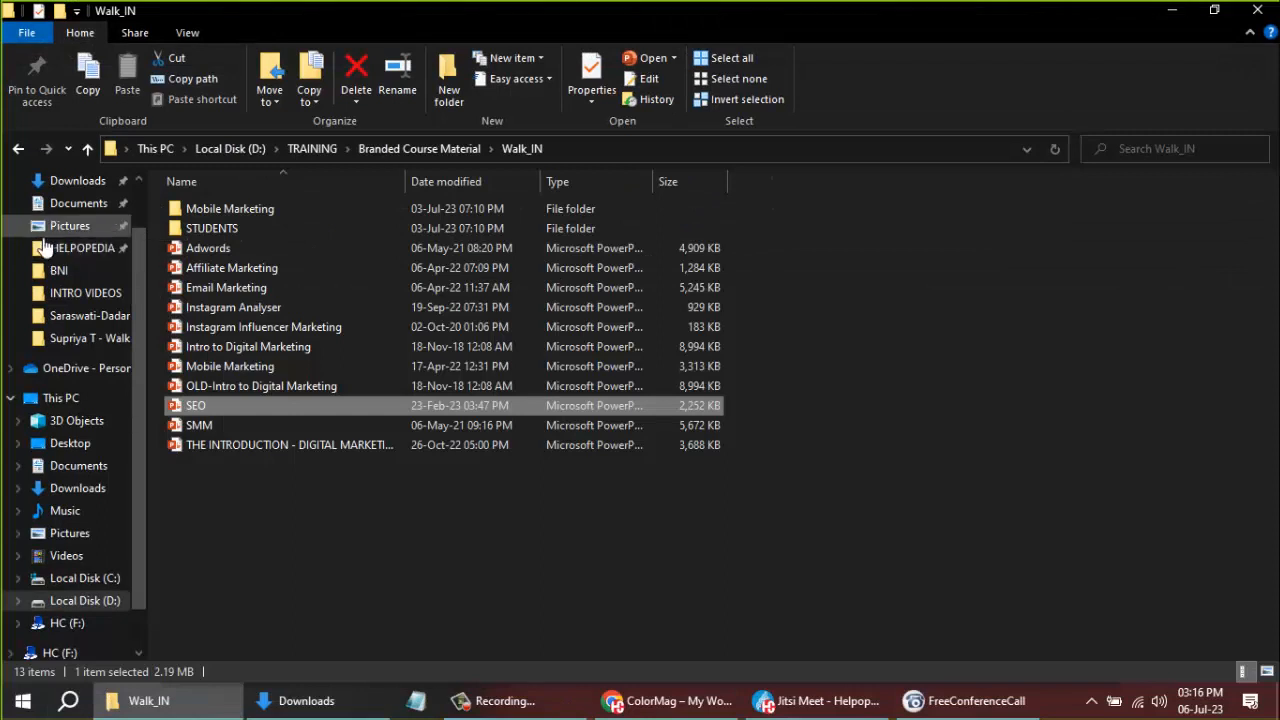
# - Open the Desktop folder in File Explorer, then minimize the window to reveal the Jitsi call
pyautogui.scroll(1, 60, 245)
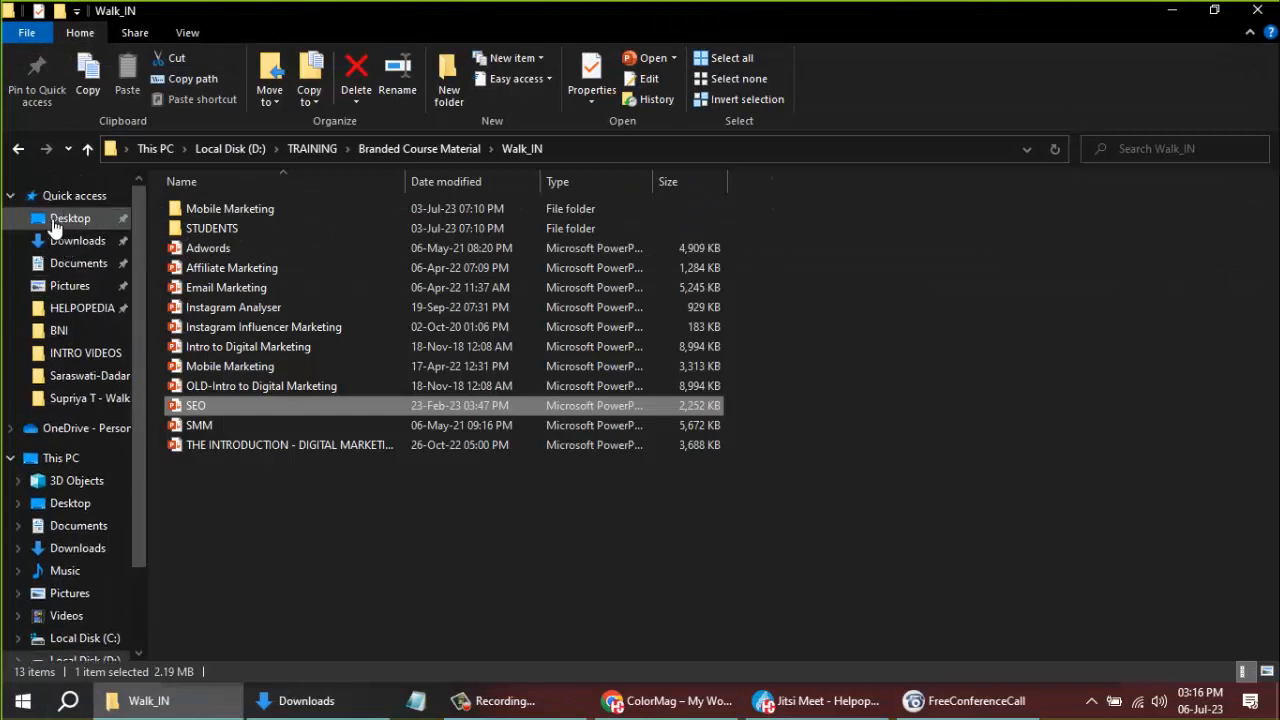
pyautogui.click(58, 221)
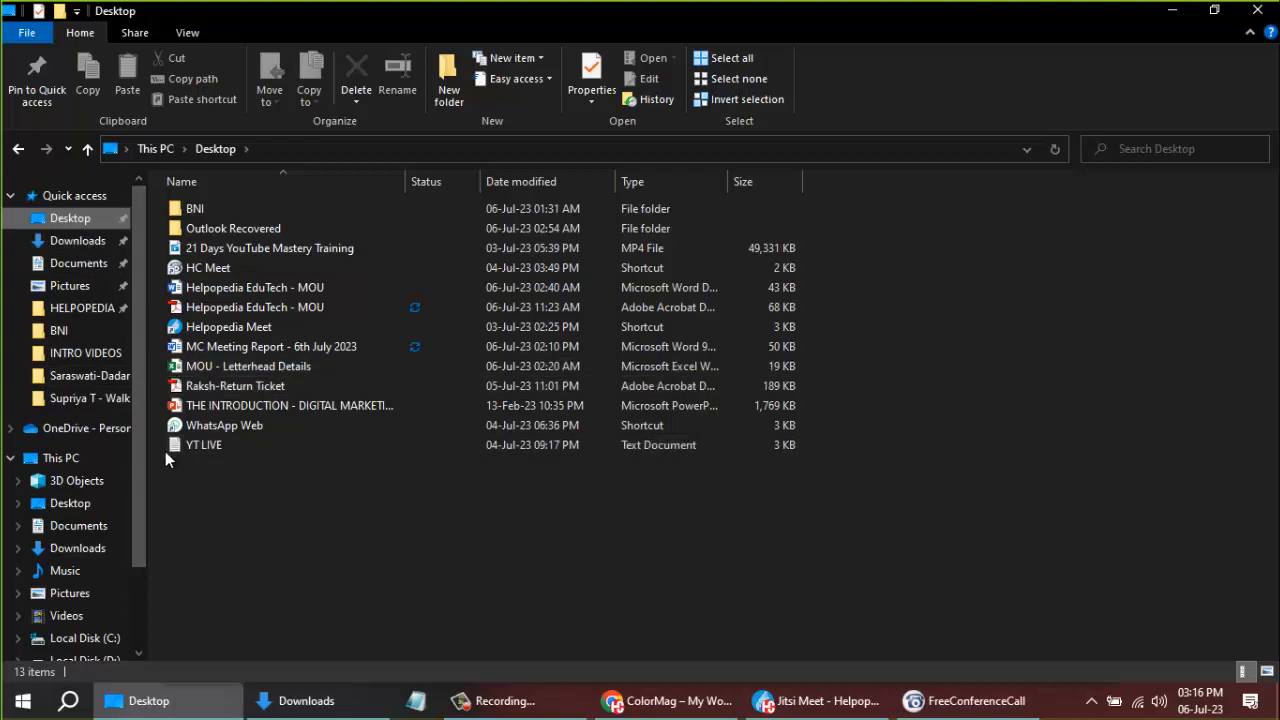
pyautogui.click(1172, 10)
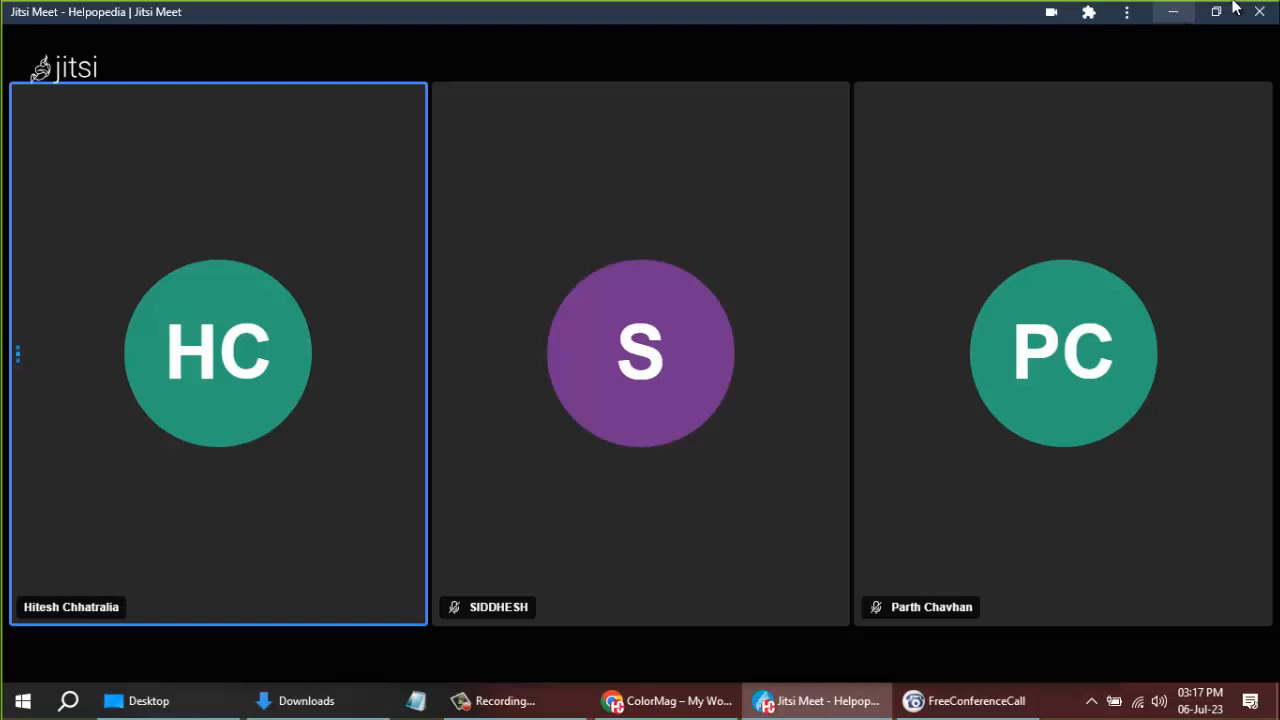
# - Bring the Jitsi meeting window back to the front after checking the screen recorder controls
pyautogui.click(698, 710)
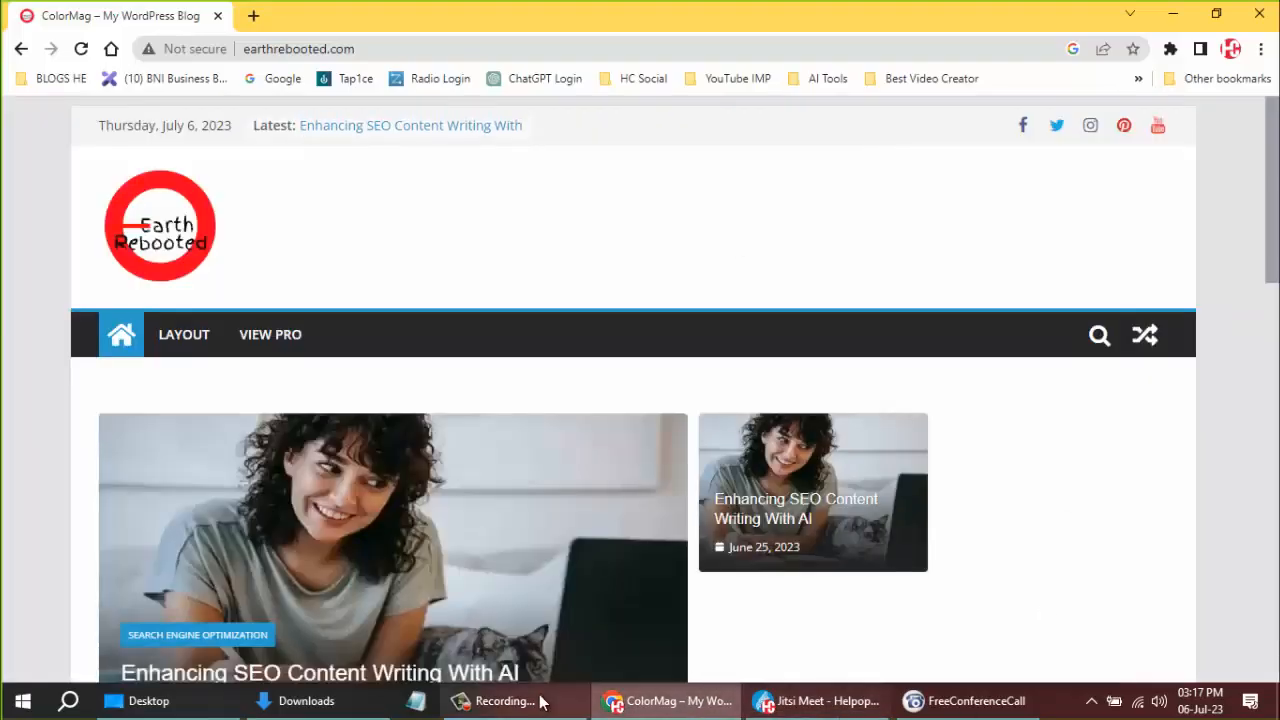
pyautogui.click(505, 700)
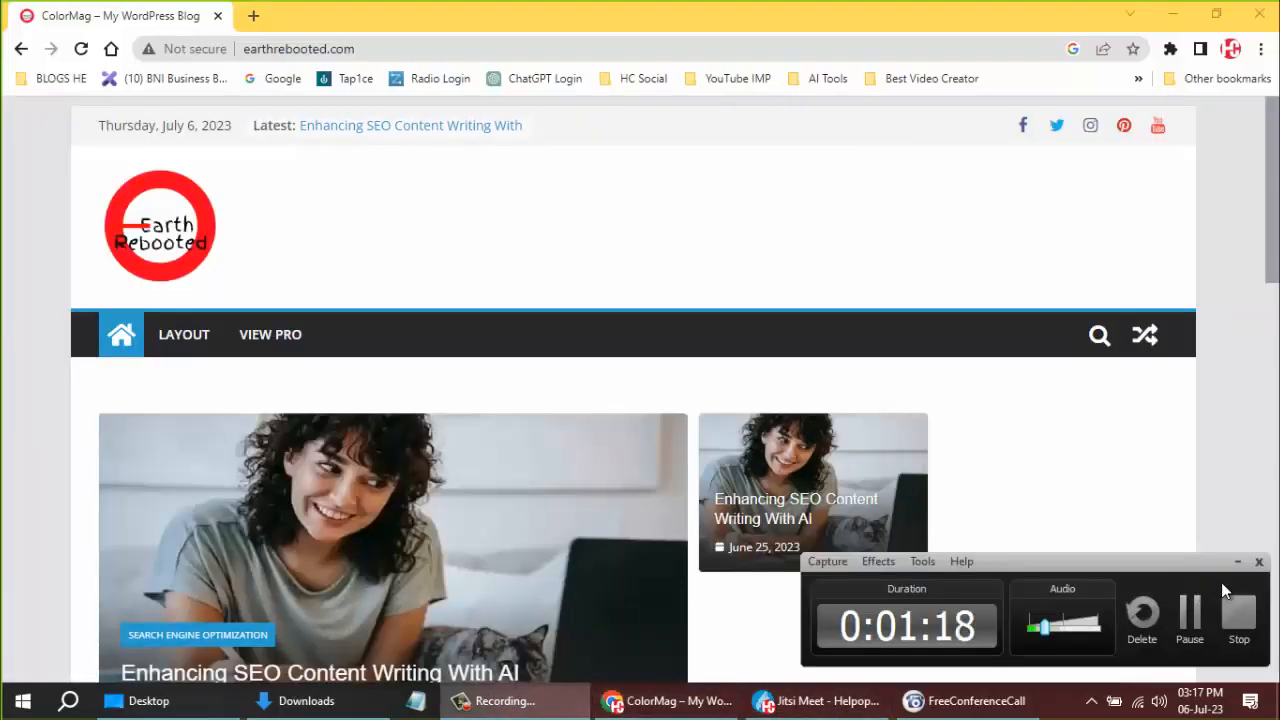
pyautogui.click(1237, 561)
pyautogui.click(752, 710)
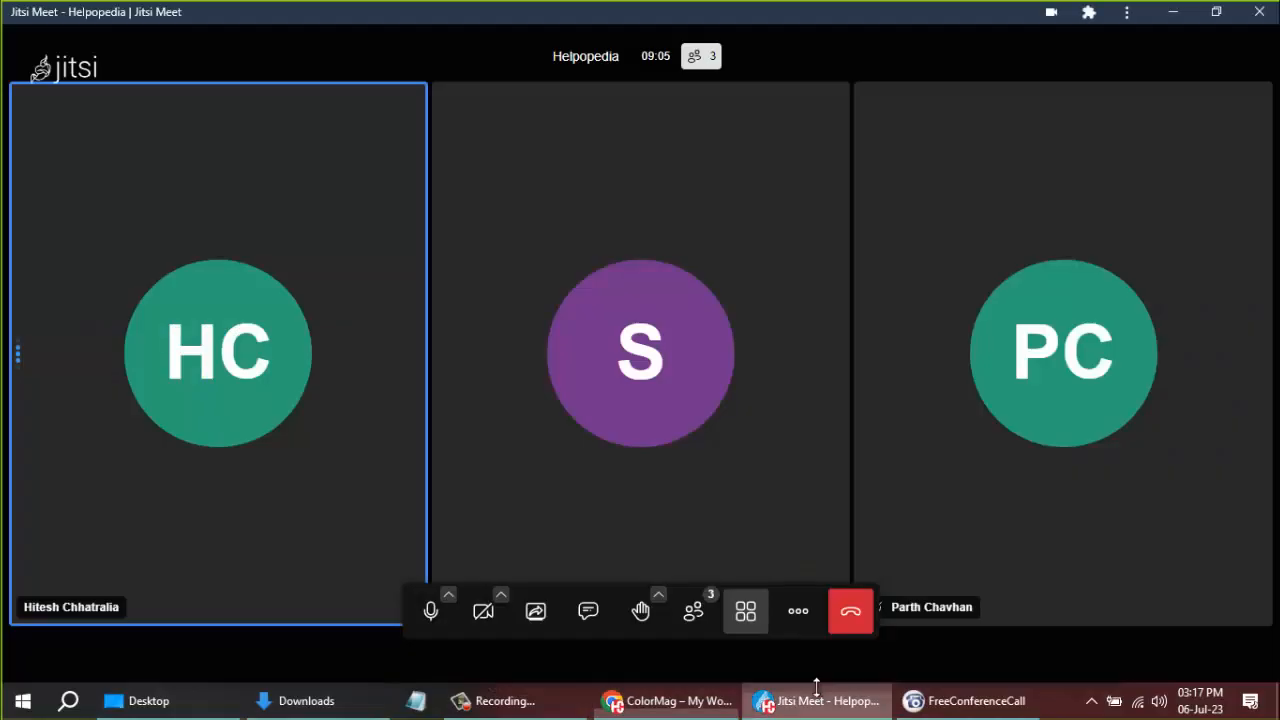
# - Share the entire screen with the Jitsi meeting and switch back to the earthrebooted.com blog
pyautogui.click(536, 611)
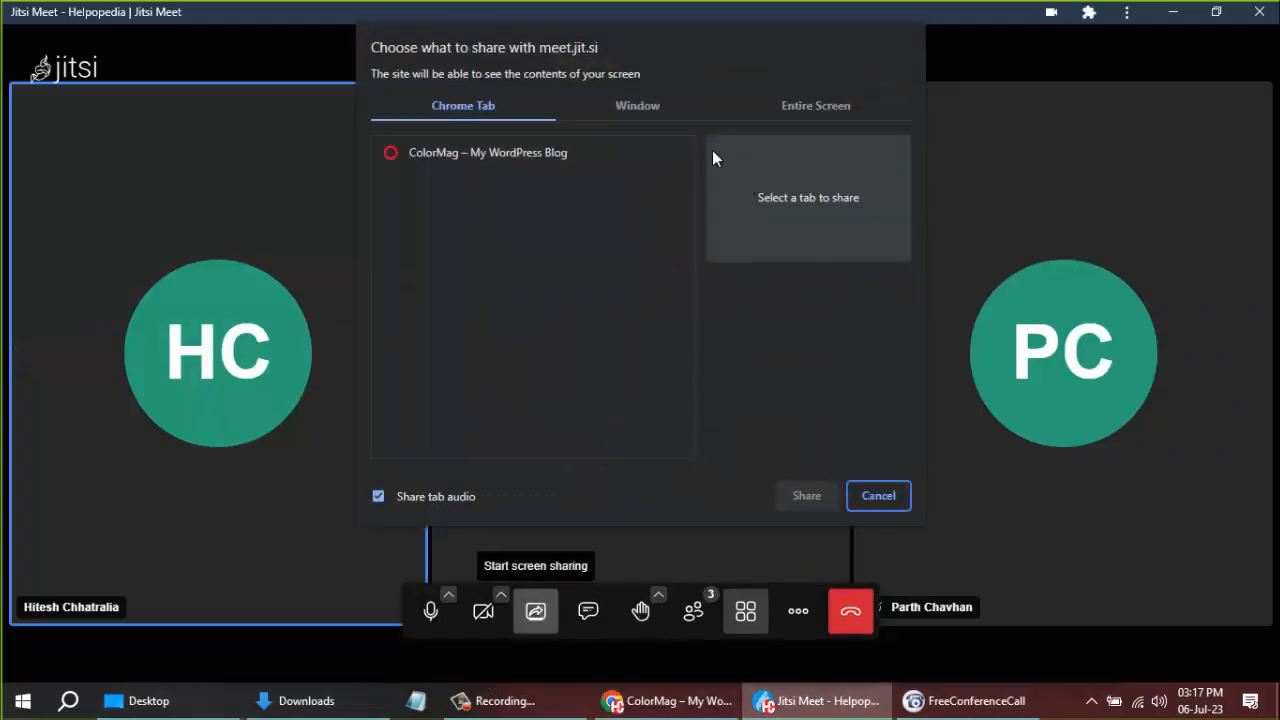
pyautogui.click(809, 106)
pyautogui.click(550, 254)
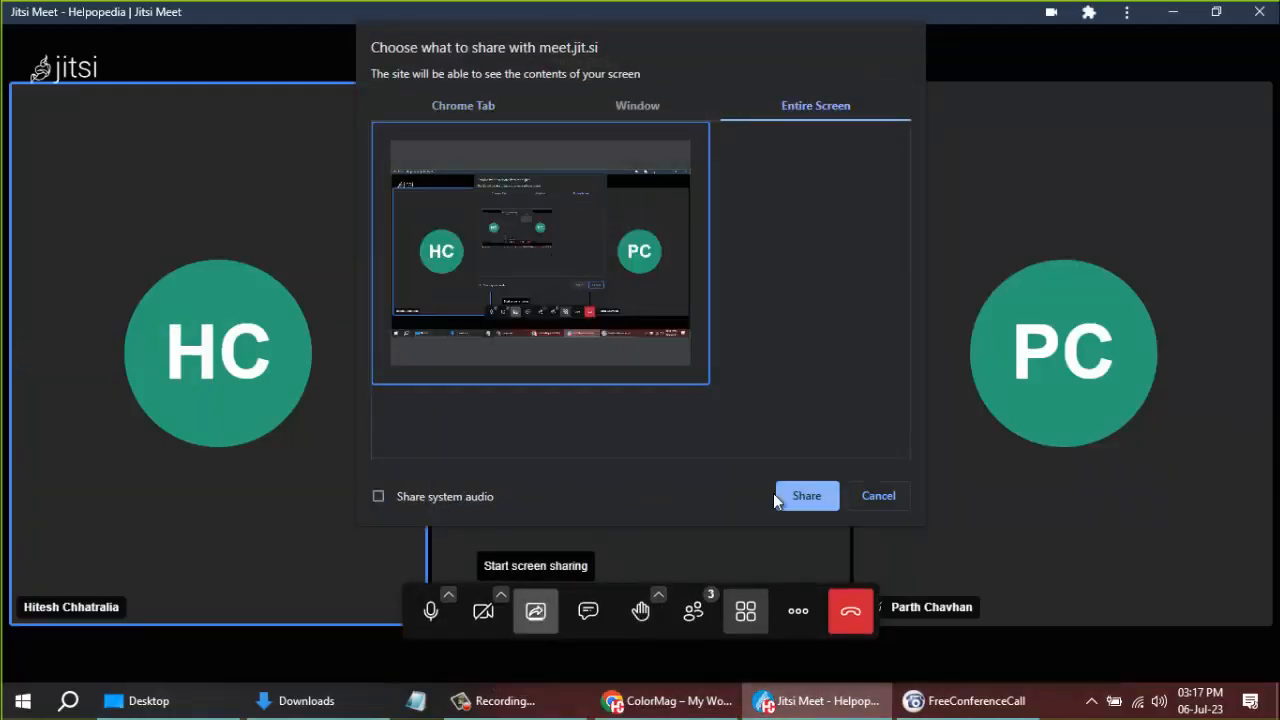
pyautogui.click(805, 496)
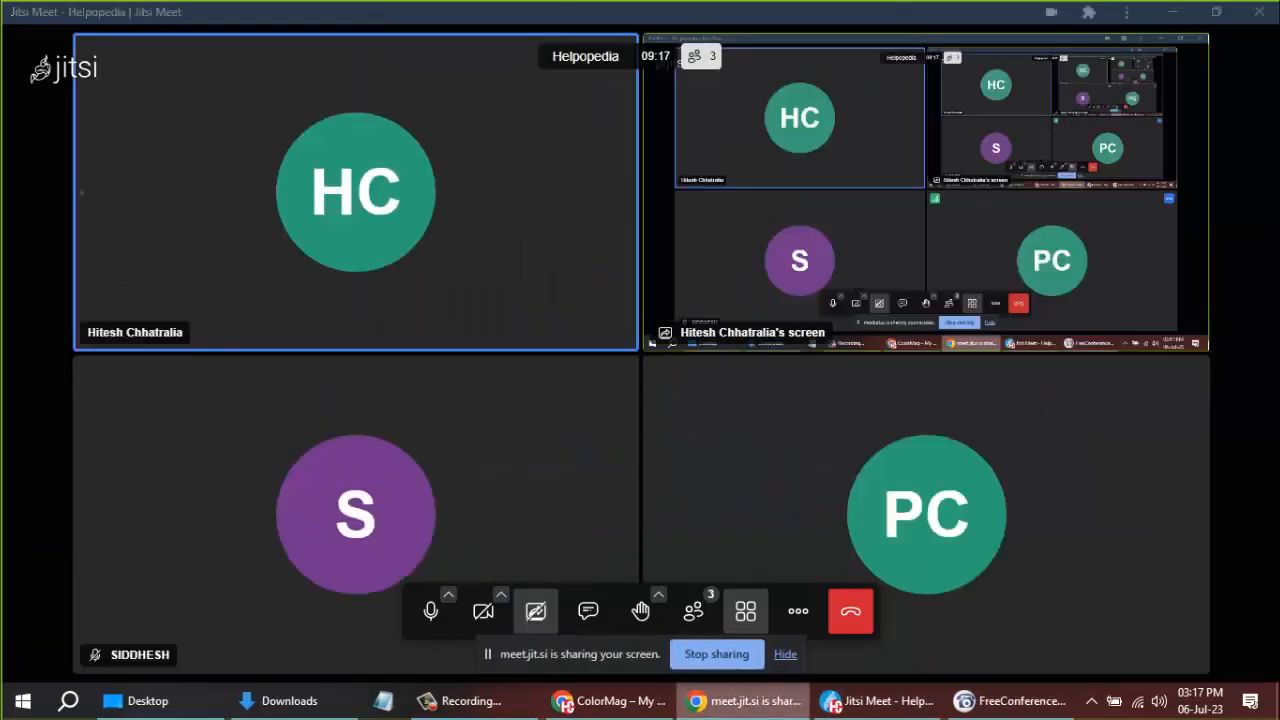
pyautogui.click(622, 704)
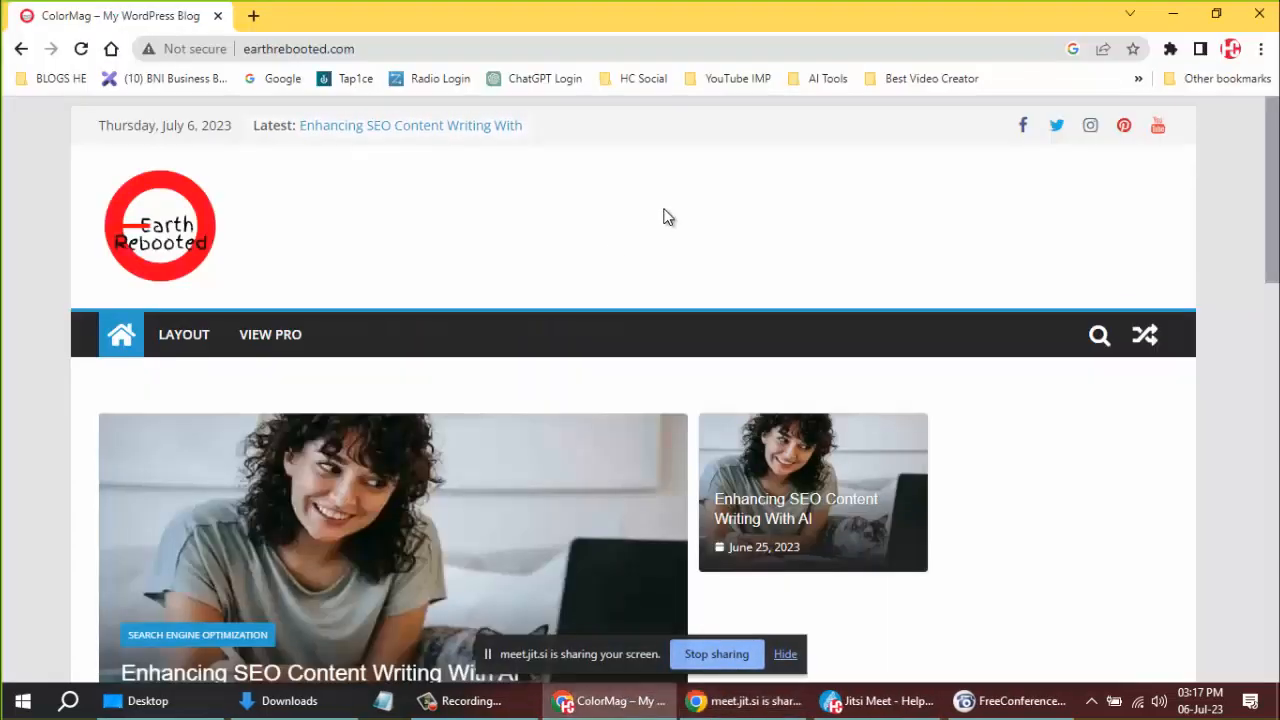
# - Save the Earth Rebooted logo image into Pictures as Earthrebooted-Logo.webp
pyautogui.rightClick(194, 224)
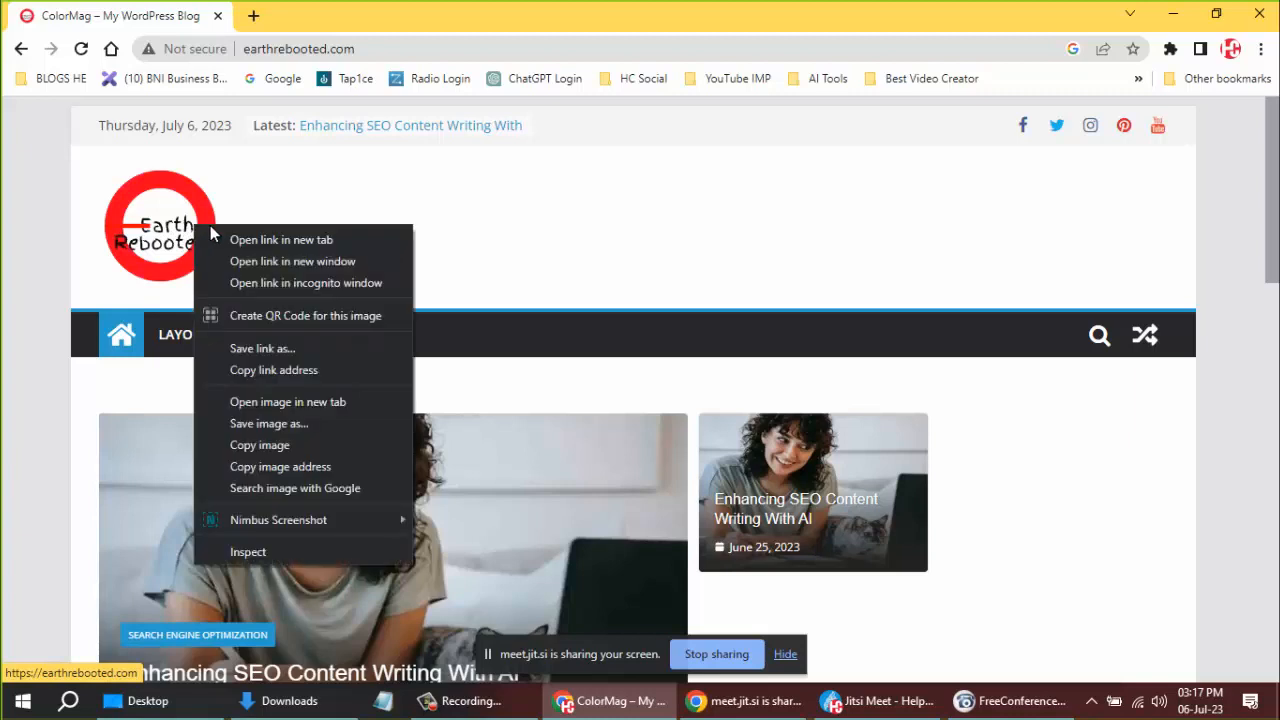
pyautogui.click(278, 424)
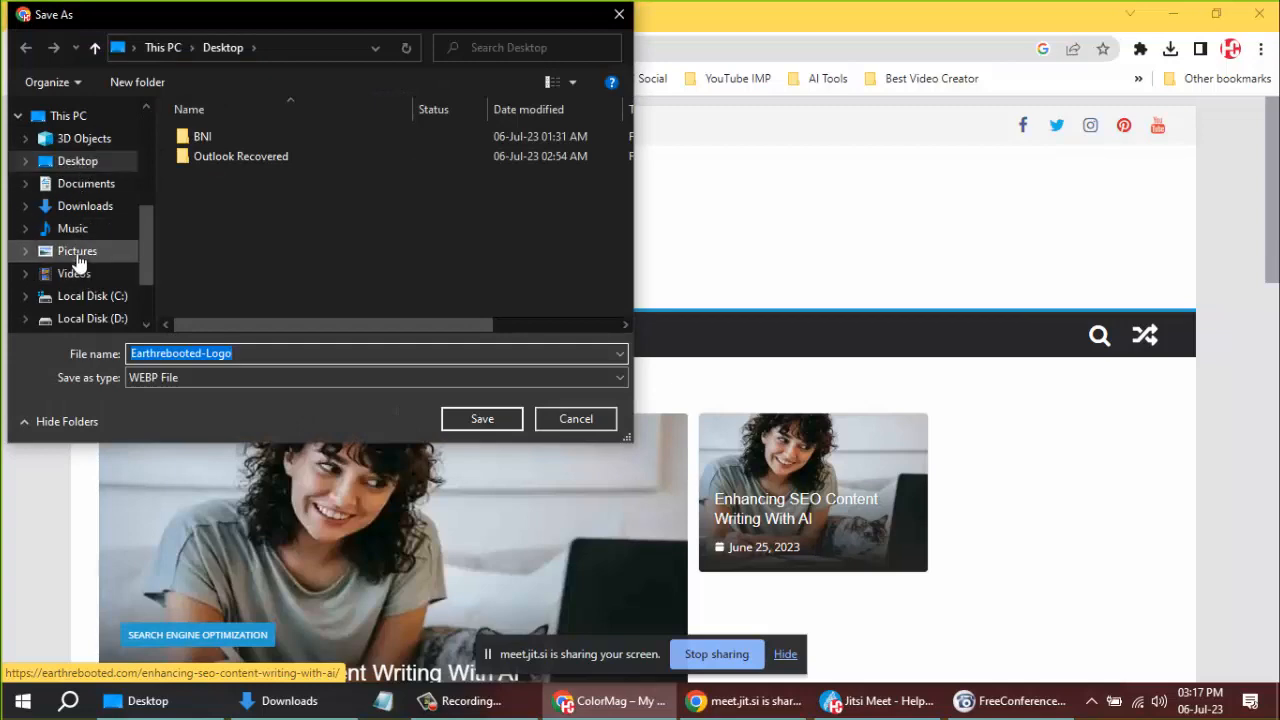
pyautogui.click(79, 254)
pyautogui.click(465, 418)
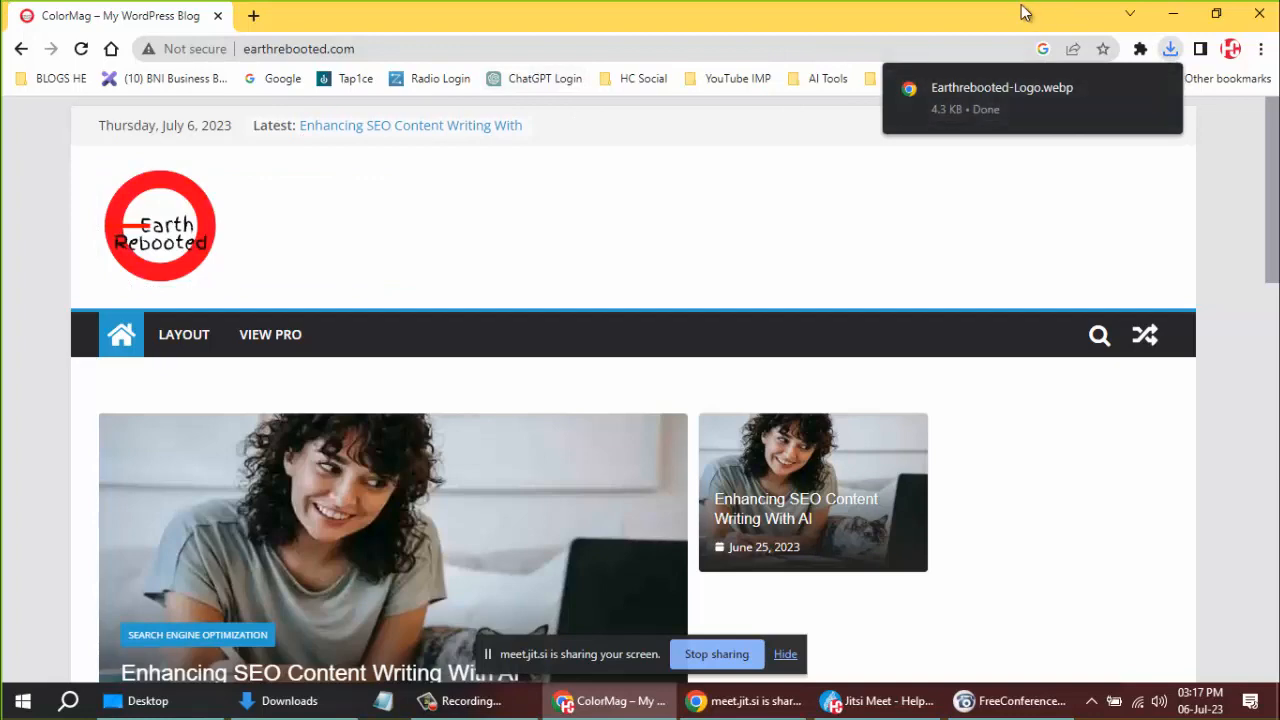
# - Hide the screen-sharing notice and scroll back up the blog homepage
pyautogui.scroll(-12, 628, 228)
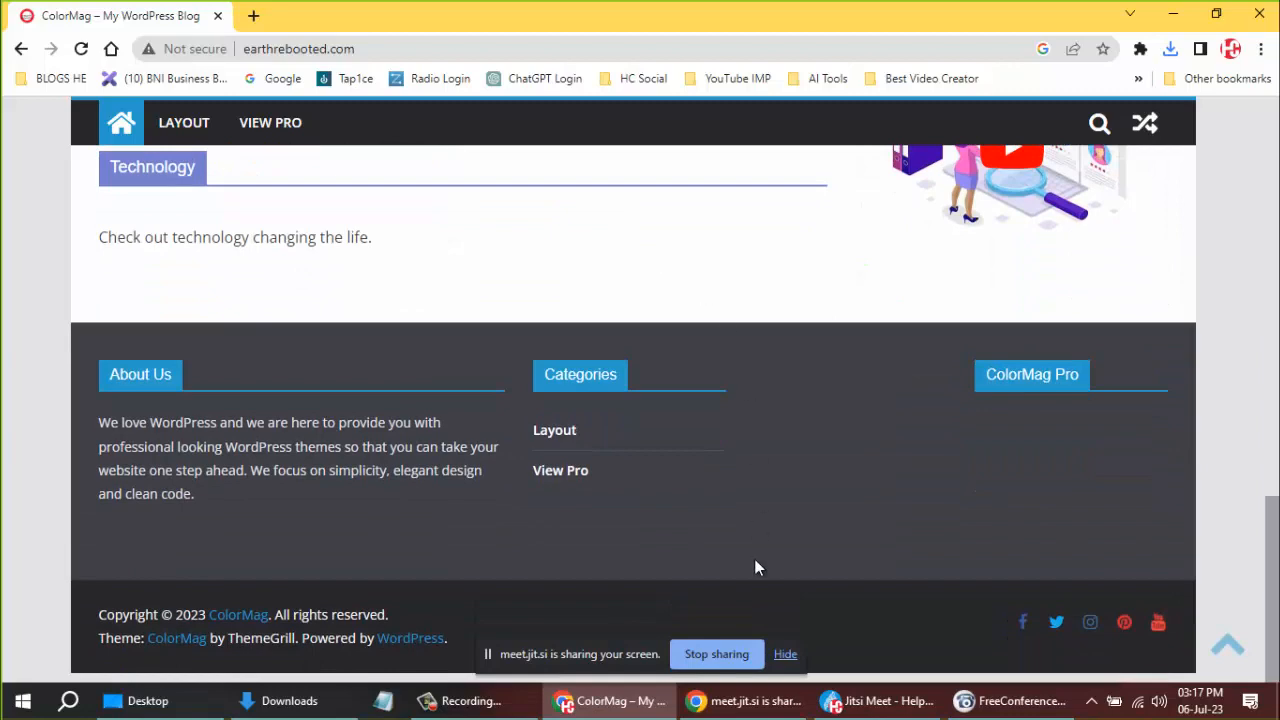
pyautogui.click(786, 656)
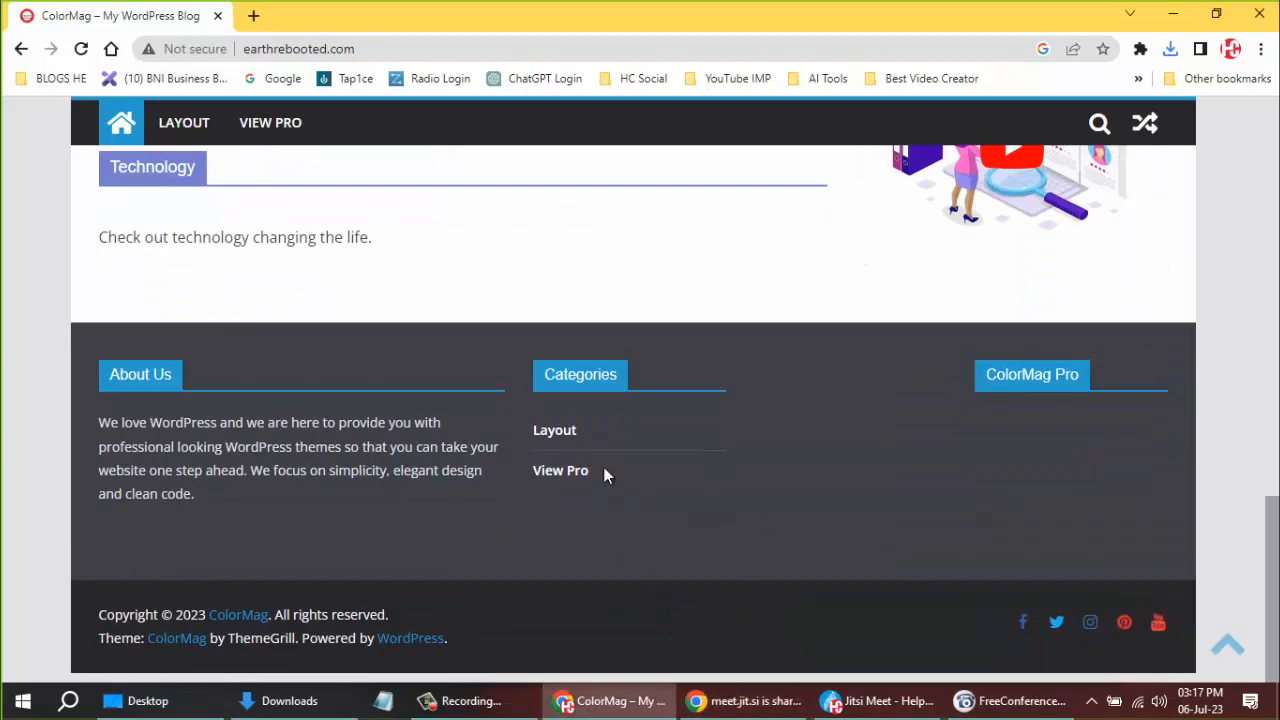
pyautogui.scroll(10, 728, 427)
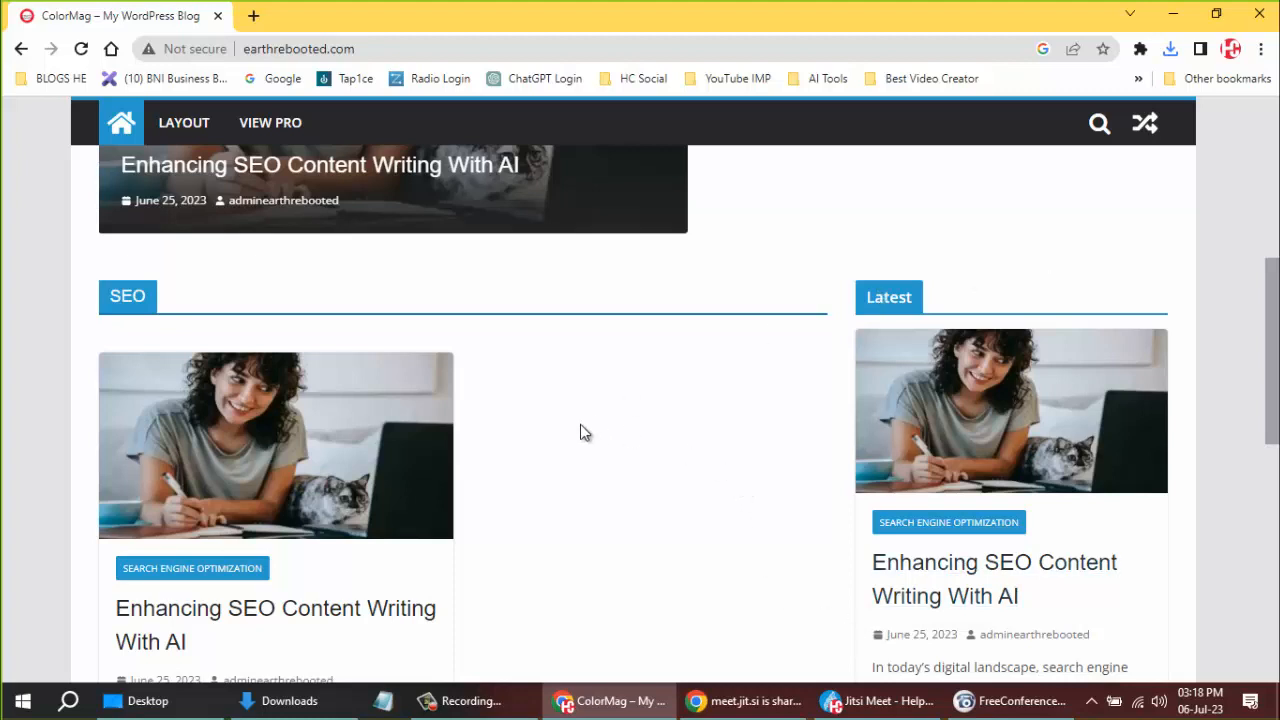
pyautogui.scroll(5, 583, 431)
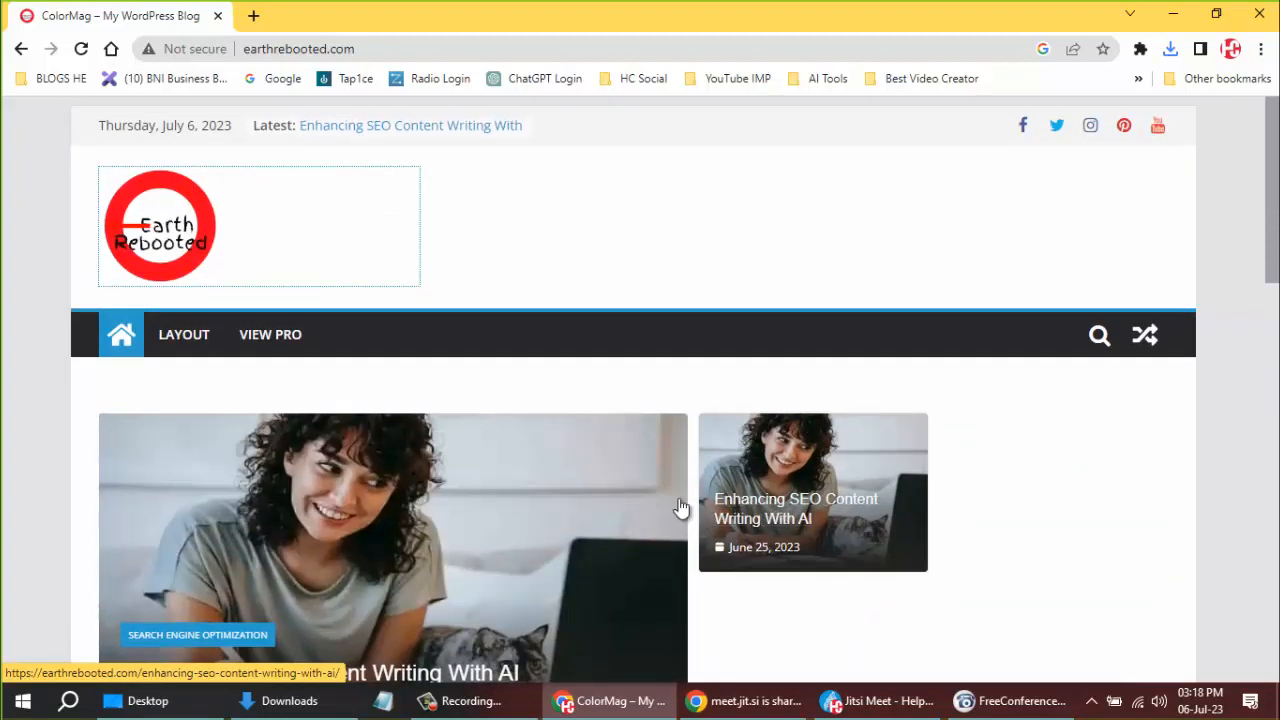
# - Open the helpopedia.com website in a new browser tab
pyautogui.click(253, 15)
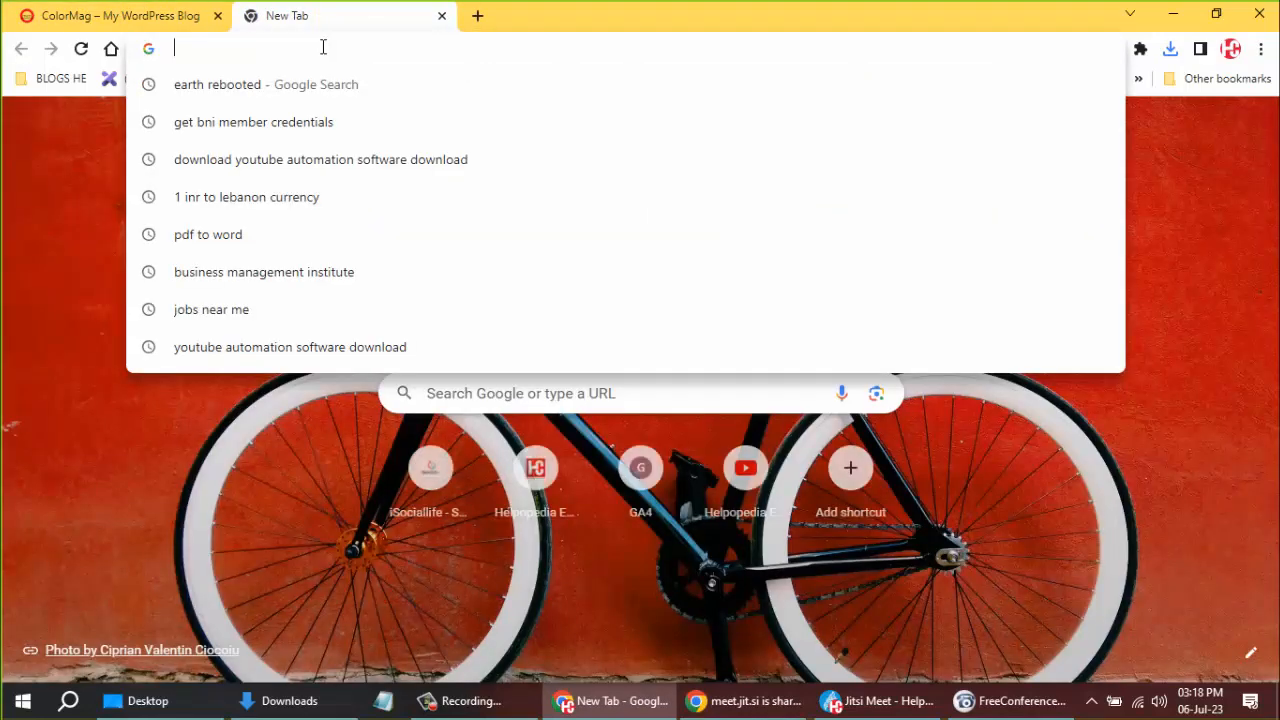
pyautogui.write('helpopedi')
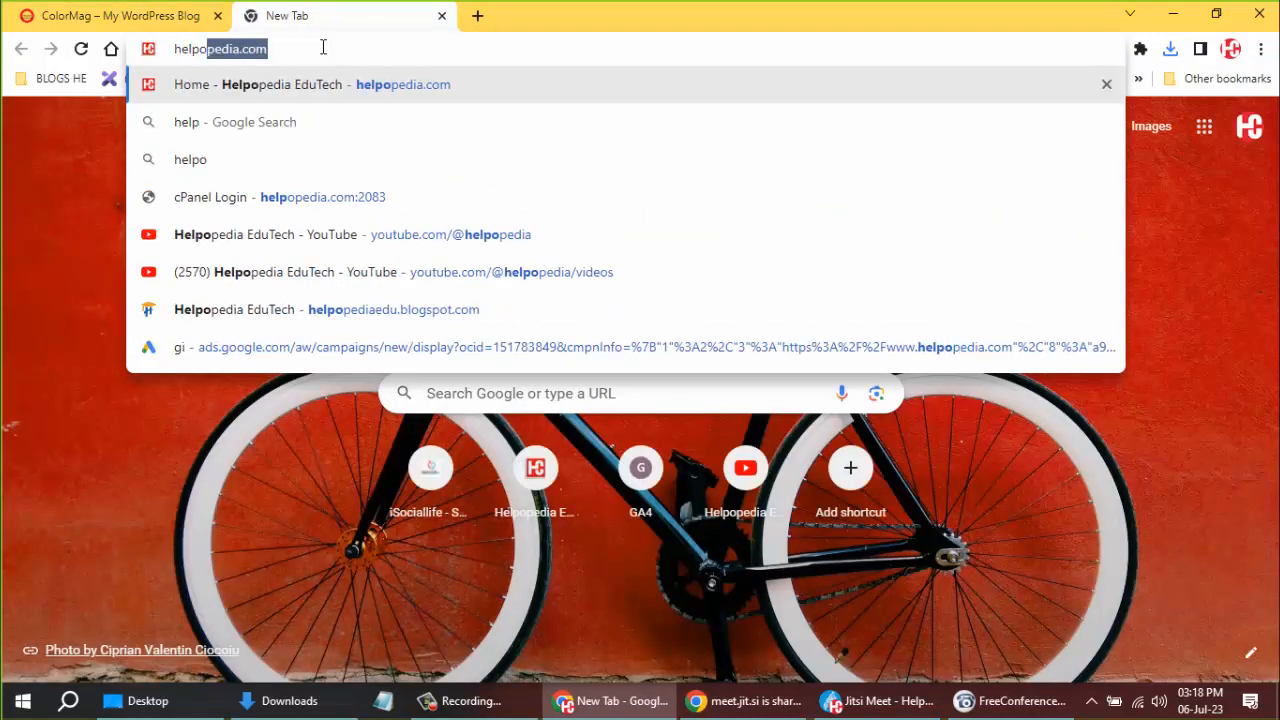
pyautogui.write('a')
pyautogui.press('Return')
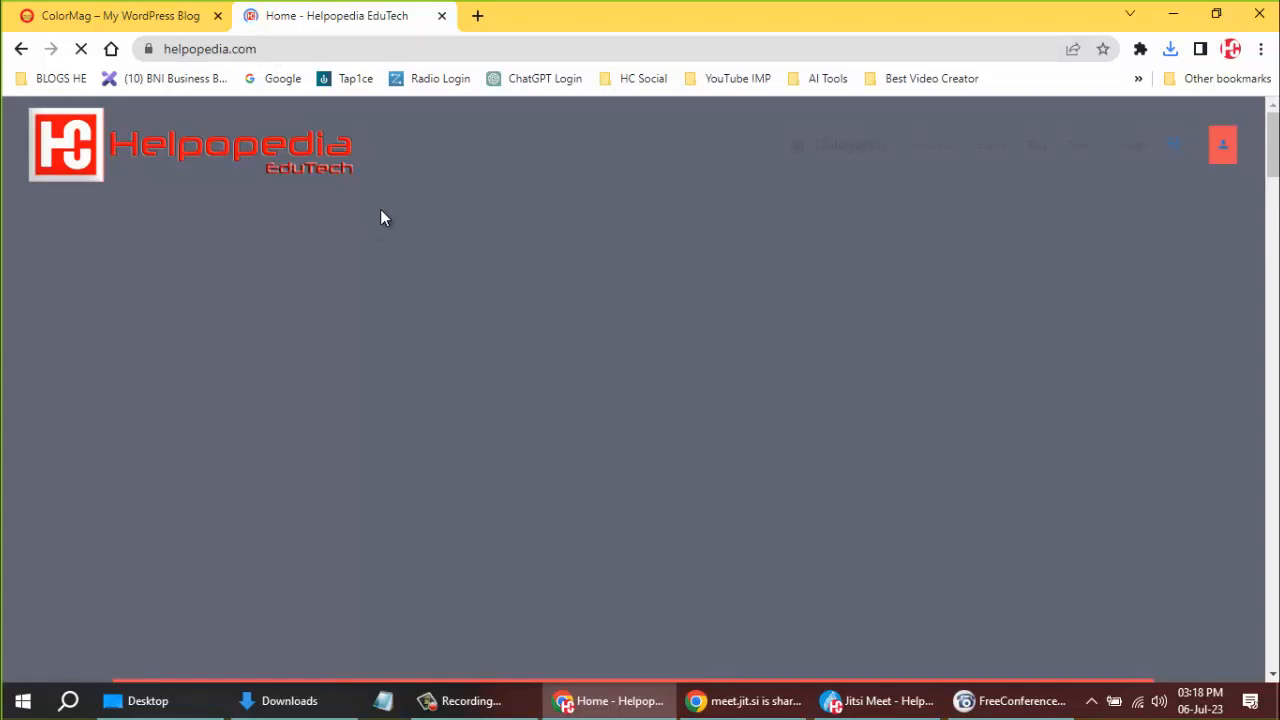
# - Scroll through the Helpopedia page, then close its tab
pyautogui.scroll(-5, 600, 300)
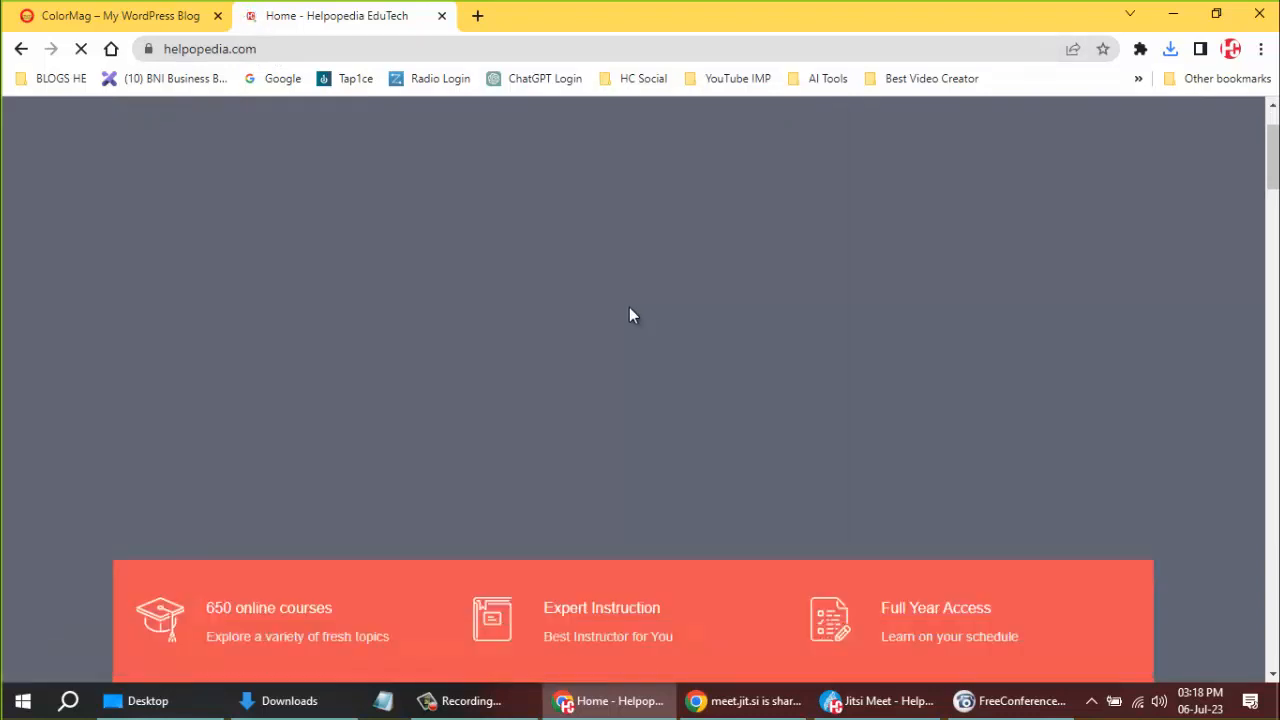
pyautogui.scroll(-6, 617, 330)
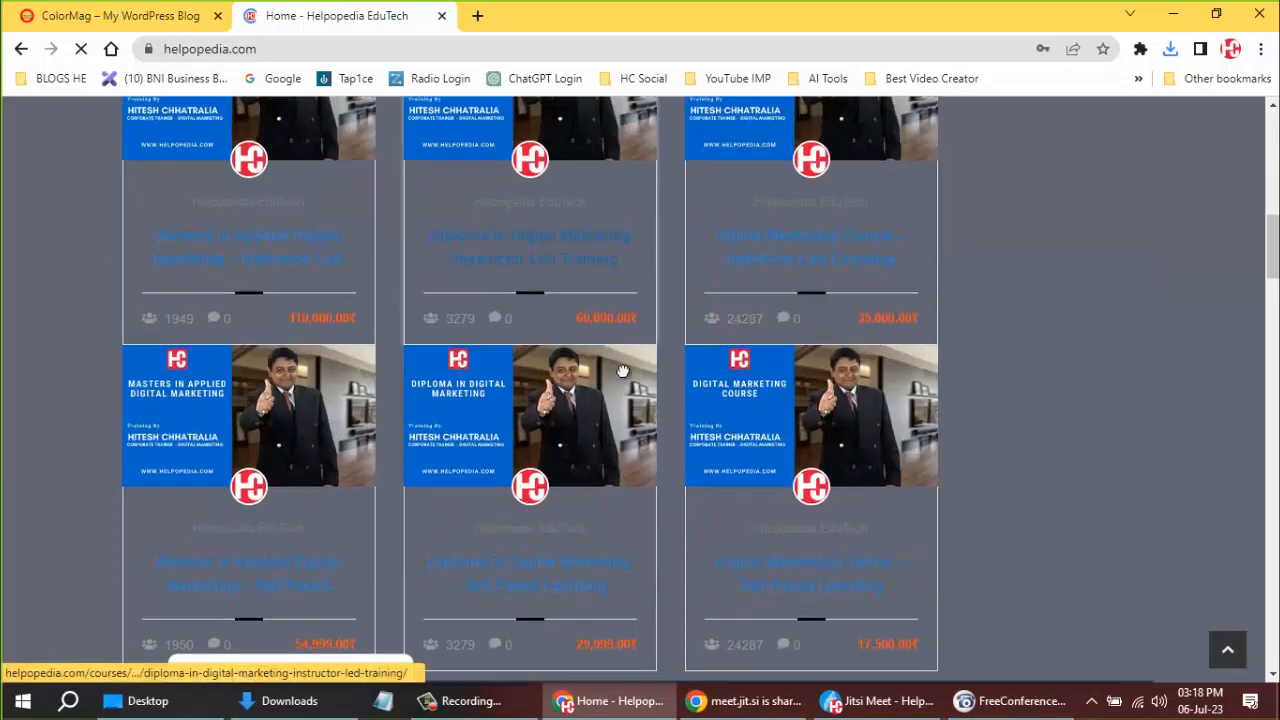
pyautogui.scroll(8, 729, 425)
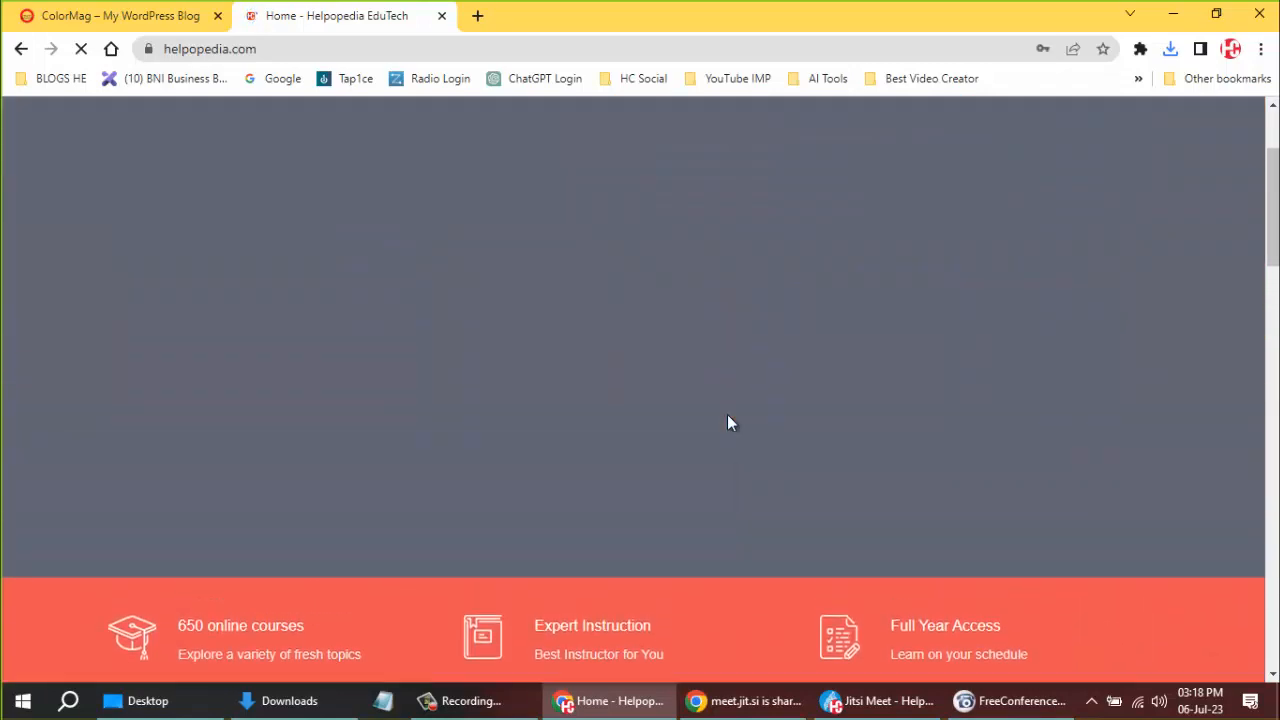
pyautogui.scroll(-12, 727, 415)
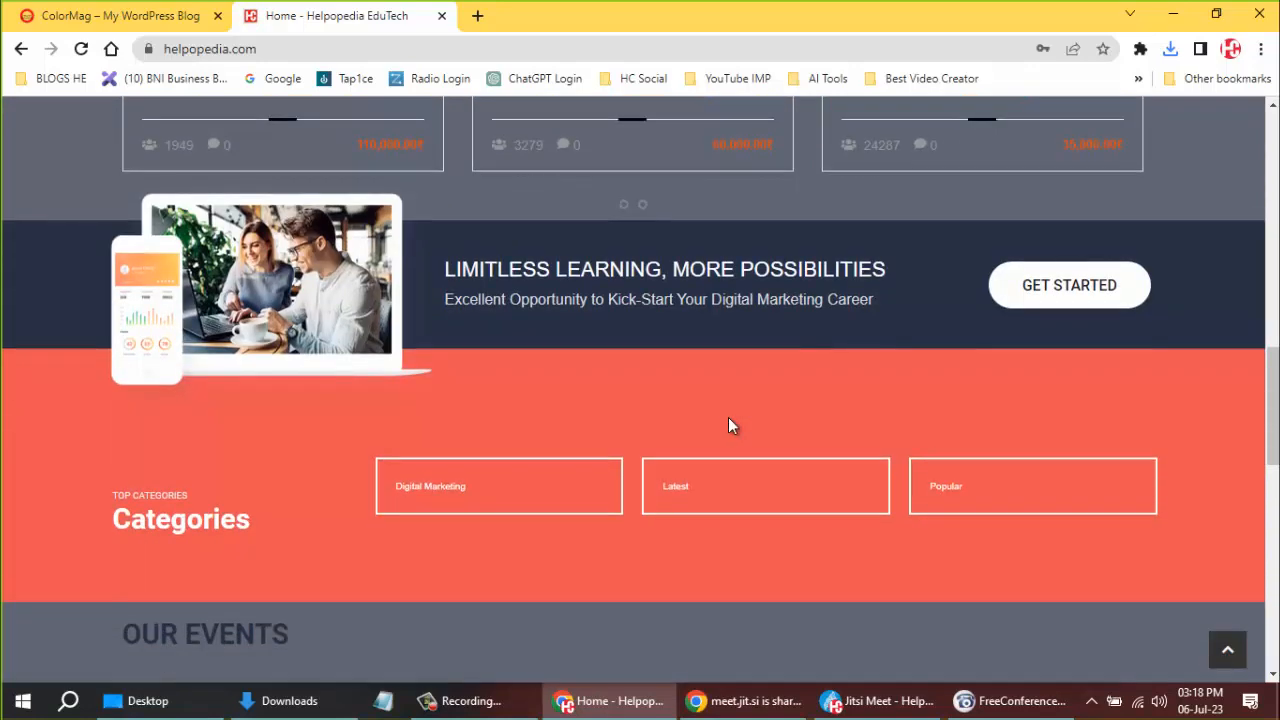
pyautogui.scroll(-3, 728, 418)
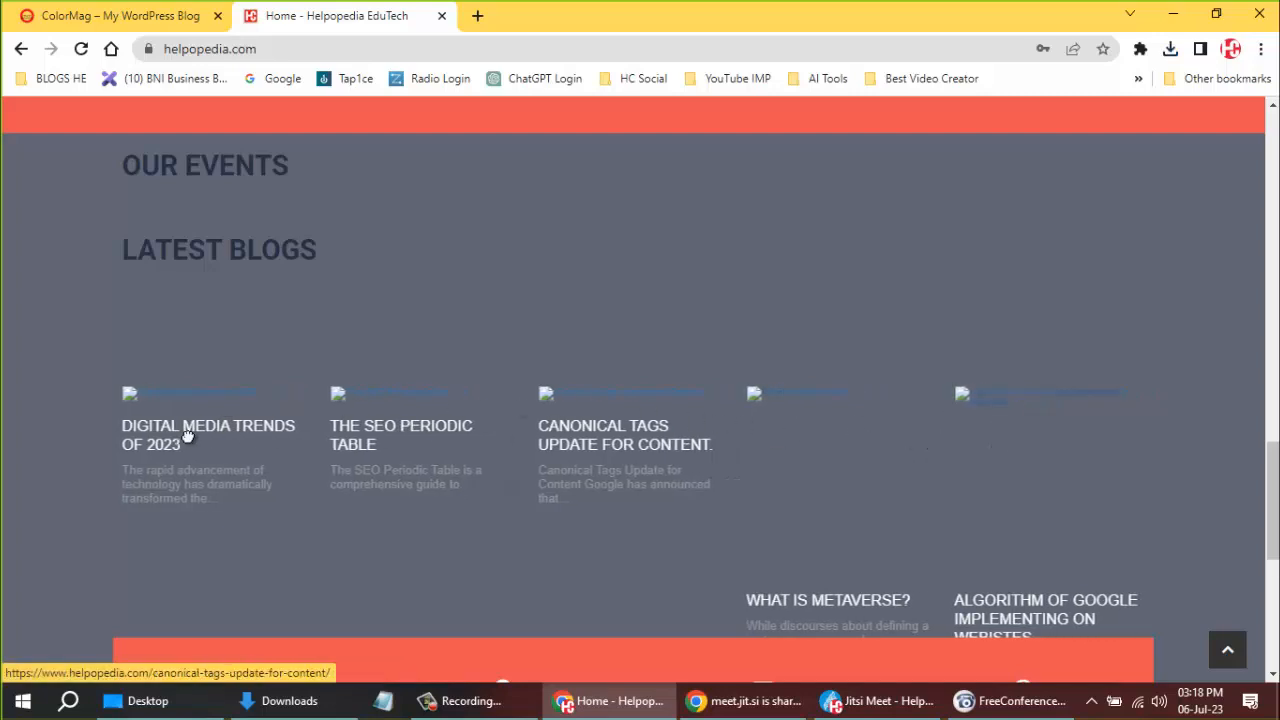
pyautogui.scroll(-2, 806, 468)
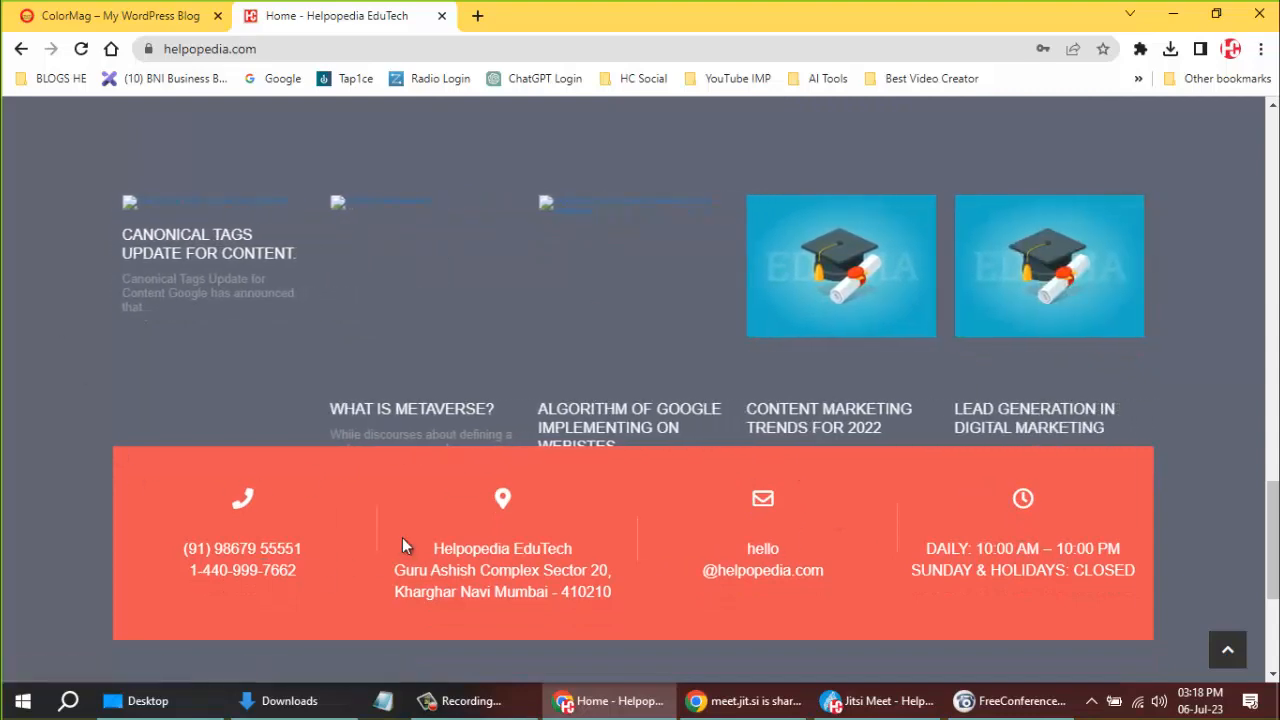
pyautogui.scroll(20, 393, 536)
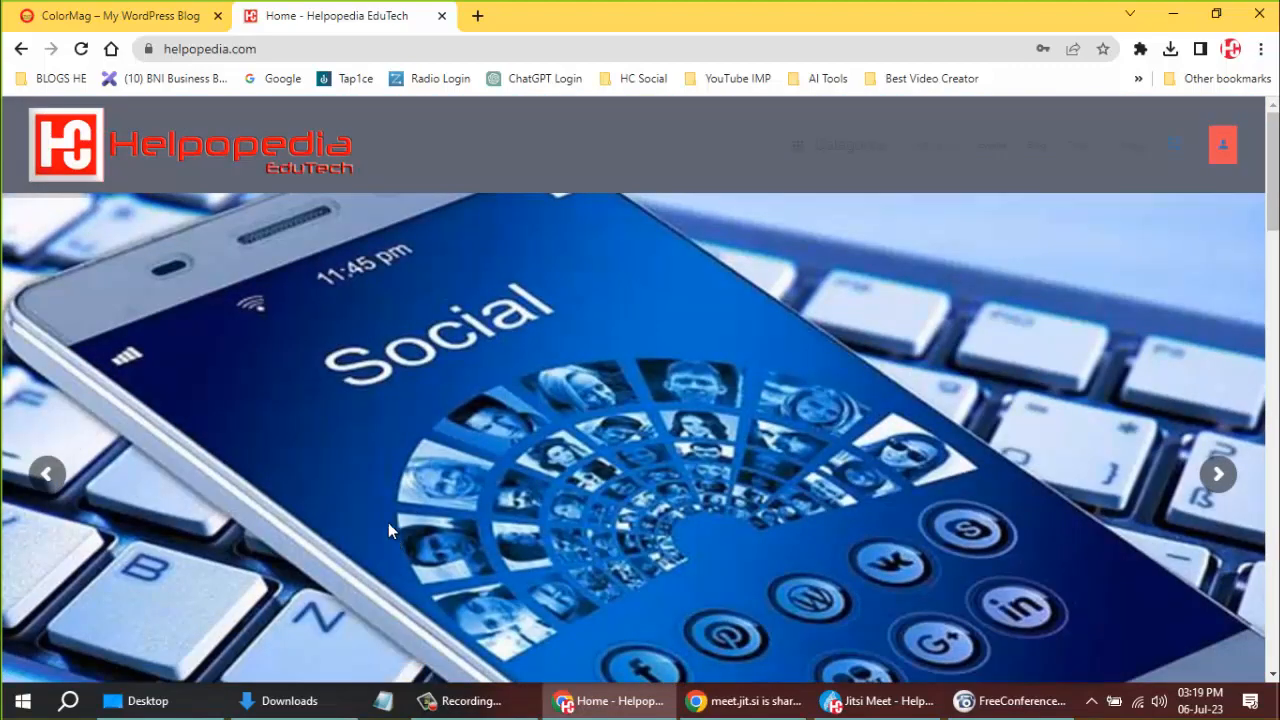
pyautogui.click(442, 17)
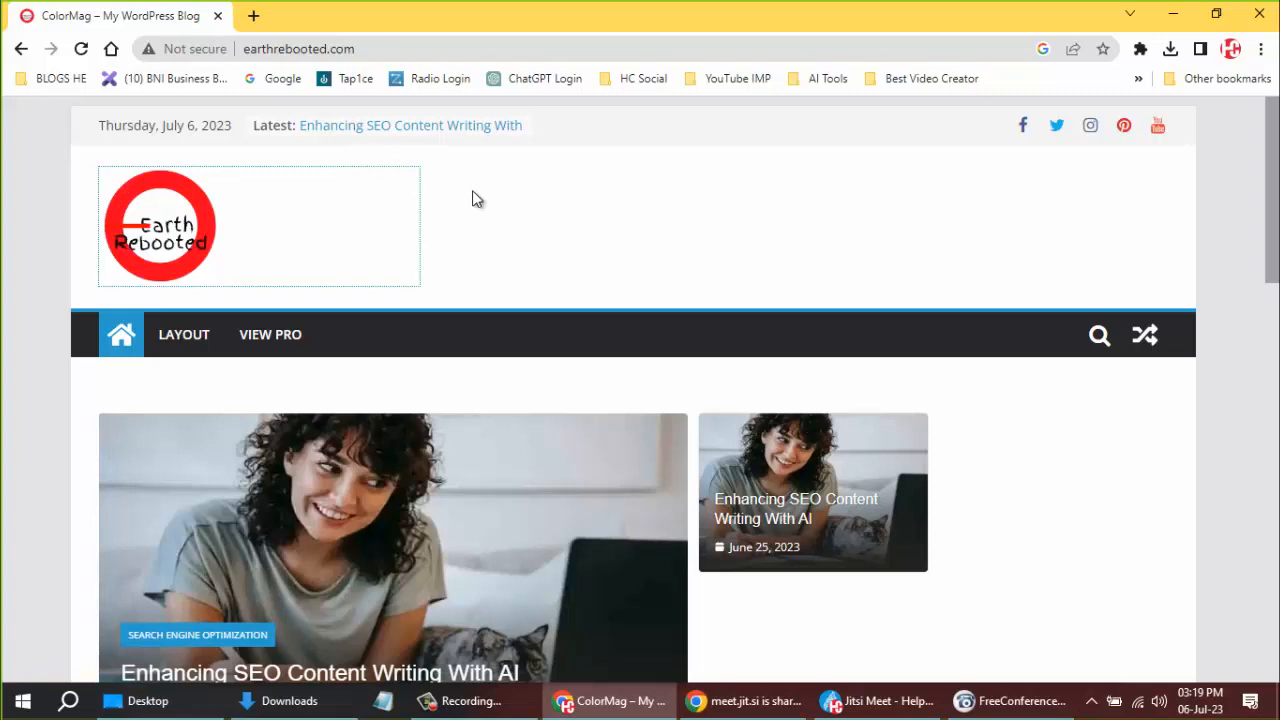
# - Append port :2083 to earthrebooted.com in the address bar to load the cPanel login
pyautogui.click(405, 49)
pyautogui.click(480, 50)
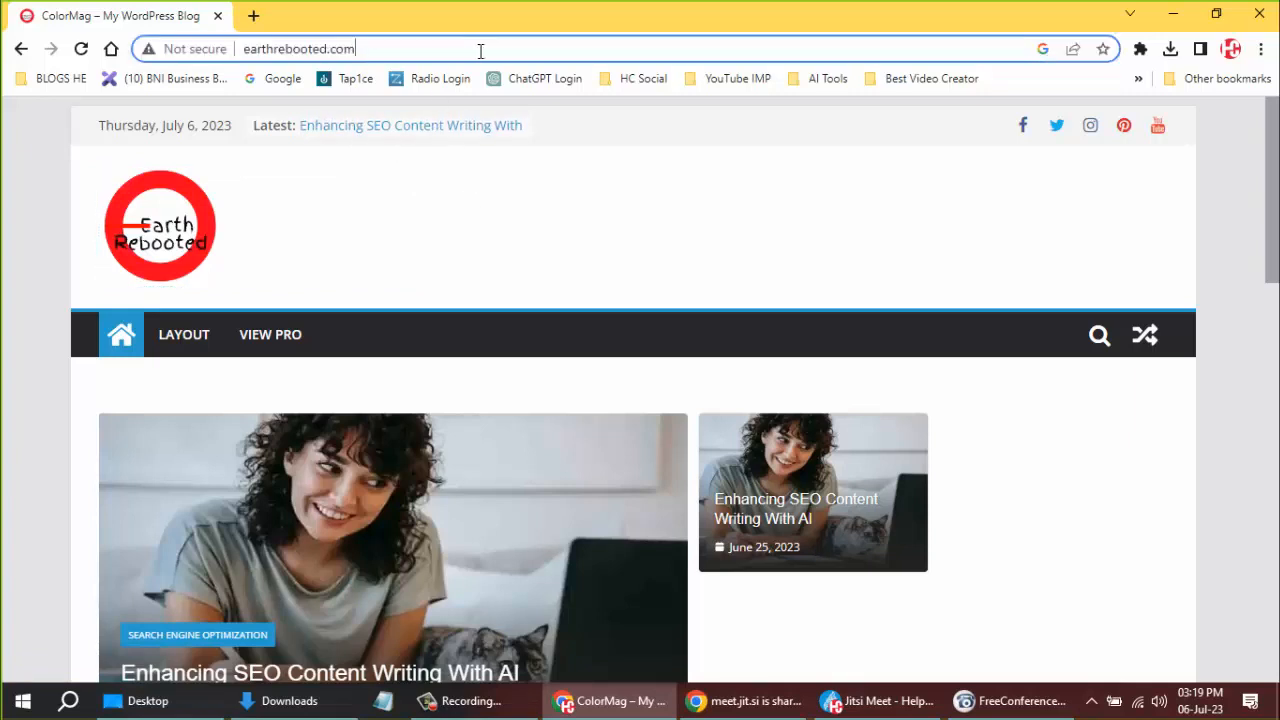
pyautogui.write(':')
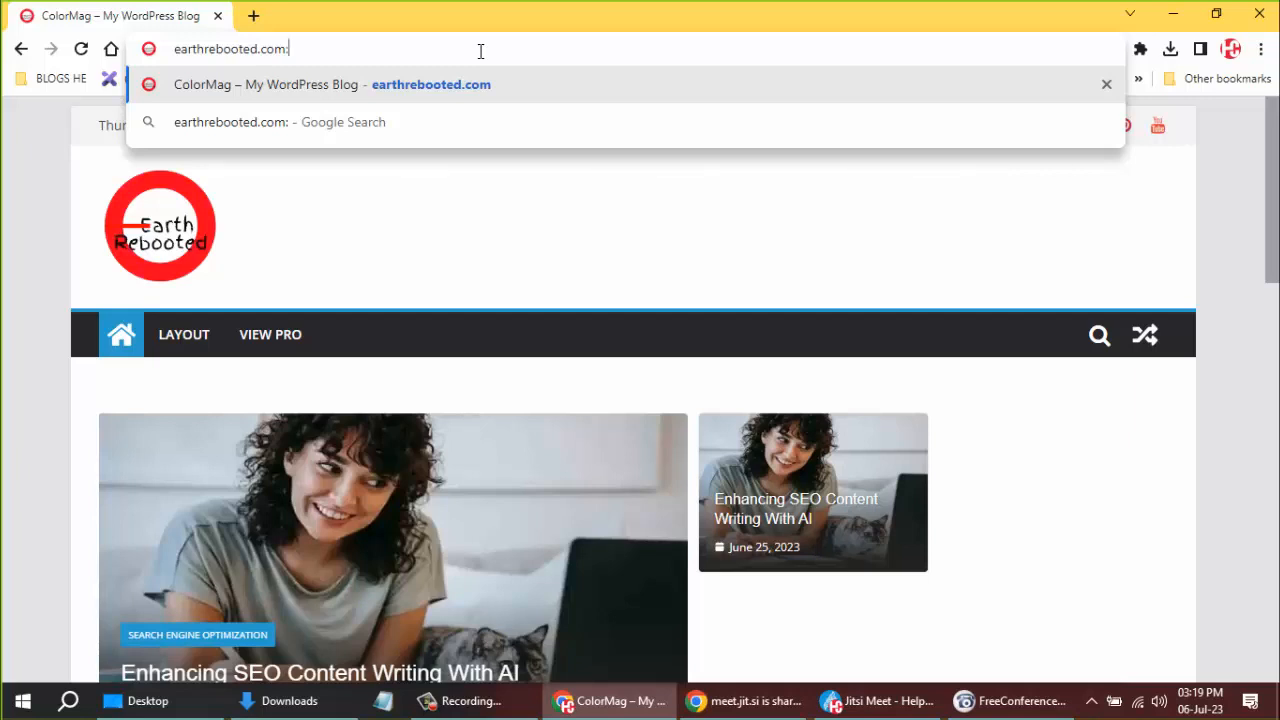
pyautogui.write('203')
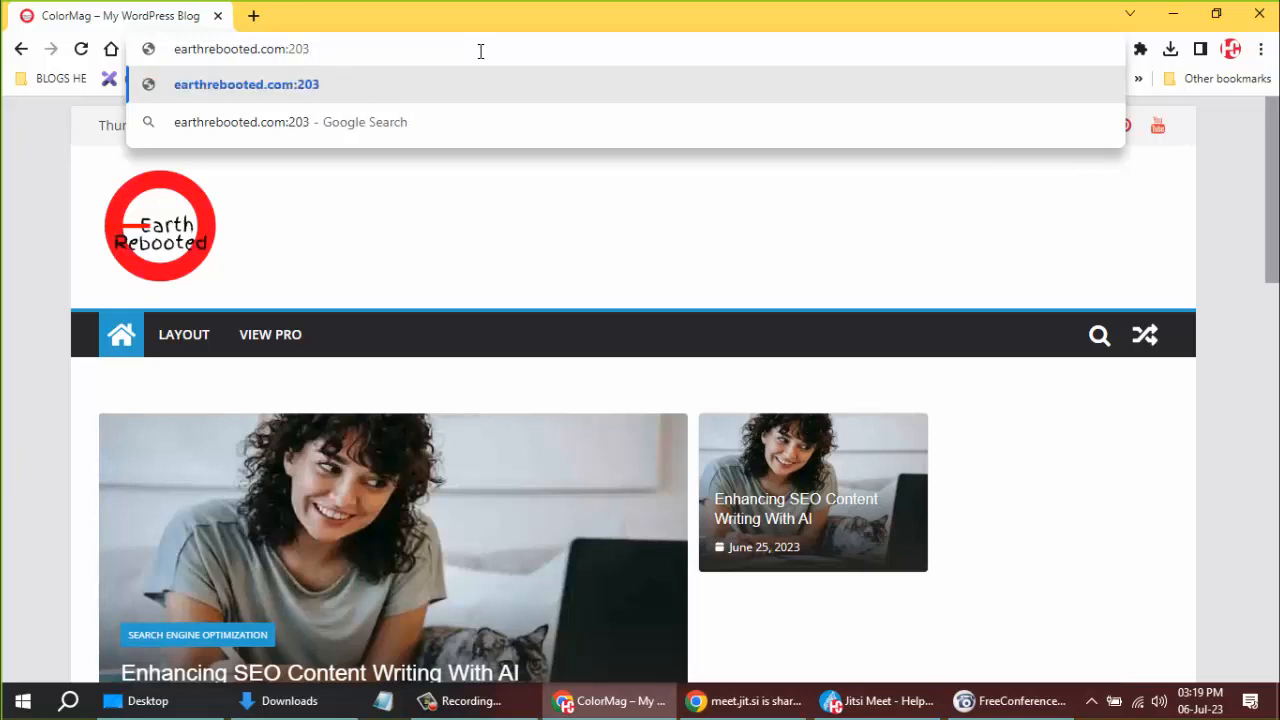
pyautogui.press('BackSpace')
pyautogui.write('83')
pyautogui.press('Return')
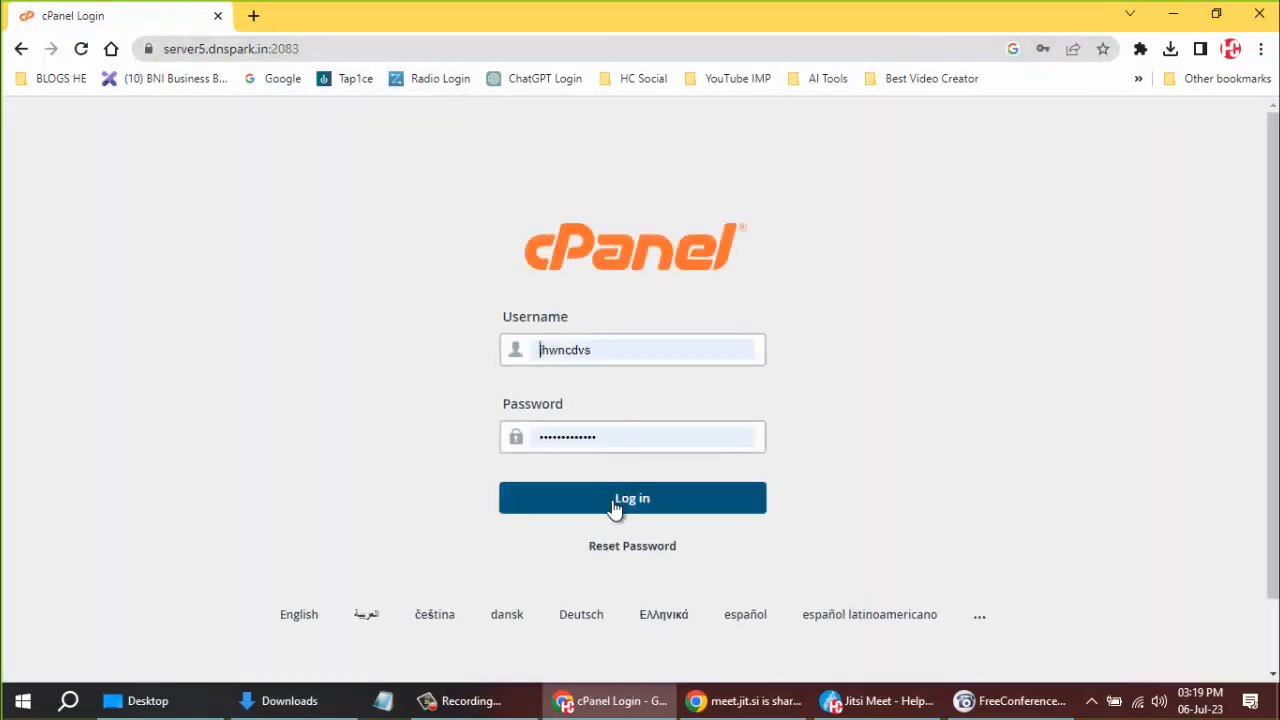
# - Log in to cPanel, dismiss the Horde notice, and open Softaculous Apps Installer from Software
pyautogui.click(625, 498)
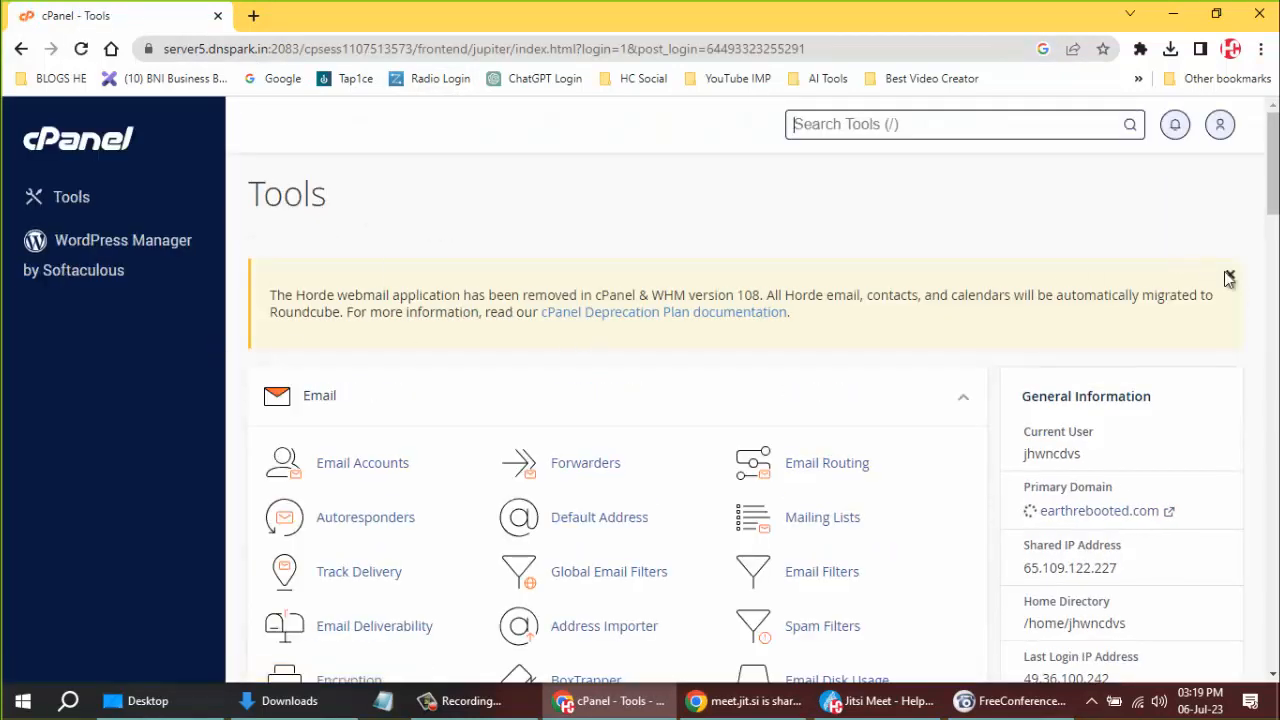
pyautogui.click(1229, 277)
pyautogui.scroll(-3, 449, 309)
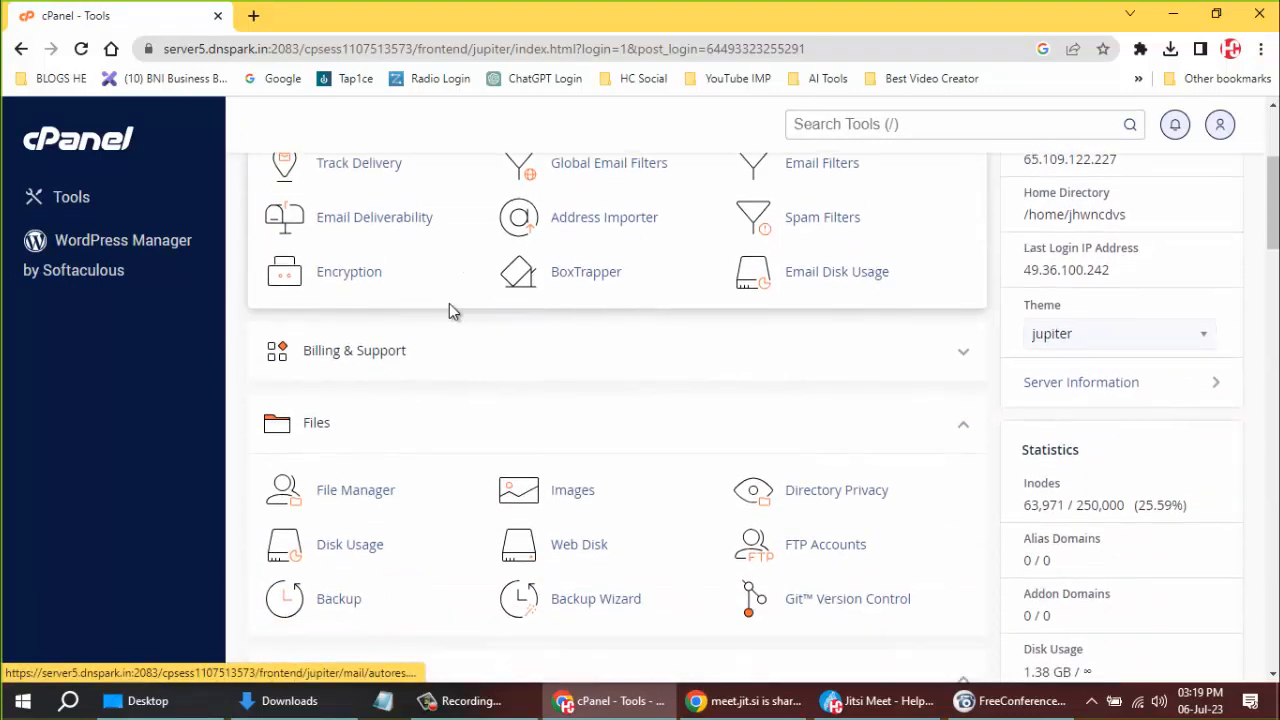
pyautogui.scroll(-10, 452, 318)
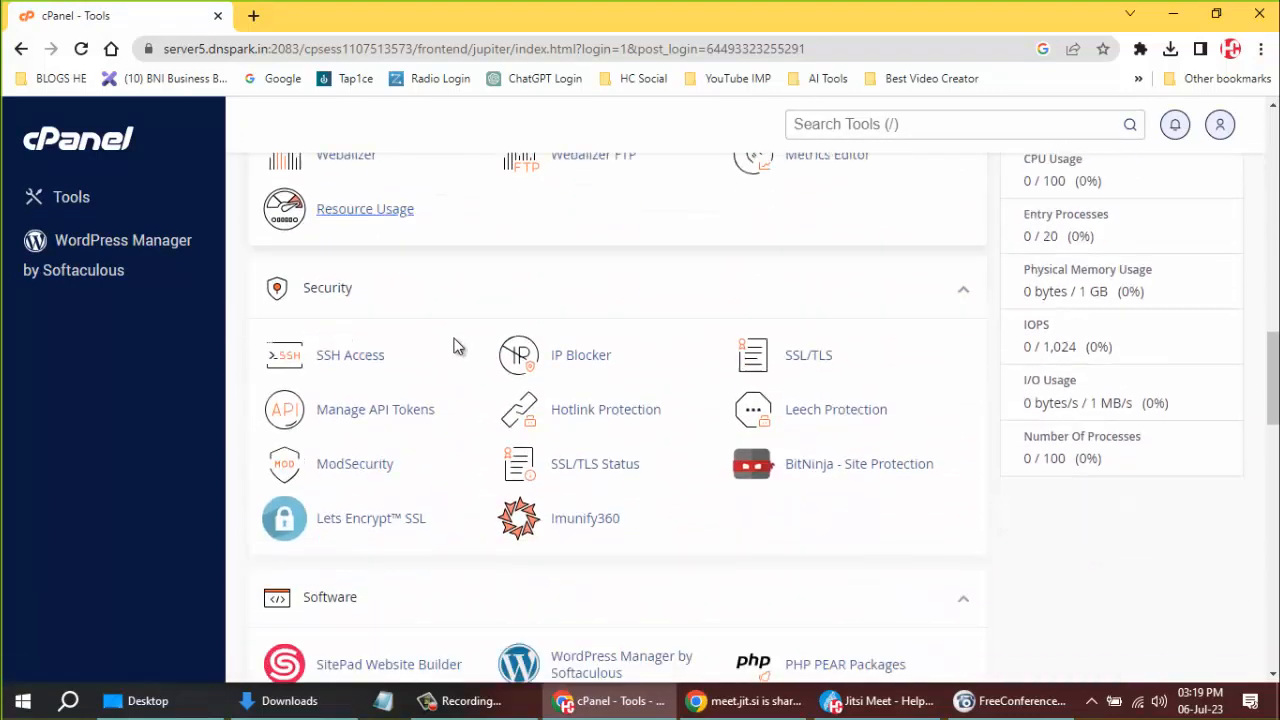
pyautogui.scroll(-5, 453, 345)
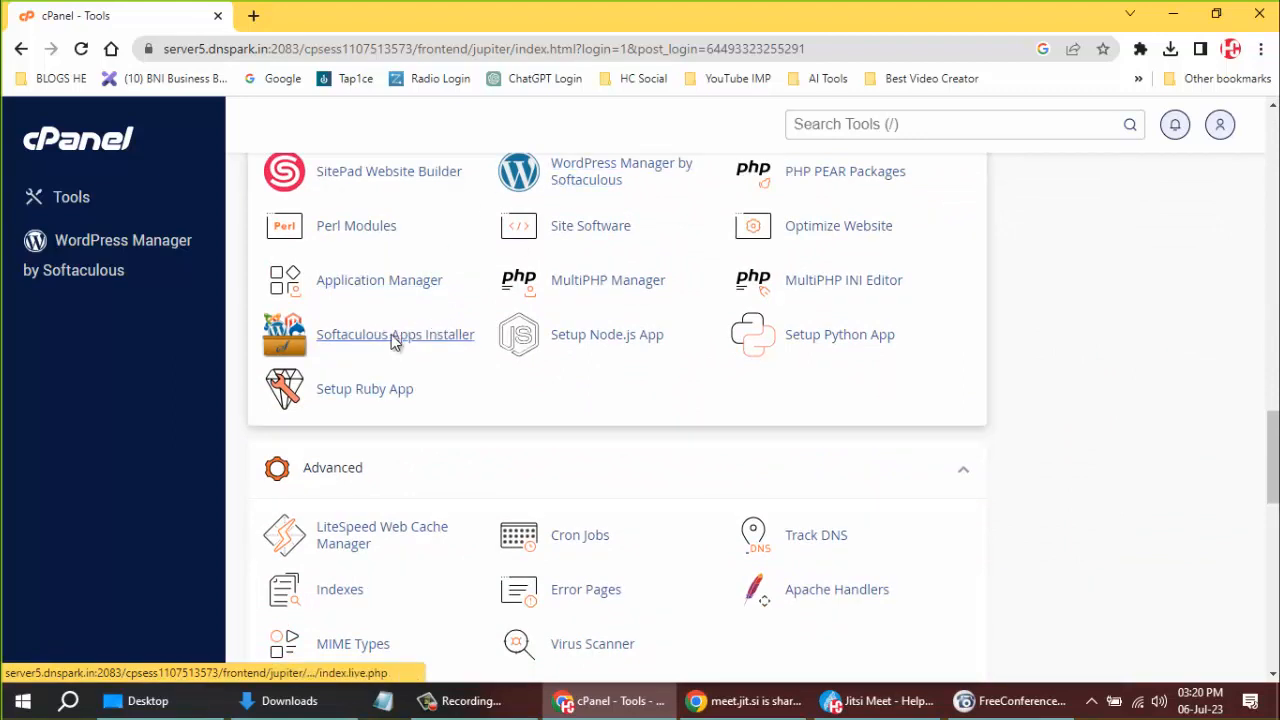
pyautogui.click(396, 336)
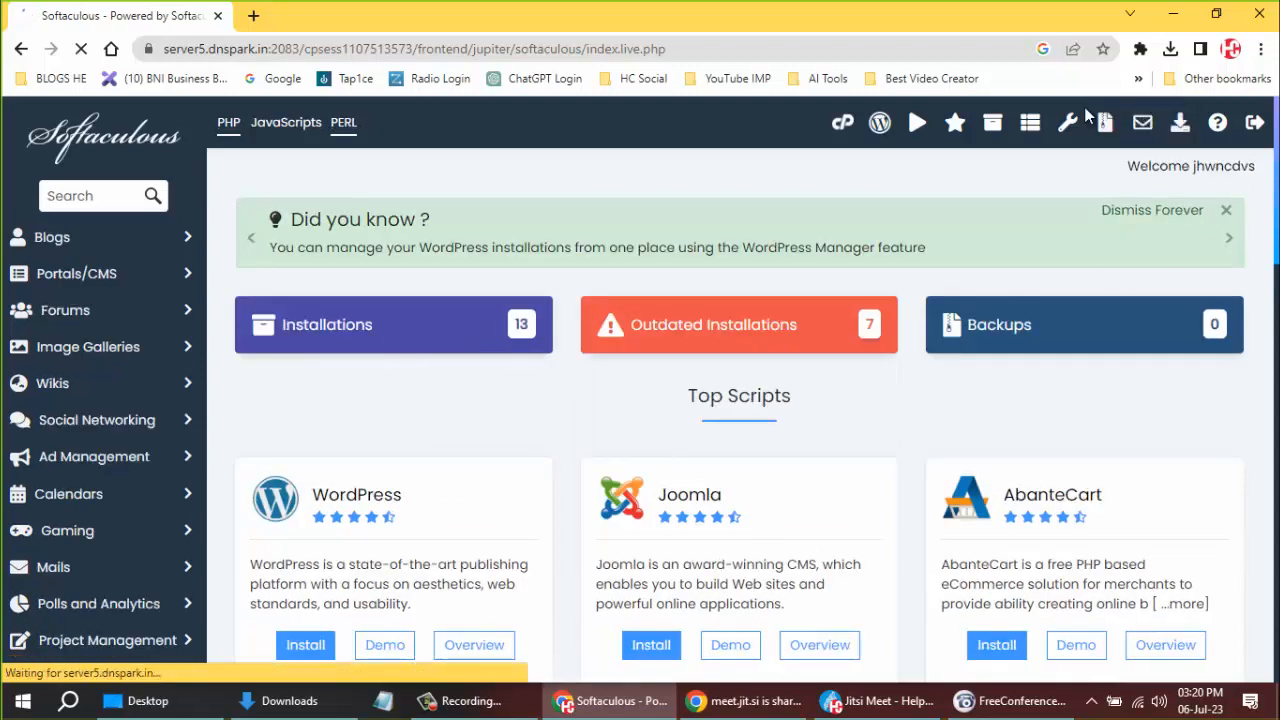
# - In All Installations, click Remove on the earthrebooted.com WordPress row
pyautogui.click(1000, 124)
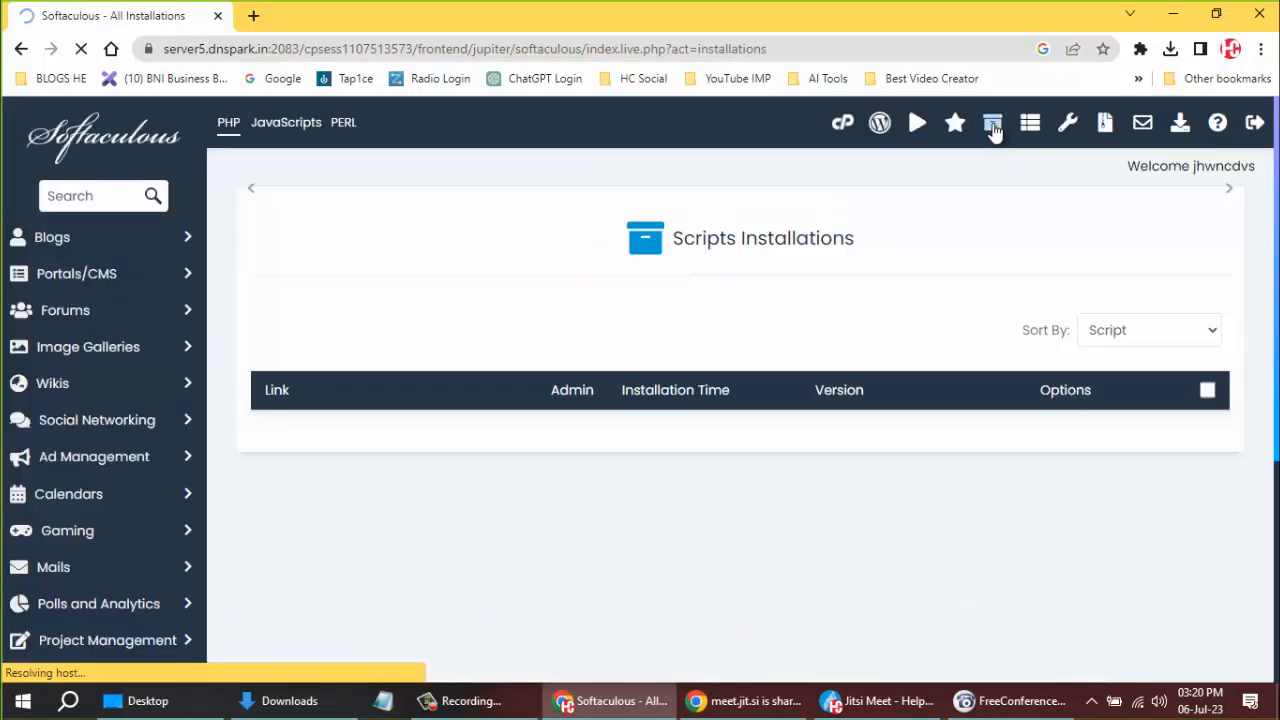
pyautogui.scroll(-3, 569, 306)
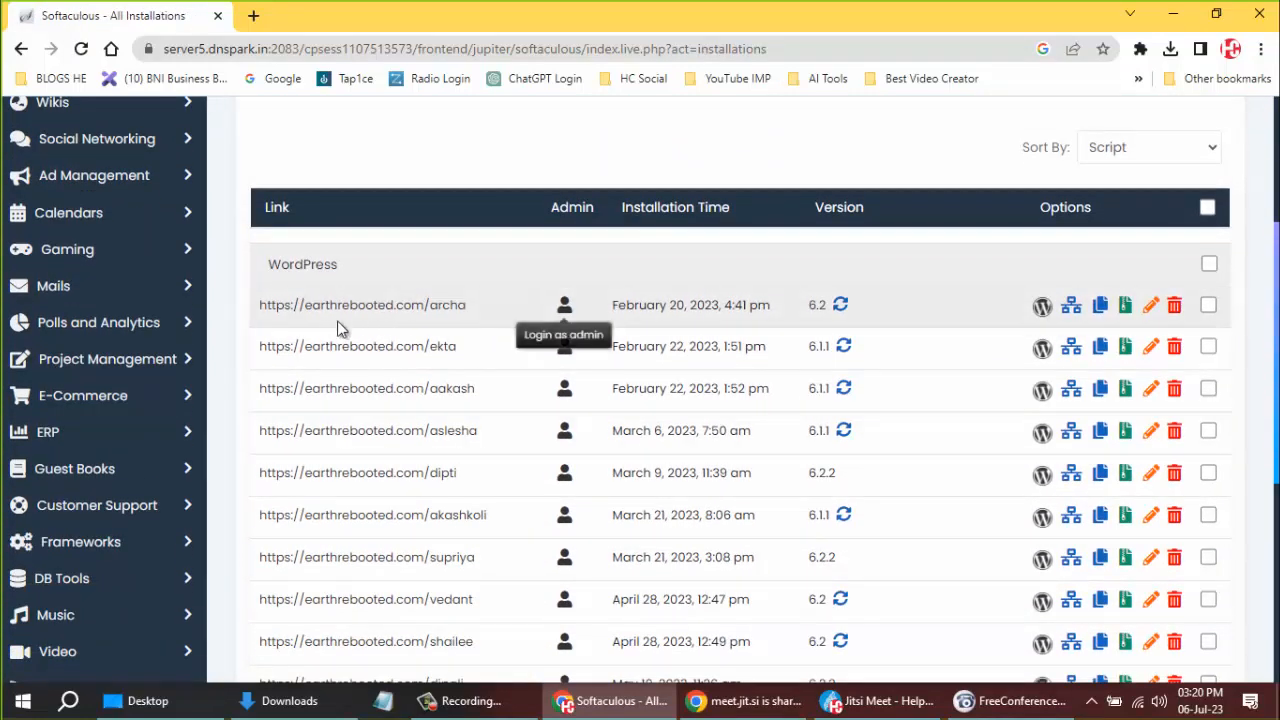
pyautogui.scroll(-1, 449, 365)
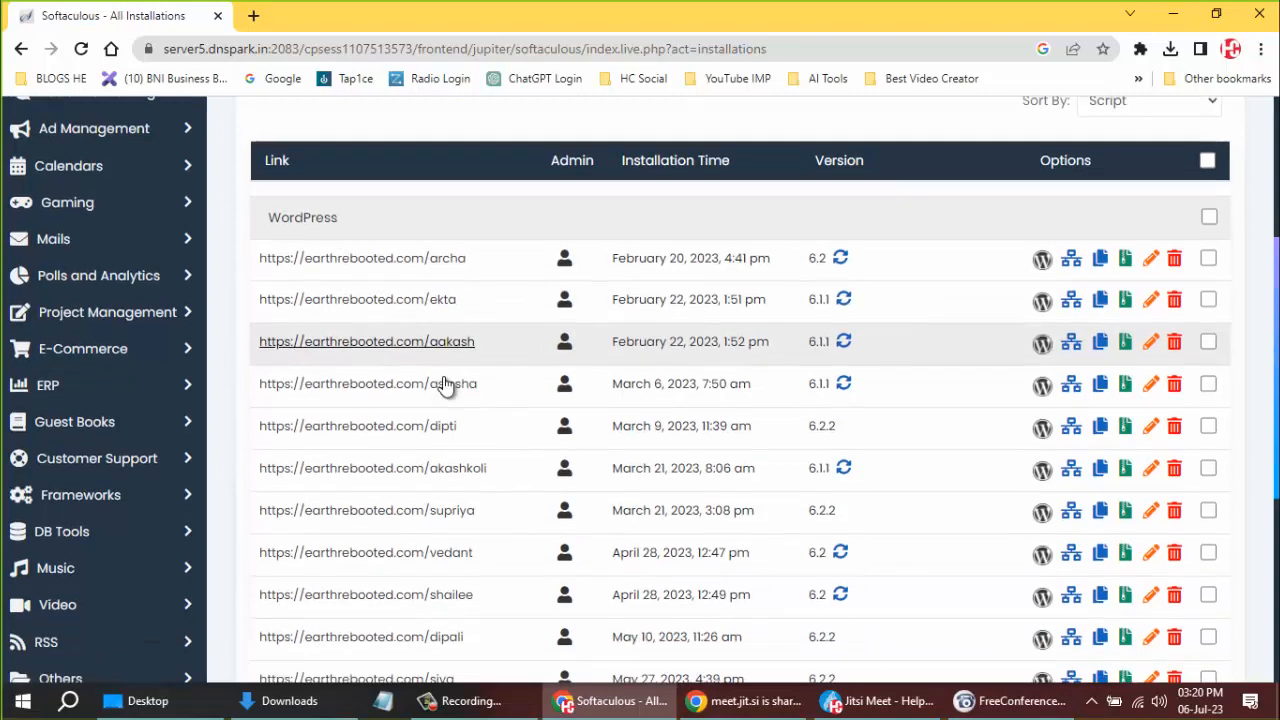
pyautogui.scroll(-2, 435, 342)
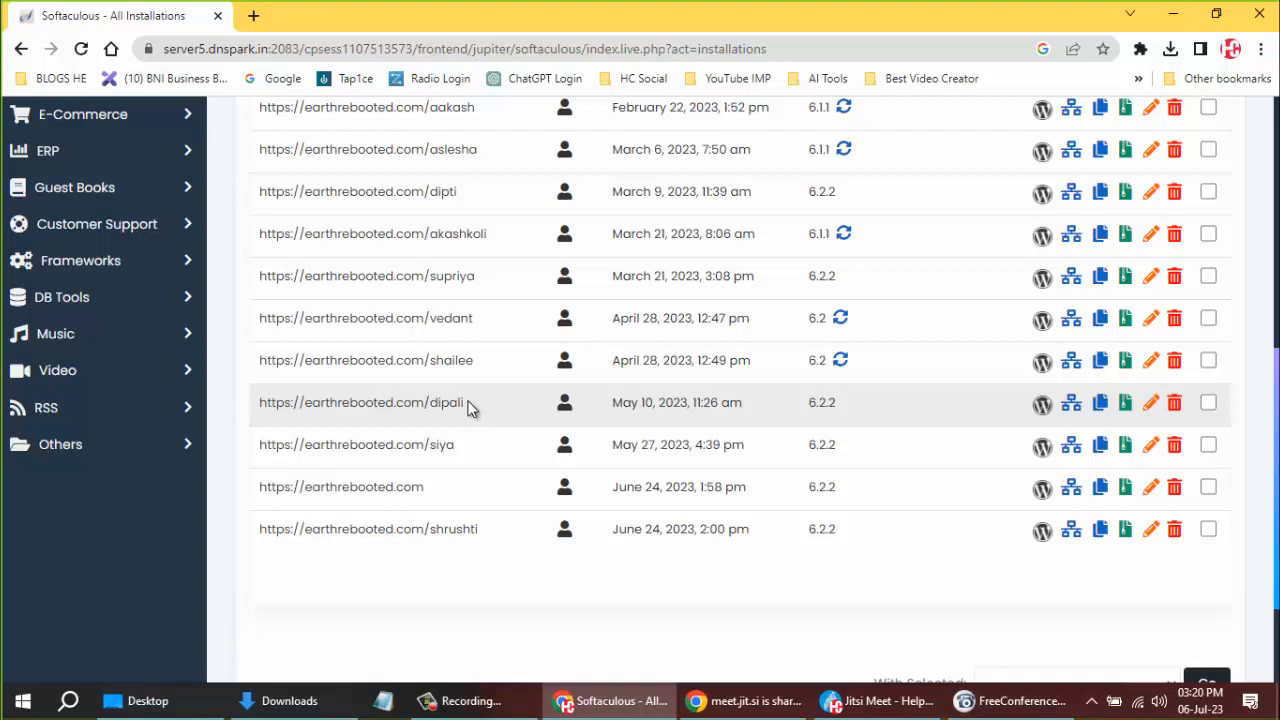
pyautogui.scroll(4, 472, 400)
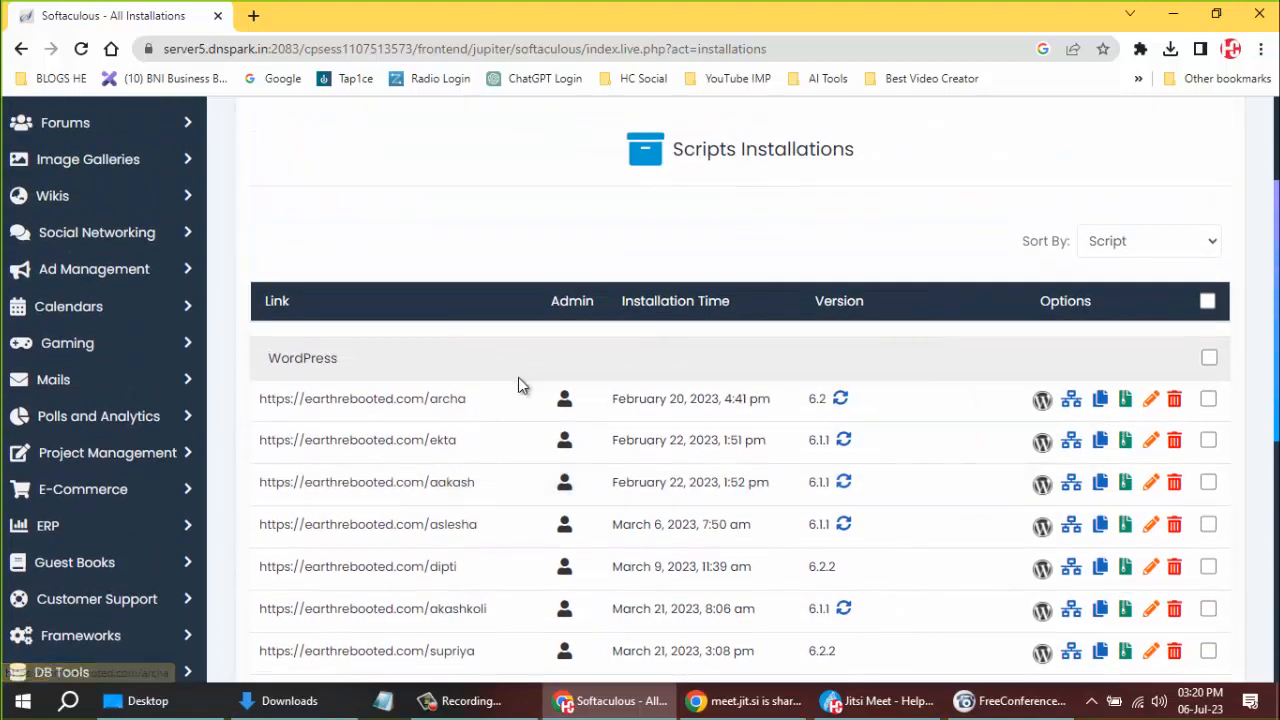
pyautogui.scroll(-1, 493, 398)
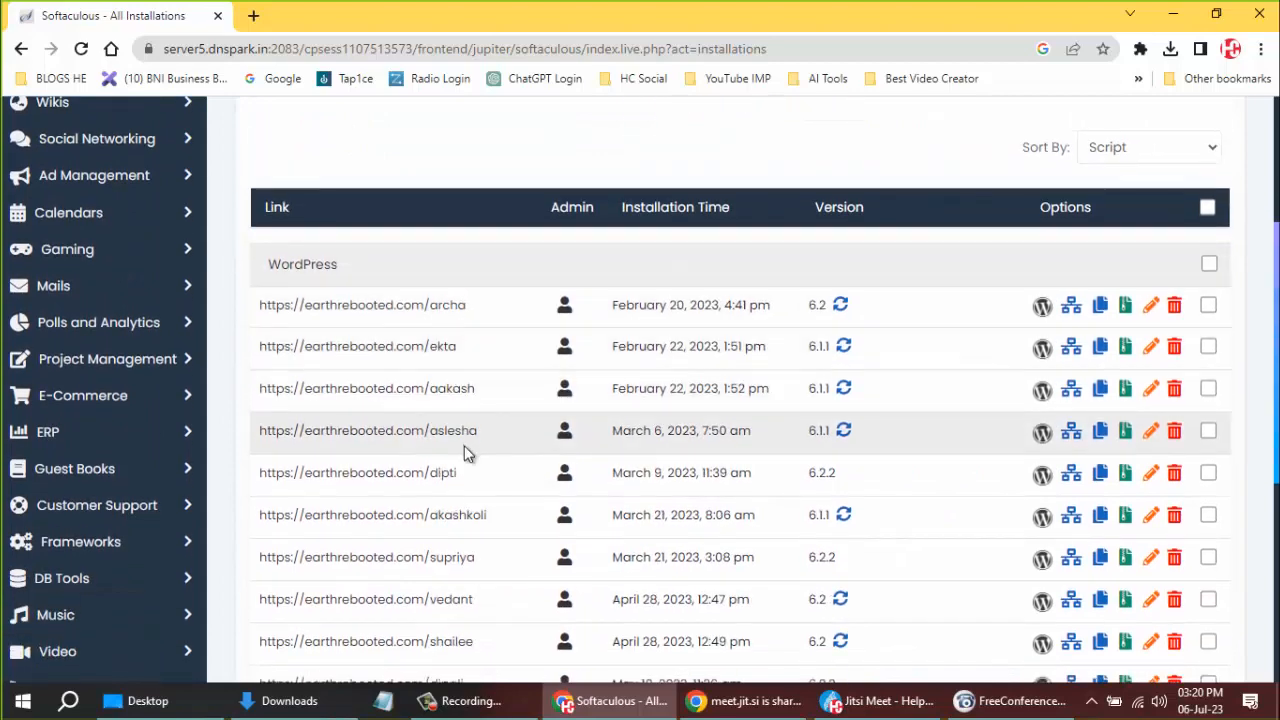
pyautogui.scroll(-4, 464, 450)
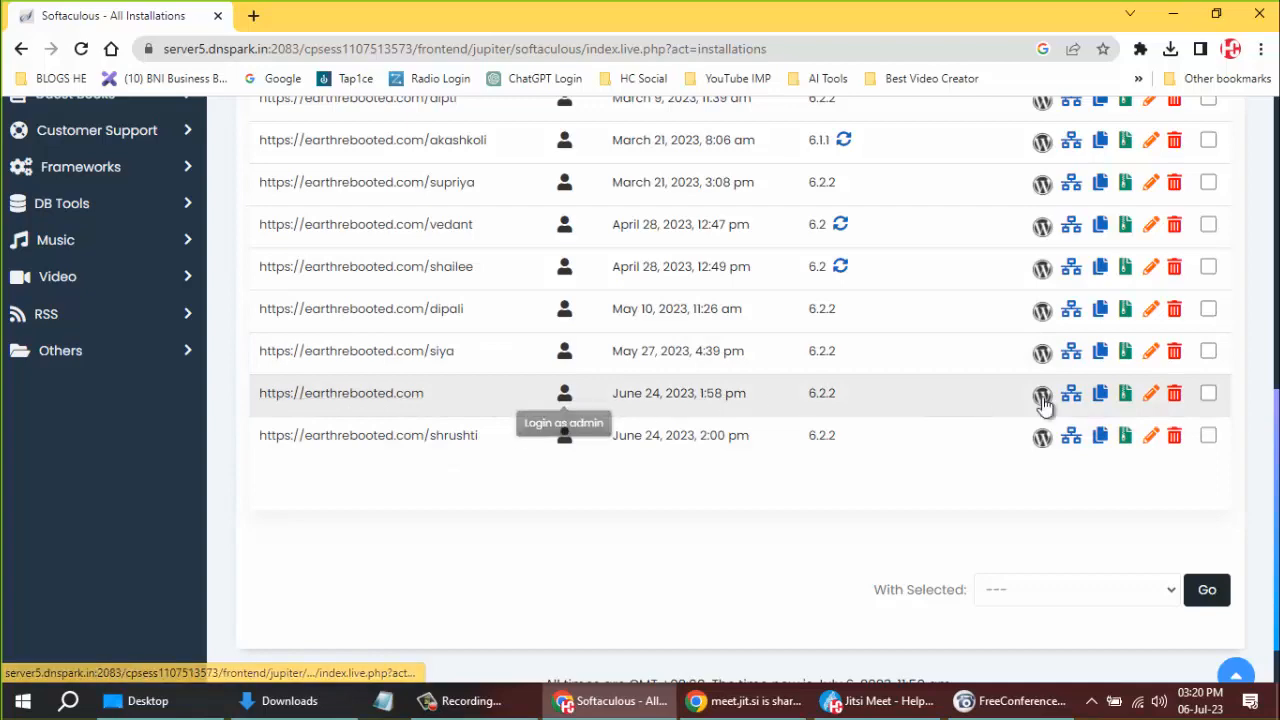
pyautogui.click(1174, 397)
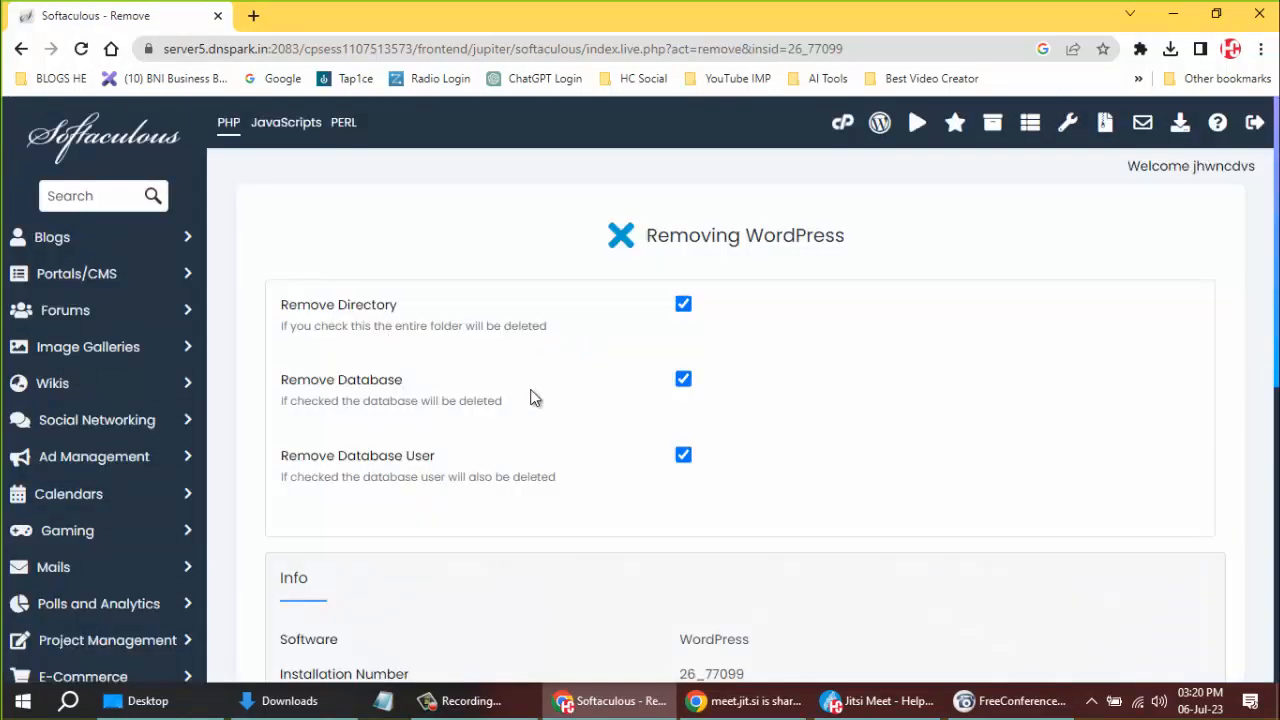
# - Confirm Remove Installation for earthrebooted.com, then return to the WordPress overview page
pyautogui.scroll(-5, 531, 397)
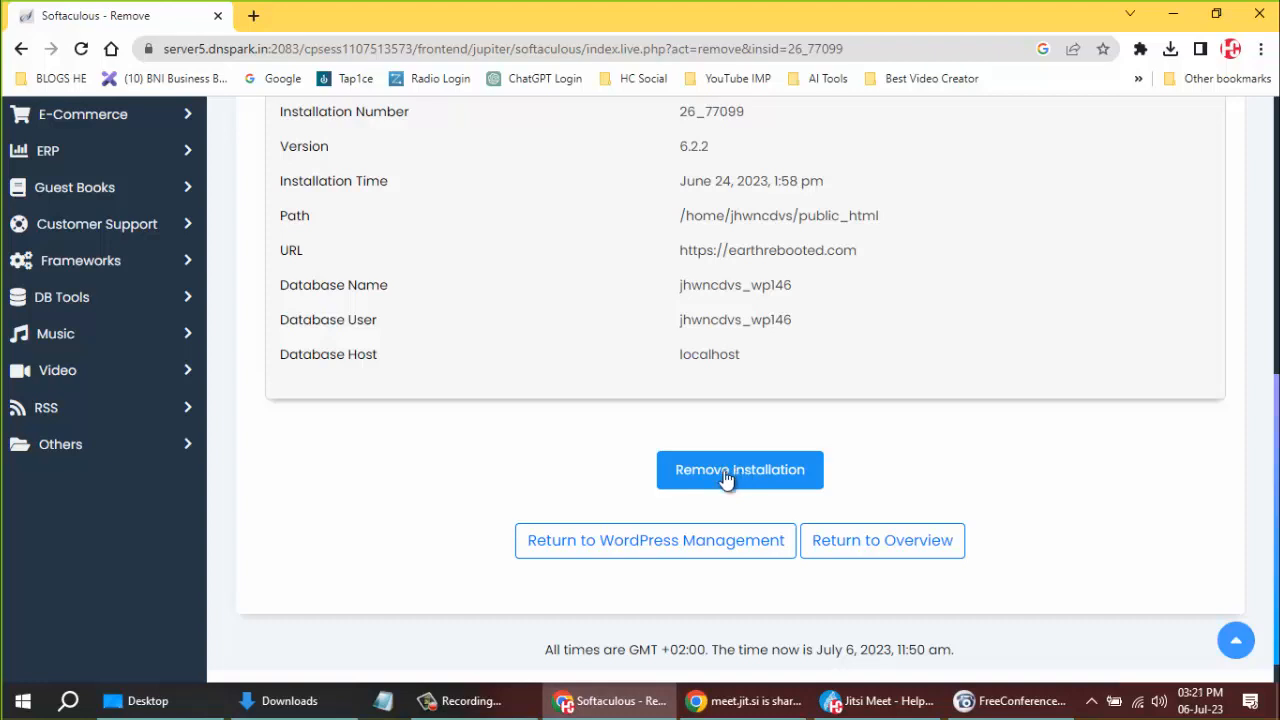
pyautogui.click(727, 474)
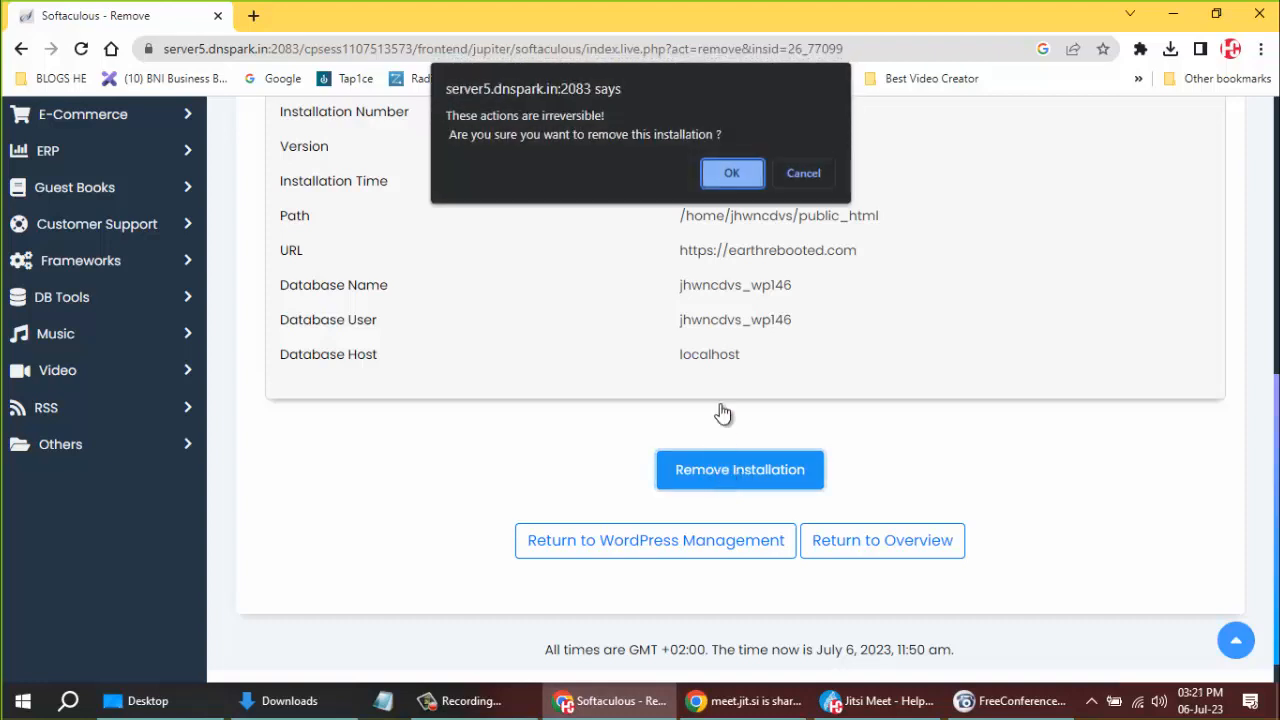
pyautogui.click(731, 175)
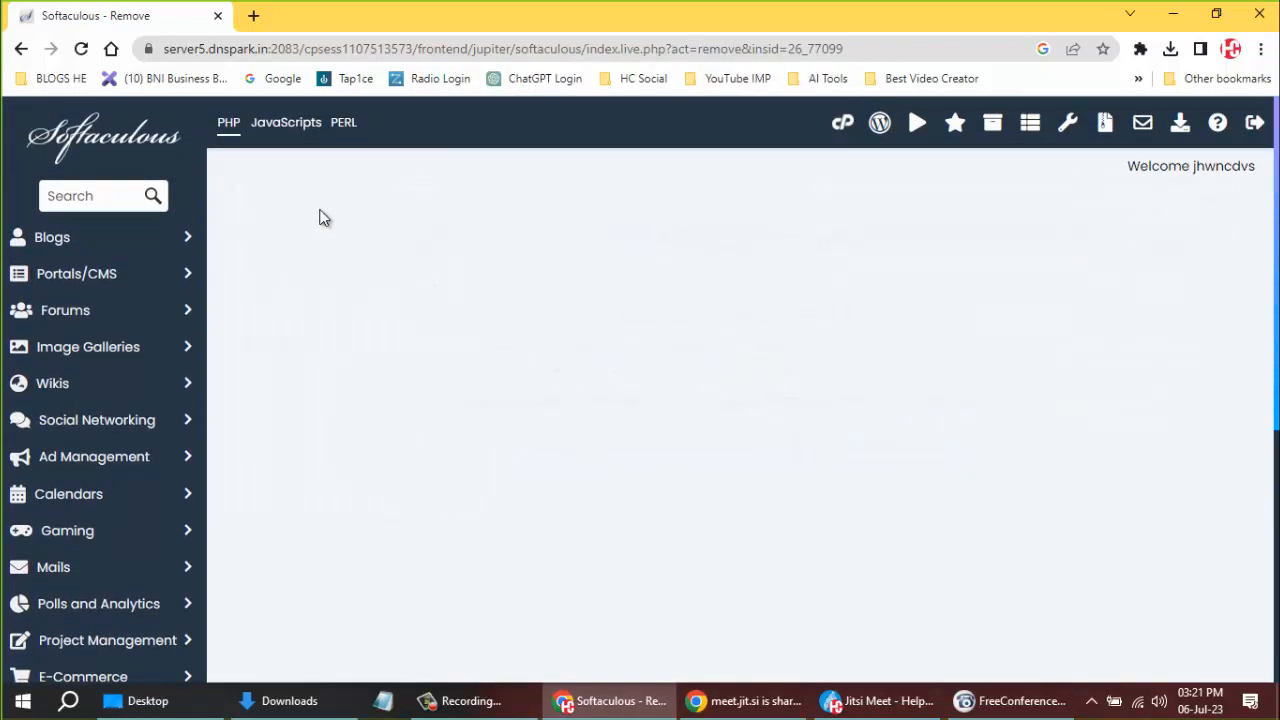
pyautogui.click(914, 312)
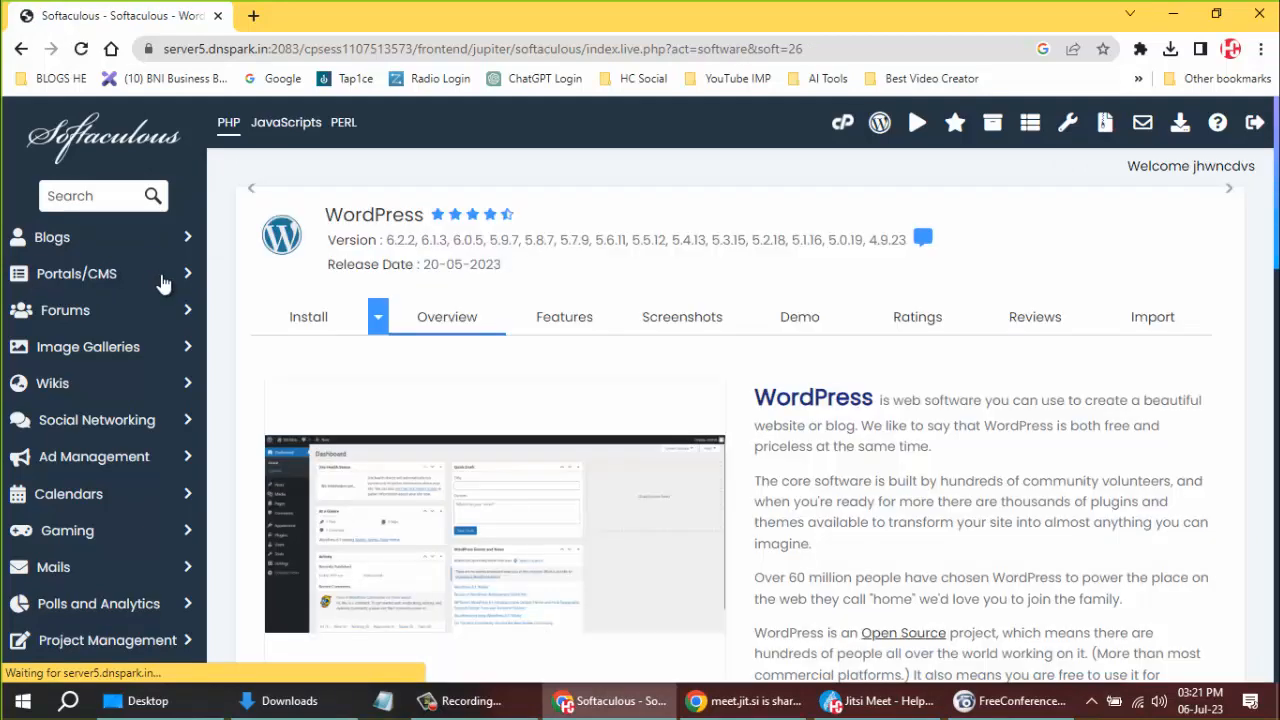
pyautogui.click(309, 418)
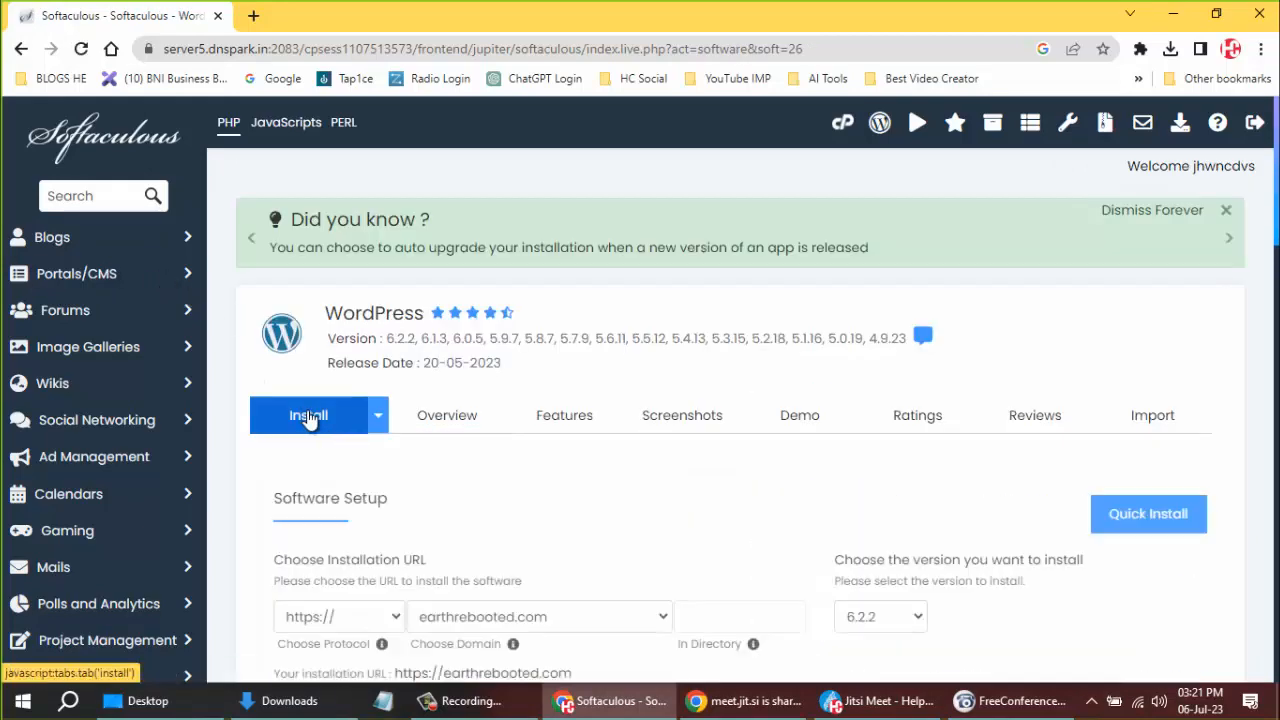
pyautogui.scroll(-2, 668, 468)
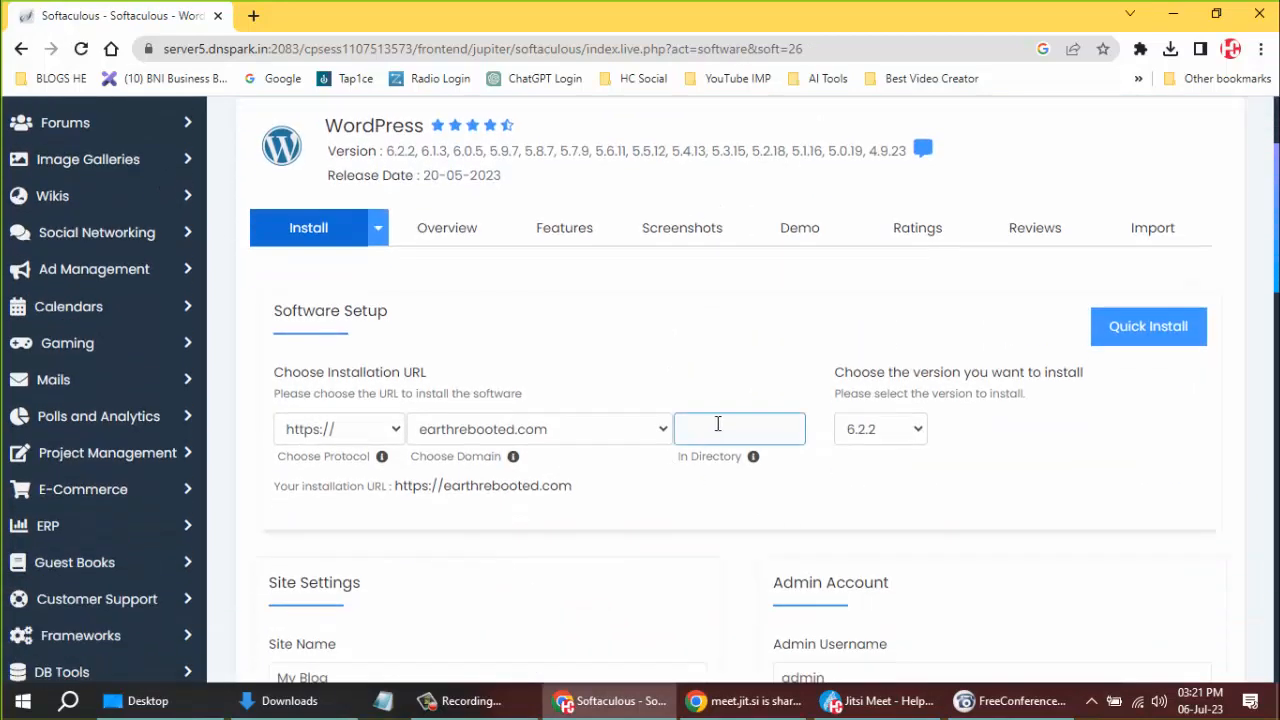
pyautogui.scroll(-3, 660, 440)
pyautogui.scroll(-2, 655, 441)
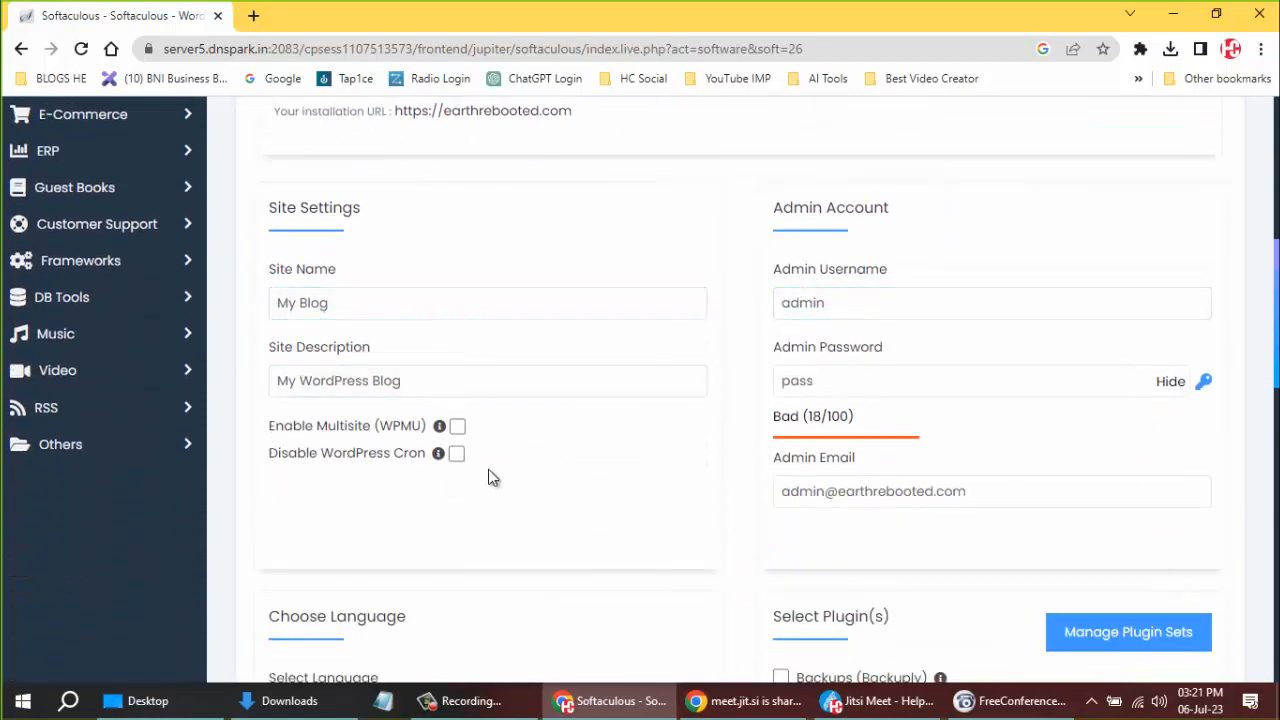
pyautogui.click(851, 300)
pyautogui.doubleClick(843, 302)
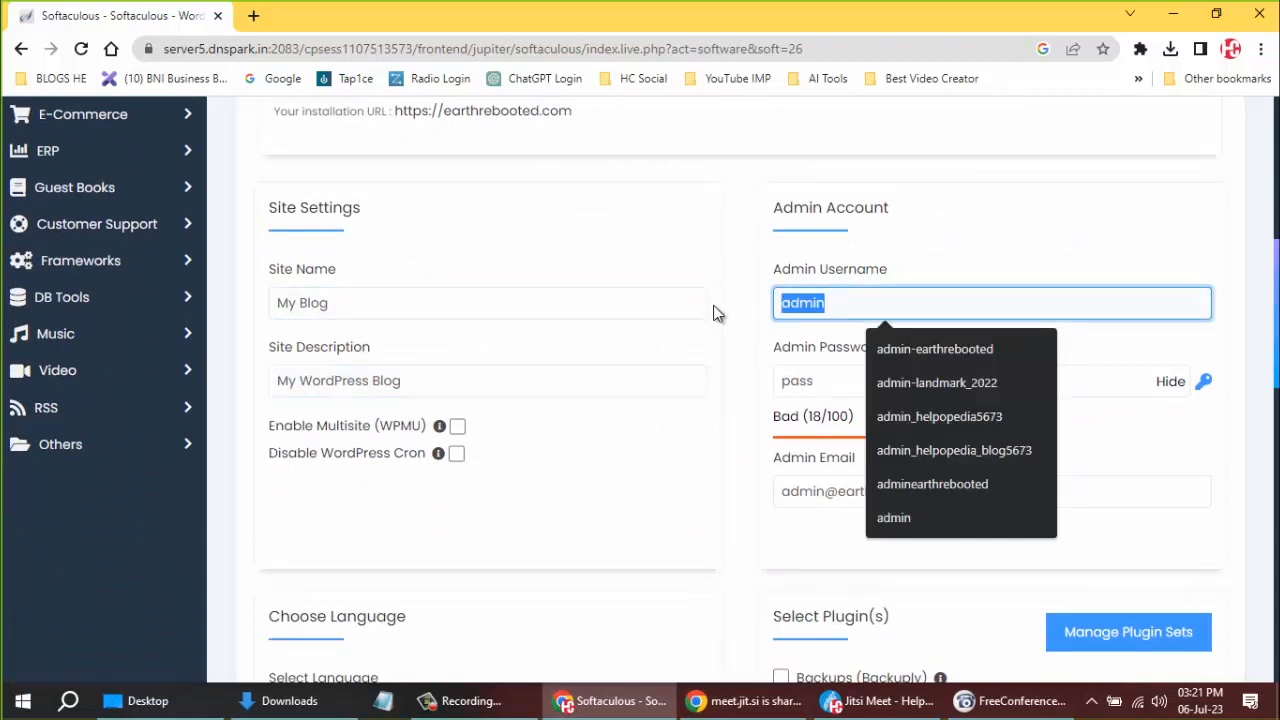
pyautogui.click(934, 349)
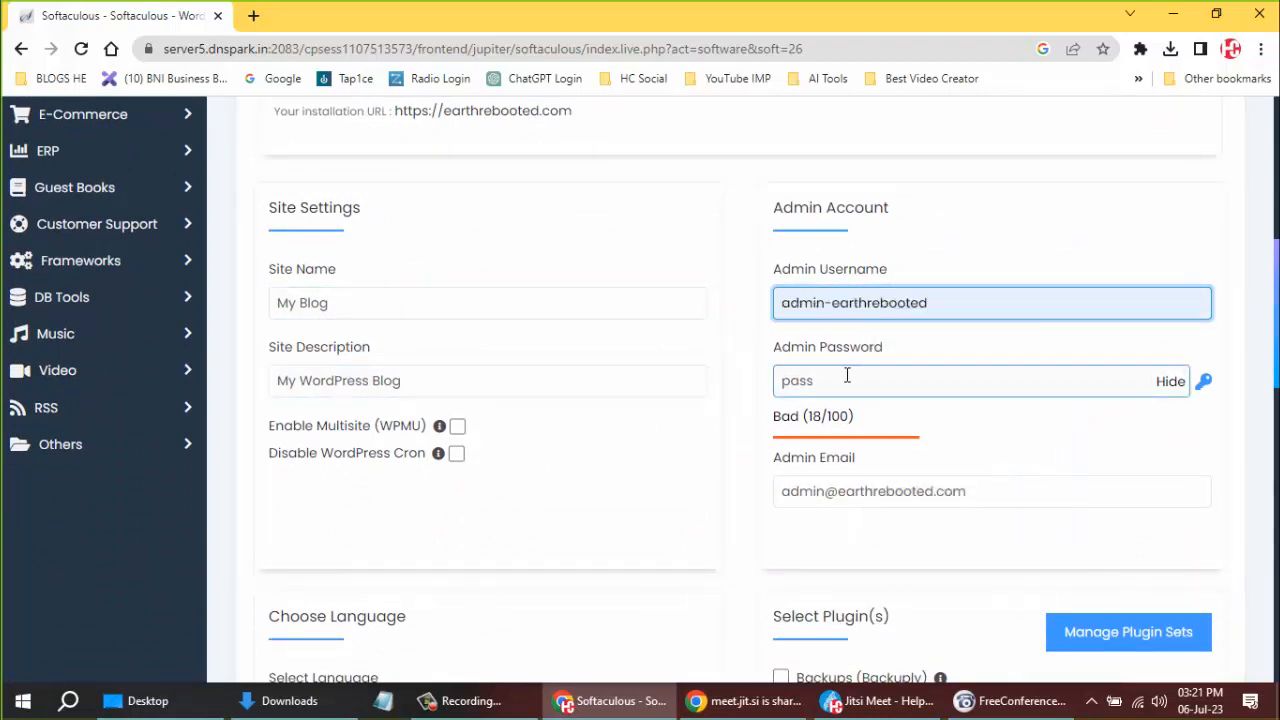
pyautogui.doubleClick(852, 376)
pyautogui.press('BackSpace')
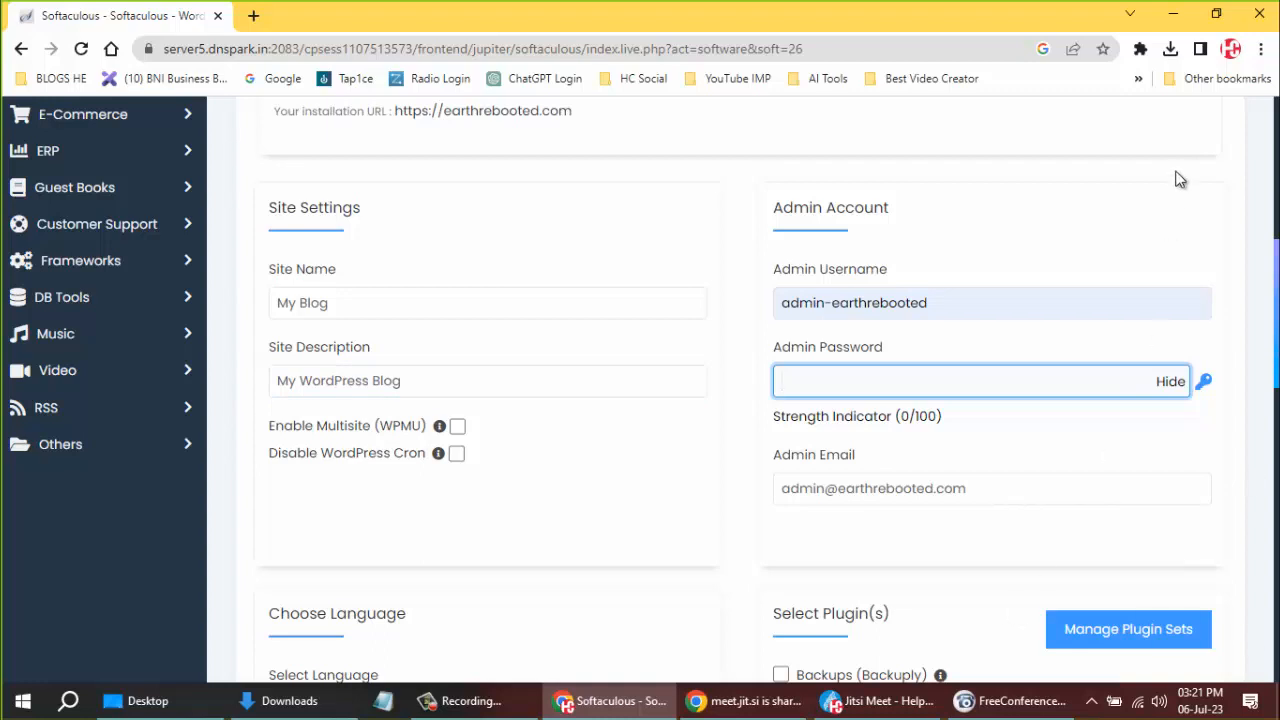
# - Enable the Backups (Backuply) and Classic Editor plugins
pyautogui.scroll(-2, 1177, 180)
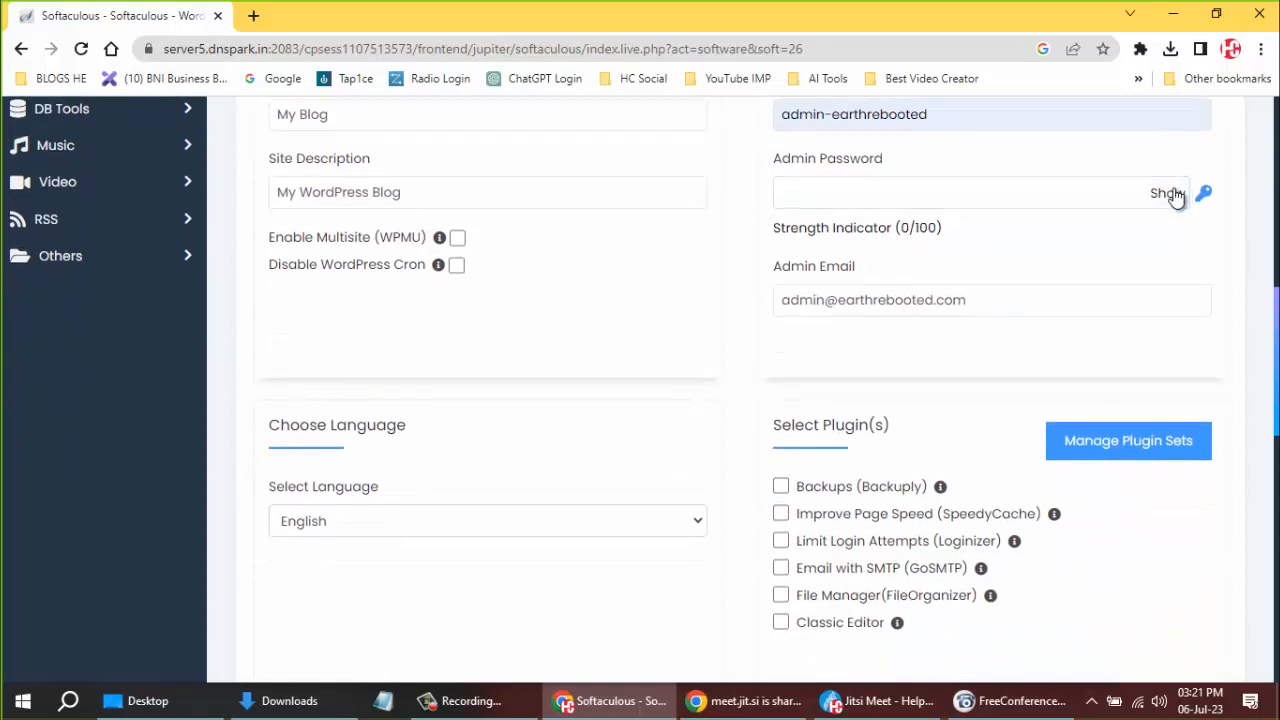
pyautogui.scroll(-3, 1172, 193)
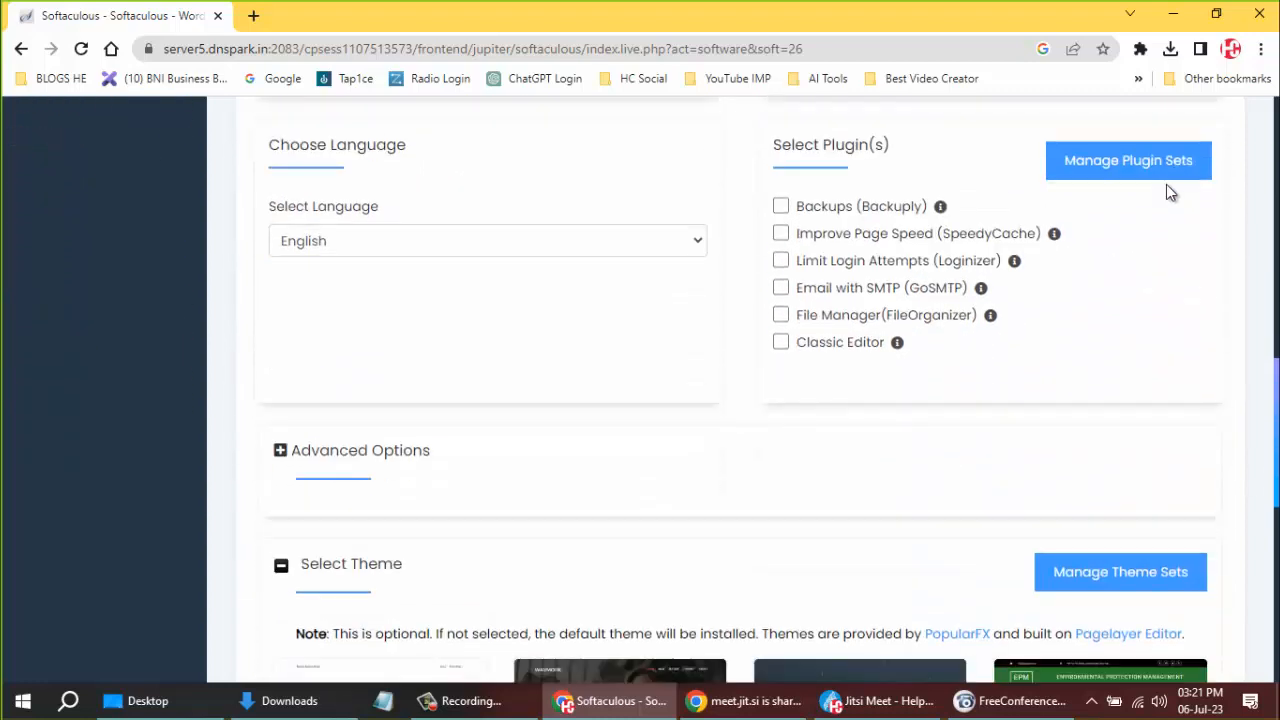
pyautogui.click(781, 207)
pyautogui.click(780, 207)
pyautogui.click(781, 207)
pyautogui.click(780, 343)
# - Enter a strong admin password, verify it by revealing it, and scroll down to Install
pyautogui.scroll(5, 715, 350)
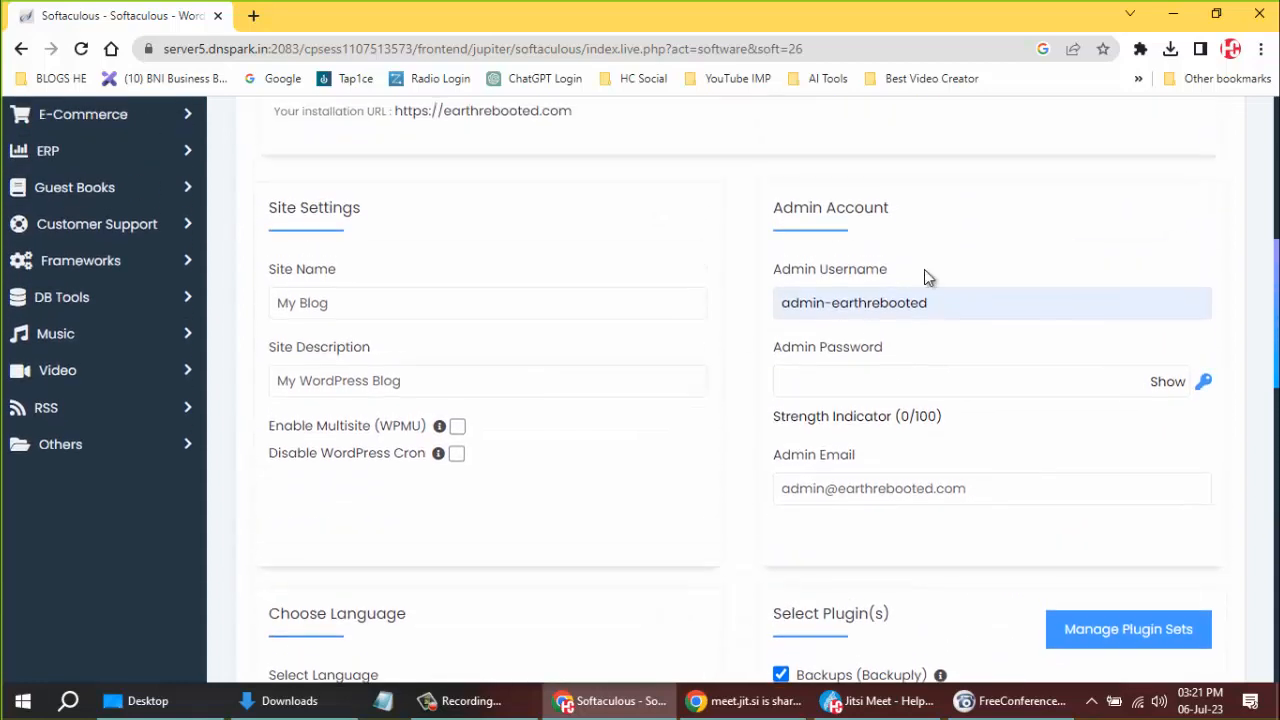
pyautogui.click(871, 371)
pyautogui.hotkey('ctrl', 'v')
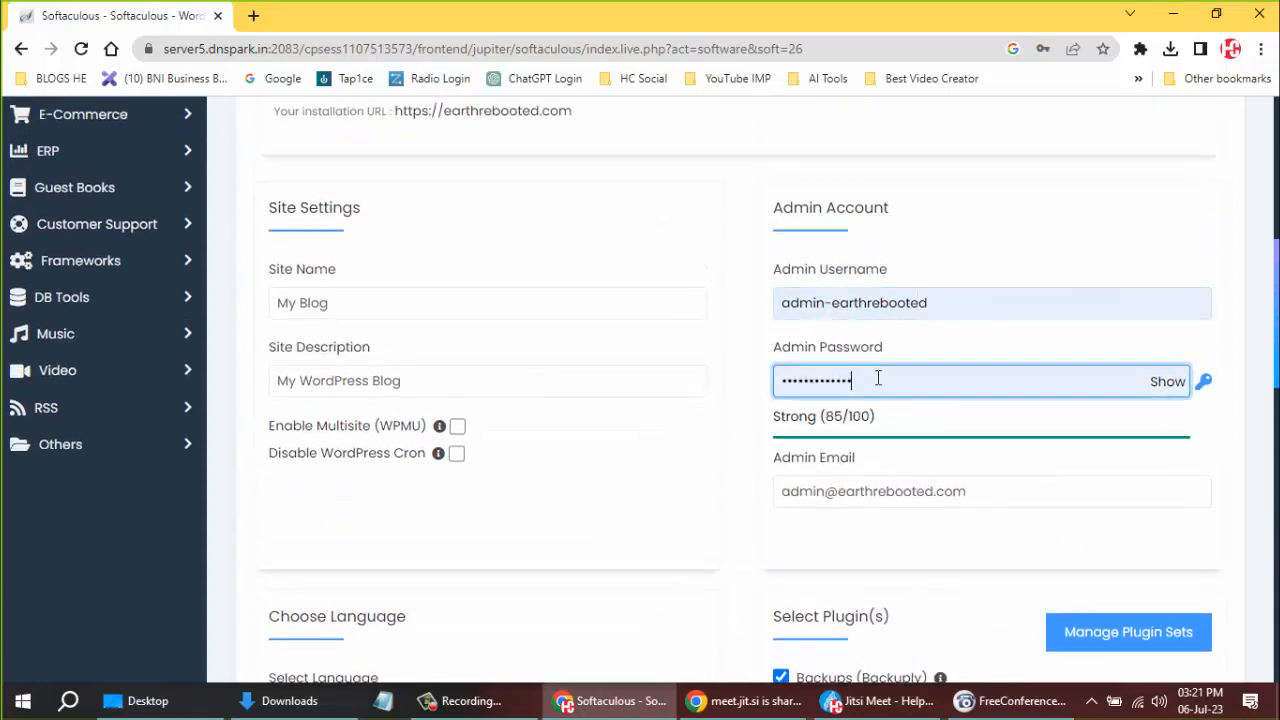
pyautogui.write('1')
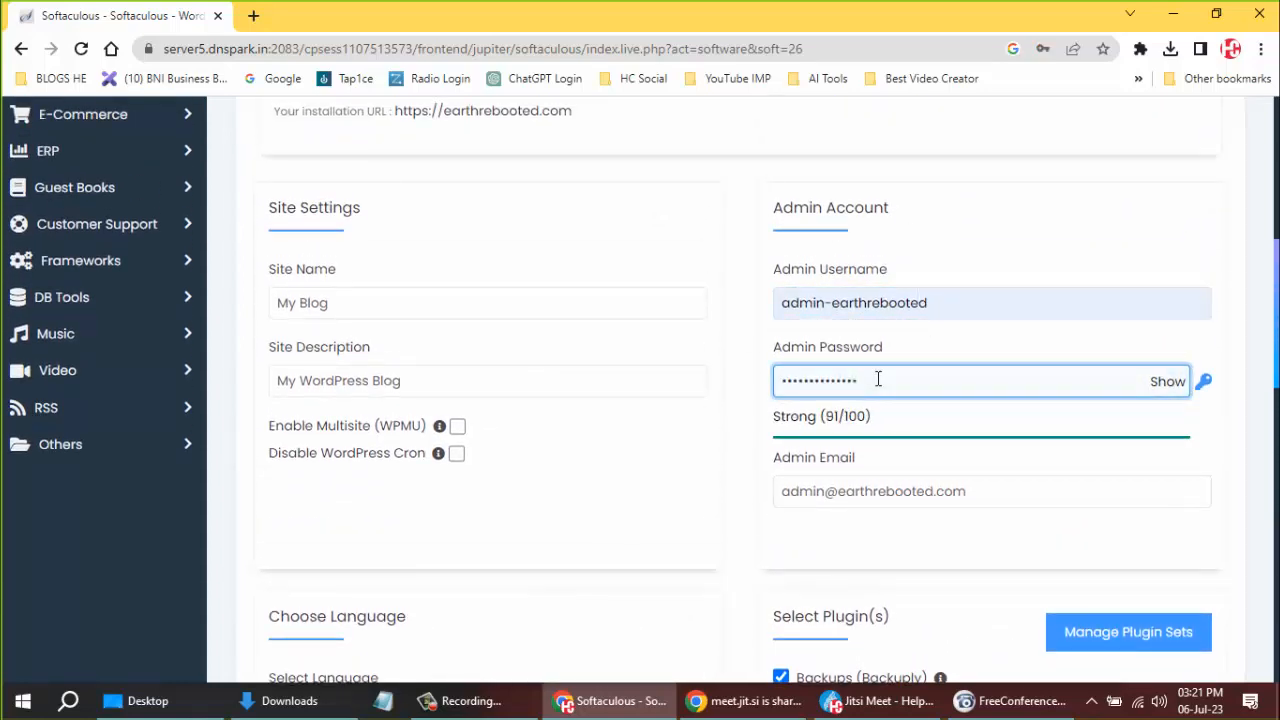
pyautogui.hotkey('ctrl', 'a')
pyautogui.press('BackSpace')
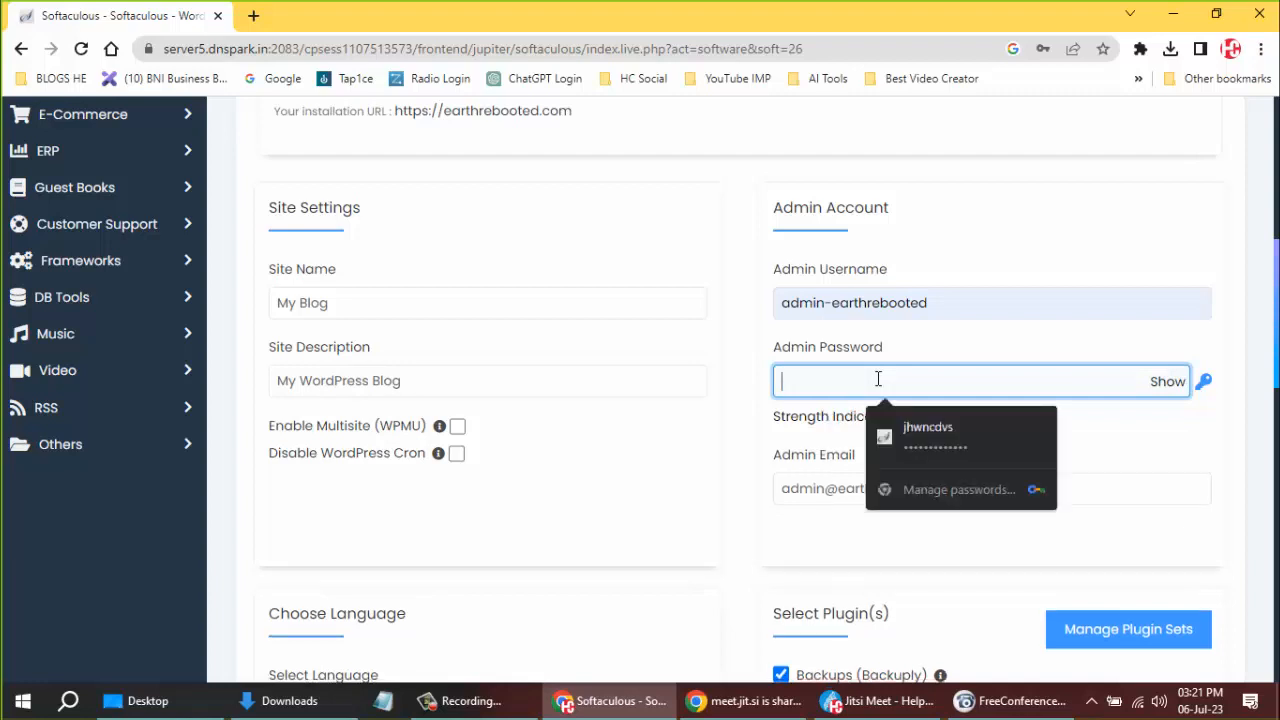
pyautogui.write('•••••••')
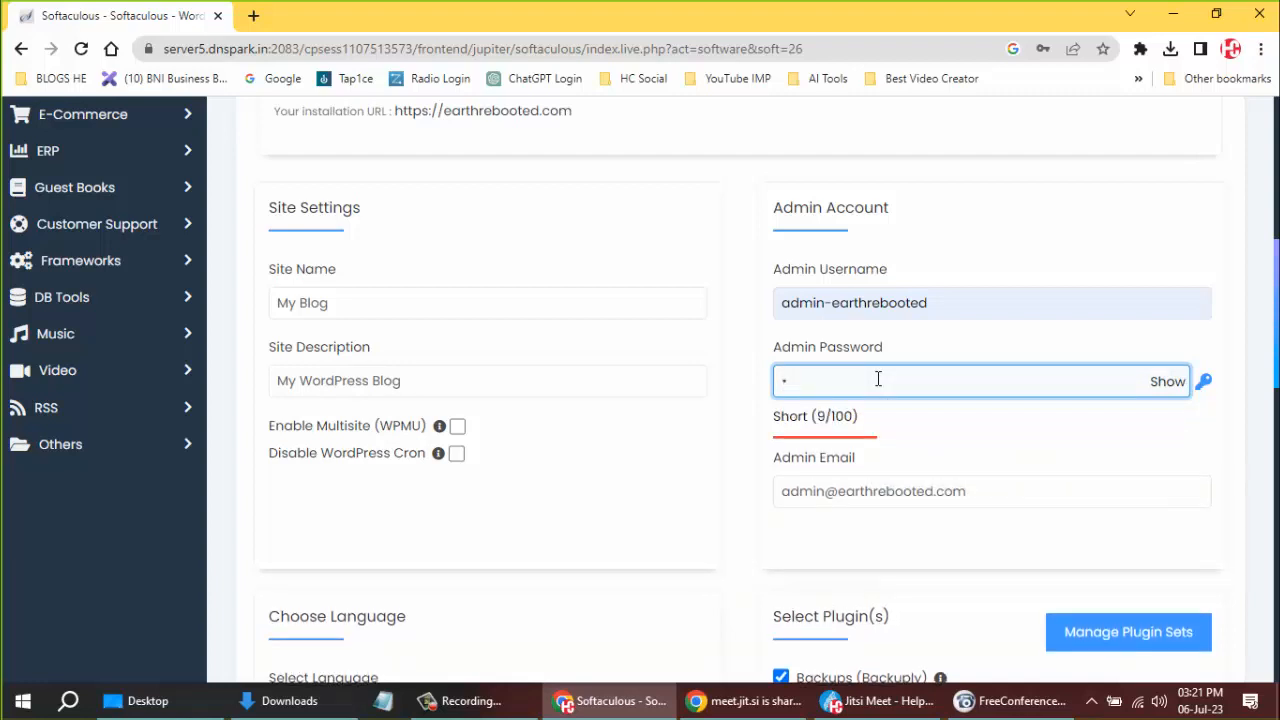
pyautogui.write('•')
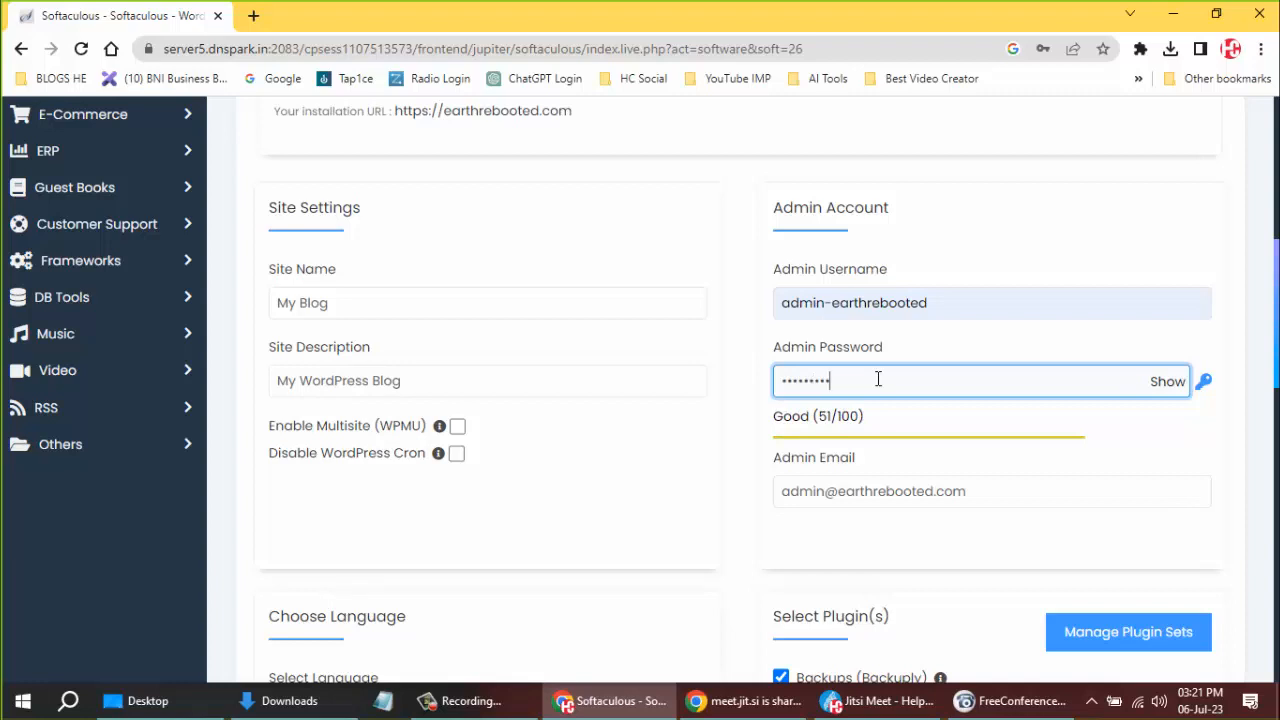
pyautogui.write('••••')
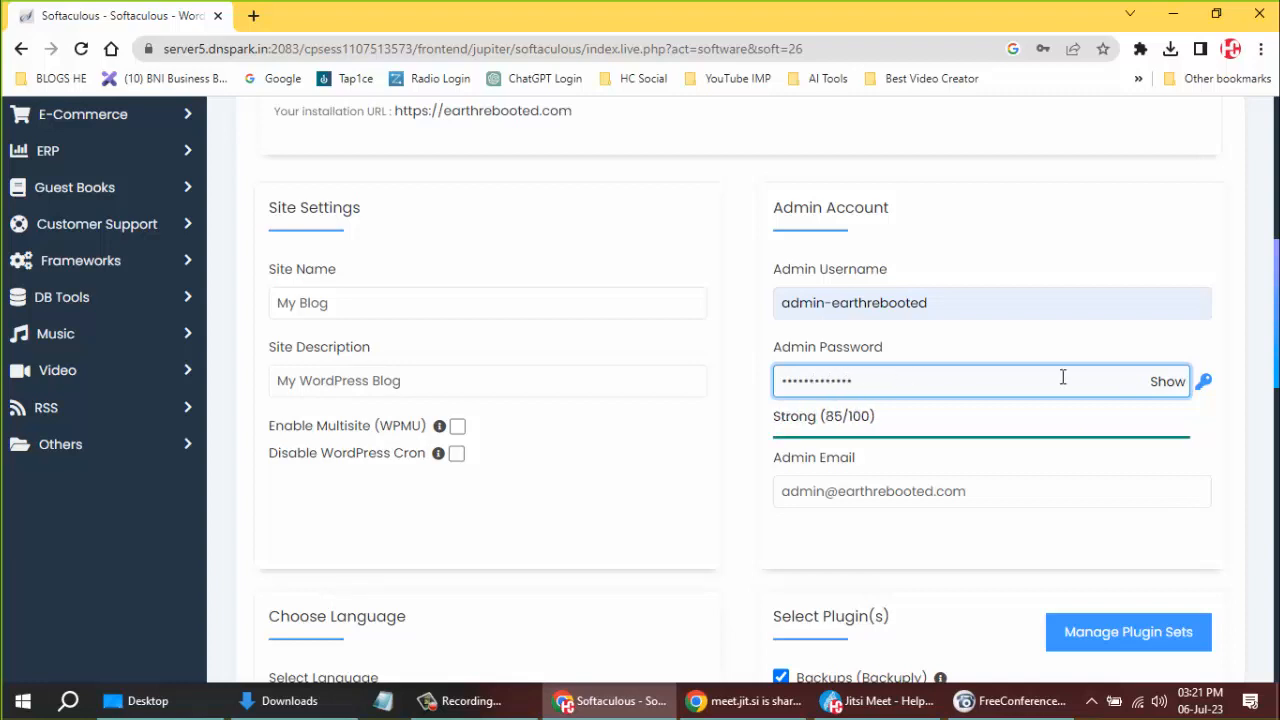
pyautogui.click(1170, 383)
pyautogui.click(1170, 383)
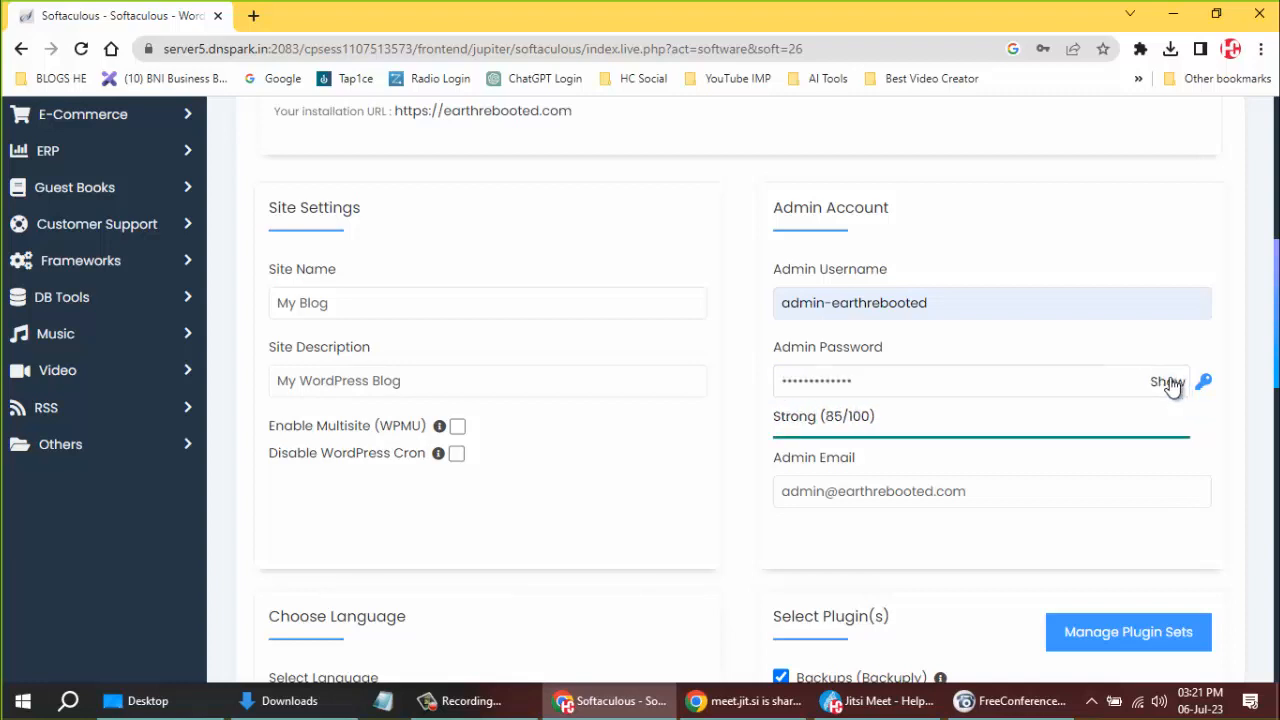
pyautogui.scroll(-4, 1014, 491)
pyautogui.scroll(-4, 1011, 503)
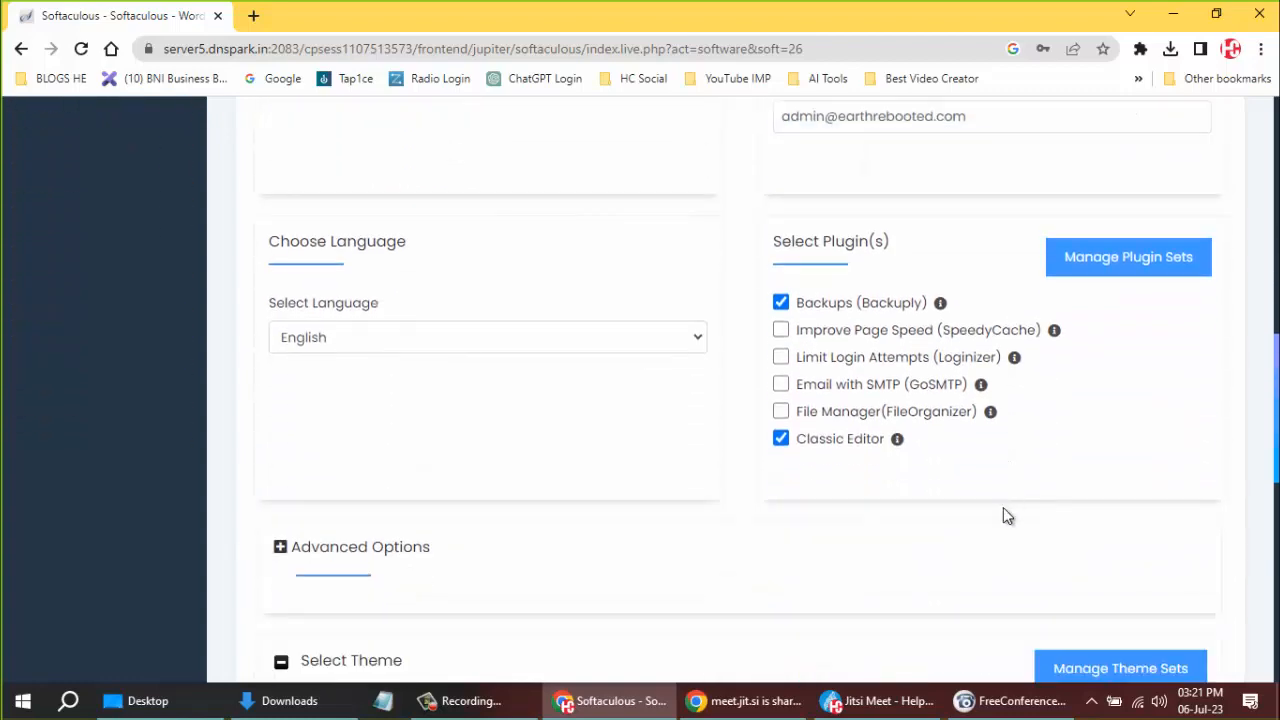
pyautogui.scroll(-4, 837, 306)
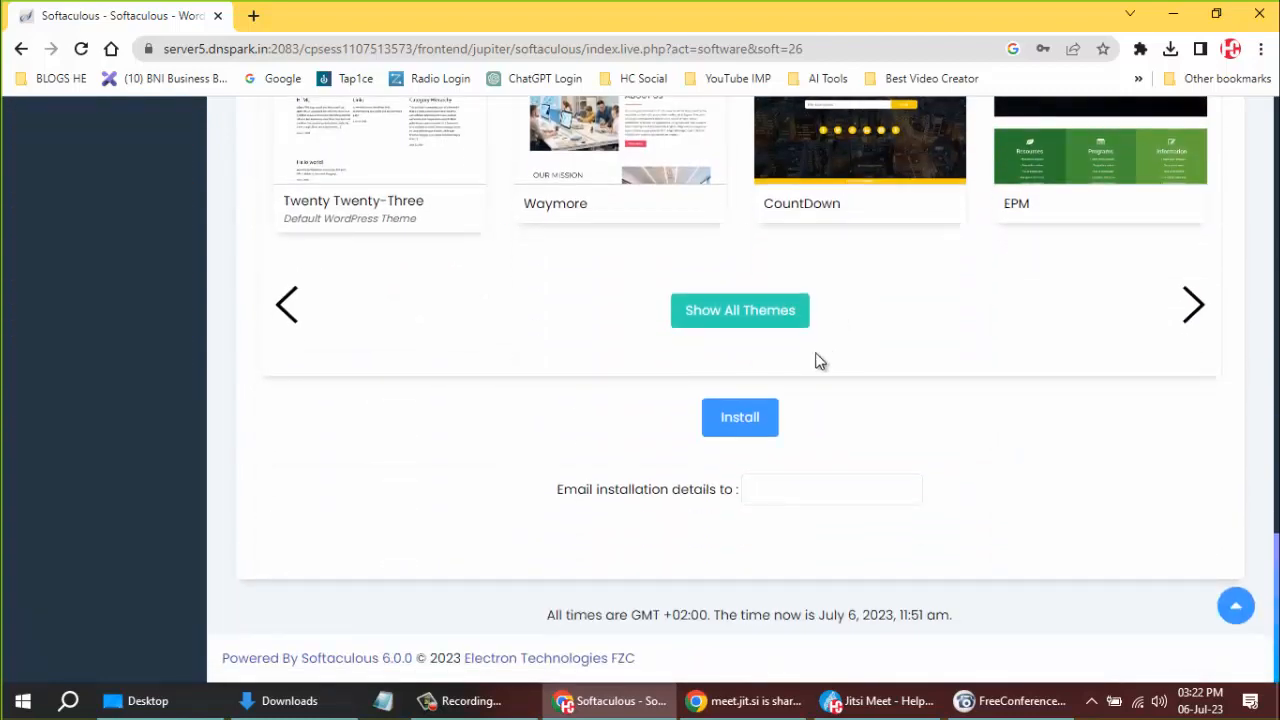
# - Start the WordPress installation and save the admin login in Chrome's password bubble
pyautogui.click(745, 423)
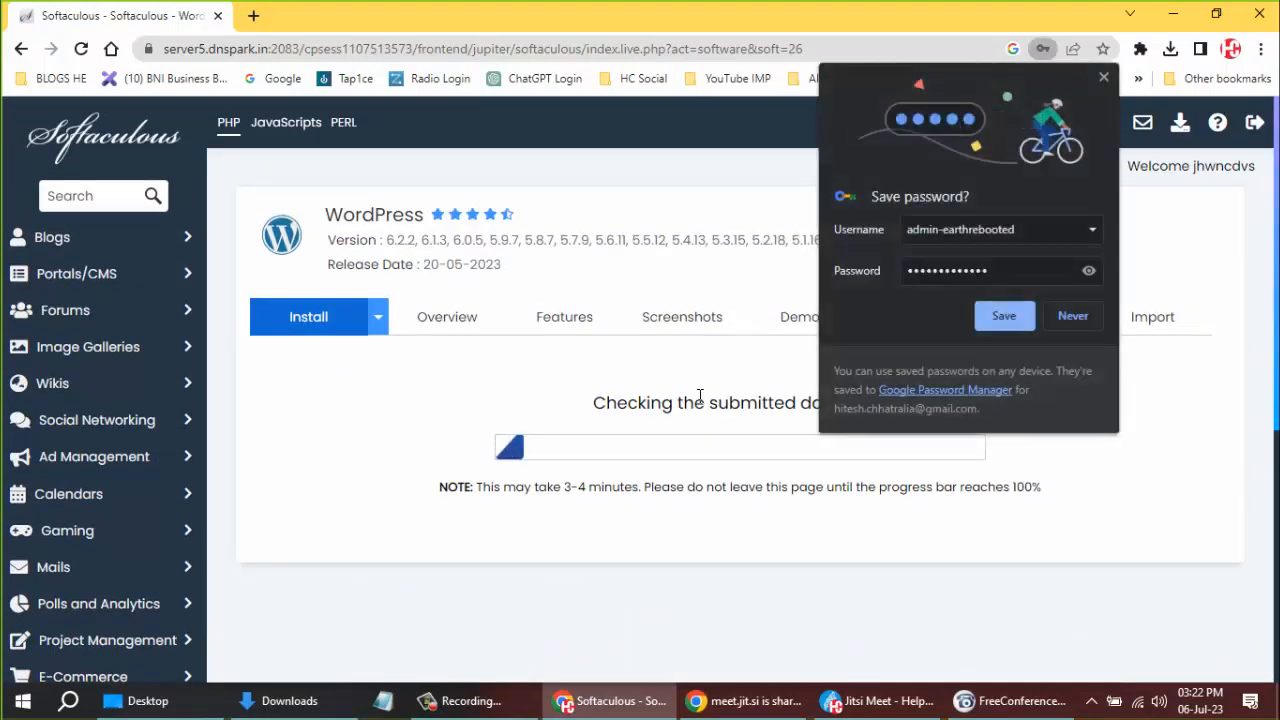
pyautogui.click(1004, 315)
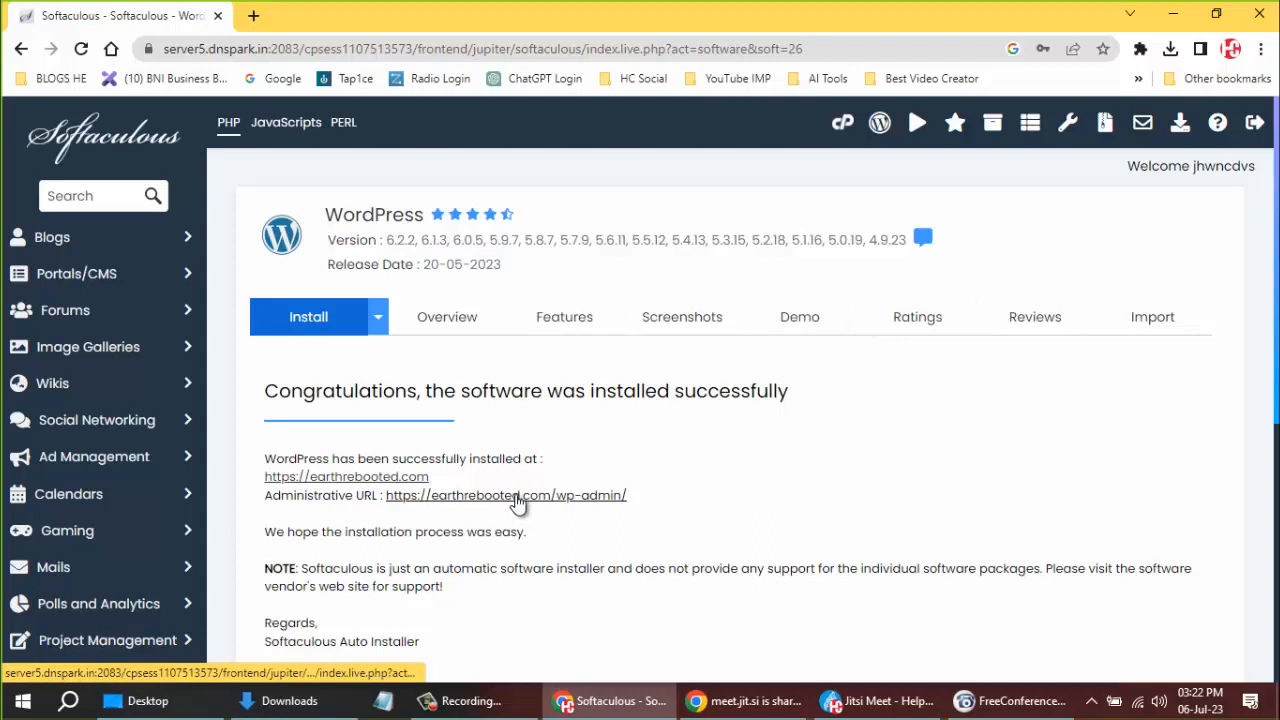
# - Open earthrebooted.com in a new tab and scroll the default 'Mindblown' homepage
pyautogui.rightClick(364, 478)
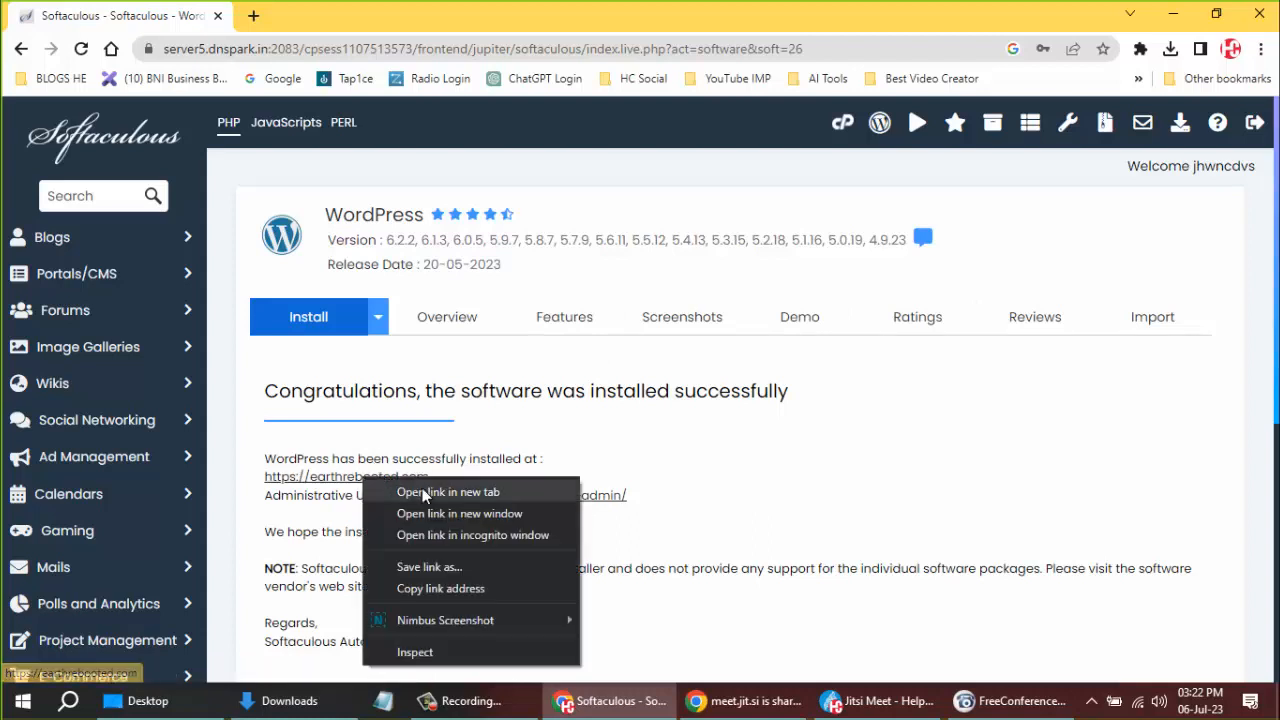
pyautogui.click(422, 490)
pyautogui.click(344, 14)
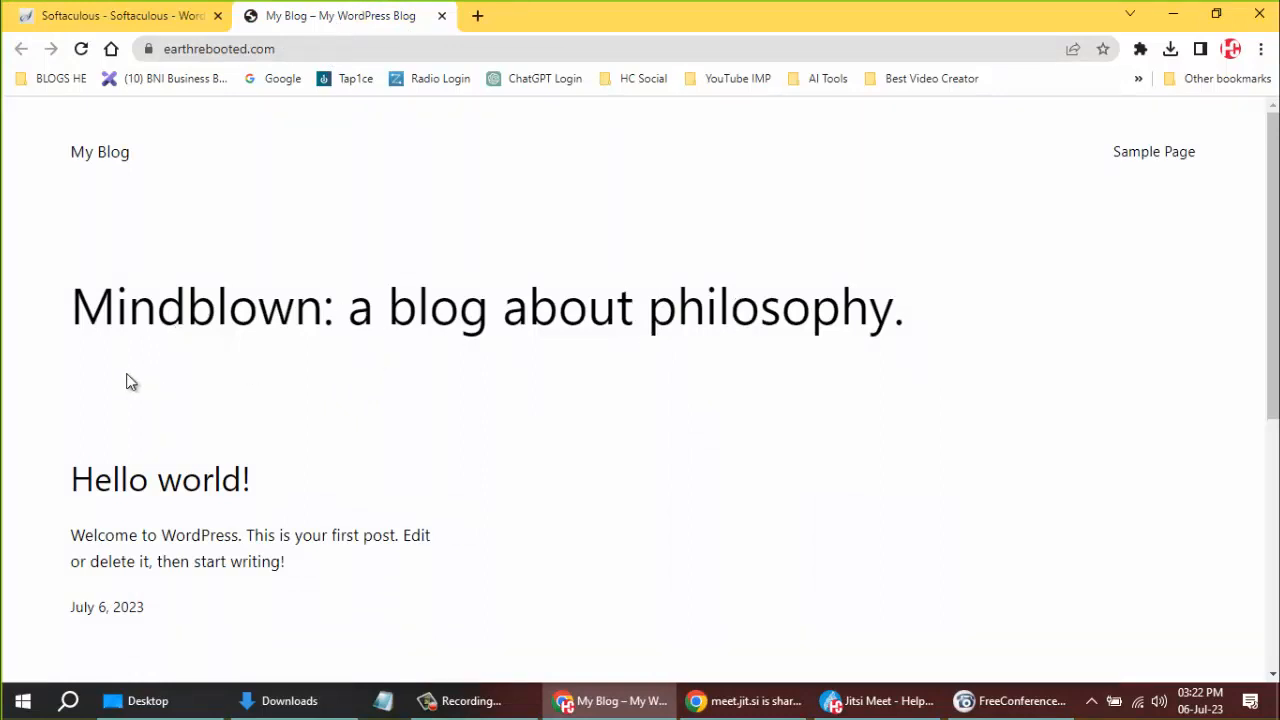
pyautogui.scroll(-1, 345, 317)
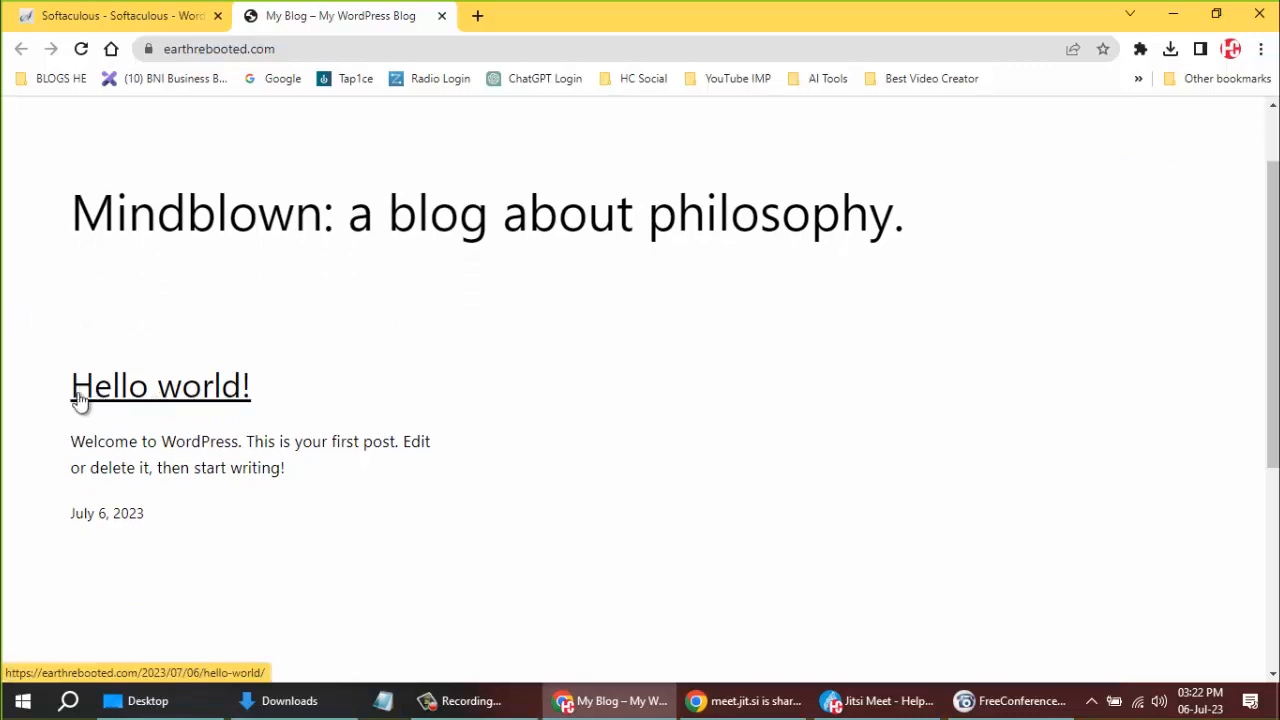
pyautogui.scroll(1, 297, 333)
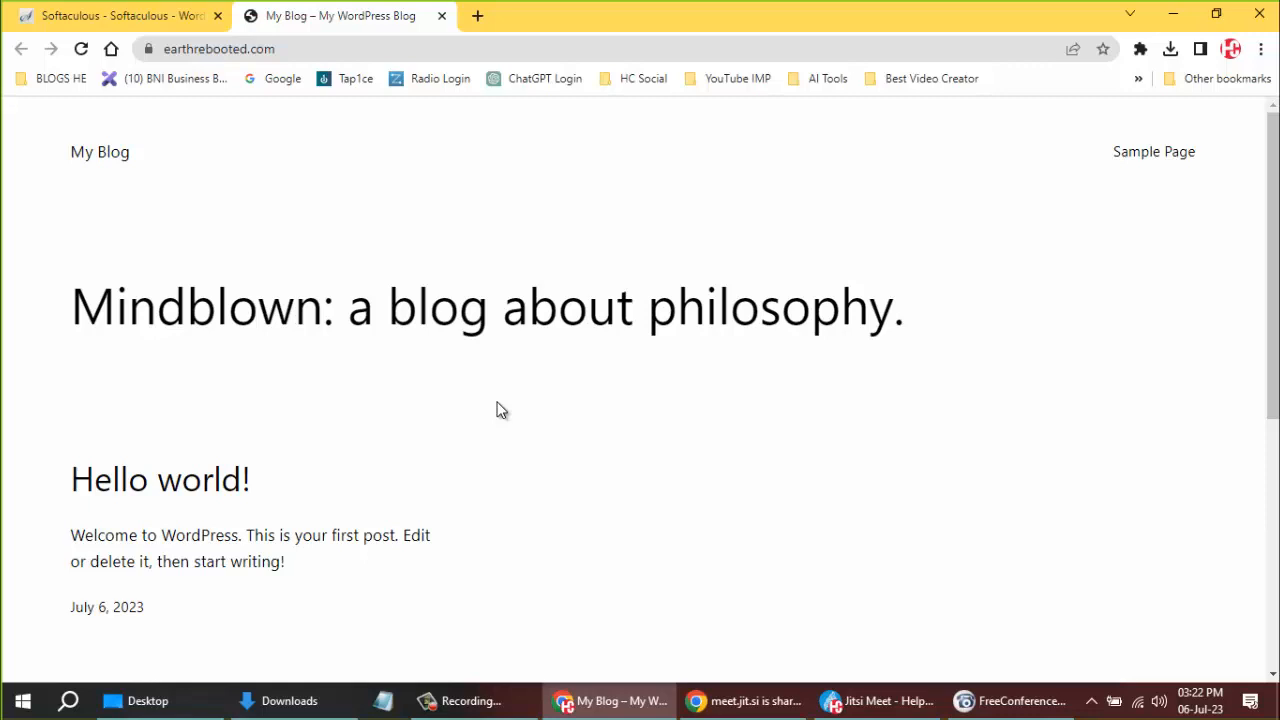
# - Go back to the new blog's tab and reload its home page
pyautogui.click(118, 15)
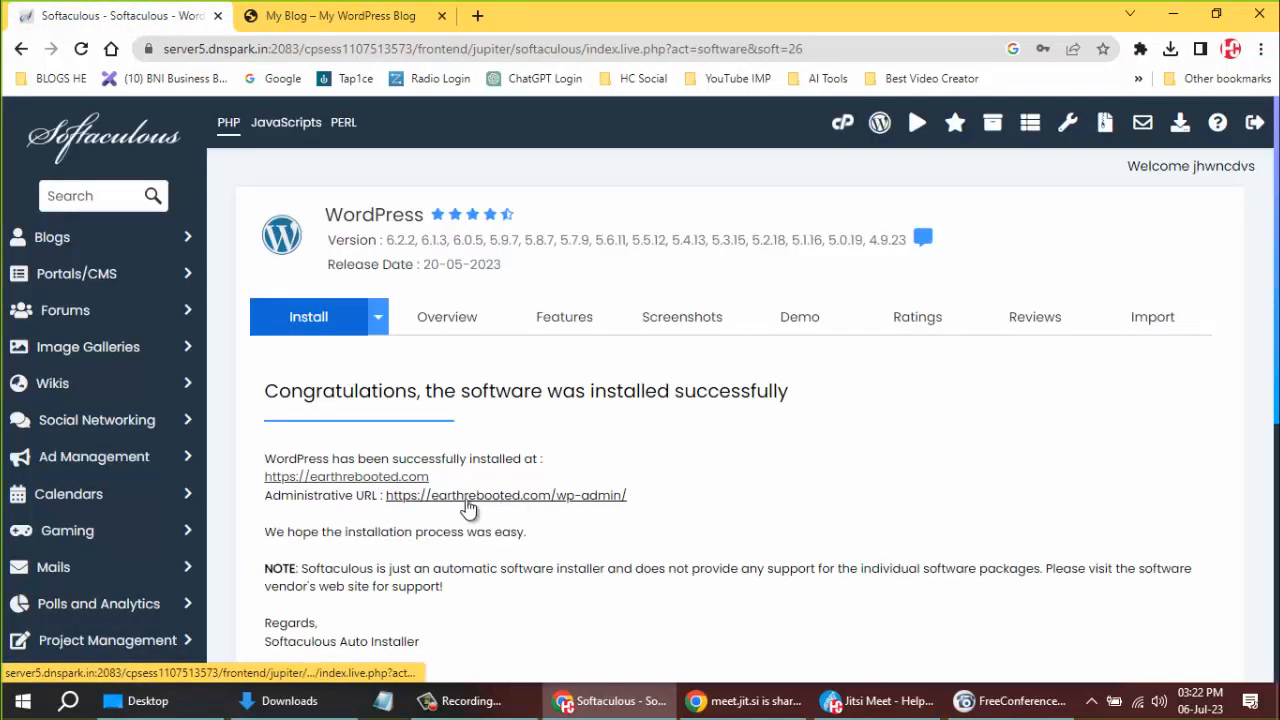
pyautogui.click(323, 12)
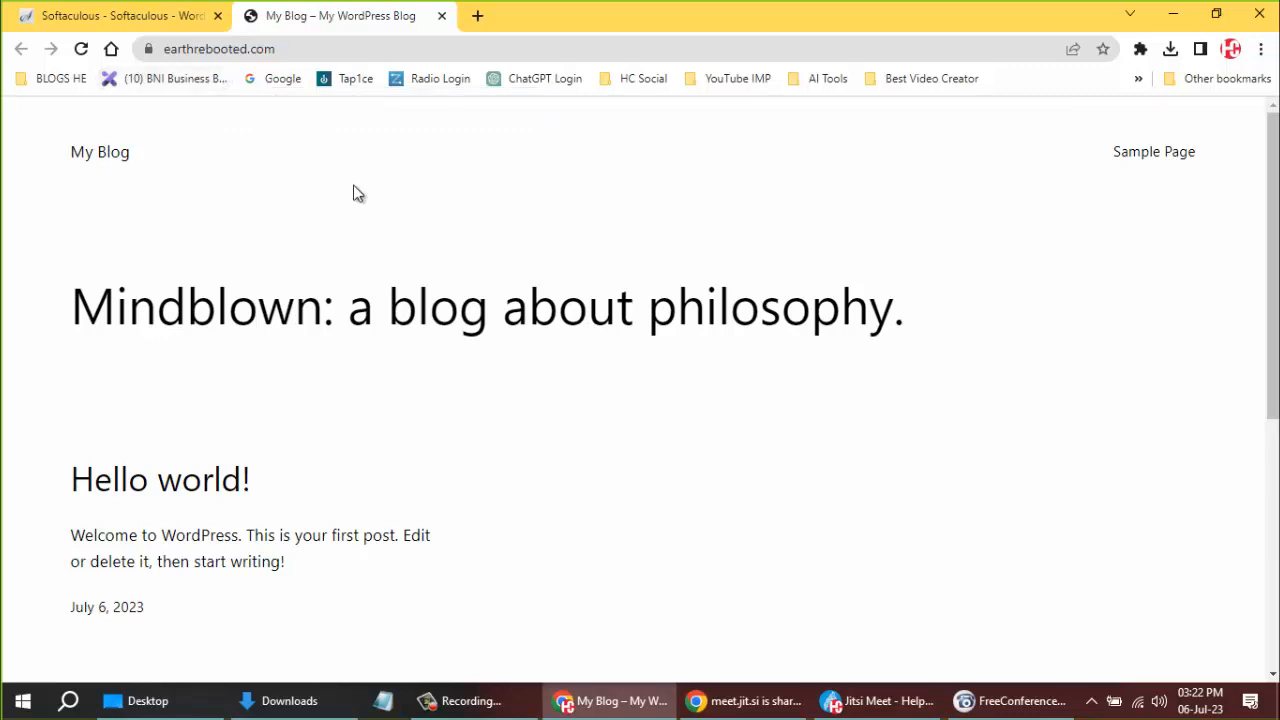
pyautogui.click(83, 56)
# - Open the Administrative URL from the Softaculous success page in a new tab
pyautogui.click(155, 18)
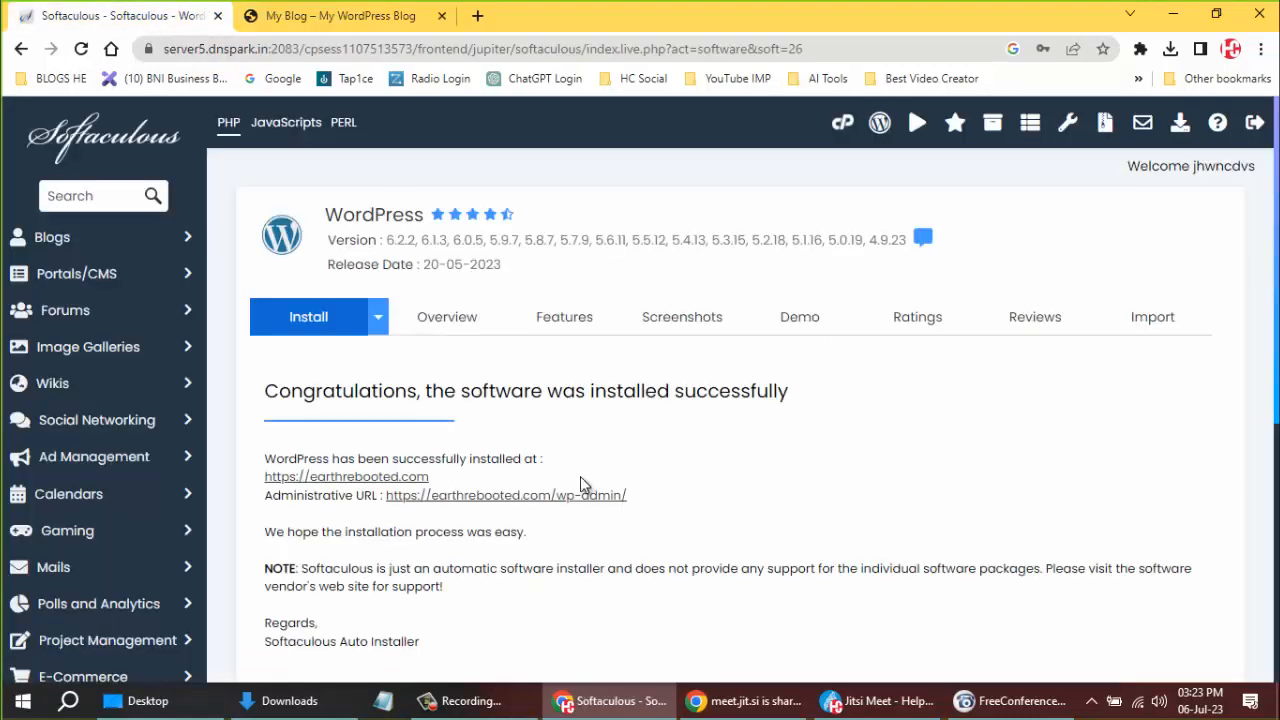
pyautogui.rightClick(518, 495)
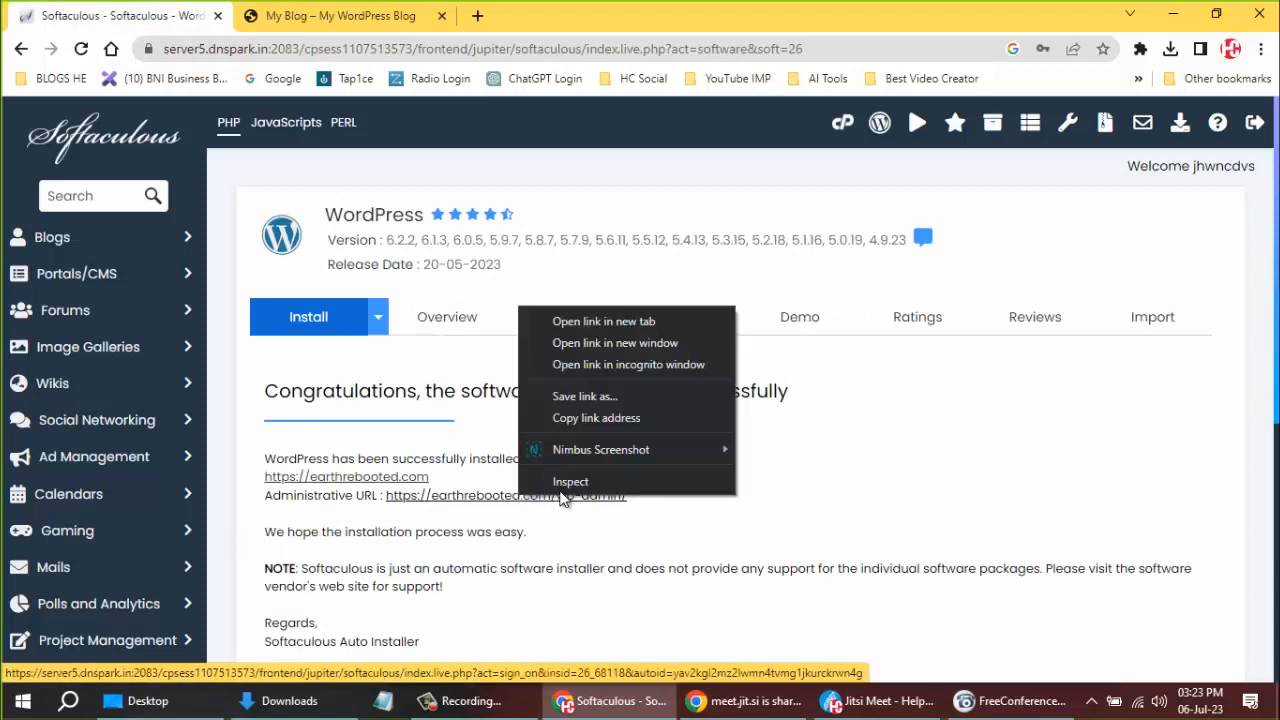
pyautogui.click(590, 319)
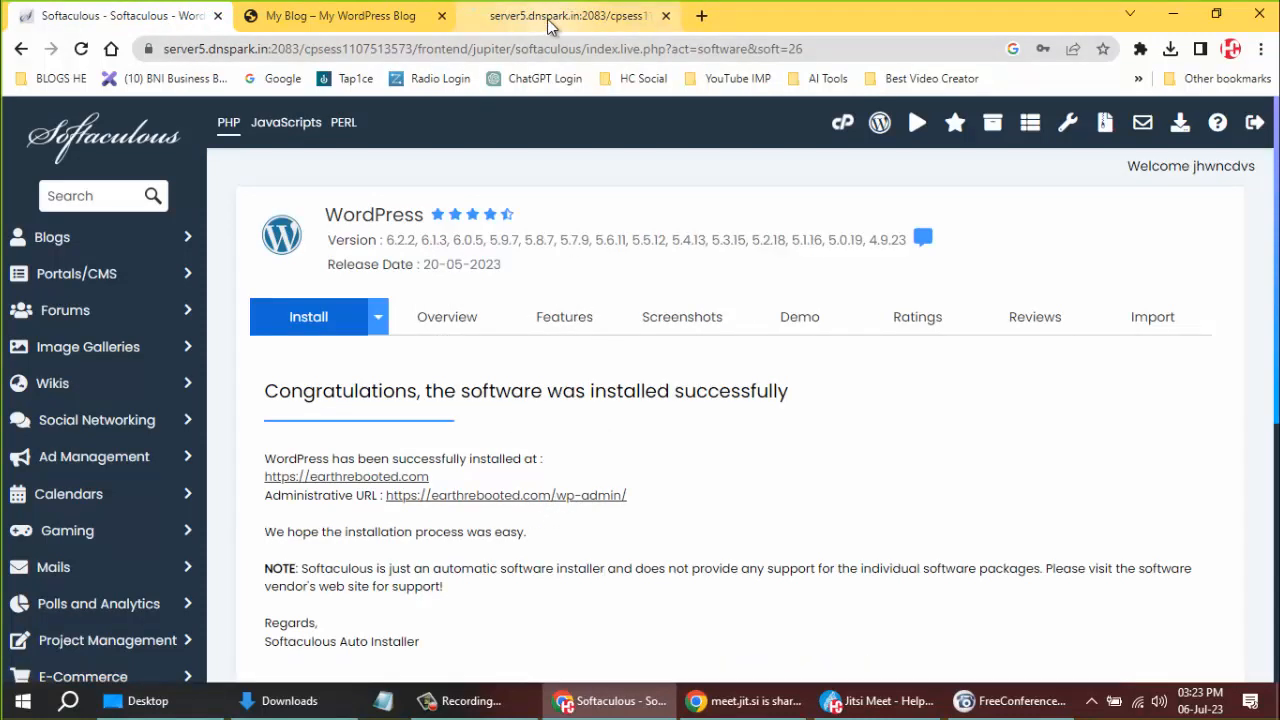
# - Switch to the earthrebooted.com/wp-admin Dashboard tab and highlight 'wp-admin/' in the address
pyautogui.click(555, 18)
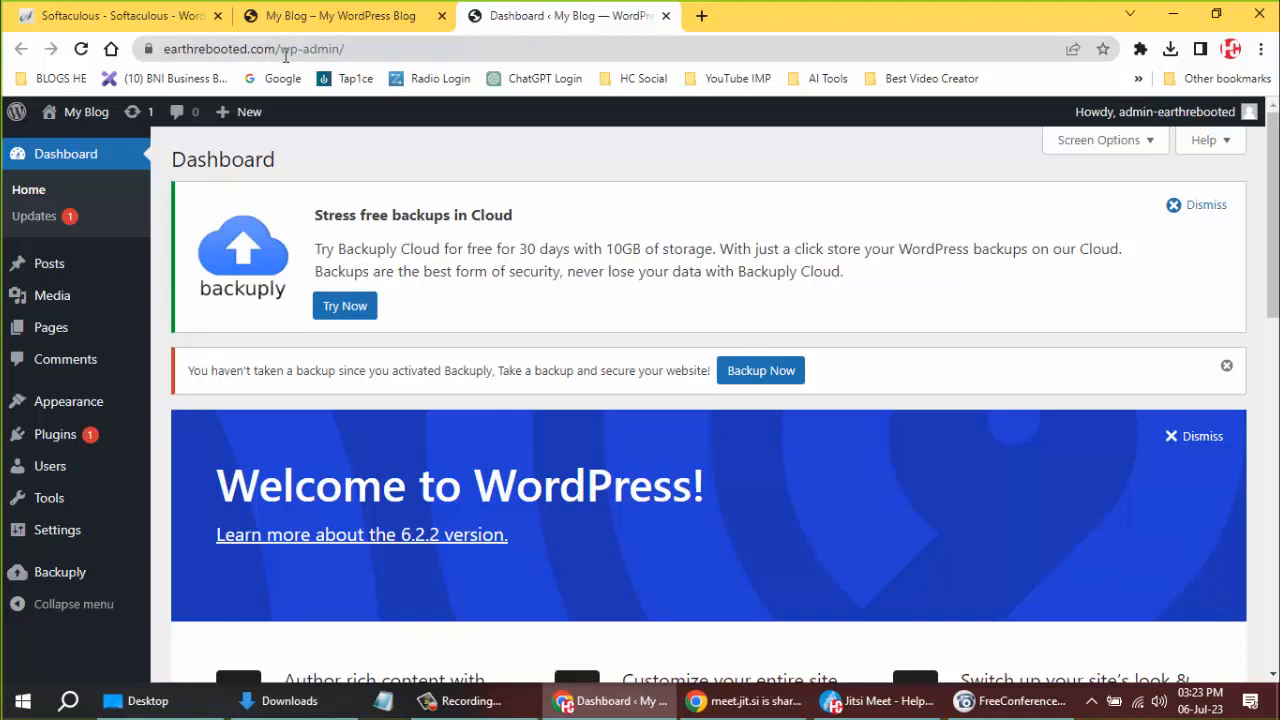
pyautogui.moveTo(281, 49); pyautogui.dragTo(347, 49)
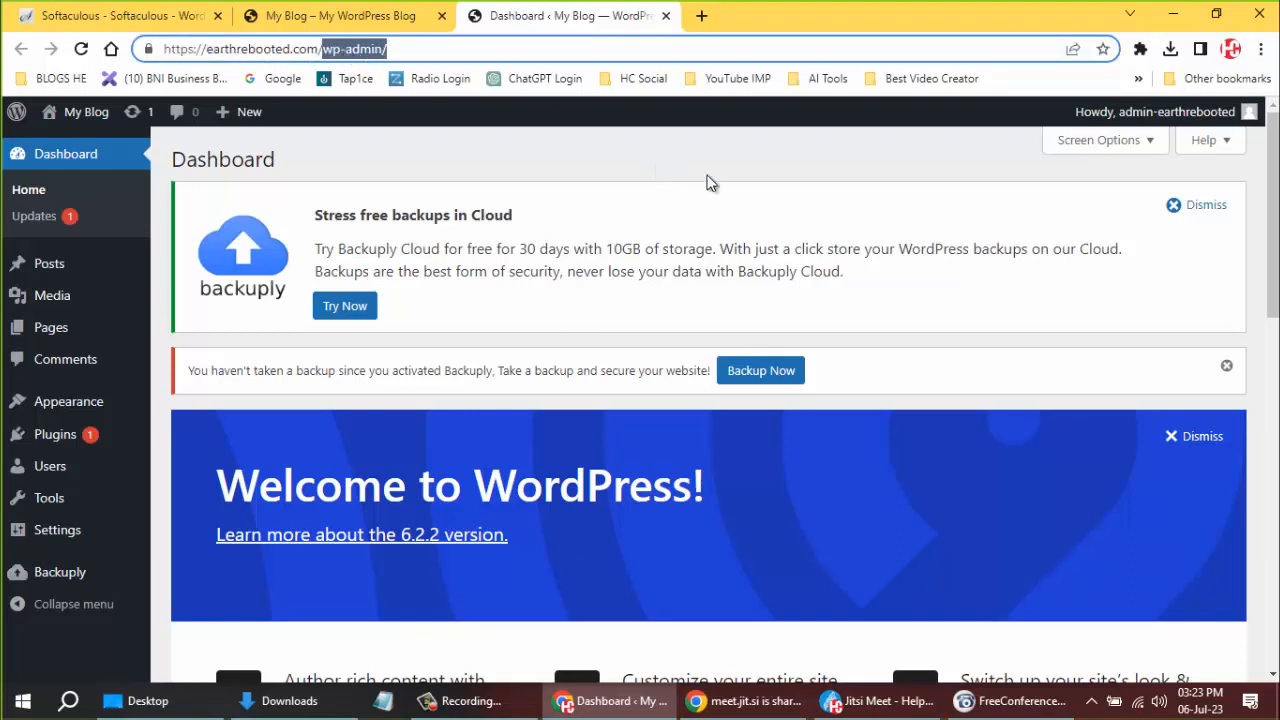
# - Dismiss the 'Stress free backups in Cloud' Backuply notice on the Dashboard
pyautogui.click(1206, 204)
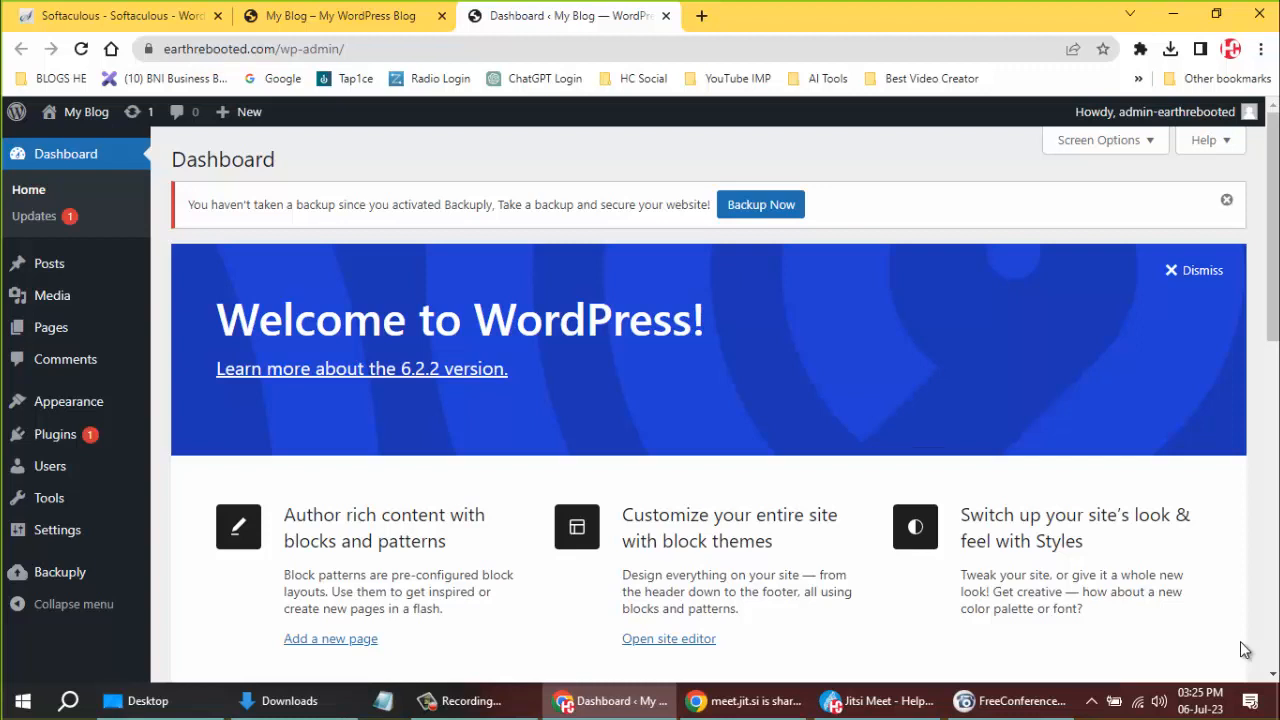
pyautogui.moveTo(56, 268)
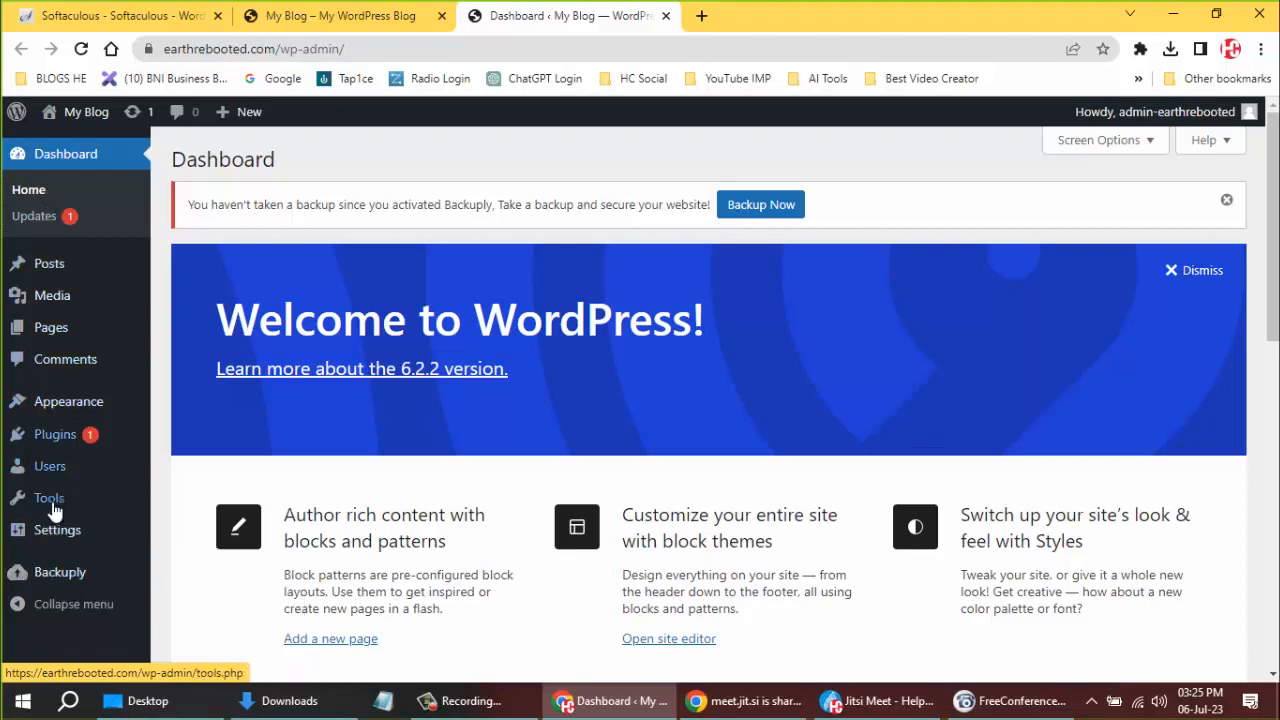
pyautogui.moveTo(52, 580)
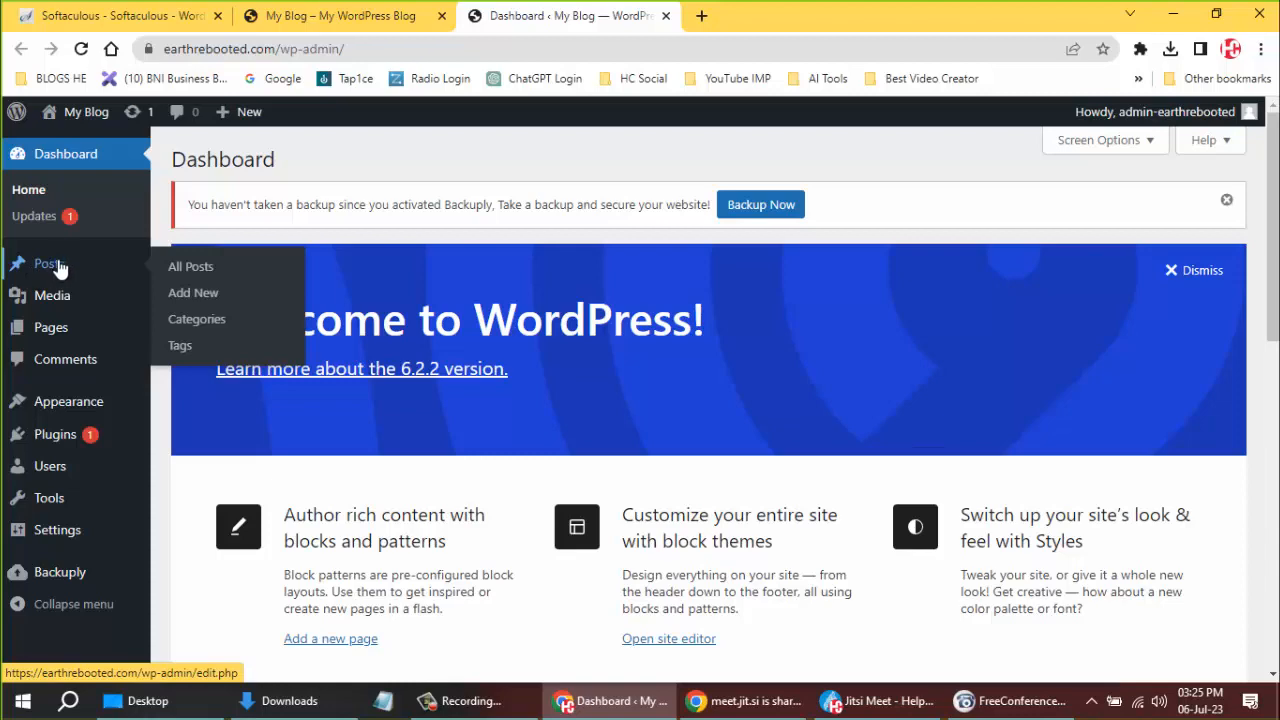
pyautogui.click(25, 192)
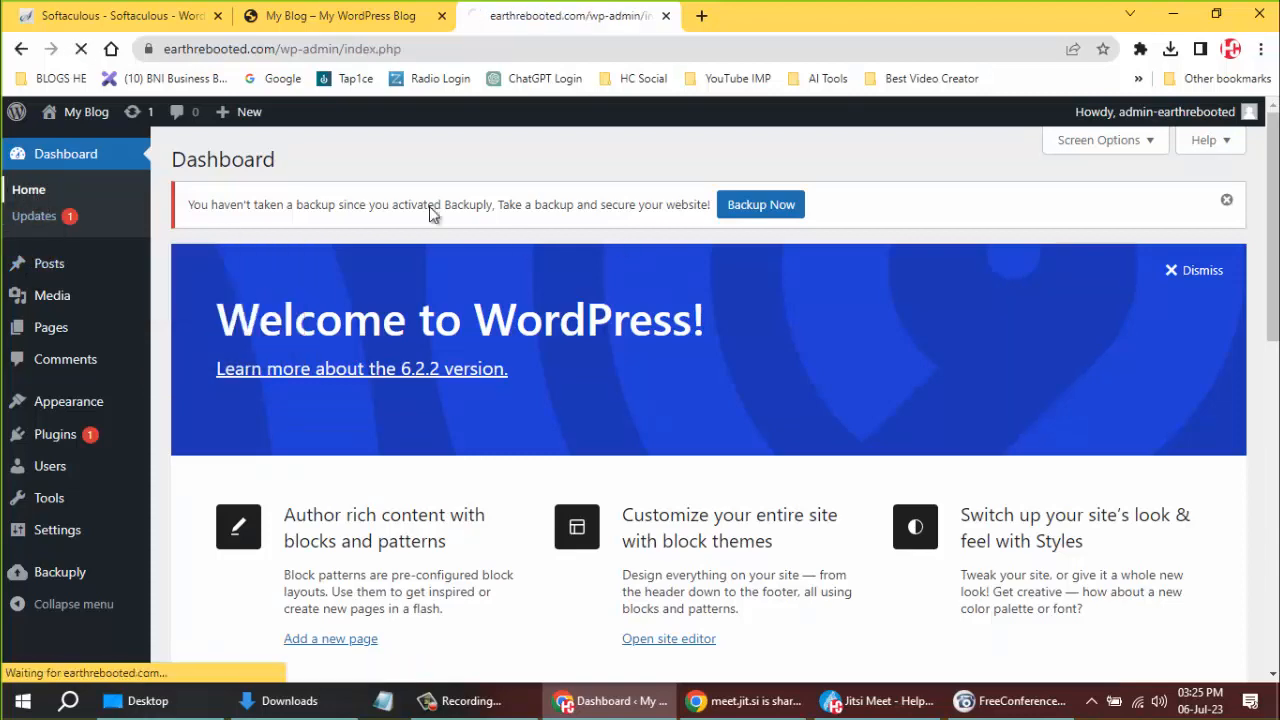
pyautogui.scroll(-5, 895, 312)
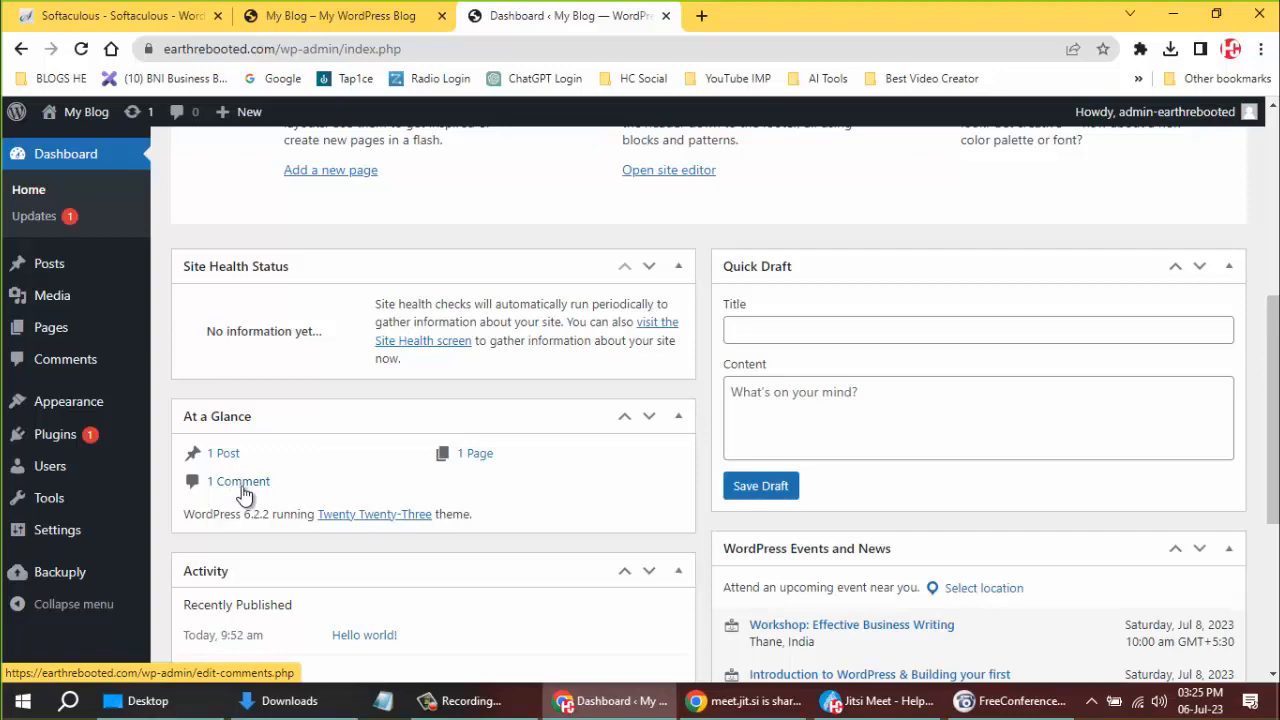
pyautogui.scroll(-1, 245, 485)
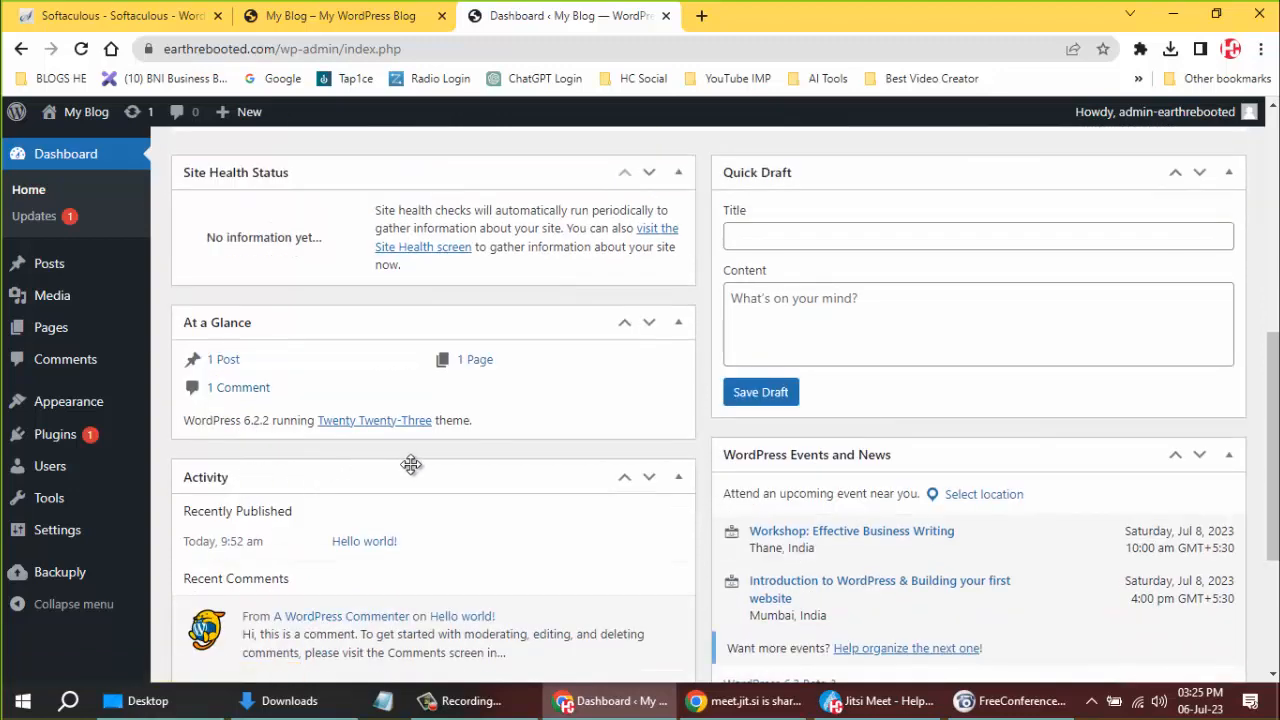
pyautogui.scroll(-1, 470, 470)
pyautogui.scroll(-1, 478, 474)
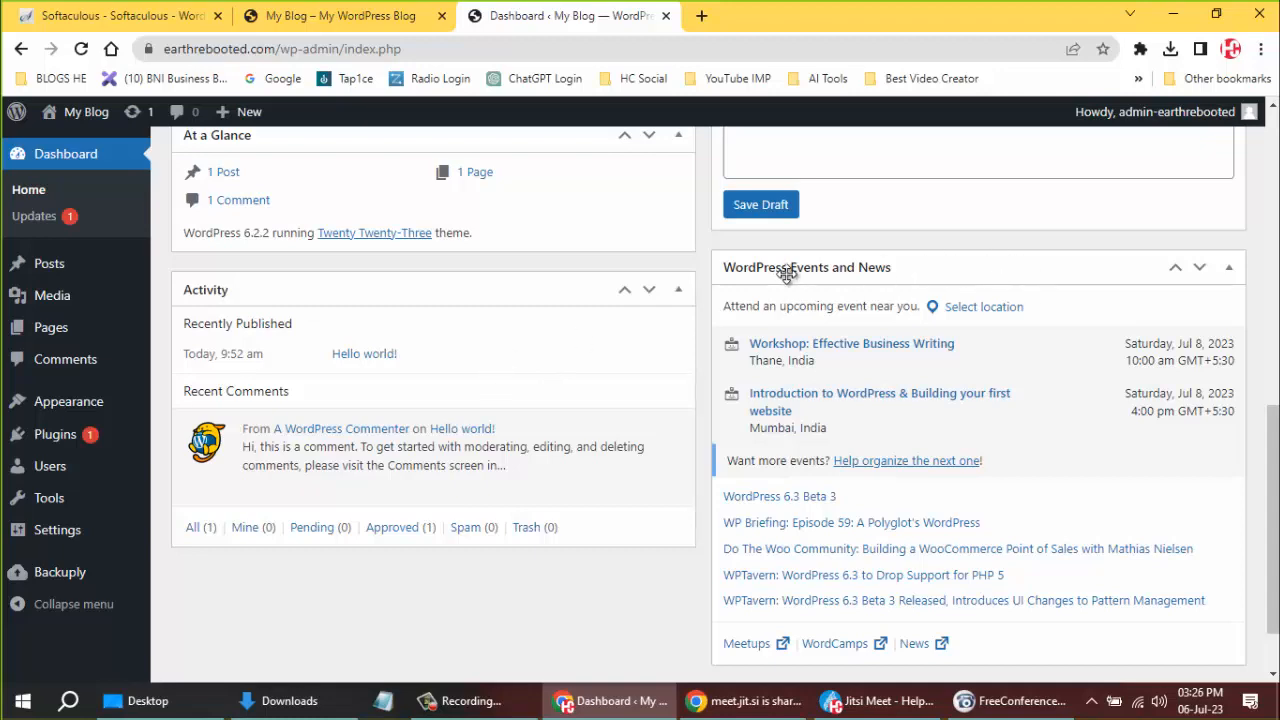
pyautogui.scroll(4, 906, 392)
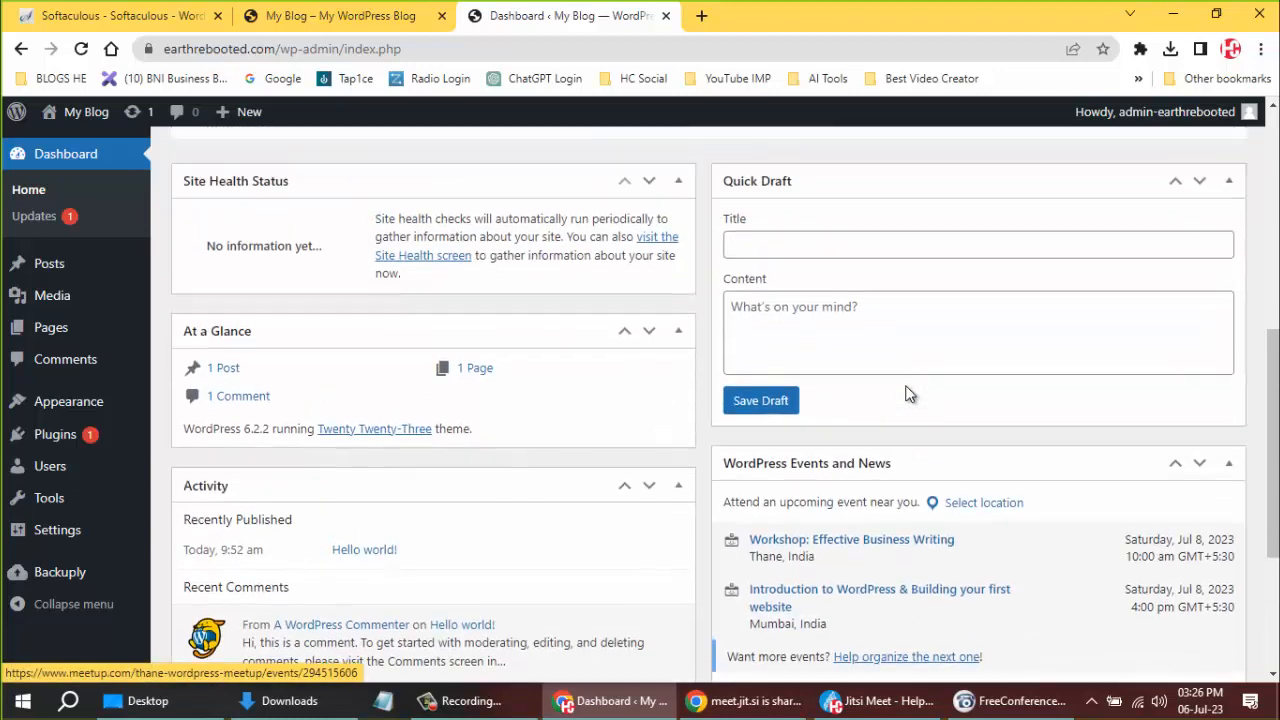
pyautogui.scroll(4, 908, 384)
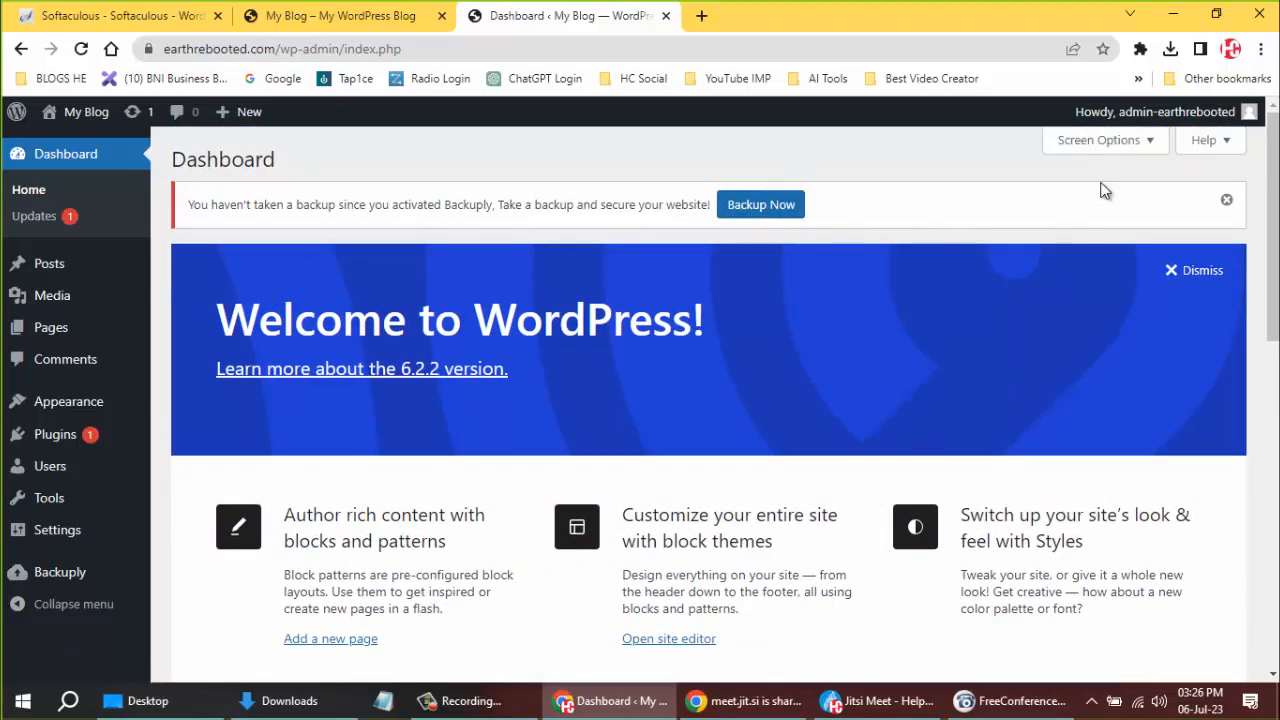
# - In Screen Options, untick Site Health Status, At a Glance, Activity, Quick Draft and Events and News
pyautogui.click(1128, 145)
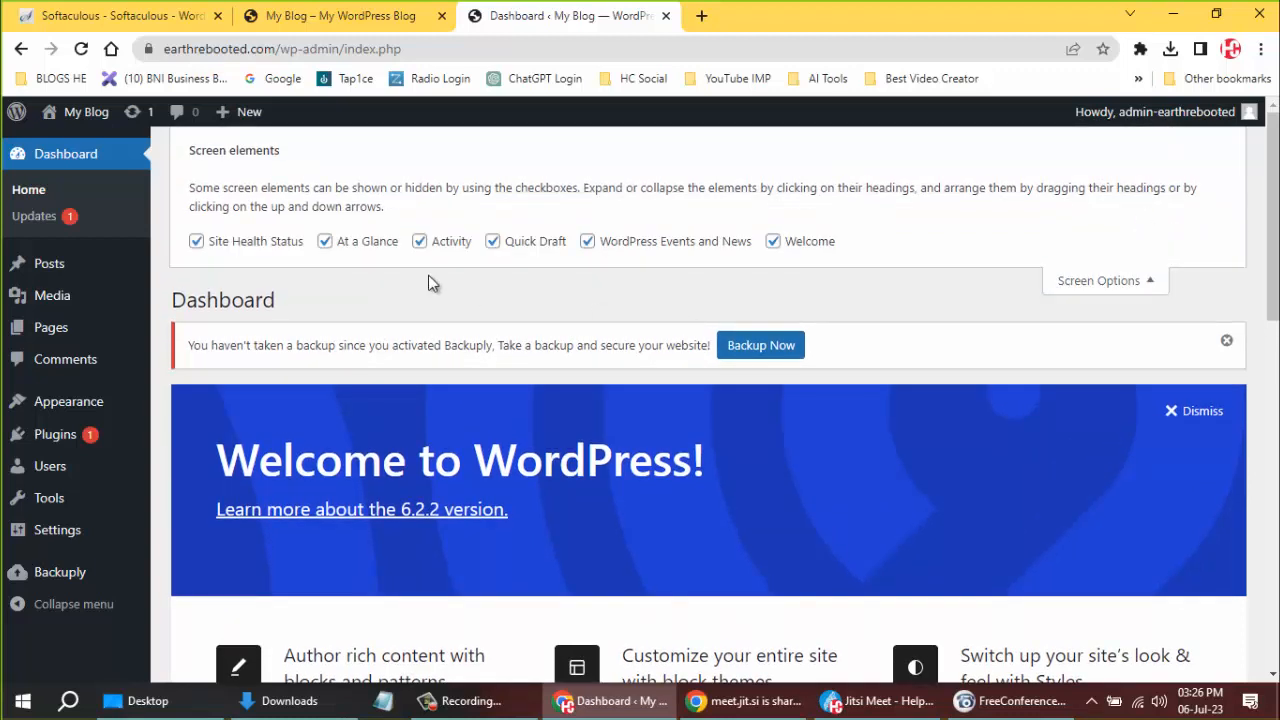
pyautogui.click(197, 243)
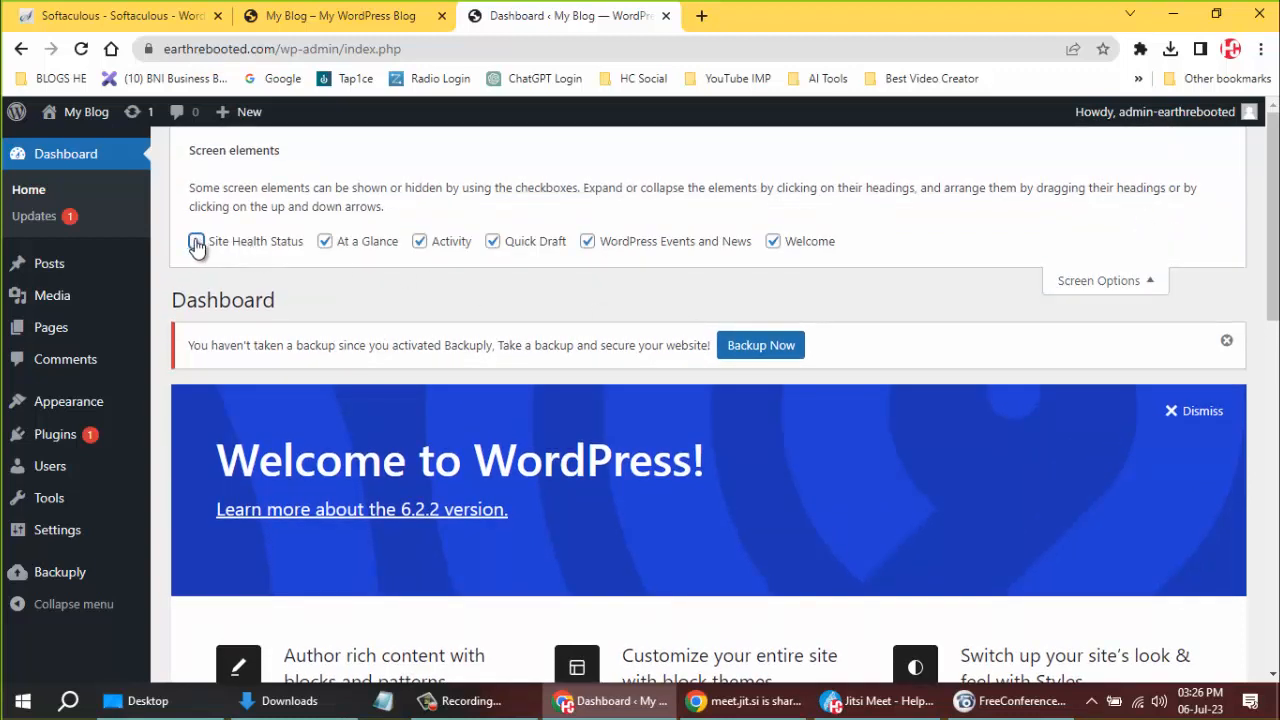
pyautogui.click(326, 244)
pyautogui.scroll(-3, 657, 389)
pyautogui.scroll(-4, 657, 389)
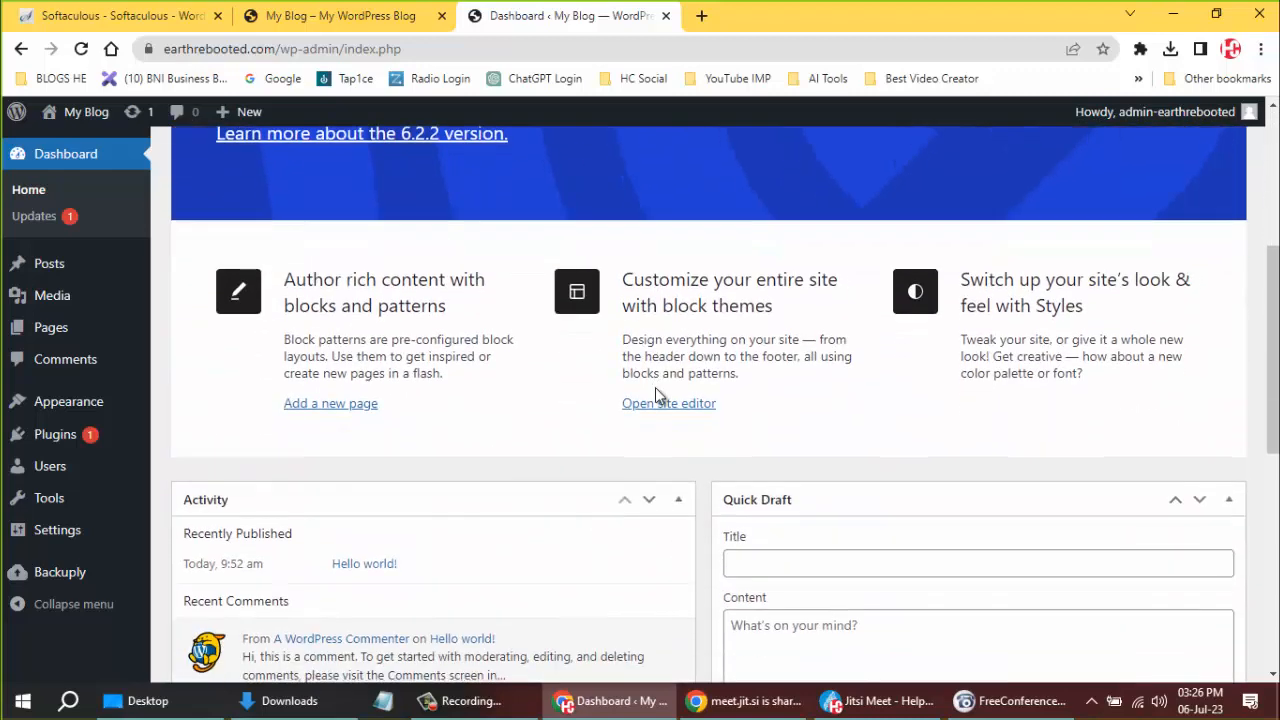
pyautogui.scroll(5, 383, 245)
pyautogui.scroll(2, 383, 245)
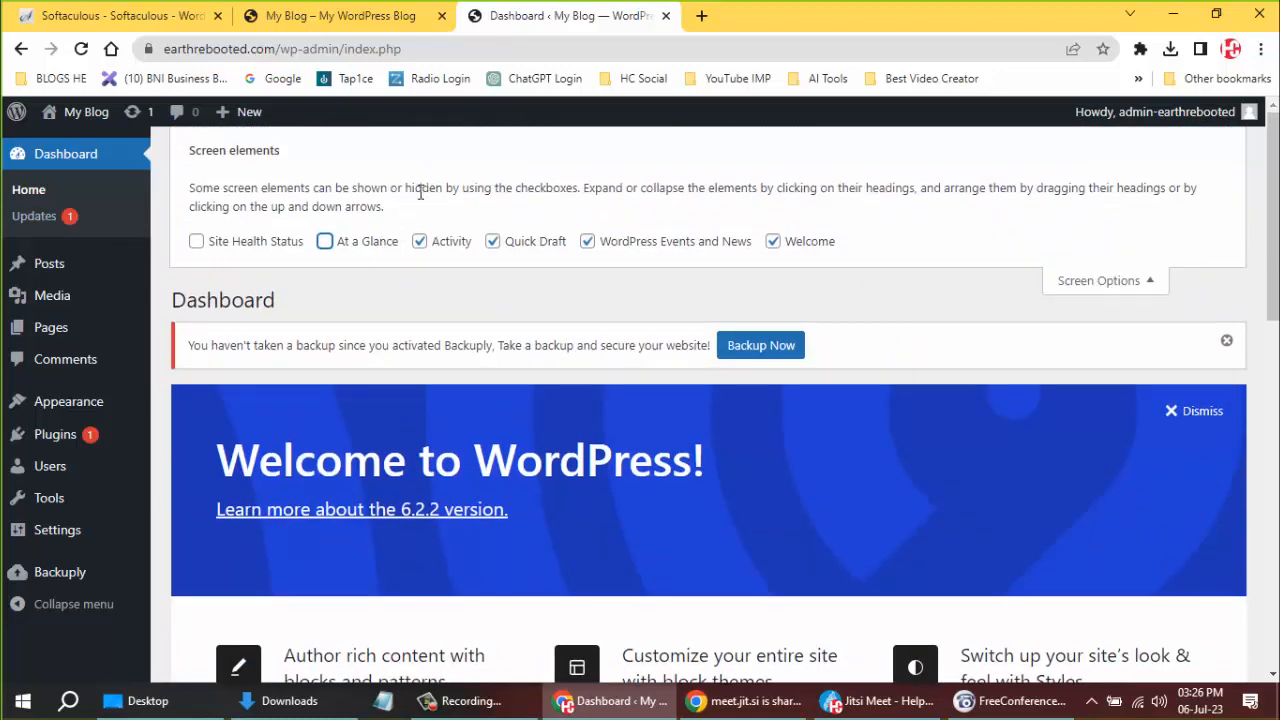
pyautogui.click(419, 241)
pyautogui.click(497, 243)
pyautogui.click(589, 243)
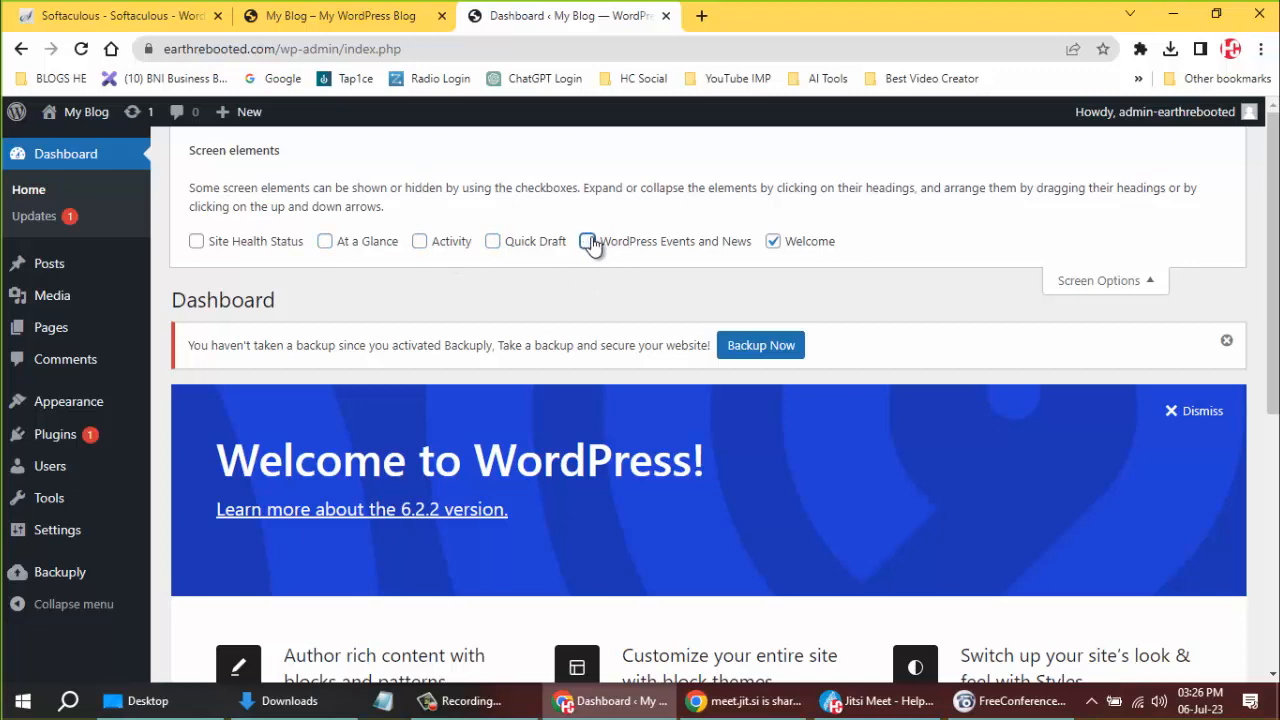
# - Re-enable Activity and At a Glance, then move Activity into the right-hand column
pyautogui.click(420, 244)
pyautogui.scroll(-6, 662, 290)
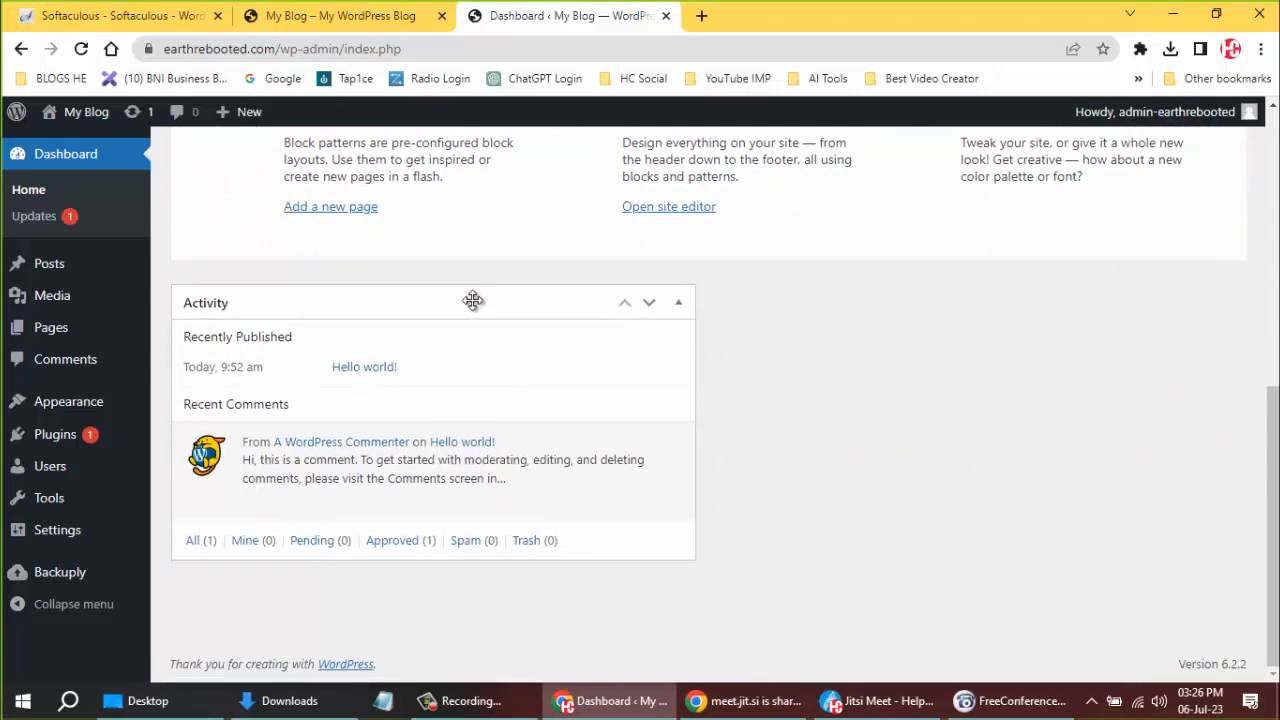
pyautogui.scroll(6, 472, 300)
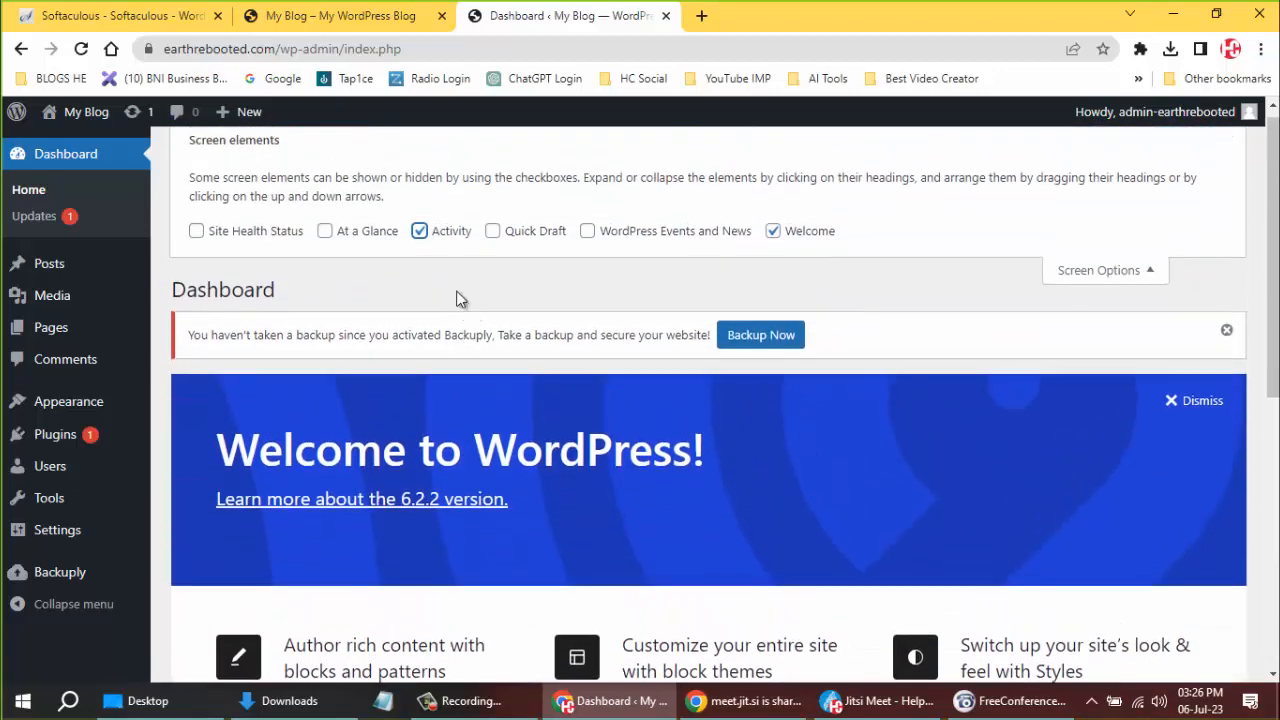
pyautogui.click(325, 232)
pyautogui.click(1113, 277)
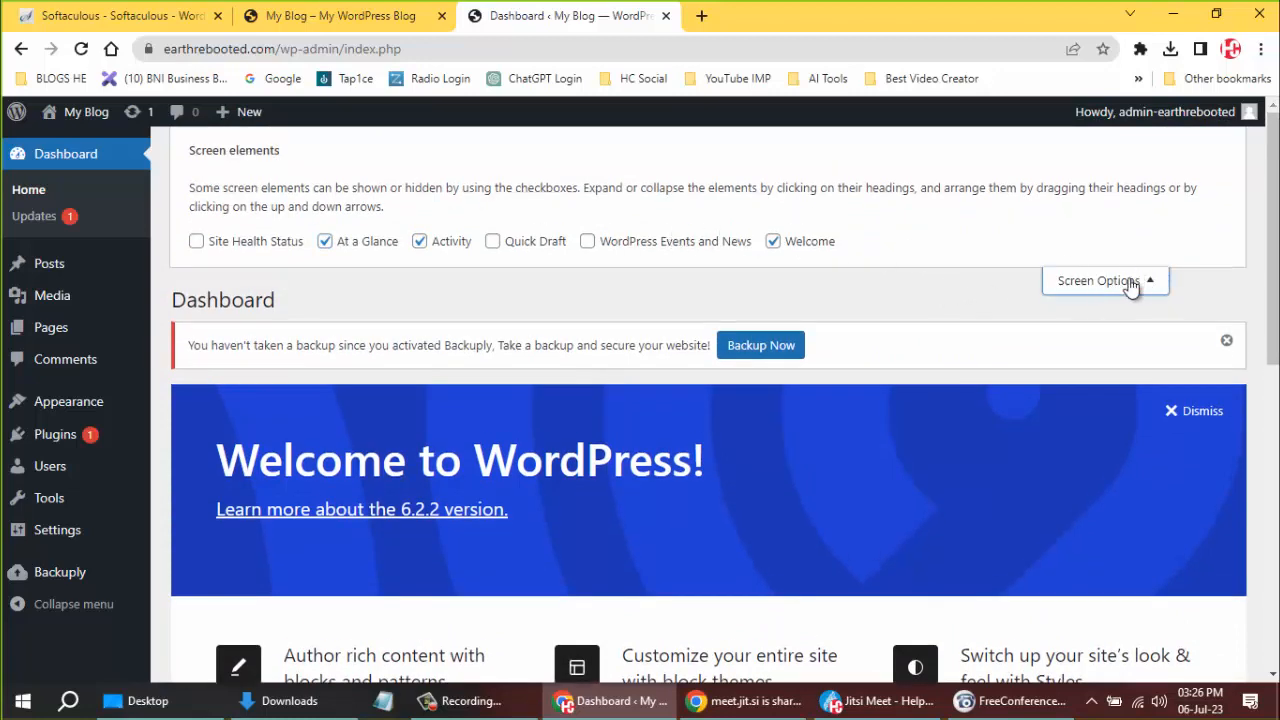
pyautogui.click(1130, 282)
pyautogui.scroll(-5, 929, 280)
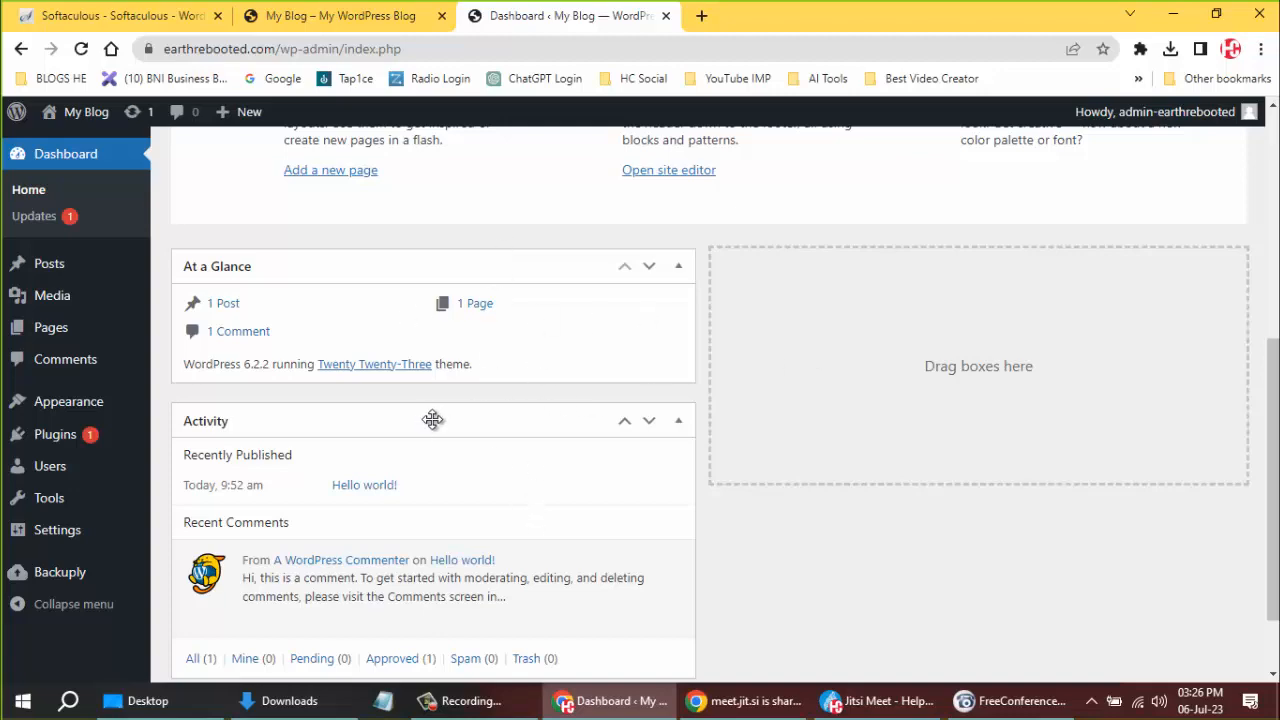
pyautogui.moveTo(432, 420); pyautogui.dragTo(953, 365)
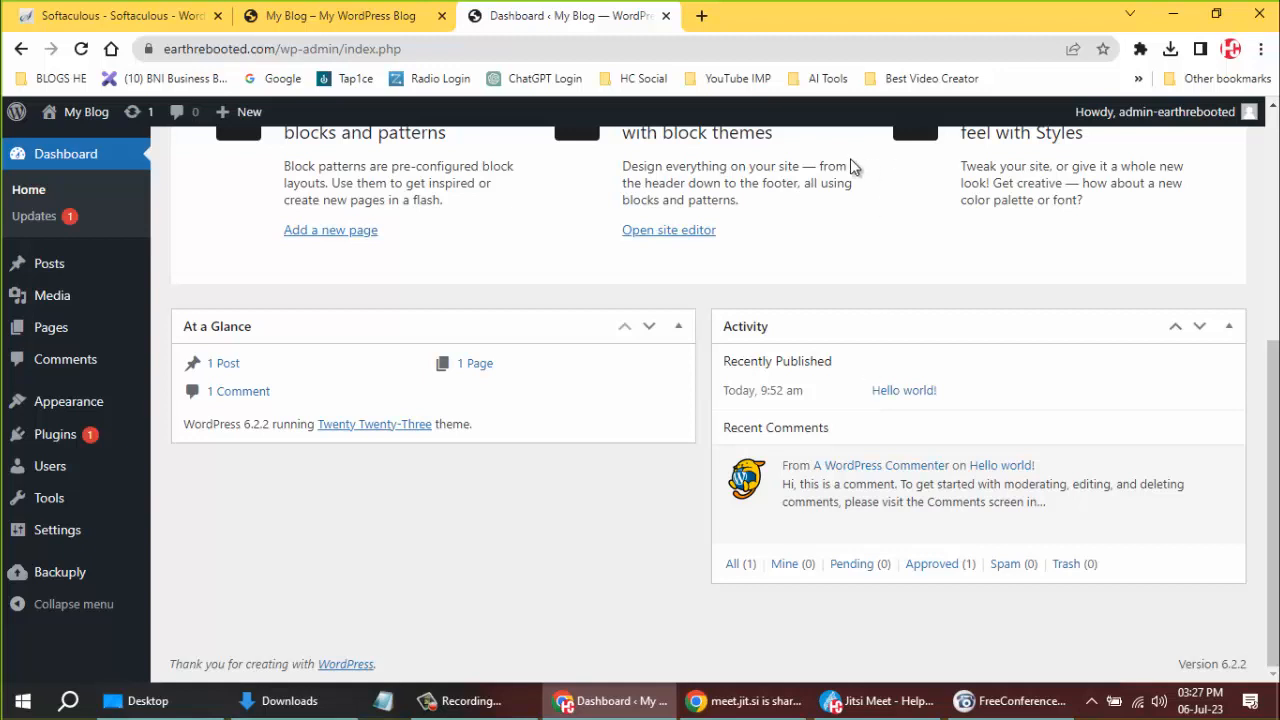
pyautogui.click(35, 217)
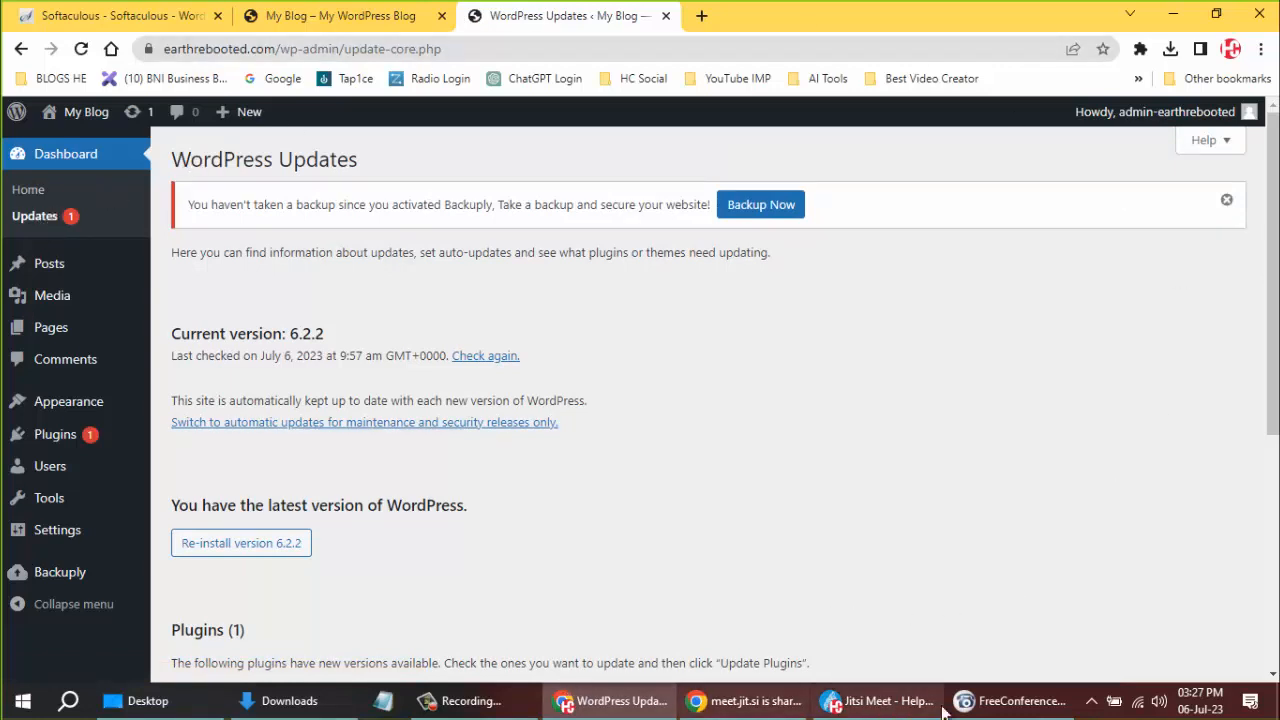
pyautogui.click(1015, 700)
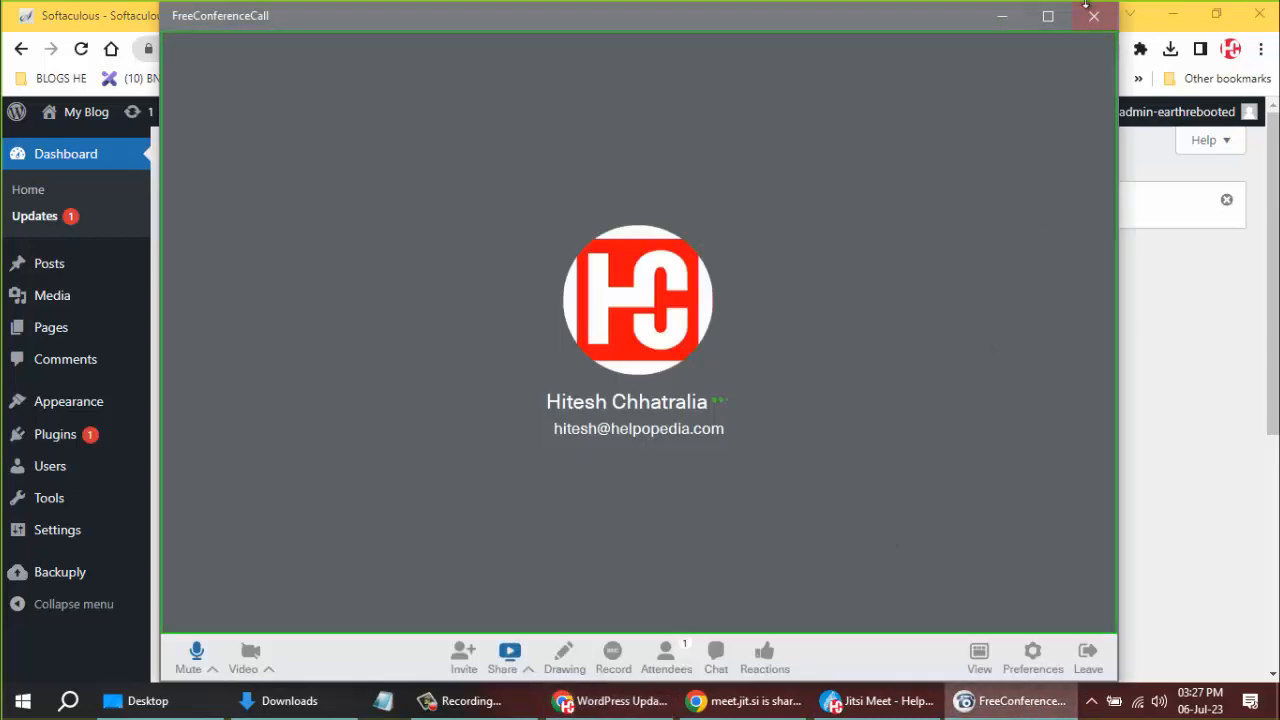
pyautogui.click(1002, 16)
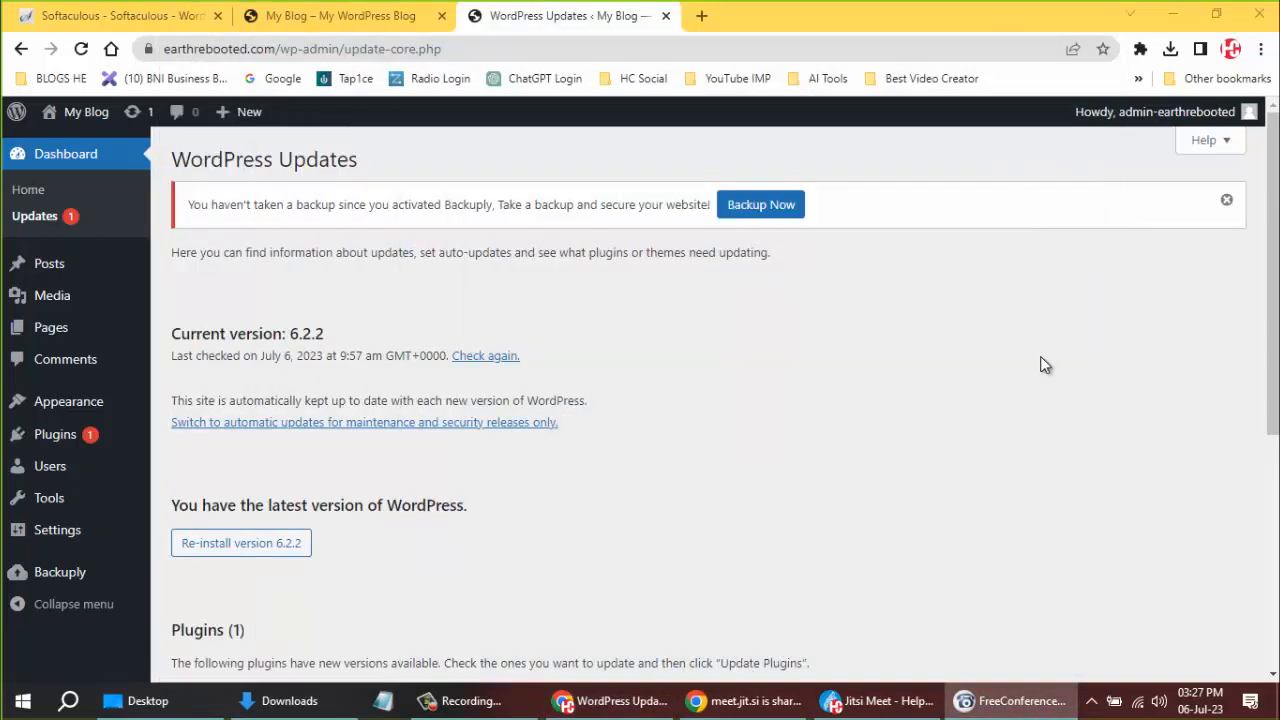
pyautogui.click(227, 334)
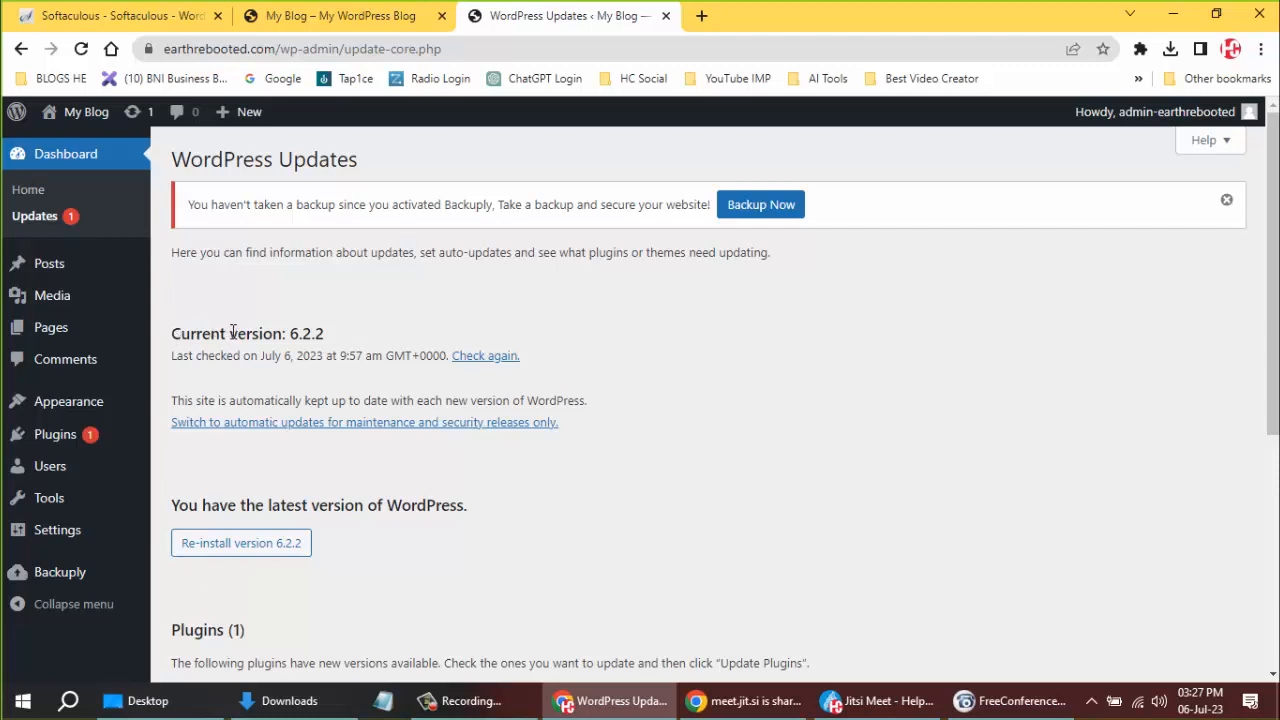
pyautogui.moveTo(231, 333); pyautogui.dragTo(330, 342)
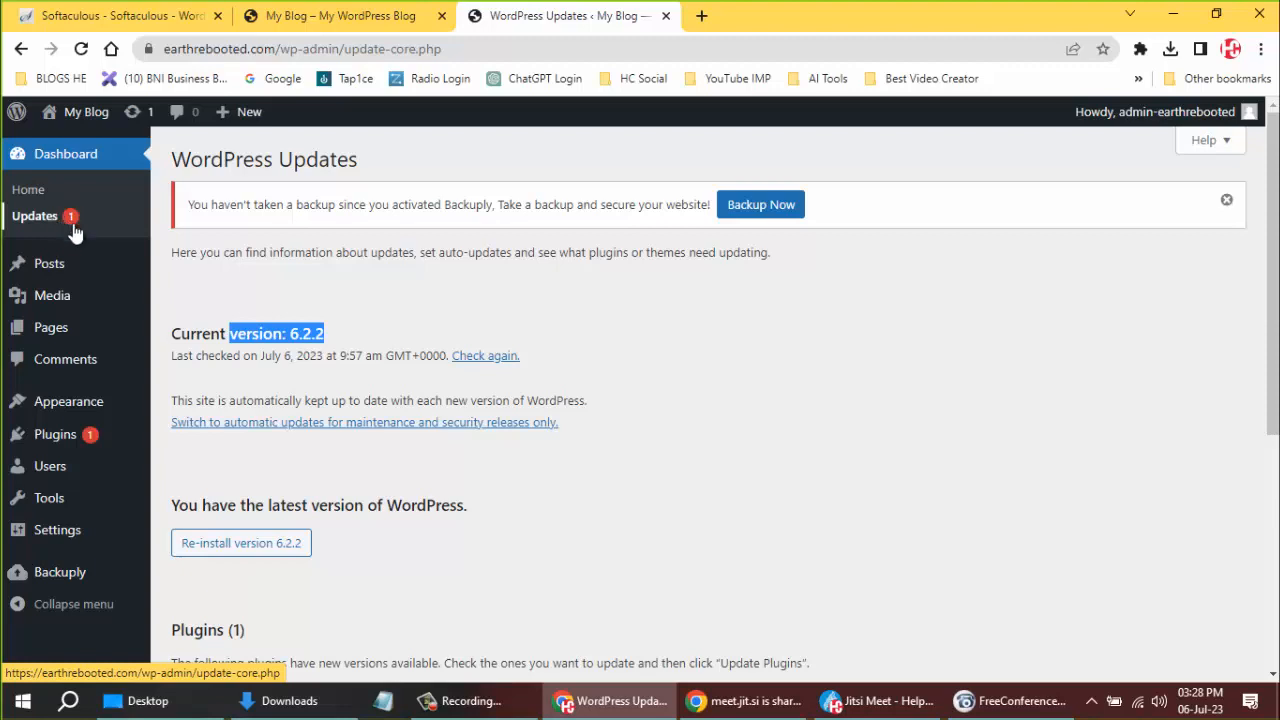
pyautogui.moveTo(203, 163); pyautogui.dragTo(352, 165)
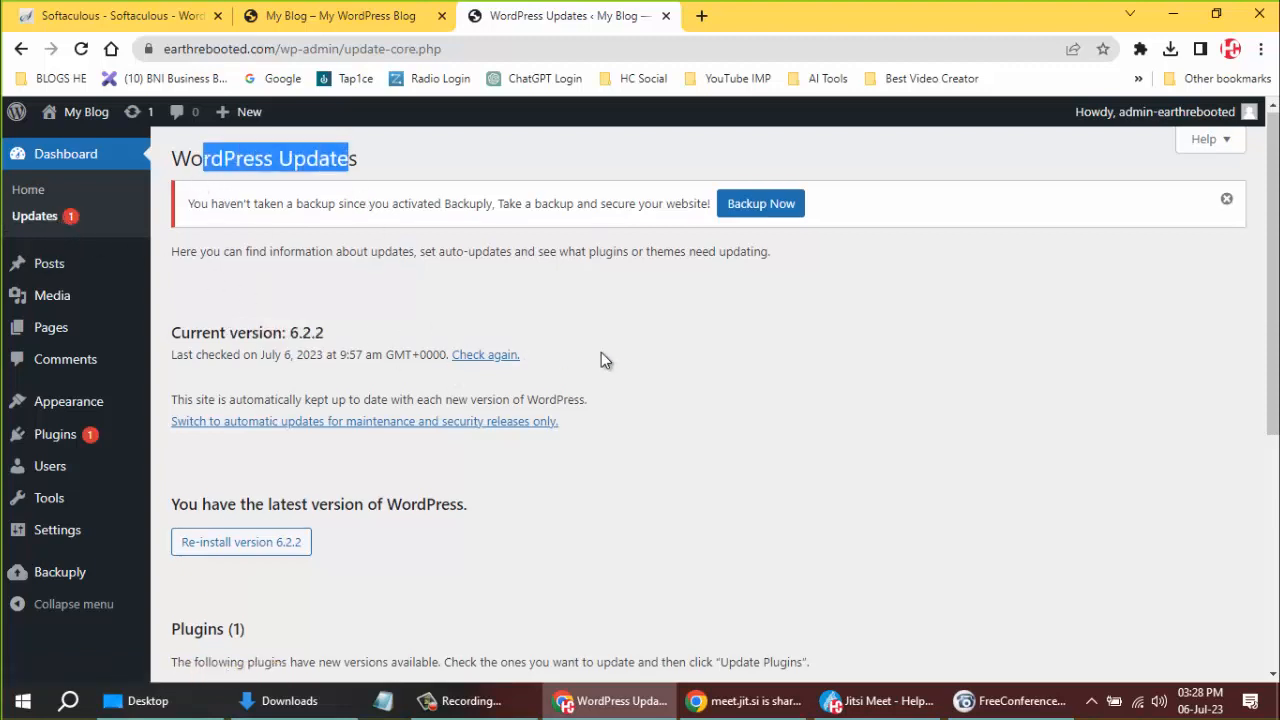
pyautogui.scroll(-1, 601, 359)
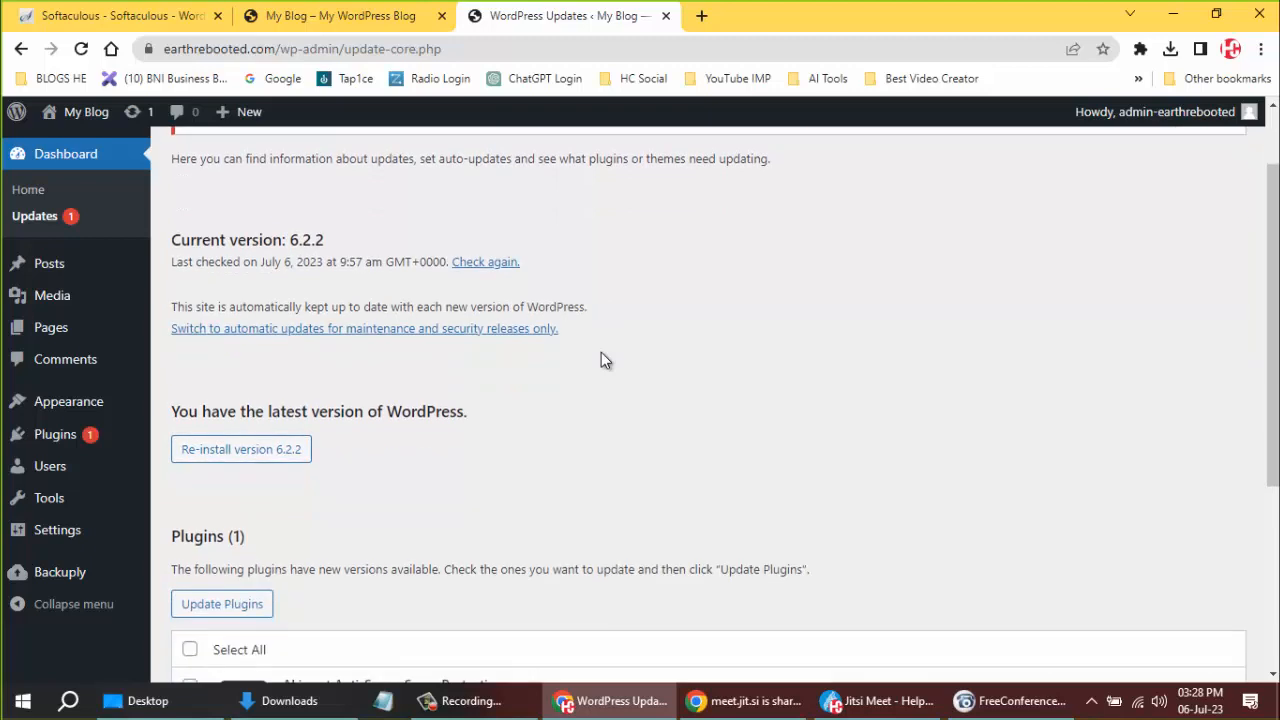
pyautogui.scroll(-2, 605, 360)
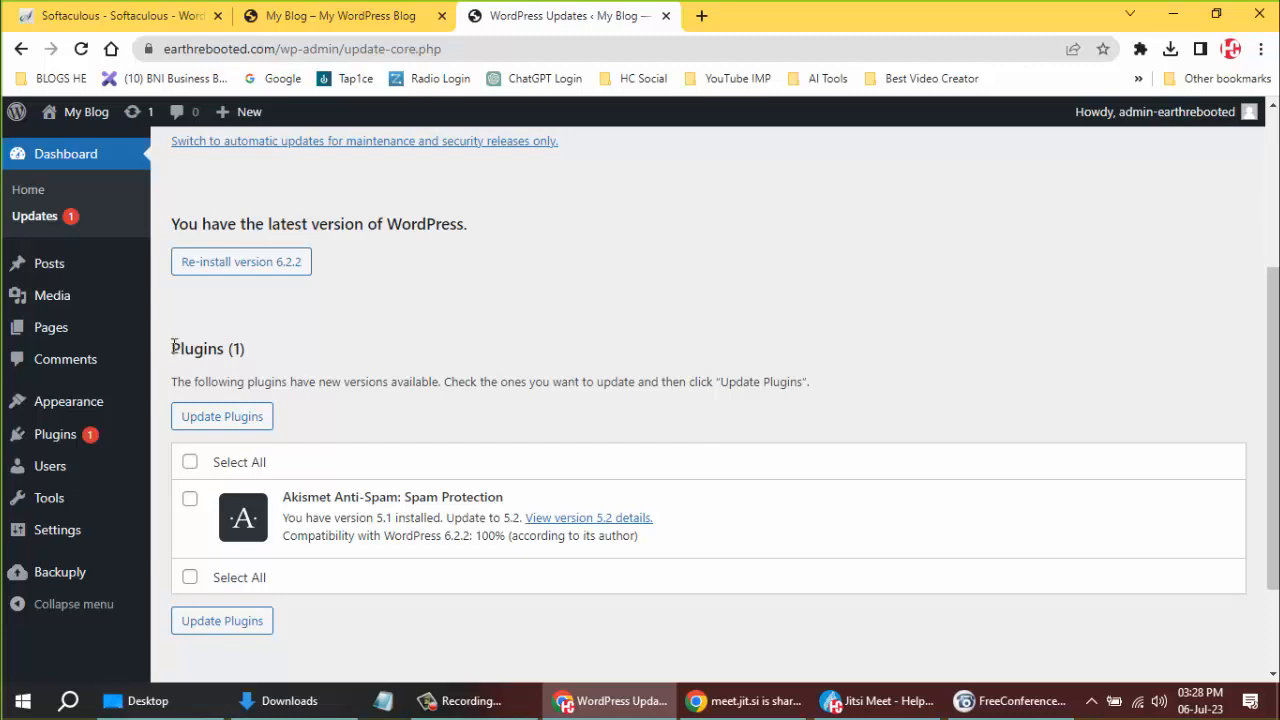
pyautogui.moveTo(181, 348); pyautogui.dragTo(254, 360)
pyautogui.click(307, 341)
pyautogui.click(190, 500)
pyautogui.click(190, 500)
pyautogui.moveTo(50, 447)
pyautogui.click(189, 500)
pyautogui.click(187, 463)
pyautogui.moveTo(48, 266)
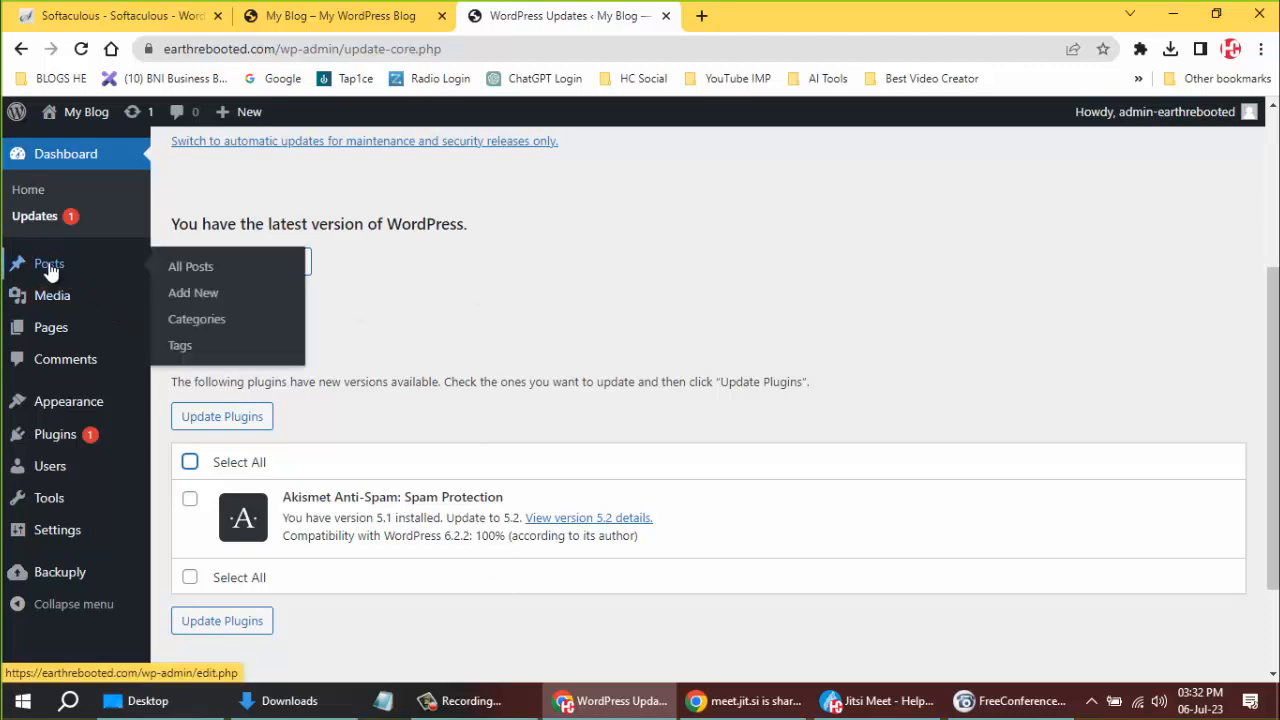
# - Open All Posts to list the single 'Hello world!' post in Uncategorized
pyautogui.click(186, 270)
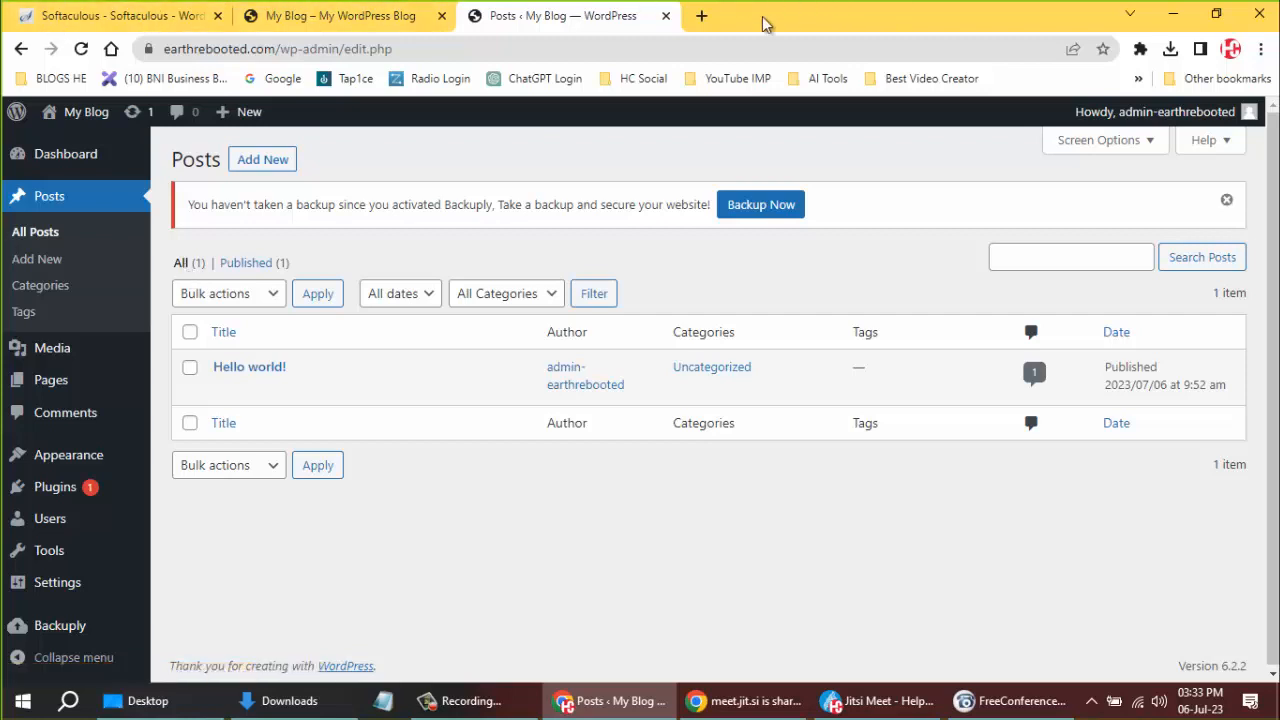
# - Load helpopedia.com in a new tab, glance at its blog page, and return home
pyautogui.click(701, 16)
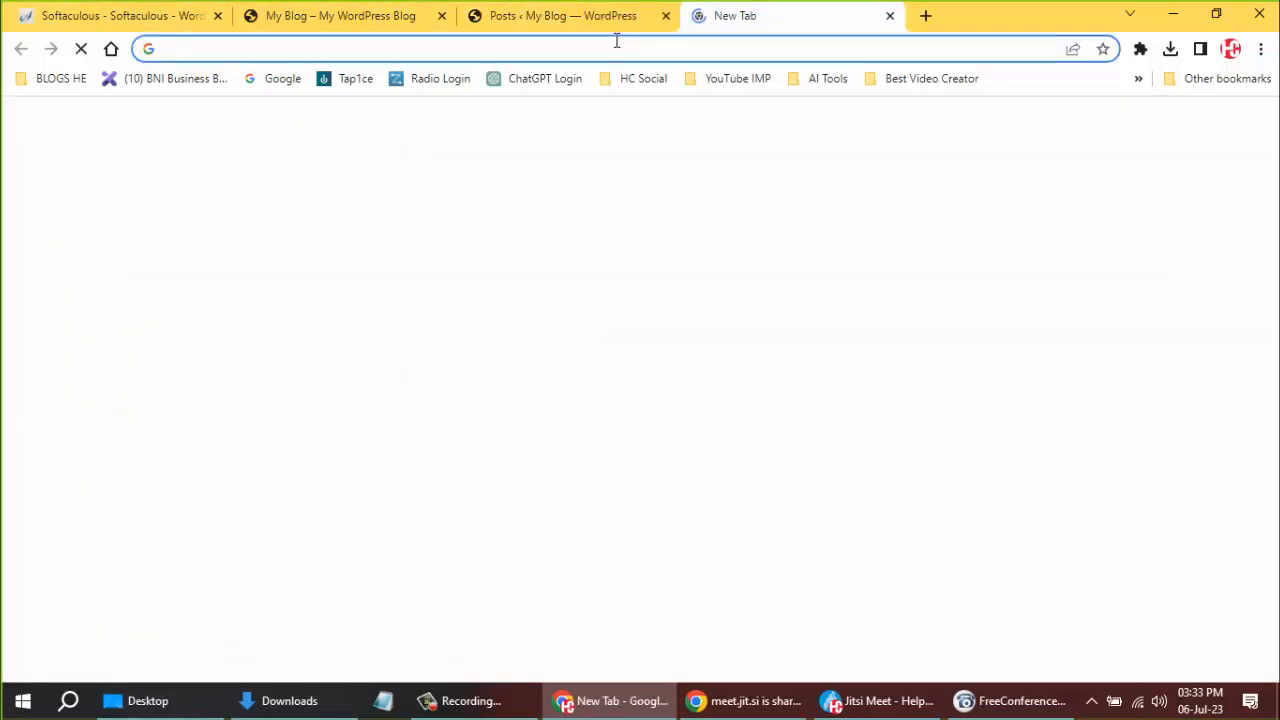
pyautogui.click(617, 41)
pyautogui.write('h')
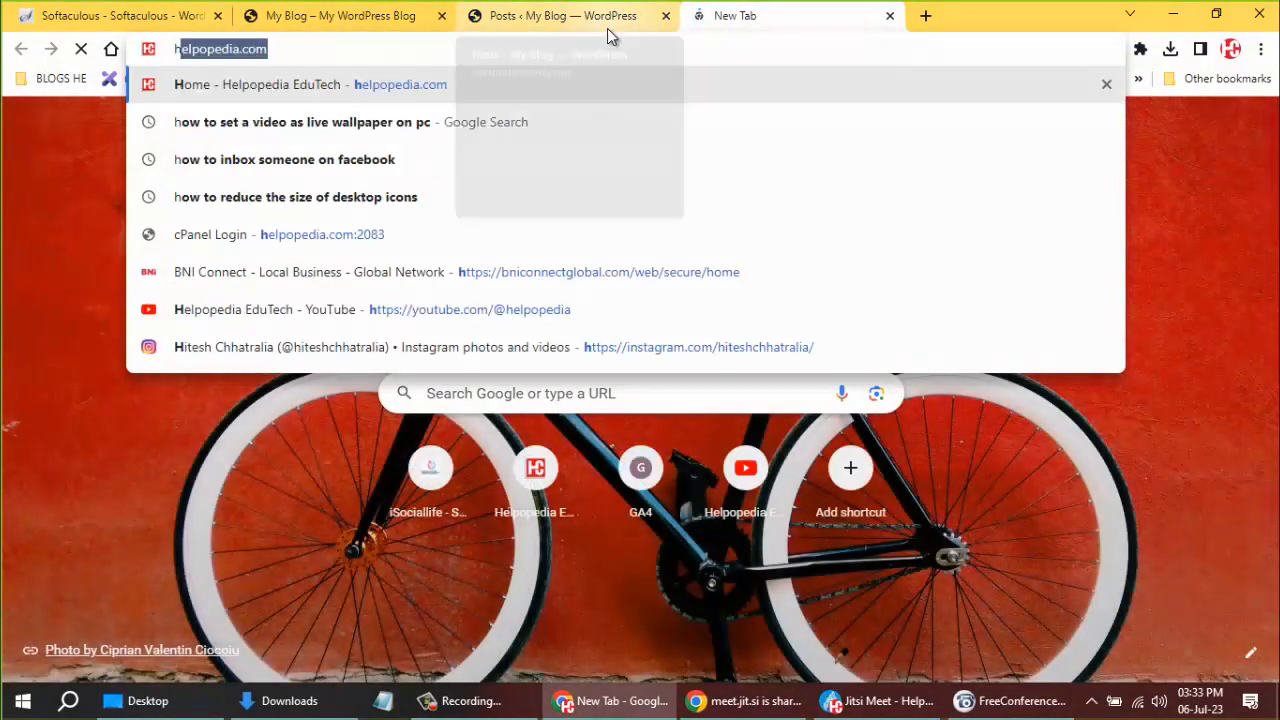
pyautogui.write('e')
pyautogui.press('Right')
pyautogui.press('Return')
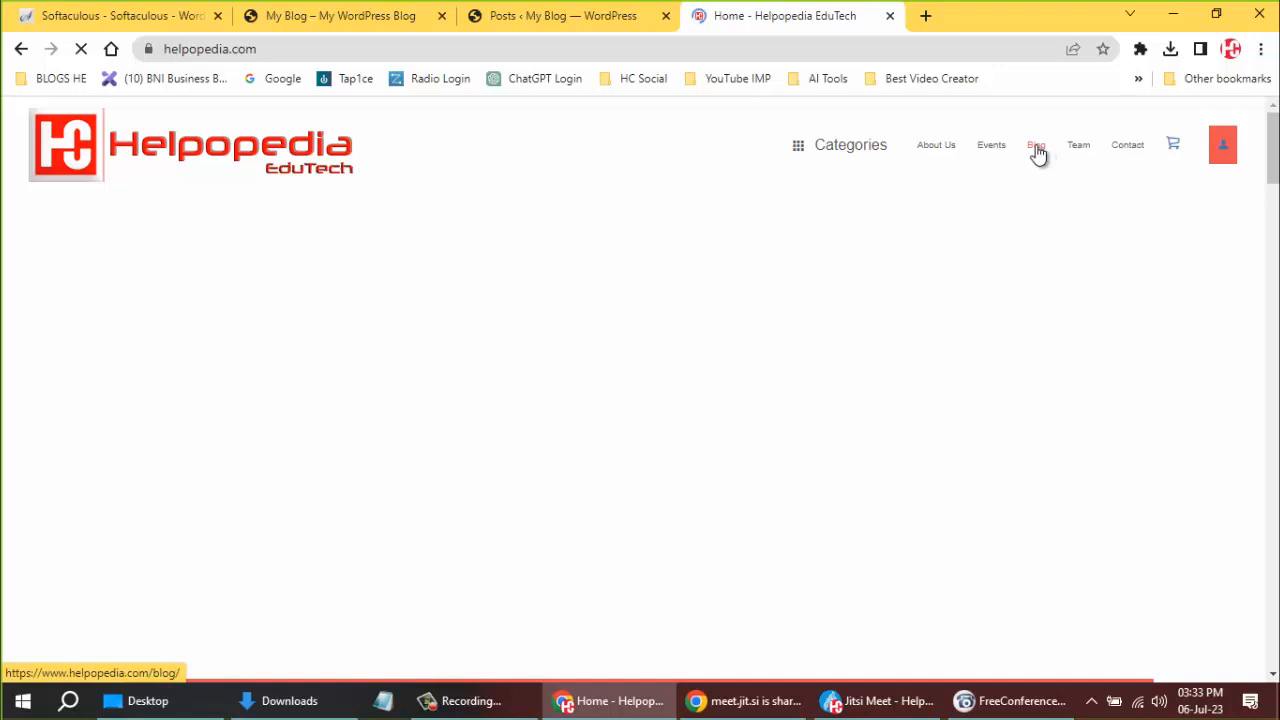
pyautogui.click(1036, 147)
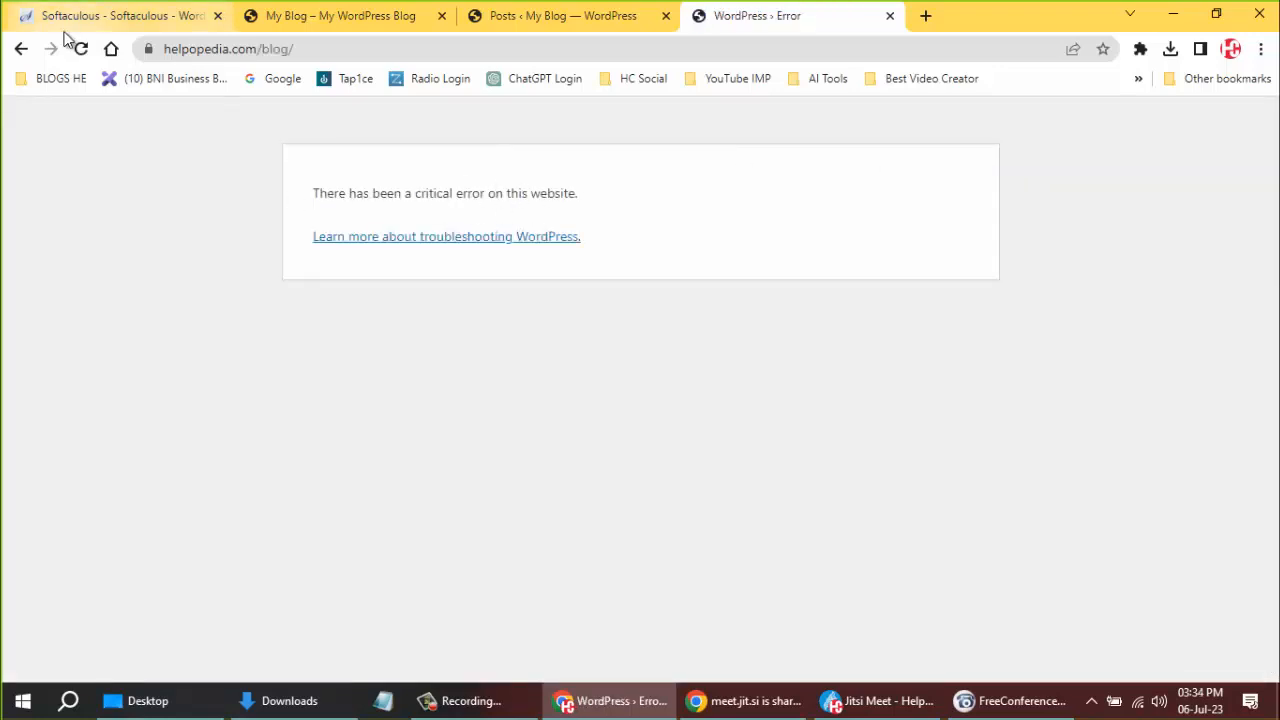
pyautogui.click(21, 49)
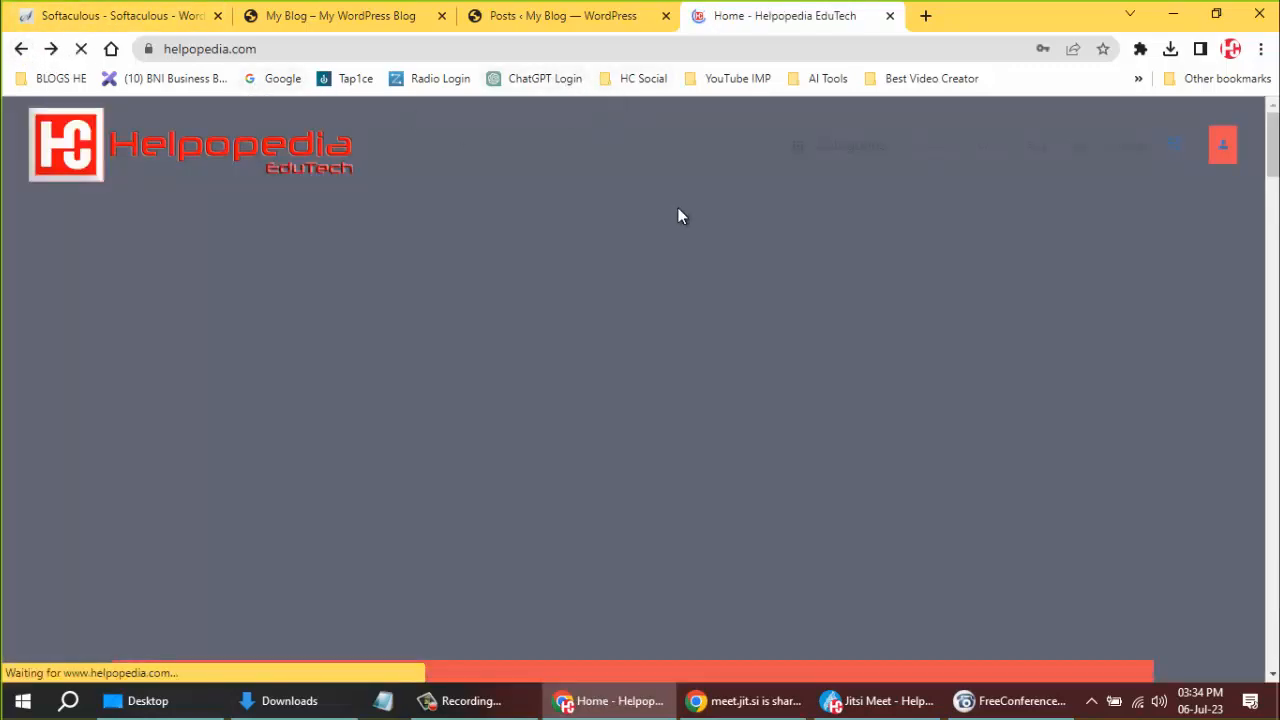
# - Slide the Latest Blogs carousel and open 'Generative AI Future Beyond ChatGPT'
pyautogui.scroll(-5, 729, 248)
pyautogui.scroll(-7, 729, 244)
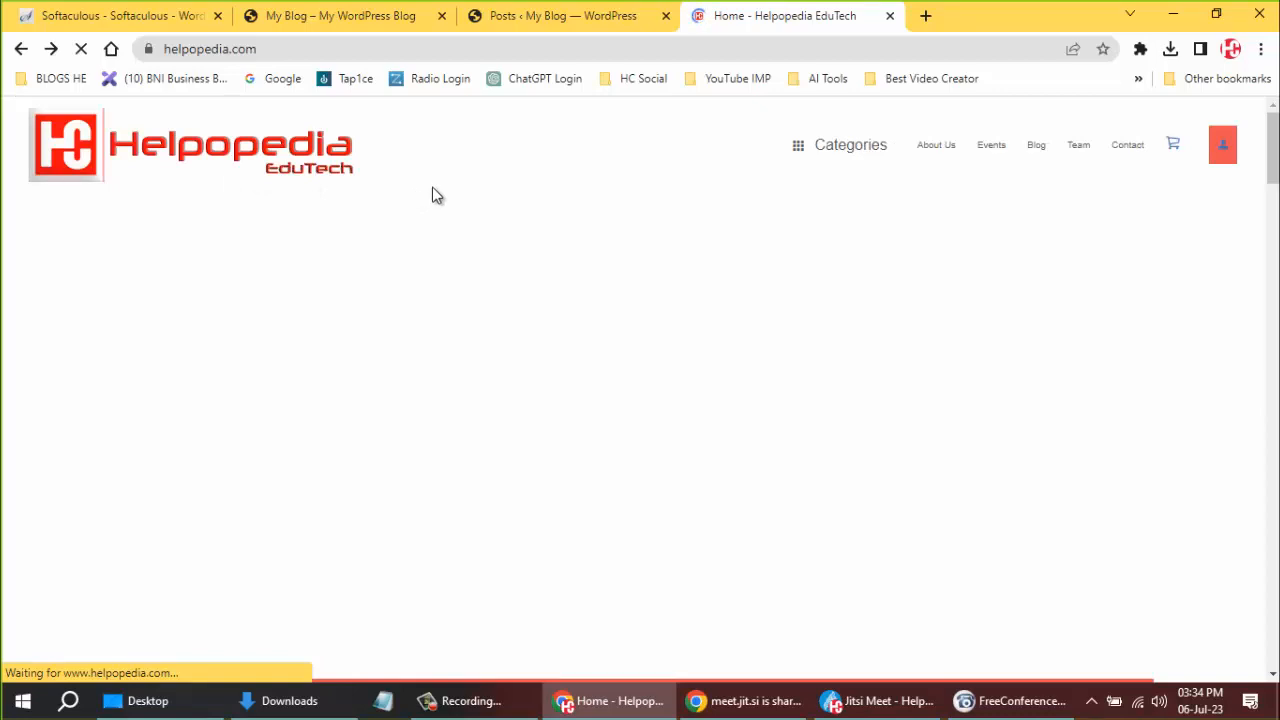
pyautogui.scroll(-15, 435, 195)
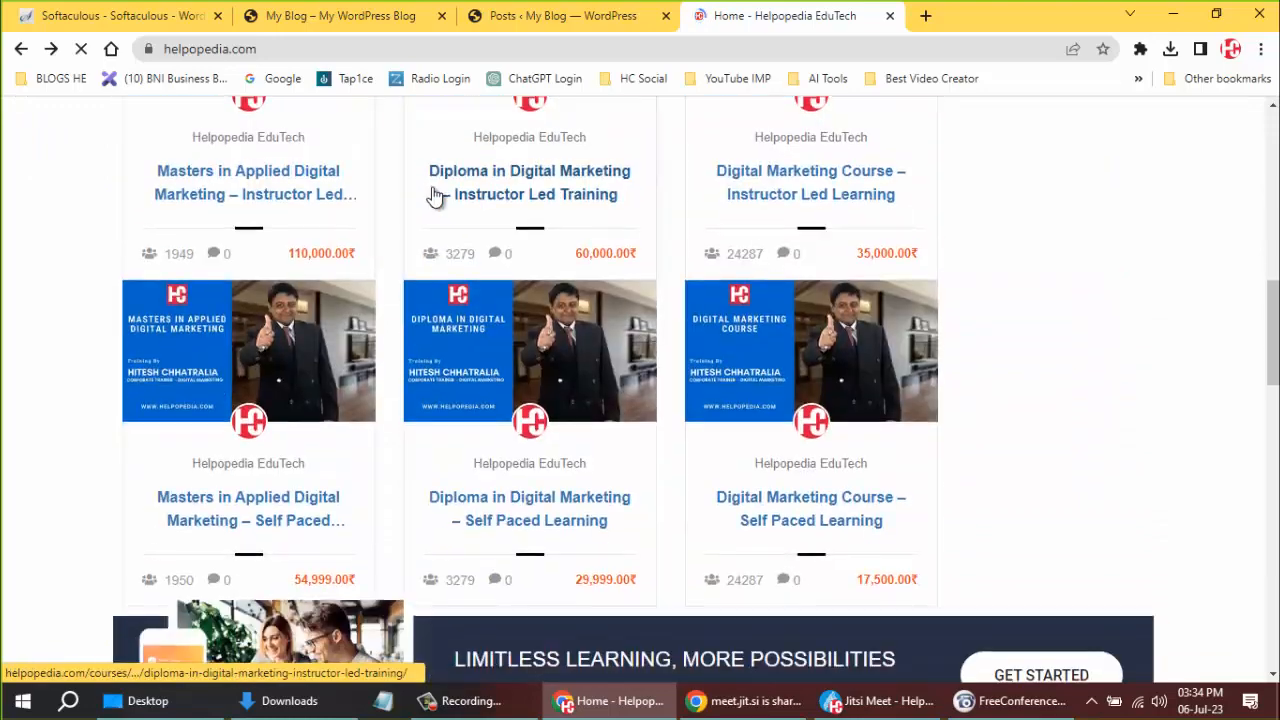
pyautogui.scroll(-9, 432, 187)
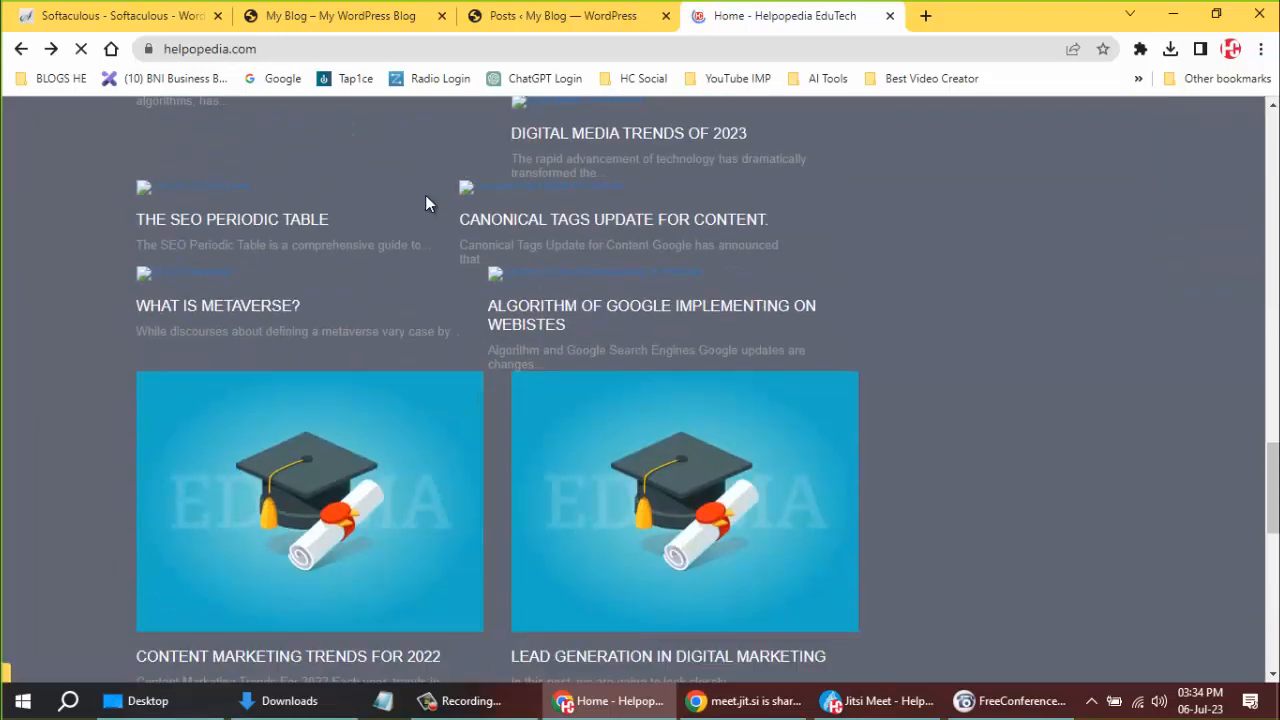
pyautogui.scroll(1, 339, 227)
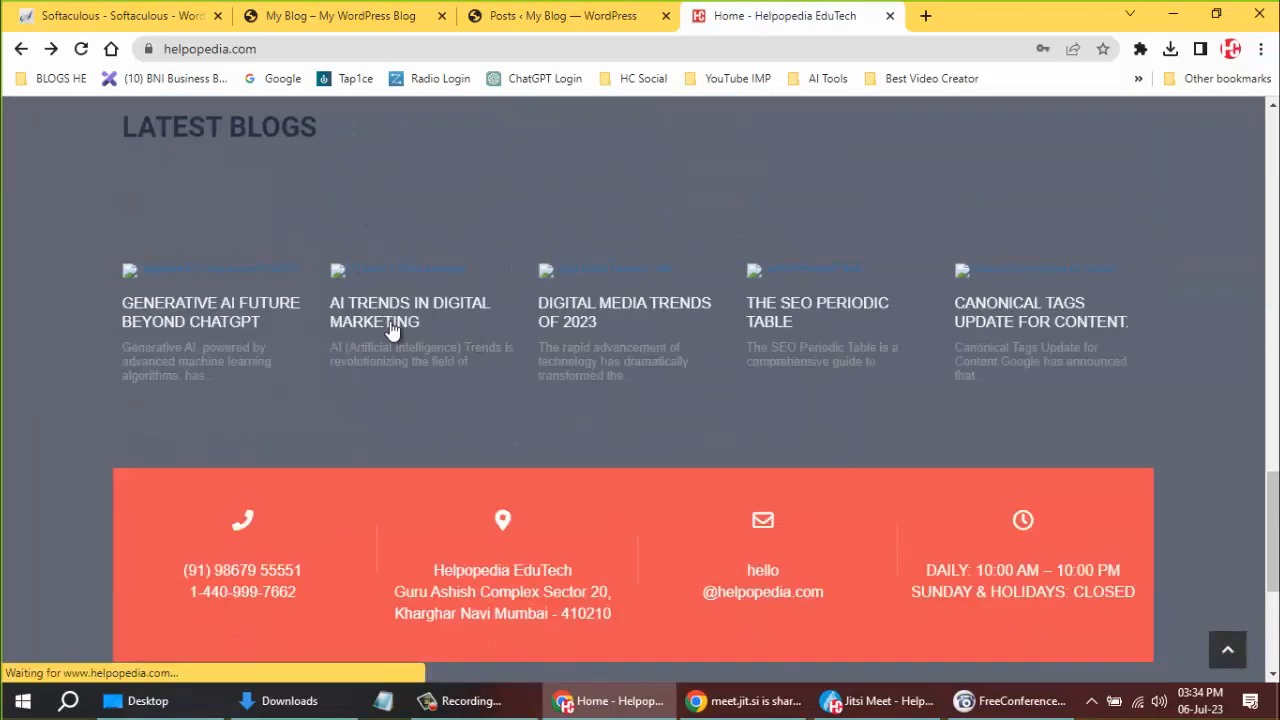
pyautogui.scroll(1, 240, 330)
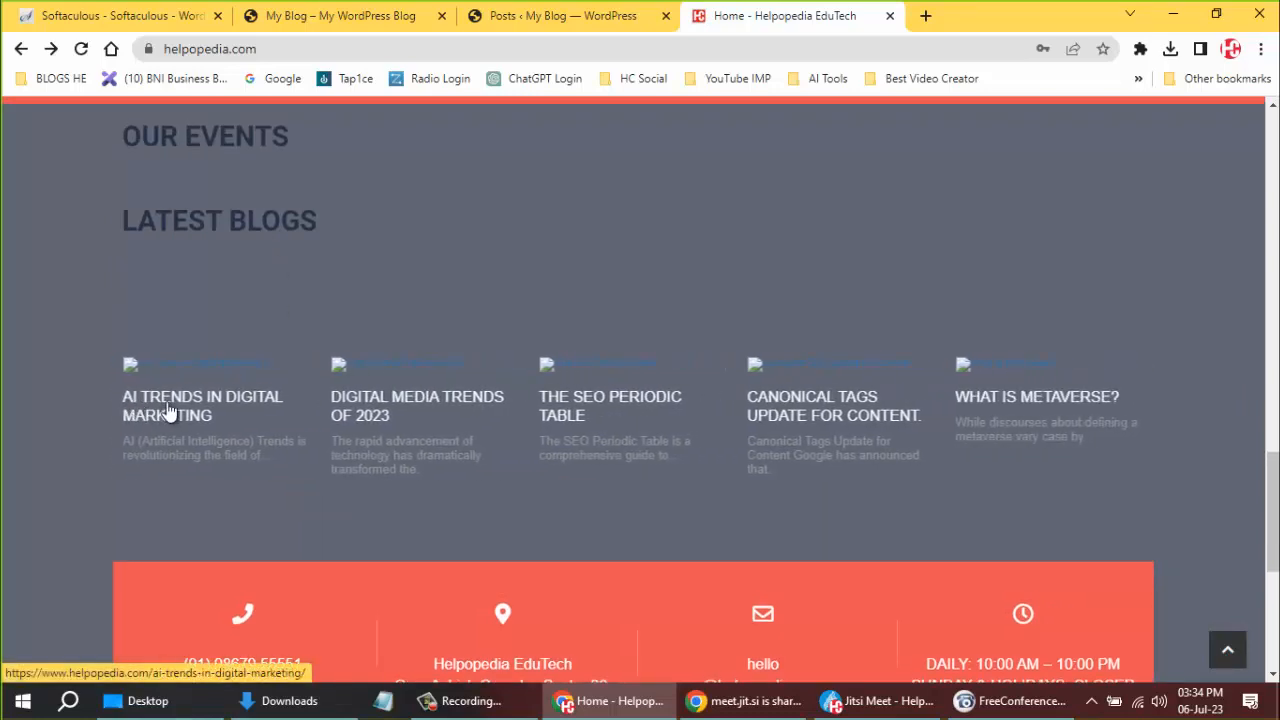
pyautogui.moveTo(265, 390); pyautogui.dragTo(605, 433)
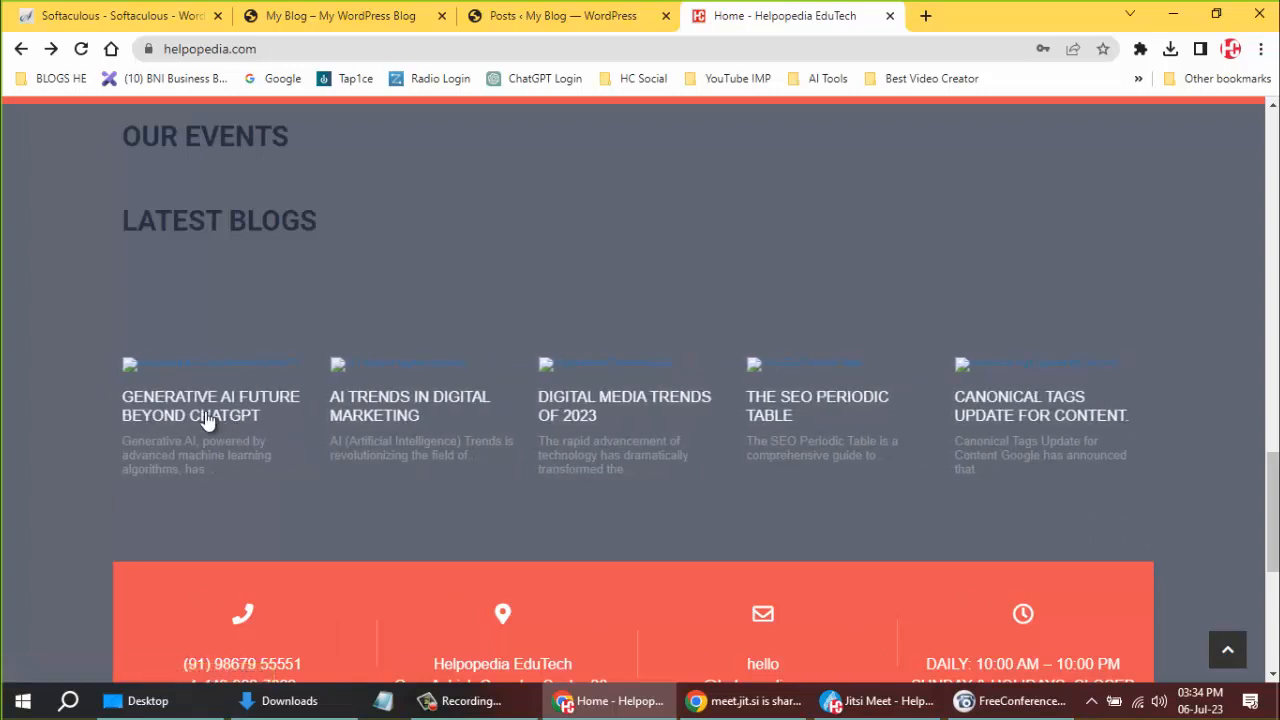
pyautogui.click(209, 408)
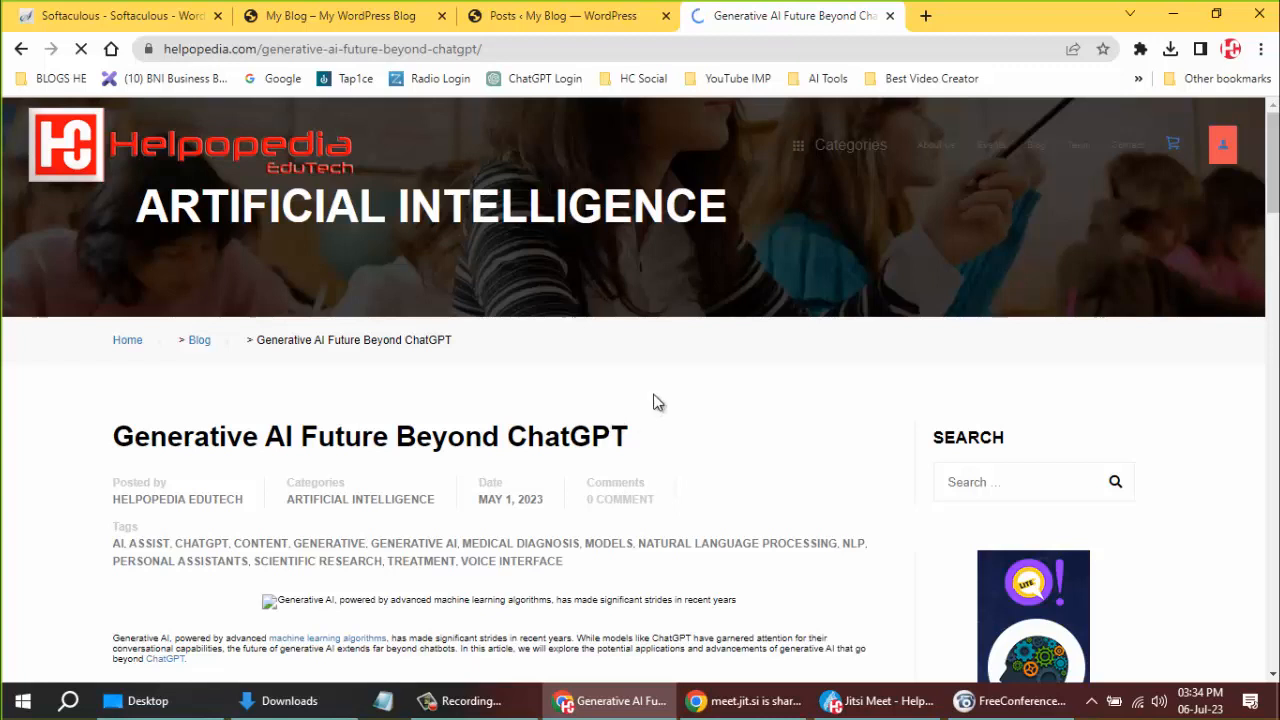
# - Scroll the article and select its ARTIFICIAL INTELLIGENCE category link
pyautogui.scroll(-1, 654, 403)
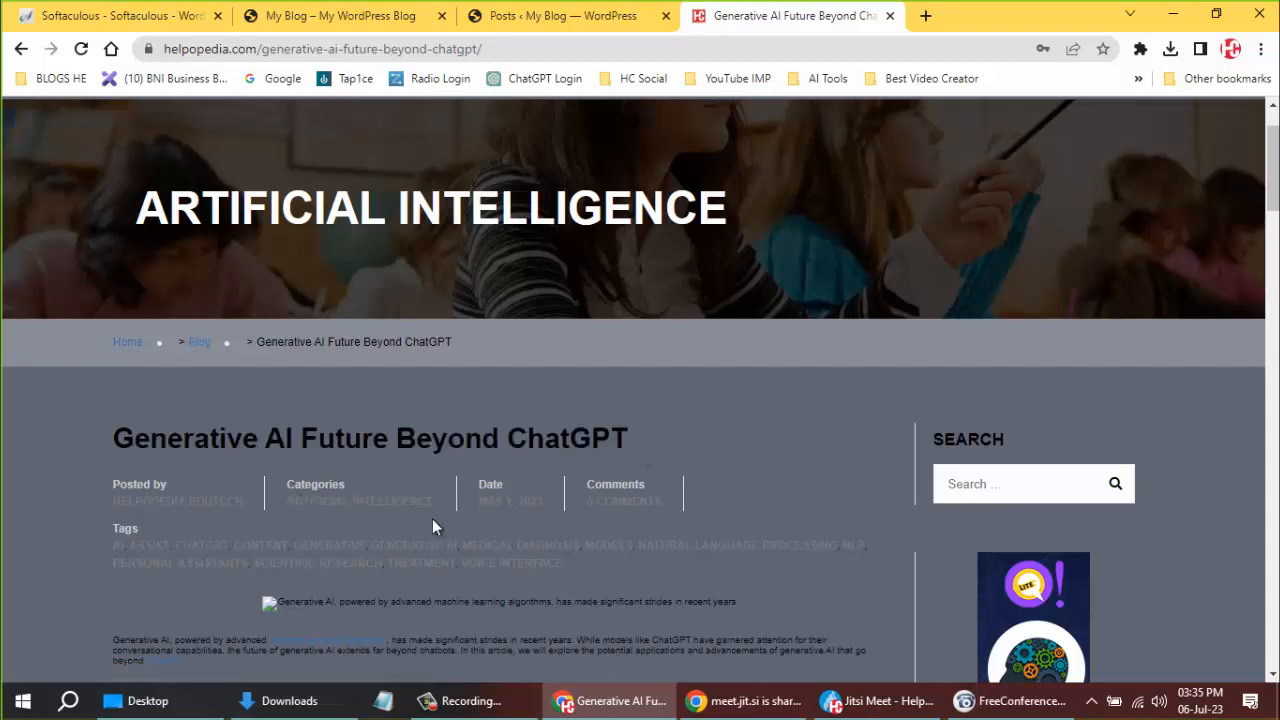
pyautogui.click(290, 500)
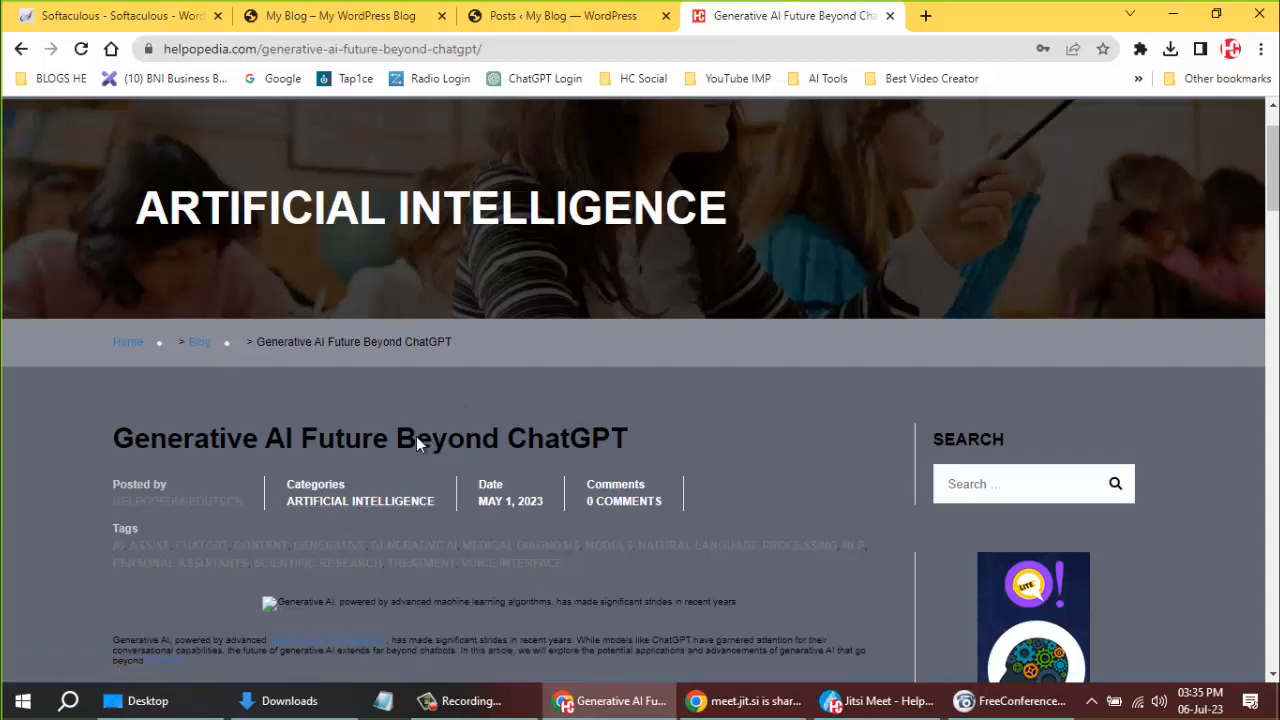
# - Open the Artificial Intelligence category archive and scroll through its posts
pyautogui.click(350, 512)
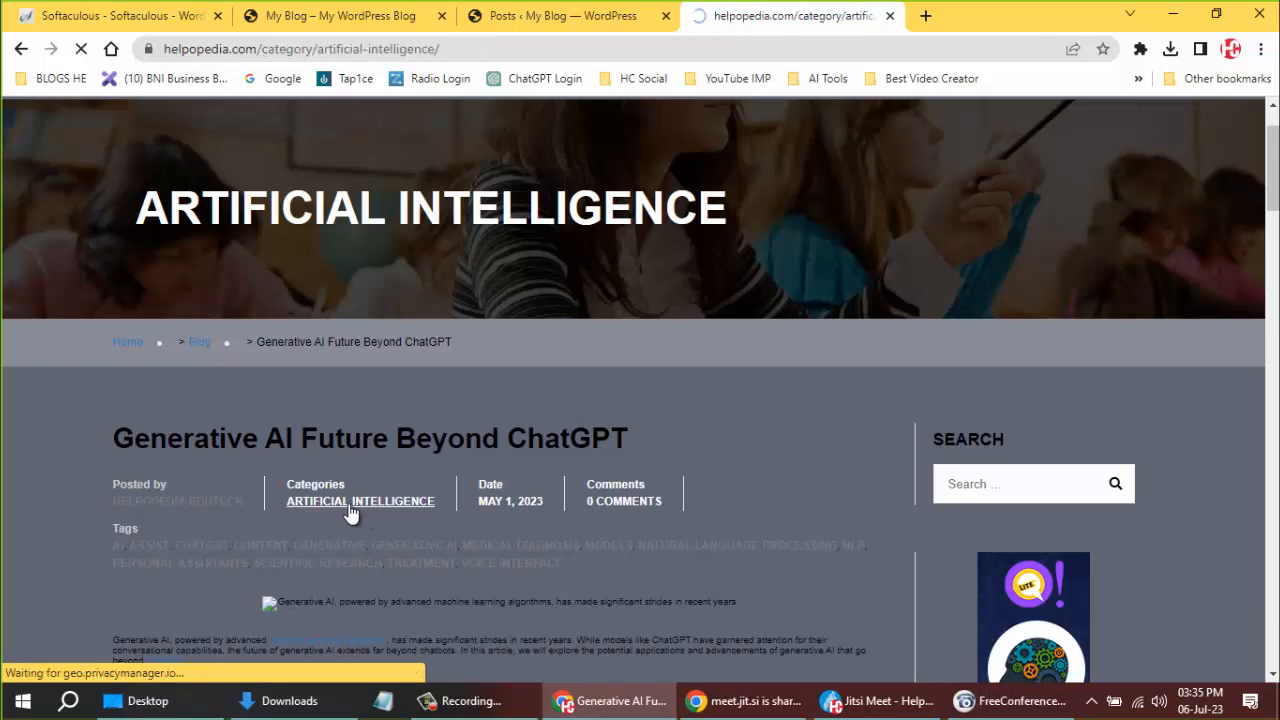
pyautogui.scroll(-3, 627, 447)
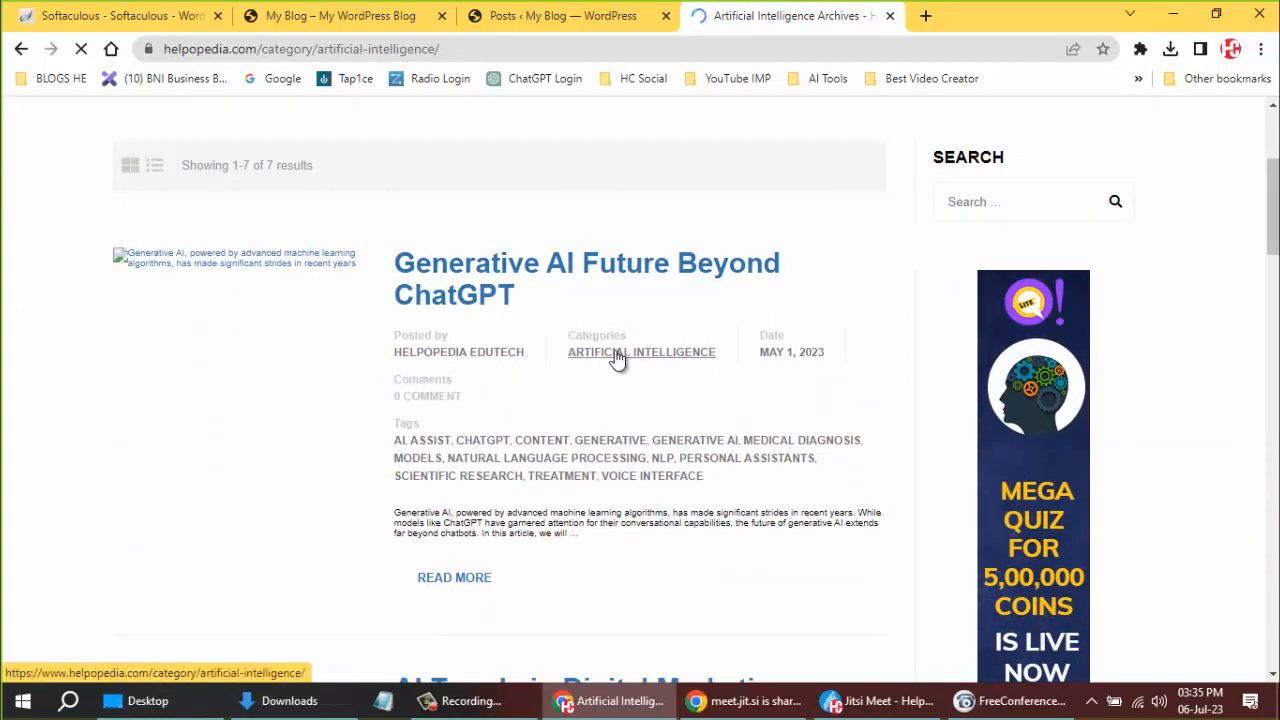
pyautogui.scroll(-5, 608, 365)
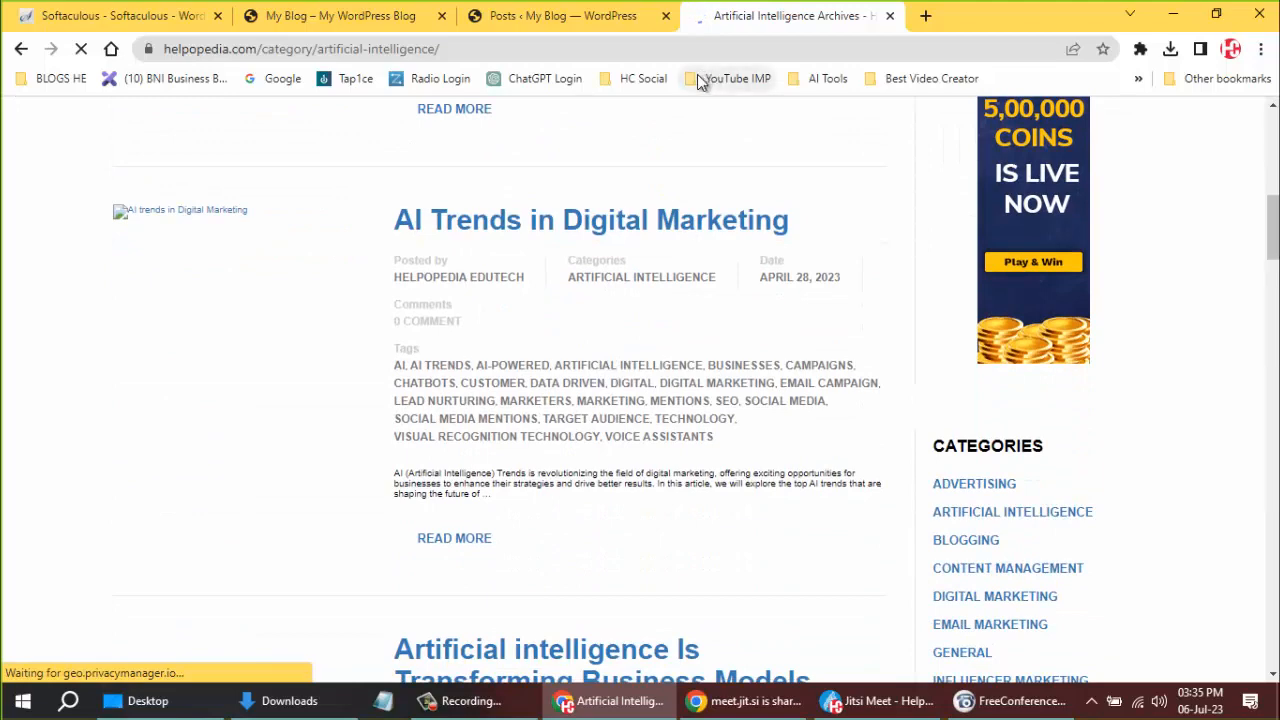
pyautogui.scroll(1, 649, 322)
pyautogui.scroll(-7, 646, 338)
pyautogui.scroll(-4, 637, 337)
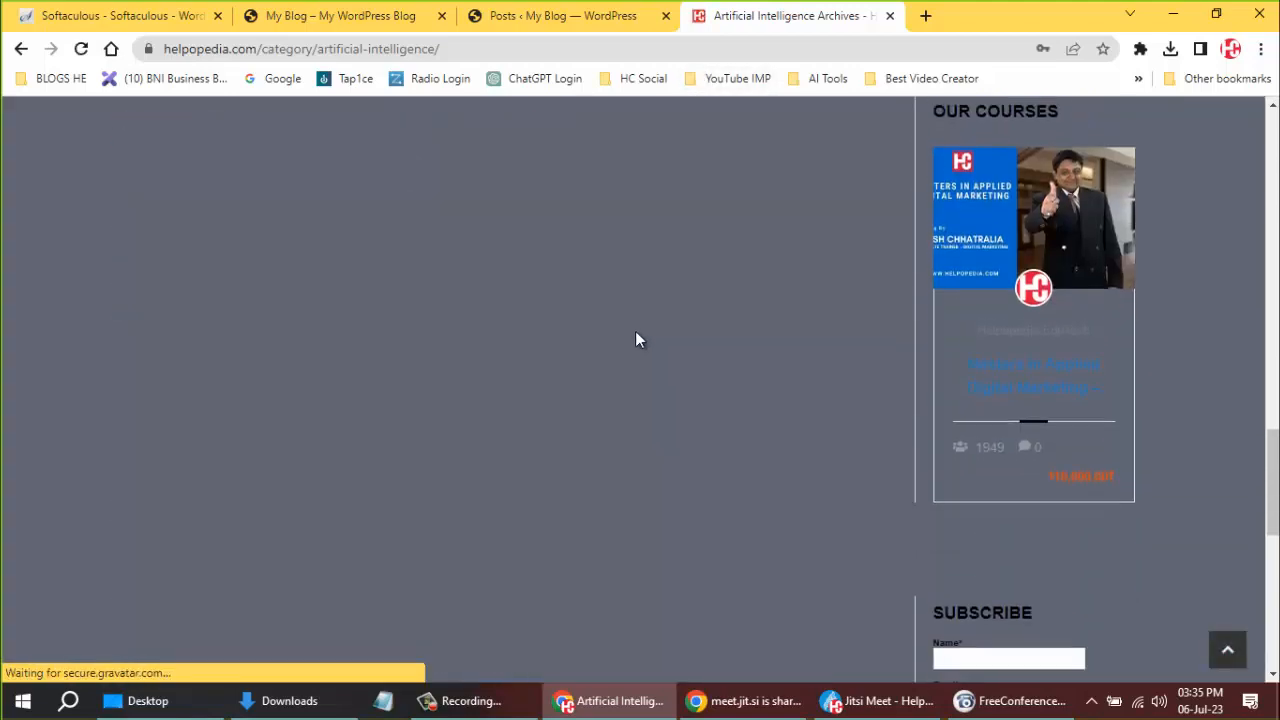
pyautogui.scroll(5, 624, 318)
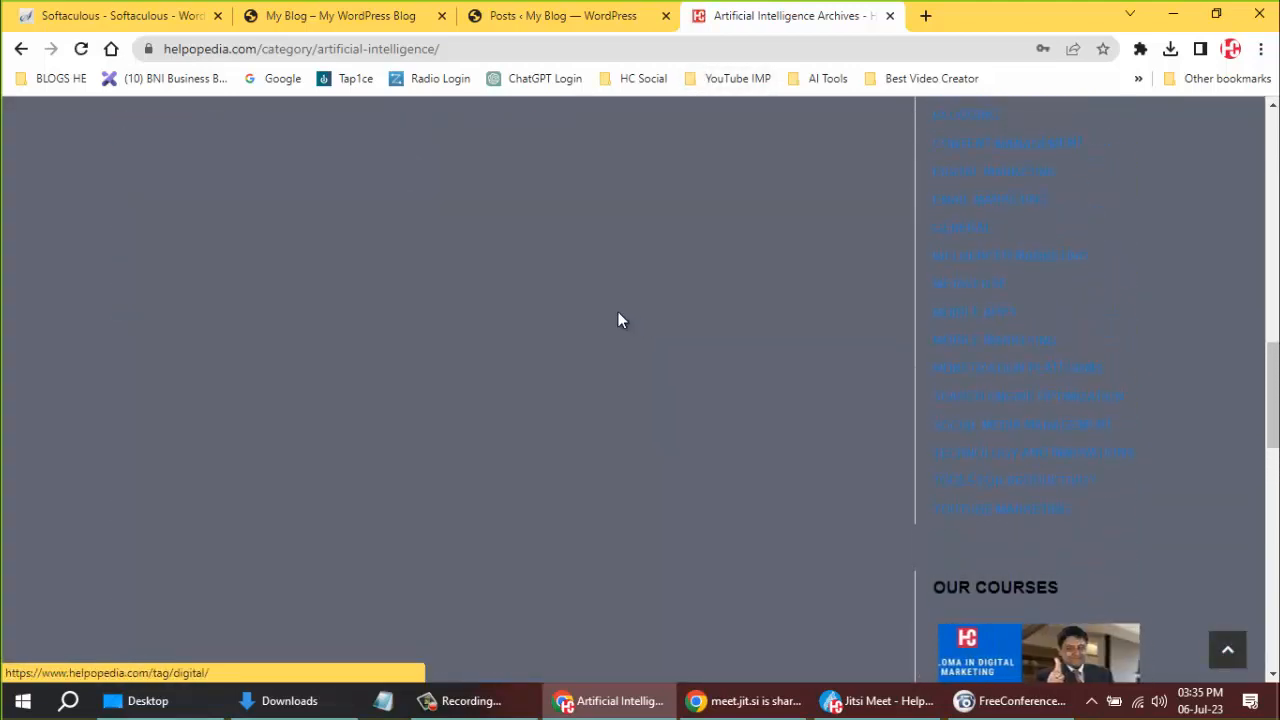
pyautogui.scroll(7, 617, 320)
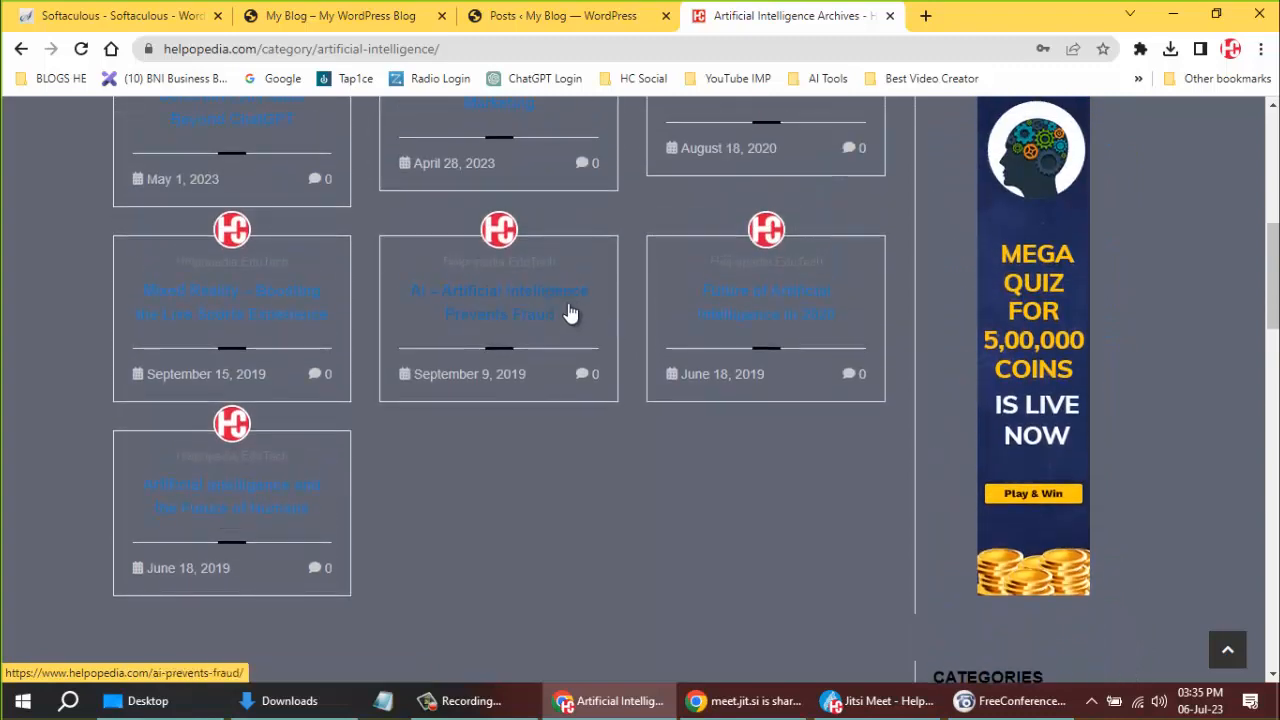
pyautogui.scroll(2, 571, 309)
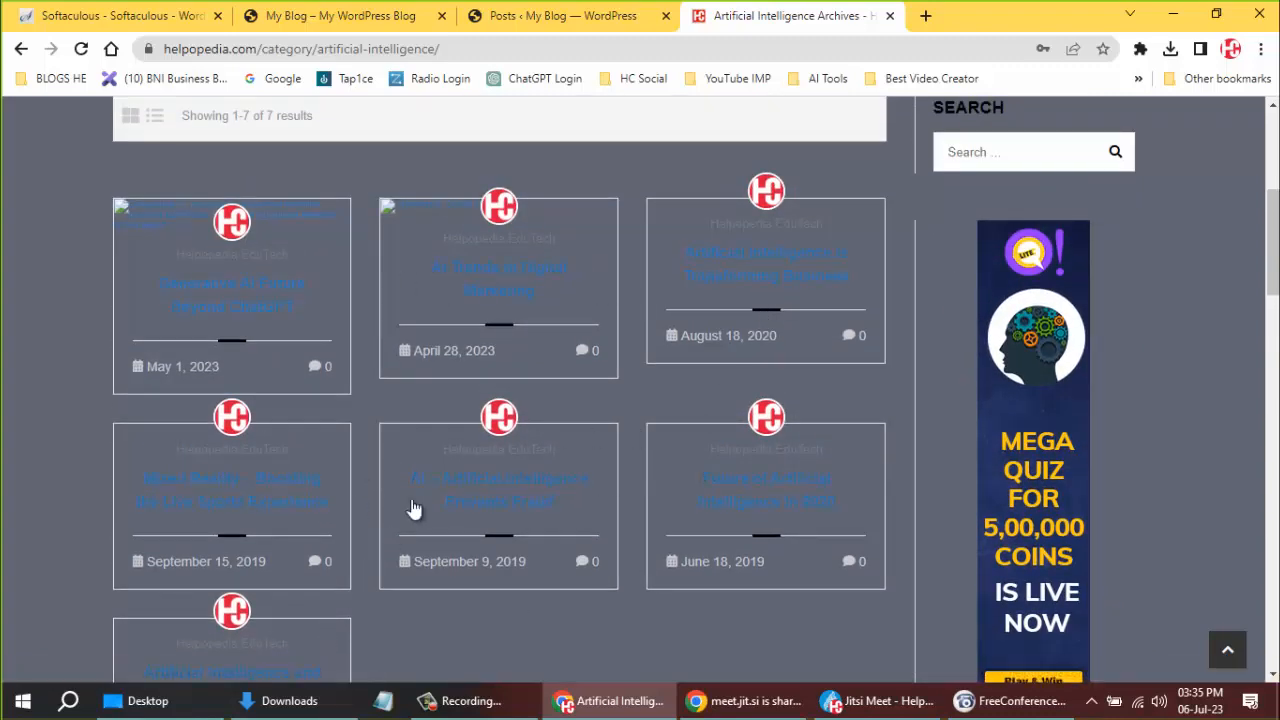
pyautogui.scroll(-1, 412, 505)
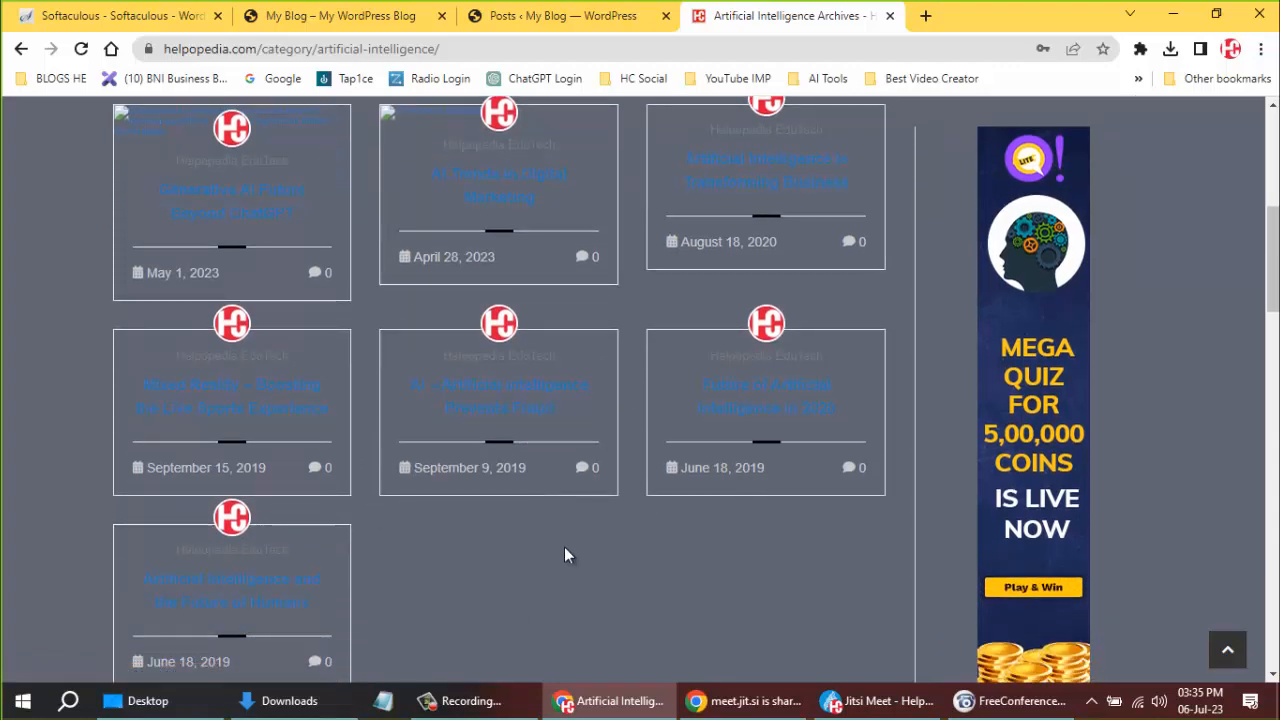
pyautogui.scroll(-6, 1197, 310)
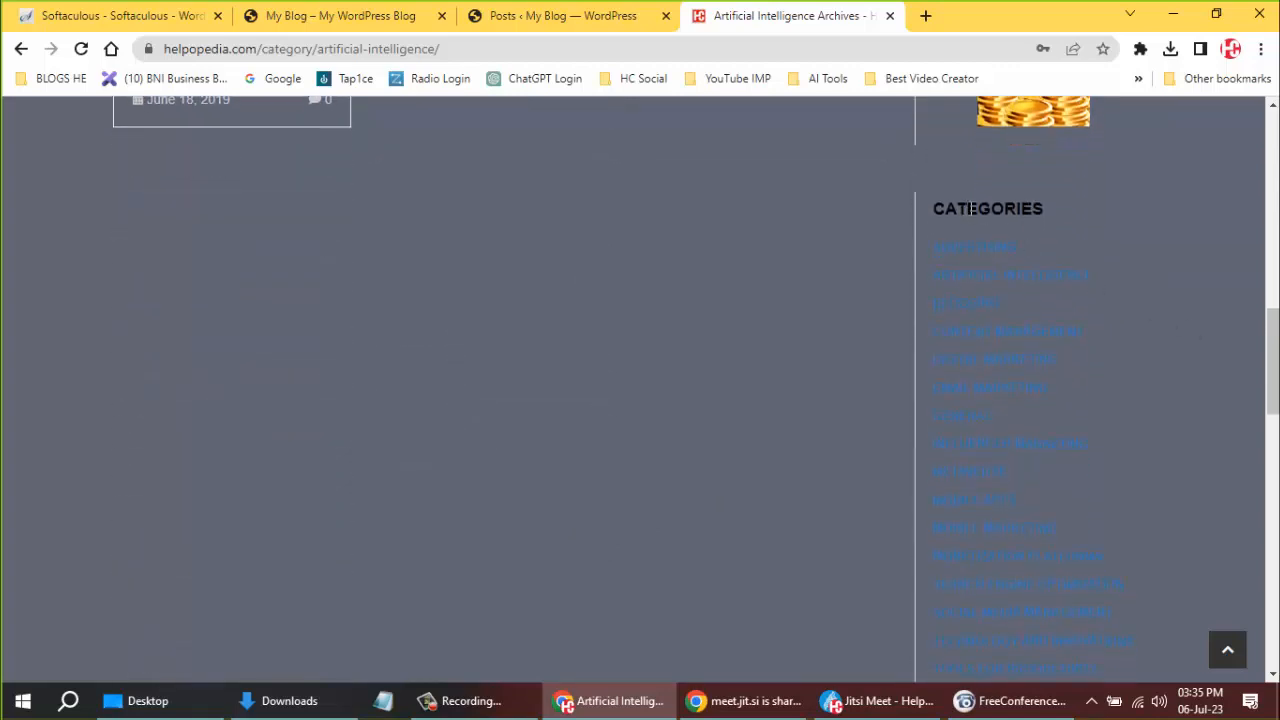
# - Highlight the CATEGORIES sidebar heading and its category names, Advertising to YouTube Marketing
pyautogui.moveTo(971, 208); pyautogui.dragTo(1064, 220)
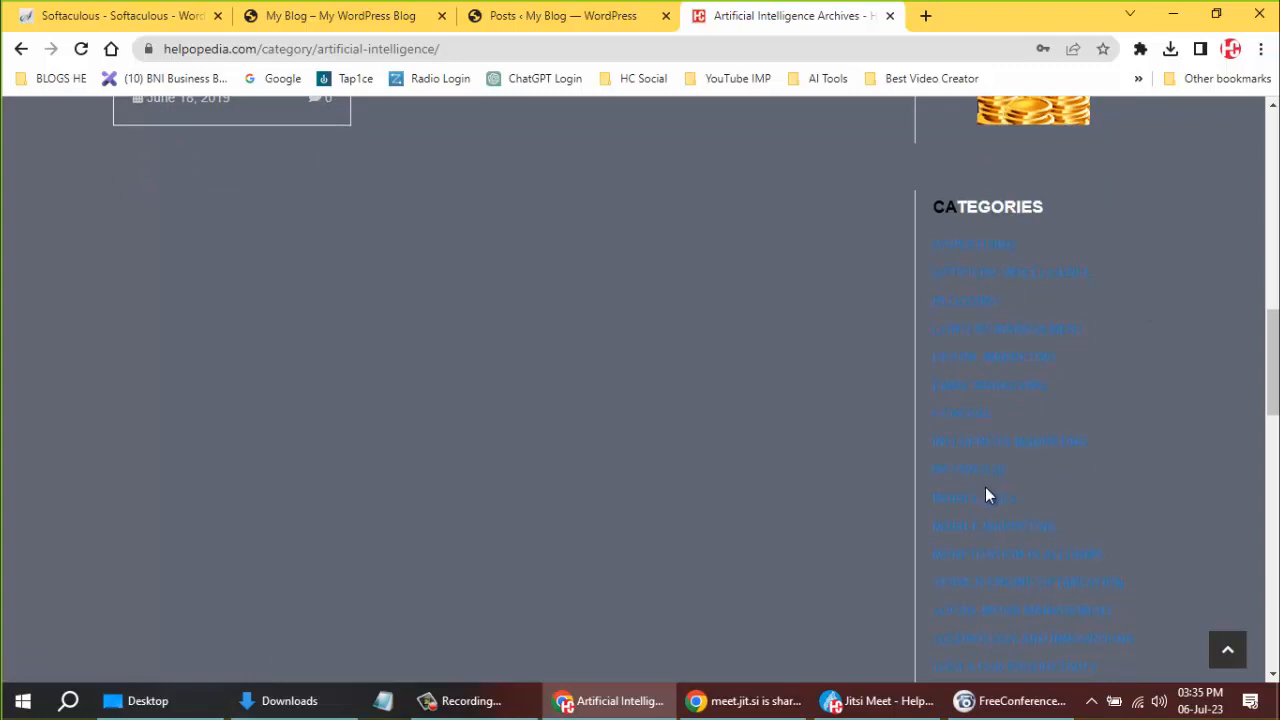
pyautogui.scroll(-4, 1000, 470)
pyautogui.moveTo(1112, 345); pyautogui.dragTo(929, 270)
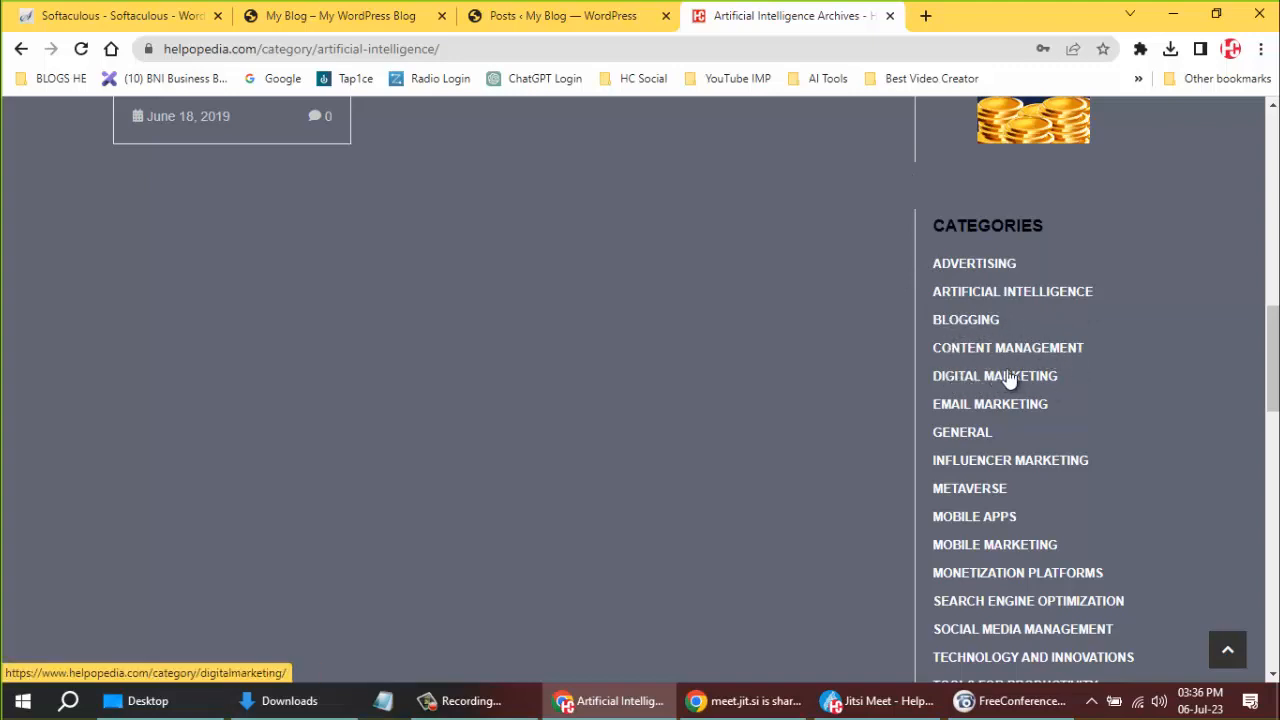
pyautogui.scroll(-1, 988, 492)
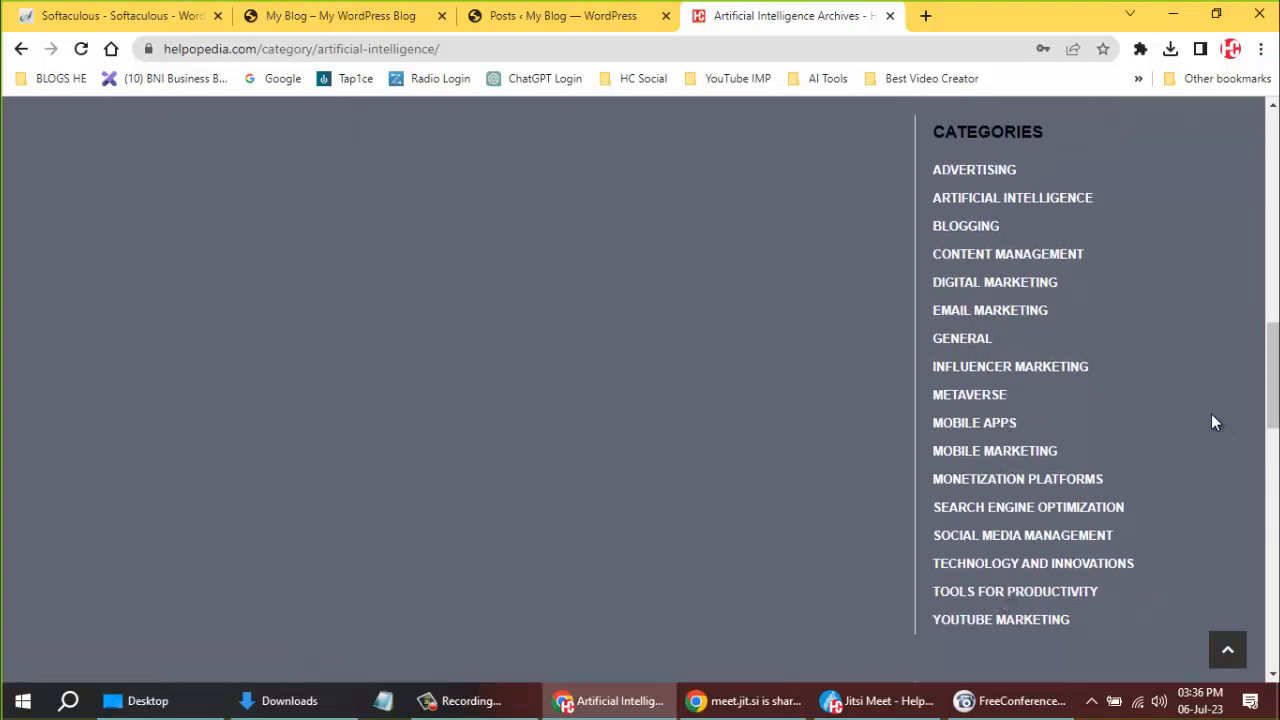
# - Browse the Search Engine Optimization archive, then return to the 'Posts ‹ My Blog' WordPress tab
pyautogui.click(1016, 511)
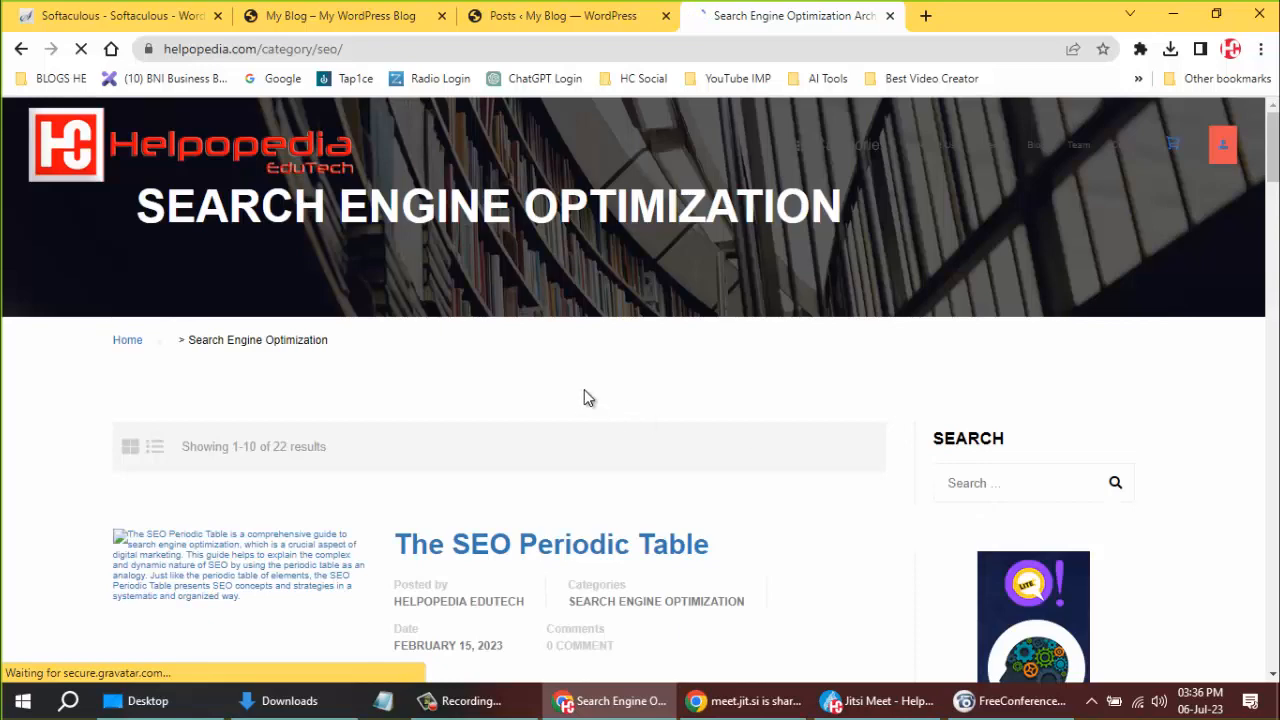
pyautogui.scroll(-10, 1049, 380)
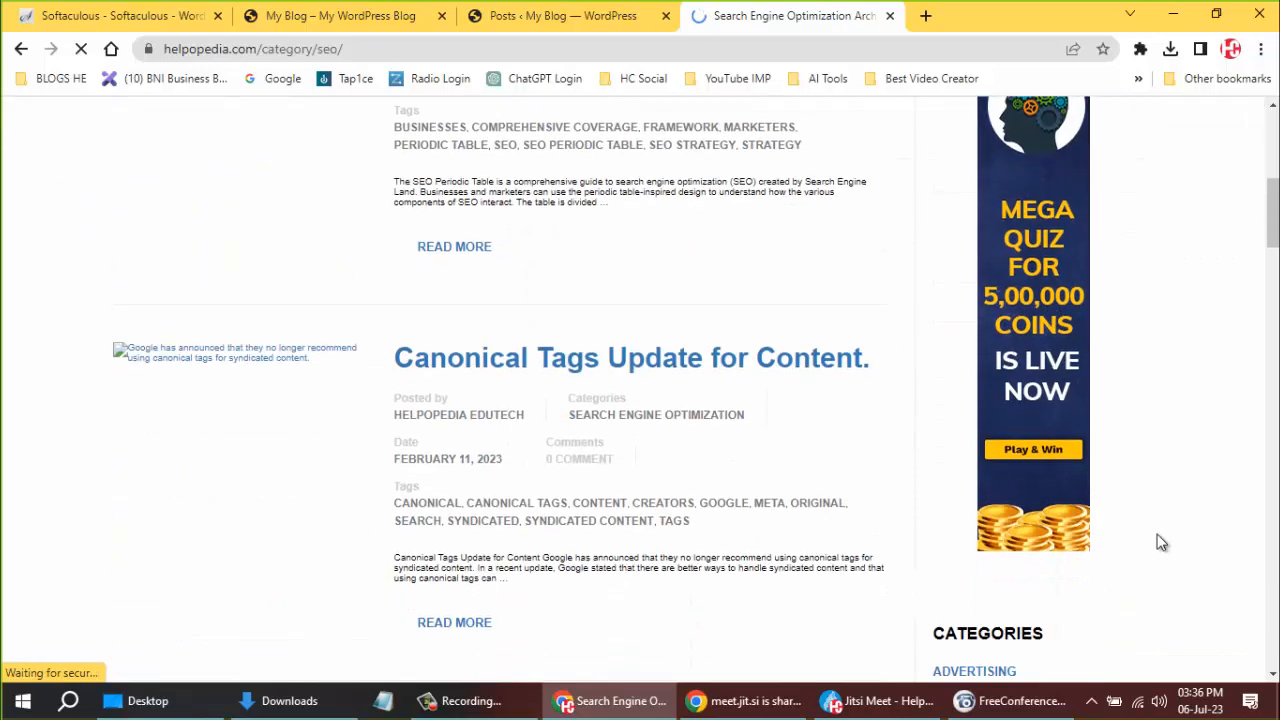
pyautogui.click(994, 412)
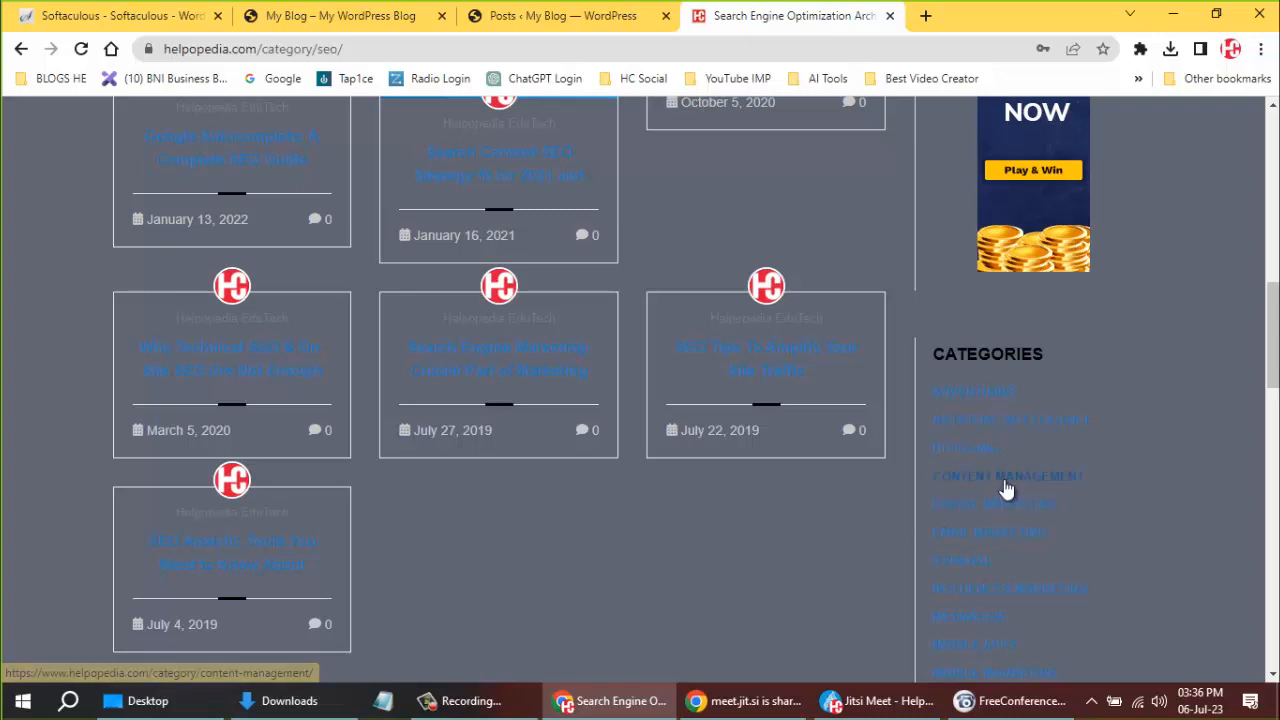
pyautogui.click(966, 477)
pyautogui.scroll(5, 593, 485)
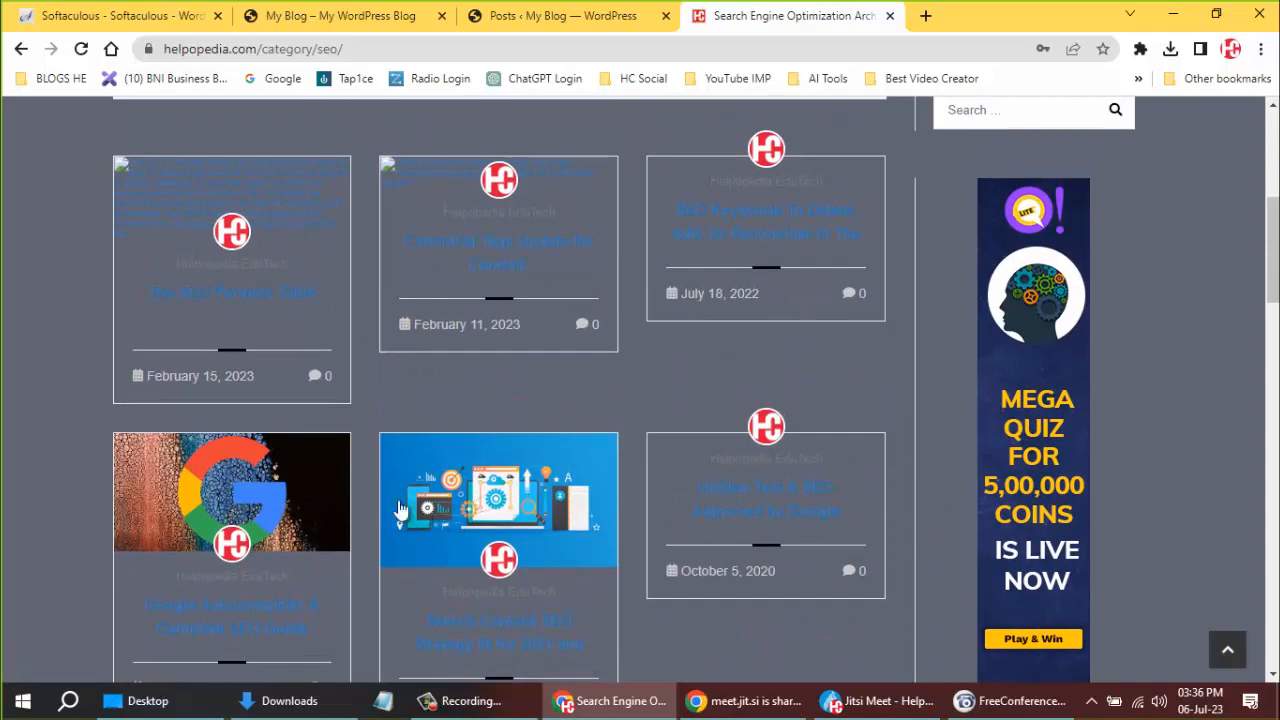
pyautogui.scroll(-3, 290, 495)
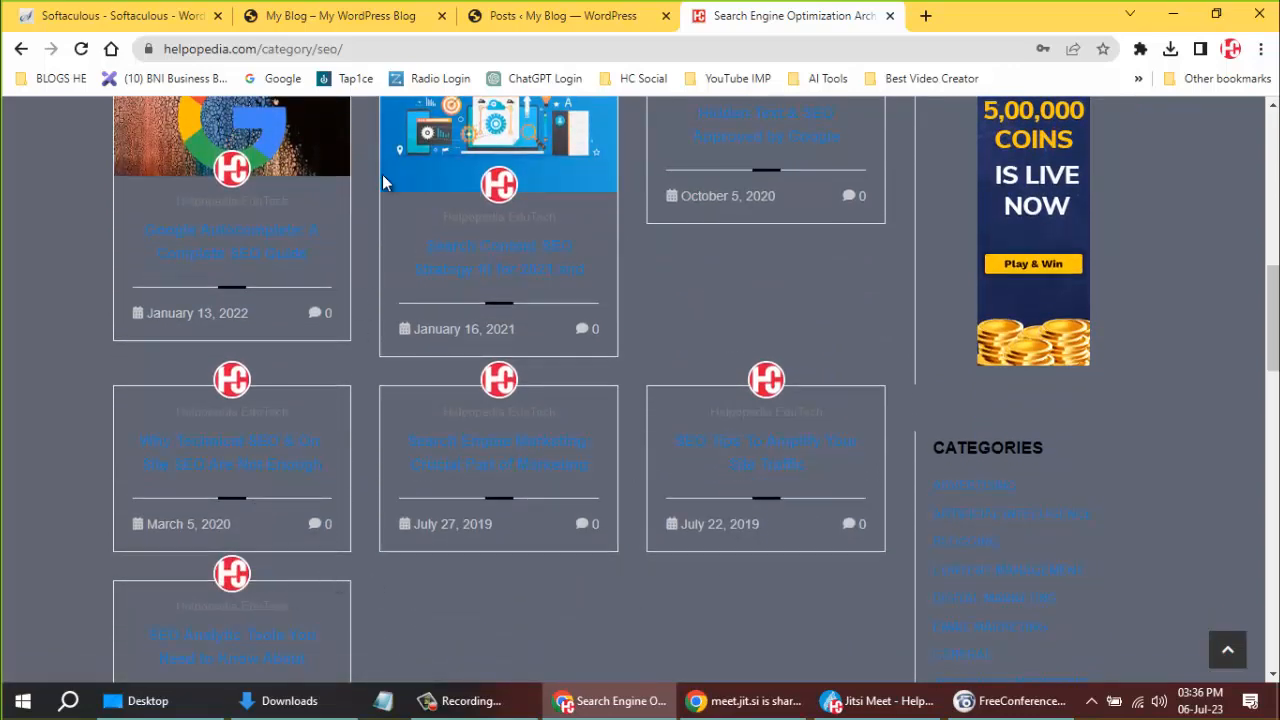
pyautogui.click(518, 20)
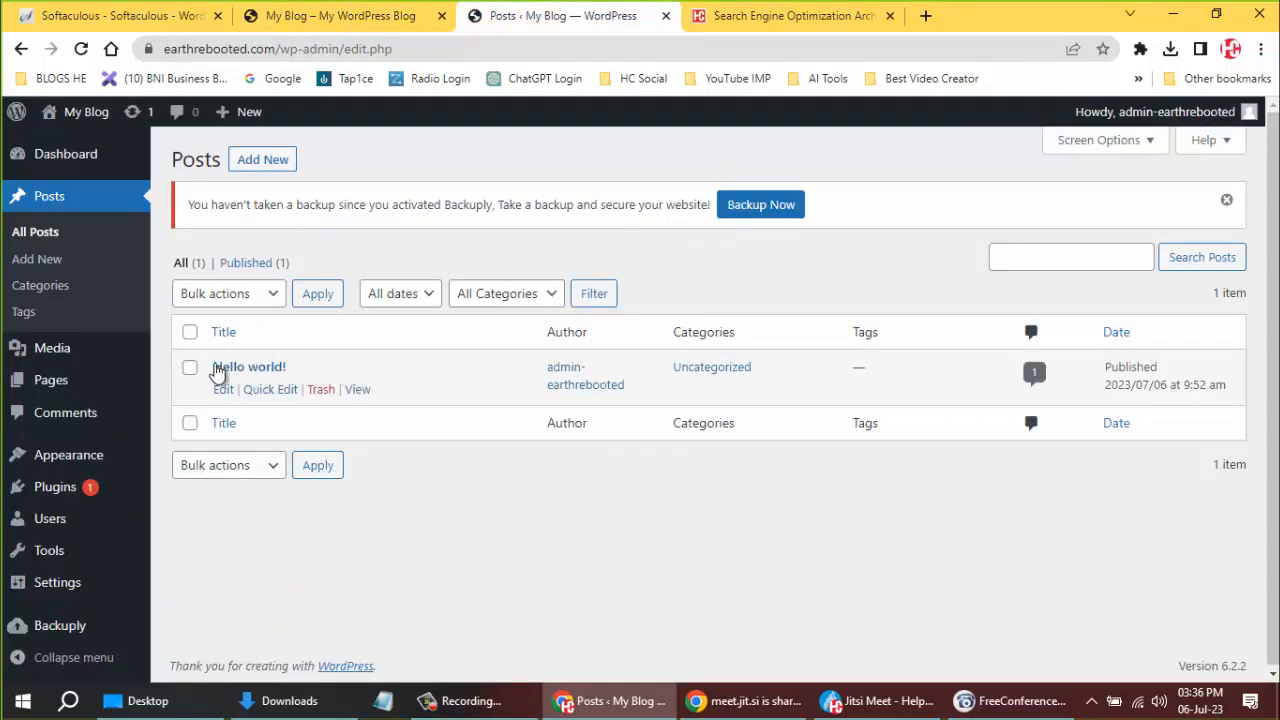
# - Trash the 'Hello world!' sample post, then start a blank new post
pyautogui.click(323, 391)
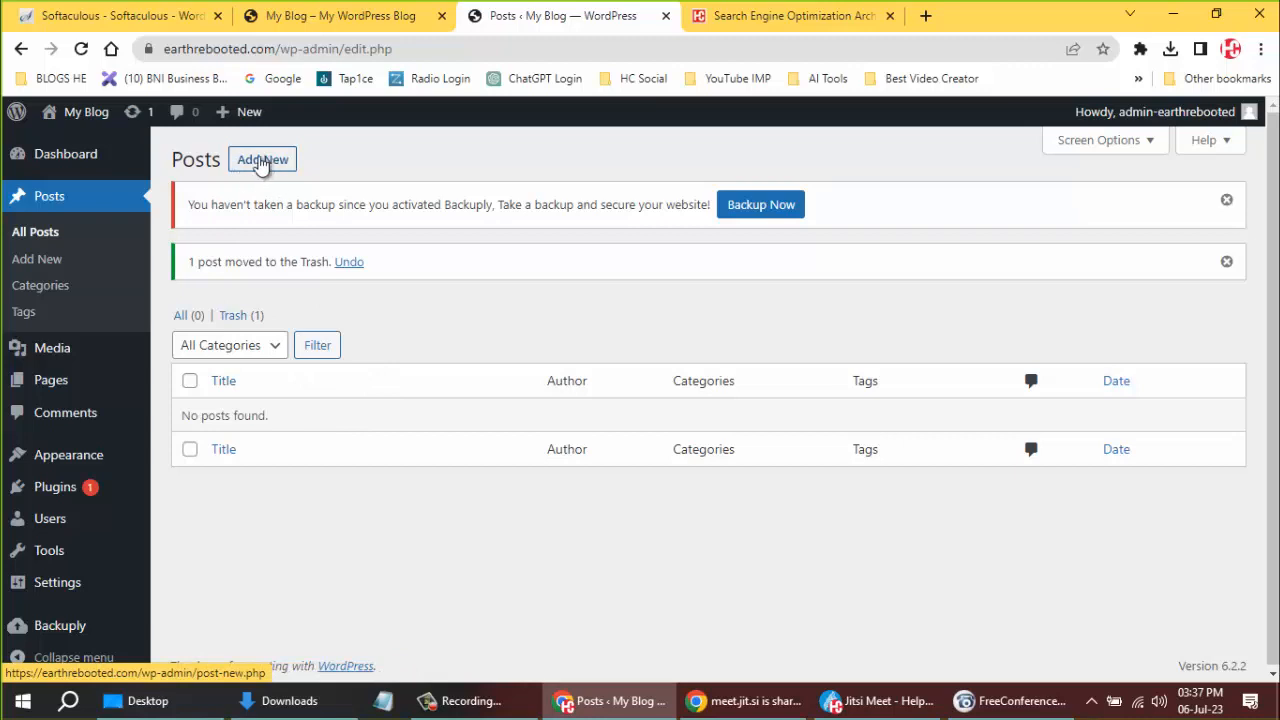
pyautogui.click(262, 162)
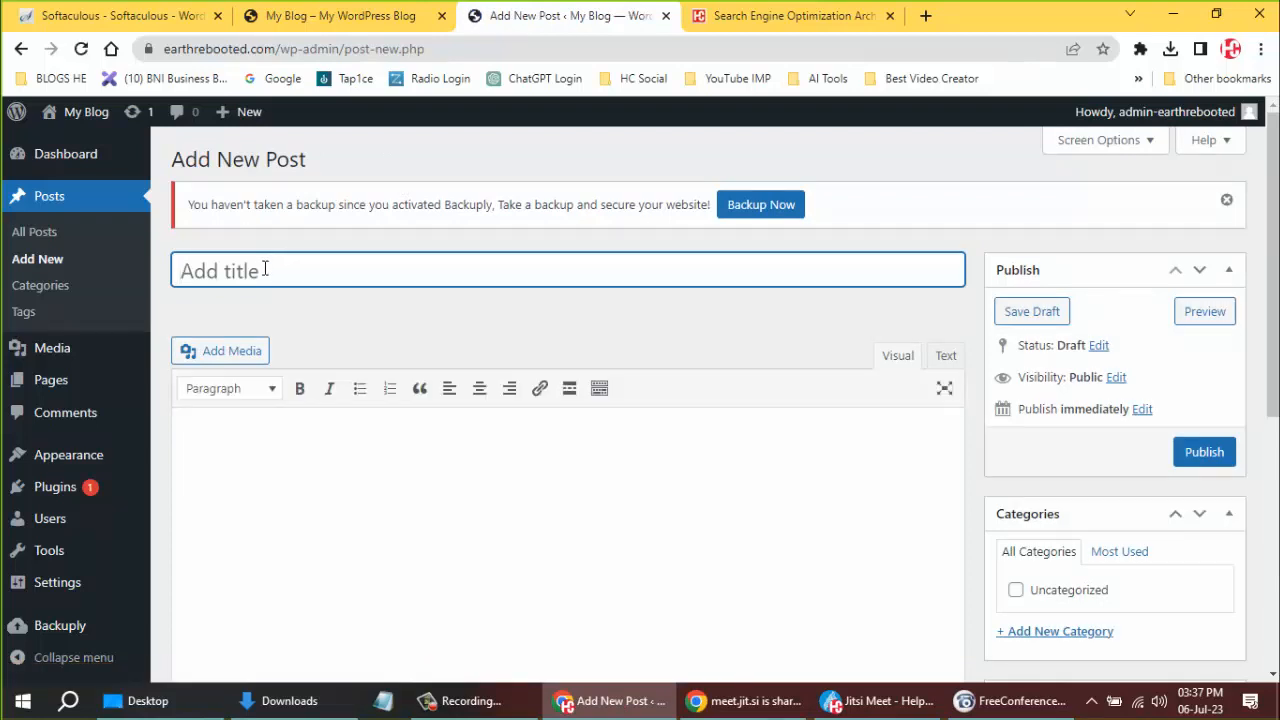
# - Add a 'Digital Marketing' category from the post's Categories box, leaving it unticked for this post
pyautogui.click(265, 460)
pyautogui.scroll(-2, 640, 477)
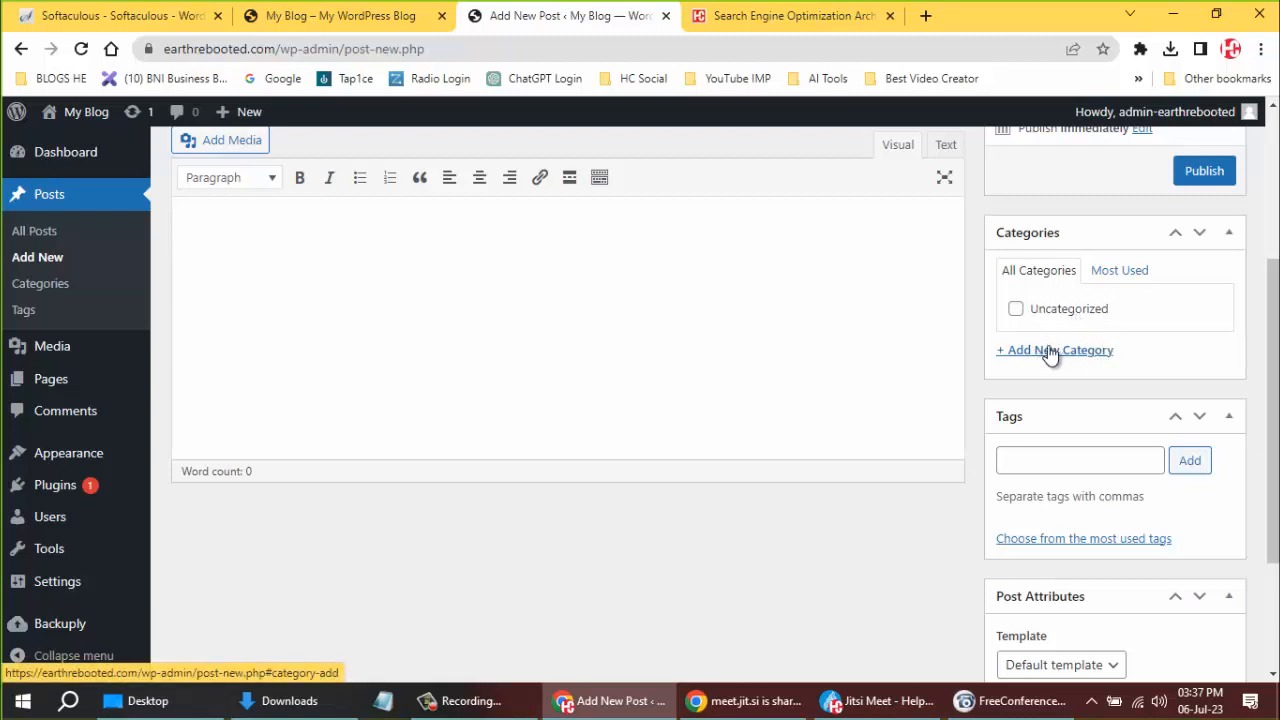
pyautogui.click(1050, 352)
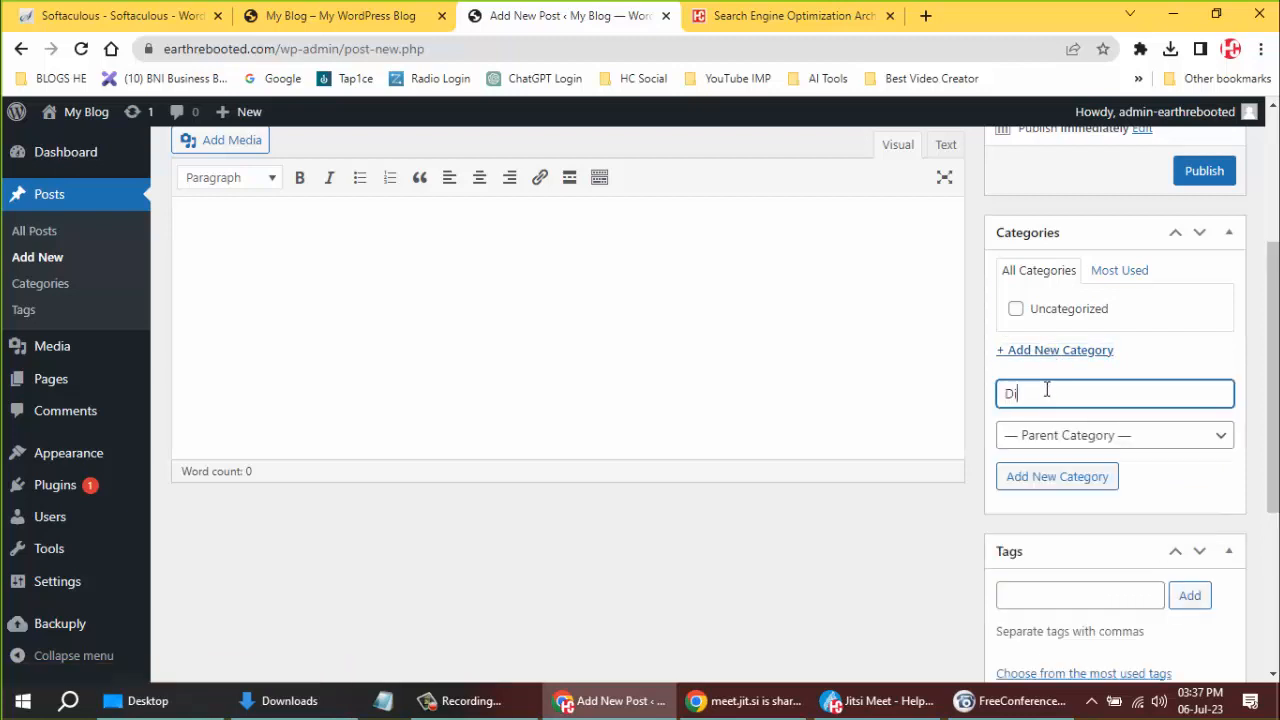
pyautogui.write('Digital Marketing')
pyautogui.click(1056, 480)
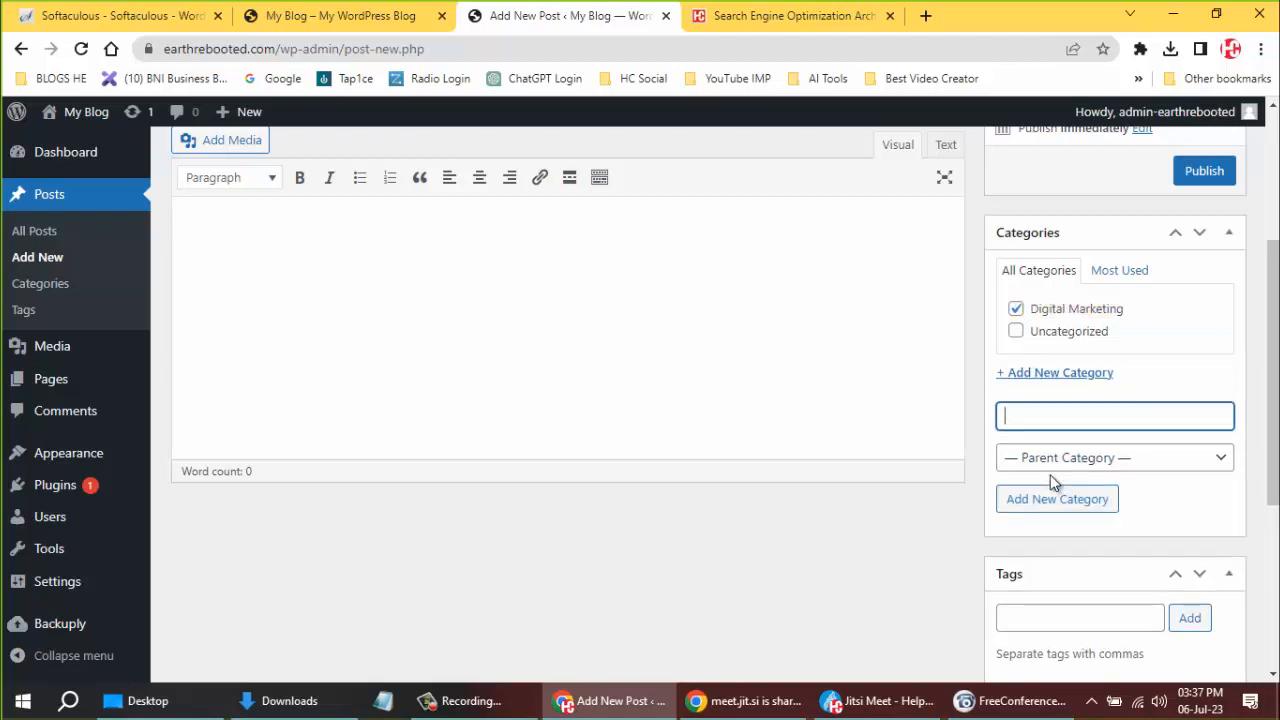
pyautogui.scroll(3, 493, 344)
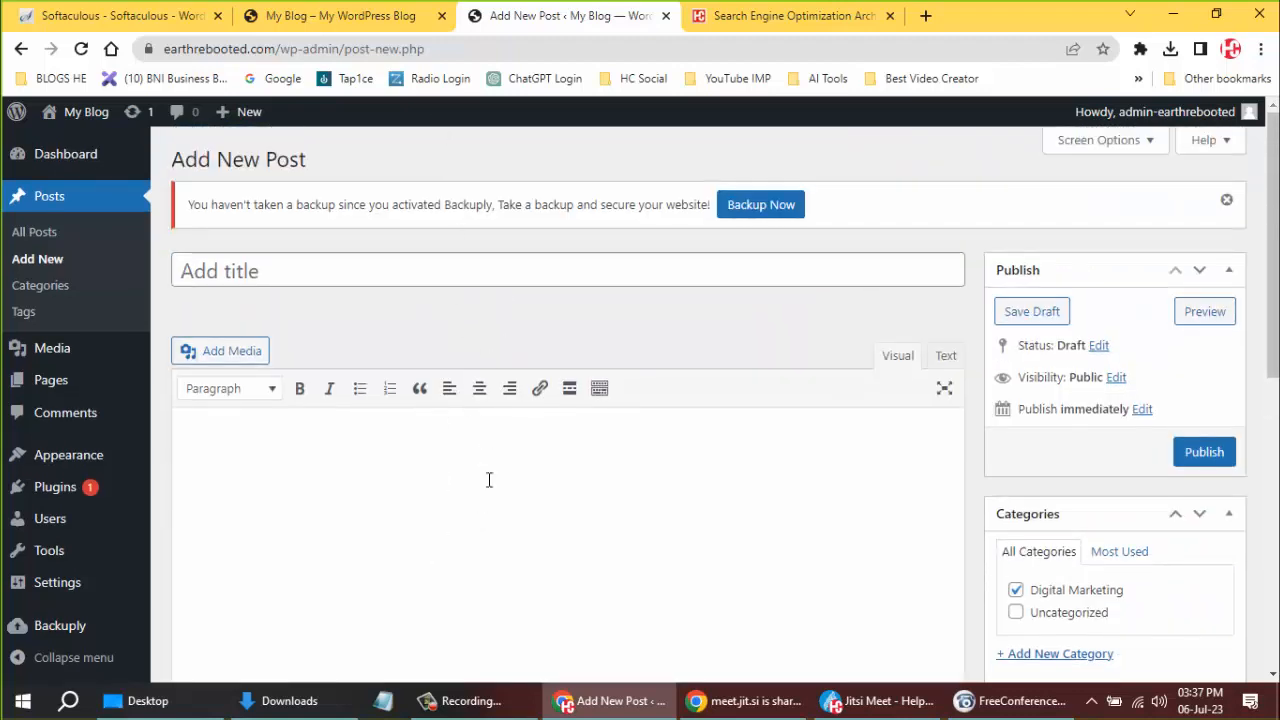
pyautogui.scroll(-2, 908, 540)
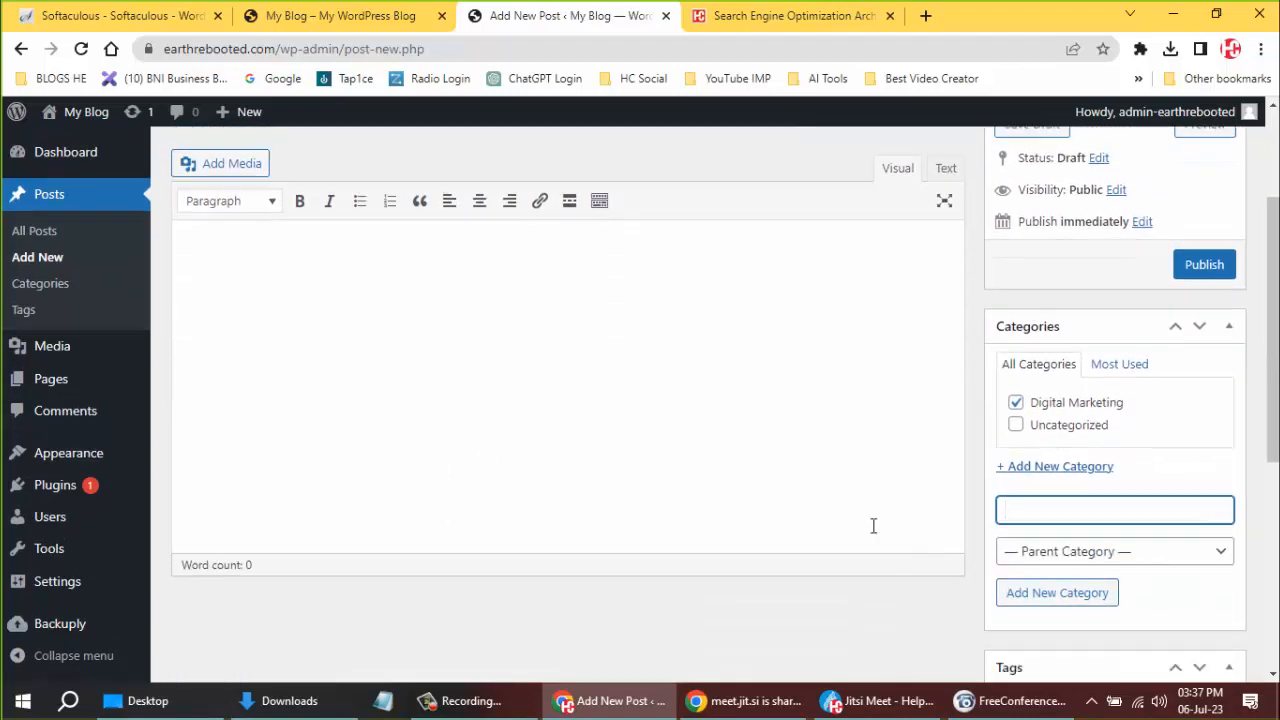
pyautogui.click(1016, 404)
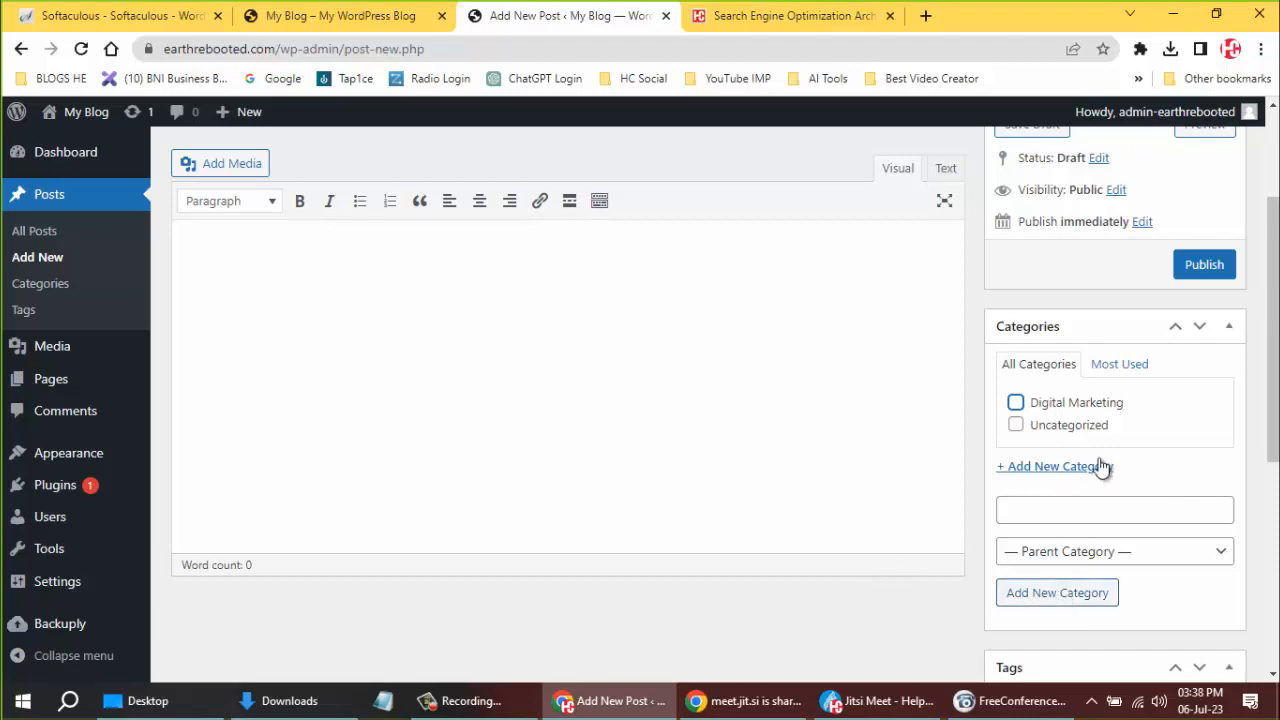
pyautogui.scroll(-5, 882, 416)
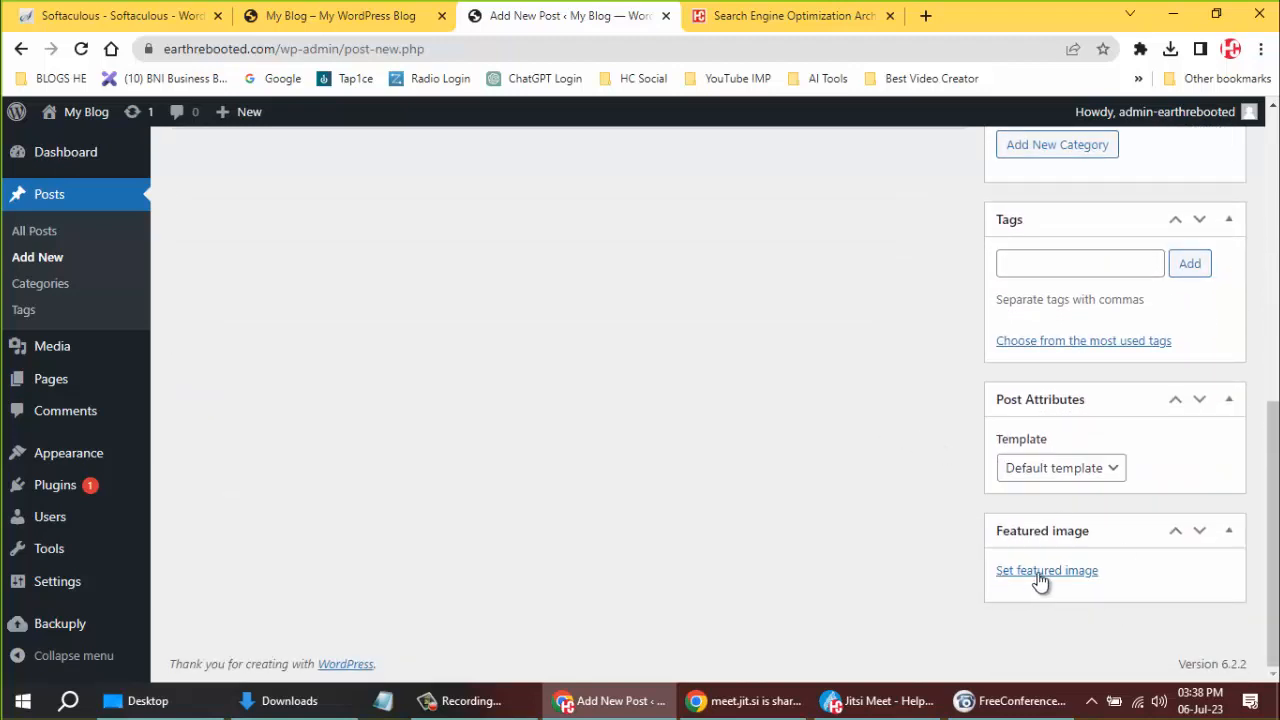
# - Compare the Helpopedia Search Engine Optimization archive with the new post editor, ending on the SEO archive
pyautogui.click(797, 16)
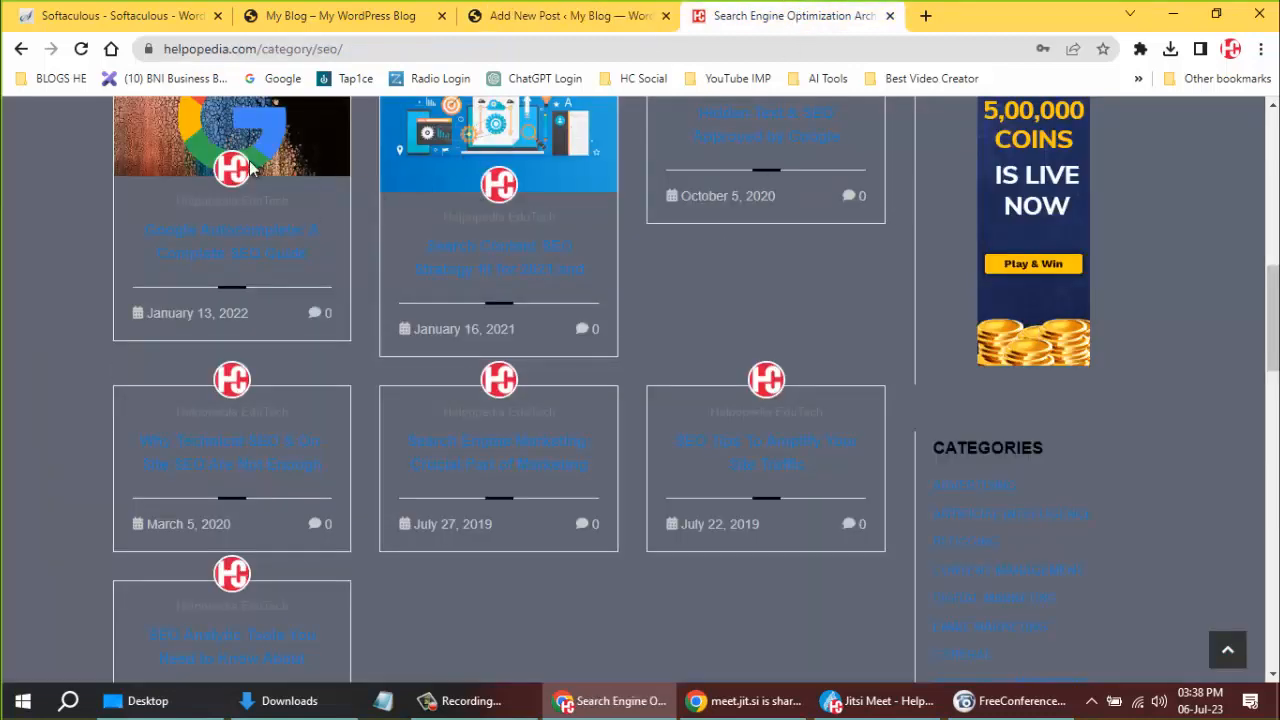
pyautogui.scroll(2, 527, 149)
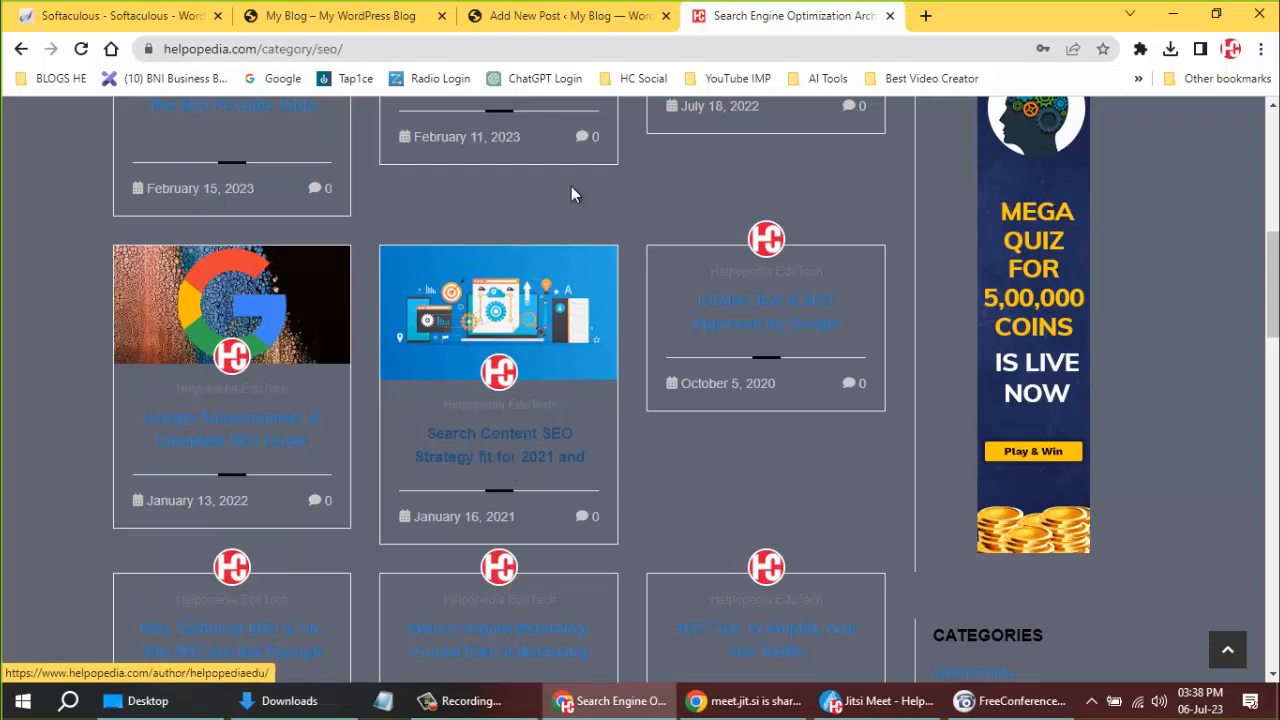
pyautogui.click(550, 16)
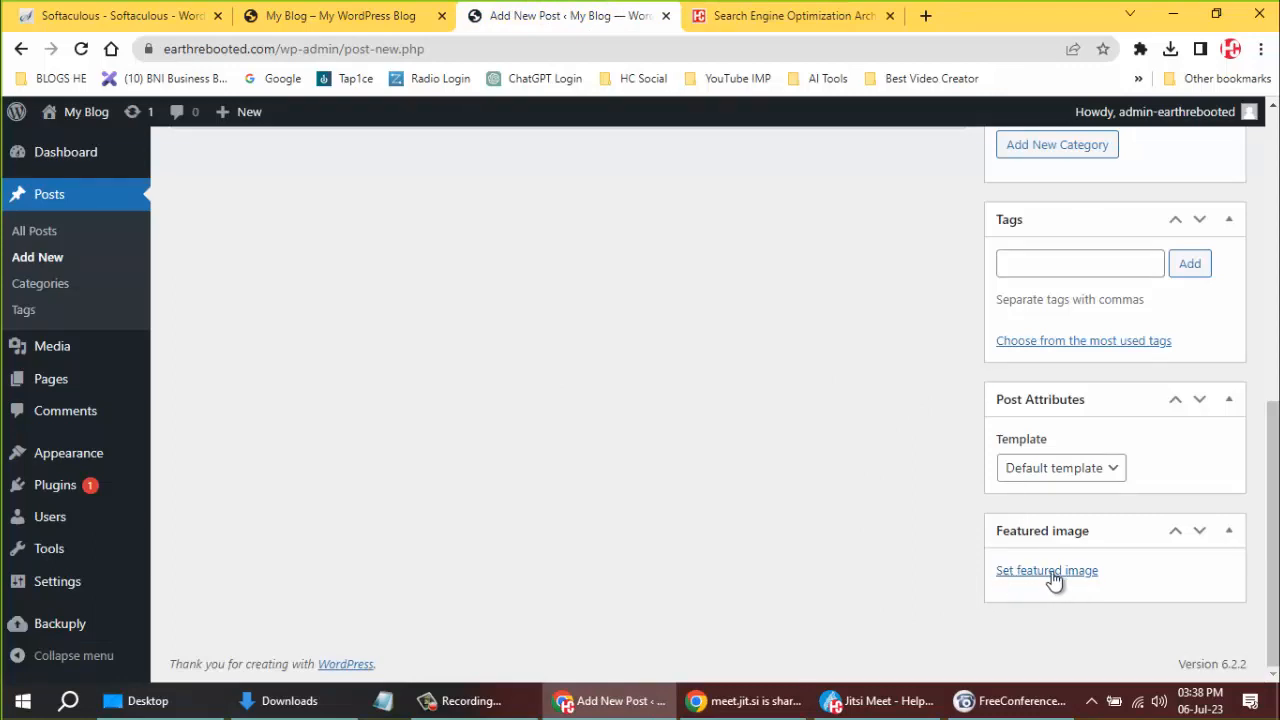
pyautogui.click(803, 15)
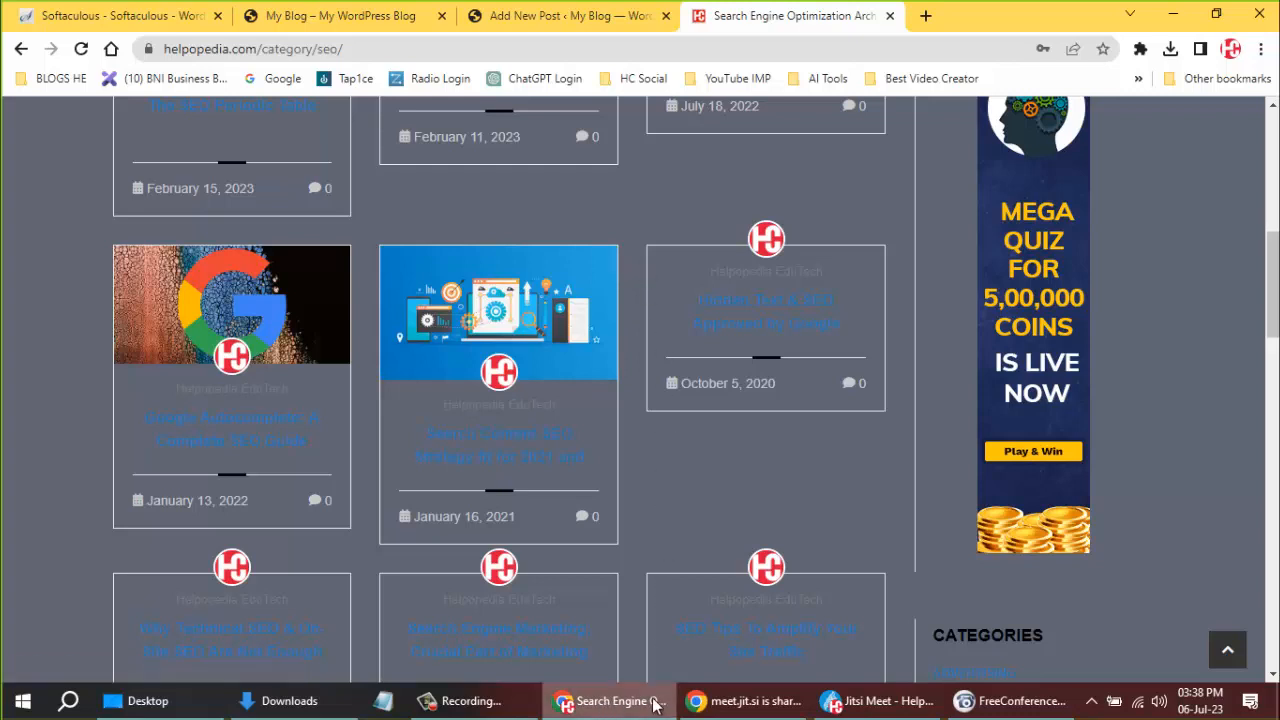
# - Restart Jitsi Meet screen sharing with the Entire Screen, then minimize the call and hide the sharing bar
pyautogui.click(883, 705)
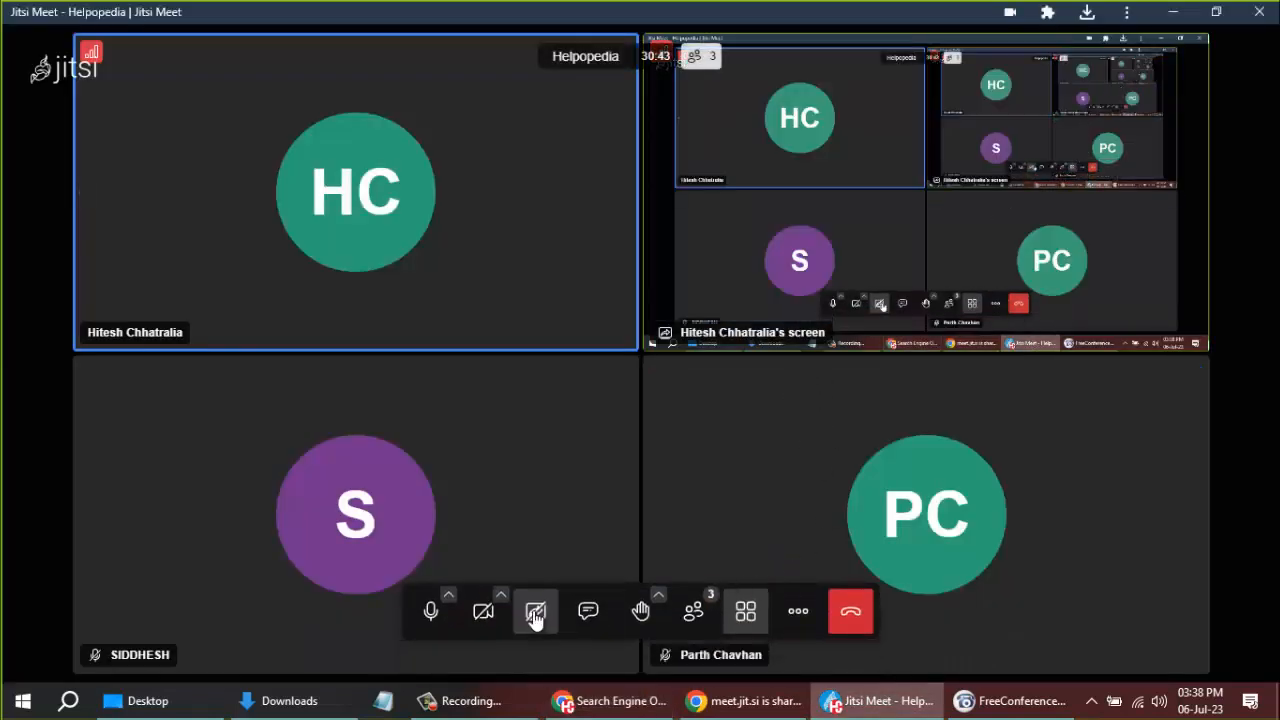
pyautogui.click(536, 611)
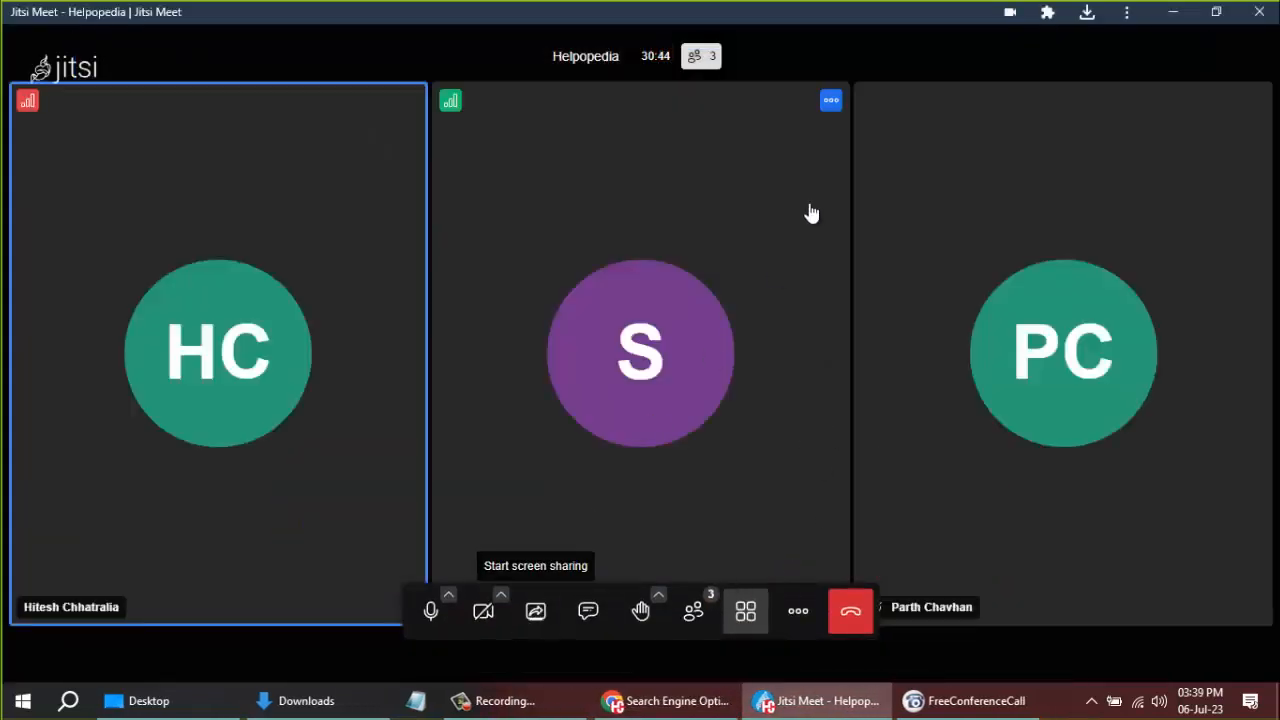
pyautogui.click(536, 609)
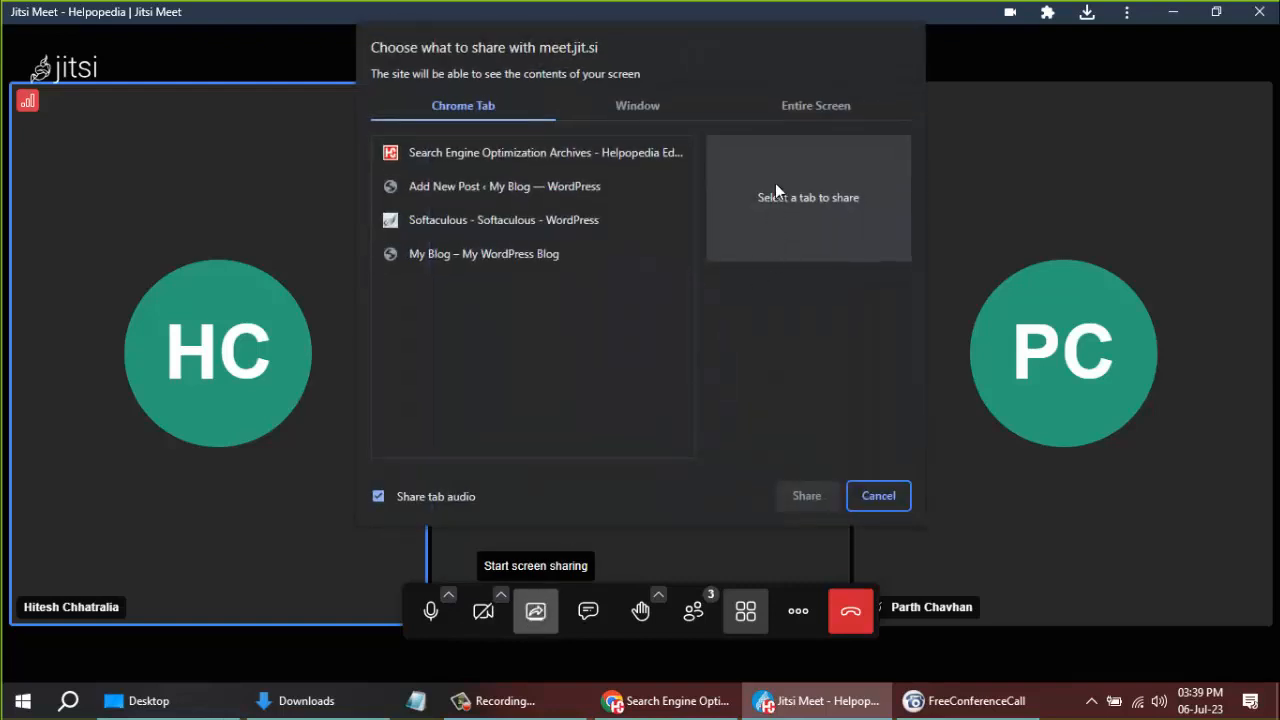
pyautogui.click(826, 103)
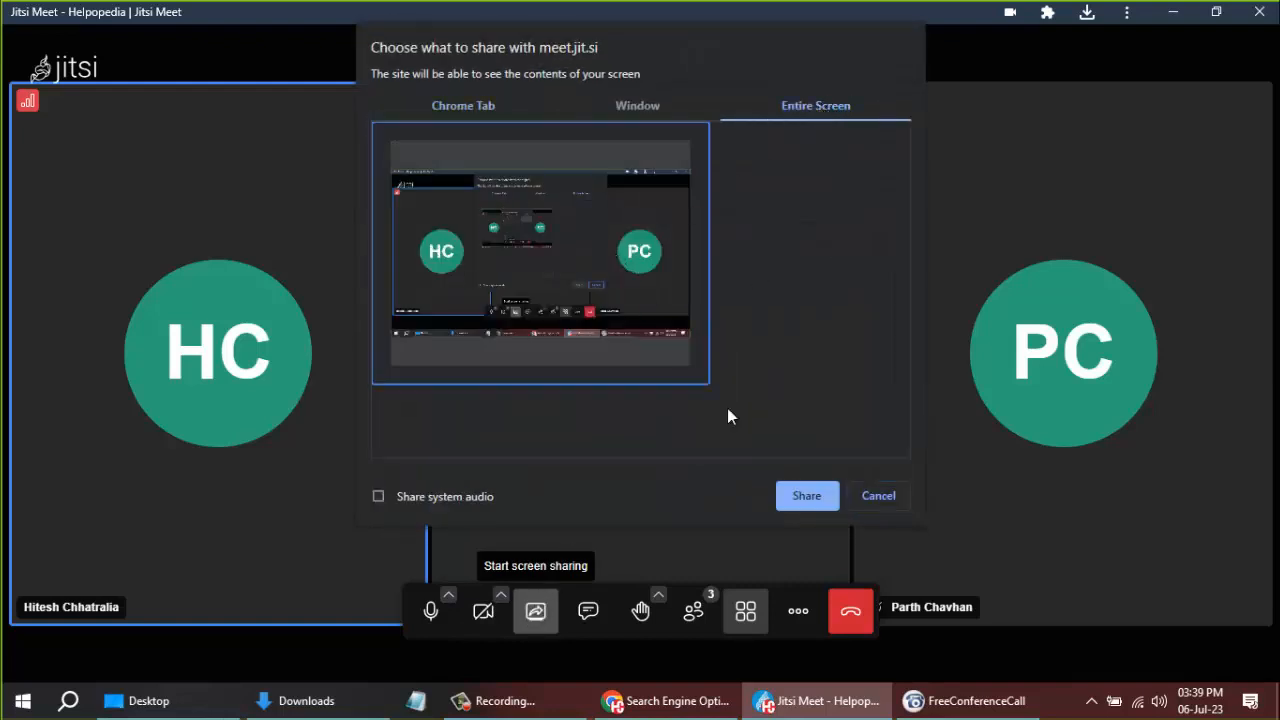
pyautogui.click(808, 504)
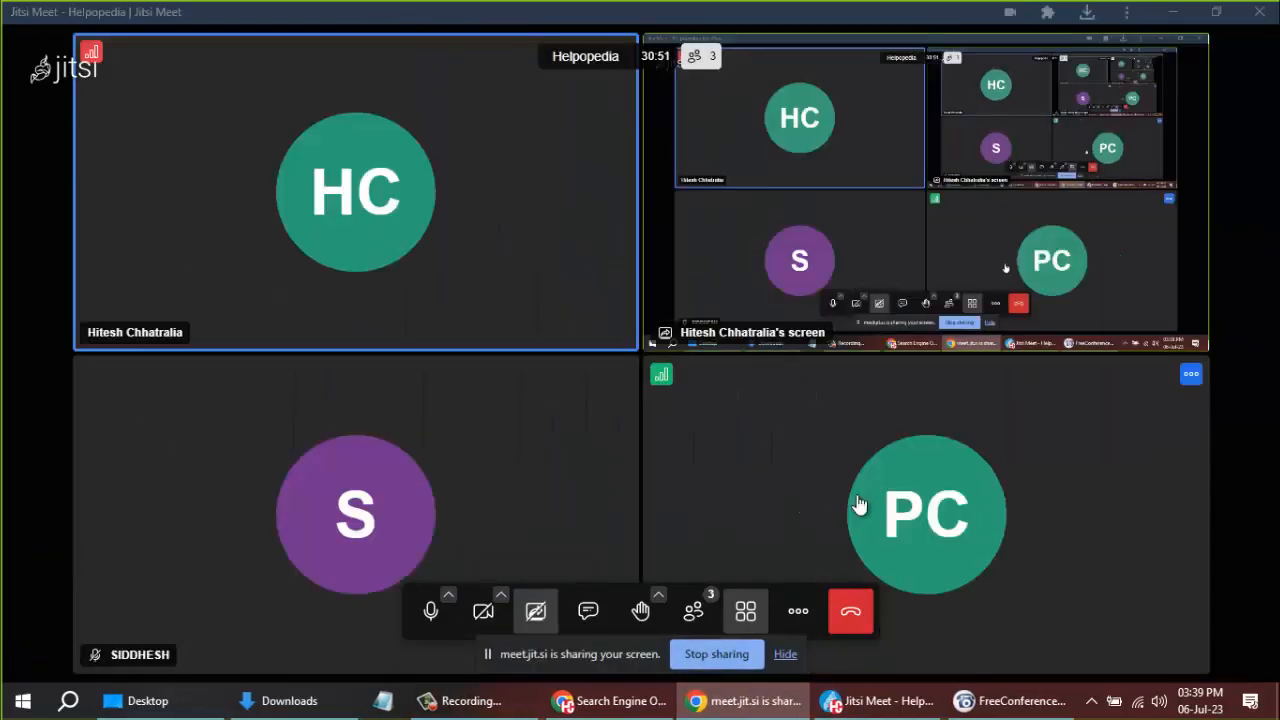
pyautogui.click(1174, 12)
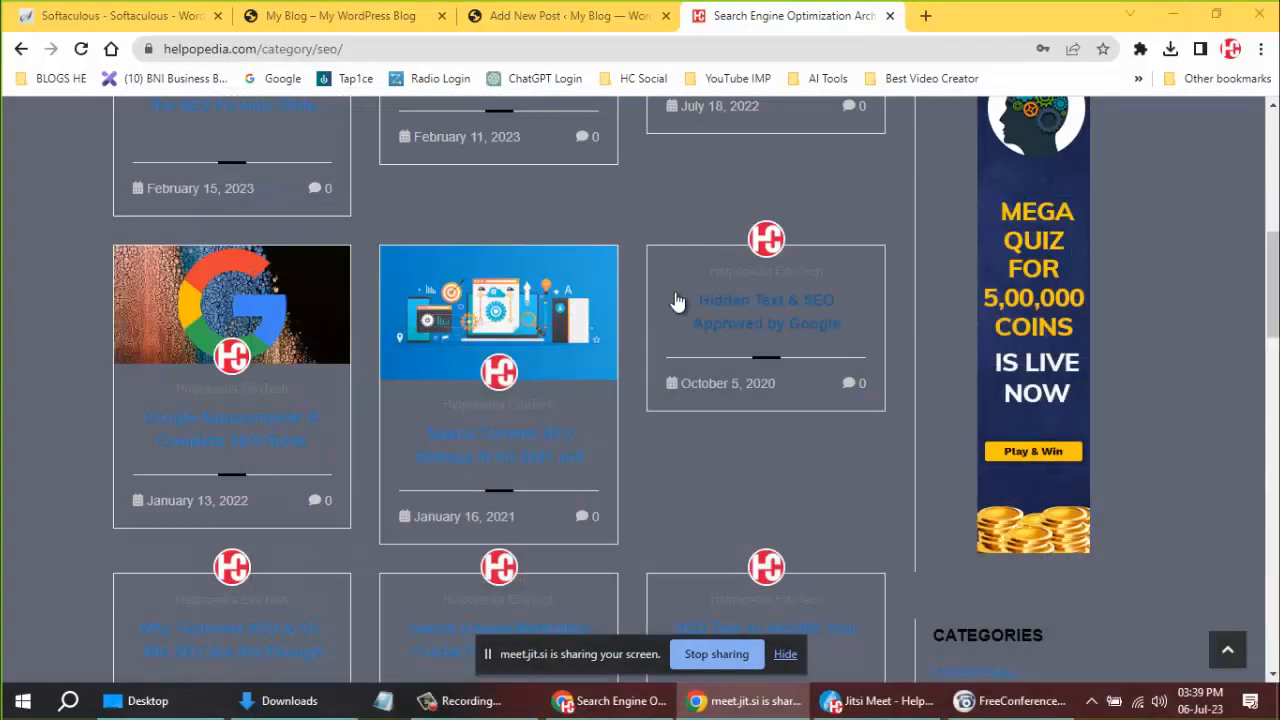
pyautogui.click(786, 656)
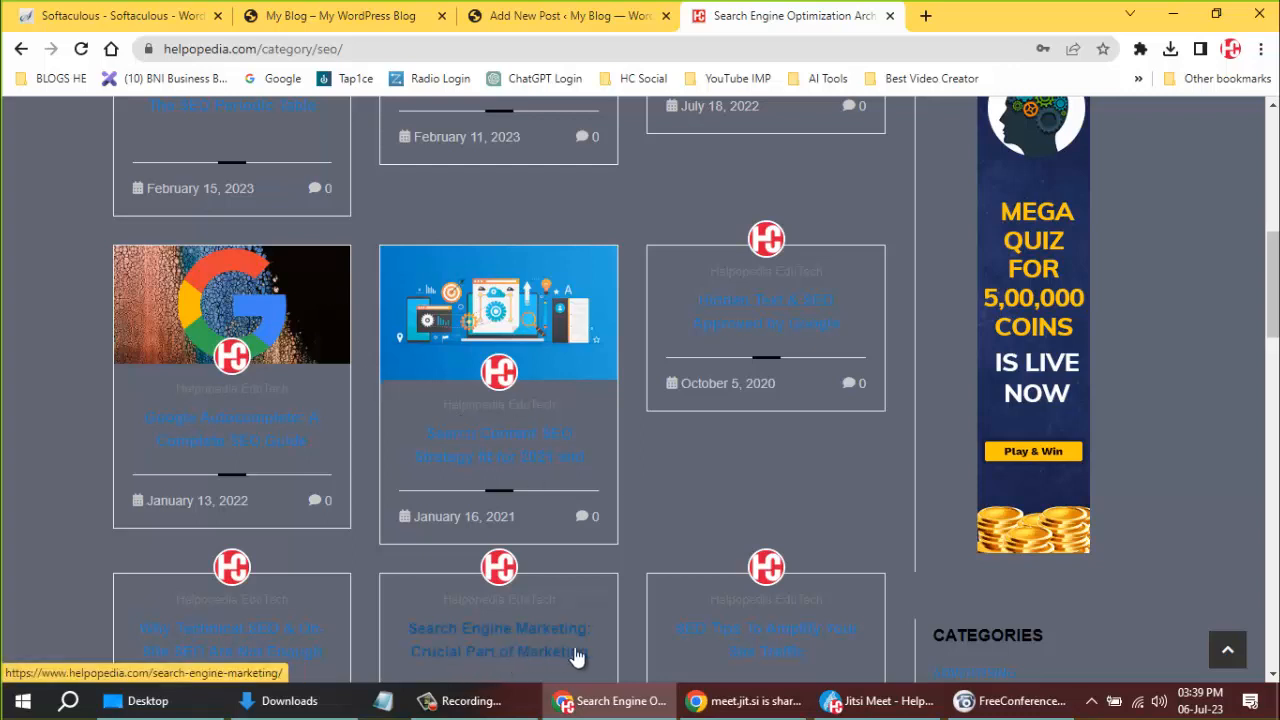
# - Browse further down the Helpopedia SEO archive, then bring the Jitsi Meet call forward
pyautogui.scroll(-1, 638, 543)
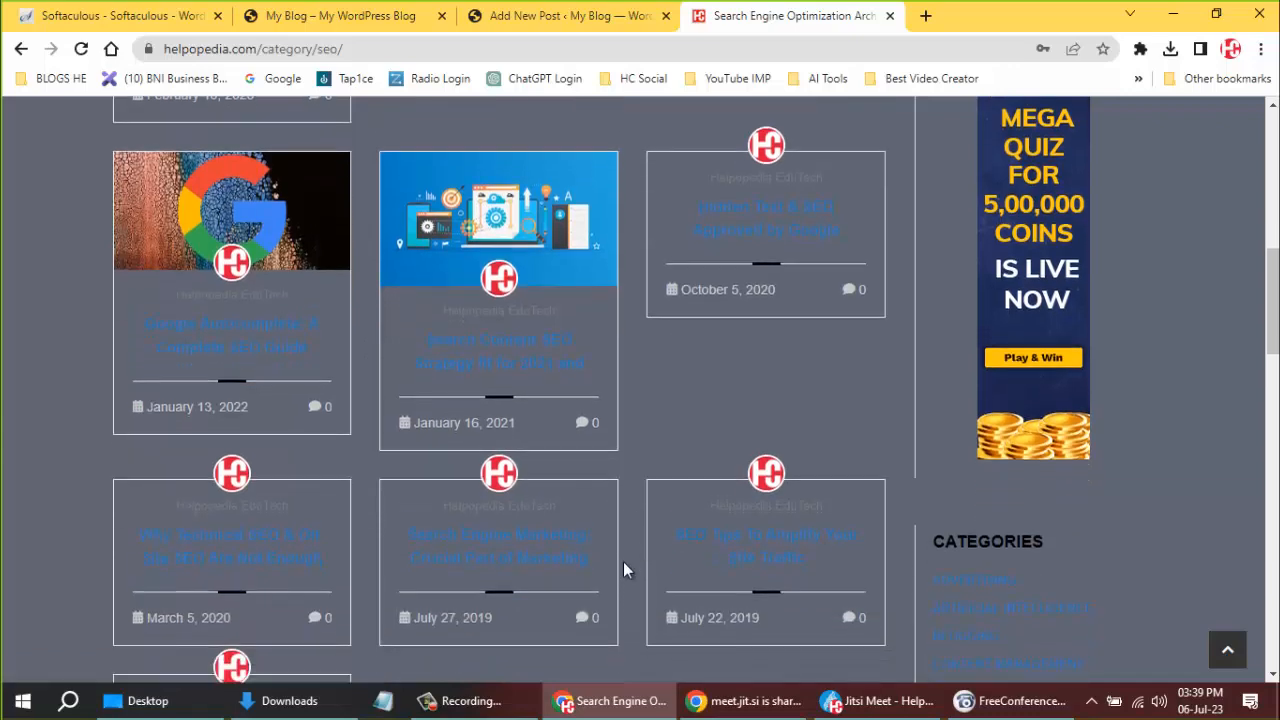
pyautogui.click(875, 701)
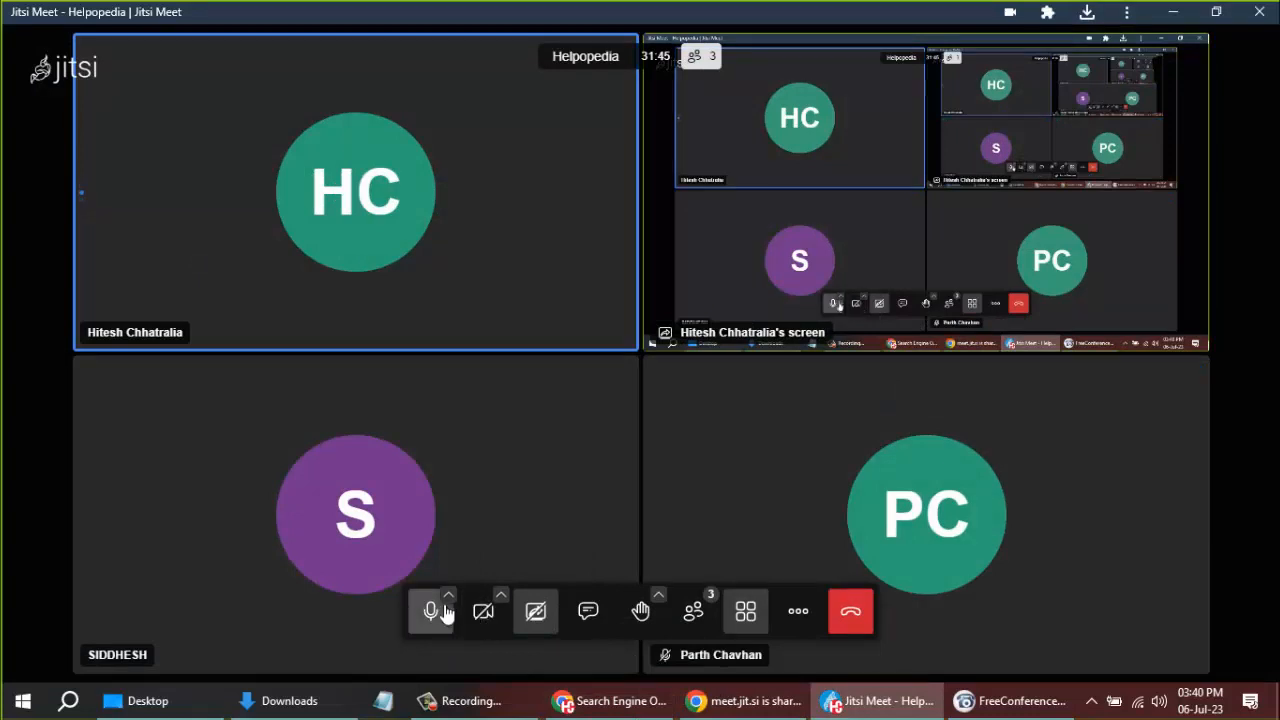
# - Lower Jitsi's performance setting two stops below Highest quality, then return to the Chrome browser
pyautogui.click(800, 611)
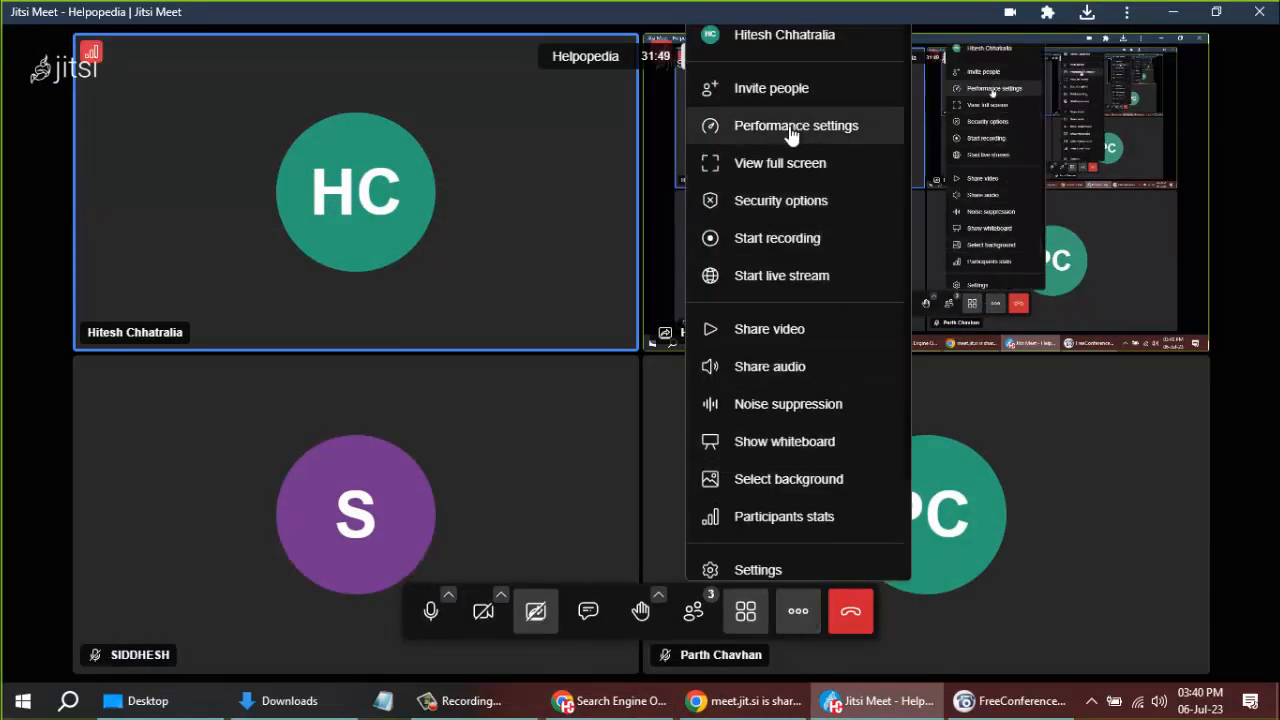
pyautogui.click(830, 128)
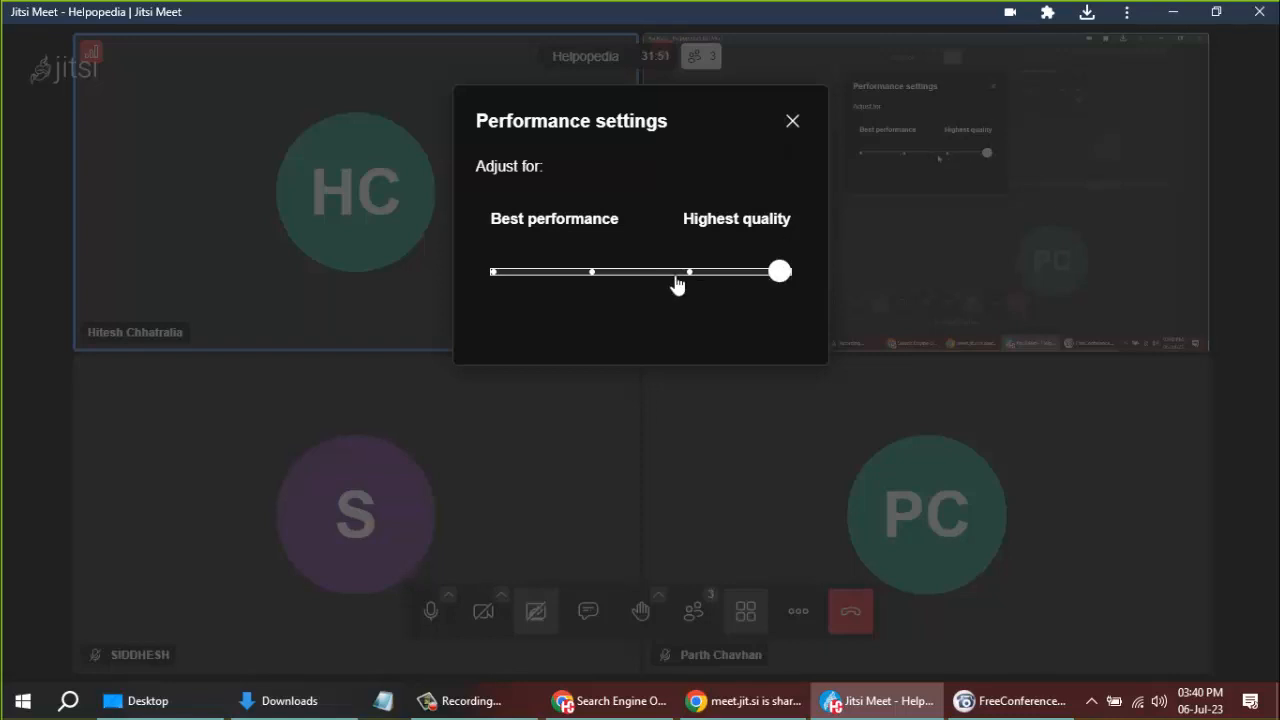
pyautogui.click(690, 276)
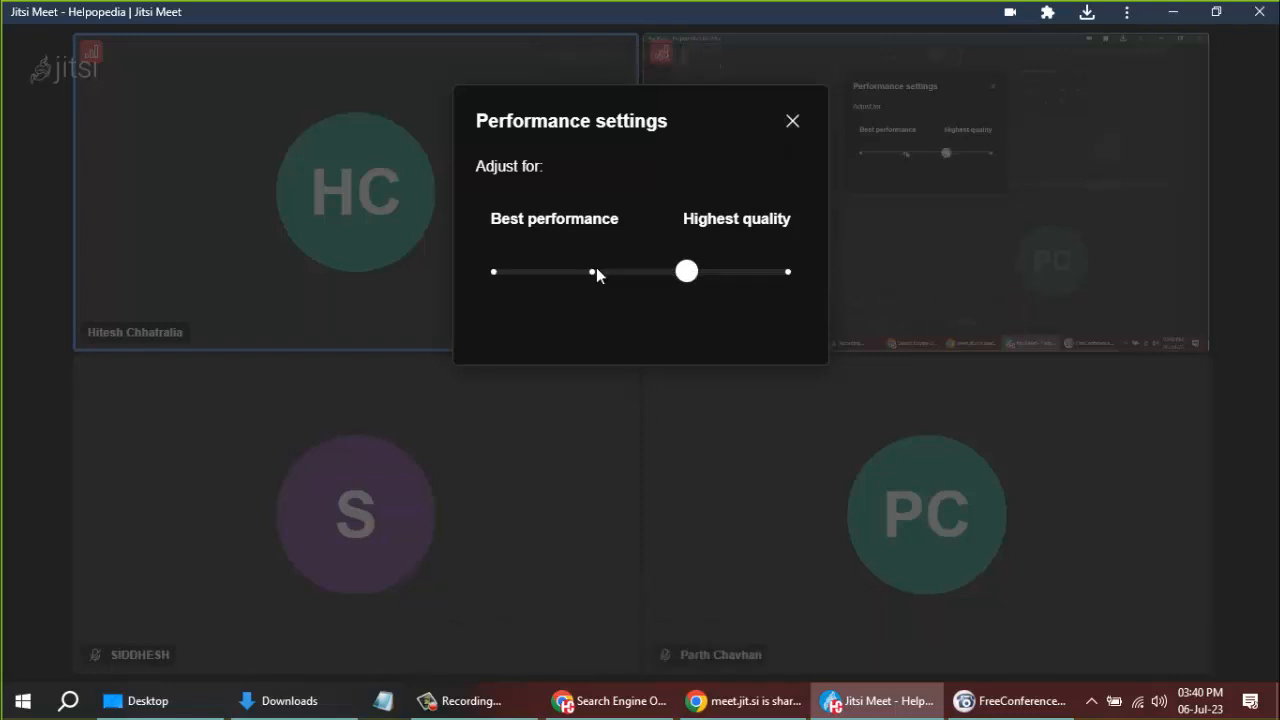
pyautogui.click(593, 272)
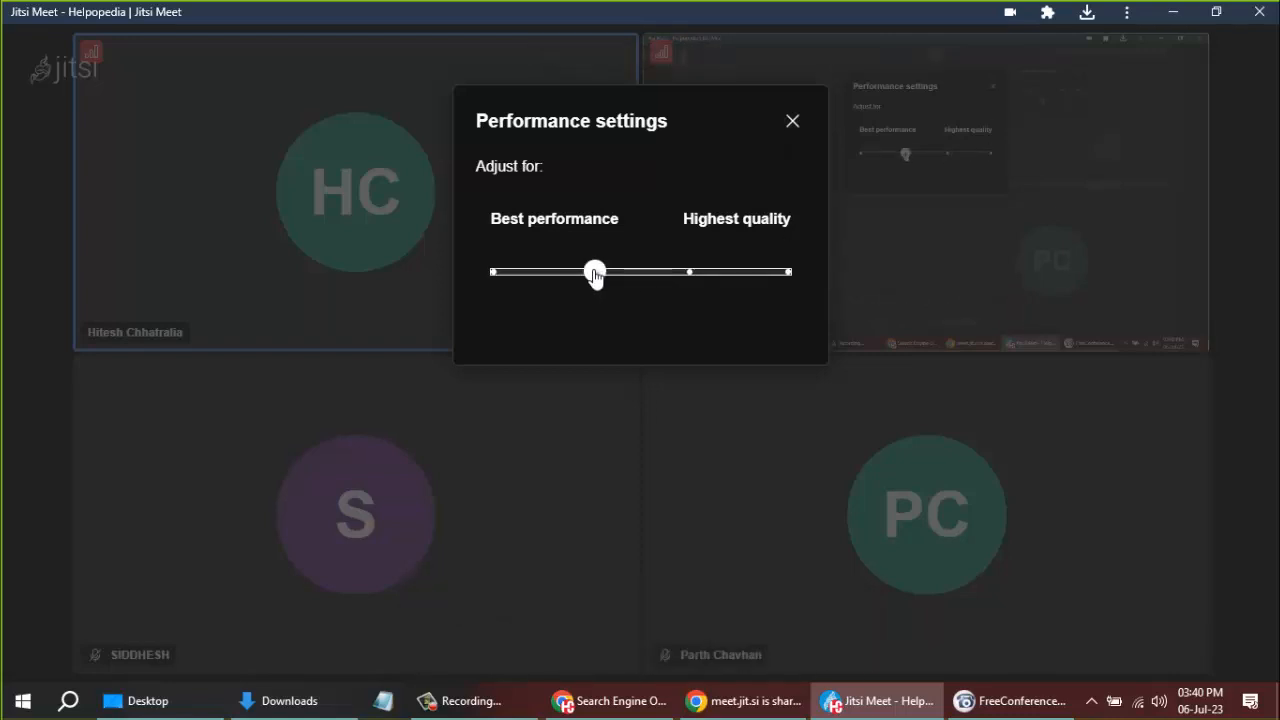
pyautogui.click(792, 121)
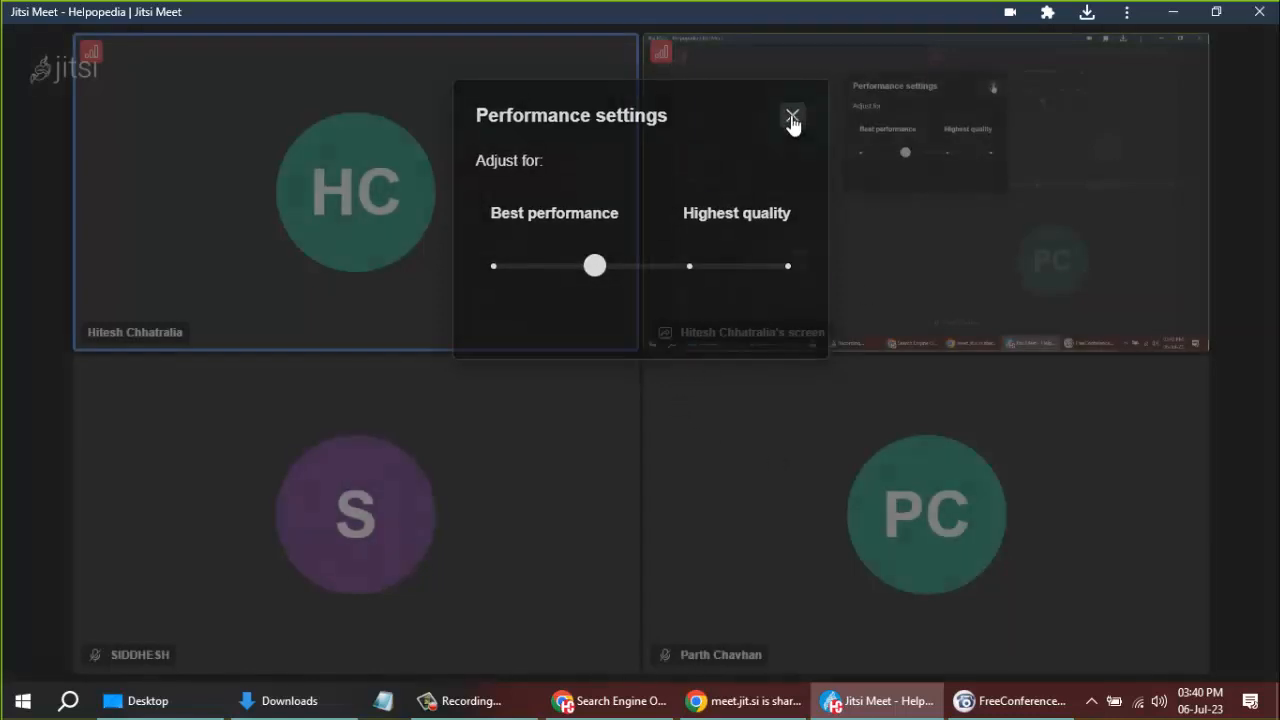
pyautogui.click(608, 700)
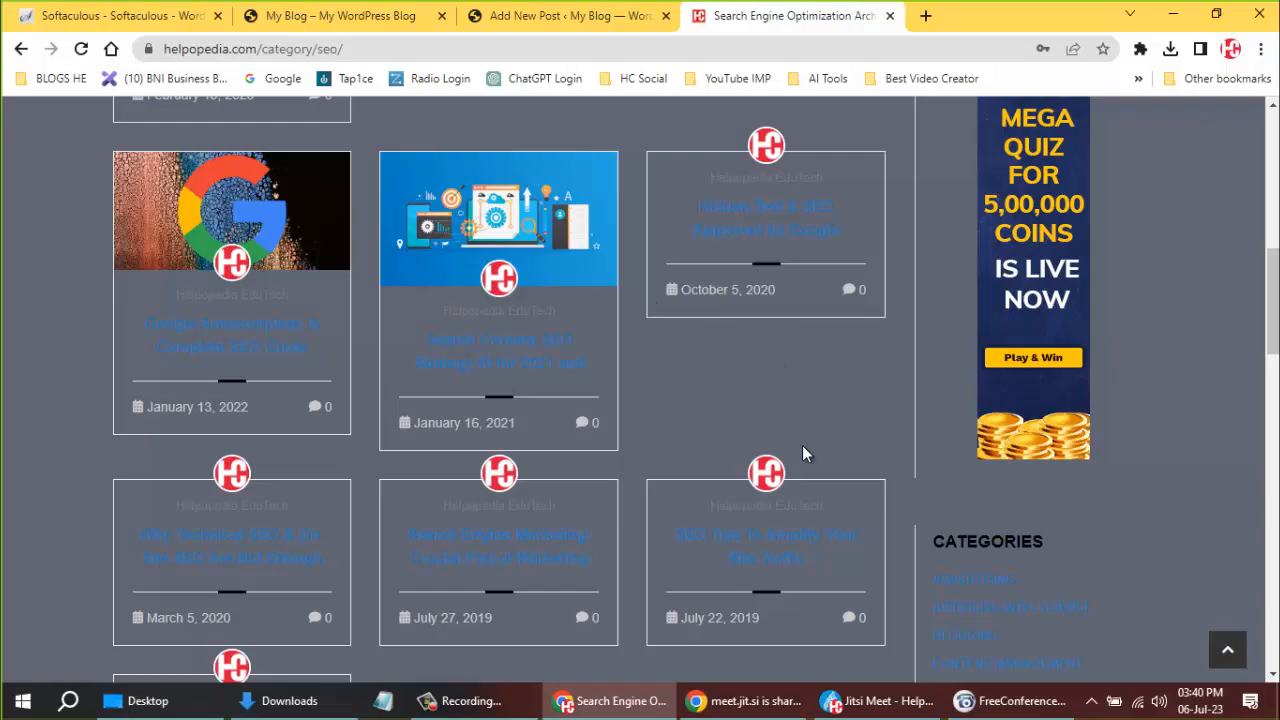
# - Switch between the Jitsi call, the Helpopedia SEO page and the WordPress new post editor
pyautogui.click(876, 700)
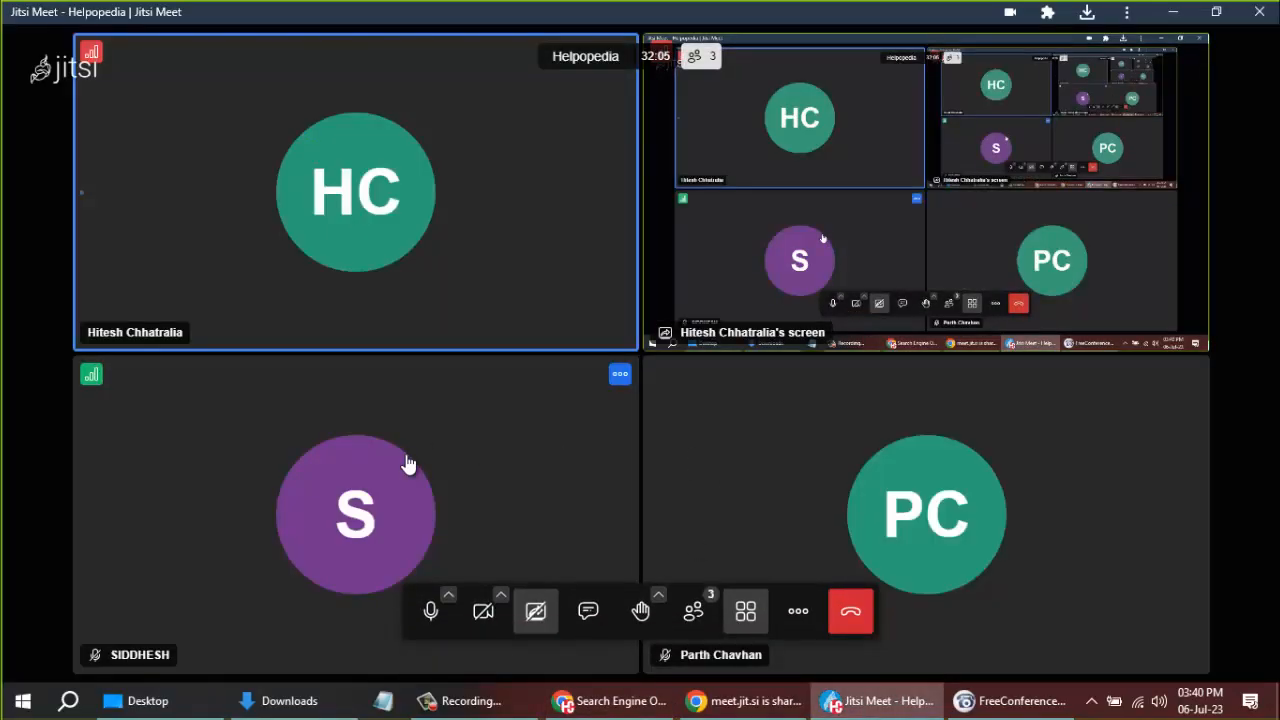
pyautogui.click(624, 705)
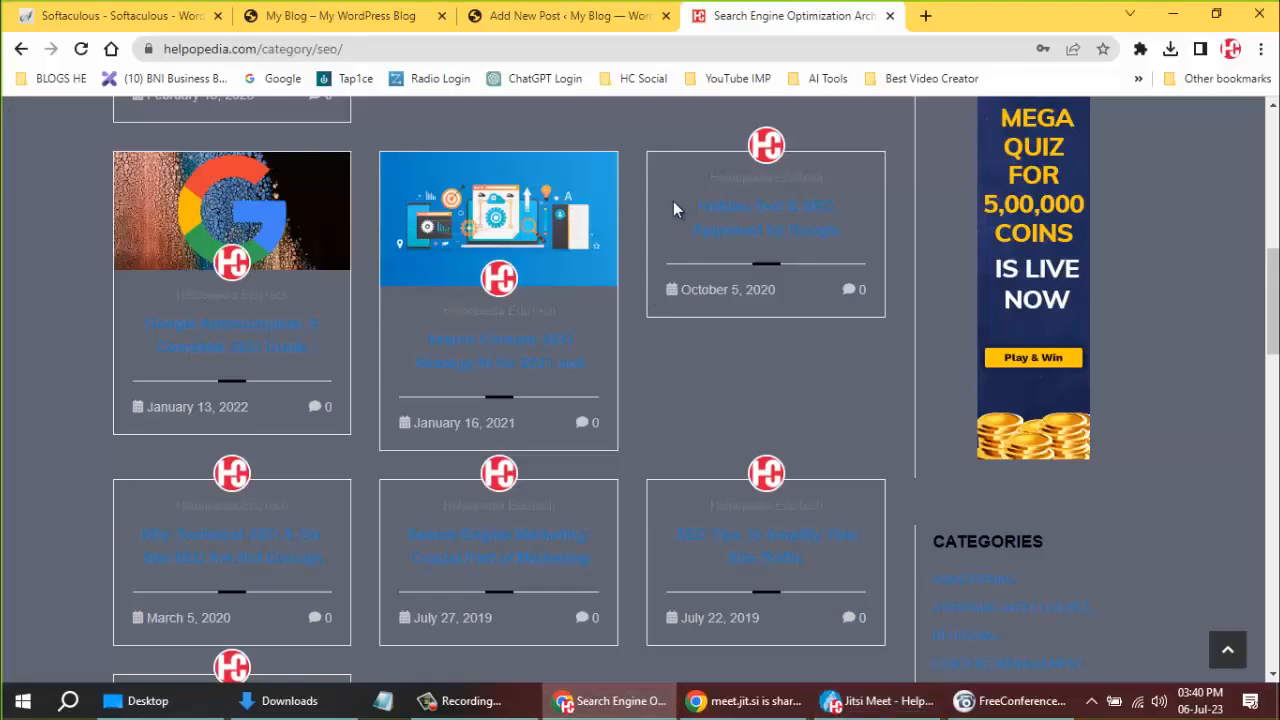
pyautogui.click(585, 16)
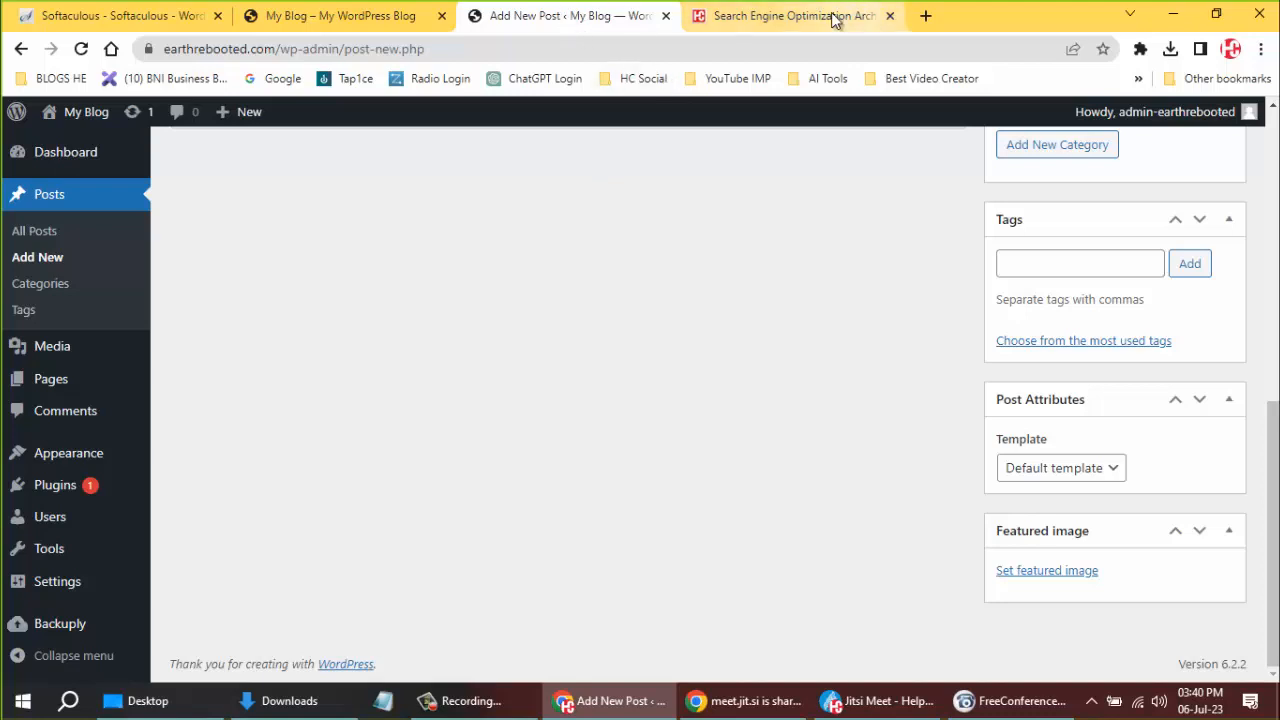
pyautogui.click(770, 15)
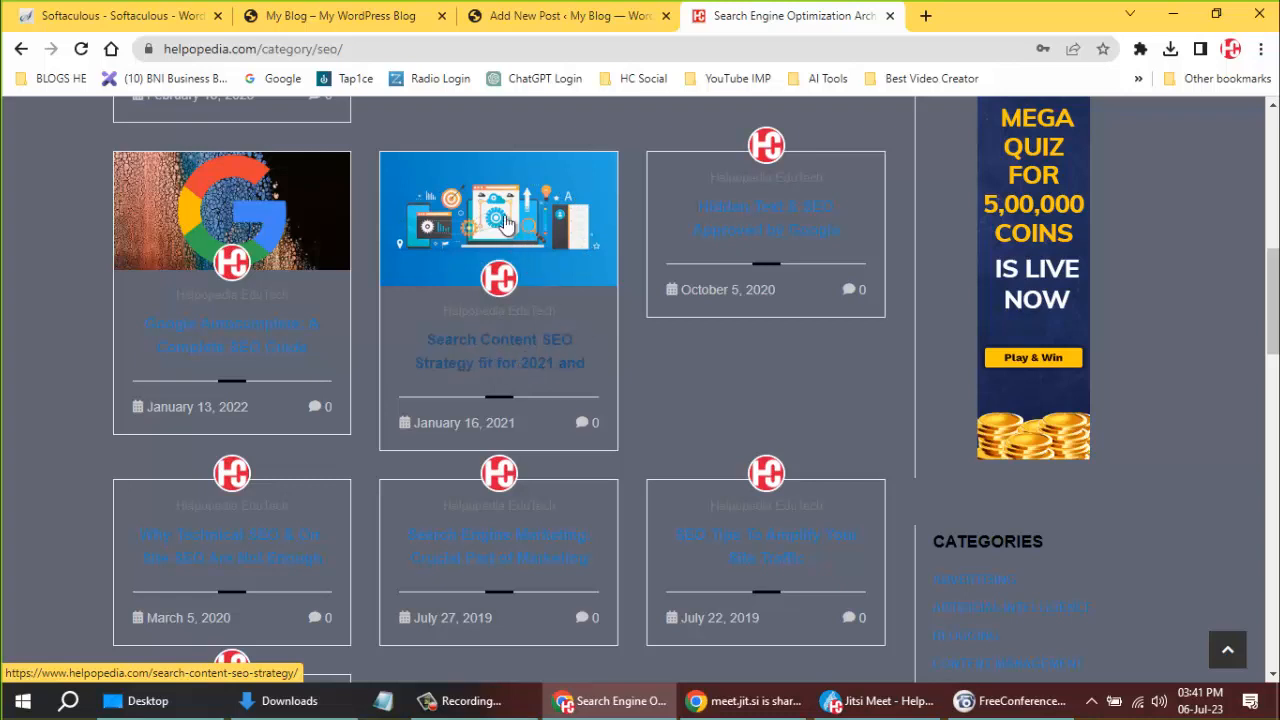
pyautogui.click(545, 25)
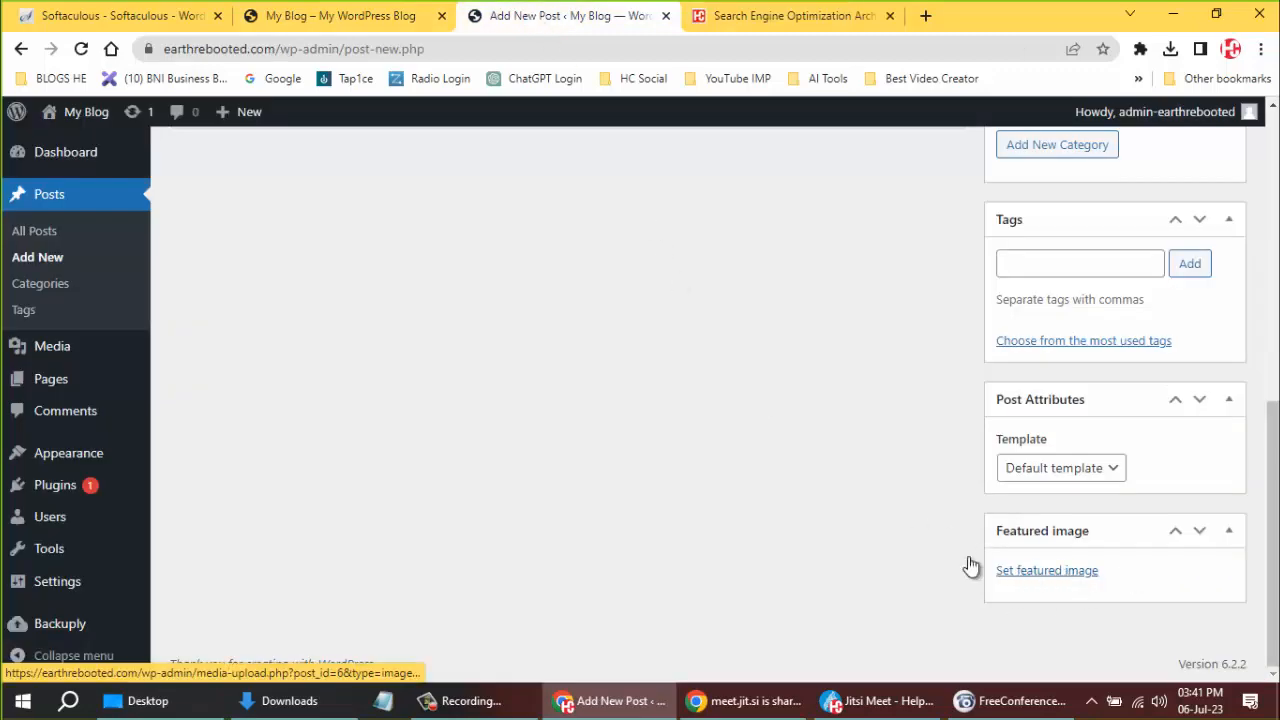
pyautogui.scroll(5, 662, 479)
pyautogui.scroll(2, 662, 479)
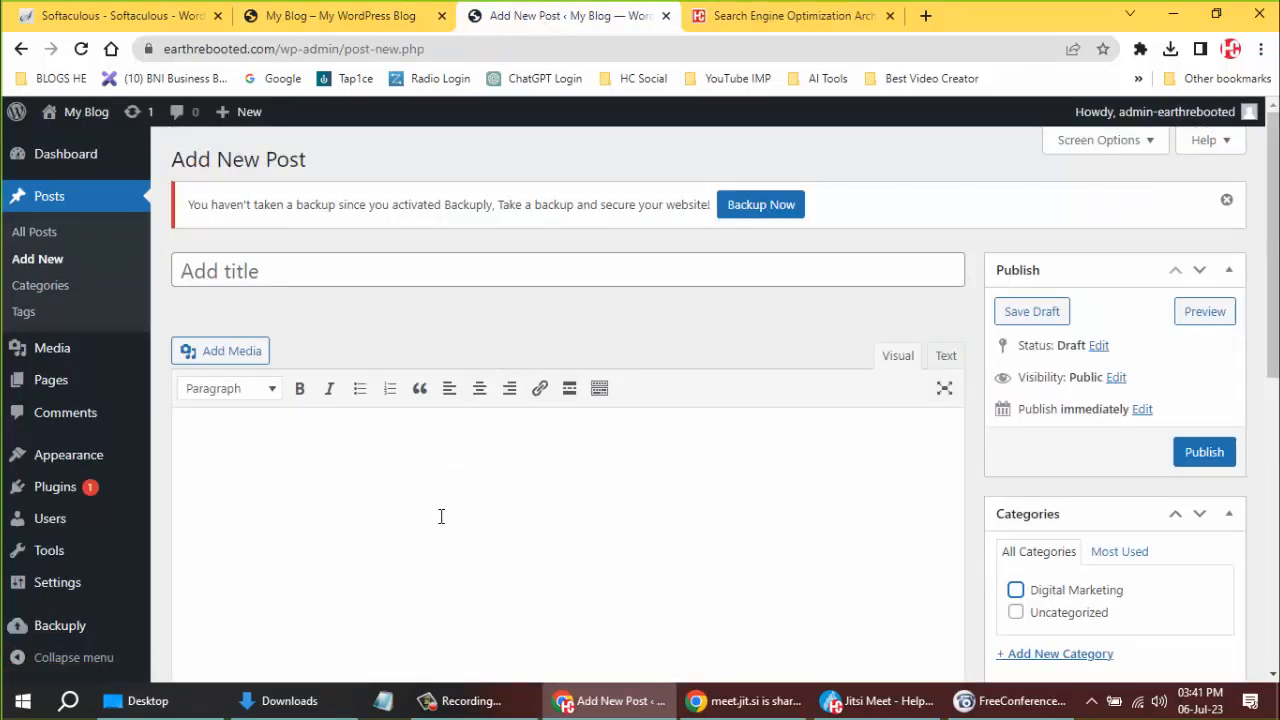
pyautogui.scroll(-4, 574, 509)
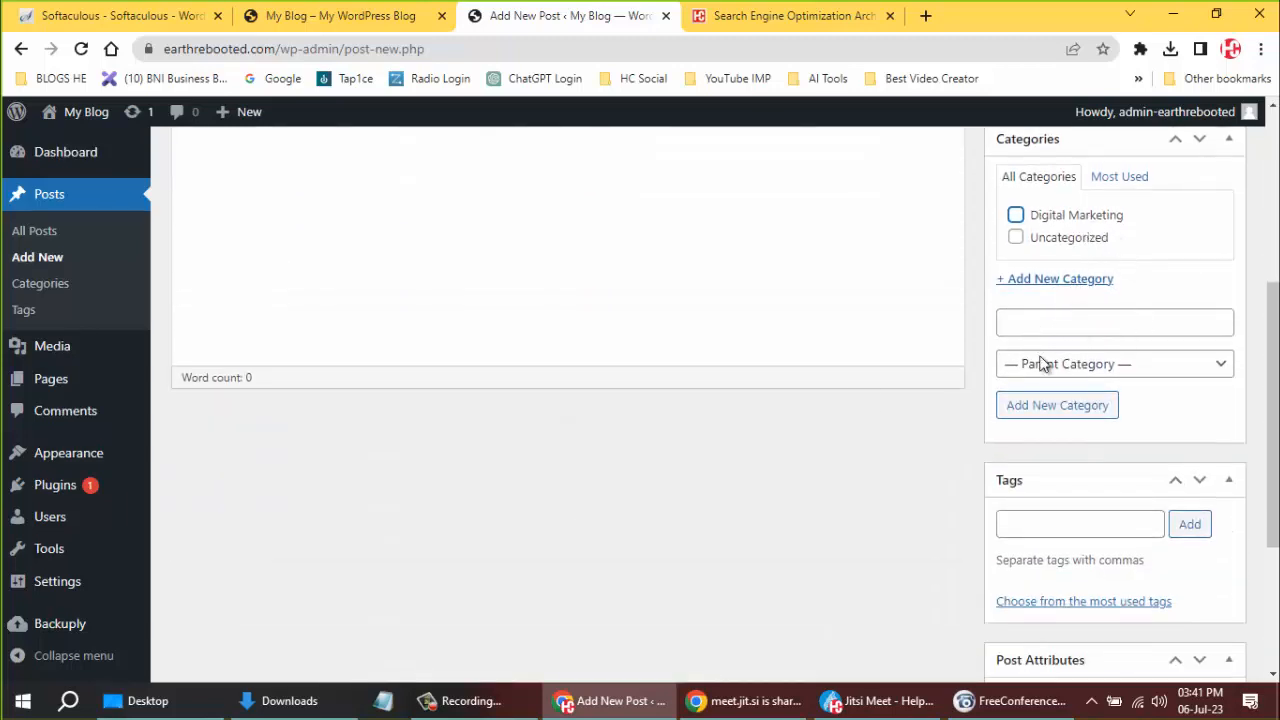
# - Try the post's Tags field, then reopen a fresh Add New Post editor from All Posts
pyautogui.click(1043, 521)
pyautogui.scroll(-3, 913, 478)
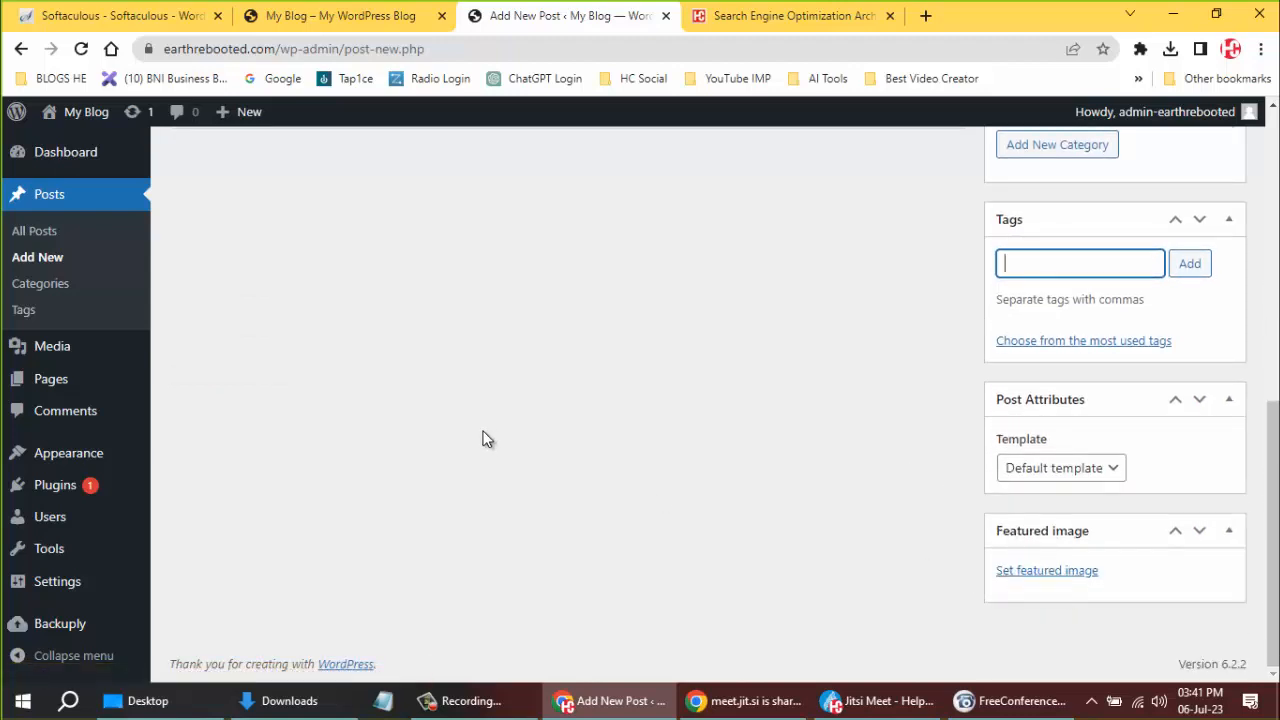
pyautogui.click(703, 14)
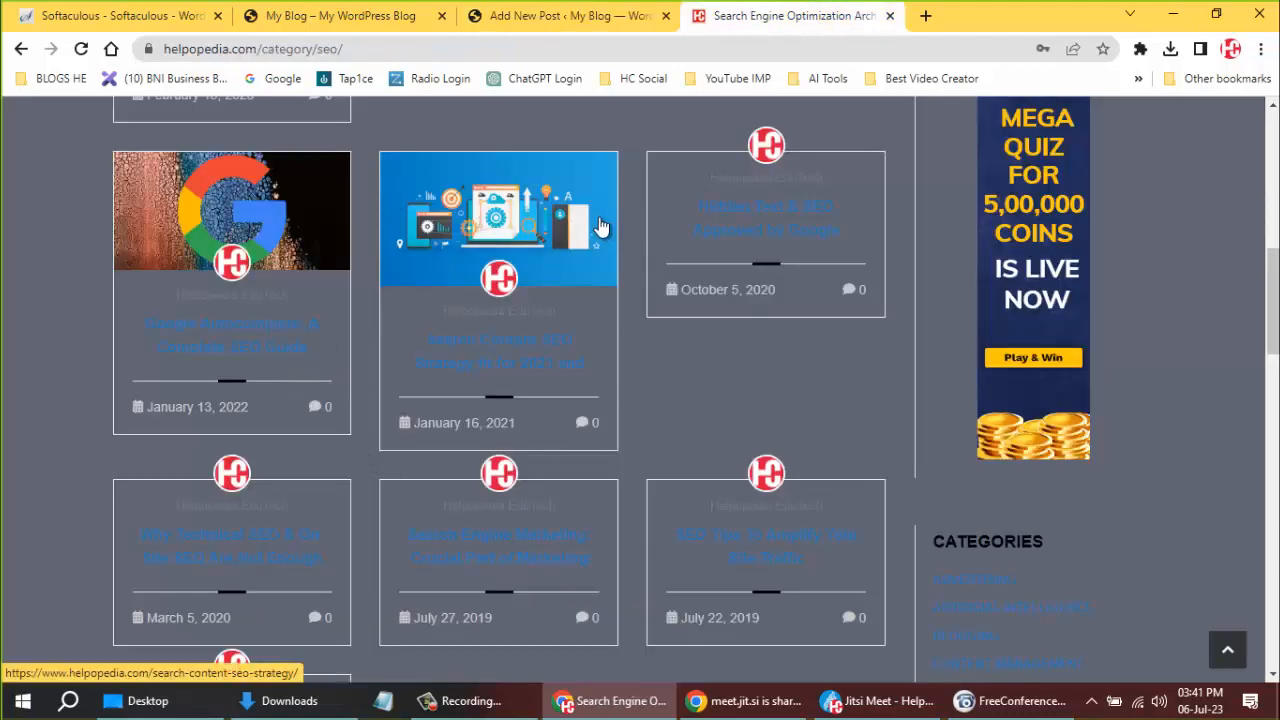
pyautogui.click(555, 18)
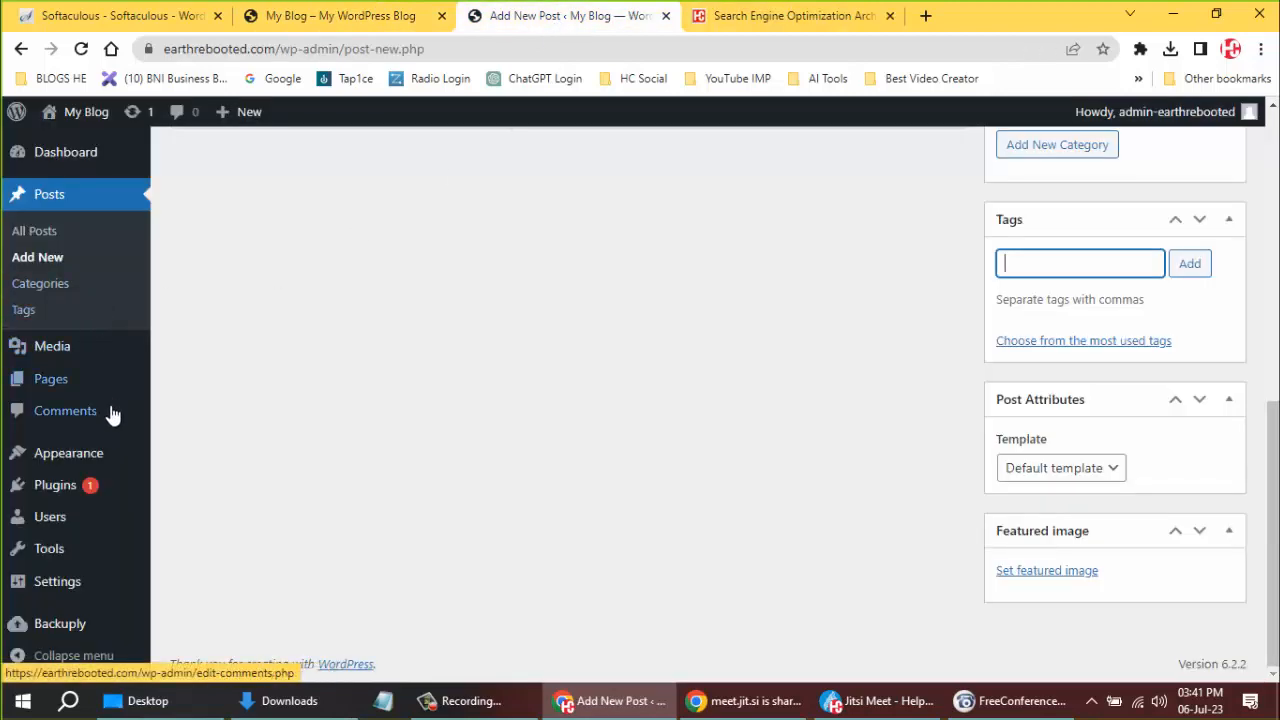
pyautogui.moveTo(130, 379)
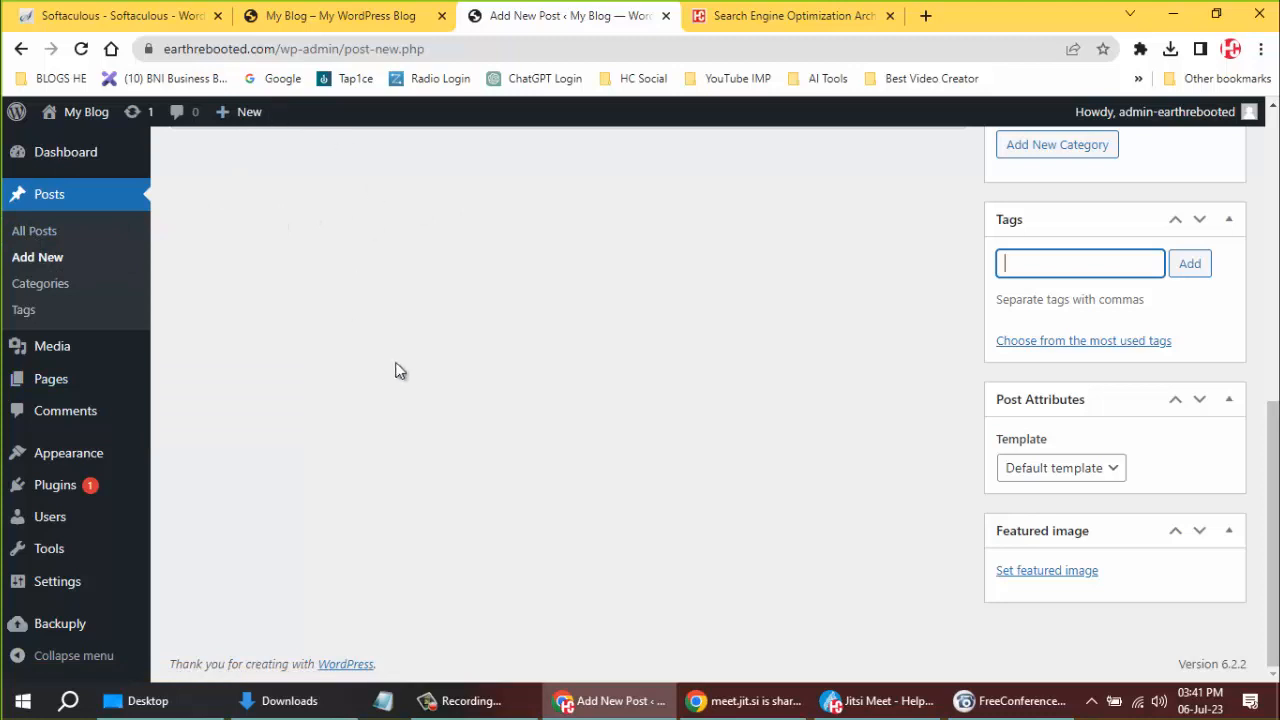
pyautogui.scroll(5, 395, 371)
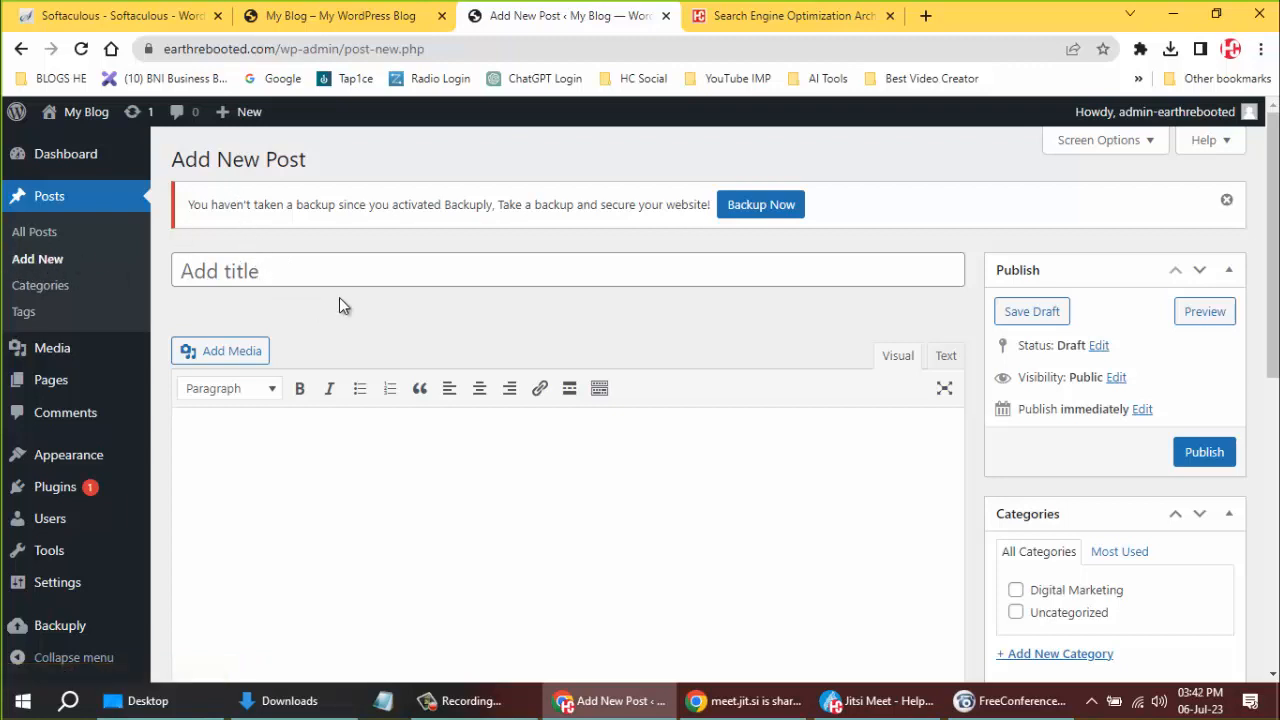
pyautogui.click(34, 232)
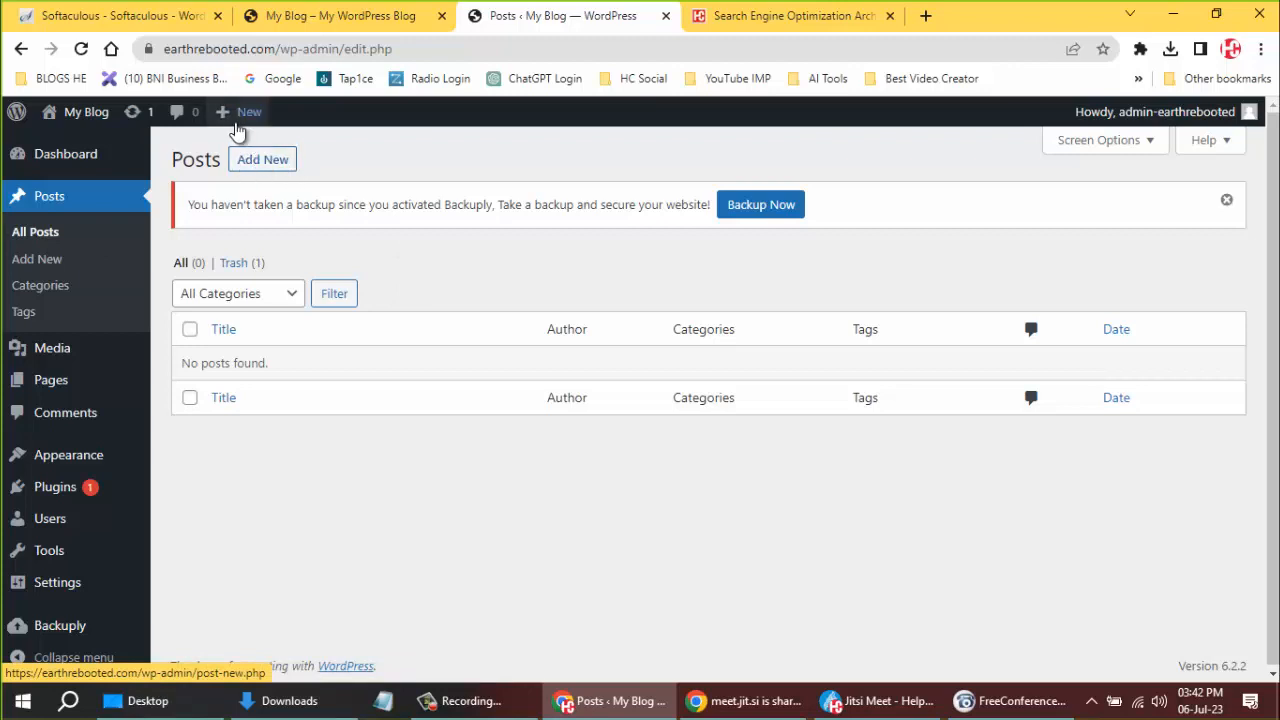
pyautogui.moveTo(238, 116)
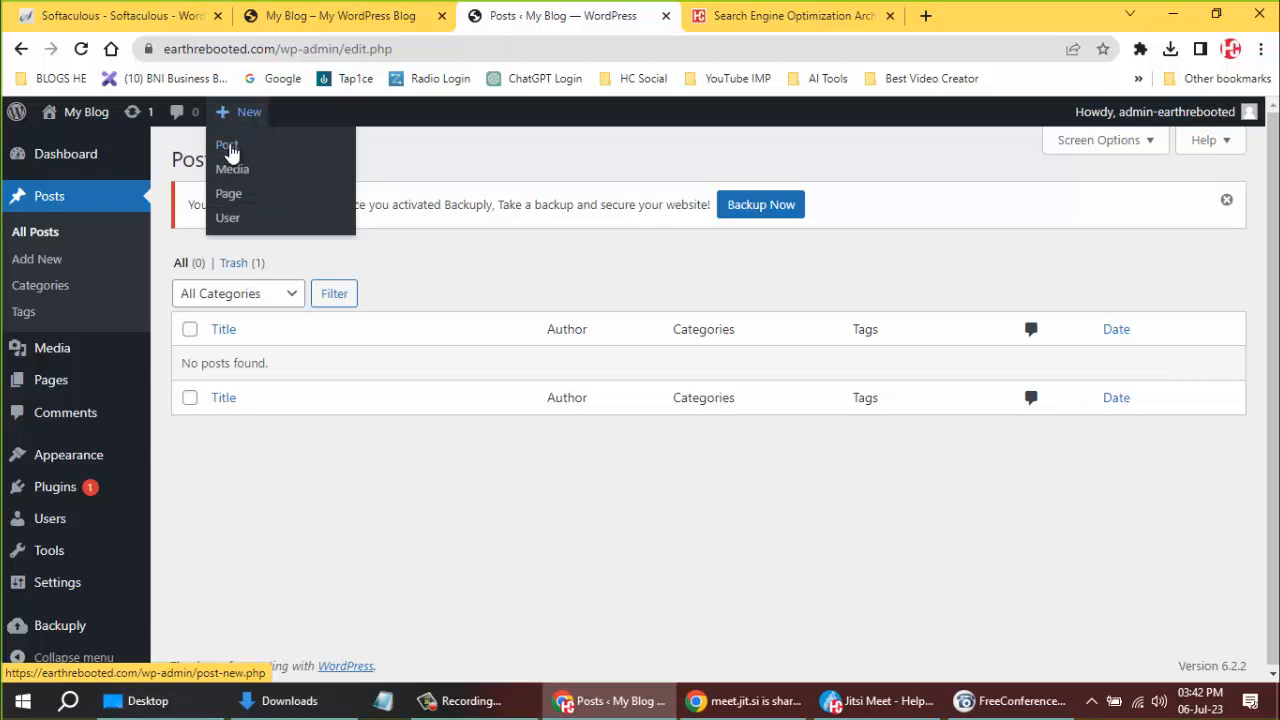
pyautogui.click(228, 148)
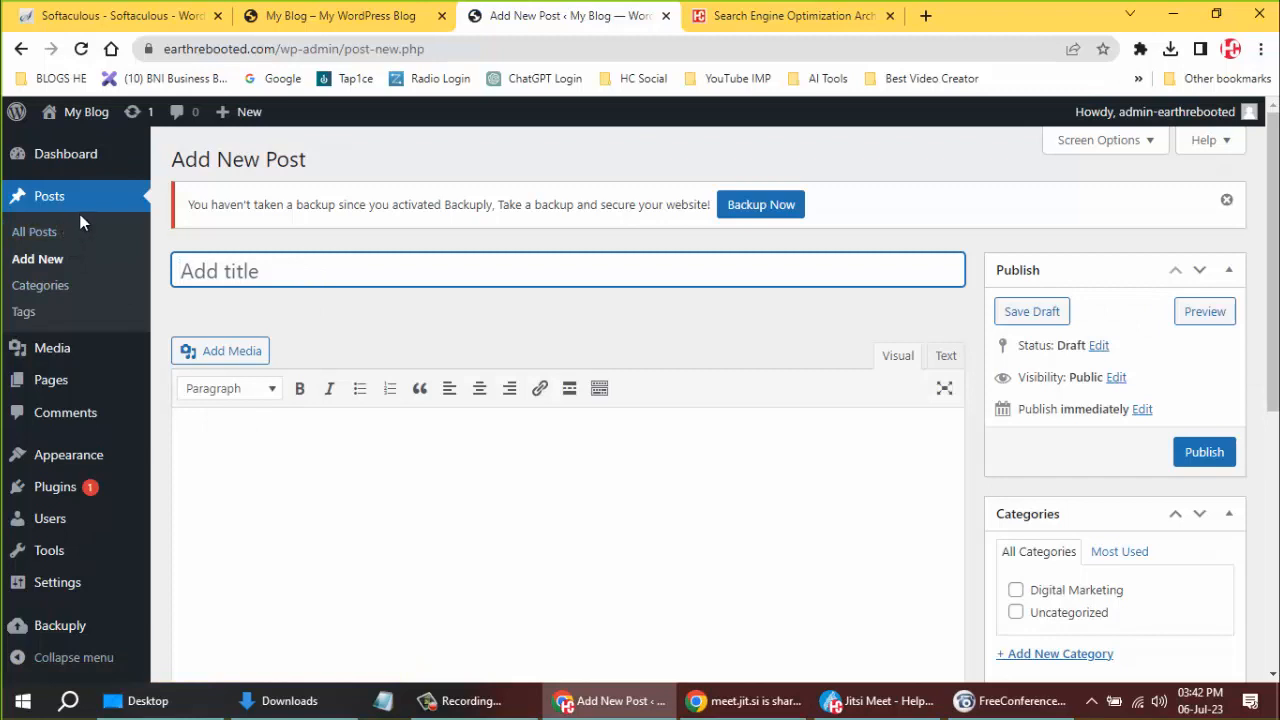
# - Quick-edit the Uncategorized category and rename it to Social Media
pyautogui.click(52, 286)
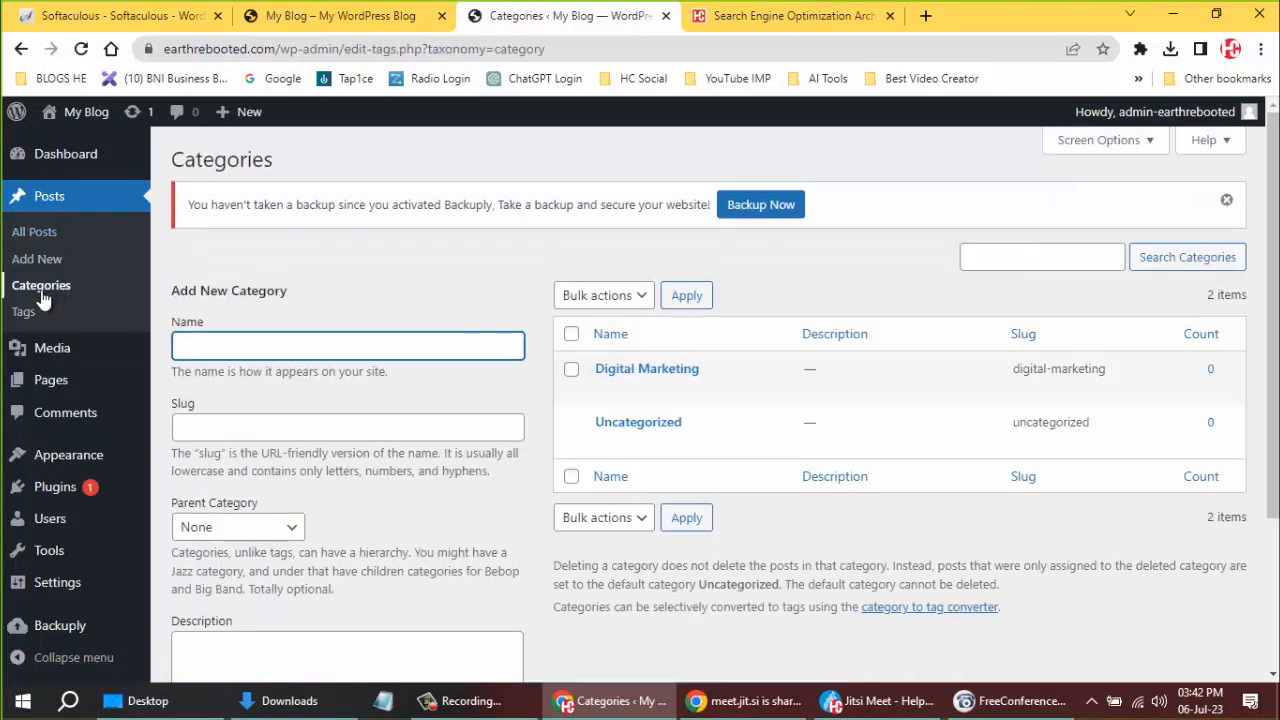
pyautogui.moveTo(700, 372)
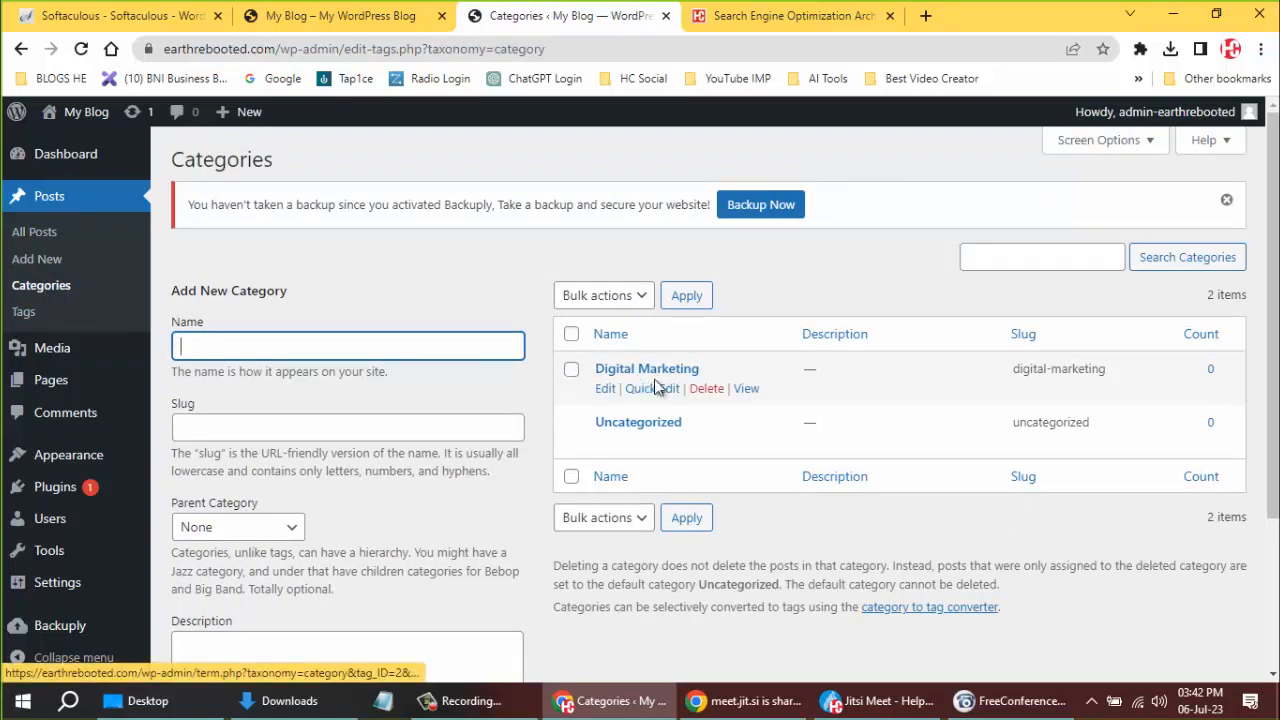
pyautogui.moveTo(582, 430)
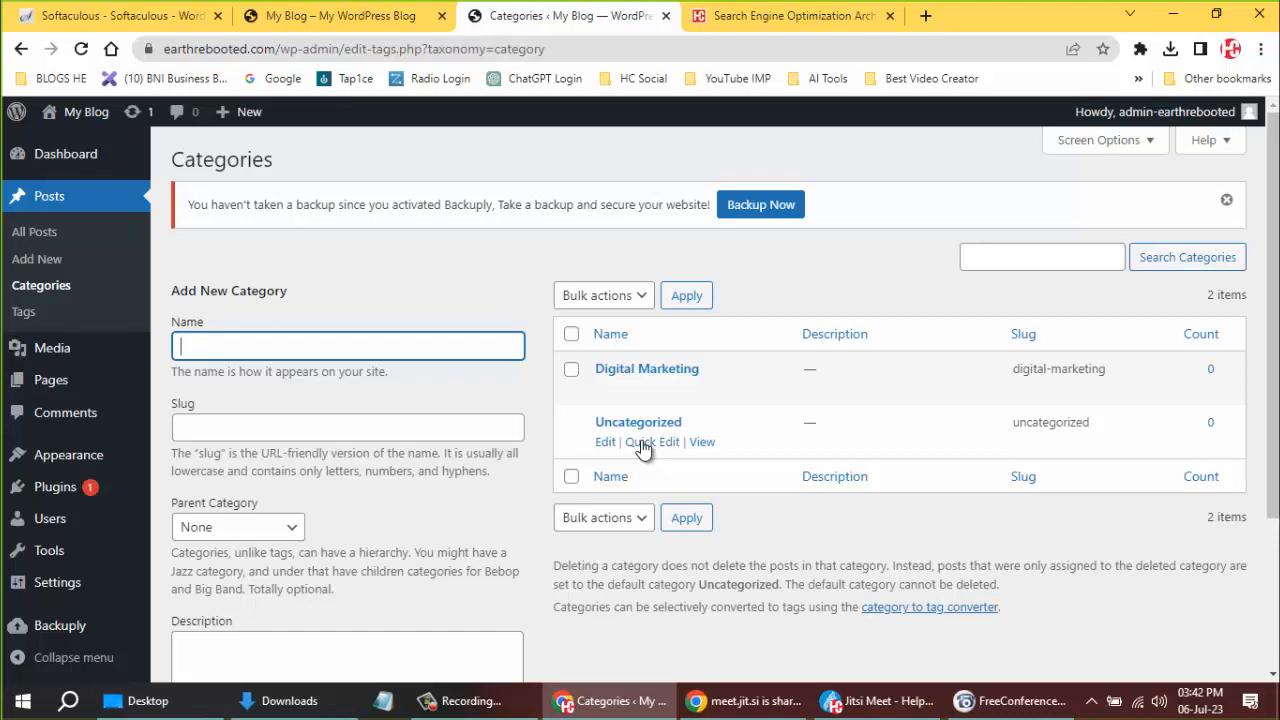
pyautogui.click(638, 443)
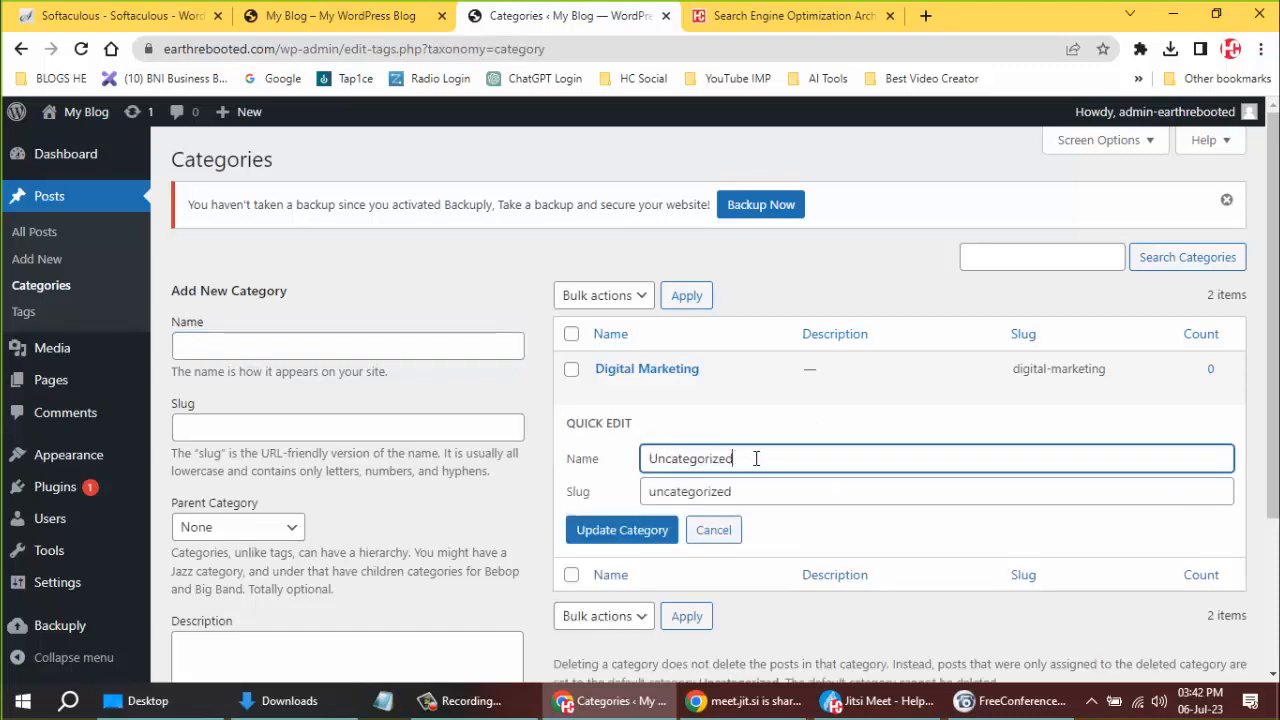
pyautogui.moveTo(746, 458); pyautogui.dragTo(552, 456)
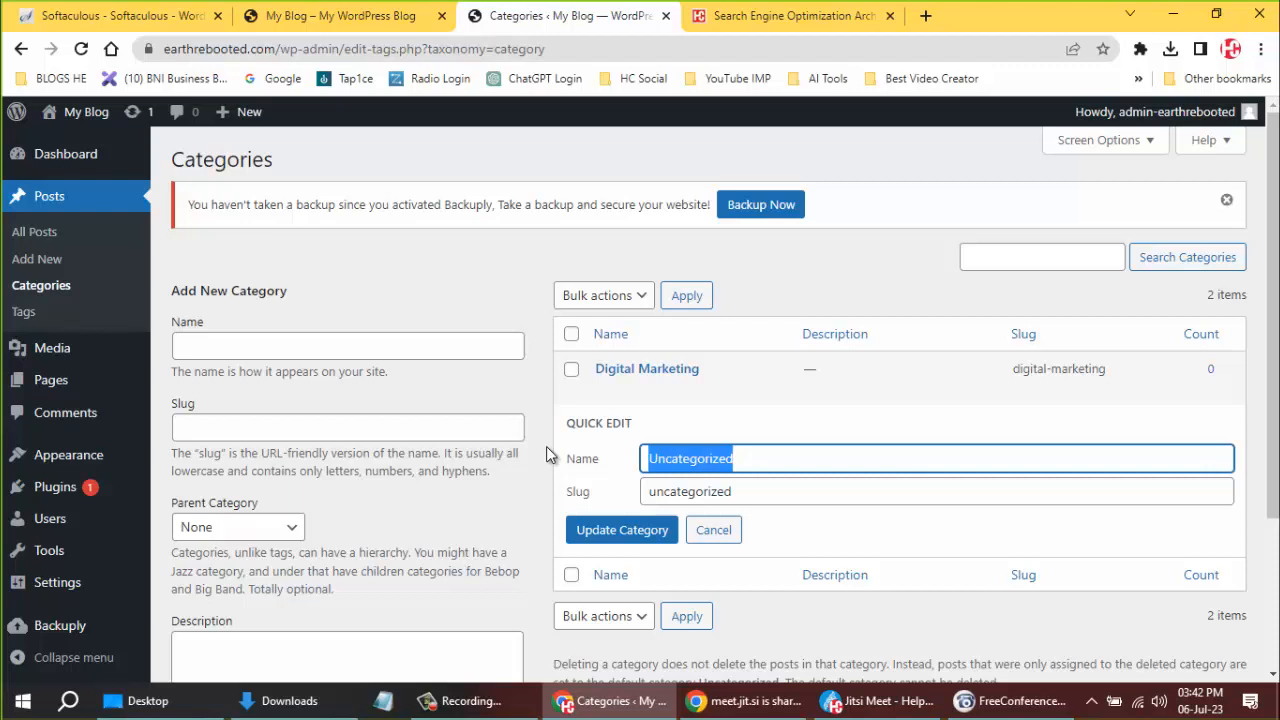
pyautogui.write('Social Media')
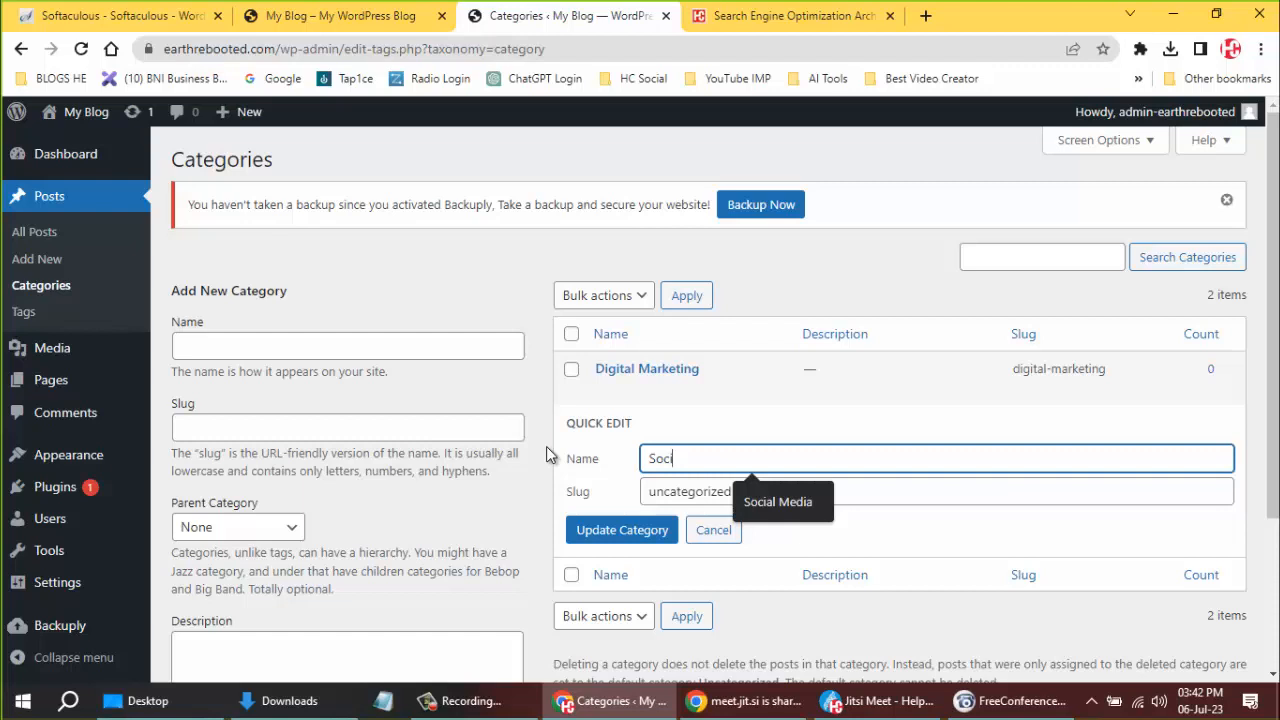
pyautogui.click(786, 506)
# - Change its slug to socialmedia and save the updated category
pyautogui.moveTo(748, 492); pyautogui.dragTo(530, 491)
pyautogui.press('BackSpace')
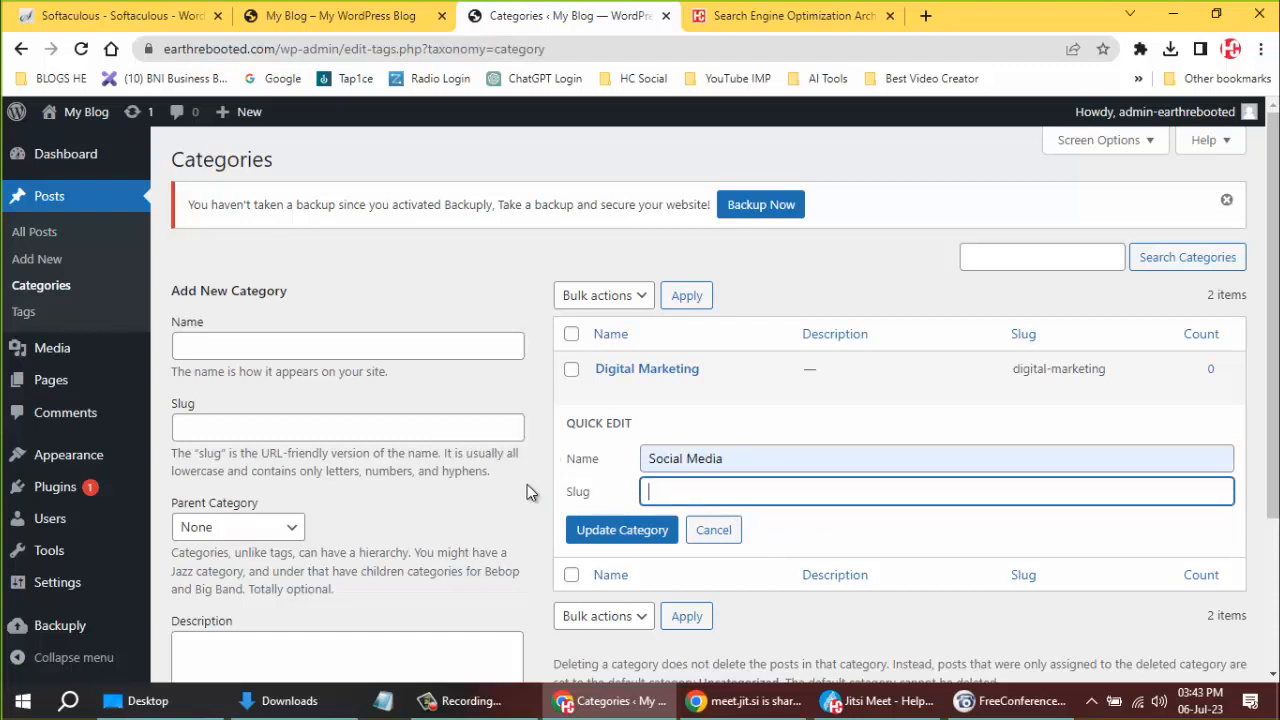
pyautogui.write('socialmedia')
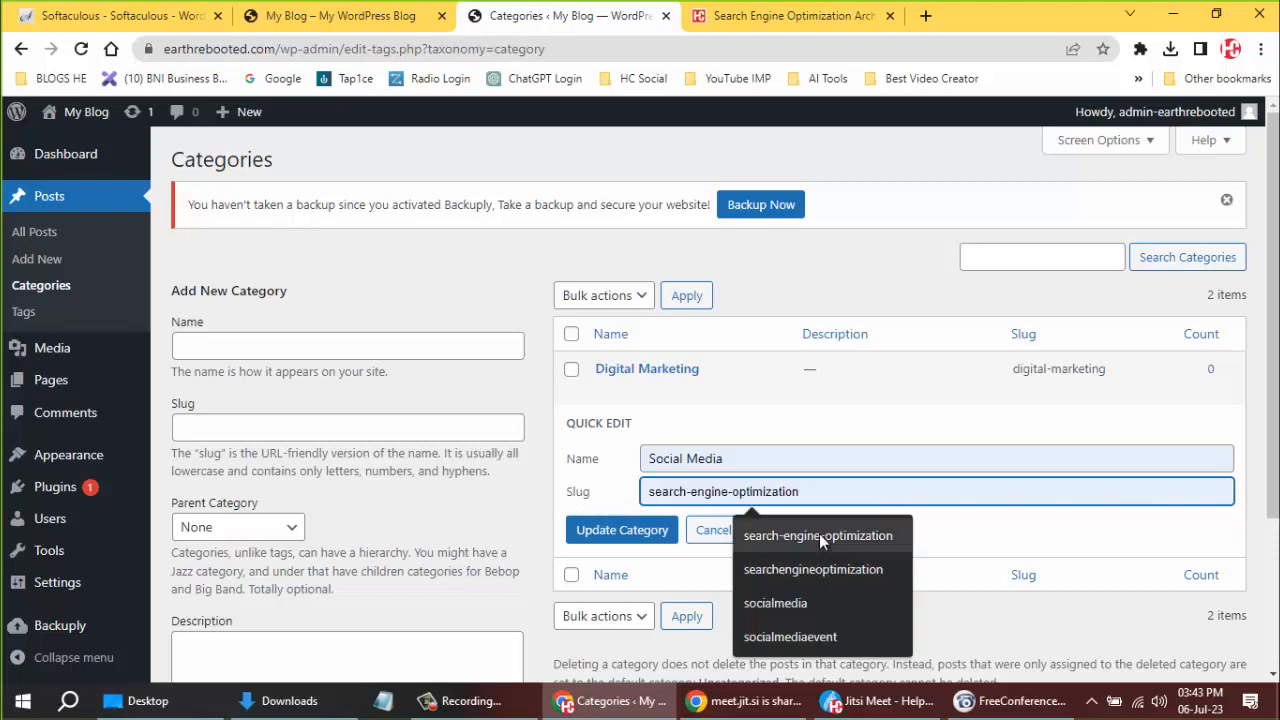
pyautogui.click(770, 601)
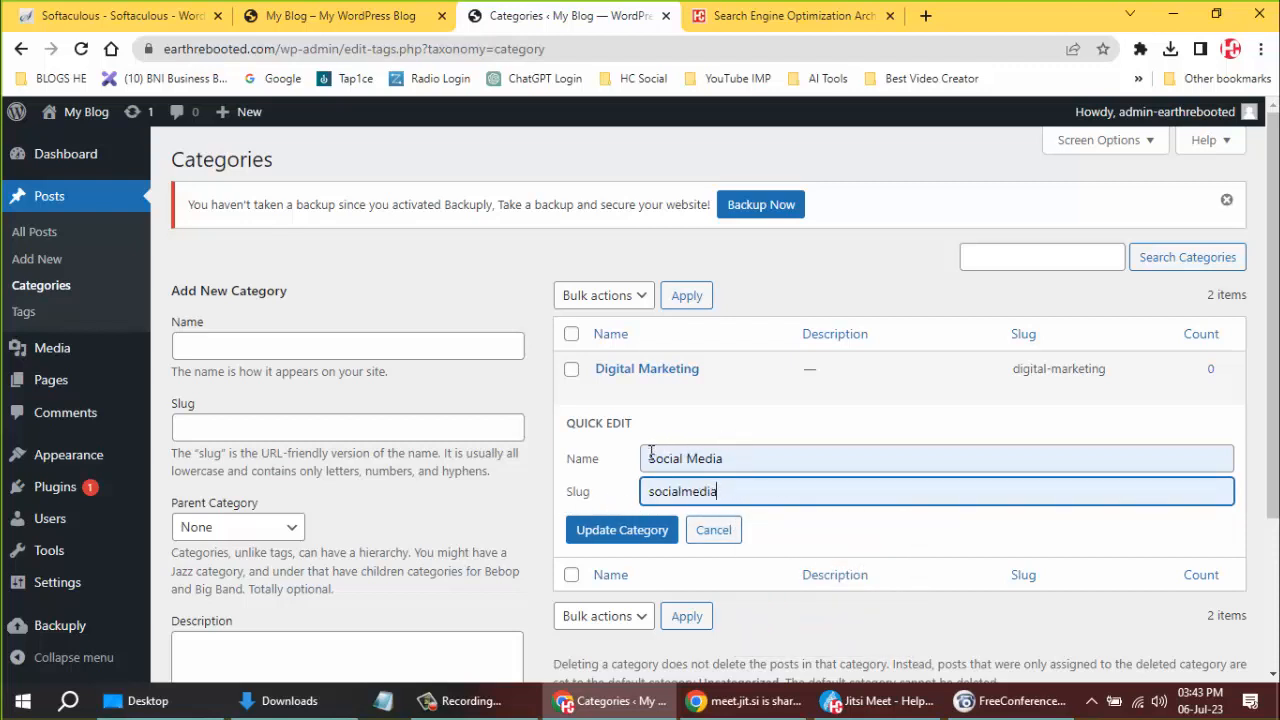
pyautogui.click(653, 452)
pyautogui.moveTo(653, 452); pyautogui.dragTo(758, 452)
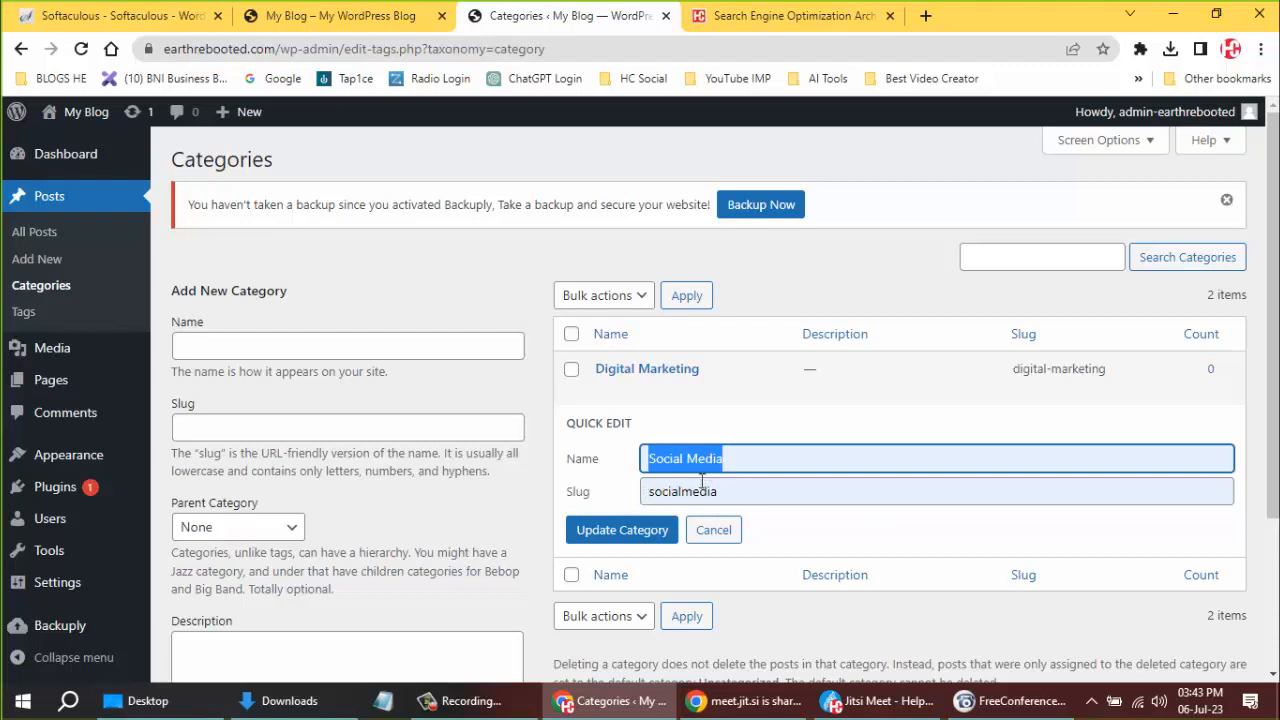
pyautogui.click(637, 536)
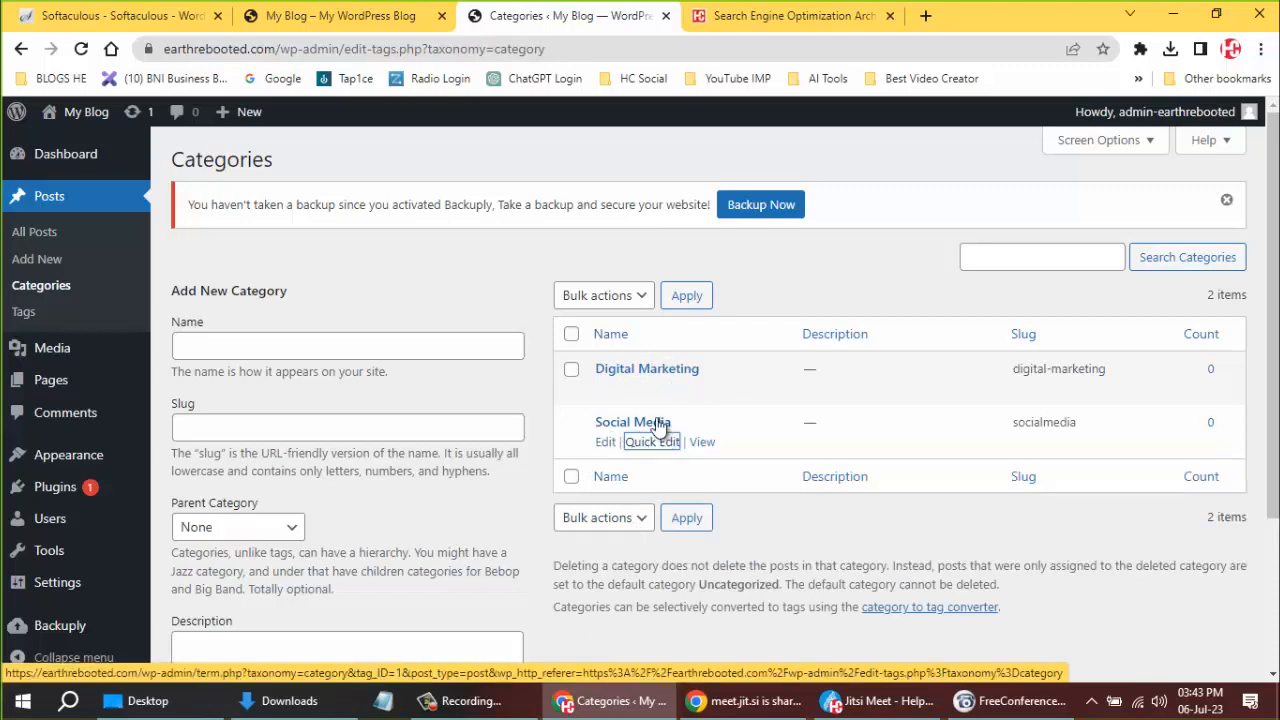
pyautogui.click(244, 346)
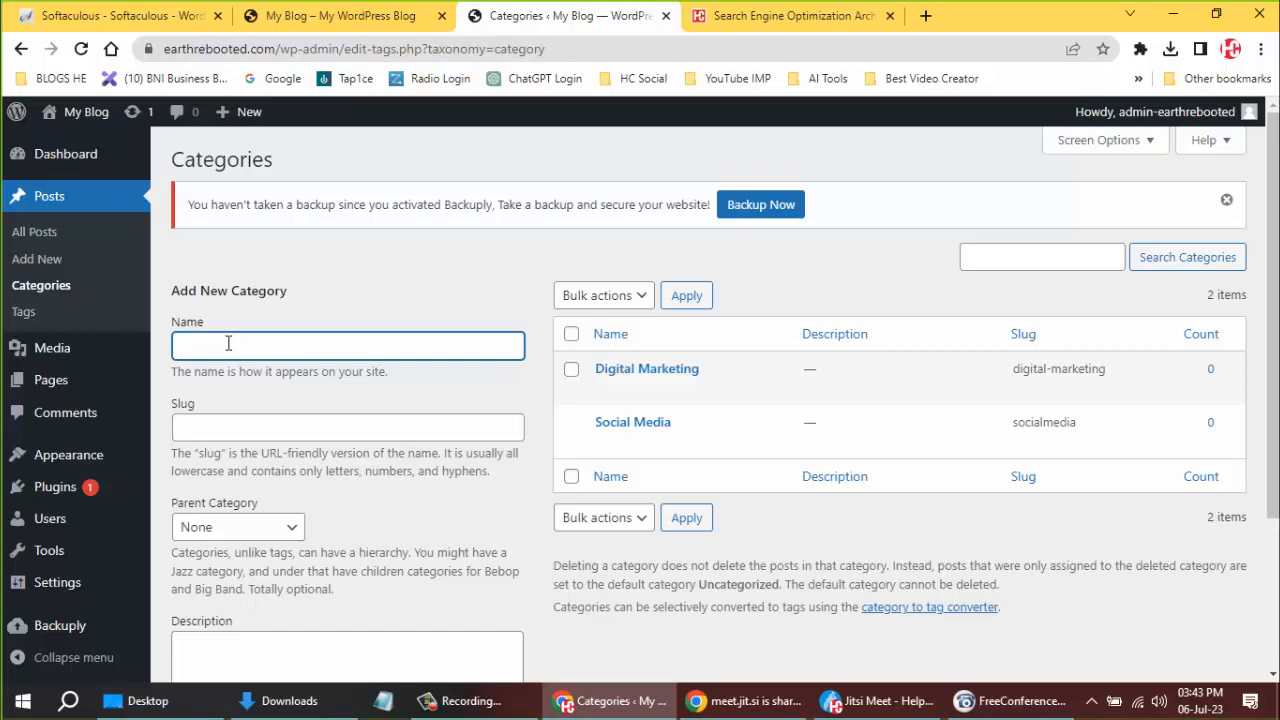
# - Create an SEO category with slug seo, then go to the All Posts list
pyautogui.write('sEAR')
pyautogui.press('BackSpace')
pyautogui.press('BackSpace')
pyautogui.press('BackSpace')
pyautogui.press('BackSpace')
pyautogui.write('SEO')
pyautogui.click(210, 418)
pyautogui.write('swo')
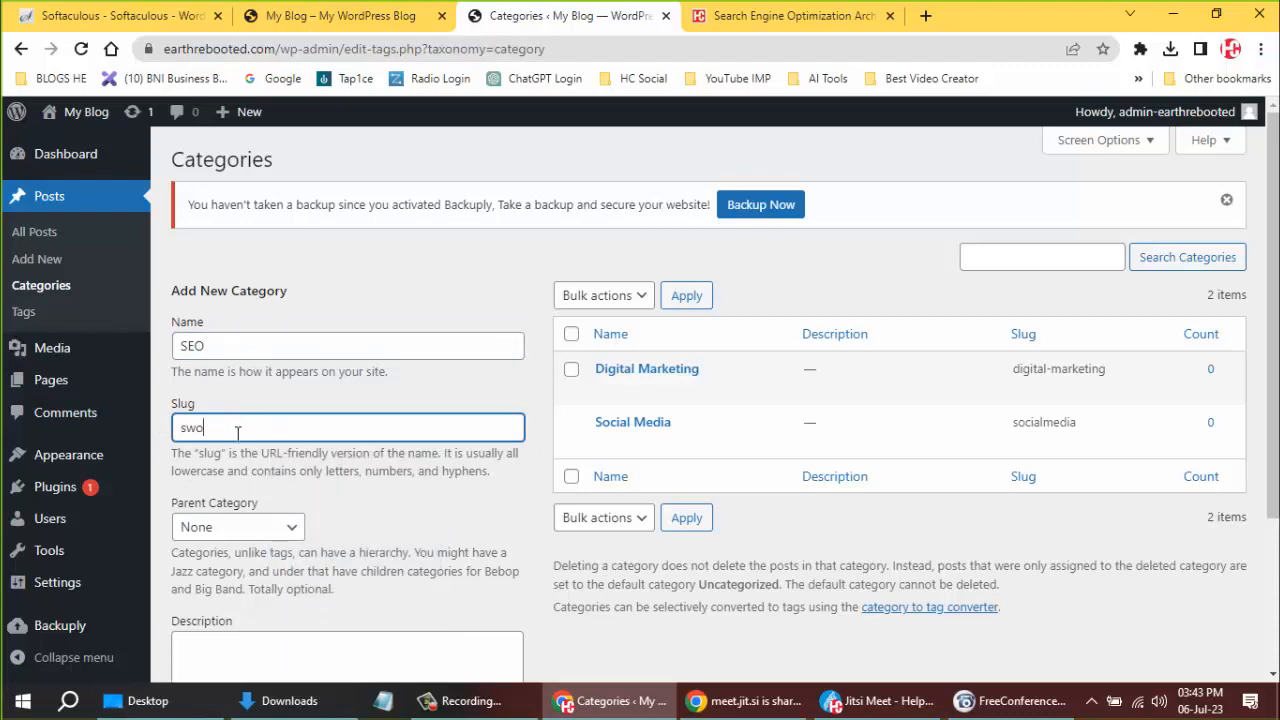
pyautogui.press('BackSpace')
pyautogui.press('BackSpace')
pyautogui.write('eo')
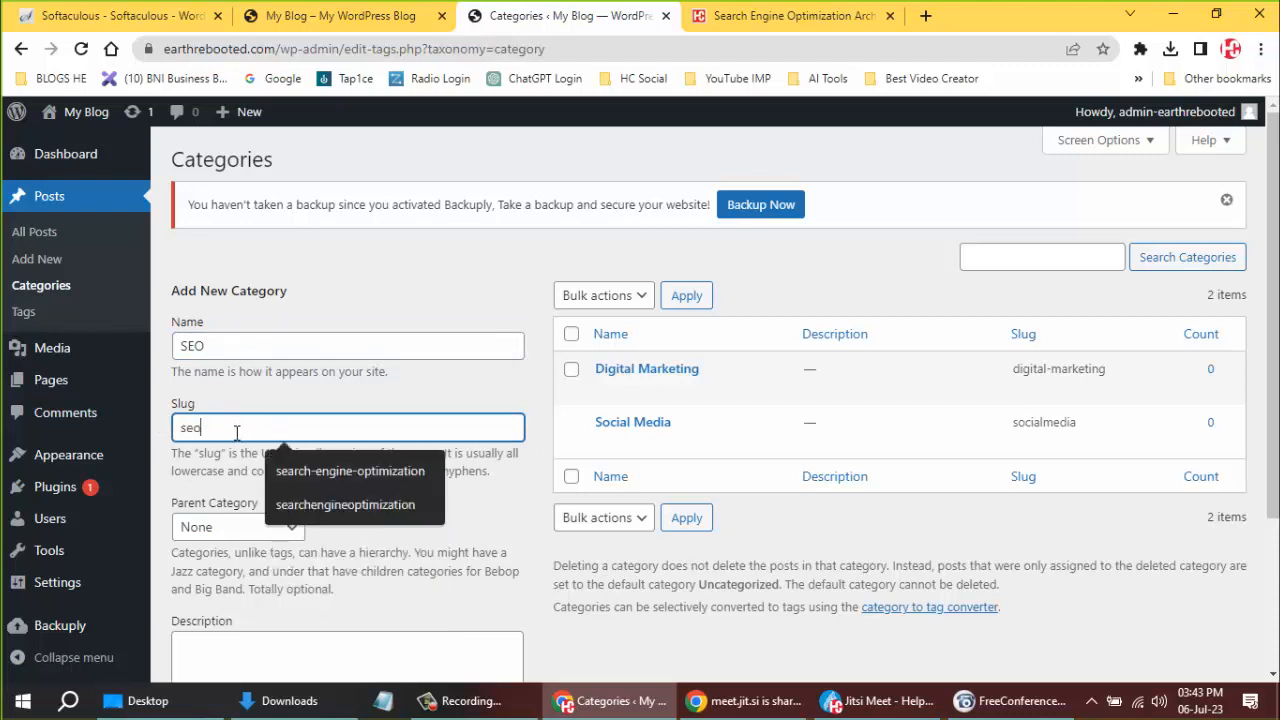
pyautogui.press('BackSpace')
pyautogui.write('o')
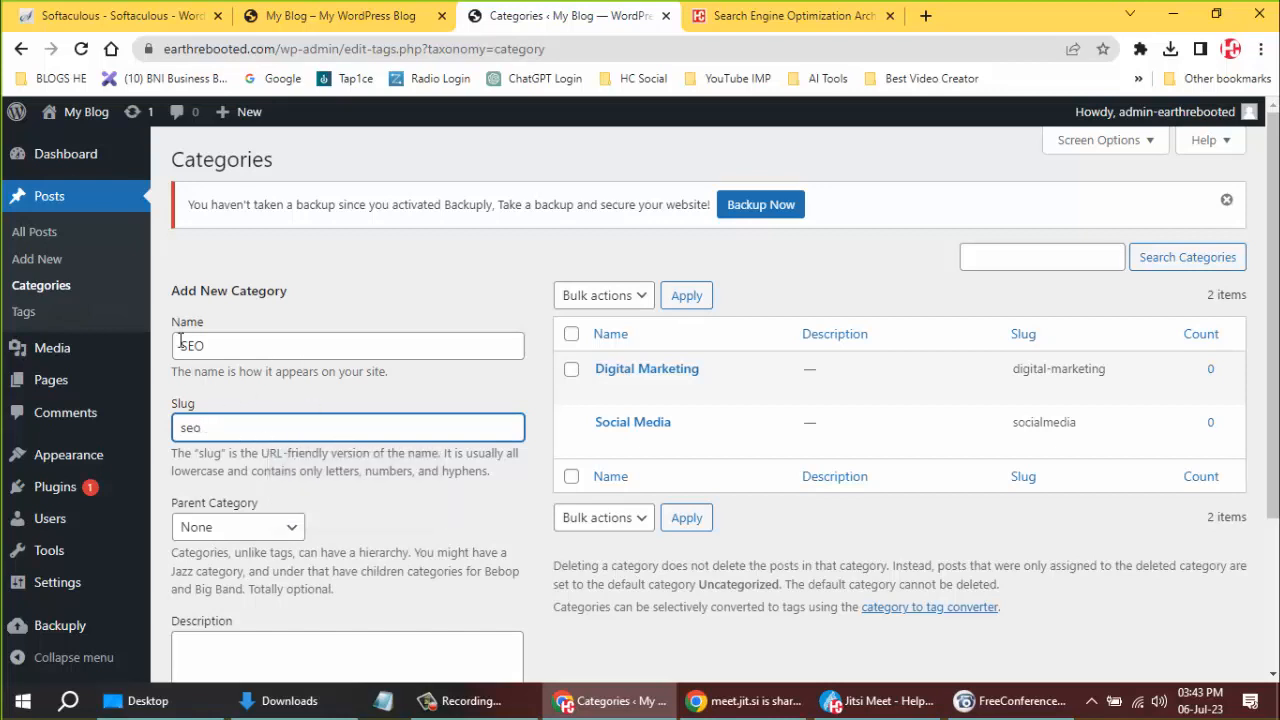
pyautogui.scroll(-1, 396, 511)
pyautogui.scroll(-2, 396, 511)
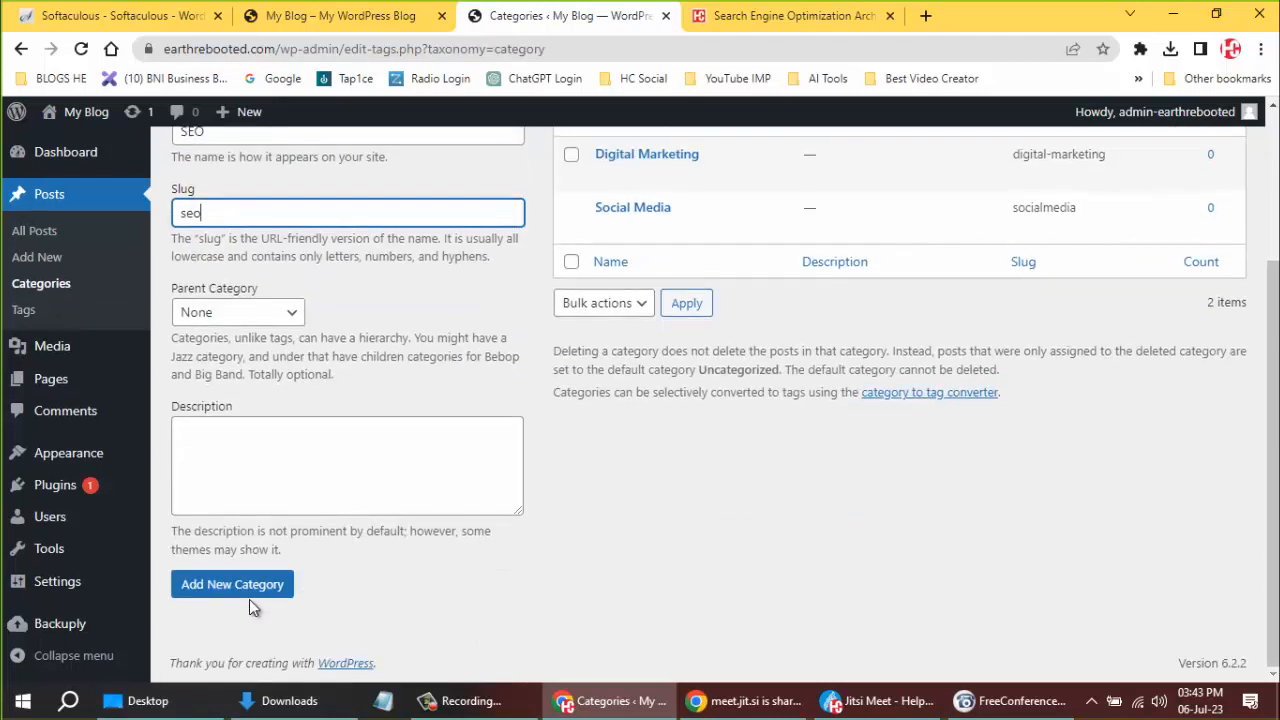
pyautogui.click(224, 590)
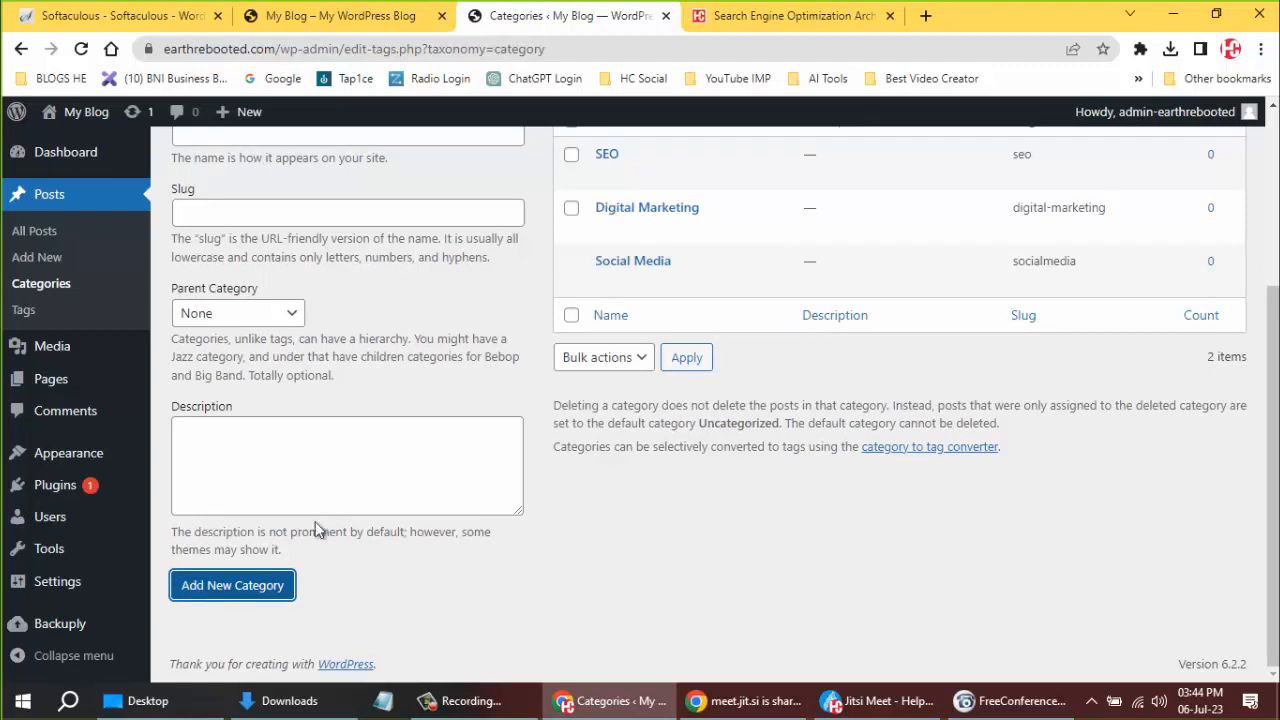
pyautogui.scroll(2, 640, 240)
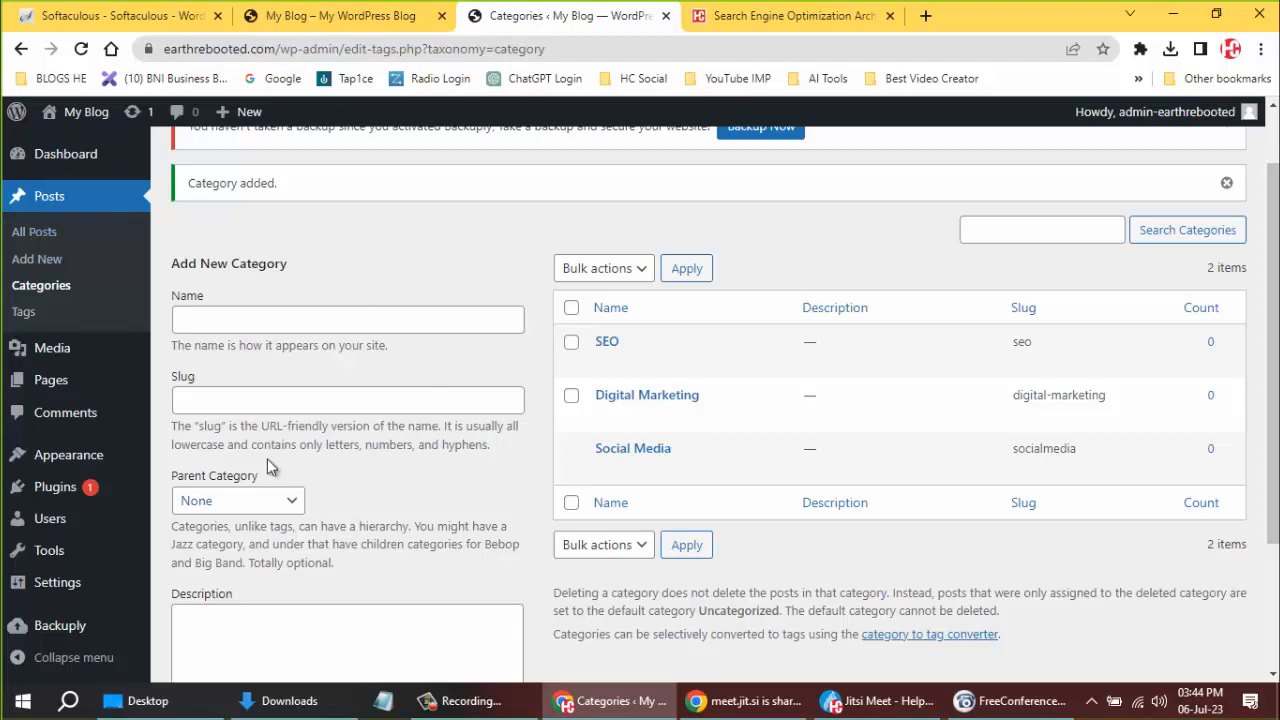
pyautogui.click(40, 233)
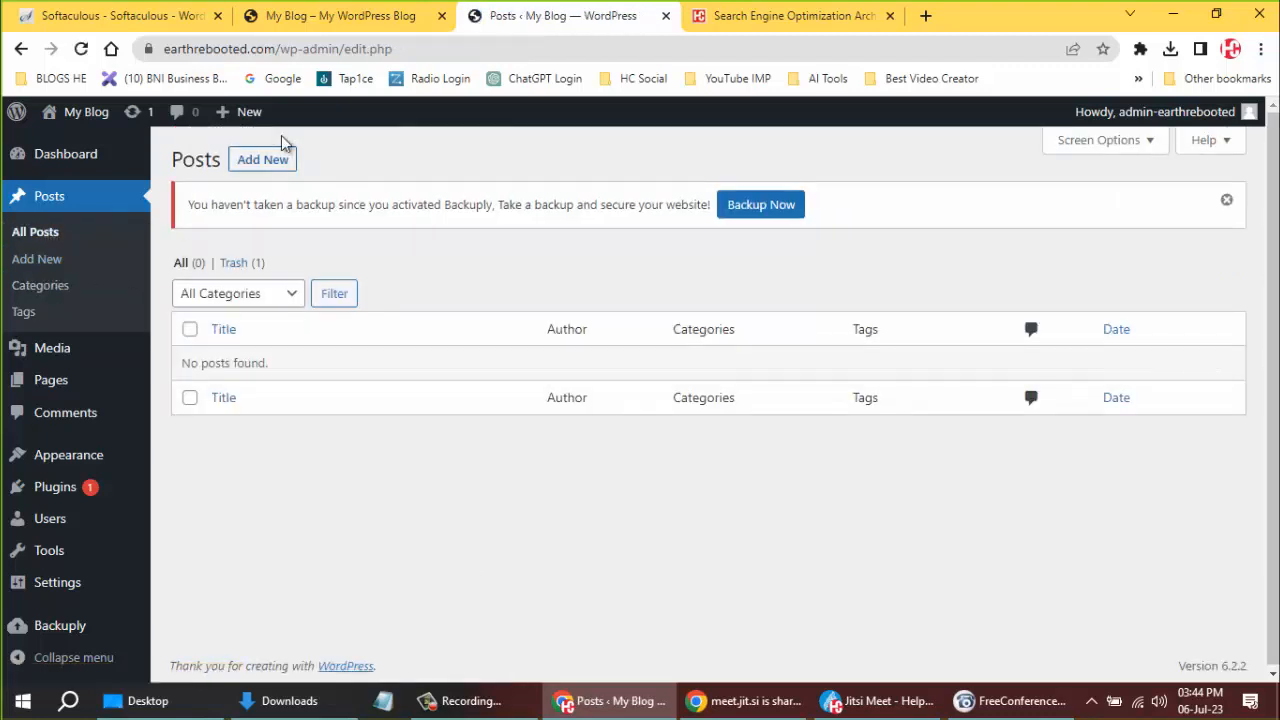
# - Start a new post and expand Add New Category, then visit the Categories list and Tags page
pyautogui.click(253, 163)
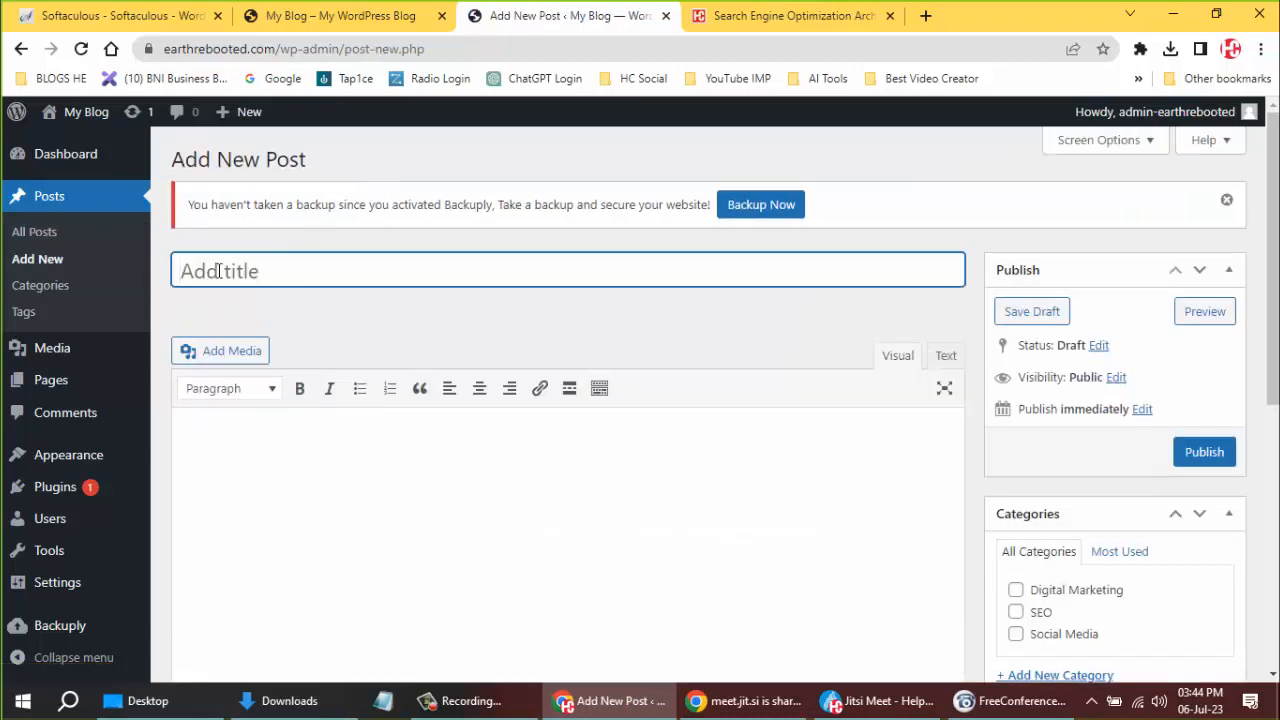
pyautogui.scroll(-3, 700, 530)
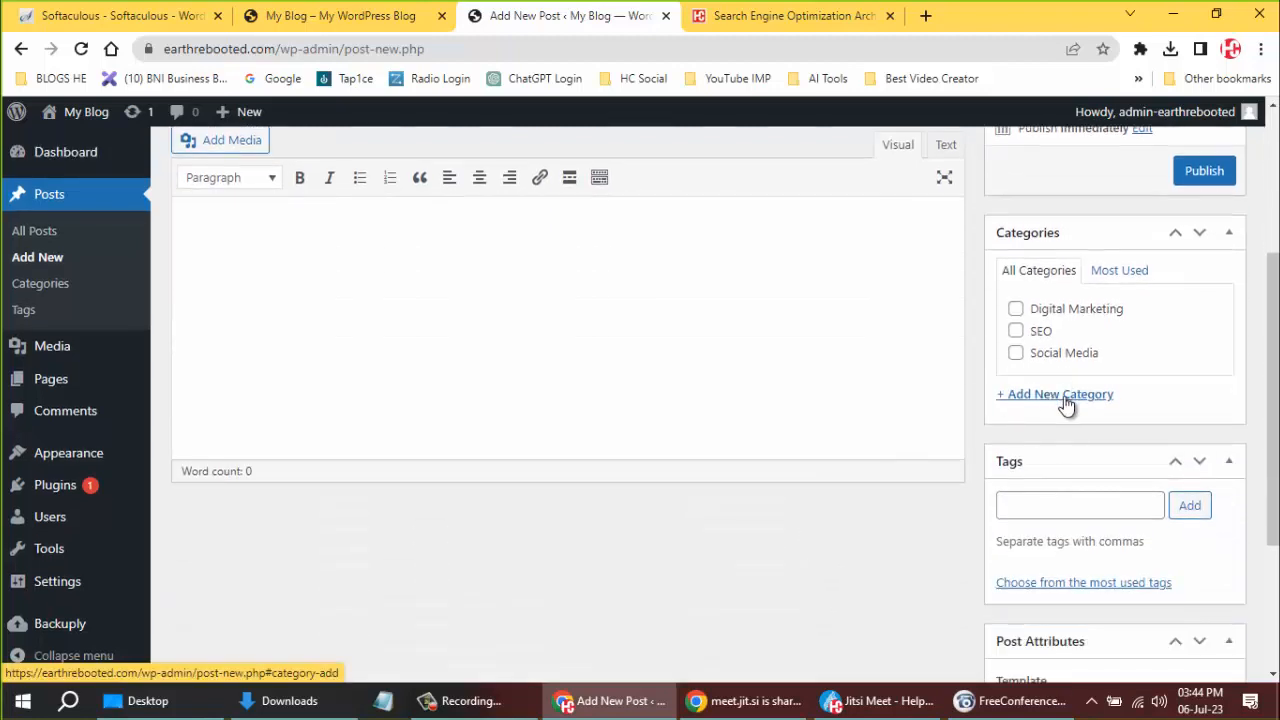
pyautogui.click(1066, 402)
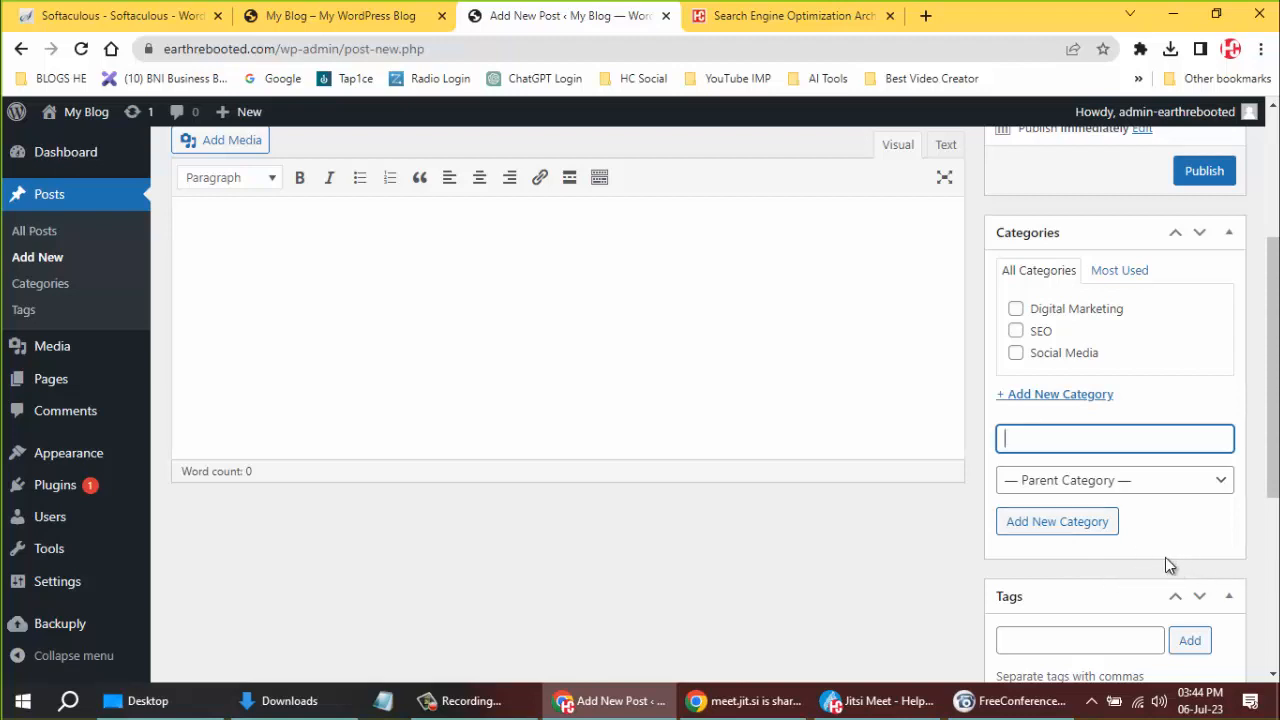
pyautogui.click(40, 286)
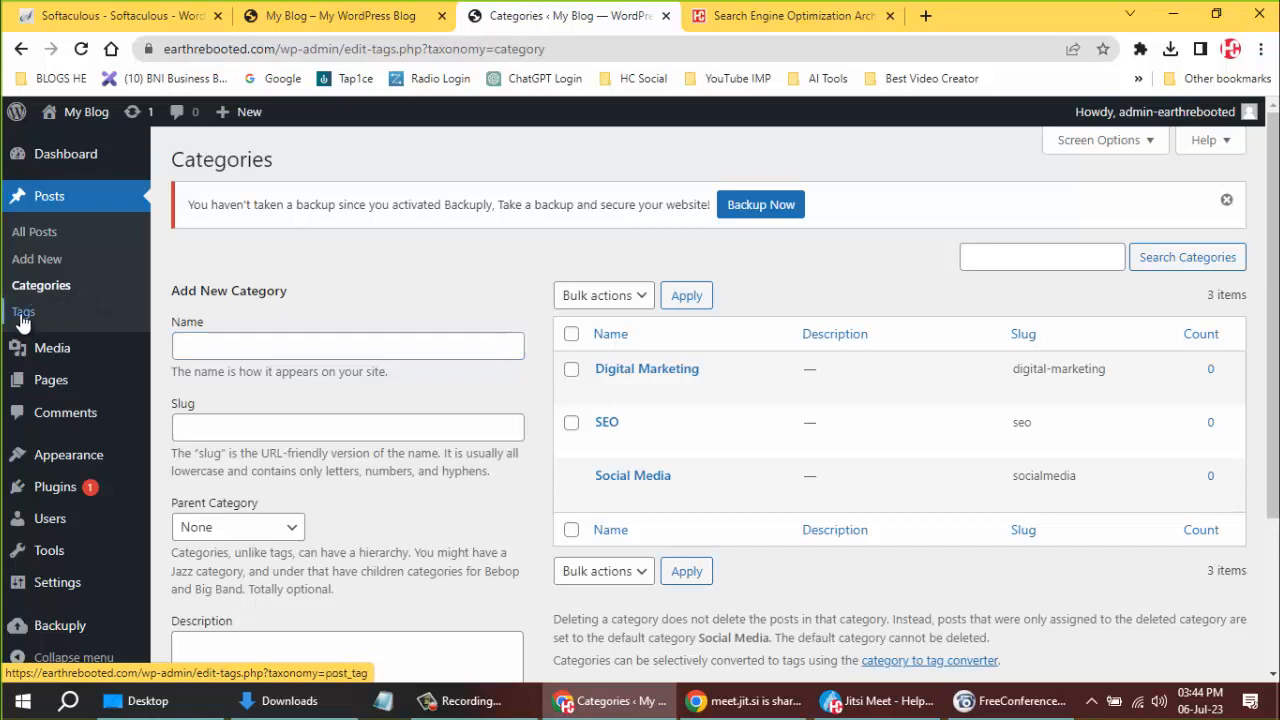
pyautogui.click(22, 316)
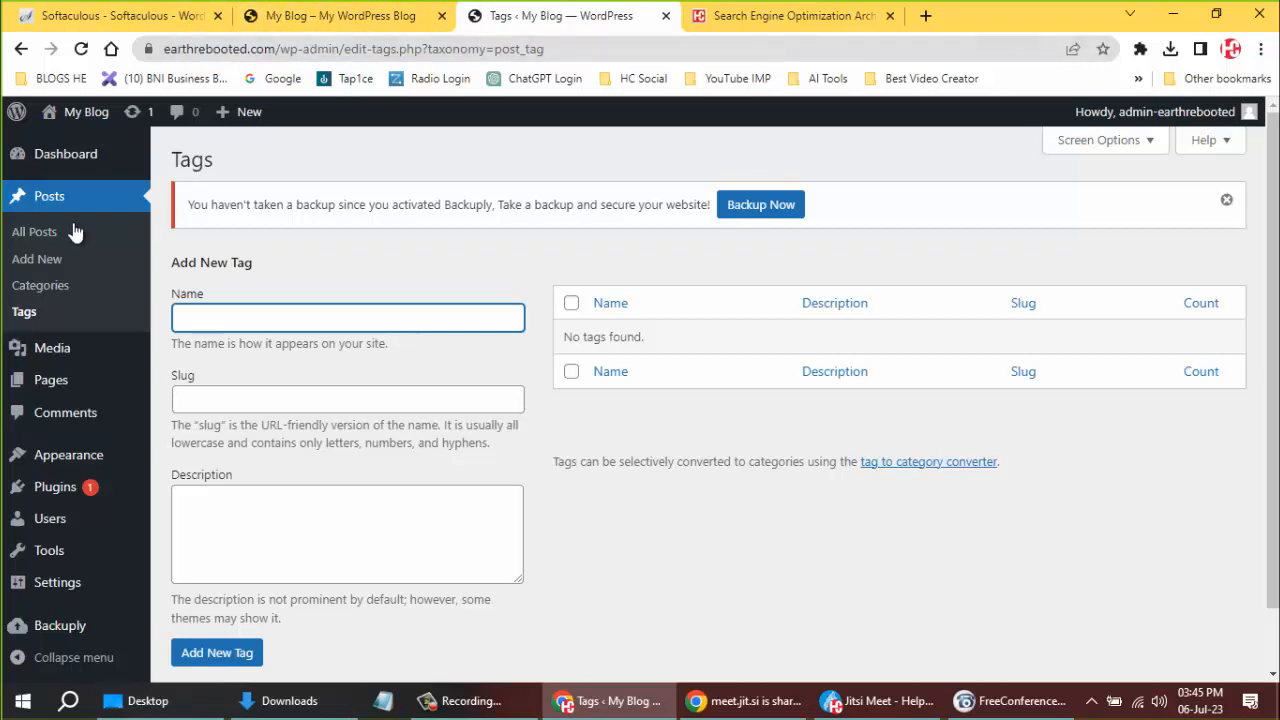
# - Switch to the browser tab with Helpopedia's Search Engine Optimization category archive
pyautogui.click(790, 16)
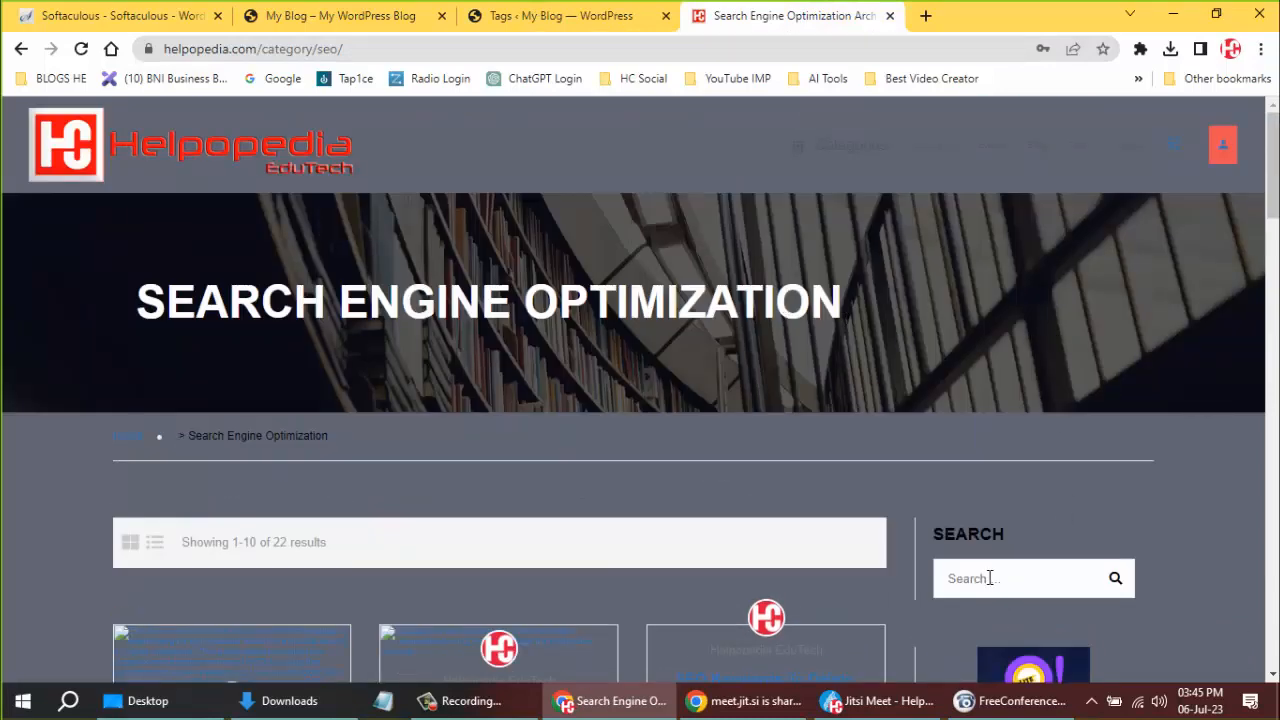
# - Search the Helpopedia site for instagram using the sidebar search box
pyautogui.click(989, 578)
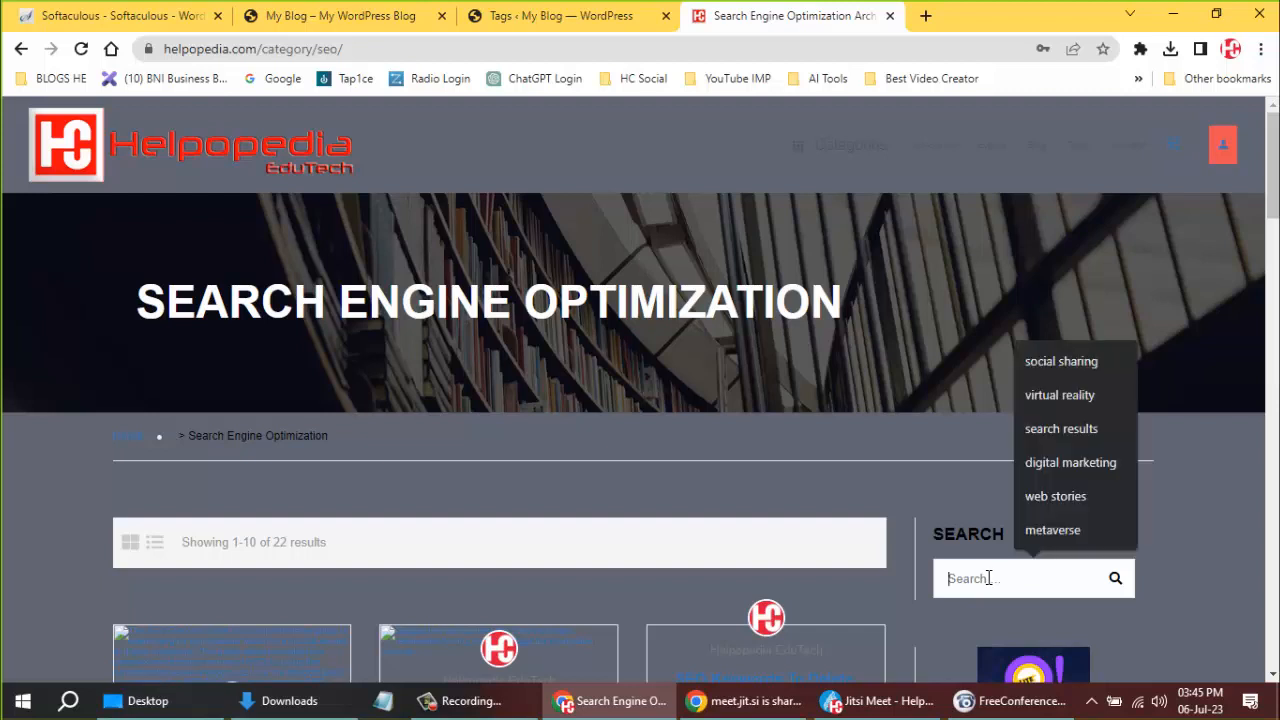
pyautogui.write('instagram')
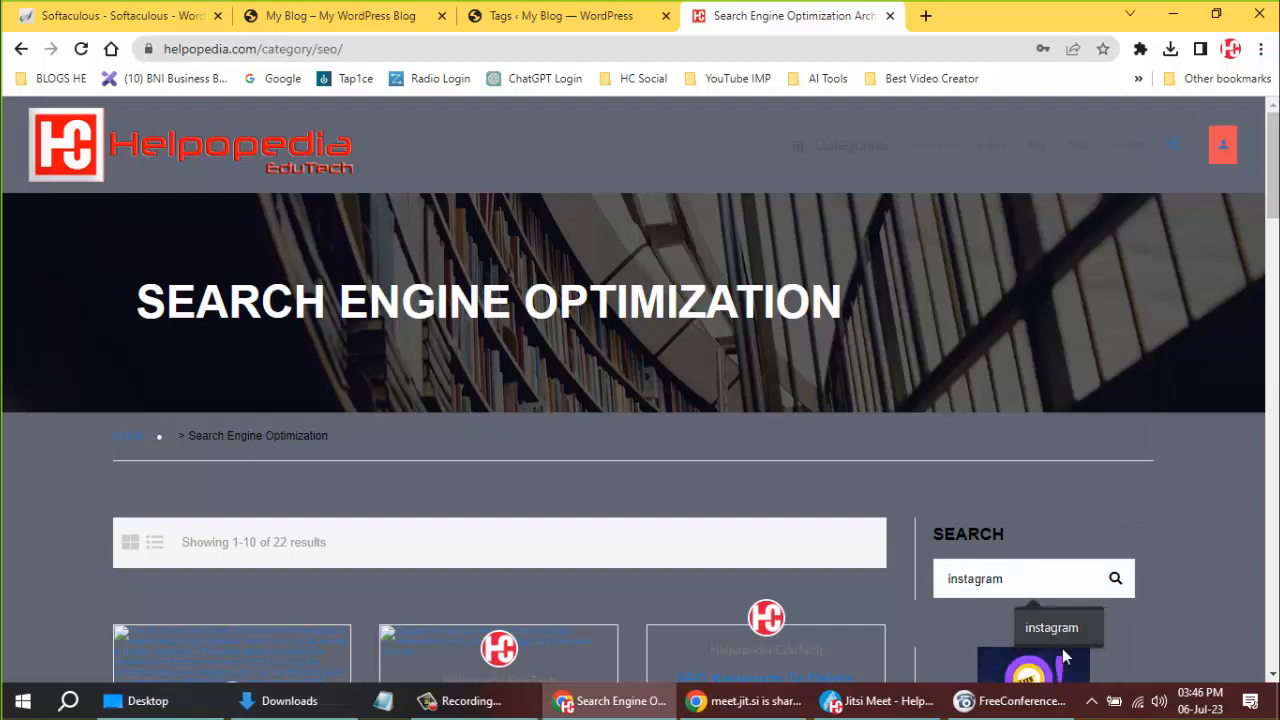
pyautogui.click(1058, 618)
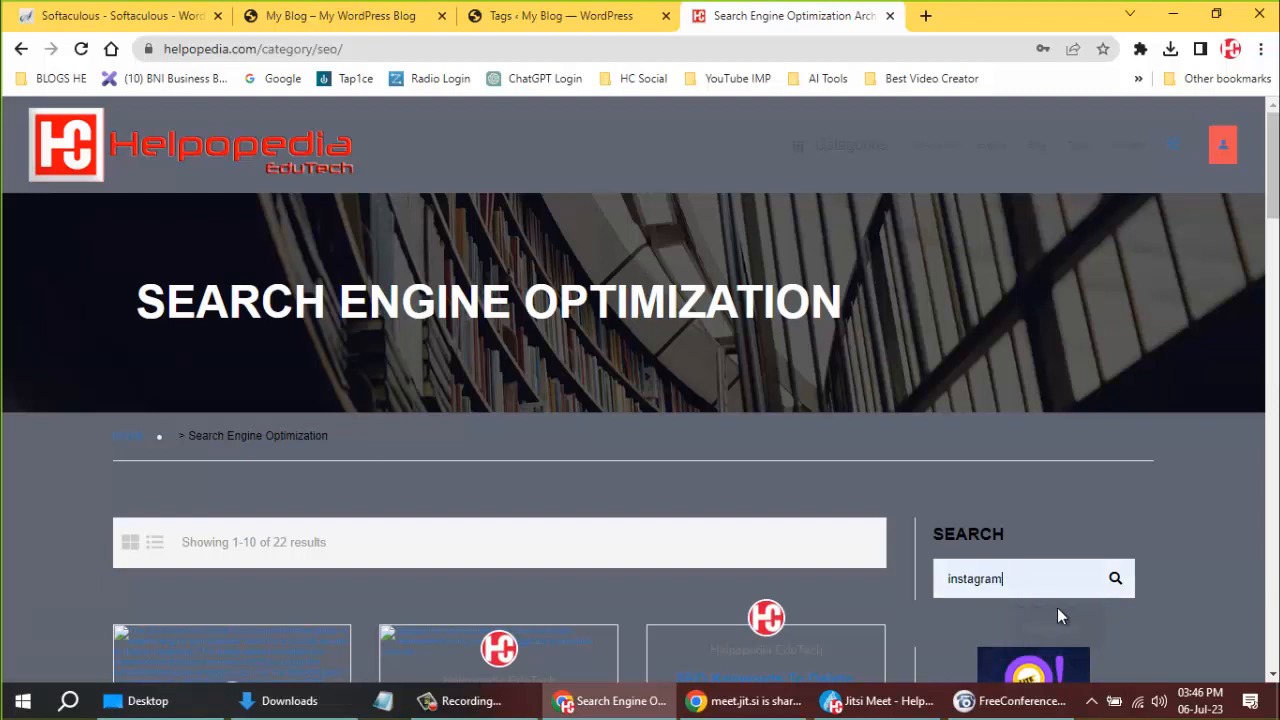
pyautogui.click(1111, 582)
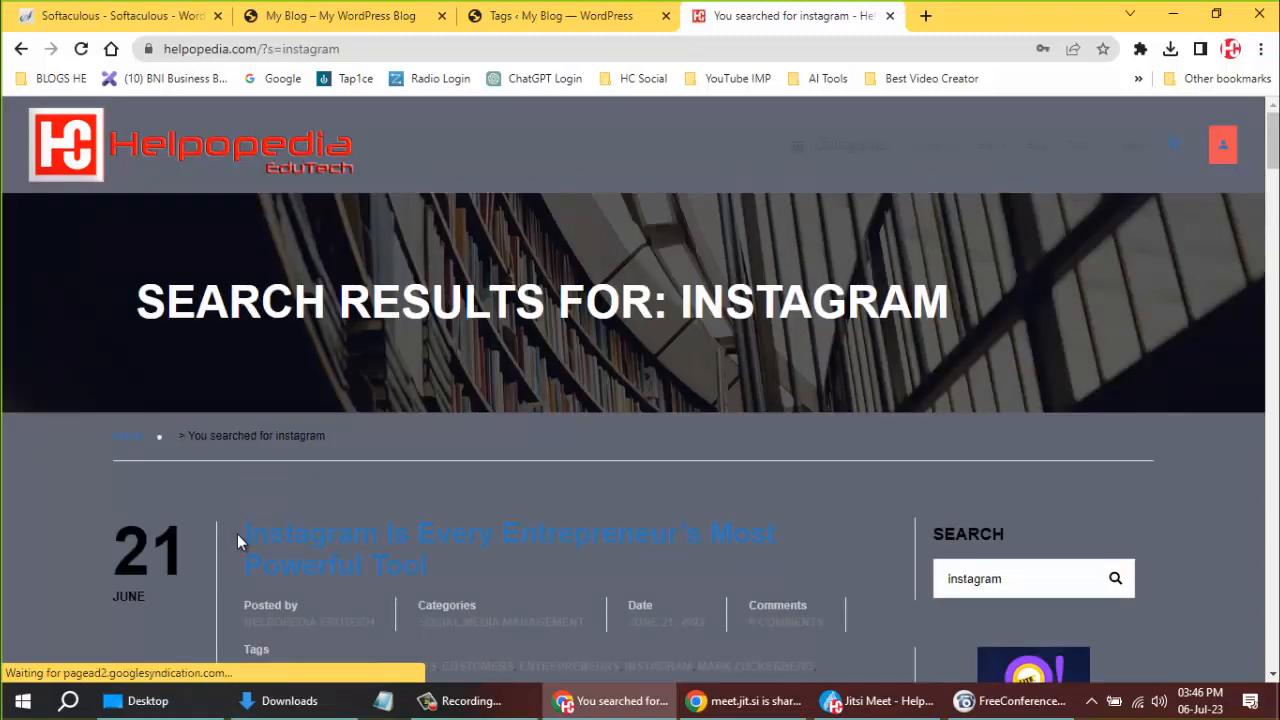
# - Browse the instagram results, open the Instagram Followers post, and enter 'social media' as a new search
pyautogui.scroll(-1, 524, 558)
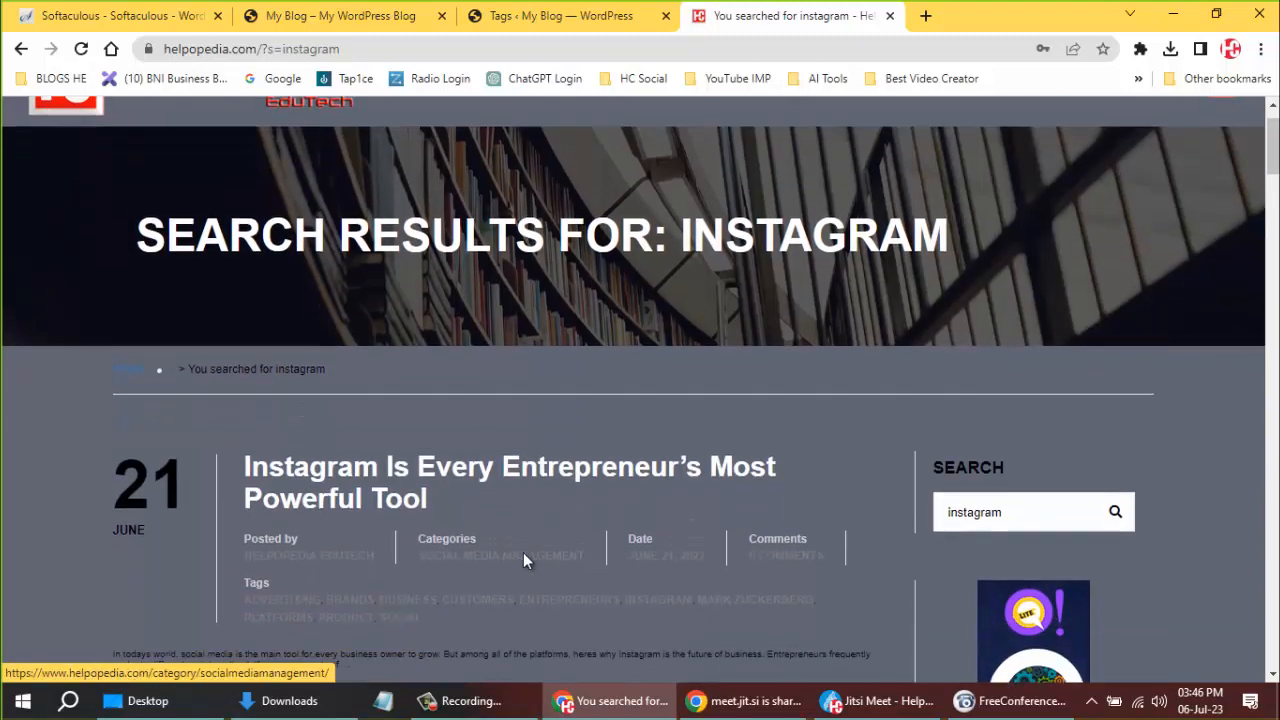
pyautogui.scroll(-3, 521, 561)
pyautogui.scroll(-5, 518, 500)
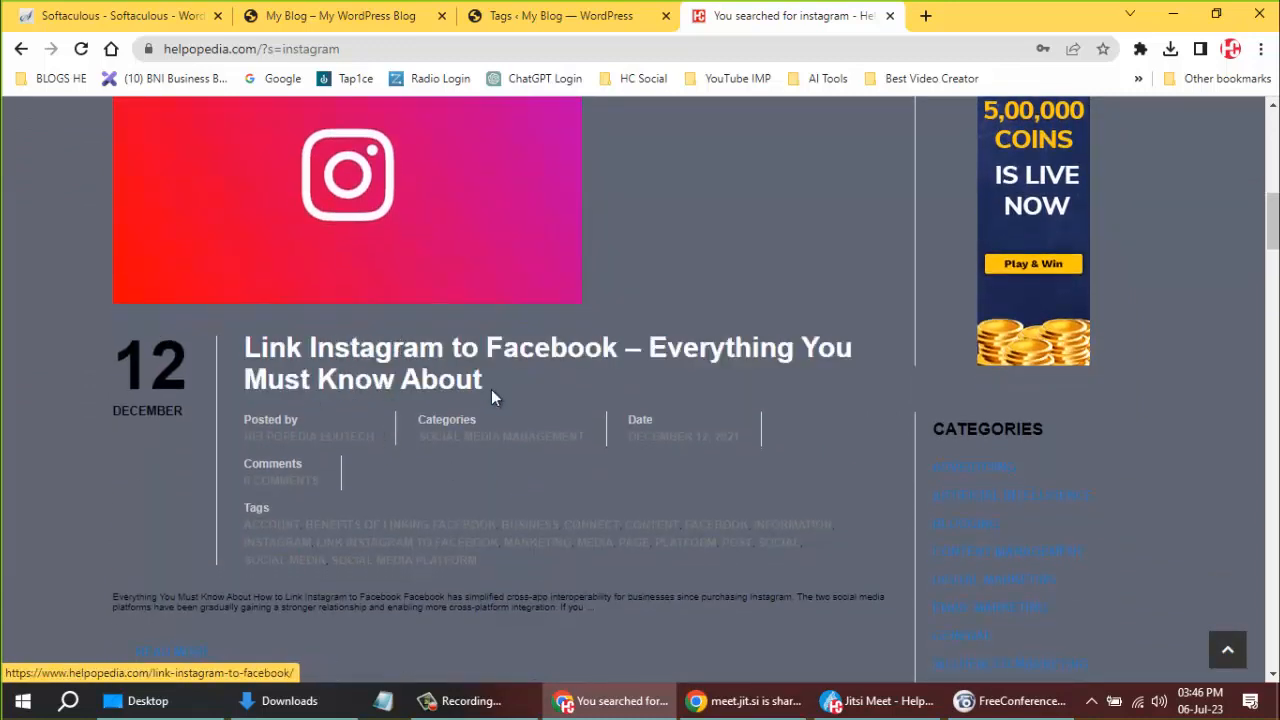
pyautogui.scroll(-8, 490, 405)
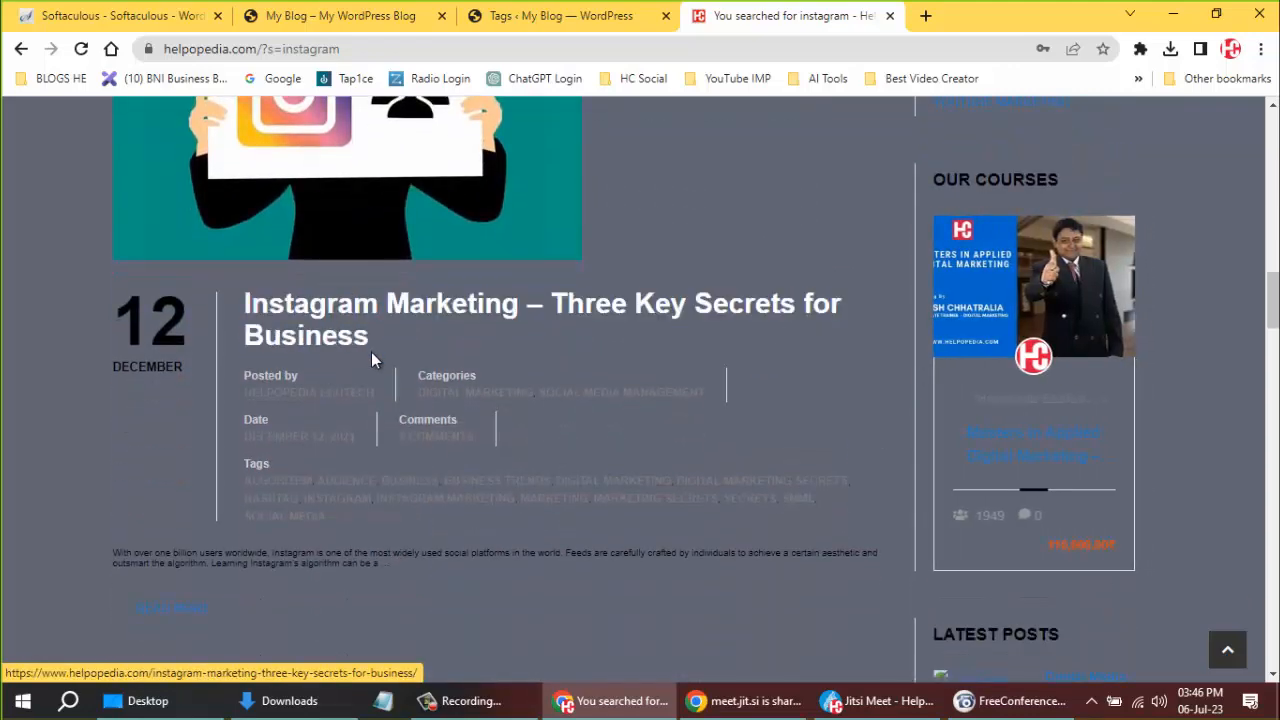
pyautogui.scroll(-2, 329, 528)
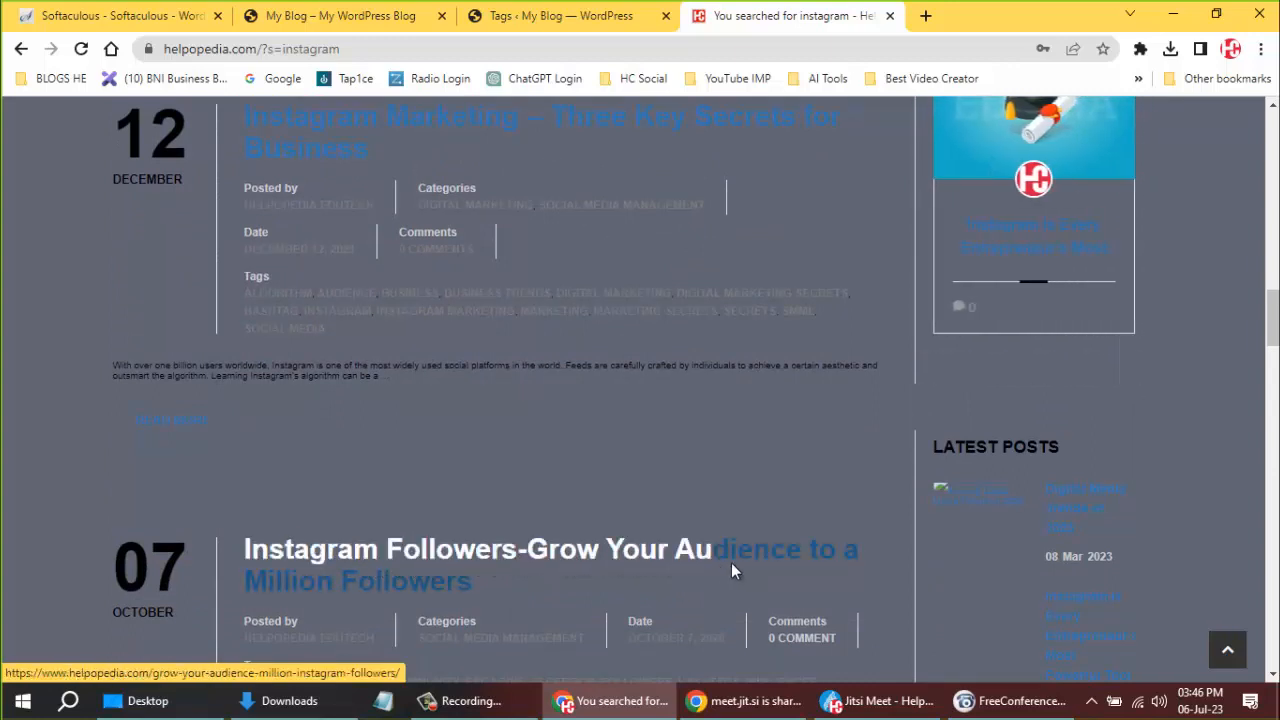
pyautogui.click(490, 586)
pyautogui.scroll(-5, 526, 601)
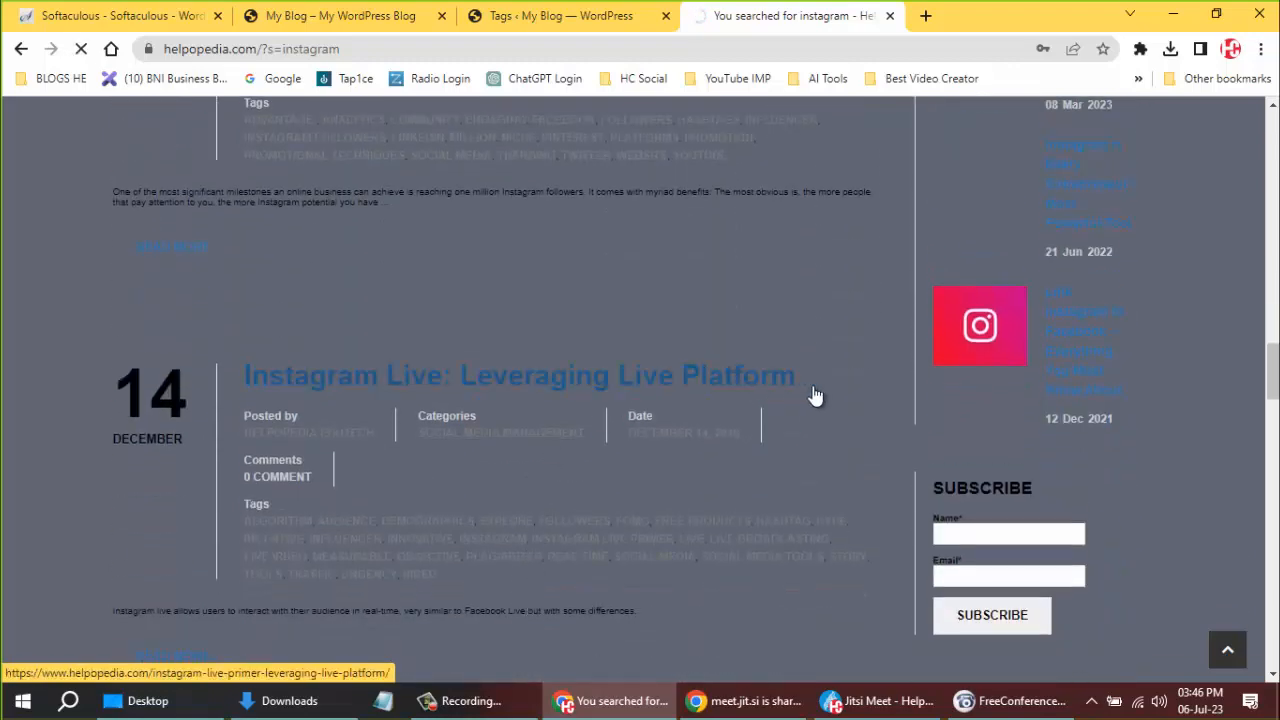
pyautogui.scroll(10, 860, 370)
pyautogui.scroll(10, 893, 358)
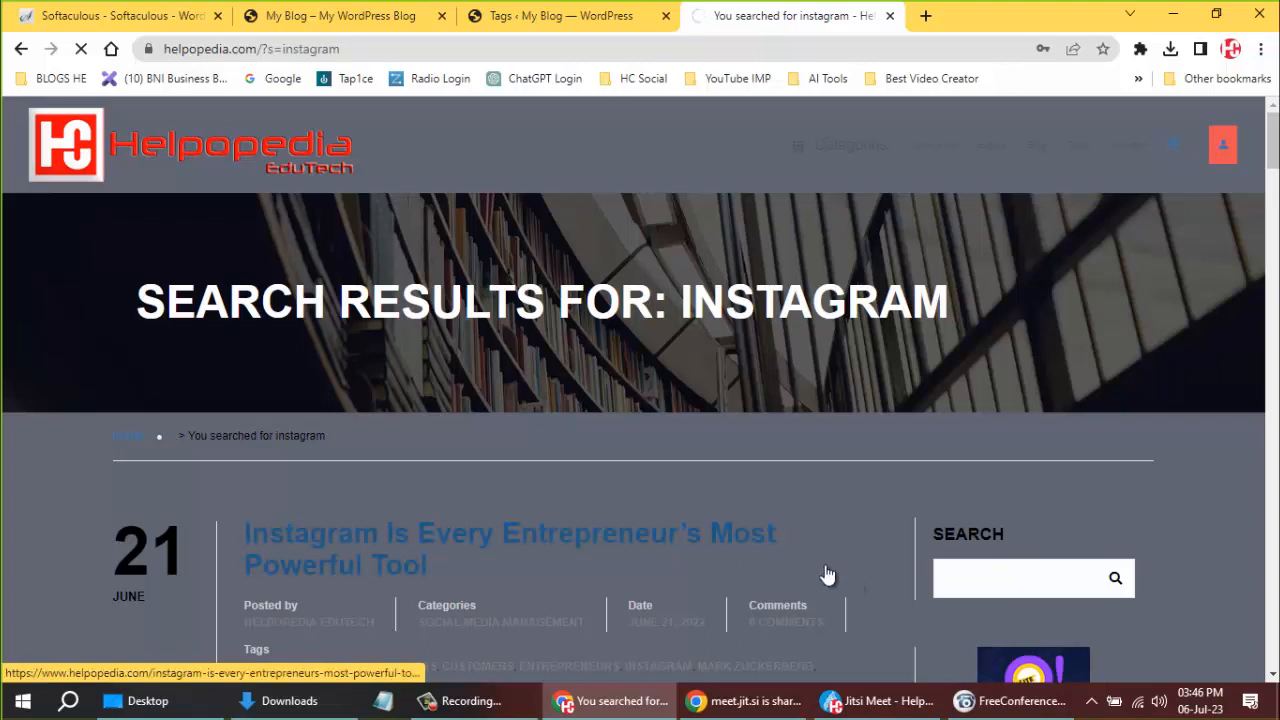
pyautogui.write('soc')
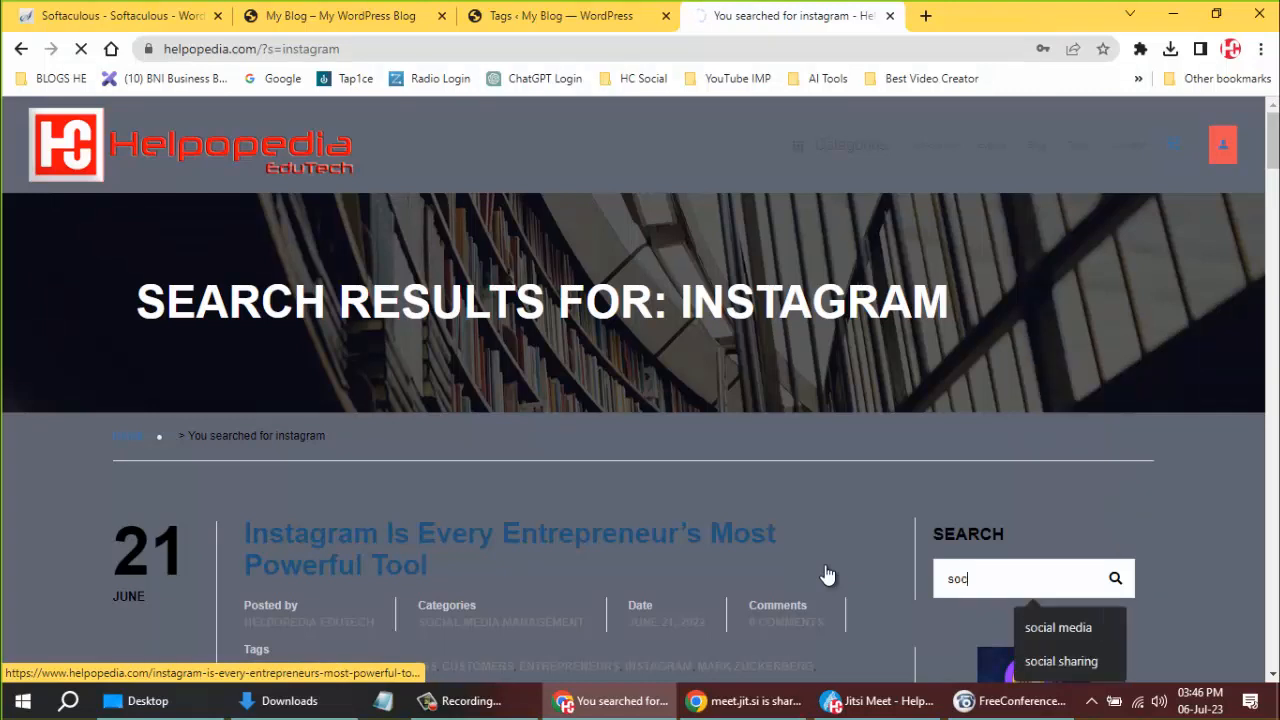
pyautogui.write('ial media')
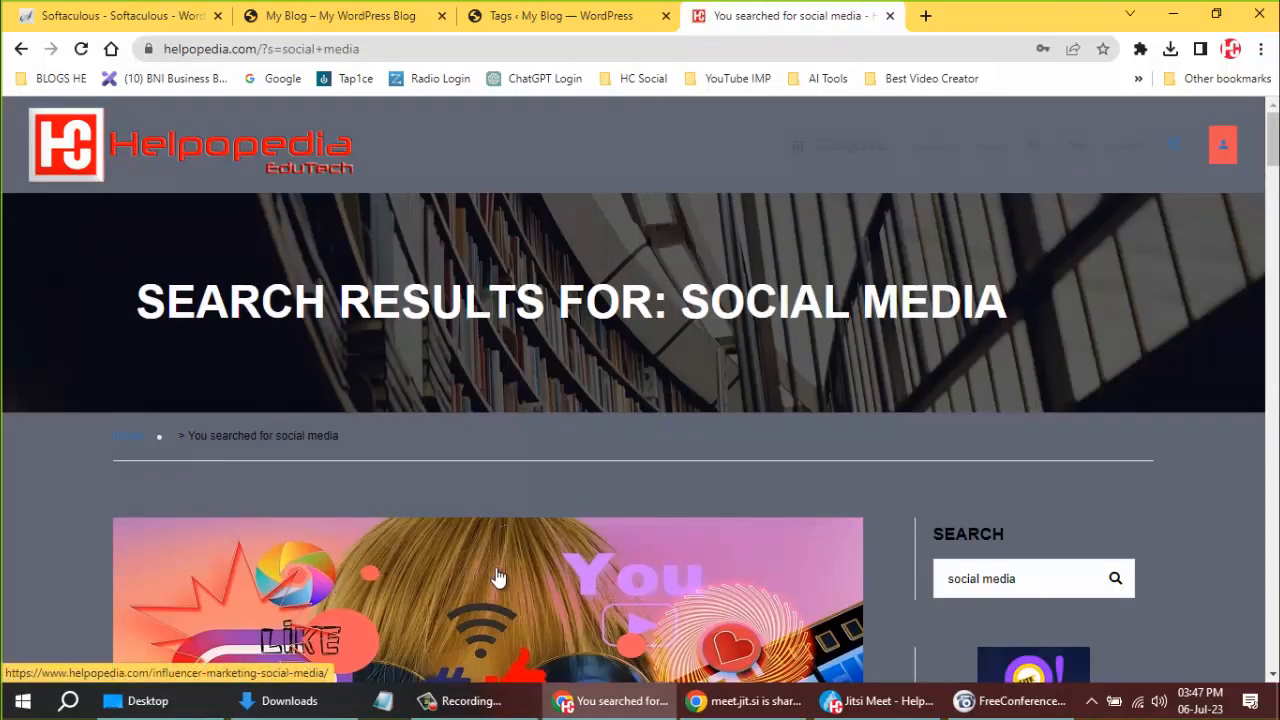
# - Scroll the social media results, re-paste the search term, and read the Influencer Marketing post's tags
pyautogui.scroll(-4, 498, 578)
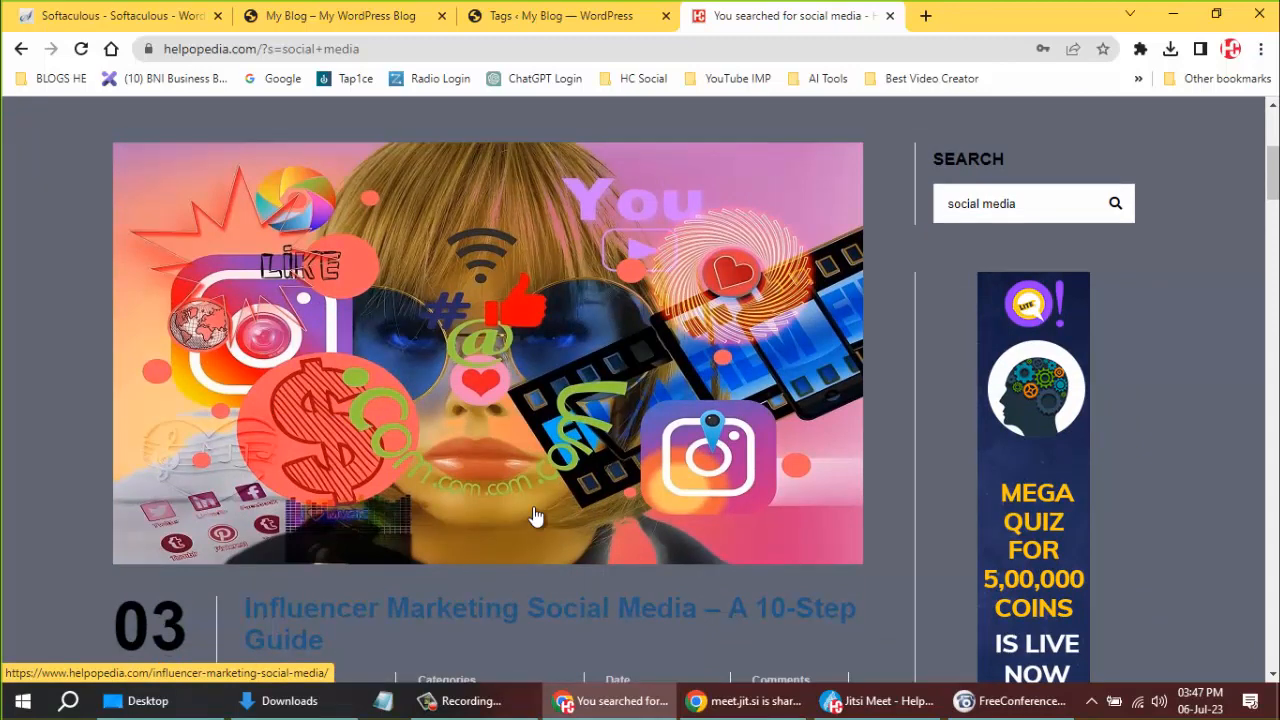
pyautogui.scroll(-2, 535, 510)
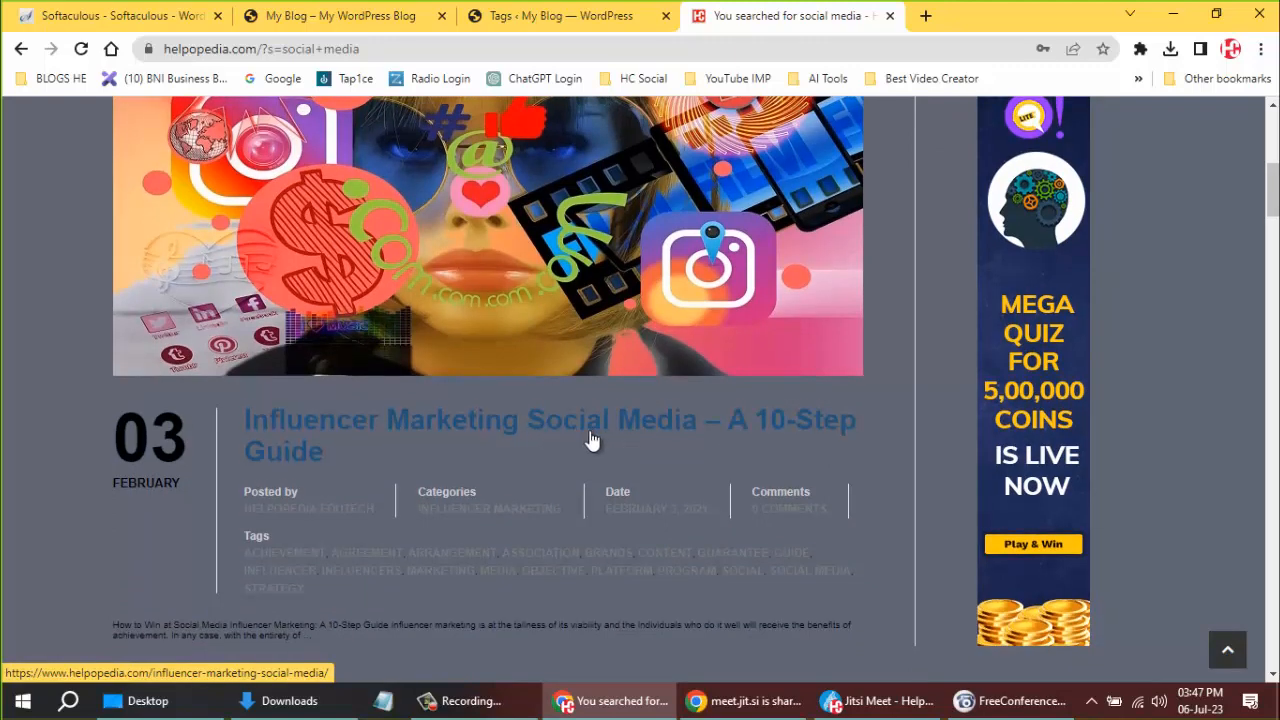
pyautogui.scroll(-2, 592, 440)
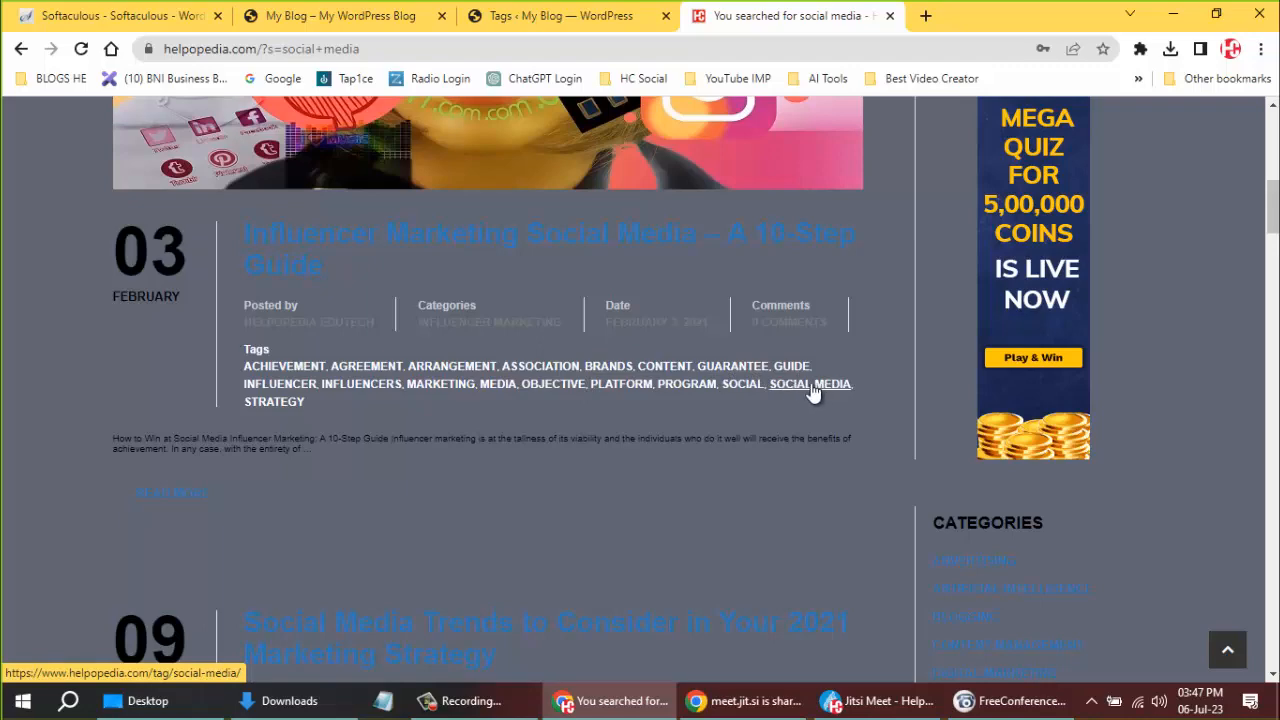
pyautogui.scroll(7, 813, 392)
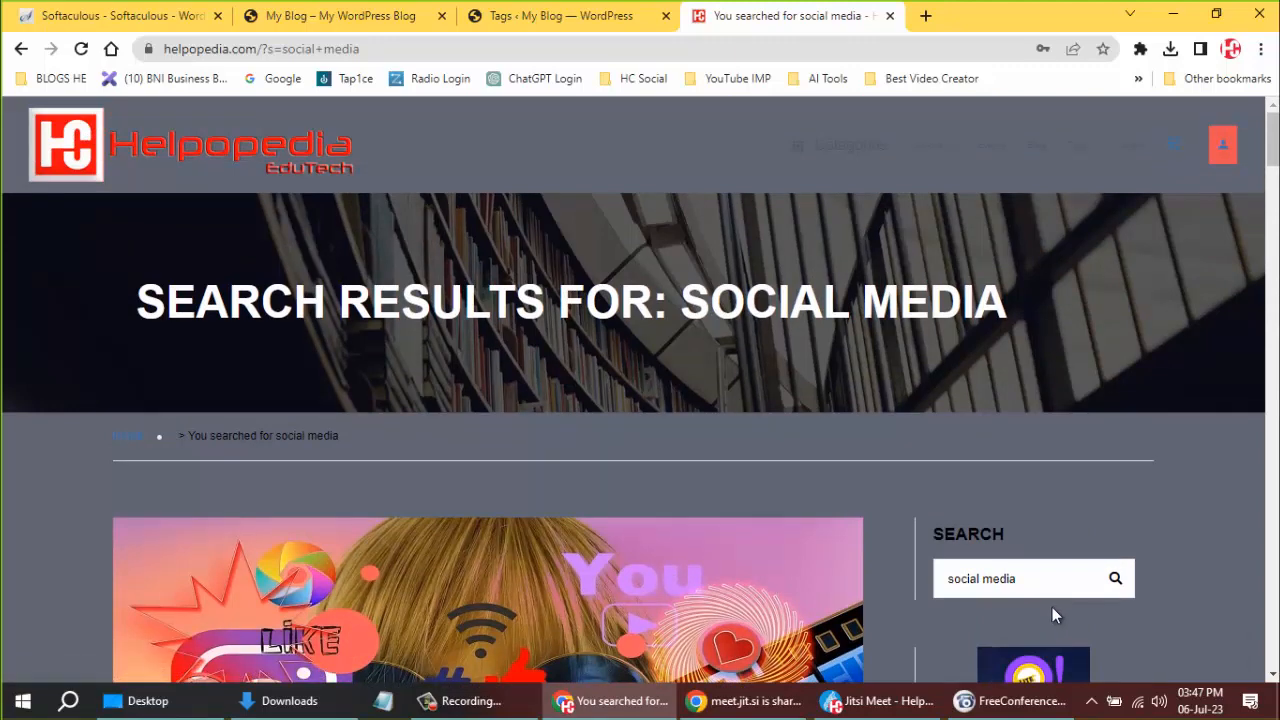
pyautogui.moveTo(1035, 572); pyautogui.dragTo(892, 571)
pyautogui.hotkey('ctrl', 'c')
pyautogui.press('BackSpace')
pyautogui.hotkey('ctrl', 'v')
pyautogui.scroll(-4, 560, 425)
pyautogui.scroll(-3, 561, 443)
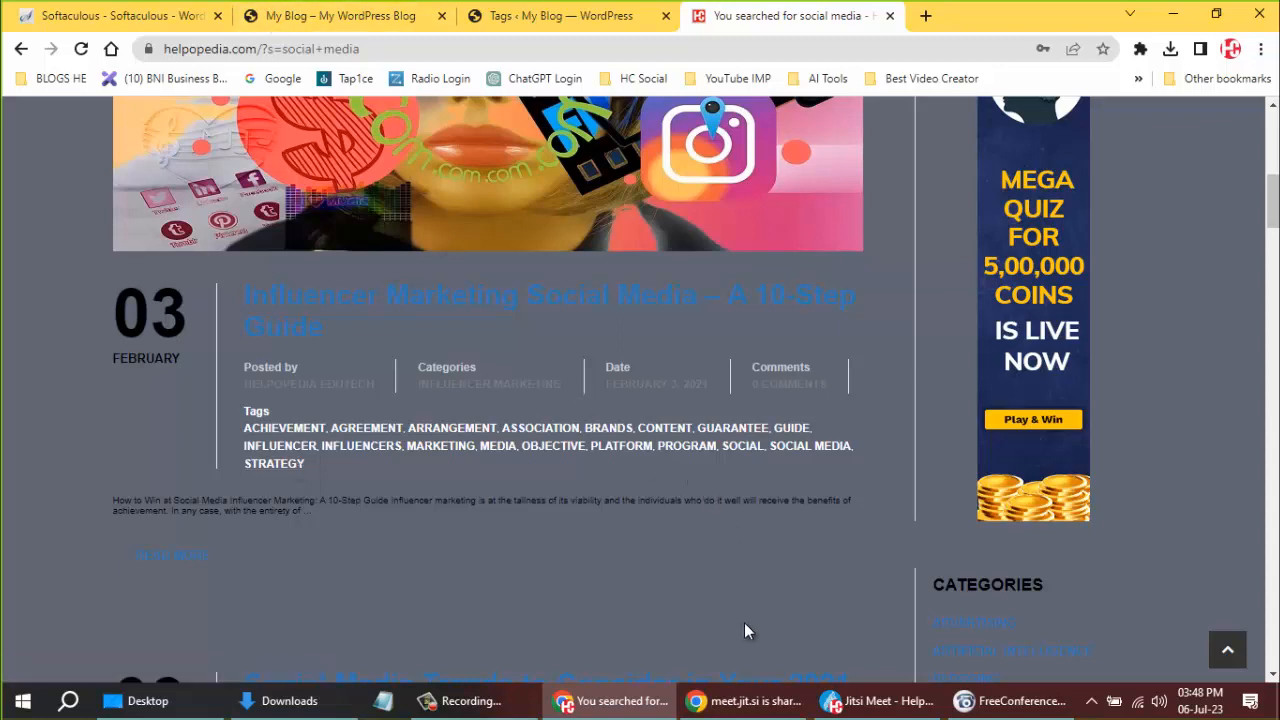
pyautogui.click(885, 706)
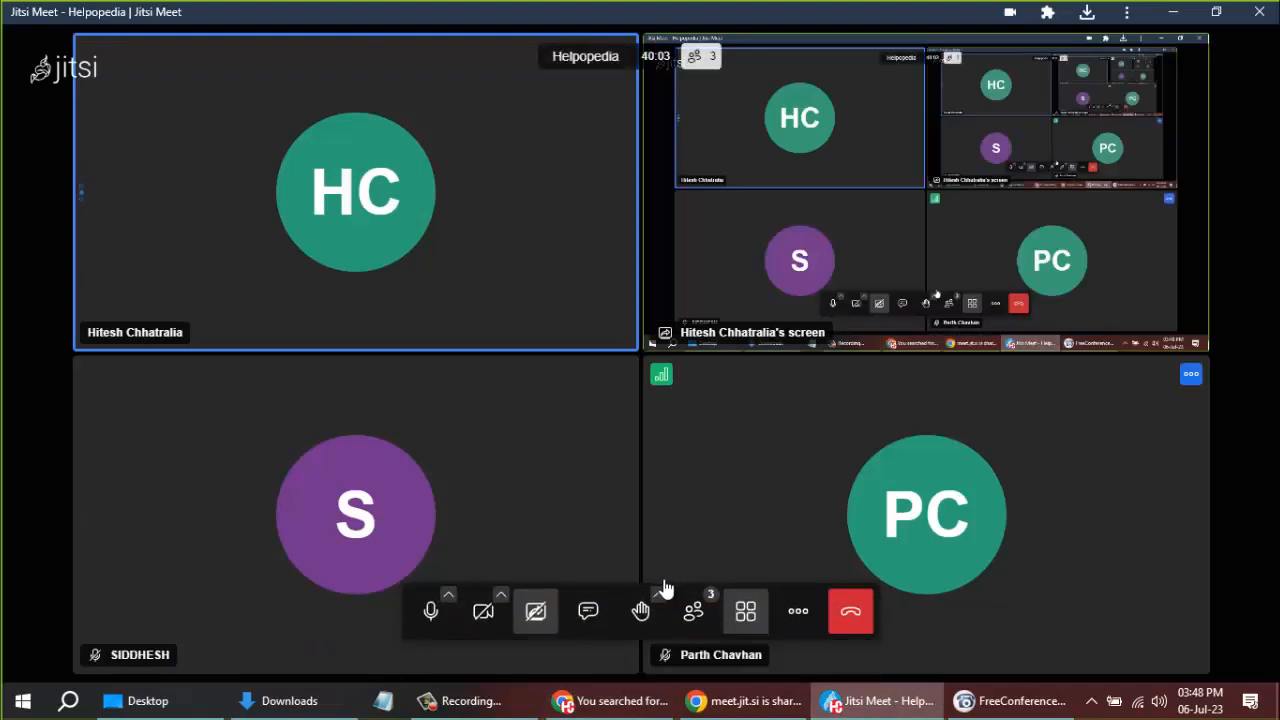
pyautogui.click(661, 594)
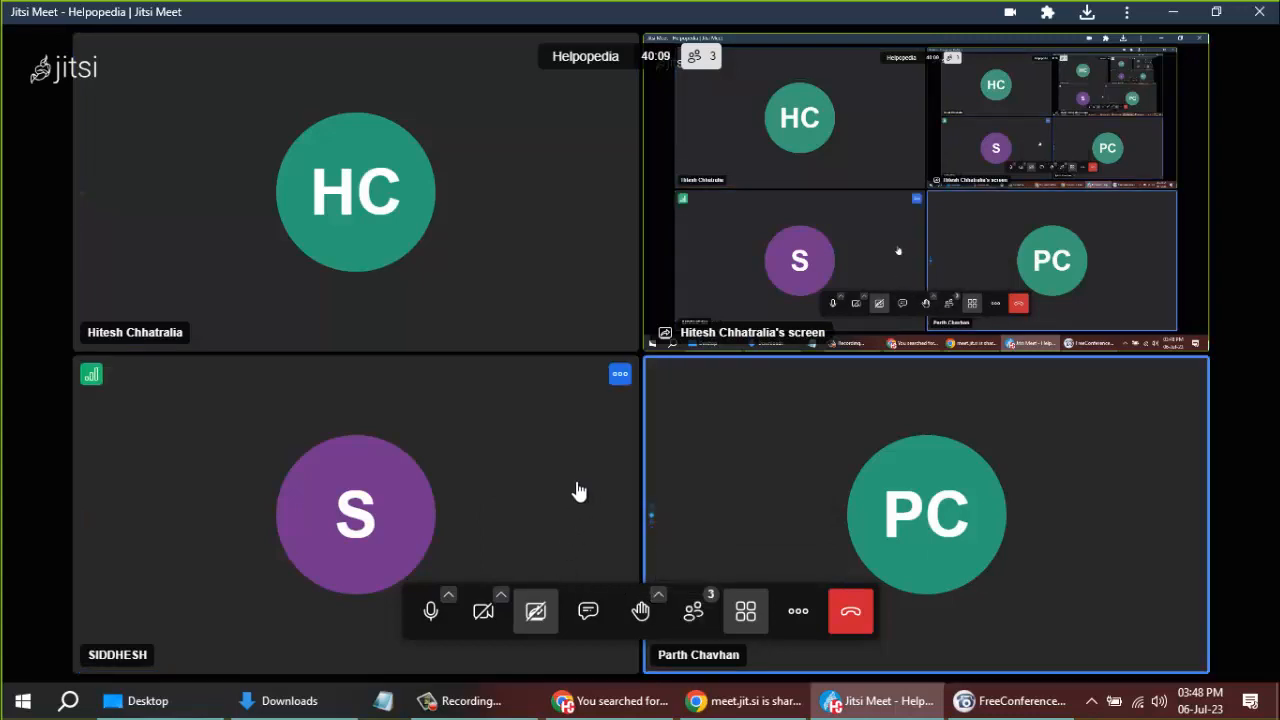
pyautogui.click(1172, 14)
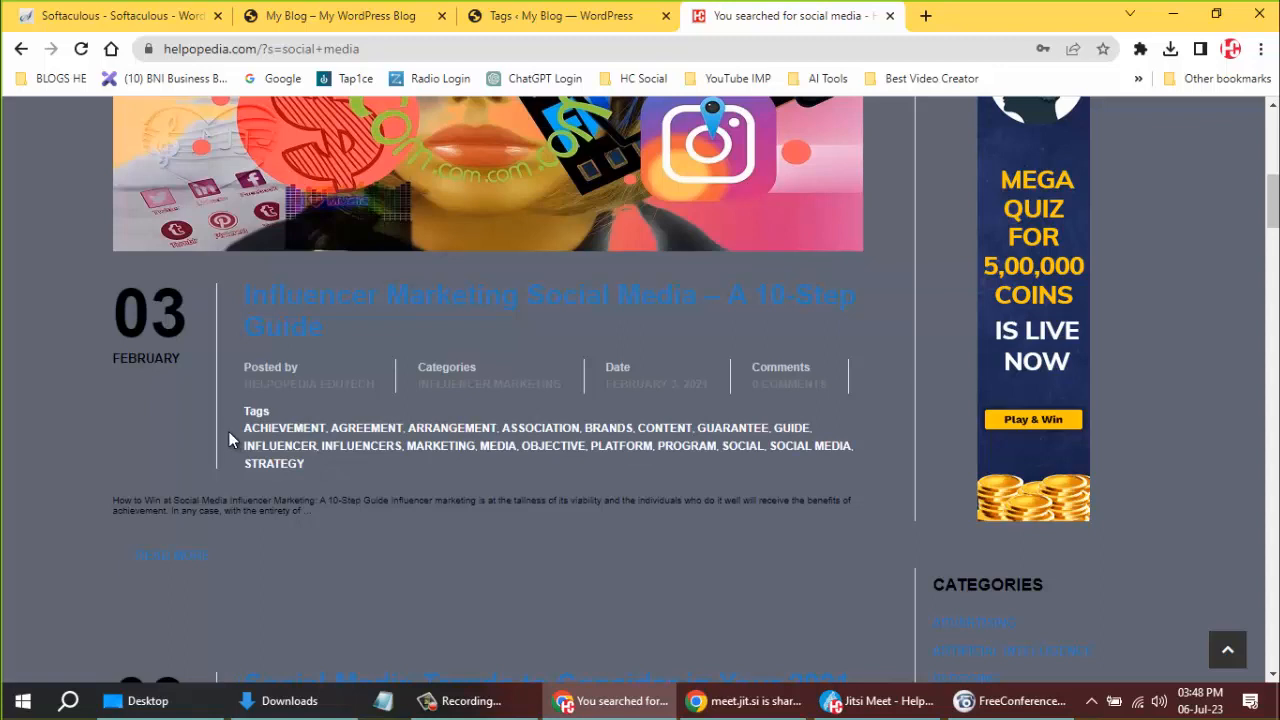
pyautogui.scroll(1, 229, 432)
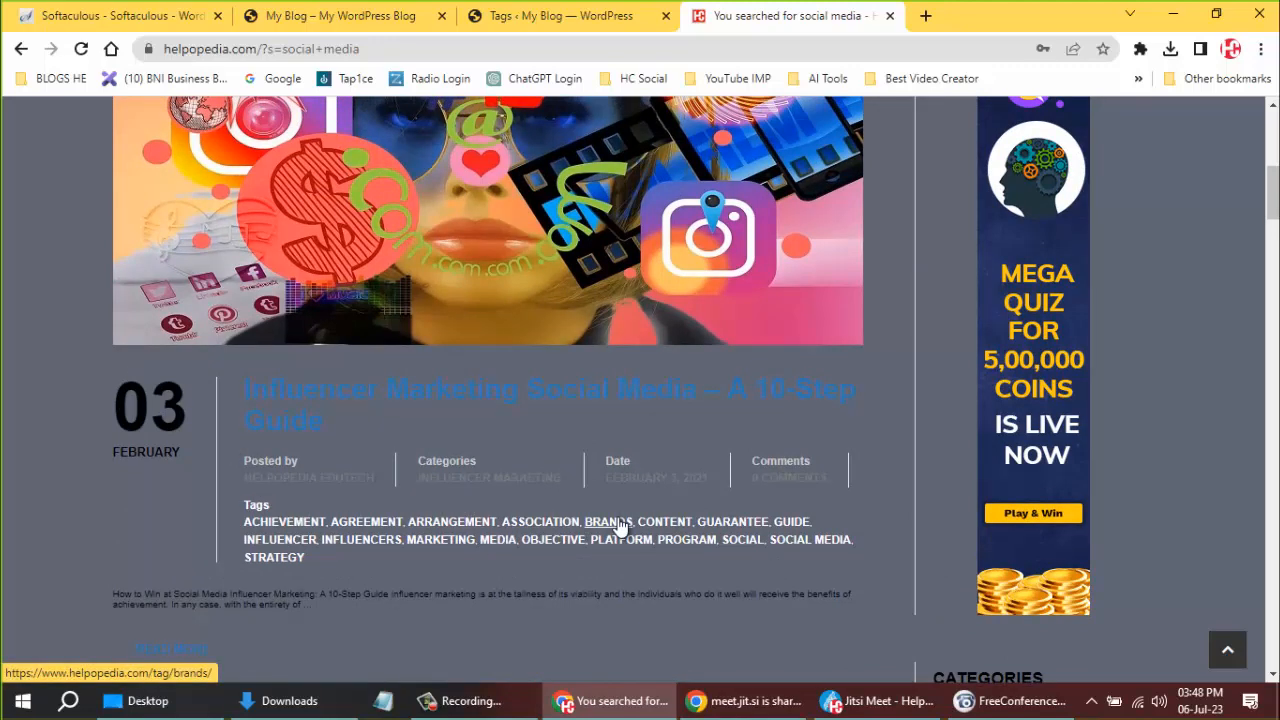
pyautogui.scroll(6, 864, 459)
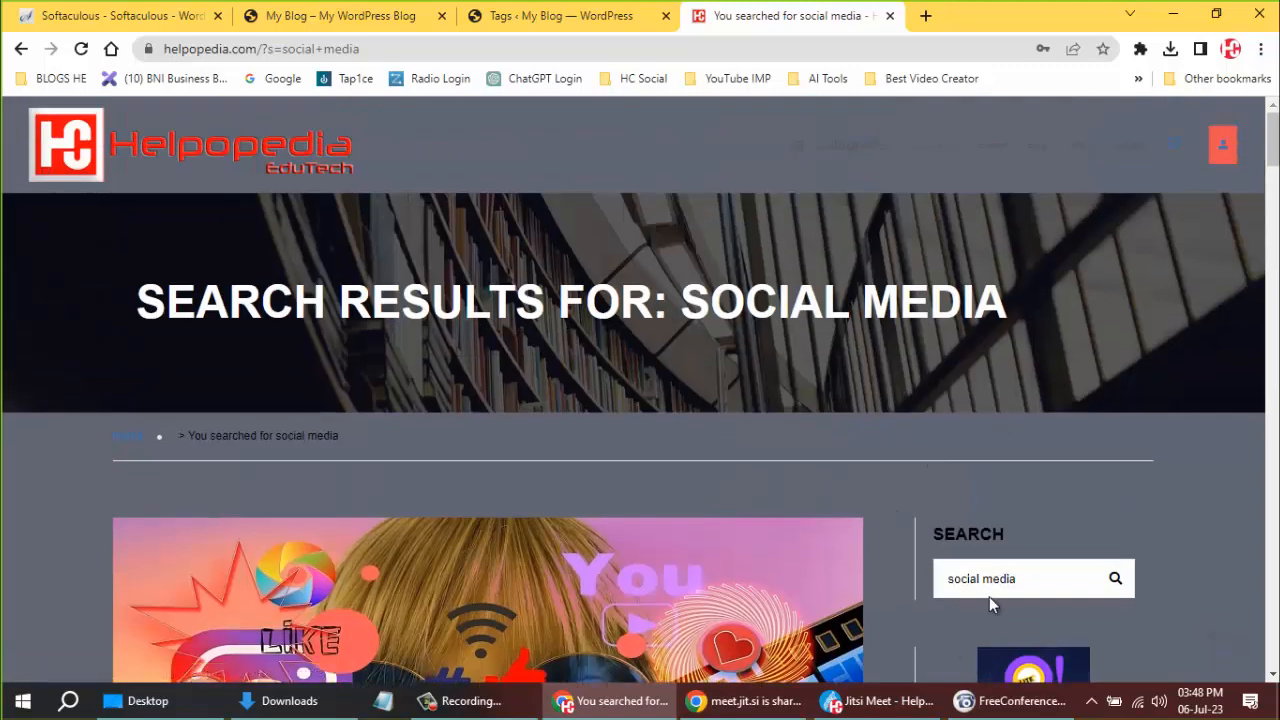
pyautogui.scroll(-4, 280, 585)
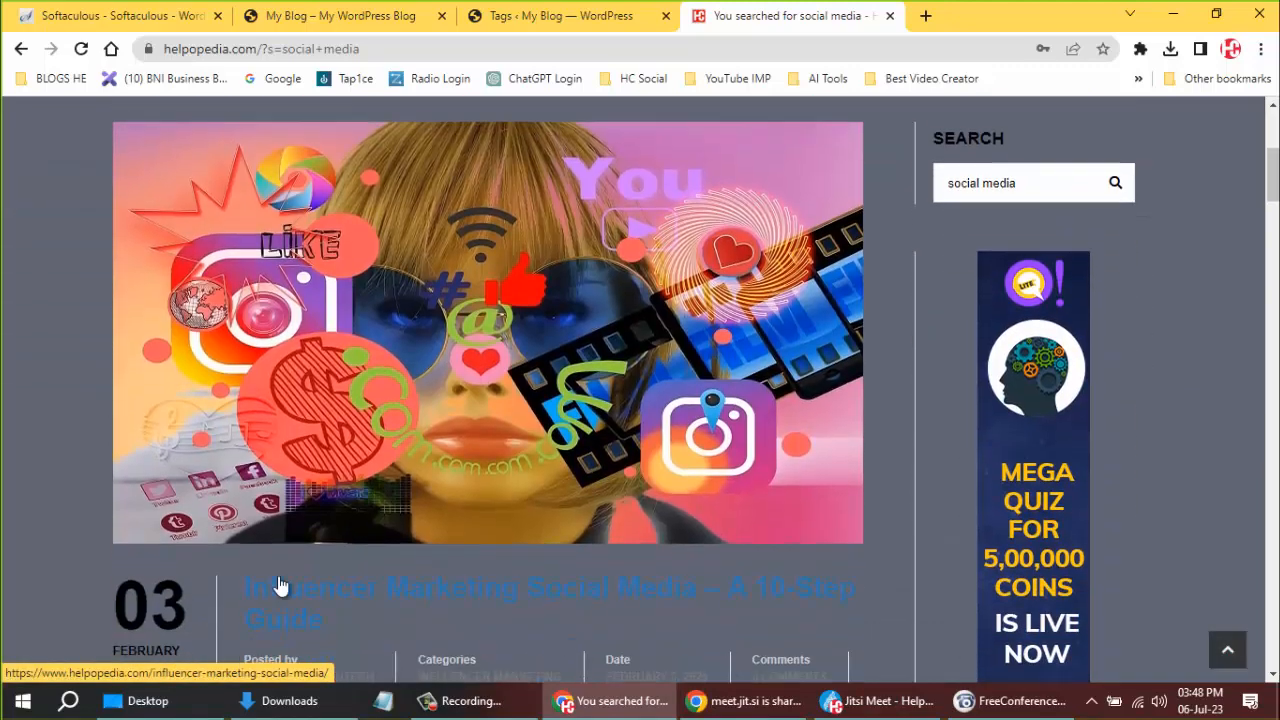
pyautogui.scroll(-4, 280, 585)
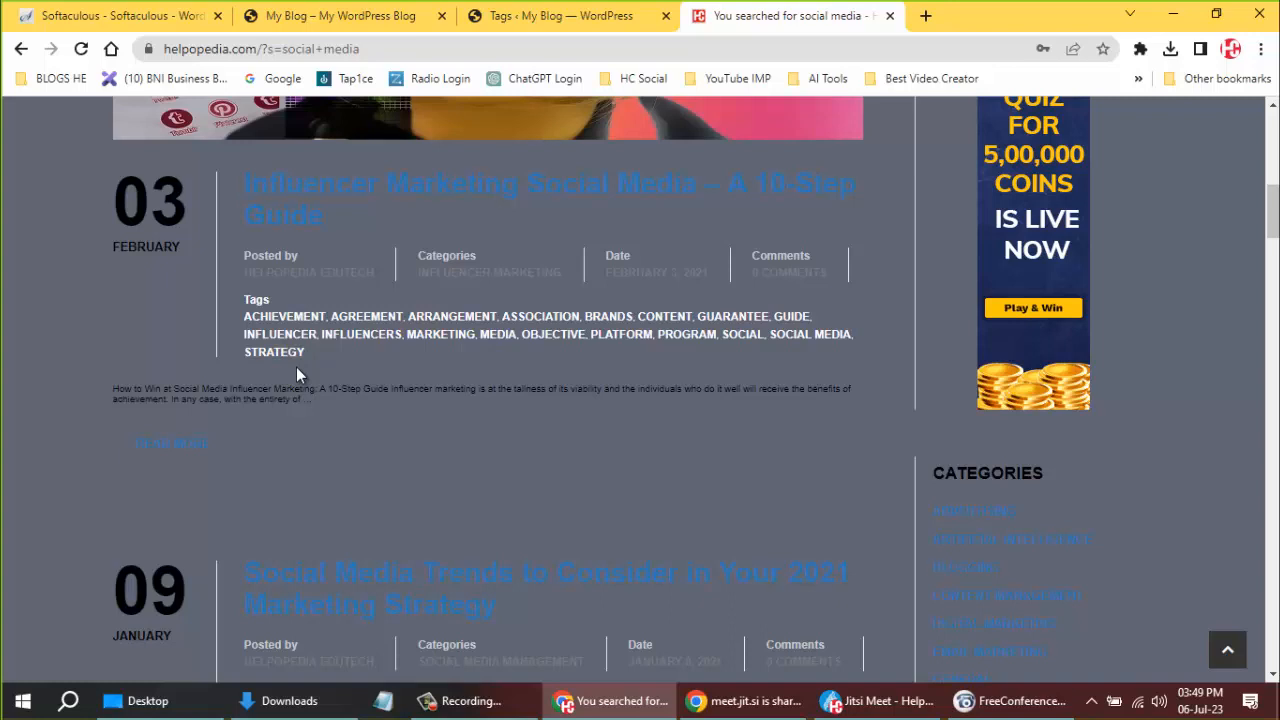
# - Back on WordPress Tags, add a Social Media tag with slug socialmedia
pyautogui.click(530, 15)
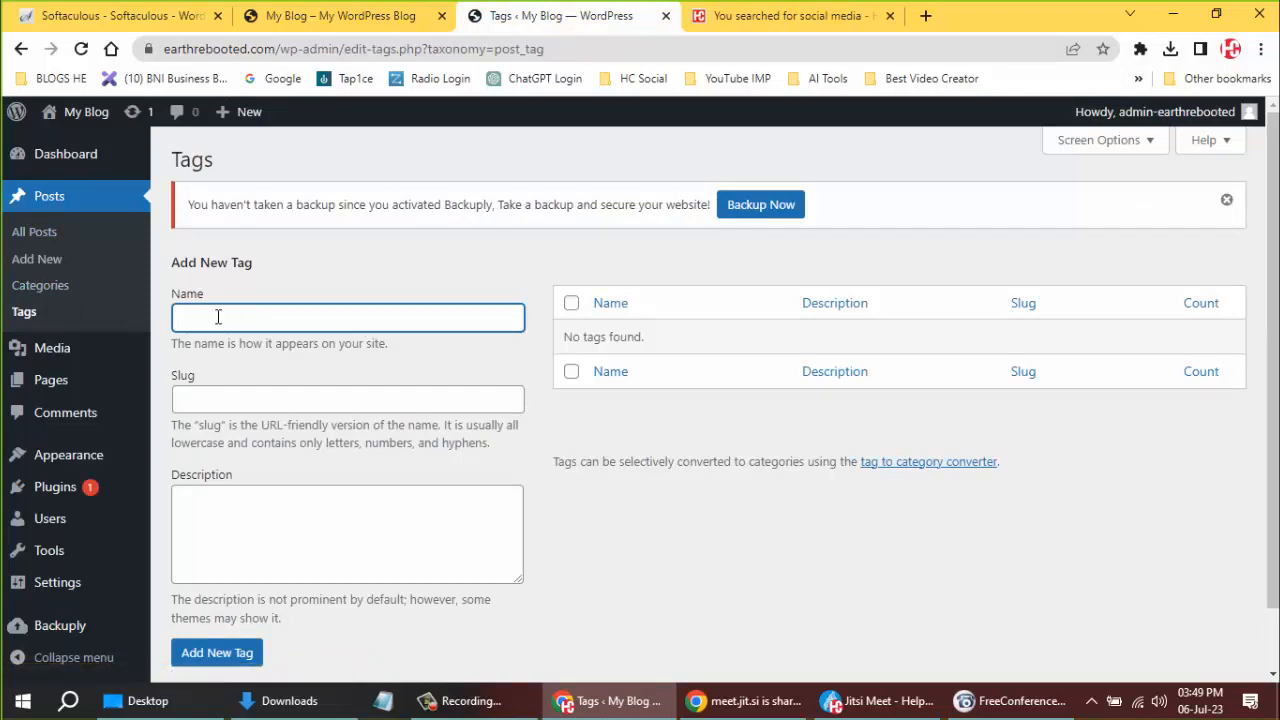
pyautogui.click(213, 396)
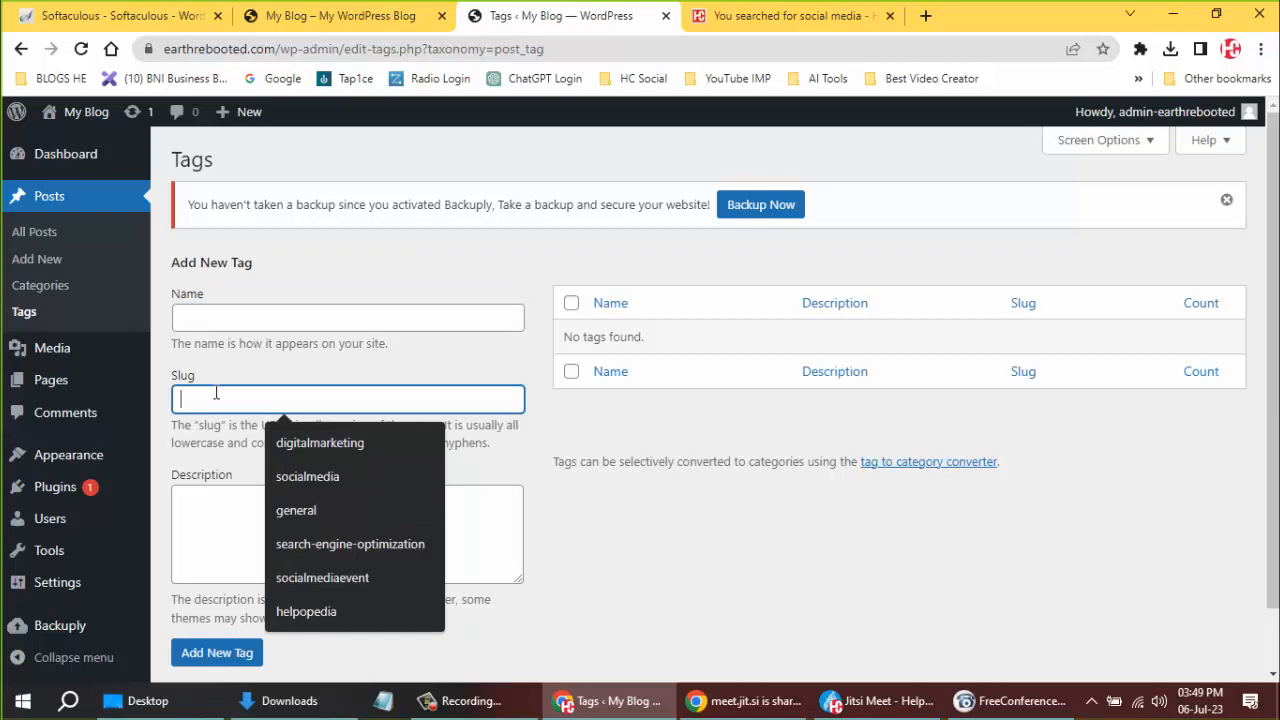
pyautogui.click(221, 320)
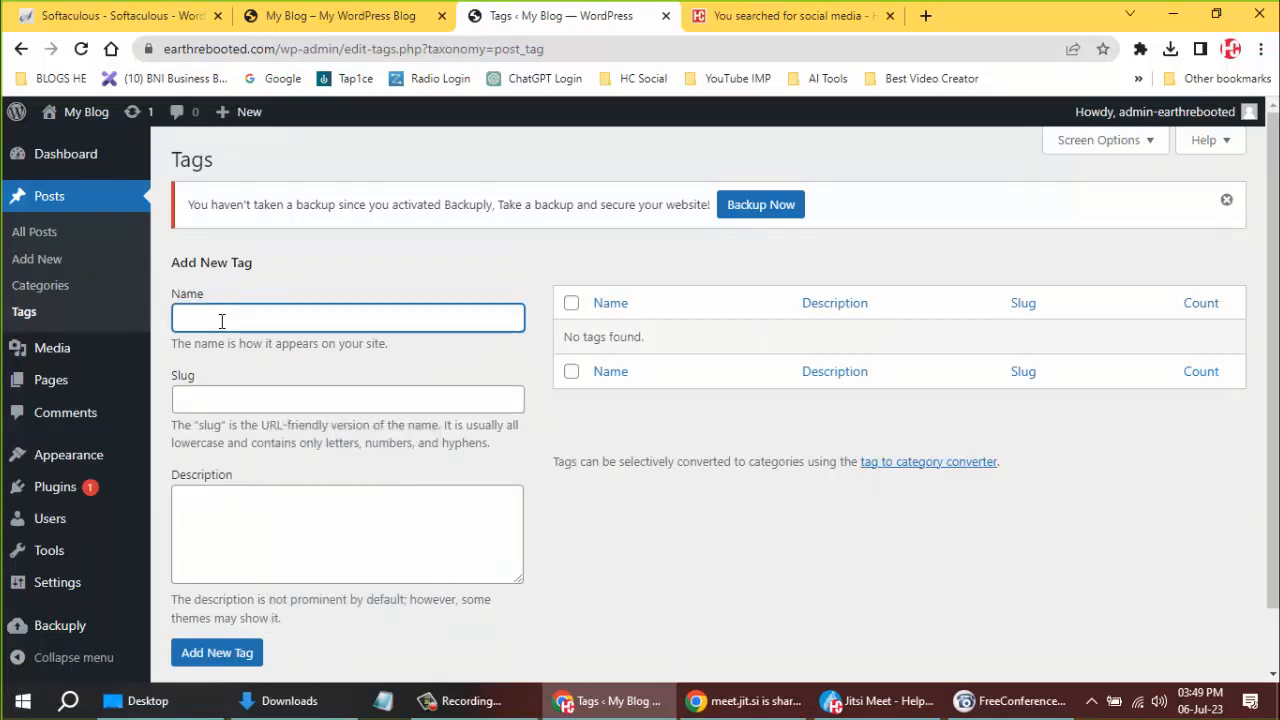
pyautogui.write('Social Media')
pyautogui.click(291, 399)
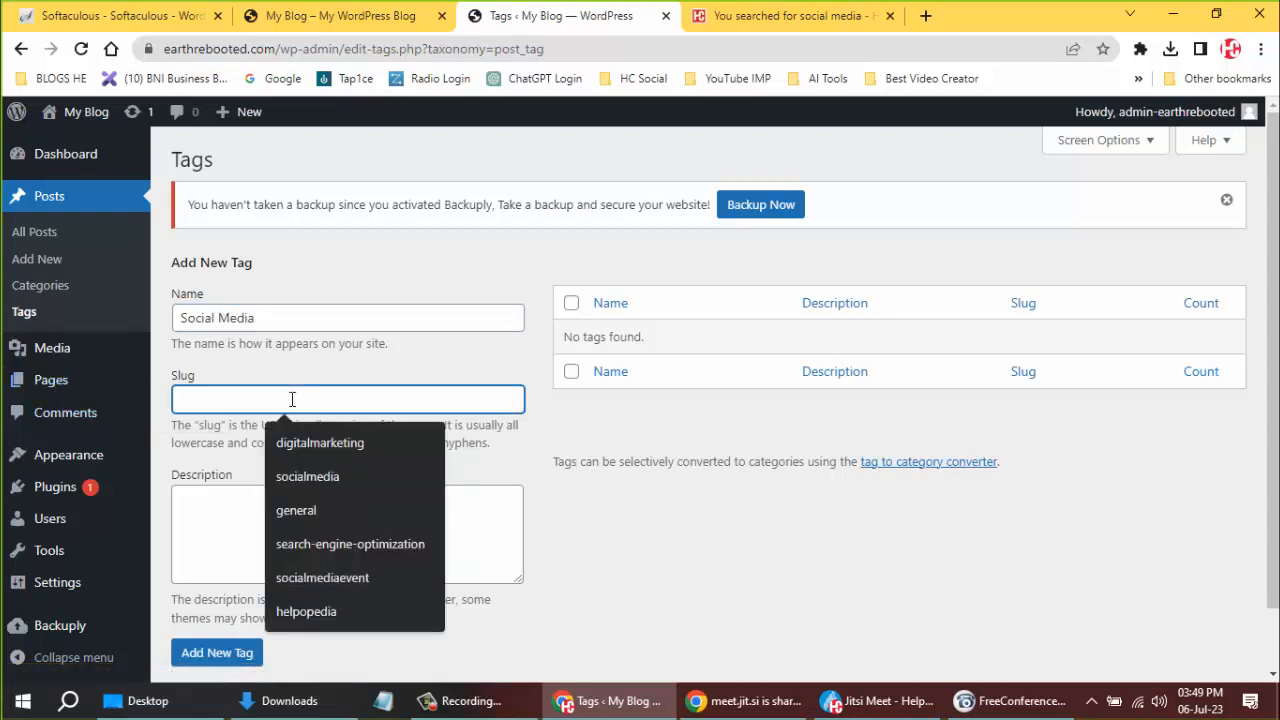
pyautogui.click(296, 477)
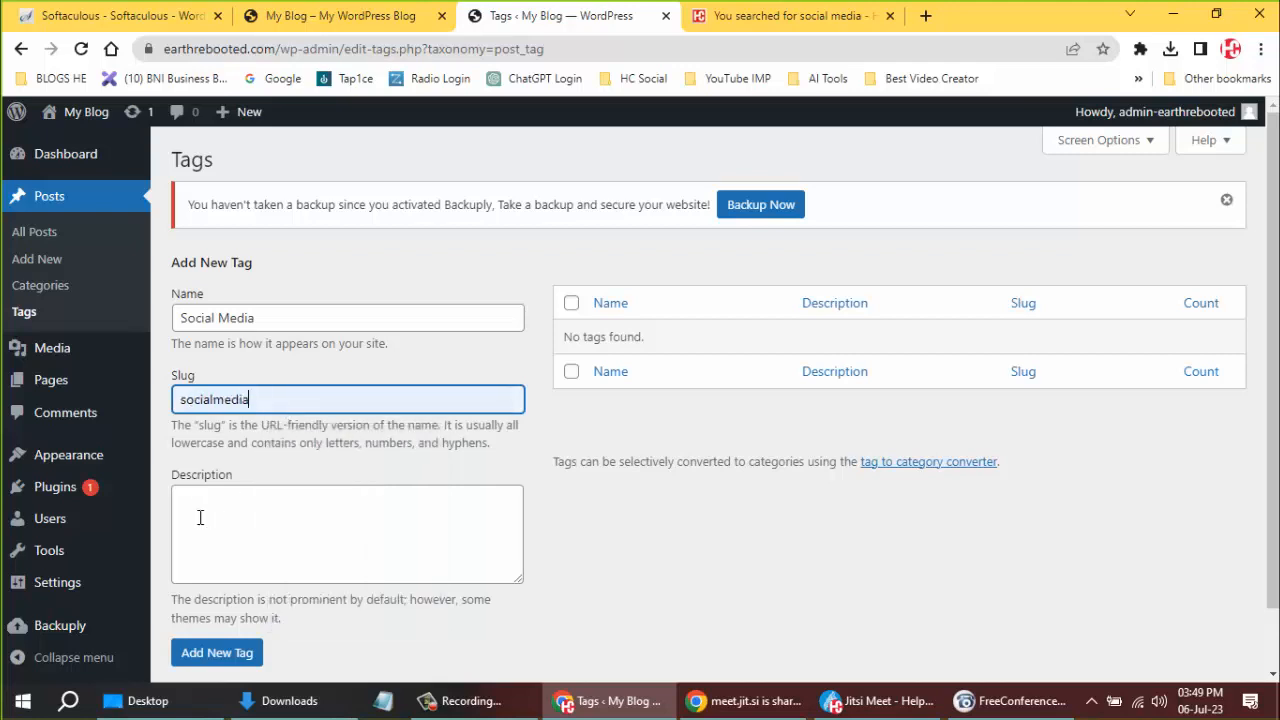
pyautogui.click(218, 654)
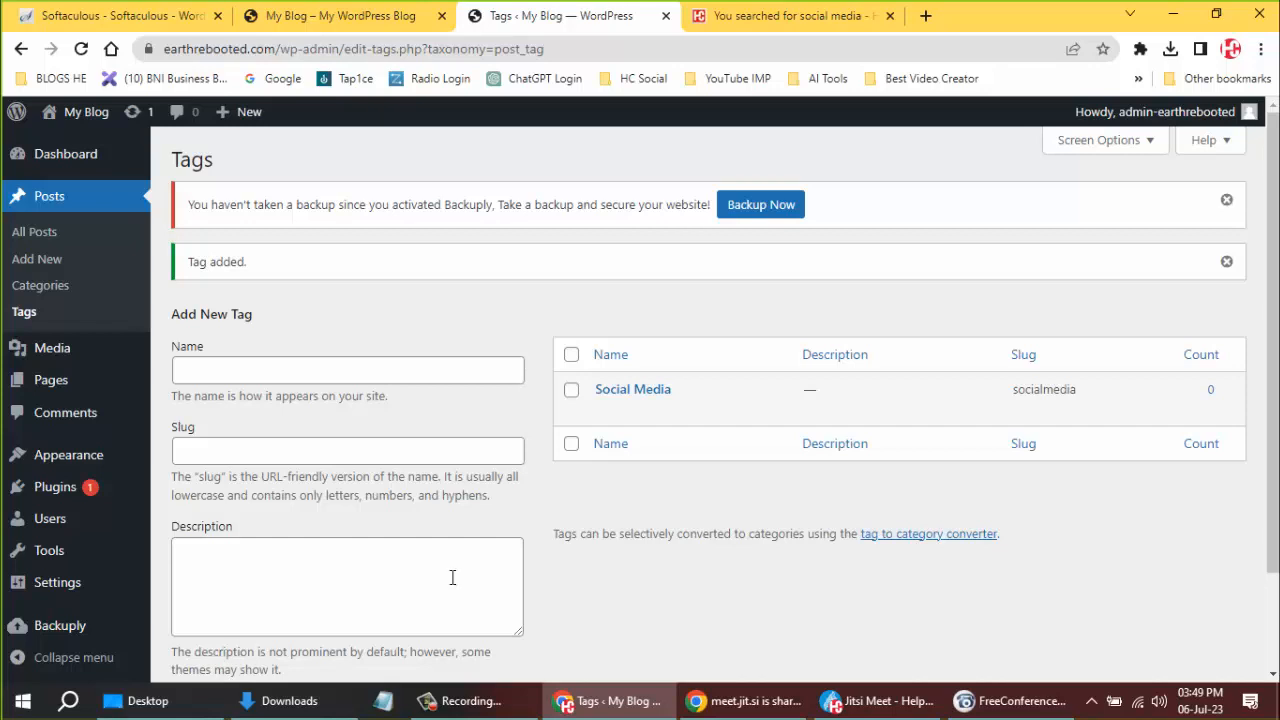
# - Add an 'email marketing' tag with slug emailmarketing
pyautogui.click(250, 368)
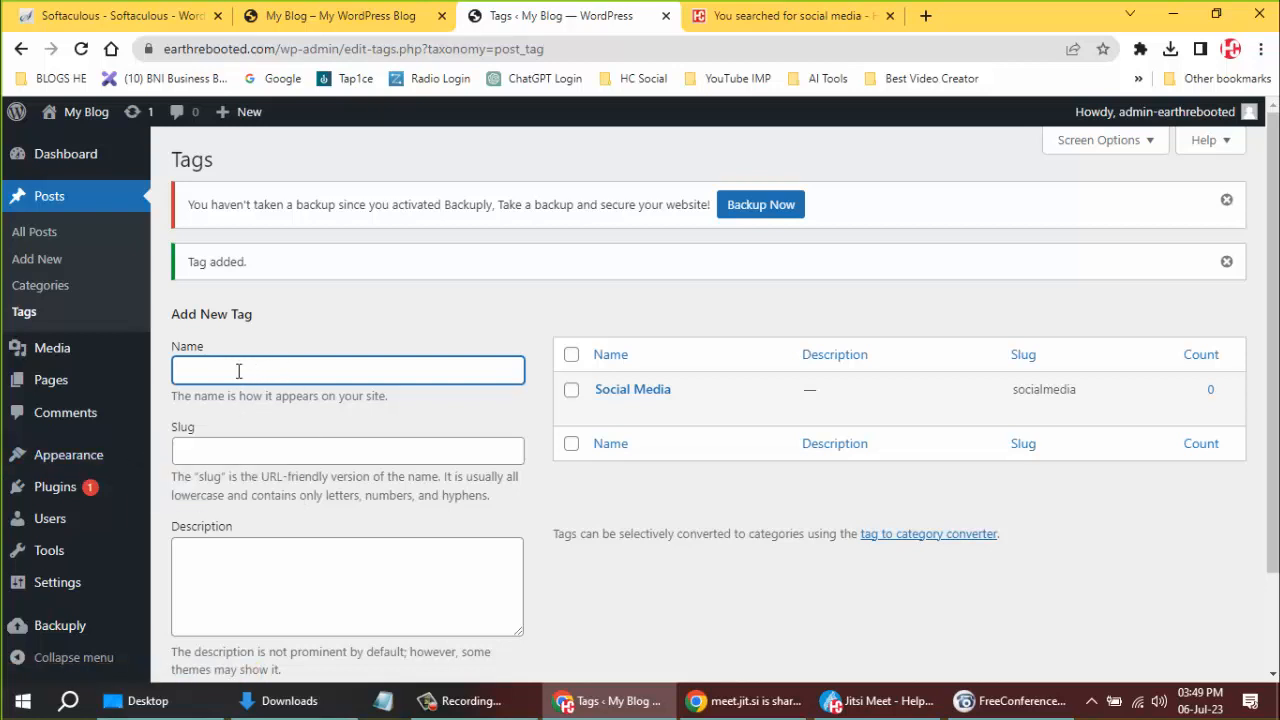
pyautogui.write('email marketing')
pyautogui.click(215, 453)
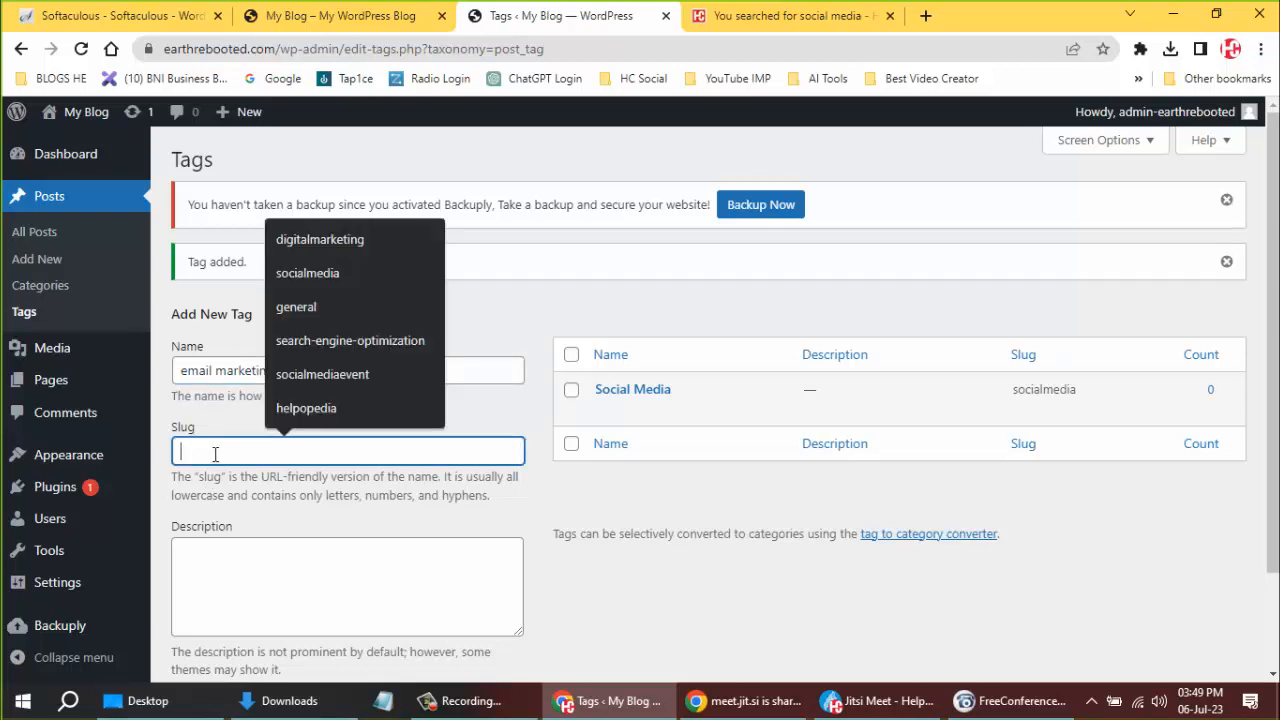
pyautogui.write('email')
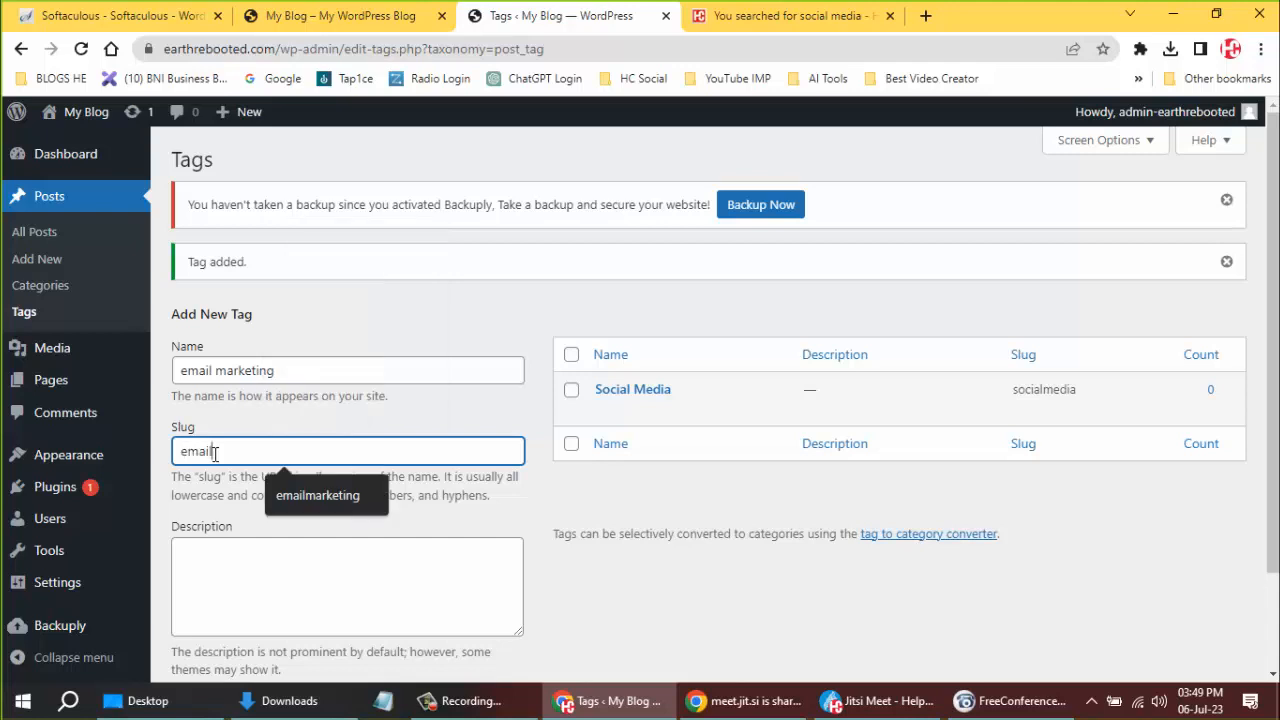
pyautogui.write('marketing')
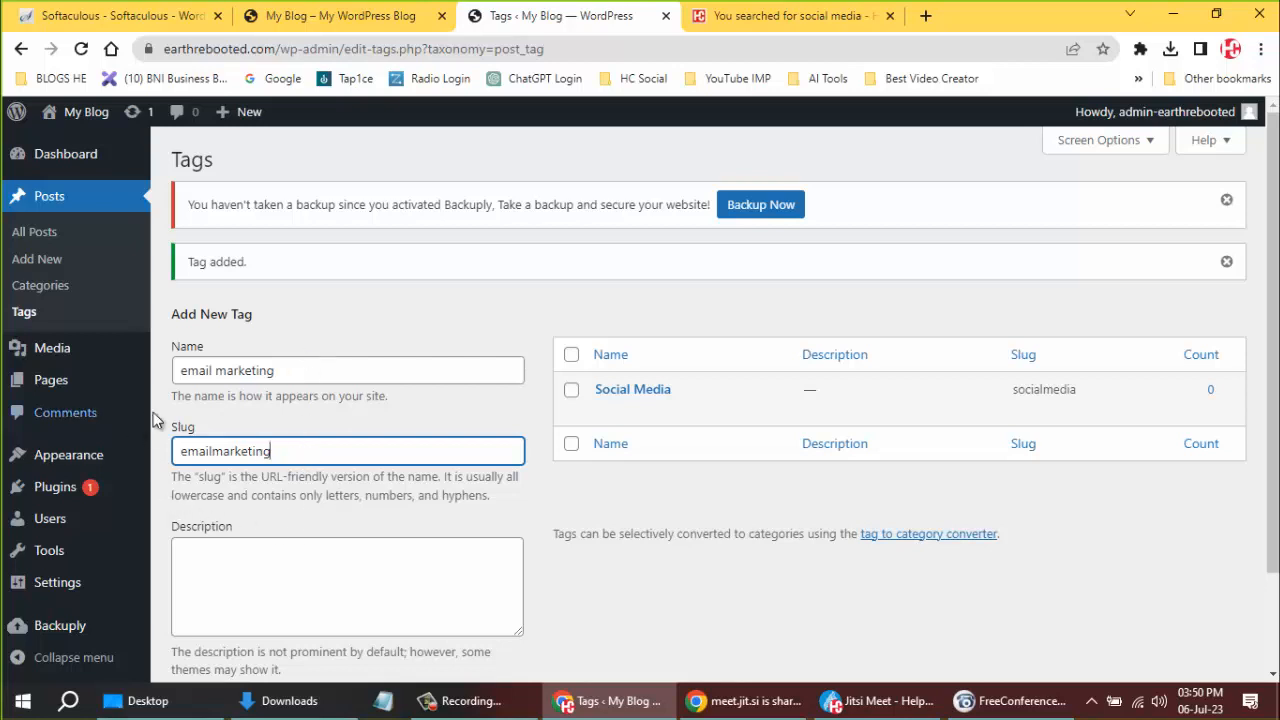
pyautogui.scroll(-2, 322, 415)
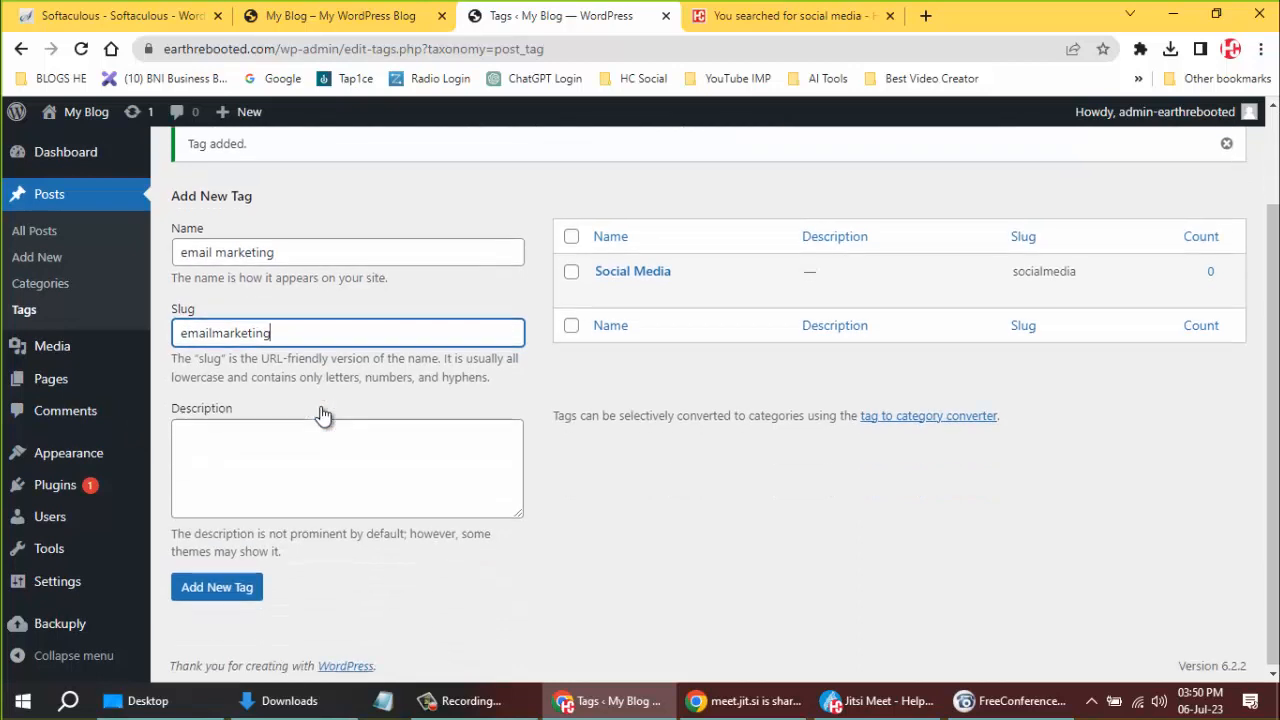
pyautogui.click(212, 589)
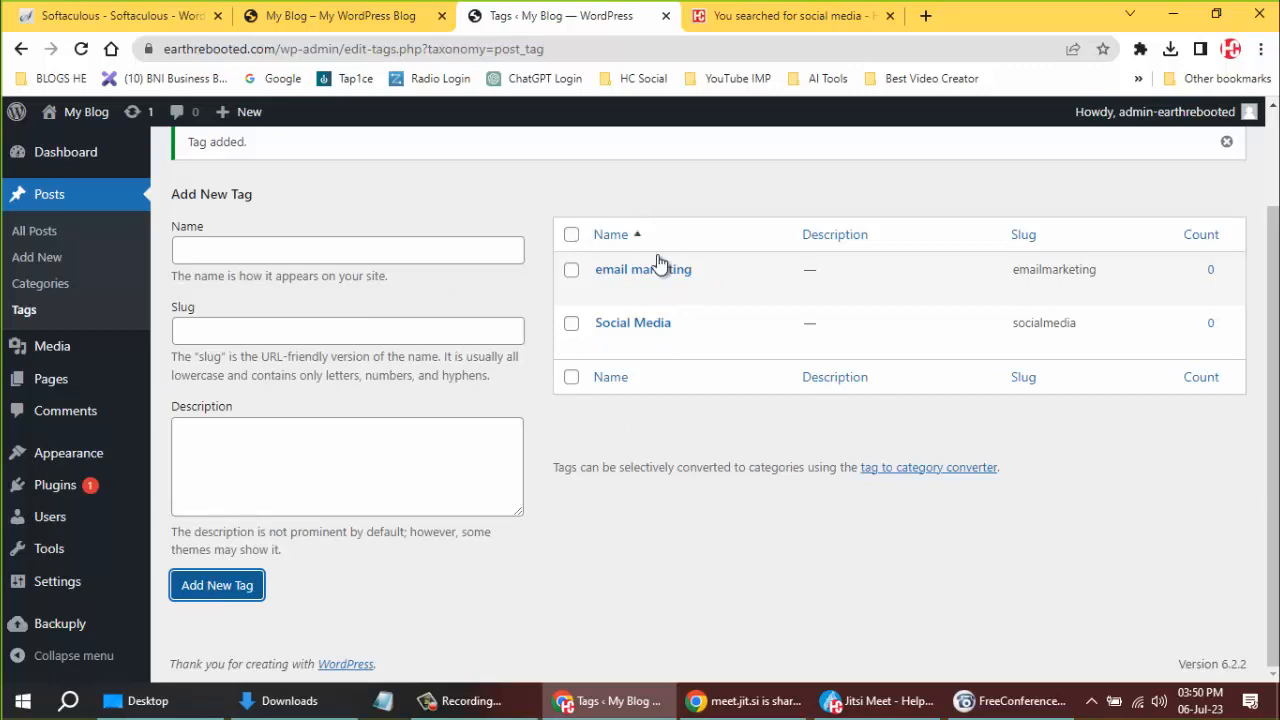
# - Glance at the Softaculous page and blog homepage, then start a new post
pyautogui.click(104, 12)
pyautogui.click(280, 15)
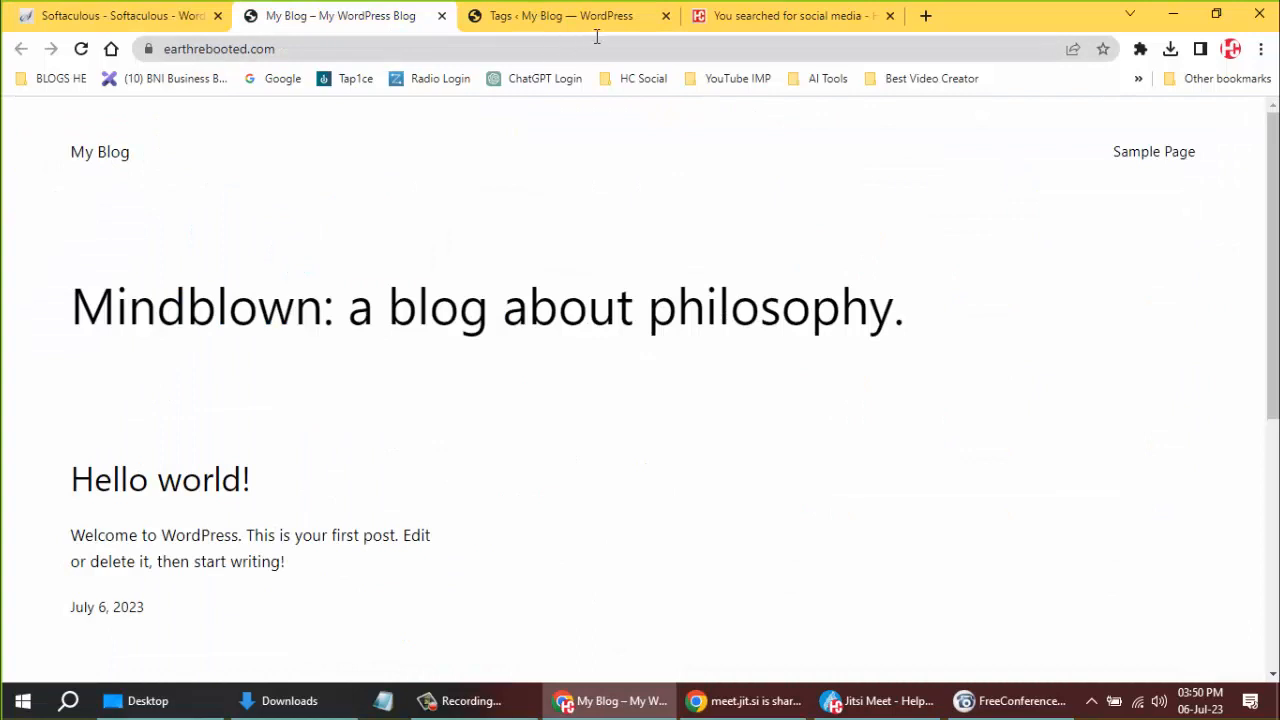
pyautogui.click(580, 20)
pyautogui.scroll(2, 349, 326)
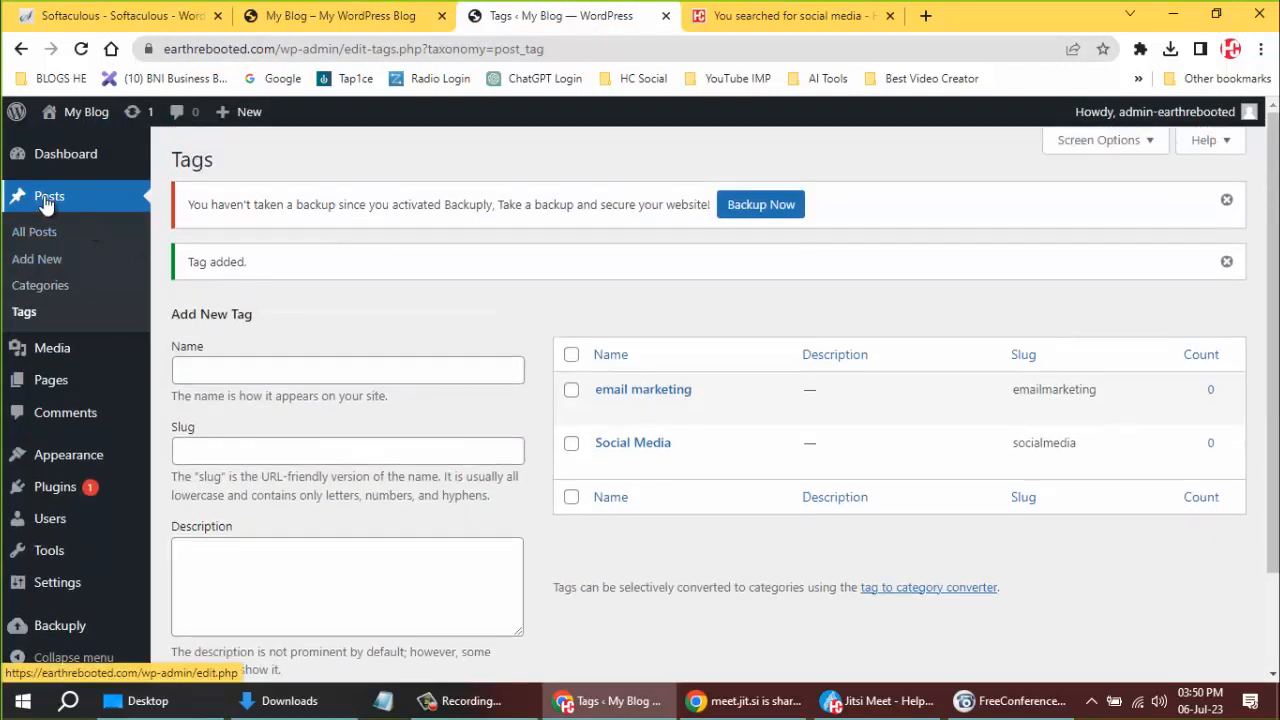
pyautogui.click(36, 260)
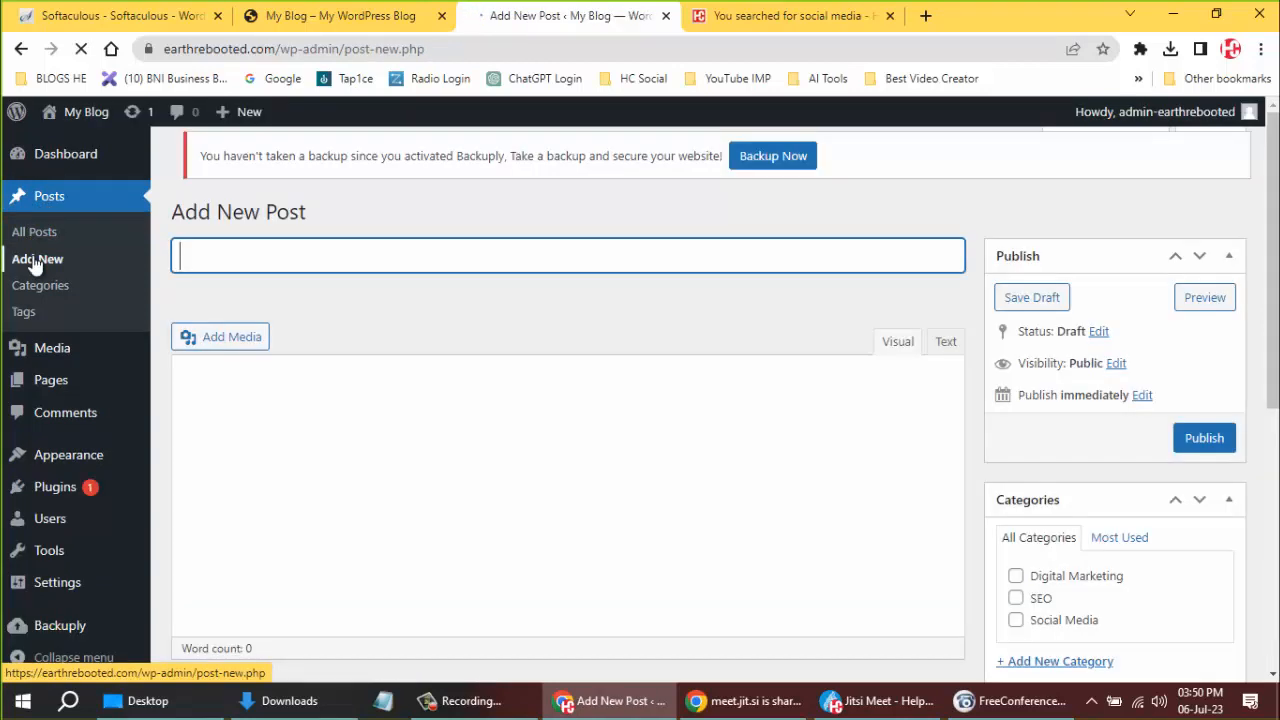
# - Type 'soc' in the blank new post's Tags box to find the Social Media tag
pyautogui.scroll(-3, 800, 420)
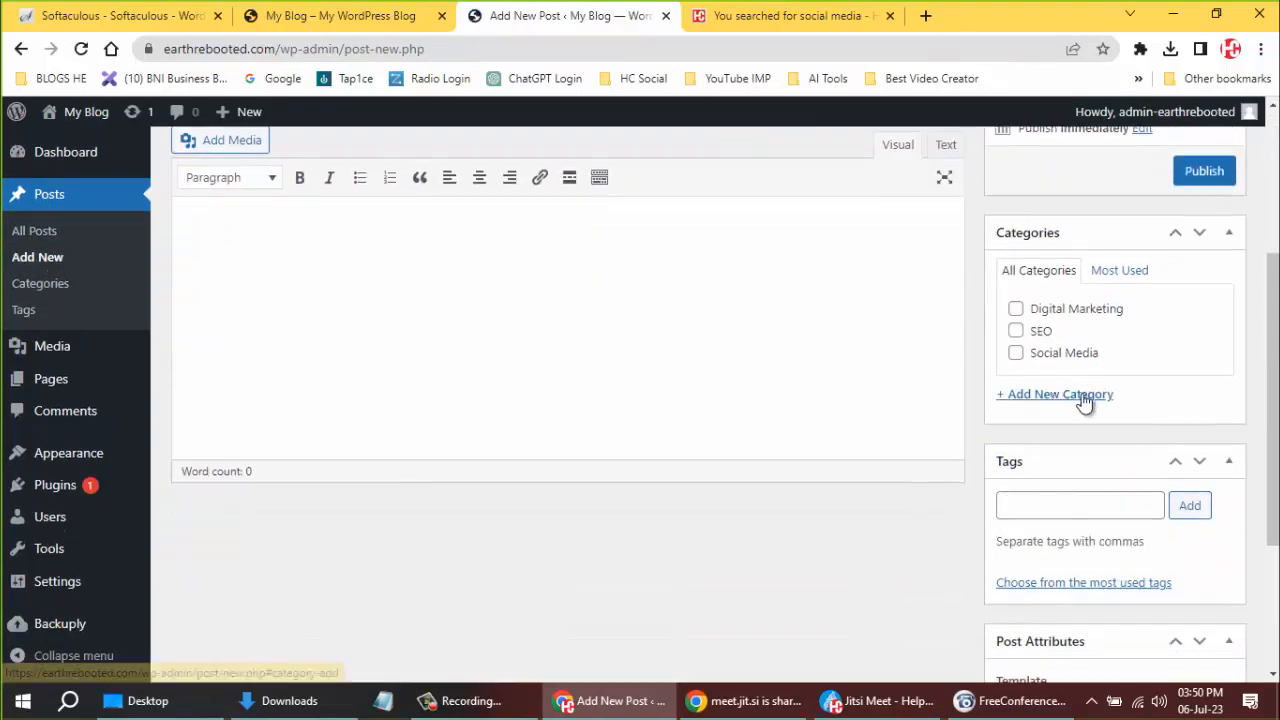
pyautogui.click(1023, 504)
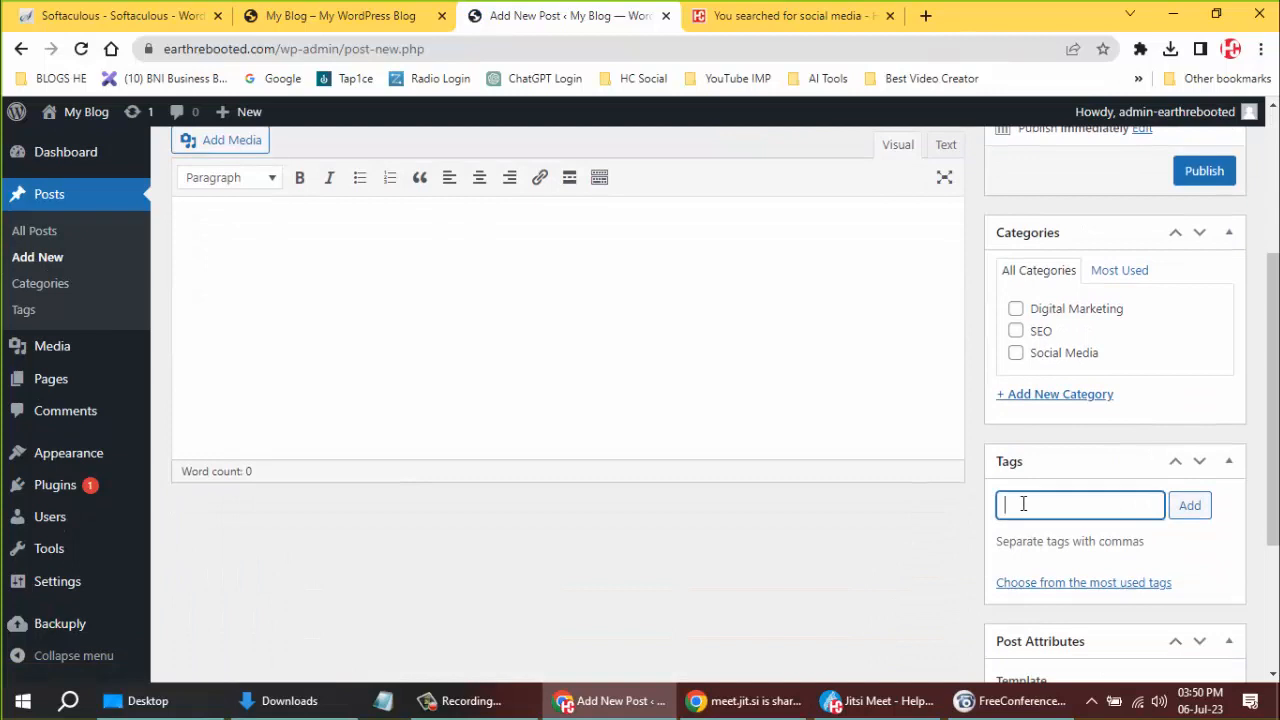
pyautogui.click(280, 222)
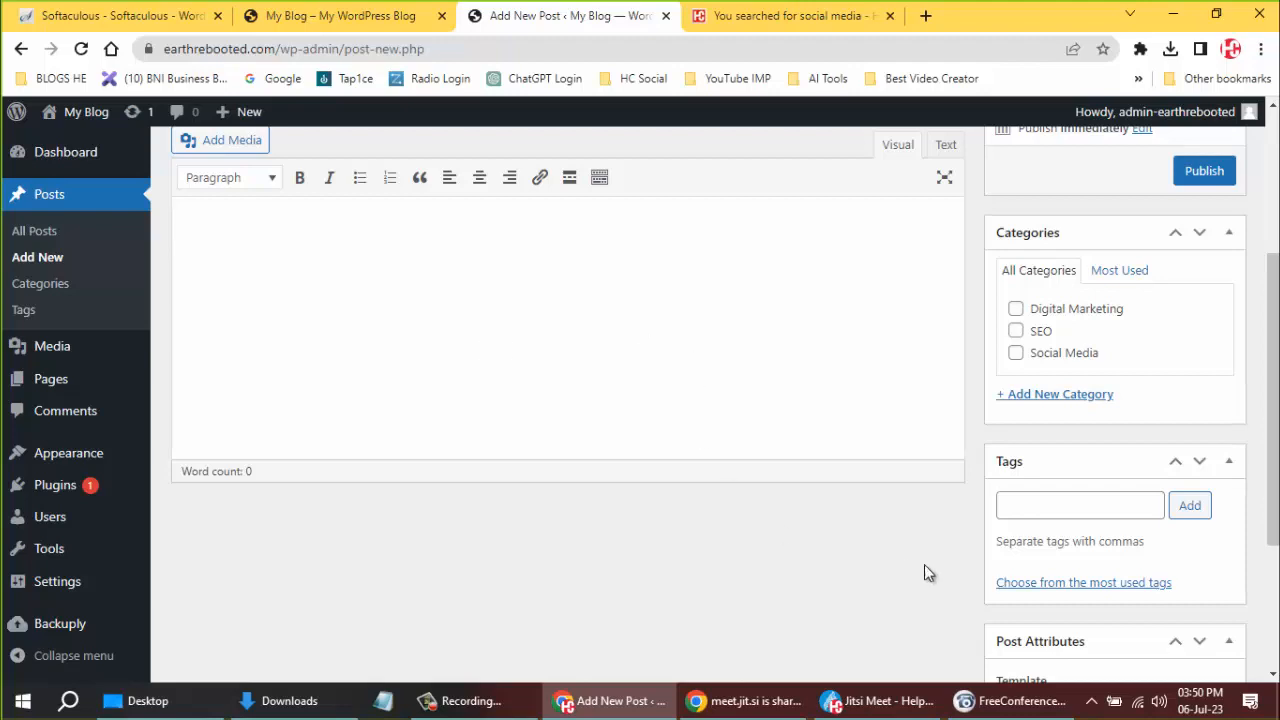
pyautogui.click(1046, 505)
pyautogui.write('soc')
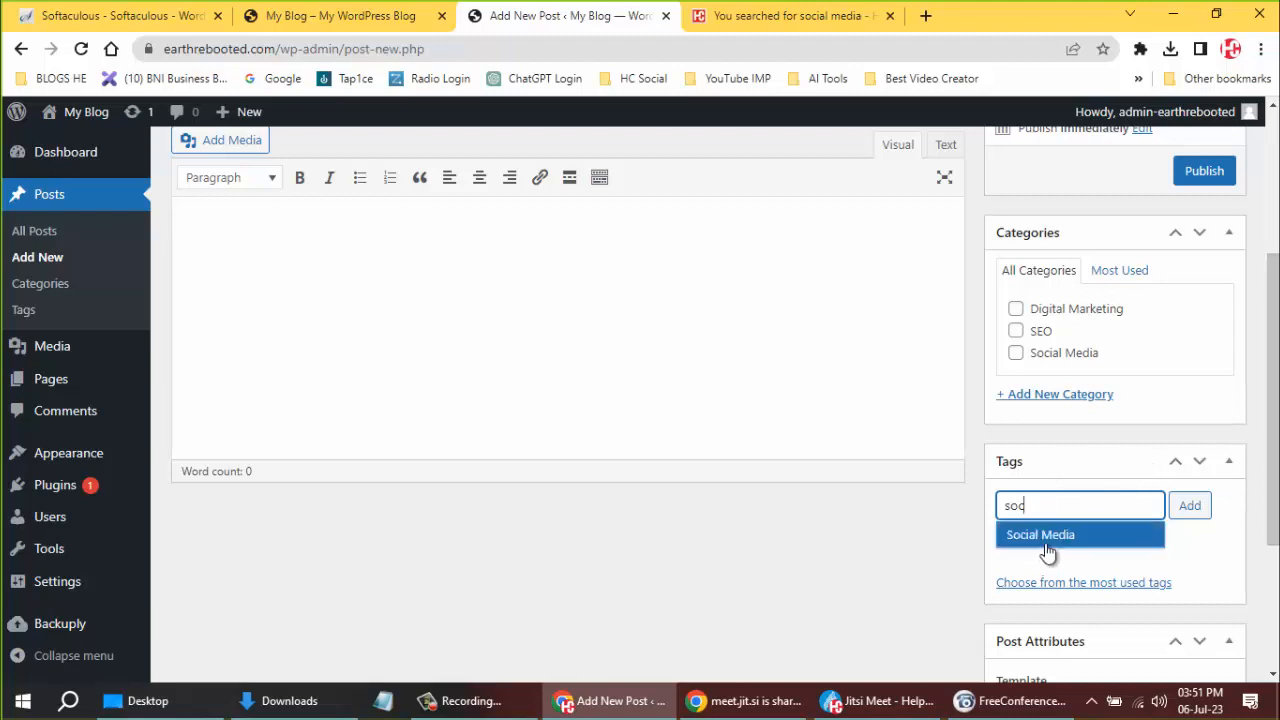
# - Tag the post with Social Media, facebook, linkedin and youtube
pyautogui.click(1046, 535)
pyautogui.click(1199, 510)
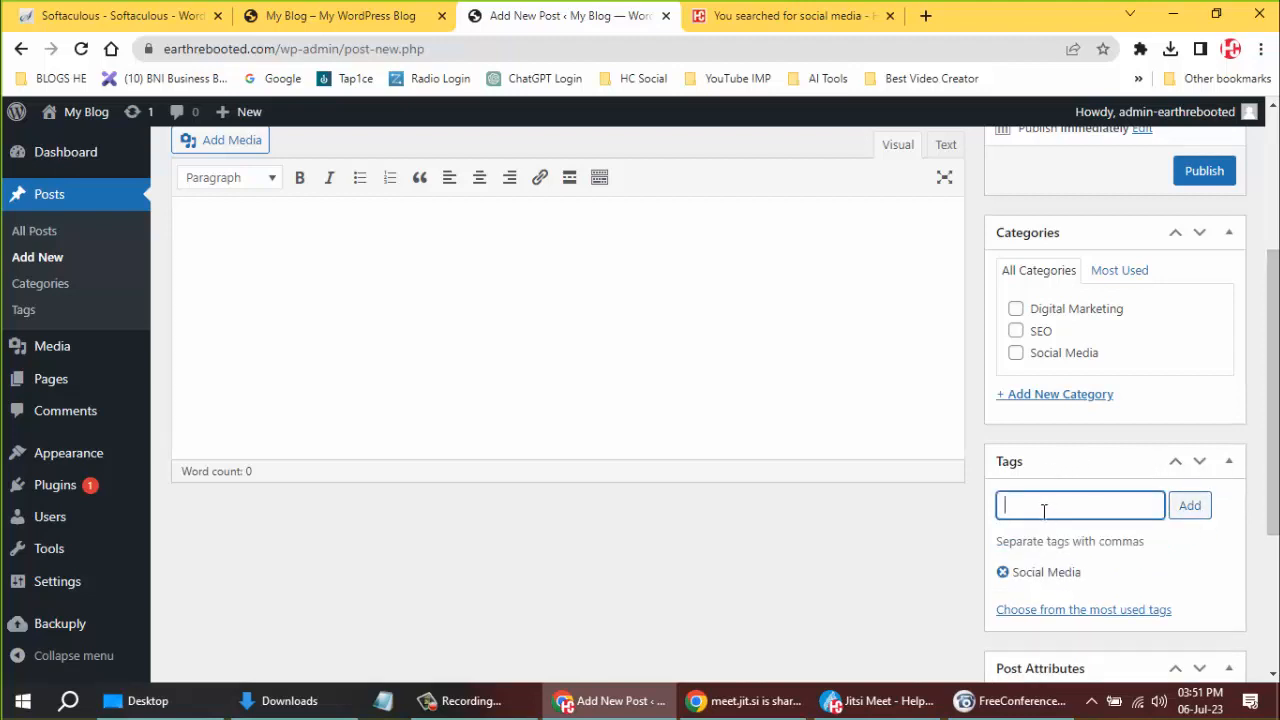
pyautogui.write('face')
pyautogui.press('BackSpace')
pyautogui.press('BackSpace')
pyautogui.click(988, 510)
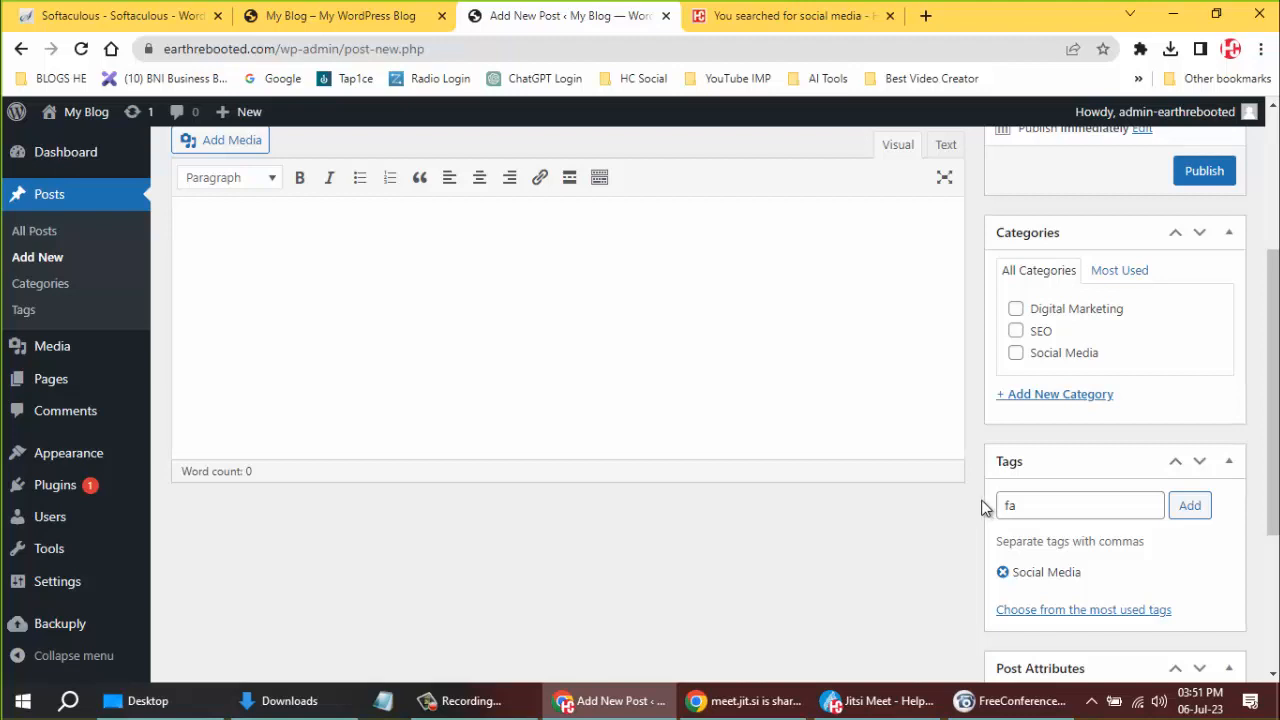
pyautogui.click(1036, 501)
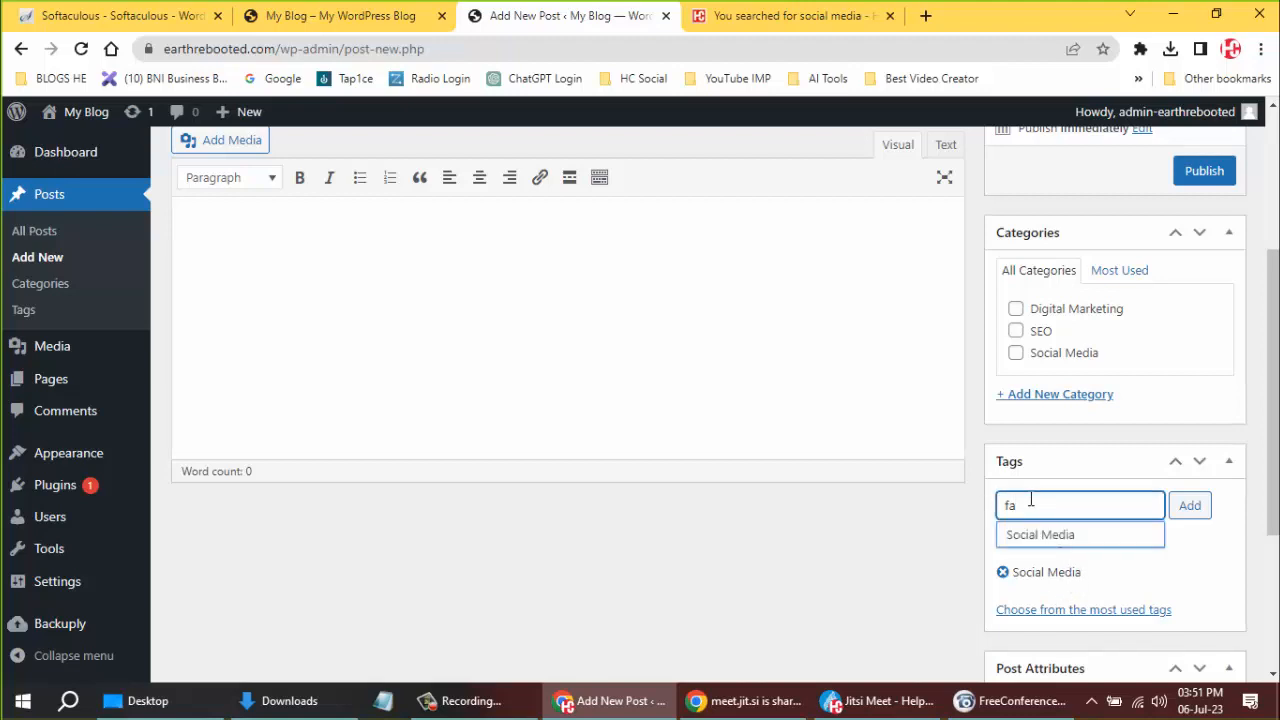
pyautogui.write('ce')
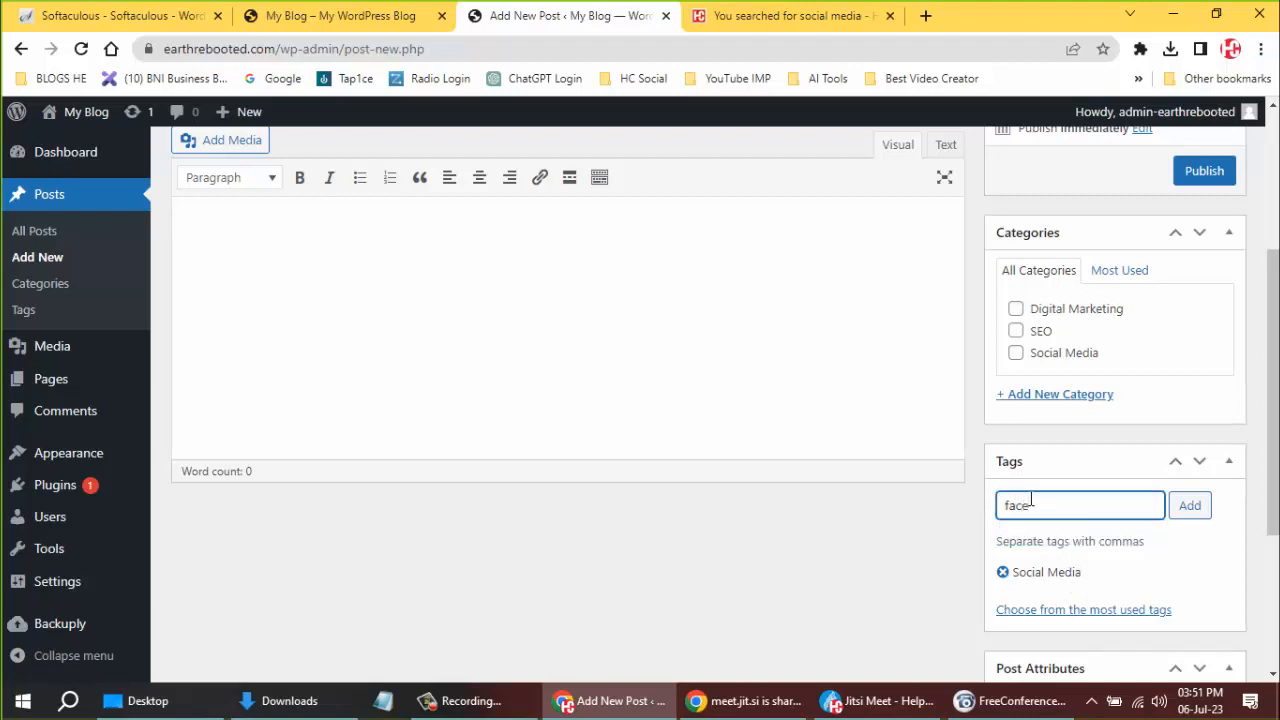
pyautogui.write('book')
pyautogui.press('Return')
pyautogui.write('linked')
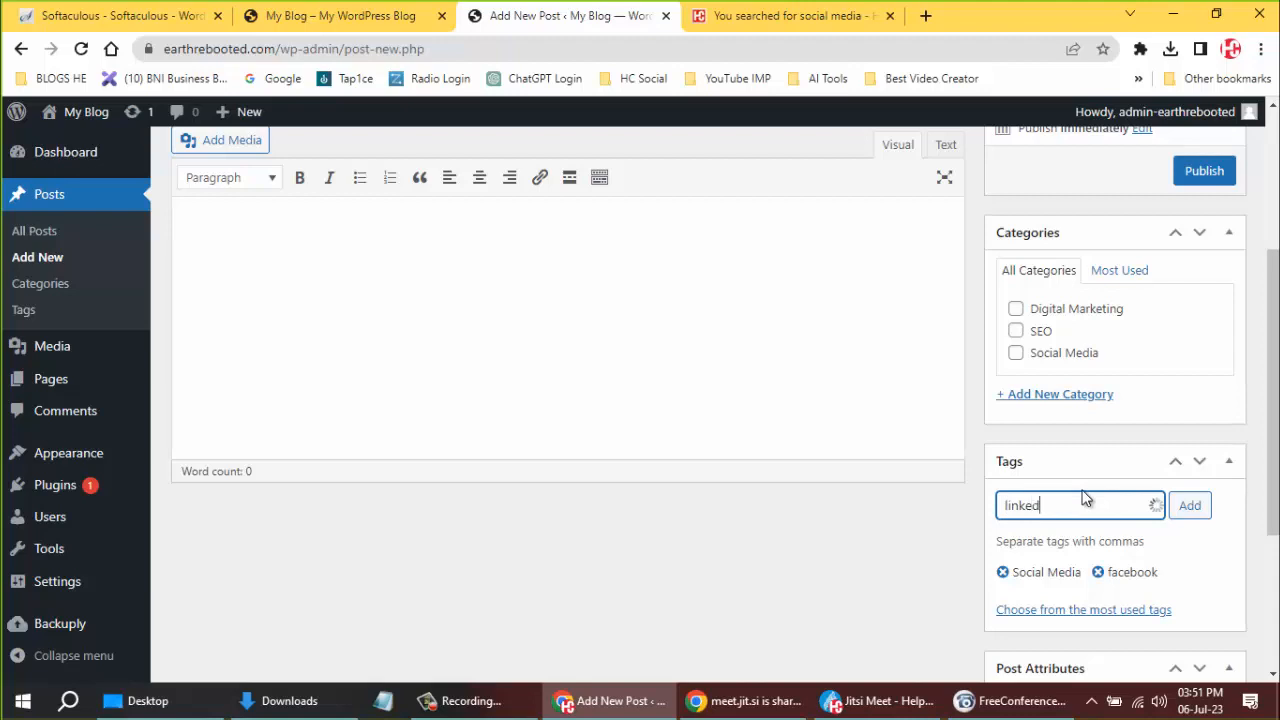
pyautogui.write('in')
pyautogui.press('Return')
pyautogui.write('you')
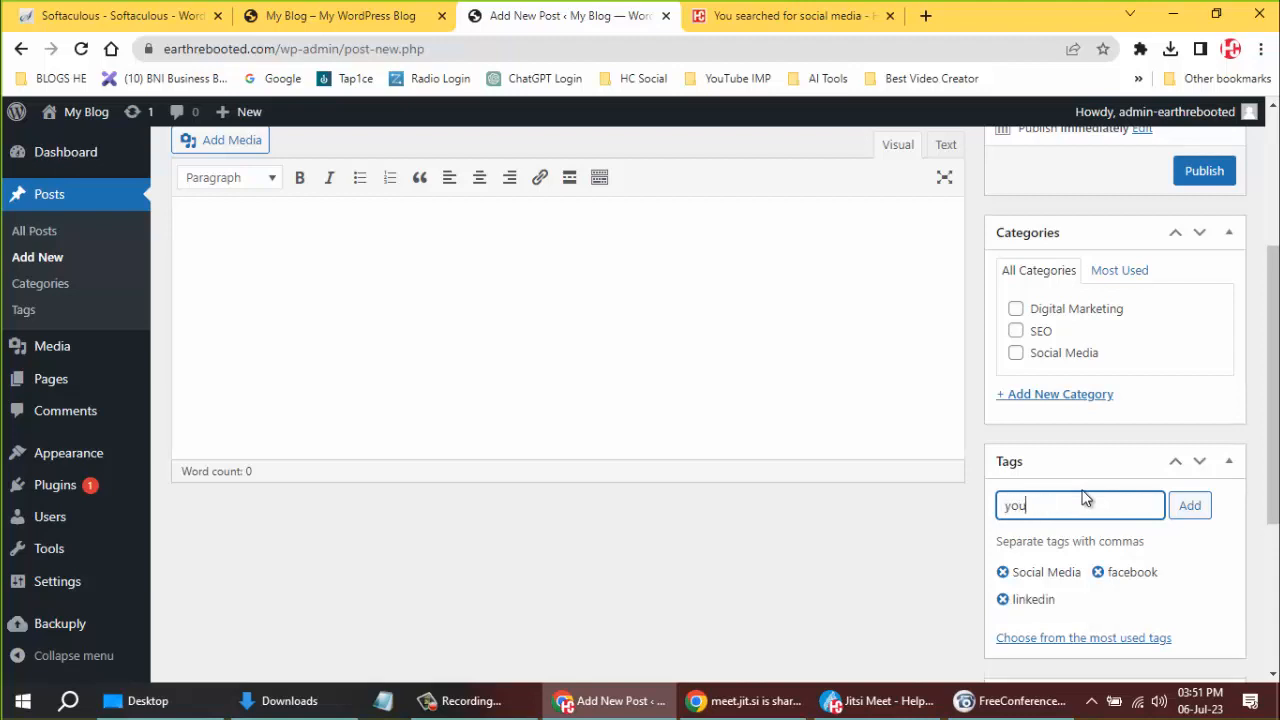
pyautogui.write('tube')
pyautogui.press('Return')
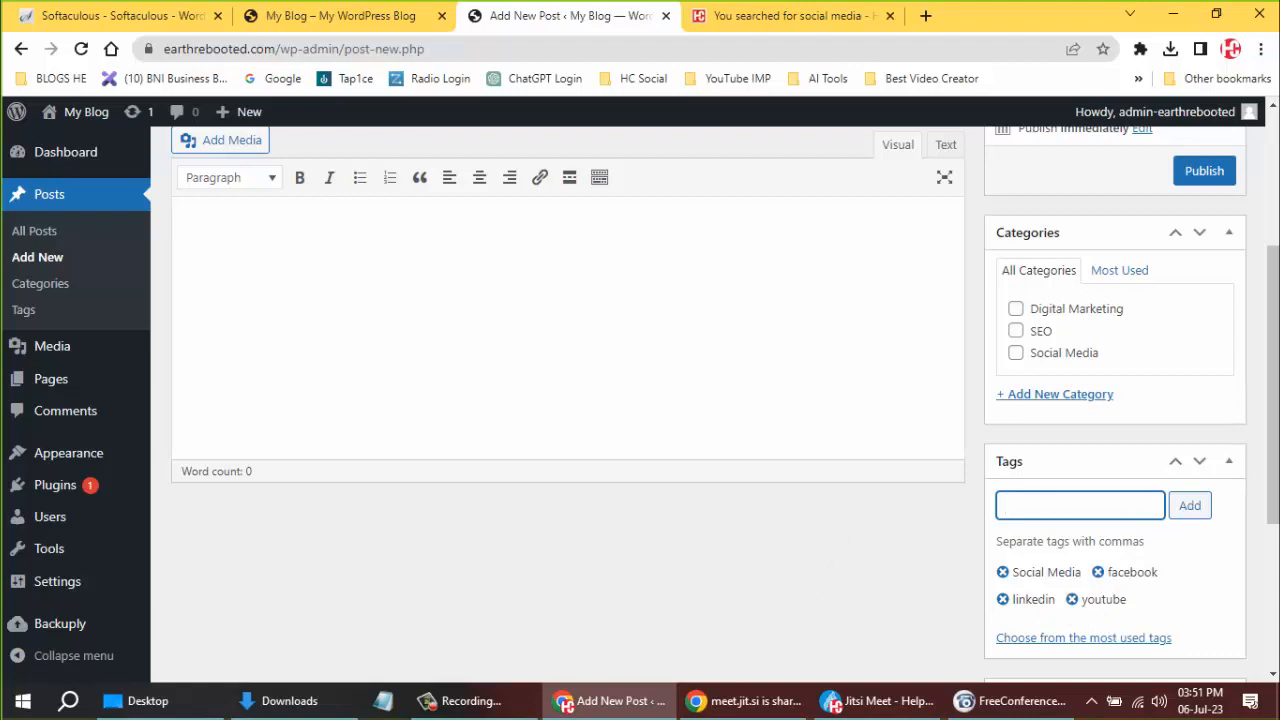
# - Remove the facebook, linkedin, youtube and Social Media tags from the post again
pyautogui.click(1097, 574)
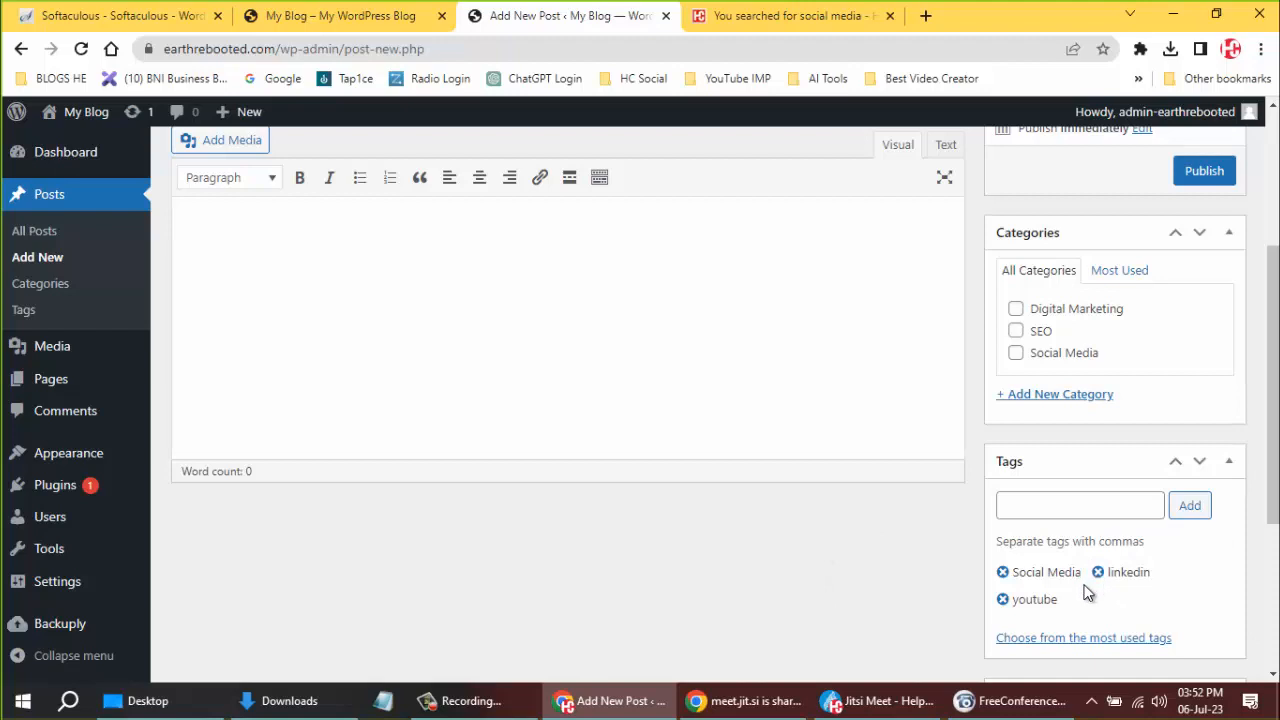
pyautogui.click(1098, 573)
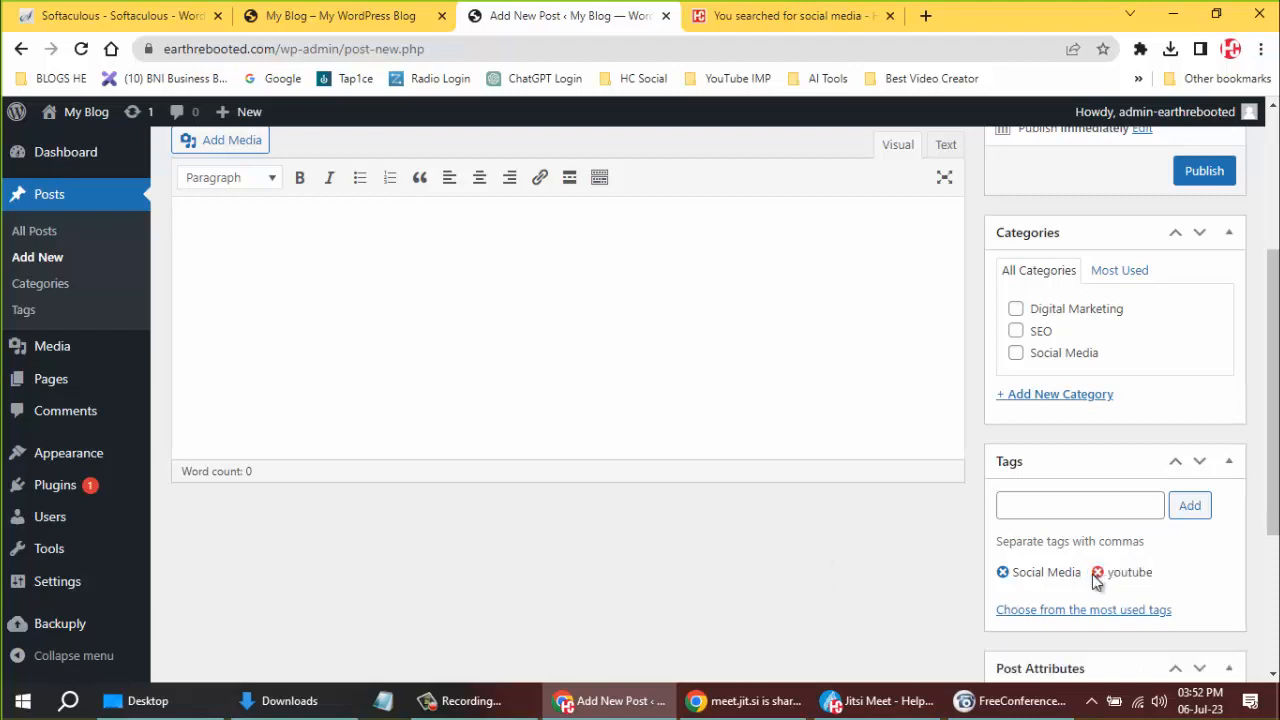
pyautogui.click(1097, 573)
pyautogui.click(1003, 572)
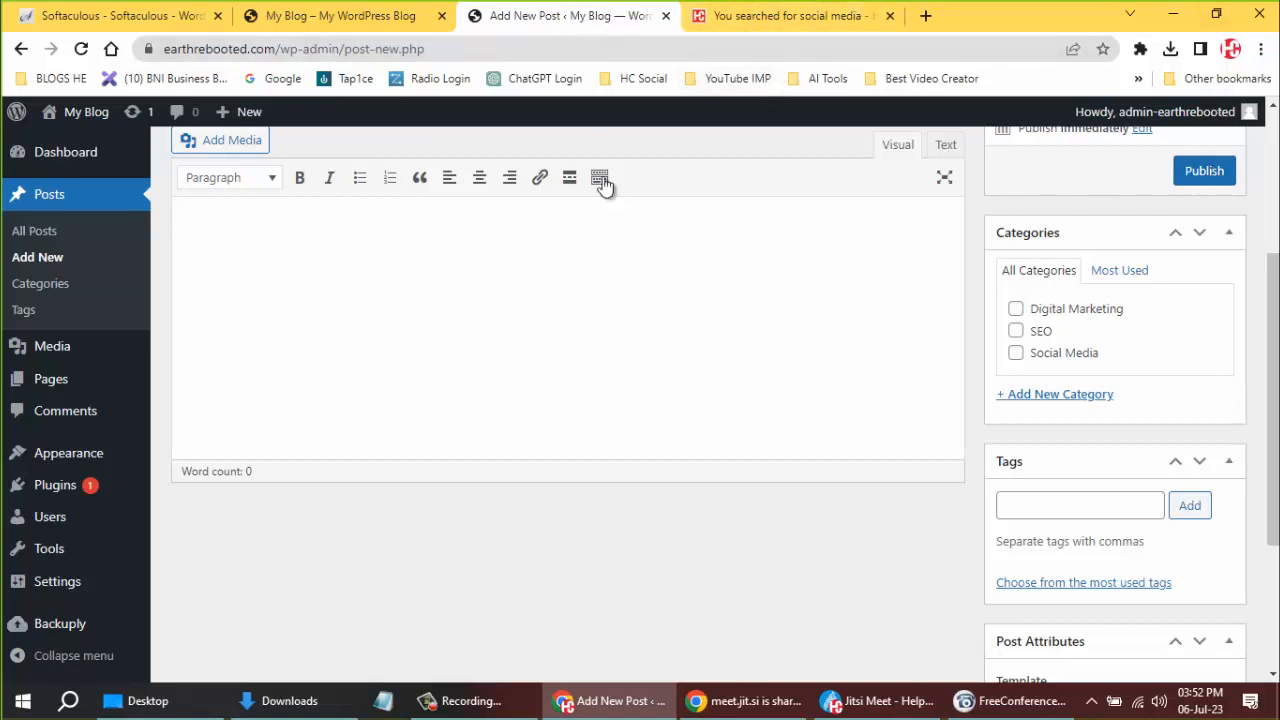
# - Open Media > Library, which currently holds no media items
pyautogui.moveTo(46, 350)
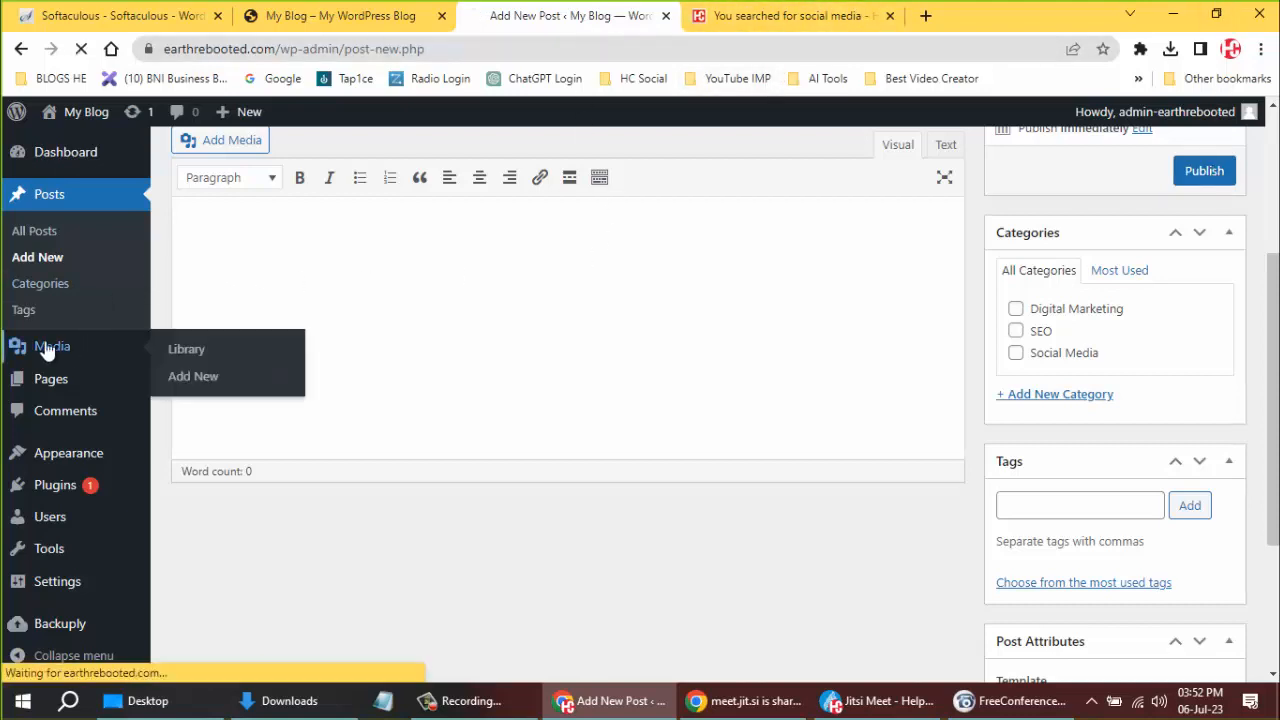
pyautogui.click(186, 352)
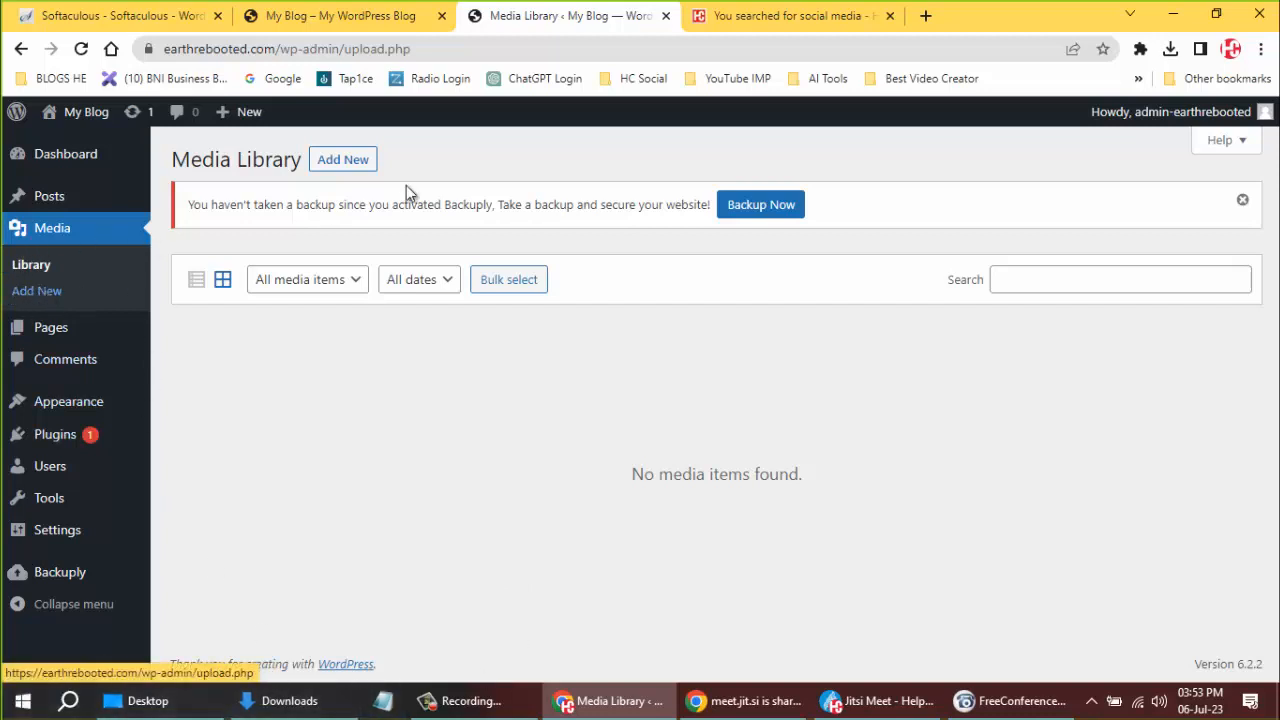
# - Upload the Earthrebooted-Logo image from the Pictures folder to the Media Library
pyautogui.click(328, 167)
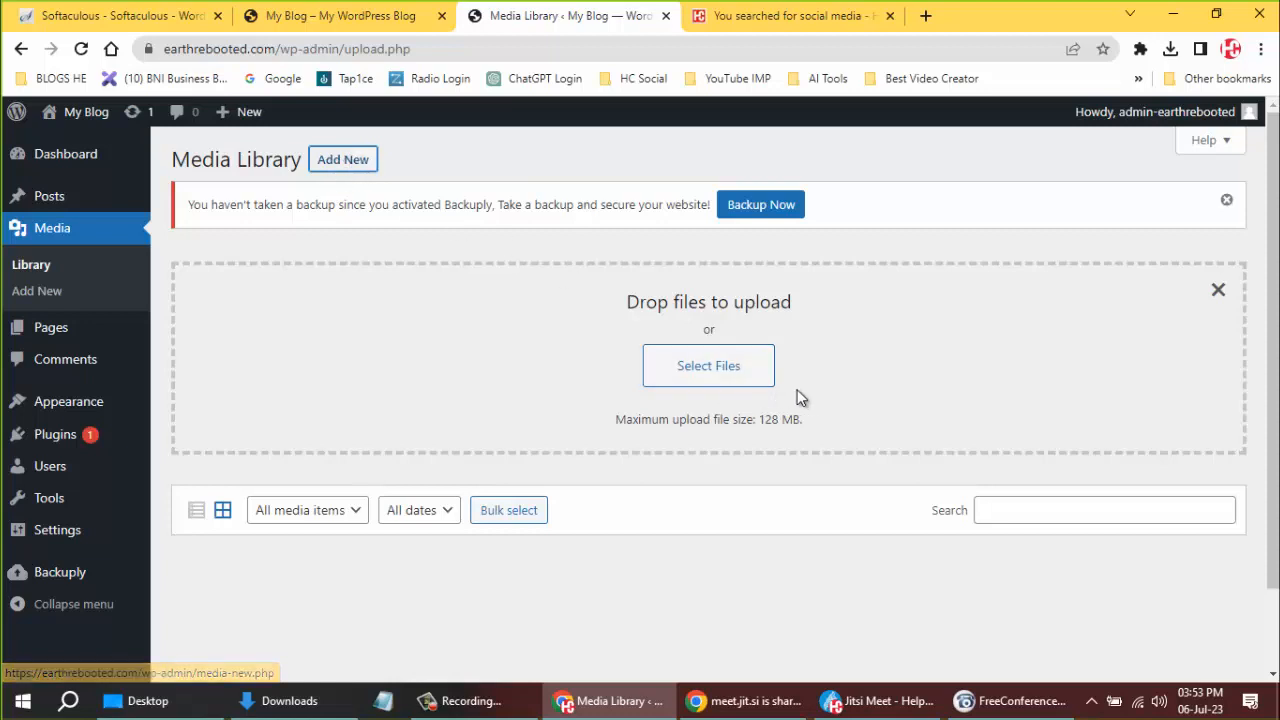
pyautogui.click(710, 366)
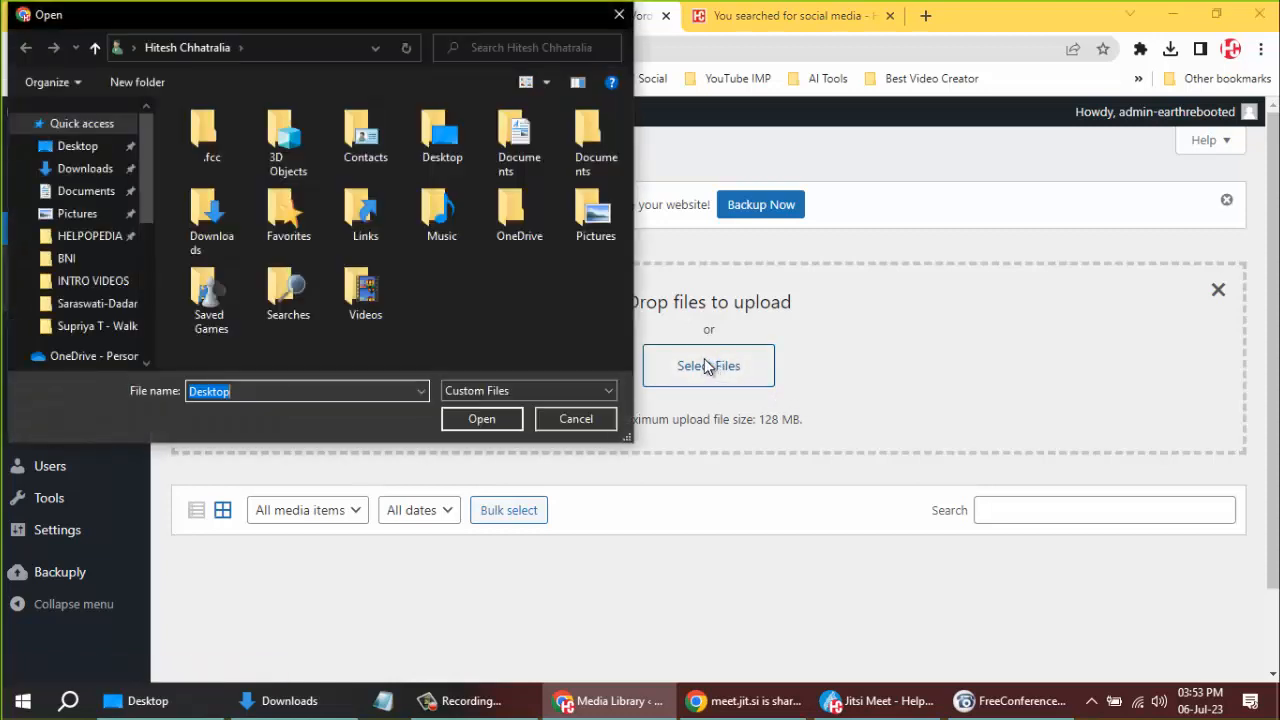
pyautogui.scroll(-3, 62, 247)
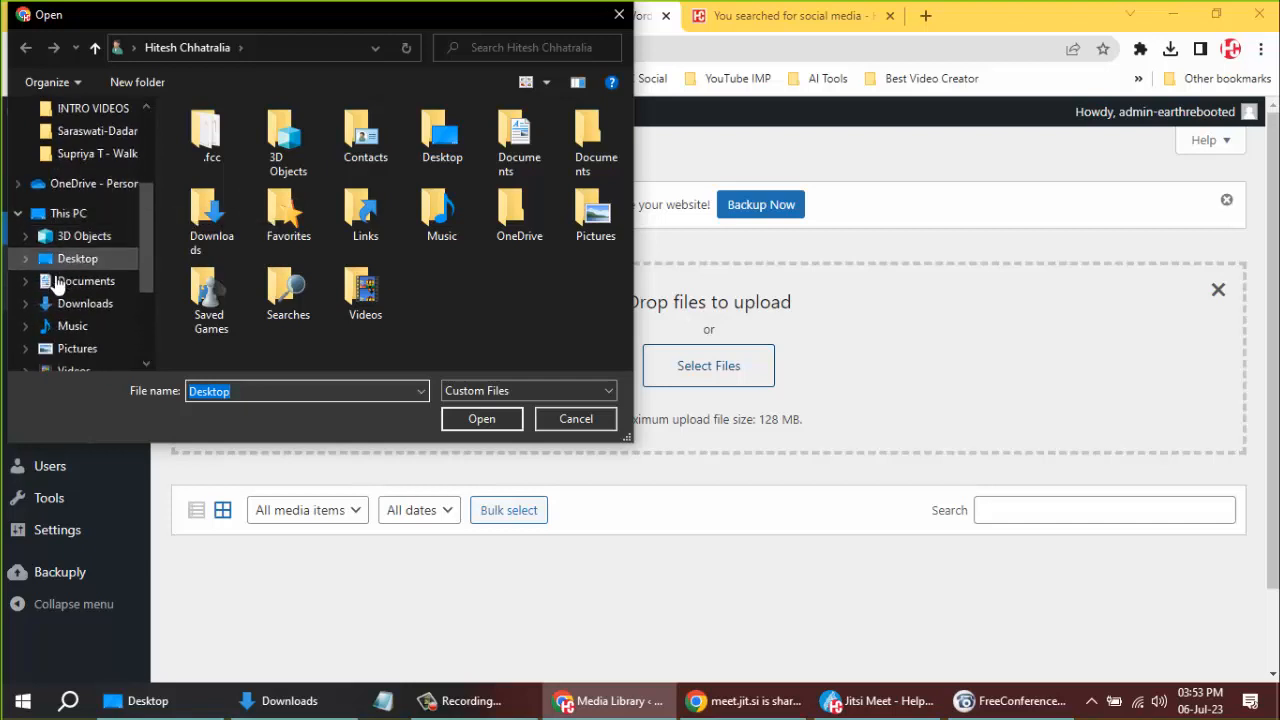
pyautogui.scroll(-2, 100, 280)
pyautogui.scroll(-2, 100, 276)
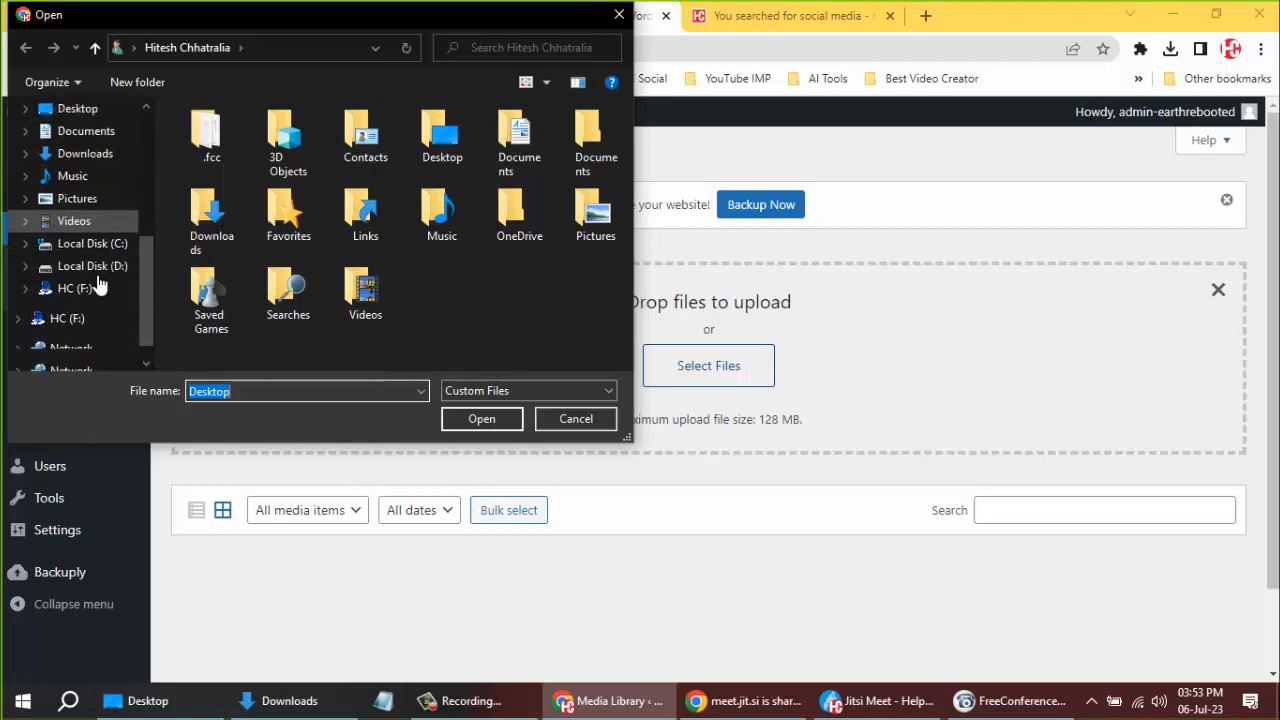
pyautogui.click(68, 289)
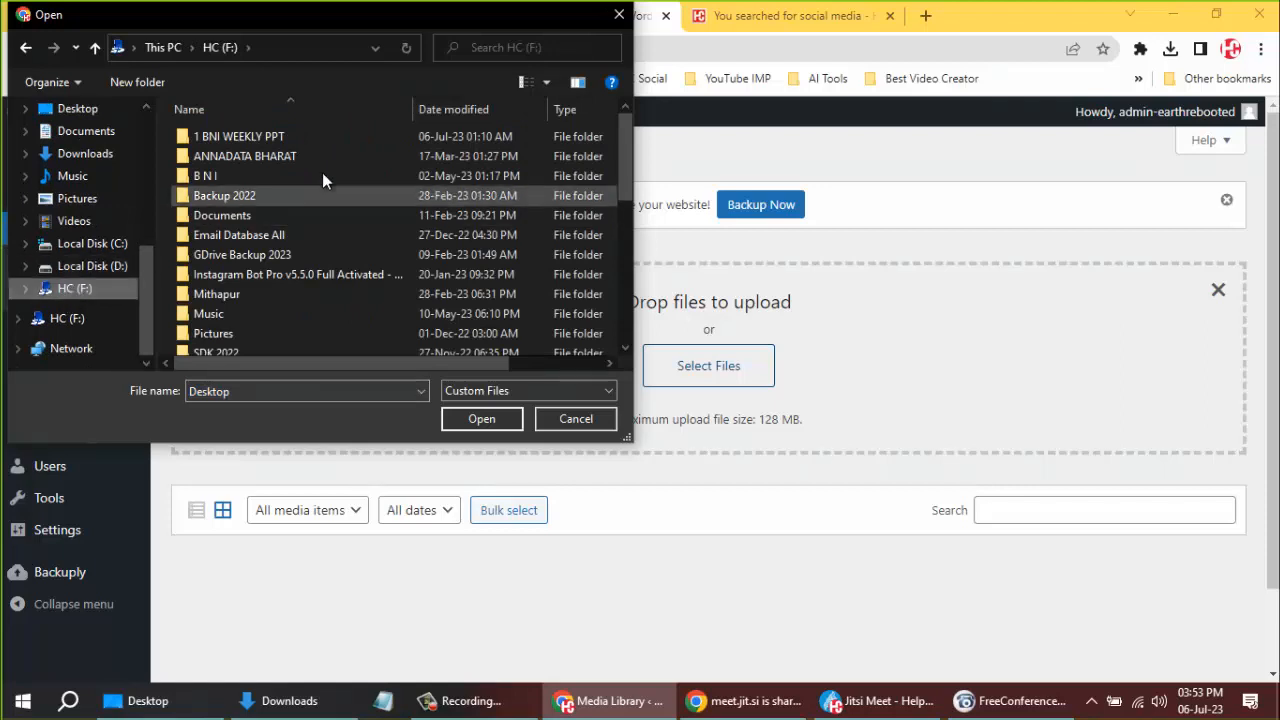
pyautogui.scroll(-4, 311, 168)
pyautogui.scroll(4, 70, 230)
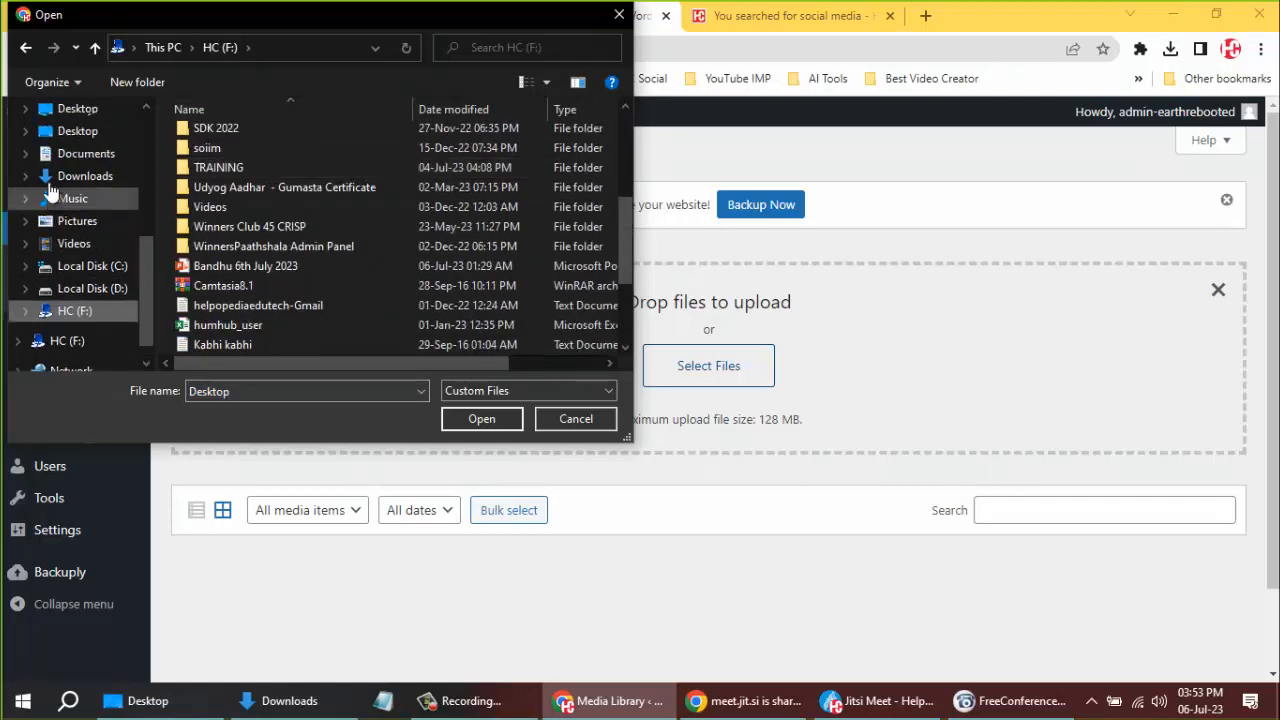
pyautogui.scroll(2, 62, 237)
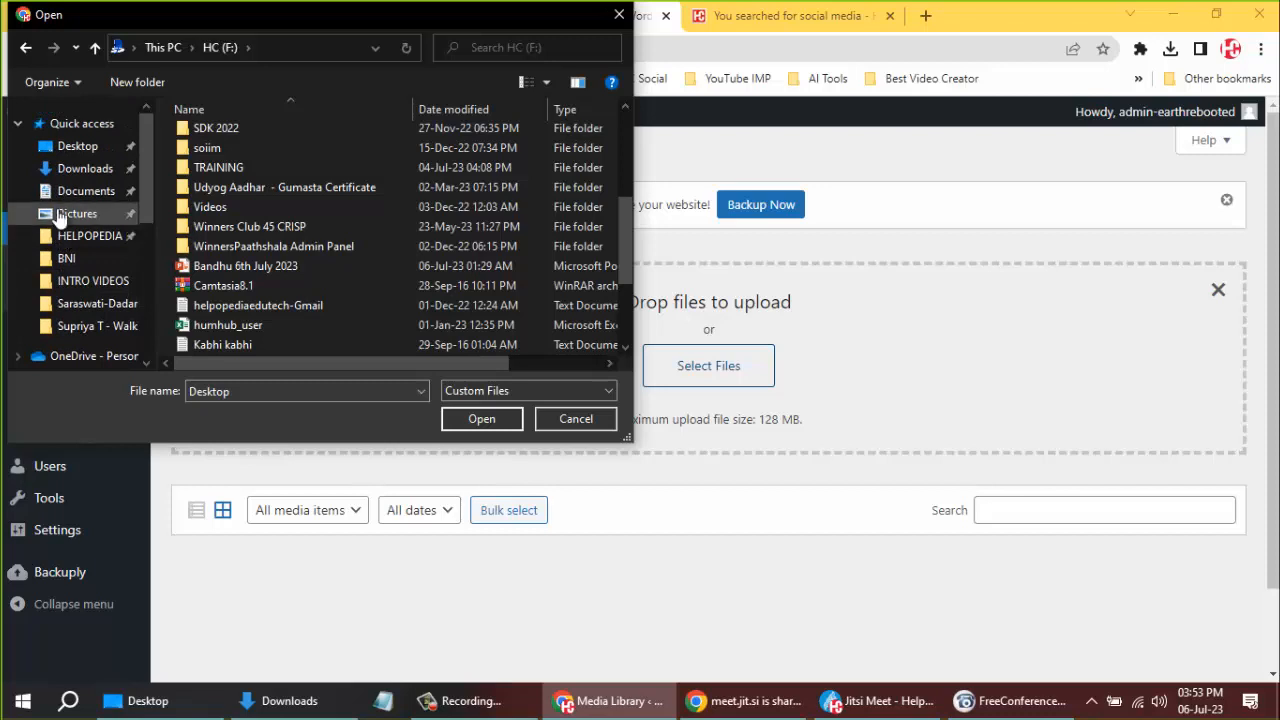
pyautogui.click(75, 216)
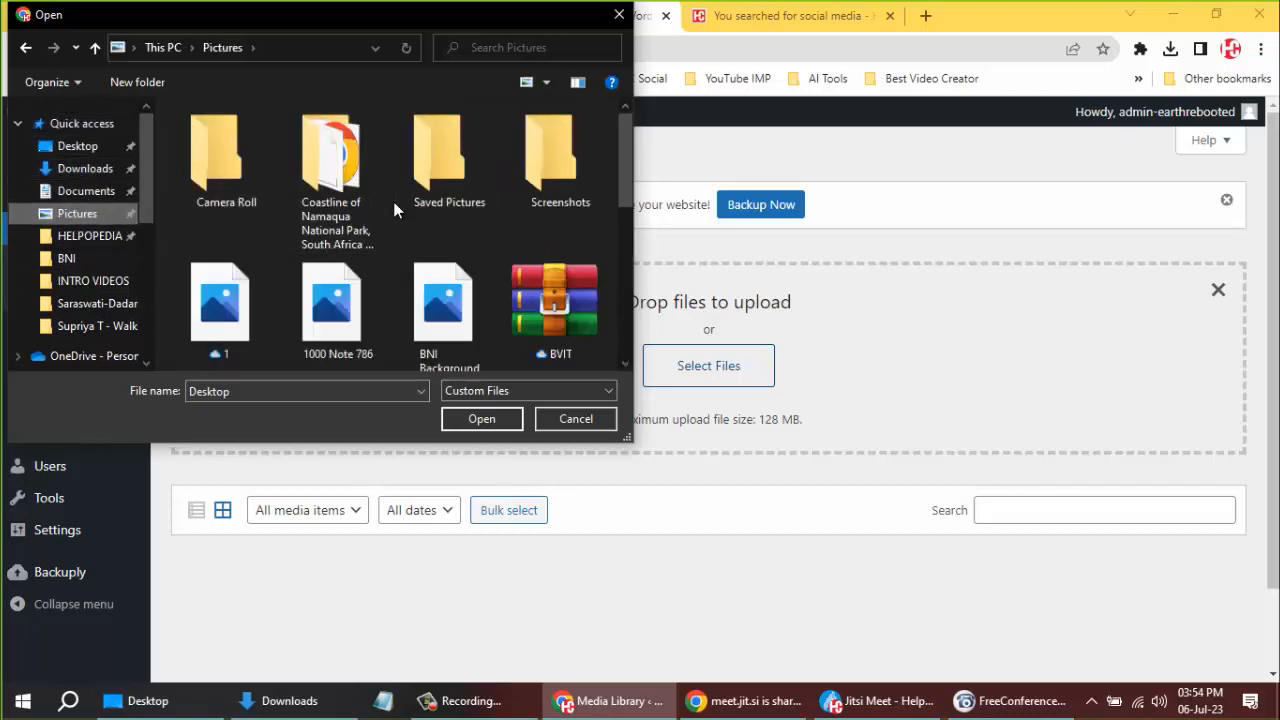
pyautogui.scroll(-2, 393, 201)
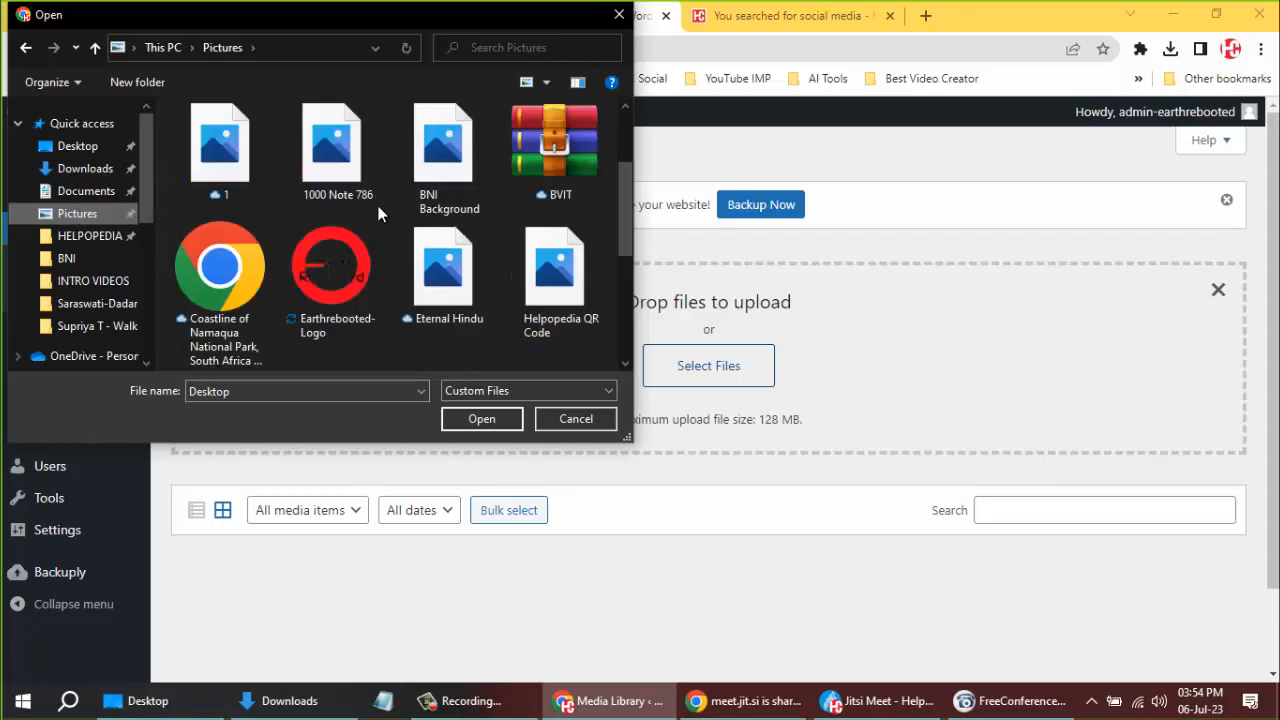
pyautogui.click(314, 258)
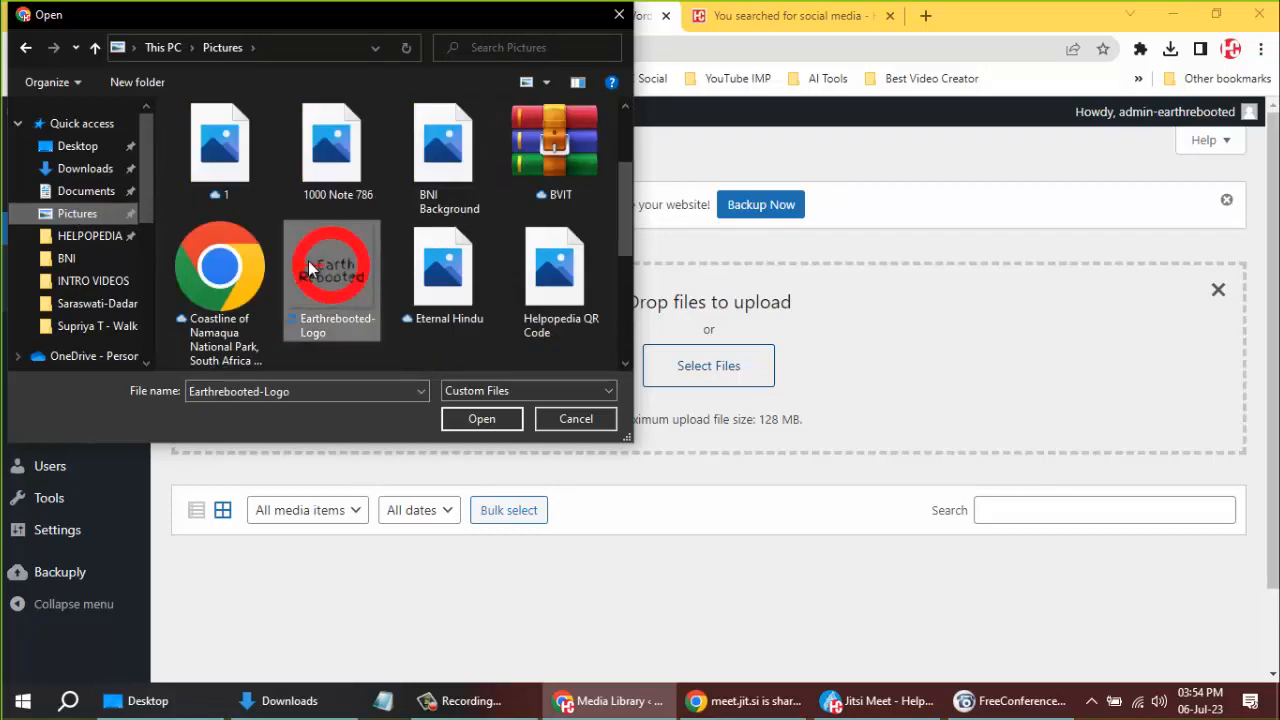
pyautogui.click(481, 419)
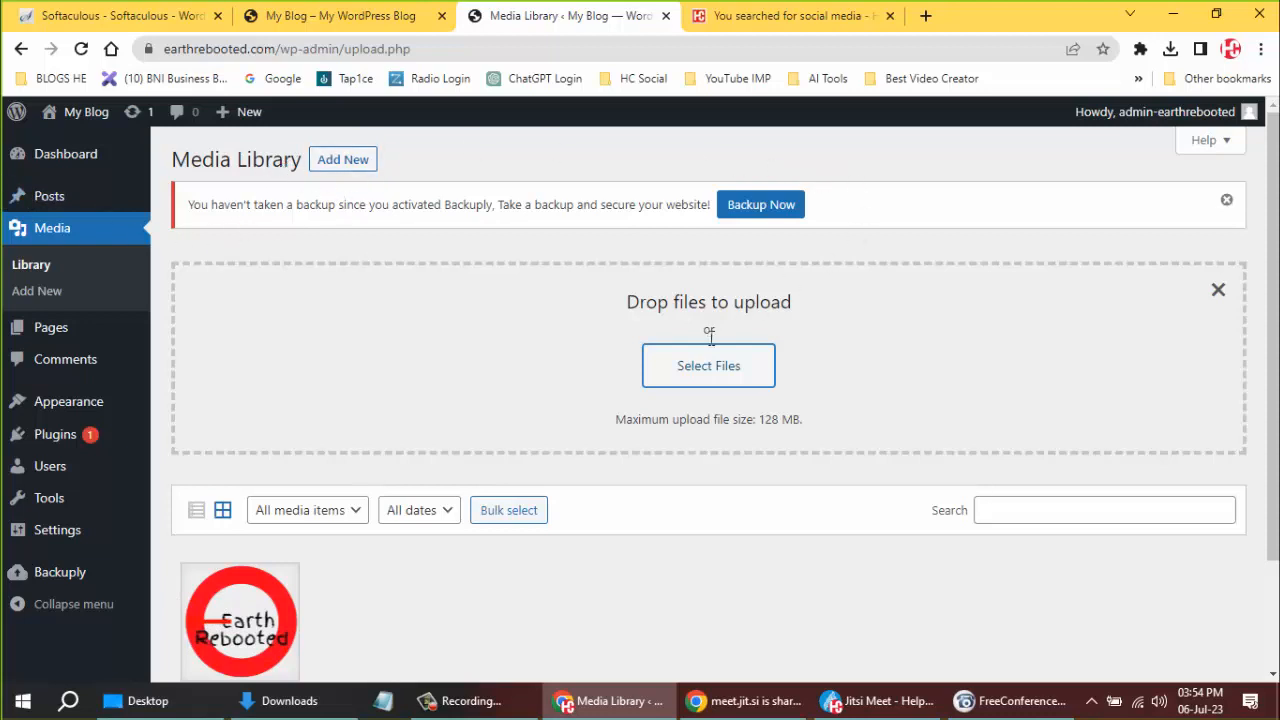
# - Cancel a second file picker and go to Pages > All Pages
pyautogui.click(704, 371)
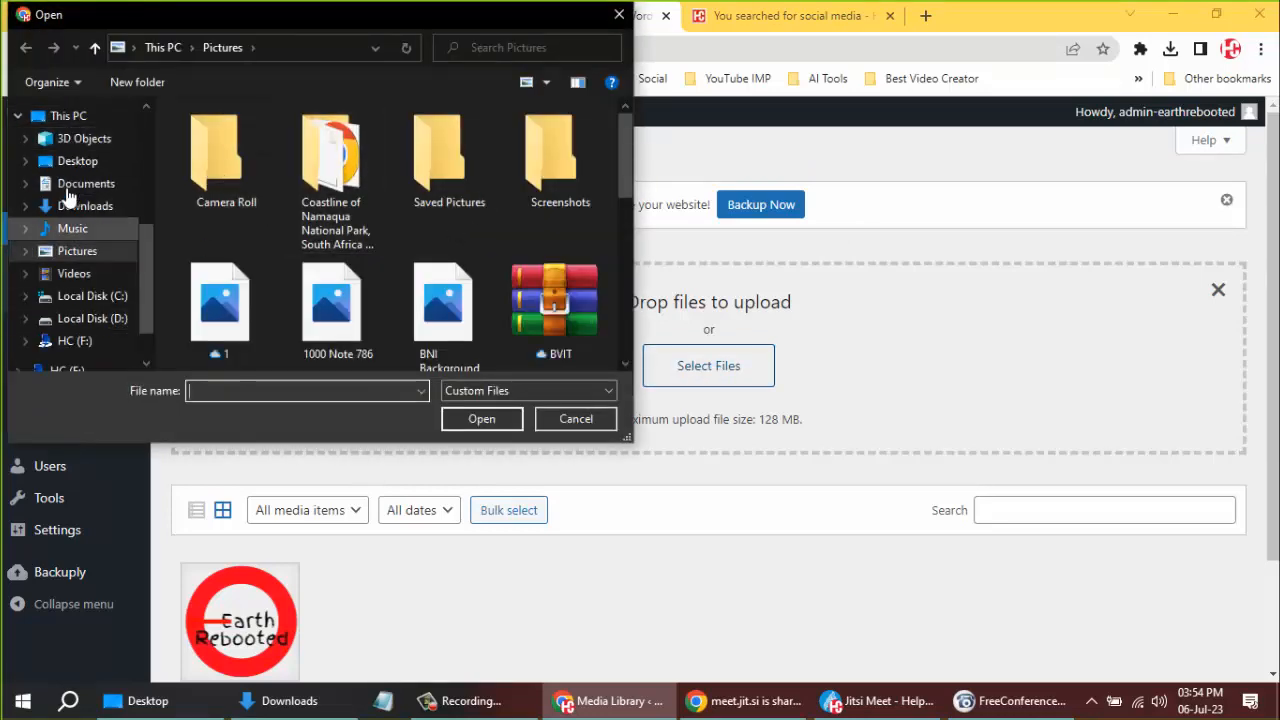
pyautogui.click(585, 416)
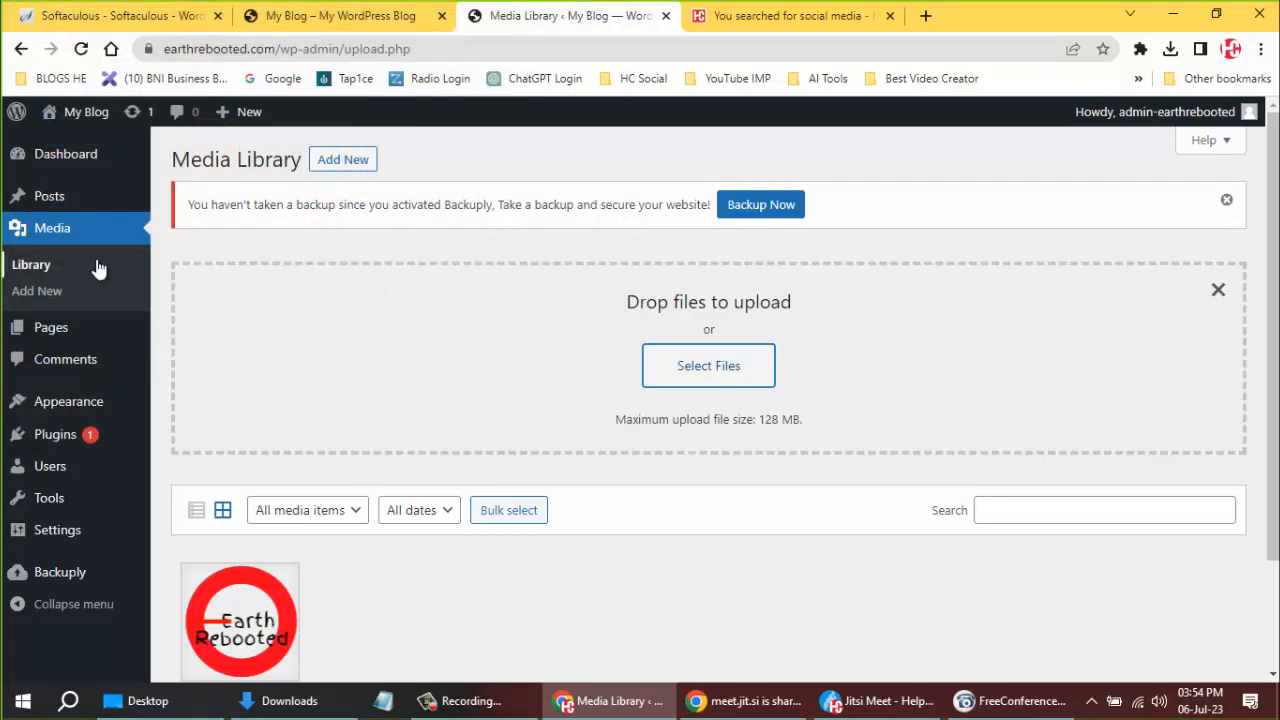
pyautogui.moveTo(55, 326)
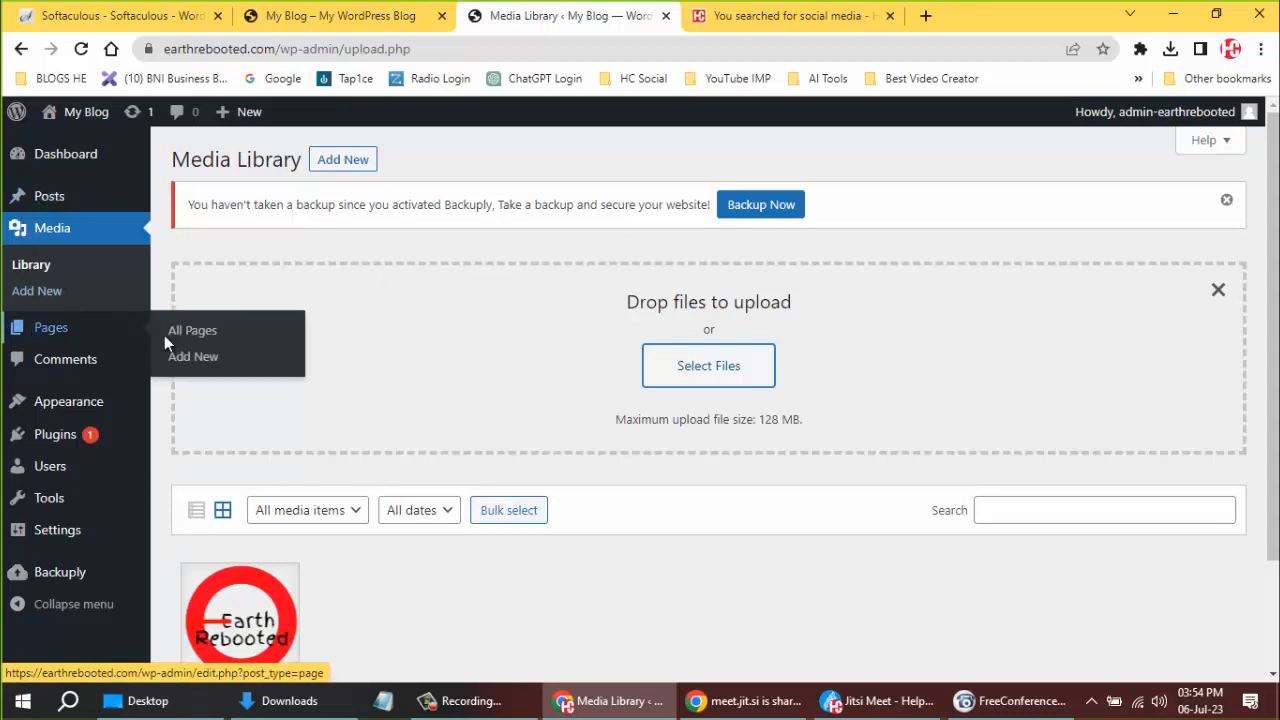
pyautogui.click(201, 340)
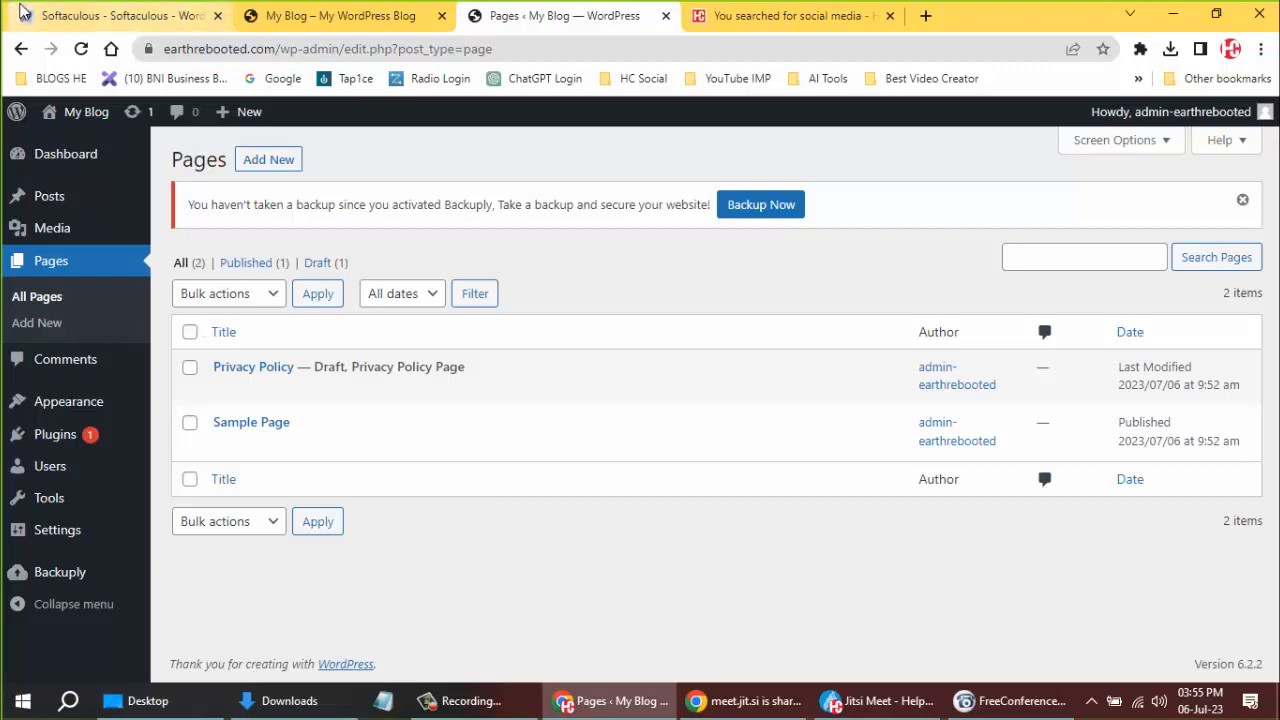
# - Return to the Helpopedia search results tab and open its Contact page
pyautogui.click(776, 22)
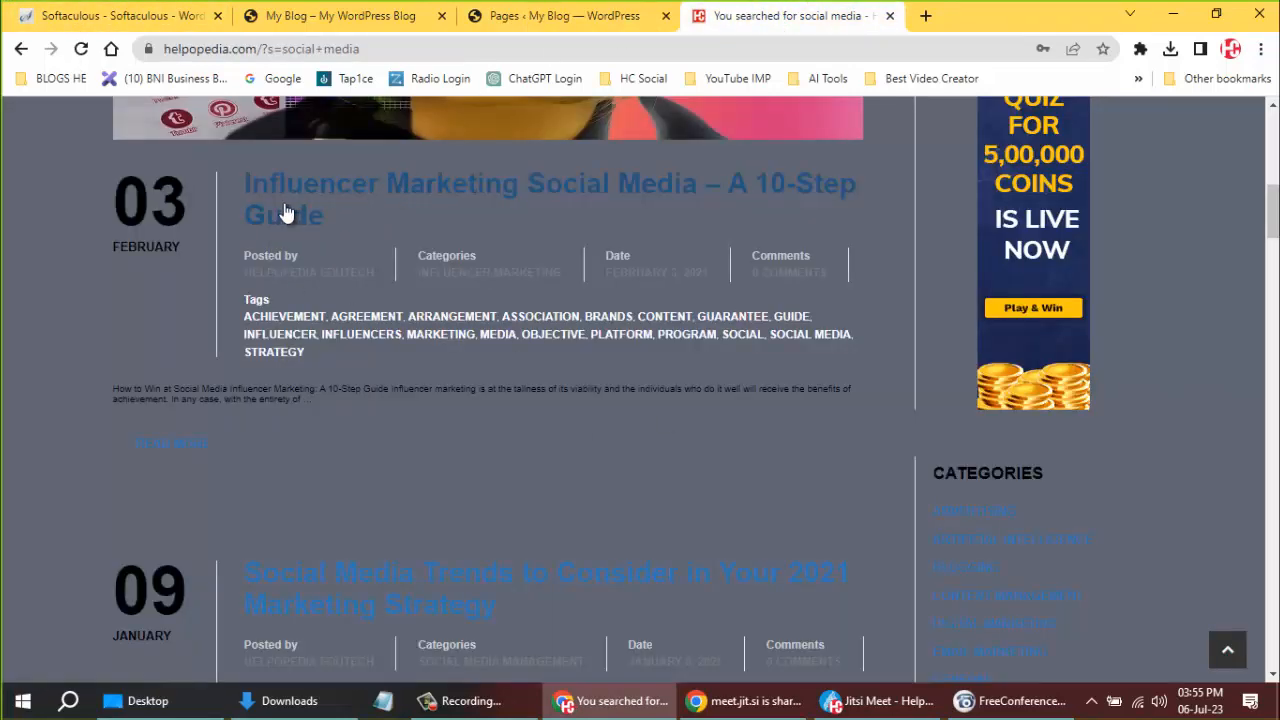
pyautogui.scroll(8, 369, 511)
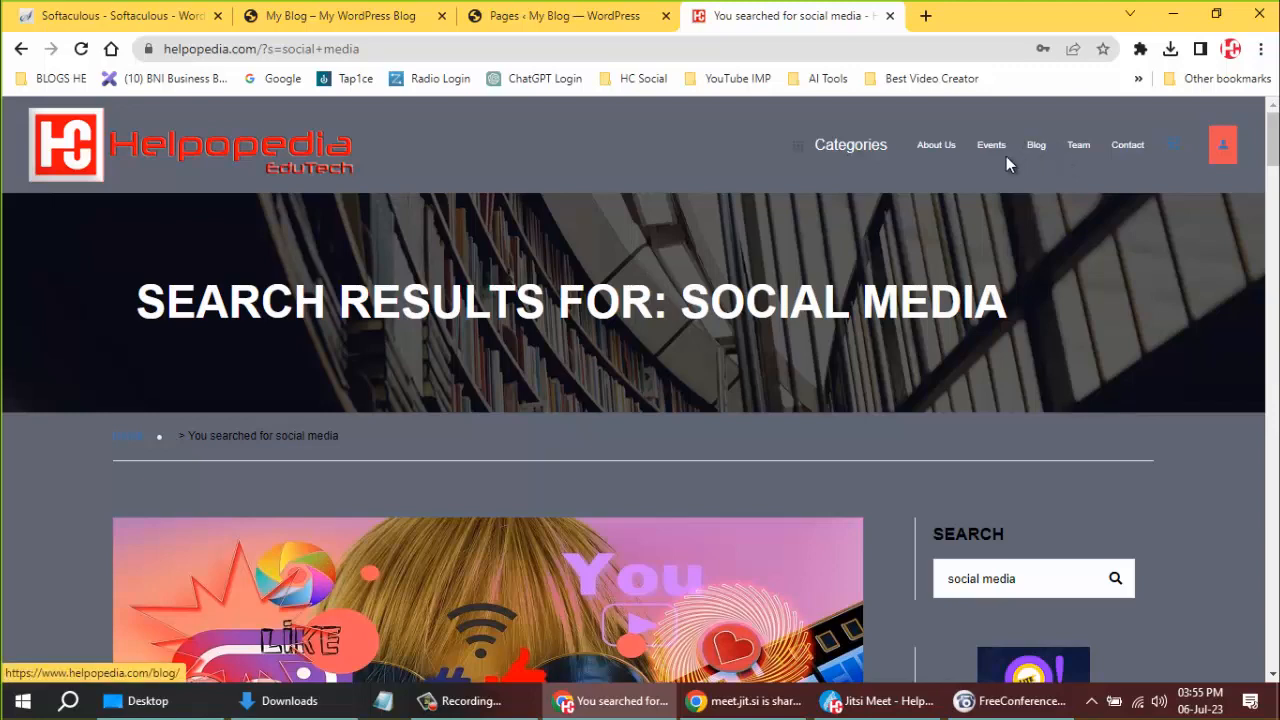
pyautogui.scroll(-10, 286, 505)
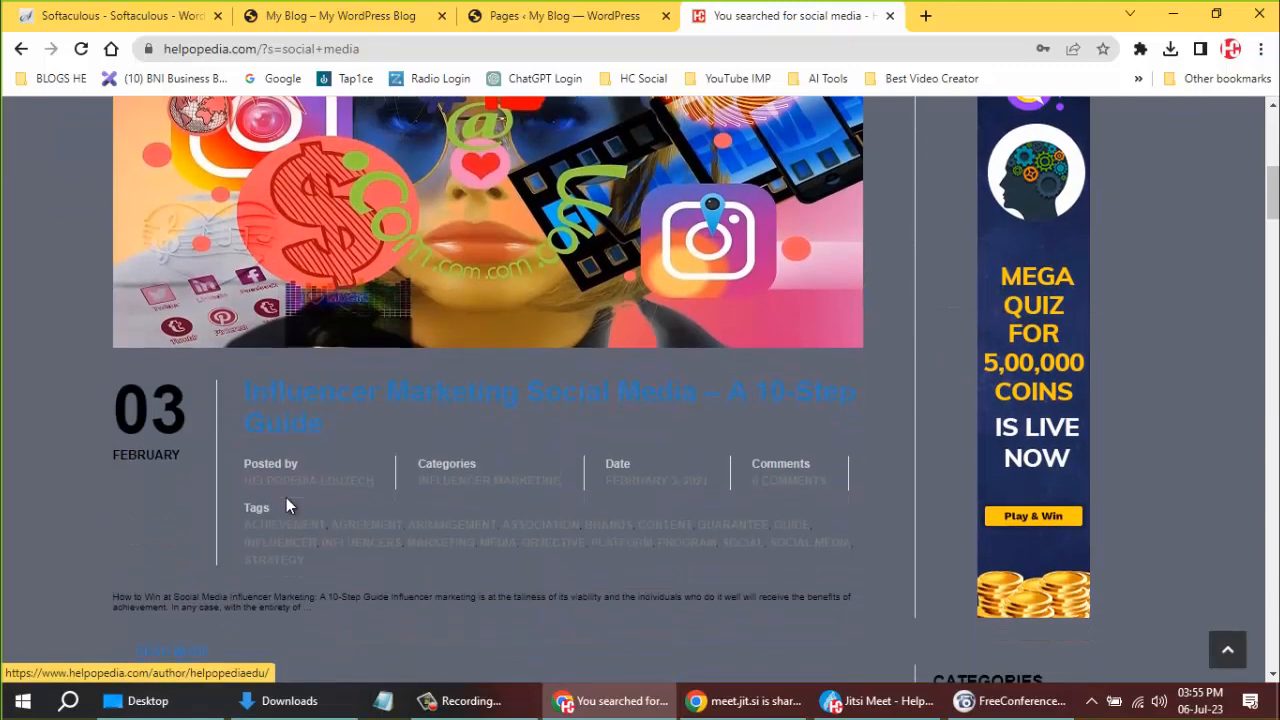
pyautogui.scroll(10, 990, 450)
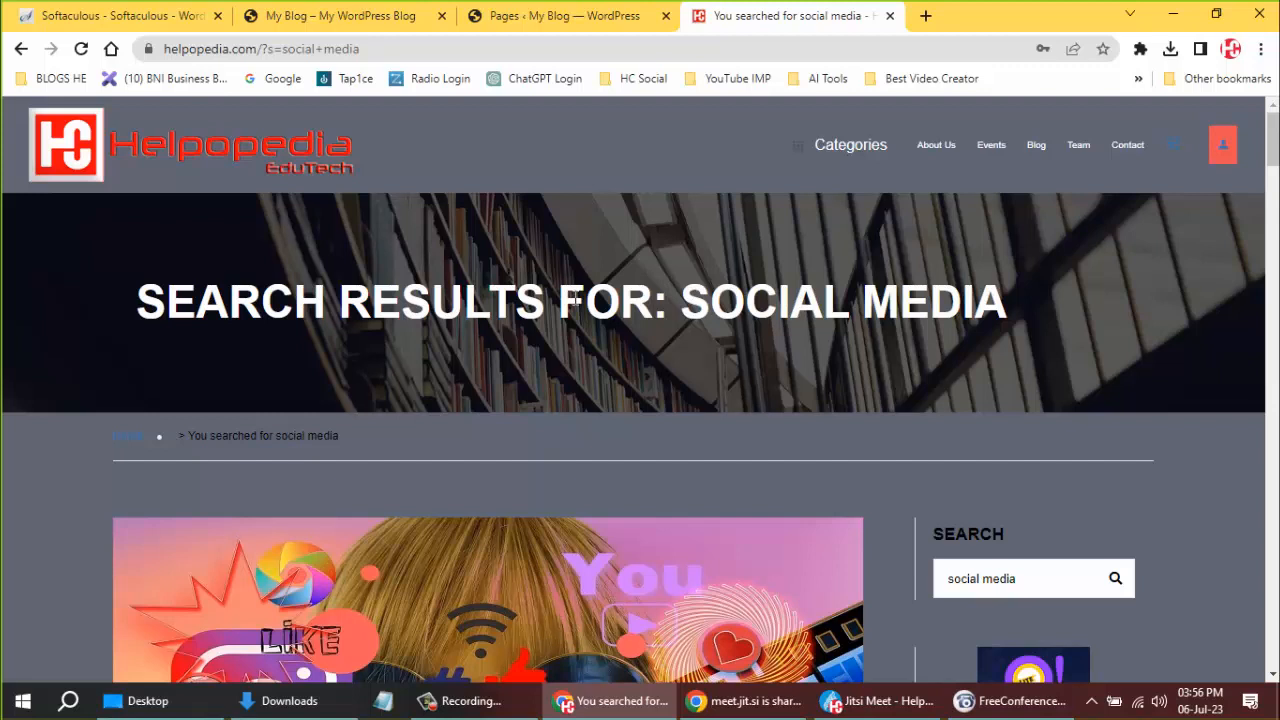
pyautogui.click(1127, 145)
# - Trim the address bar down to helpopedia.com and load it
pyautogui.click(257, 50)
pyautogui.moveTo(257, 50); pyautogui.dragTo(377, 49)
pyautogui.press('BackSpace')
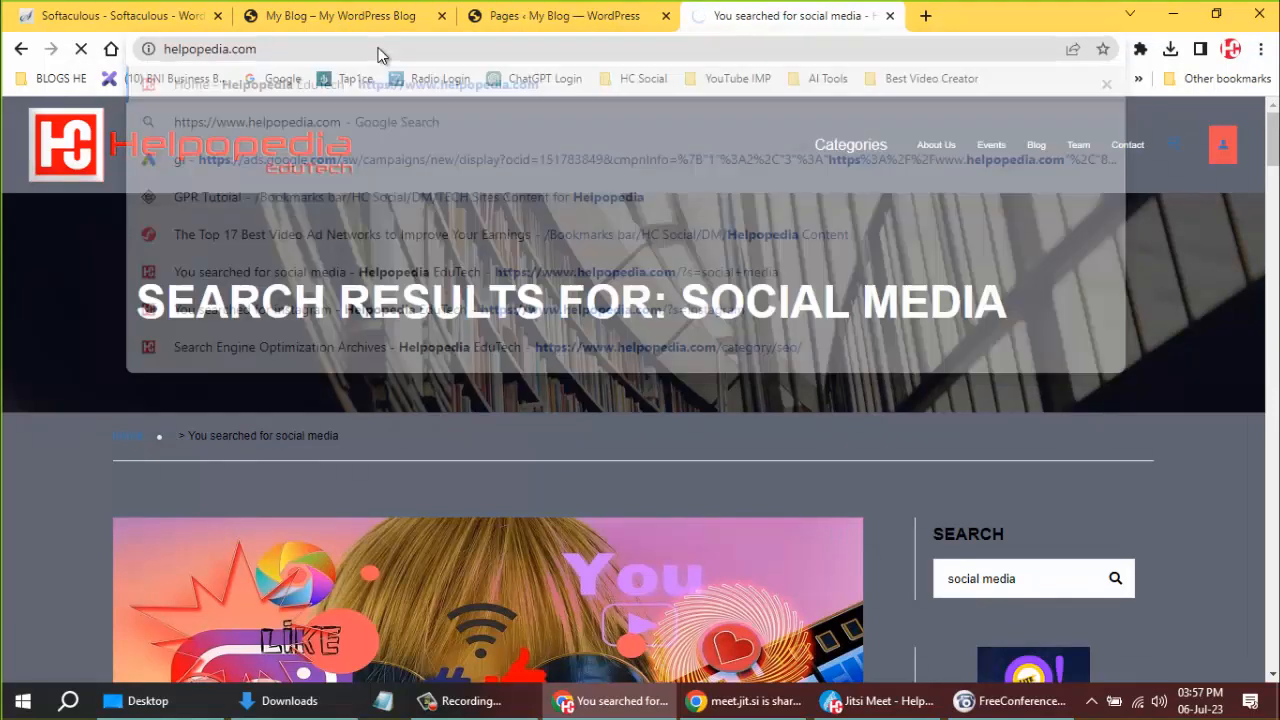
pyautogui.press('Return')
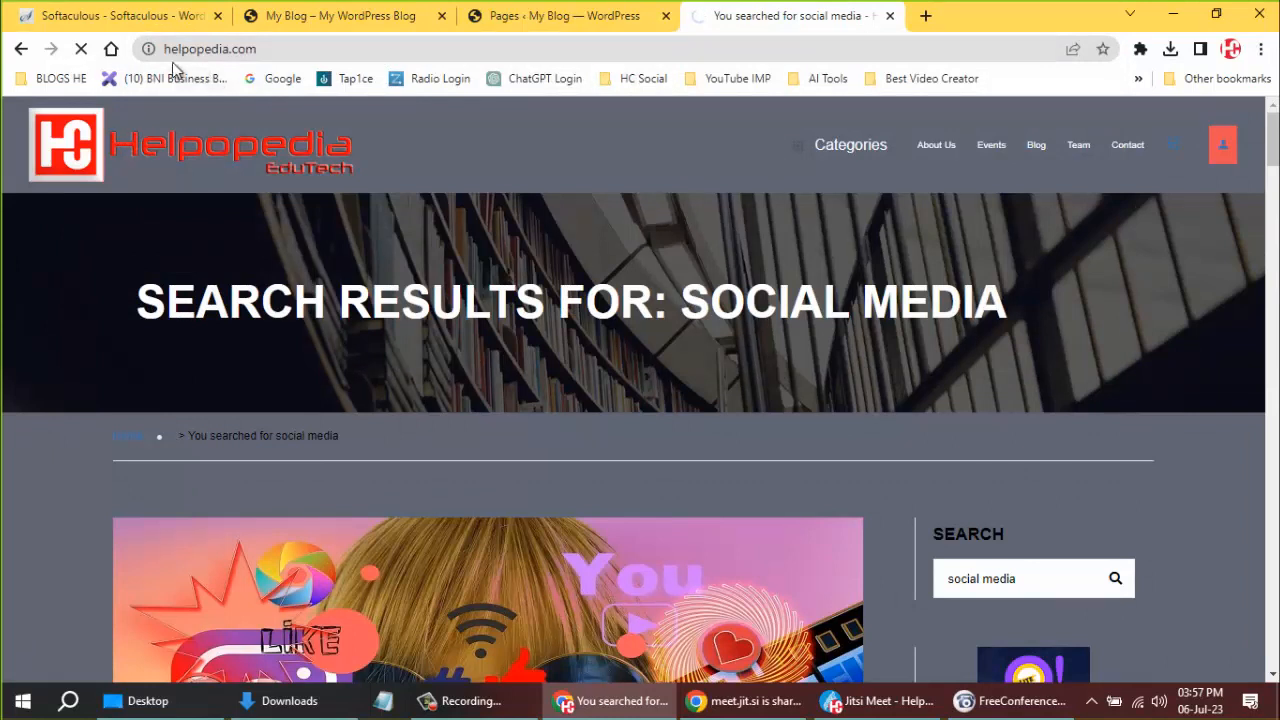
# - Copy helpopedia.com, close the old tab, and paste-and-go it in a new tab
pyautogui.click(200, 49)
pyautogui.hotkey('ctrl', 'c')
pyautogui.rightClick(200, 49)
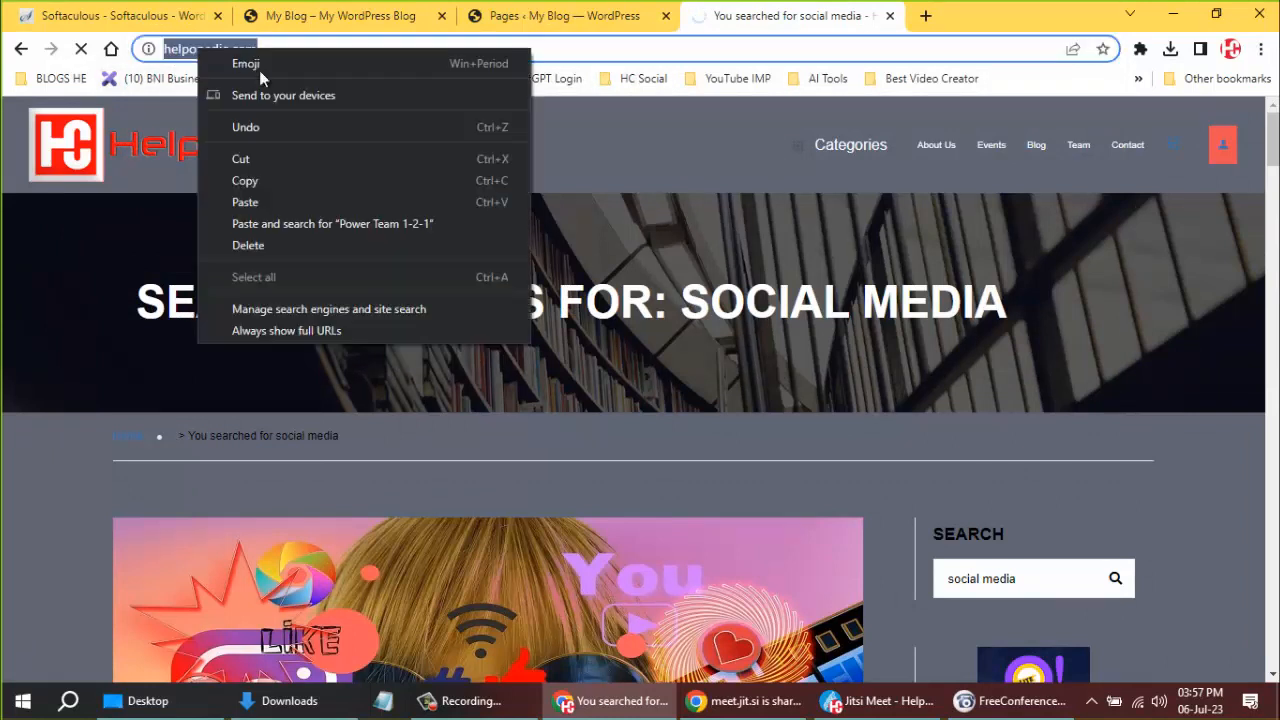
pyautogui.click(245, 181)
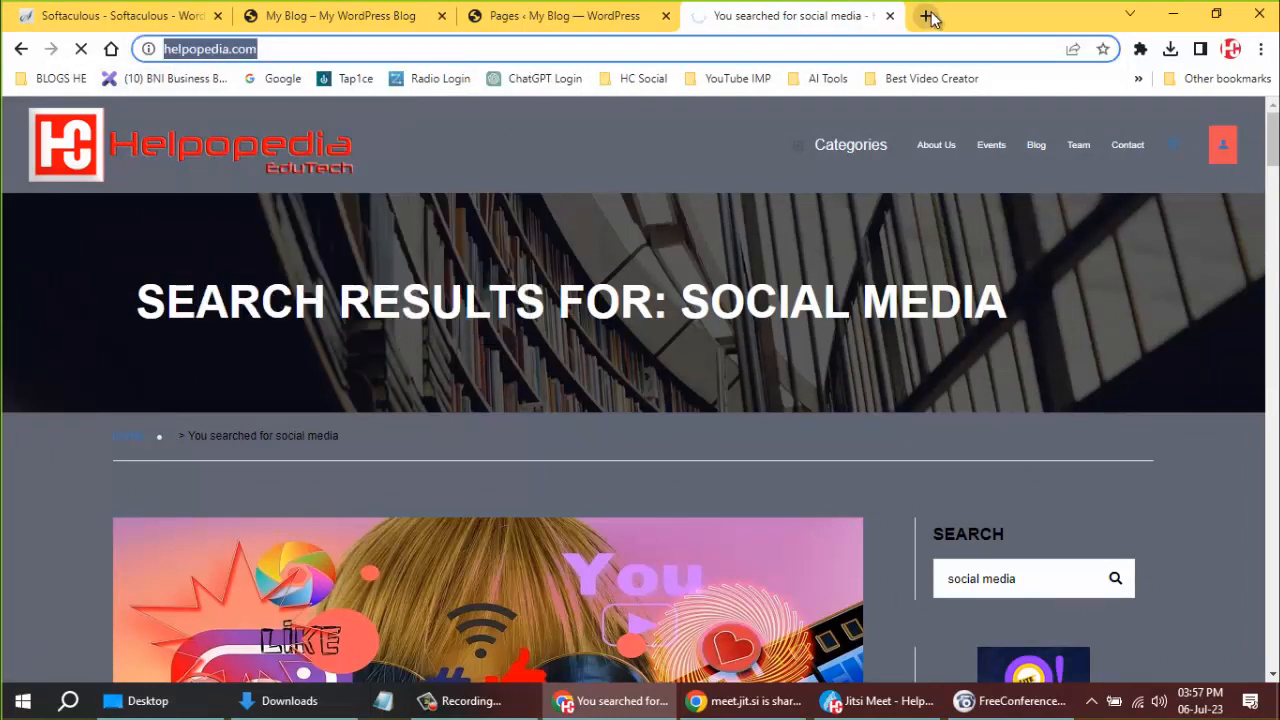
pyautogui.click(925, 16)
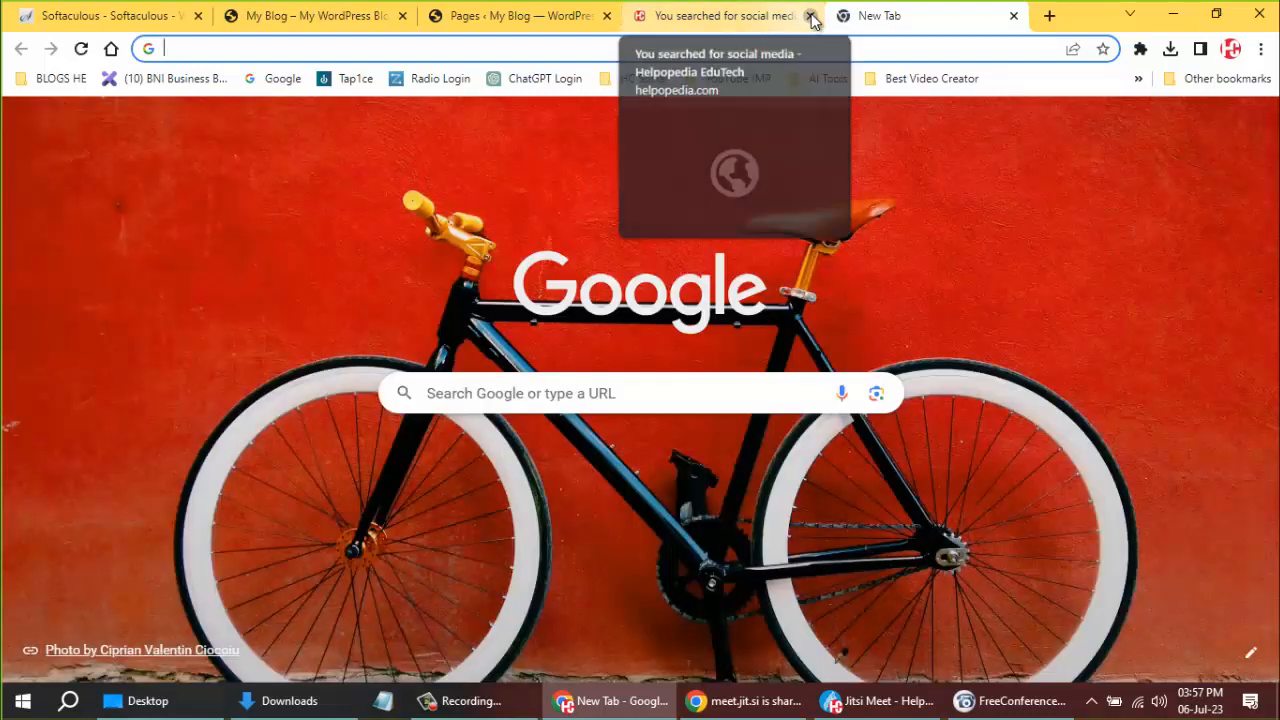
pyautogui.click(810, 16)
pyautogui.click(720, 48)
pyautogui.rightClick(720, 48)
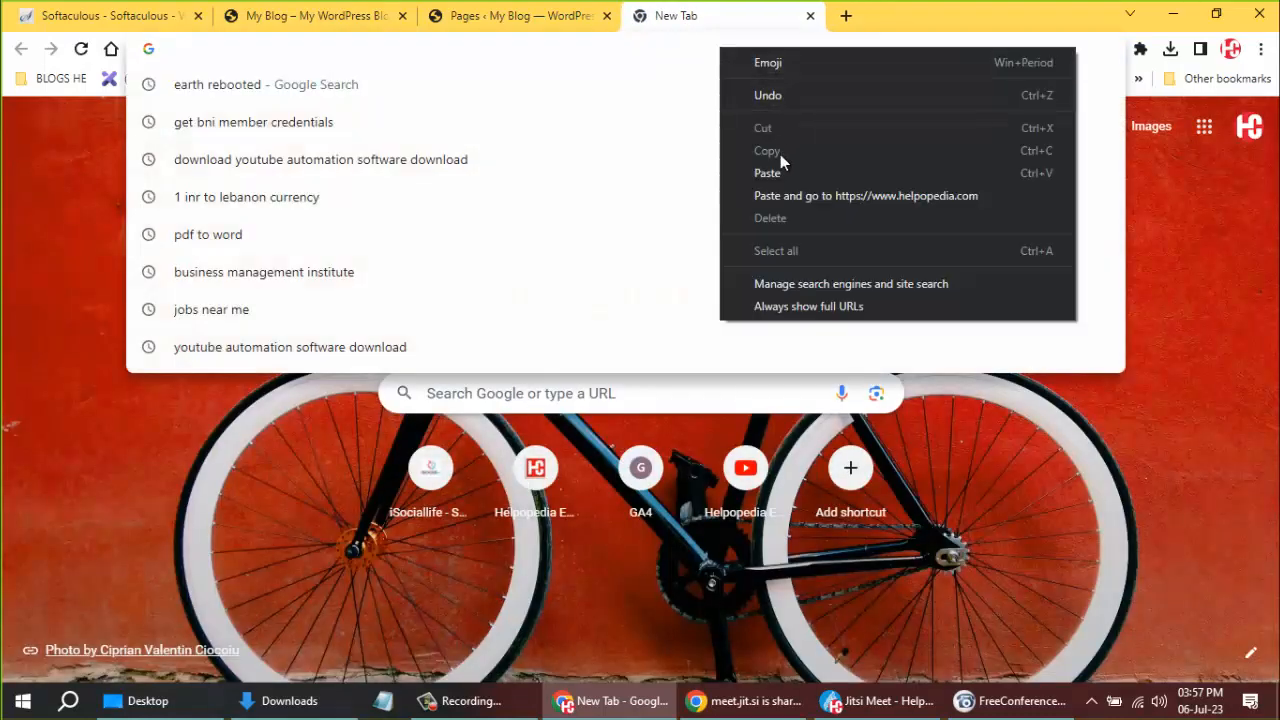
pyautogui.click(770, 196)
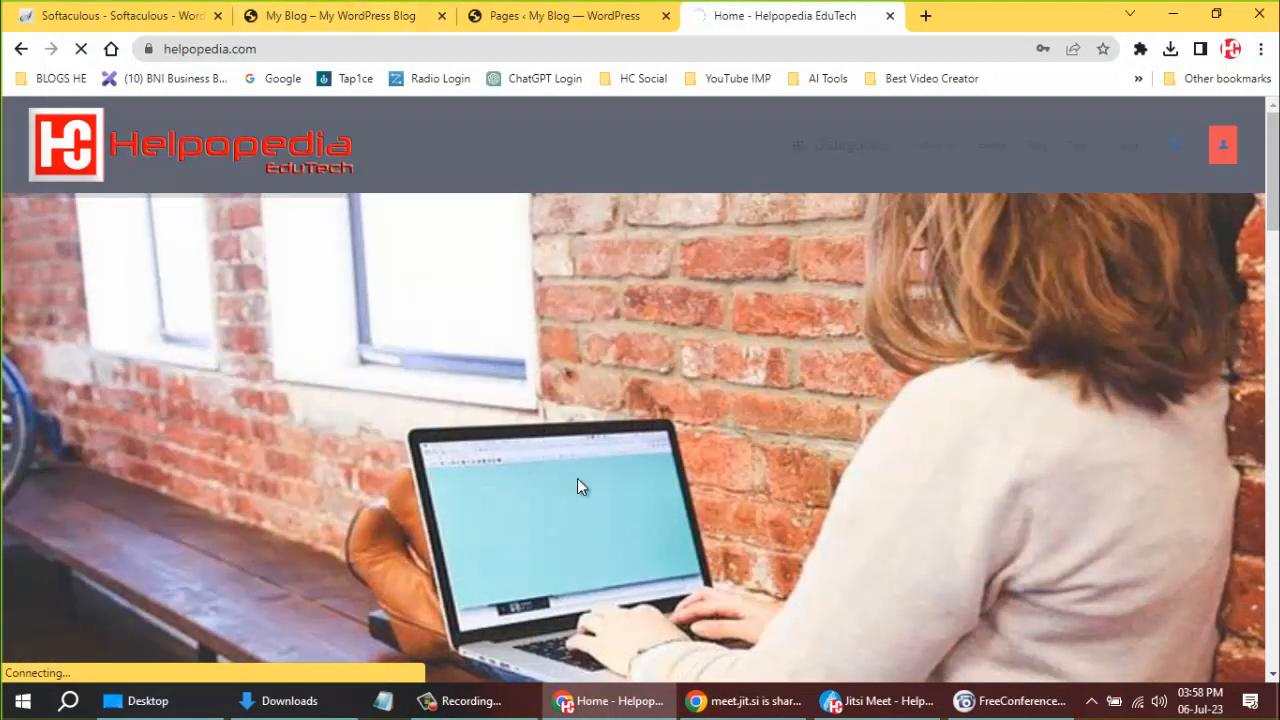
# - Scroll down Helpopedia's Contact page to the message form and select the First name field
pyautogui.scroll(-8, 629, 466)
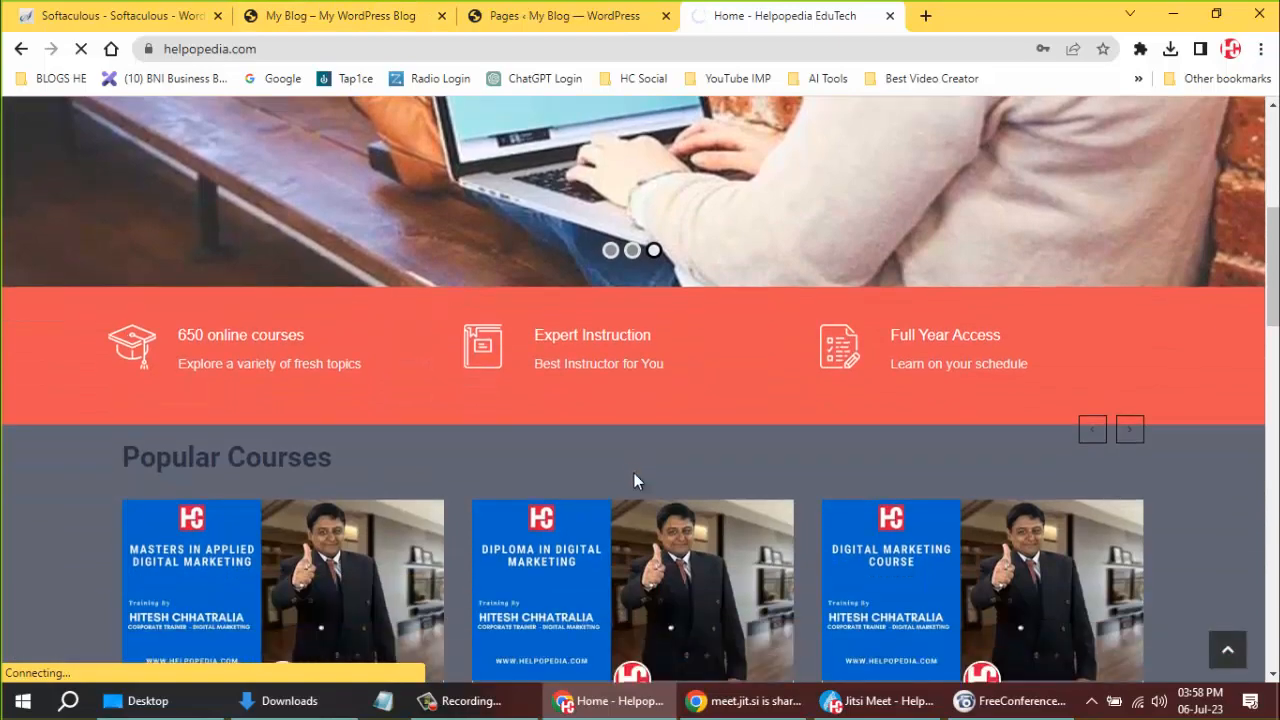
pyautogui.scroll(-10, 639, 487)
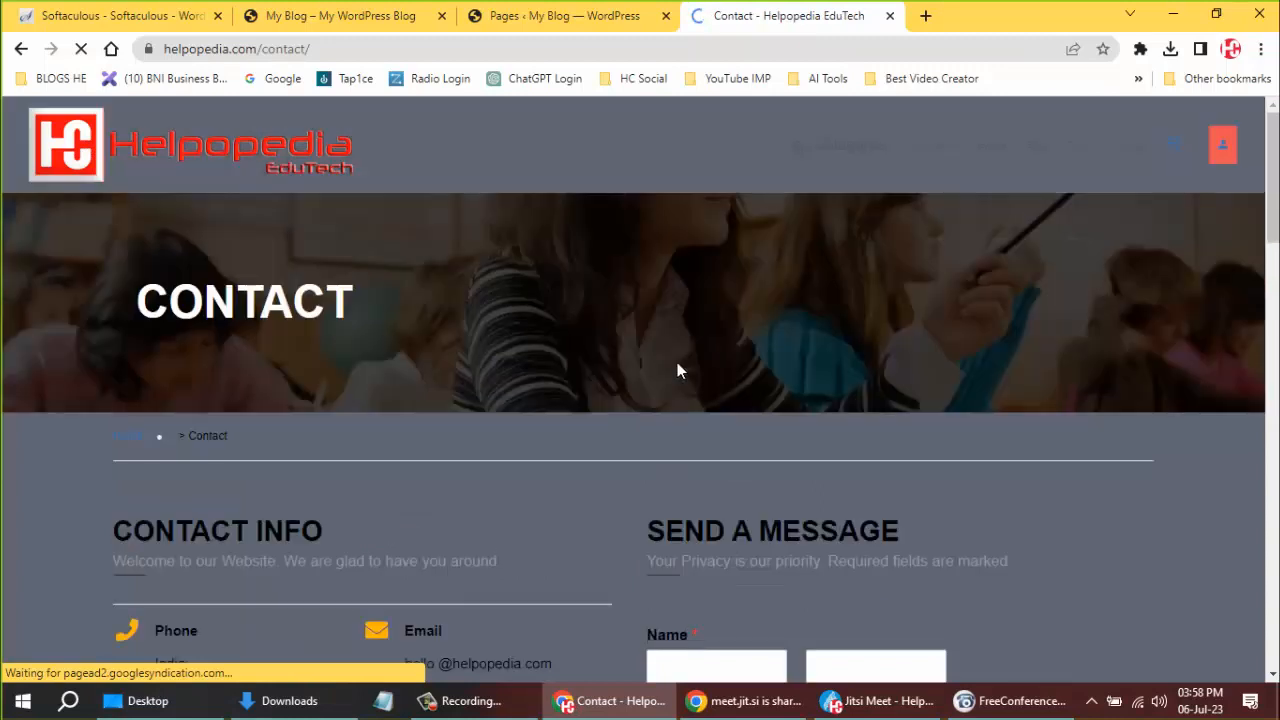
pyautogui.scroll(-1, 495, 371)
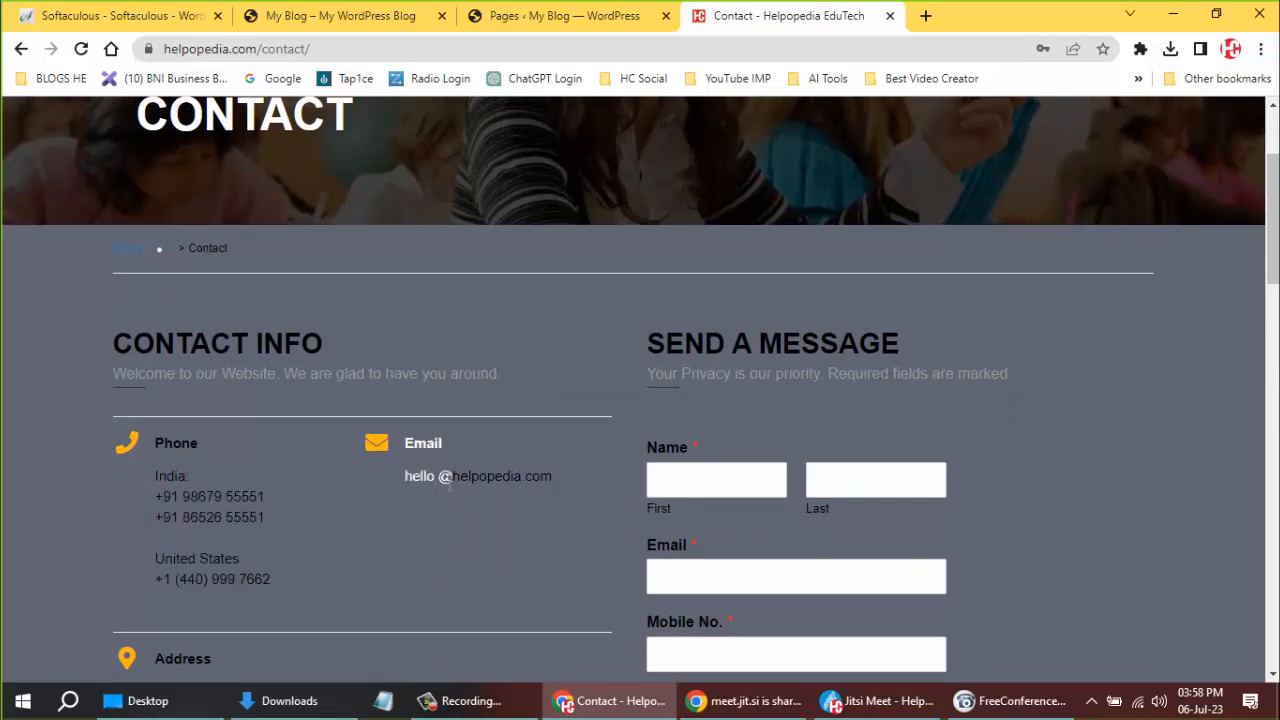
pyautogui.click(755, 476)
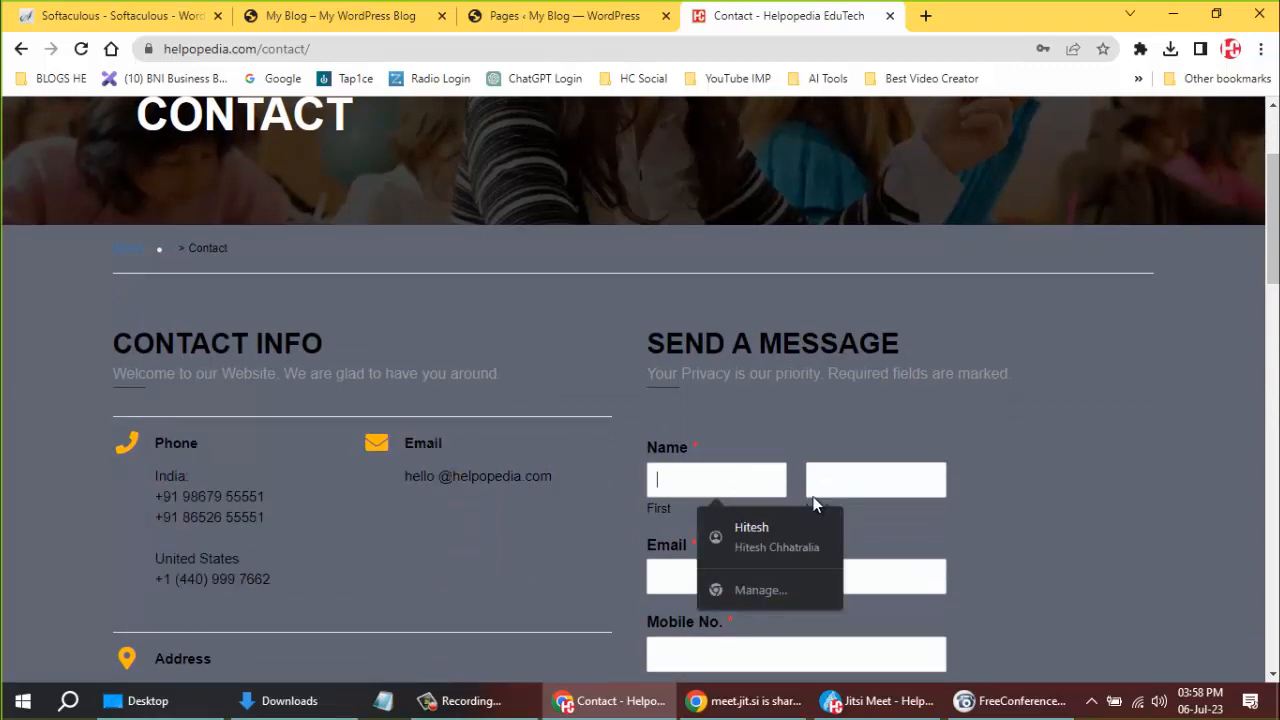
pyautogui.click(990, 514)
# - Scroll through the rest of the Contact page, then return to the WordPress Pages list
pyautogui.scroll(-3, 955, 525)
pyautogui.scroll(-1, 956, 525)
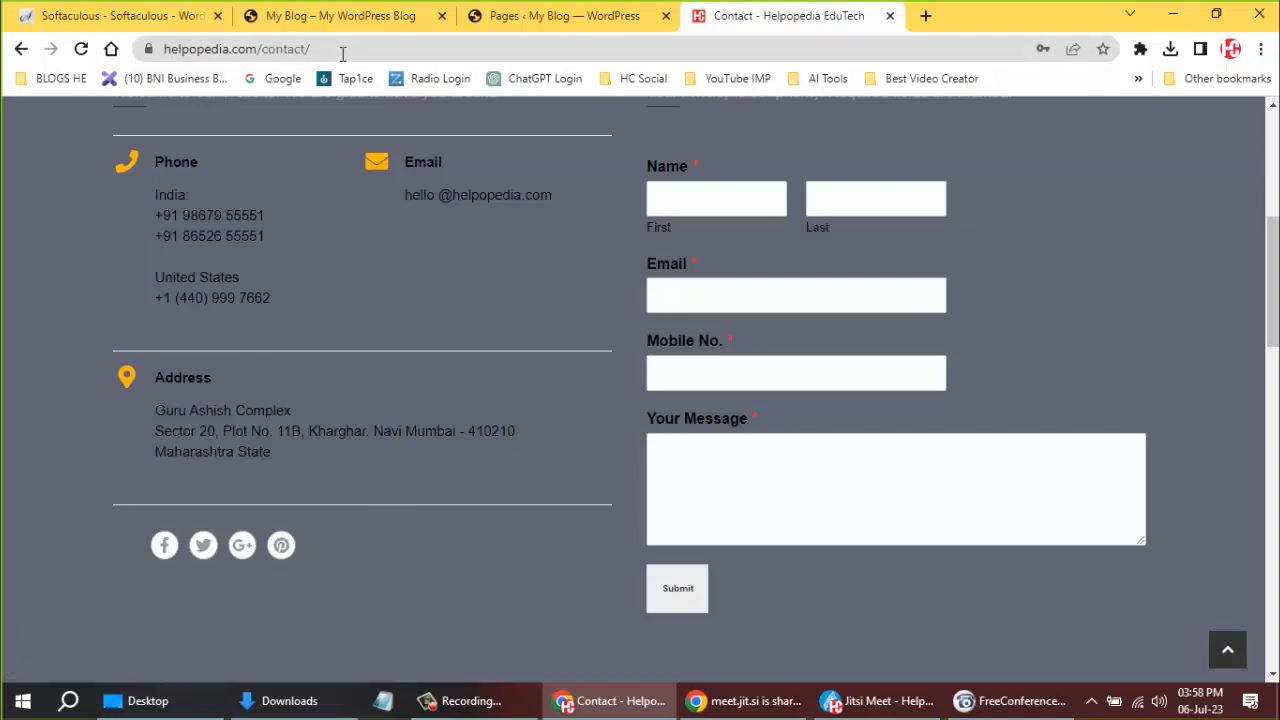
pyautogui.click(492, 22)
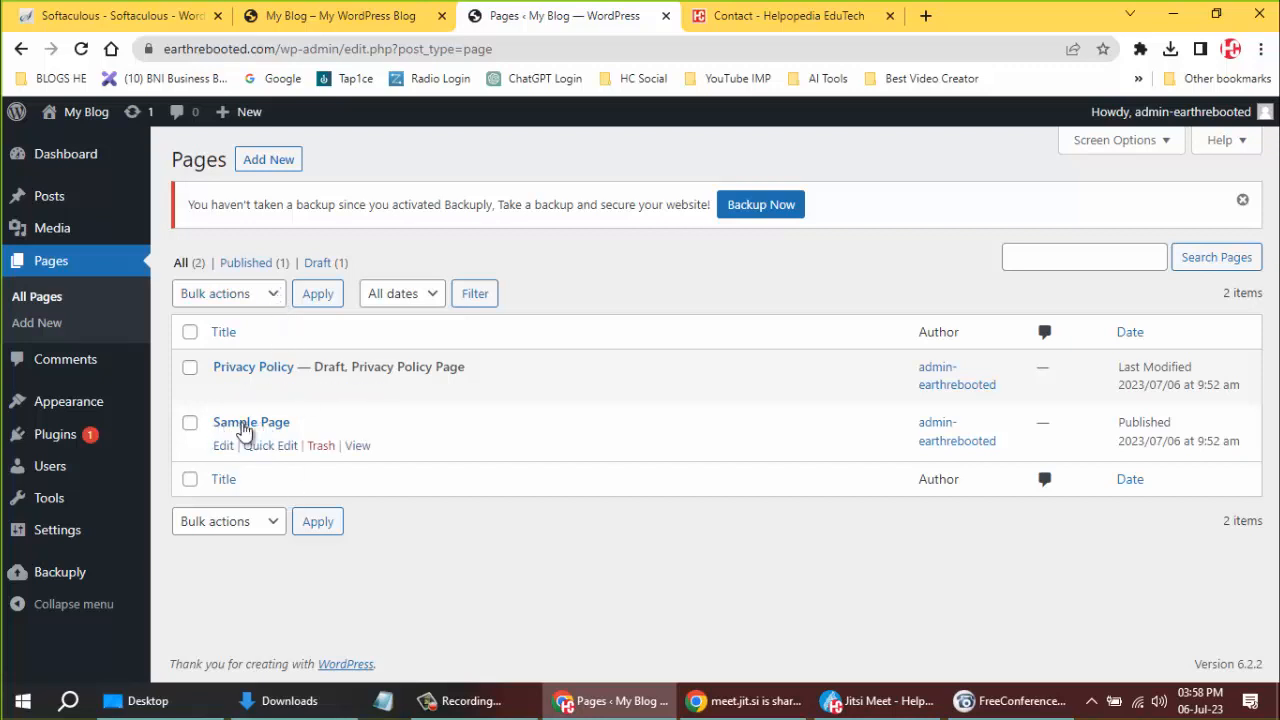
# - Trash the Sample Page and start a new page titled 'About Us'
pyautogui.click(321, 448)
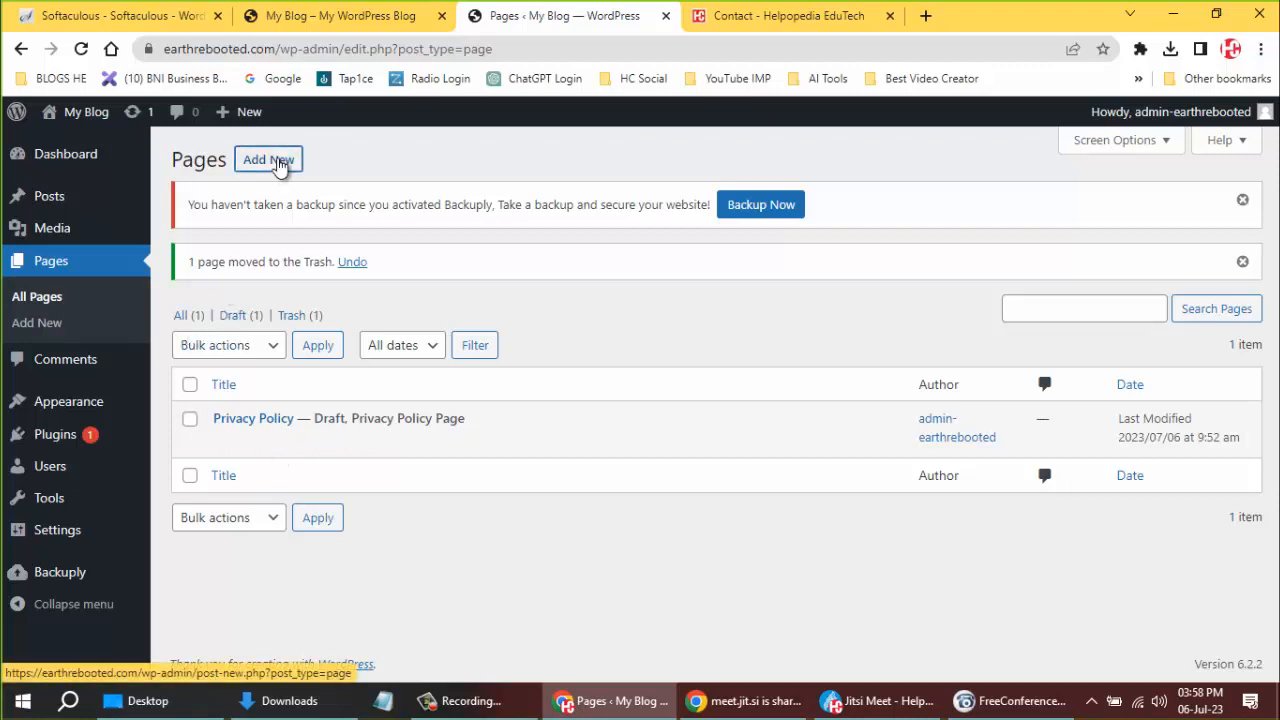
pyautogui.click(278, 162)
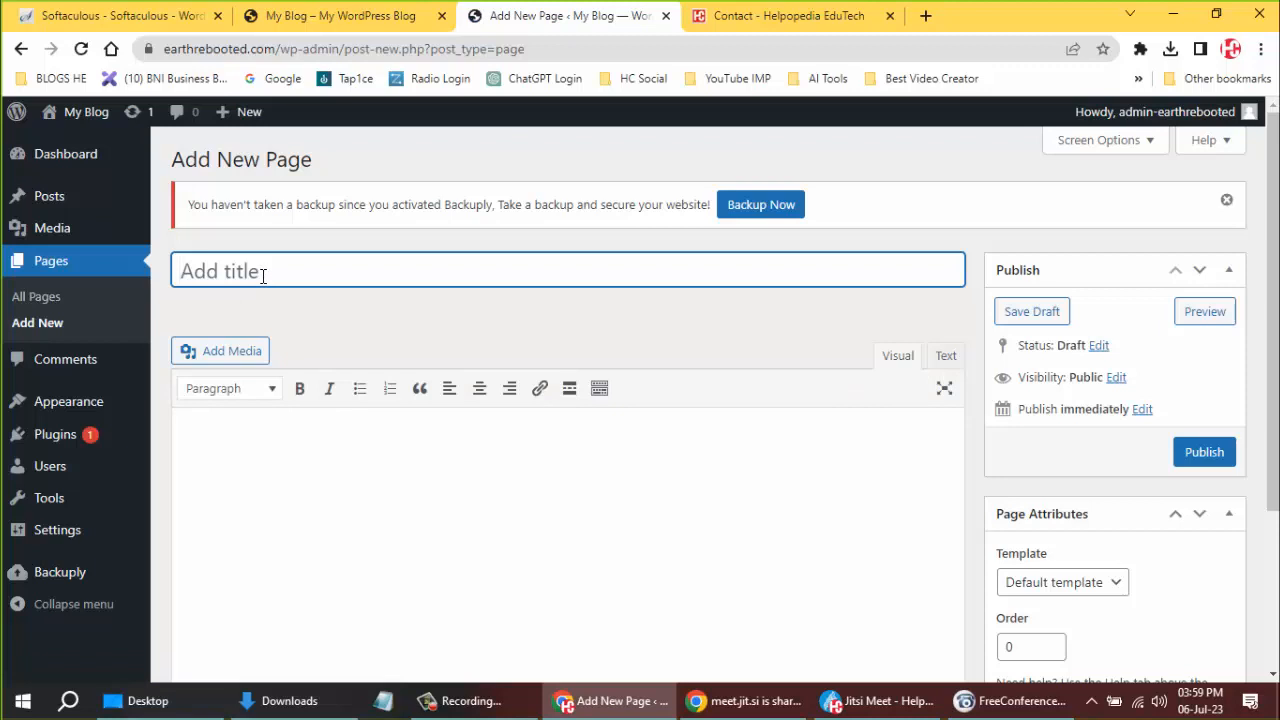
pyautogui.write('About Us')
# - Set the About Us page body to 'Coming Soon!' and publish it
pyautogui.click(268, 471)
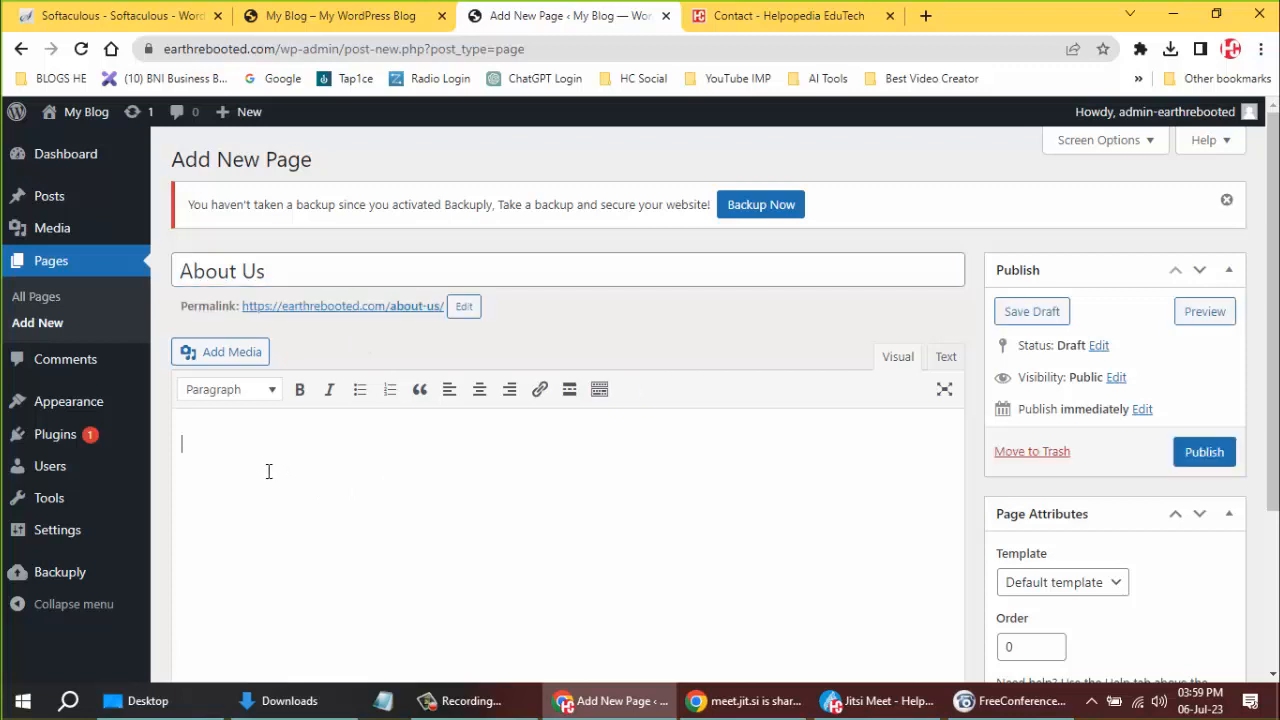
pyautogui.write('This page')
pyautogui.hotkey('ctrl', 'a')
pyautogui.press('BackSpace')
pyautogui.write('Coming Soon!')
pyautogui.scroll(-3, 1040, 350)
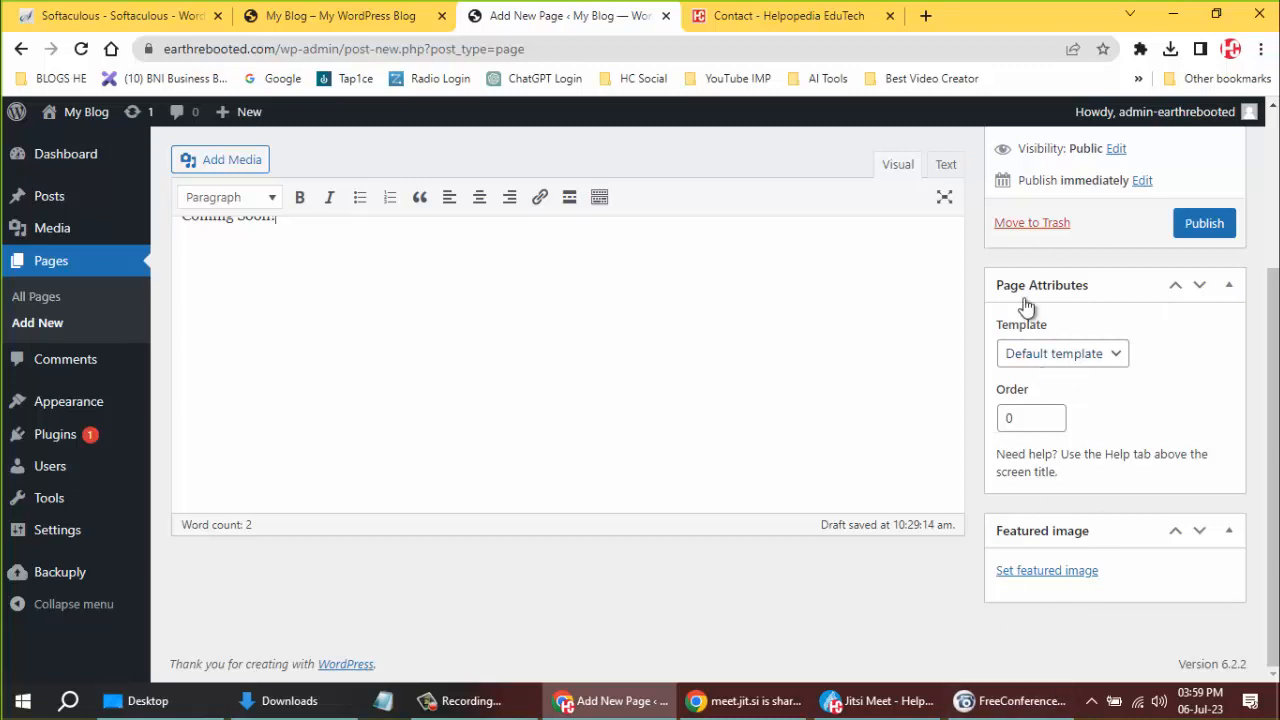
pyautogui.scroll(2, 1130, 486)
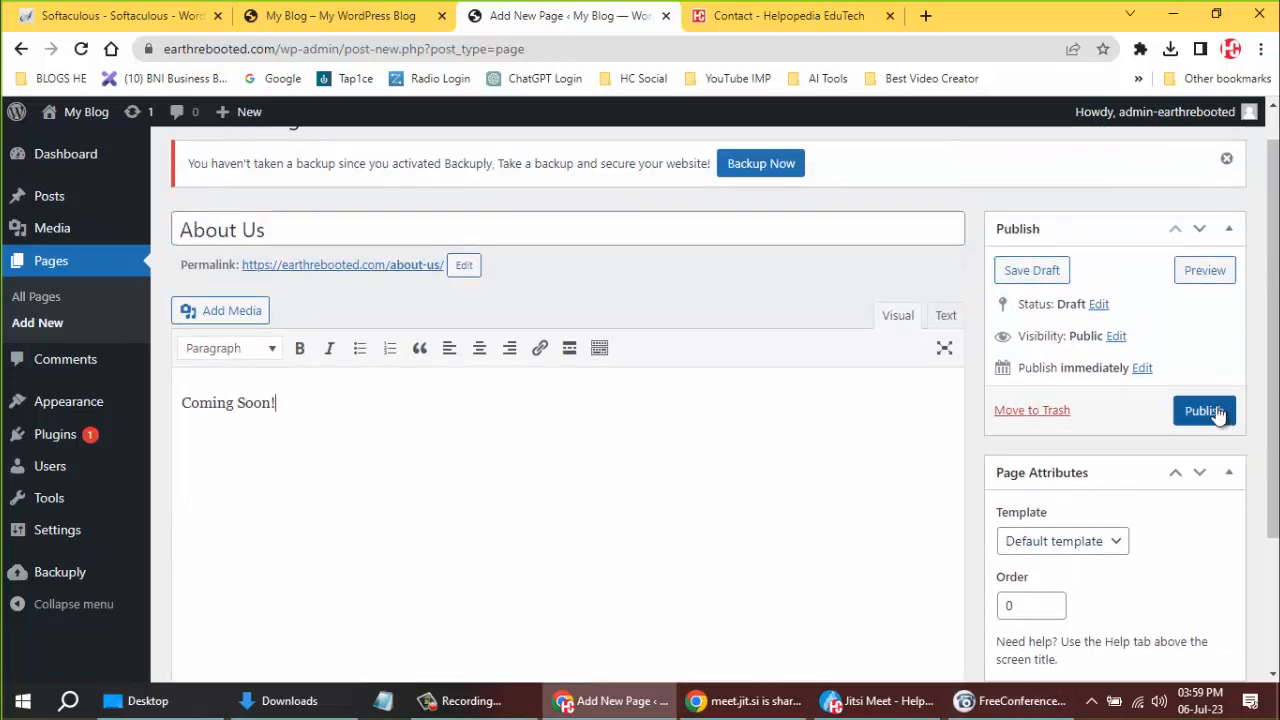
pyautogui.click(1208, 410)
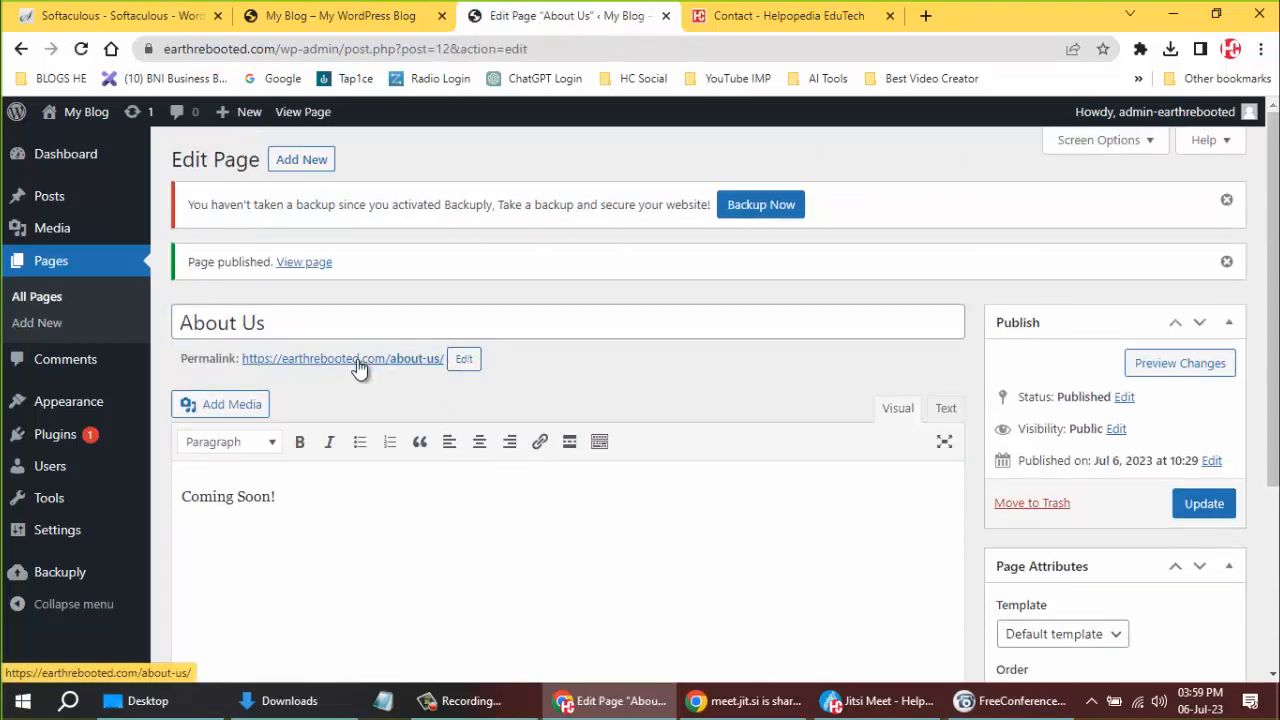
pyautogui.rightClick(358, 360)
pyautogui.click(421, 374)
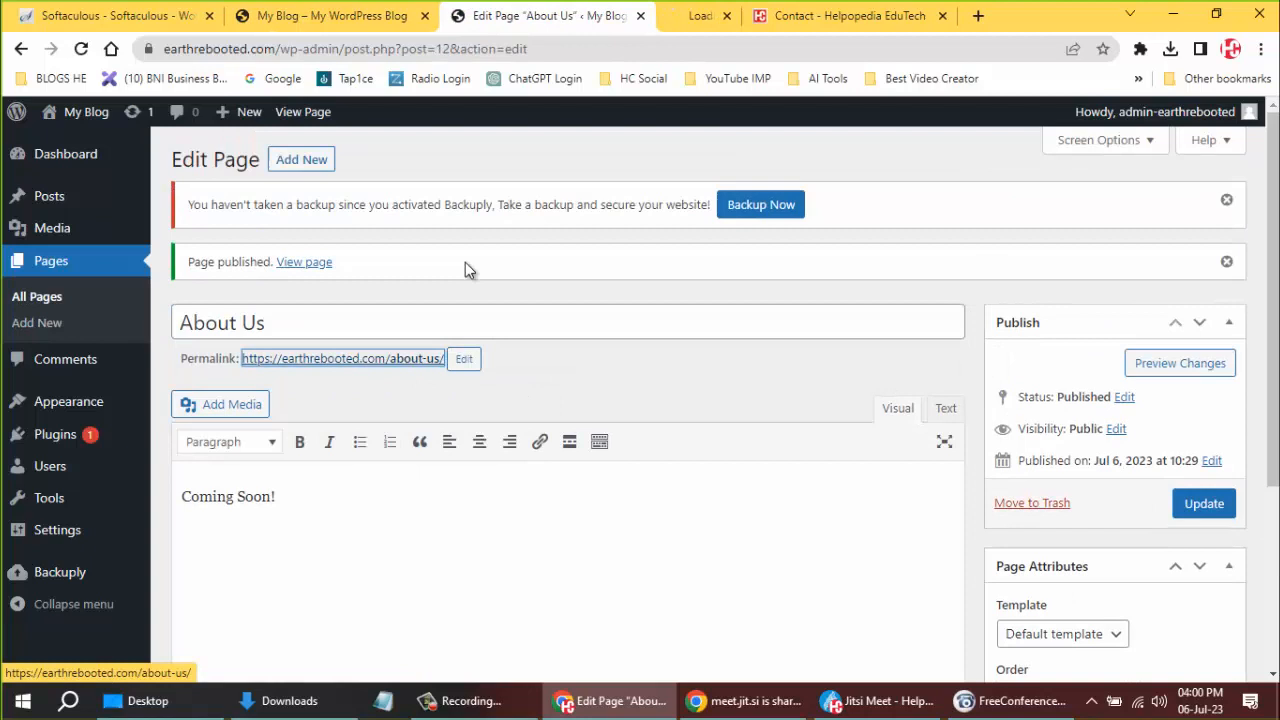
pyautogui.click(631, 50)
pyautogui.click(668, 22)
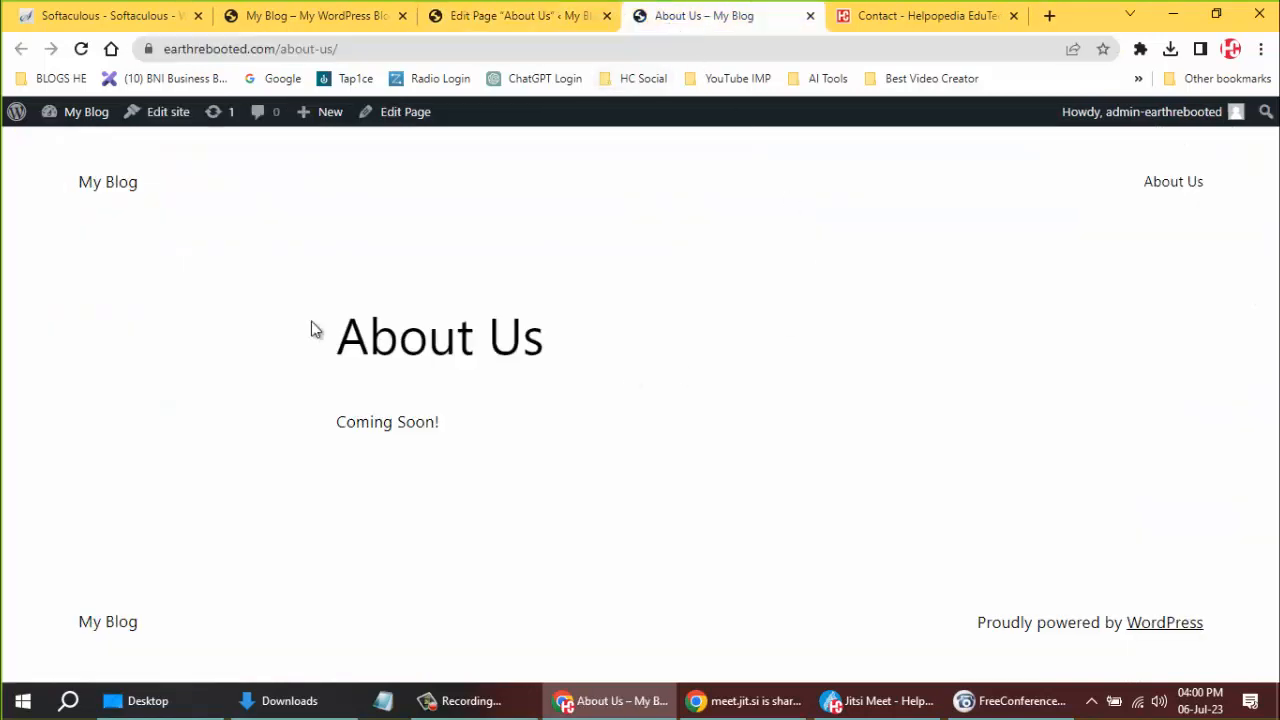
pyautogui.moveTo(338, 345); pyautogui.dragTo(560, 337)
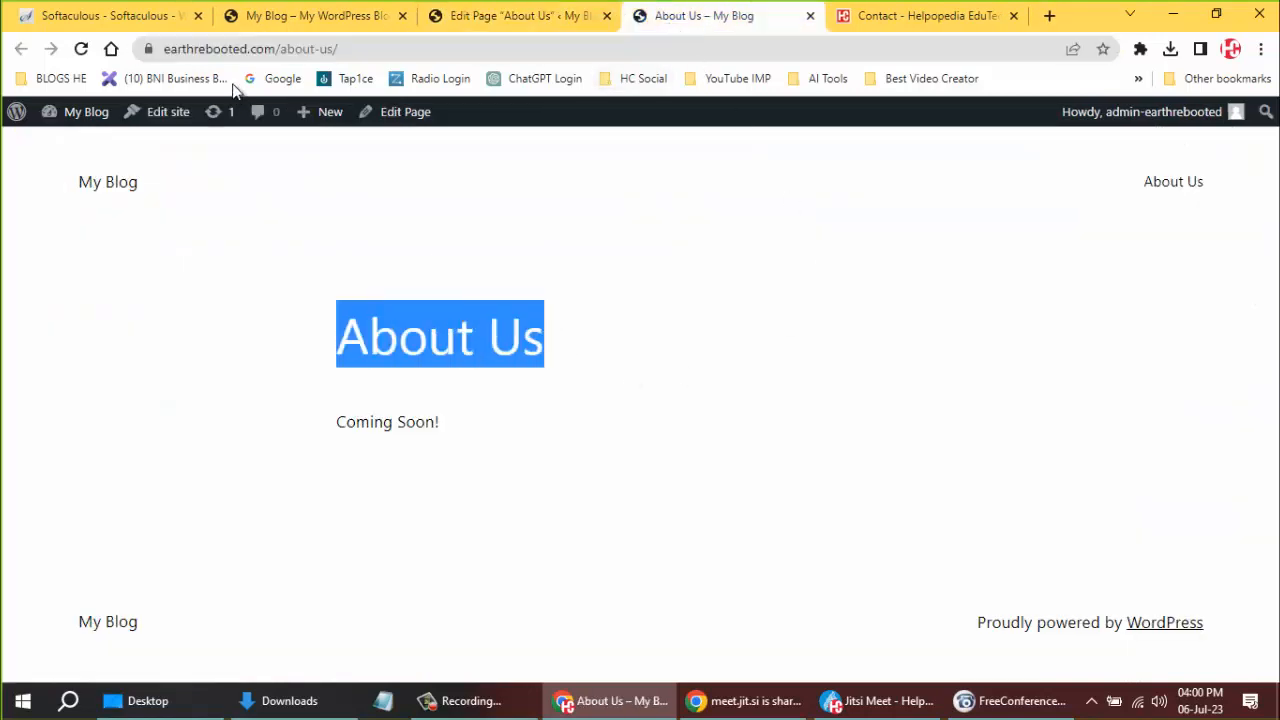
pyautogui.click(210, 48)
pyautogui.moveTo(210, 48); pyautogui.dragTo(385, 50)
pyautogui.click(418, 355)
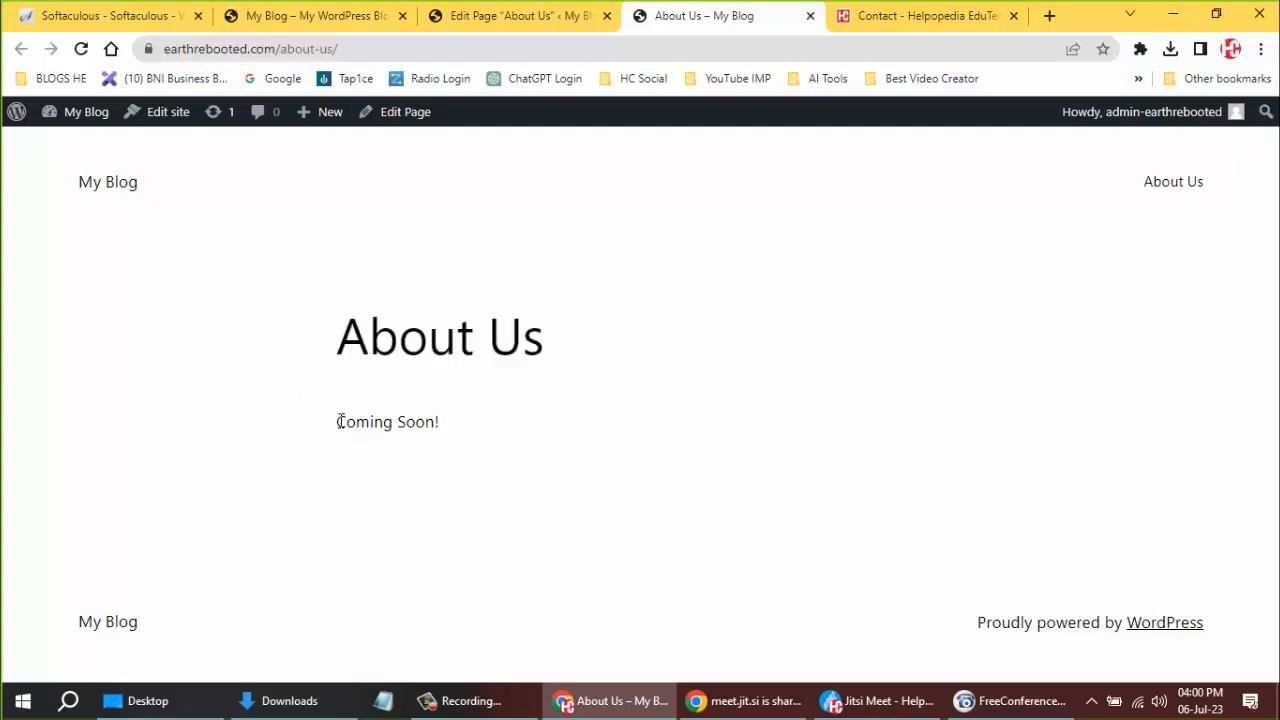
pyautogui.moveTo(340, 421); pyautogui.dragTo(472, 435)
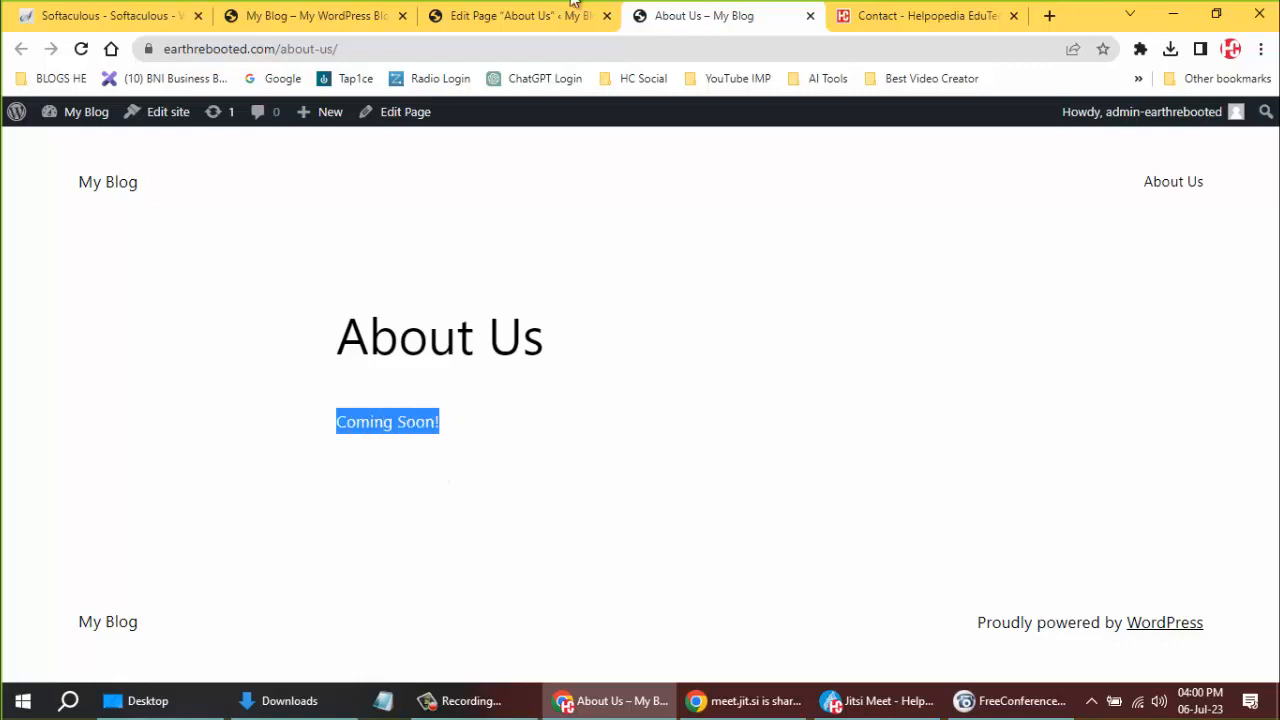
pyautogui.click(809, 16)
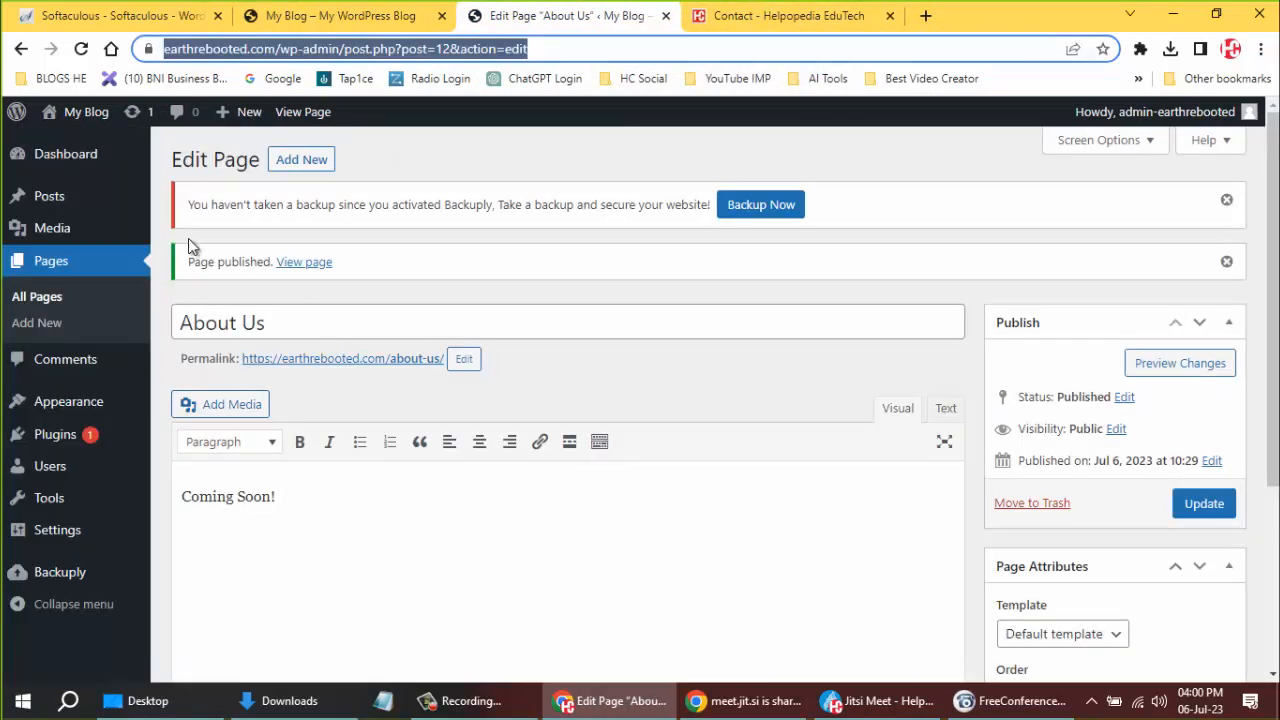
# - Write a new page titled 'Contact Us' with body text 'Coming Soon' and publish it
pyautogui.click(299, 164)
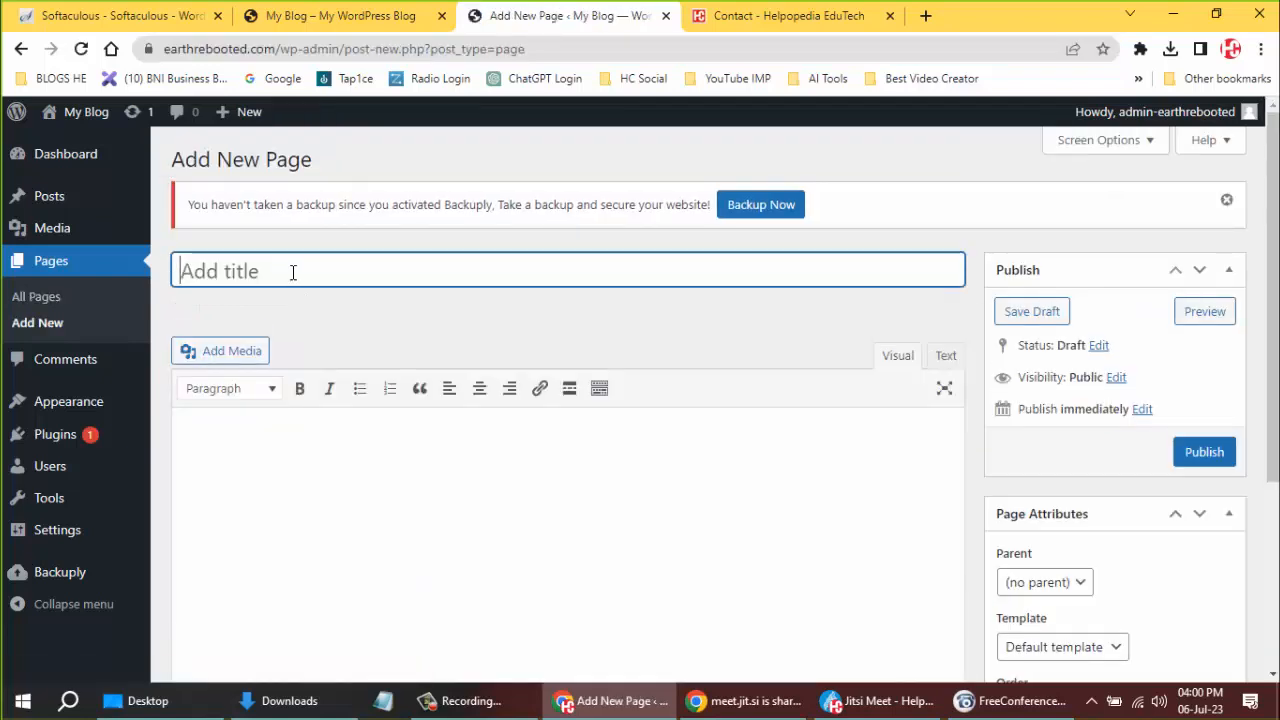
pyautogui.write('Contact Us')
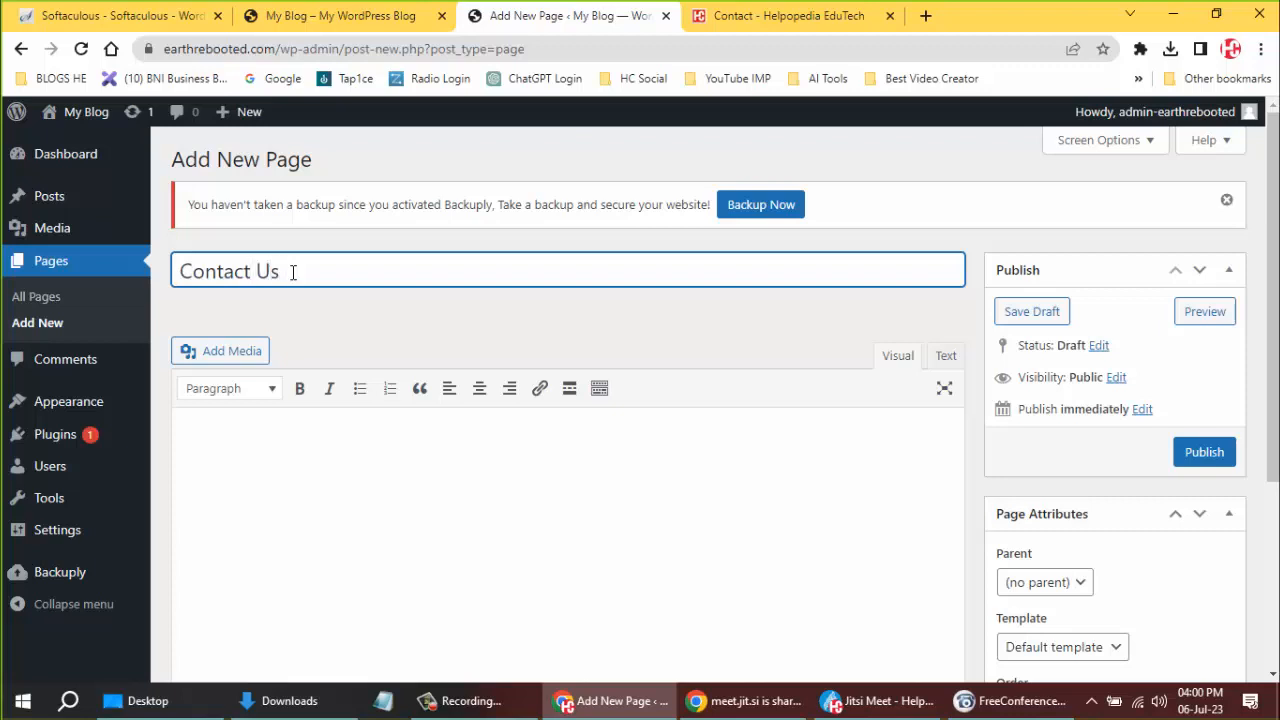
pyautogui.press('BackSpace')
pyautogui.click(478, 459)
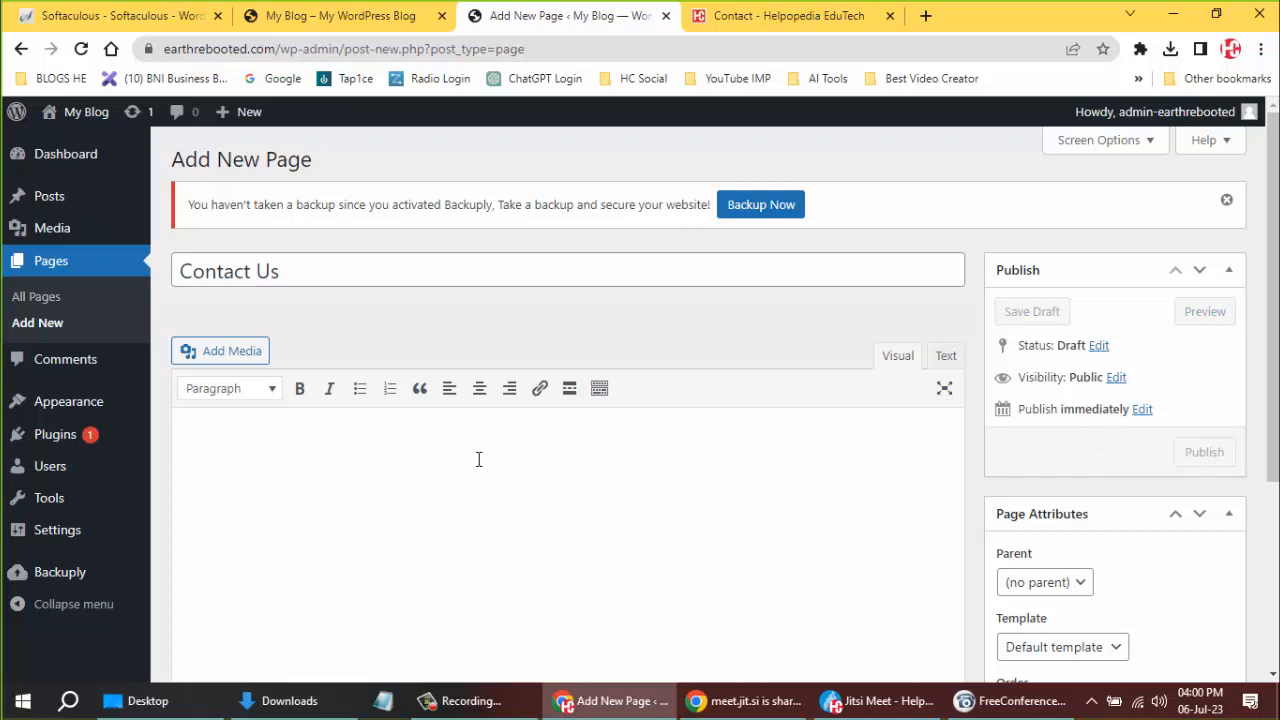
pyautogui.write('Coiming')
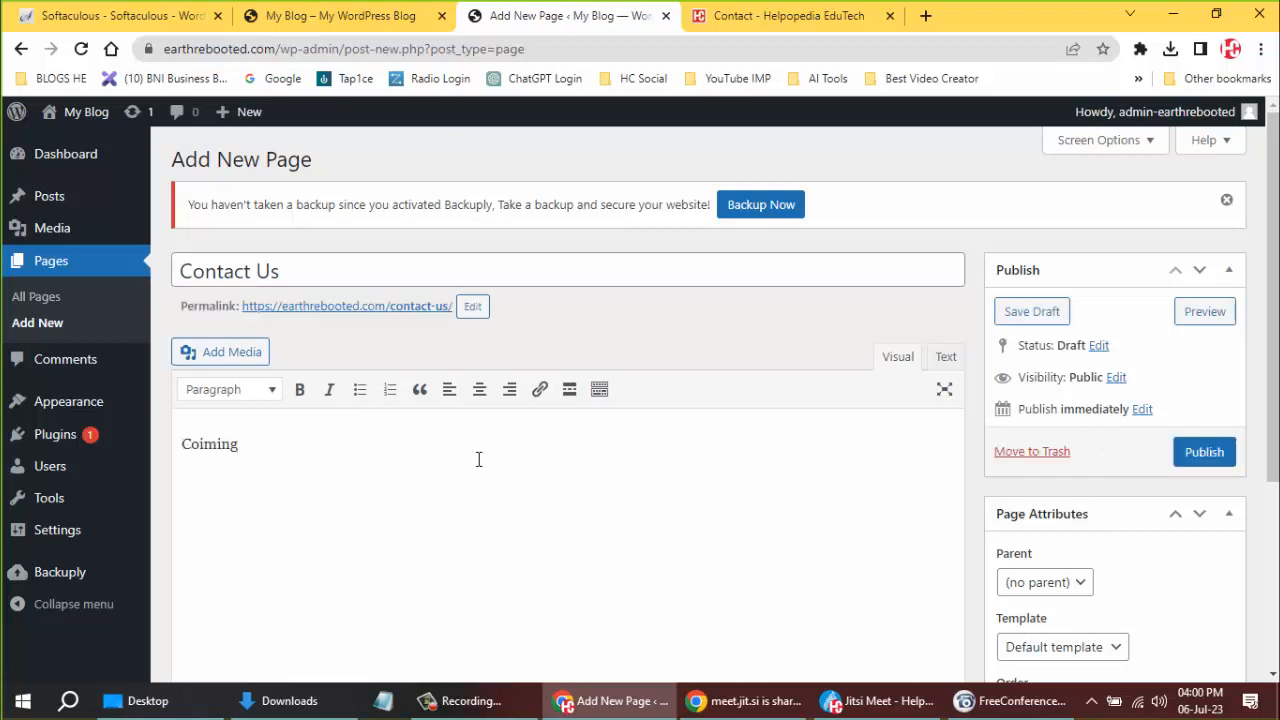
pyautogui.press('BackSpace')
pyautogui.press('BackSpace')
pyautogui.press('BackSpace')
pyautogui.press('BackSpace')
pyautogui.press('BackSpace')
pyautogui.press('BackSpace')
pyautogui.press('BackSpace')
pyautogui.write('oming Soon')
pyautogui.scroll(-2, 877, 510)
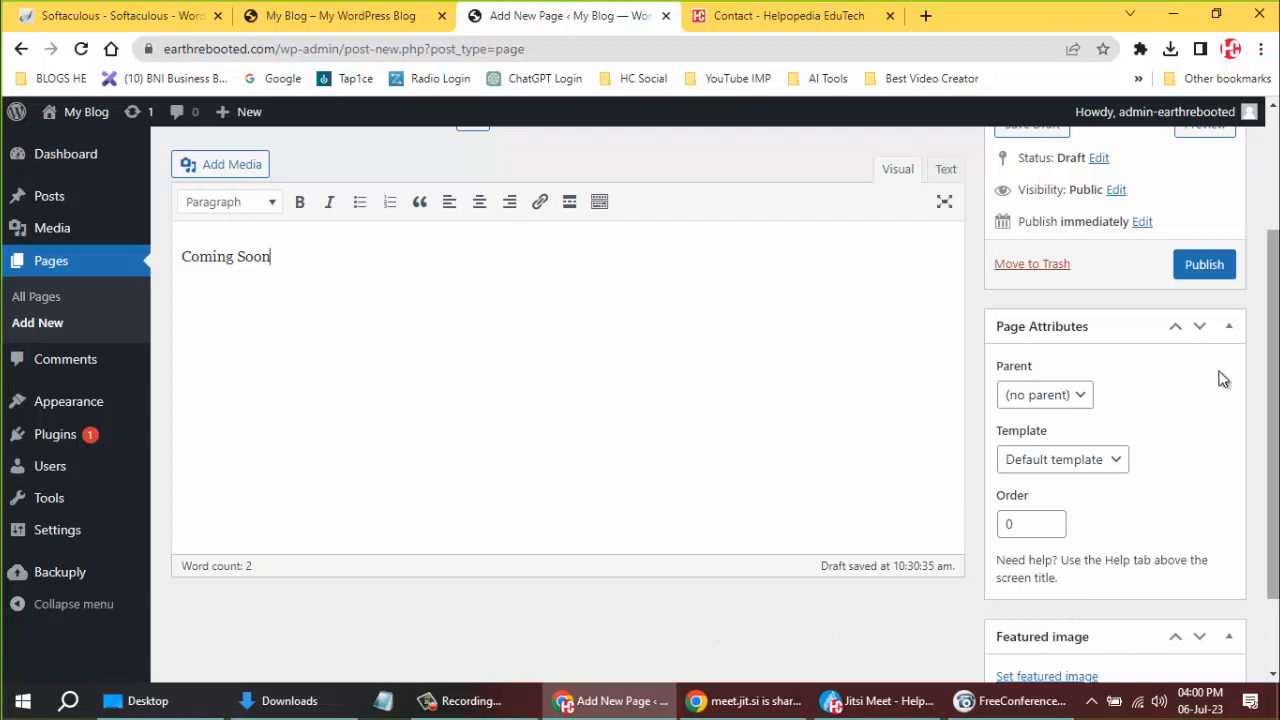
pyautogui.click(1204, 262)
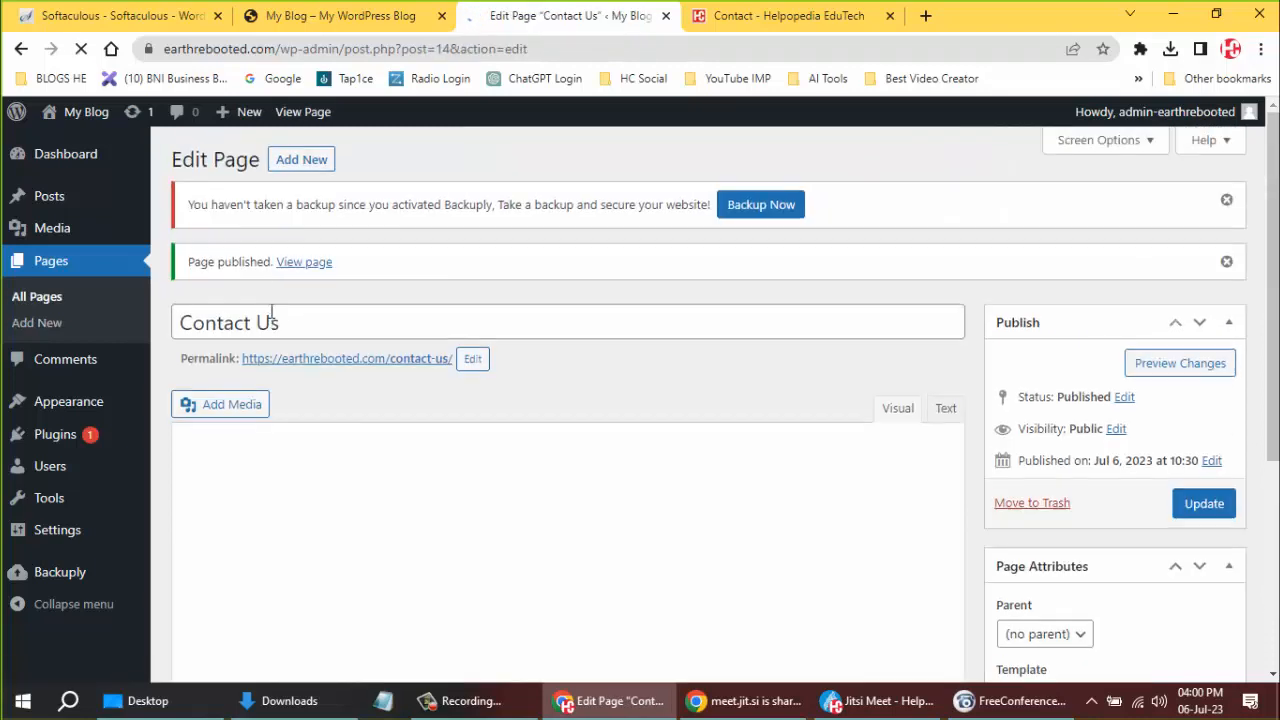
# - View the live Contact Us permalink in a new tab, then go back to its editor
pyautogui.rightClick(335, 358)
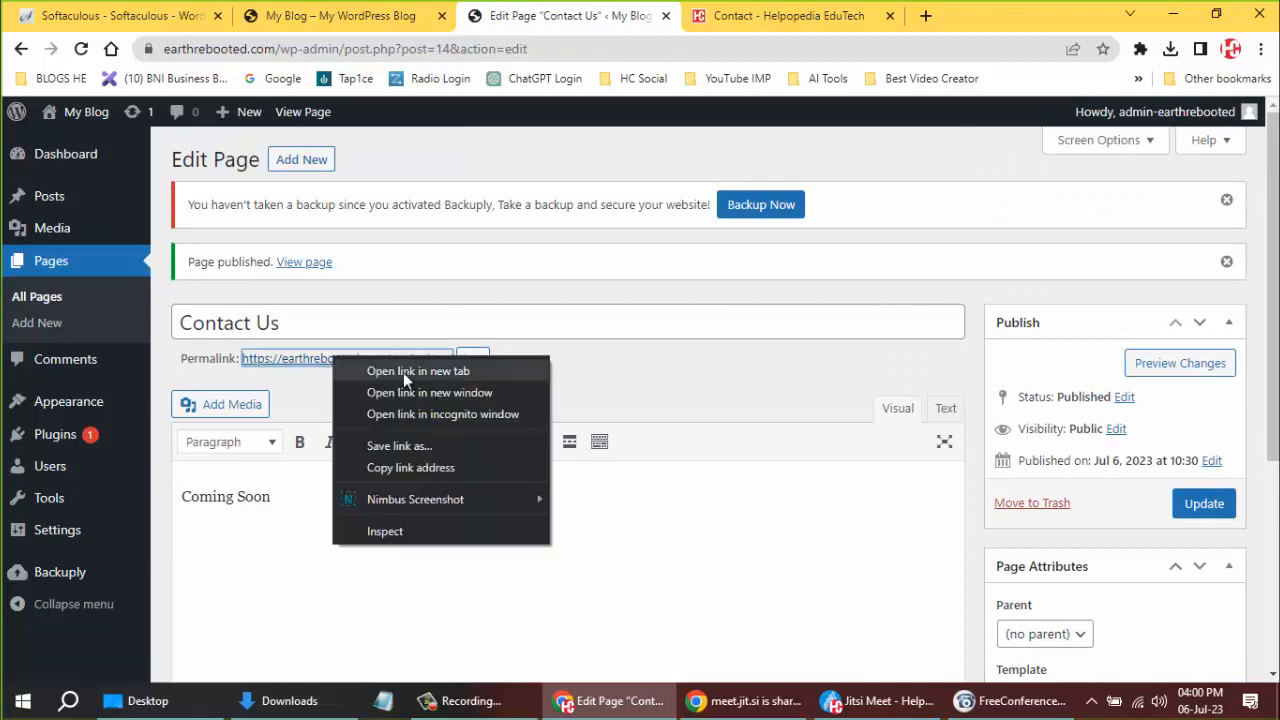
pyautogui.click(403, 372)
pyautogui.click(737, 15)
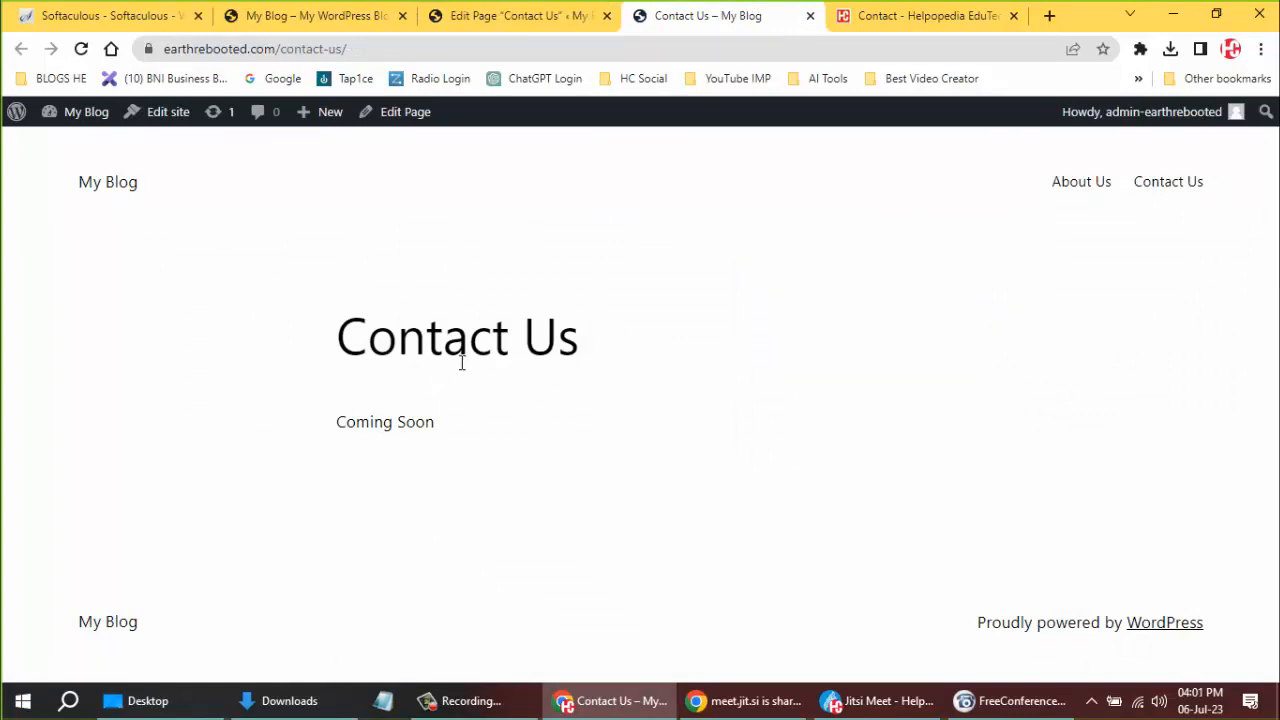
pyautogui.click(549, 19)
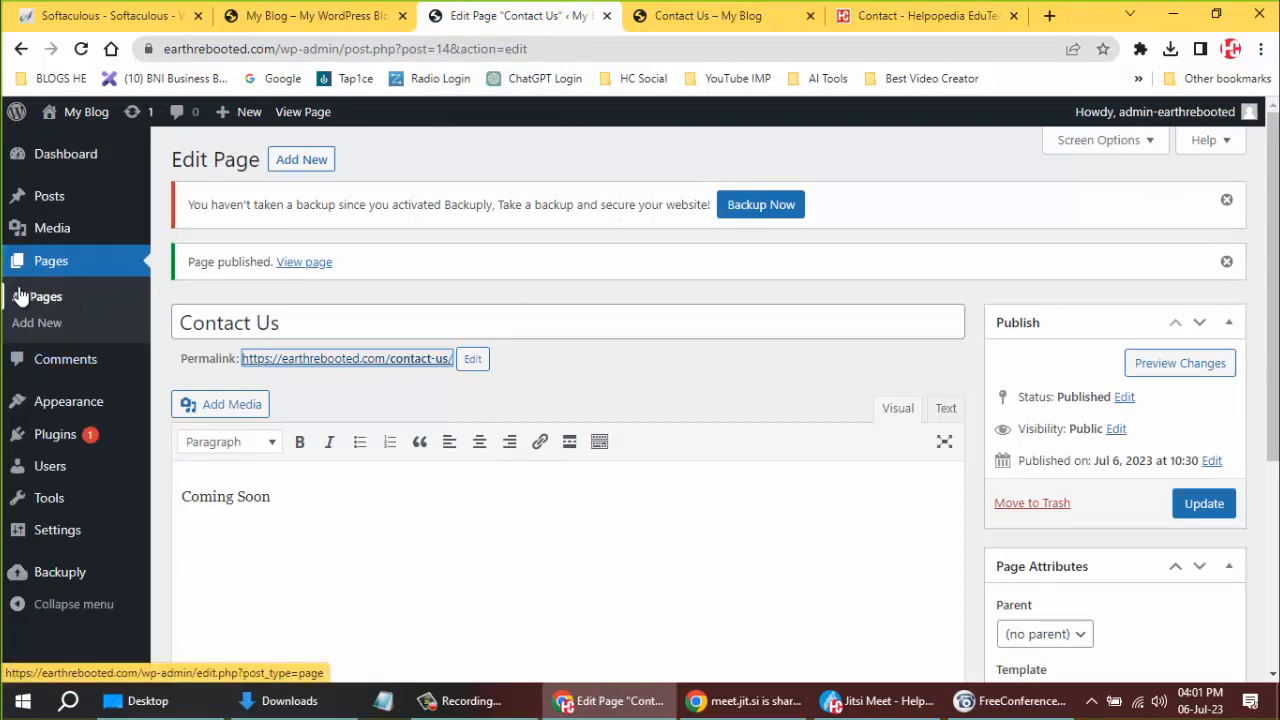
pyautogui.scroll(-1, 80, 297)
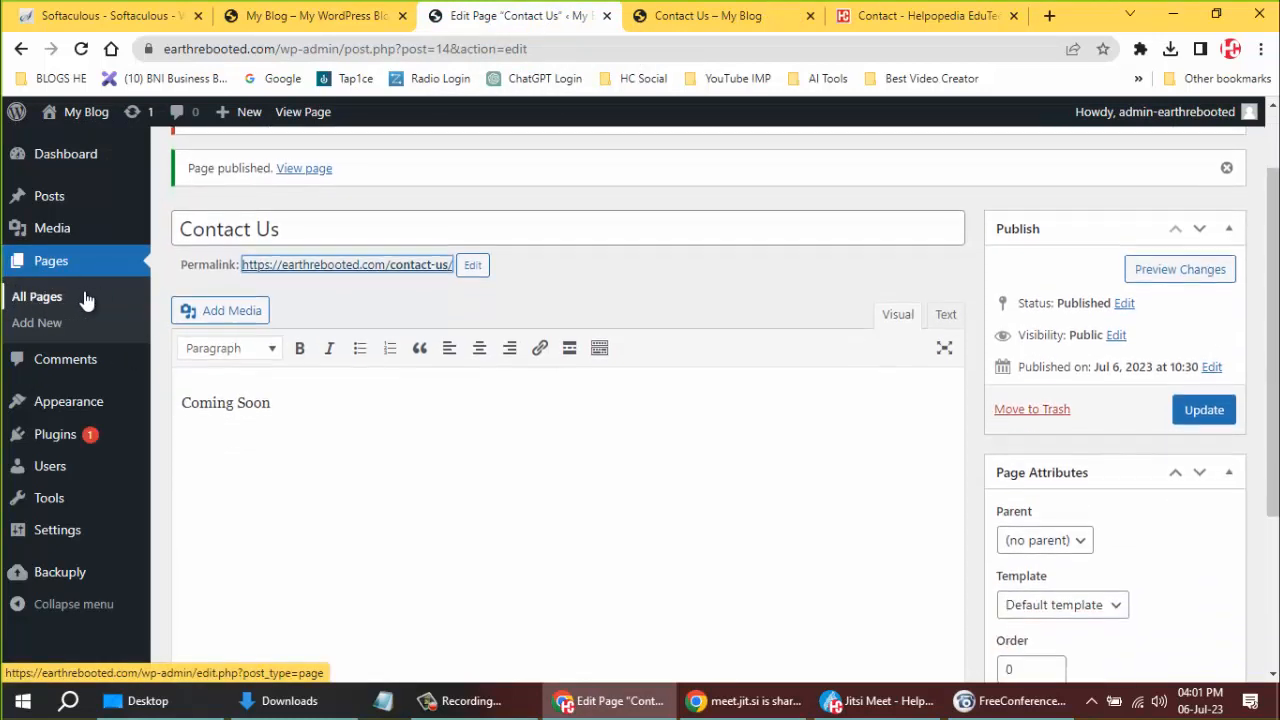
# - Confirm the Comments list is empty, then switch to the blog's front page showing Hello world!
pyautogui.click(75, 370)
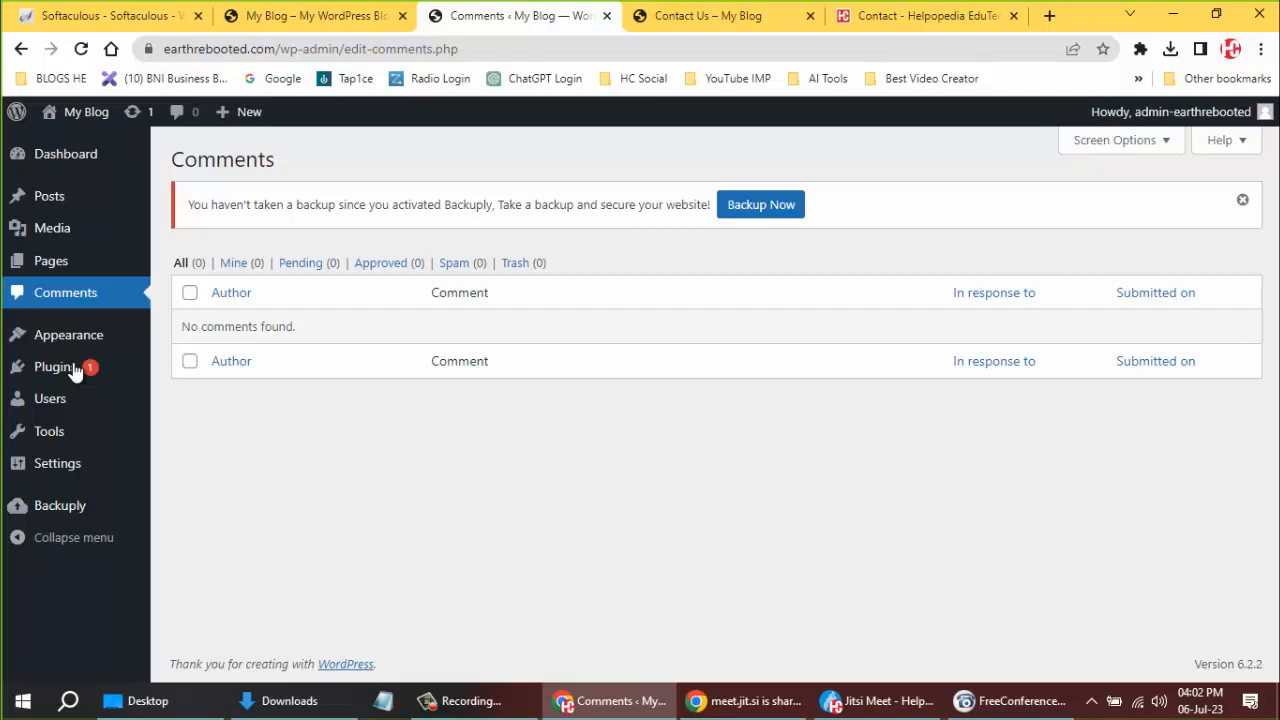
pyautogui.moveTo(54, 338)
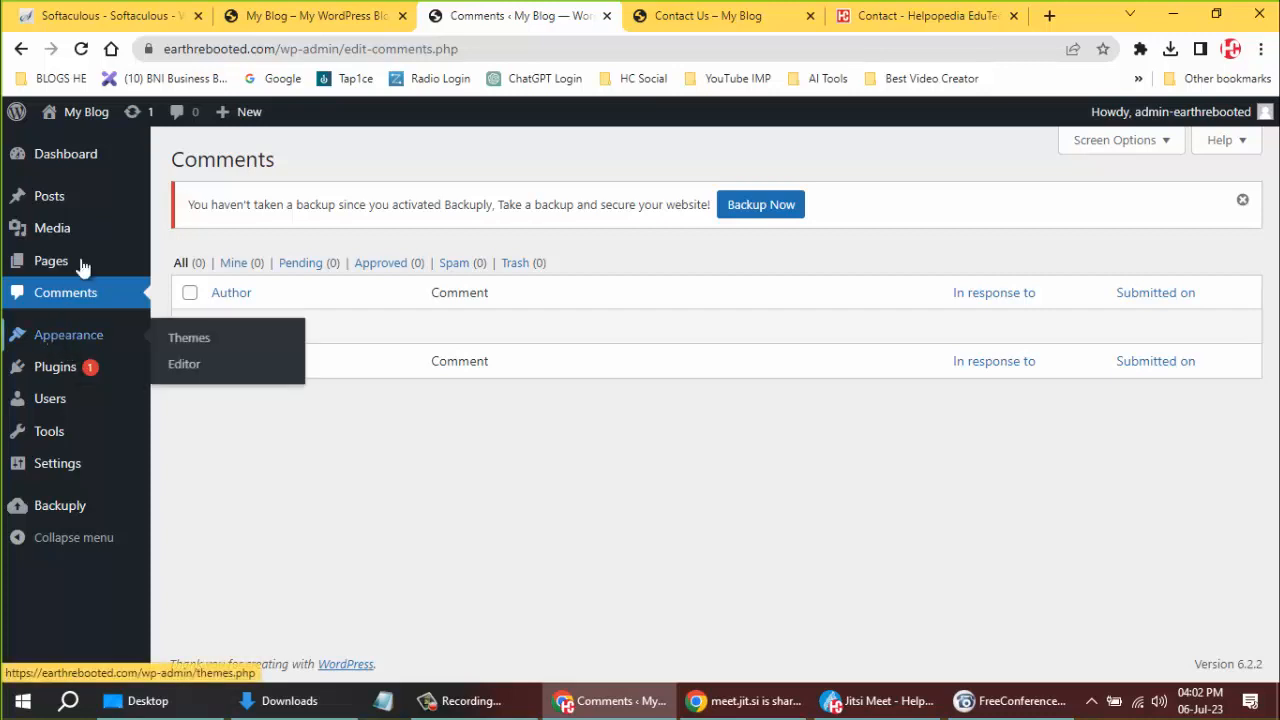
pyautogui.click(297, 15)
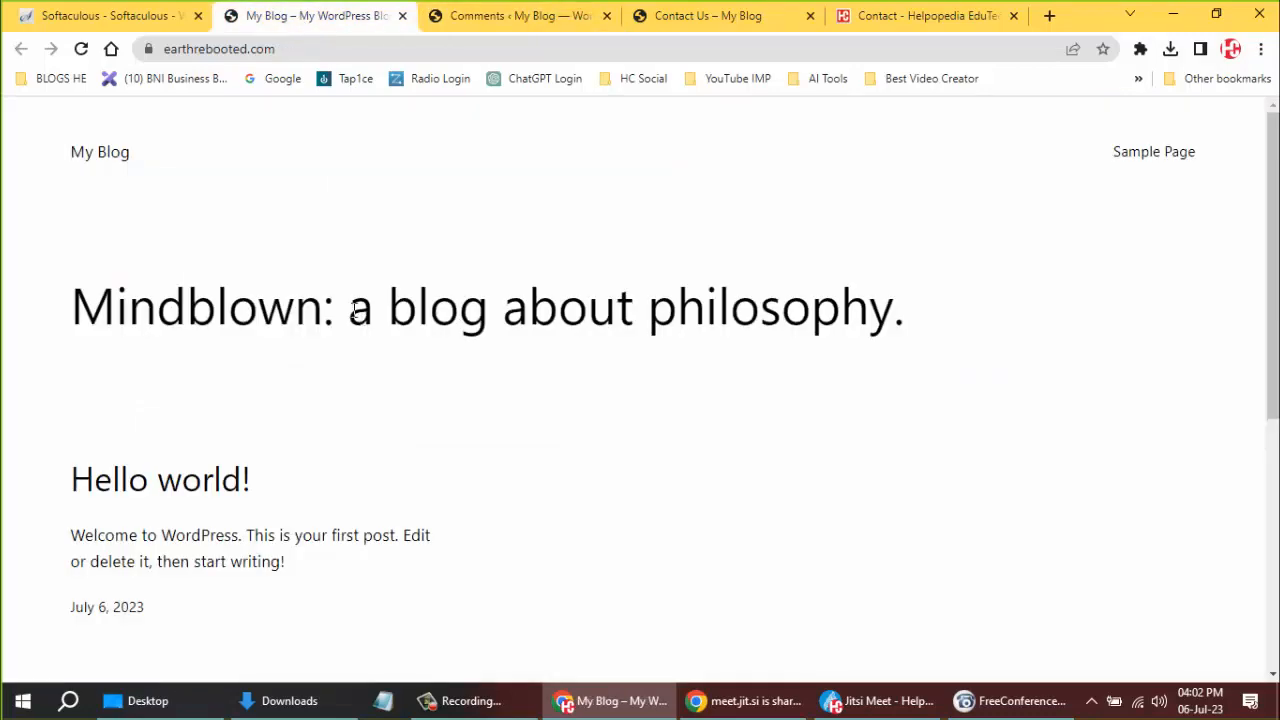
# - Load the Helpopedia home page via the logo on the Contact page and open a blank new tab
pyautogui.click(940, 16)
pyautogui.scroll(5, 480, 320)
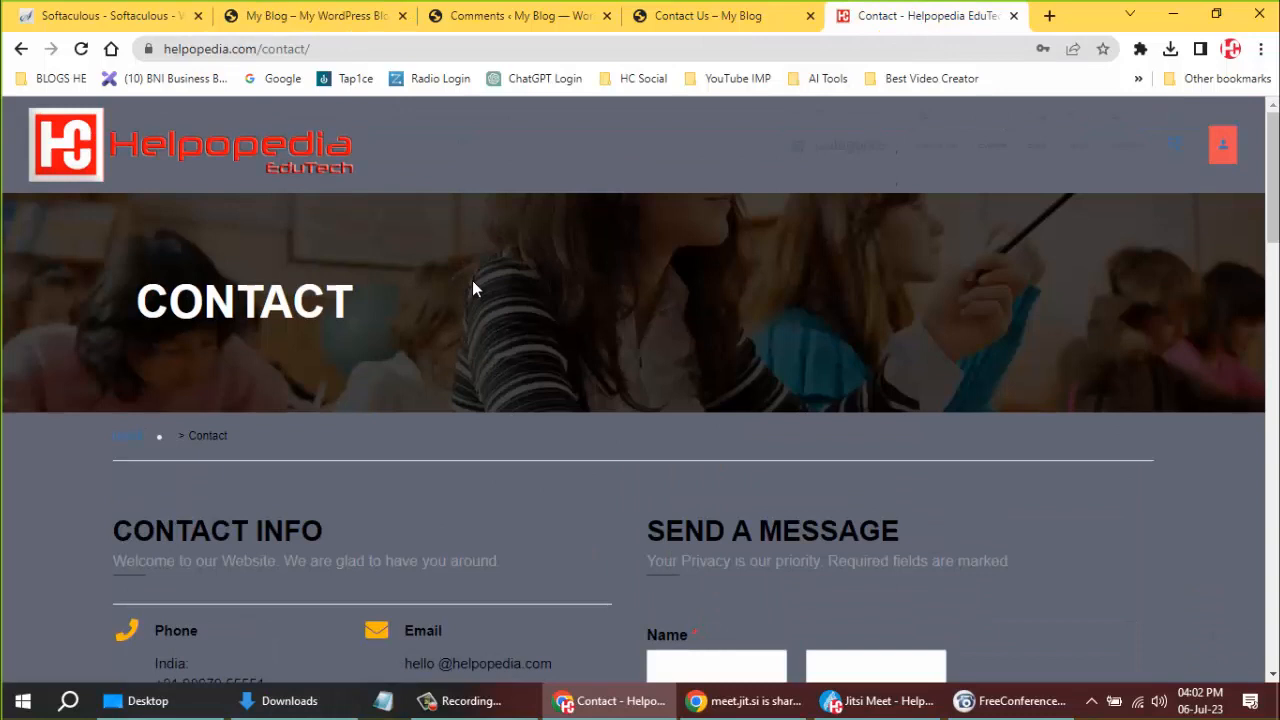
pyautogui.click(262, 160)
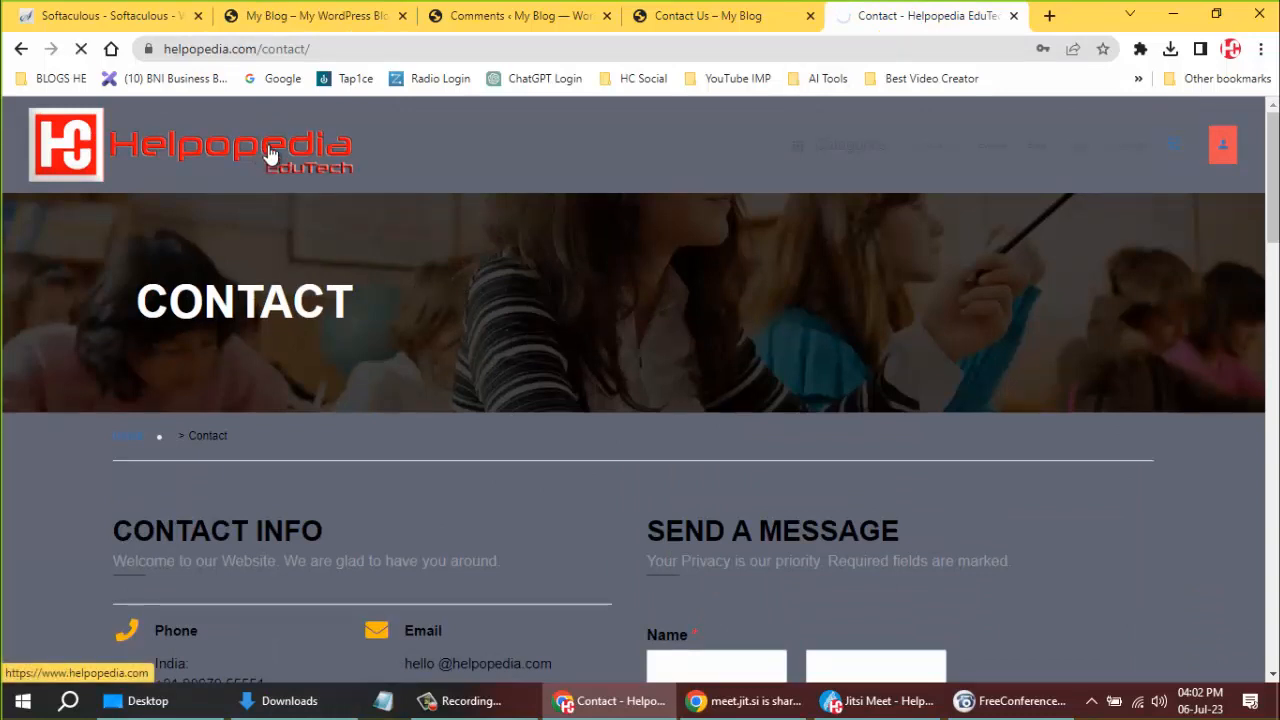
pyautogui.click(1049, 16)
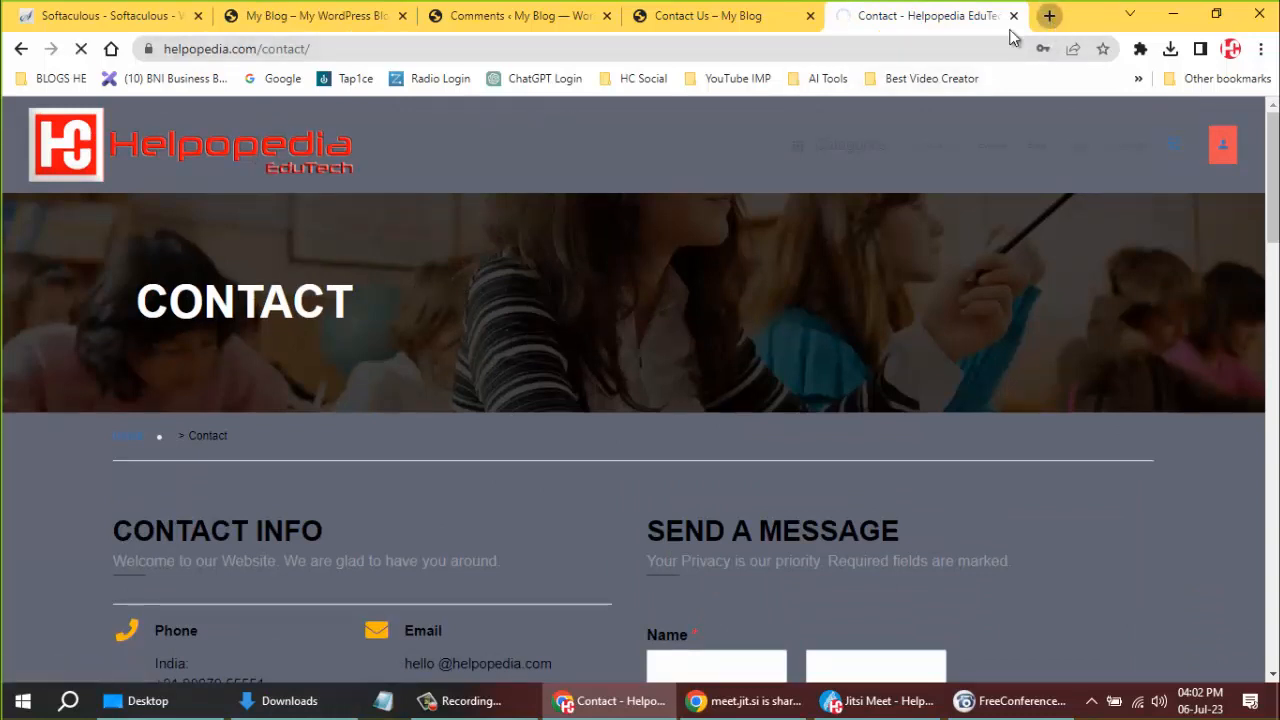
pyautogui.click(820, 46)
pyautogui.click(786, 12)
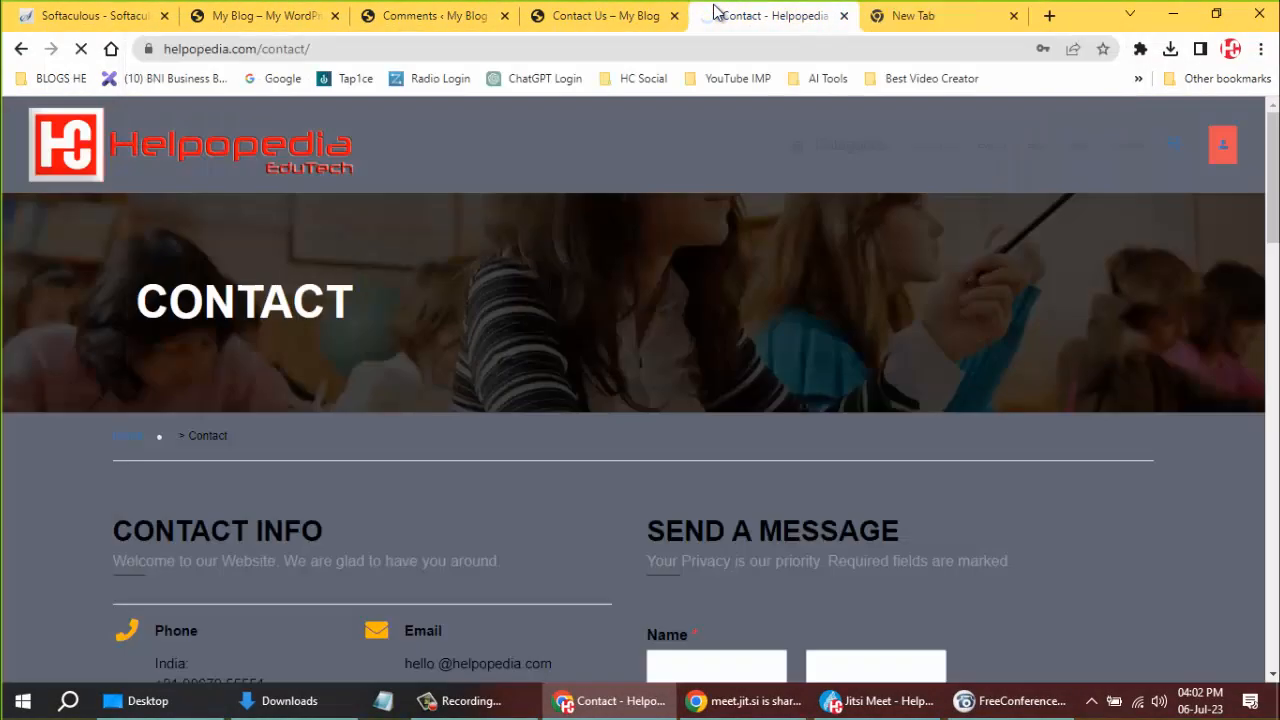
# - Load abstractsynergies.com in the blank new tab
pyautogui.click(915, 16)
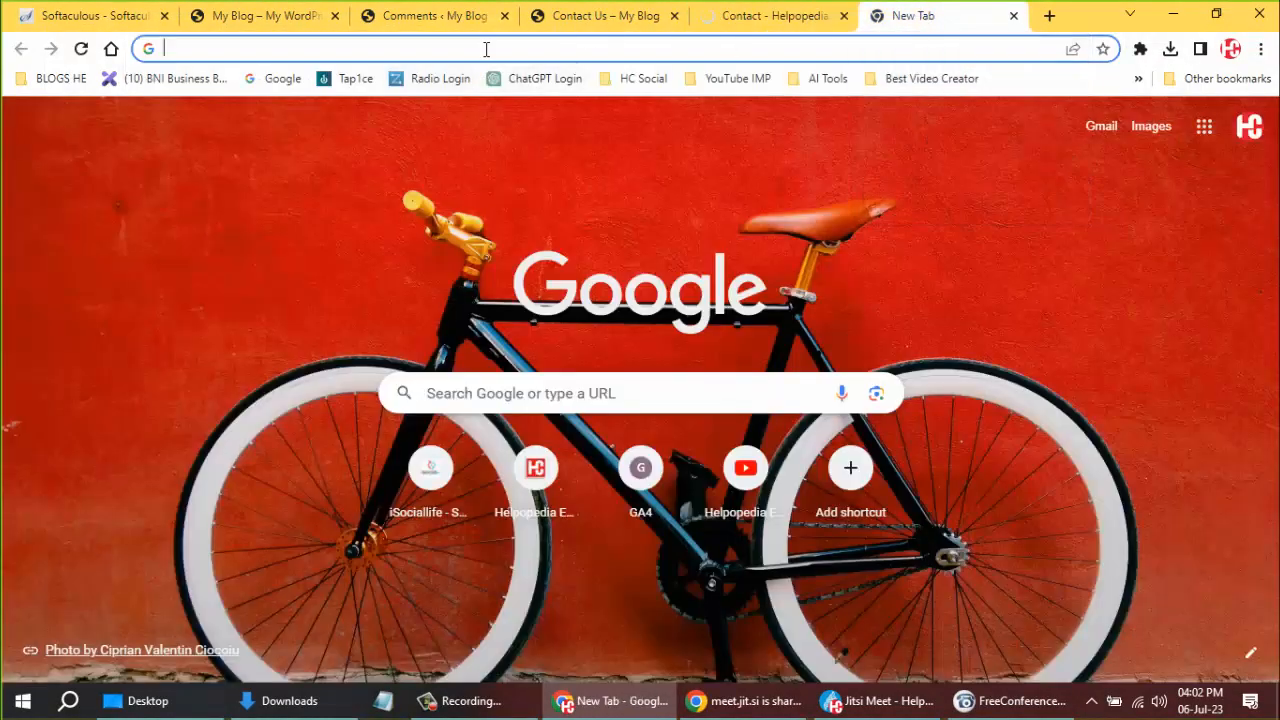
pyautogui.click(486, 49)
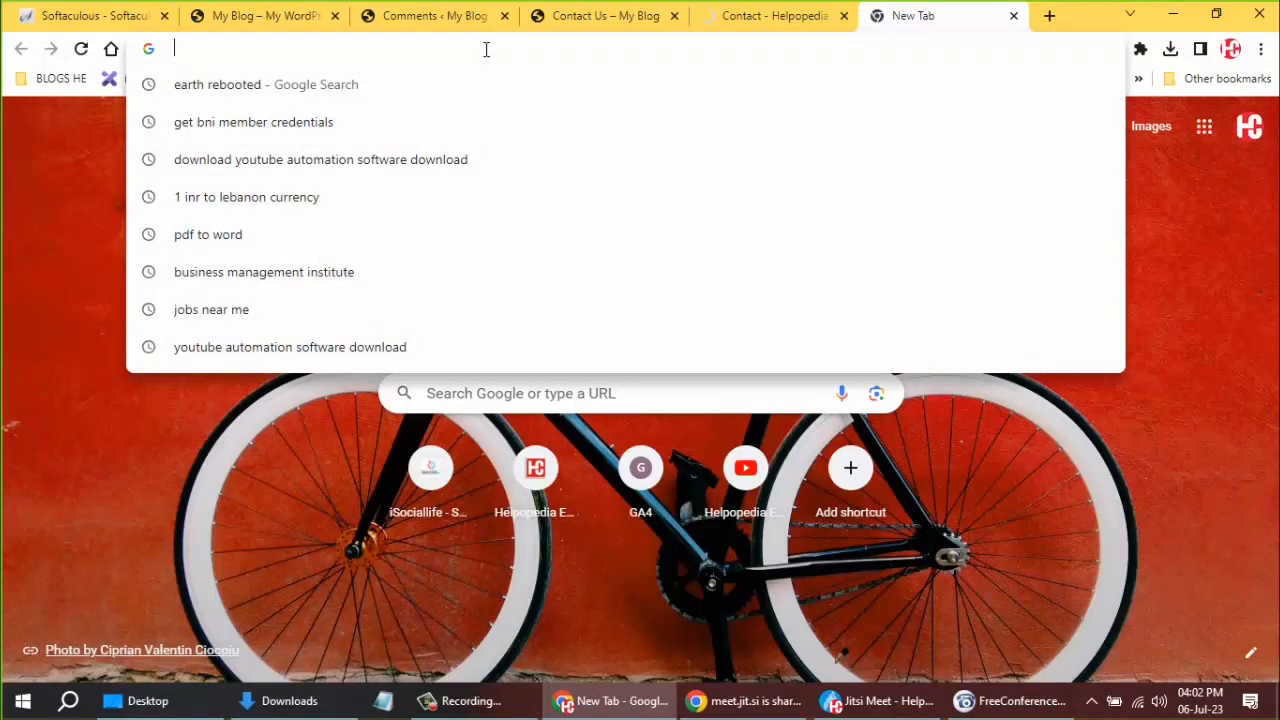
pyautogui.write('abstra')
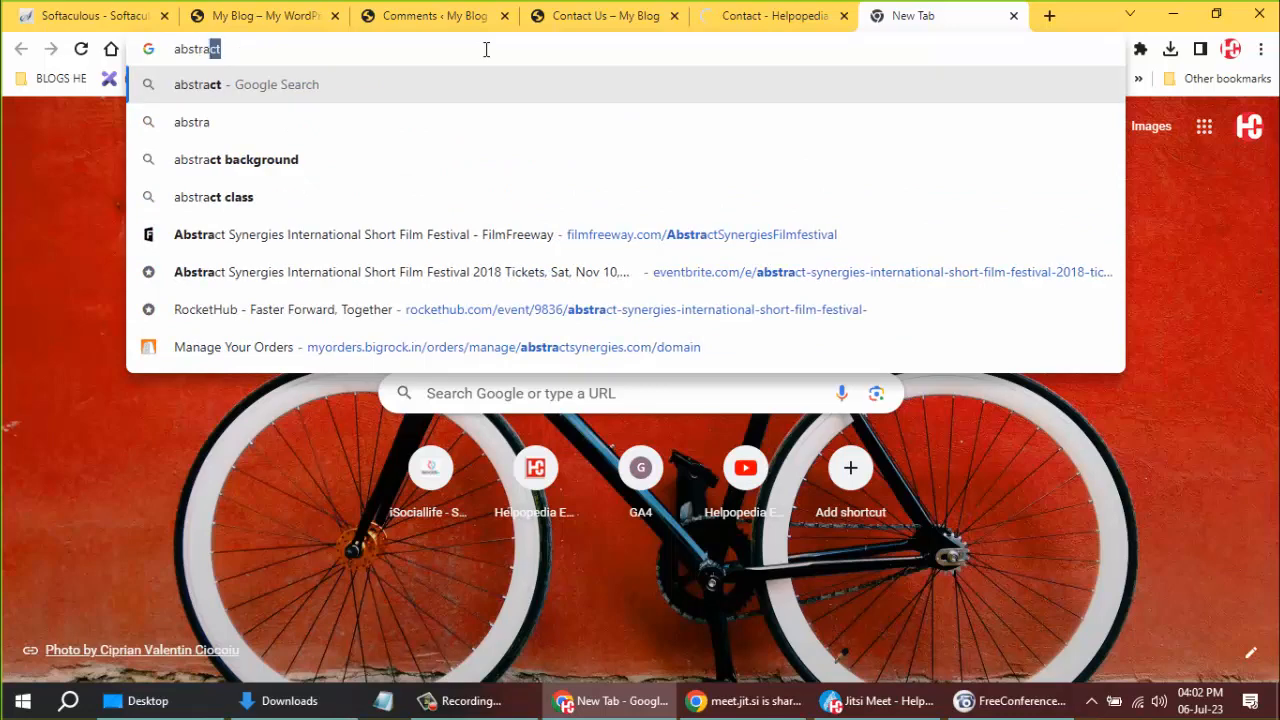
pyautogui.write('ctsy')
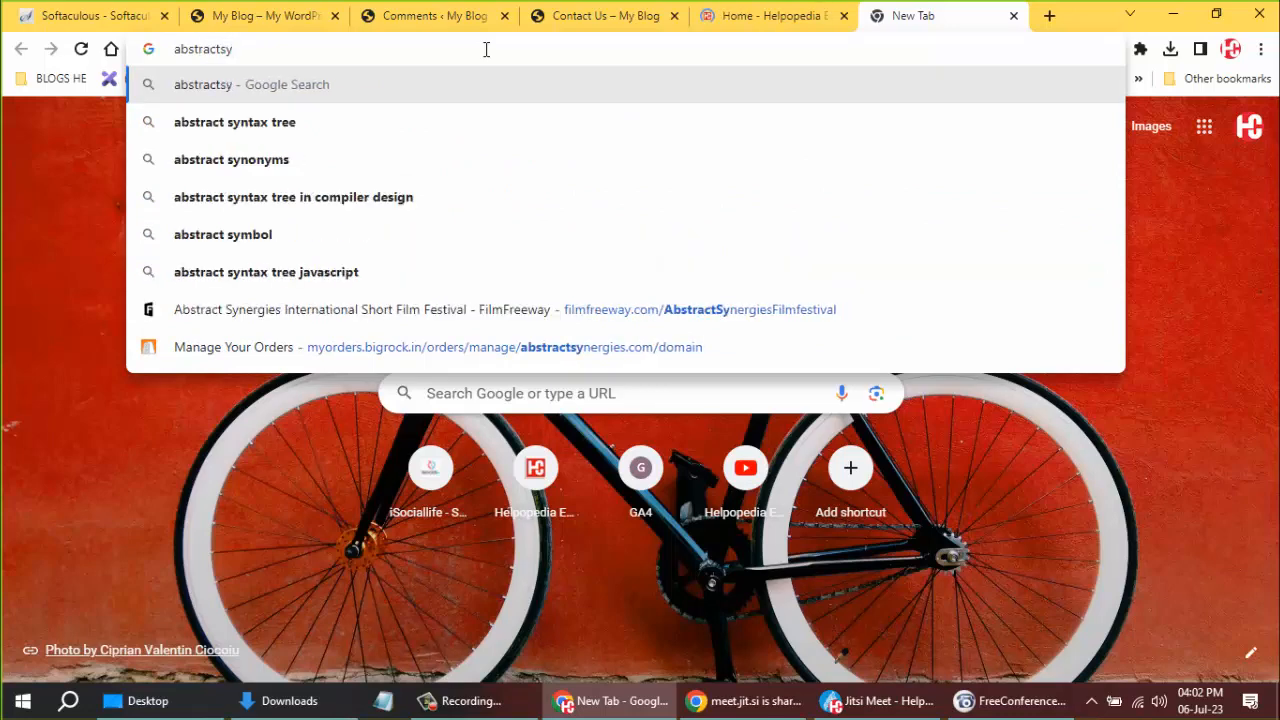
pyautogui.write('nergies.com')
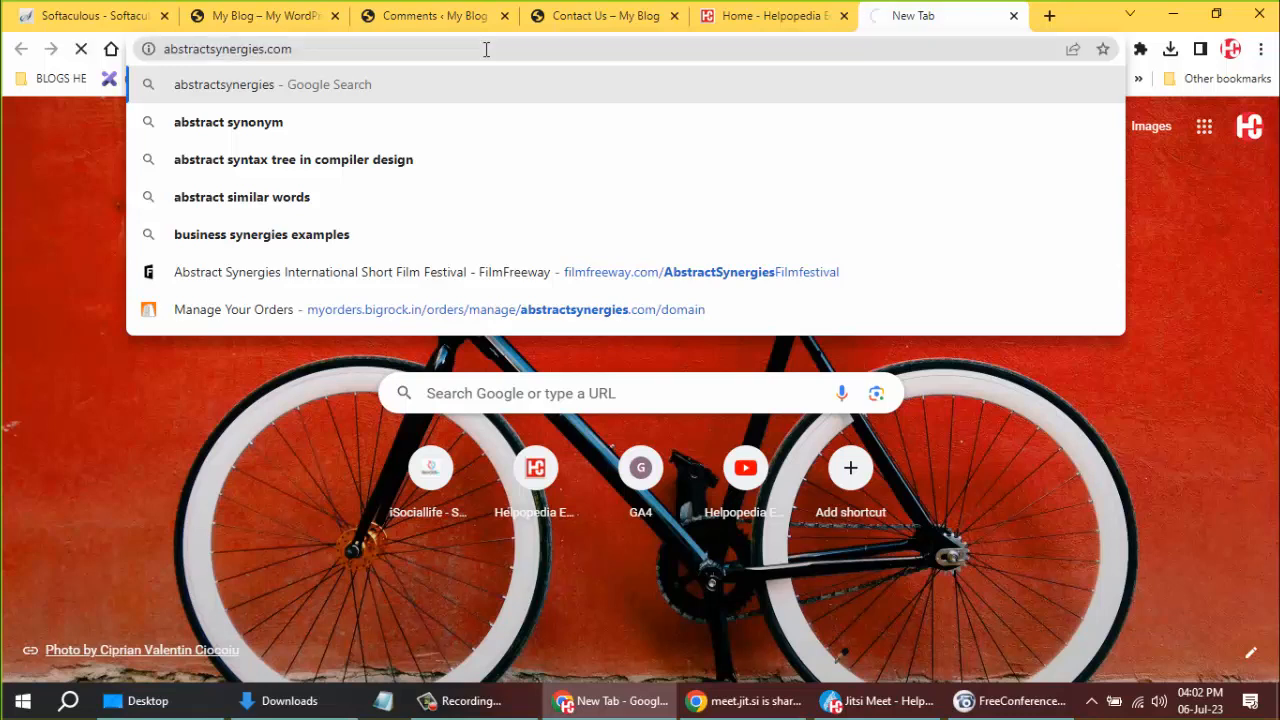
pyautogui.hotkey('ctrl', 'Return')
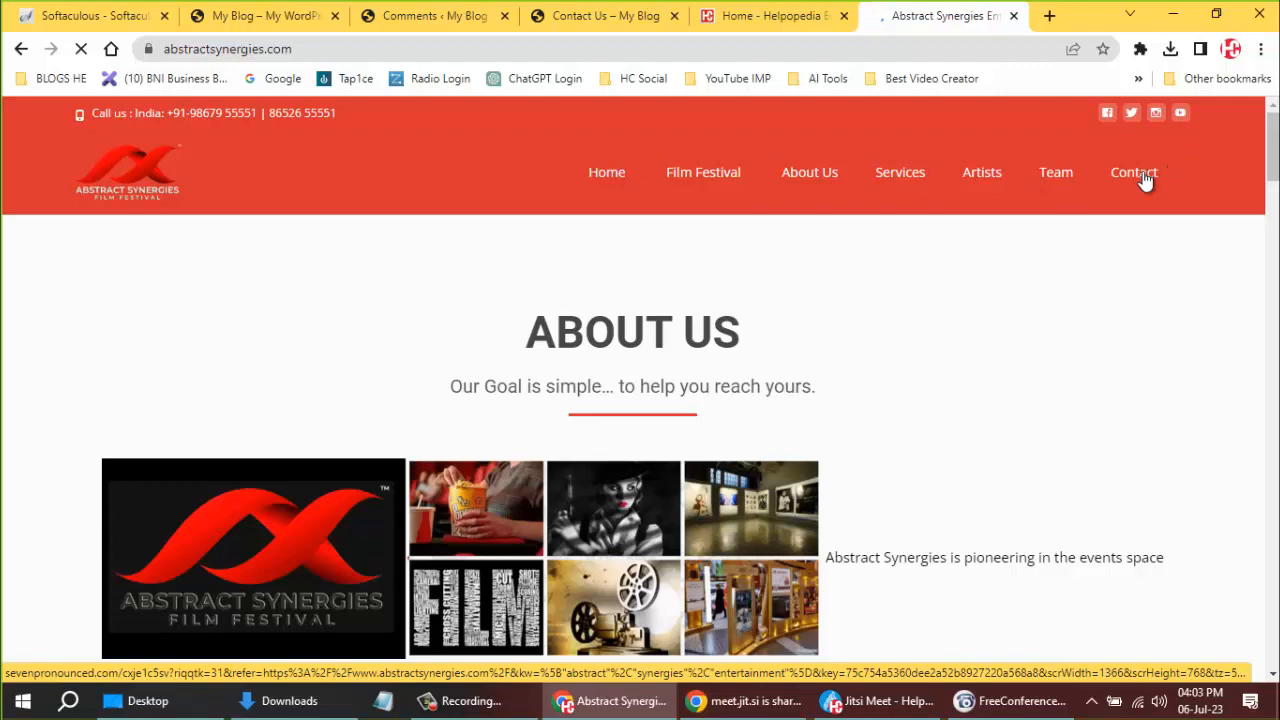
# - Scroll through the Abstract Synergies site, then return to the earthrebooted.com blog homepage
pyautogui.scroll(-10, 510, 300)
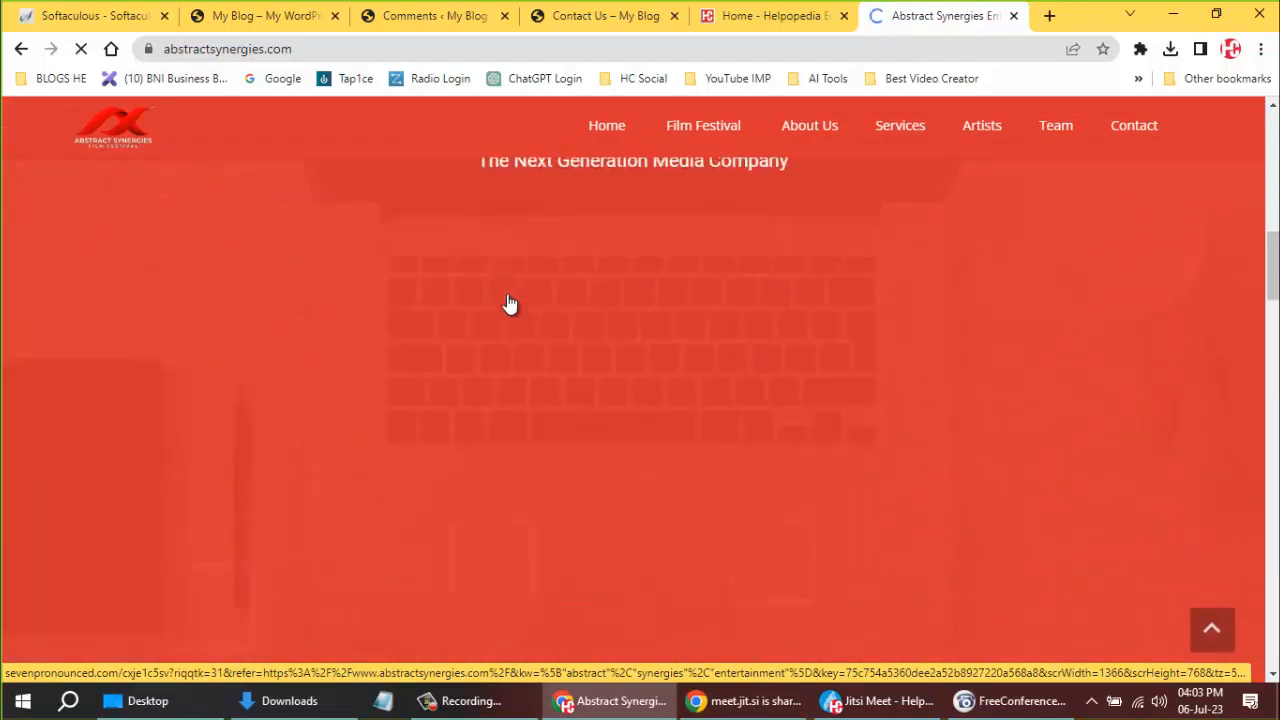
pyautogui.scroll(-10, 514, 514)
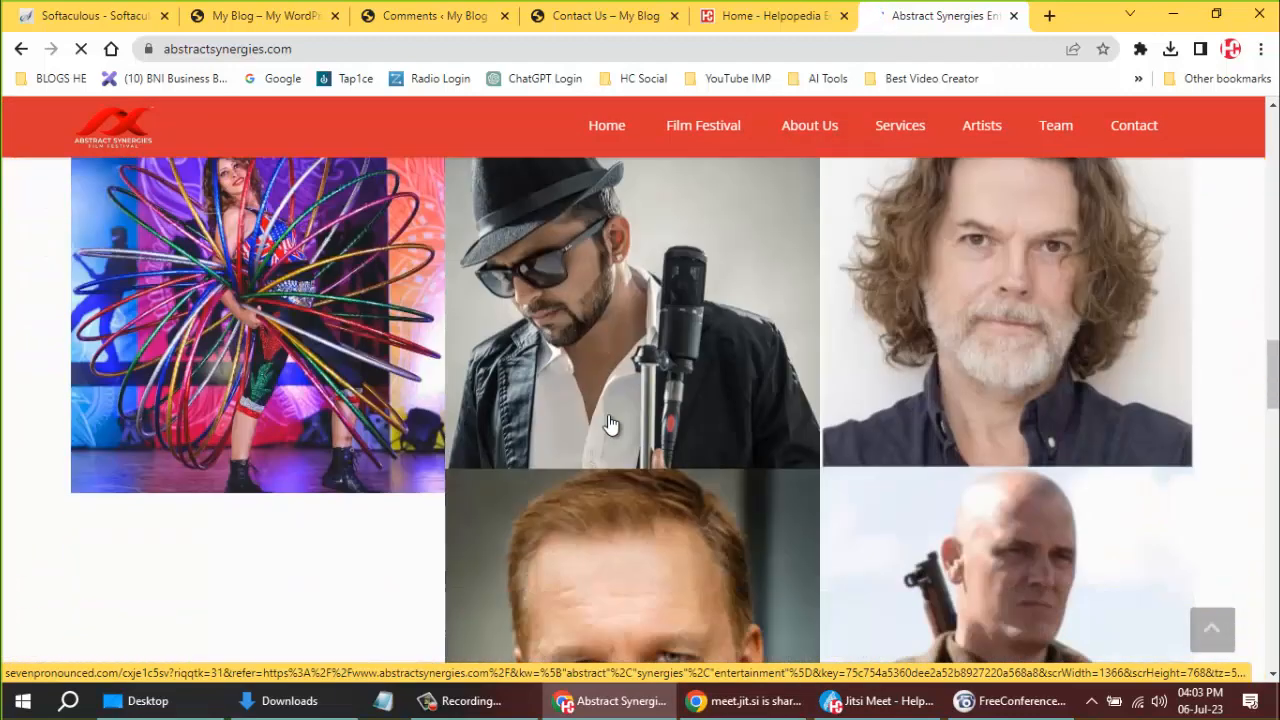
pyautogui.scroll(-5, 611, 425)
pyautogui.scroll(8, 611, 425)
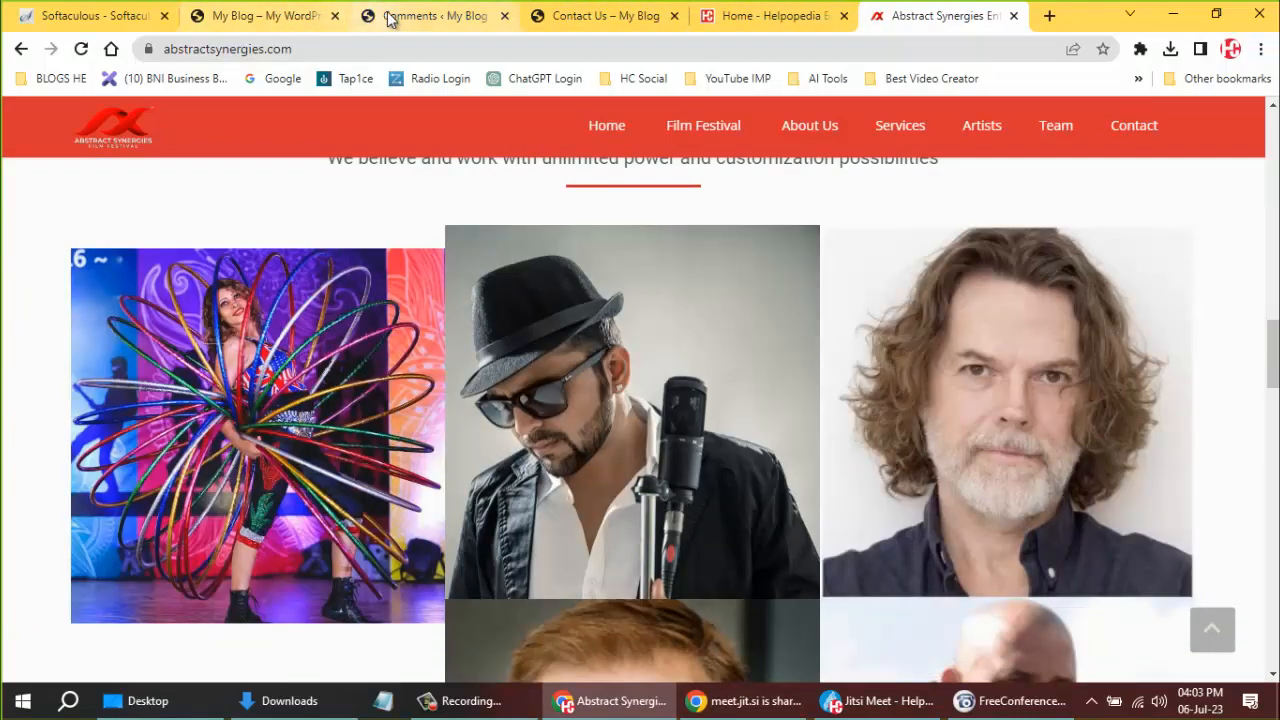
pyautogui.click(282, 21)
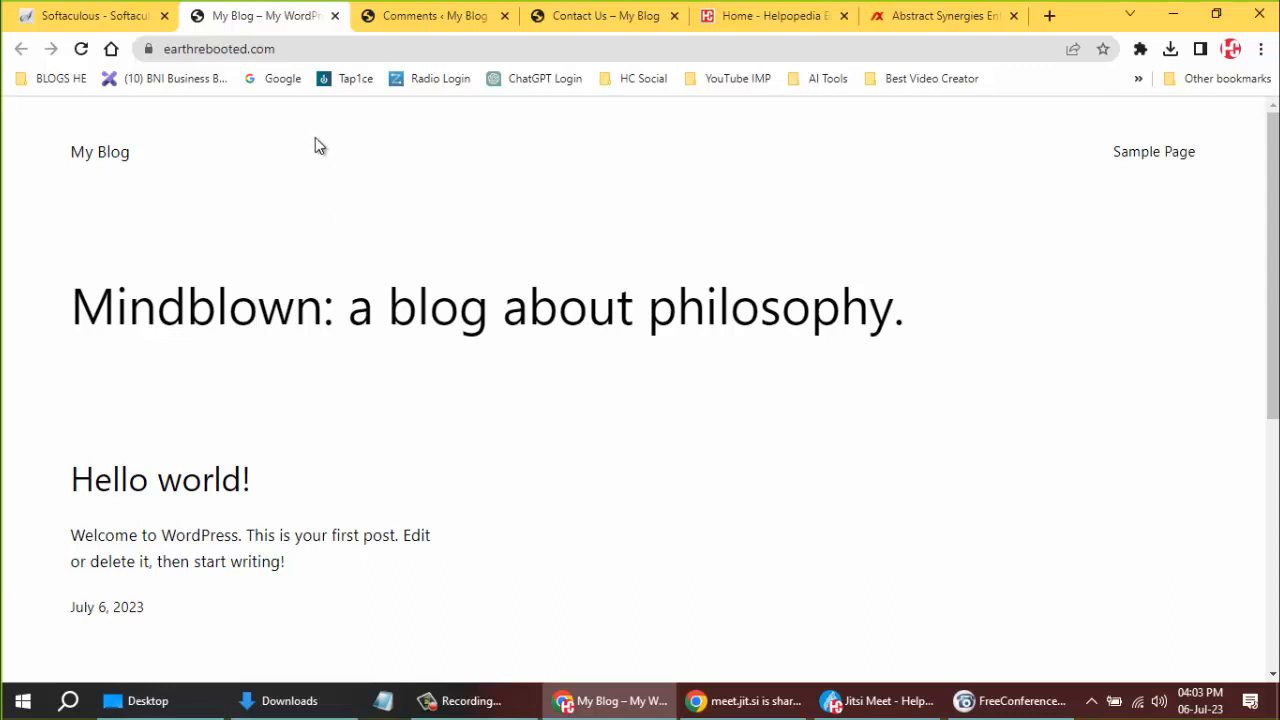
# - Close the live Contact Us tab and go back to the empty Comments admin page
pyautogui.click(433, 16)
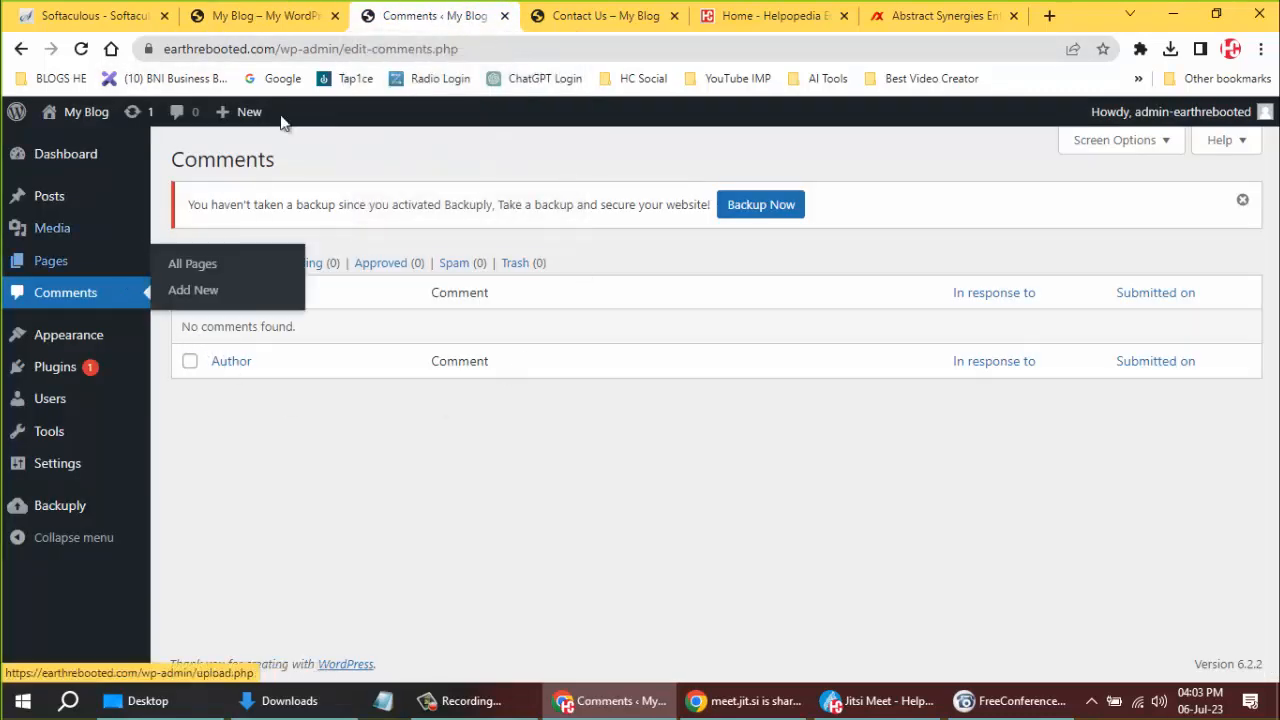
pyautogui.click(615, 15)
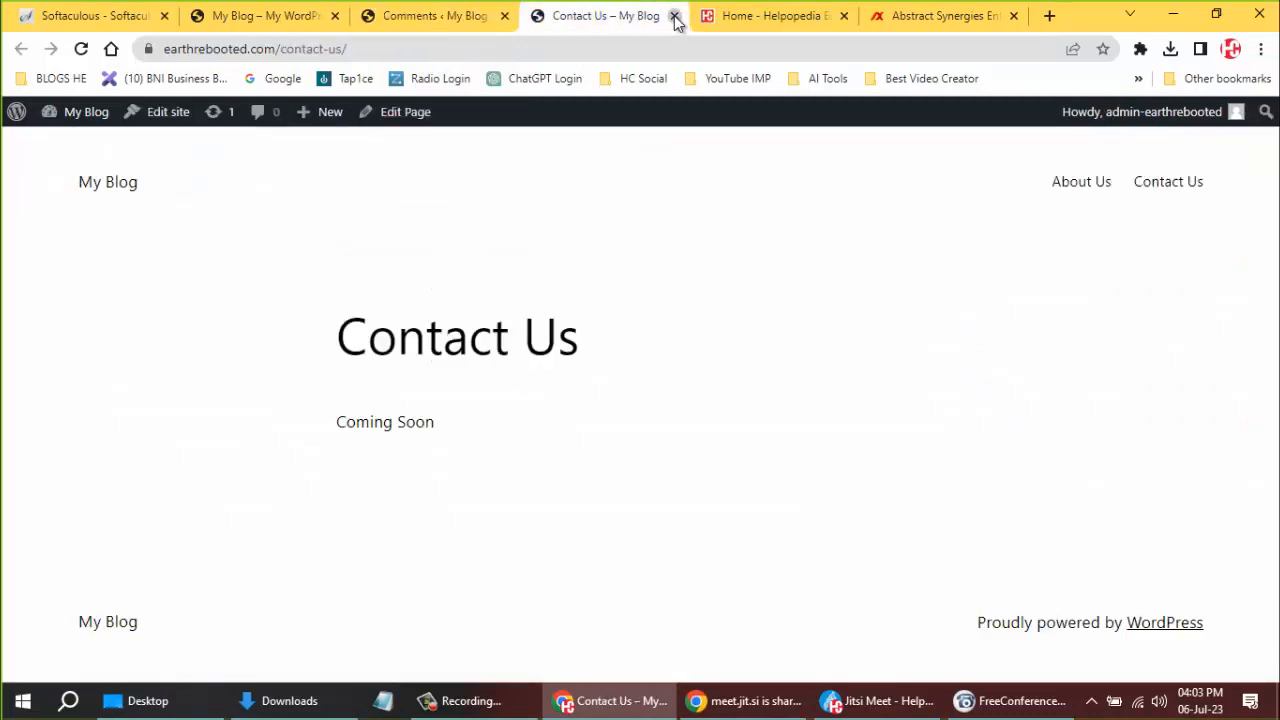
pyautogui.click(674, 16)
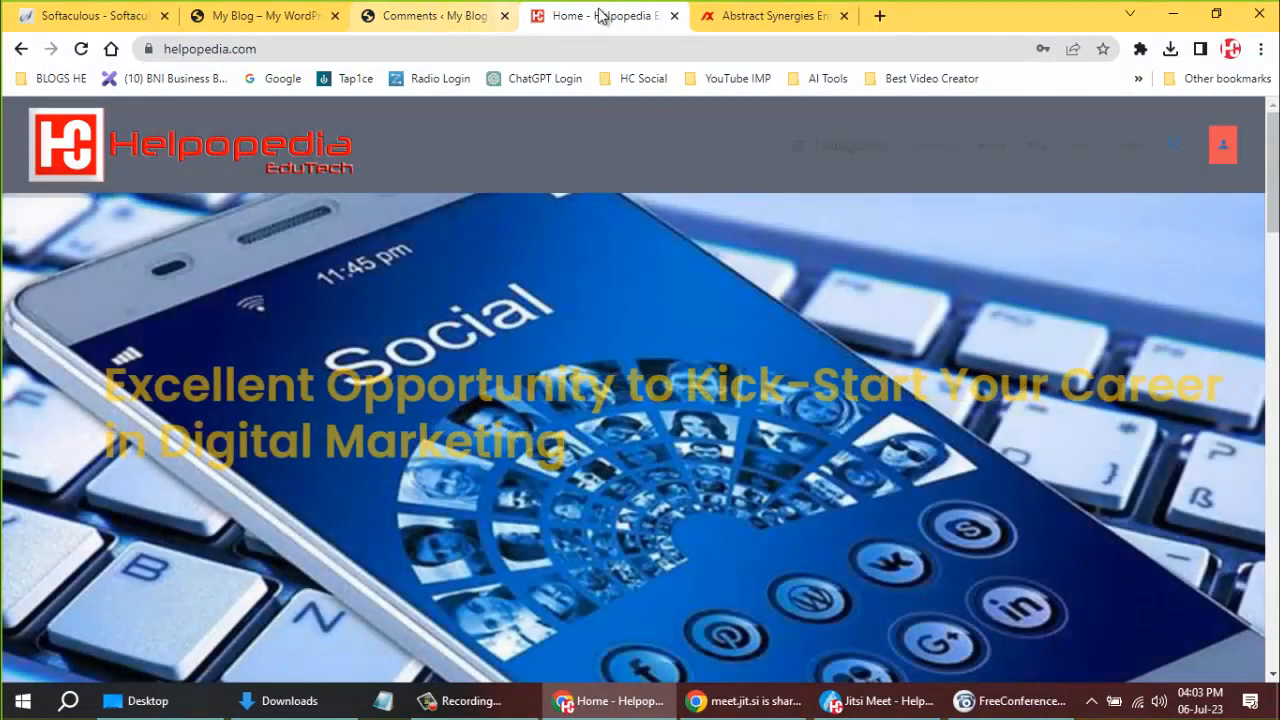
pyautogui.click(402, 17)
# - Go to Appearance > Themes and delete the Twenty Twenty-One theme
pyautogui.moveTo(54, 348)
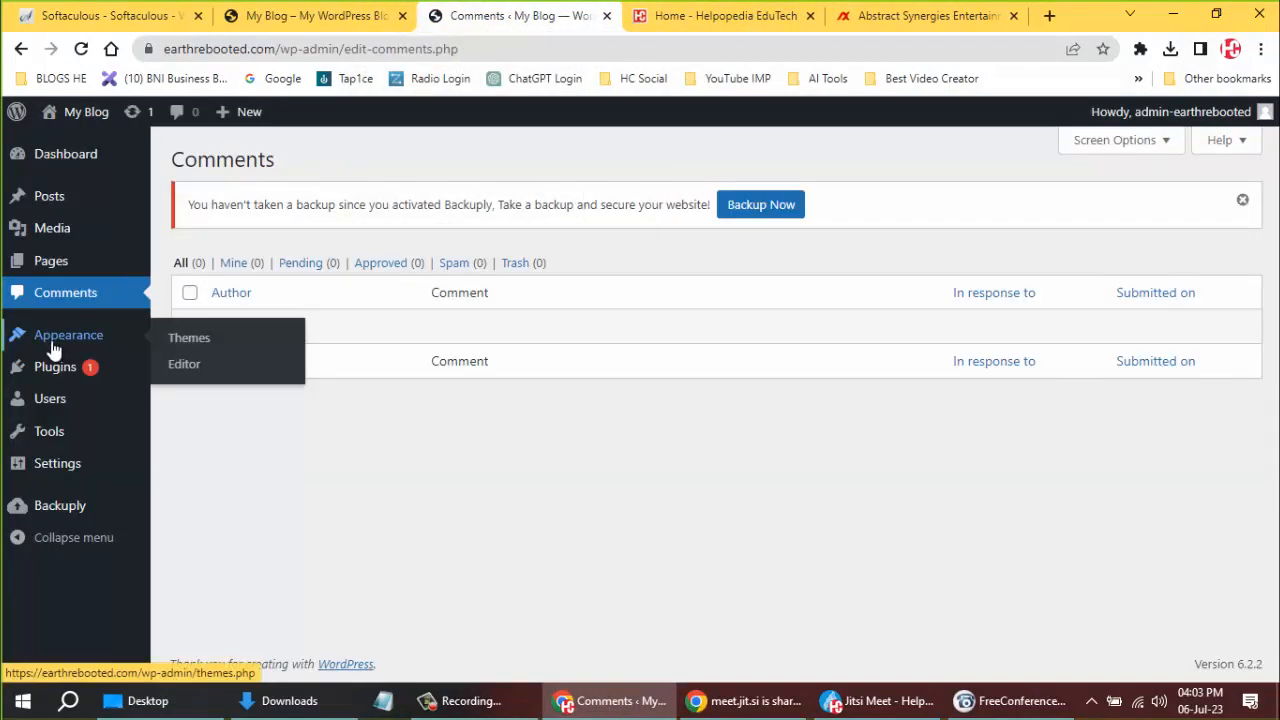
pyautogui.click(190, 345)
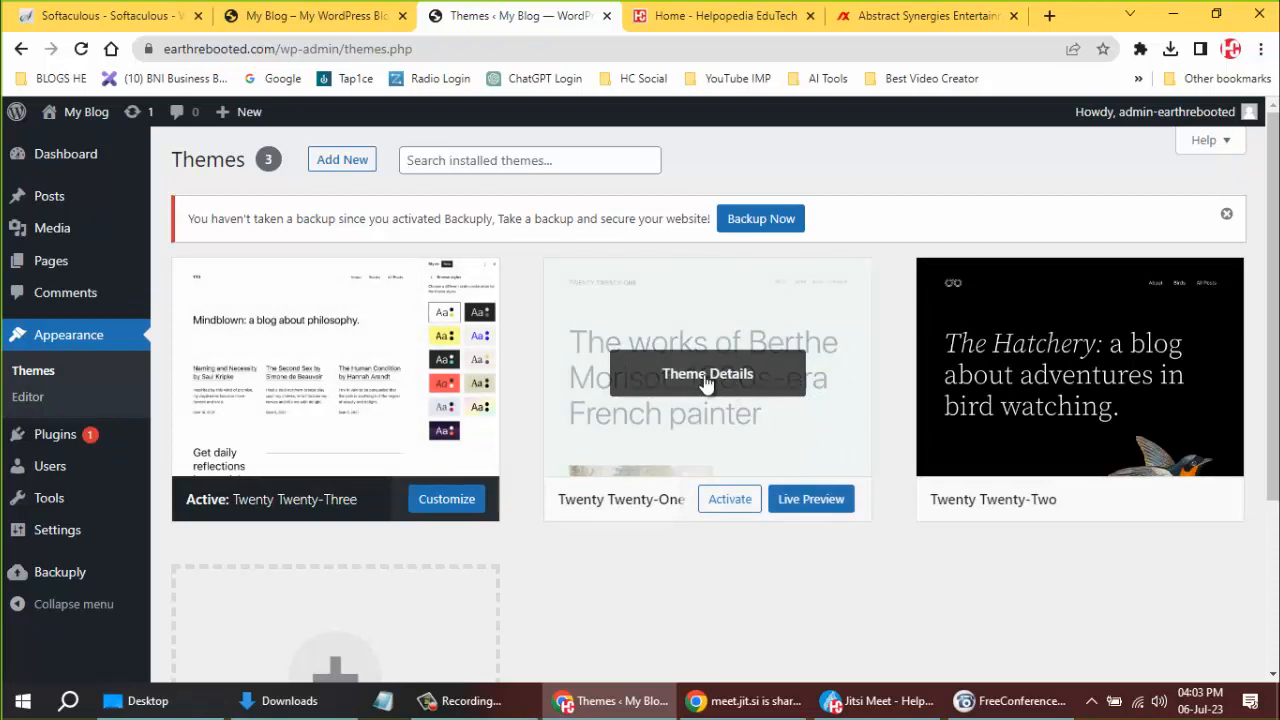
pyautogui.click(773, 408)
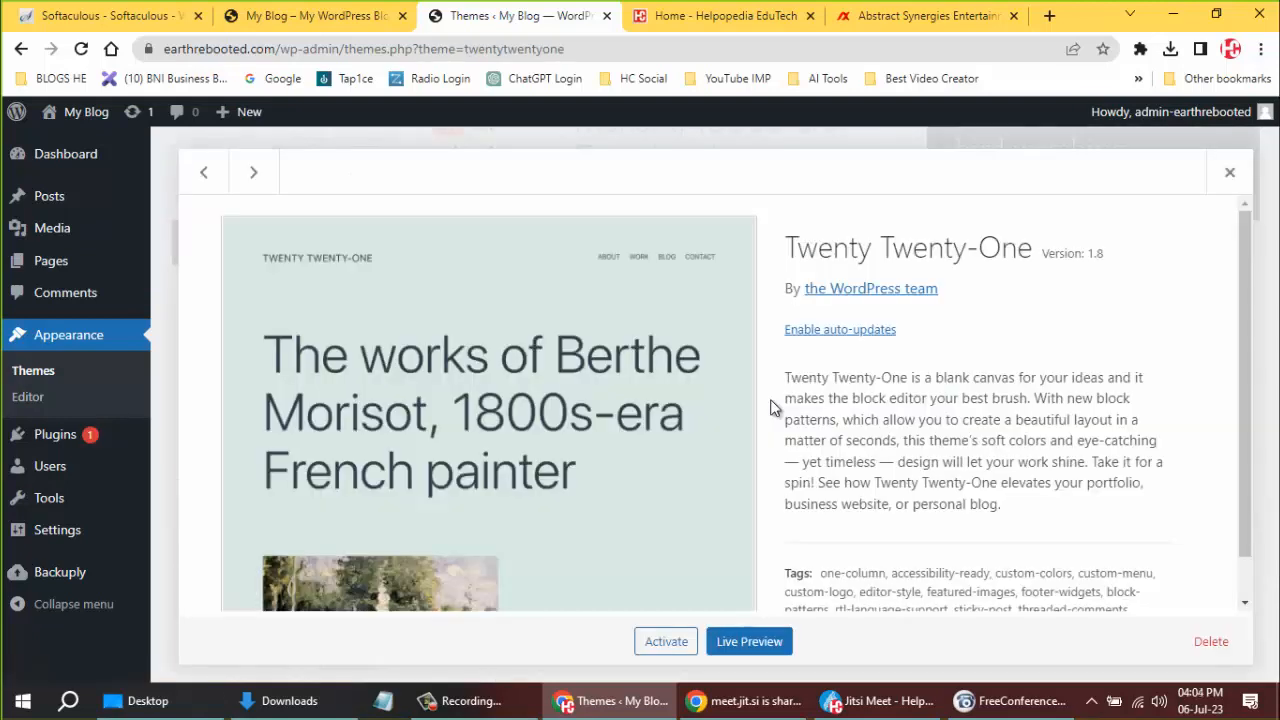
pyautogui.click(1212, 642)
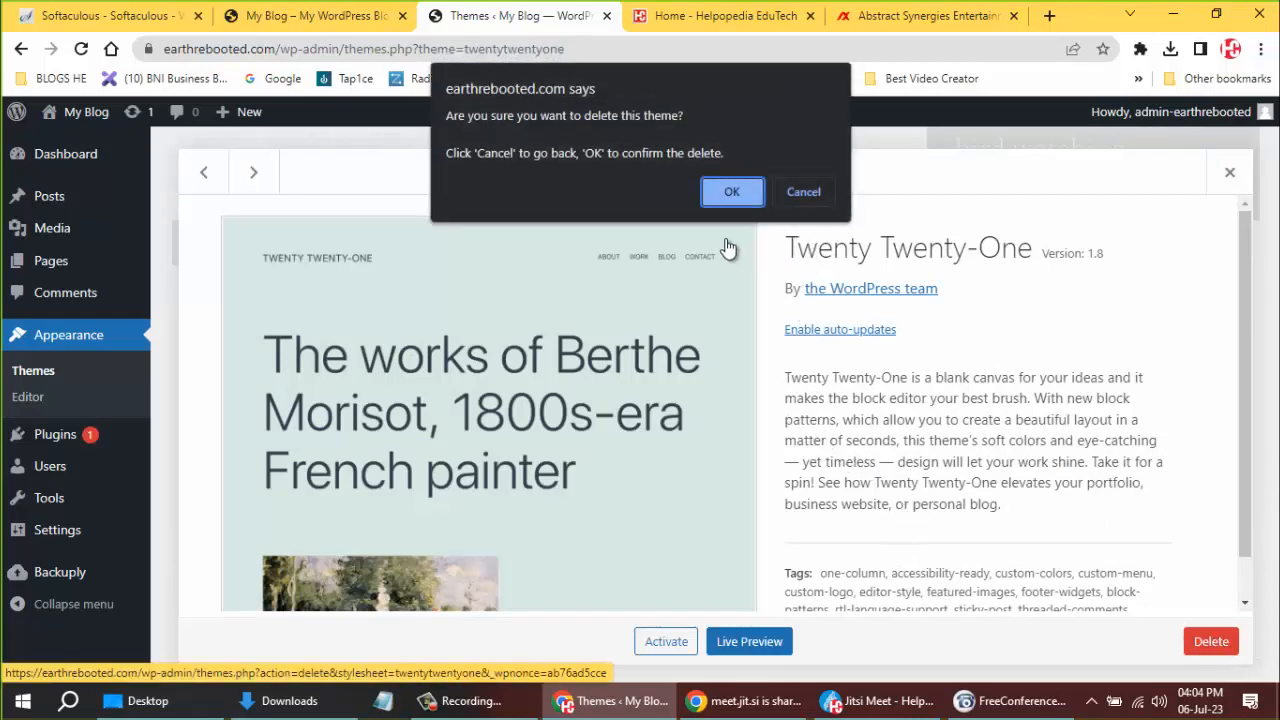
pyautogui.click(731, 191)
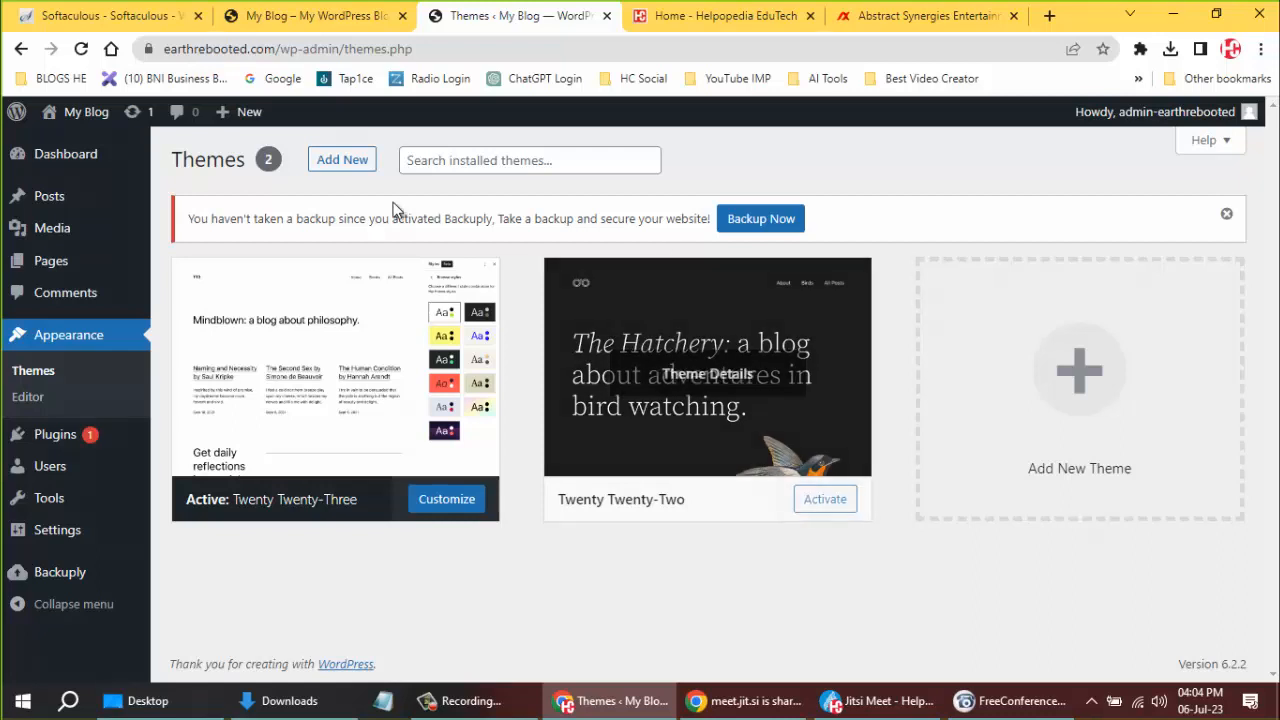
# - Delete the Twenty Twenty-Two theme as well, then check the blog's front page
pyautogui.moveTo(400, 372)
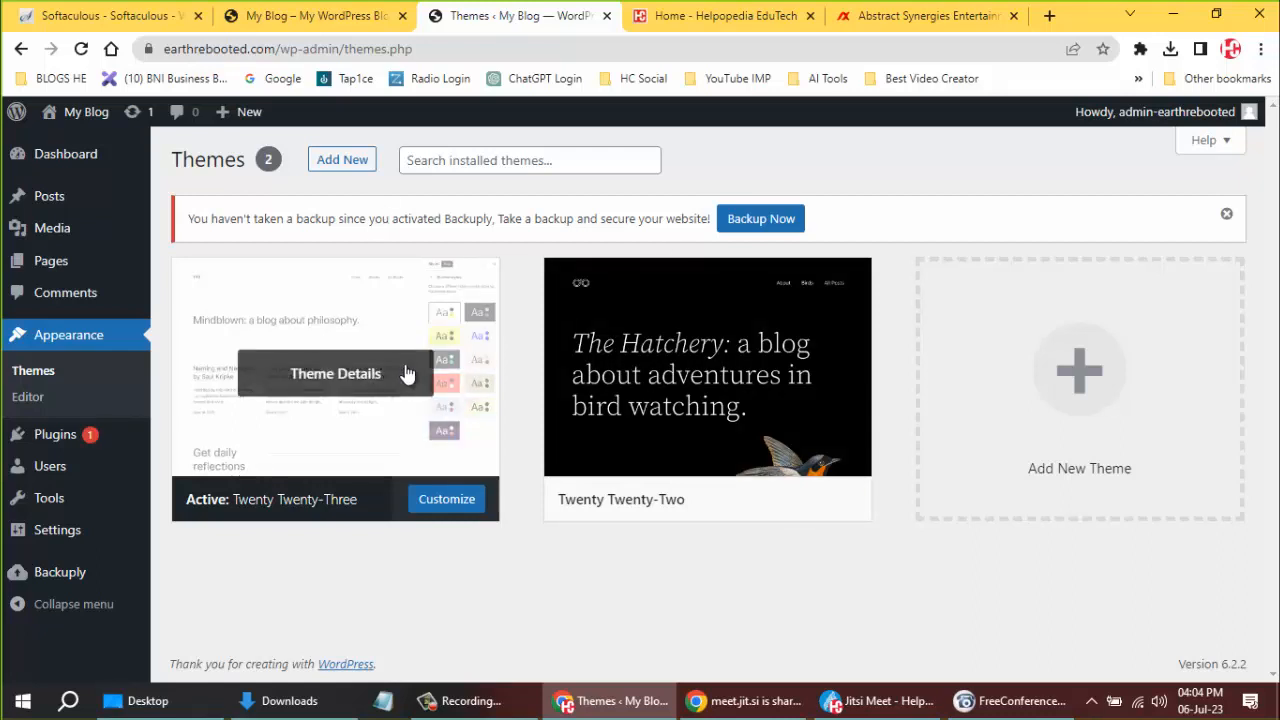
pyautogui.moveTo(651, 394)
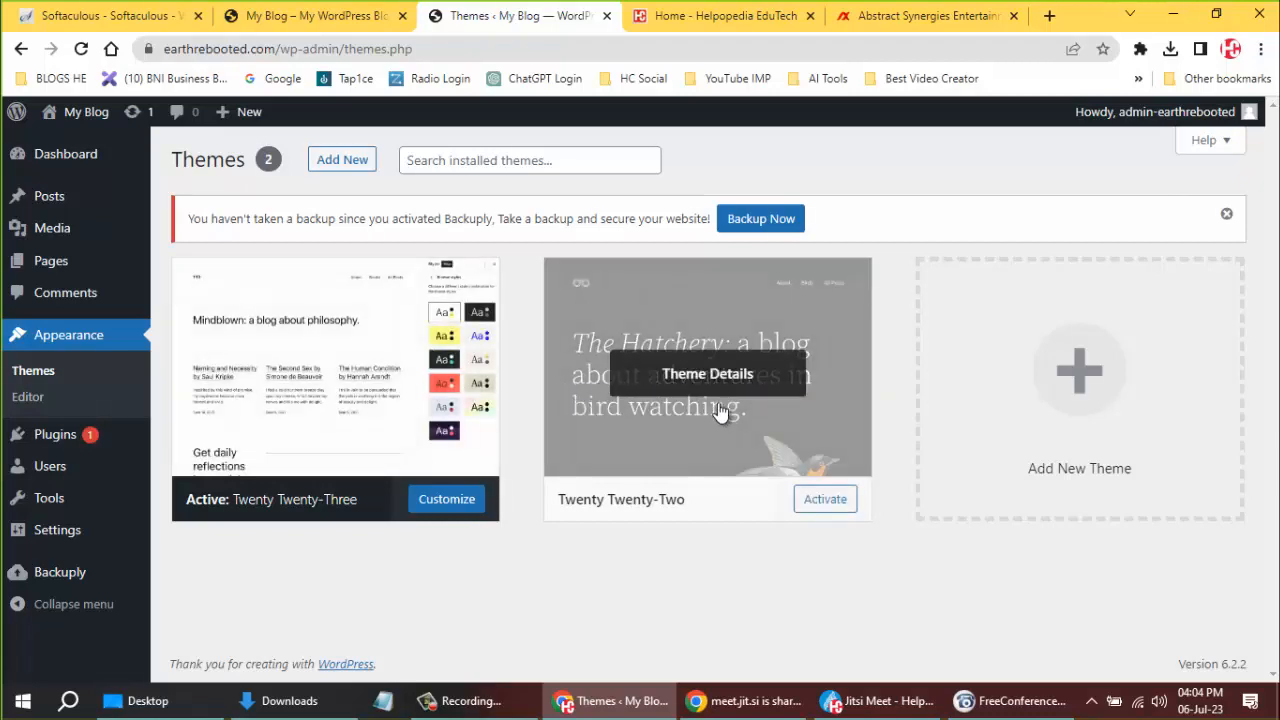
pyautogui.click(705, 408)
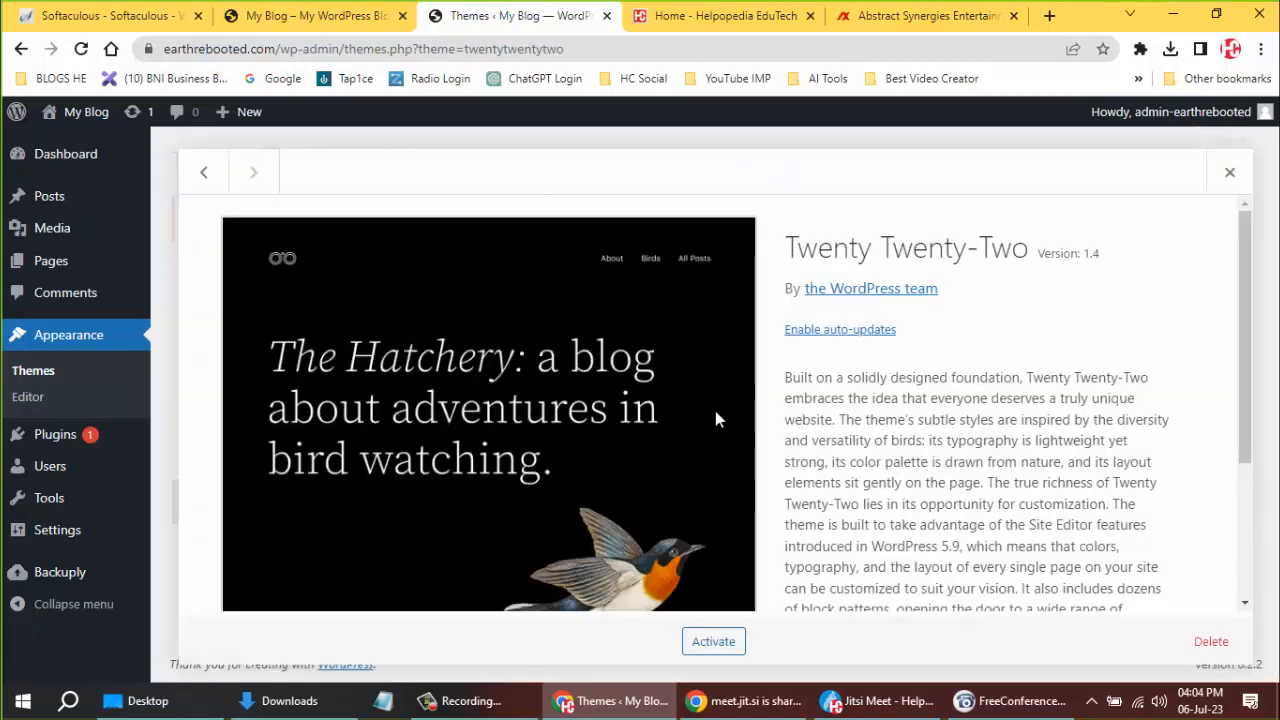
pyautogui.click(1211, 641)
pyautogui.click(739, 190)
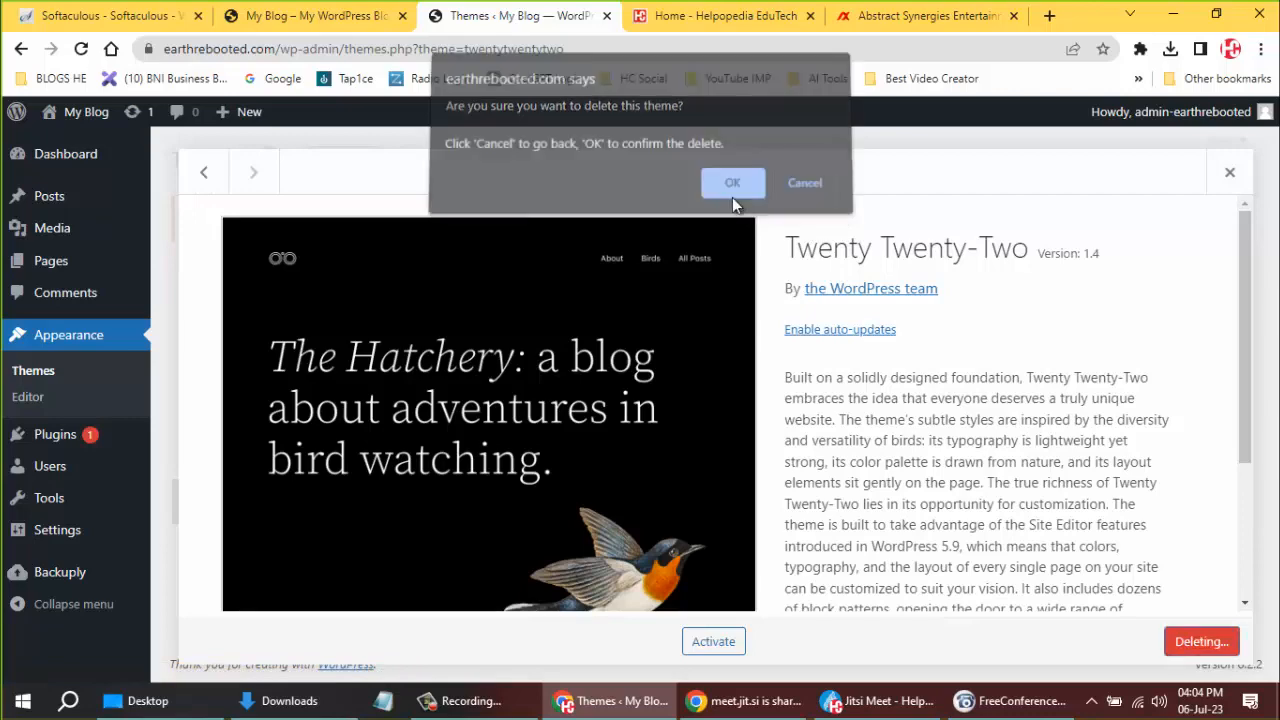
pyautogui.scroll(2, 408, 413)
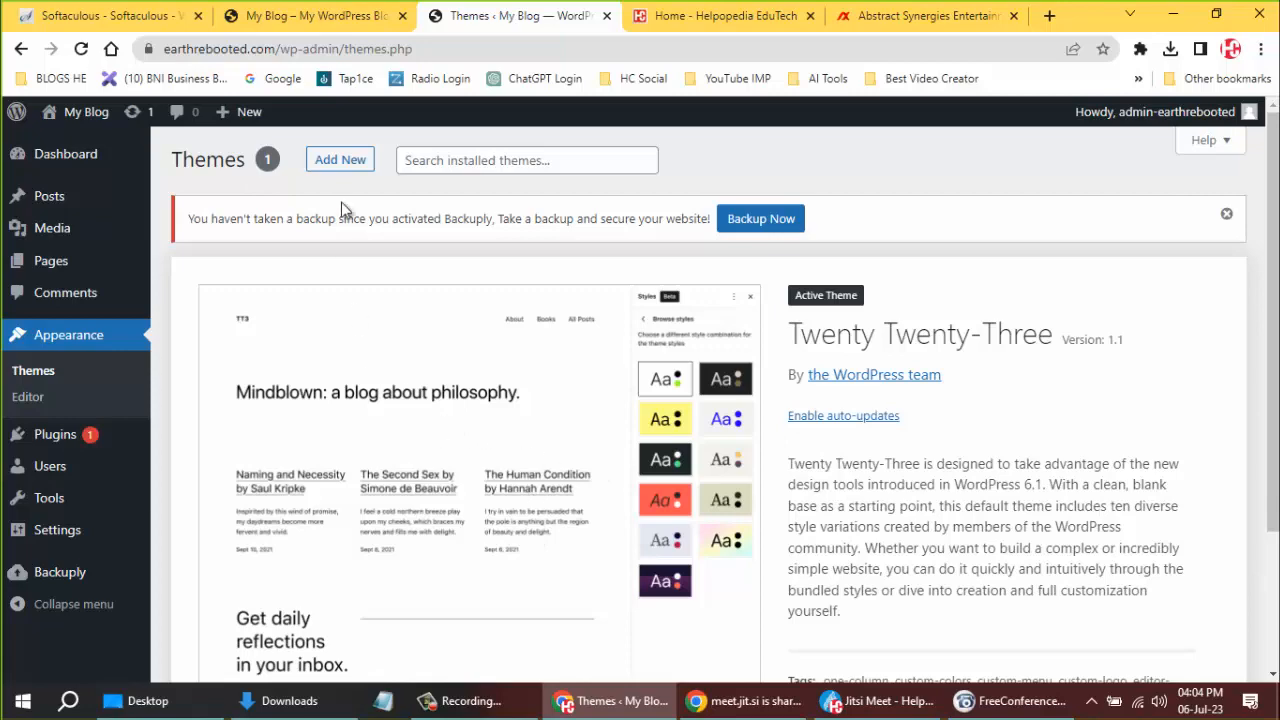
pyautogui.click(340, 16)
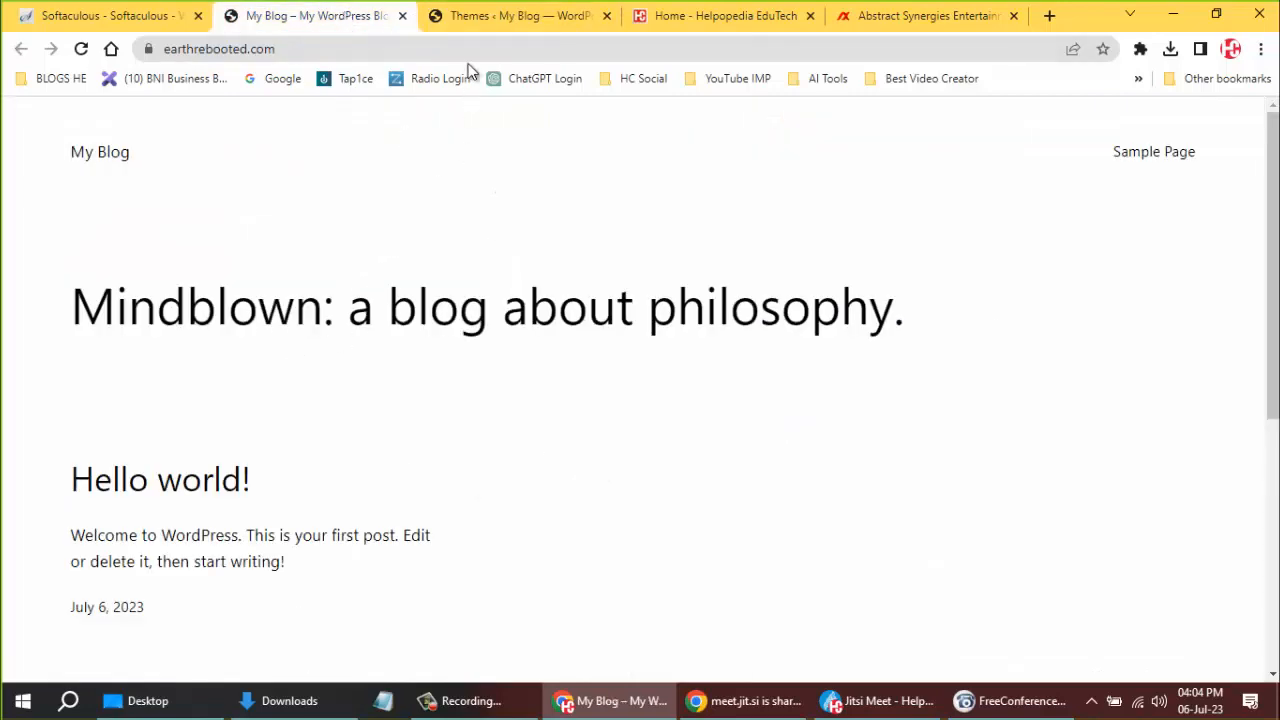
# - From installed Themes, go to Add New and browse Popular themes like Hello Elementor, Astra and Blocksy
pyautogui.click(517, 20)
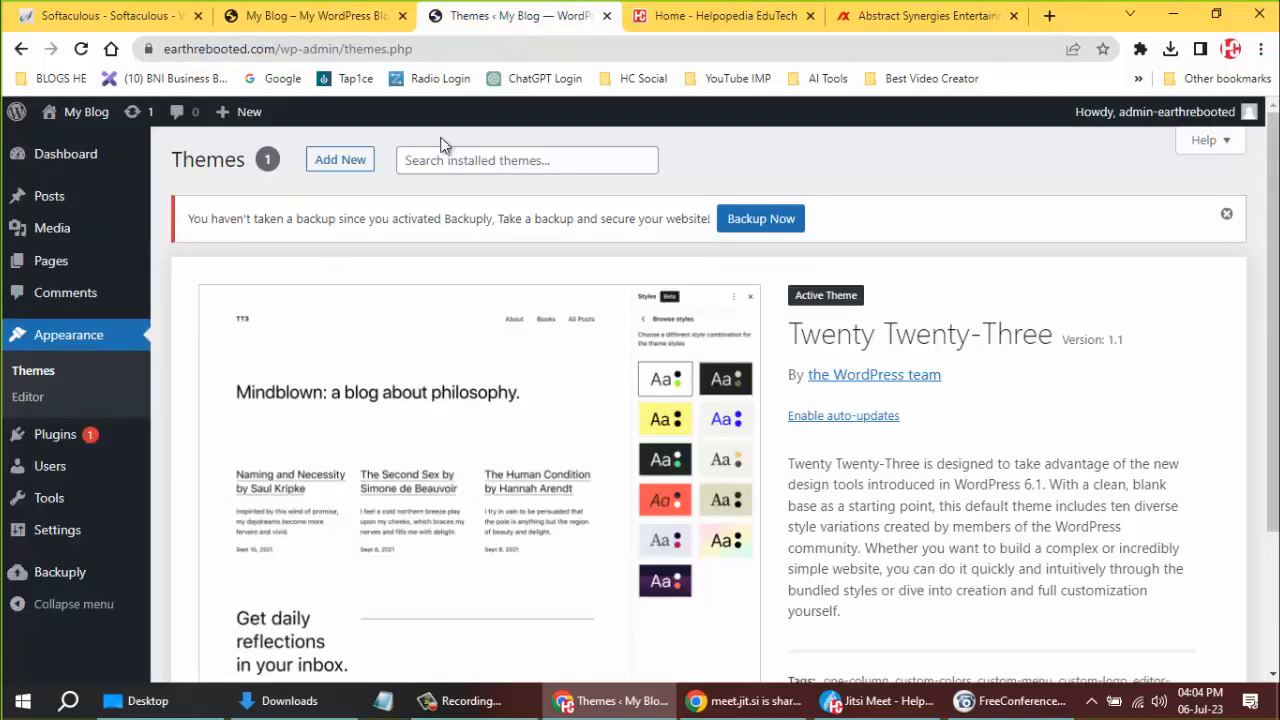
pyautogui.click(340, 161)
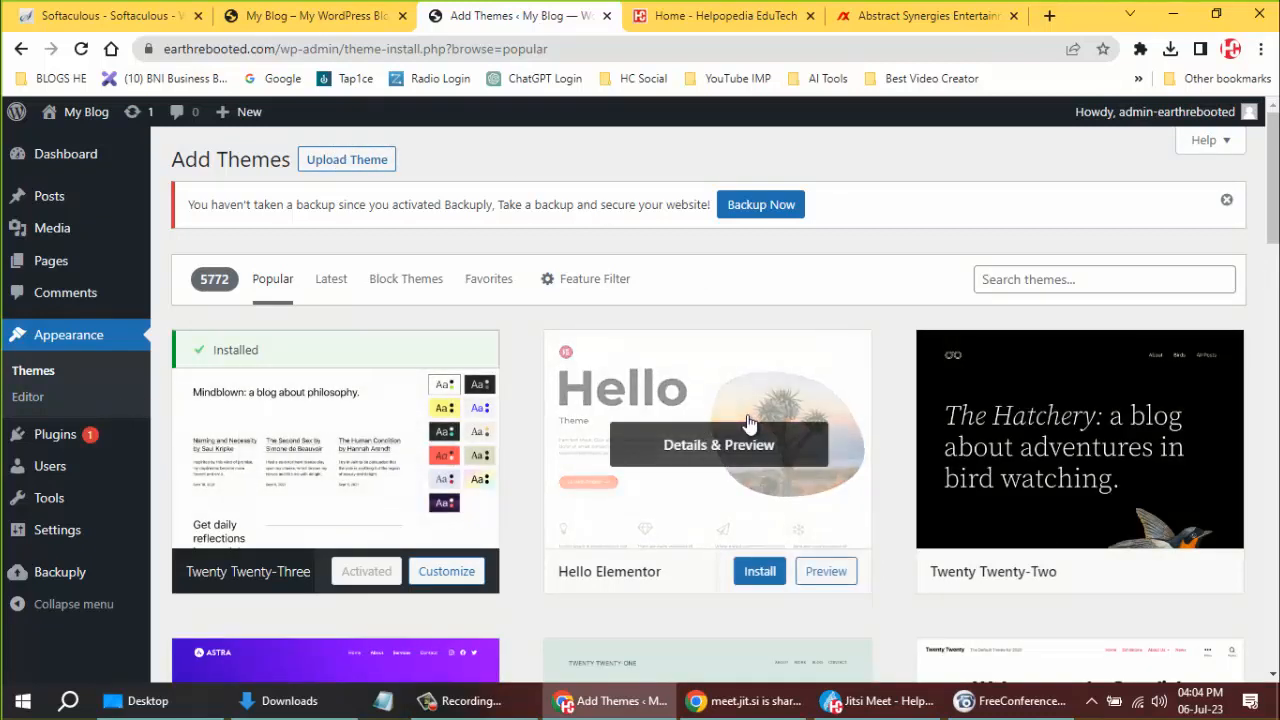
pyautogui.scroll(-2, 987, 425)
pyautogui.scroll(-4, 987, 421)
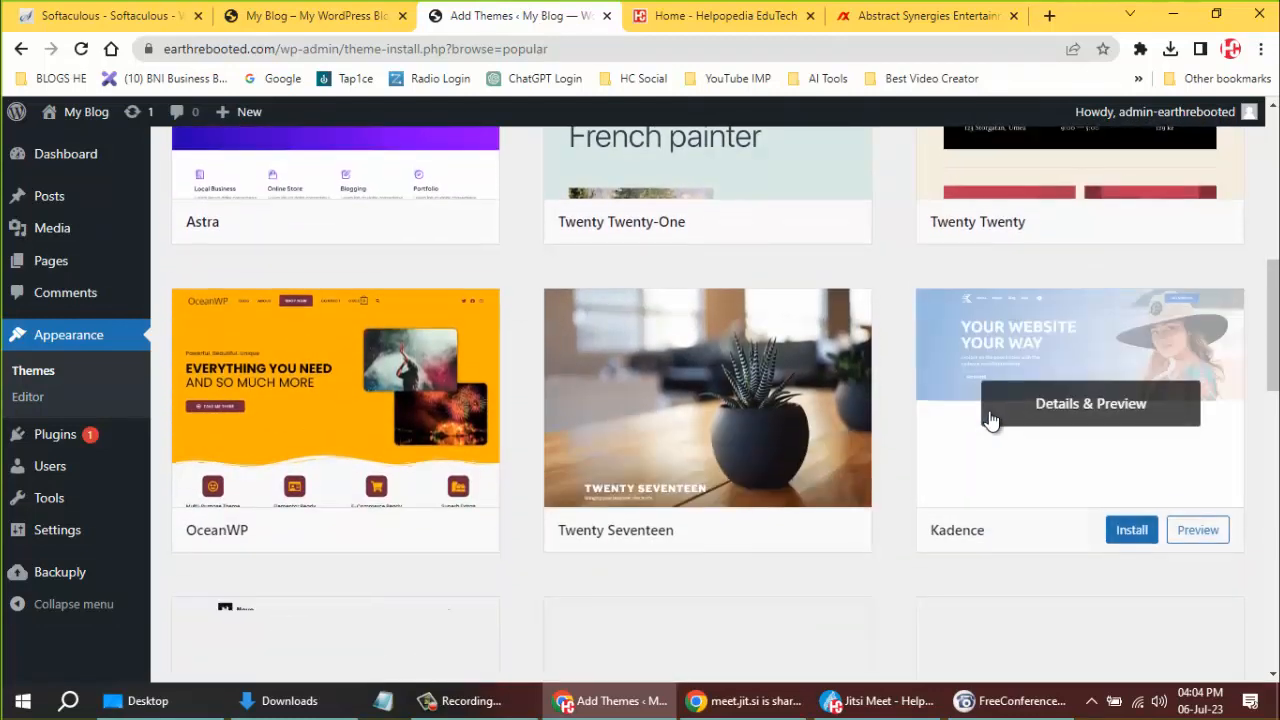
pyautogui.scroll(-2, 990, 420)
pyautogui.scroll(-2, 990, 420)
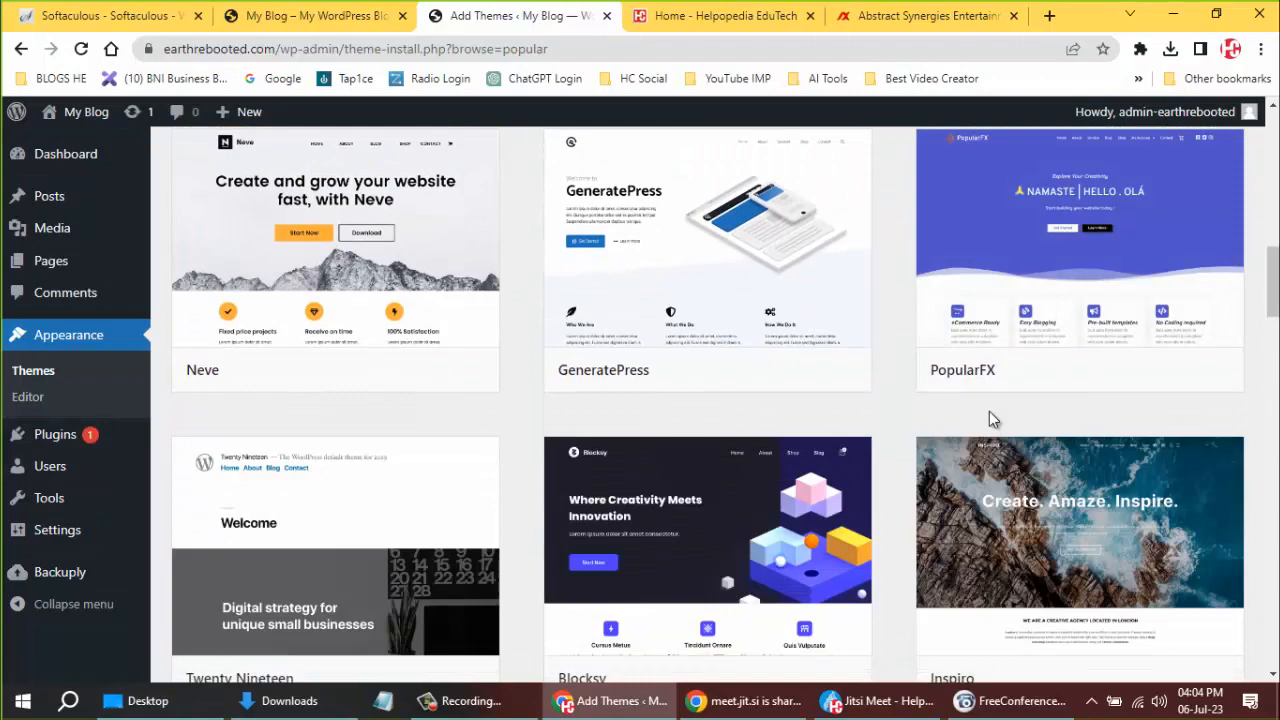
pyautogui.scroll(-3, 989, 418)
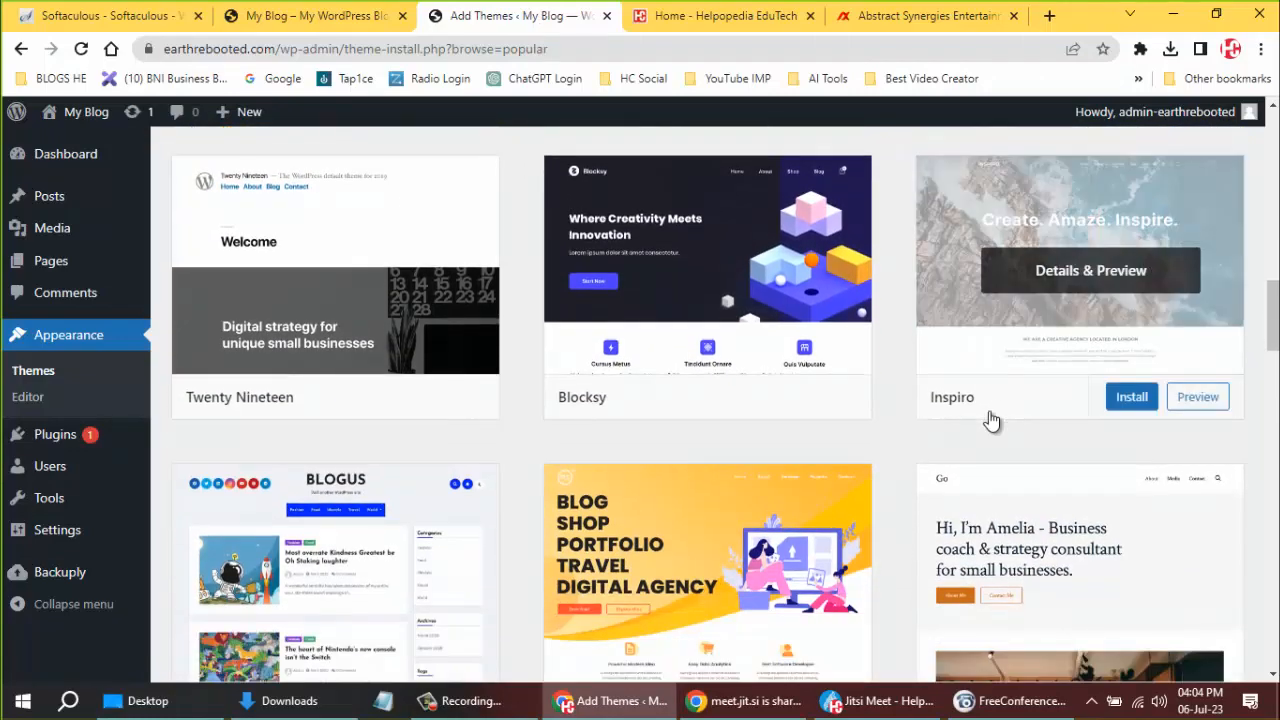
pyautogui.scroll(12, 988, 420)
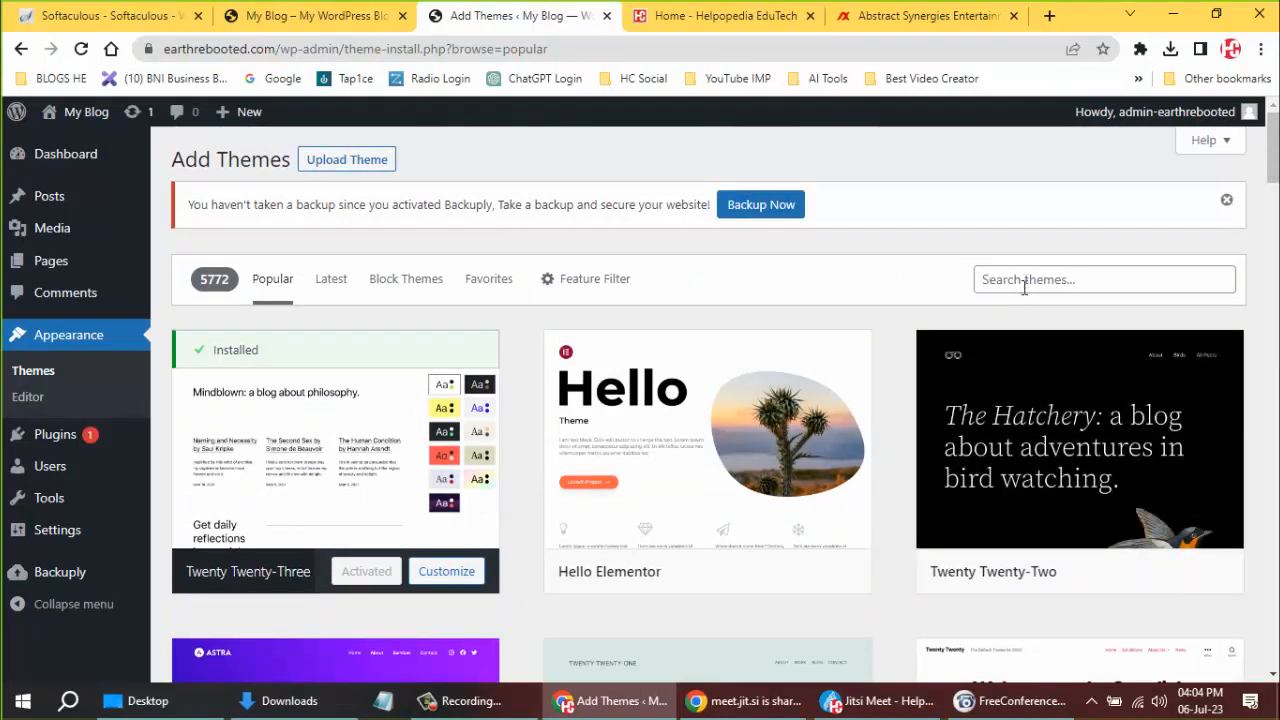
# - Search the theme directory for 'education'
pyautogui.click(1025, 284)
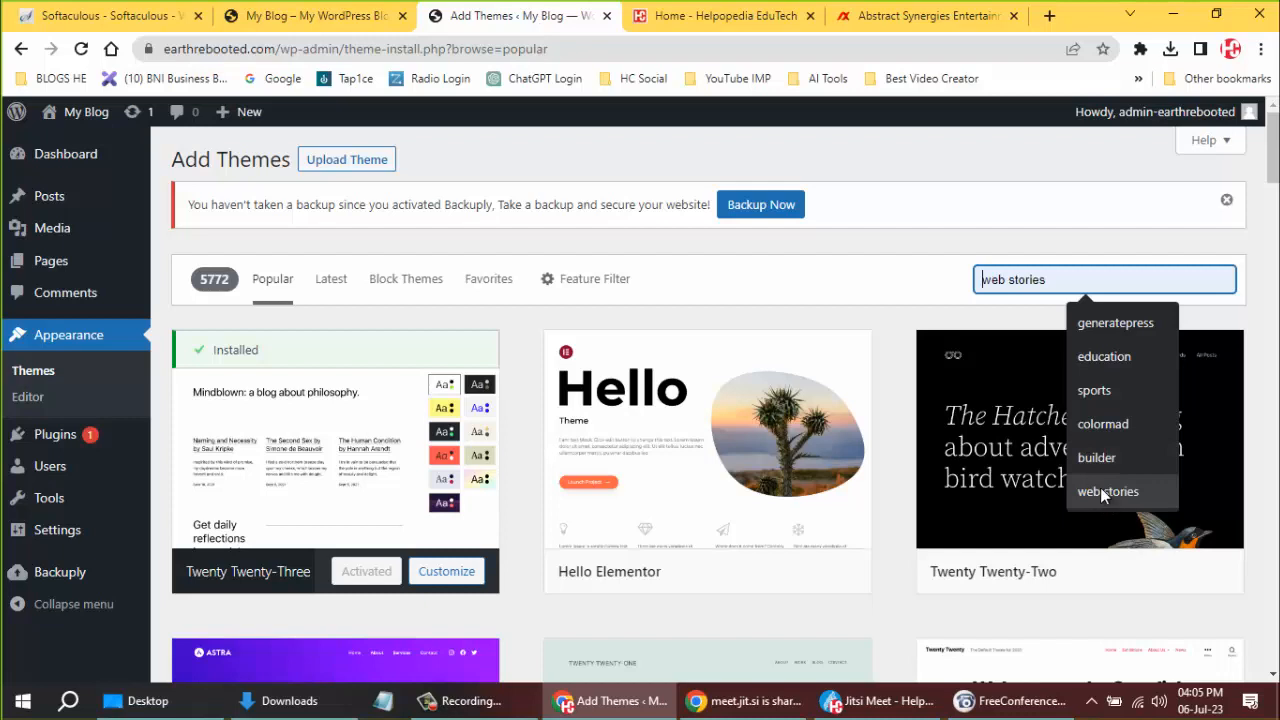
pyautogui.click(1106, 355)
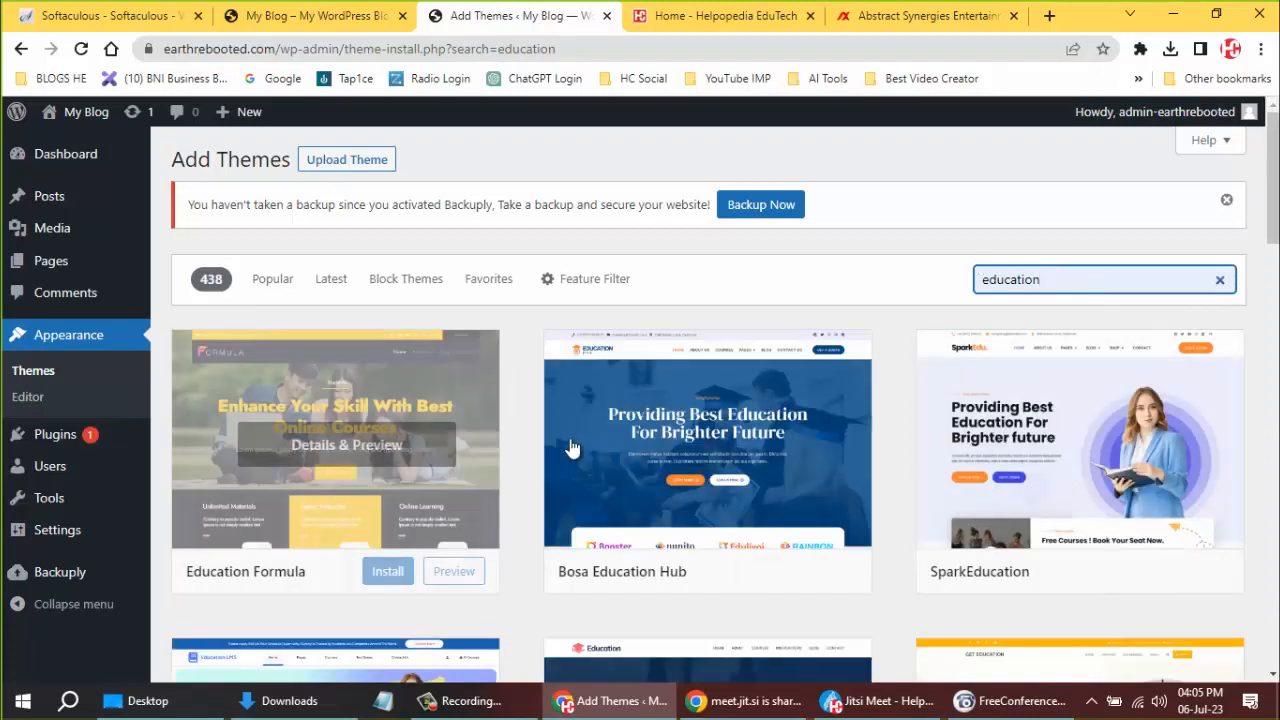
pyautogui.scroll(-3, 1078, 440)
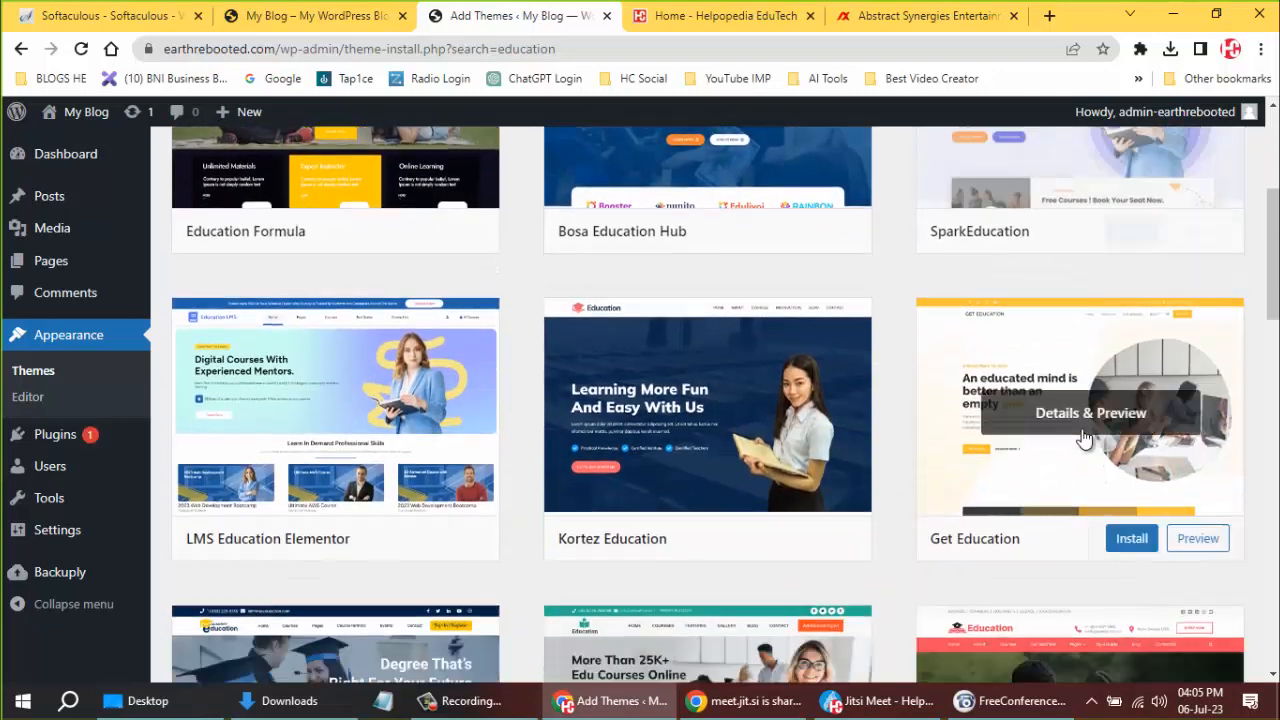
pyautogui.scroll(-2, 435, 453)
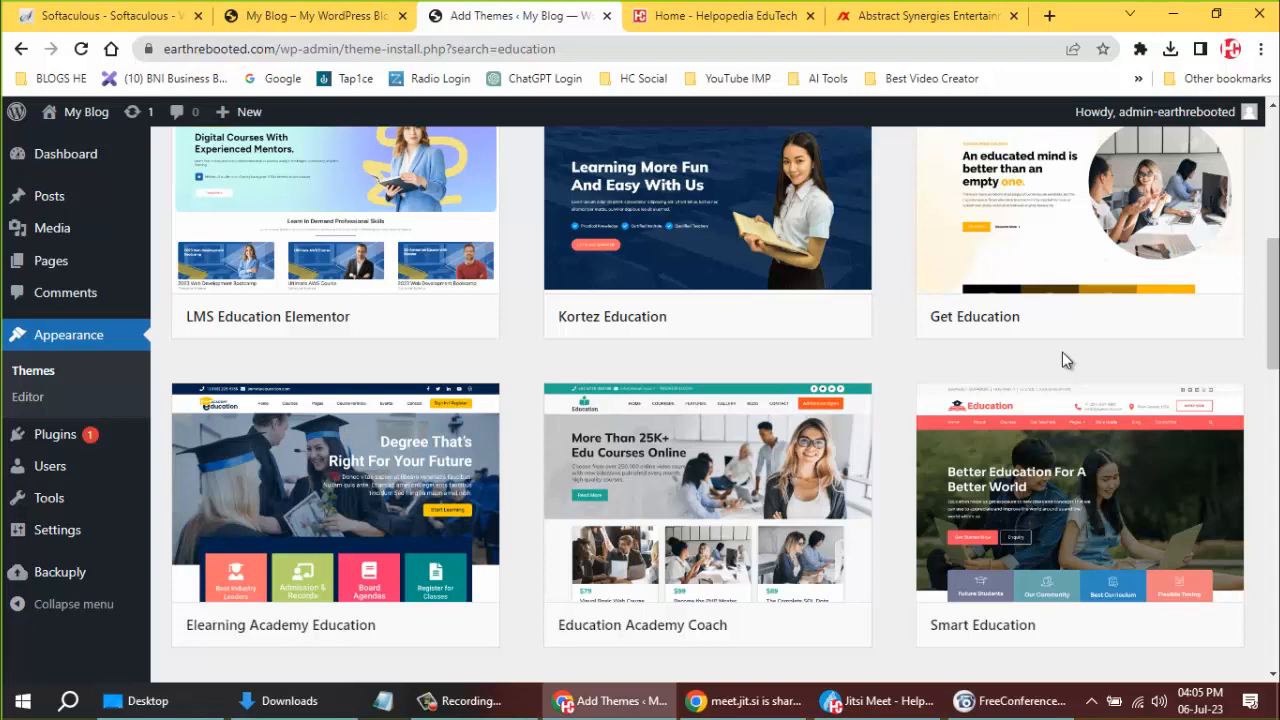
# - Scroll the education results down until the Educator Education theme card appears
pyautogui.moveTo(1038, 447)
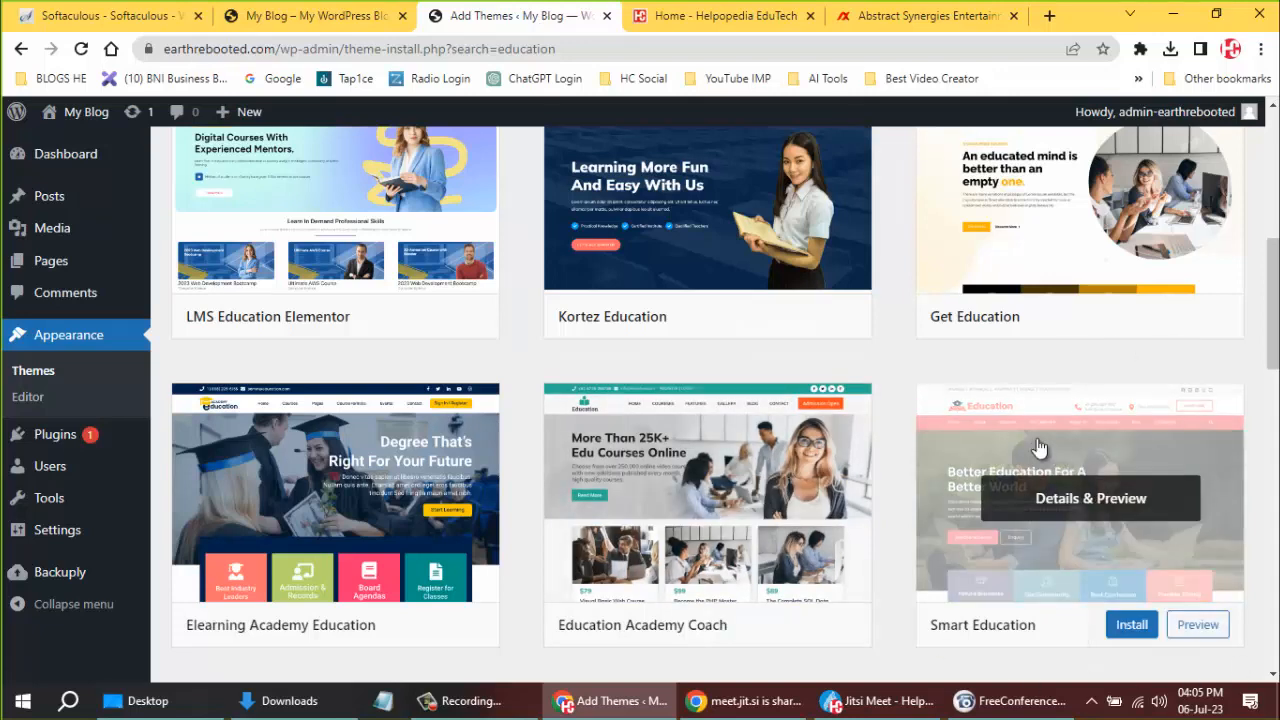
pyautogui.scroll(-2, 1038, 447)
pyautogui.moveTo(834, 377)
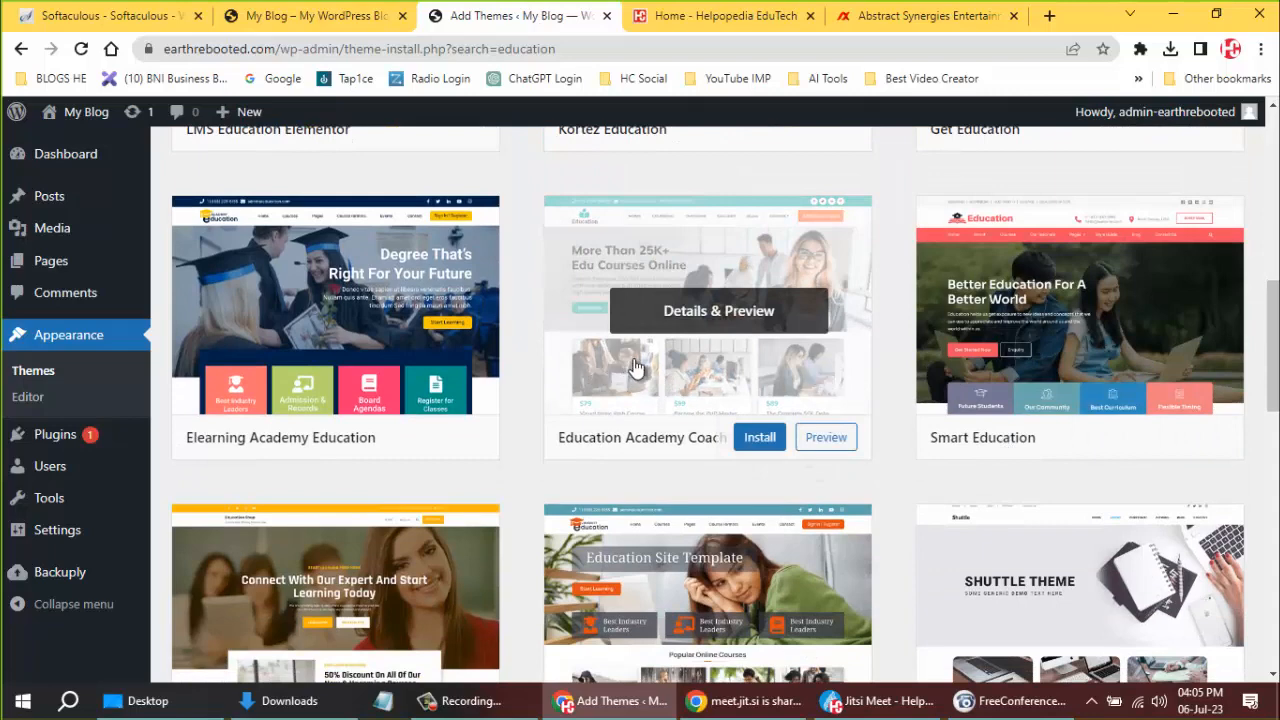
pyautogui.scroll(-3, 615, 370)
pyautogui.moveTo(463, 360)
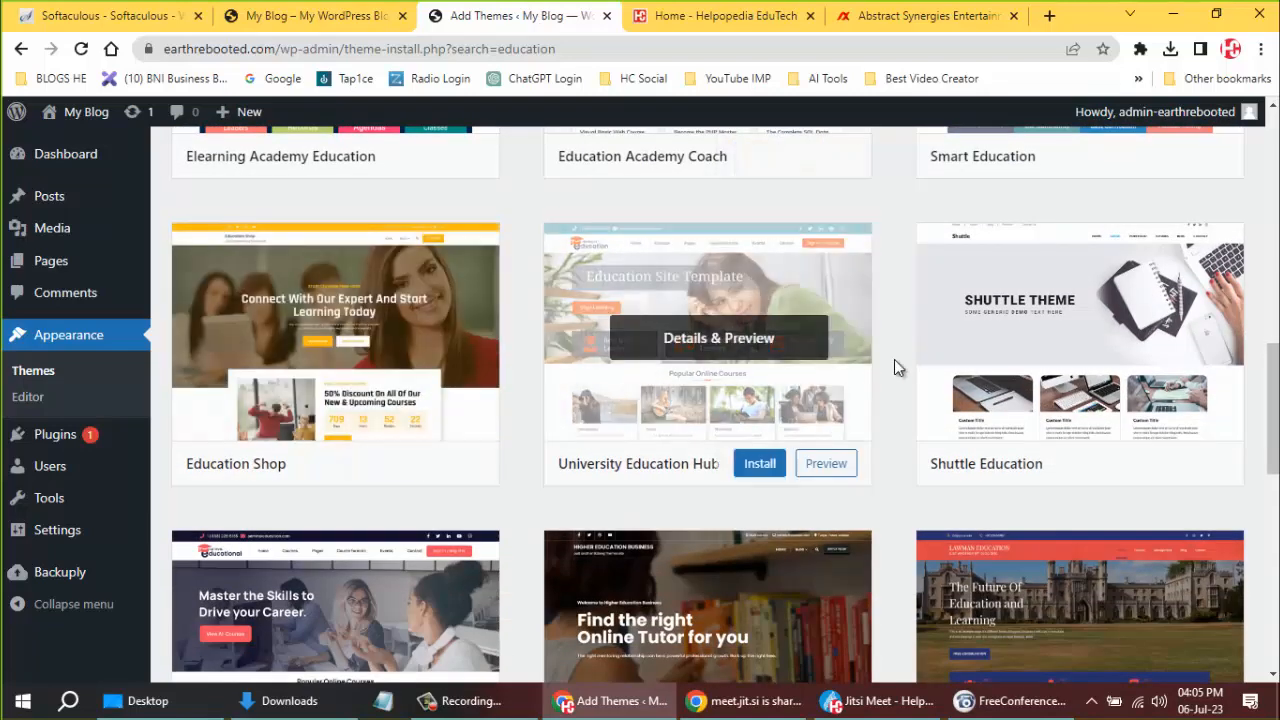
pyautogui.scroll(-3, 900, 366)
pyautogui.moveTo(810, 318)
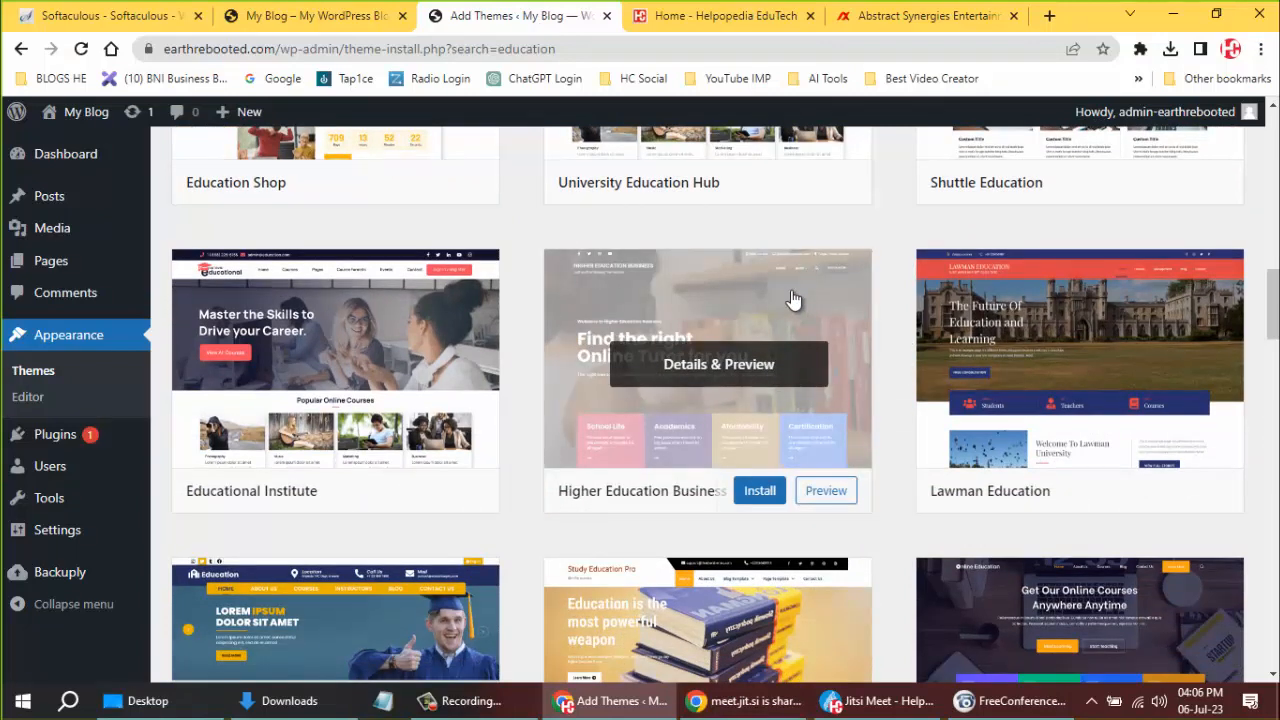
pyautogui.scroll(-3, 792, 298)
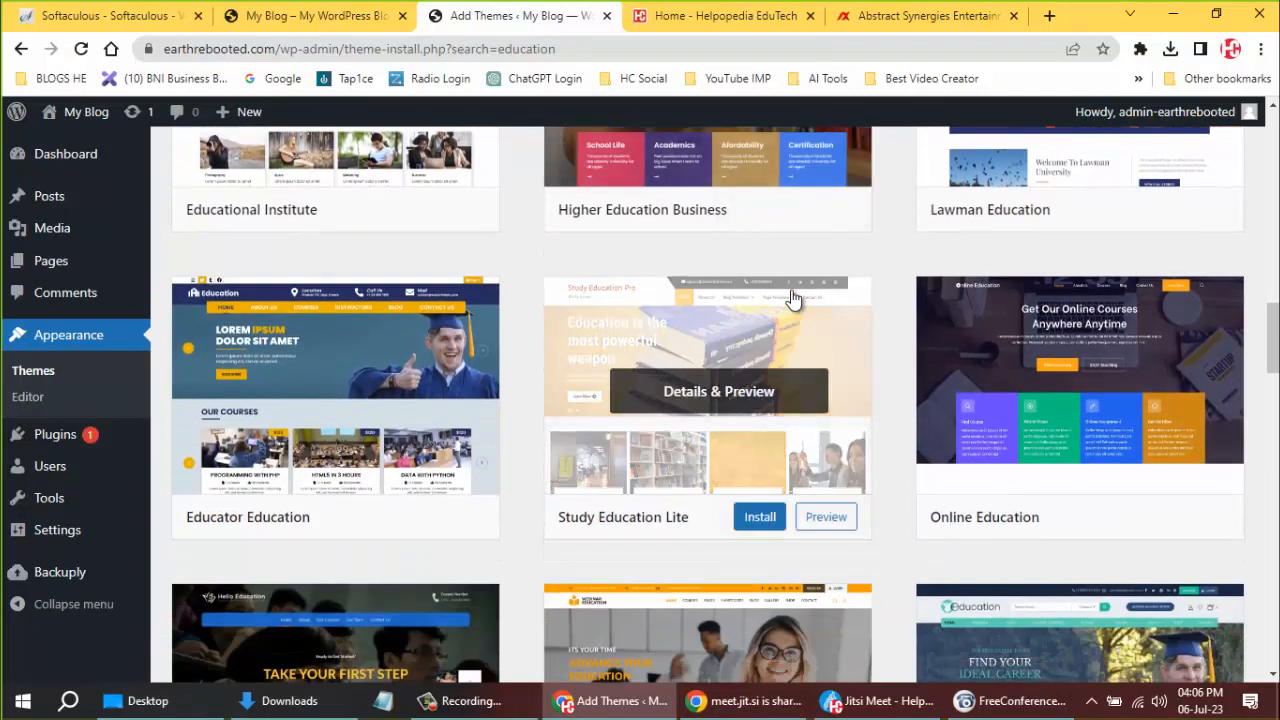
pyautogui.moveTo(445, 340)
pyautogui.scroll(-2, 443, 345)
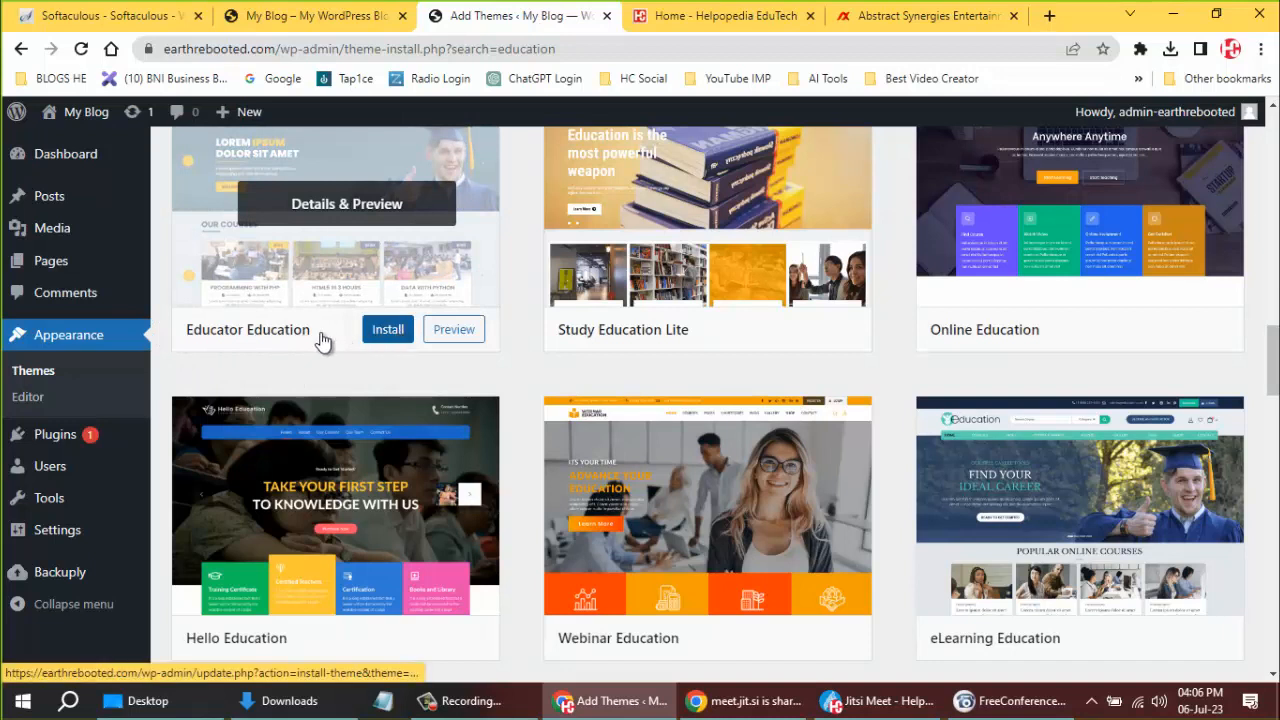
# - Install the Educator Education theme and activate it in place of Twenty Twenty-Three
pyautogui.click(388, 336)
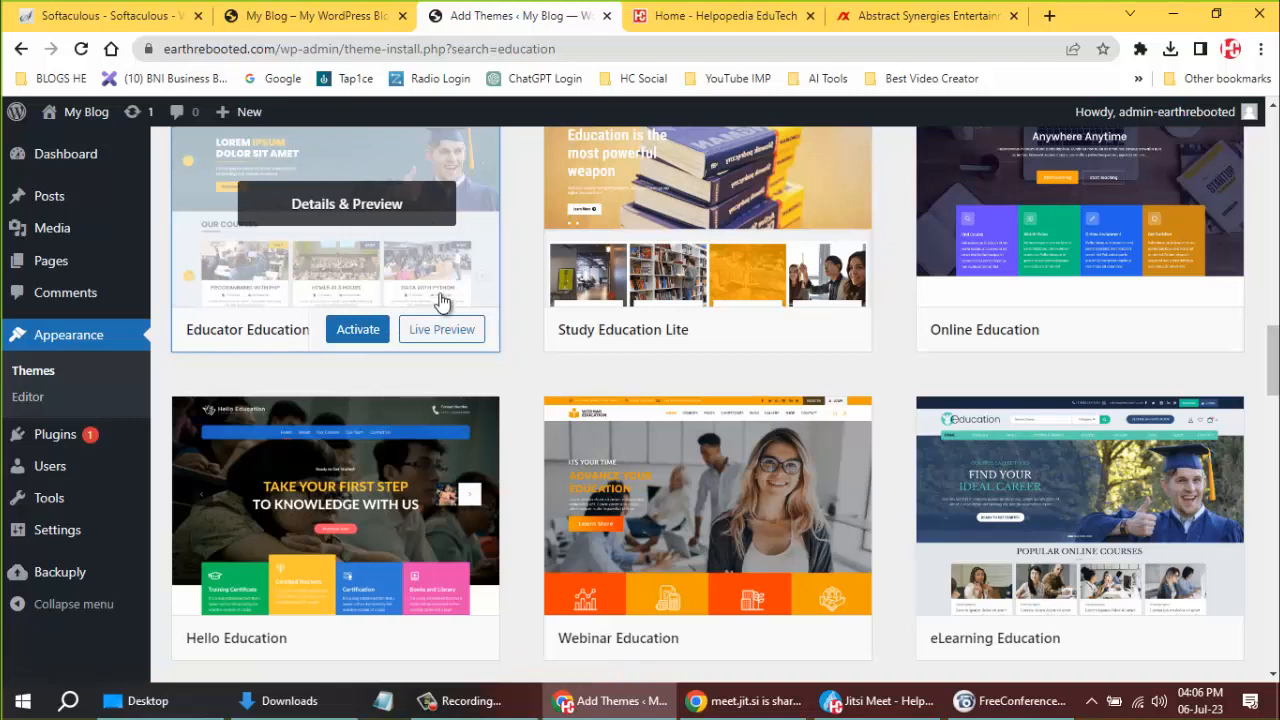
pyautogui.click(359, 332)
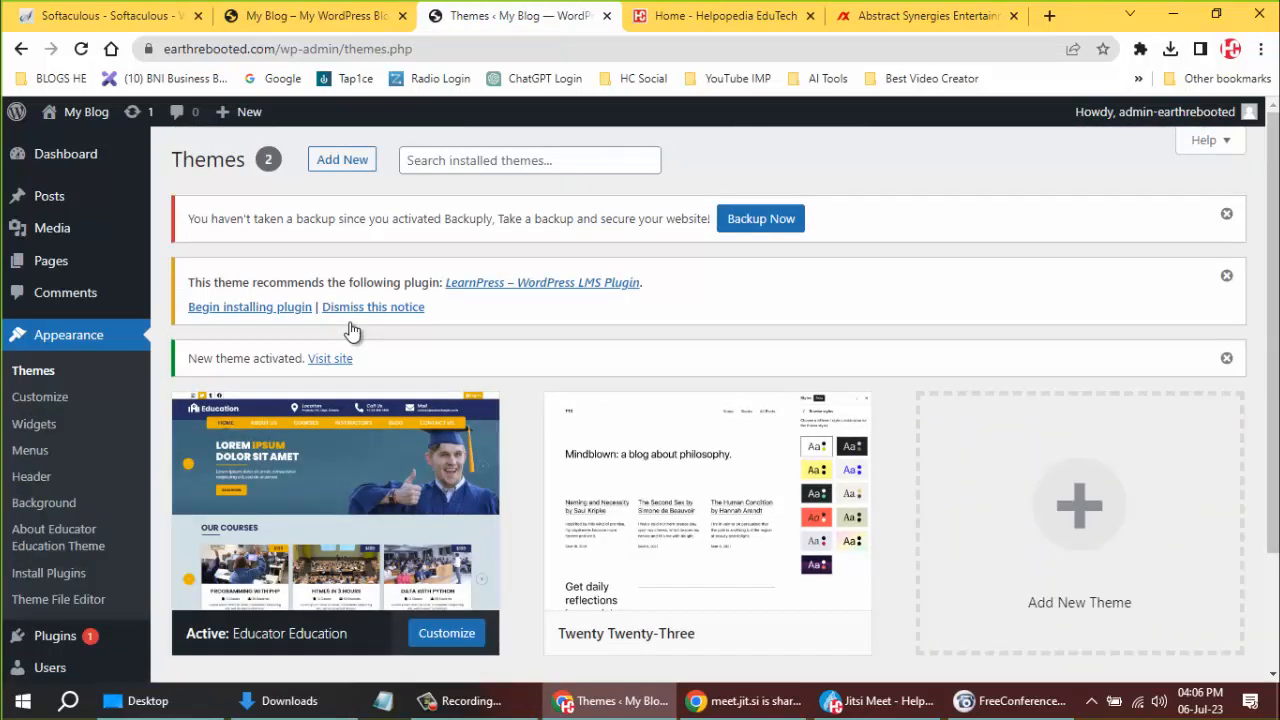
# - Follow the theme's LearnPress recommendation notice to the Install Required Plugins page
pyautogui.moveTo(306, 486)
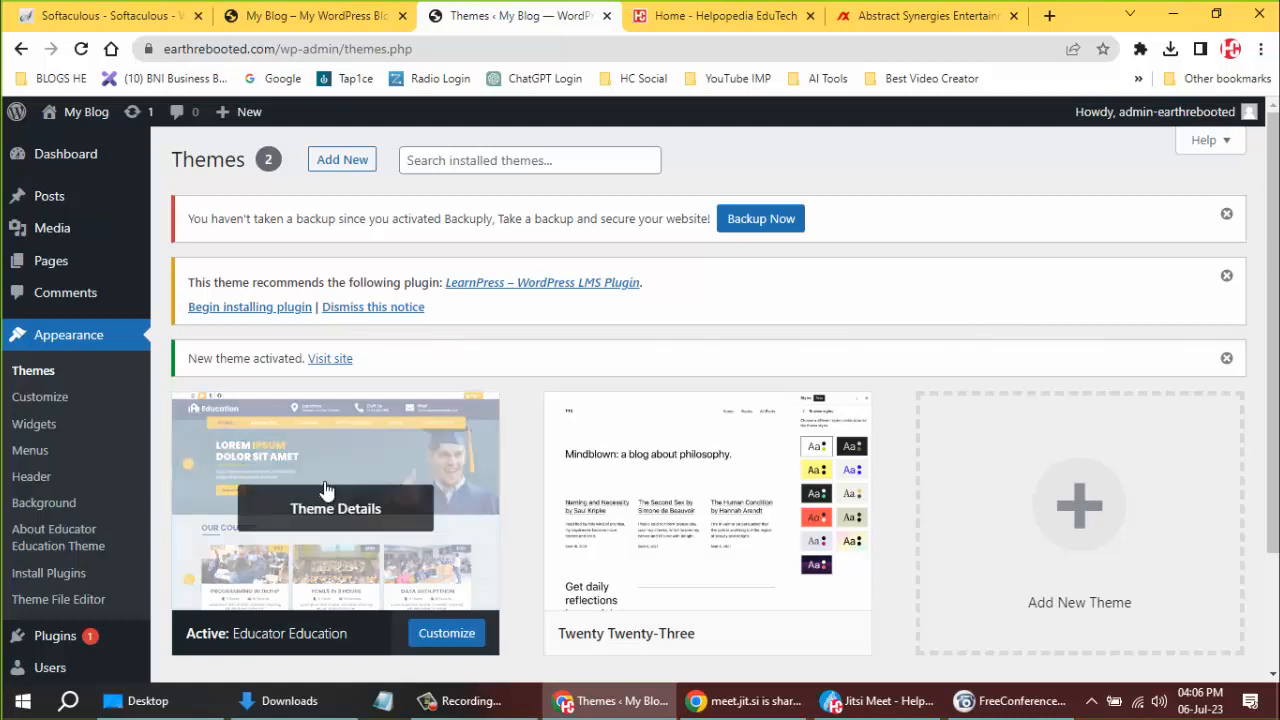
pyautogui.scroll(-3, 385, 465)
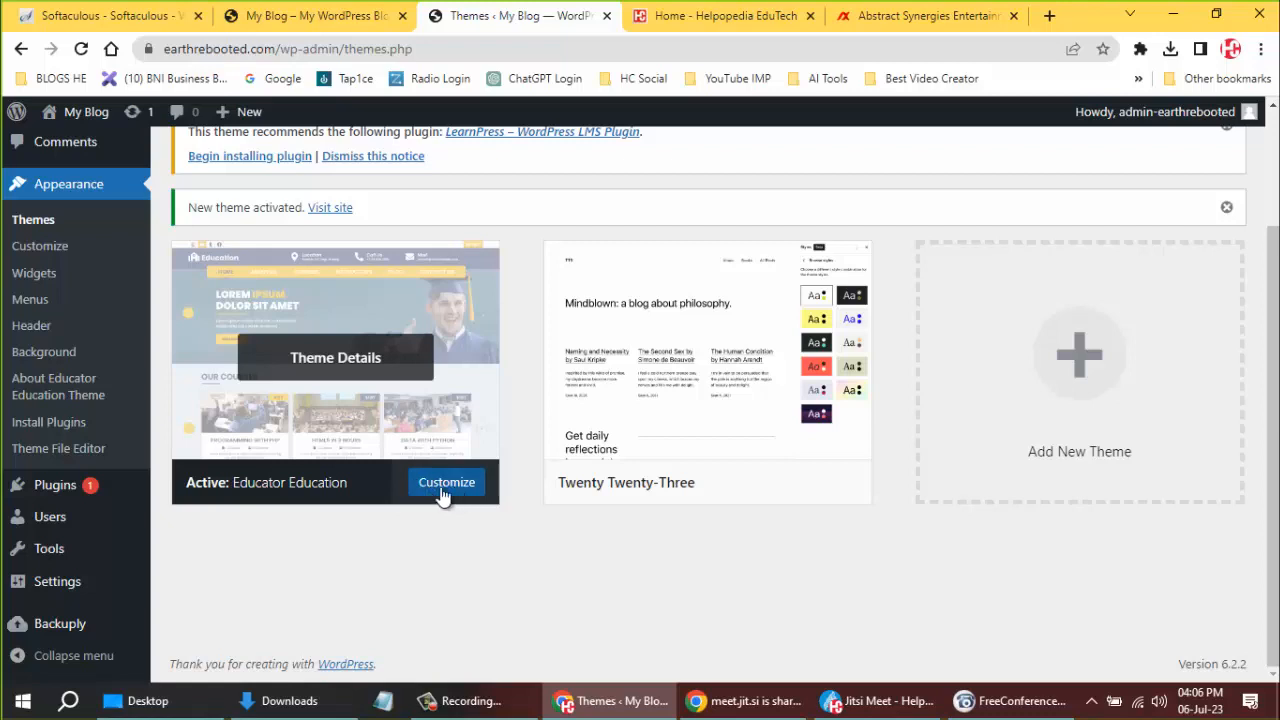
pyautogui.scroll(1, 394, 537)
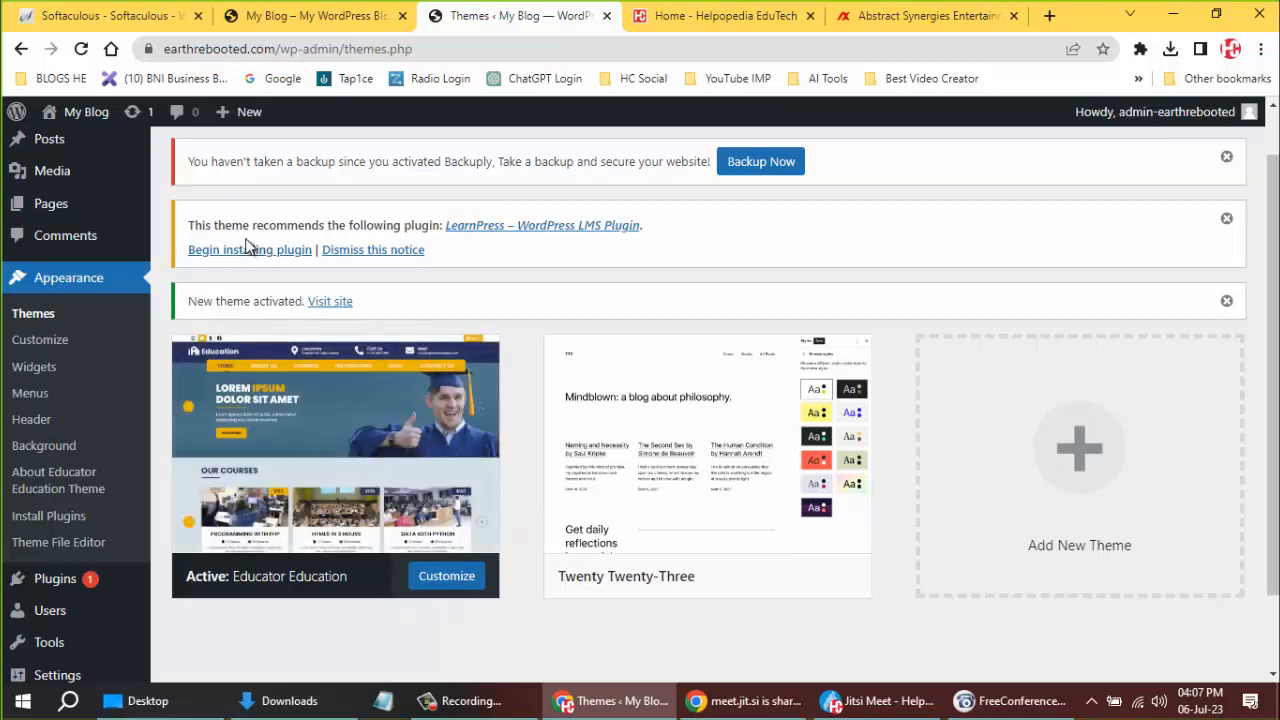
pyautogui.moveTo(190, 226); pyautogui.dragTo(425, 226)
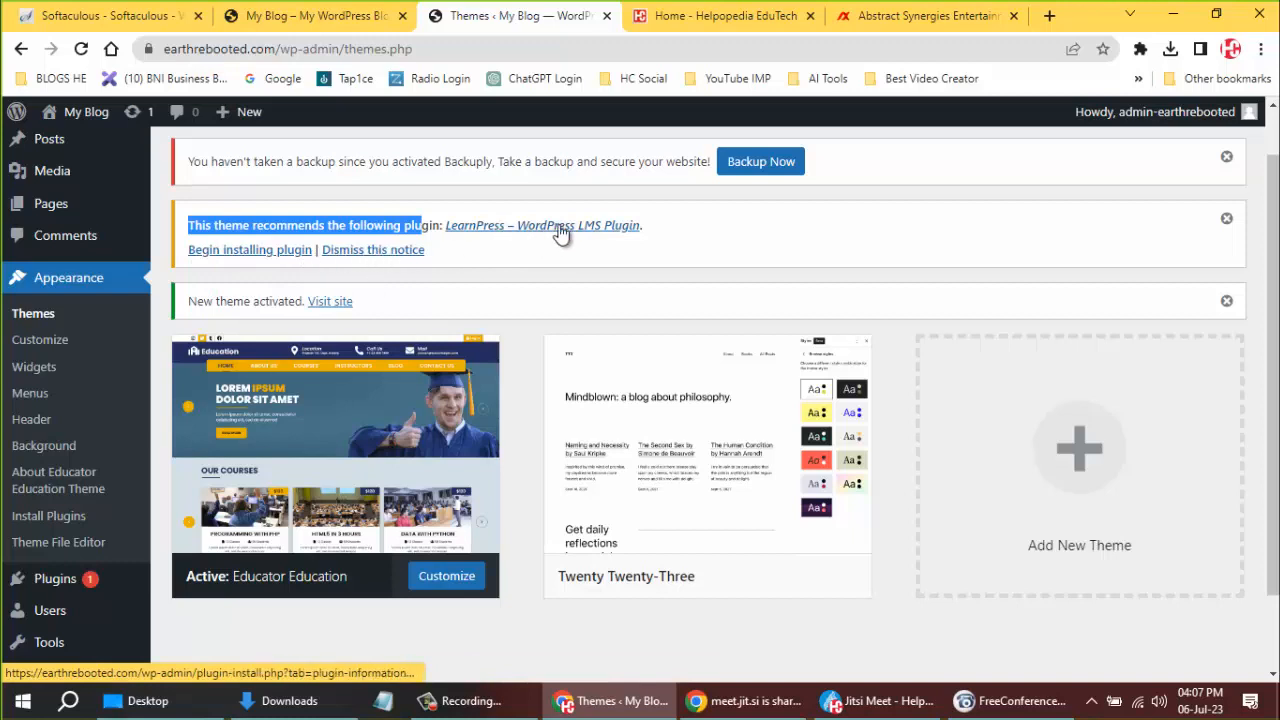
pyautogui.moveTo(386, 441)
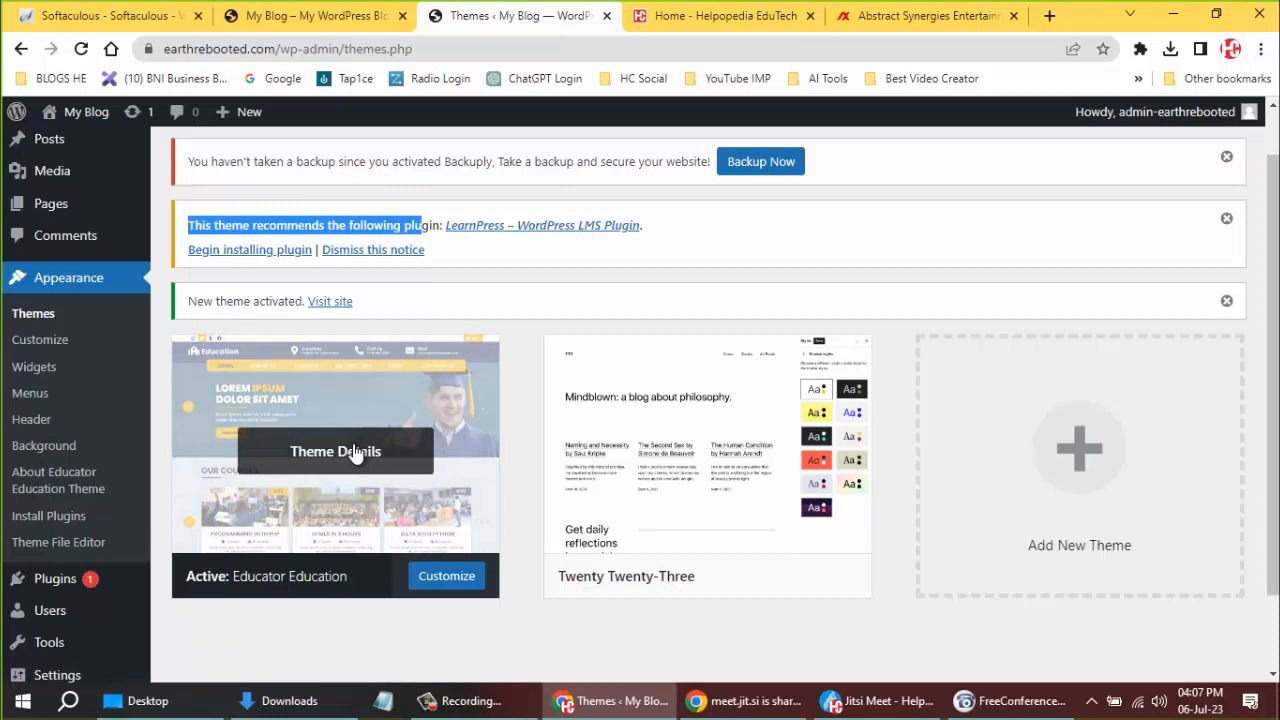
pyautogui.click(548, 276)
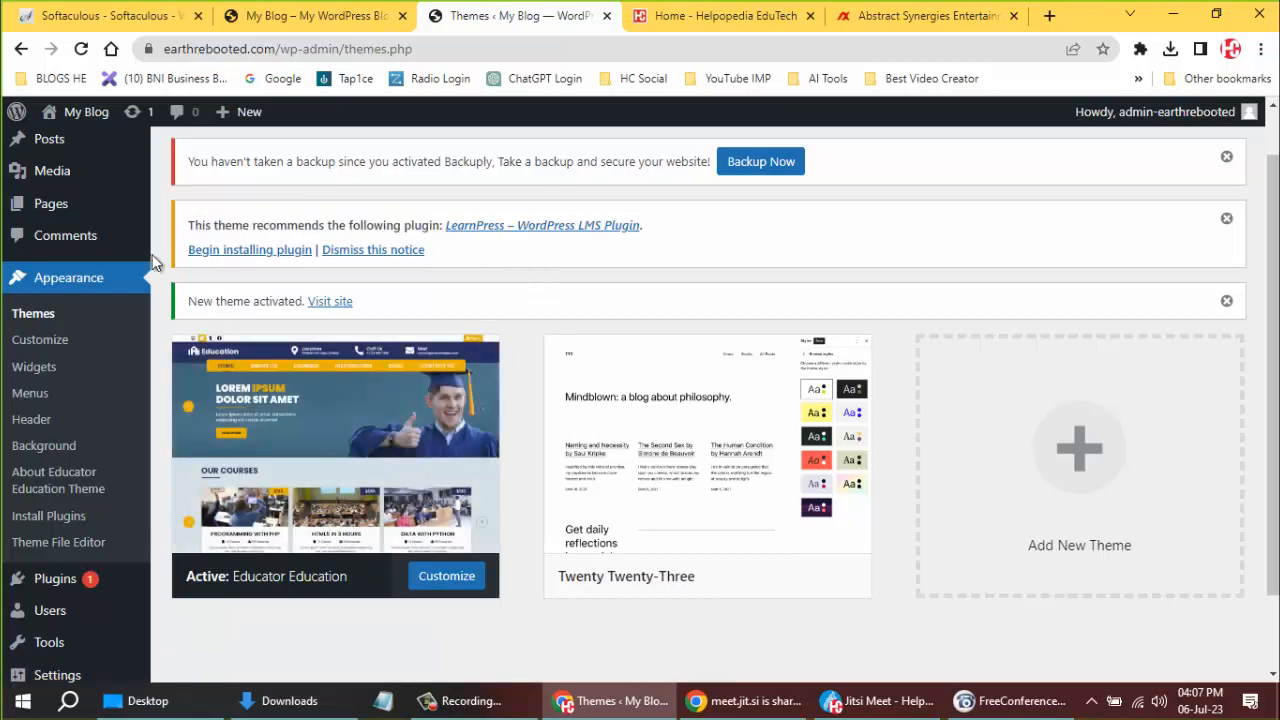
pyautogui.click(241, 250)
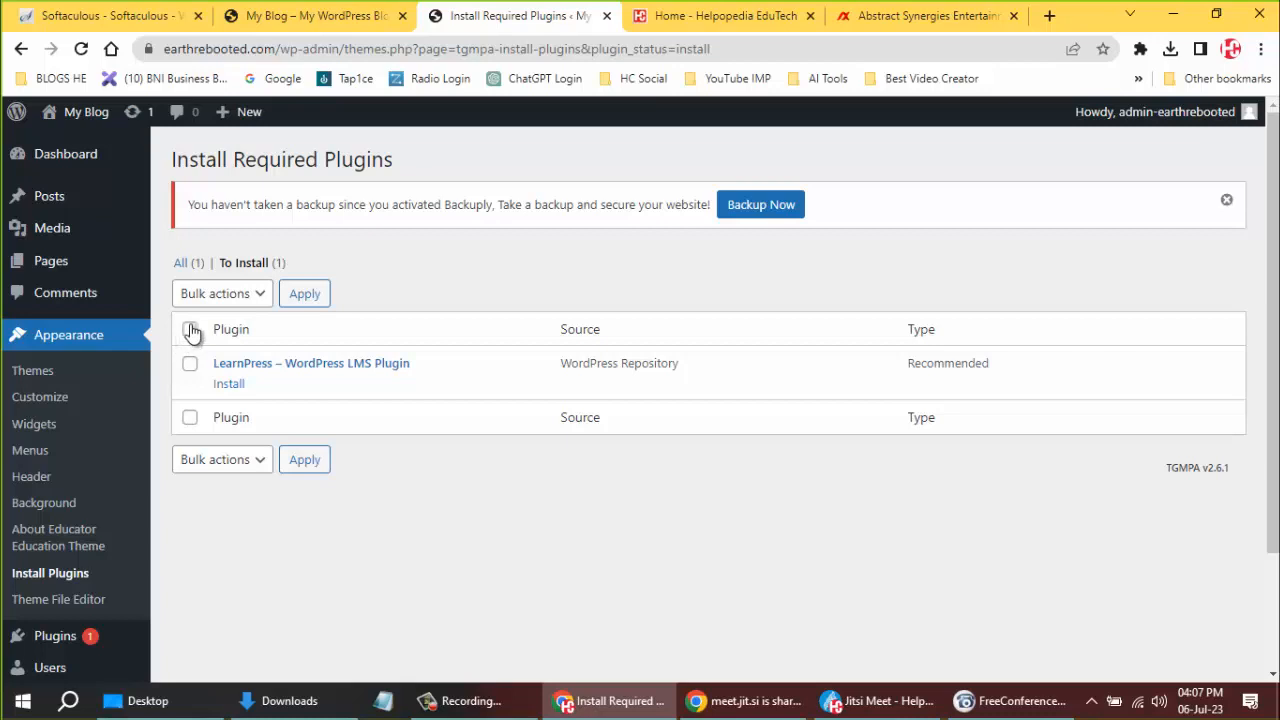
# - Select all listed plugins and bulk-install LearnPress – WordPress LMS Plugin
pyautogui.click(189, 331)
pyautogui.click(220, 462)
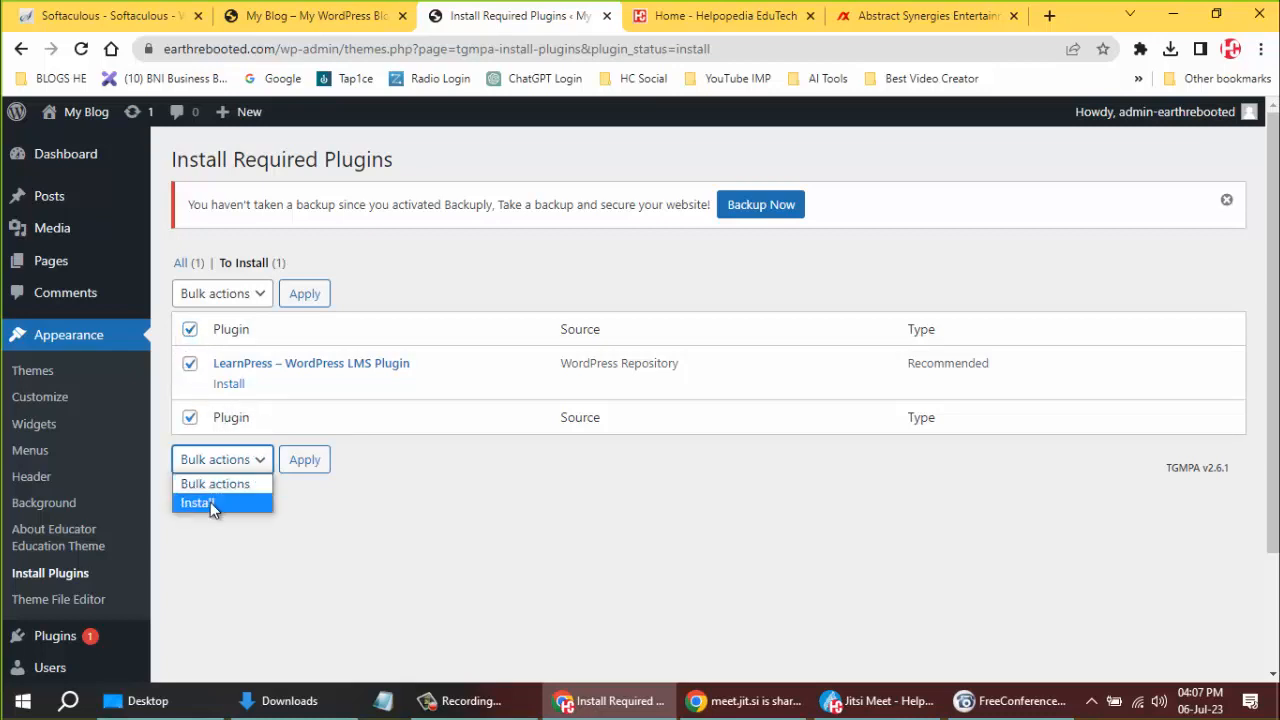
pyautogui.click(210, 504)
pyautogui.click(304, 465)
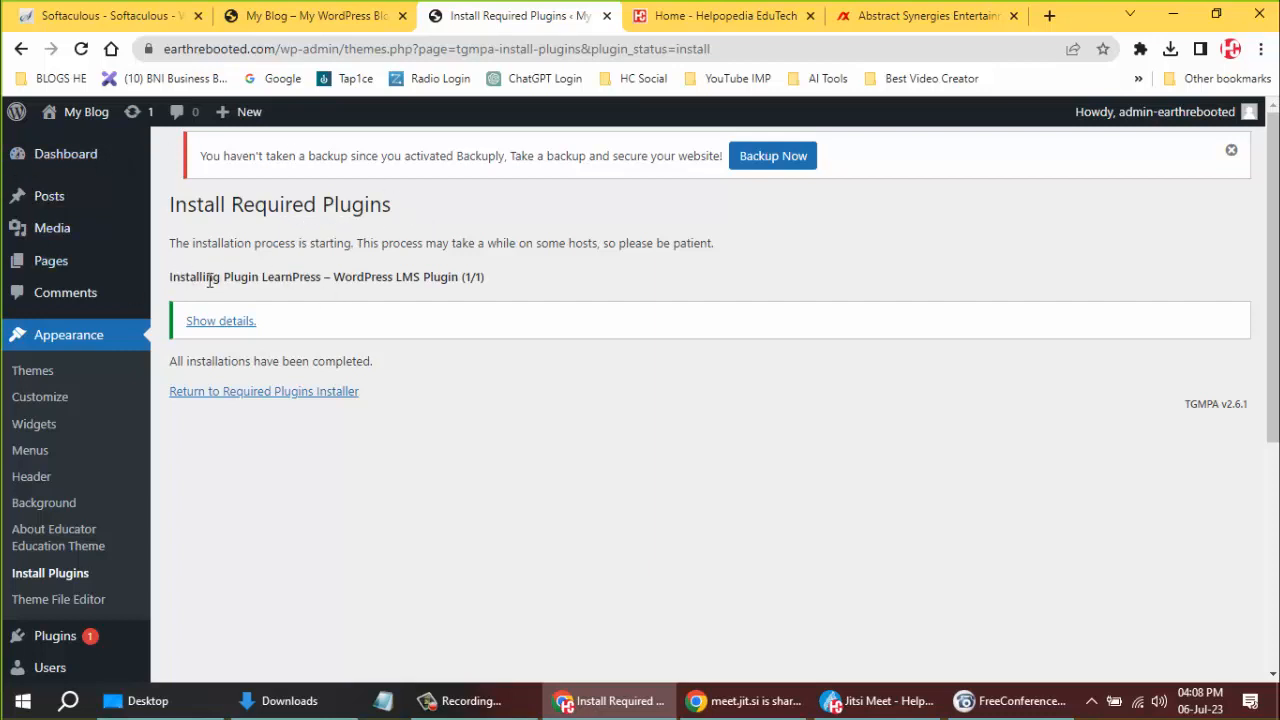
# - Check the LearnPress installation log, return to the installer, and switch to the My Blog tab
pyautogui.moveTo(193, 279); pyautogui.dragTo(486, 285)
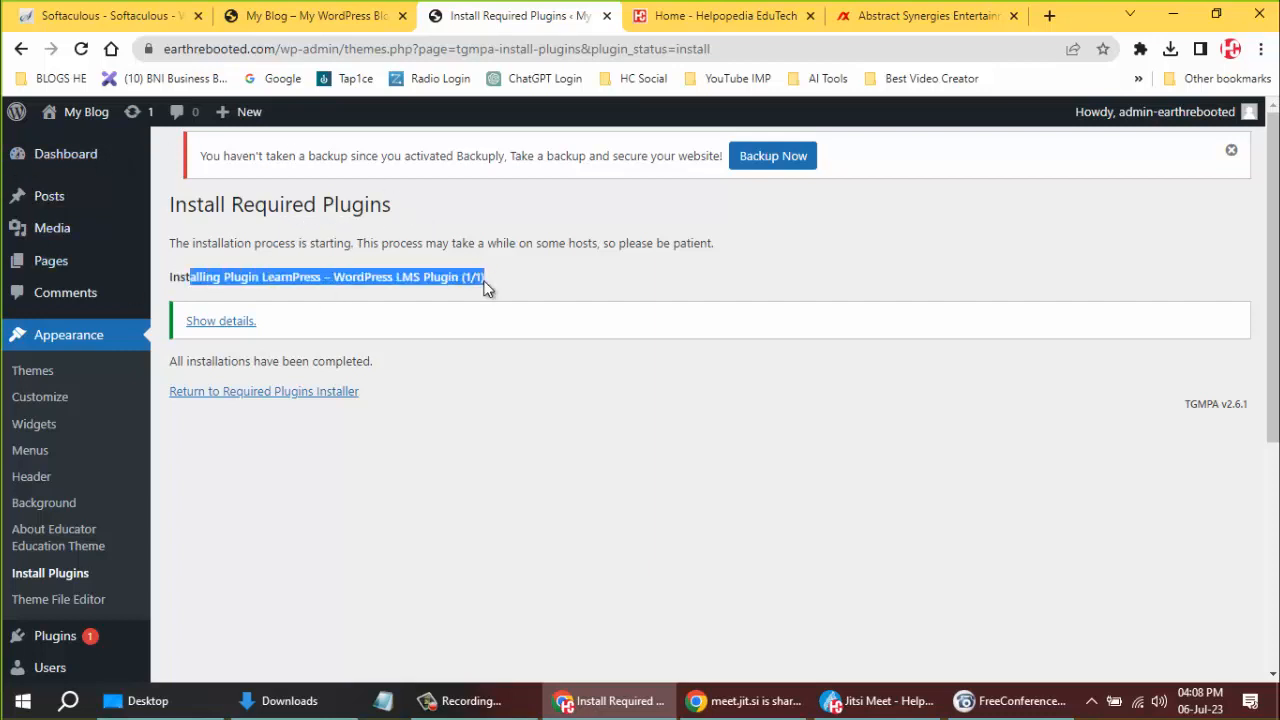
pyautogui.click(216, 325)
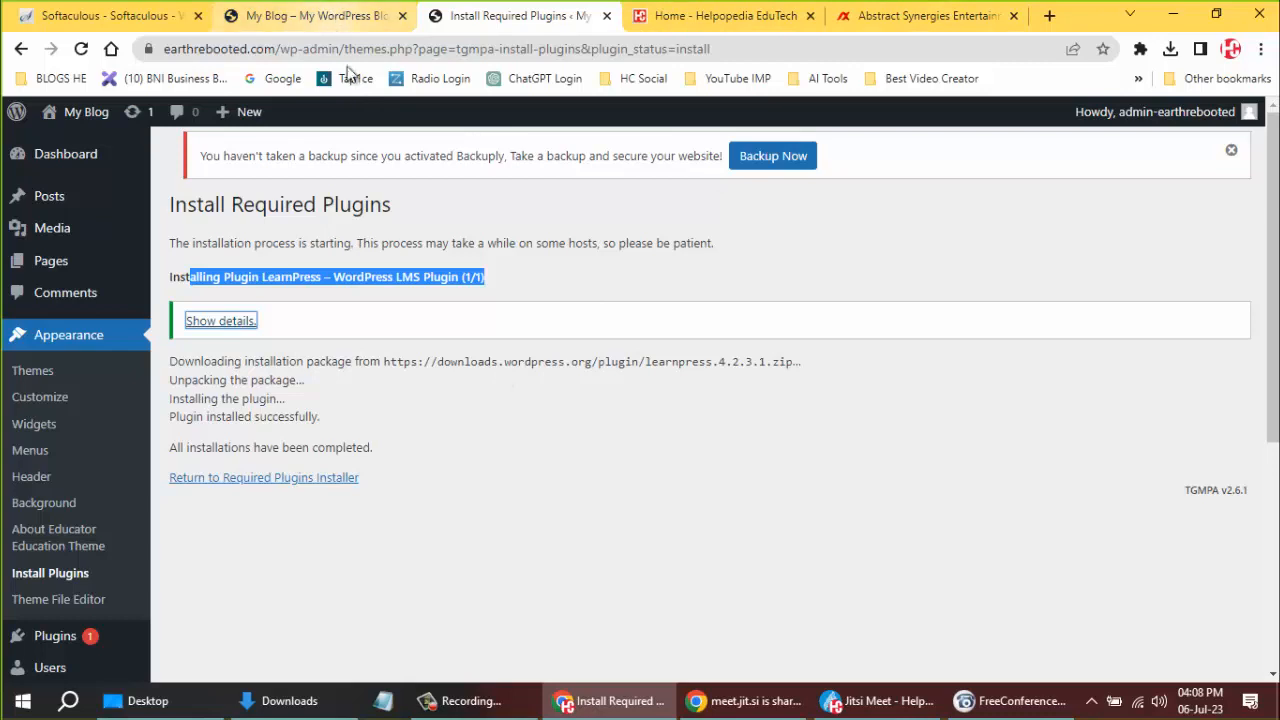
pyautogui.click(281, 485)
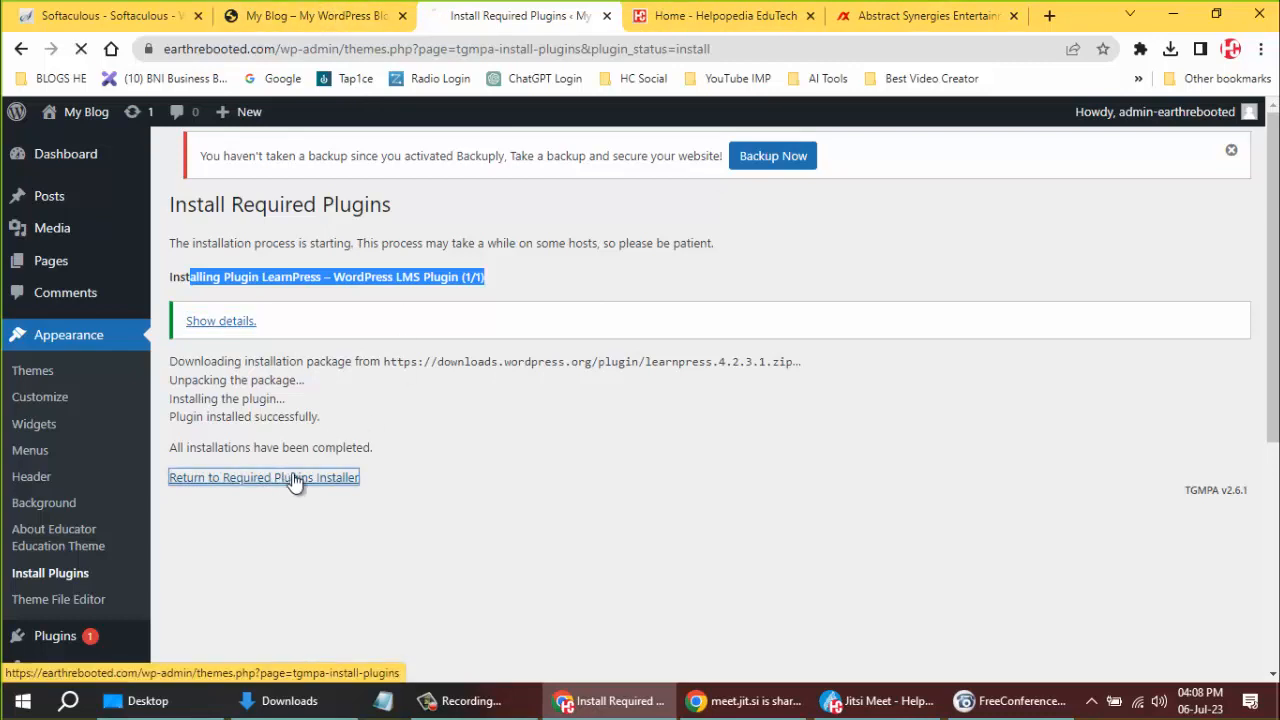
pyautogui.click(283, 21)
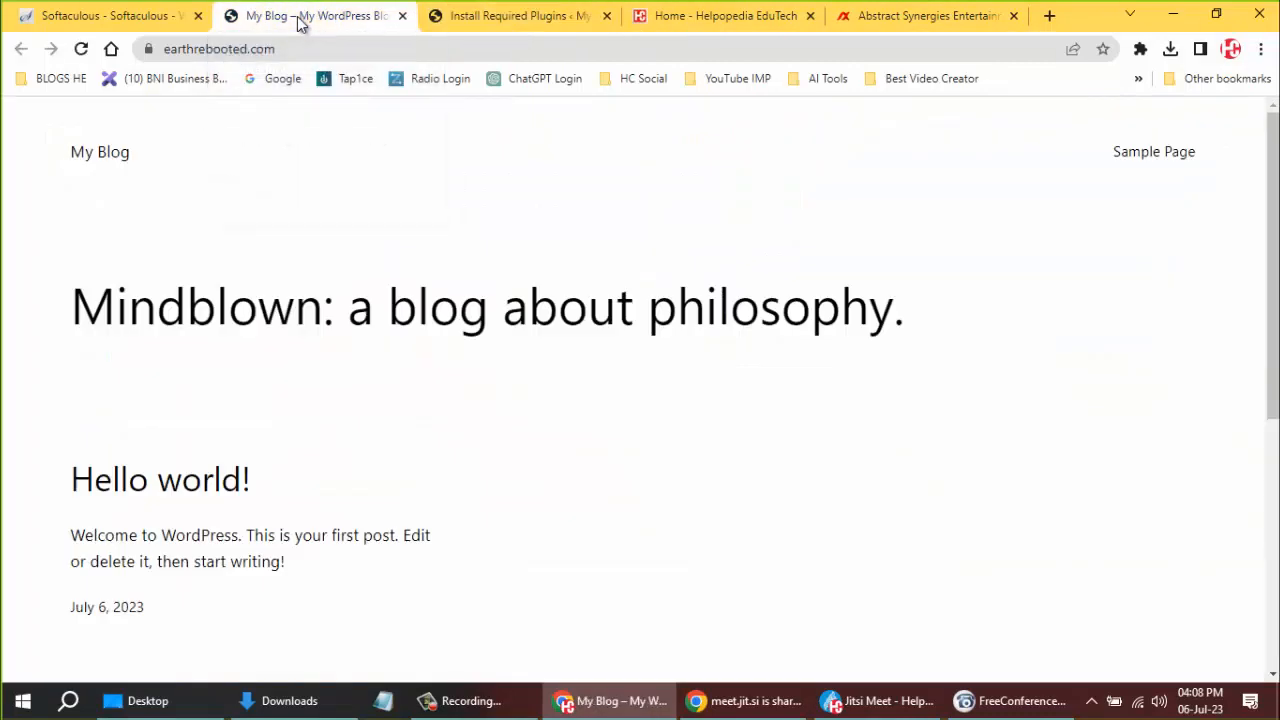
# - Reload the blog to show the Educator Education theme, then return to the required plugins tab
pyautogui.click(80, 52)
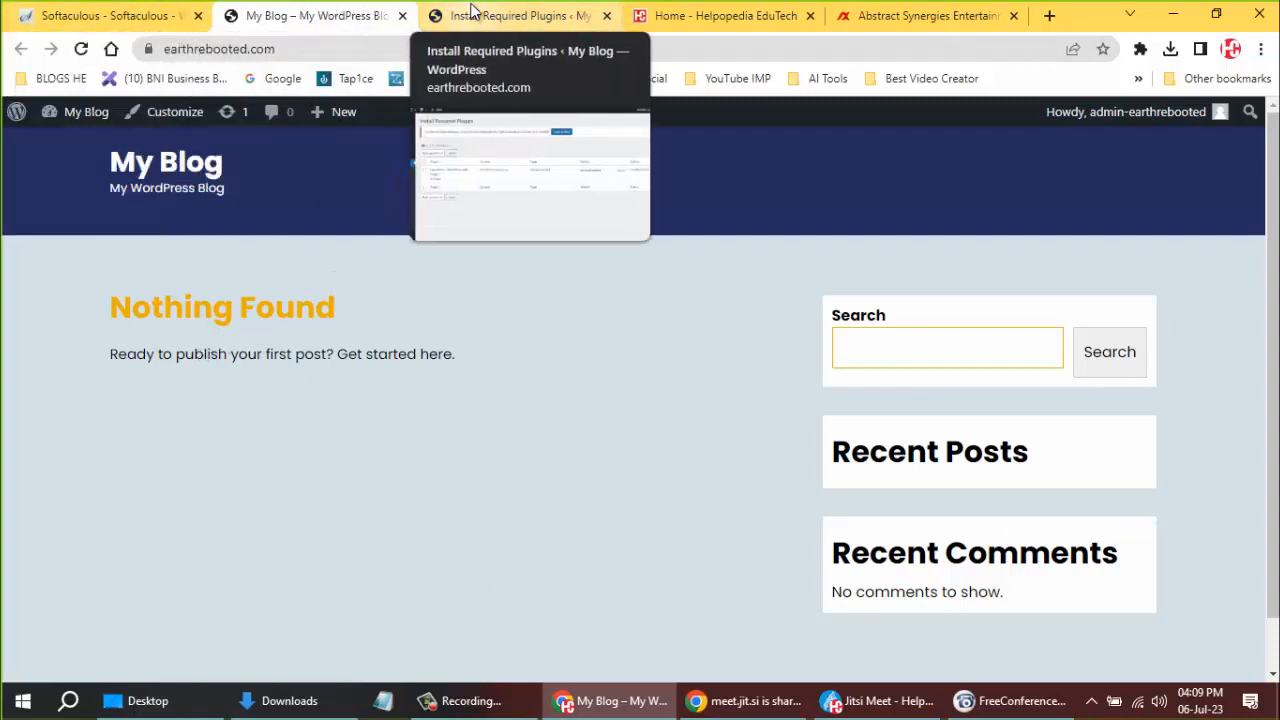
pyautogui.click(505, 14)
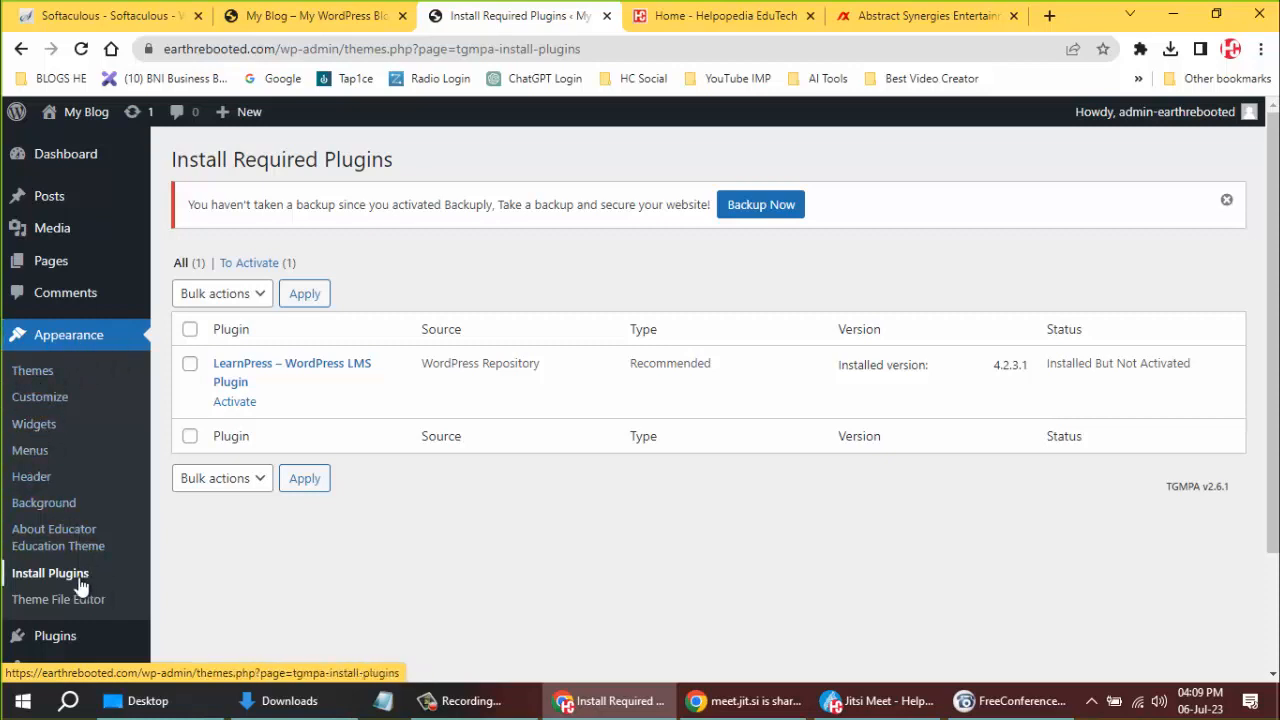
# - Review the About Educator Education Theme page, then list the plugins awaiting activation
pyautogui.click(44, 535)
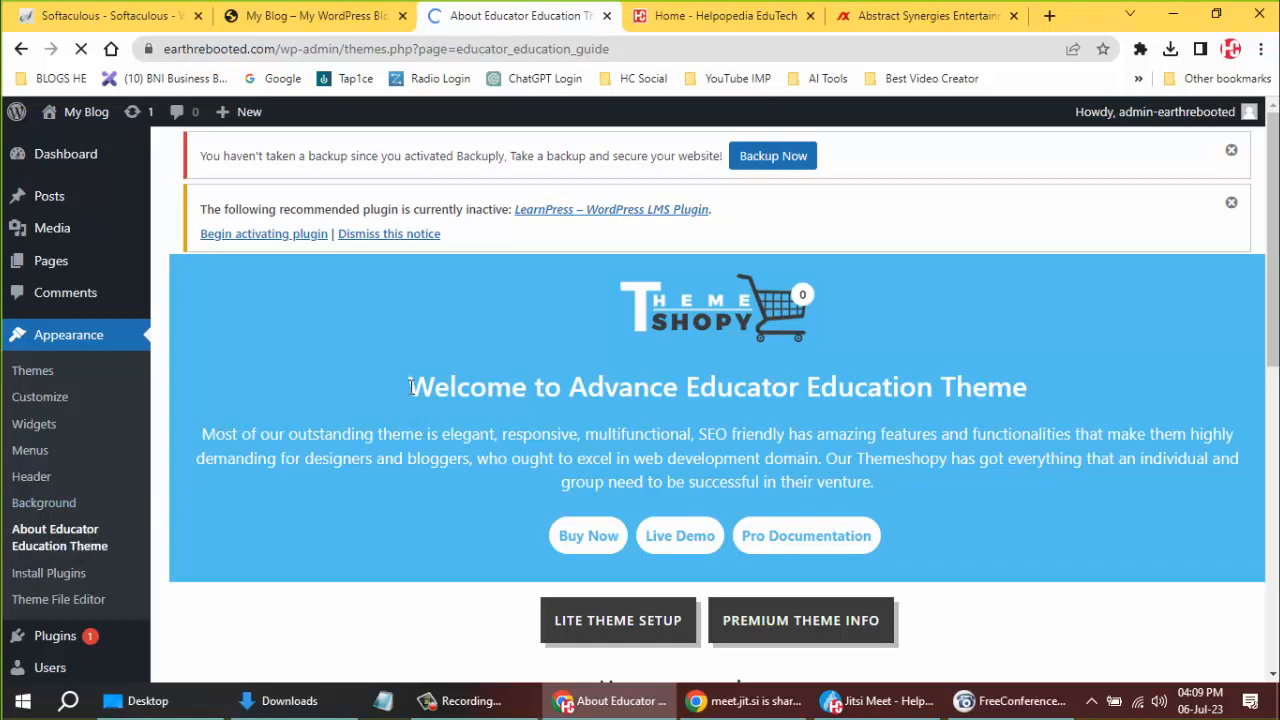
pyautogui.moveTo(410, 389); pyautogui.dragTo(1101, 408)
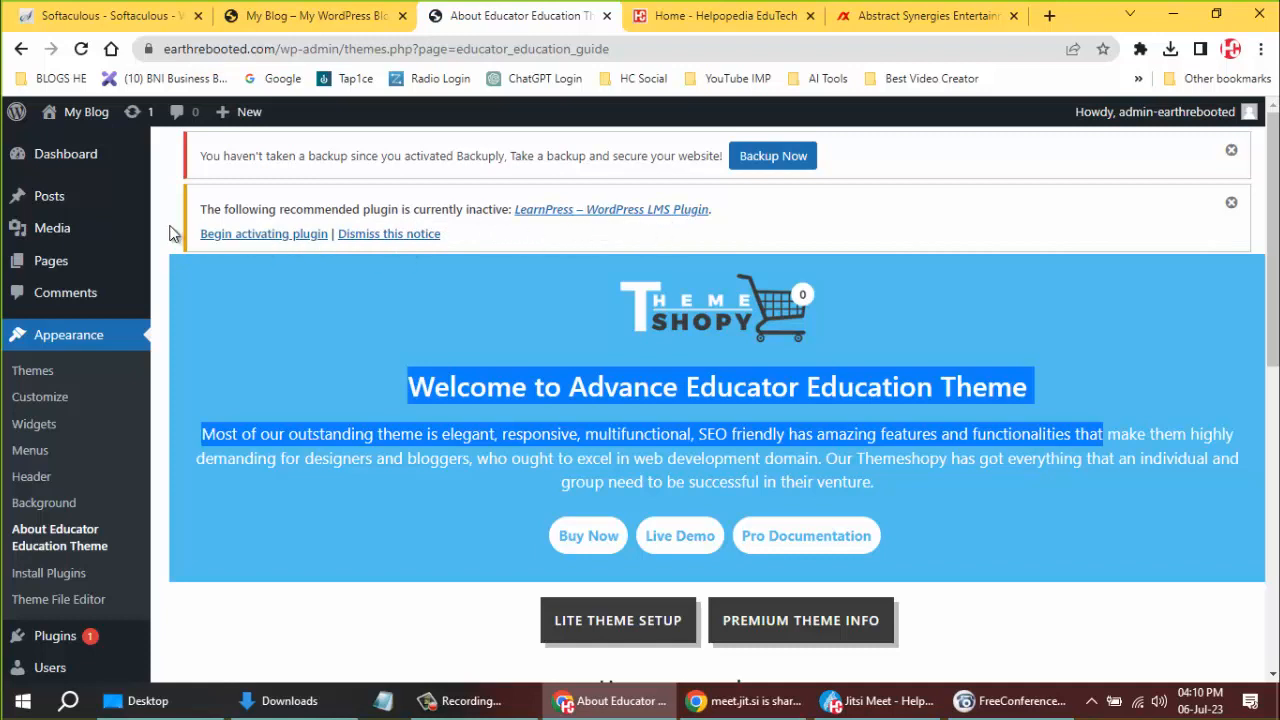
pyautogui.click(270, 236)
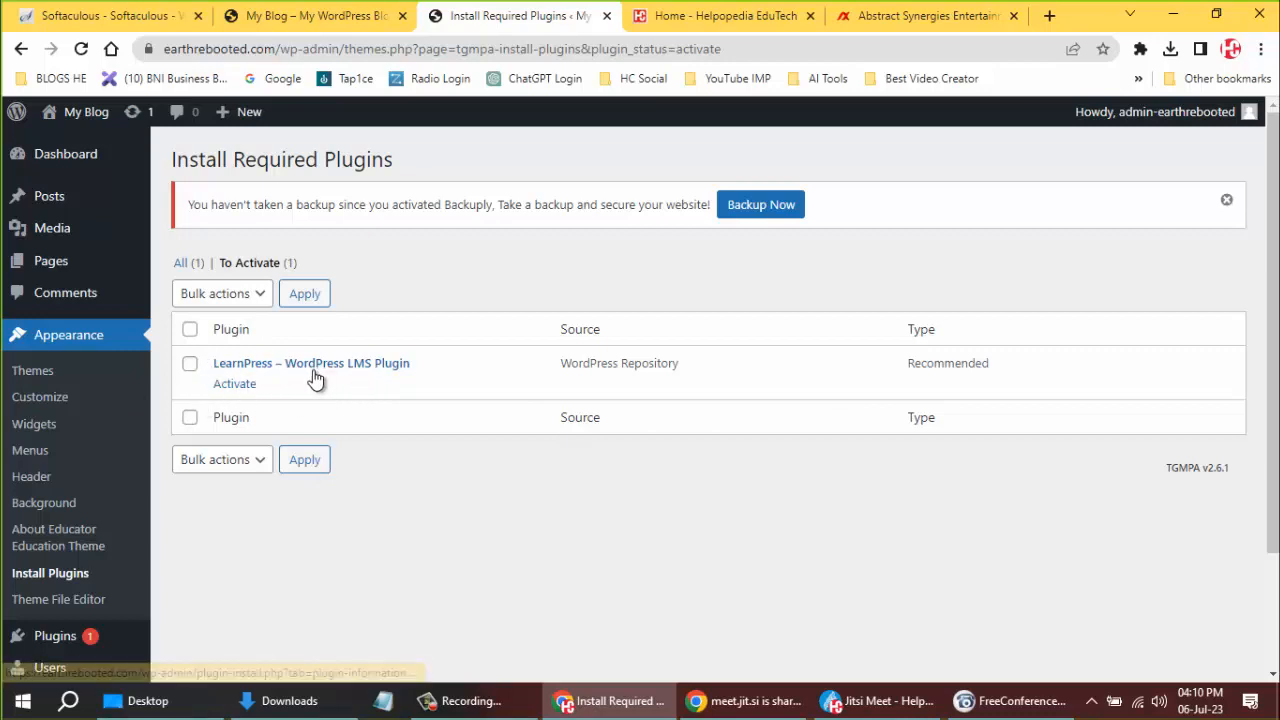
# - Activate LearnPress, backing out of the access error pages, and go to the Dashboard
pyautogui.click(233, 390)
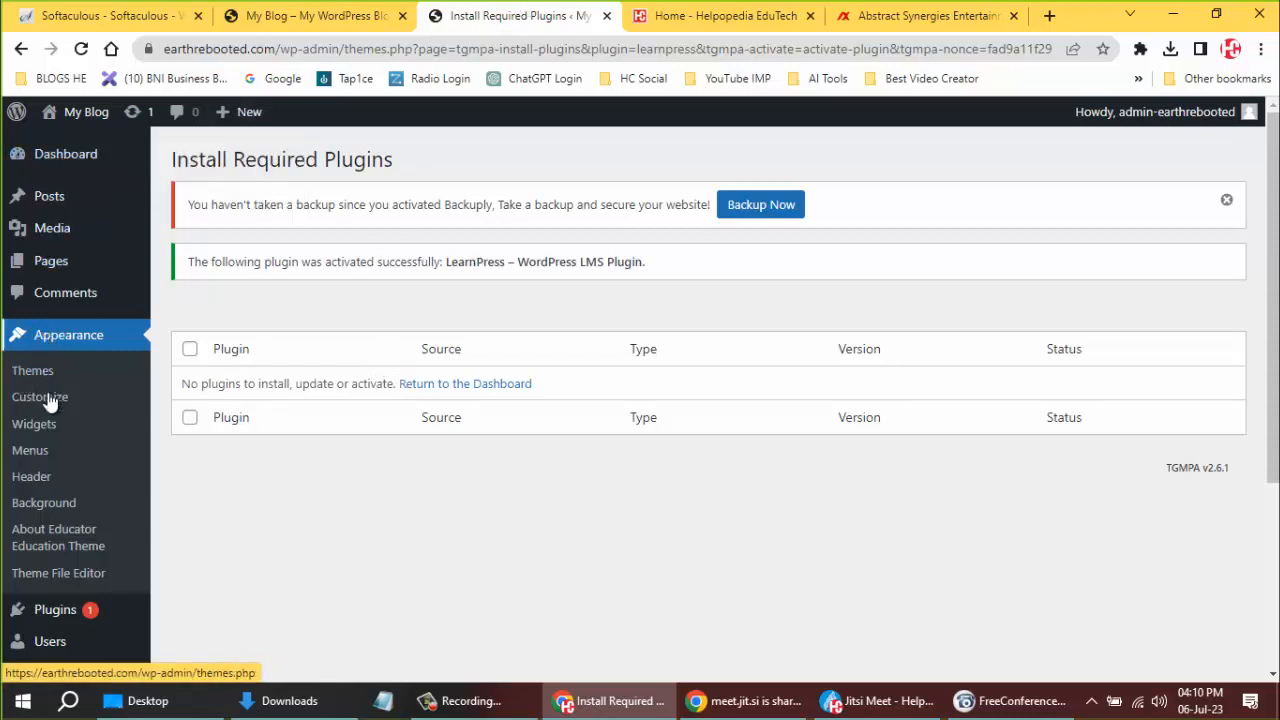
pyautogui.click(83, 51)
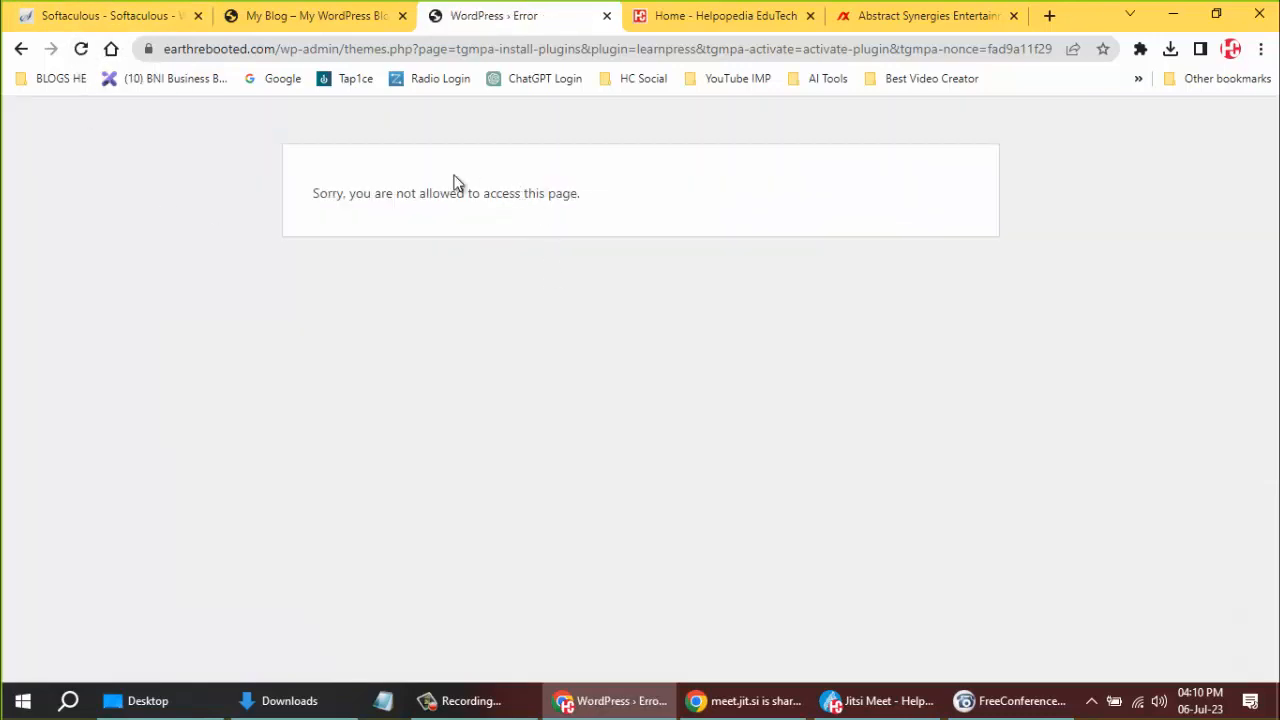
pyautogui.click(21, 50)
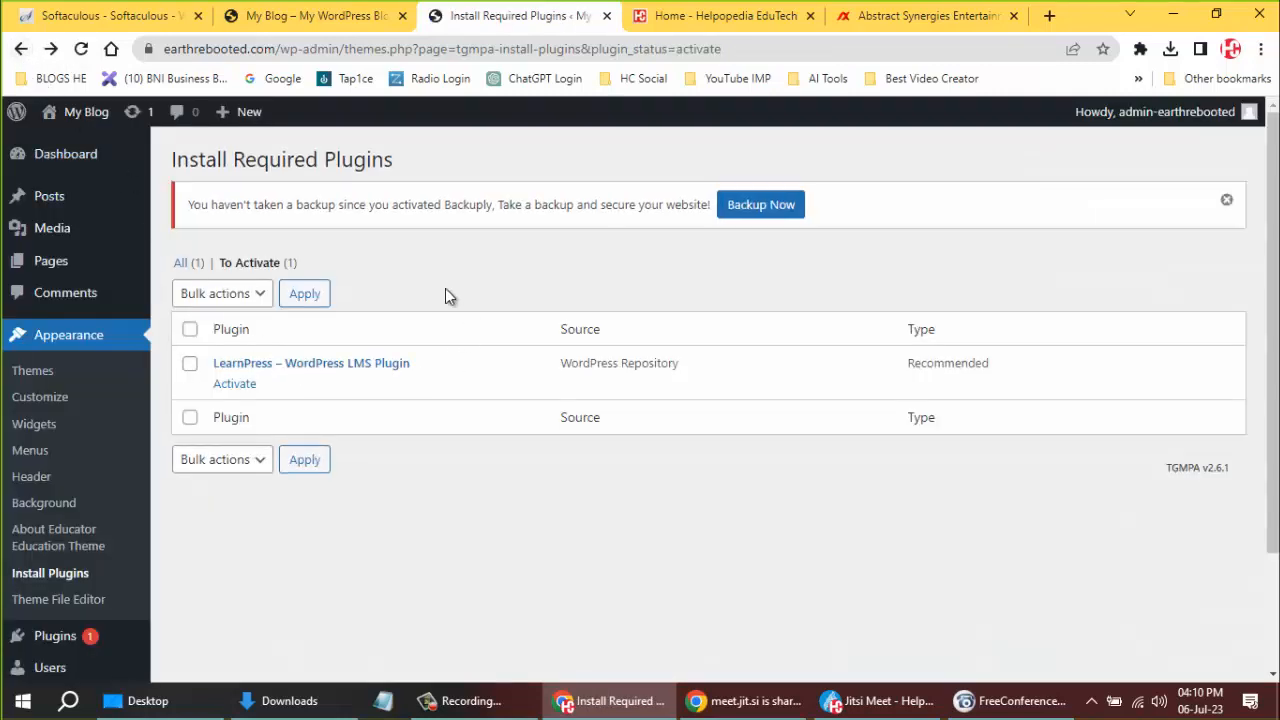
pyautogui.click(236, 386)
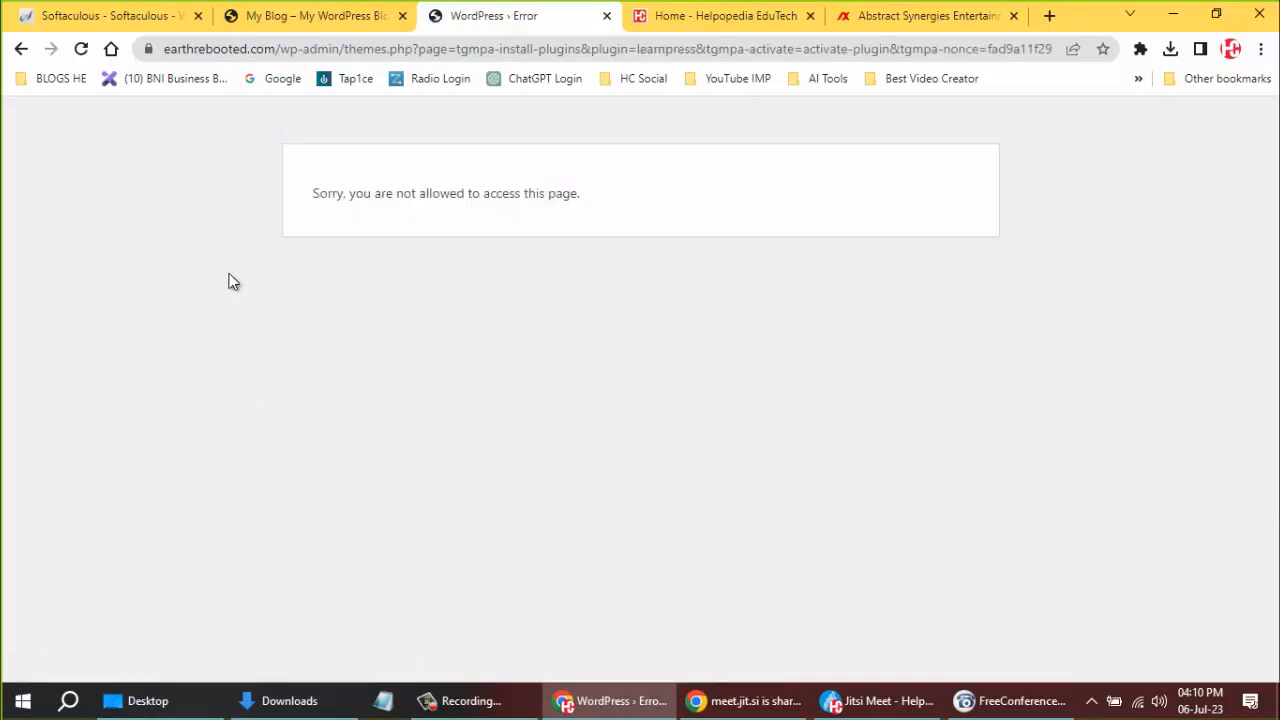
pyautogui.click(21, 52)
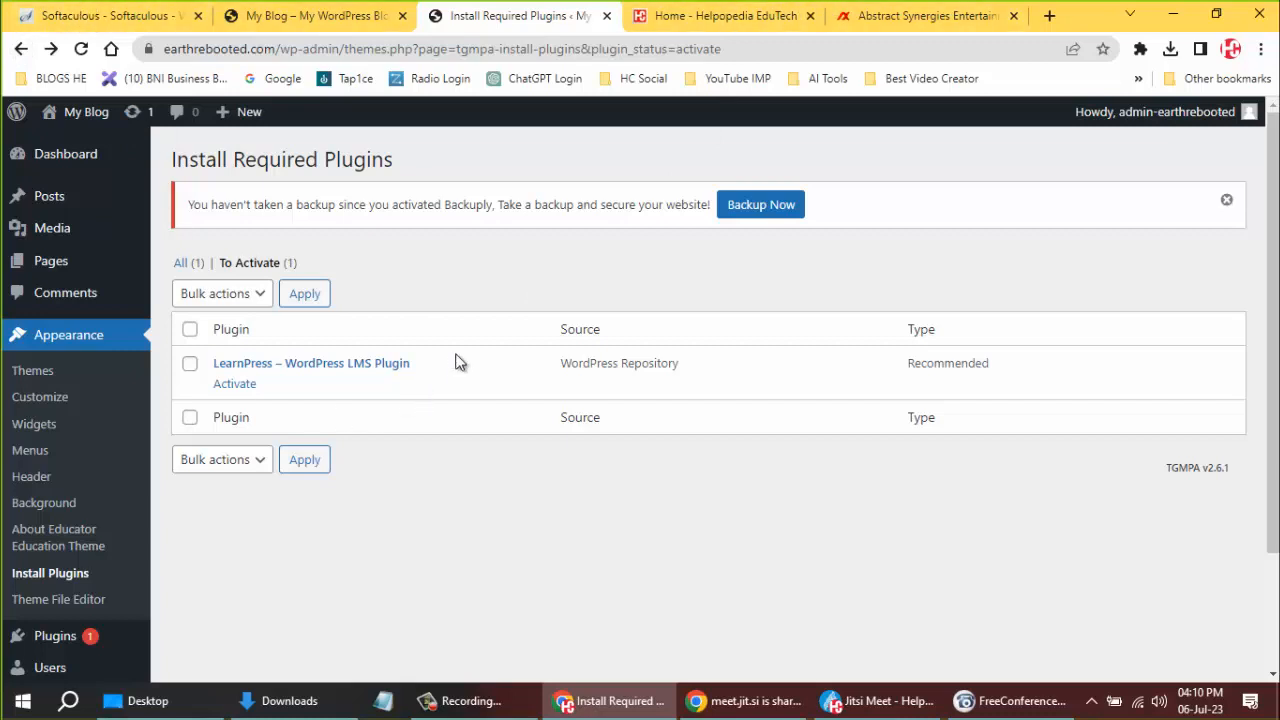
pyautogui.click(72, 160)
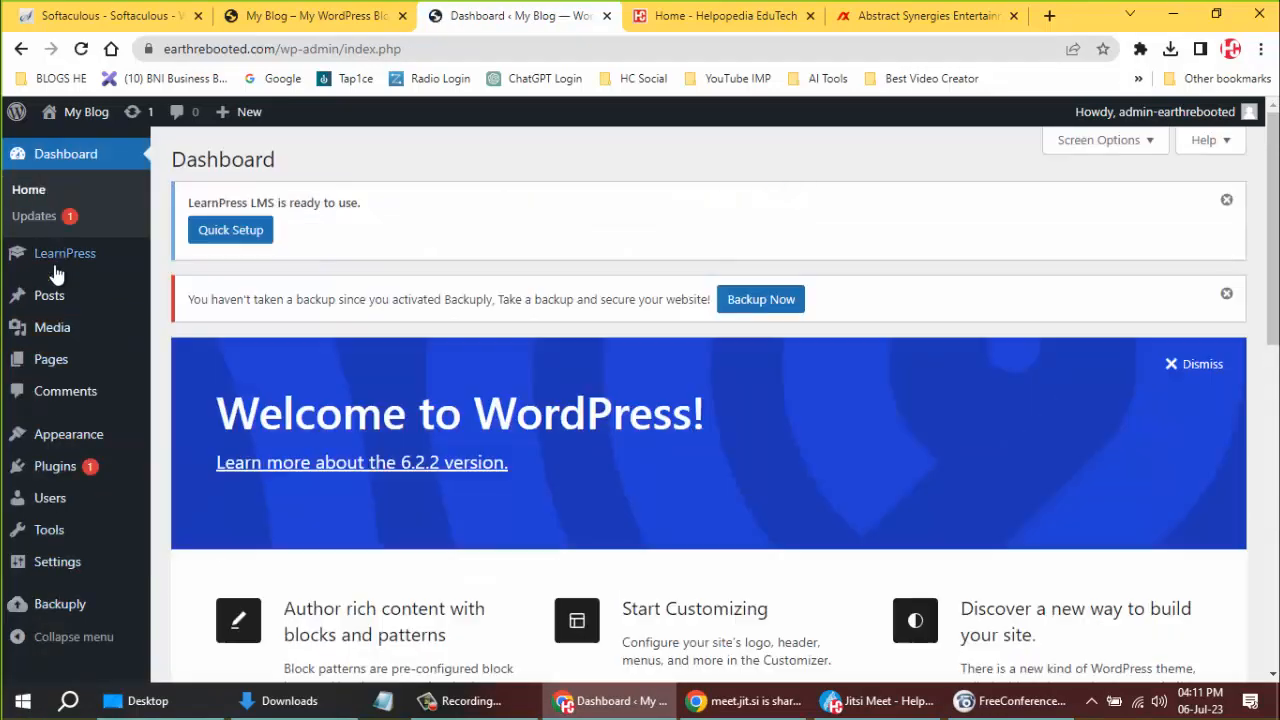
# - Show the LearnPress sidebar submenu with Courses, Lessons, Quizzes, Questions, Orders and Settings
pyautogui.moveTo(75, 262)
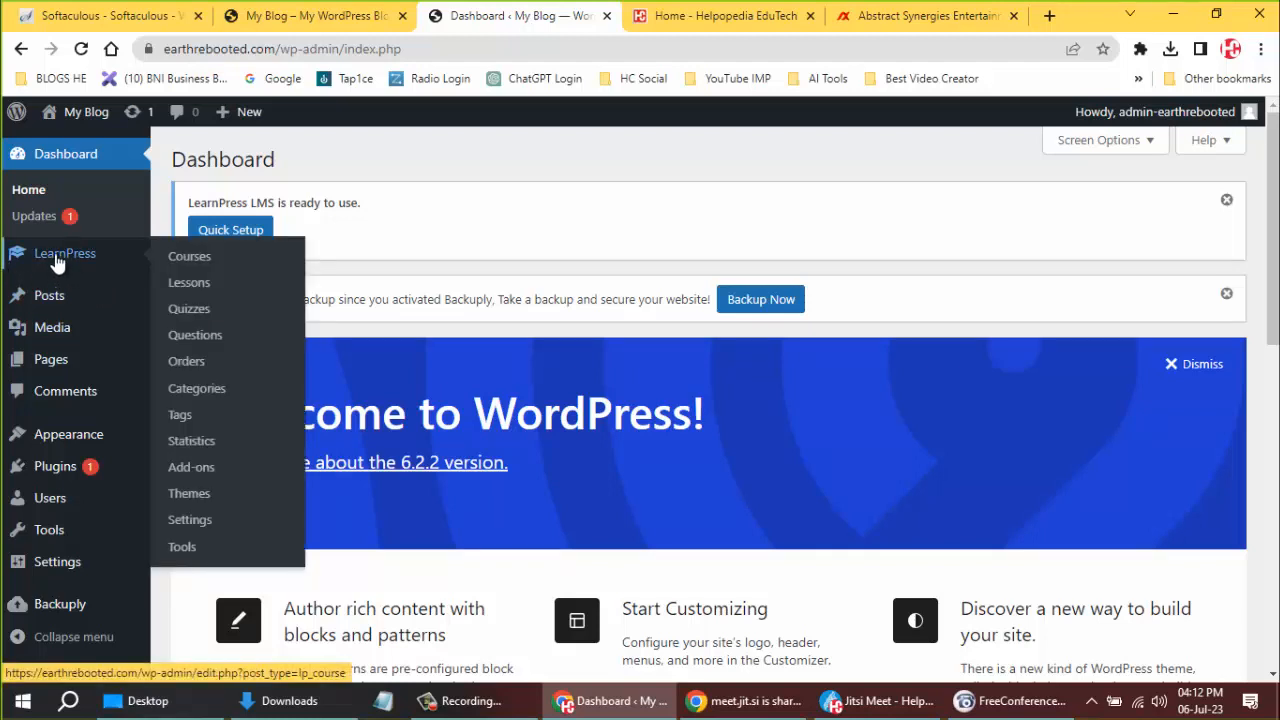
# - Go to Appearance > Themes, where Educator Education shows as the active theme beside Twenty Twenty-Three
pyautogui.moveTo(86, 289)
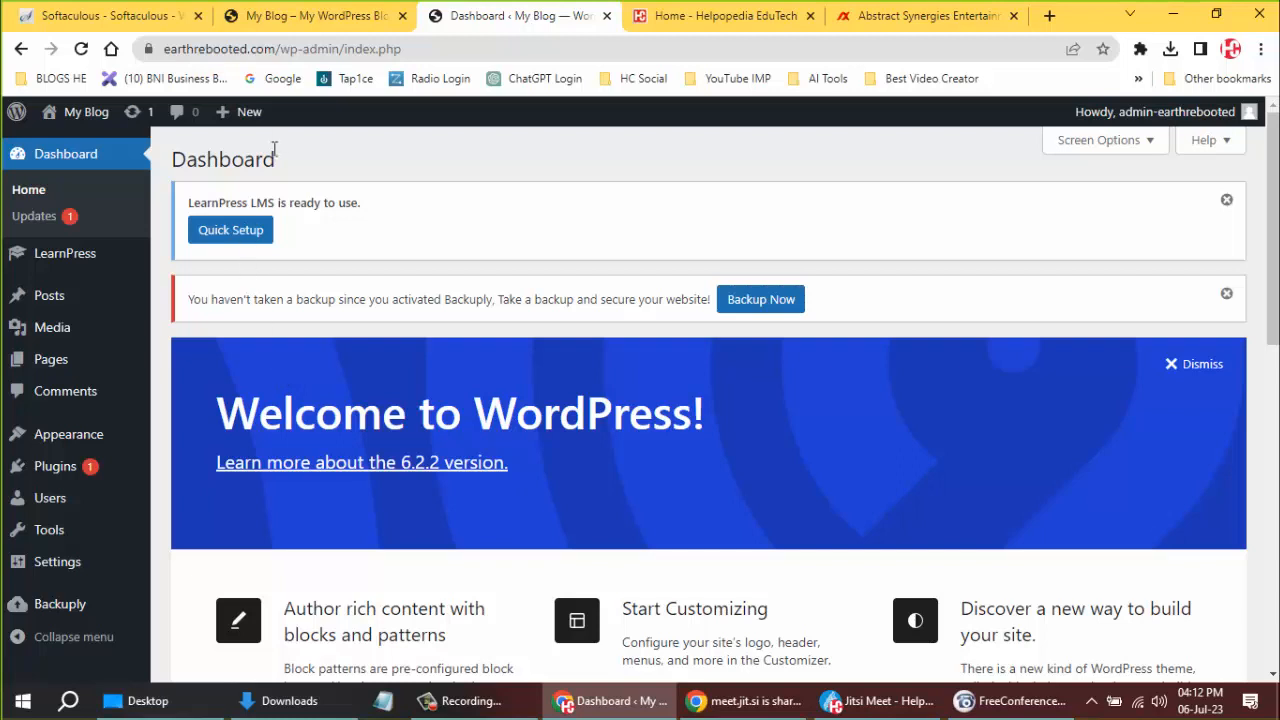
pyautogui.scroll(-1, 149, 277)
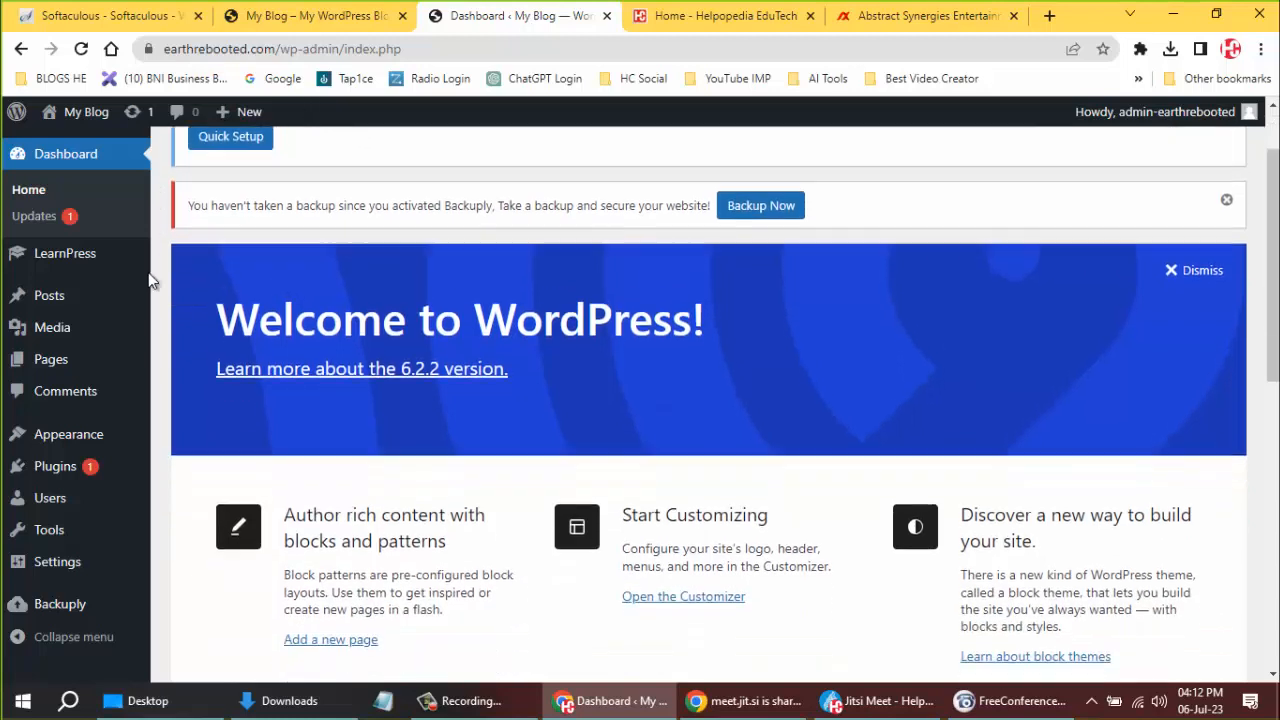
pyautogui.moveTo(63, 441)
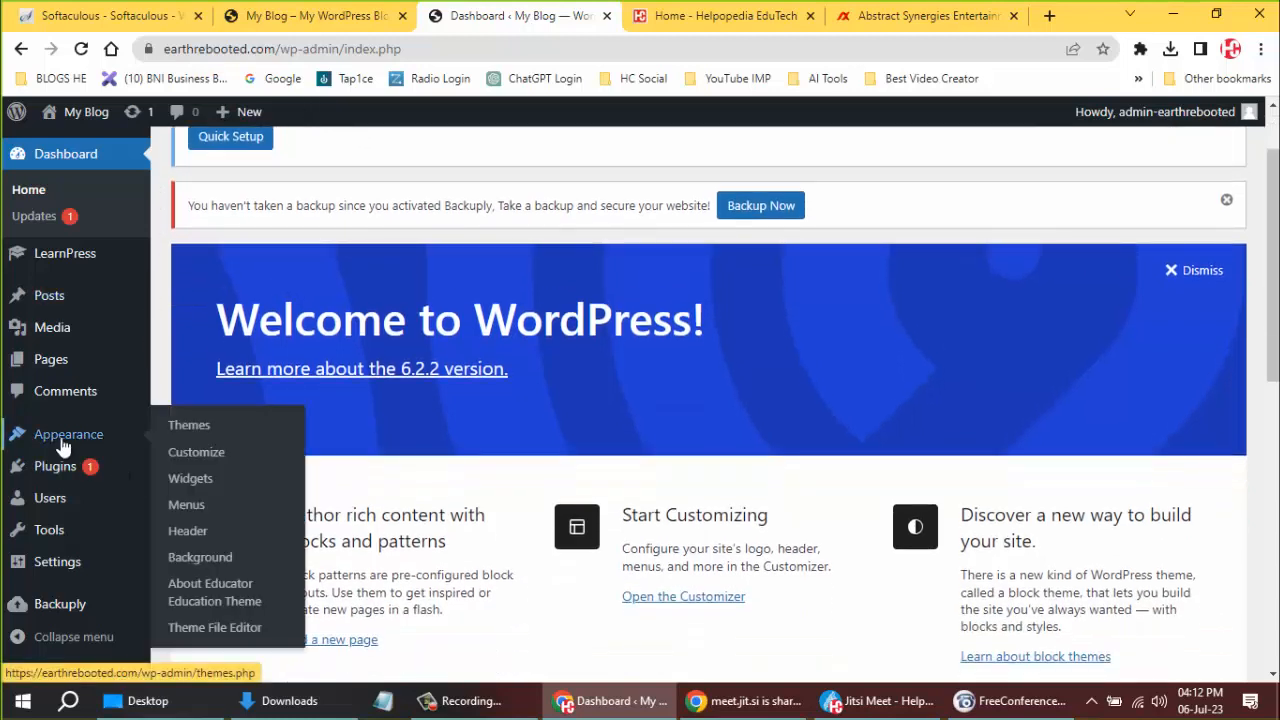
pyautogui.click(188, 428)
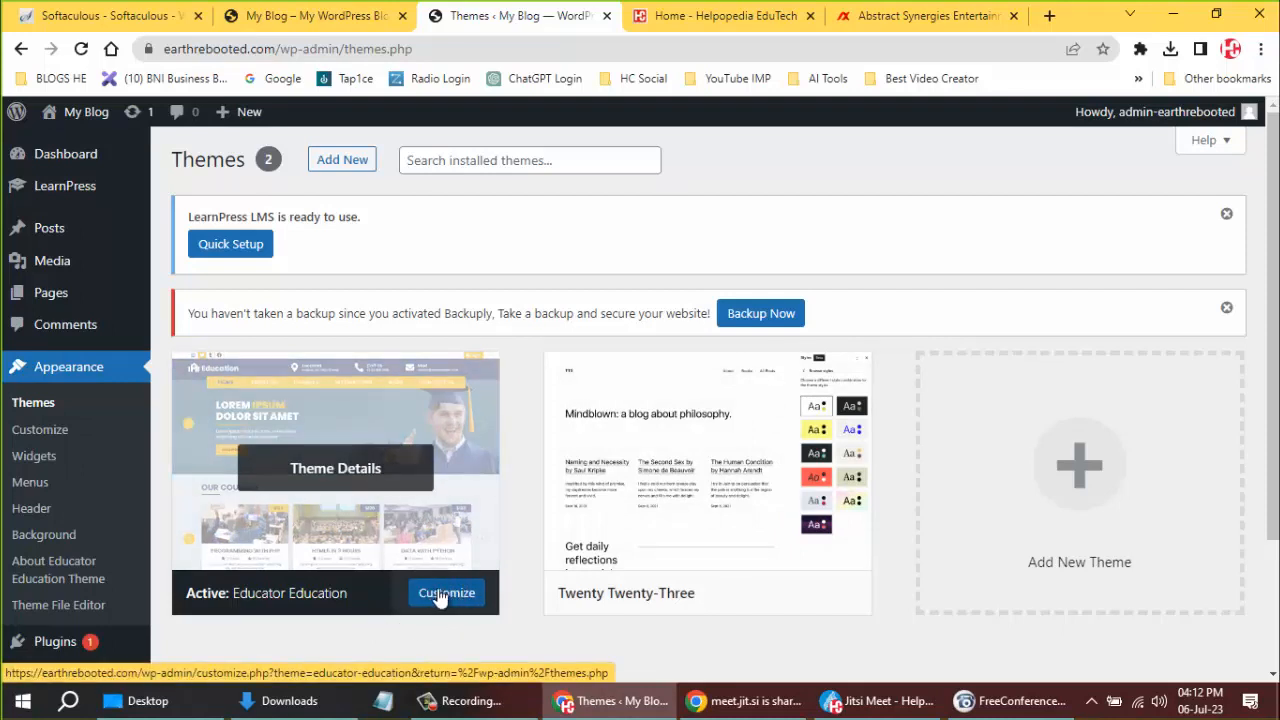
# - Launch the Customizer for My Blog, previewing the Educator Education theme
pyautogui.click(42, 436)
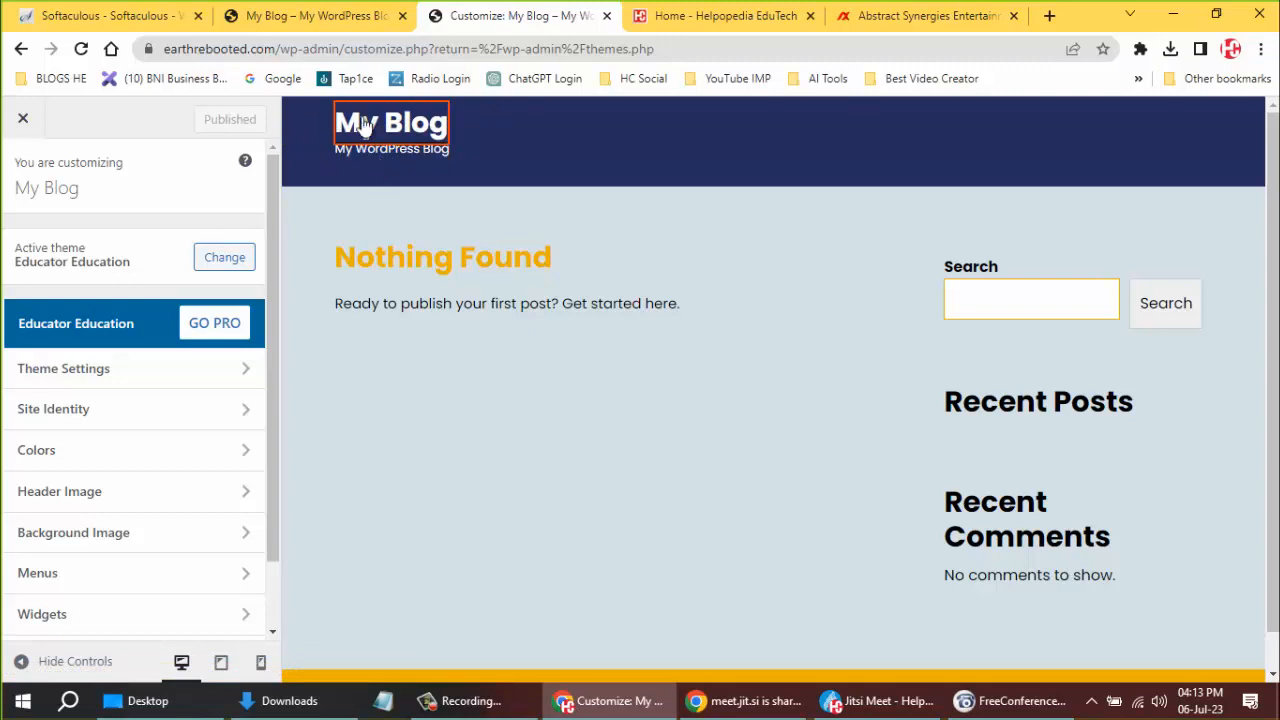
pyautogui.scroll(-1, 183, 360)
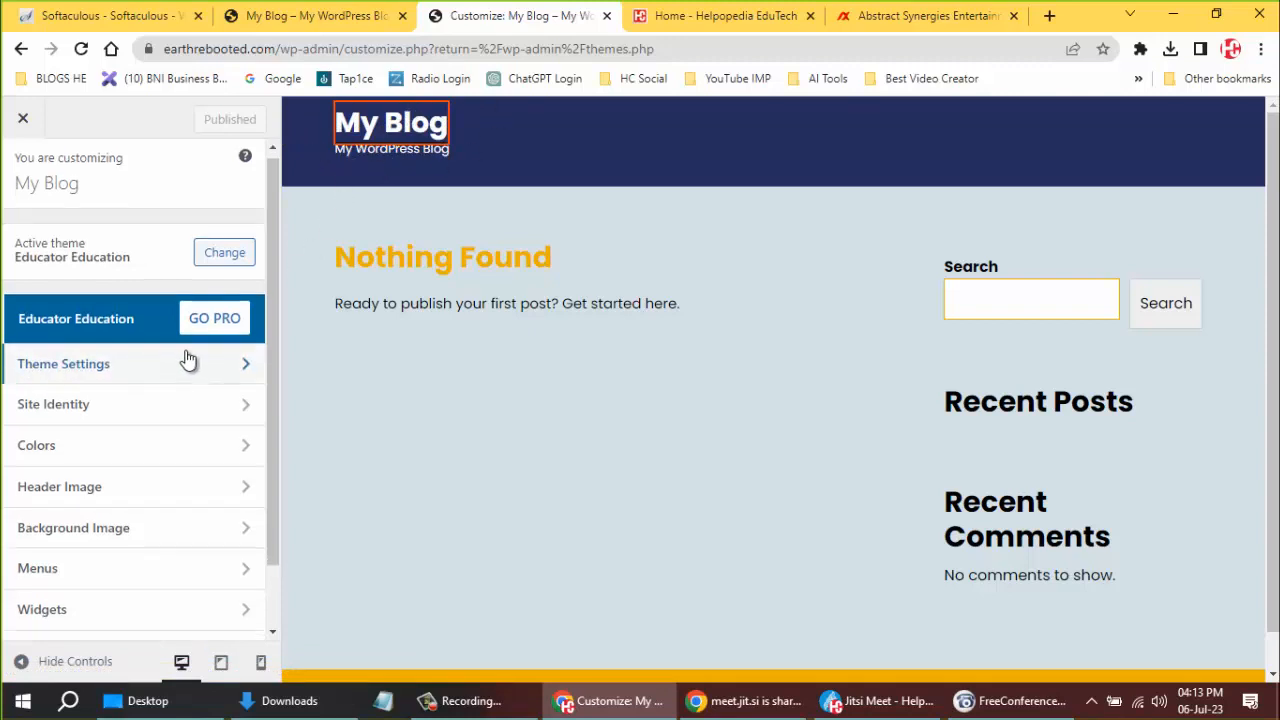
# - Open Theme Settings > Typography and browse the Paragraph Fonts list without changing it
pyautogui.click(165, 292)
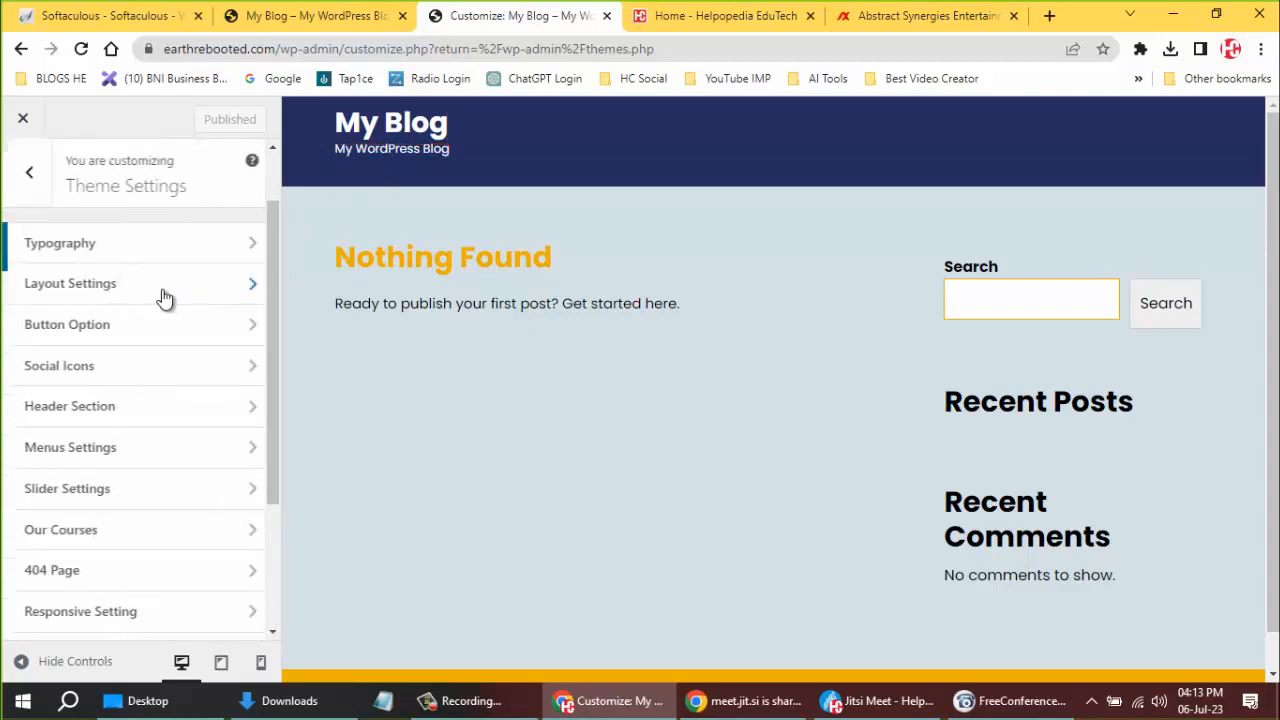
pyautogui.click(94, 252)
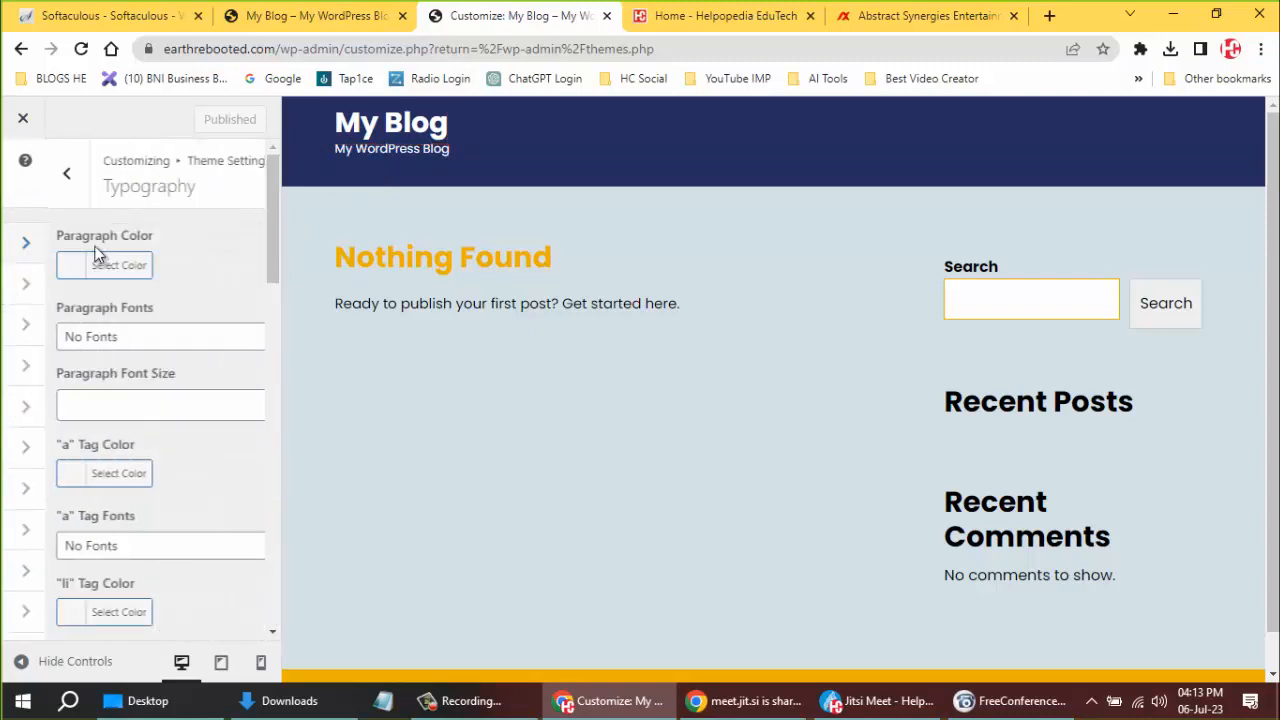
pyautogui.click(141, 342)
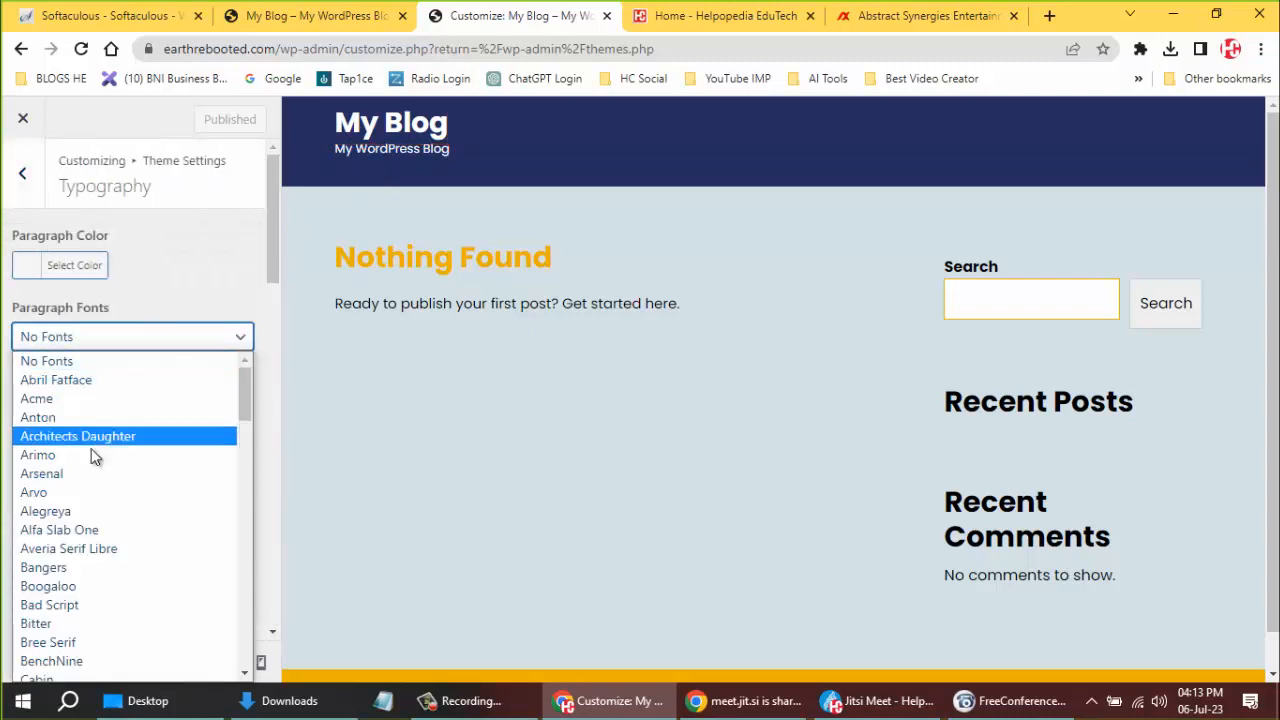
pyautogui.click(177, 293)
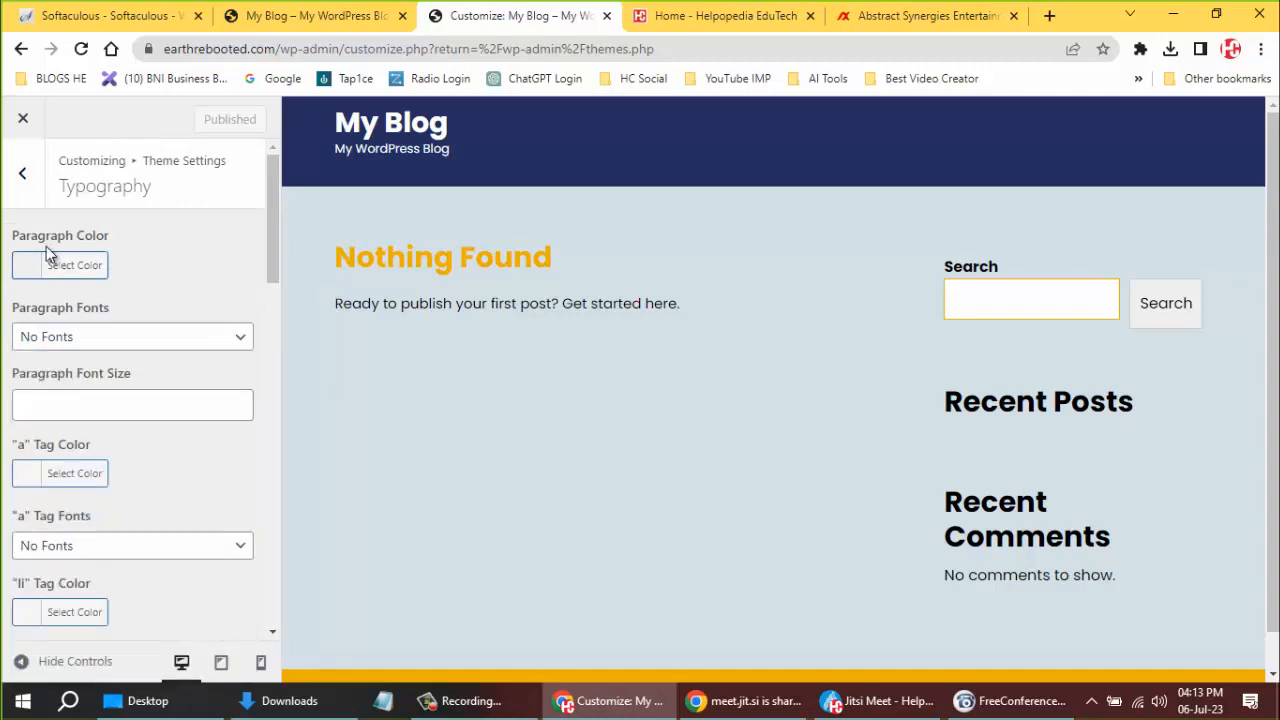
# - Point out the Paragraph Color, Paragraph Fonts and Paragraph Font Size settings, then scan the heading options
pyautogui.moveTo(42, 237); pyautogui.dragTo(128, 274)
pyautogui.moveTo(30, 307); pyautogui.dragTo(157, 307)
pyautogui.moveTo(46, 374); pyautogui.dragTo(163, 372)
pyautogui.scroll(-1, 166, 365)
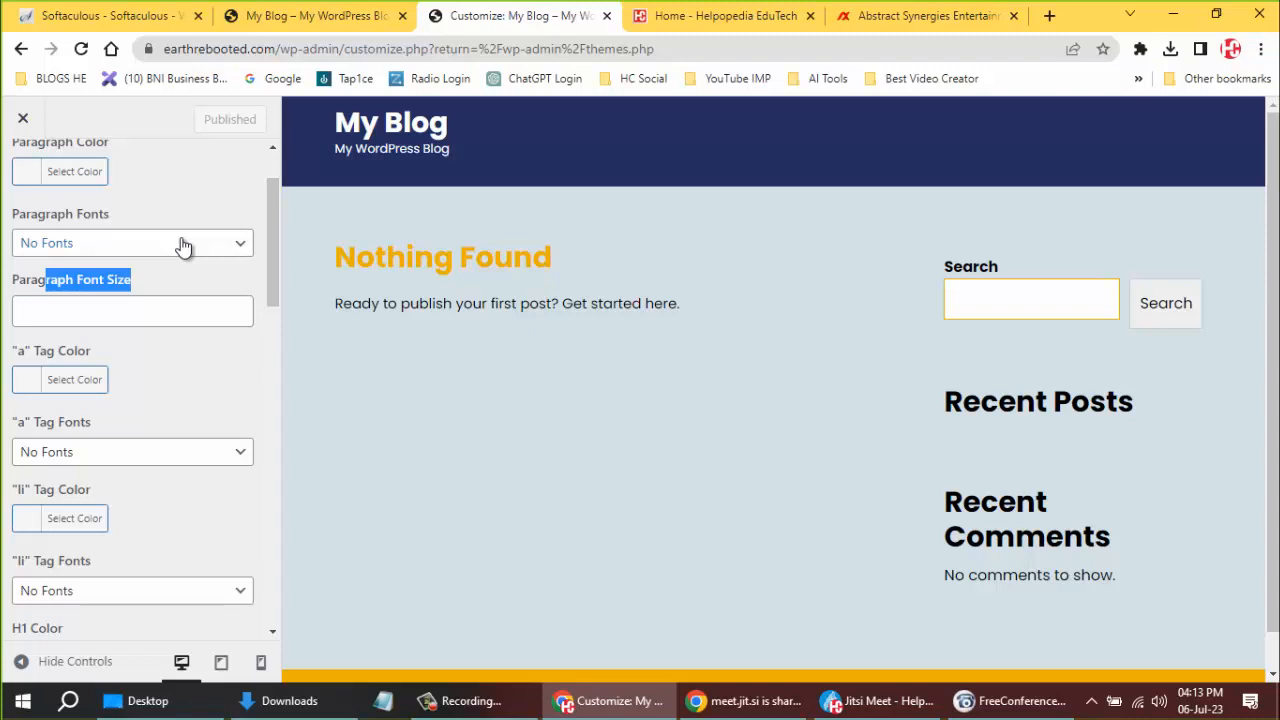
pyautogui.scroll(-8, 160, 320)
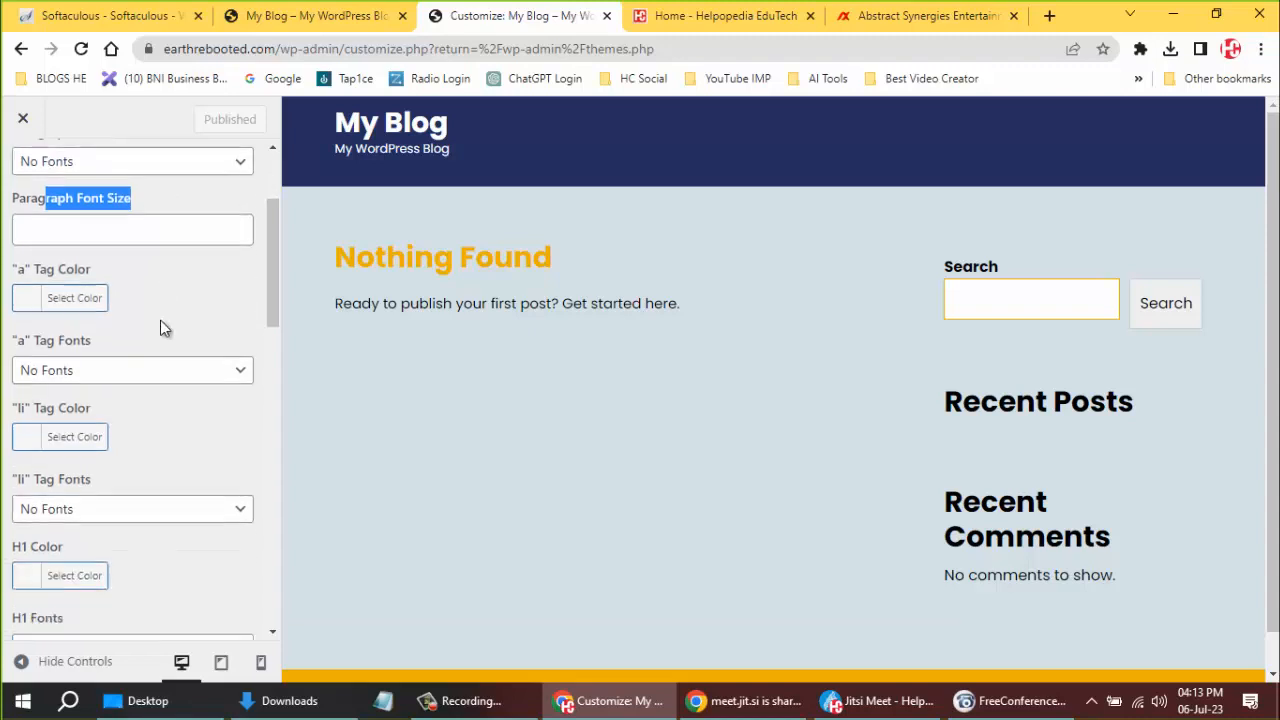
pyautogui.scroll(-3, 146, 360)
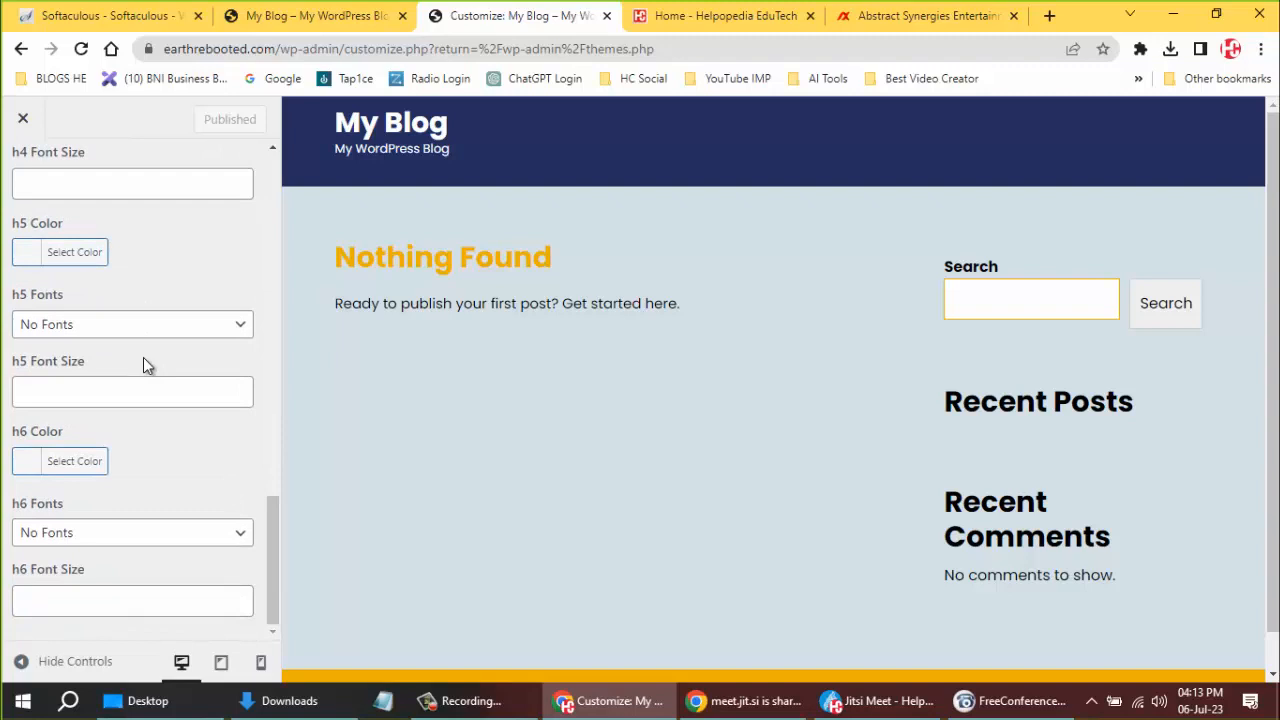
pyautogui.scroll(10, 143, 365)
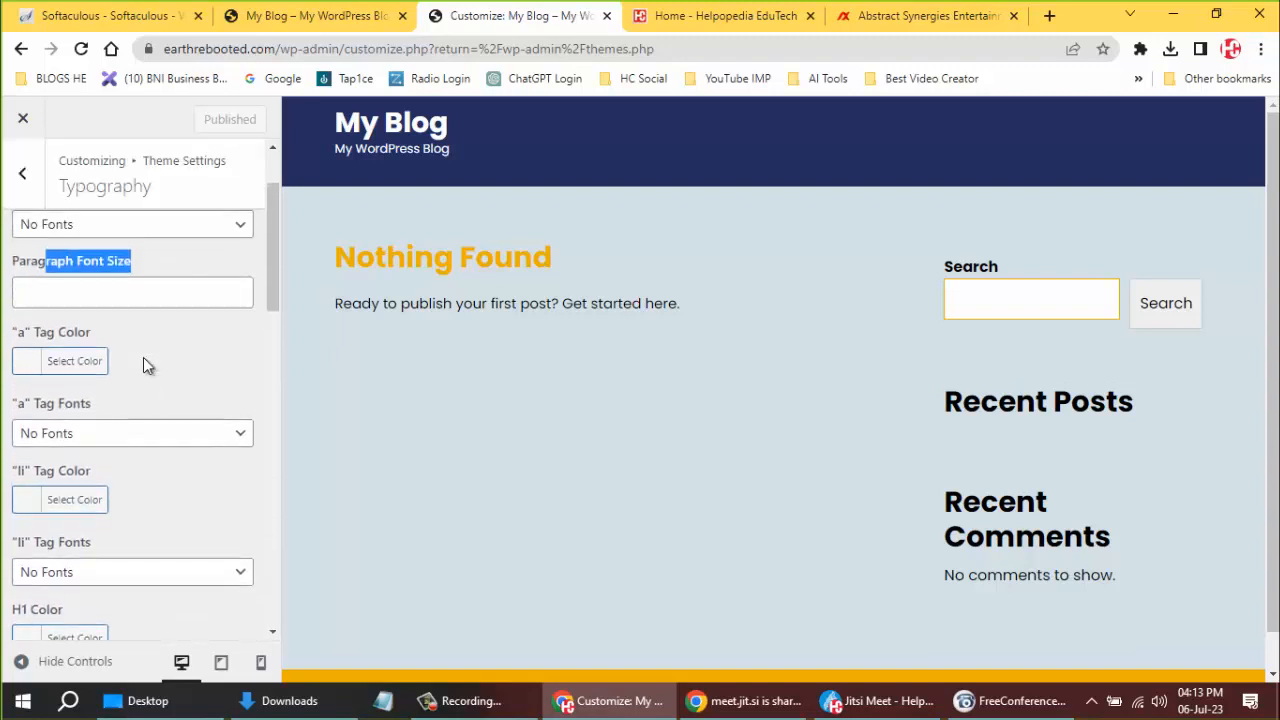
pyautogui.scroll(1, 143, 365)
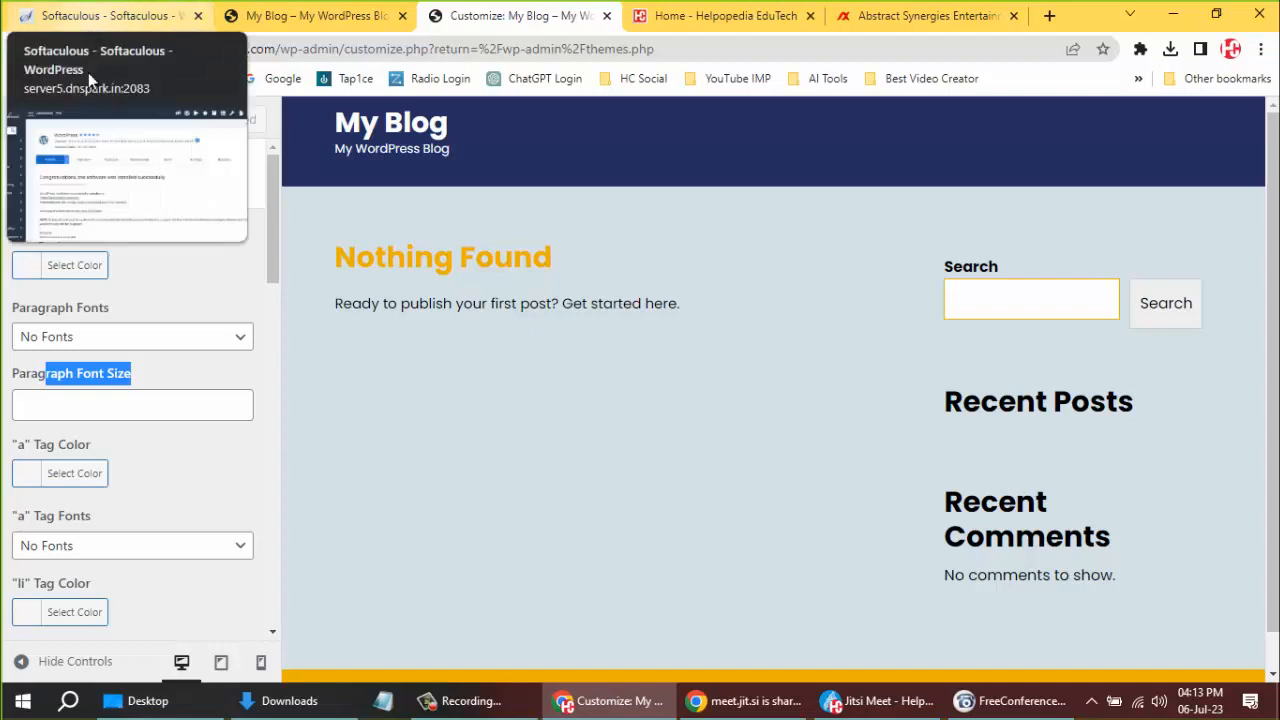
# - Open Layout Settings, try Preloader 2 and return to Preloader 1, then review the shop layouts
pyautogui.click(22, 172)
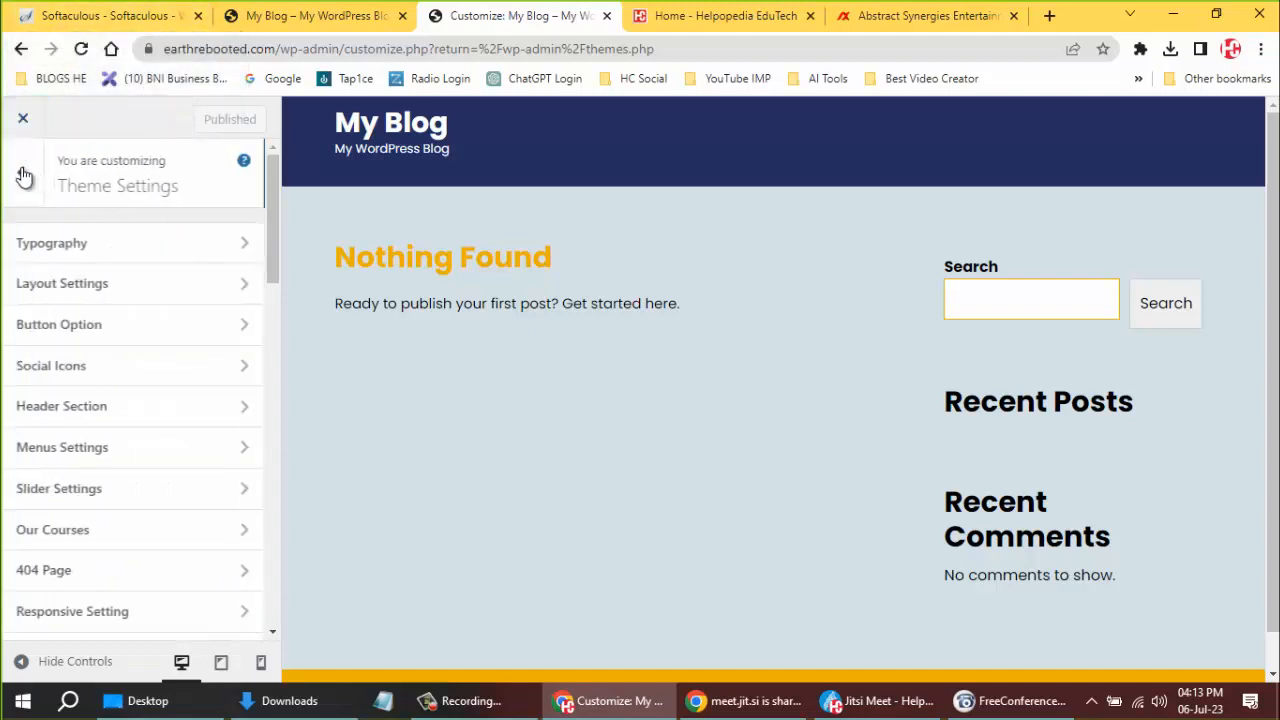
pyautogui.click(51, 286)
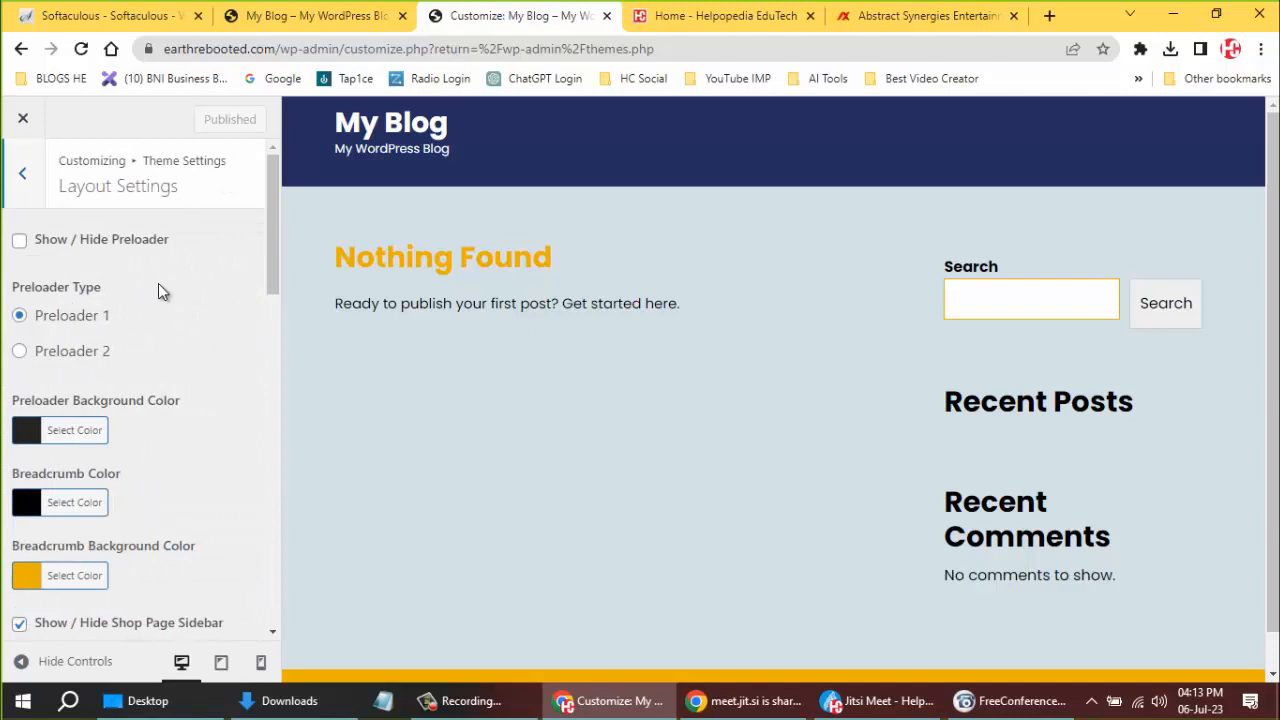
pyautogui.click(20, 352)
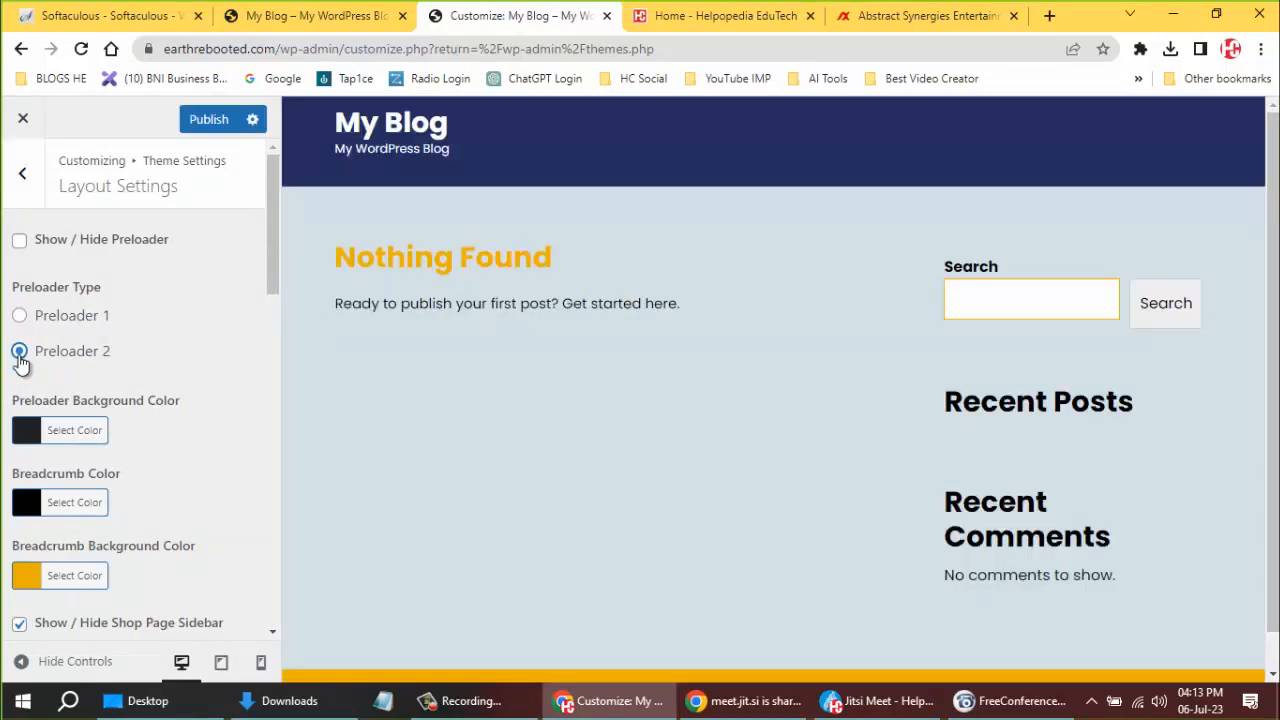
pyautogui.click(54, 314)
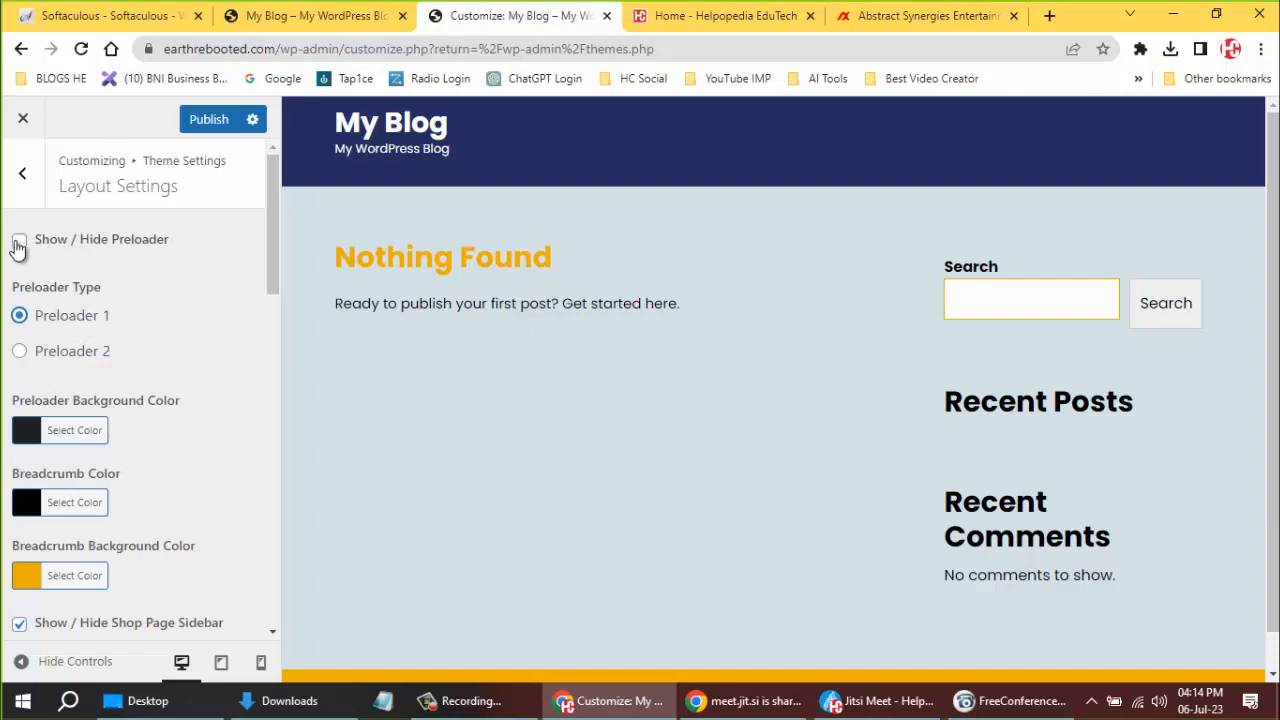
pyautogui.scroll(-1, 174, 372)
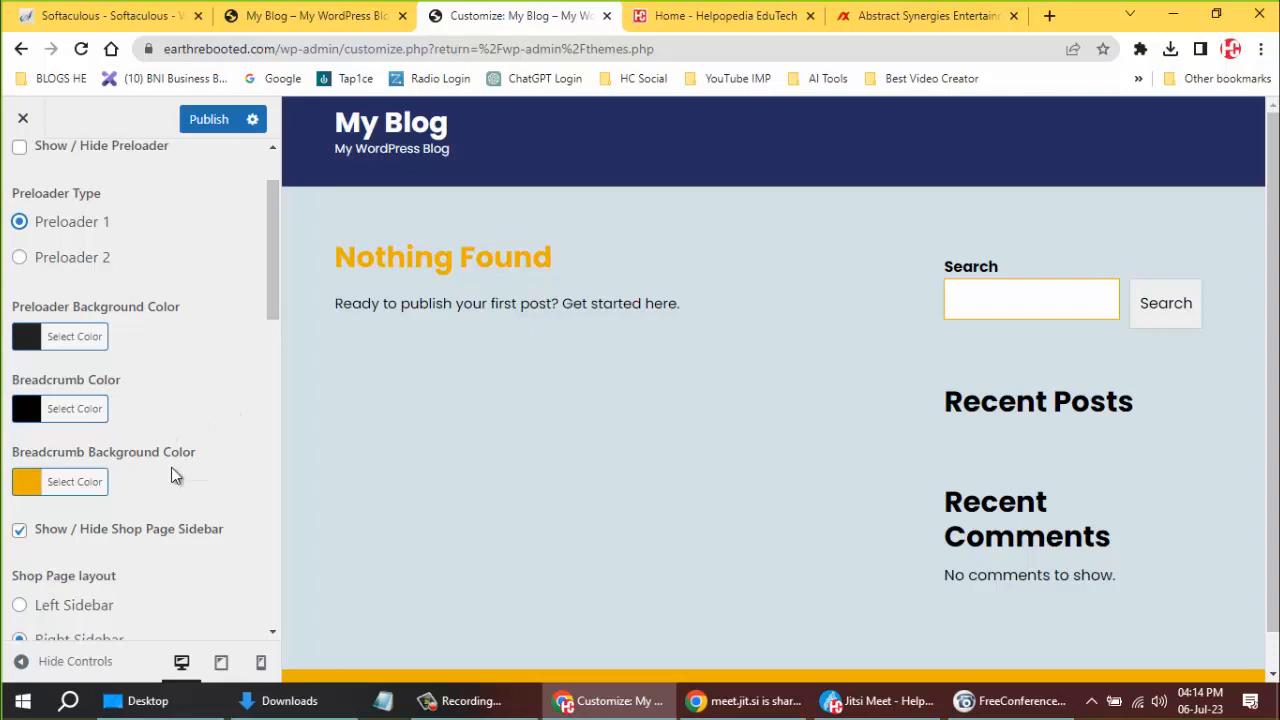
pyautogui.scroll(-3, 166, 431)
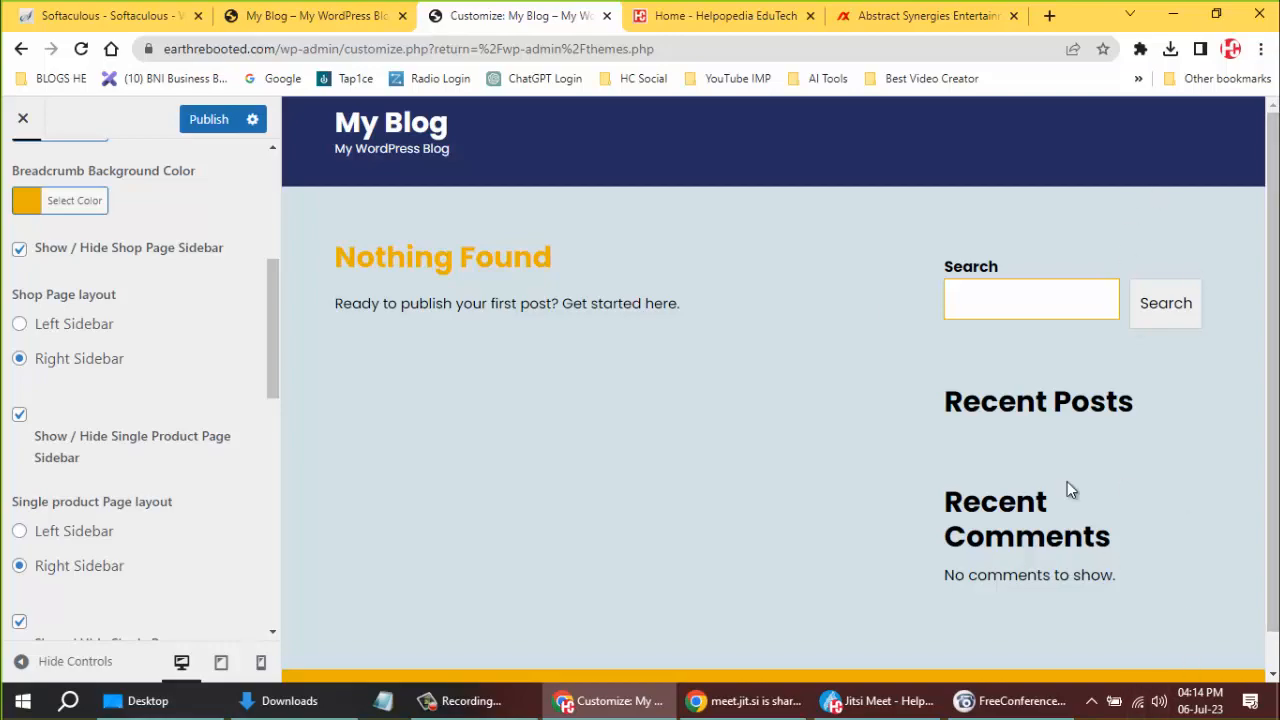
# - Scroll through the Helpopedia blog posts, then return to the My Blog front page
pyautogui.click(735, 24)
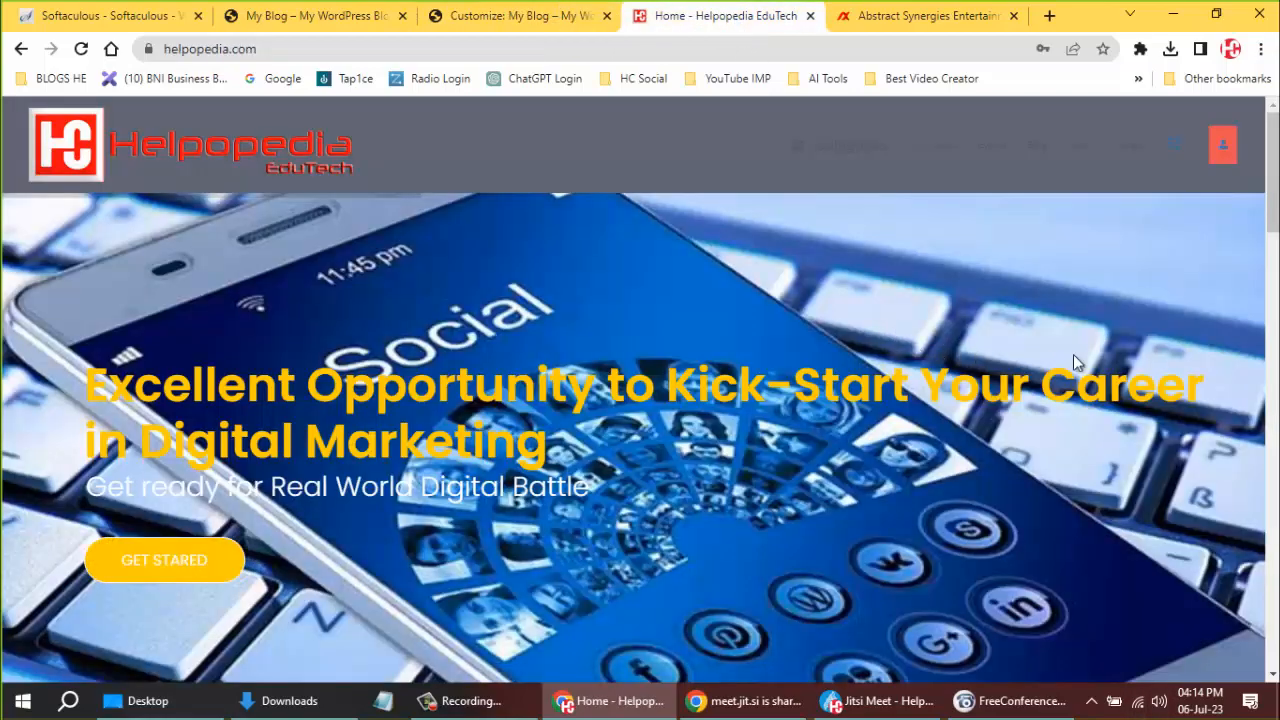
pyautogui.scroll(-10, 1172, 358)
pyautogui.scroll(-3, 1168, 360)
pyautogui.scroll(15, 1165, 357)
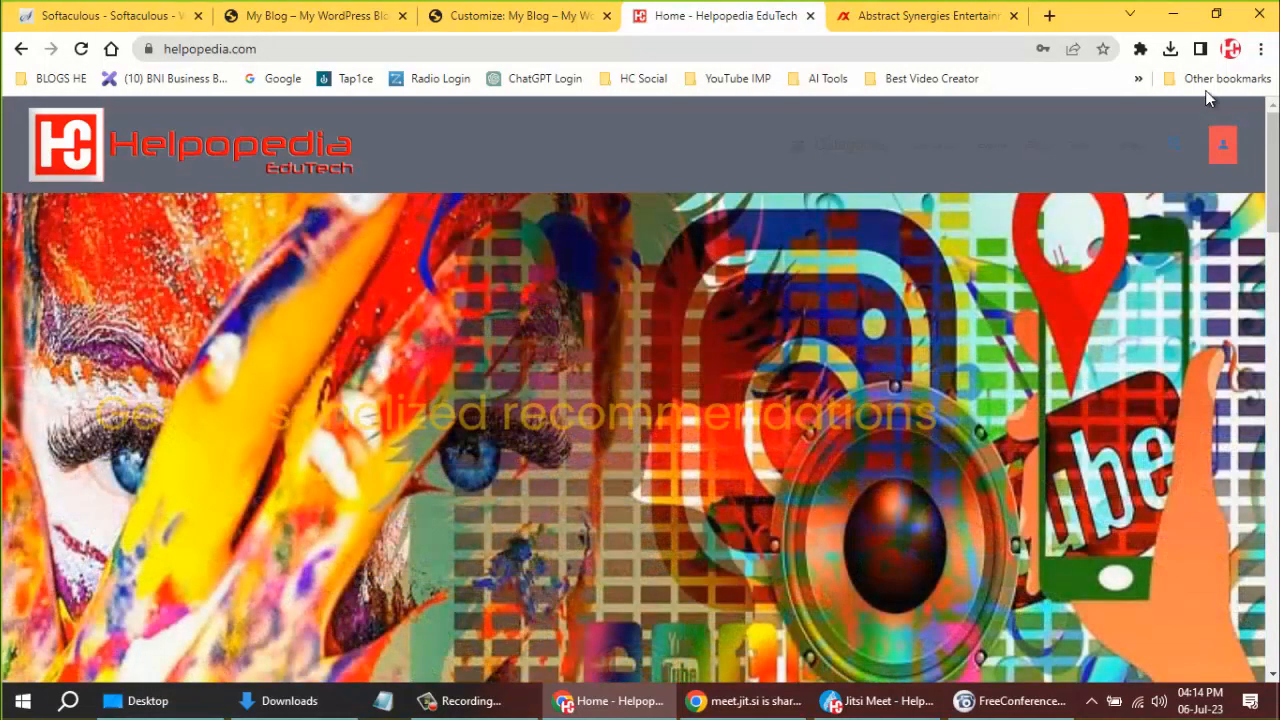
pyautogui.click(1035, 155)
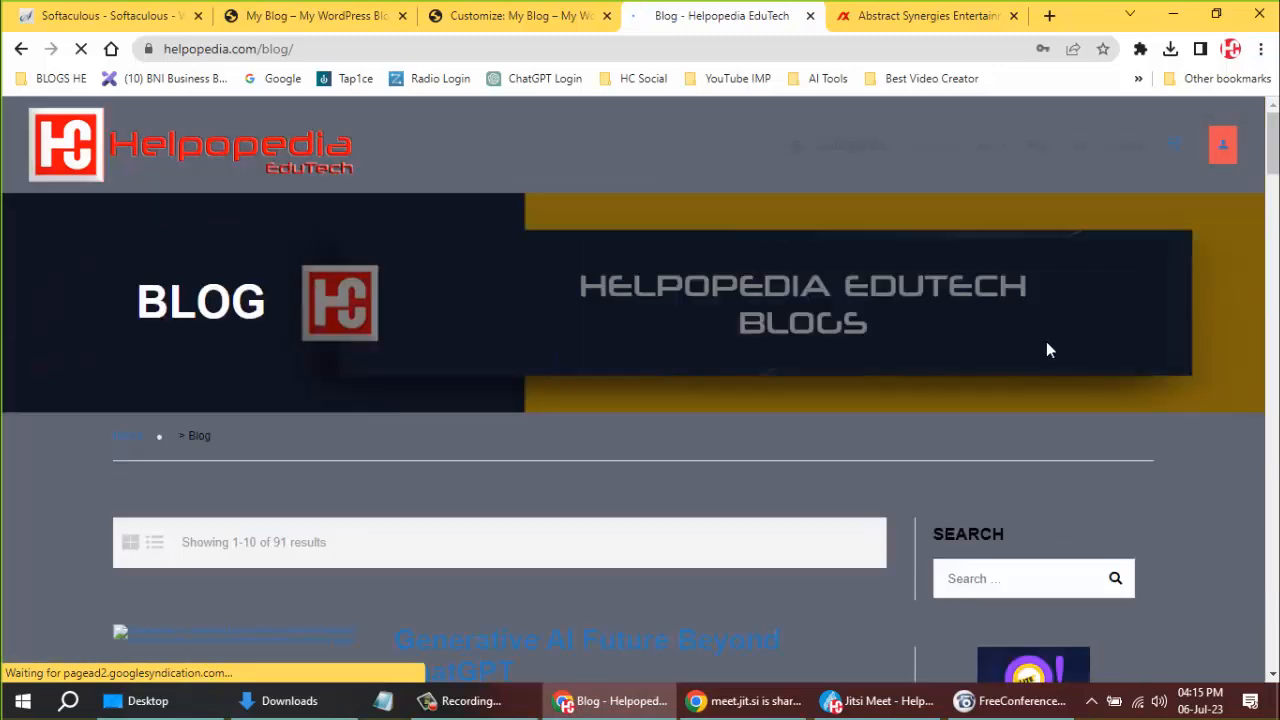
pyautogui.scroll(-2, 1195, 395)
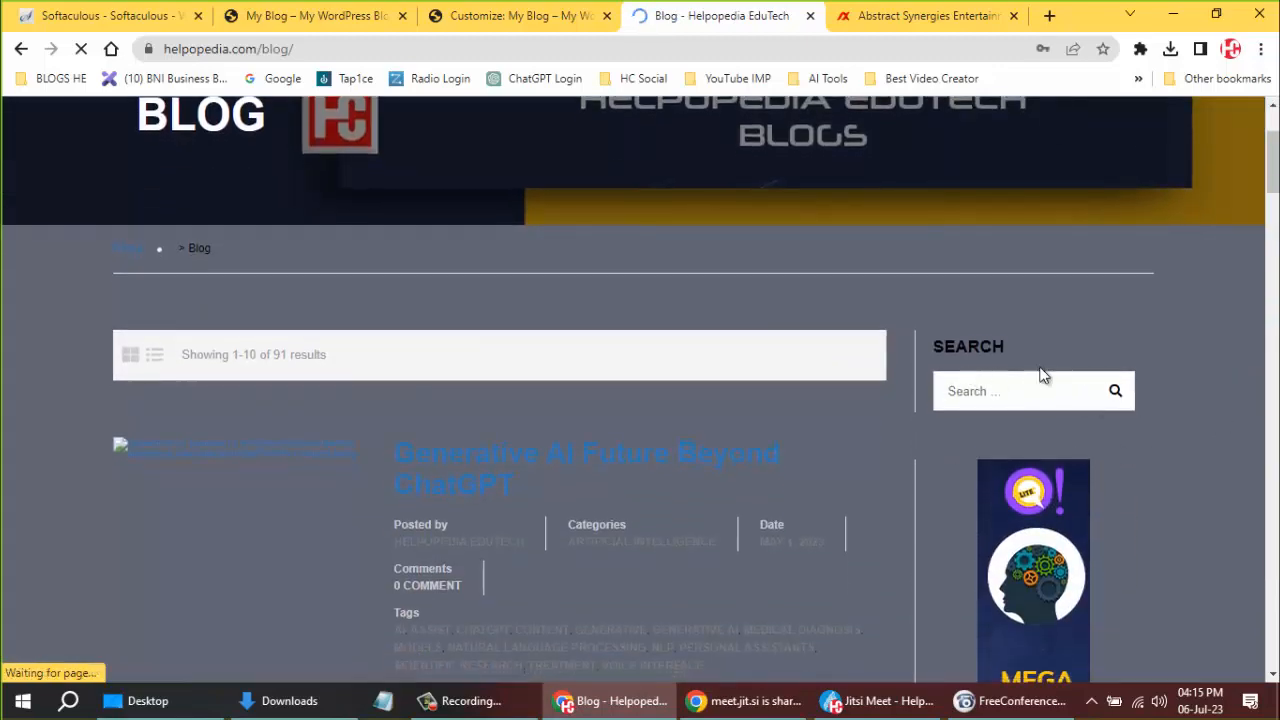
pyautogui.scroll(-3, 1040, 375)
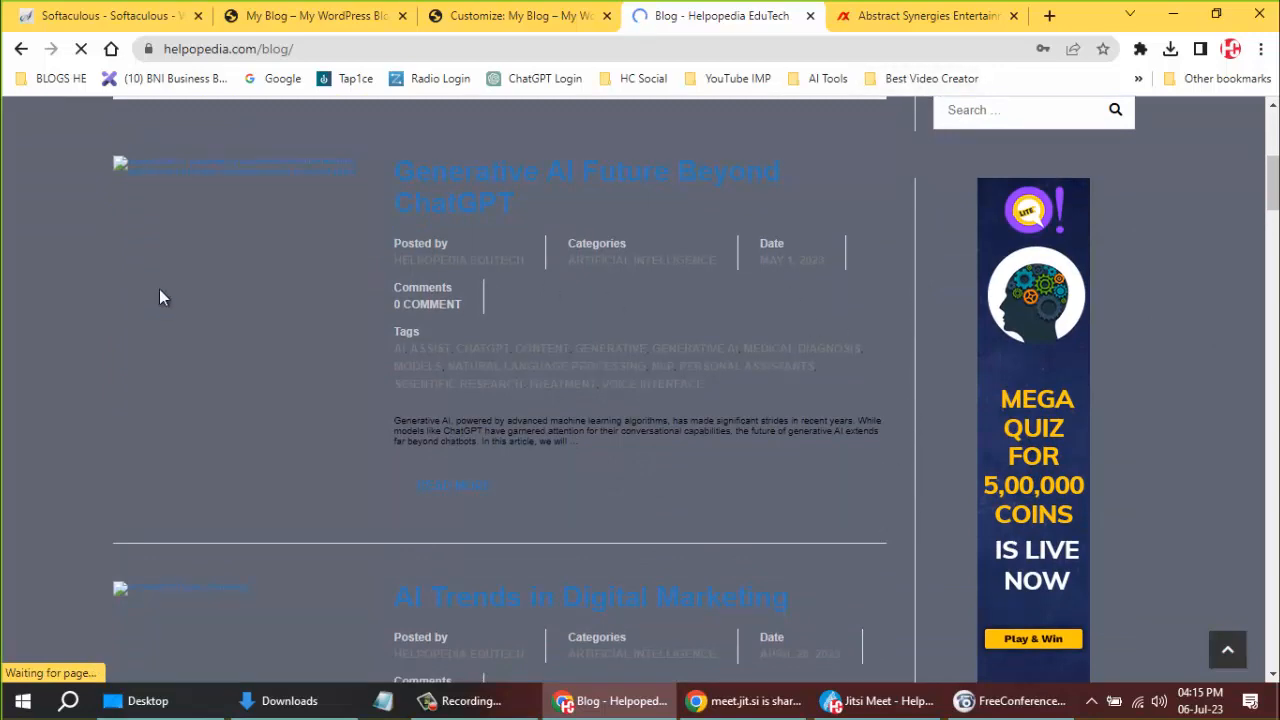
pyautogui.scroll(-6, 1088, 158)
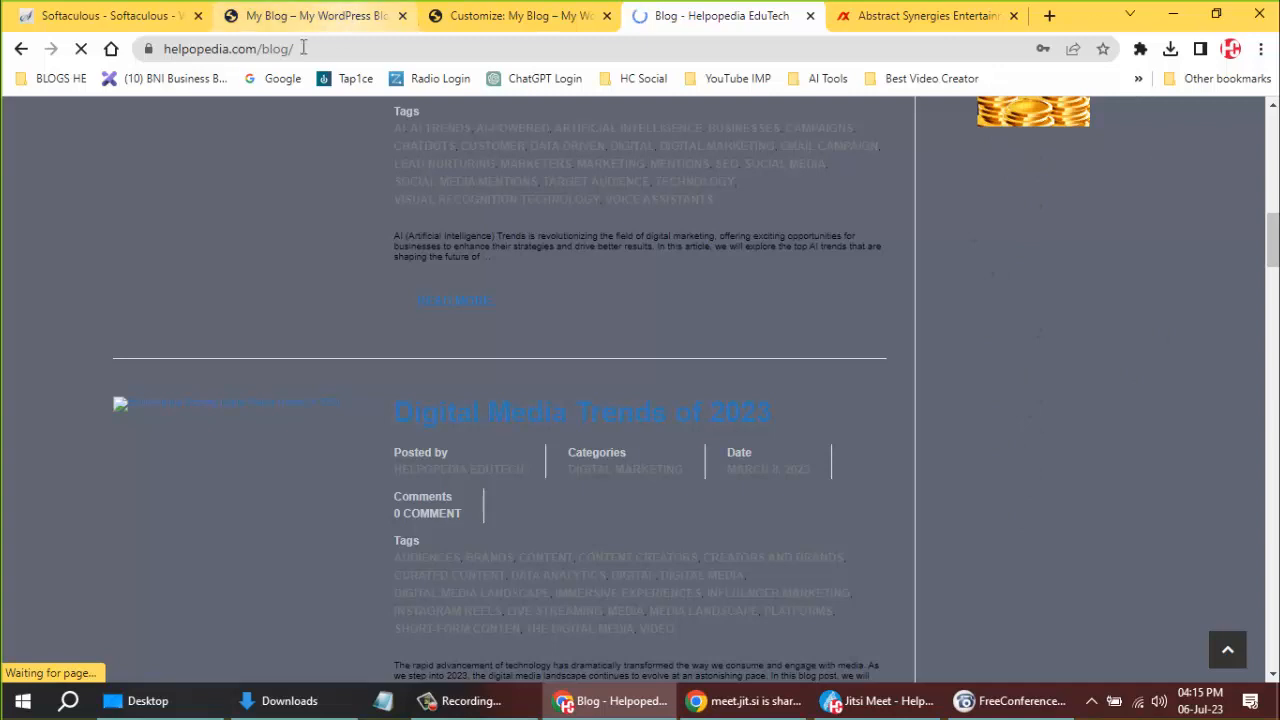
pyautogui.click(308, 15)
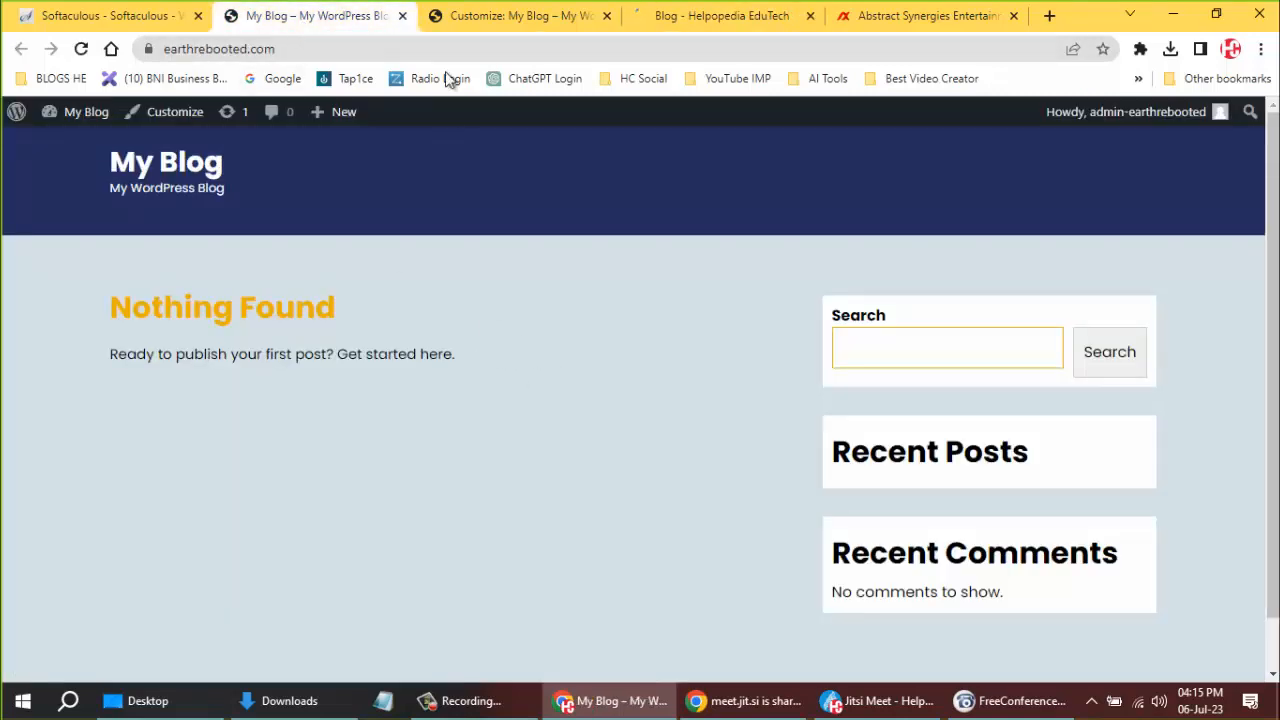
# - Compare the preview's sidebar widgets in the Customizer with the Helpopedia blog page
pyautogui.click(506, 16)
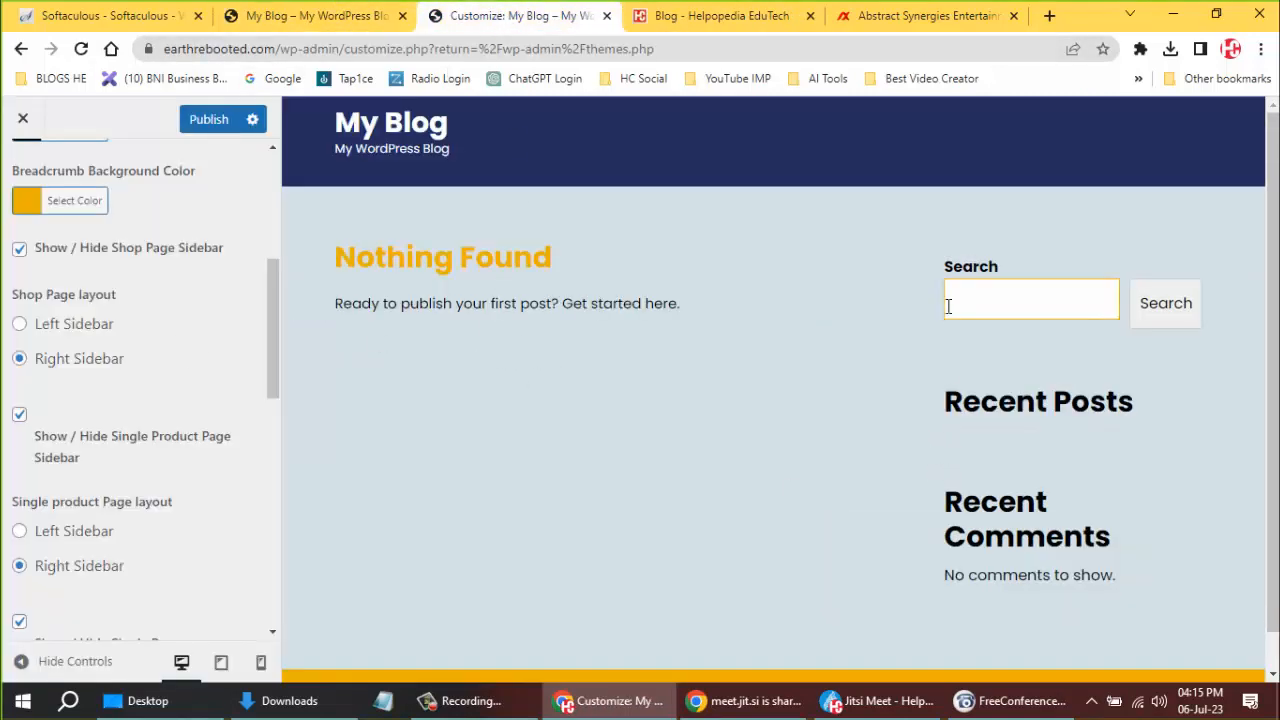
pyautogui.scroll(-1, 948, 306)
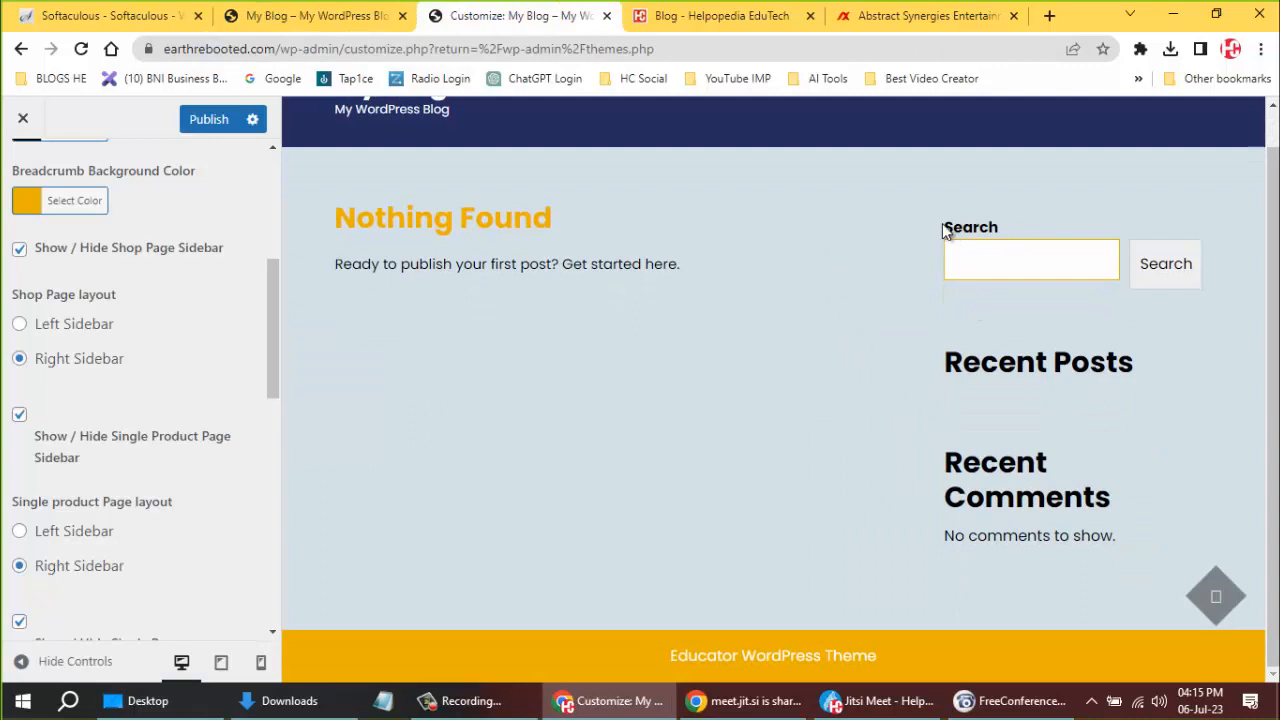
pyautogui.moveTo(943, 229); pyautogui.dragTo(1112, 503)
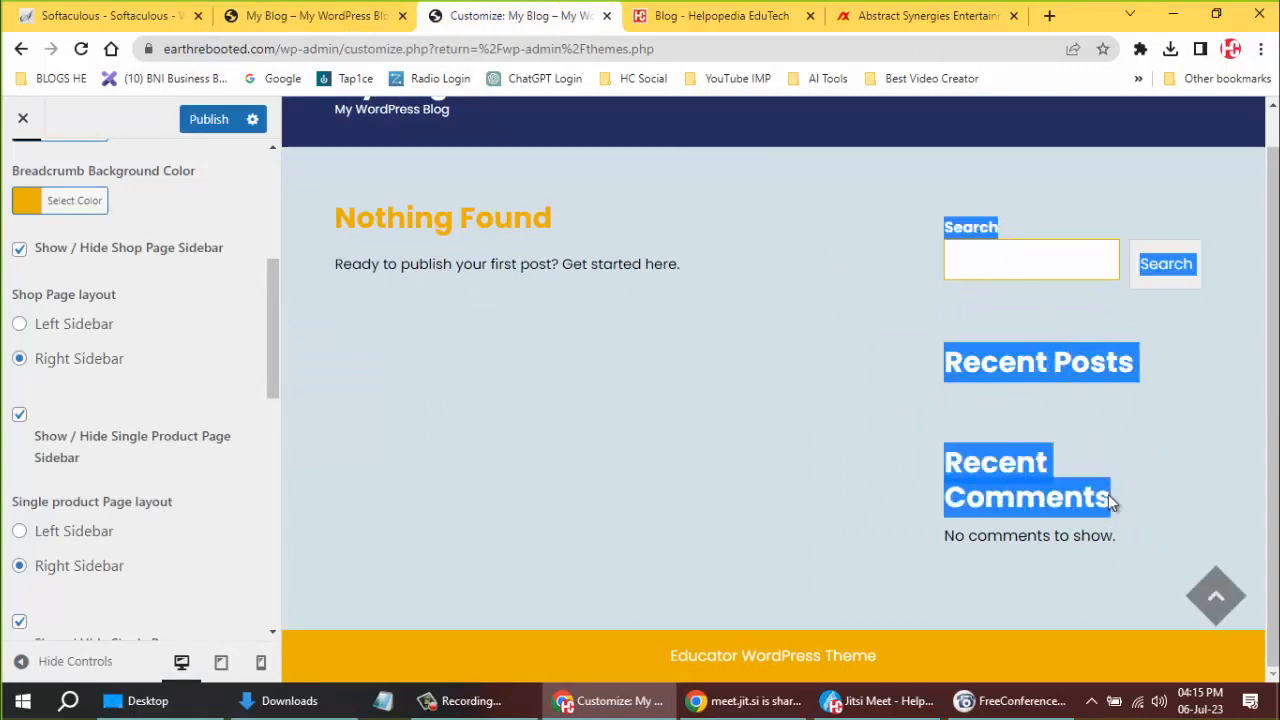
pyautogui.click(726, 16)
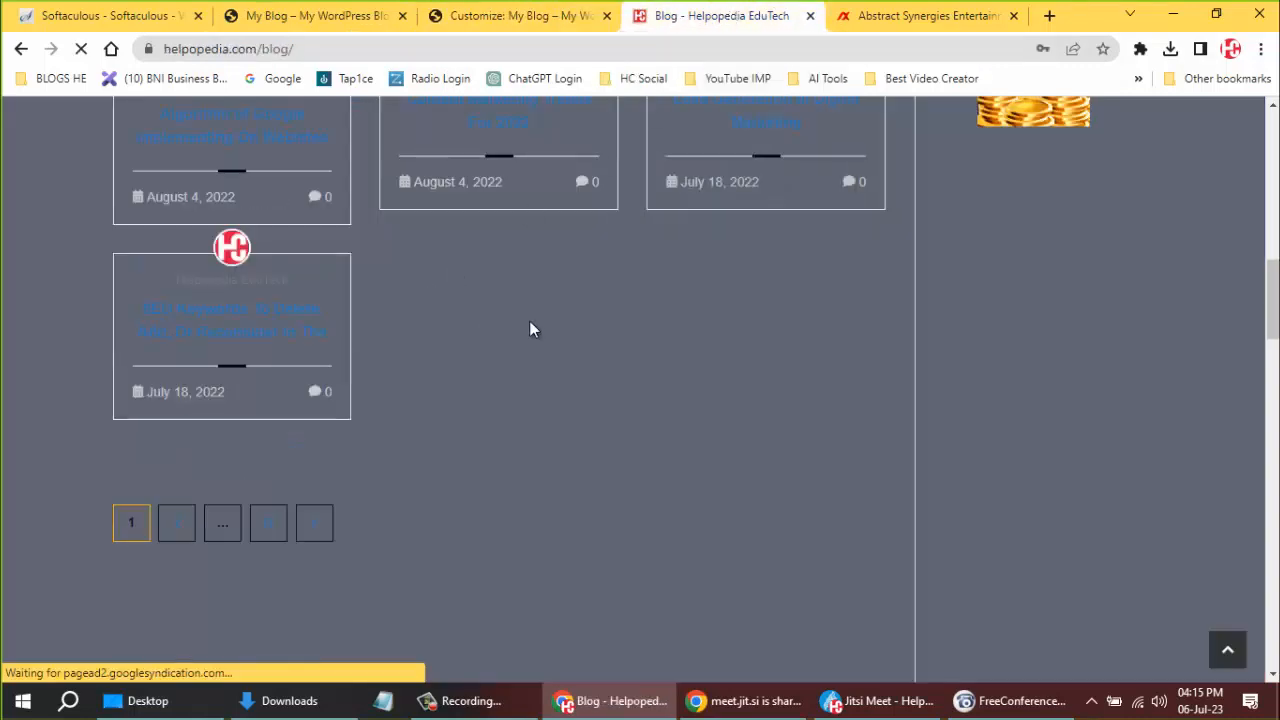
pyautogui.click(512, 17)
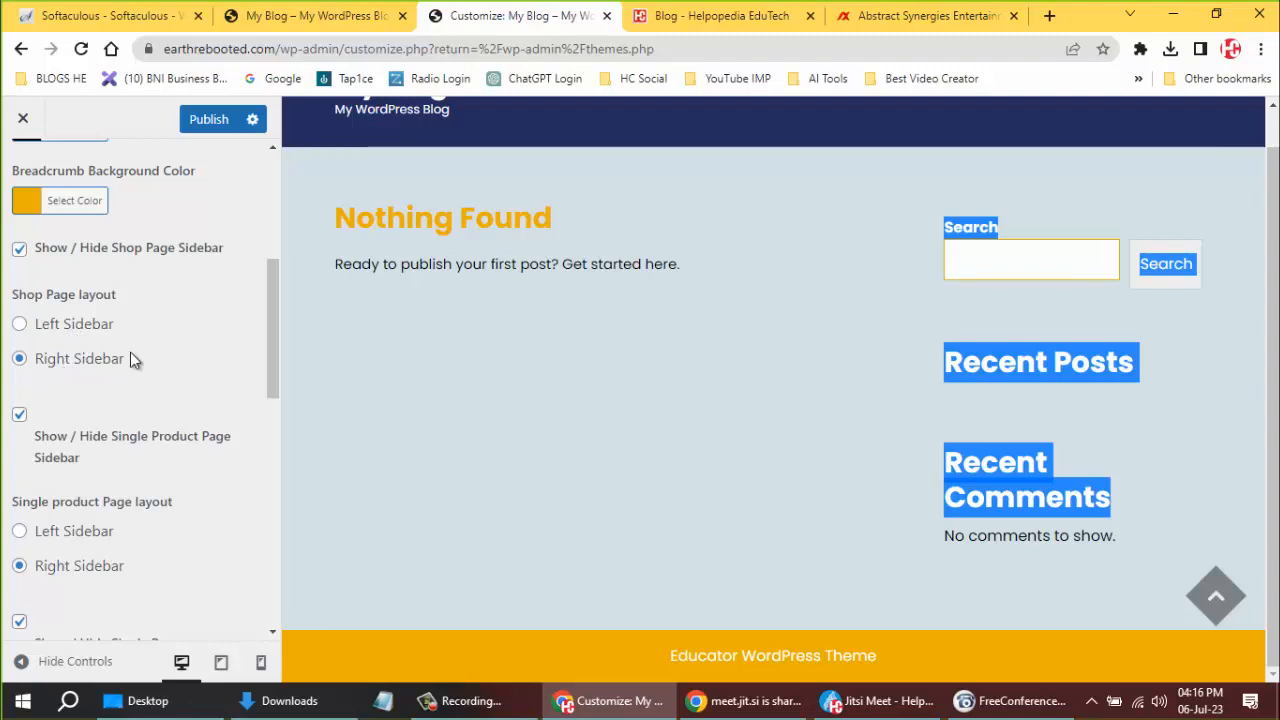
# - Uncheck 'Show / Hide Shop Page Sidebar' and point out the Nothing Found heading
pyautogui.click(19, 249)
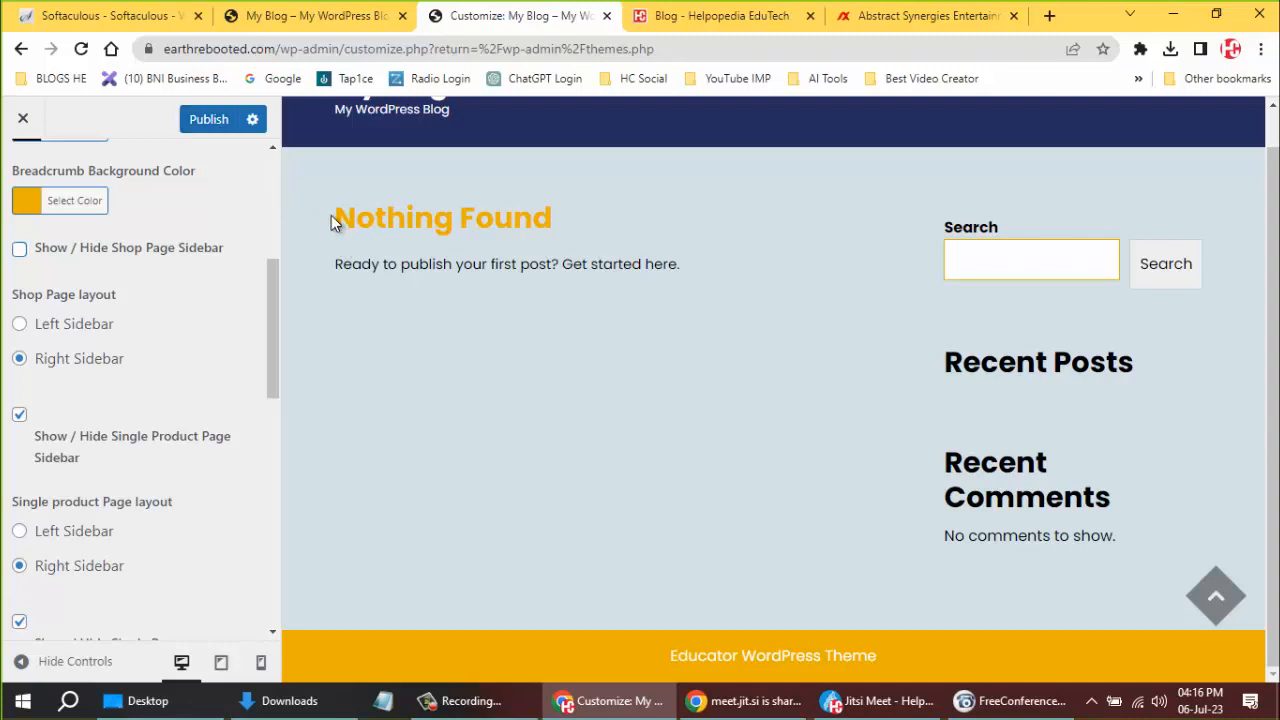
pyautogui.moveTo(331, 215); pyautogui.dragTo(557, 229)
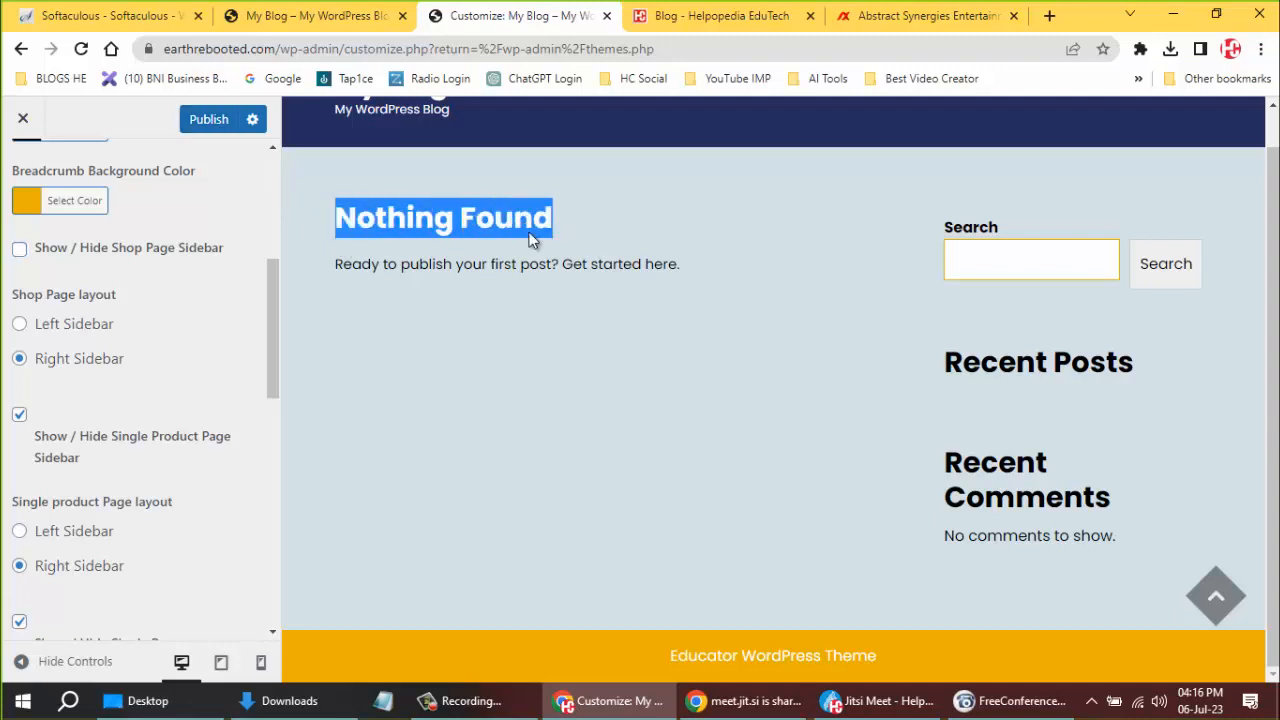
pyautogui.click(458, 230)
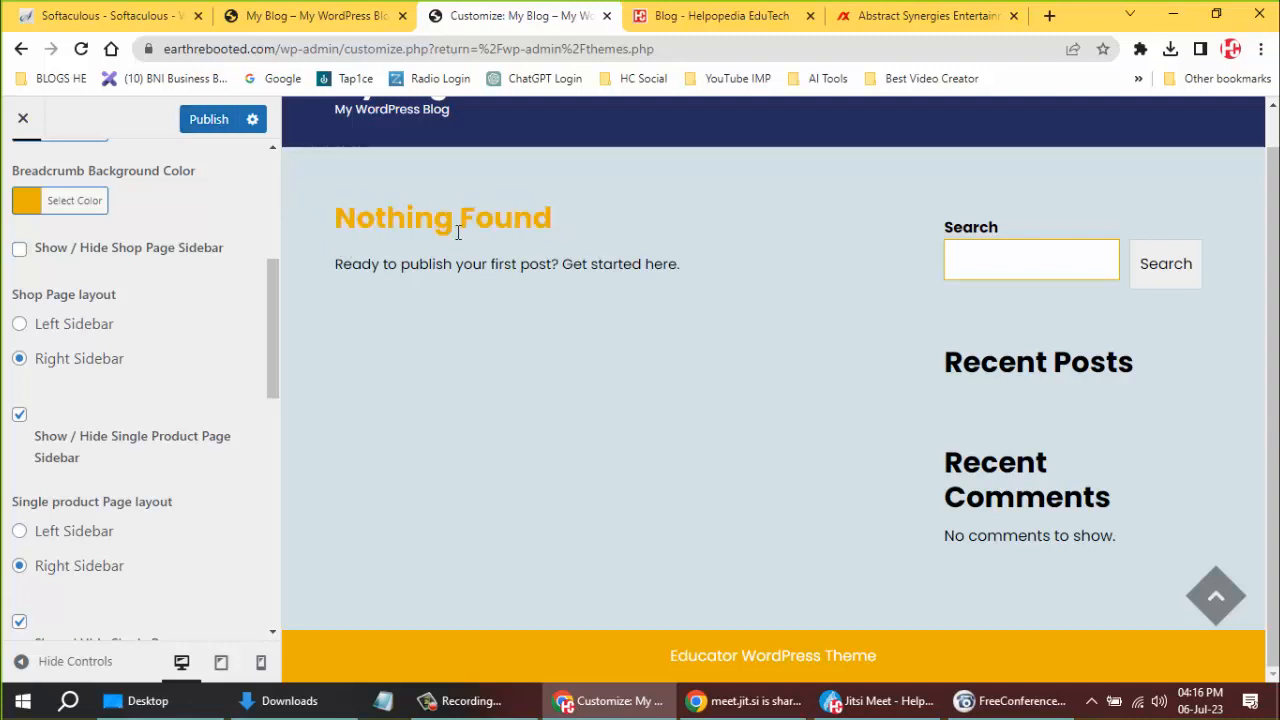
# - Set Breadcrumb Background Color to the red #dd3333 swatch, publish, and back out to Theme Settings
pyautogui.click(60, 203)
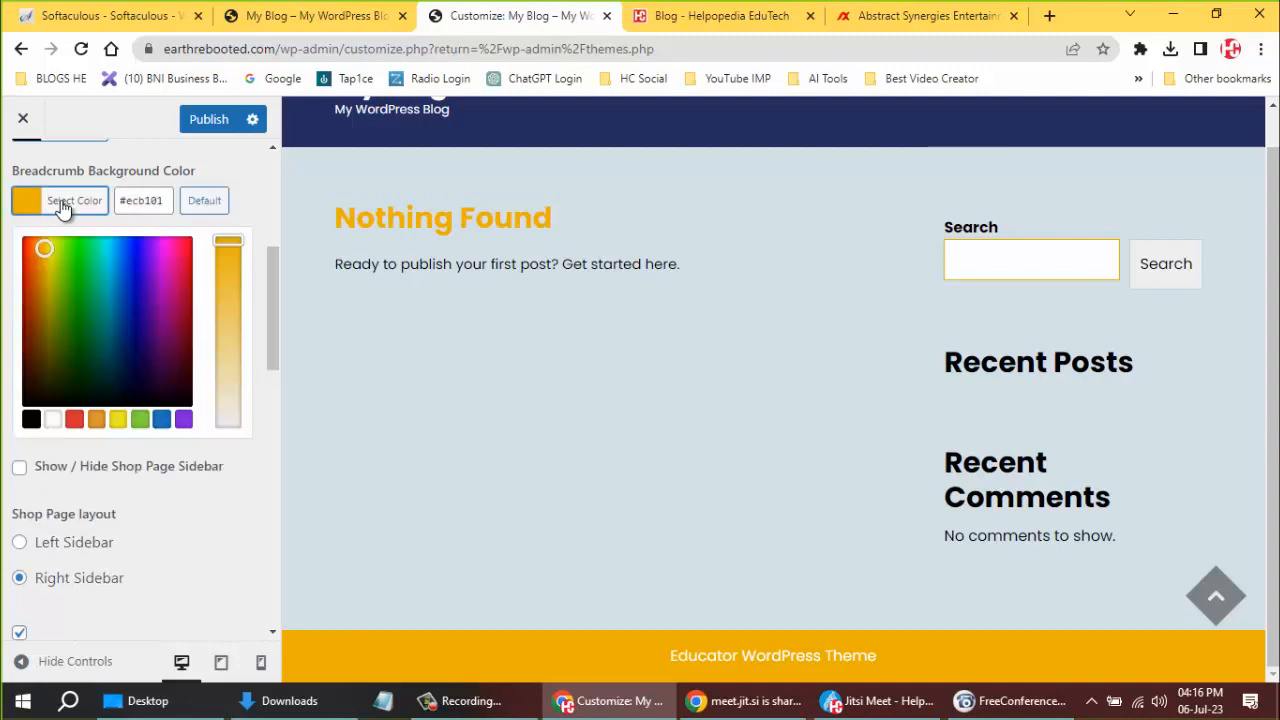
pyautogui.click(75, 421)
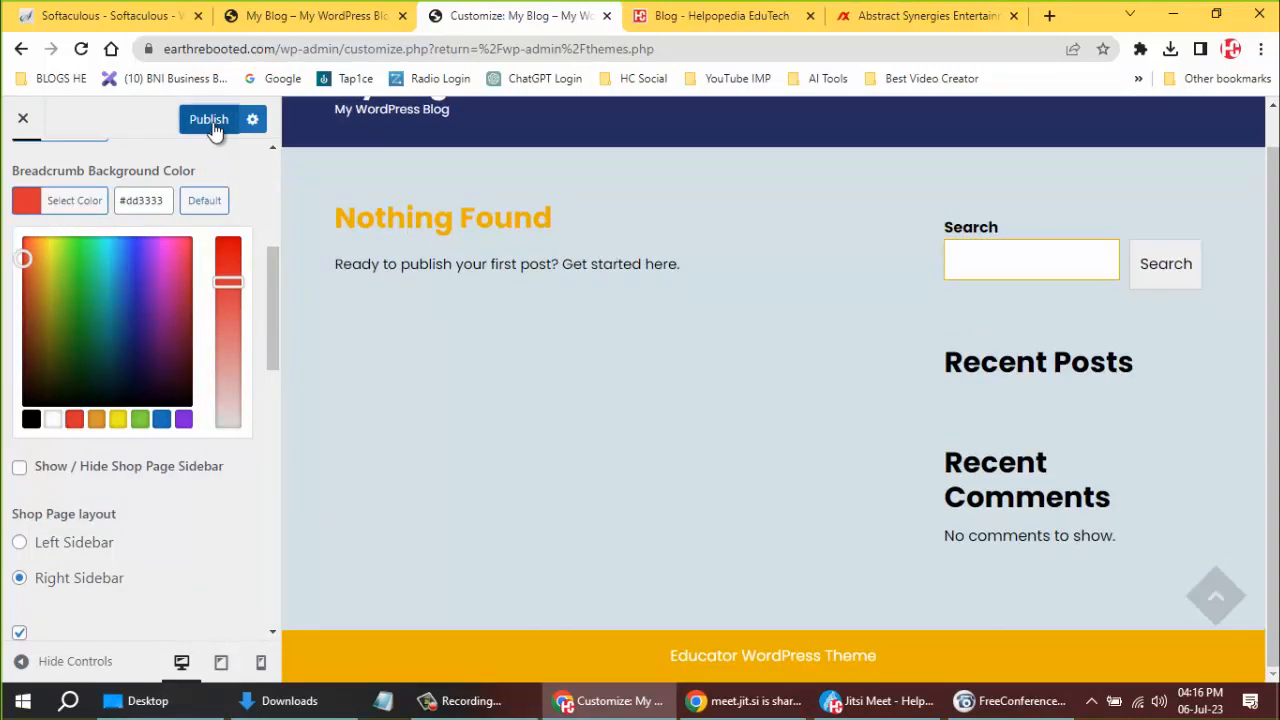
pyautogui.click(210, 121)
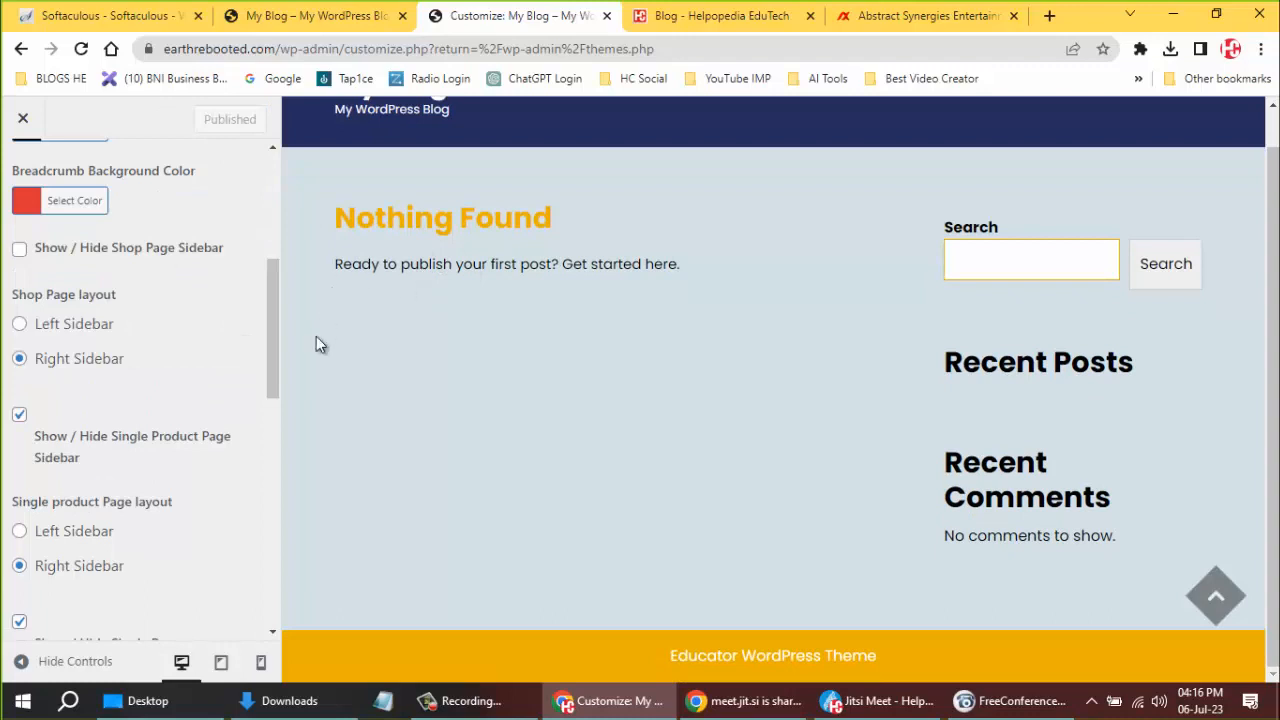
pyautogui.scroll(1, 475, 497)
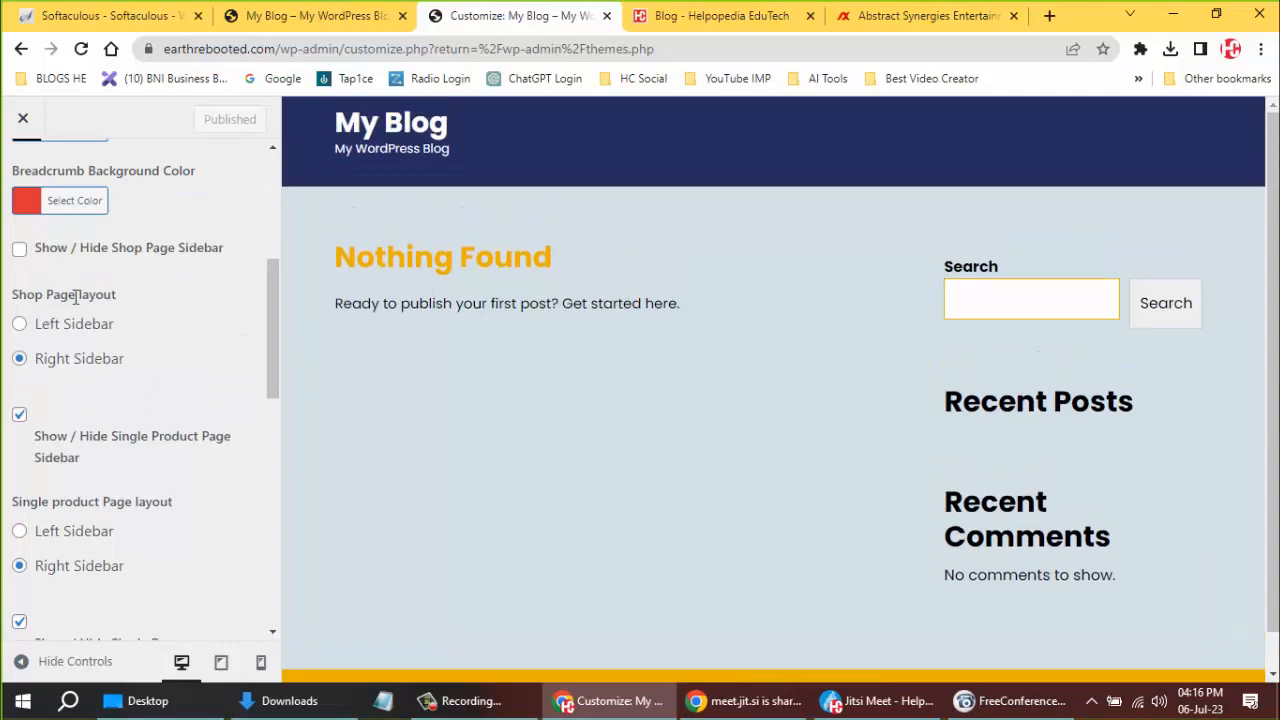
pyautogui.scroll(4, 75, 297)
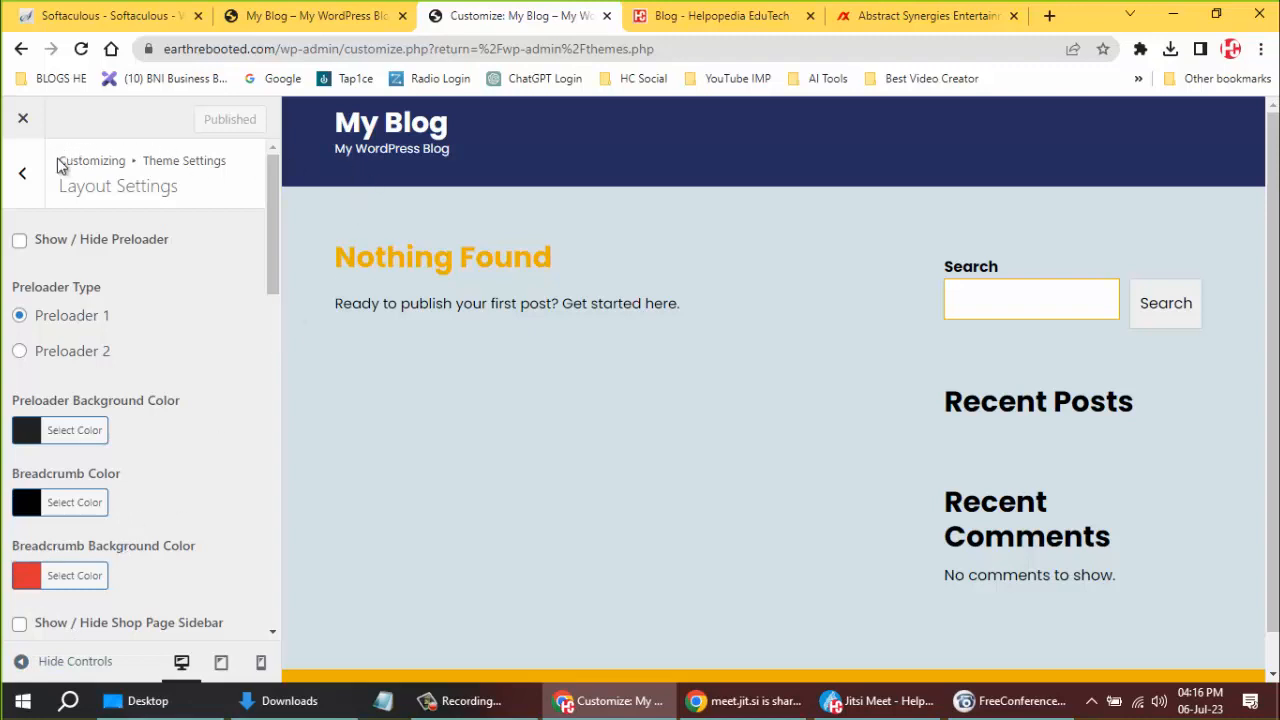
pyautogui.moveTo(58, 166); pyautogui.dragTo(240, 166)
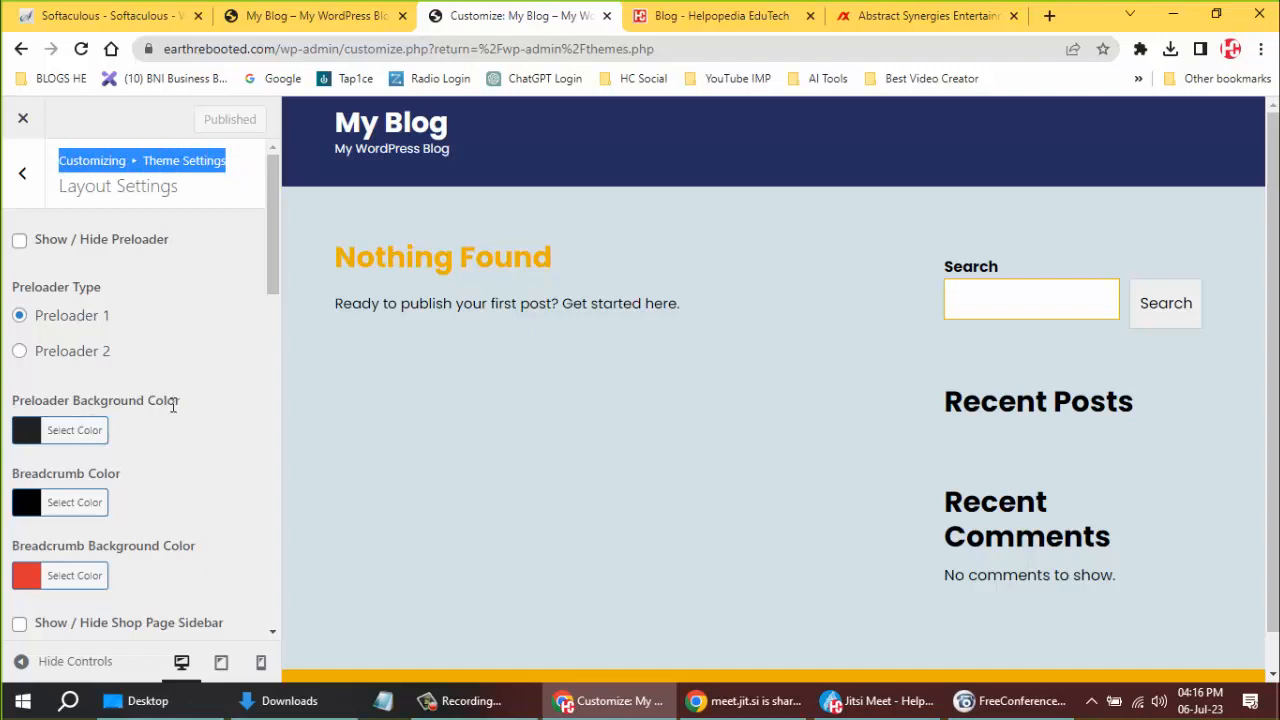
pyautogui.click(22, 172)
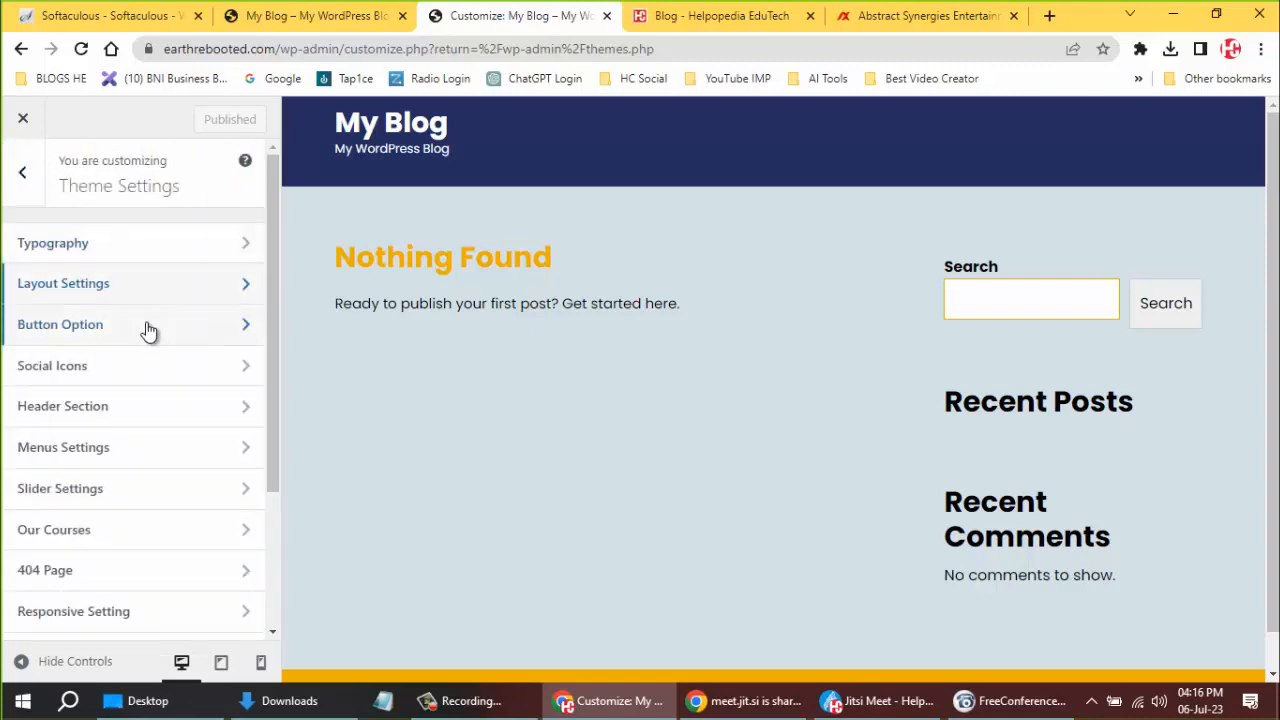
# - Glance at Button Option padding and radius, then open Social Icons with its empty link fields
pyautogui.click(90, 333)
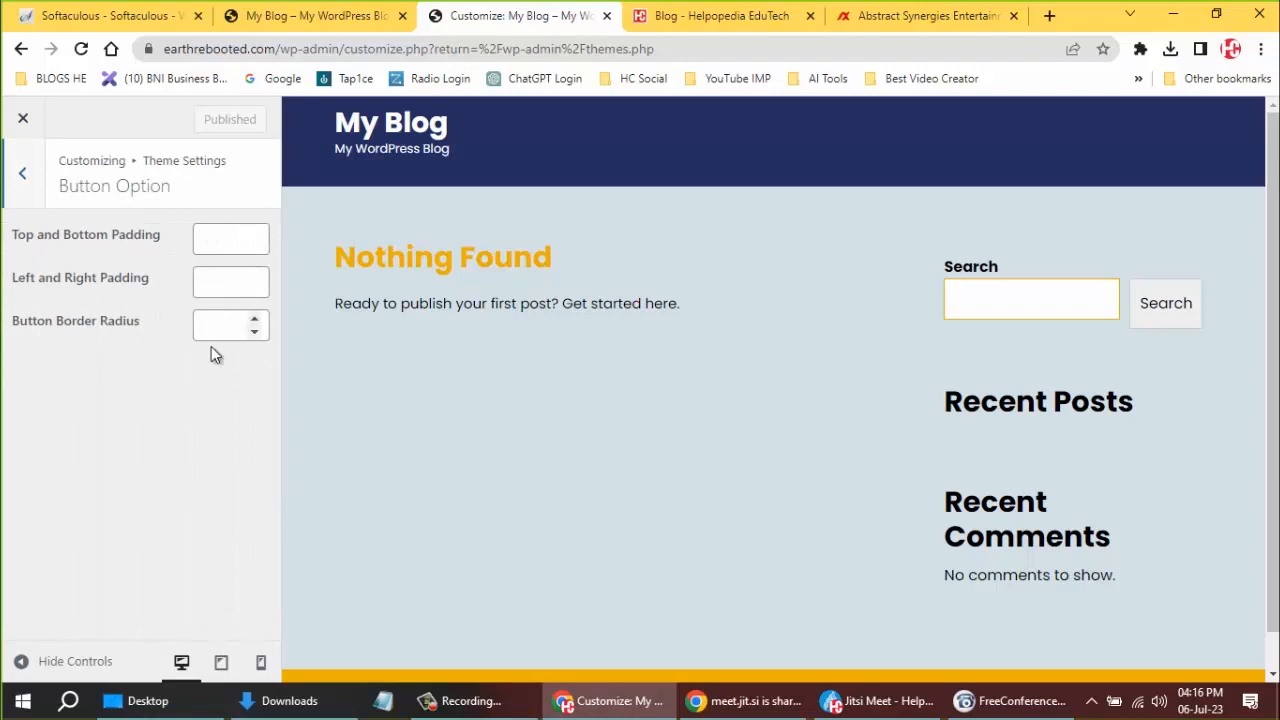
pyautogui.click(22, 172)
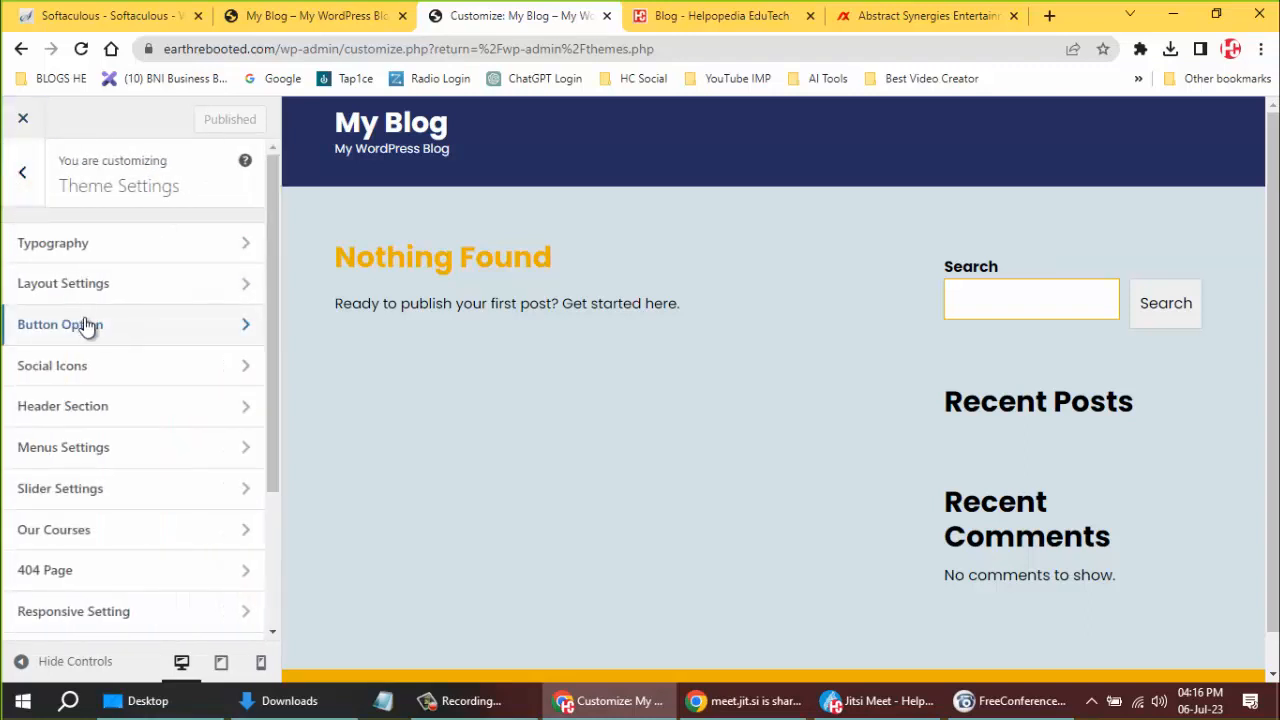
pyautogui.scroll(-2, 107, 277)
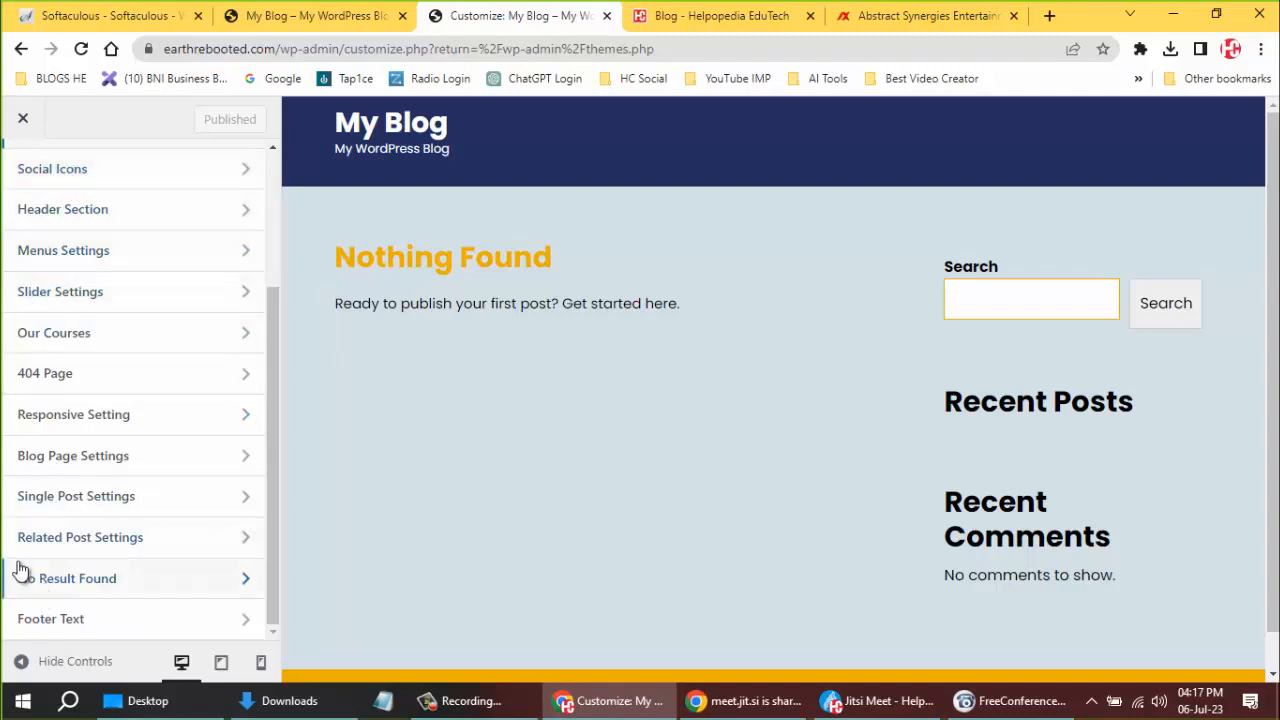
pyautogui.scroll(3, 35, 450)
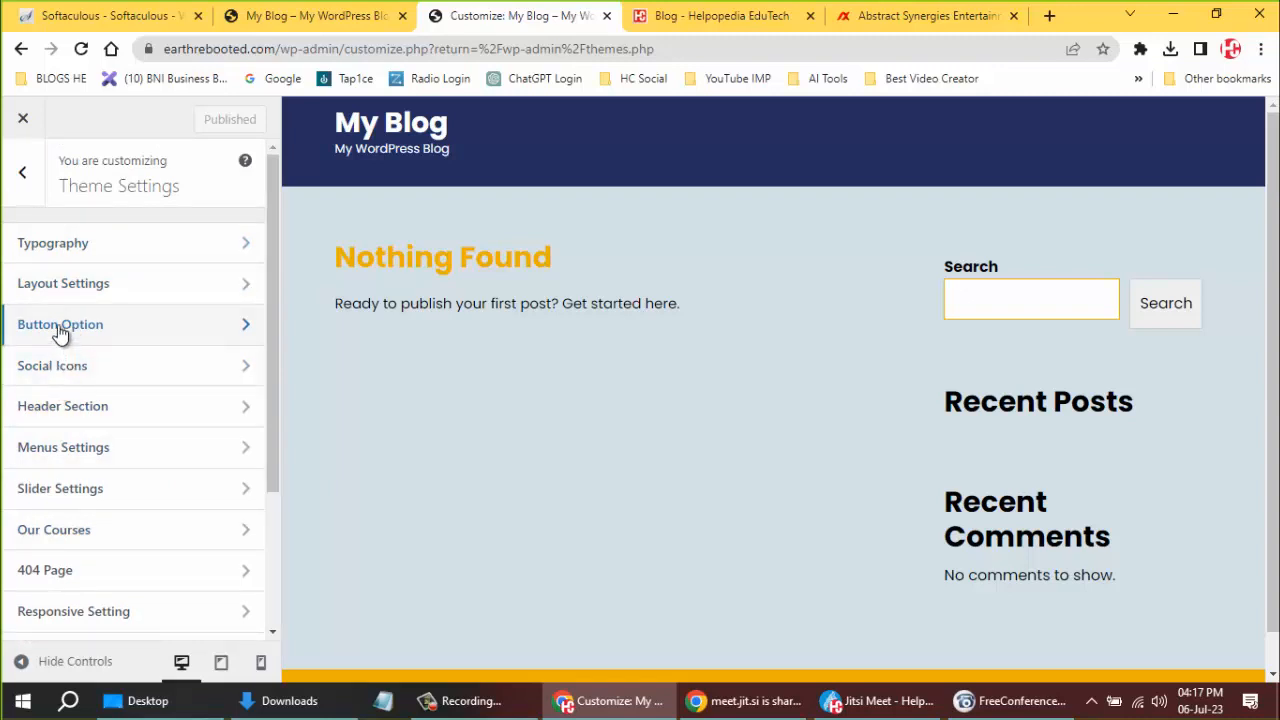
pyautogui.click(42, 372)
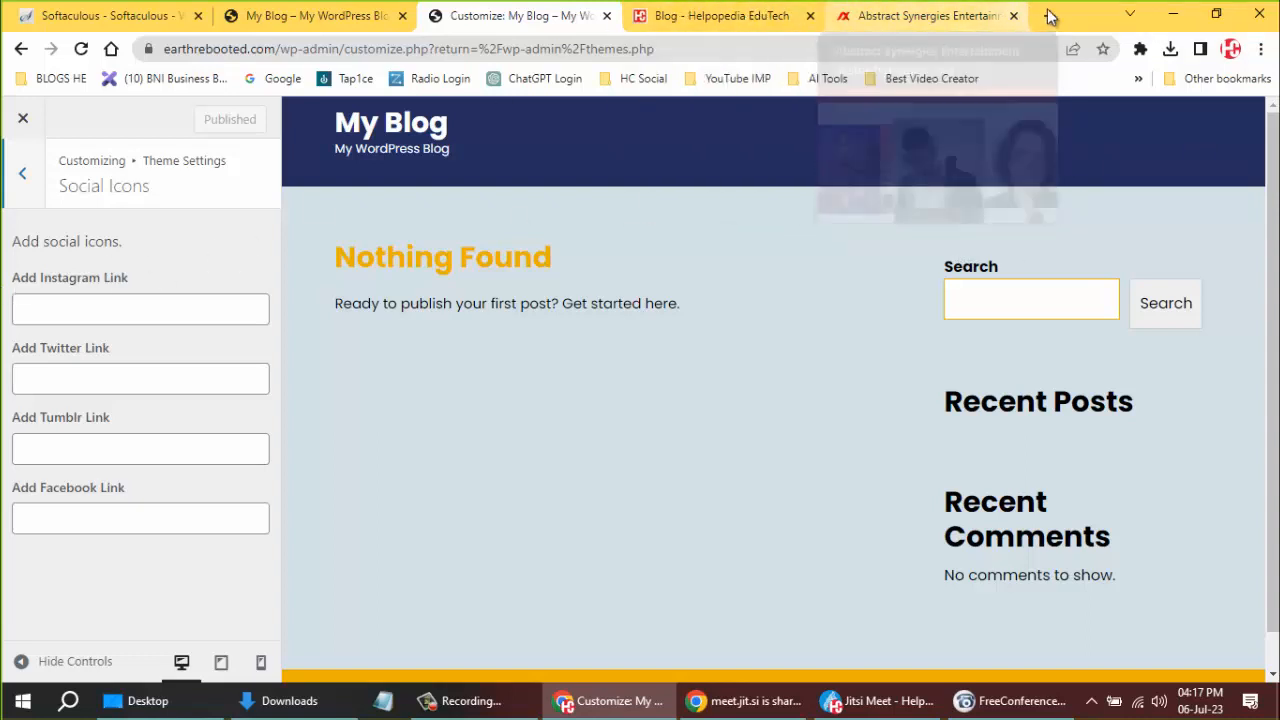
# - Open the Facebook profile bookmark from the HC Social folder and select its URL
pyautogui.click(947, 18)
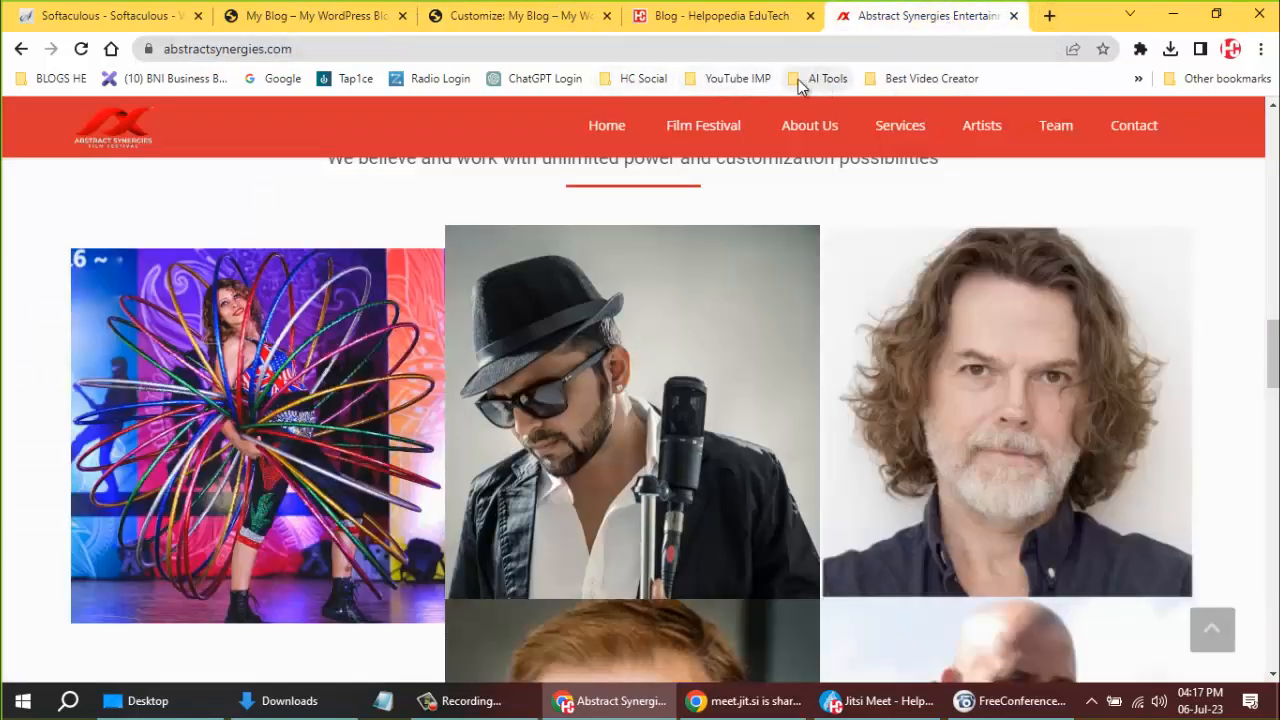
pyautogui.click(644, 78)
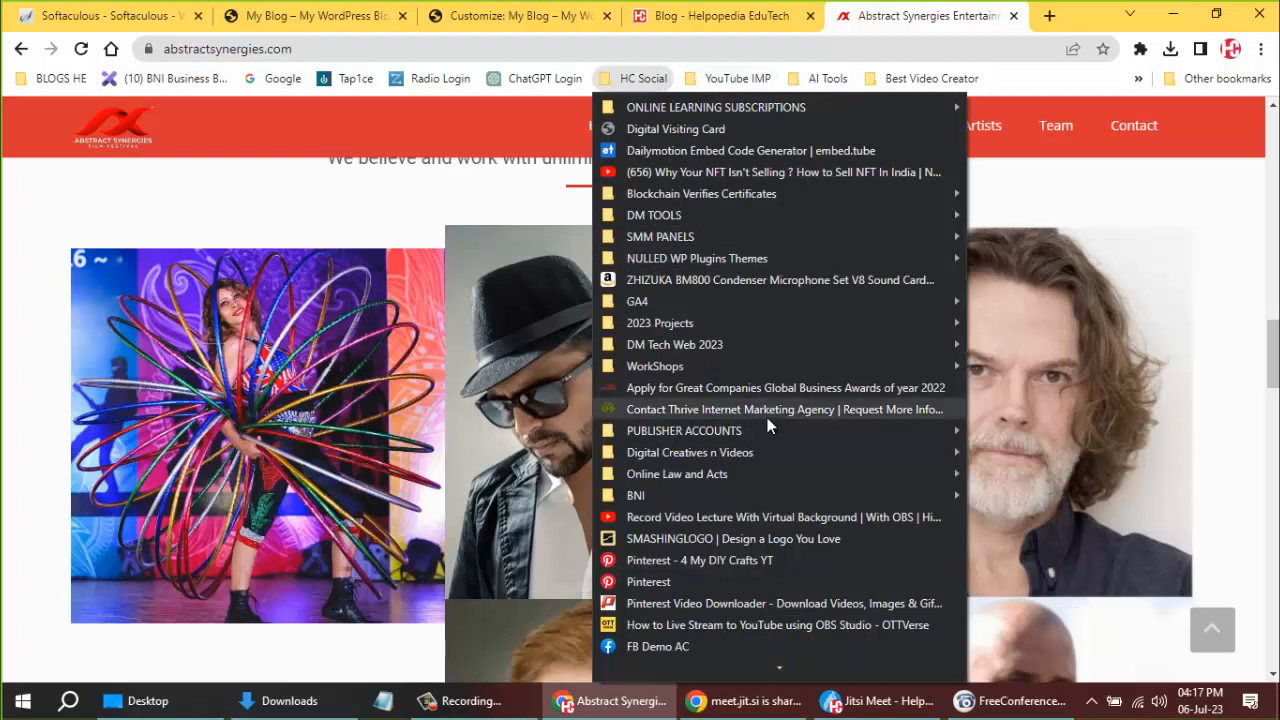
pyautogui.scroll(-2, 760, 415)
pyautogui.scroll(-2, 706, 437)
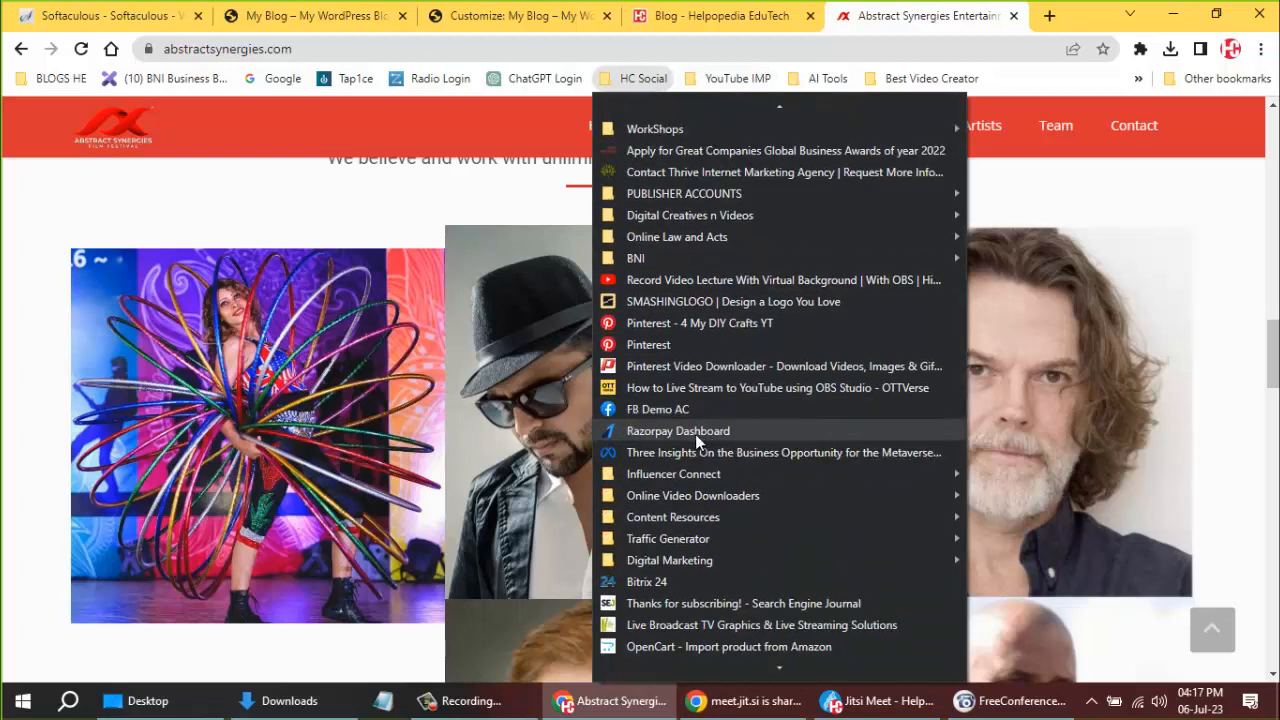
pyautogui.scroll(-2, 695, 434)
pyautogui.scroll(-3, 695, 435)
pyautogui.scroll(-3, 695, 455)
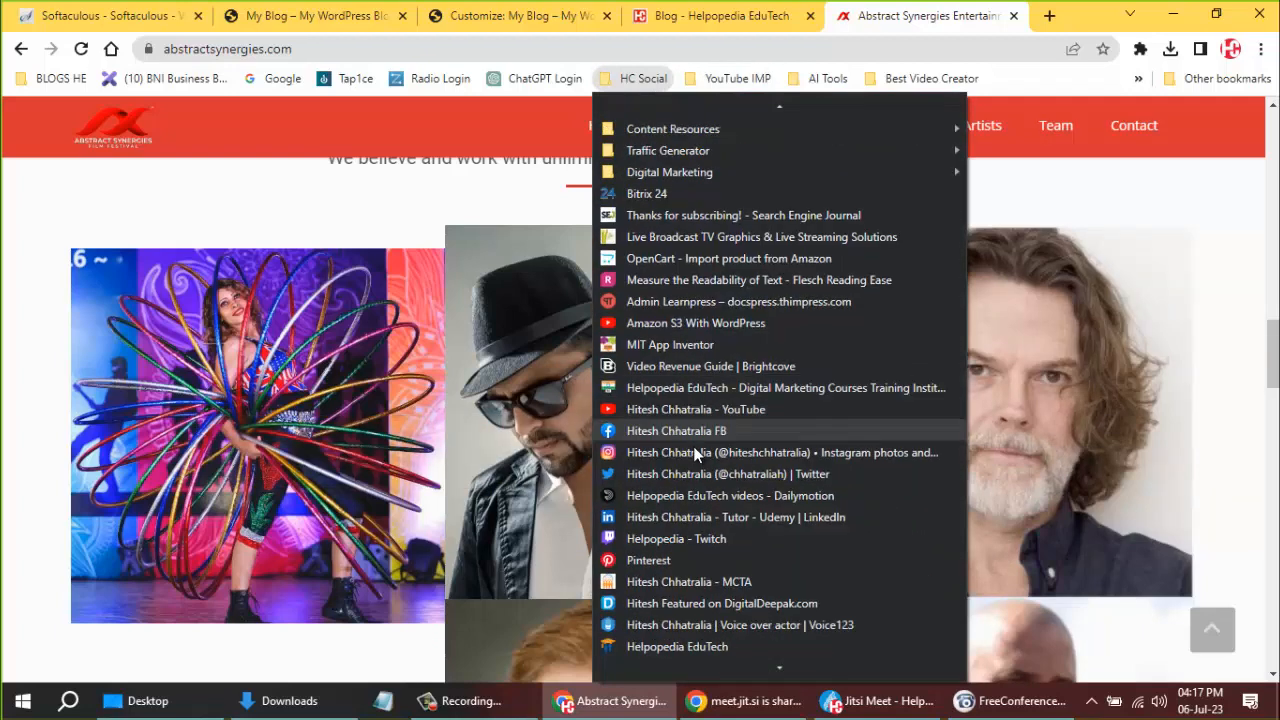
pyautogui.click(694, 451)
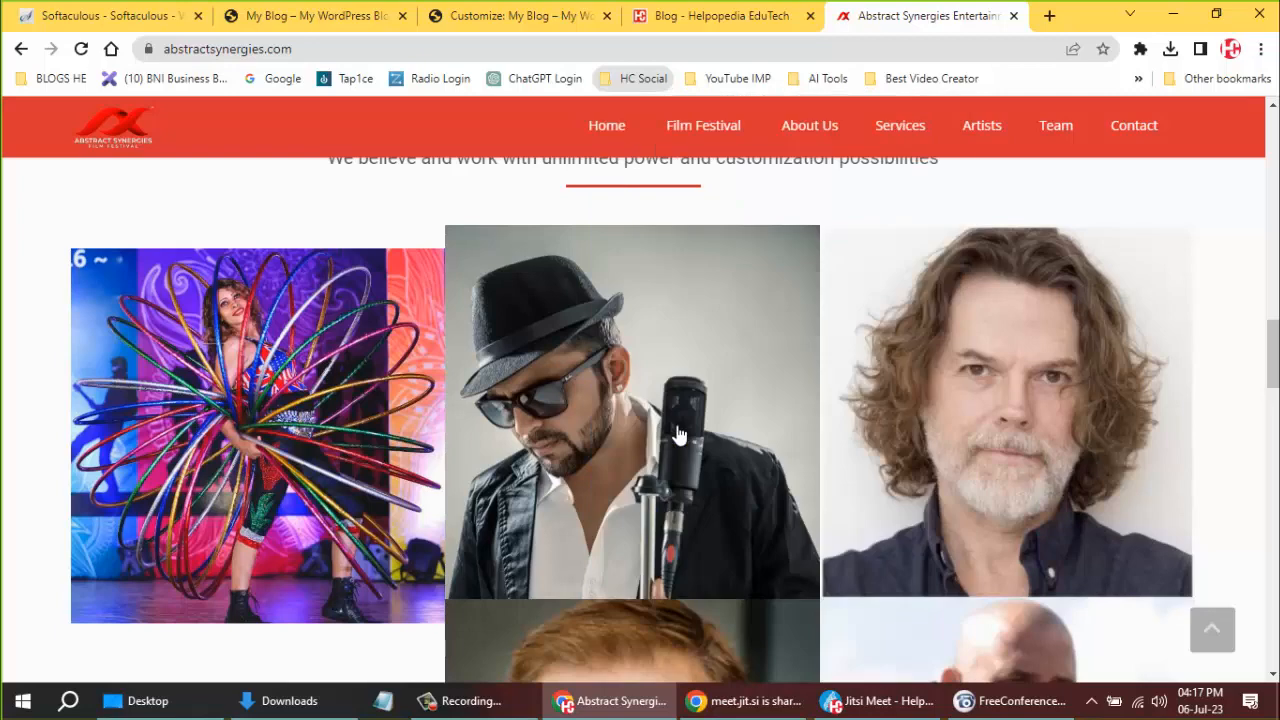
pyautogui.click(376, 50)
pyautogui.hotkey('ctrl', 'c')
pyautogui.click(379, 52)
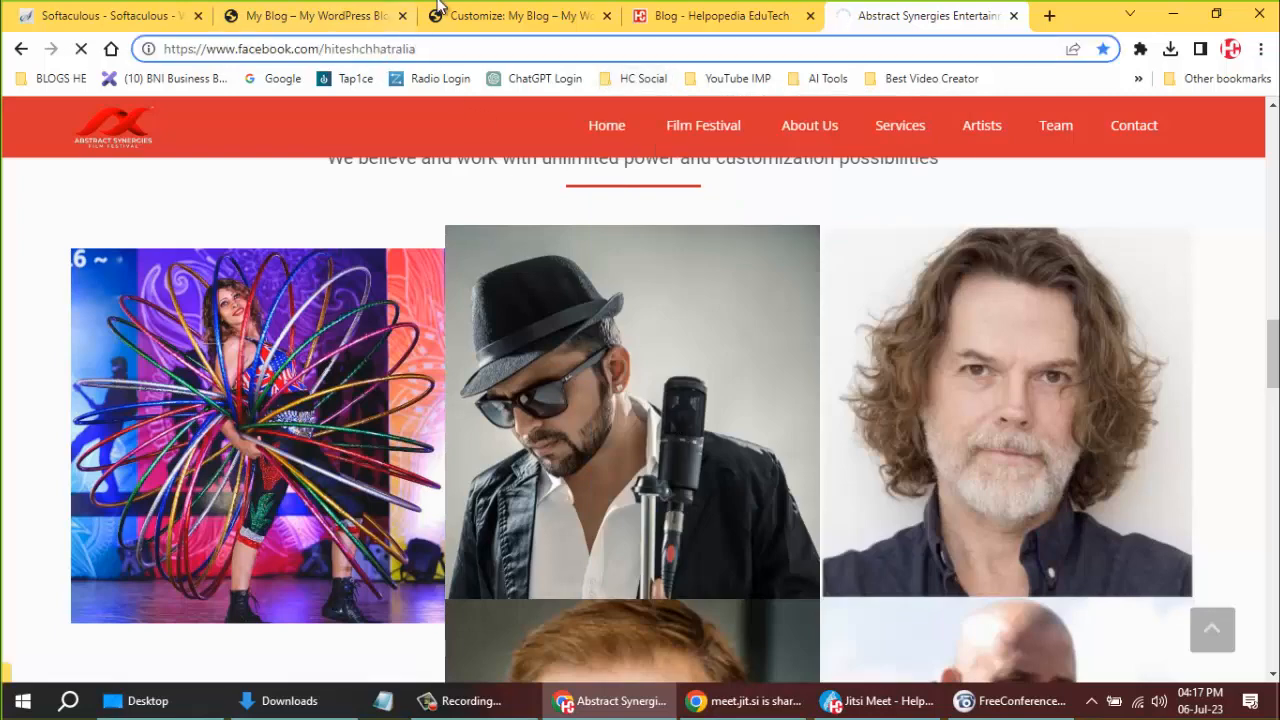
# - Paste the Facebook profile URL into the Add Facebook Link field
pyautogui.click(495, 14)
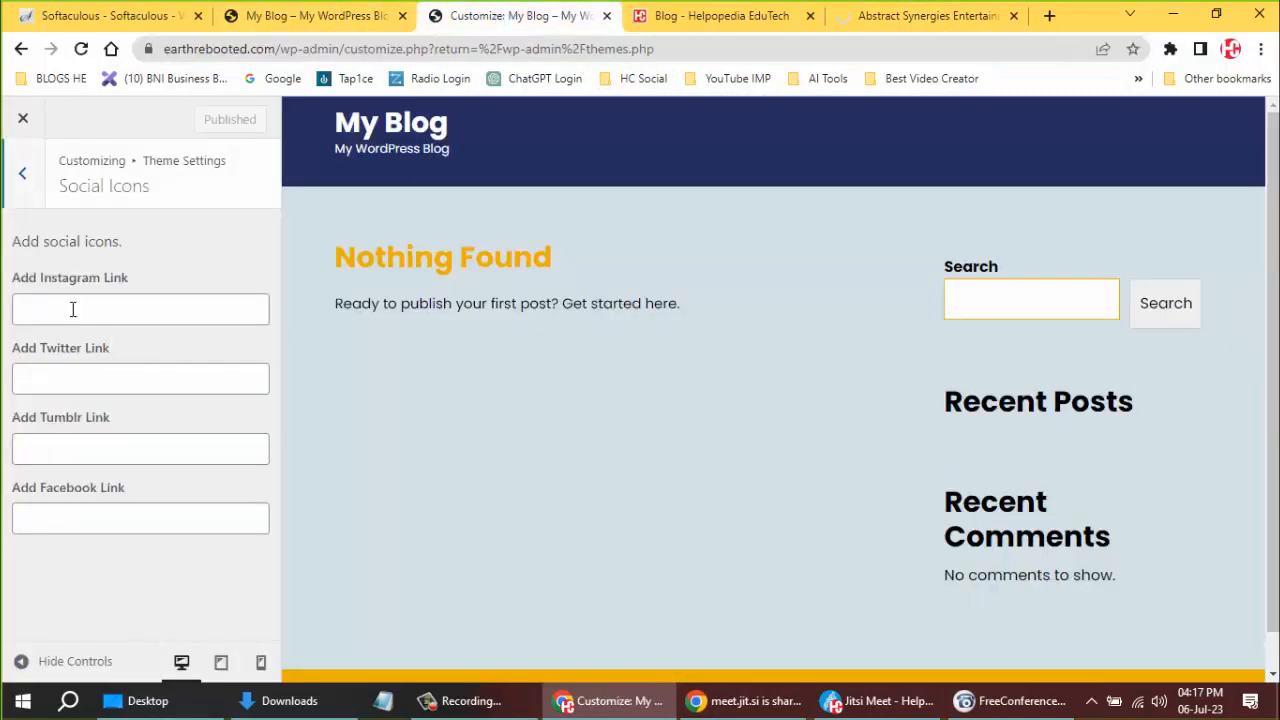
pyautogui.click(48, 518)
pyautogui.hotkey('ctrl', 'v')
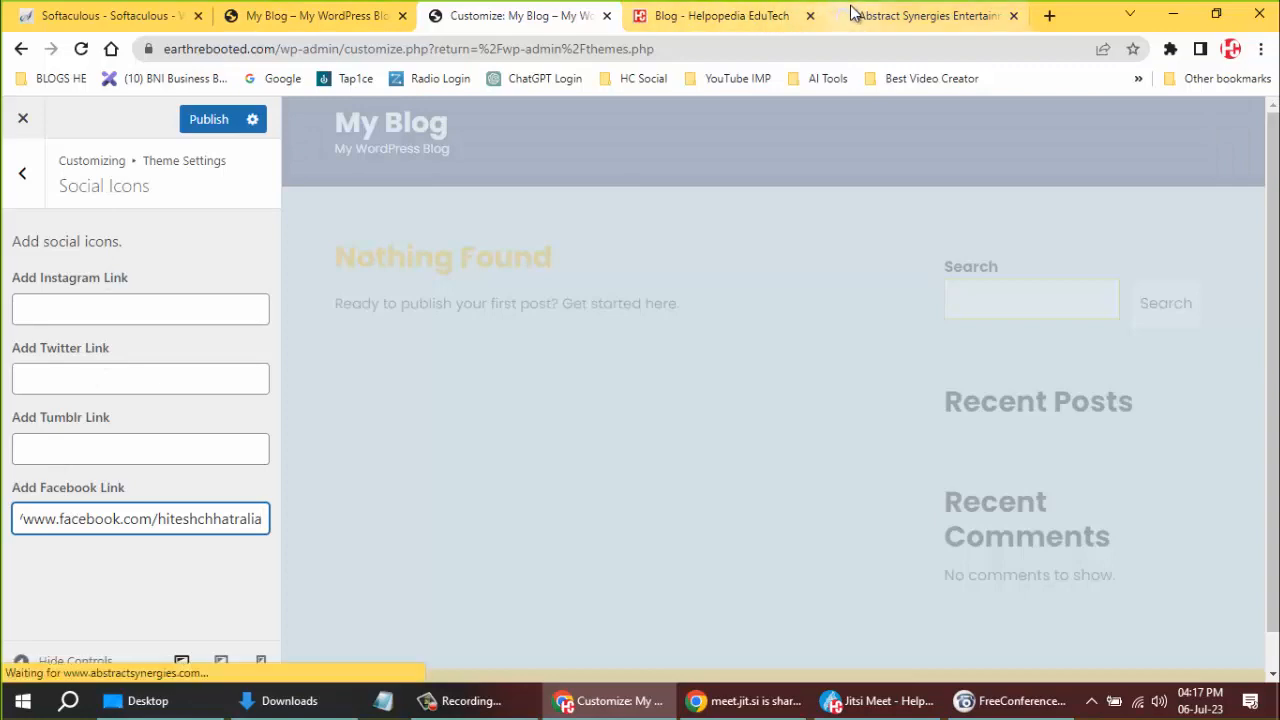
pyautogui.click(915, 15)
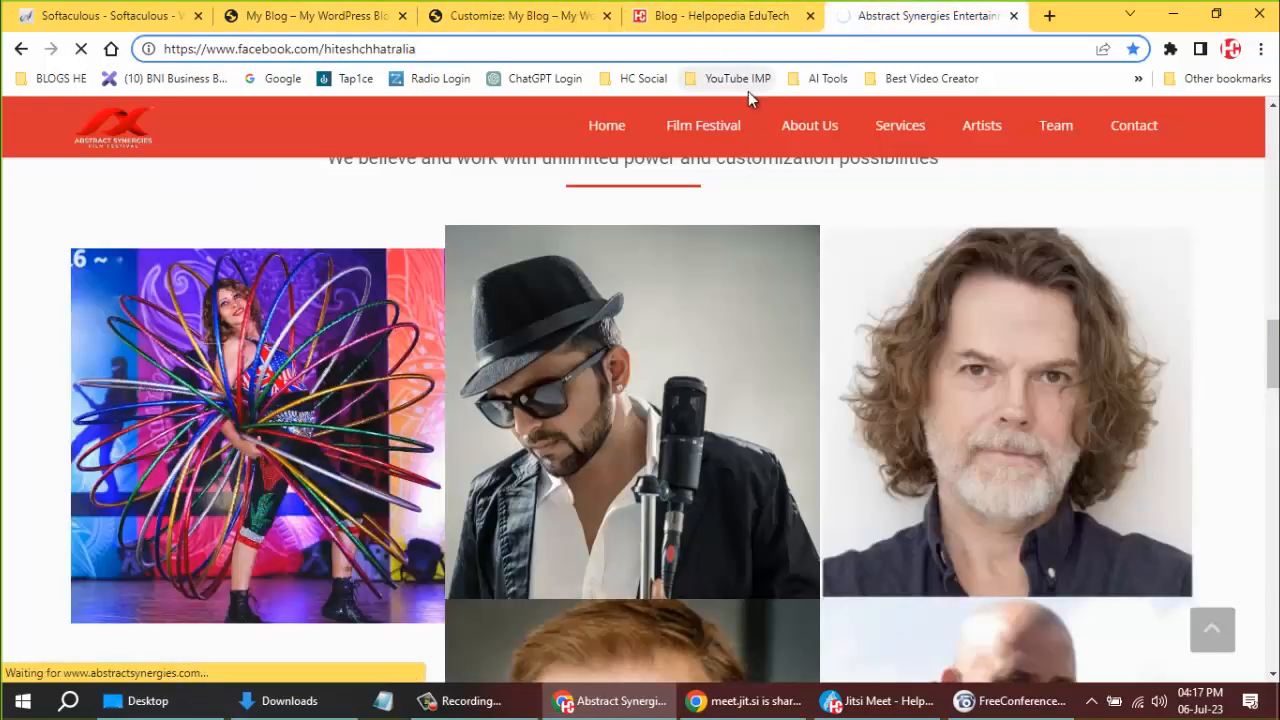
# - Open the YouTube channel bookmark from HC Social and copy its address
pyautogui.click(649, 88)
pyautogui.scroll(-3, 722, 293)
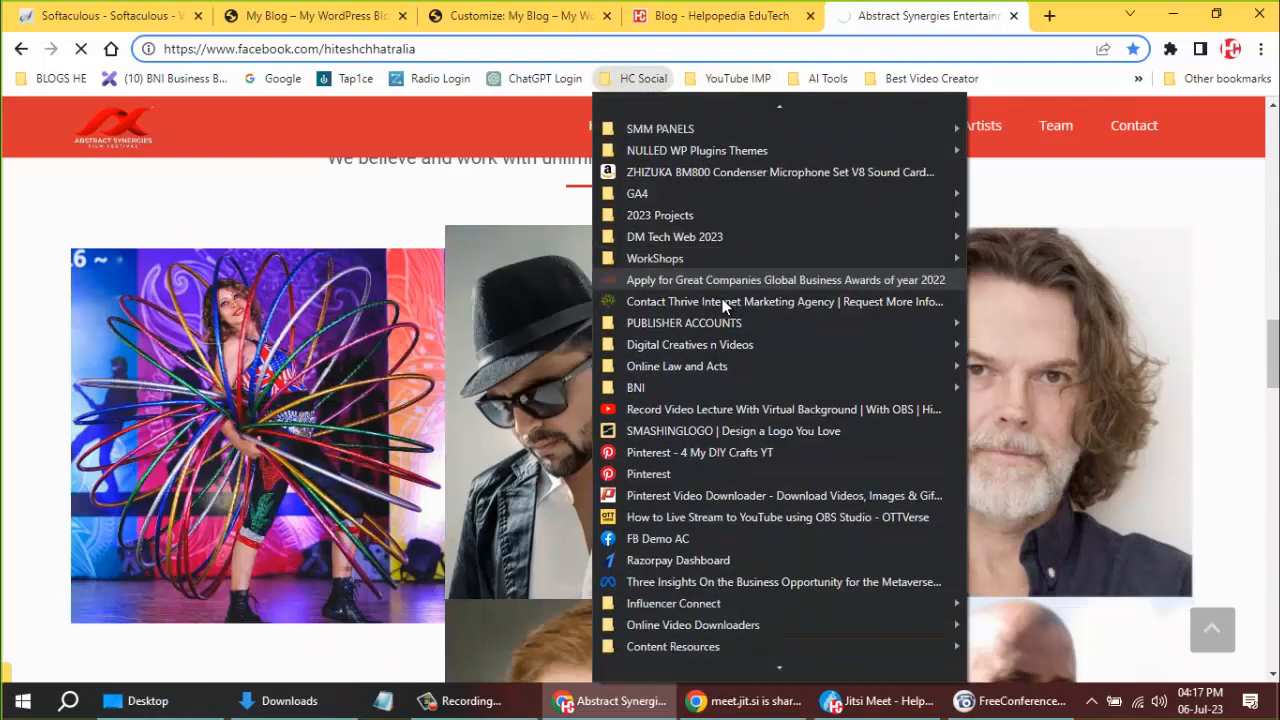
pyautogui.scroll(-3, 722, 300)
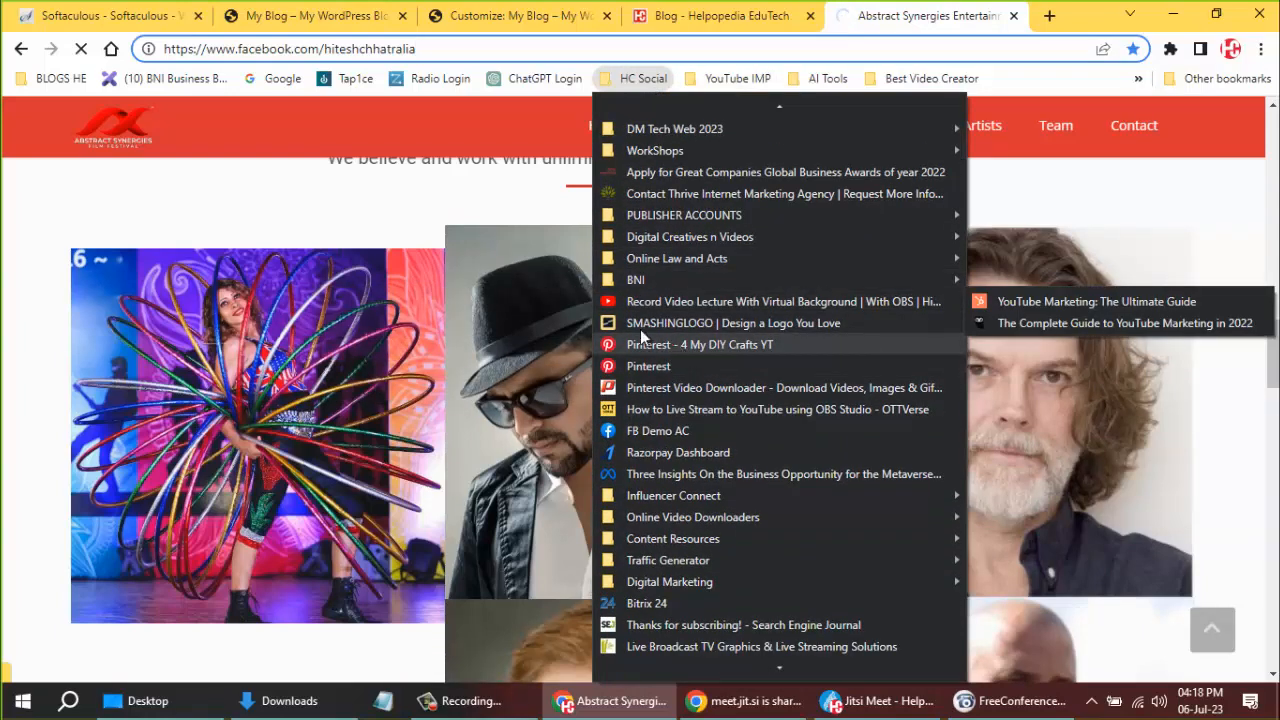
pyautogui.scroll(-6, 638, 300)
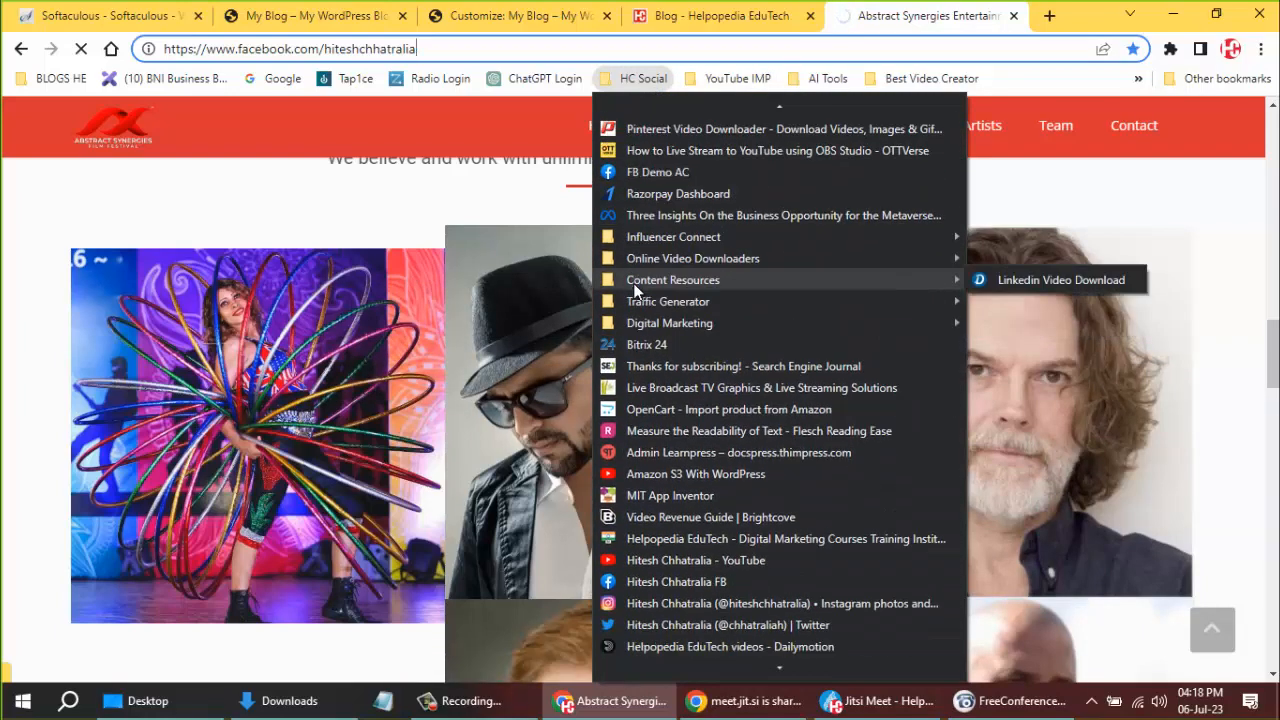
pyautogui.scroll(-3, 722, 411)
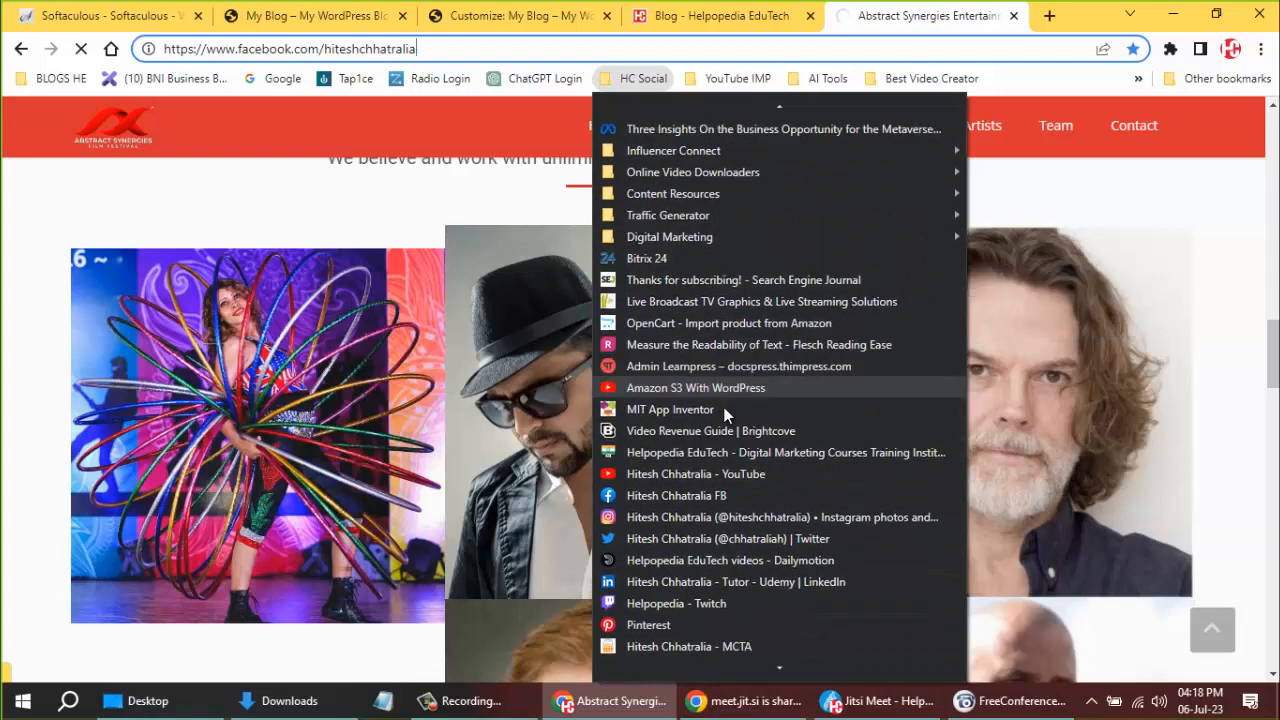
pyautogui.scroll(-1, 724, 408)
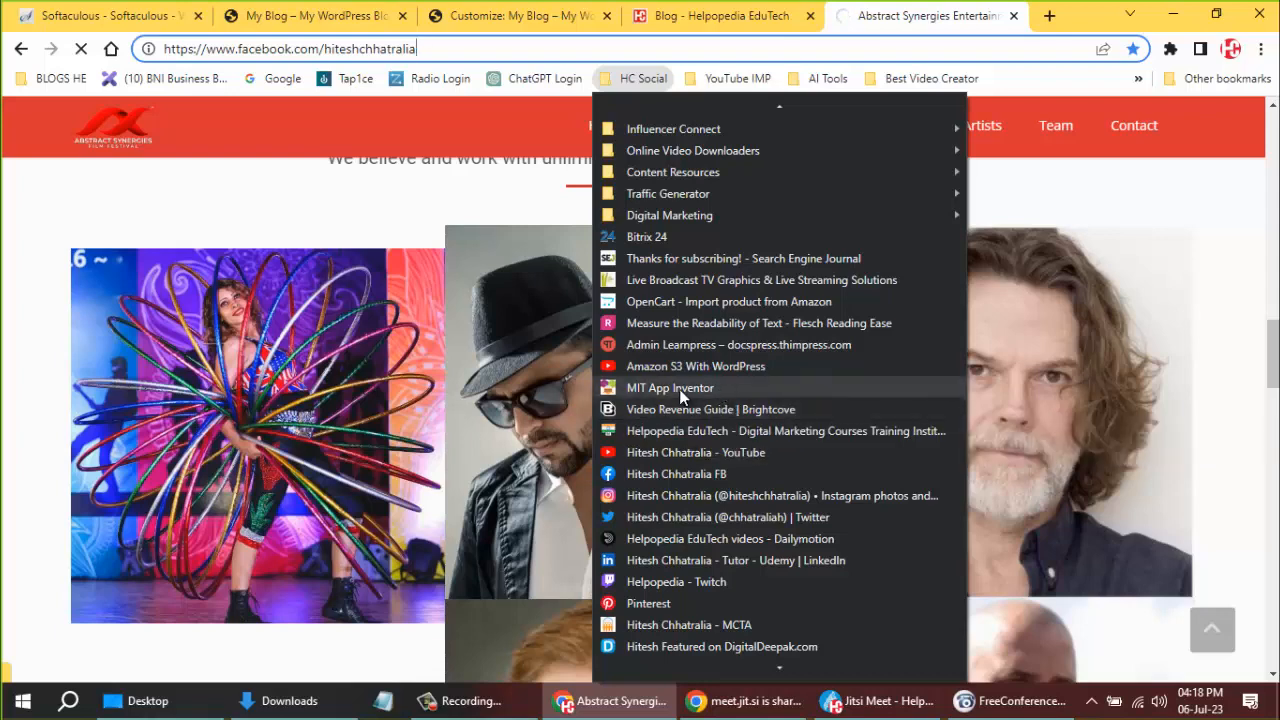
pyautogui.scroll(-3, 683, 238)
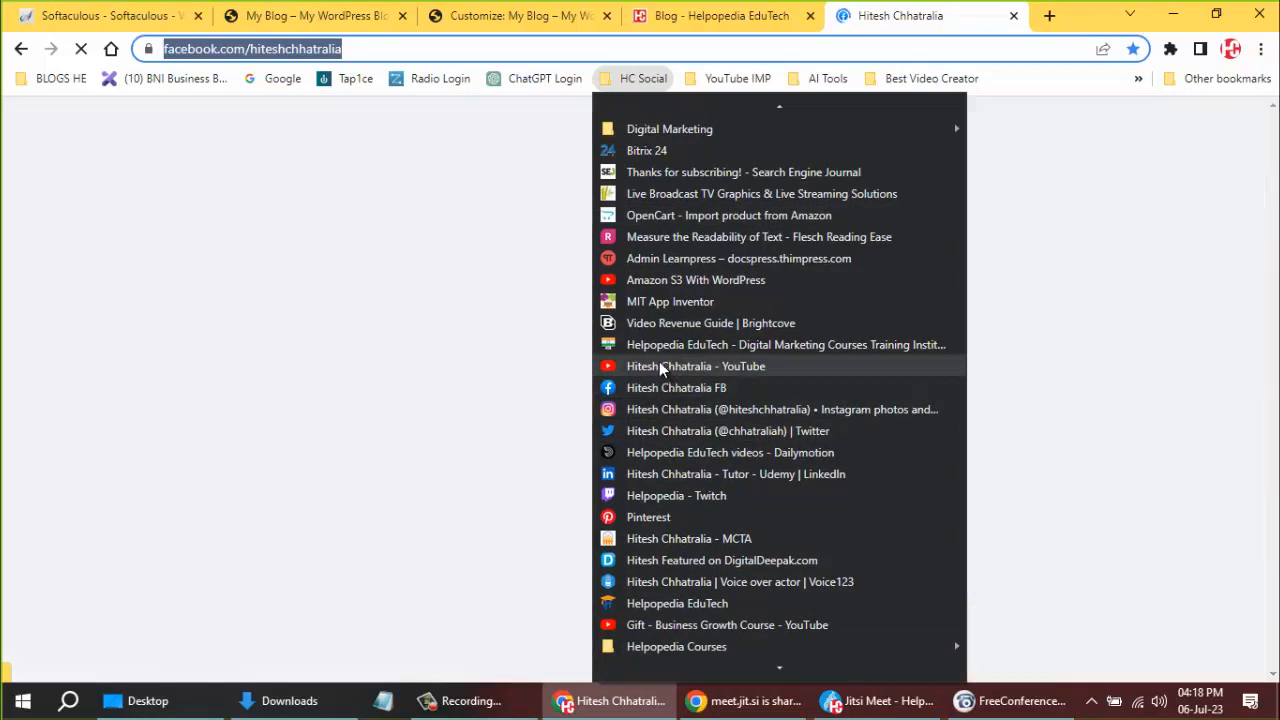
pyautogui.click(659, 366)
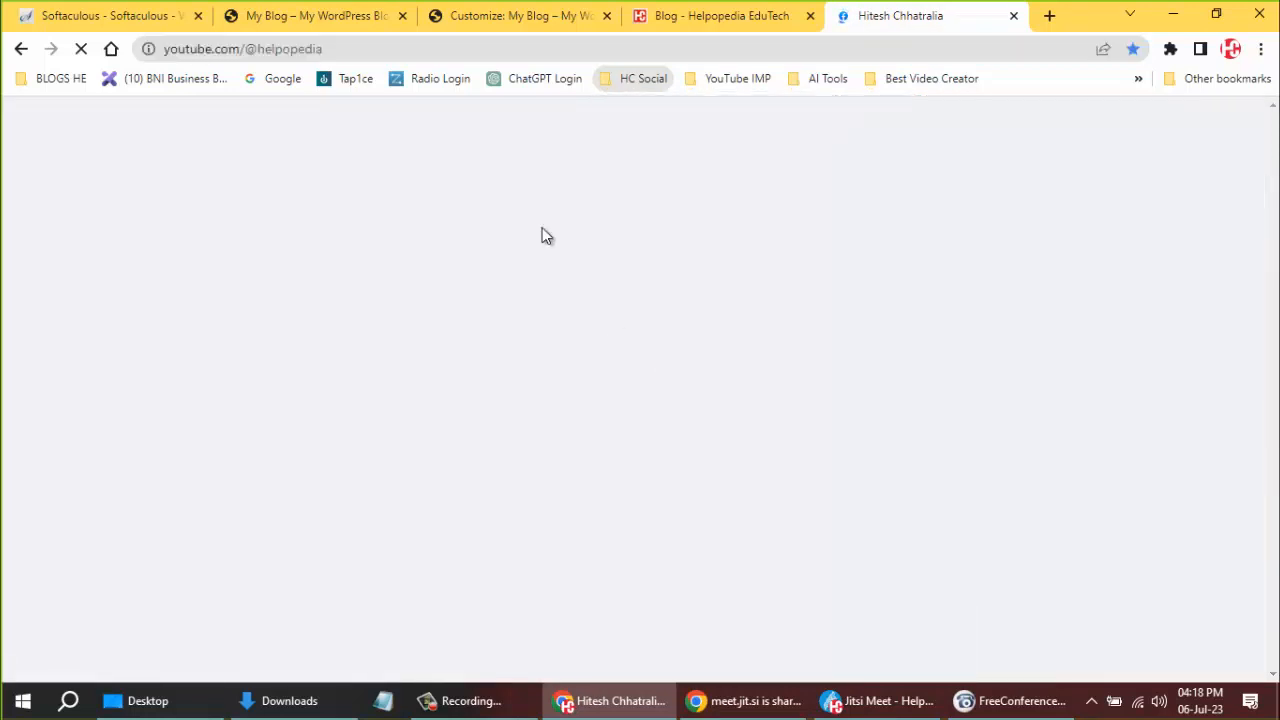
pyautogui.click(290, 48)
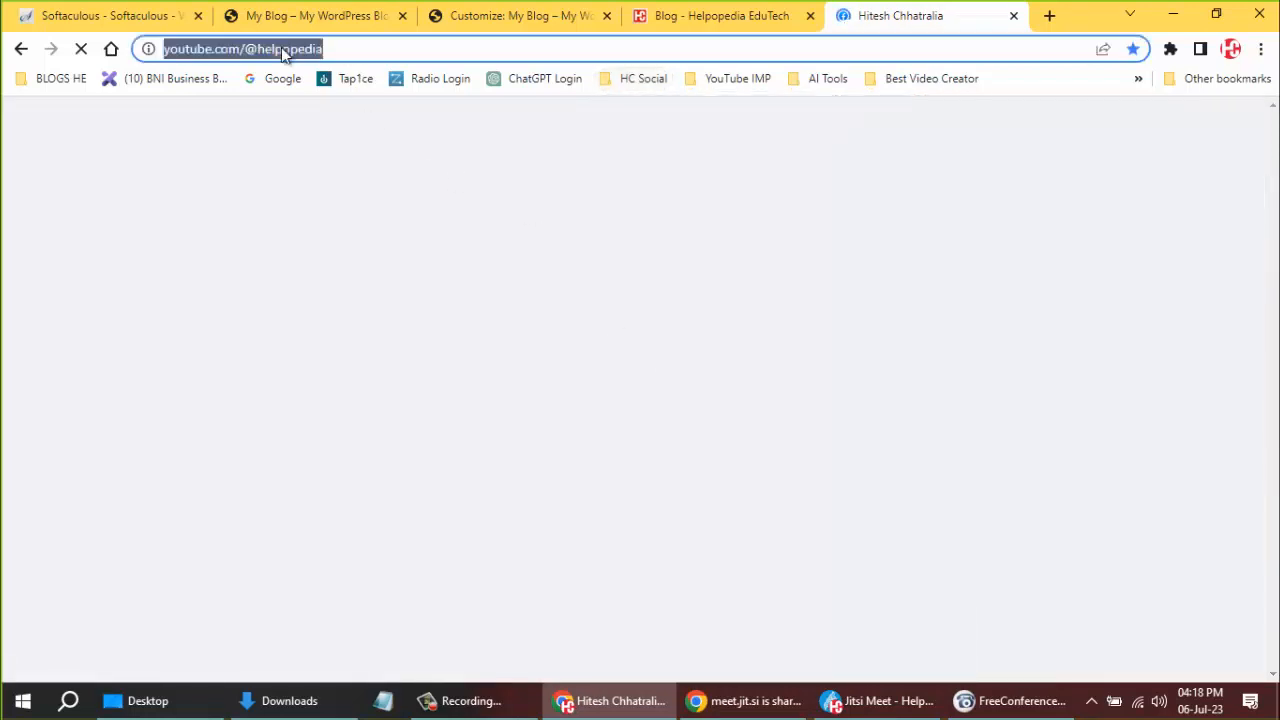
pyautogui.rightClick(284, 48)
pyautogui.click(329, 182)
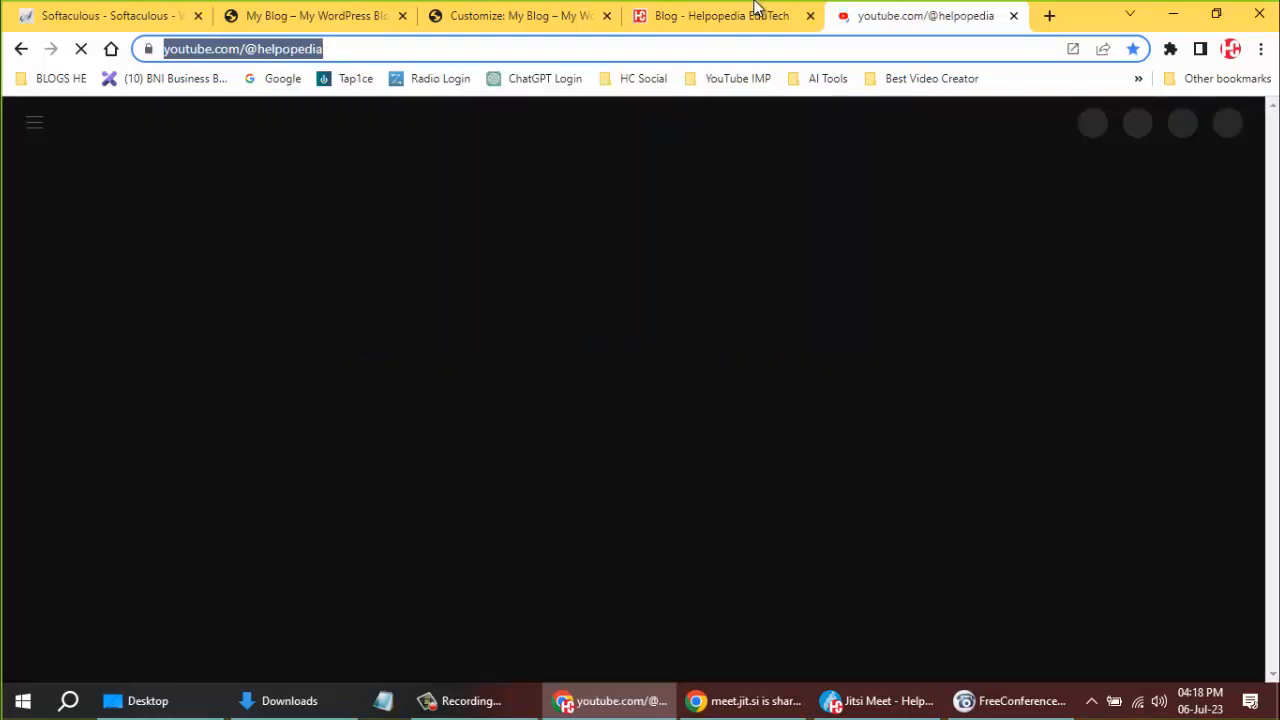
# - Close the YouTube page, open the Instagram profile bookmark and select its address
pyautogui.click(566, 20)
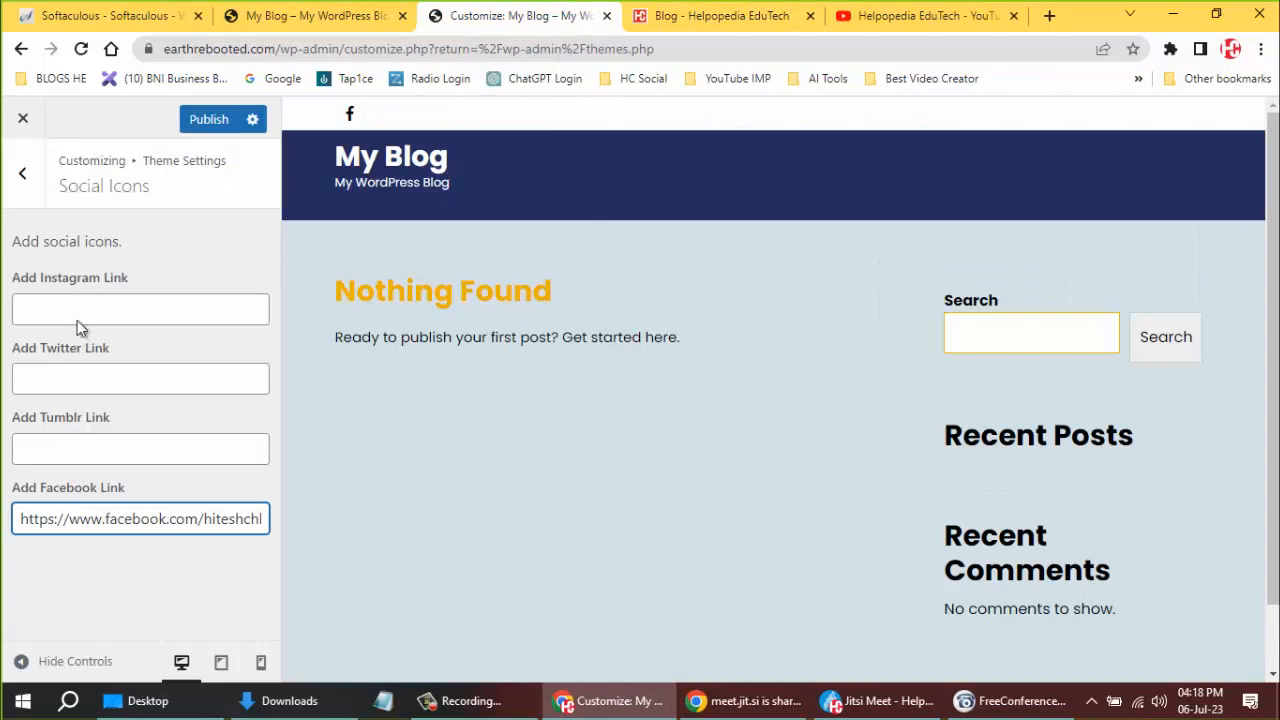
pyautogui.click(905, 16)
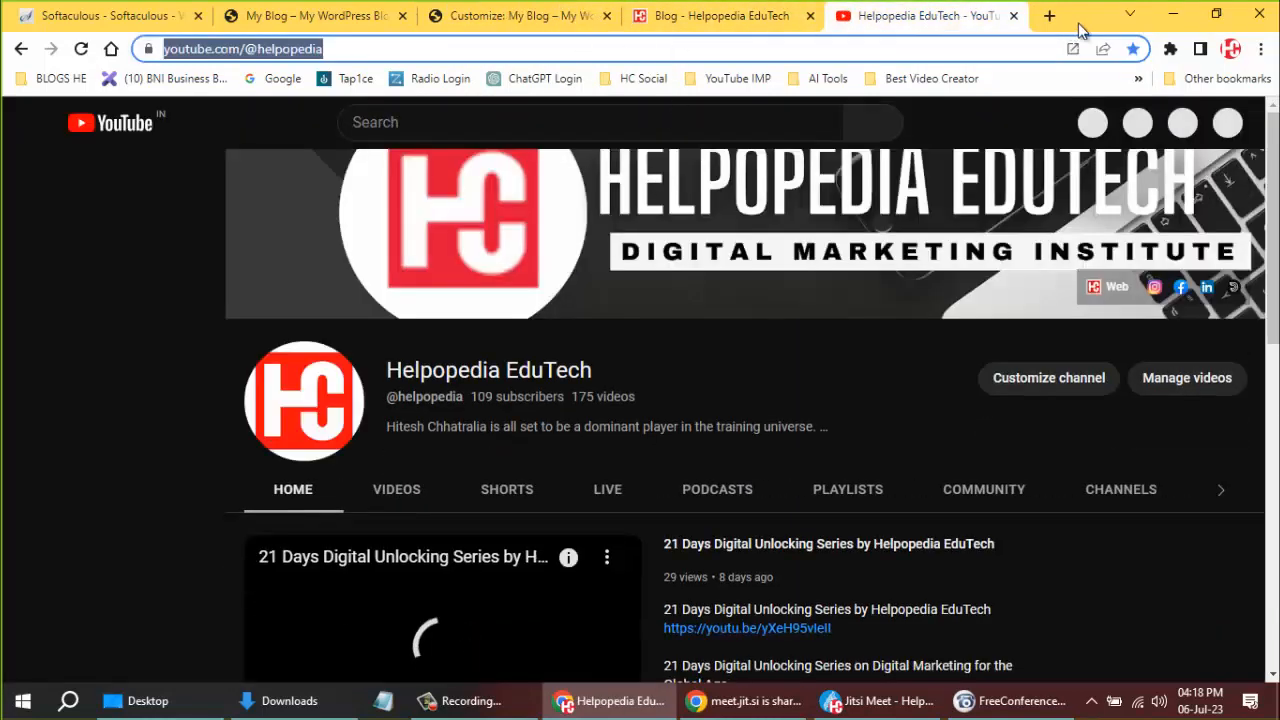
pyautogui.click(1013, 16)
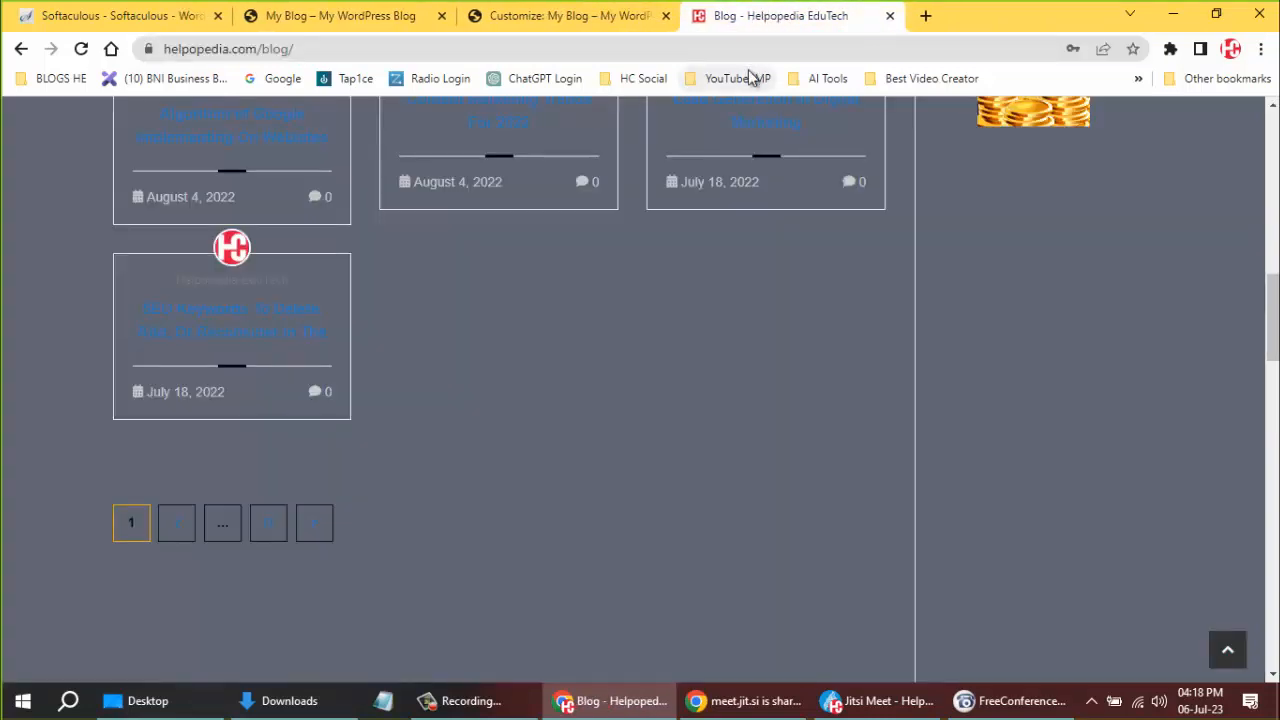
pyautogui.click(640, 78)
pyautogui.scroll(-3, 682, 347)
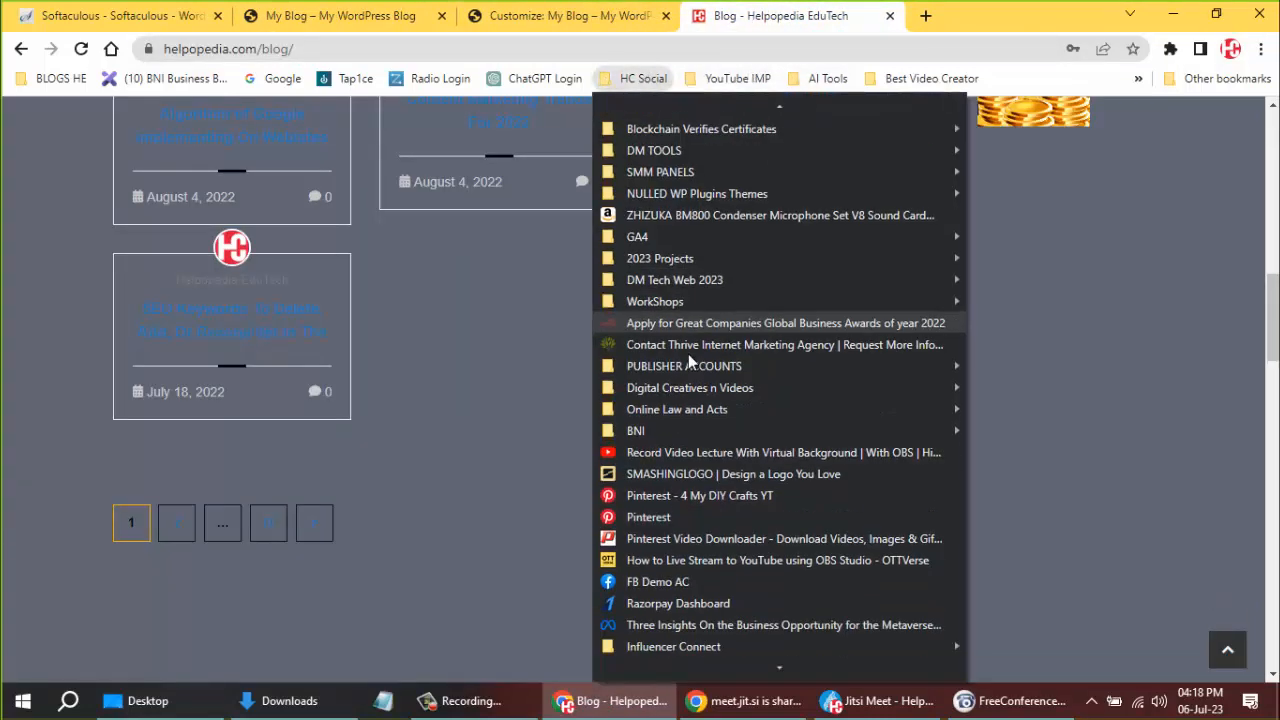
pyautogui.scroll(-5, 689, 366)
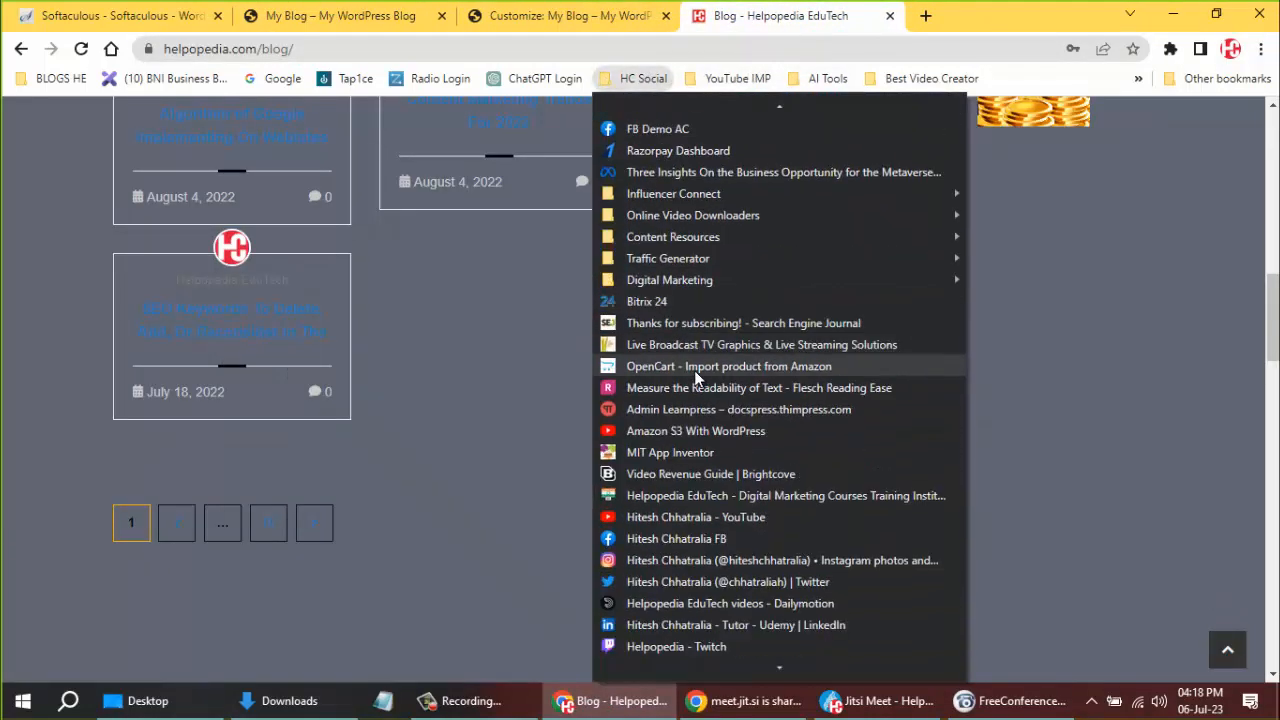
pyautogui.scroll(-3, 760, 370)
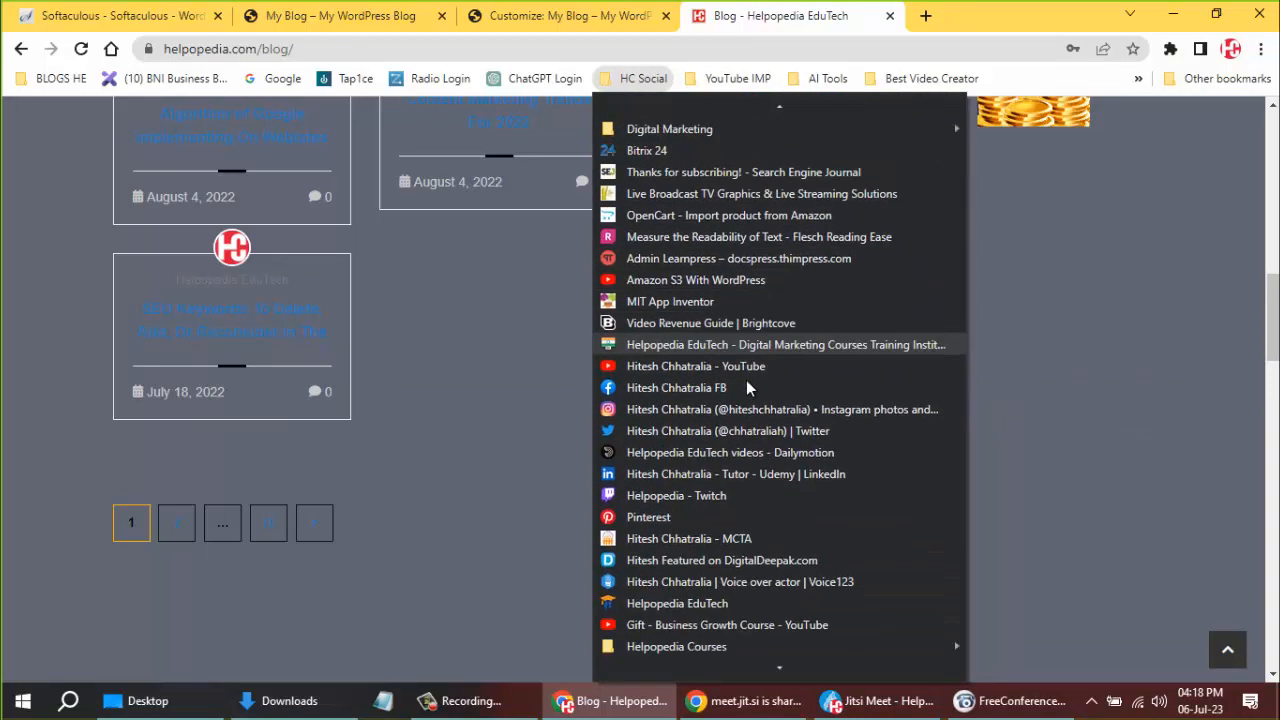
pyautogui.click(676, 409)
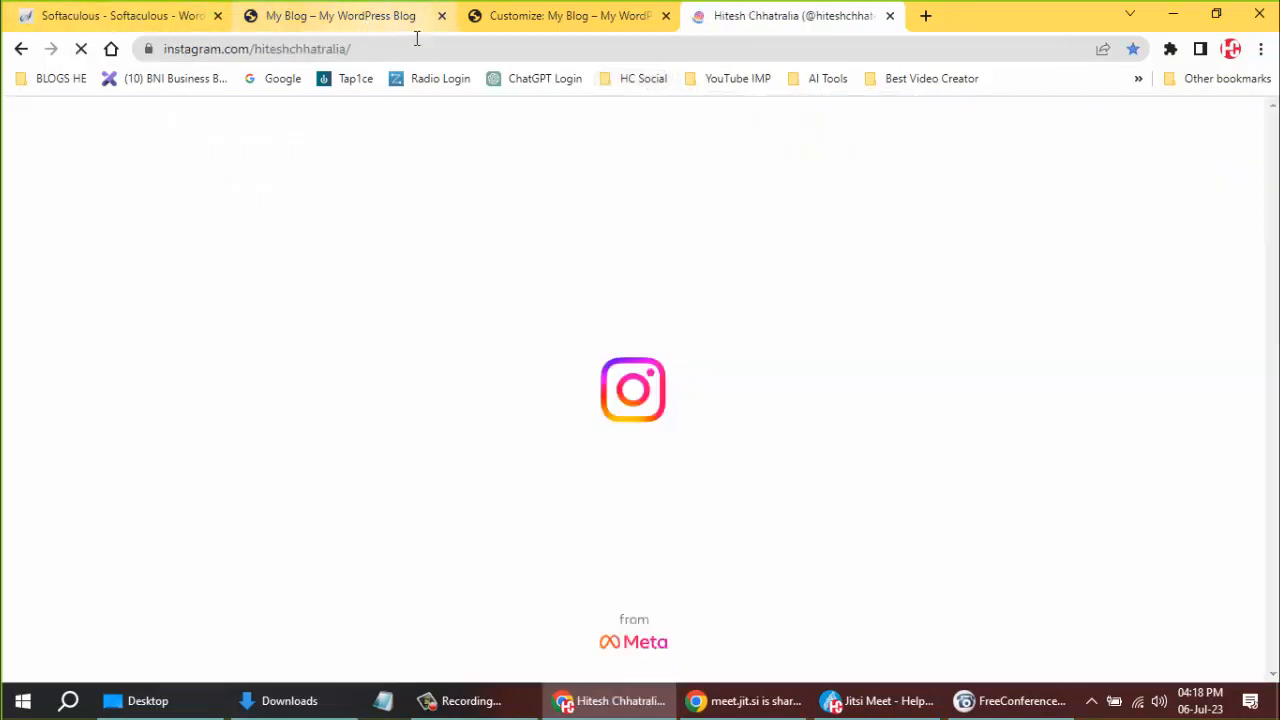
pyautogui.click(418, 51)
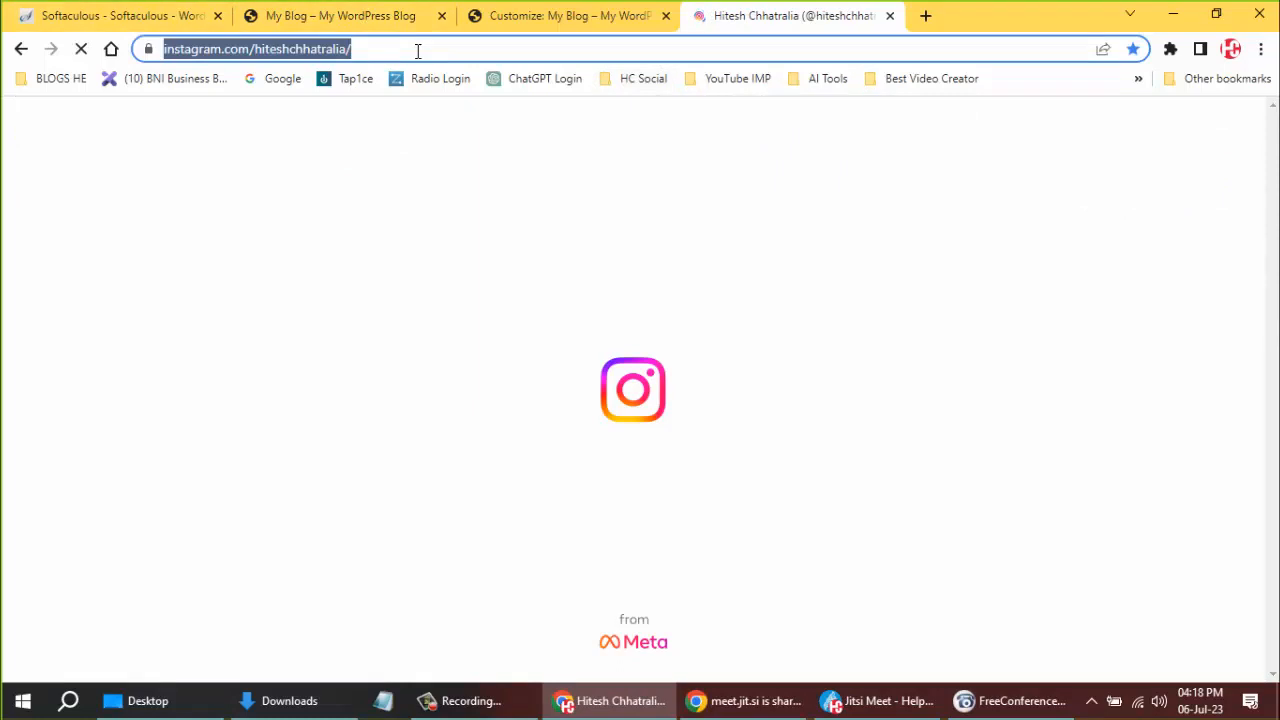
pyautogui.click(337, 15)
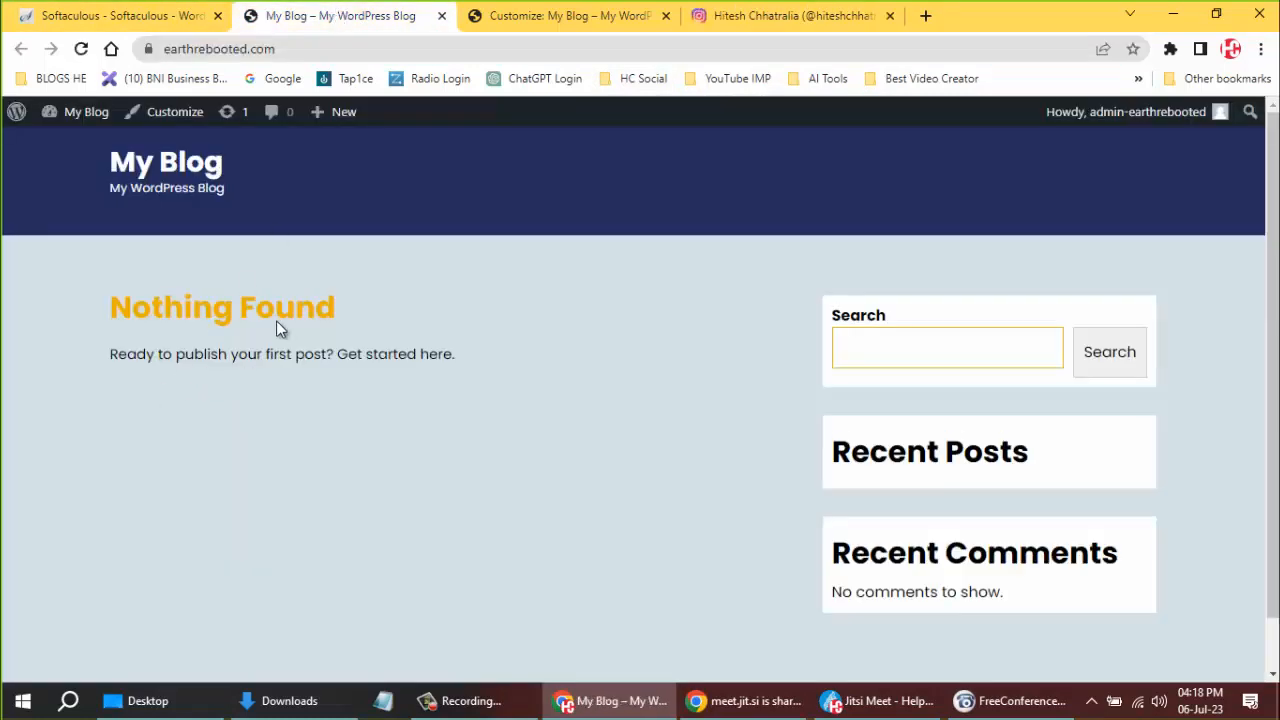
# - Paste the Instagram profile URL into Add Instagram Link, publish, and go back to Theme Settings
pyautogui.click(521, 17)
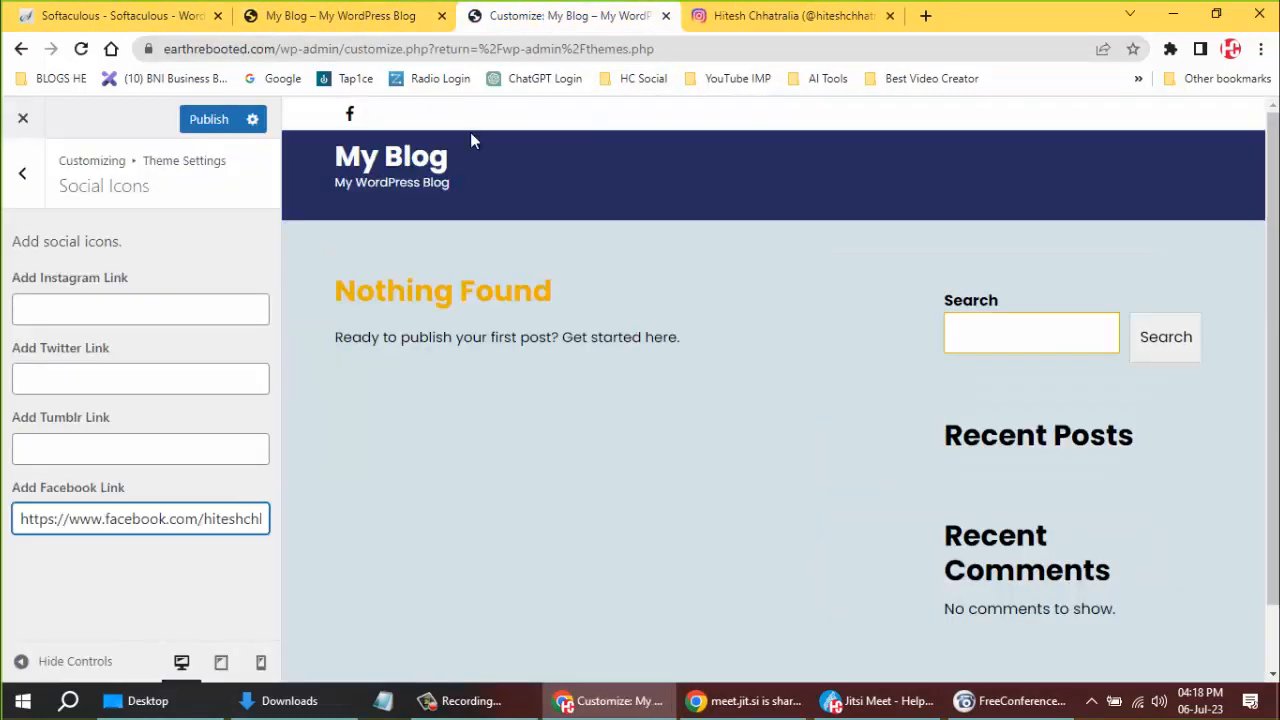
pyautogui.click(67, 307)
pyautogui.hotkey('ctrl', 'v')
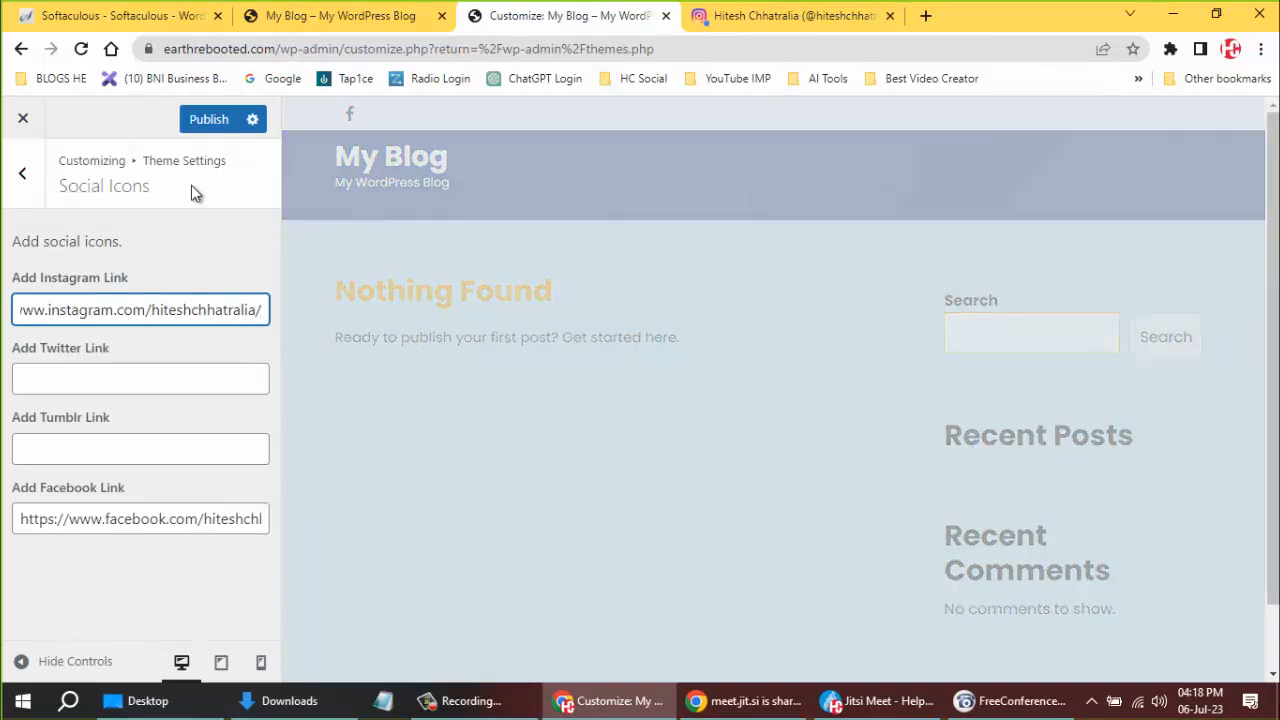
pyautogui.click(209, 119)
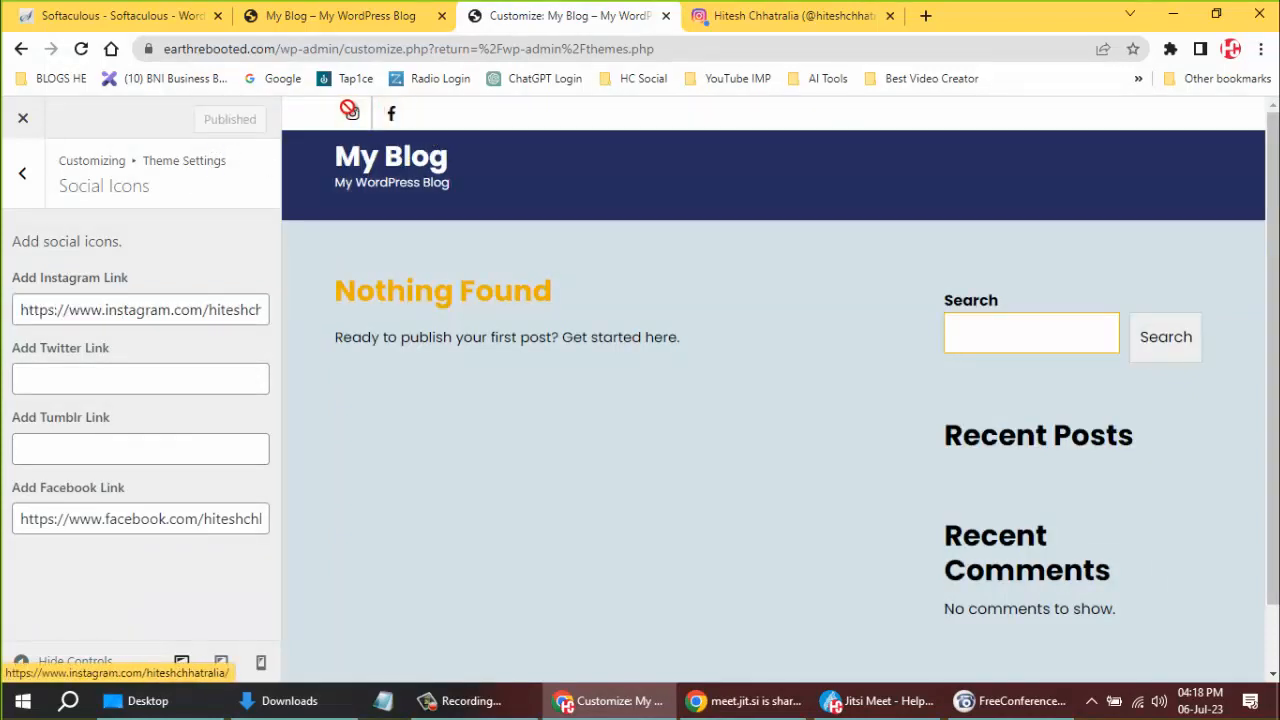
pyautogui.scroll(-1, 673, 338)
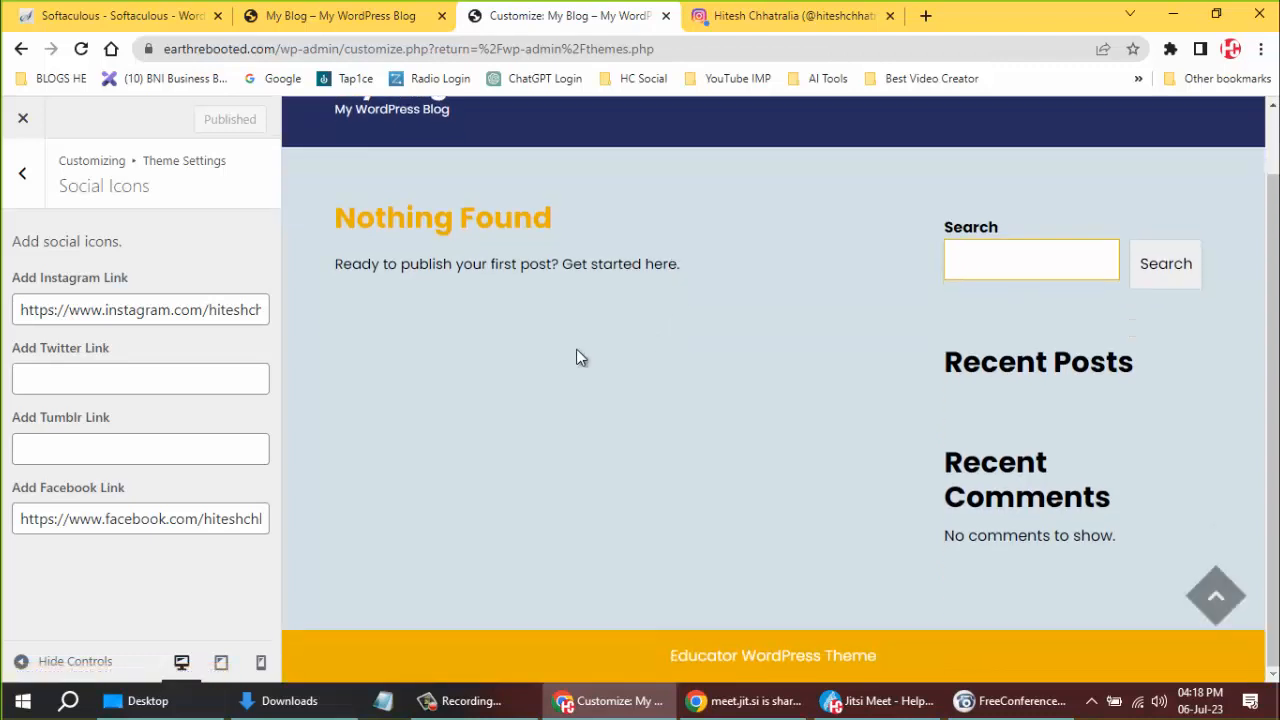
pyautogui.click(22, 173)
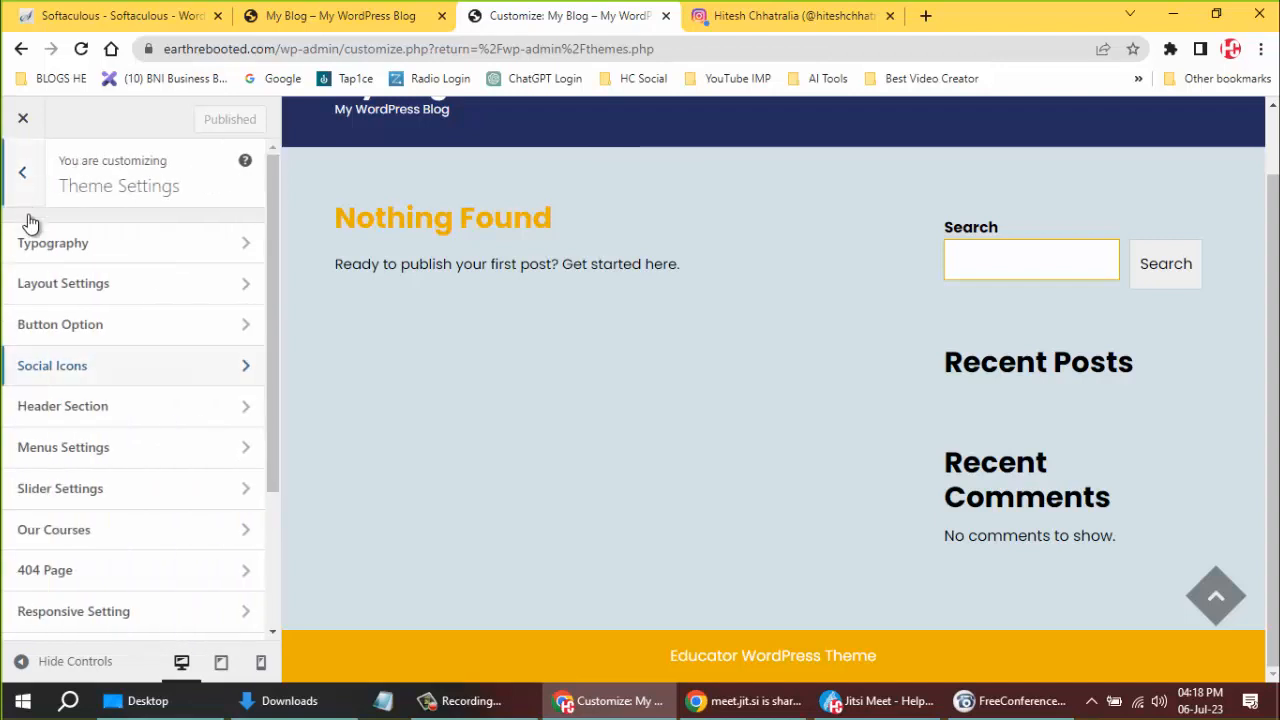
# - In Header Section, enter 'Login' as the login link text
pyautogui.click(146, 410)
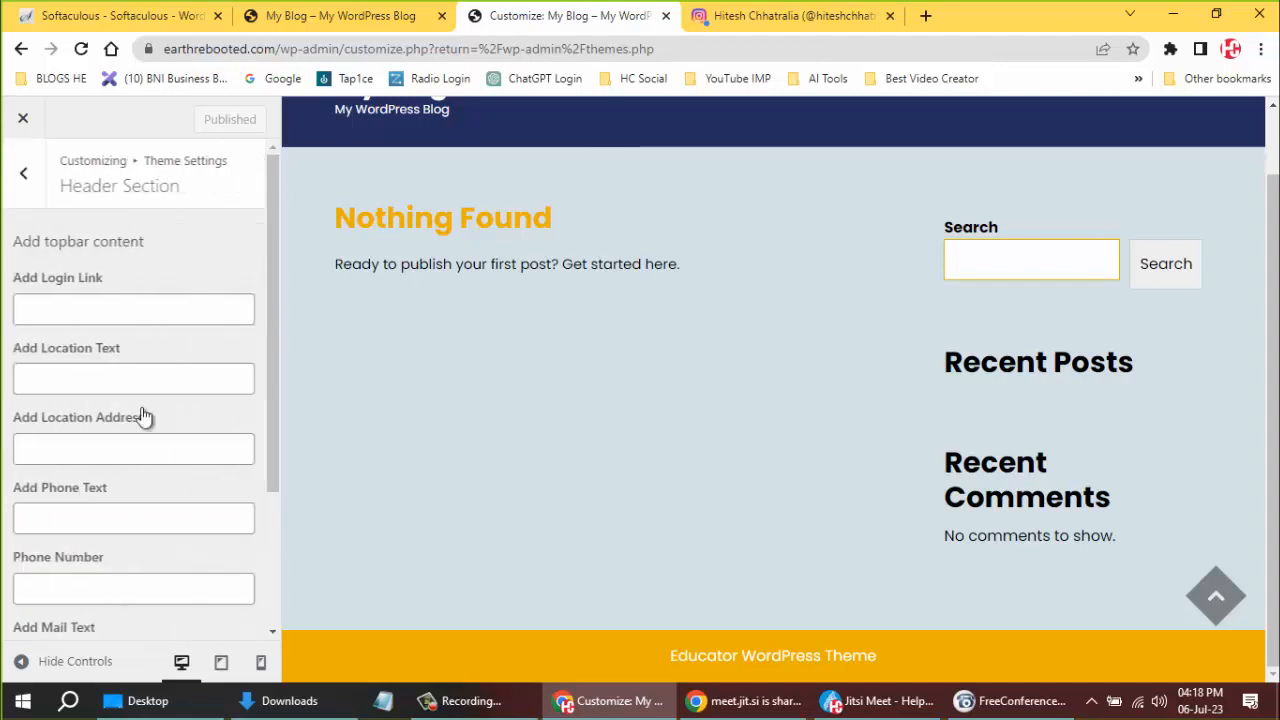
pyautogui.scroll(2, 571, 307)
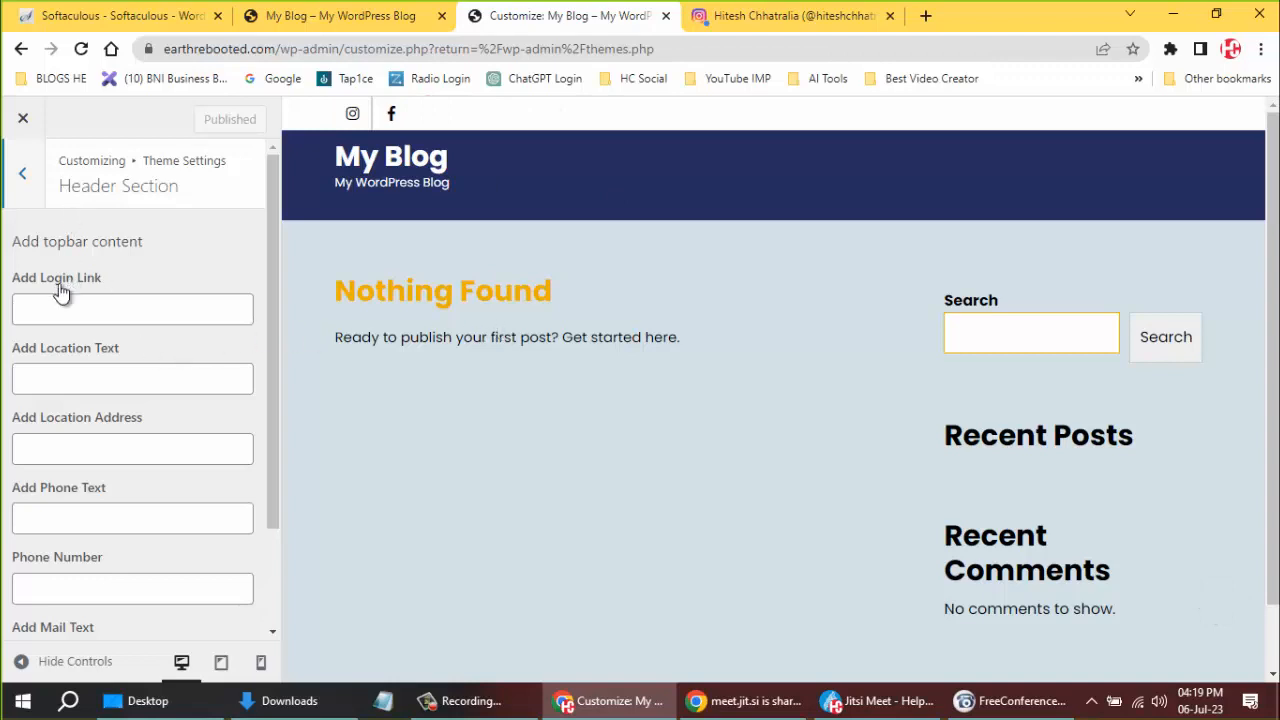
pyautogui.click(85, 311)
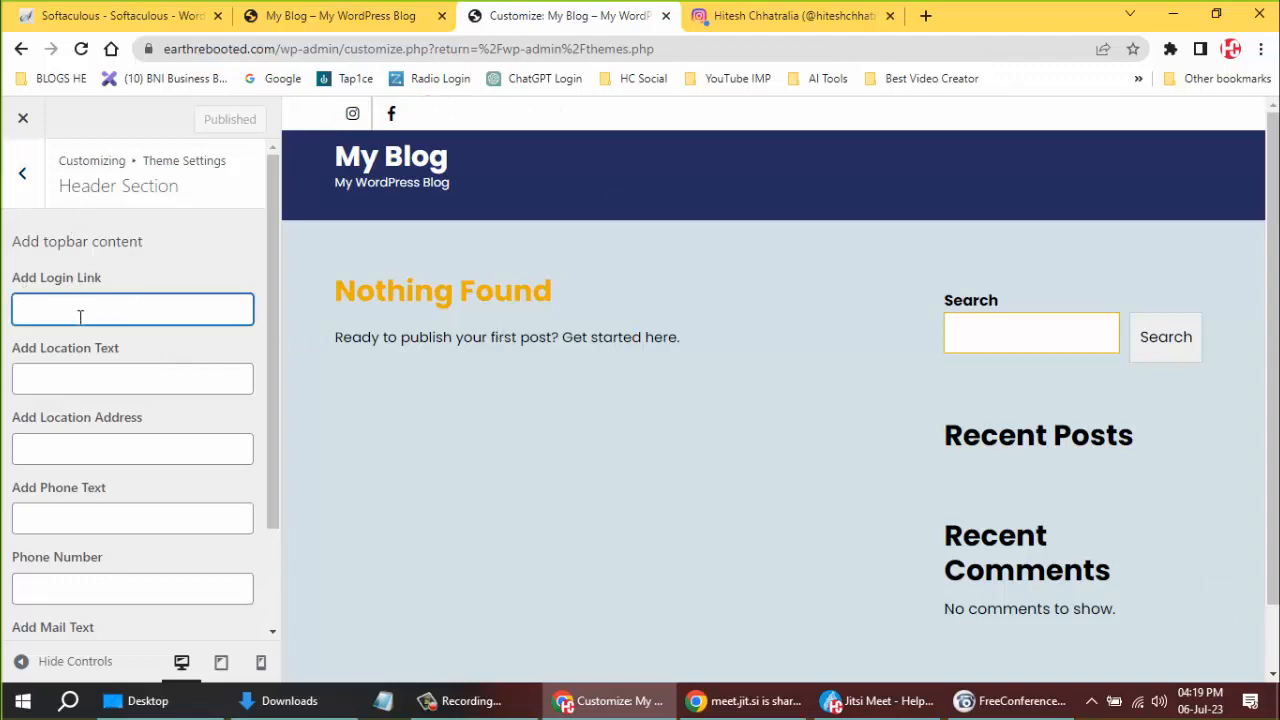
pyautogui.write('Login')
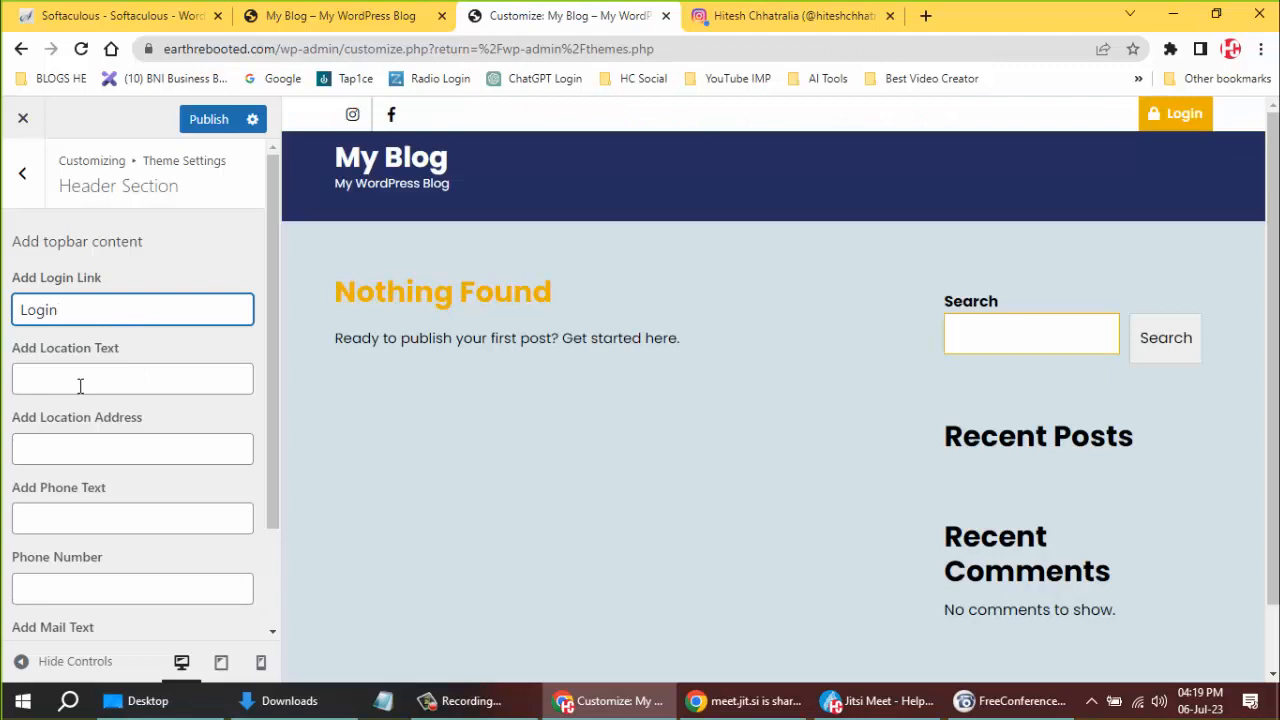
pyautogui.doubleClick(45, 316)
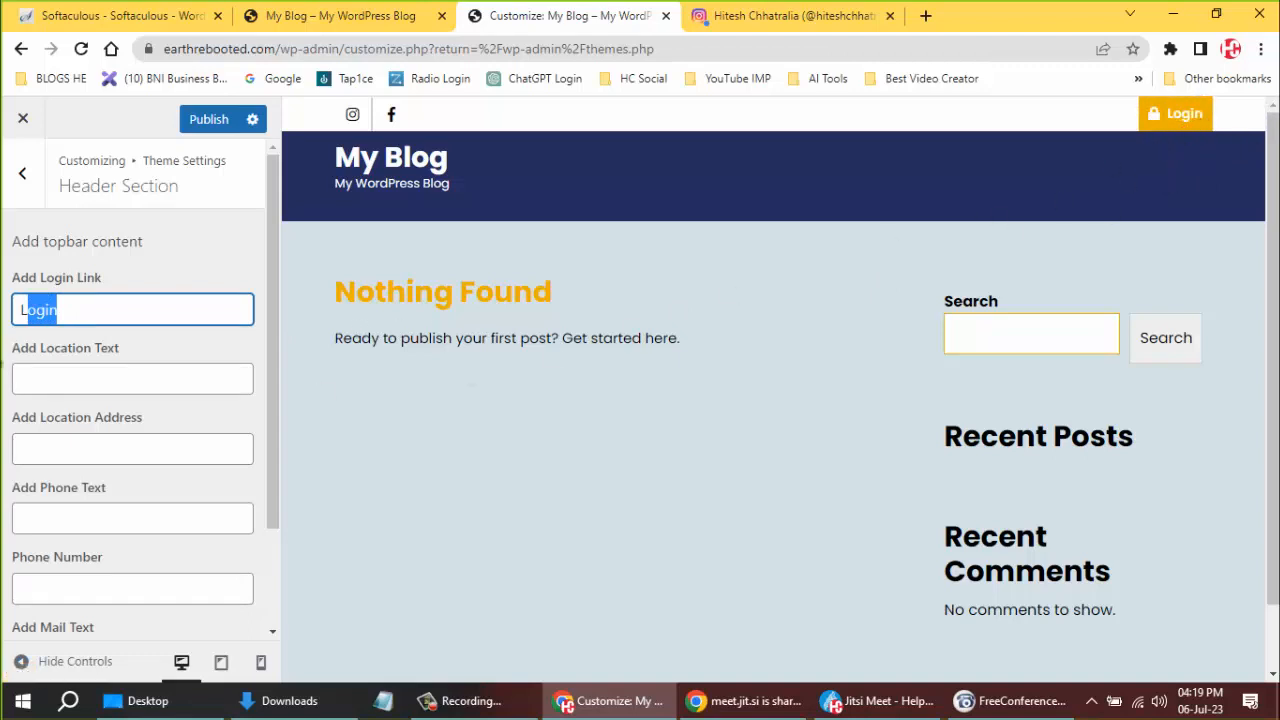
pyautogui.click(112, 318)
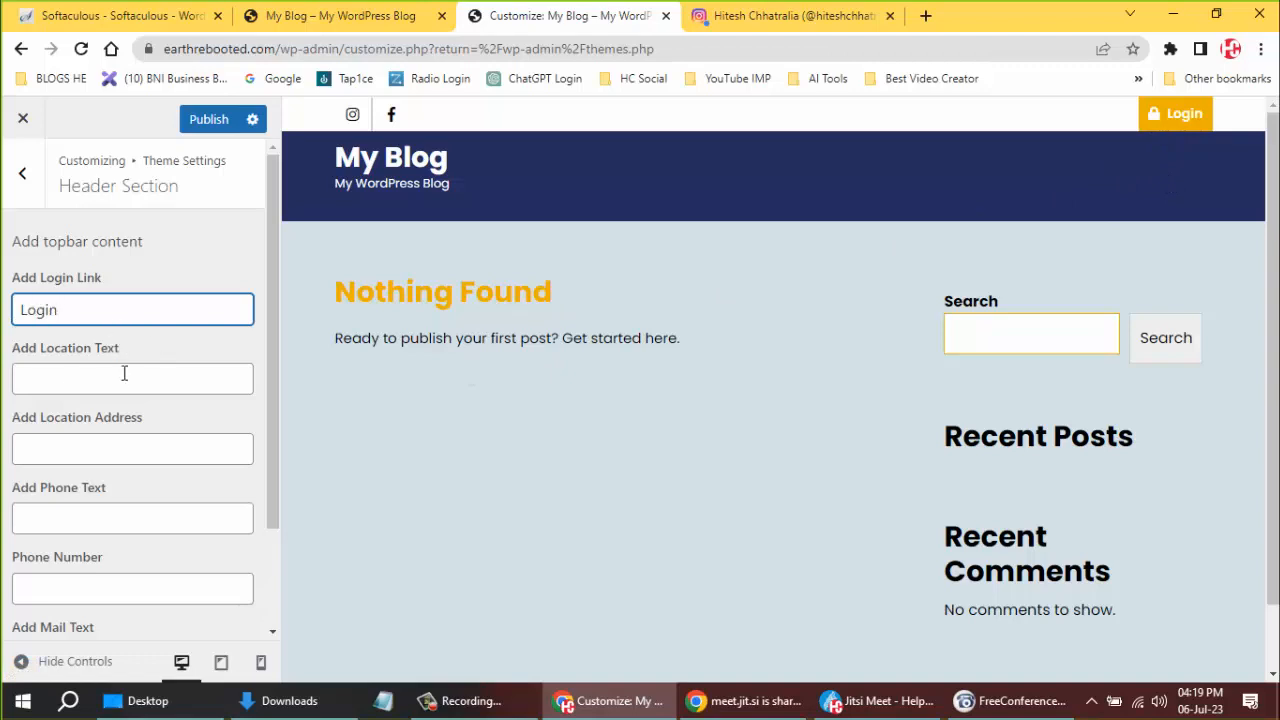
pyautogui.click(72, 376)
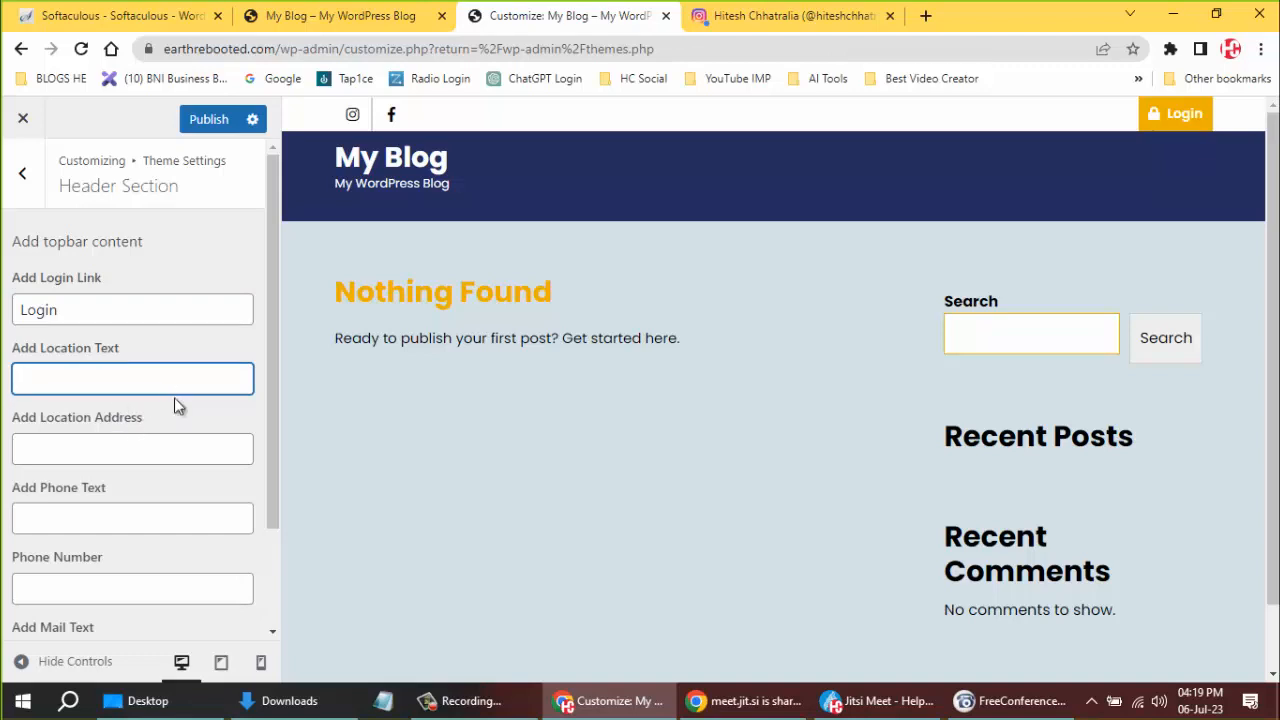
pyautogui.scroll(-2, 170, 435)
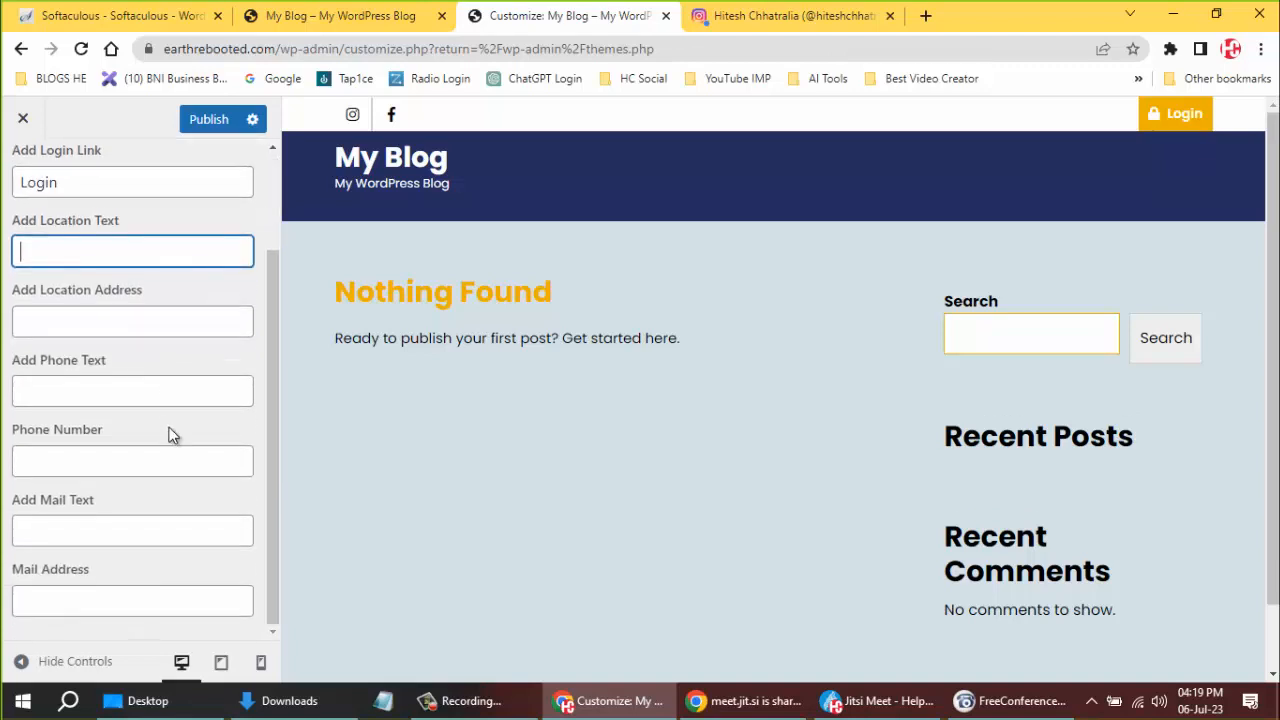
# - Enter the contact phone number in Add Phone Text
pyautogui.click(163, 391)
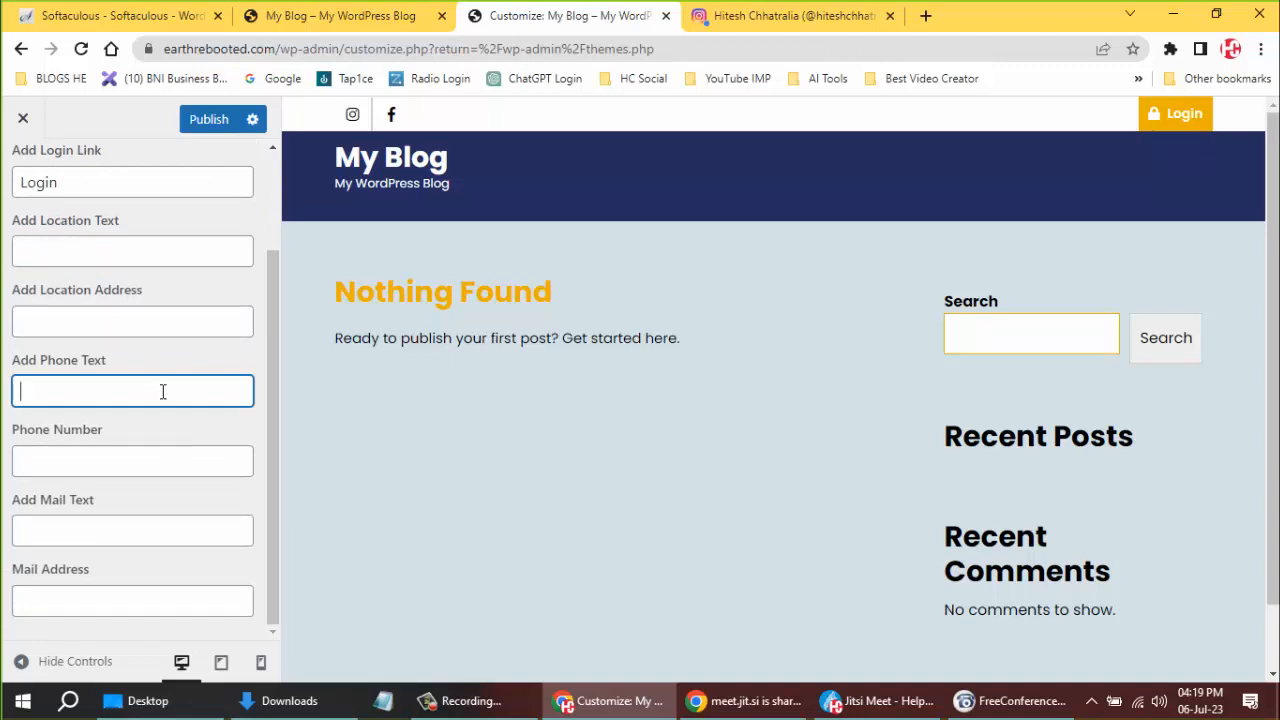
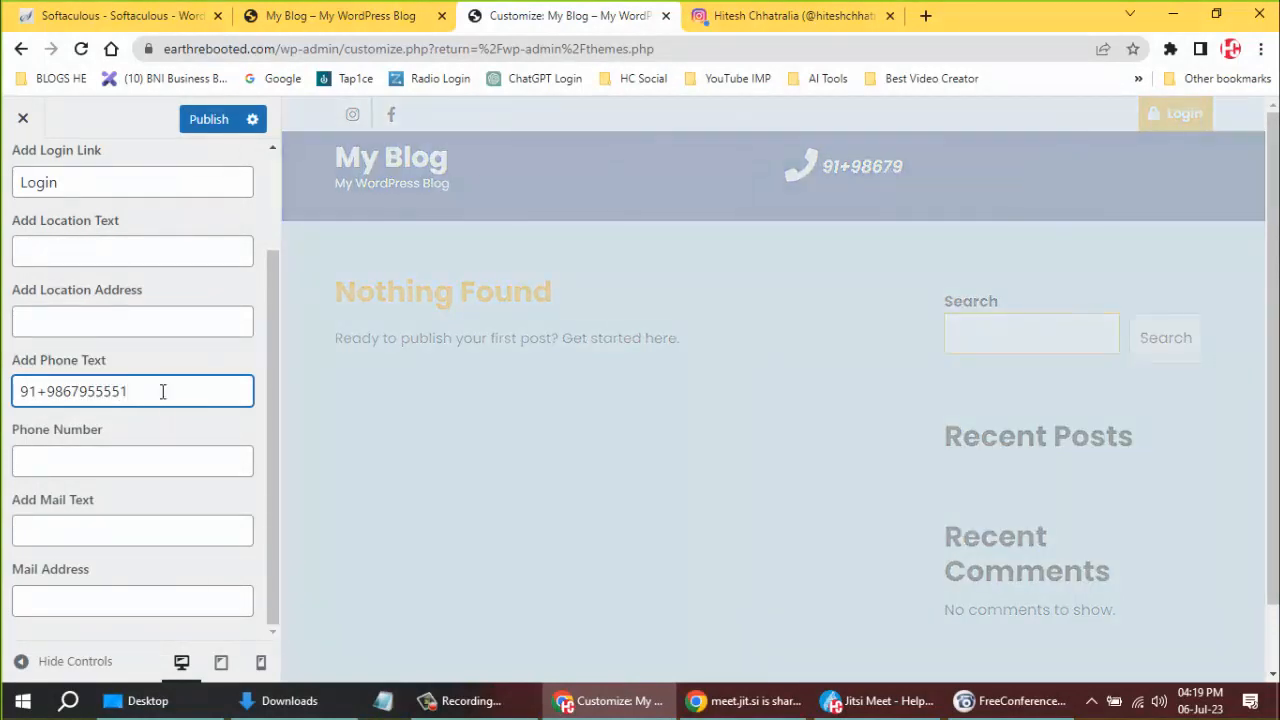
pyautogui.click(90, 391)
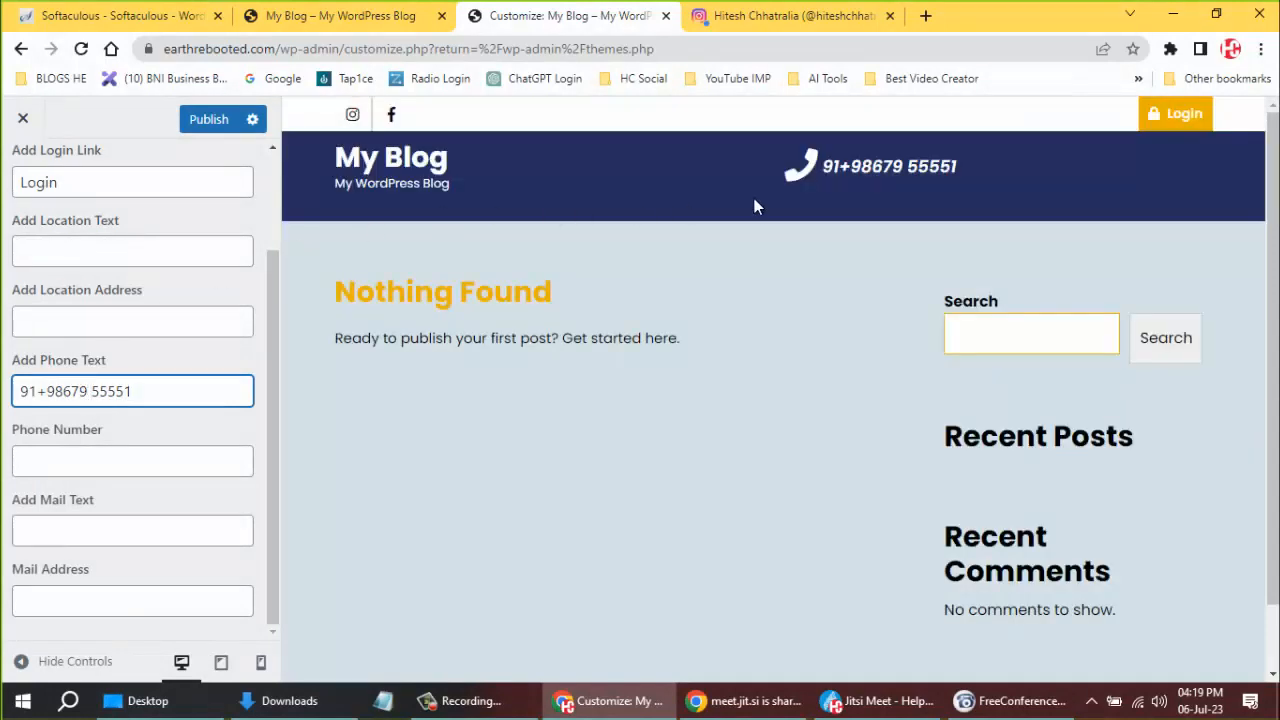
pyautogui.moveTo(827, 165); pyautogui.dragTo(1008, 175)
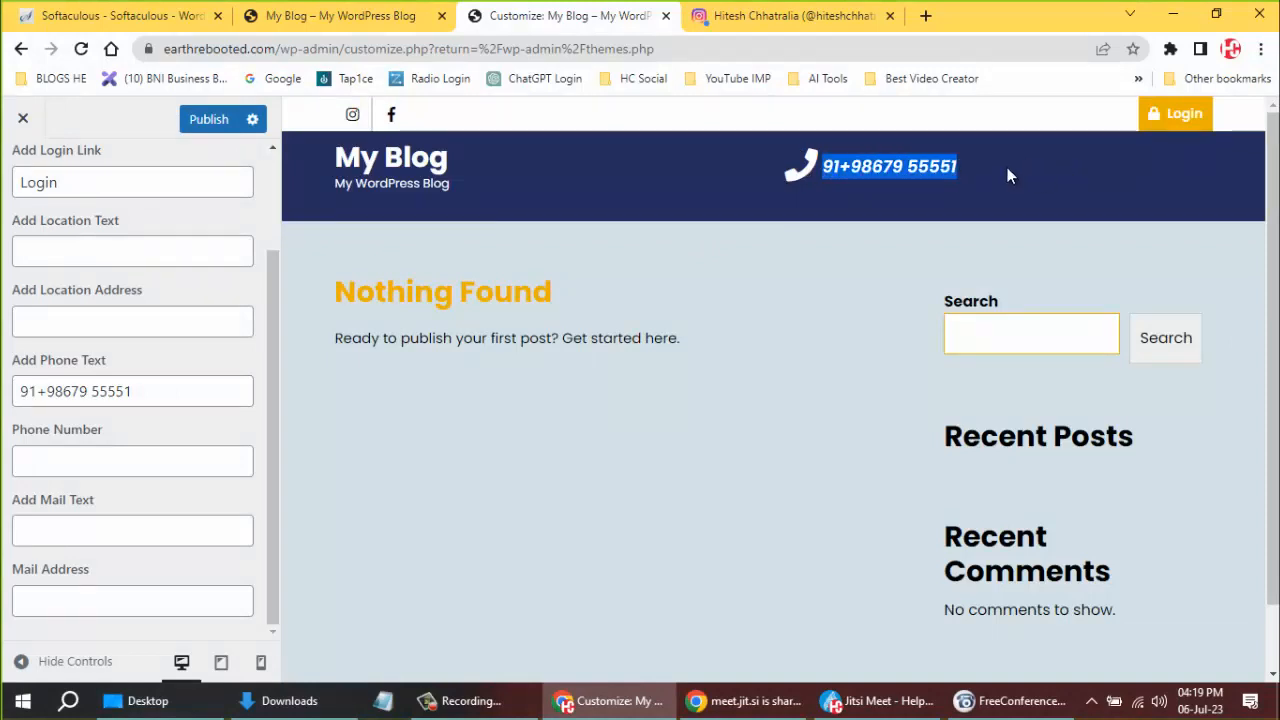
pyautogui.click(53, 459)
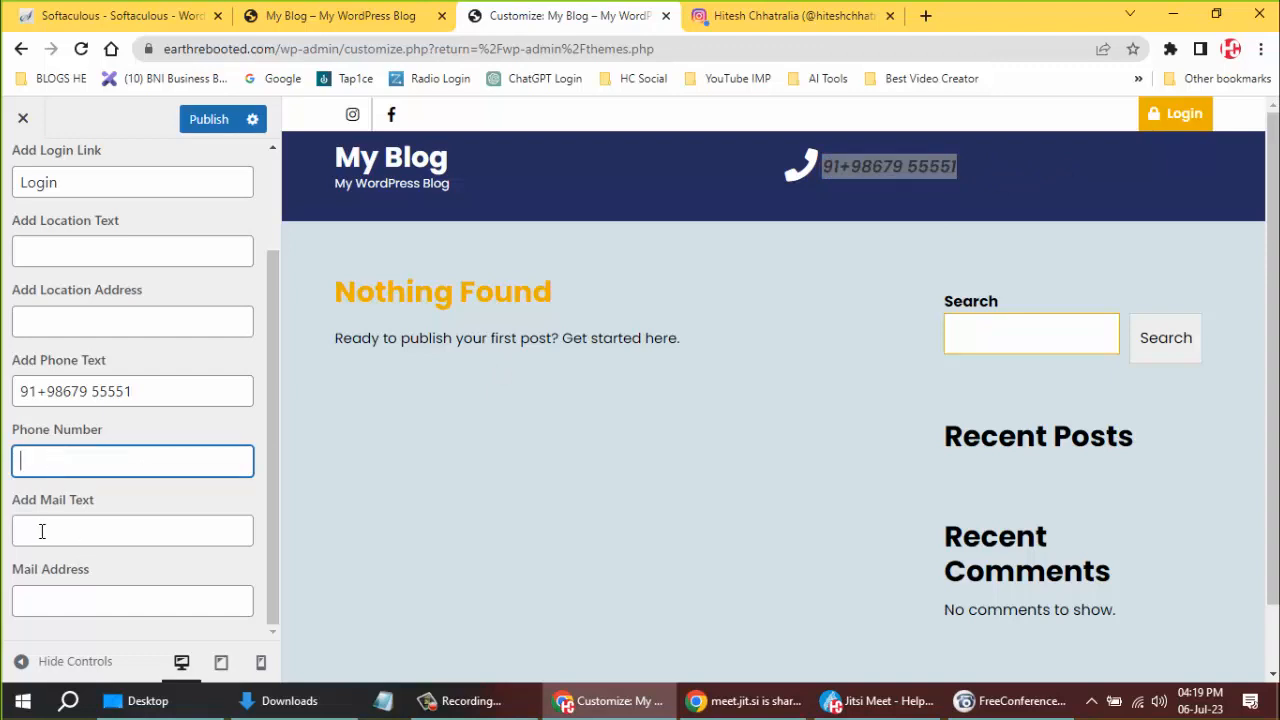
# - Enter the contact e-mail address in Add Mail Text and publish
pyautogui.click(87, 528)
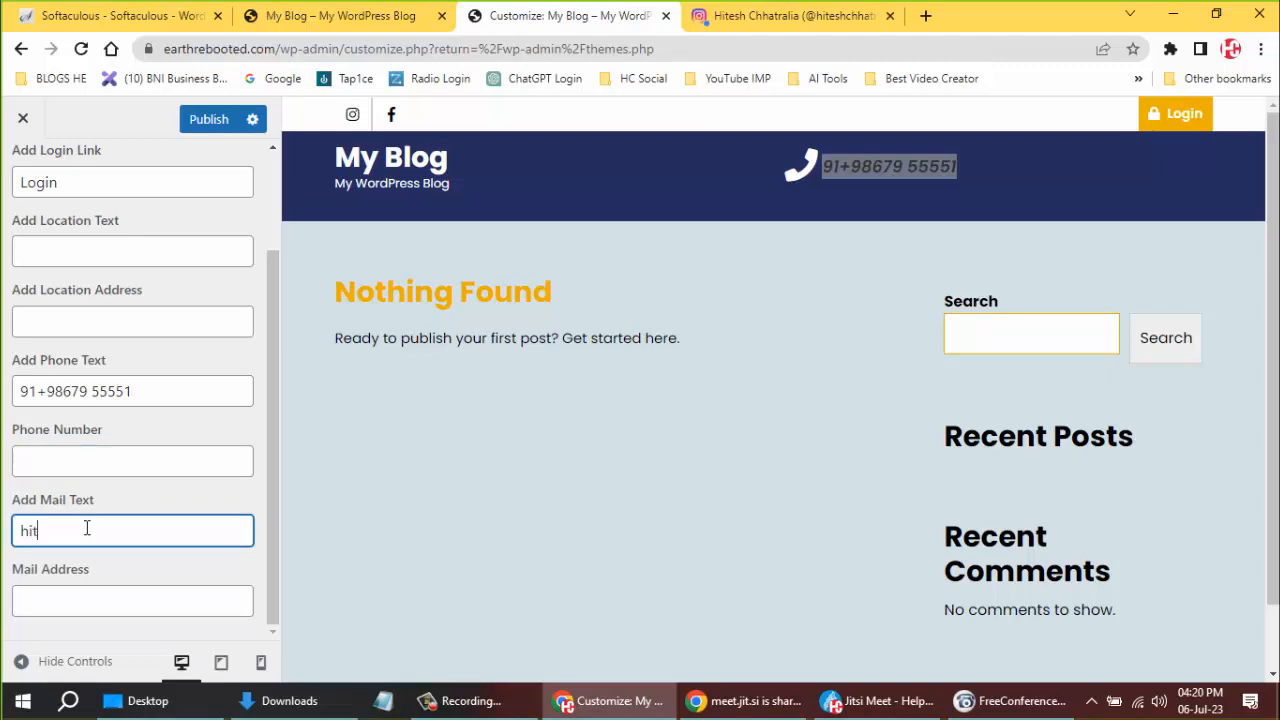
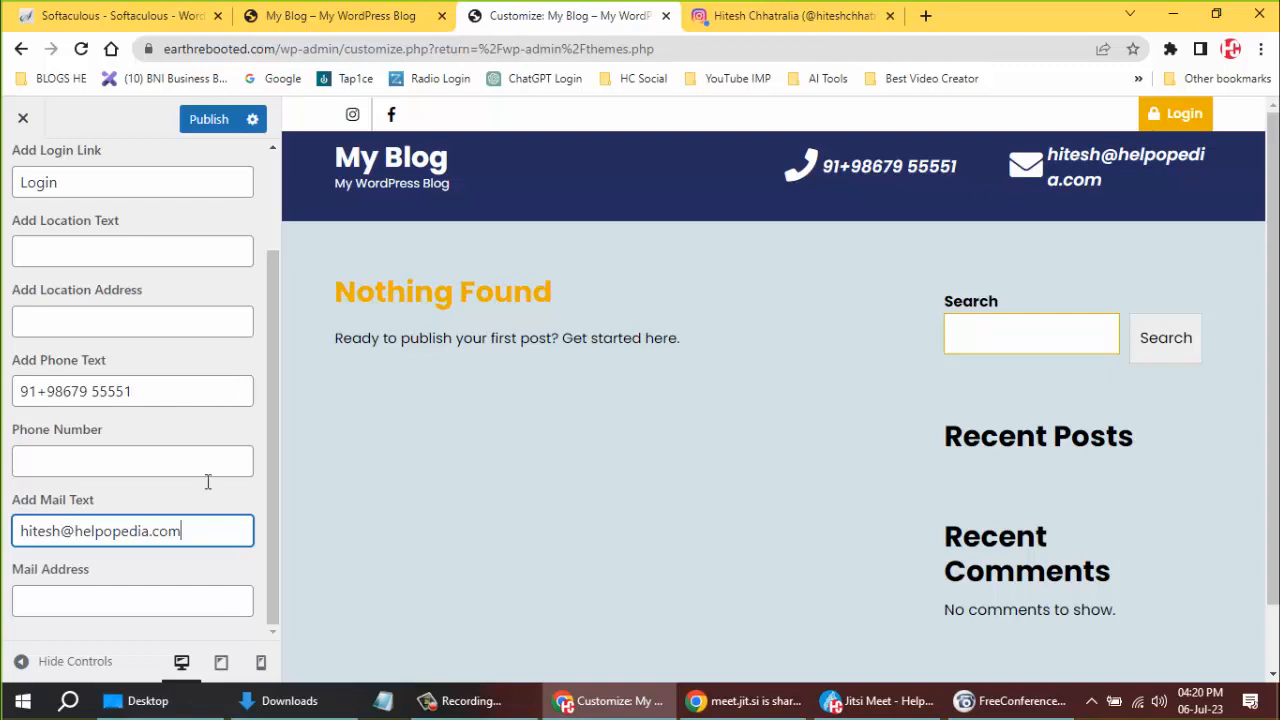
pyautogui.click(67, 598)
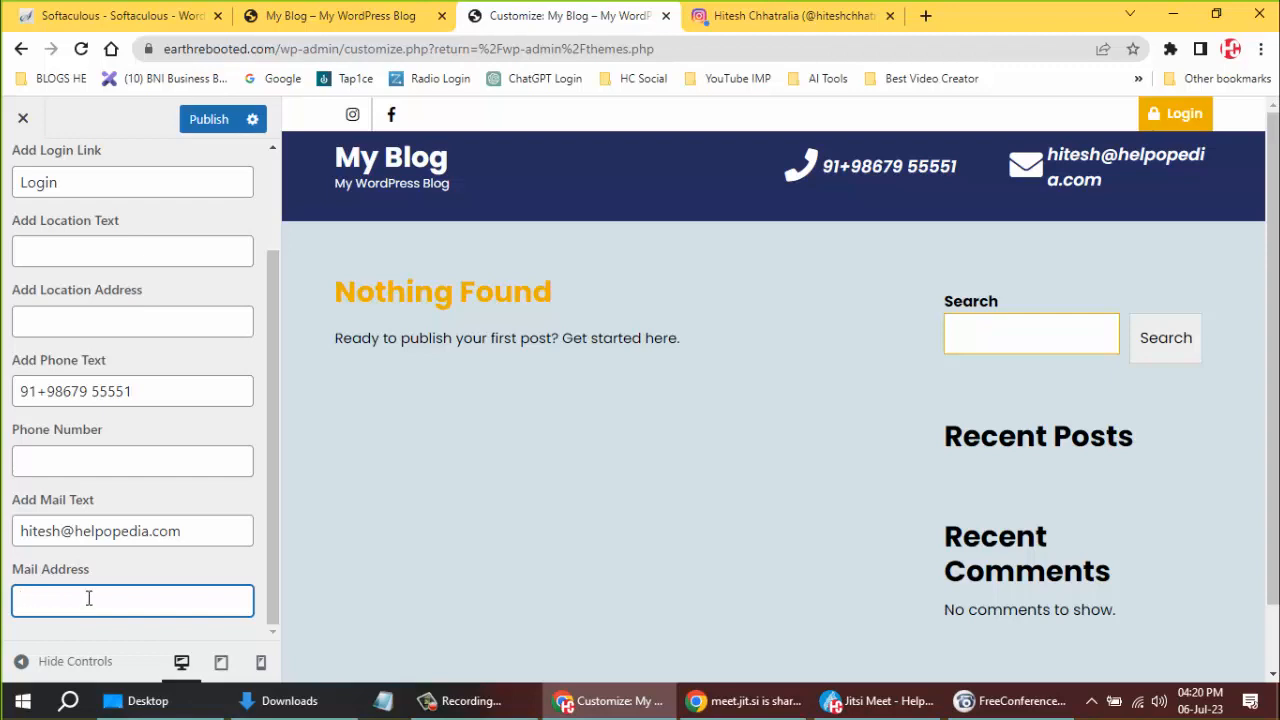
pyautogui.click(213, 122)
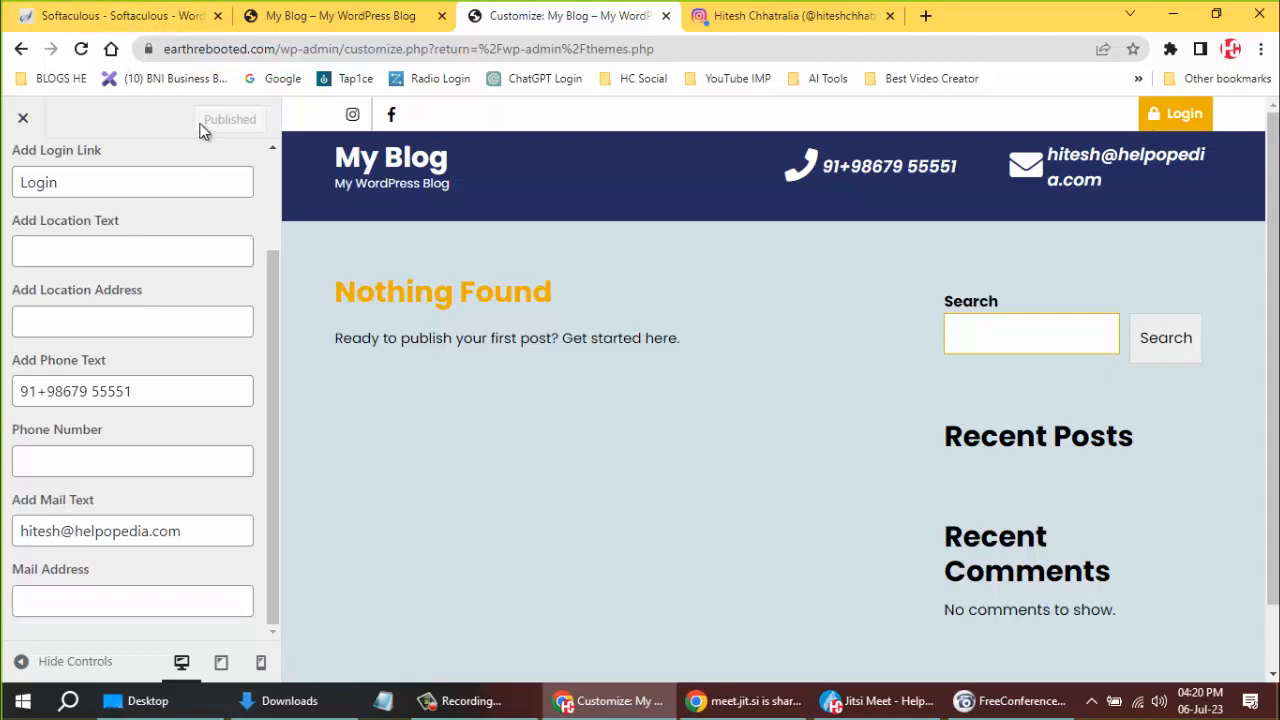
# - In Slider Settings, choose About Us as the first slide image page and publish
pyautogui.scroll(2, 120, 332)
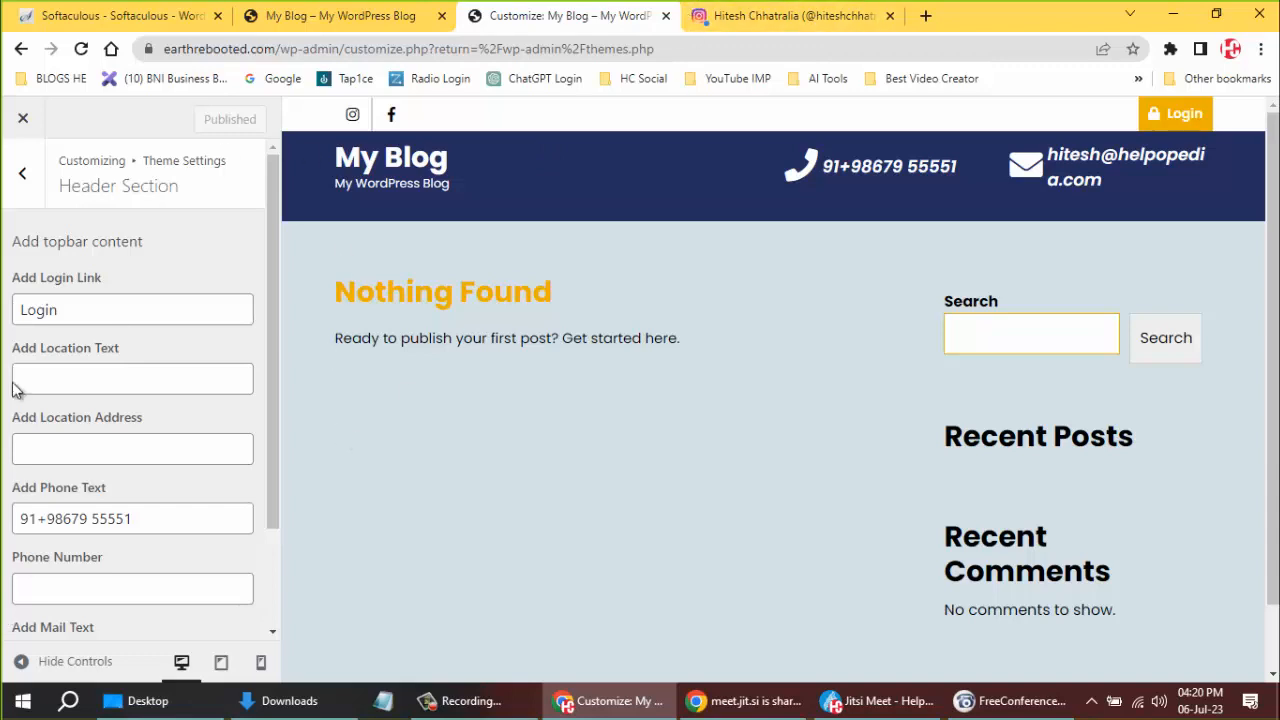
pyautogui.click(22, 179)
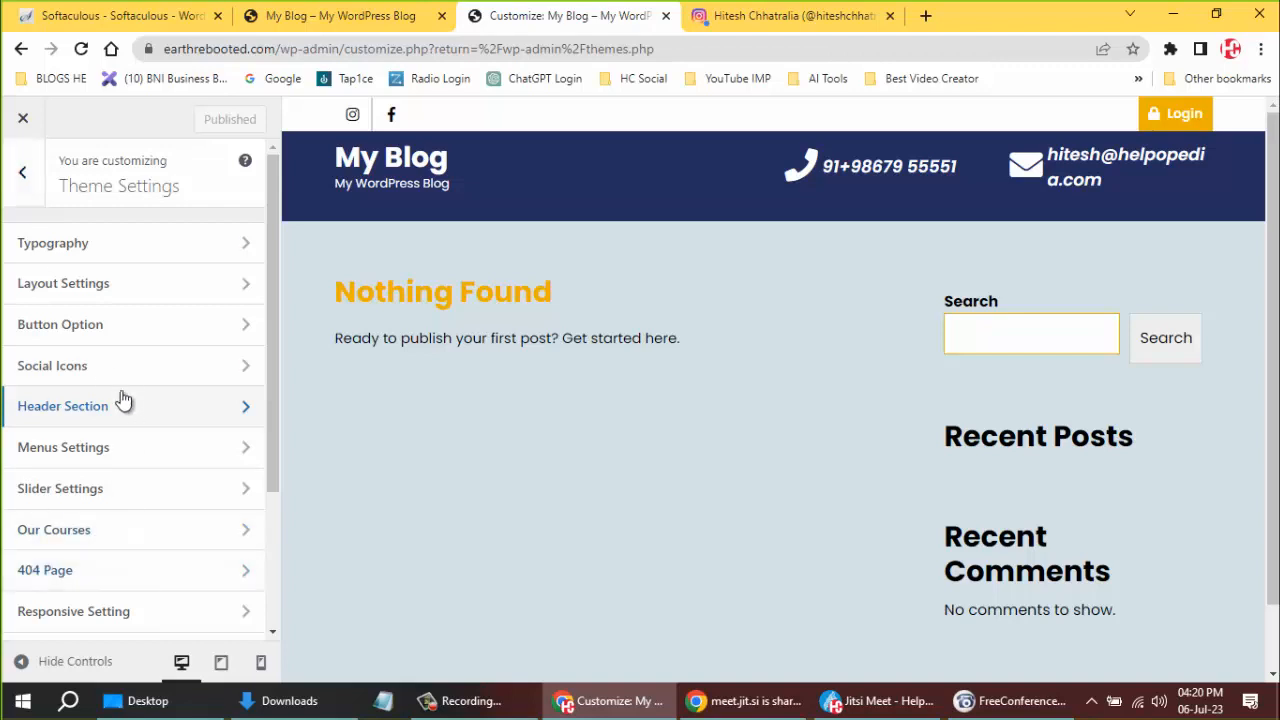
pyautogui.scroll(-1, 106, 366)
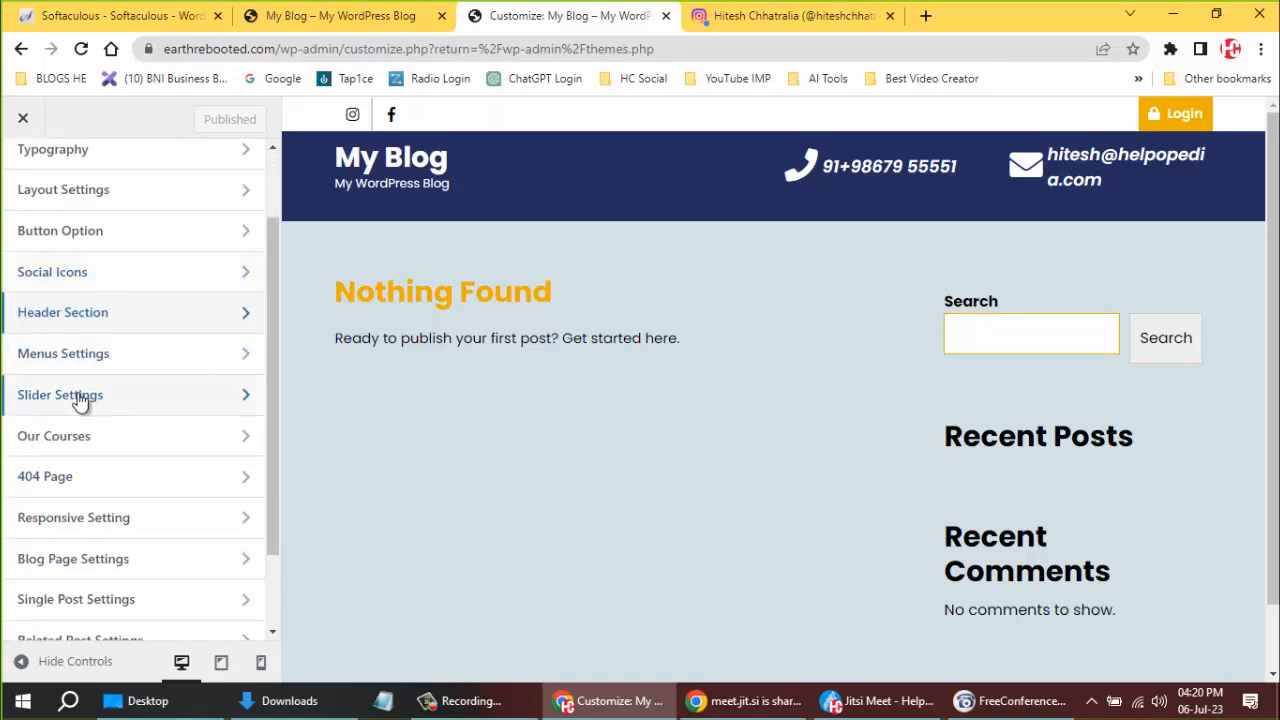
pyautogui.click(60, 395)
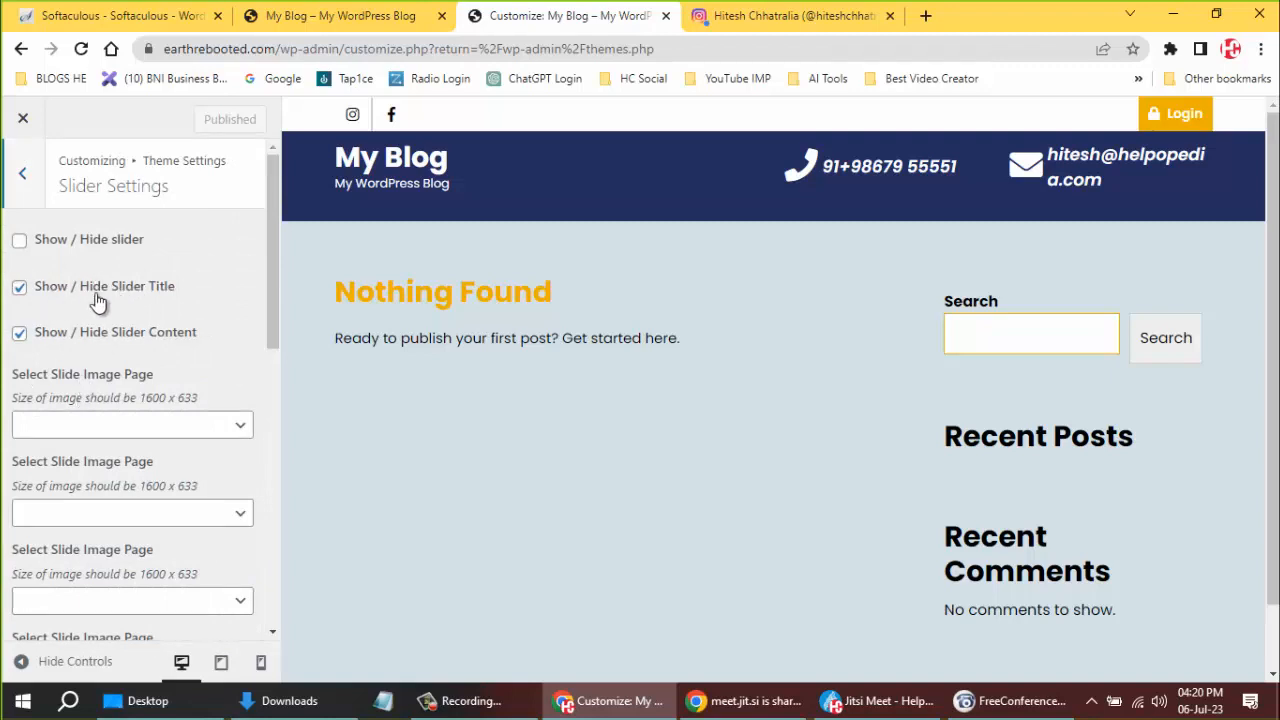
pyautogui.scroll(-1, 210, 330)
pyautogui.click(209, 333)
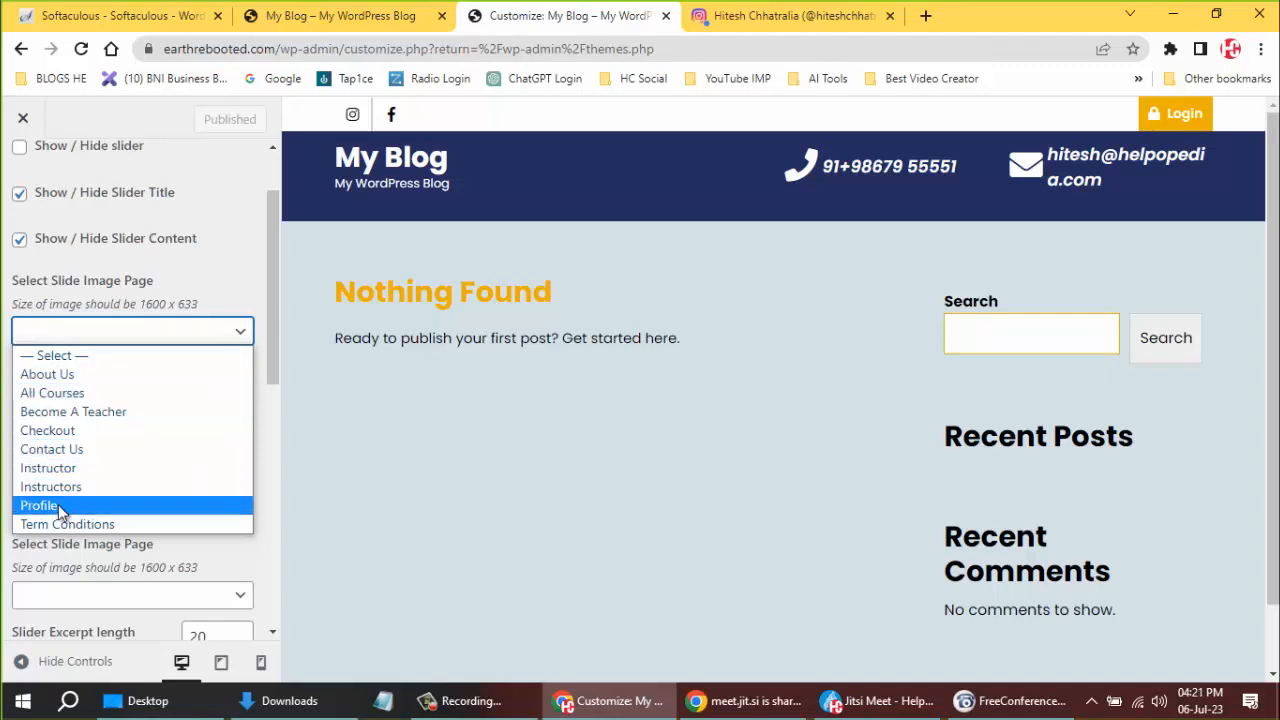
pyautogui.click(70, 376)
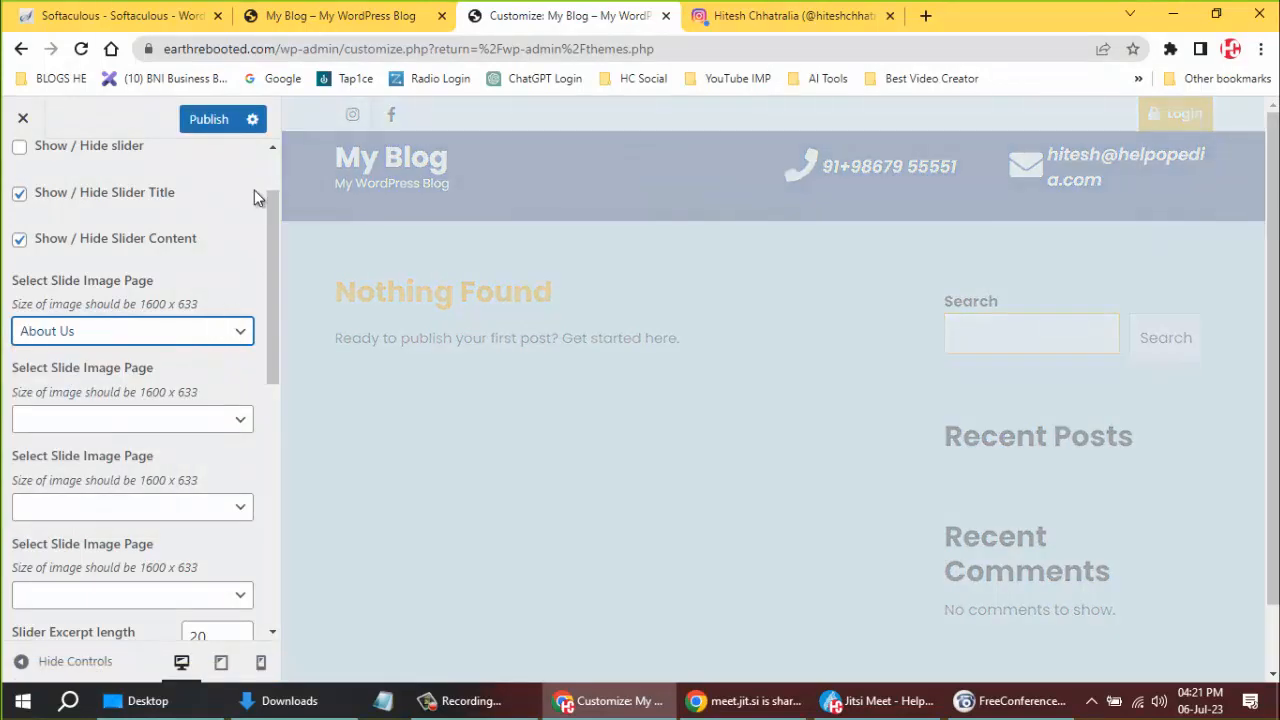
pyautogui.click(223, 124)
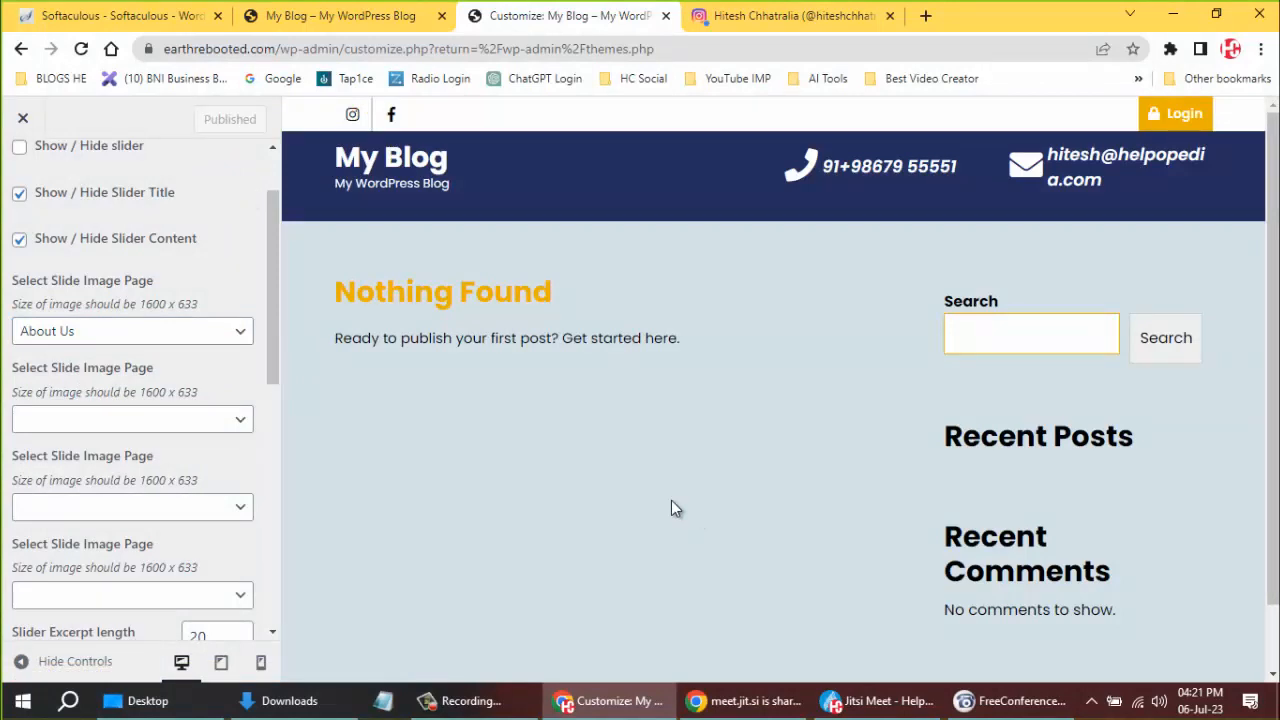
pyautogui.scroll(-4, 137, 391)
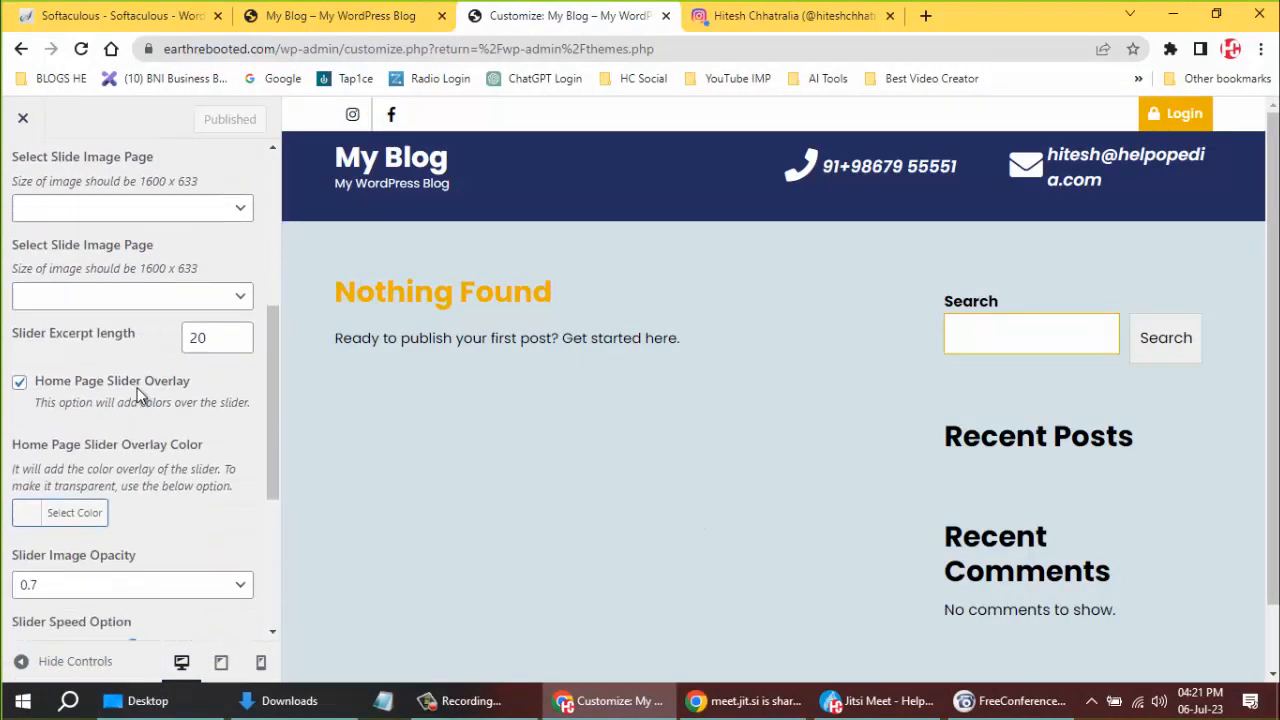
pyautogui.scroll(3, 110, 471)
pyautogui.scroll(3, 113, 471)
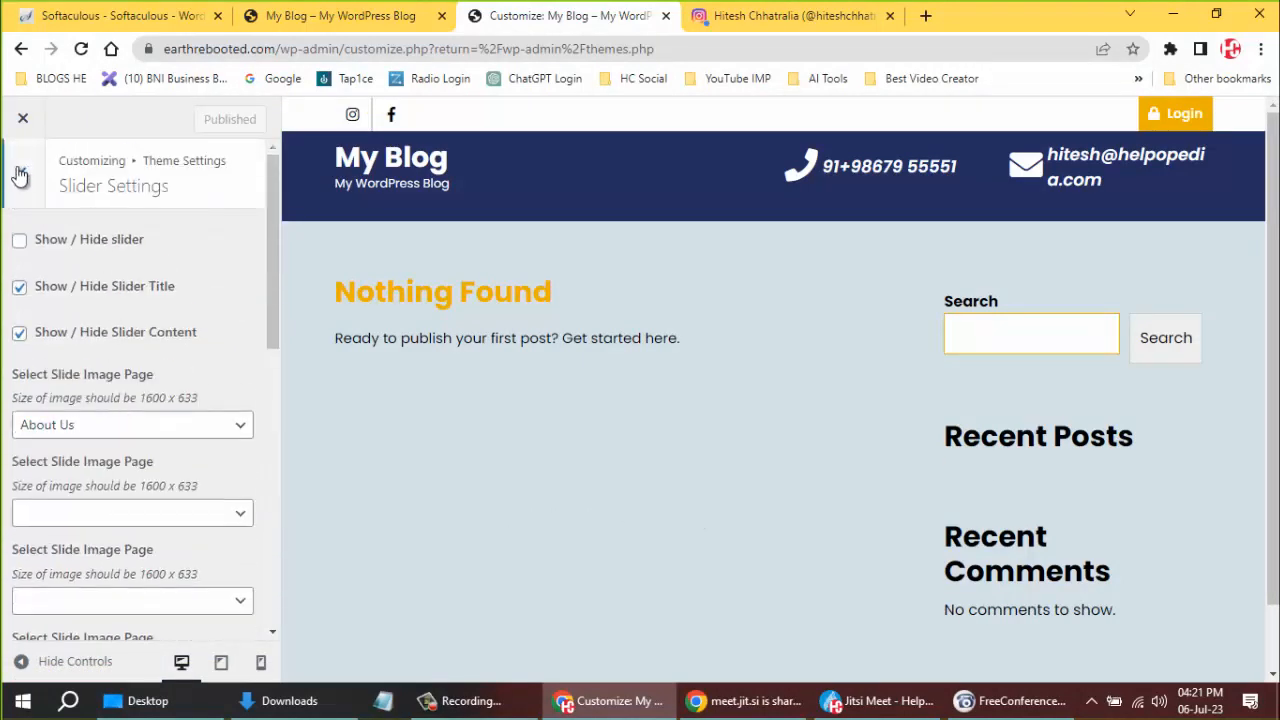
# - Review the 404 Page fields, then back out to the top-level Customizer panel
pyautogui.click(21, 175)
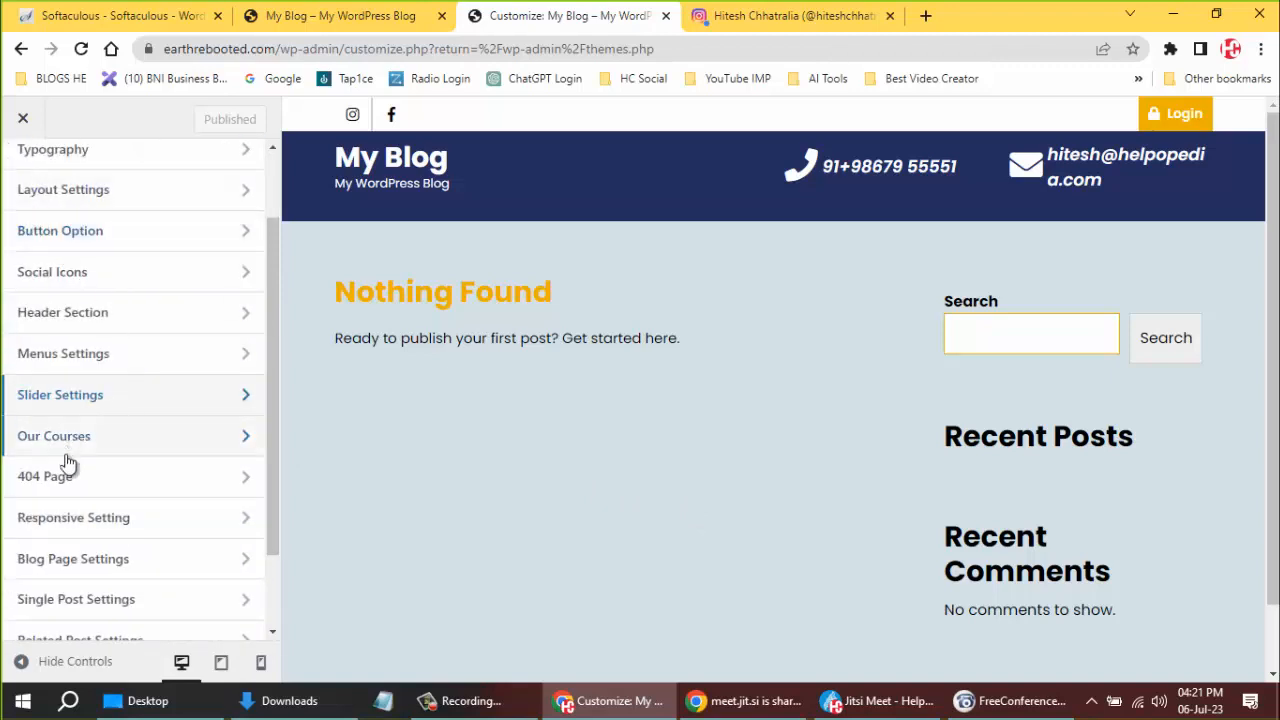
pyautogui.scroll(-1, 165, 452)
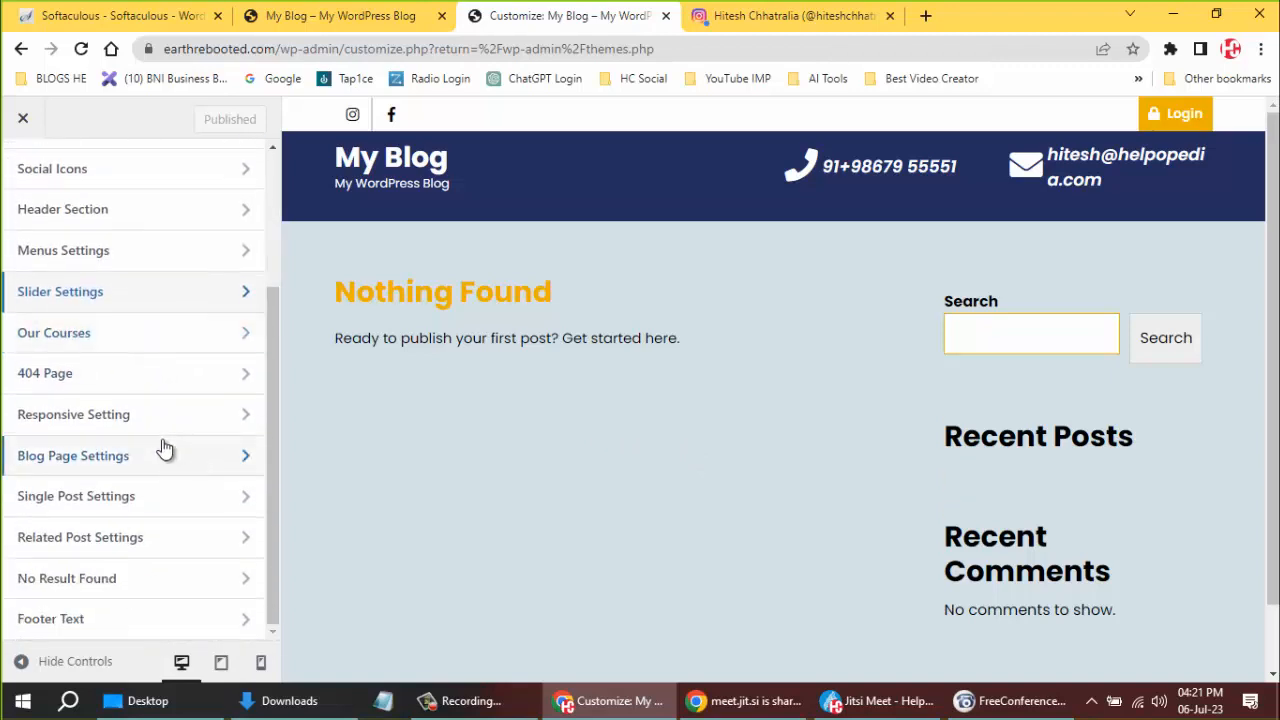
pyautogui.click(97, 385)
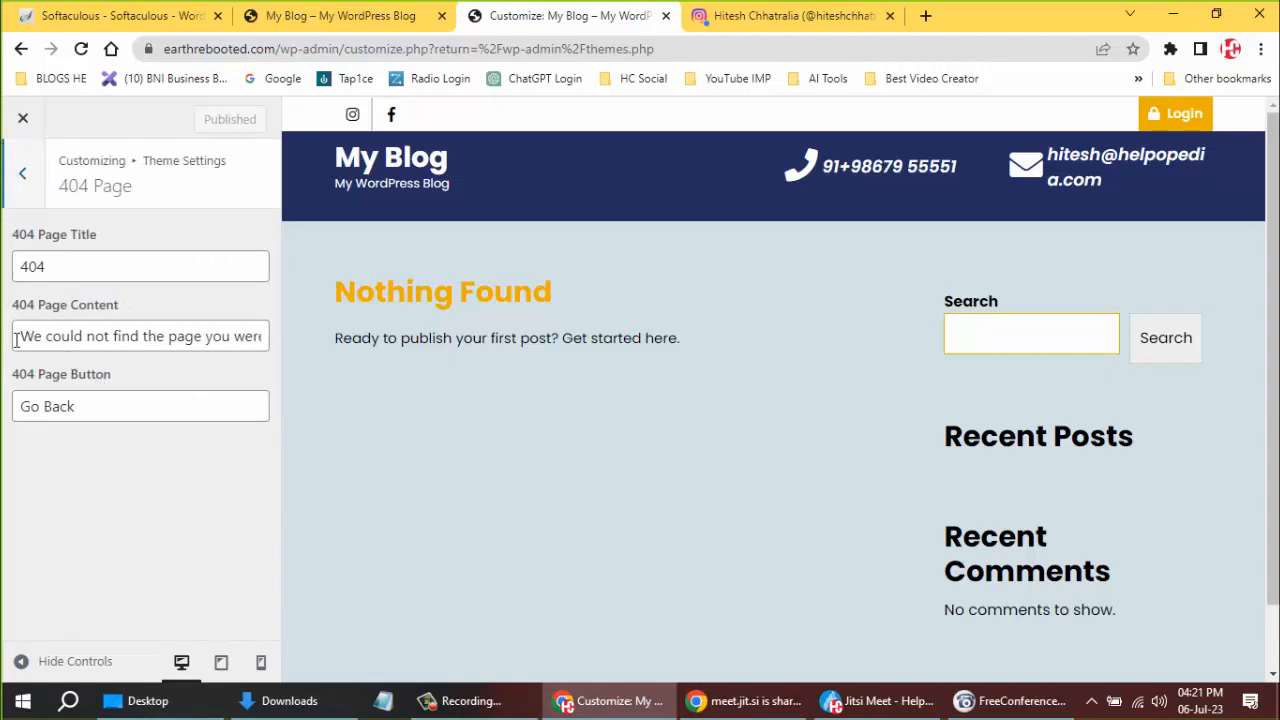
pyautogui.moveTo(63, 336); pyautogui.dragTo(276, 346)
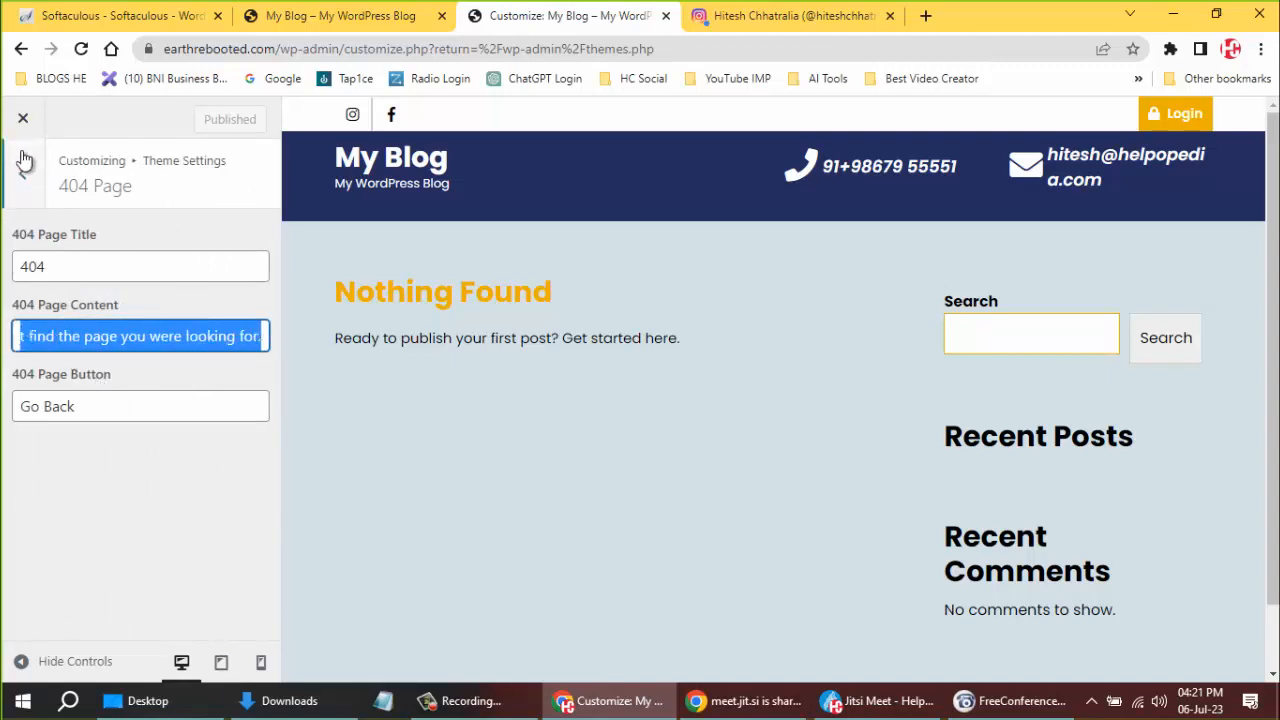
pyautogui.click(28, 177)
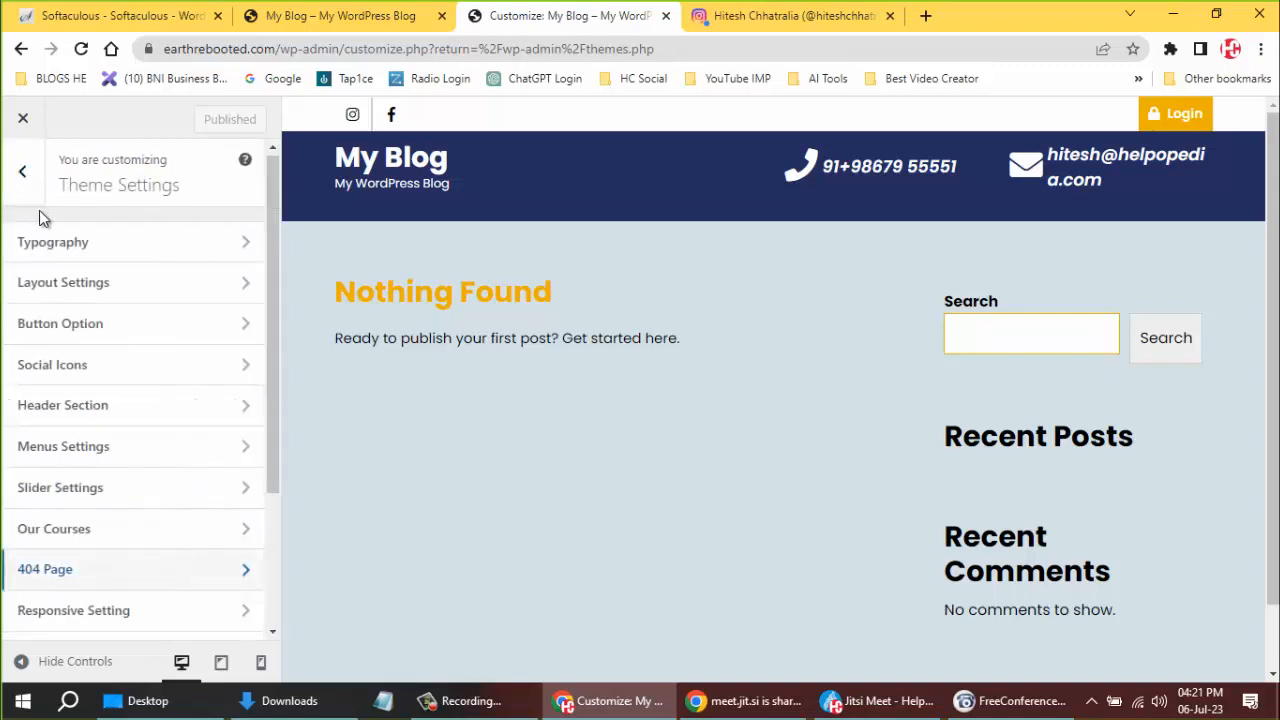
pyautogui.scroll(-1, 94, 340)
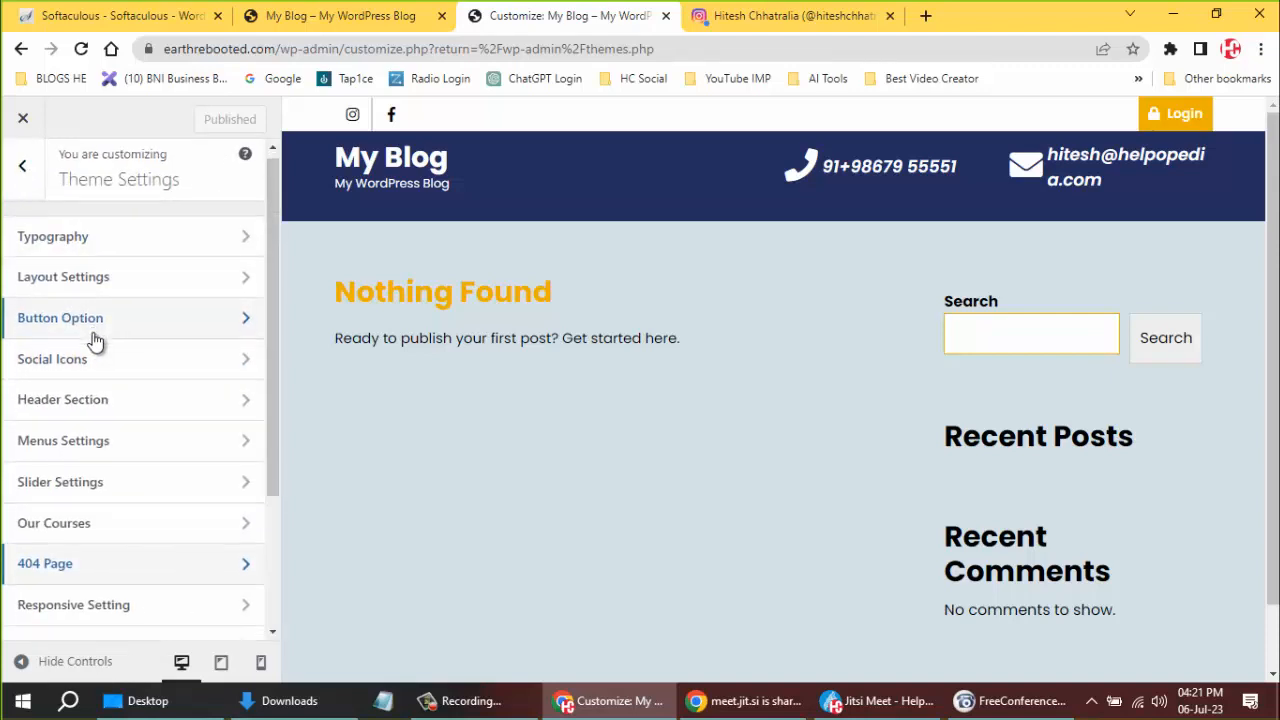
pyautogui.scroll(1, 94, 345)
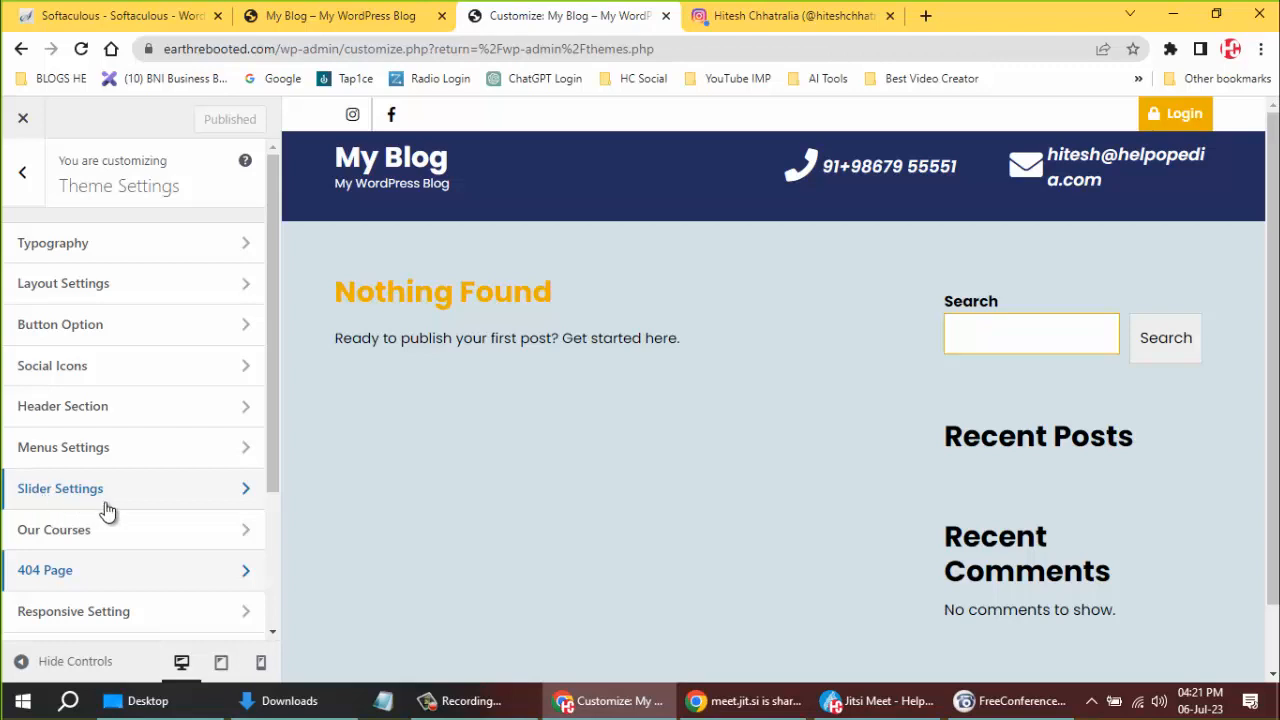
pyautogui.click(25, 178)
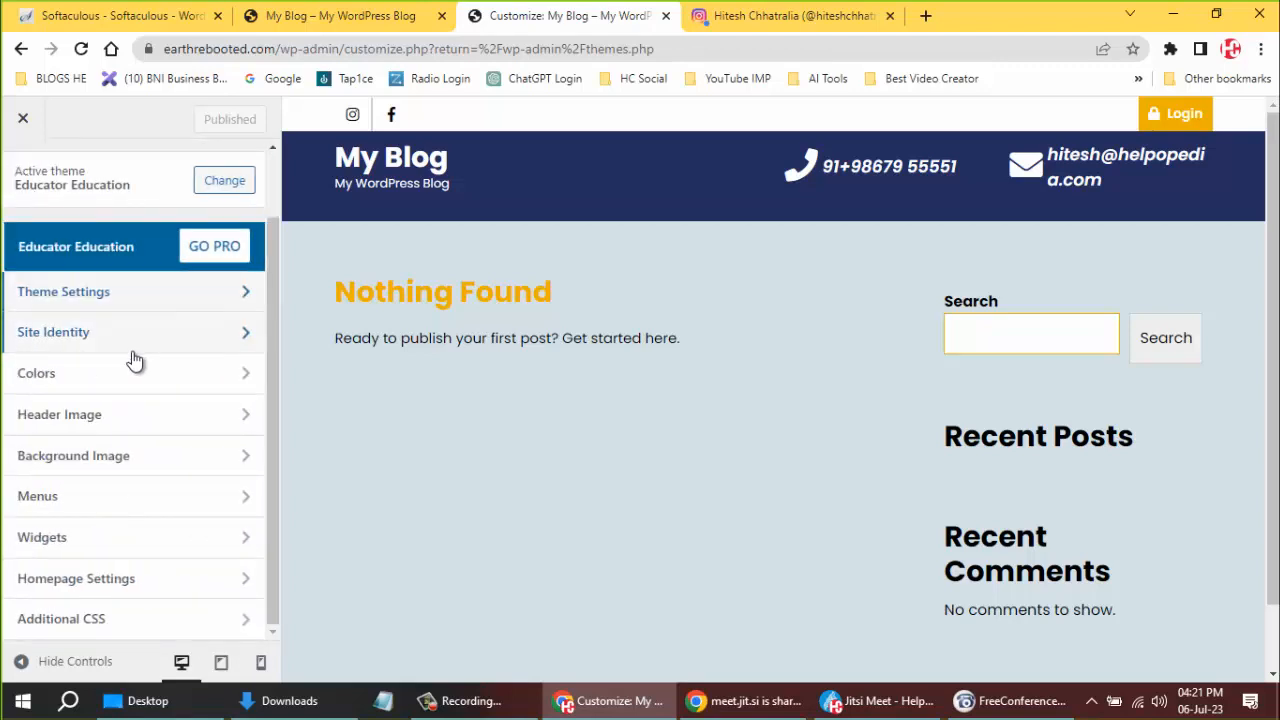
# - Upload Earthrebooted-Logo from Pictures as the Site Identity logo and accept the crop
pyautogui.click(30, 333)
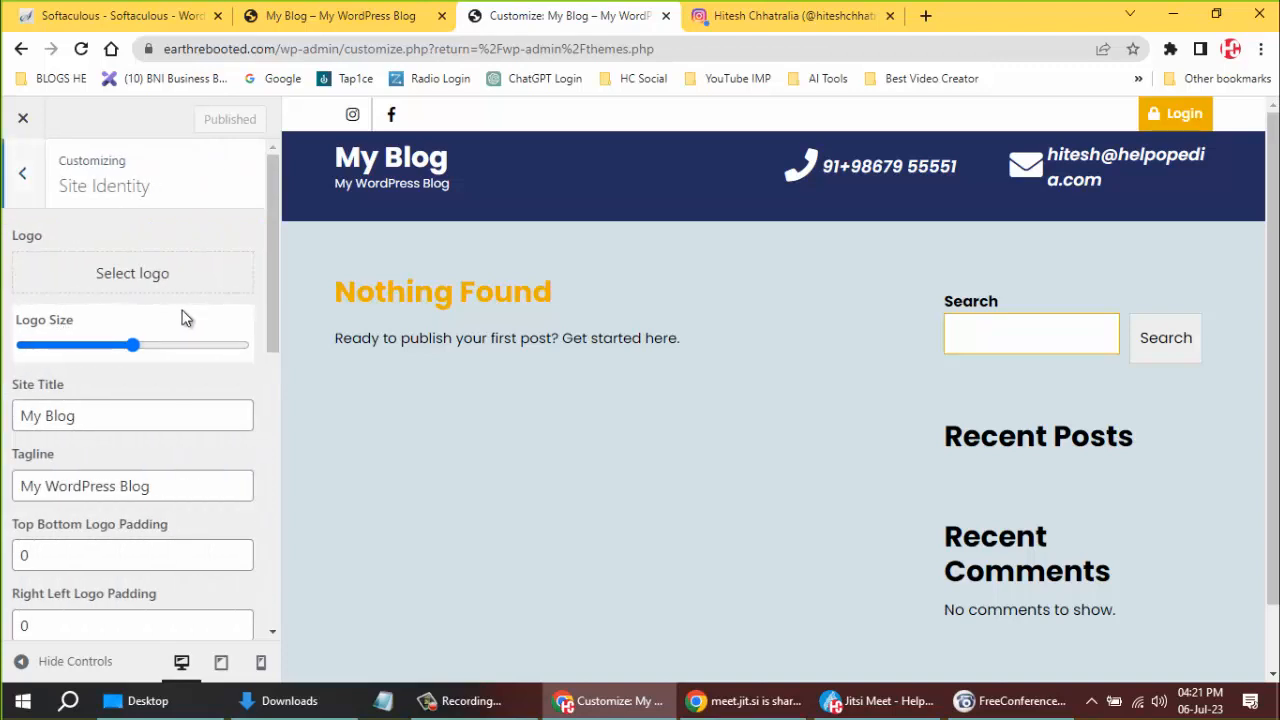
pyautogui.click(129, 276)
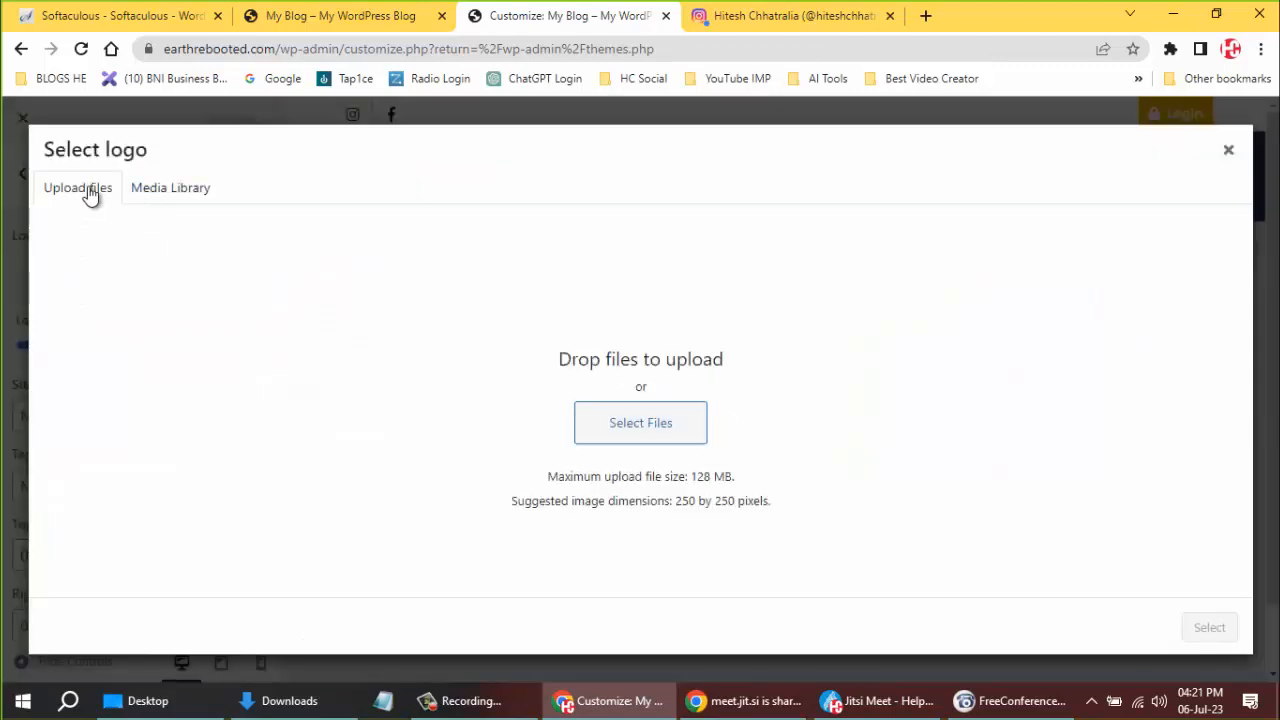
pyautogui.click(651, 427)
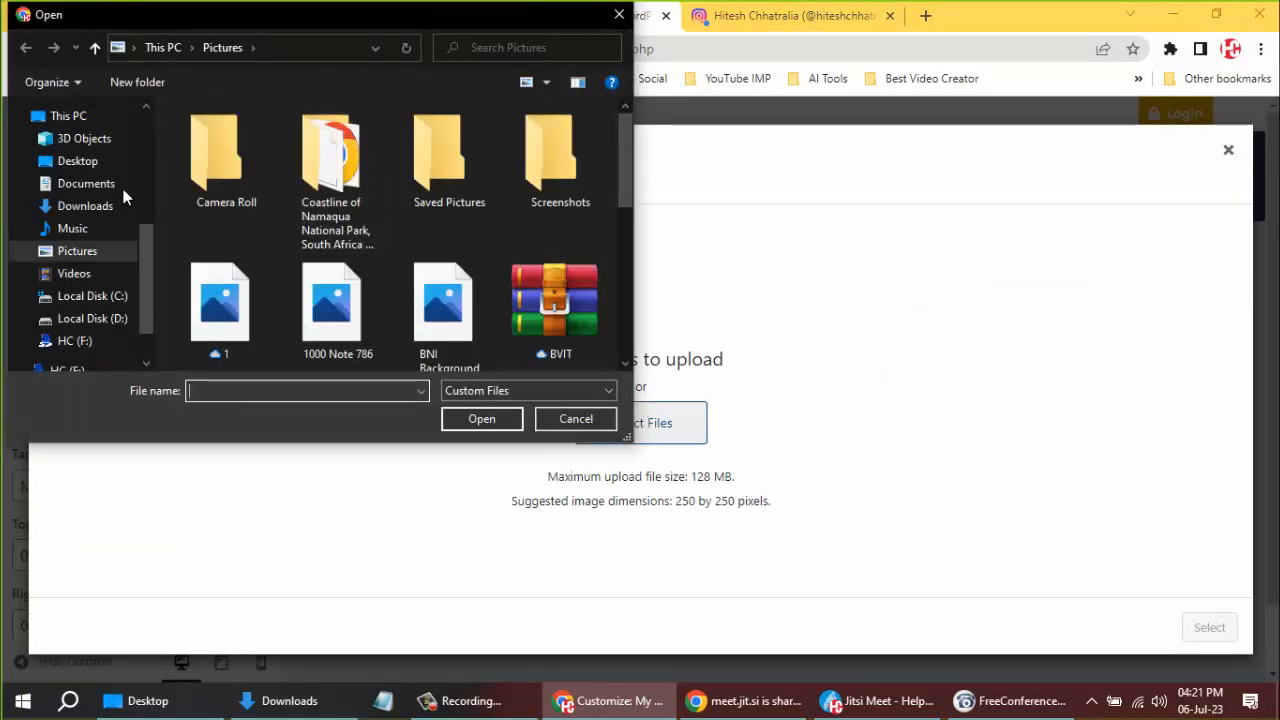
pyautogui.click(80, 161)
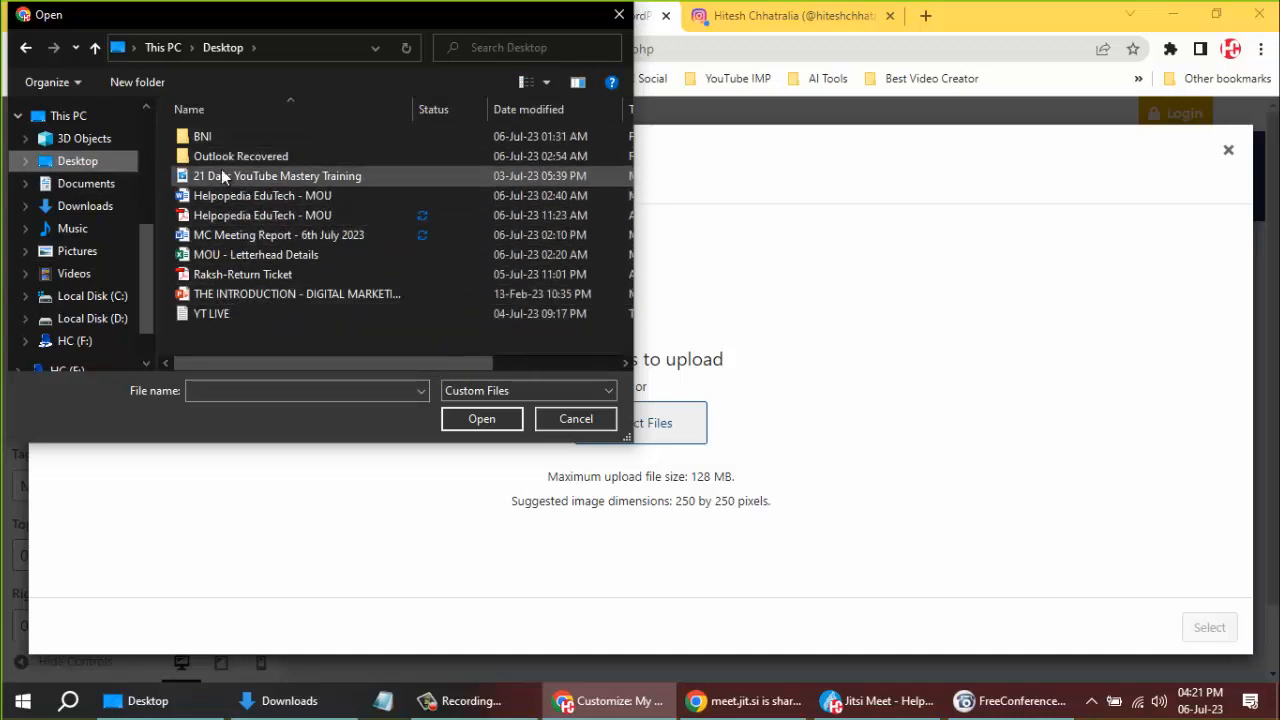
pyautogui.click(83, 251)
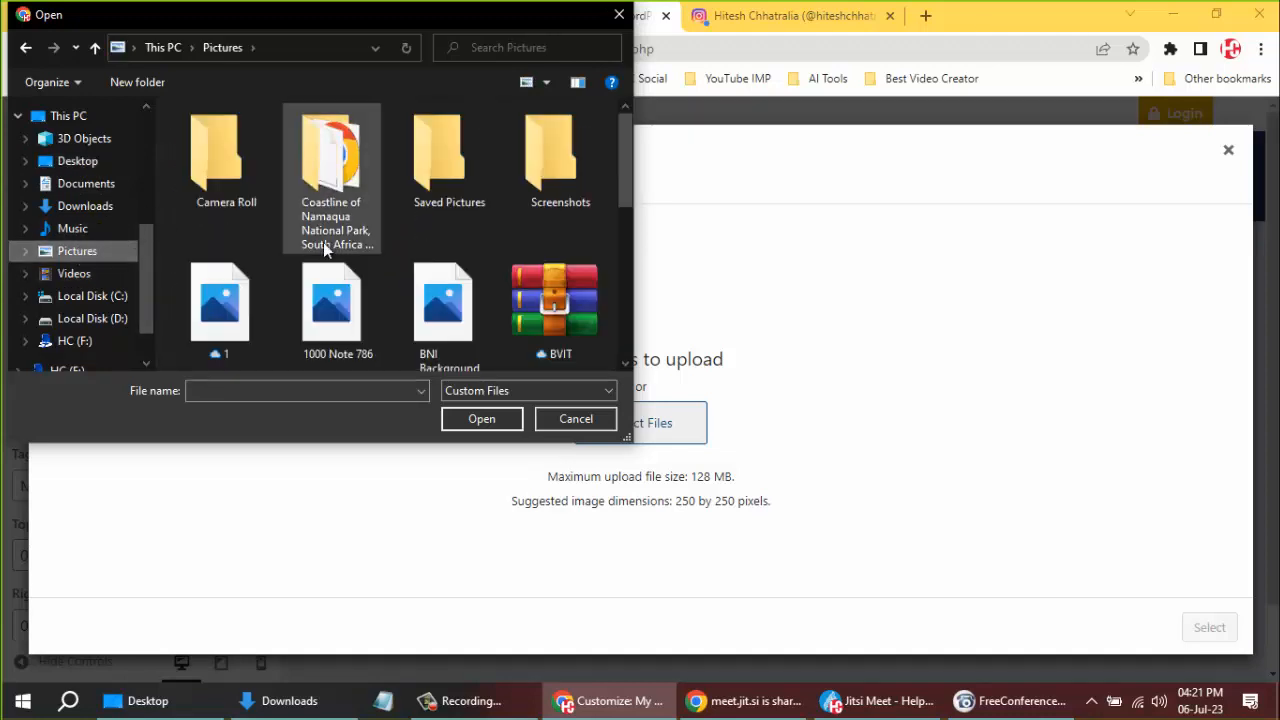
pyautogui.scroll(-2, 323, 242)
pyautogui.click(333, 283)
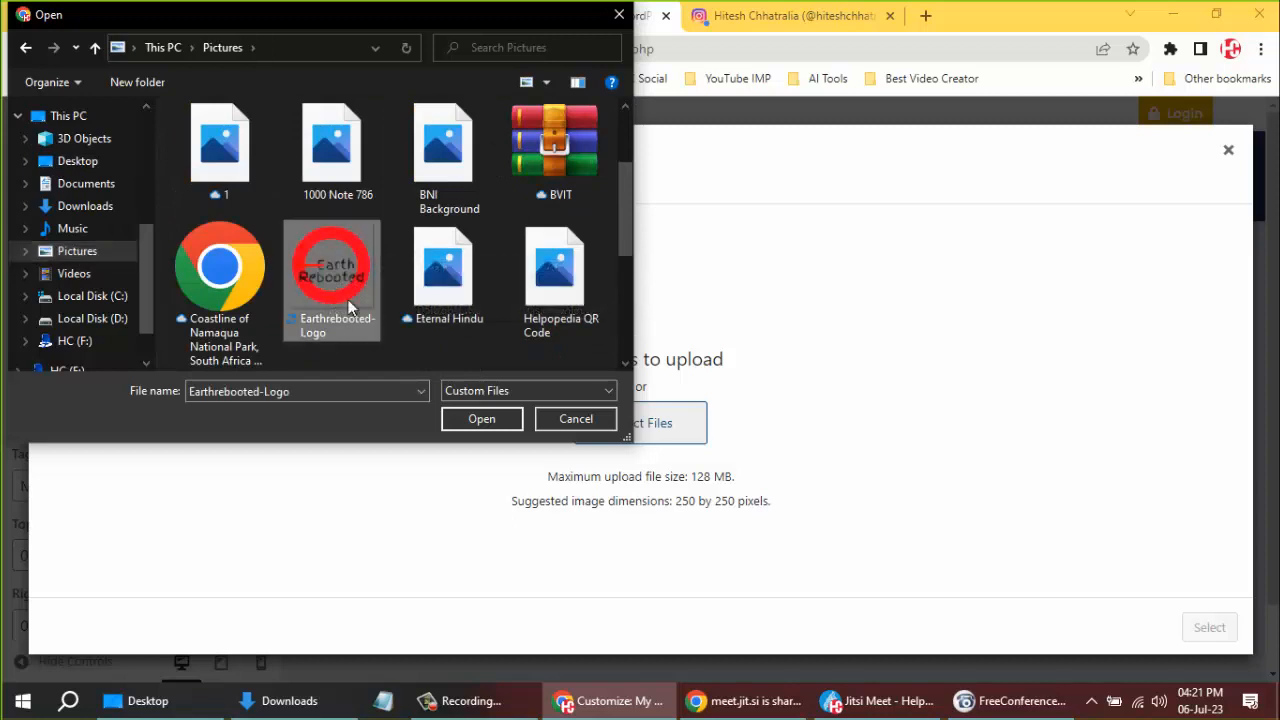
pyautogui.click(484, 420)
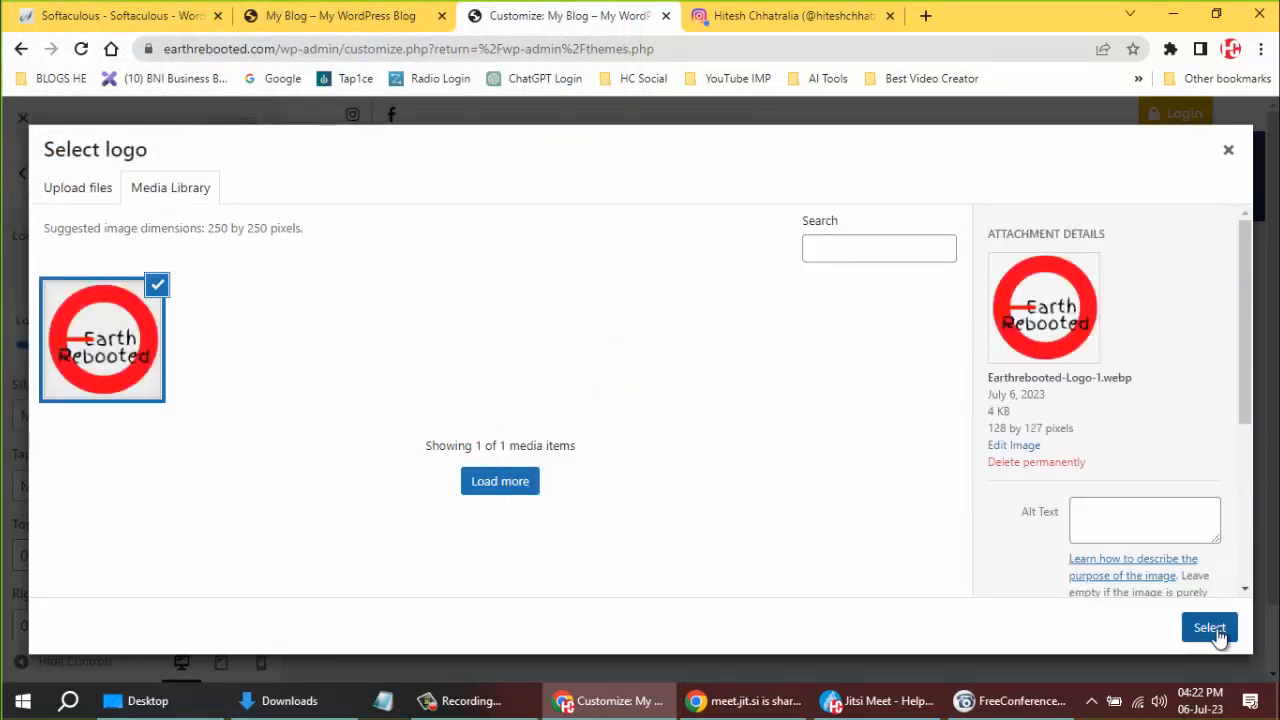
pyautogui.click(1216, 631)
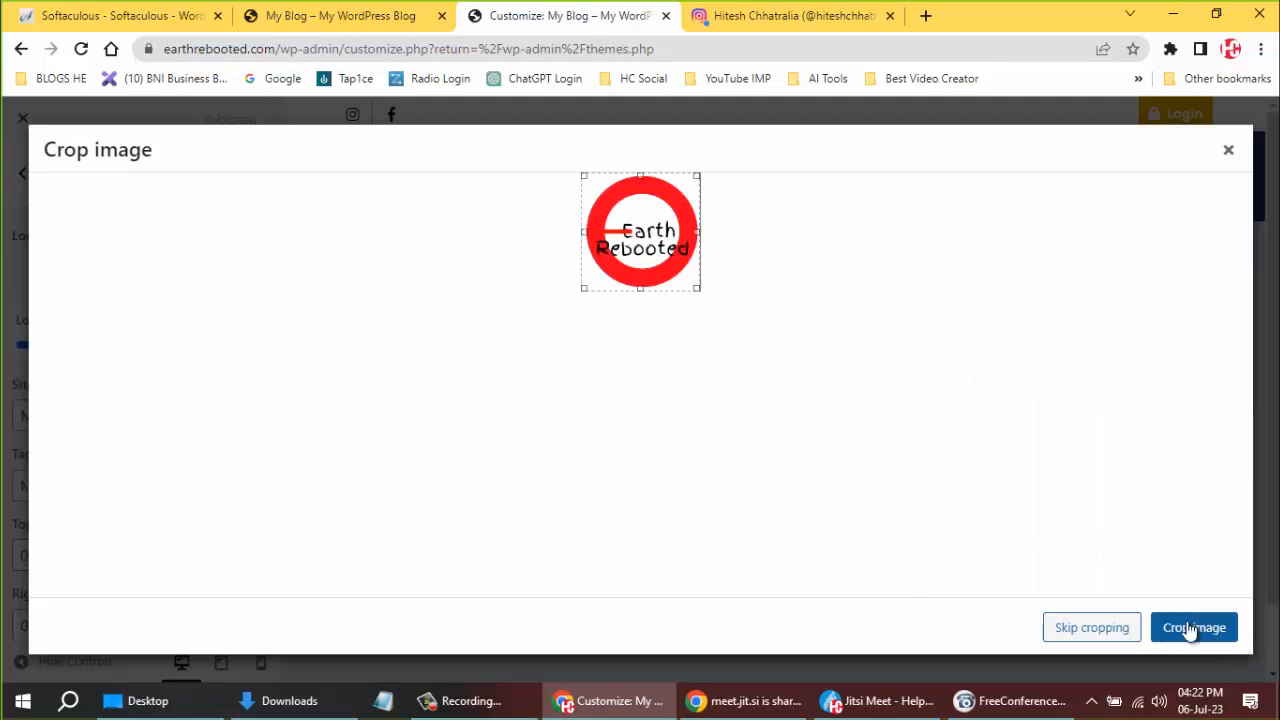
pyautogui.click(1183, 628)
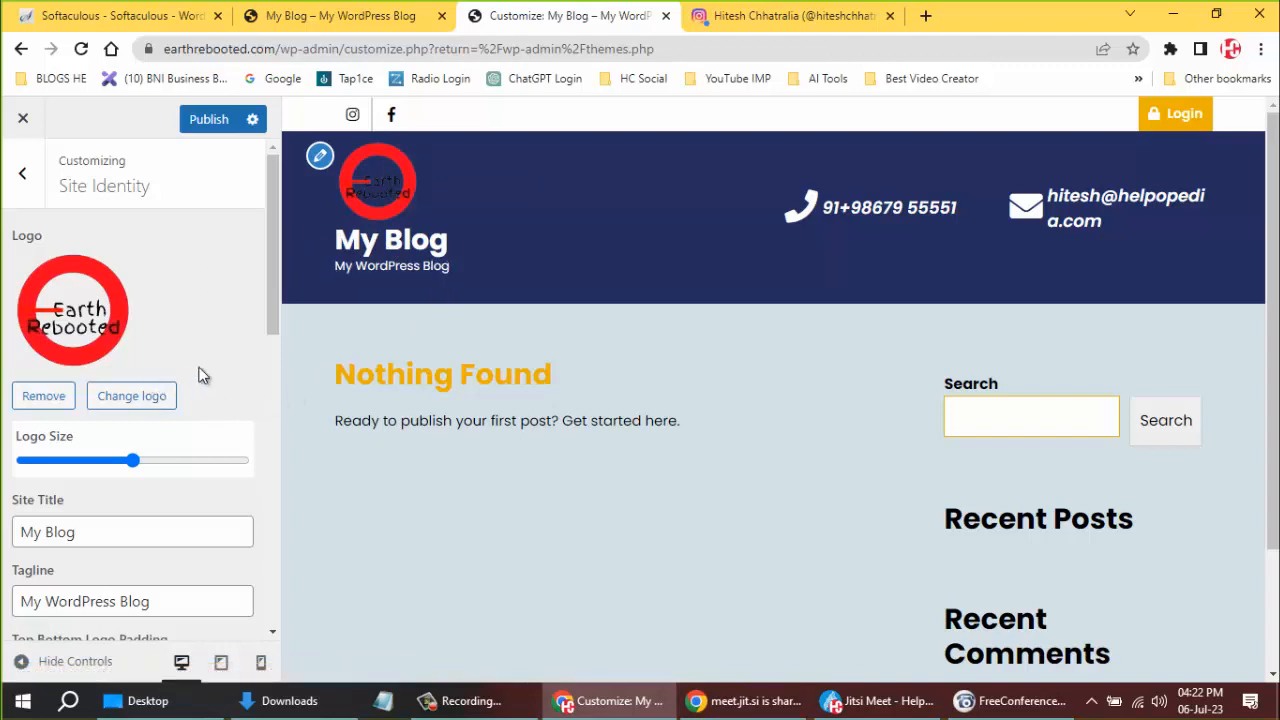
# - Uncheck the Site Title and Tagline display options in Site Identity and publish
pyautogui.scroll(-3, 205, 368)
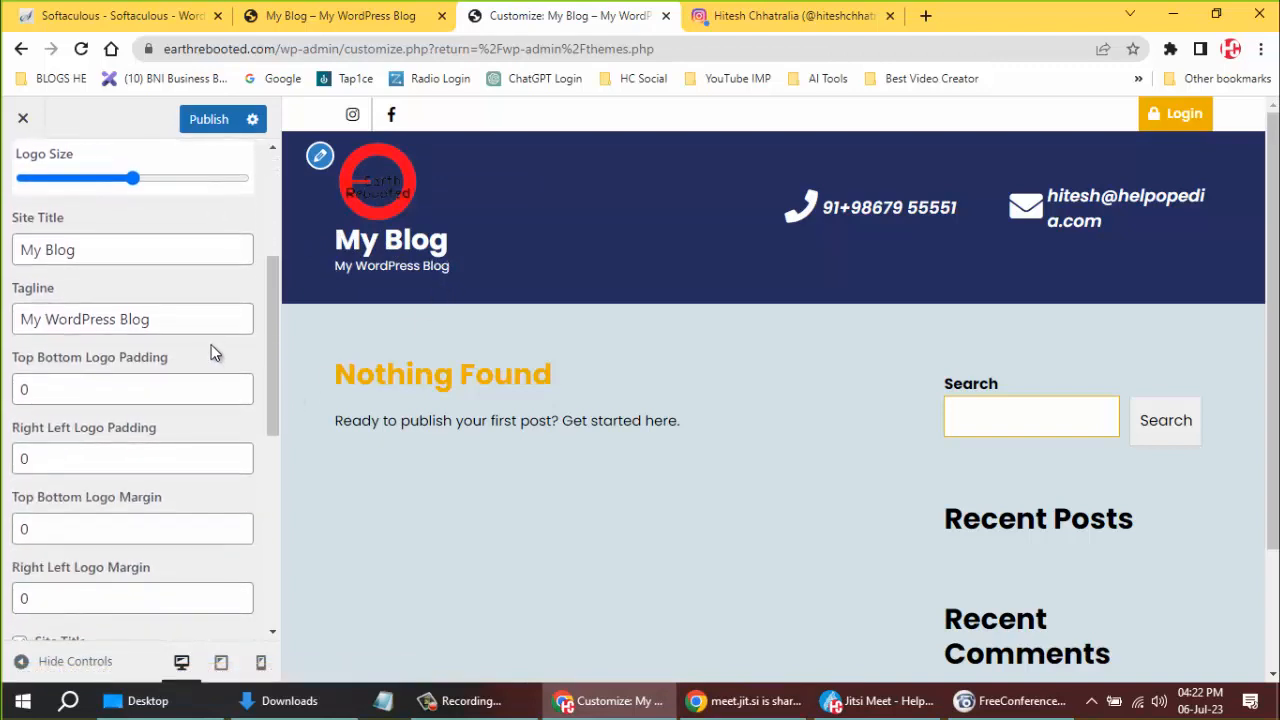
pyautogui.scroll(-5, 211, 344)
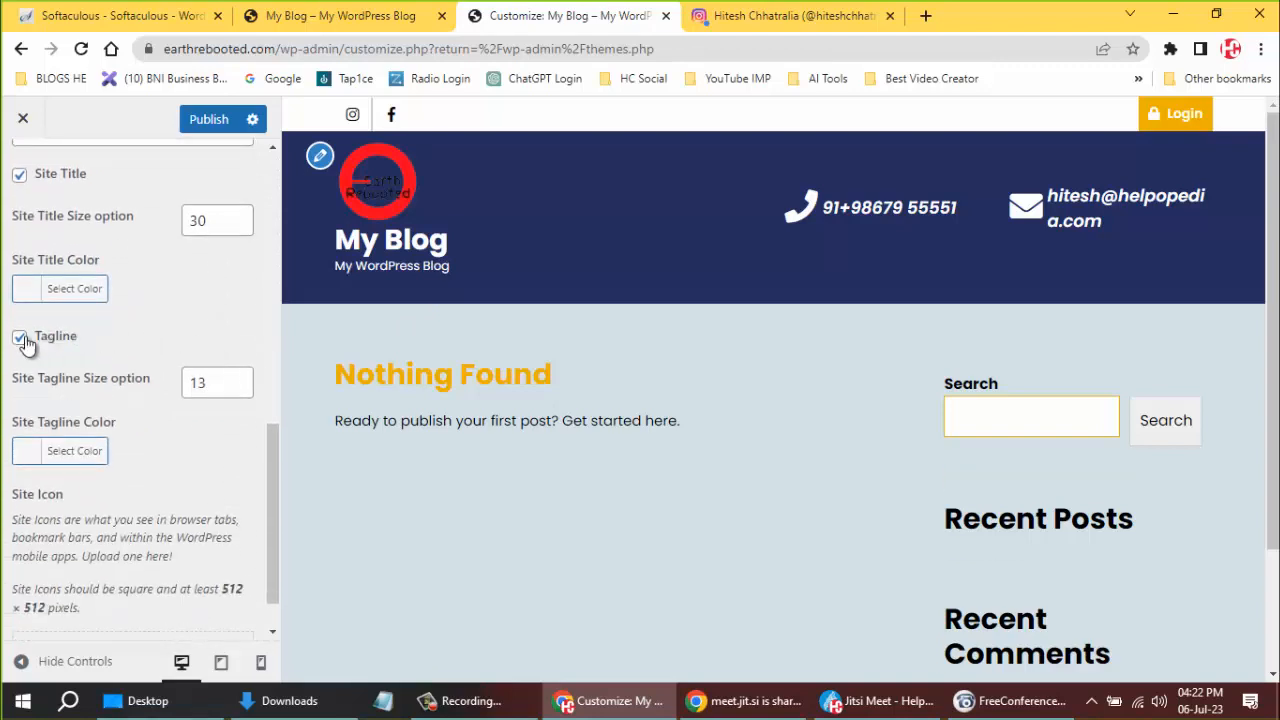
pyautogui.click(19, 177)
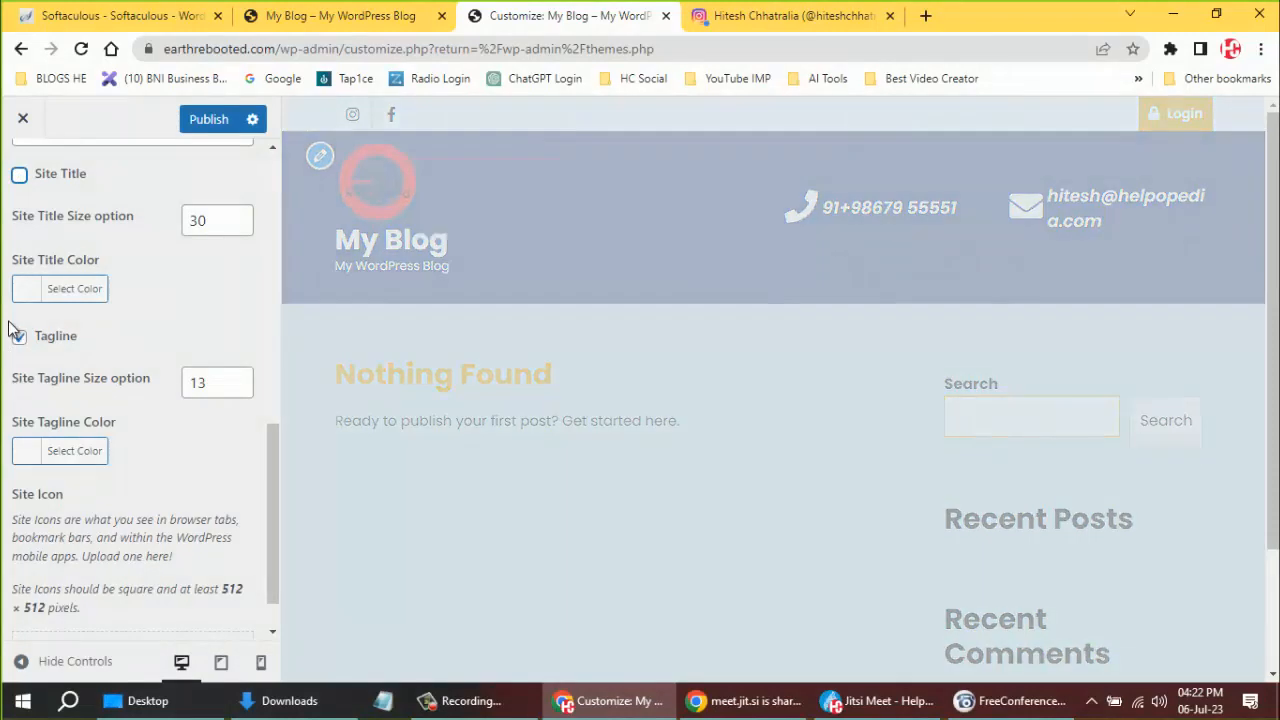
pyautogui.click(41, 340)
pyautogui.click(209, 119)
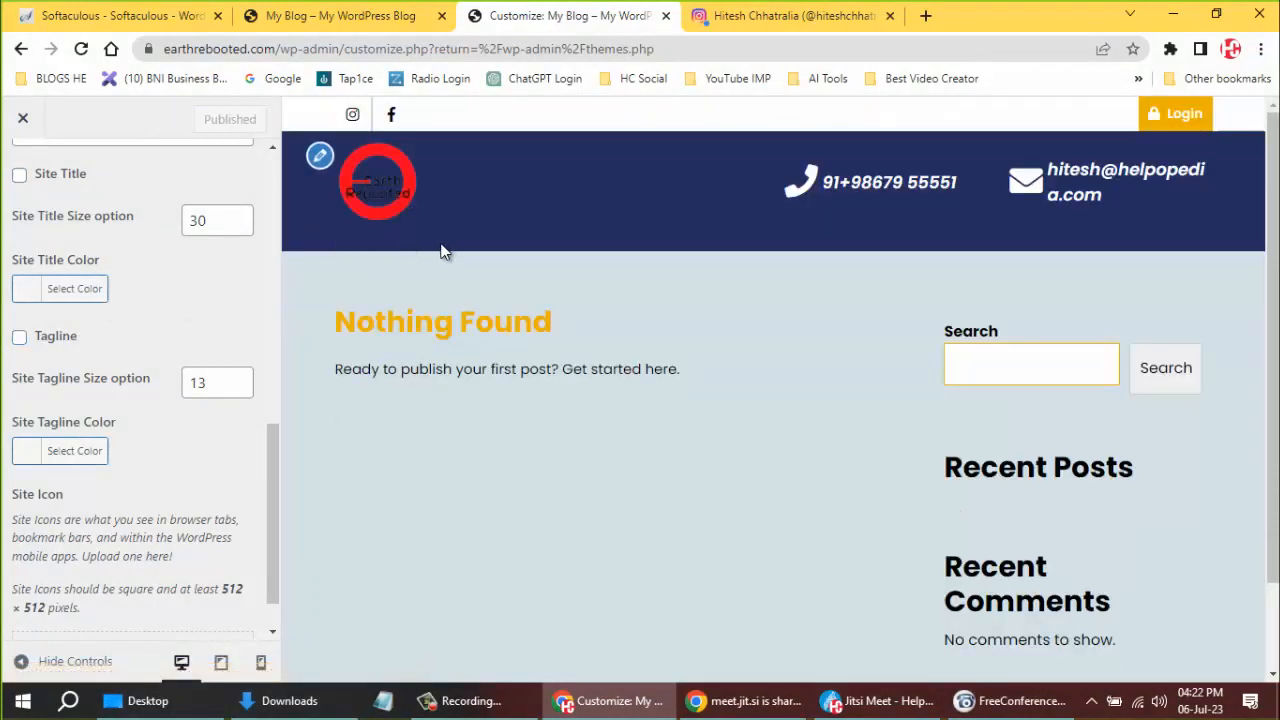
pyautogui.scroll(10, 176, 371)
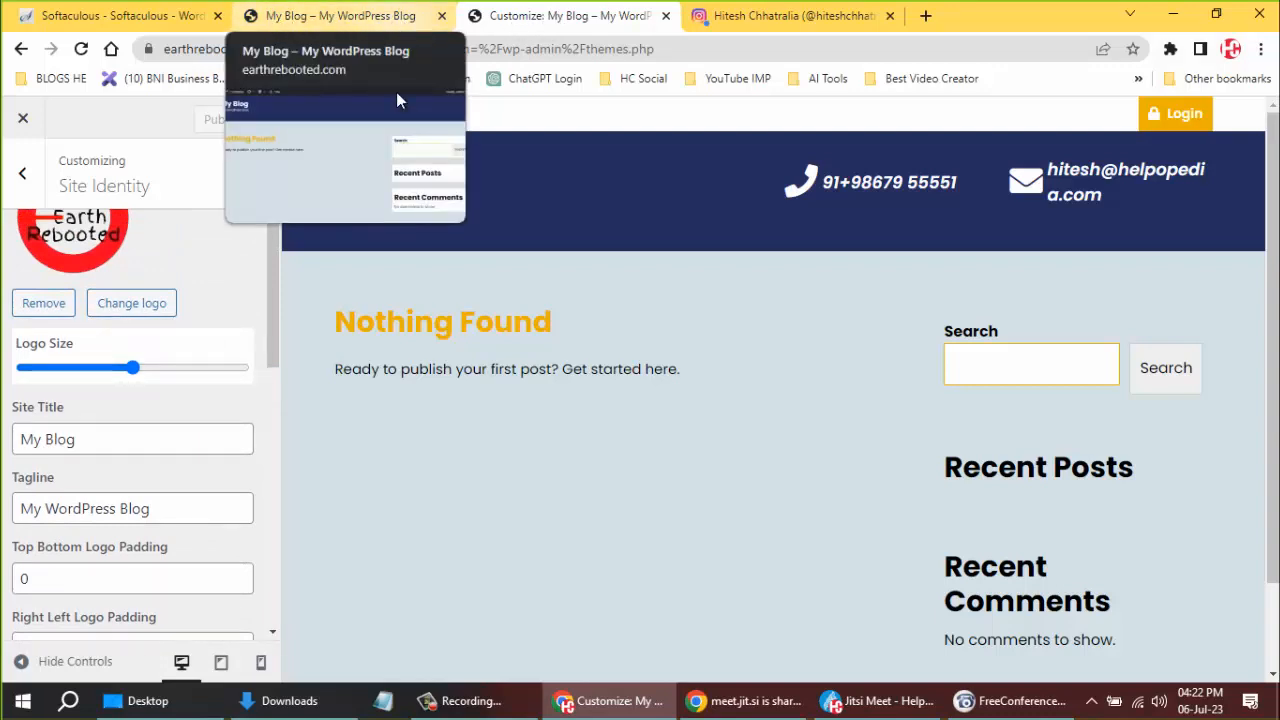
# - Change the site title from My Blog to 'Earth Rebooted'
pyautogui.click(86, 447)
pyautogui.moveTo(86, 447); pyautogui.dragTo(24, 455)
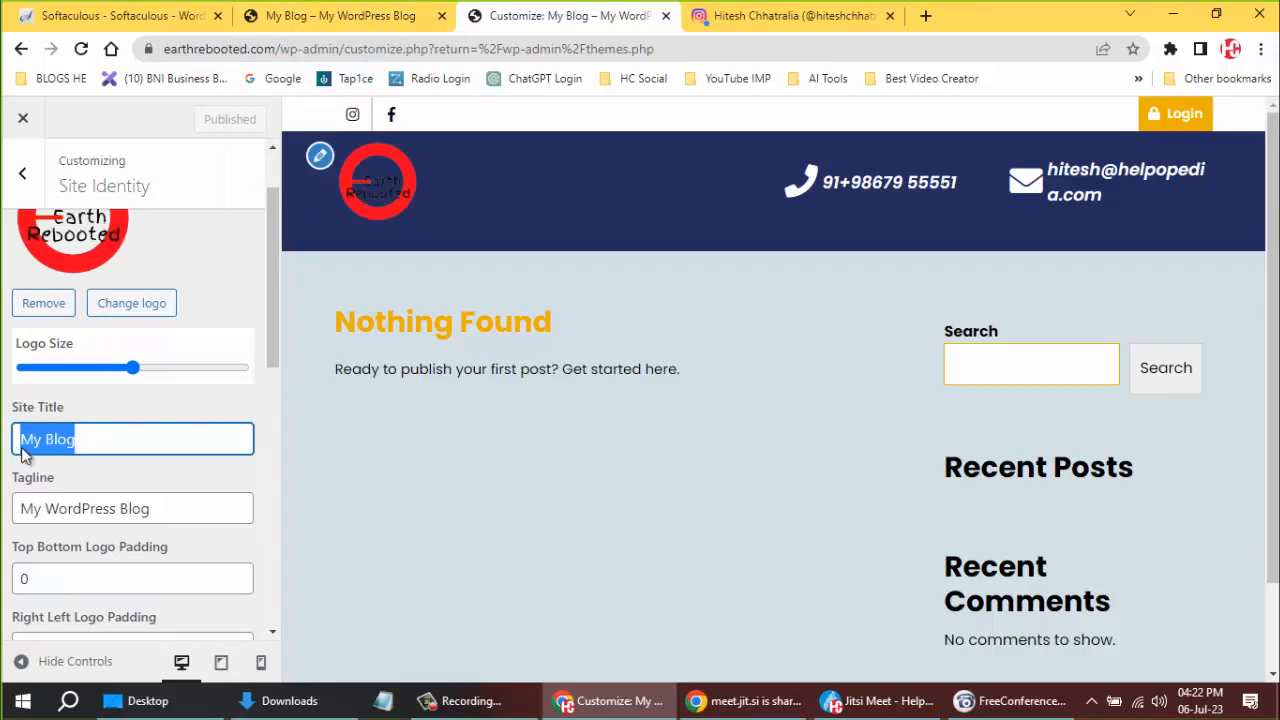
pyautogui.moveTo(193, 510); pyautogui.dragTo(6, 510)
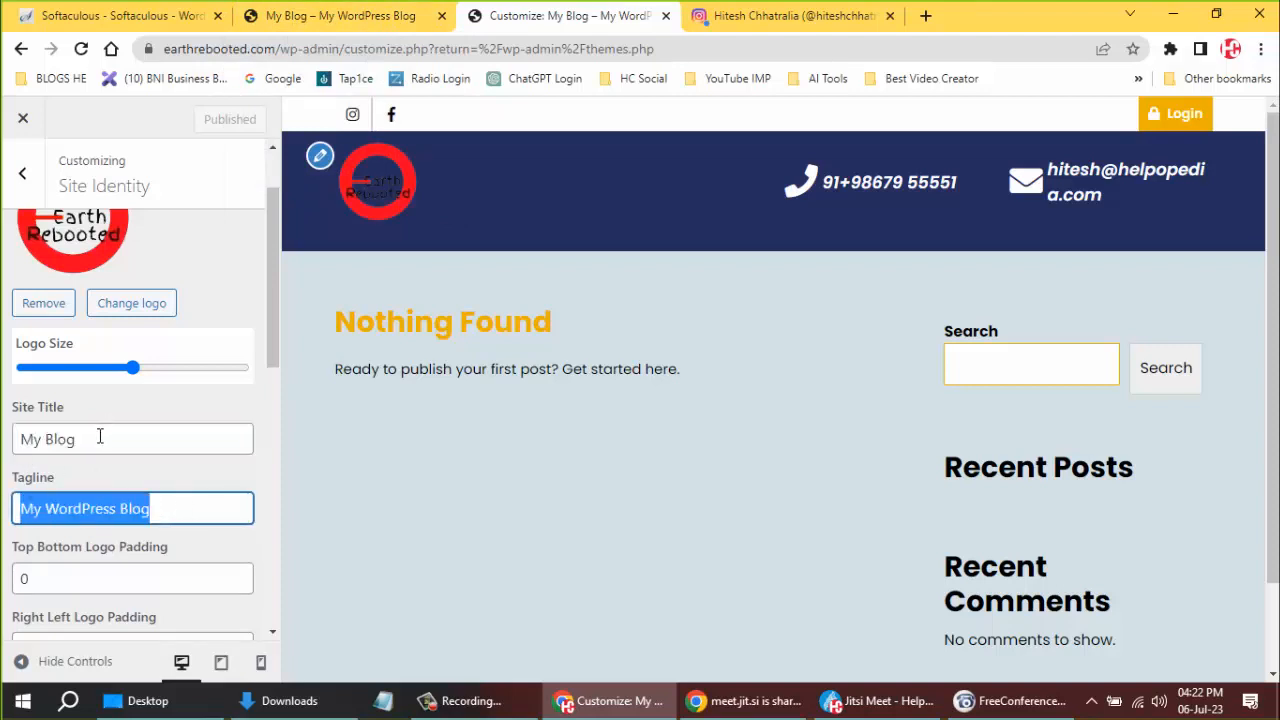
pyautogui.moveTo(100, 437); pyautogui.dragTo(12, 436)
pyautogui.press('BackSpace')
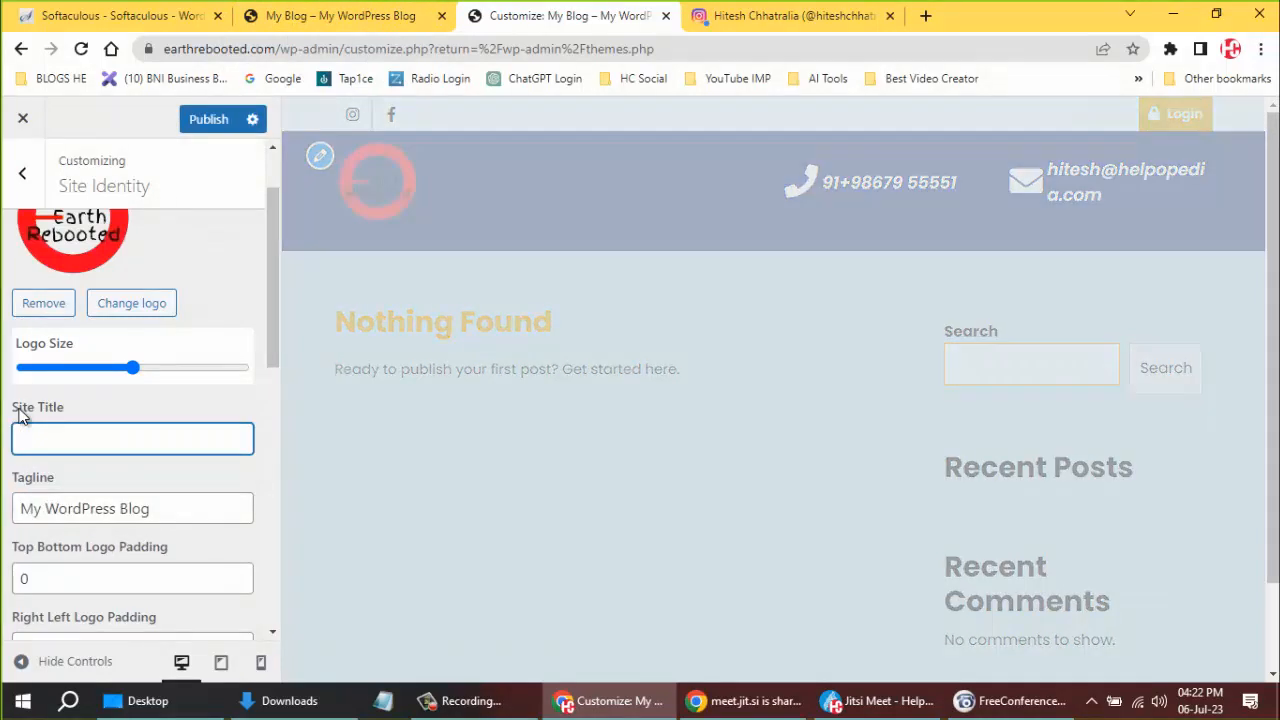
pyautogui.write('Ear')
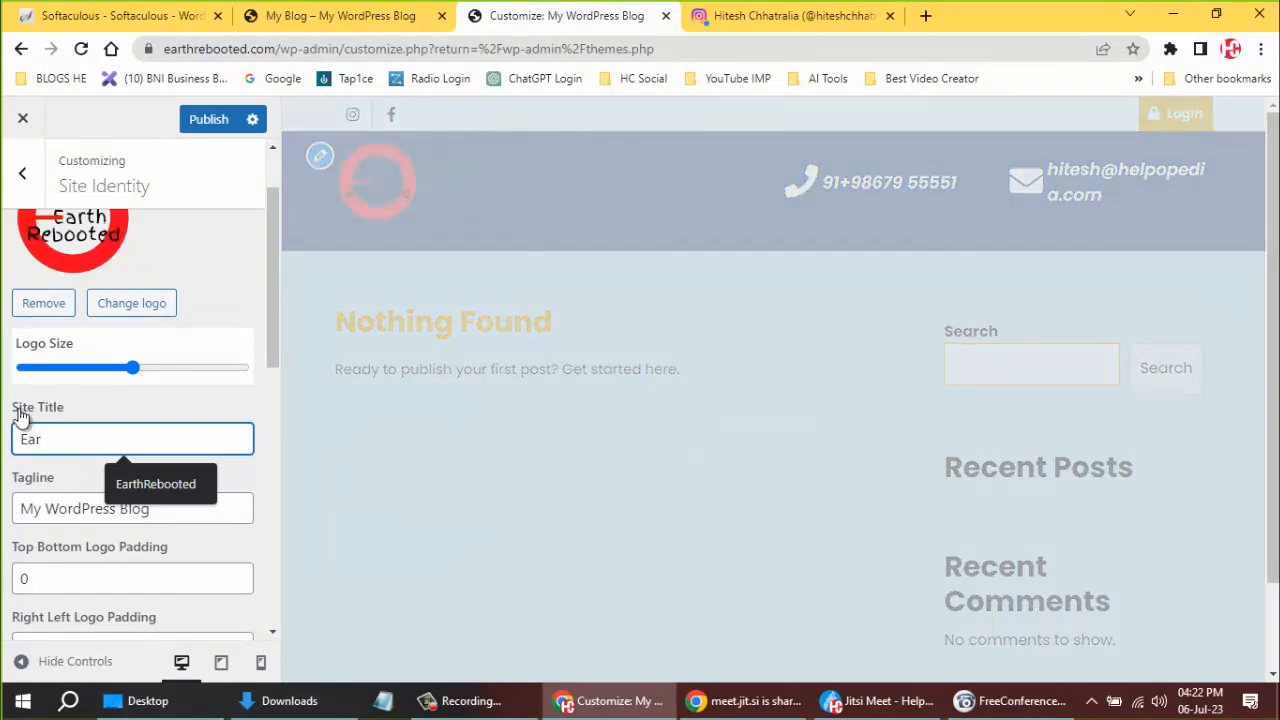
pyautogui.write('th Websi')
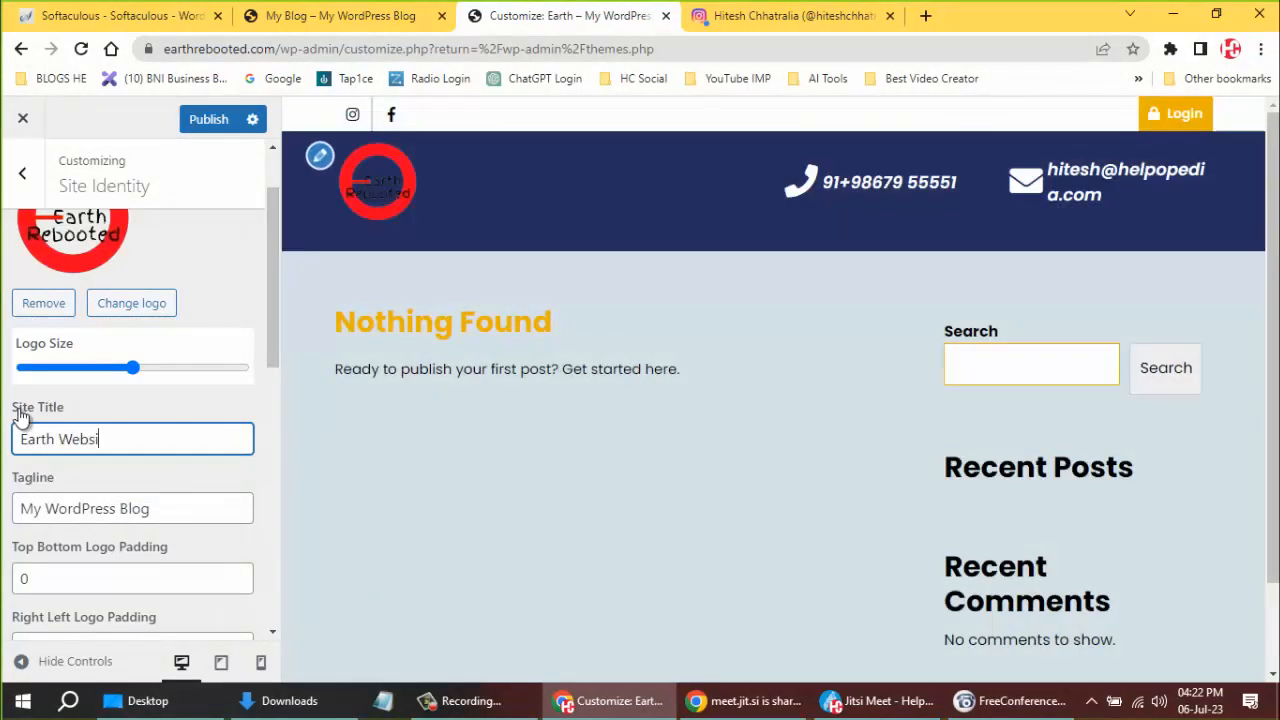
pyautogui.write('te')
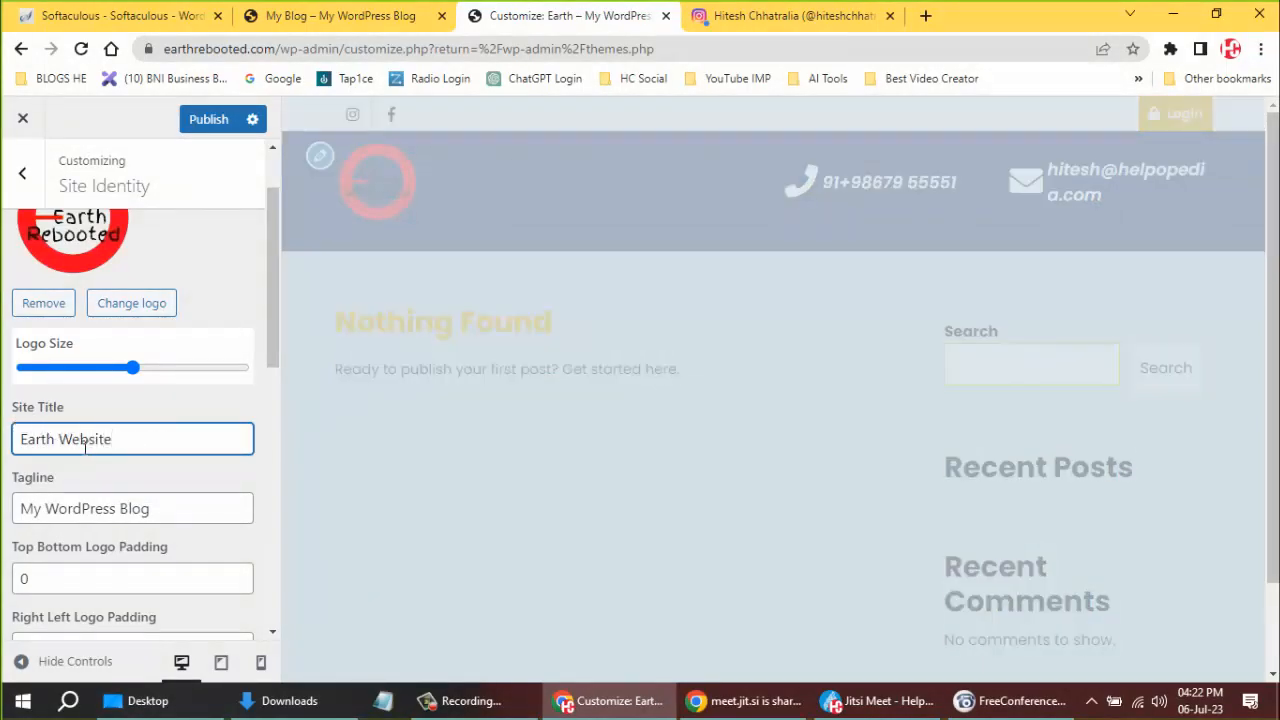
pyautogui.doubleClick(85, 440)
pyautogui.write('Re')
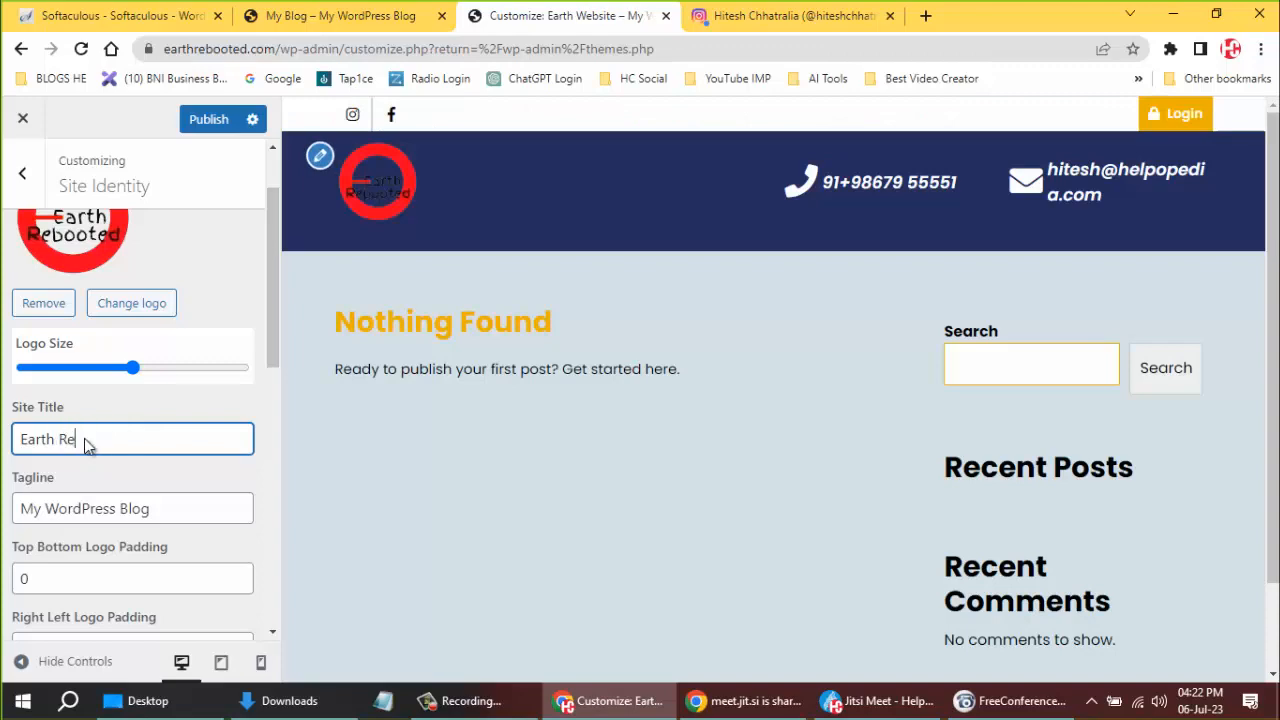
pyautogui.write('booted')
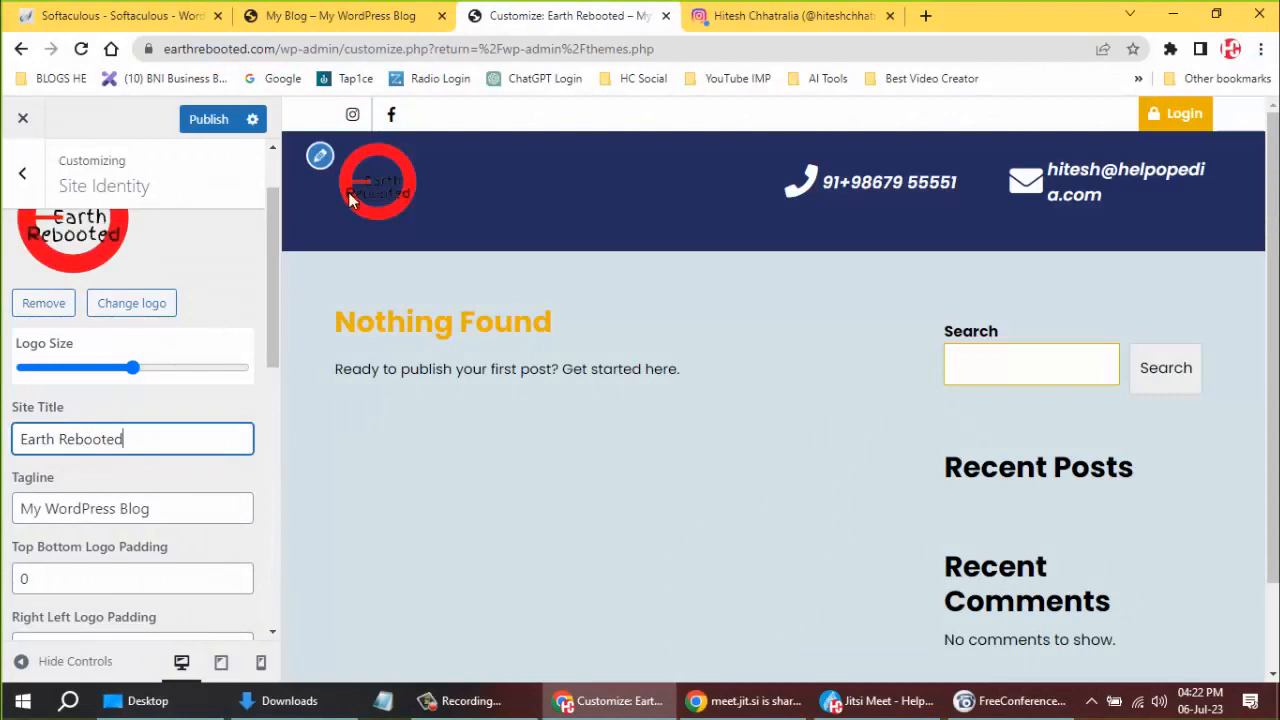
# - Replace the tagline with 'Discover the Difference' and publish
pyautogui.moveTo(174, 506); pyautogui.dragTo(5, 508)
pyautogui.press('BackSpace')
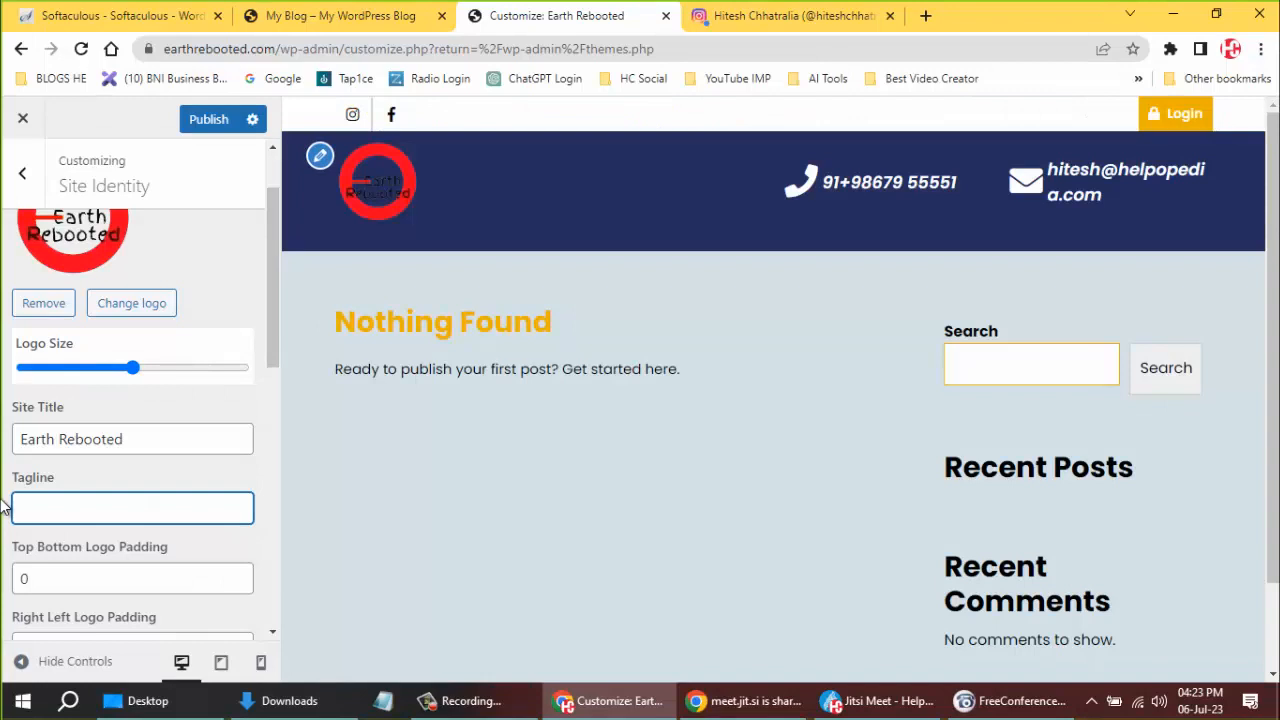
pyautogui.write('Di')
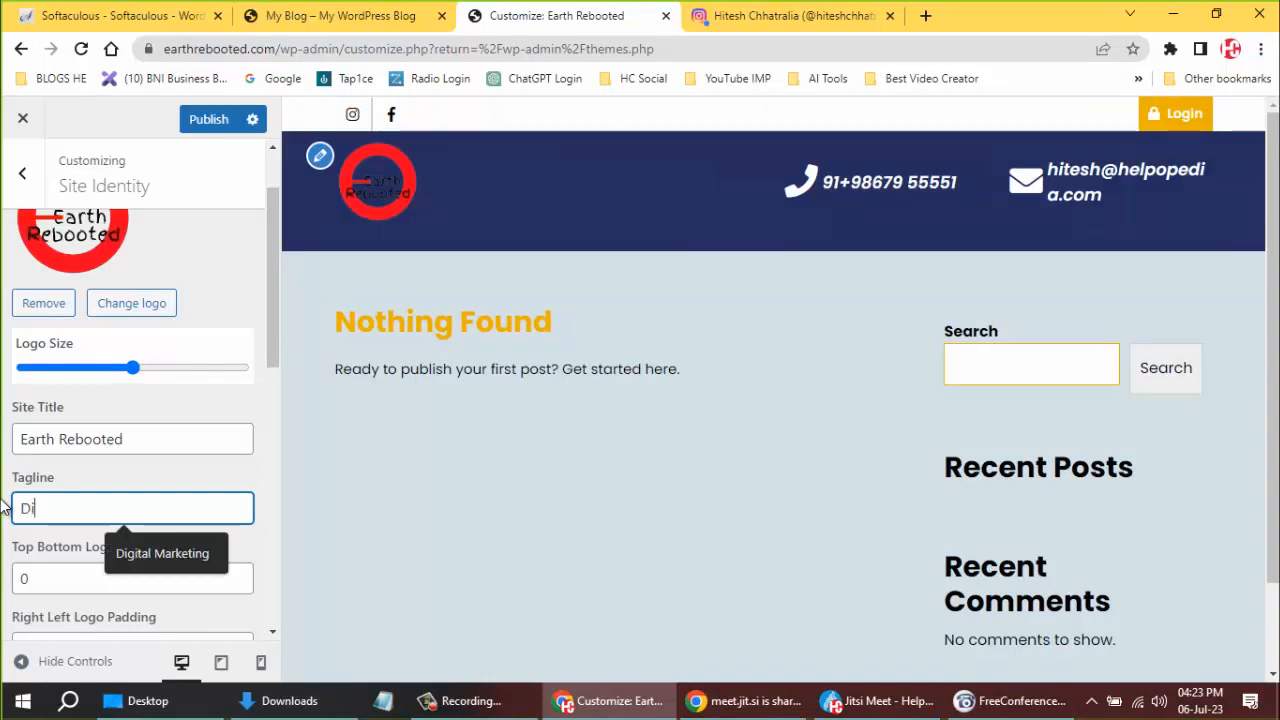
pyautogui.write('scove')
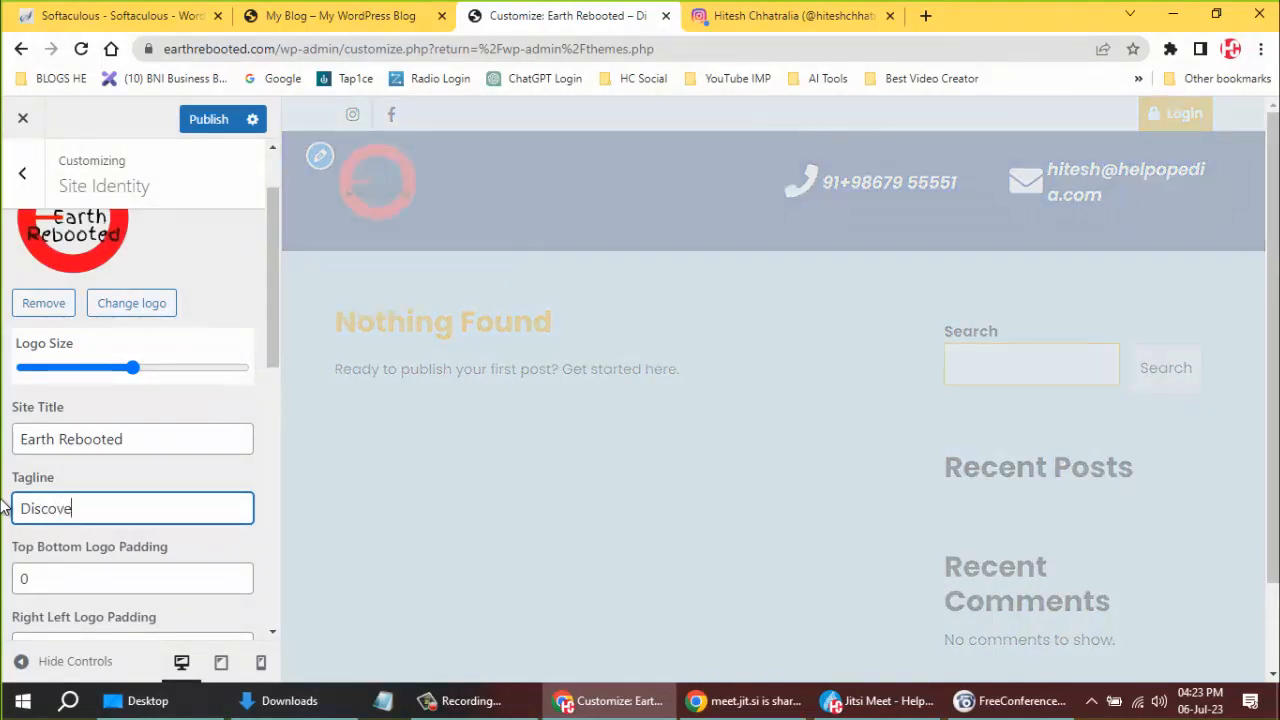
pyautogui.write('r the difference')
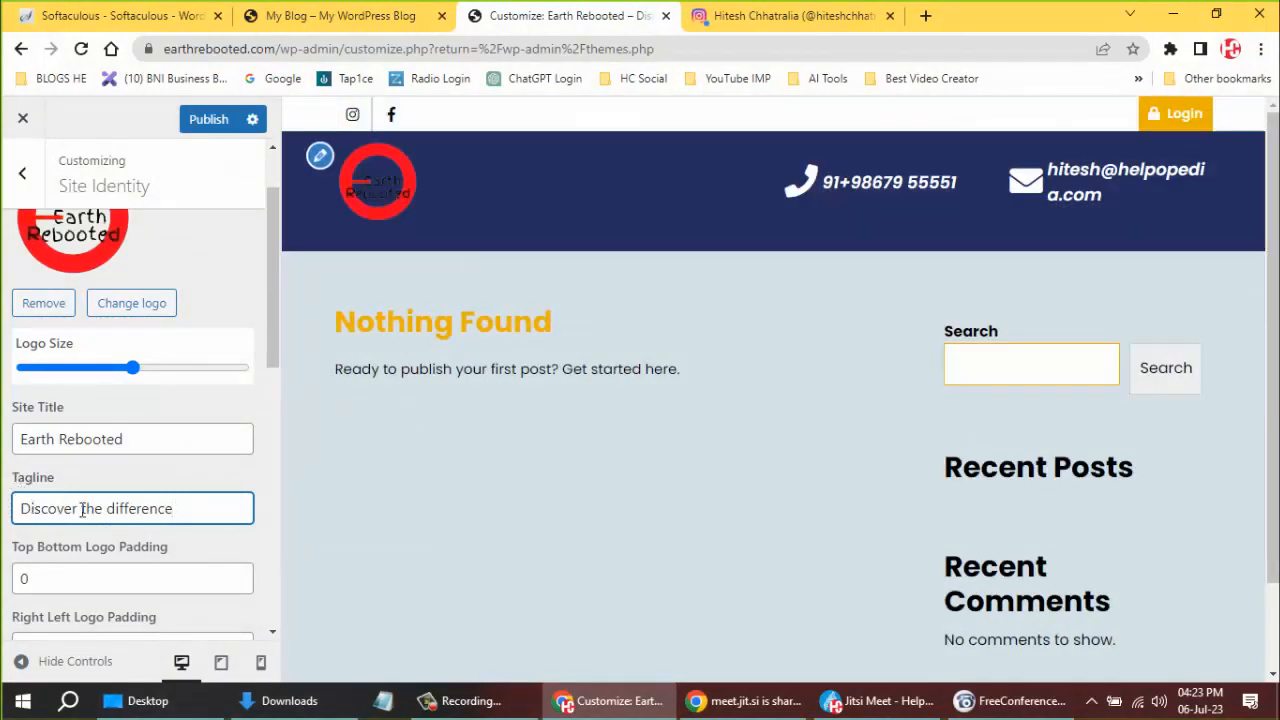
pyautogui.moveTo(108, 510); pyautogui.dragTo(115, 510)
pyautogui.write('D')
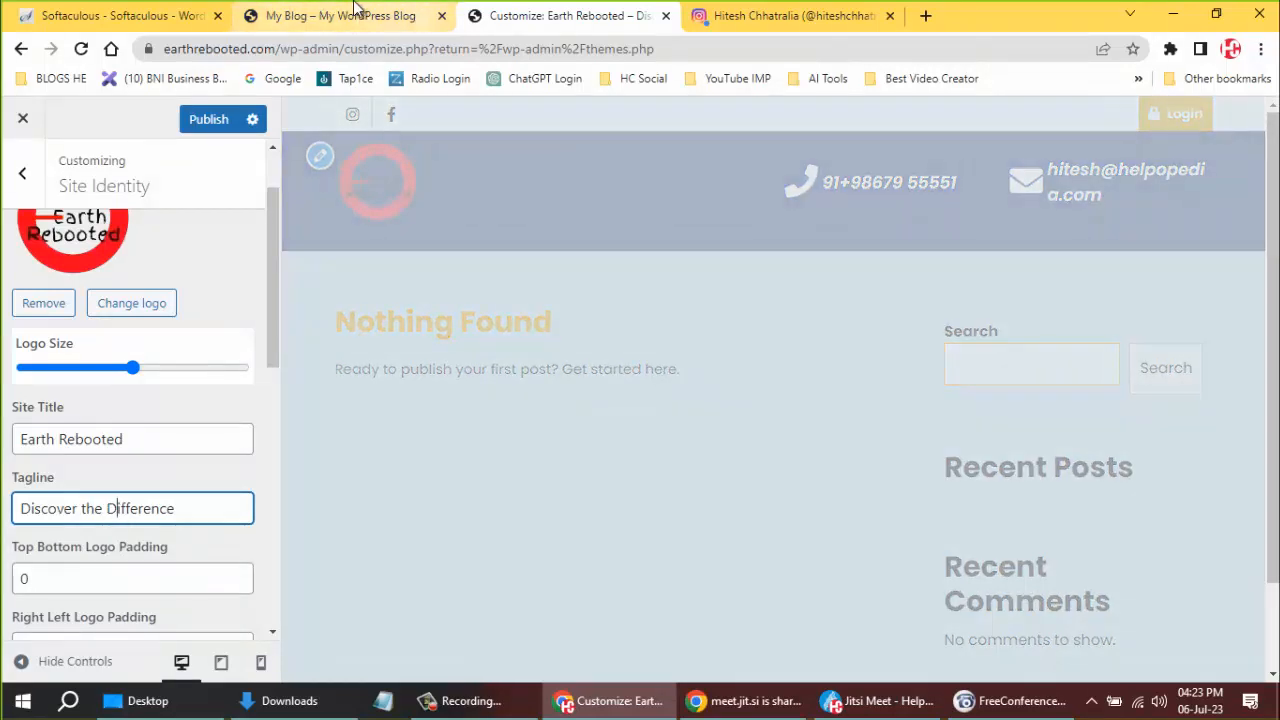
pyautogui.click(209, 119)
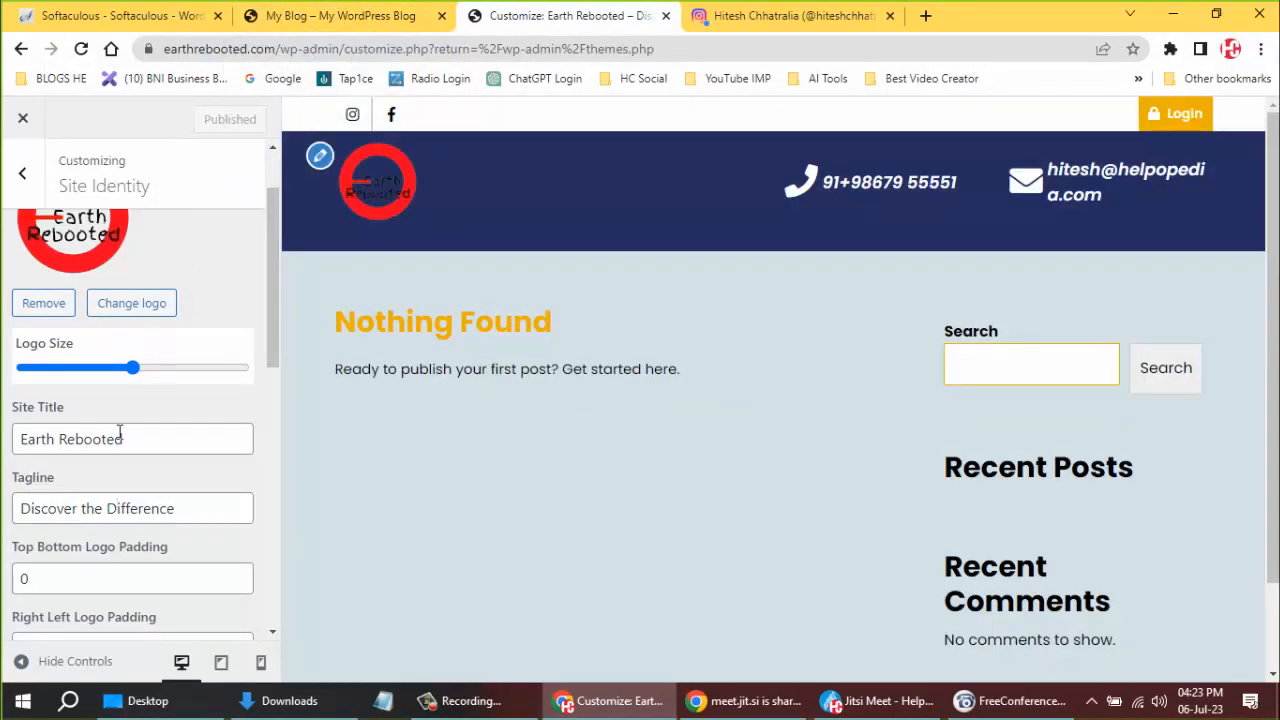
# - Scroll Site Identity down to Site Icon and choose Select site icon
pyautogui.scroll(-1, 190, 424)
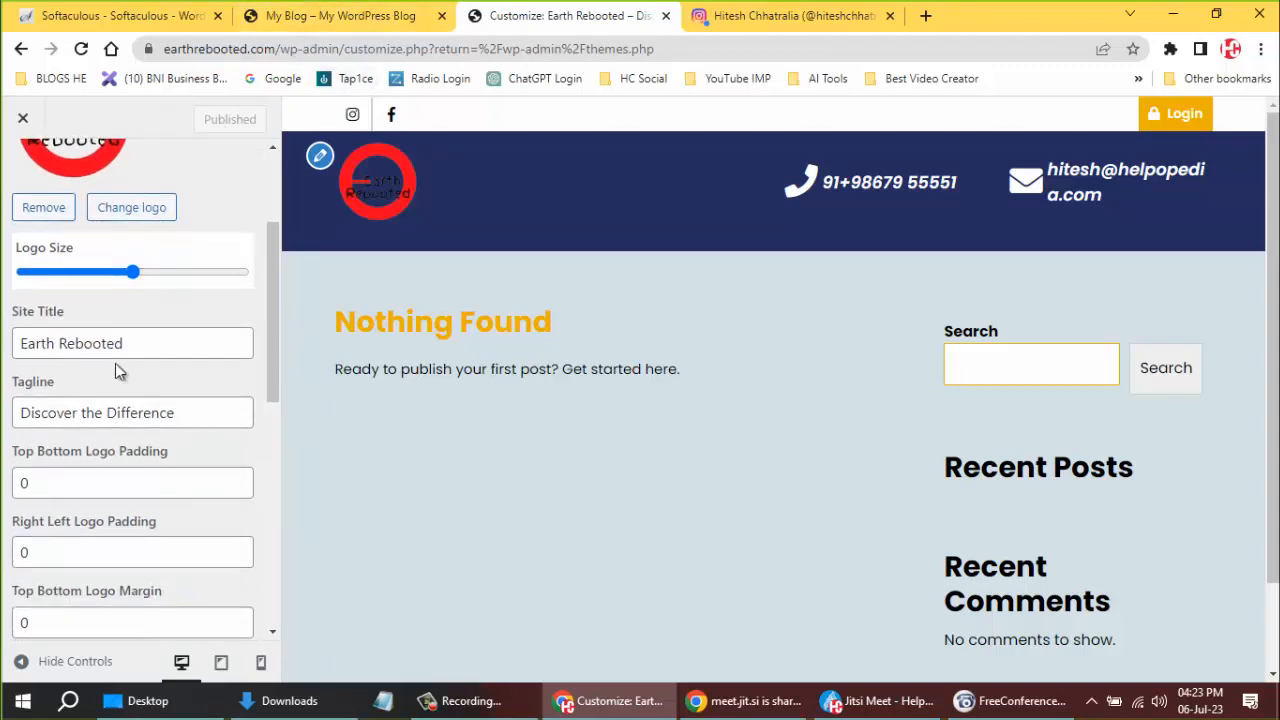
pyautogui.scroll(-1, 115, 365)
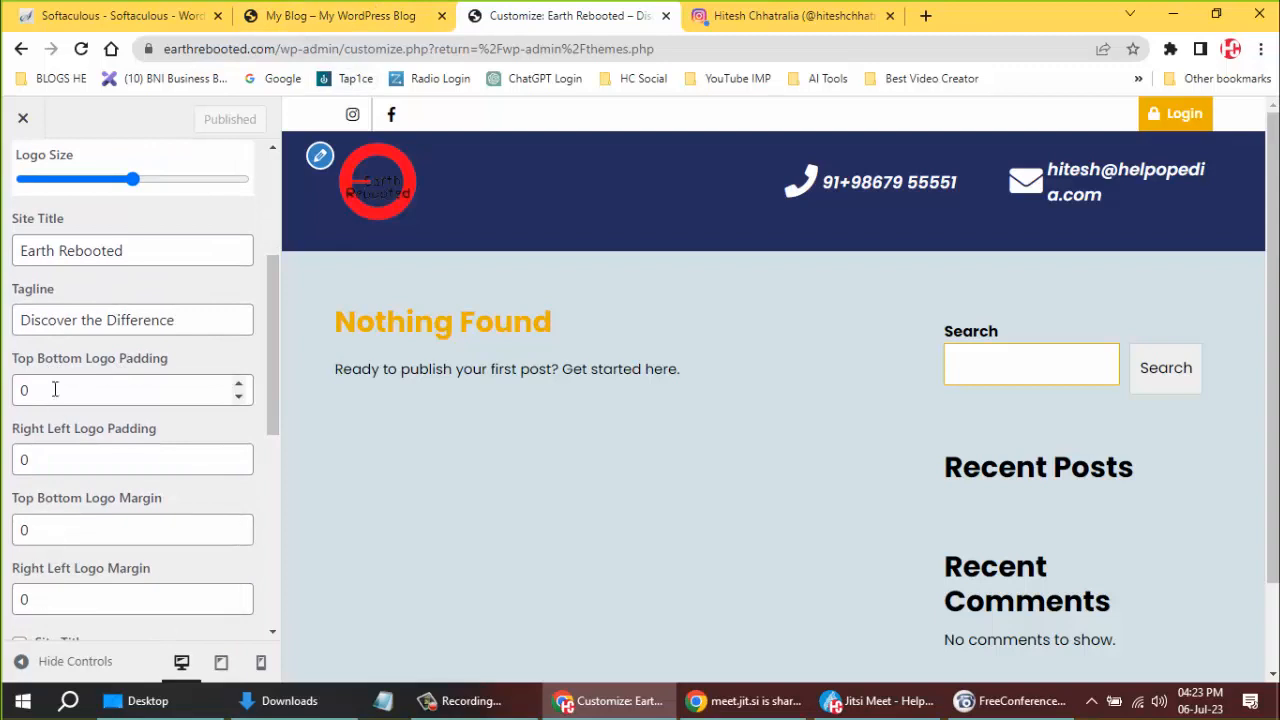
pyautogui.scroll(-4, 49, 386)
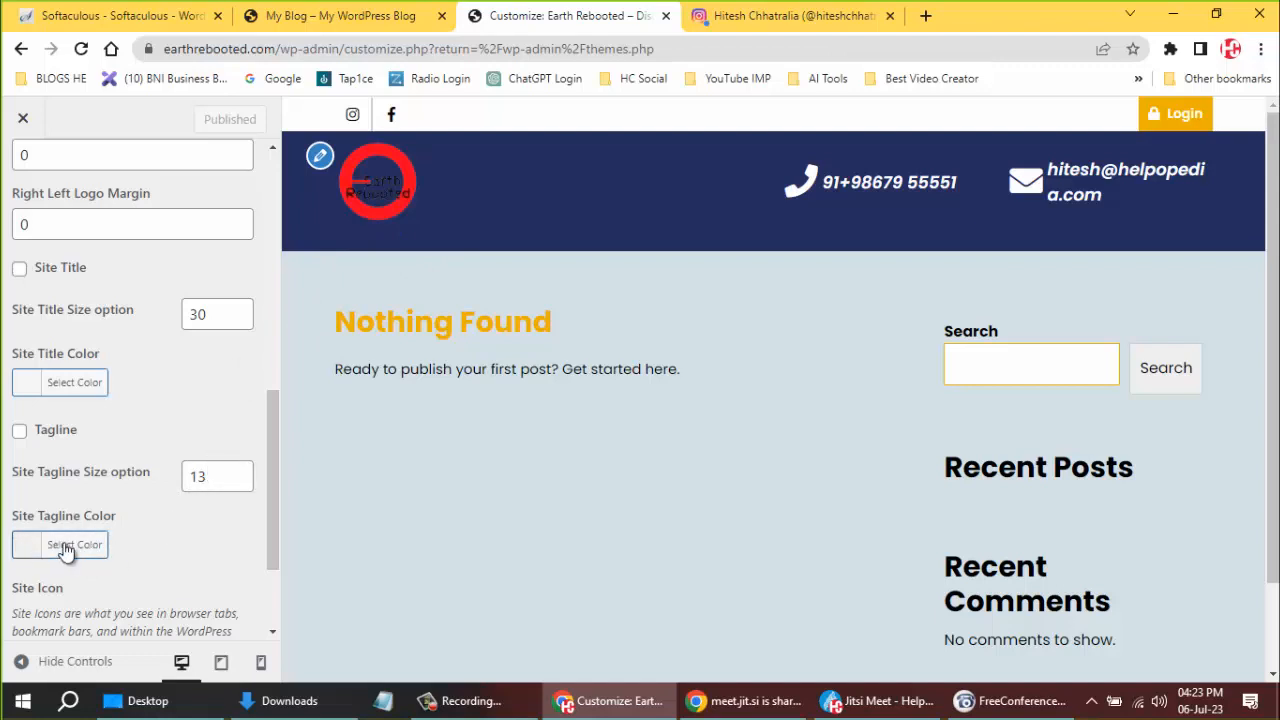
pyautogui.scroll(-2, 159, 433)
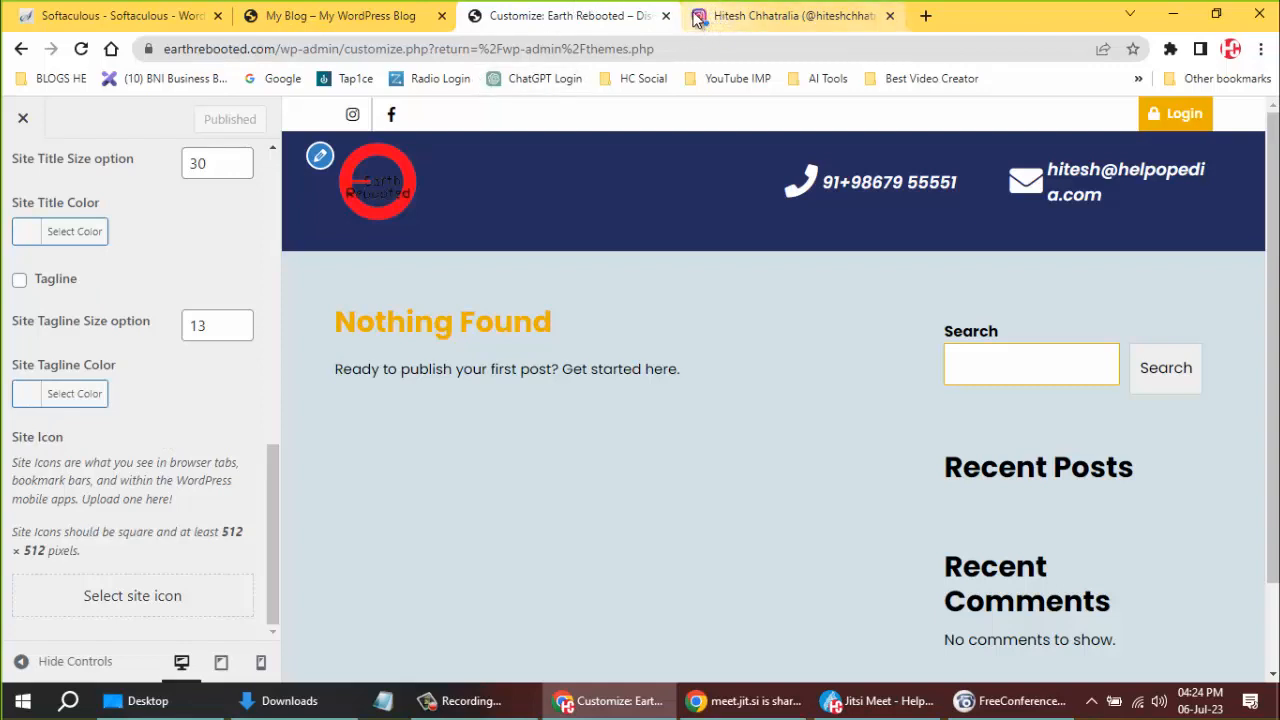
pyautogui.moveTo(700, 20)
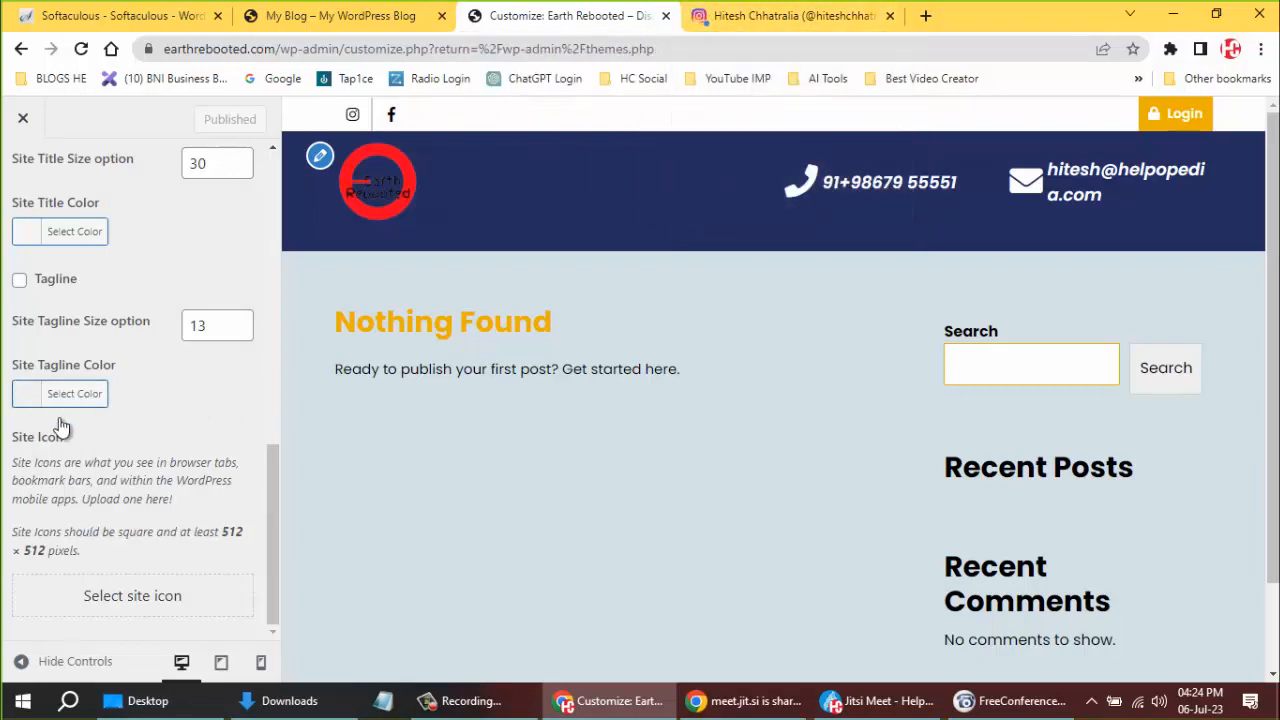
pyautogui.click(110, 600)
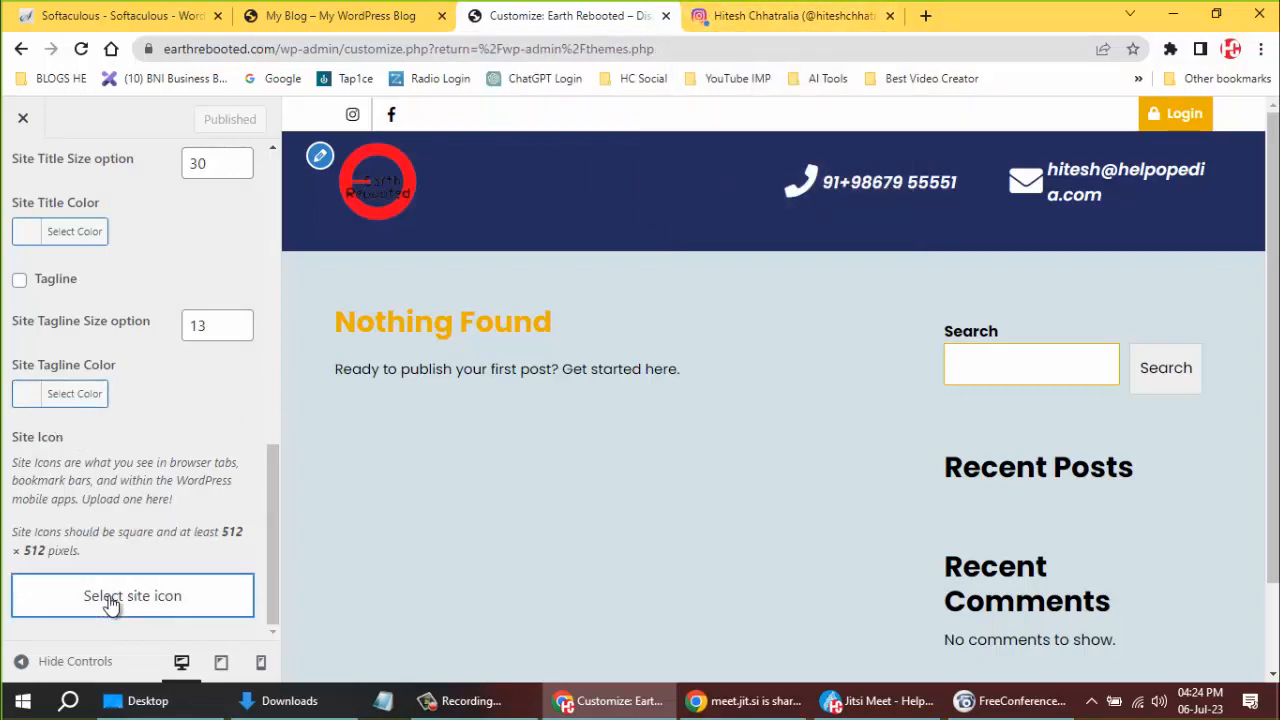
# - Set the first Earth Rebooted logo image as the site icon, skipping cropping, and publish
pyautogui.click(75, 316)
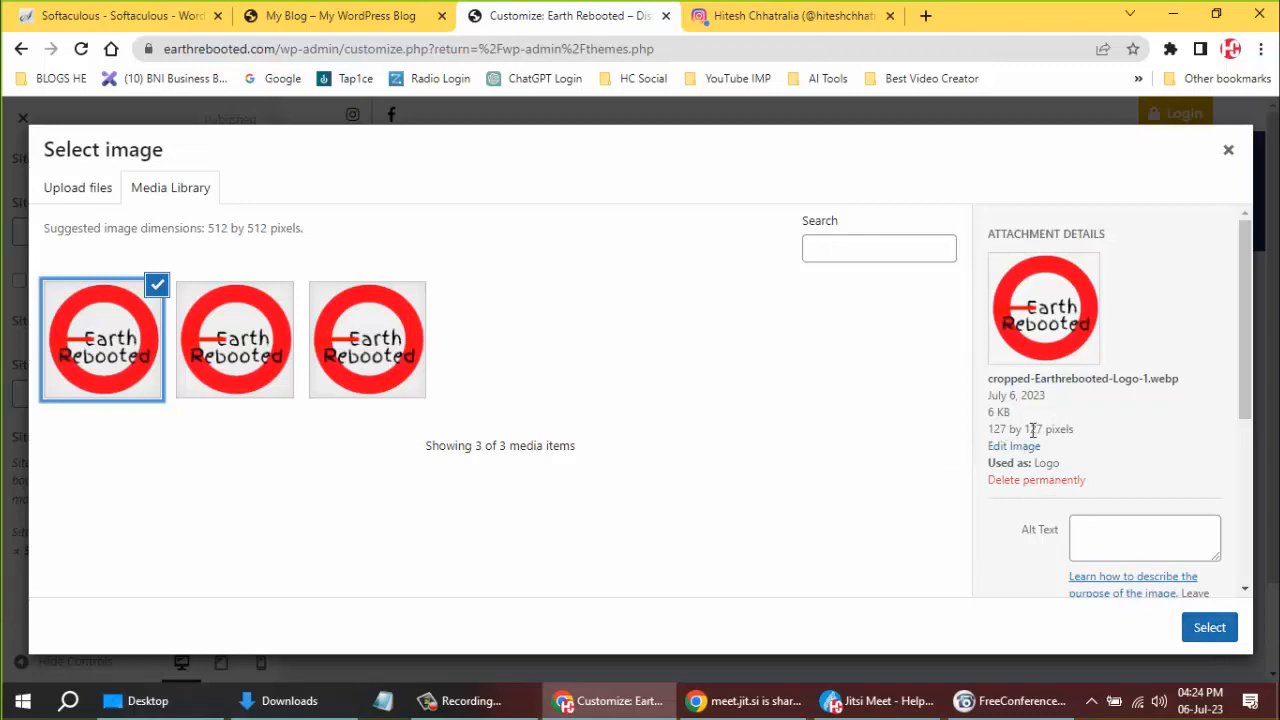
pyautogui.click(1209, 627)
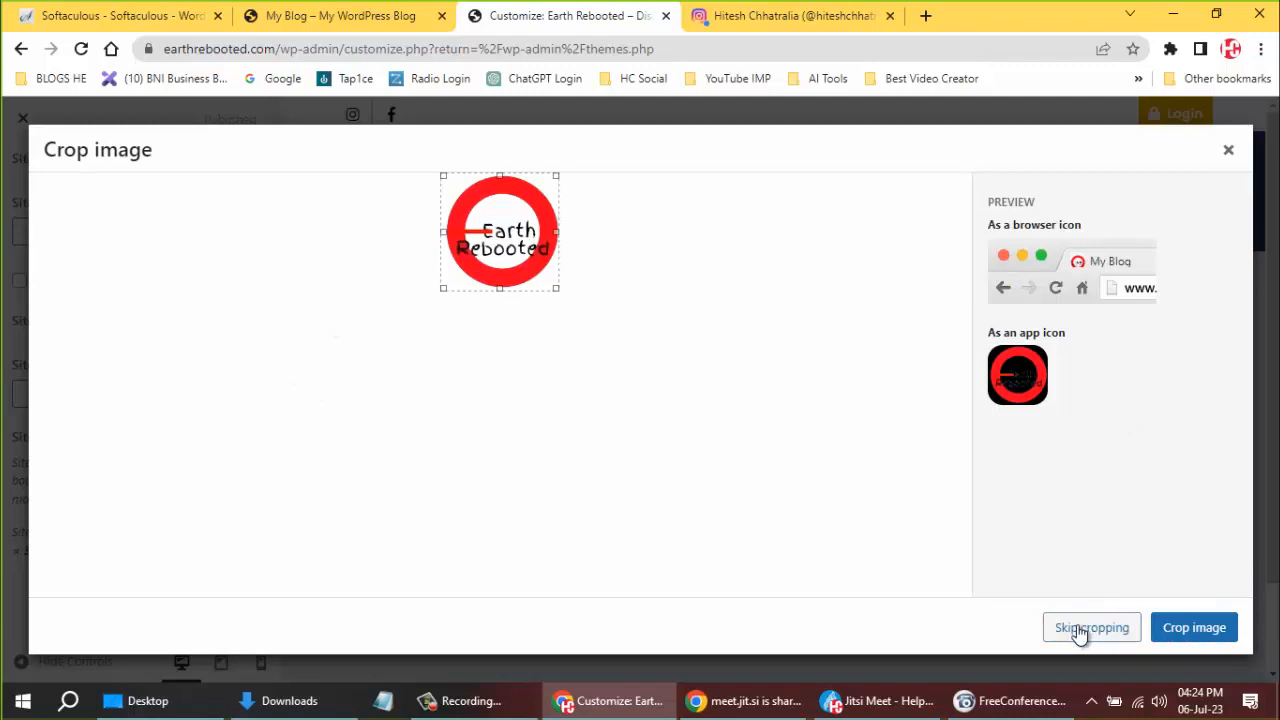
pyautogui.click(1085, 628)
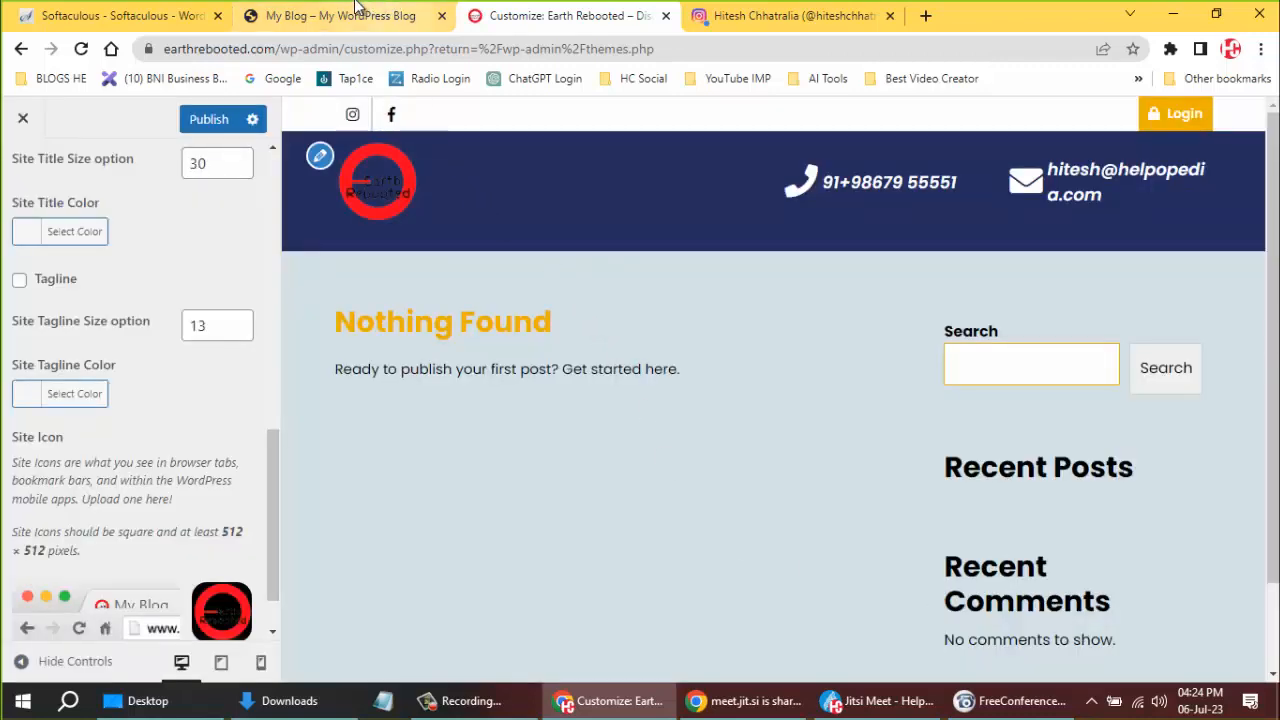
pyautogui.click(200, 120)
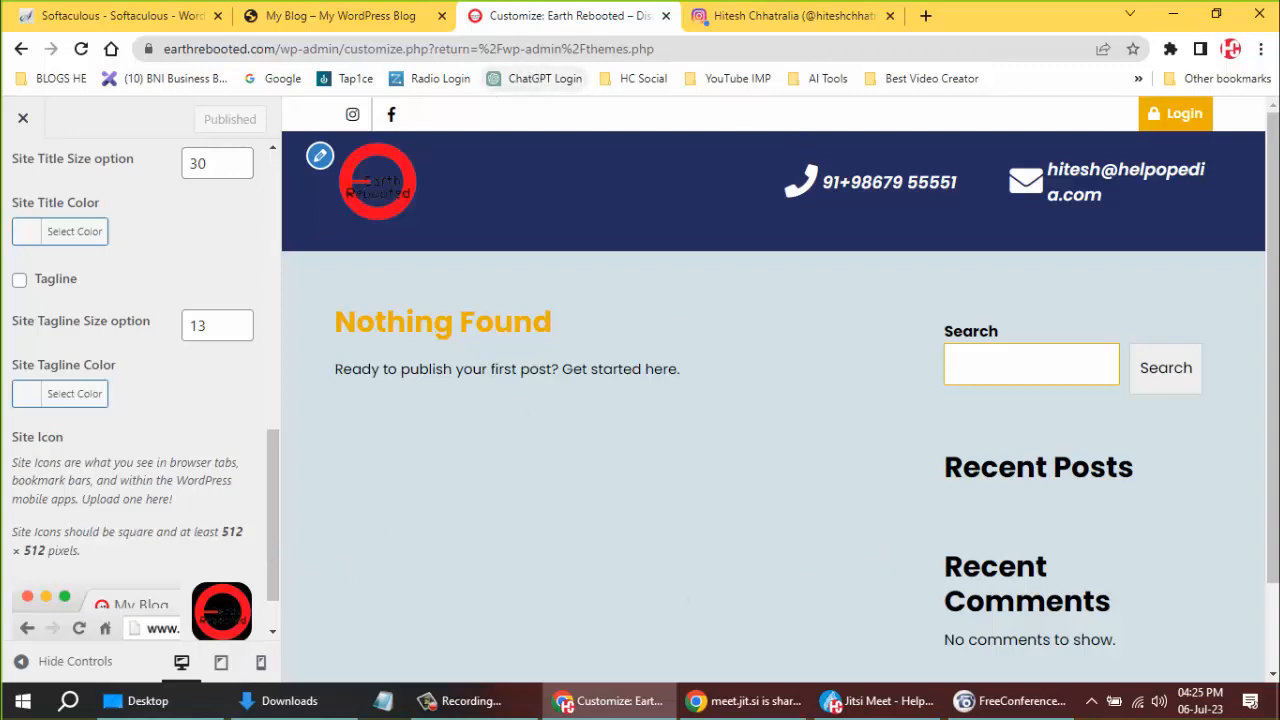
pyautogui.scroll(8, 14, 440)
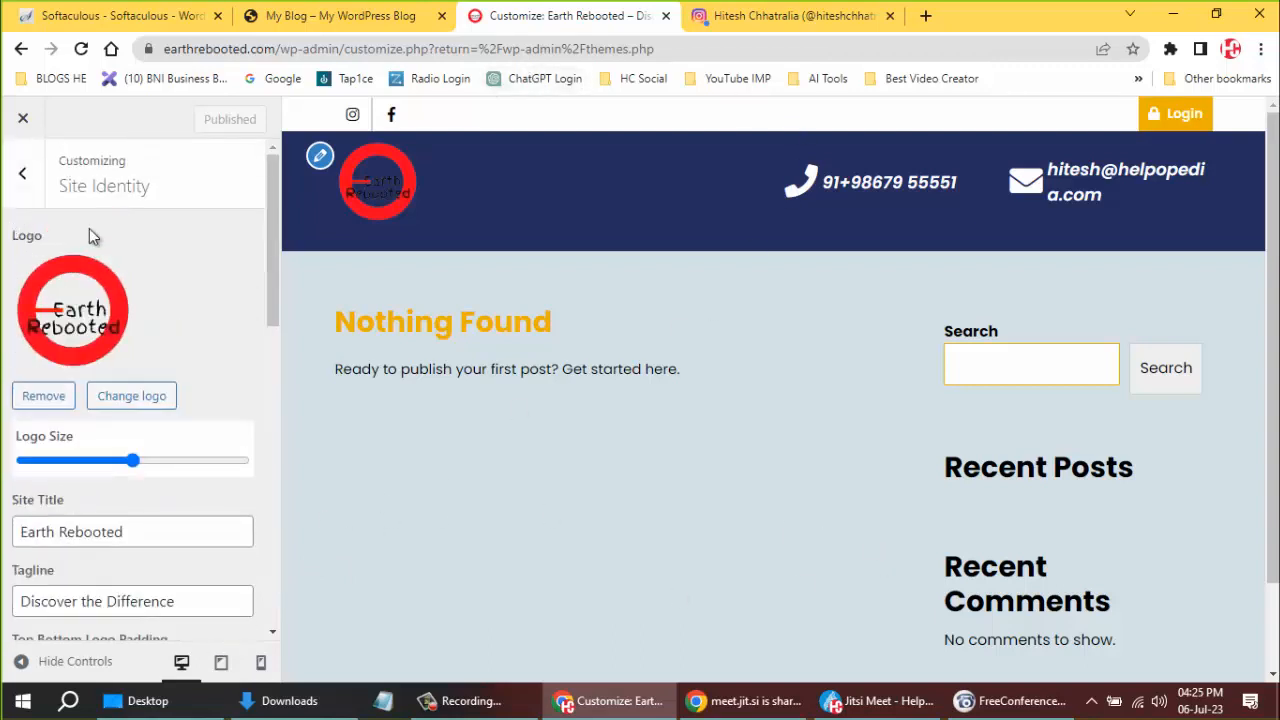
# - In Colors, preview red, orange, yellow and green backgrounds, then publish the default white #ffffff
pyautogui.click(15, 178)
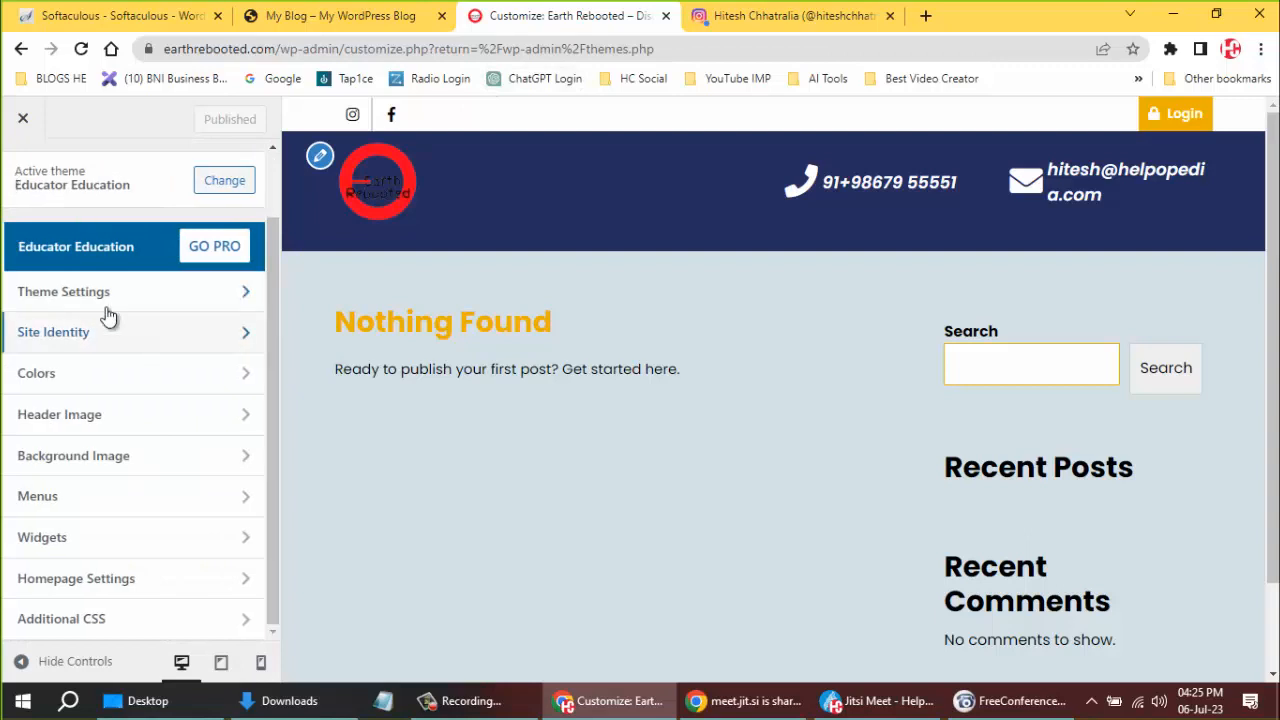
pyautogui.click(62, 376)
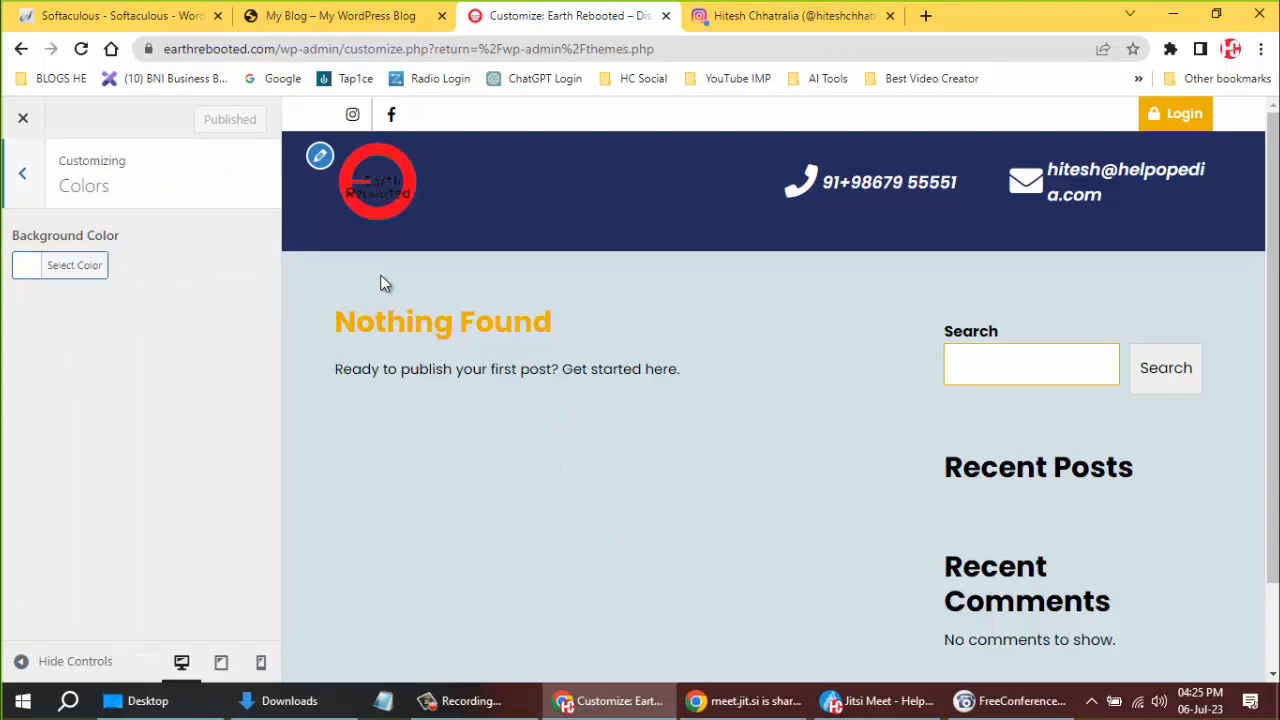
pyautogui.click(68, 270)
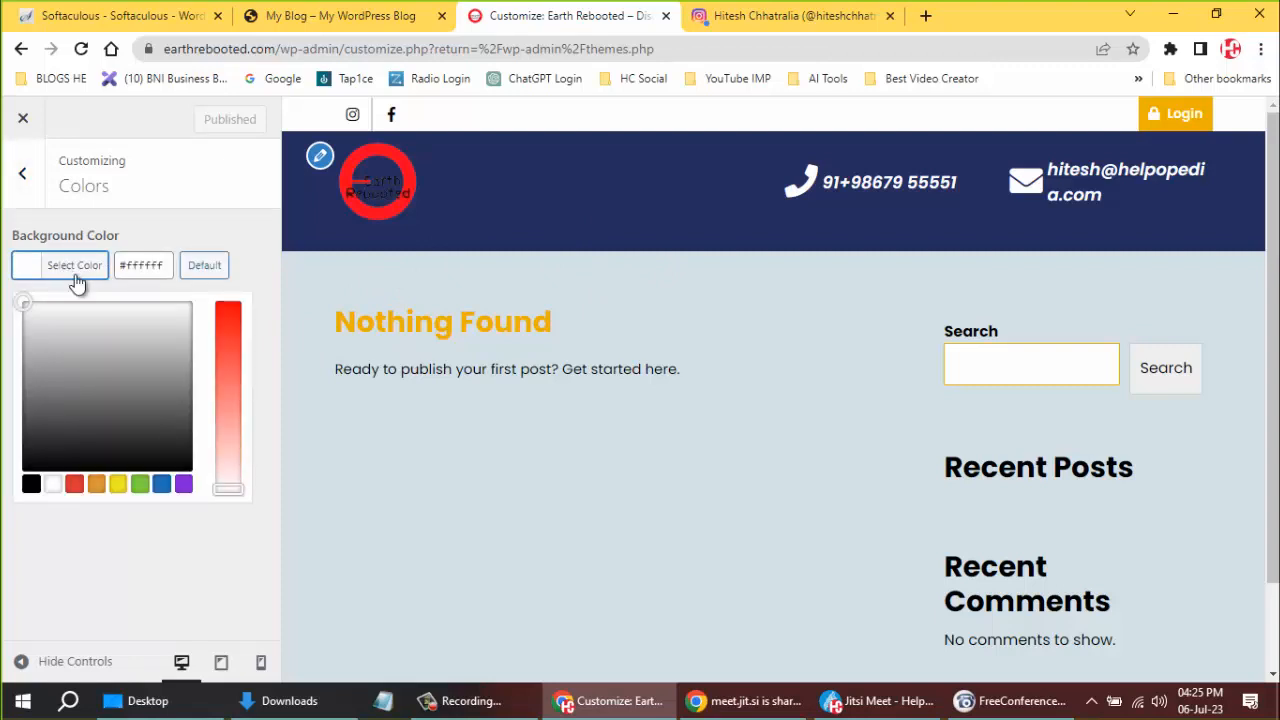
pyautogui.click(74, 486)
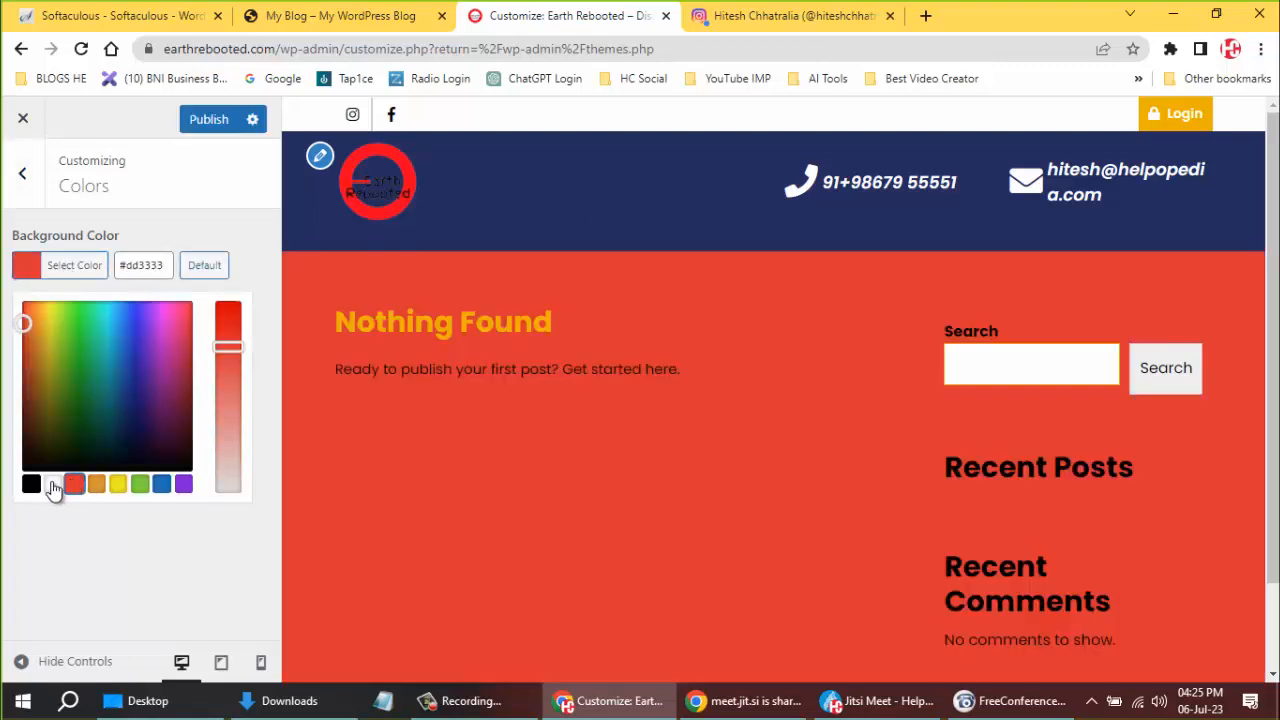
pyautogui.click(52, 486)
pyautogui.click(77, 487)
pyautogui.click(96, 486)
pyautogui.click(118, 486)
pyautogui.click(139, 486)
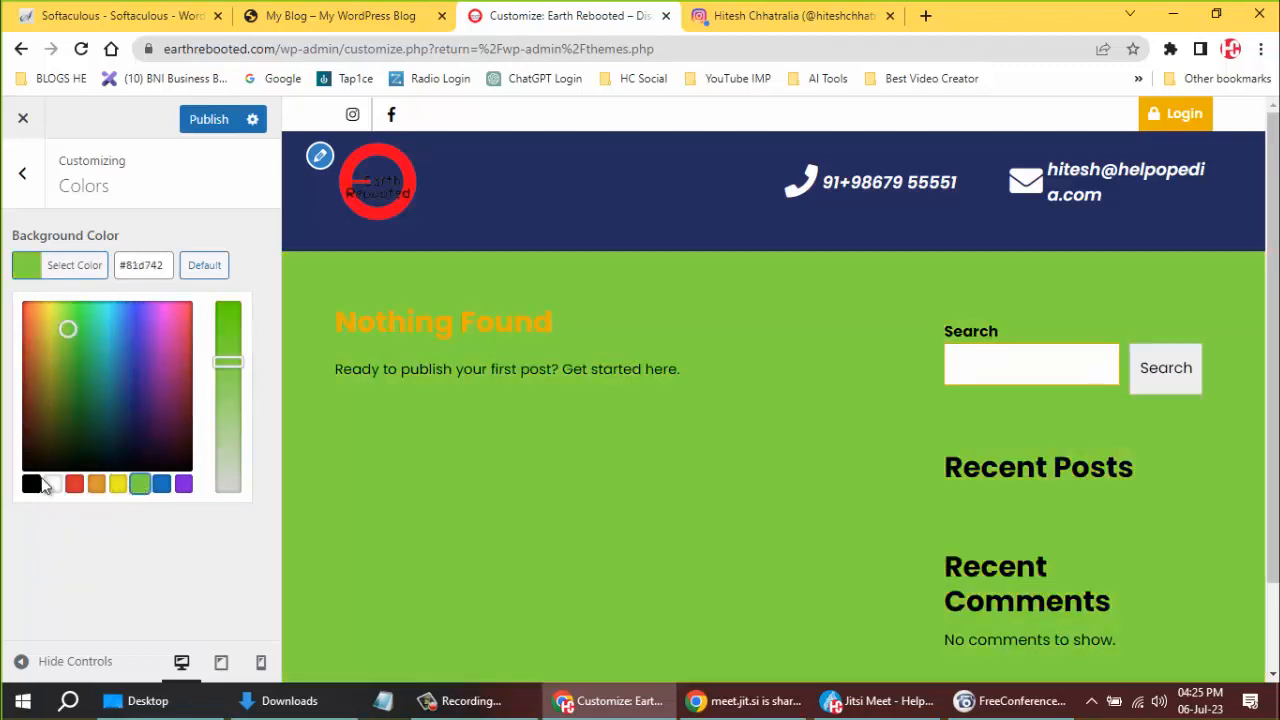
pyautogui.click(202, 268)
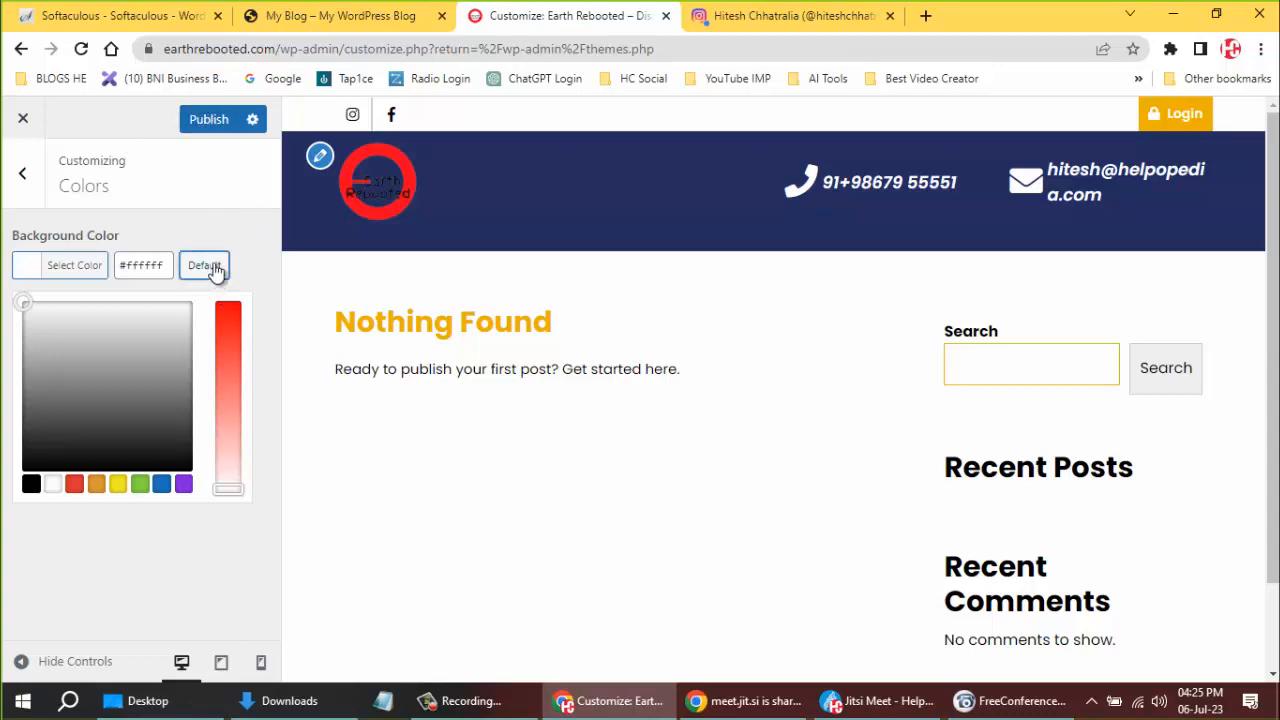
pyautogui.click(208, 119)
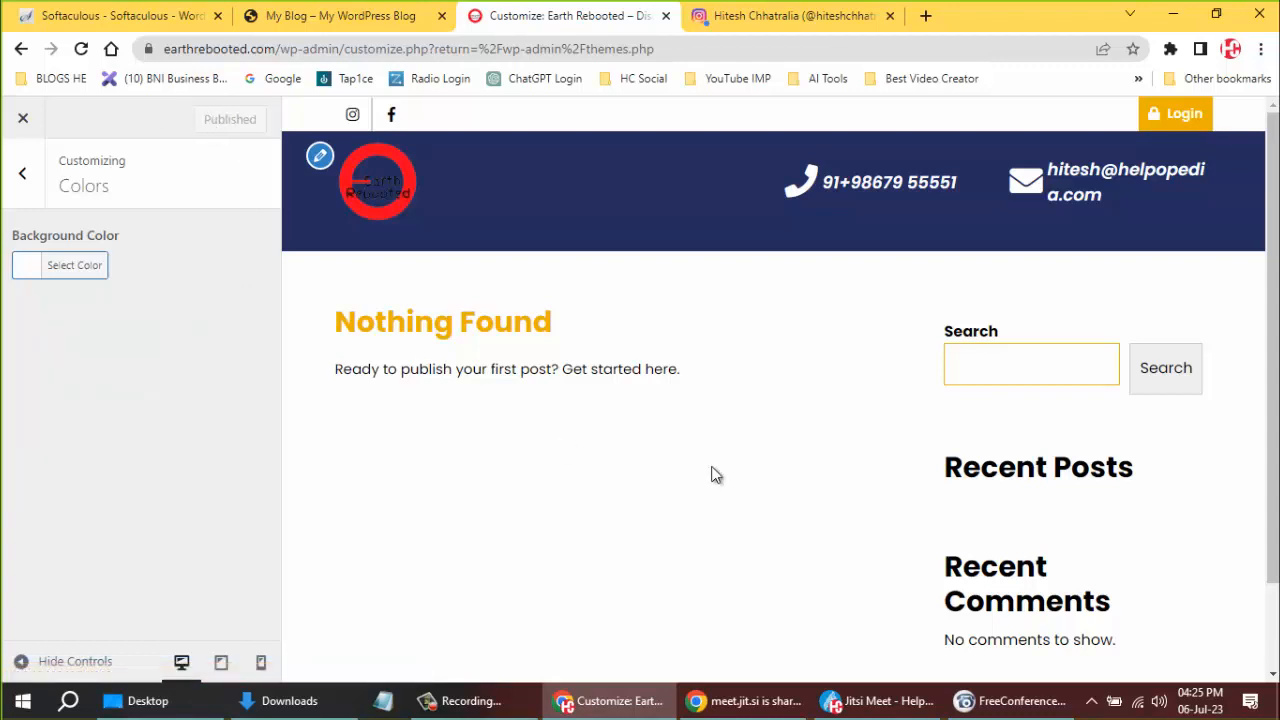
pyautogui.click(23, 174)
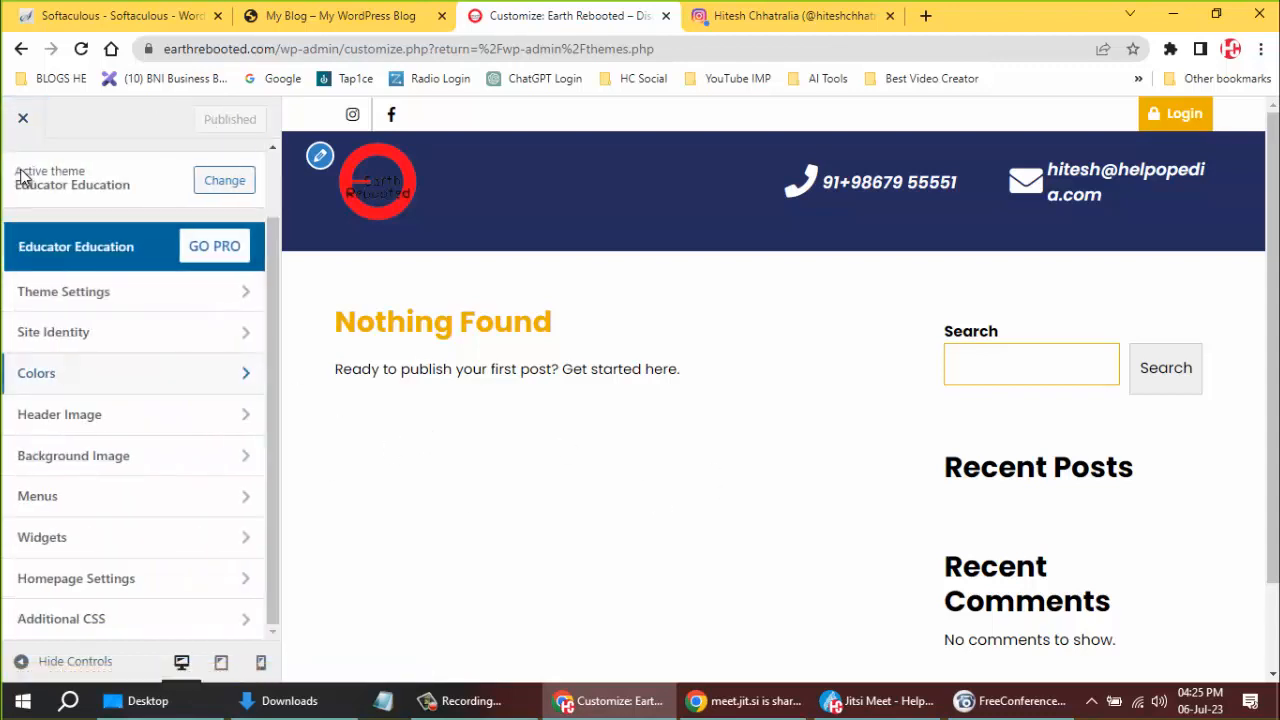
# - Begin adding a new header image by uploading a file from the computer
pyautogui.click(122, 416)
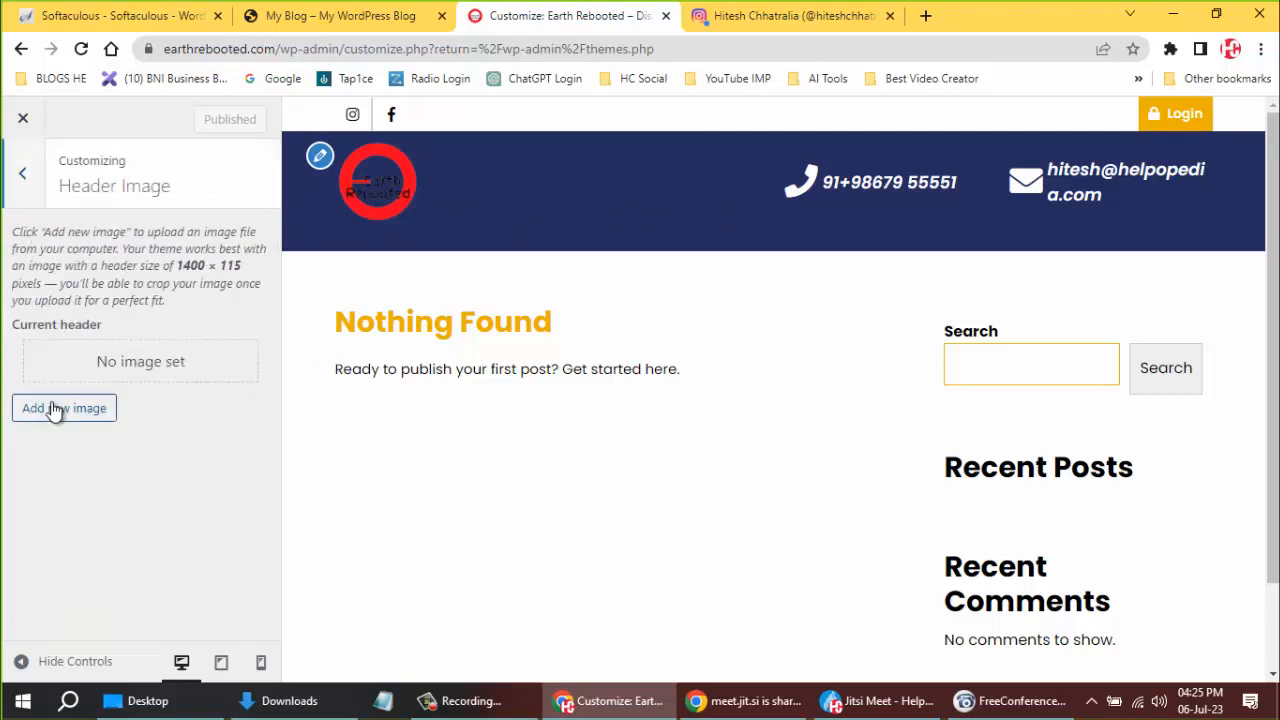
pyautogui.click(52, 403)
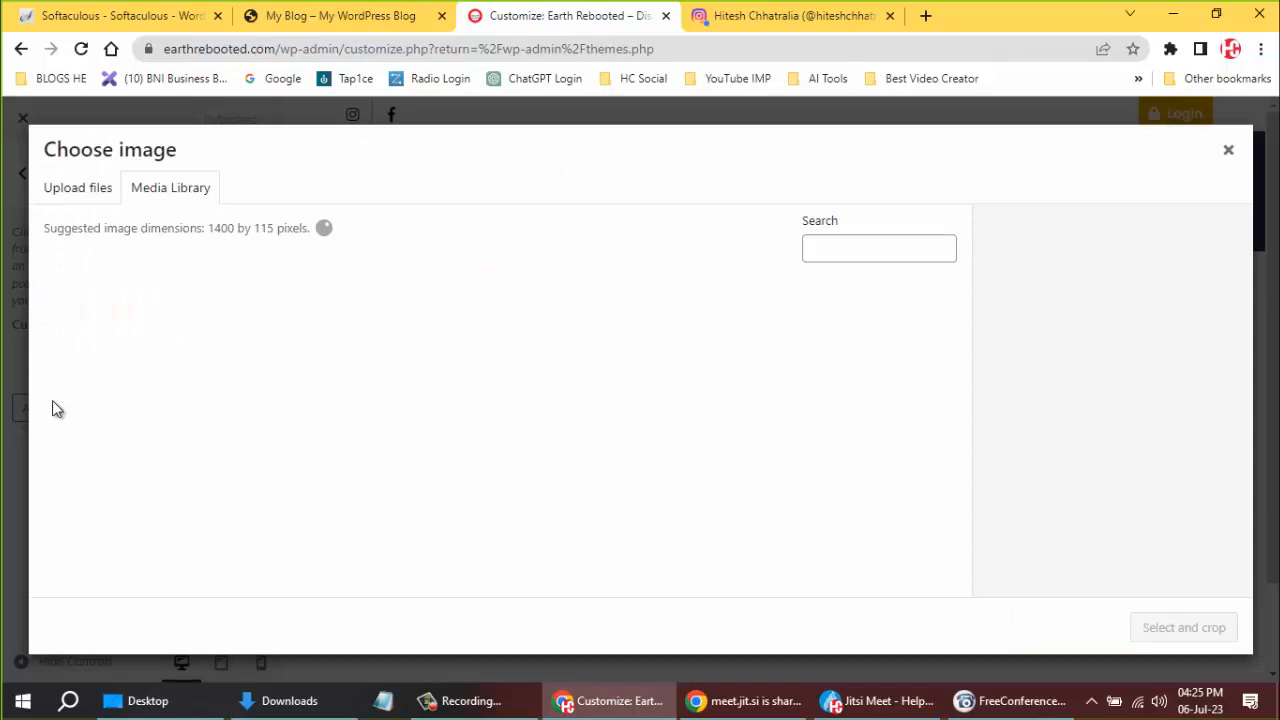
pyautogui.click(78, 197)
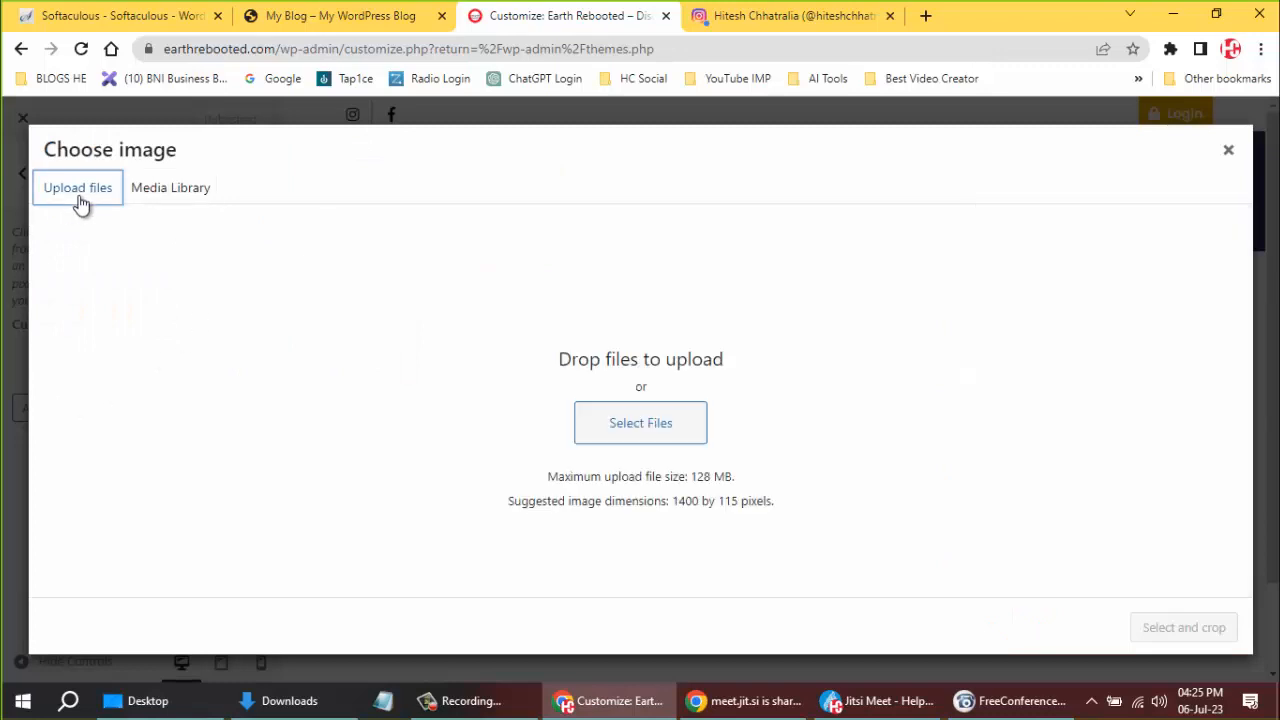
pyautogui.click(634, 426)
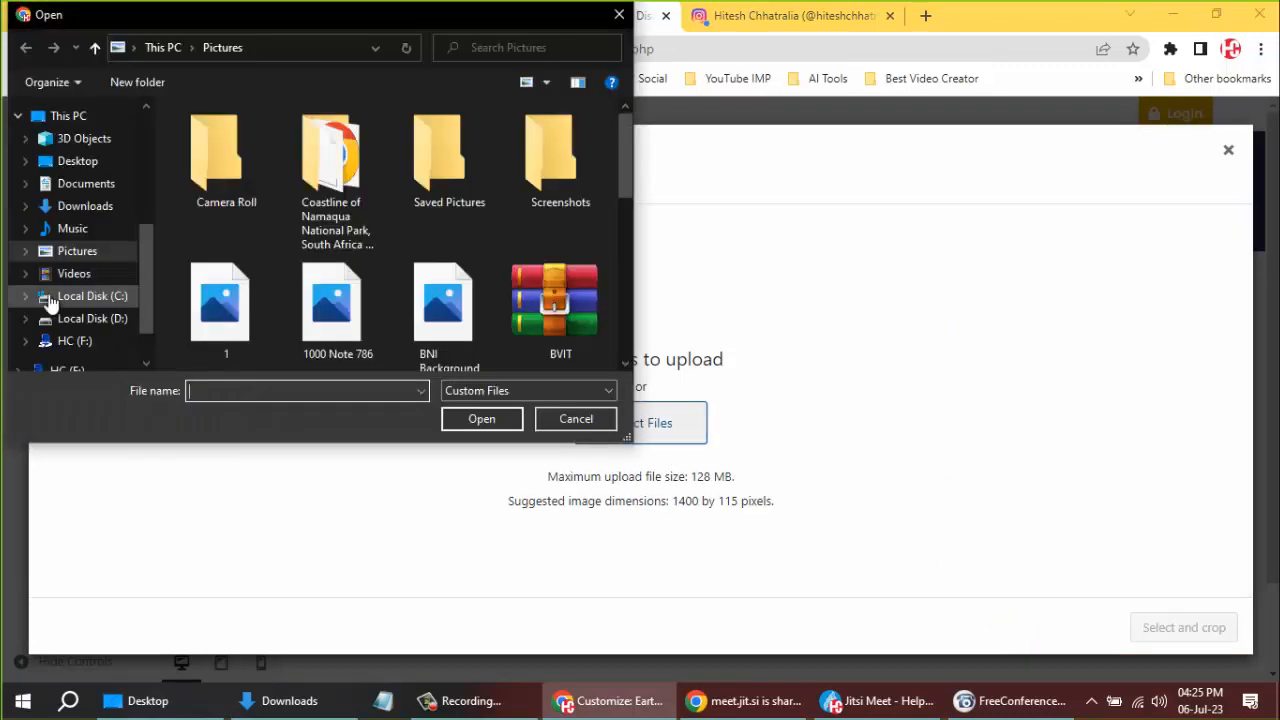
# - Upload digital-marketing-image1.png from D:\HELPOPEDIA CONTENT - NEW\Slides and proceed to cropping it
pyautogui.click(100, 319)
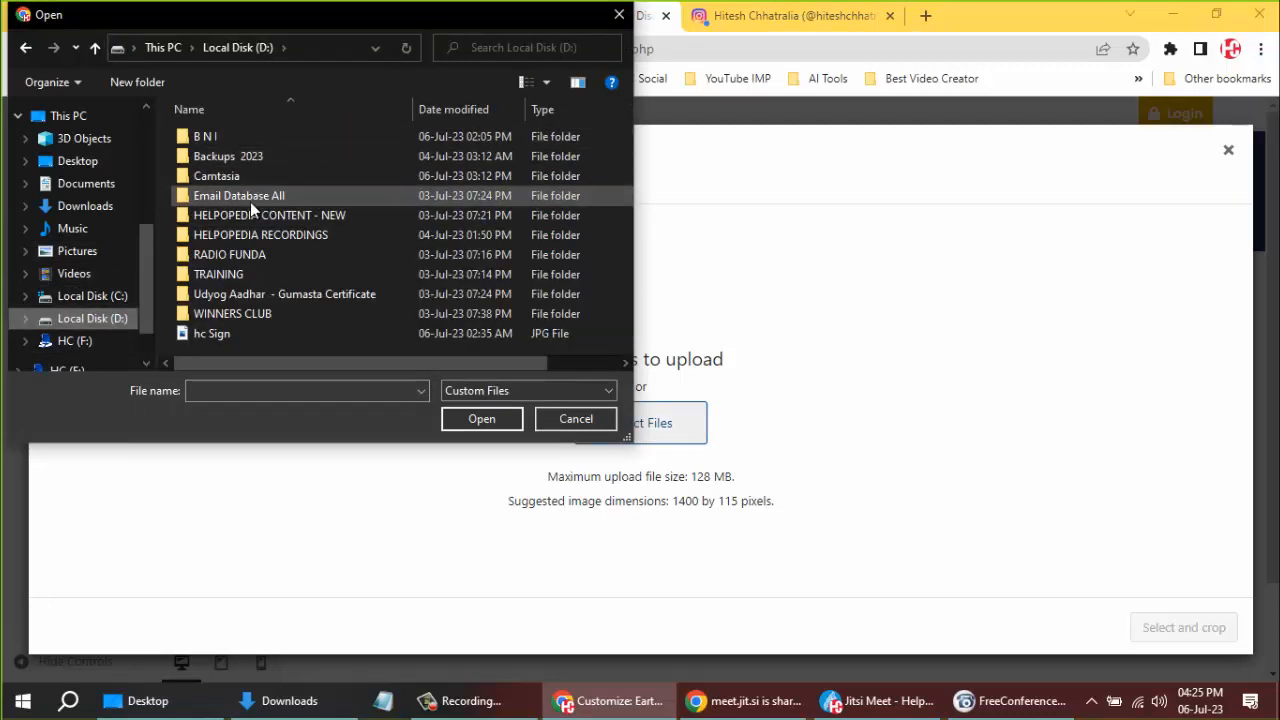
pyautogui.click(279, 215)
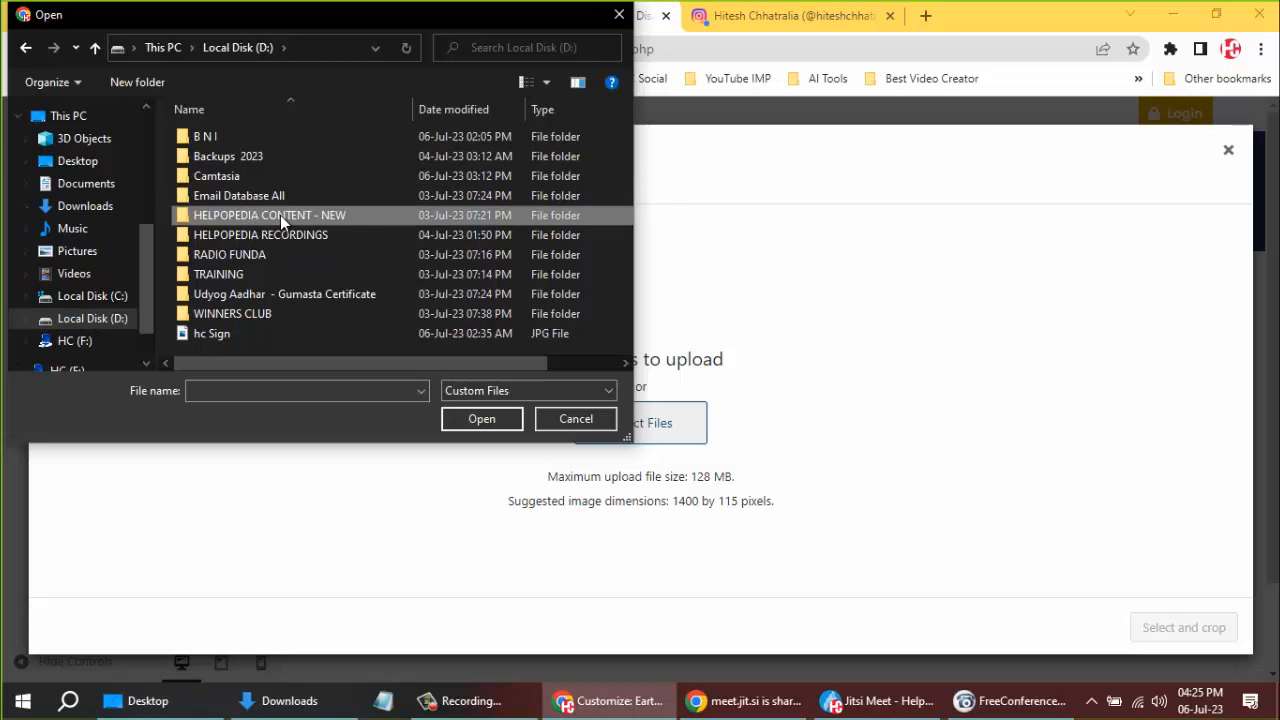
pyautogui.doubleClick(280, 215)
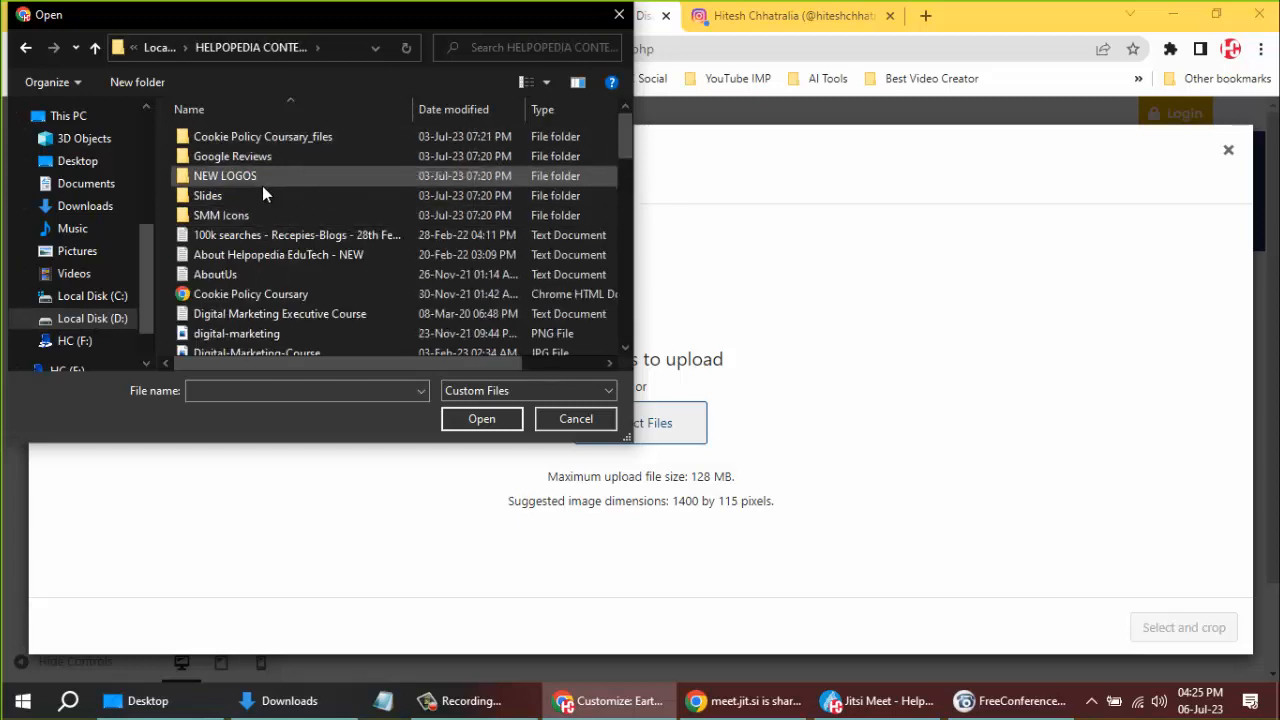
pyautogui.doubleClick(201, 194)
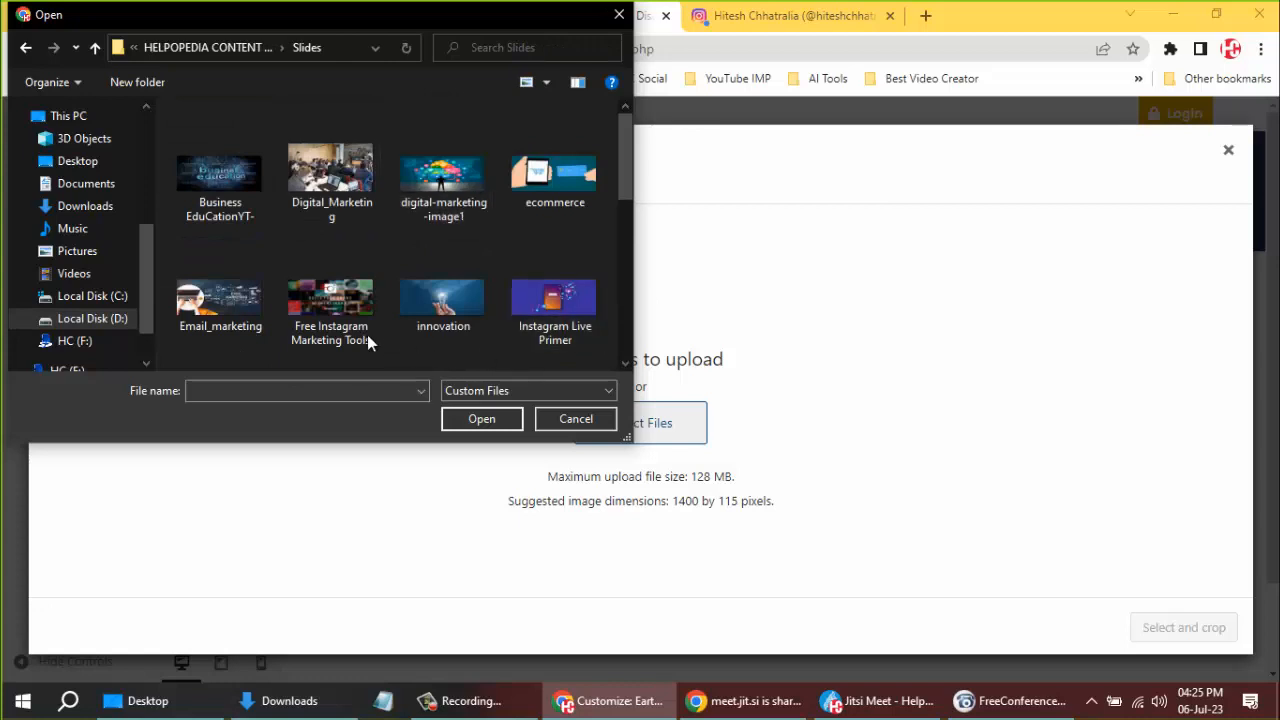
pyautogui.click(440, 170)
pyautogui.click(482, 419)
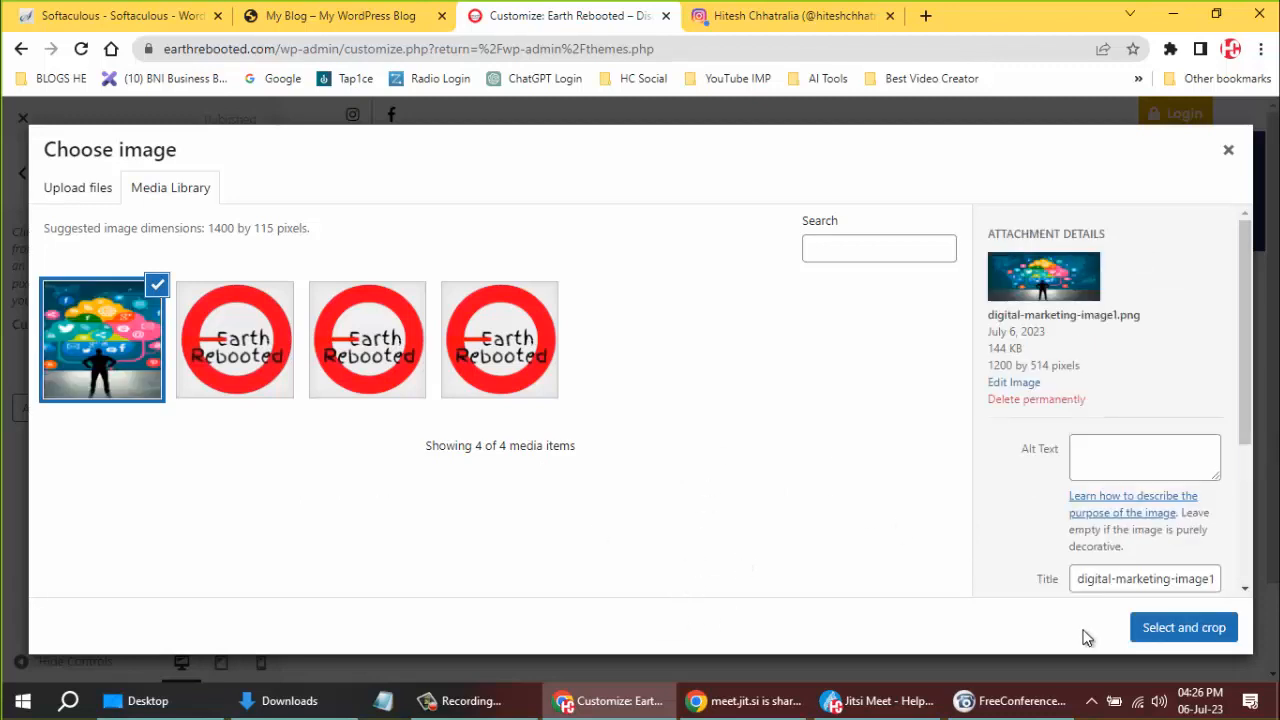
pyautogui.click(1184, 630)
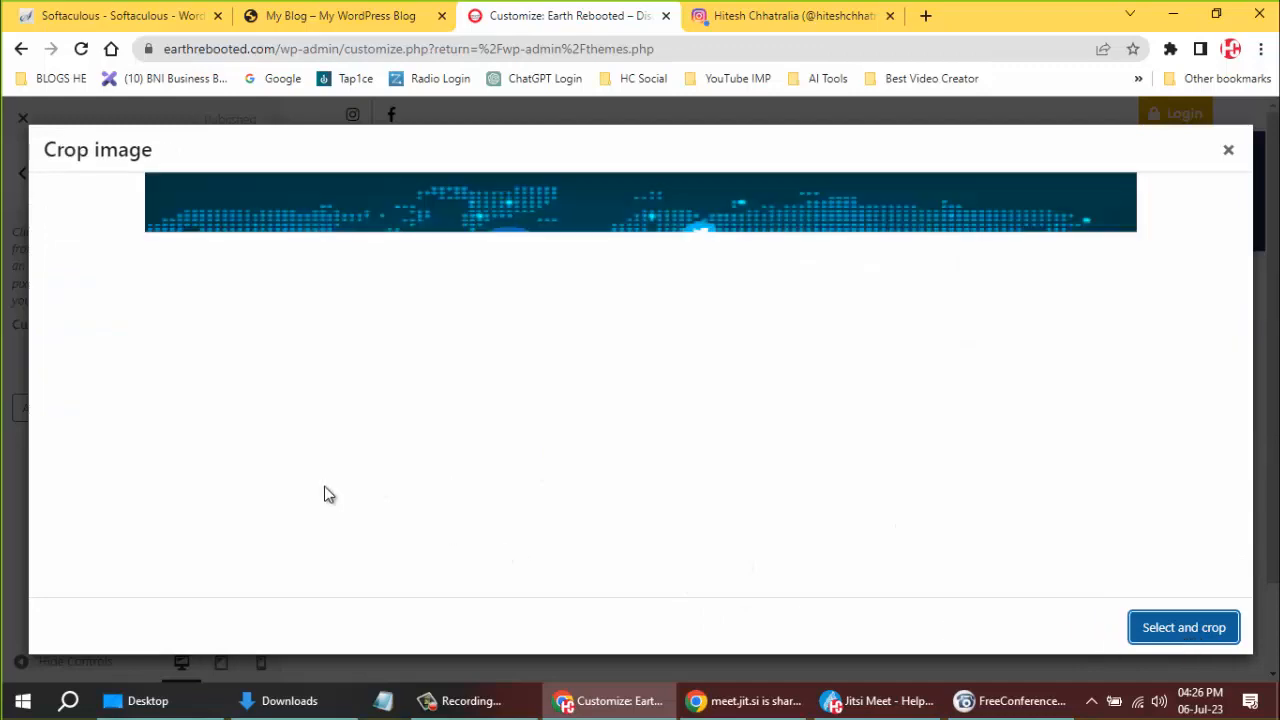
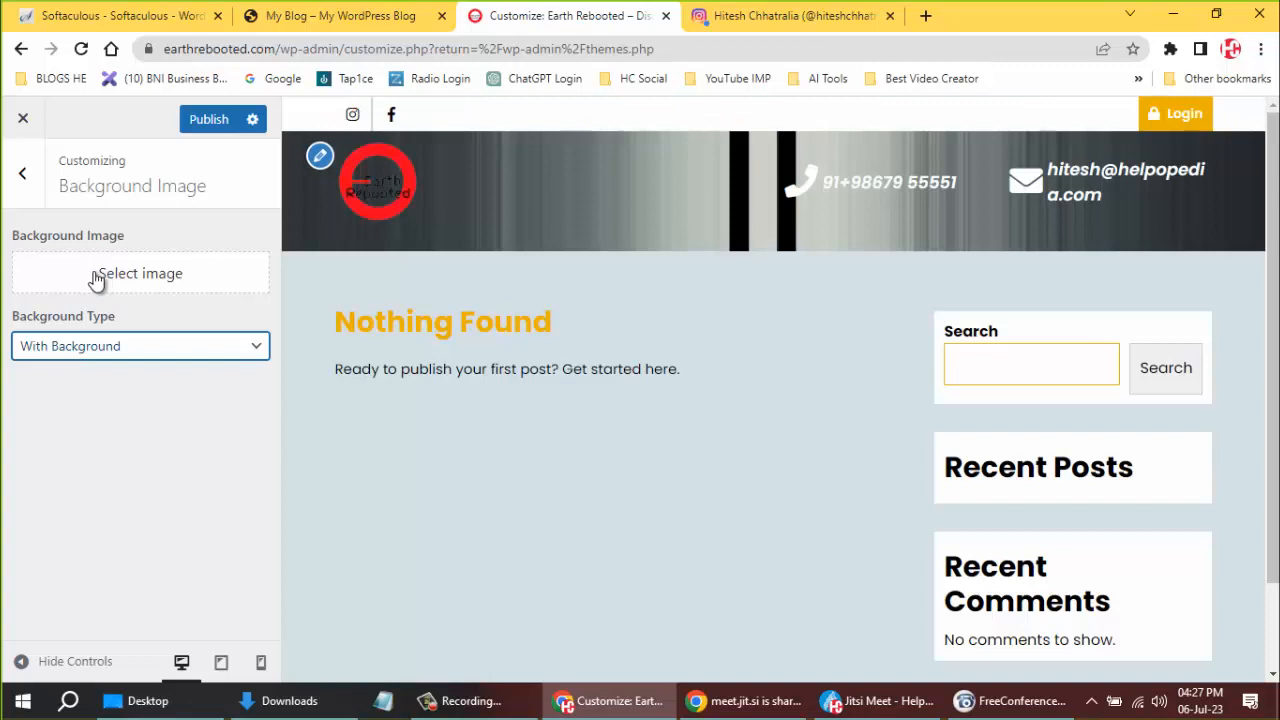
# - Go back to the main Customizer list and open Menus, which reports no menus yet
pyautogui.click(22, 180)
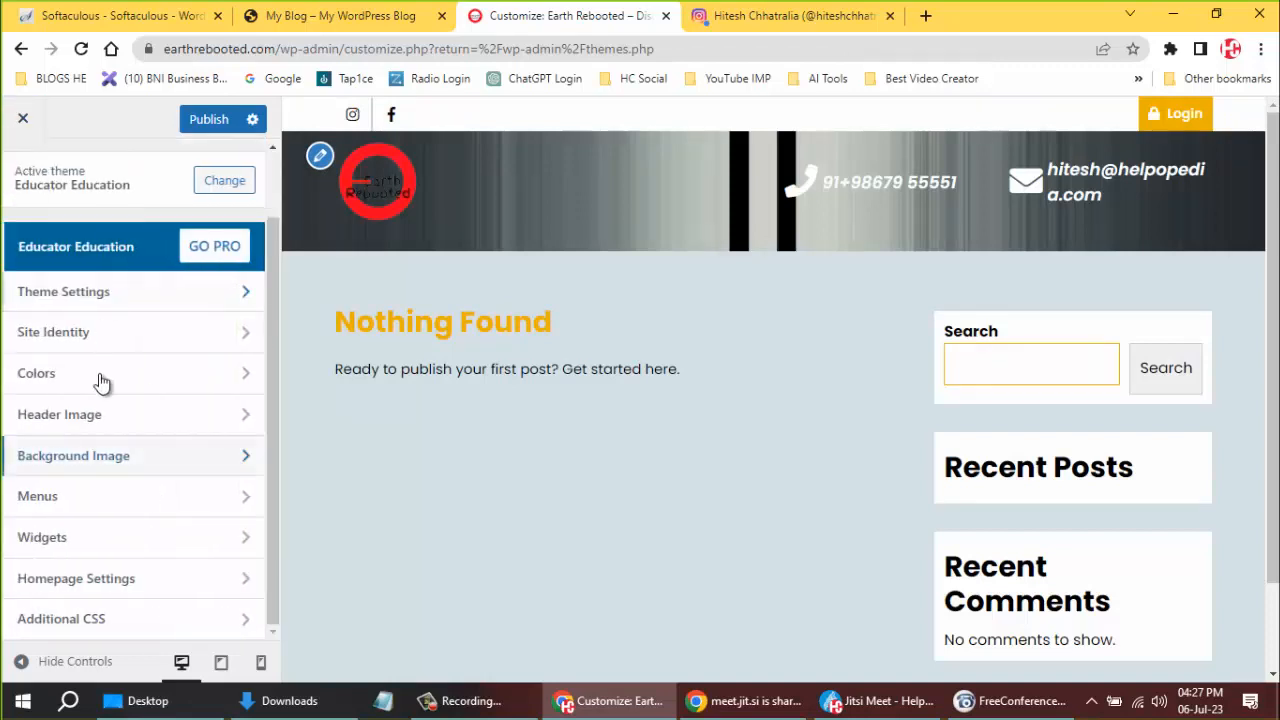
pyautogui.click(76, 500)
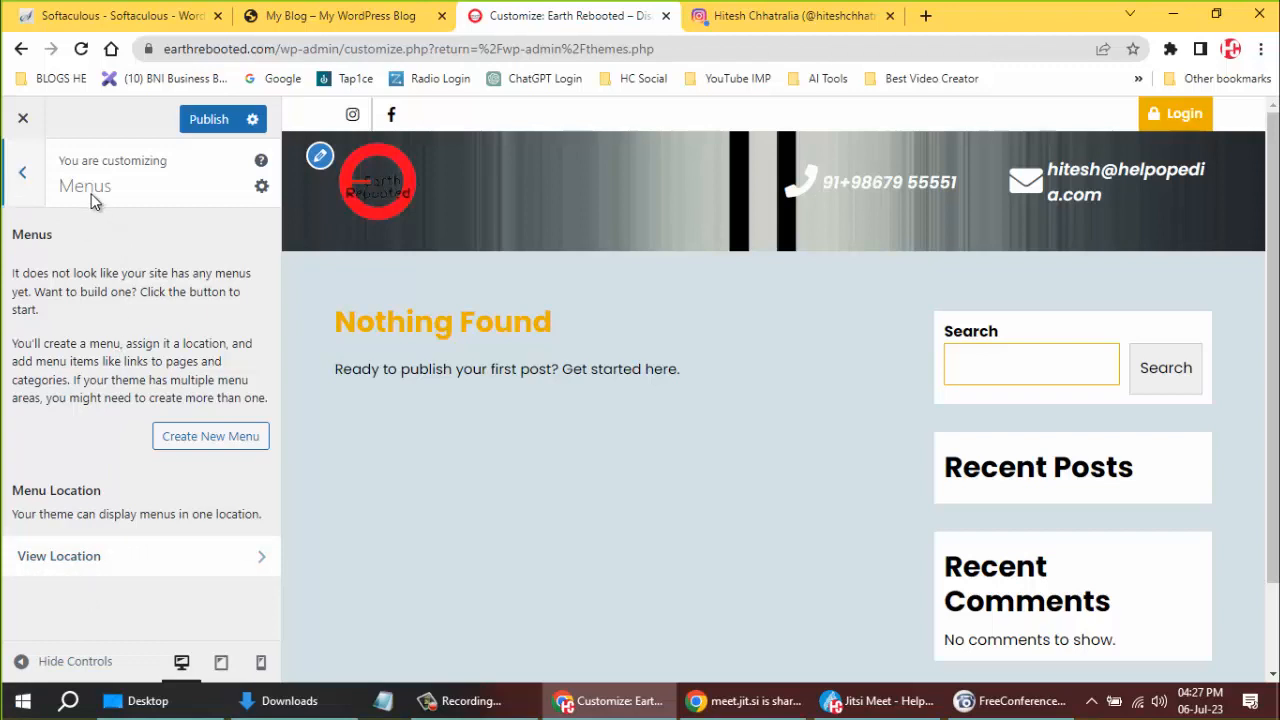
# - Leave the Menus panel and return to the main Customizer list
pyautogui.click(24, 176)
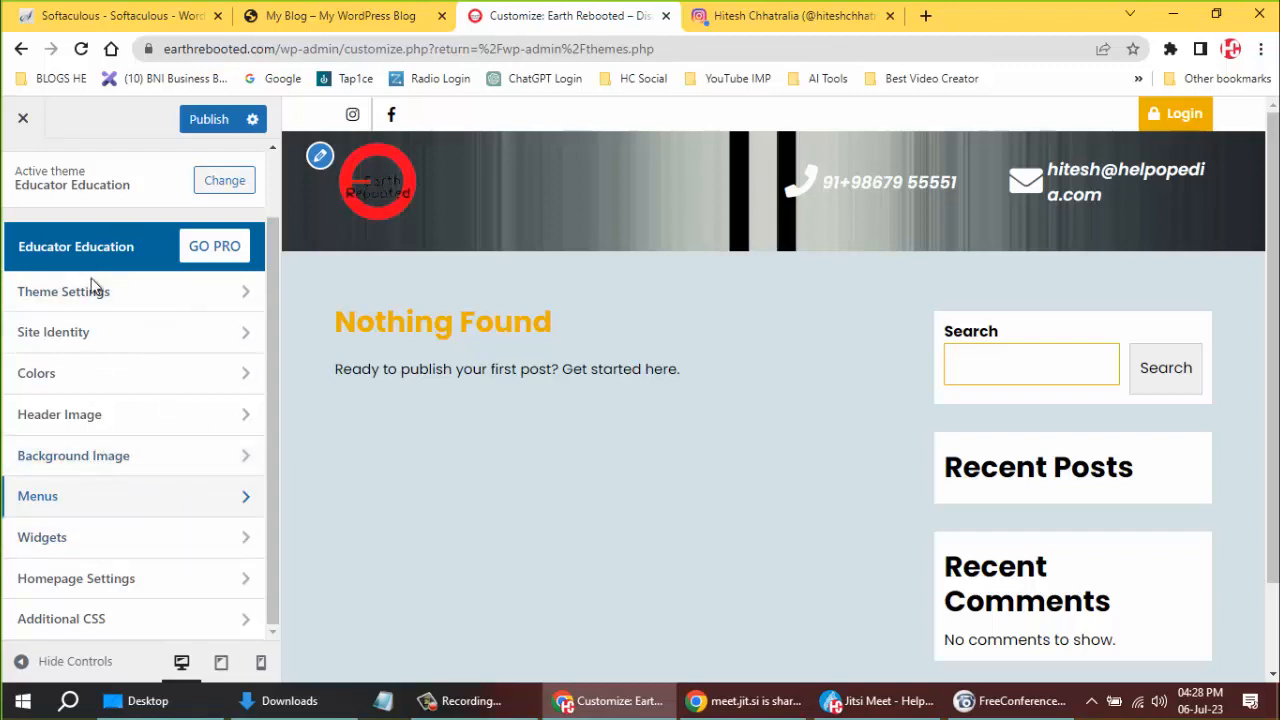
# - Open the Blog Sidebar widget area, dismiss the welcome guide, and inspect the search block's options
pyautogui.click(52, 541)
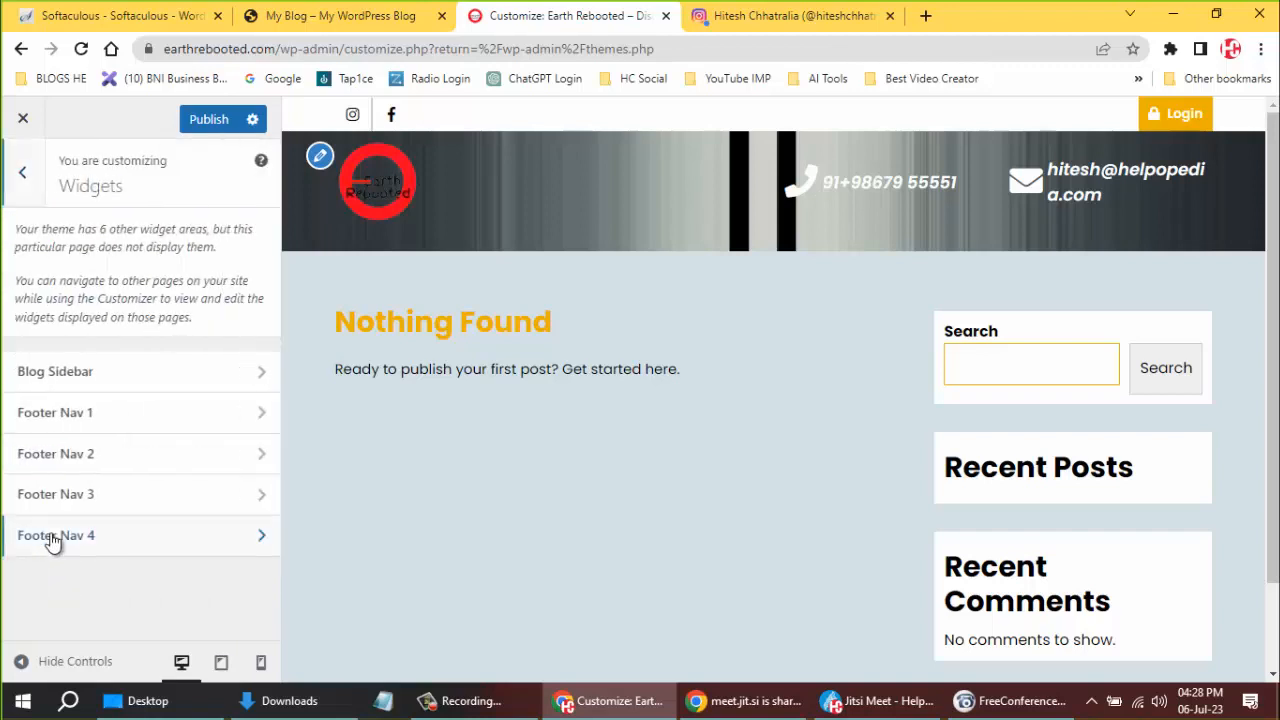
pyautogui.click(147, 380)
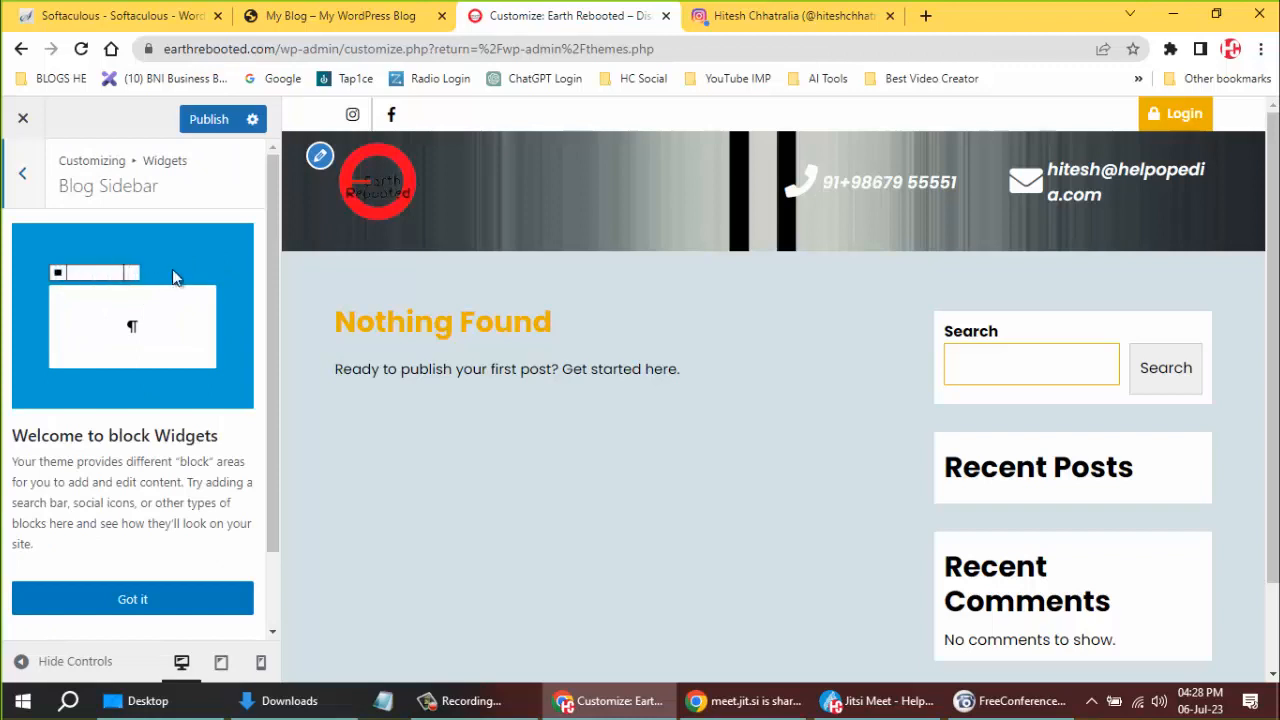
pyautogui.click(149, 600)
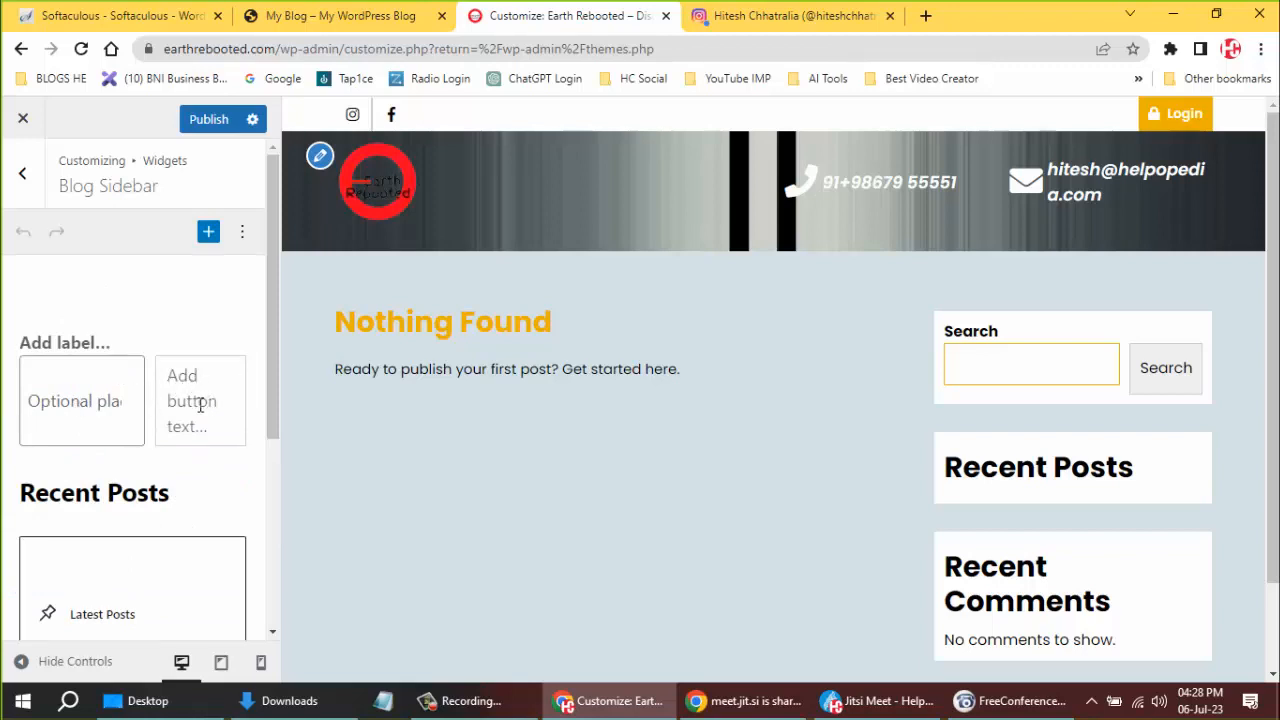
pyautogui.click(194, 403)
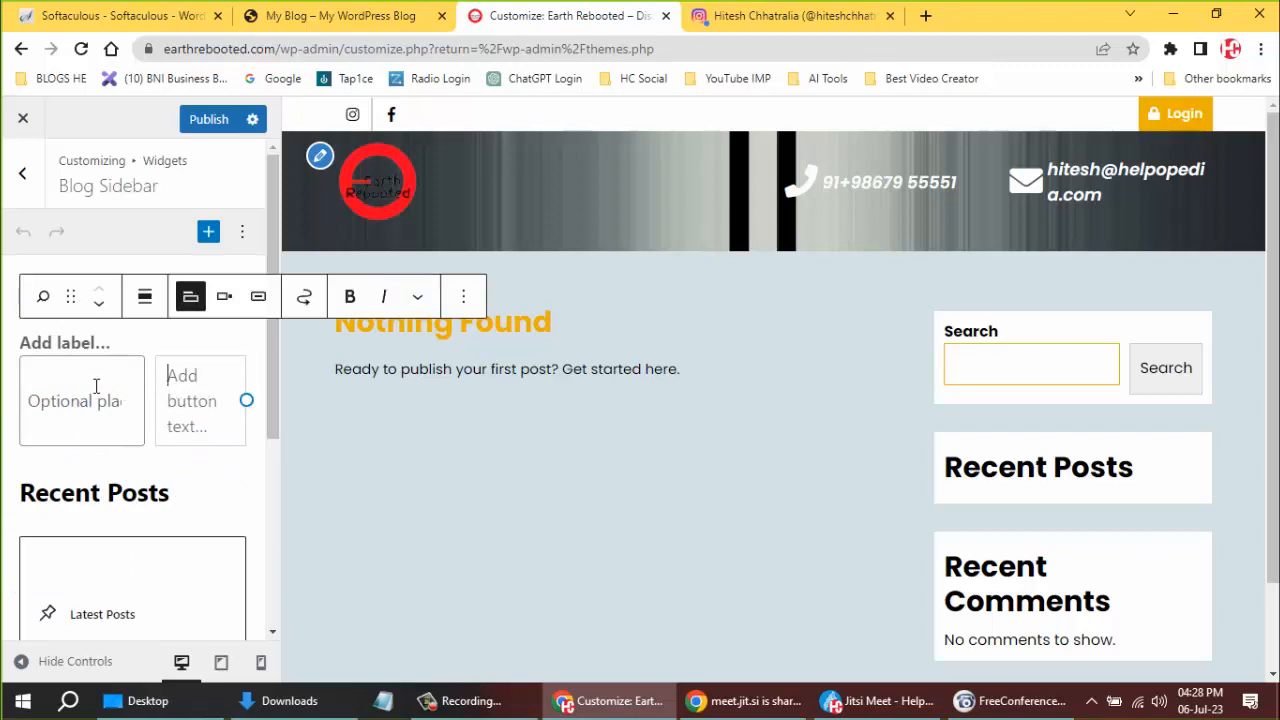
pyautogui.click(464, 296)
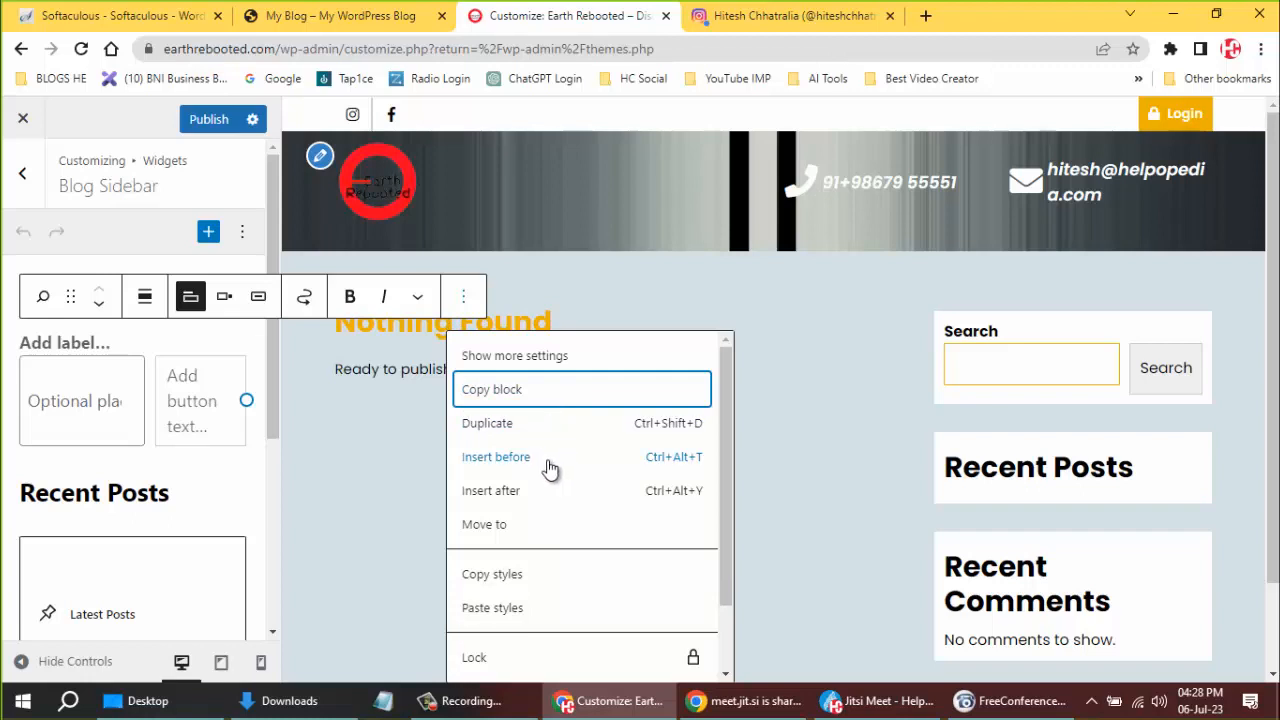
pyautogui.click(374, 470)
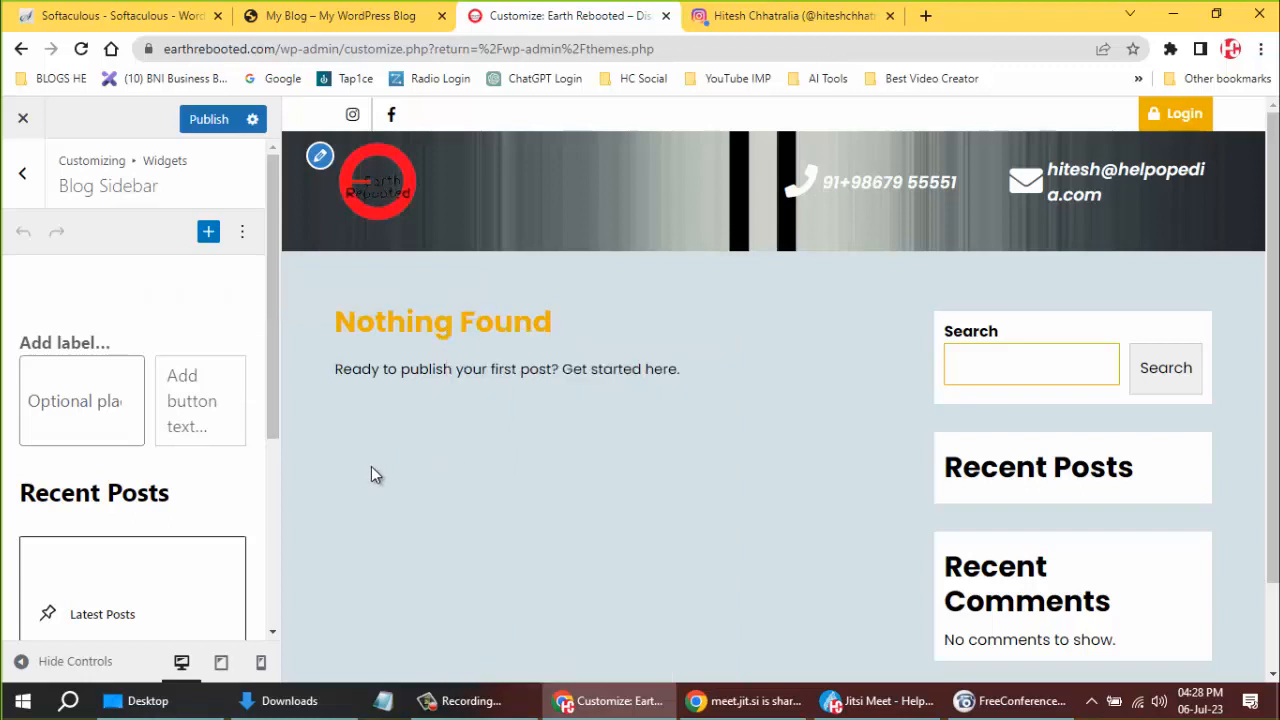
# - Scroll through the Blog Sidebar blocks, publish the Customizer changes, and return to the widget areas
pyautogui.scroll(-3, 100, 401)
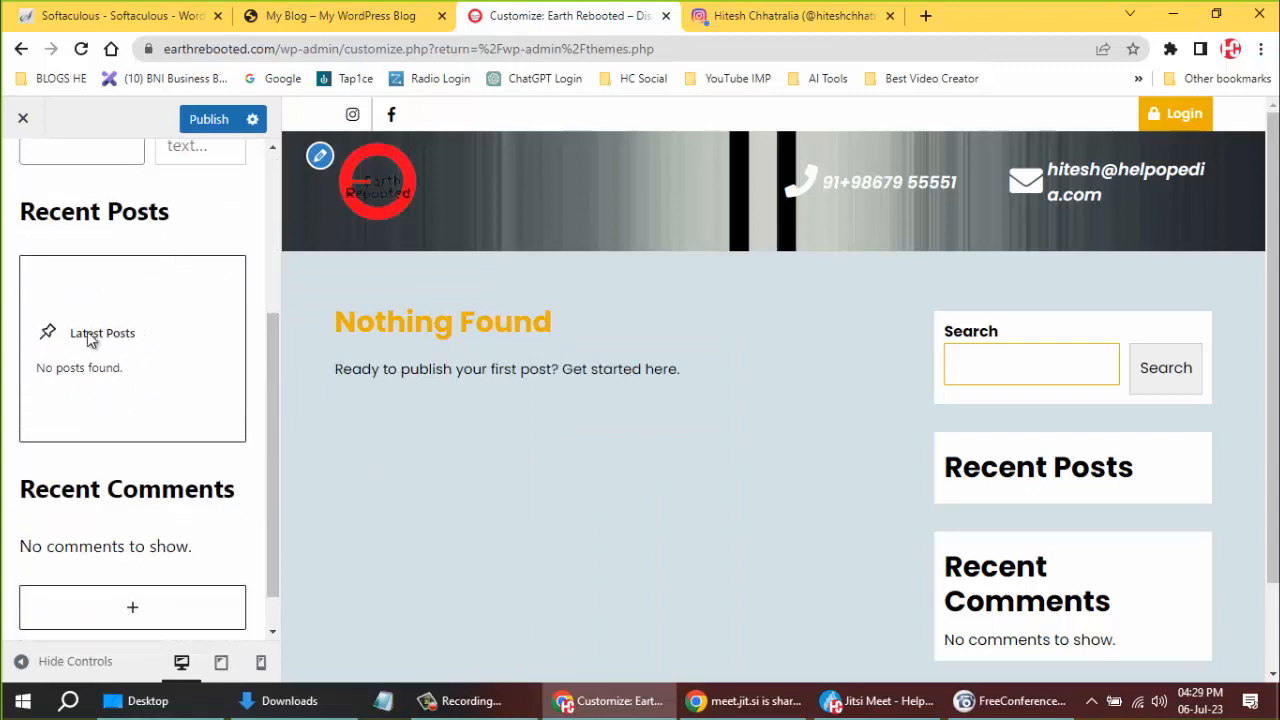
pyautogui.scroll(-1, 1155, 448)
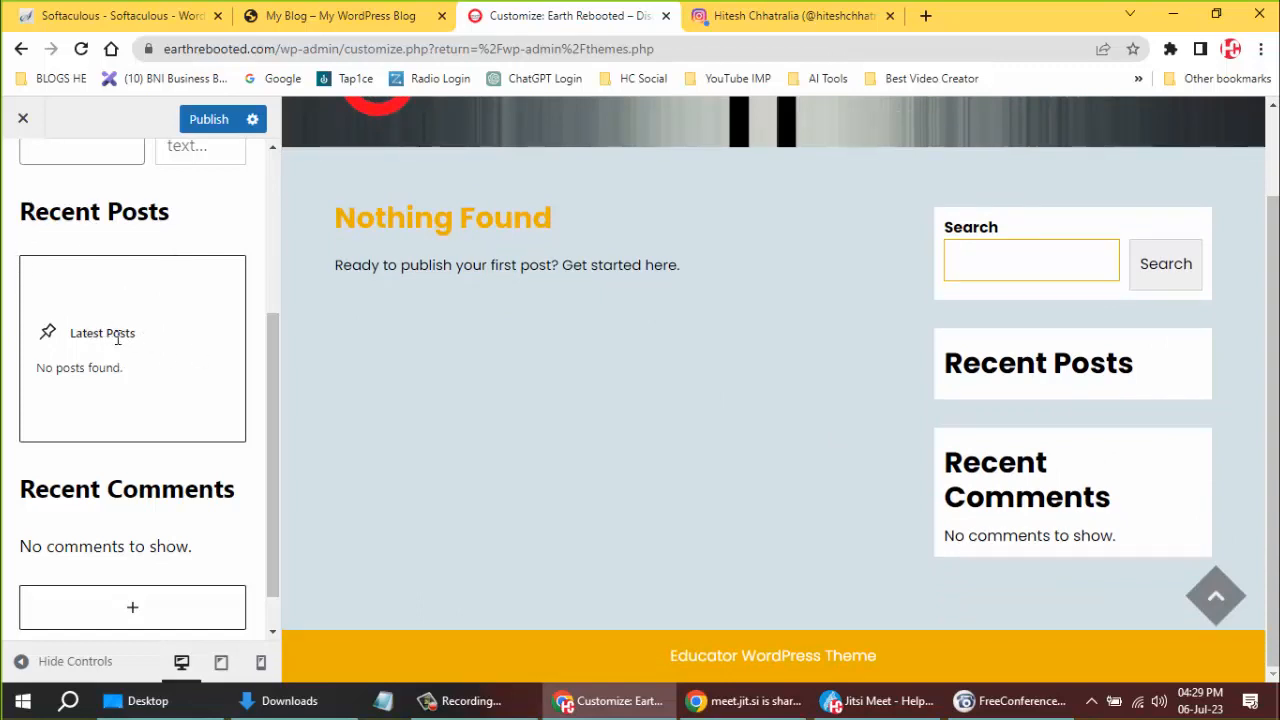
pyautogui.scroll(-1, 116, 340)
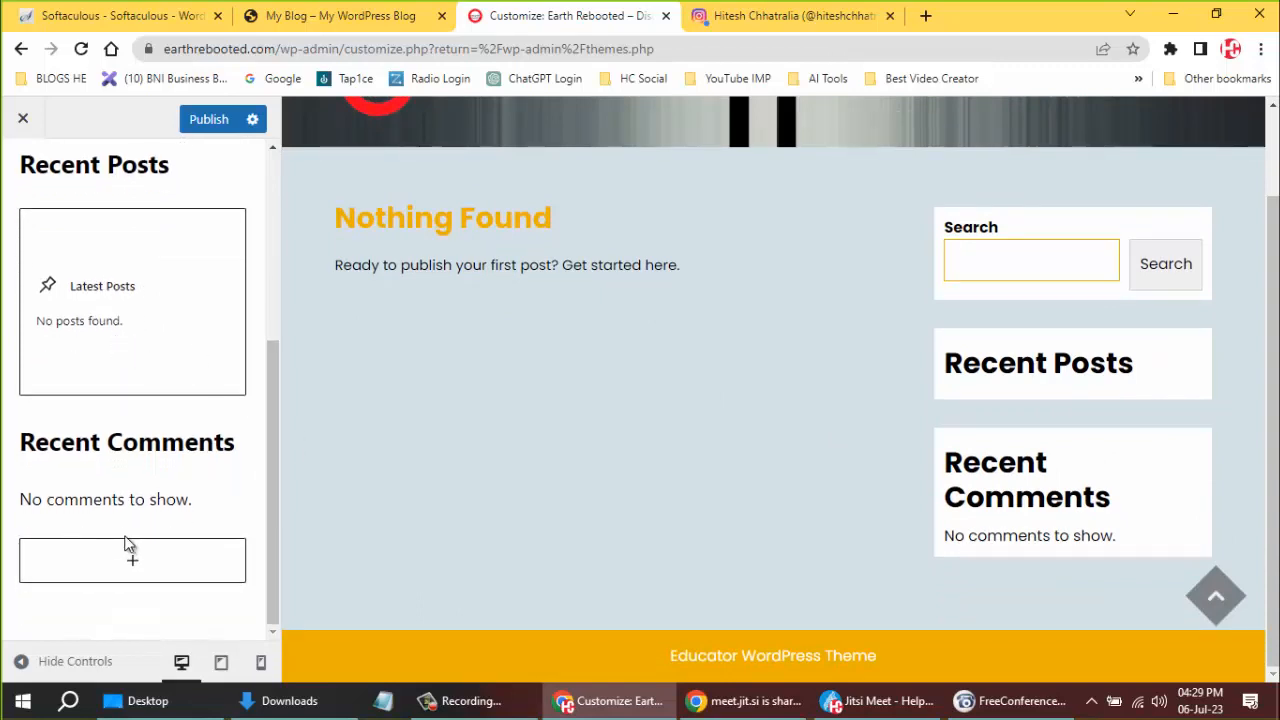
pyautogui.scroll(5, 53, 523)
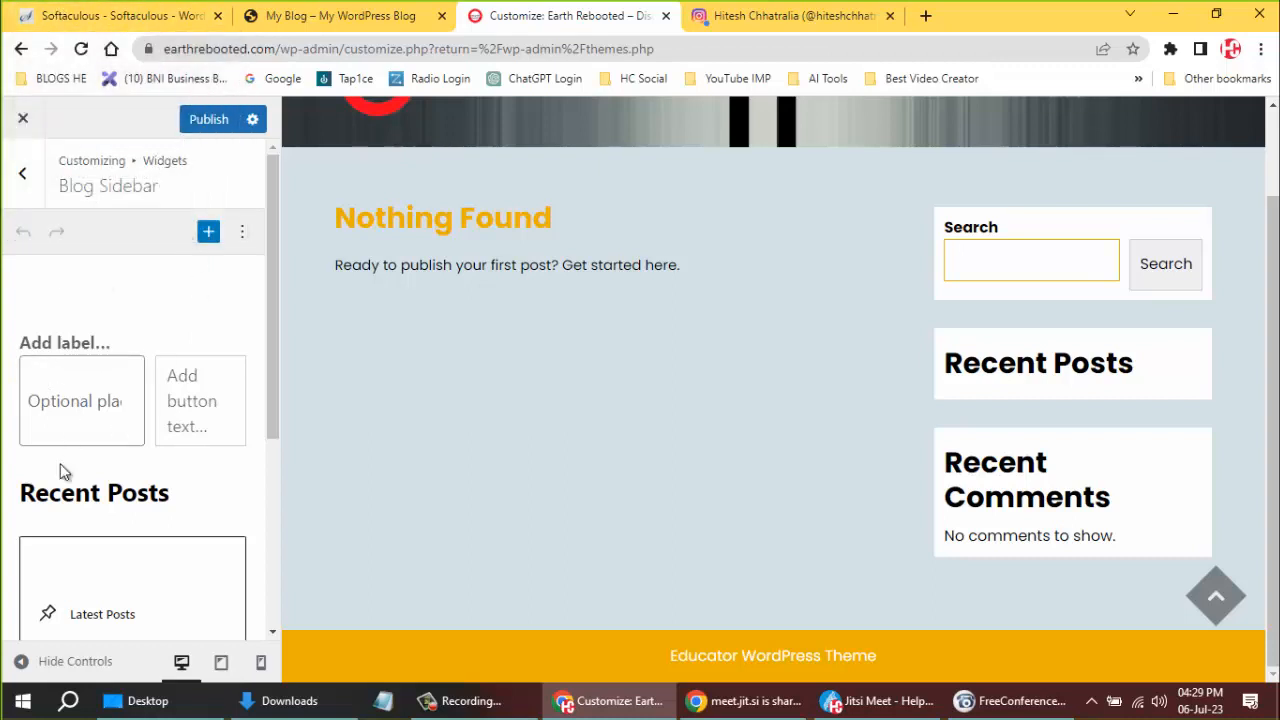
pyautogui.scroll(-3, 203, 368)
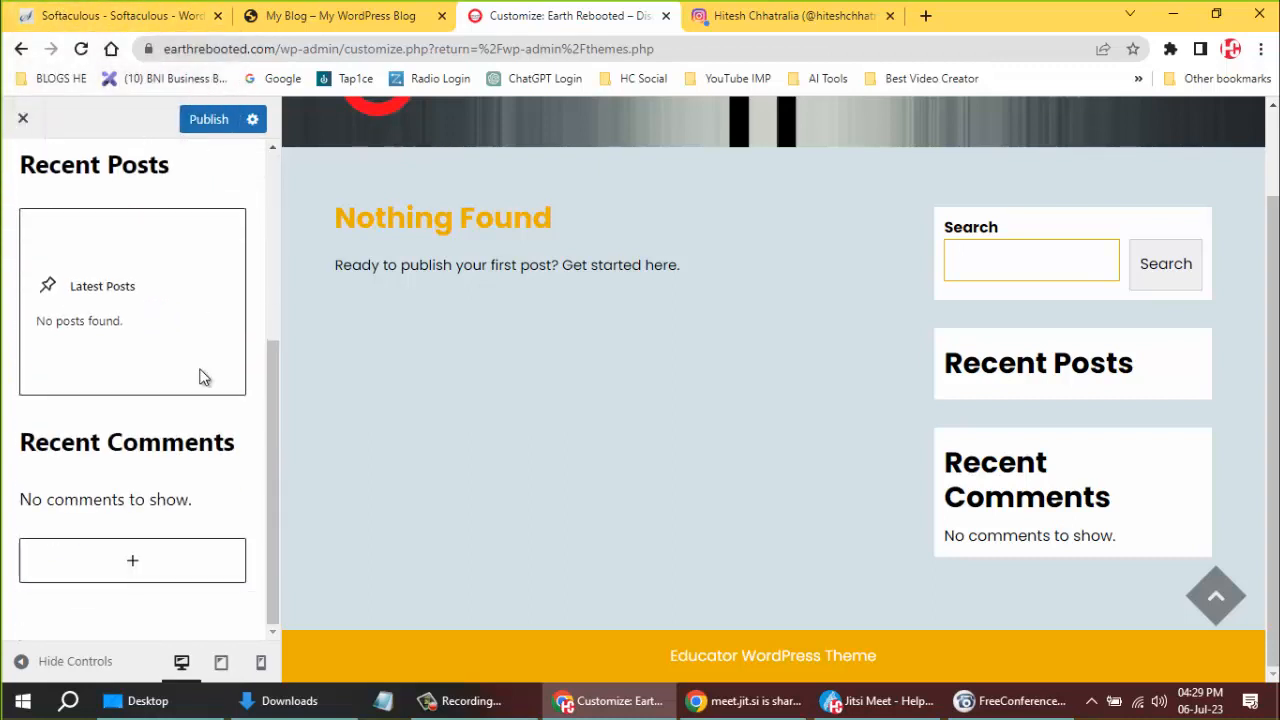
pyautogui.scroll(2, 203, 377)
pyautogui.scroll(1, 198, 370)
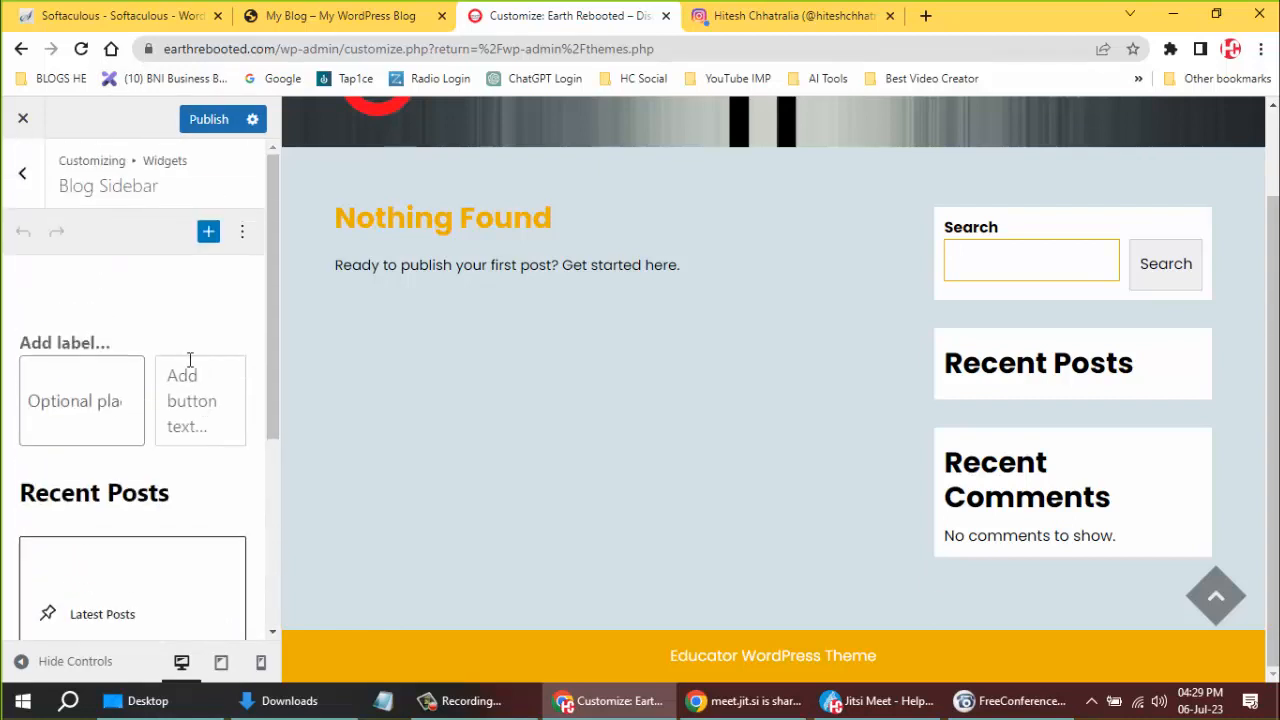
pyautogui.click(215, 118)
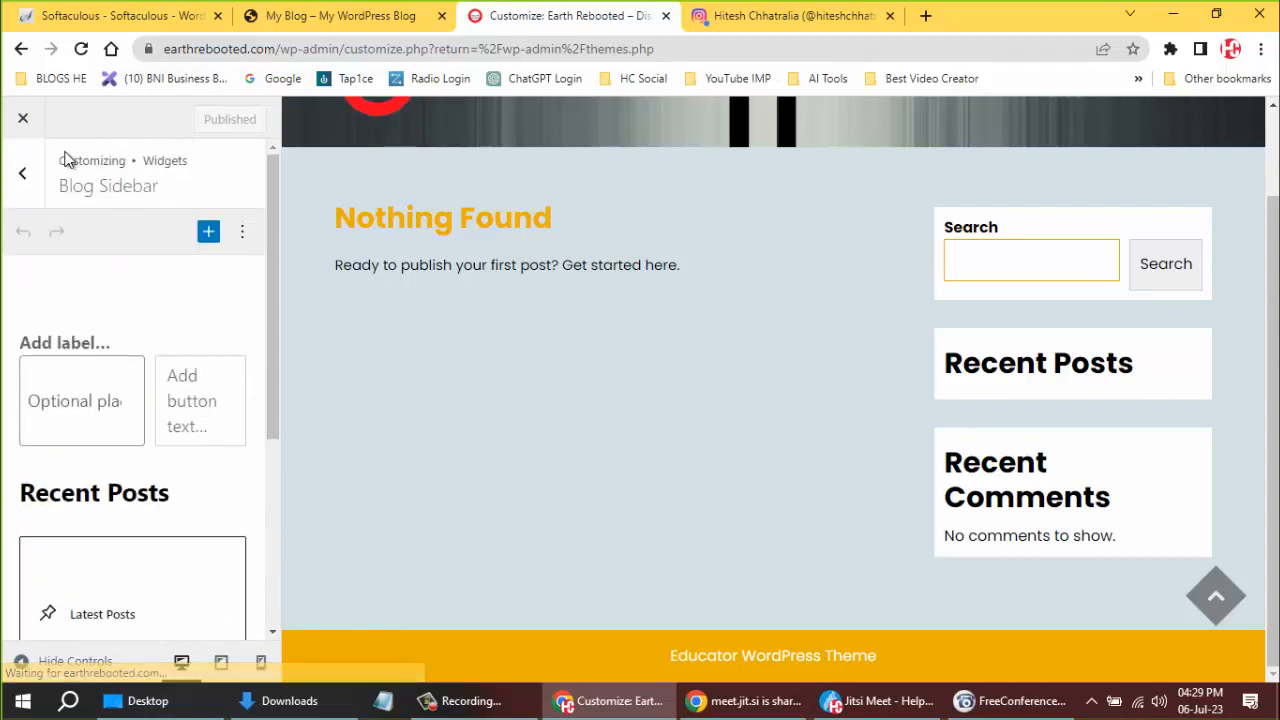
pyautogui.click(23, 172)
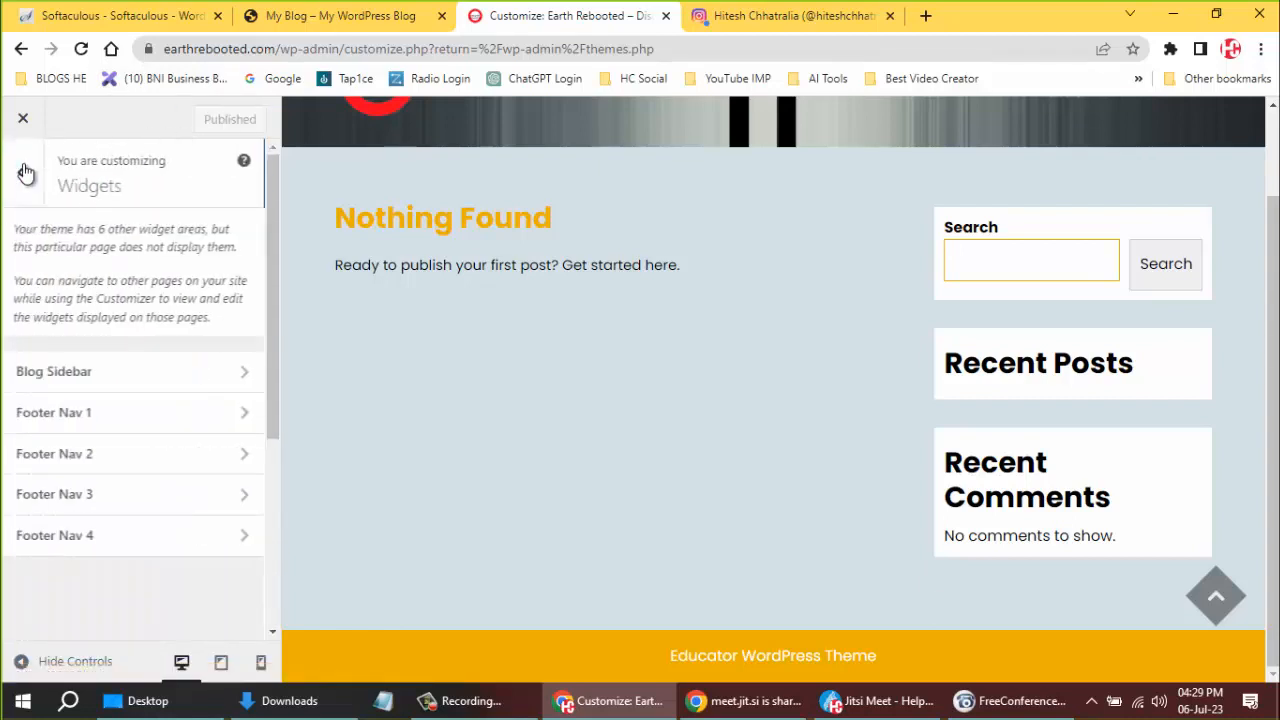
# - Open Footer Nav 1 and browse all addable blocks, including LearnPress, Text and Media
pyautogui.click(58, 420)
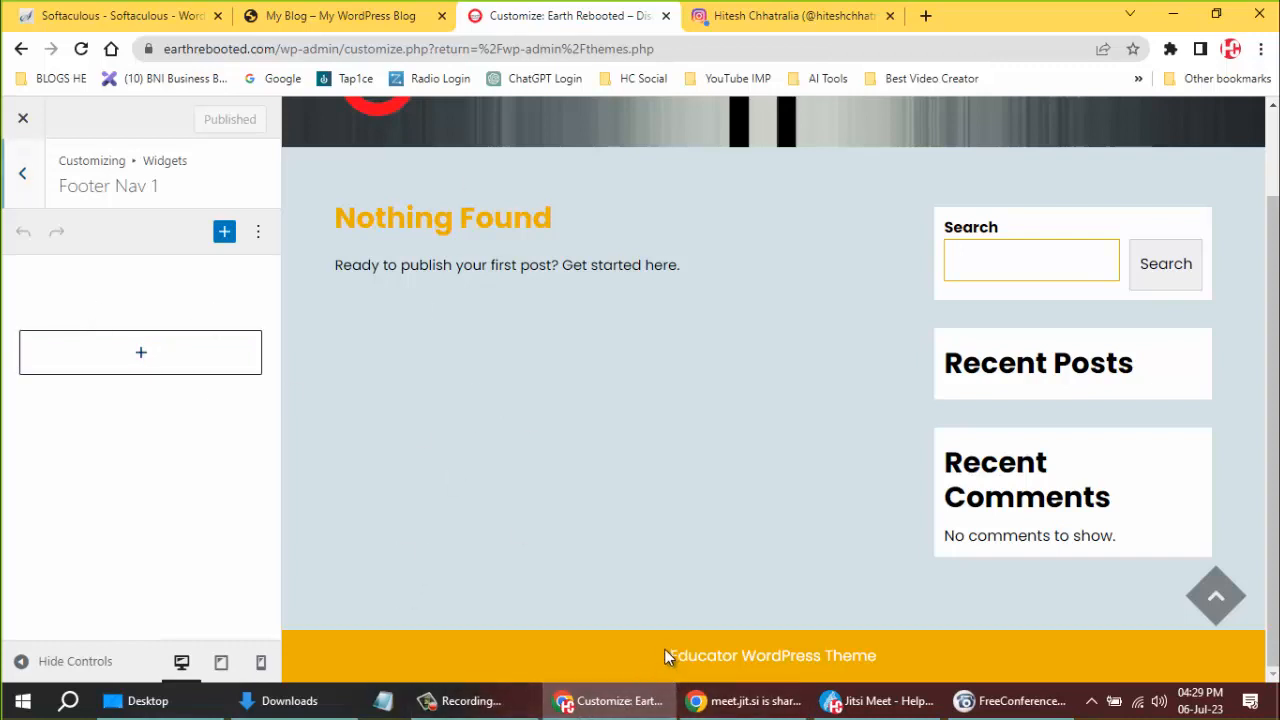
pyautogui.moveTo(666, 656); pyautogui.dragTo(914, 670)
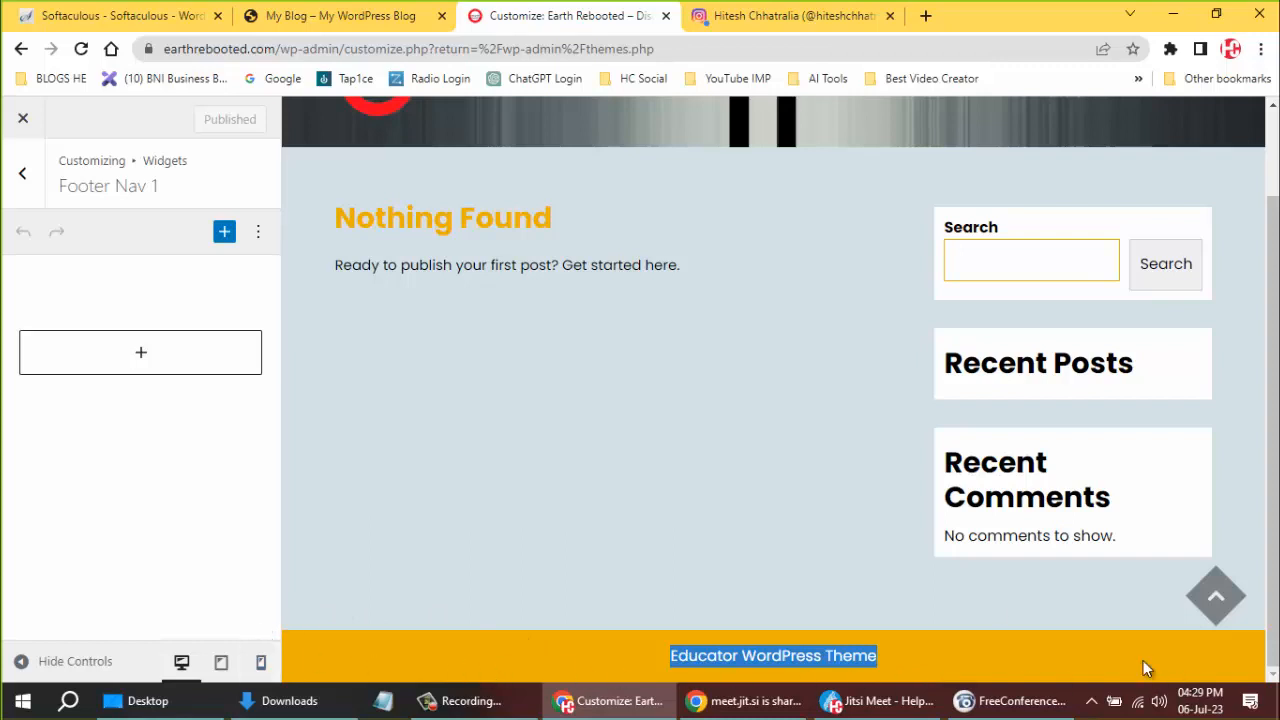
pyautogui.click(141, 360)
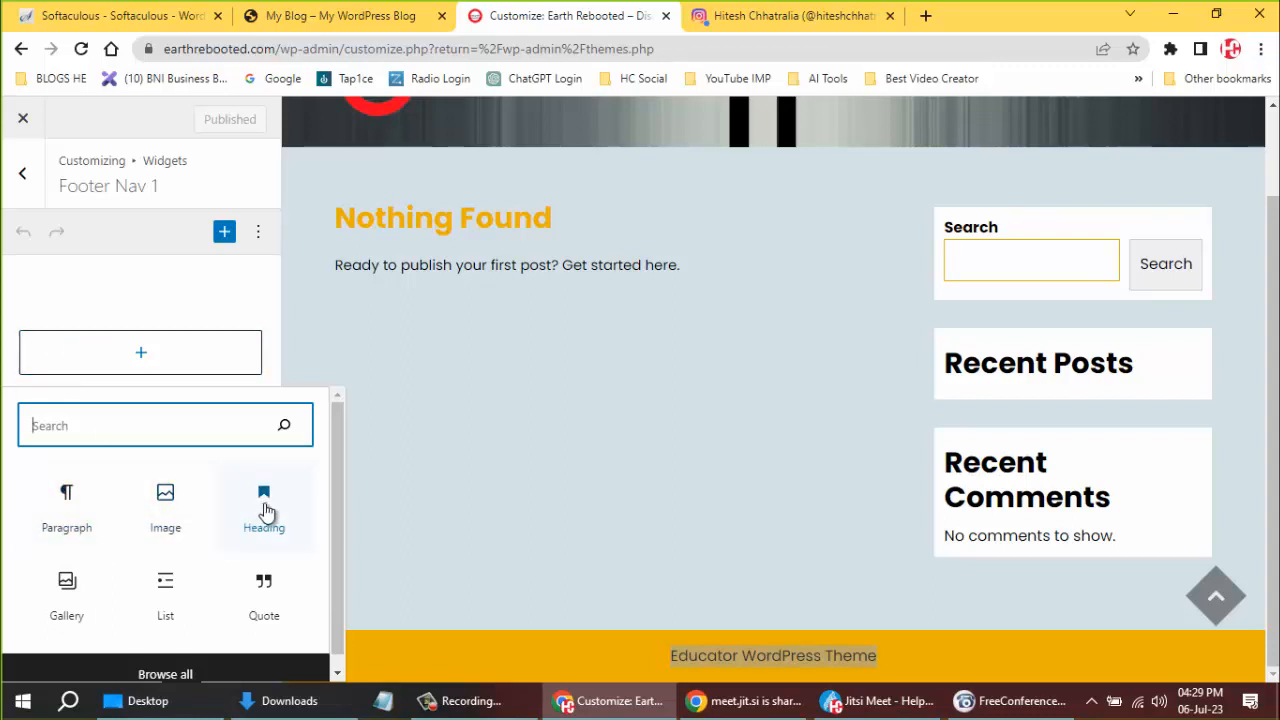
pyautogui.scroll(-1, 248, 515)
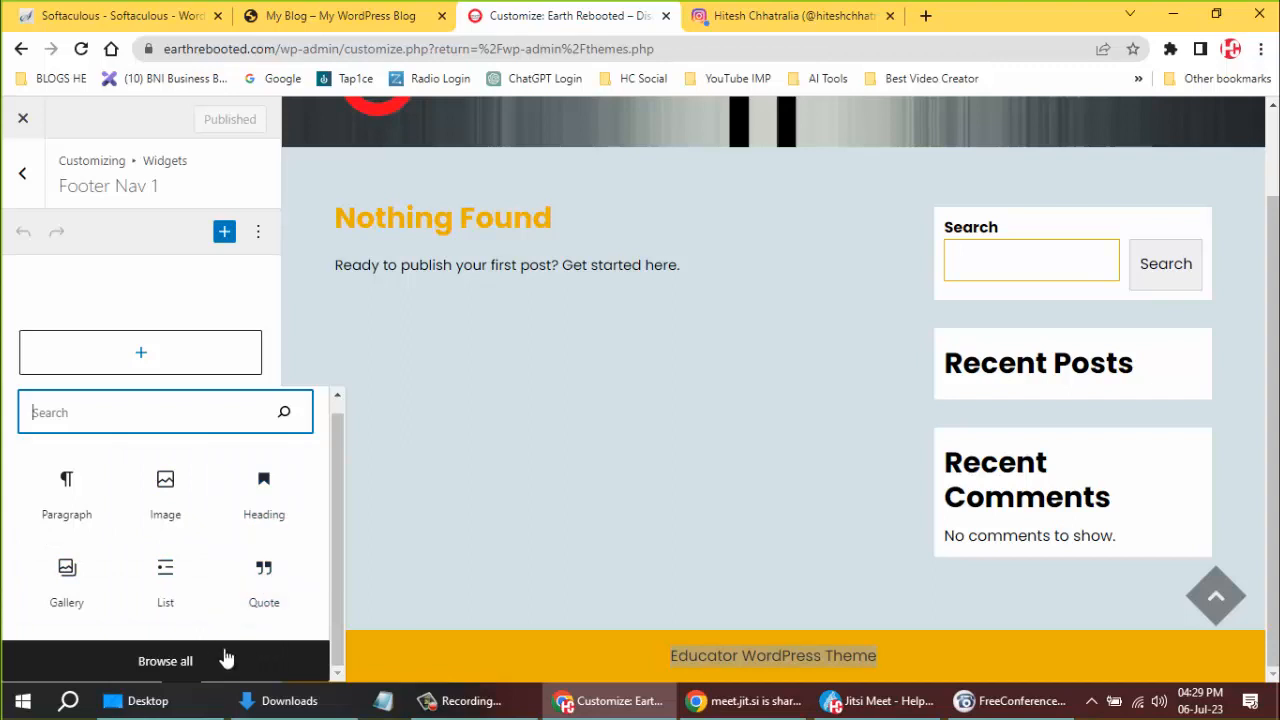
pyautogui.click(162, 664)
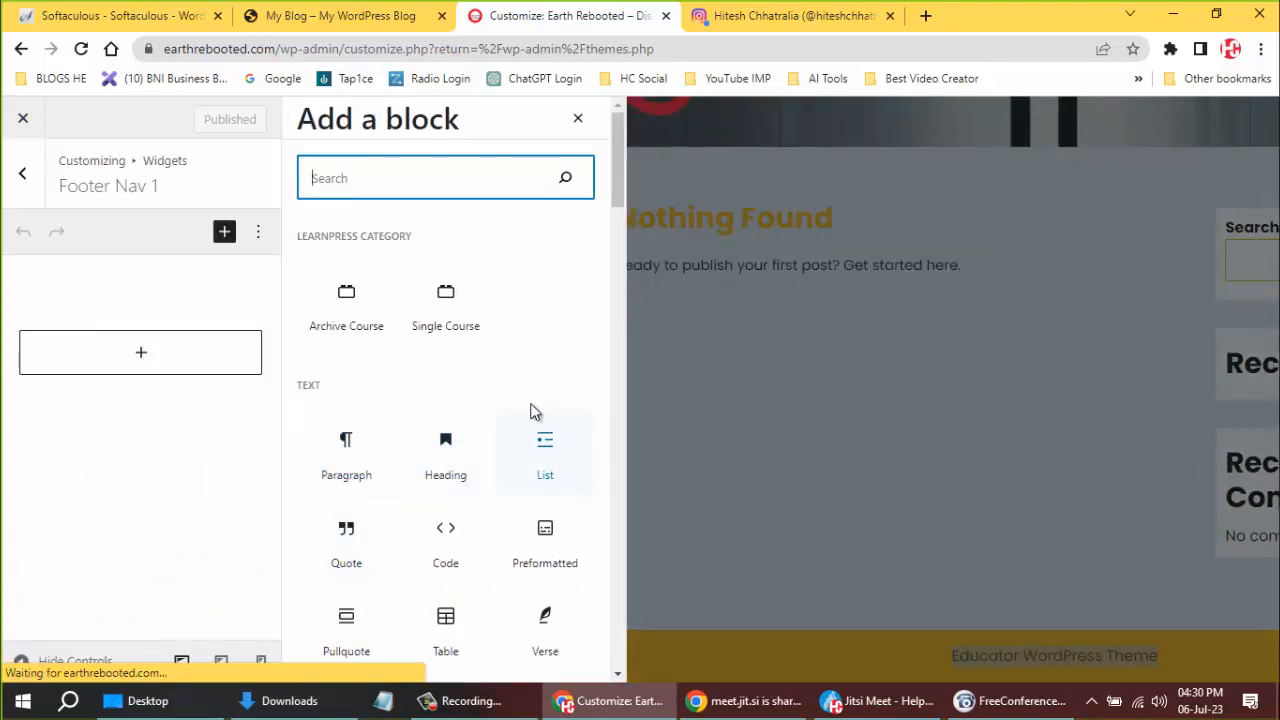
pyautogui.scroll(-2, 531, 412)
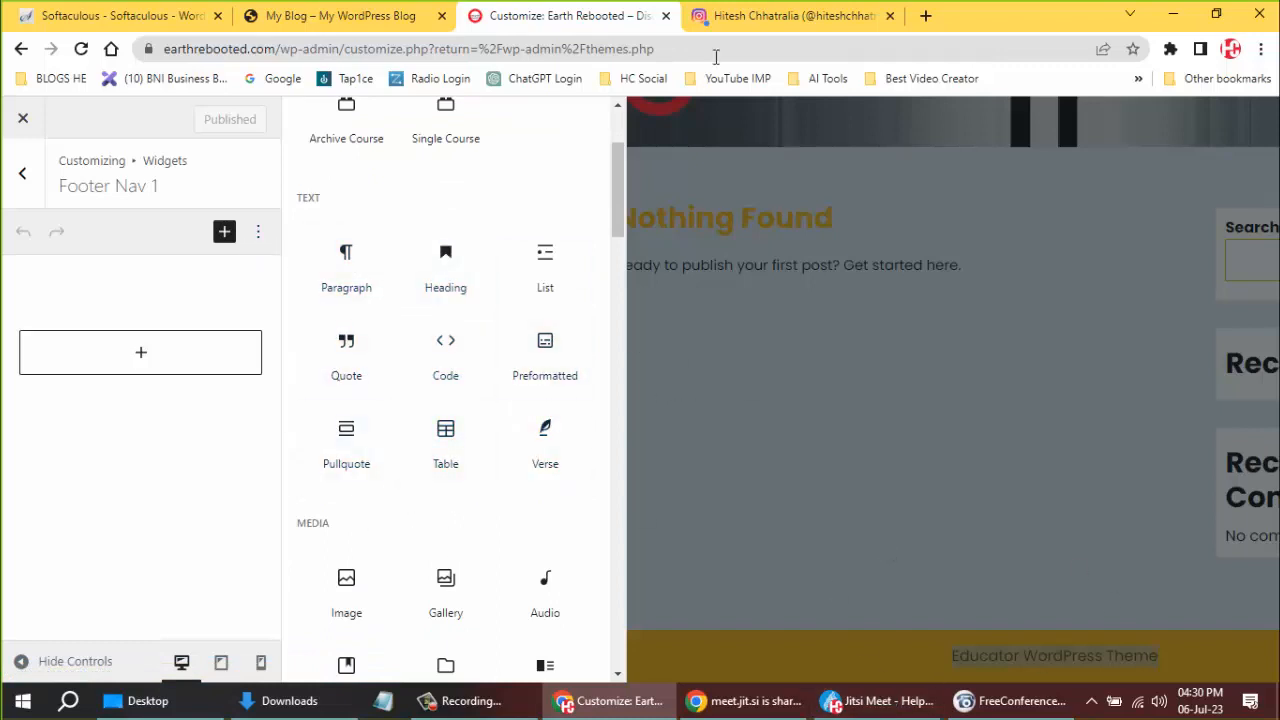
# - Load helpopedia.com in a new tab and scroll down toward its footer
pyautogui.click(926, 17)
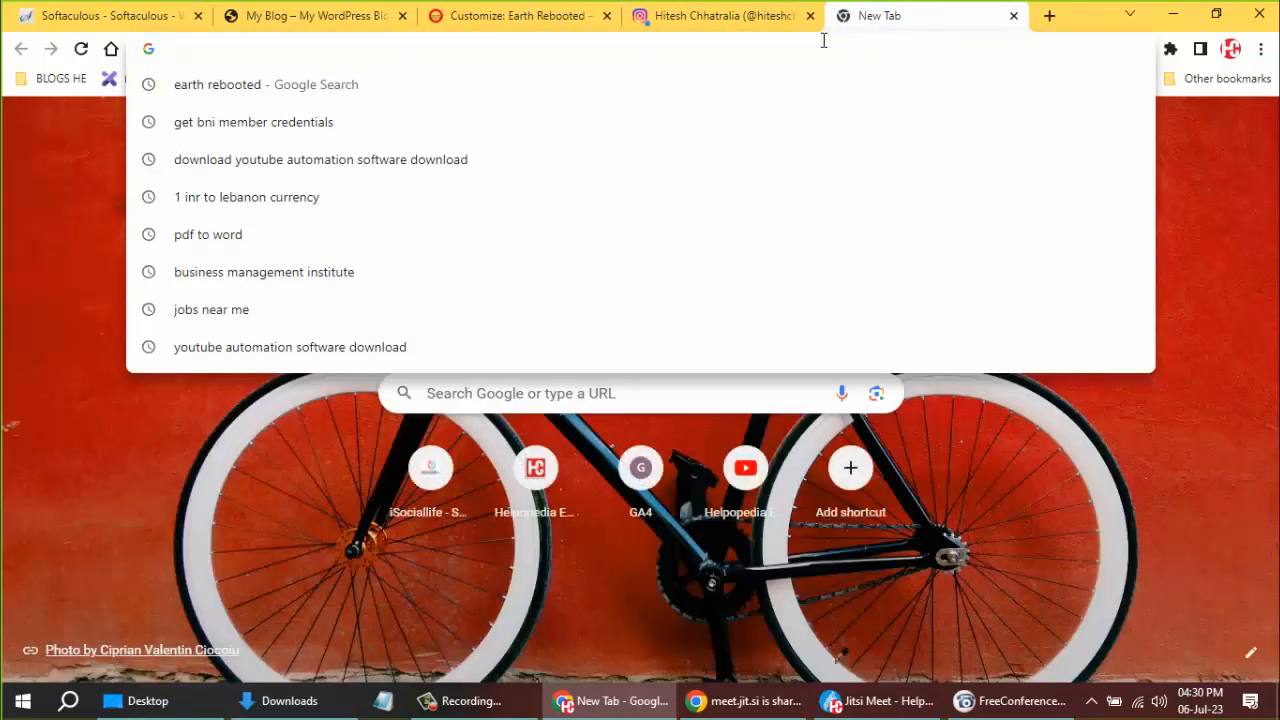
pyautogui.write('helpopedi')
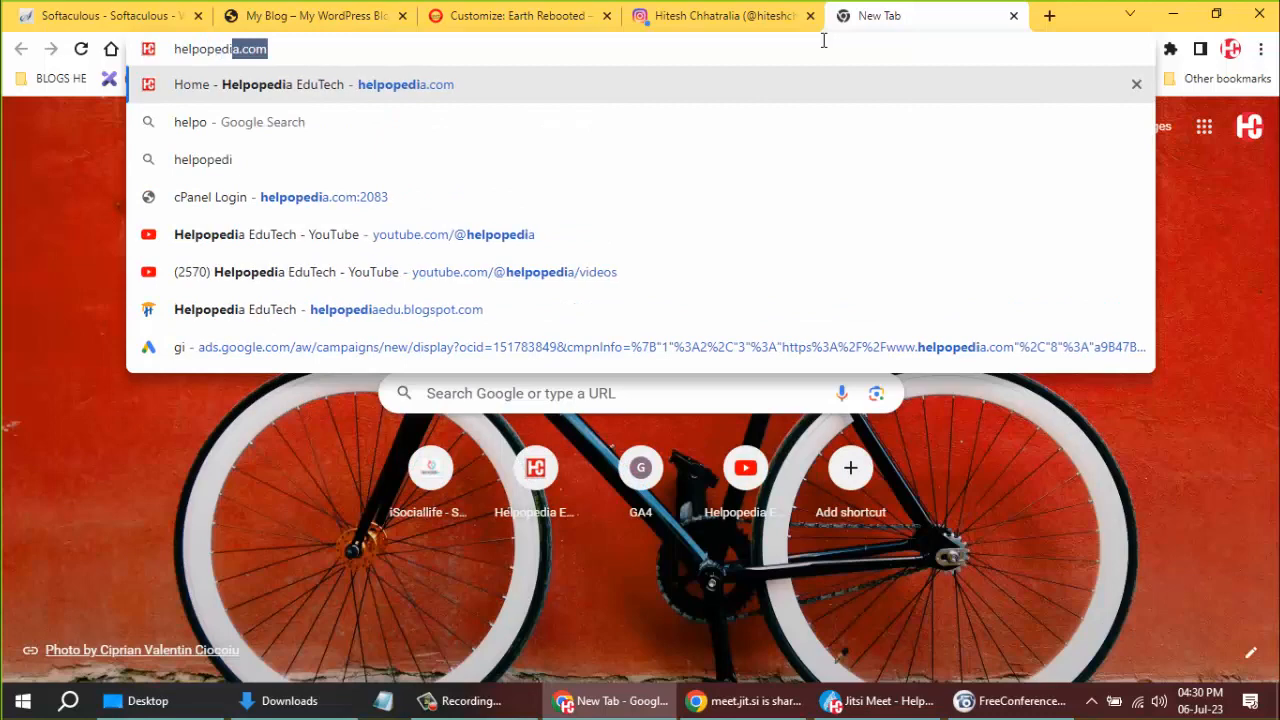
pyautogui.write('a')
pyautogui.press('Return')
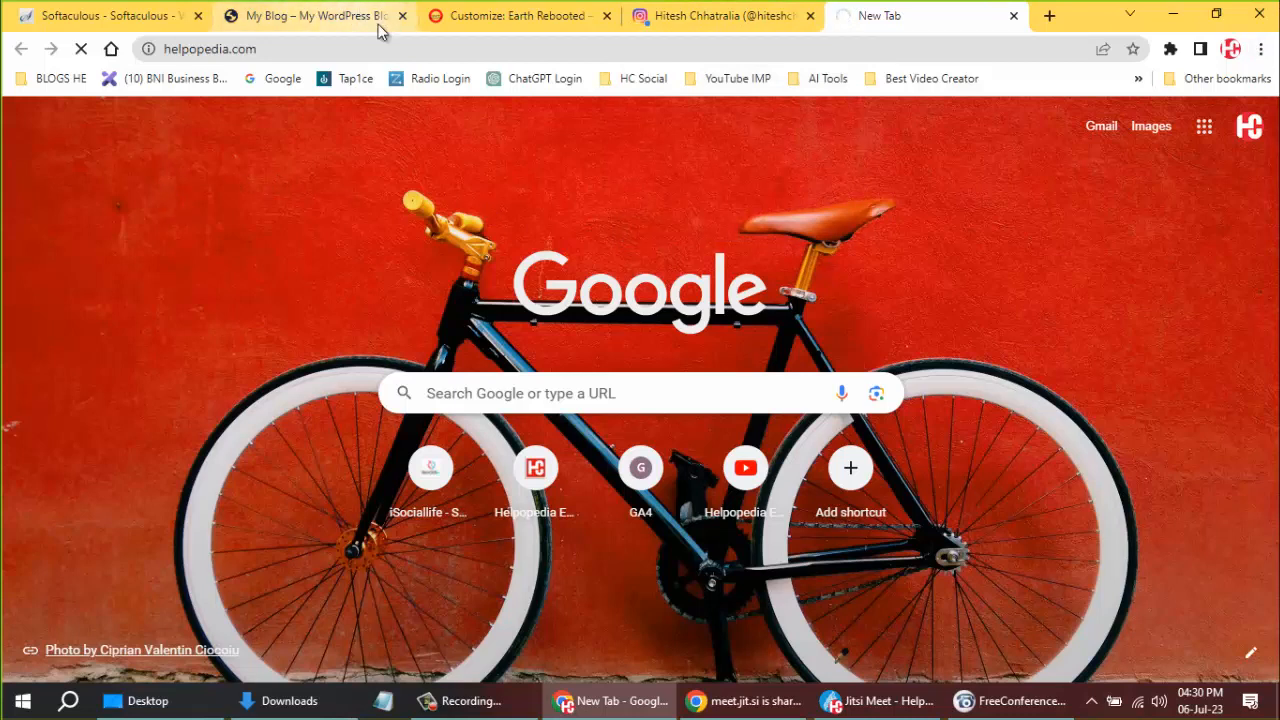
pyautogui.click(480, 49)
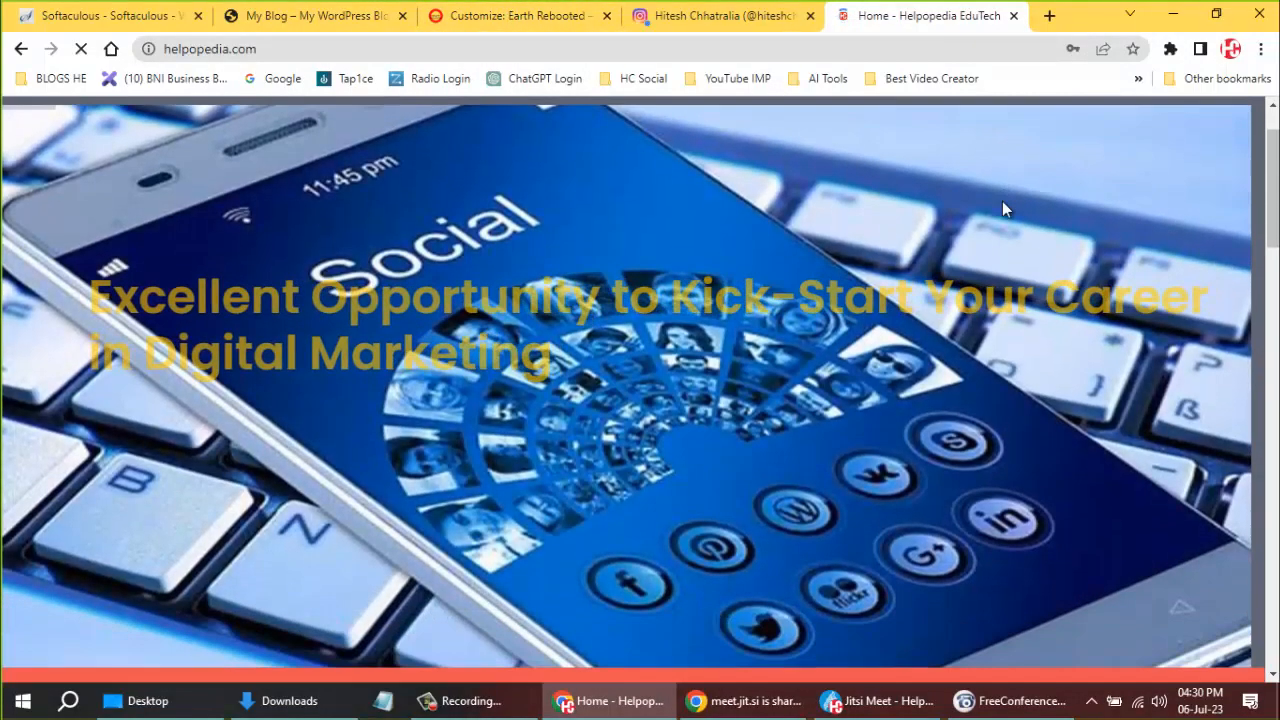
pyautogui.scroll(-20, 1002, 201)
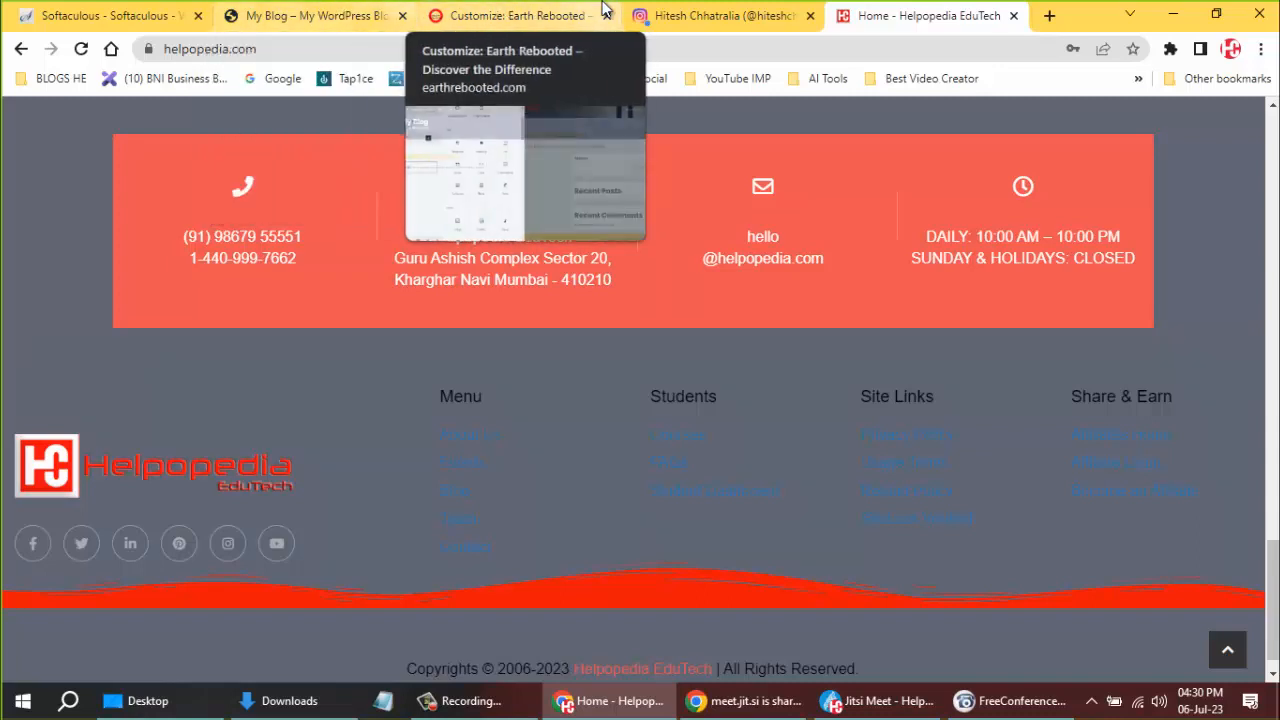
# - Close the Instagram profile tab and go back to the Customizer tab
pyautogui.click(727, 20)
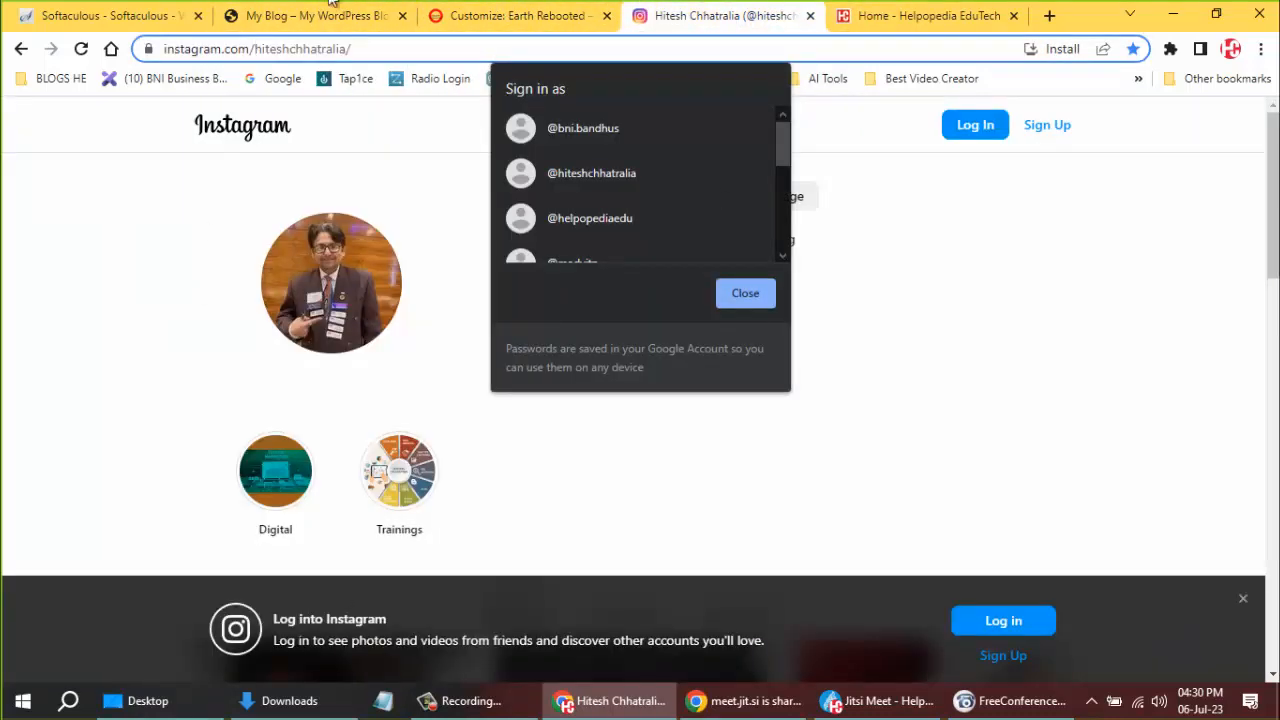
pyautogui.click(810, 15)
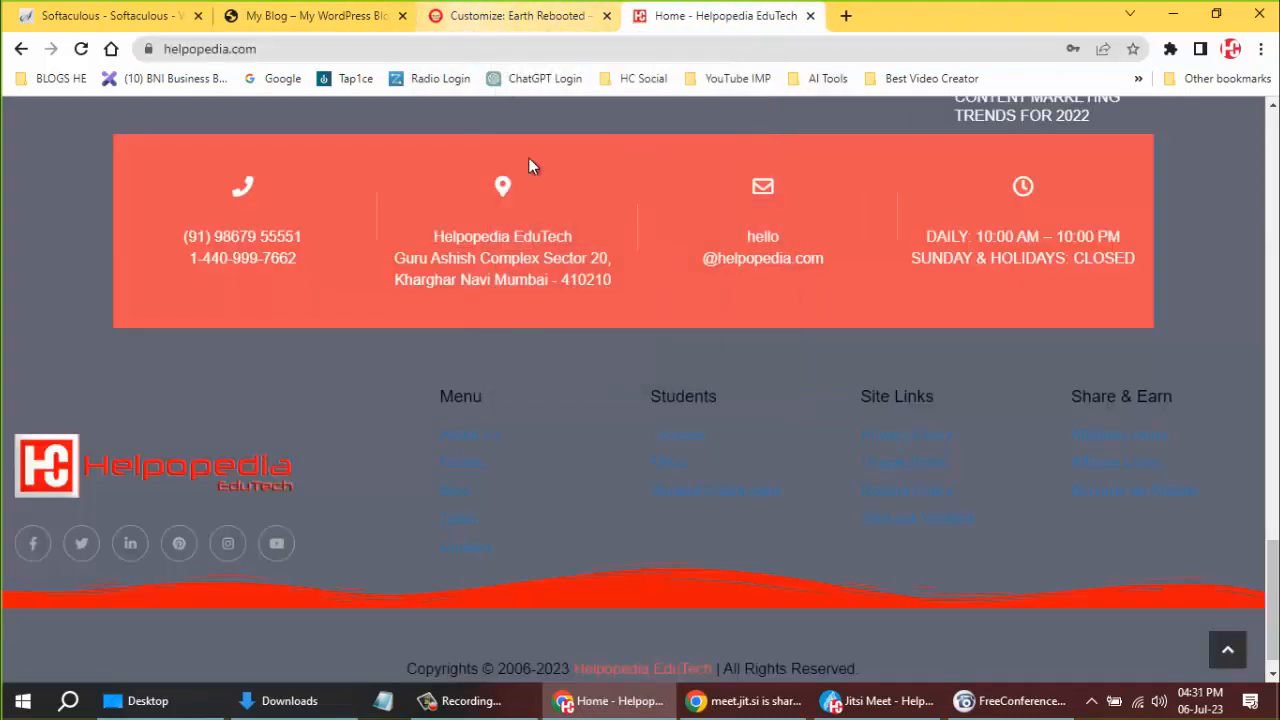
pyautogui.click(445, 15)
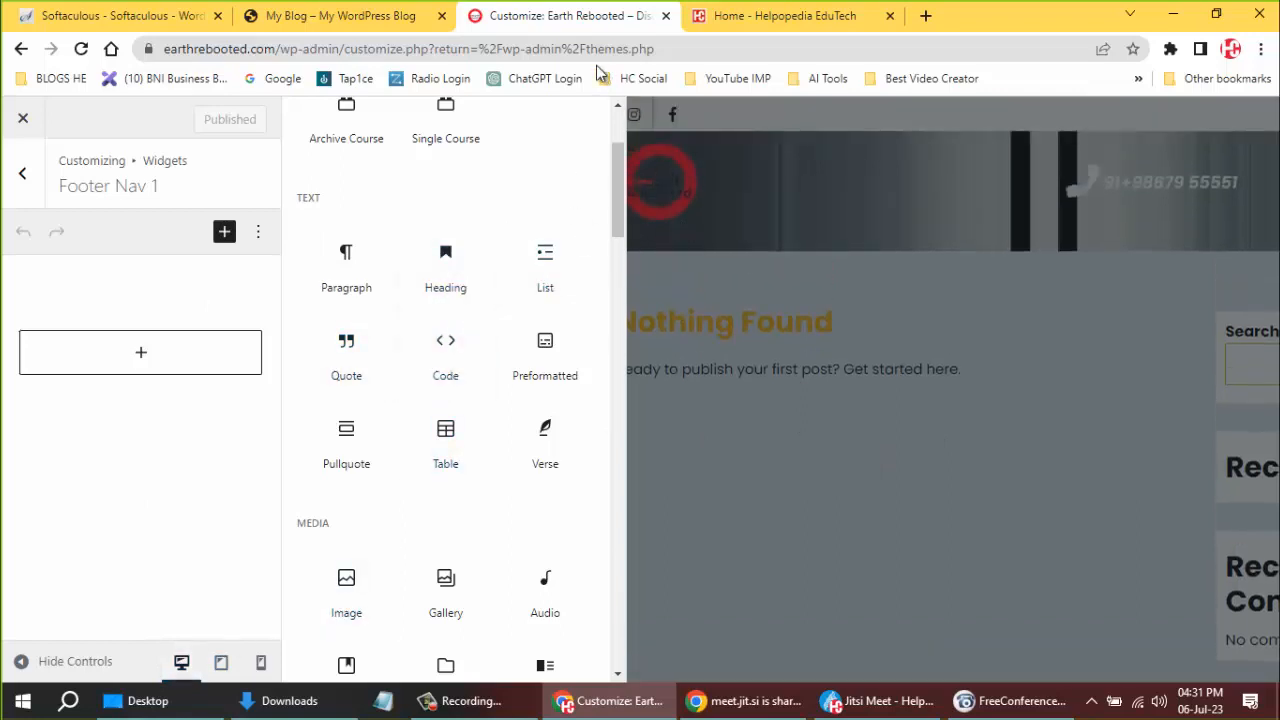
# - Reopen Footer Nav 1, browse the block library, close it without adding anything, and back out to the main Customizer
pyautogui.click(22, 172)
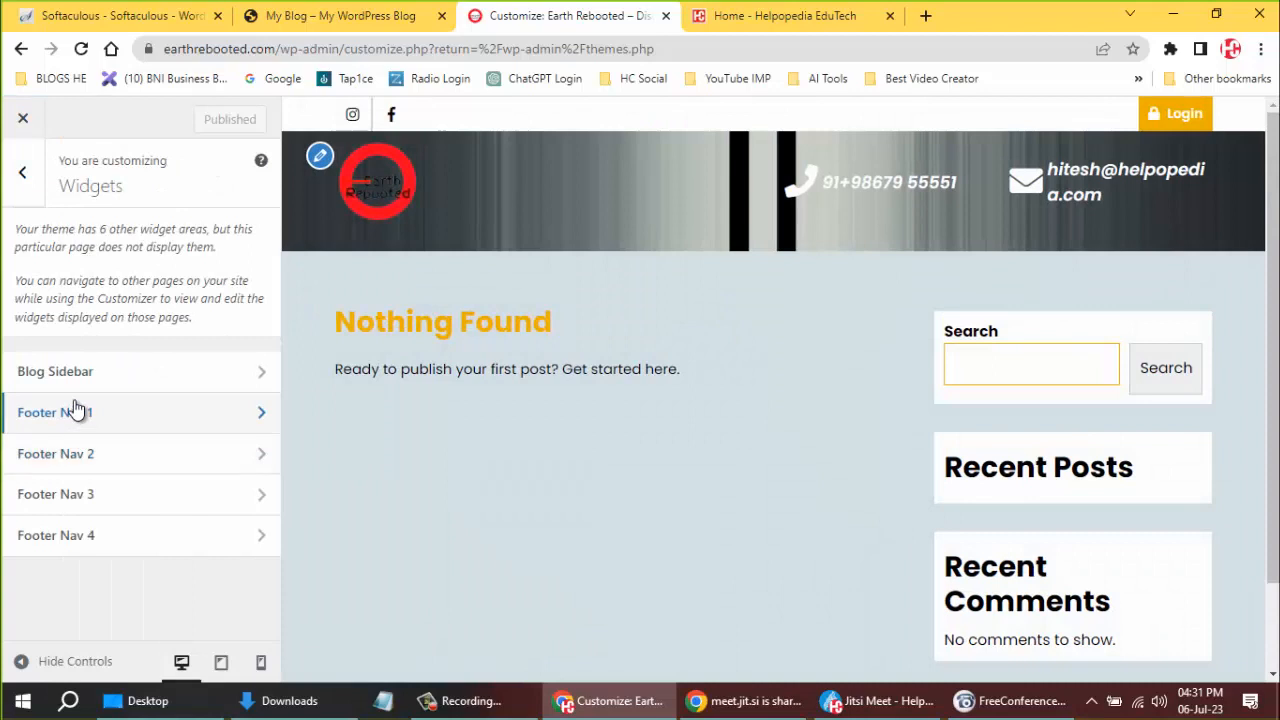
pyautogui.click(78, 410)
pyautogui.scroll(-1, 1000, 430)
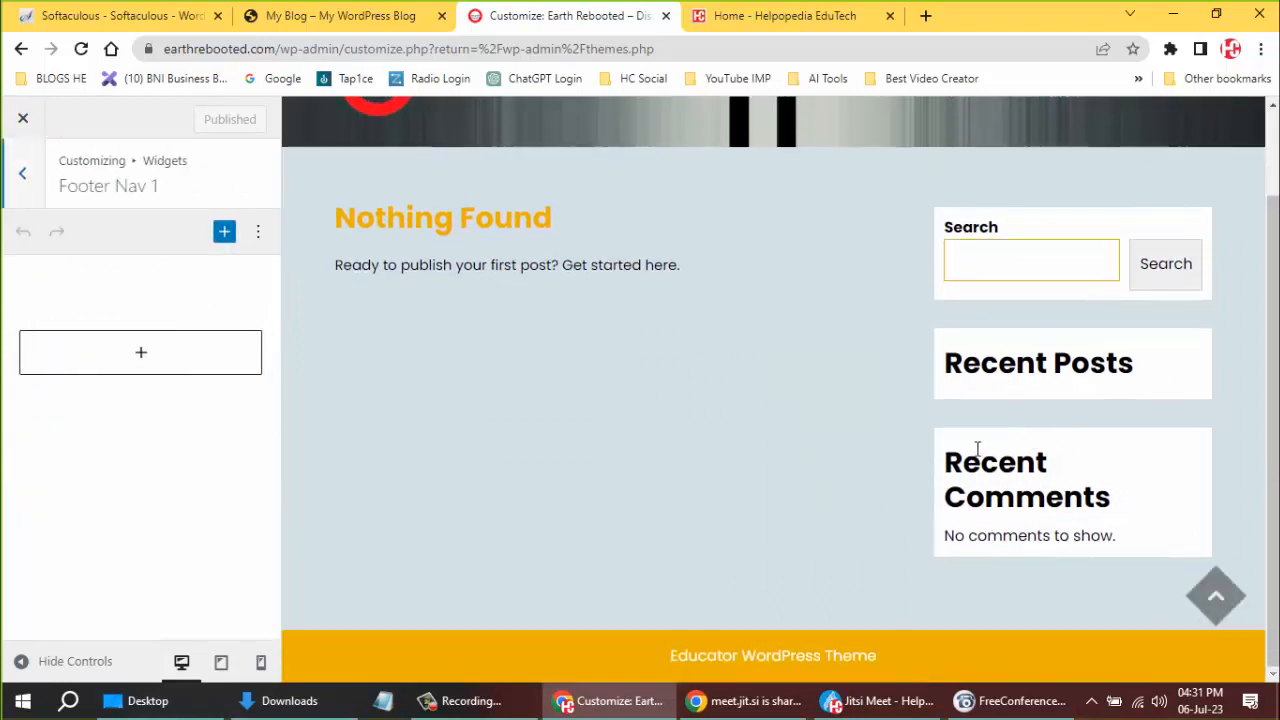
pyautogui.moveTo(946, 462); pyautogui.dragTo(1120, 494)
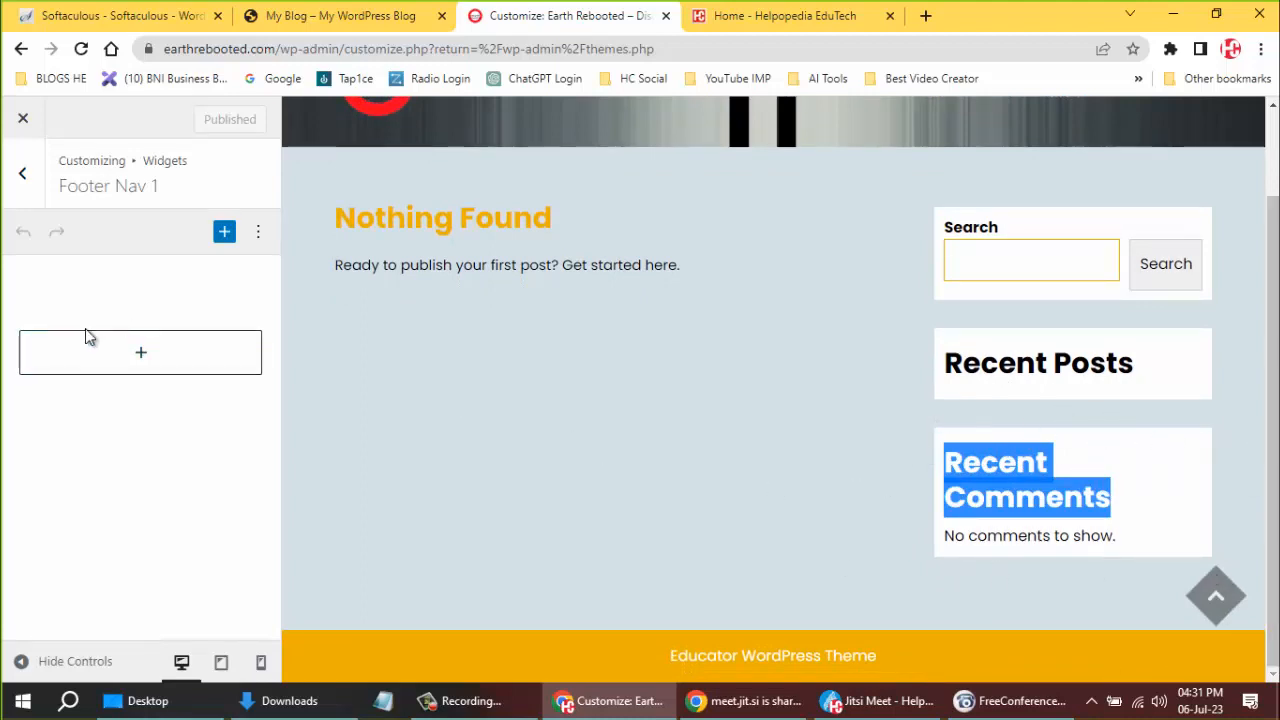
pyautogui.click(1003, 485)
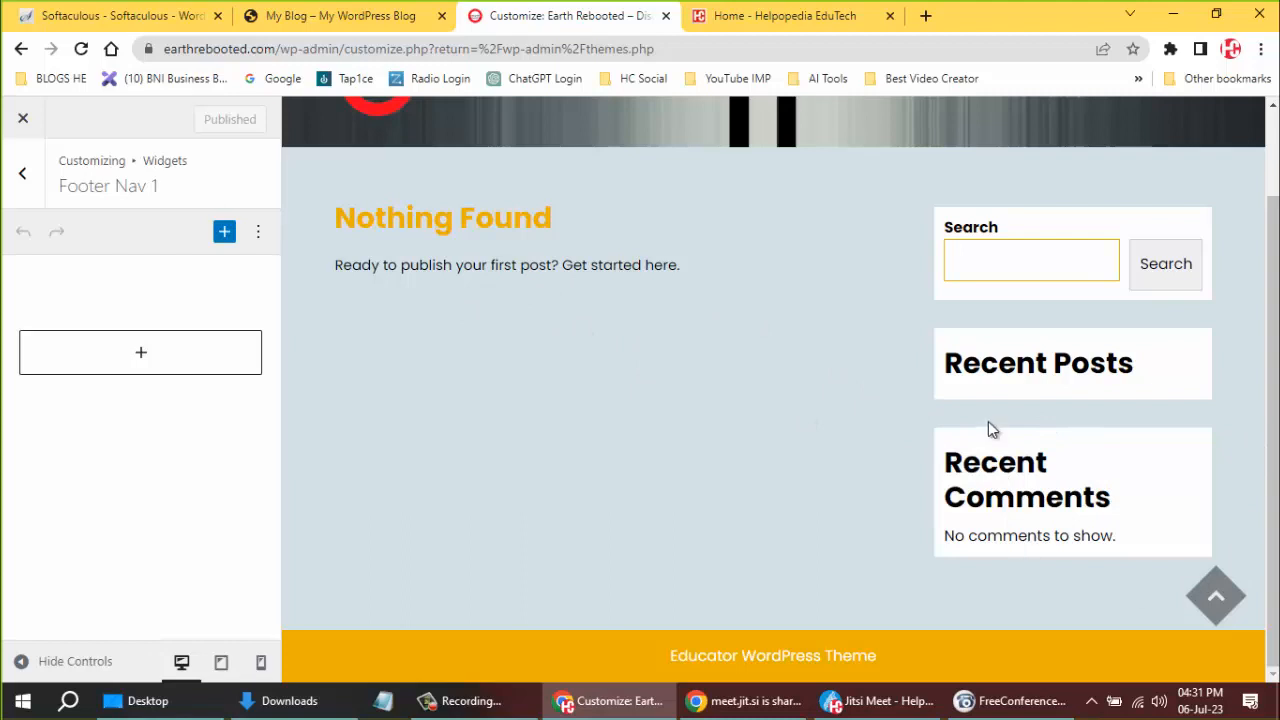
pyautogui.click(140, 362)
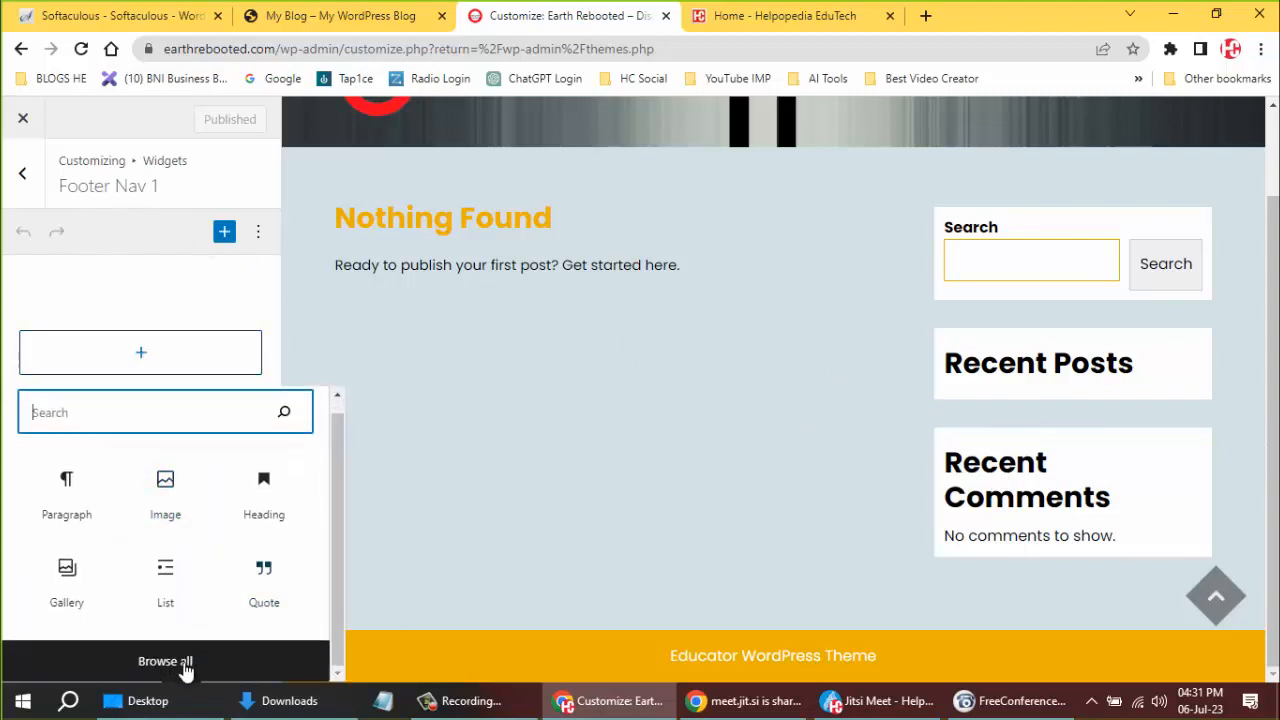
pyautogui.click(180, 663)
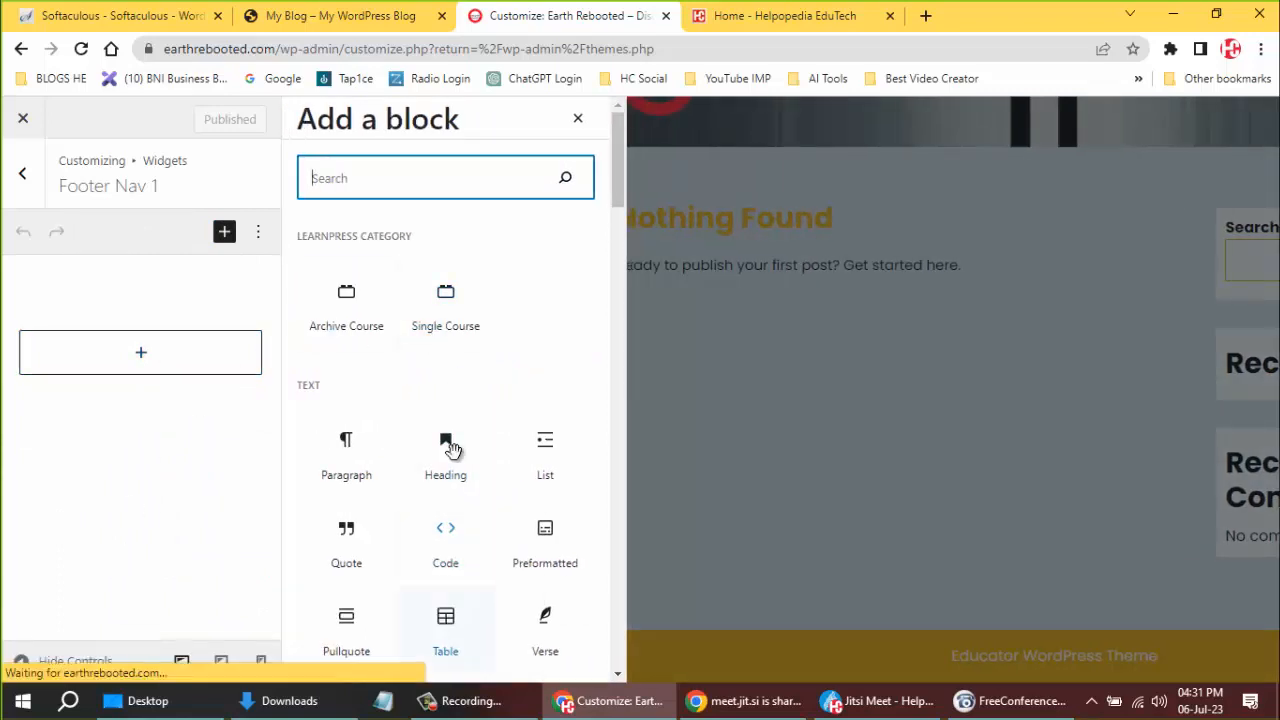
pyautogui.click(581, 121)
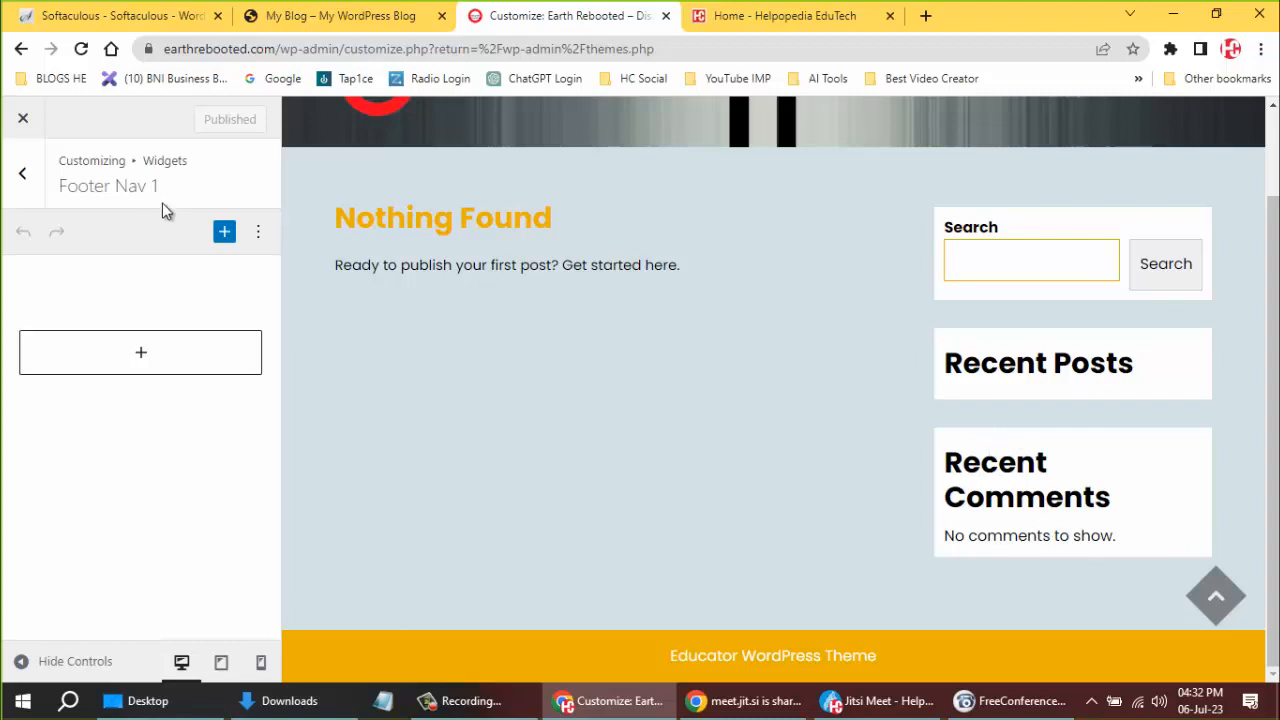
pyautogui.click(5, 183)
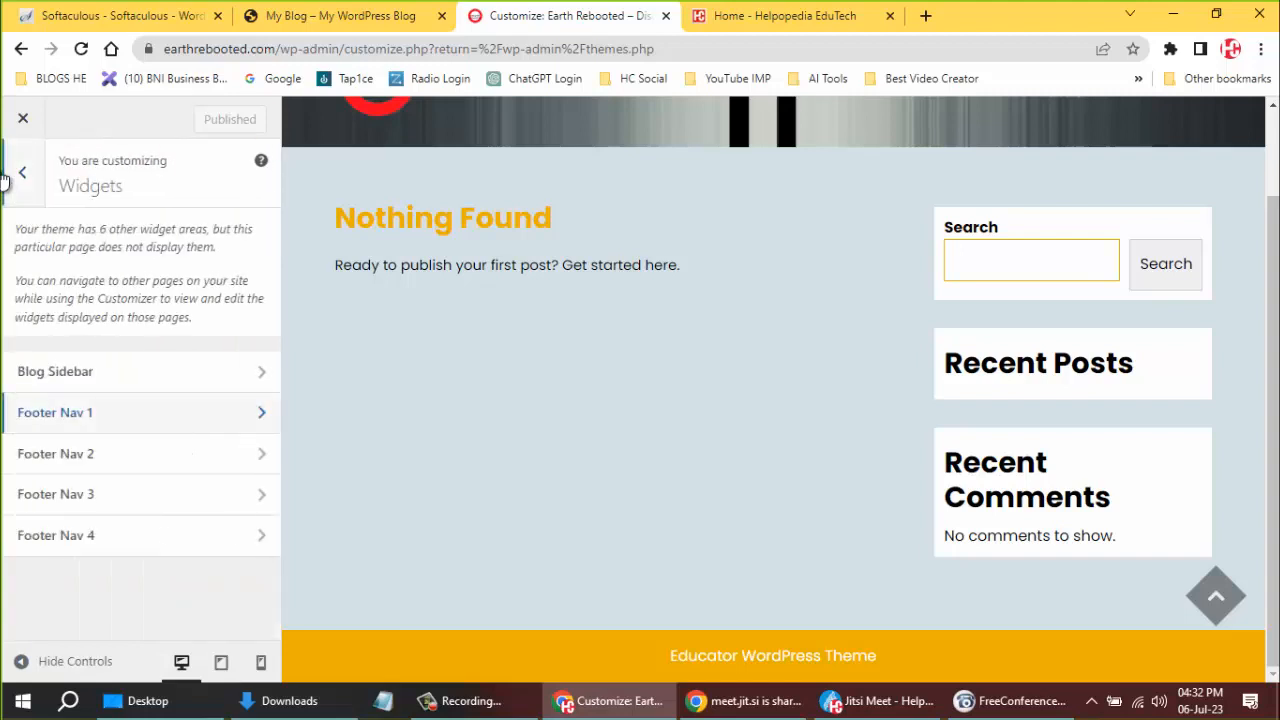
pyautogui.click(22, 172)
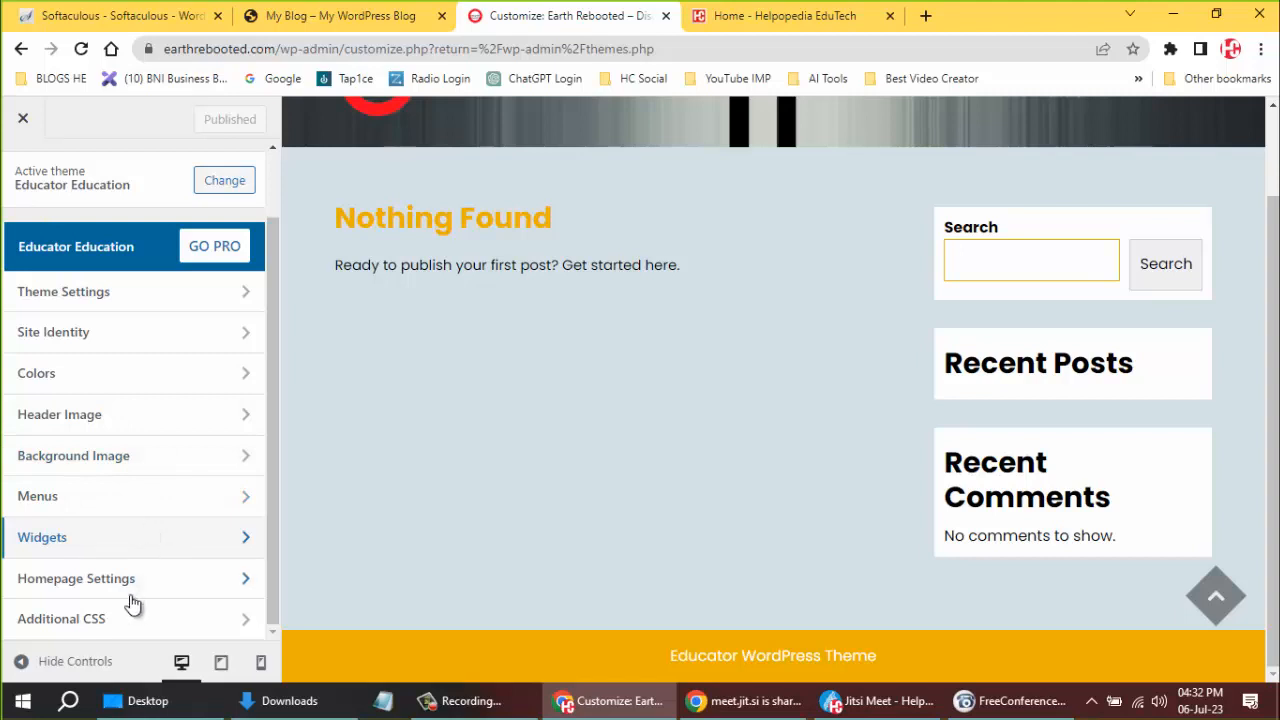
# - View Homepage Settings, then exit the Customizer to the Themes page showing Educator Education active
pyautogui.click(100, 584)
pyautogui.click(100, 580)
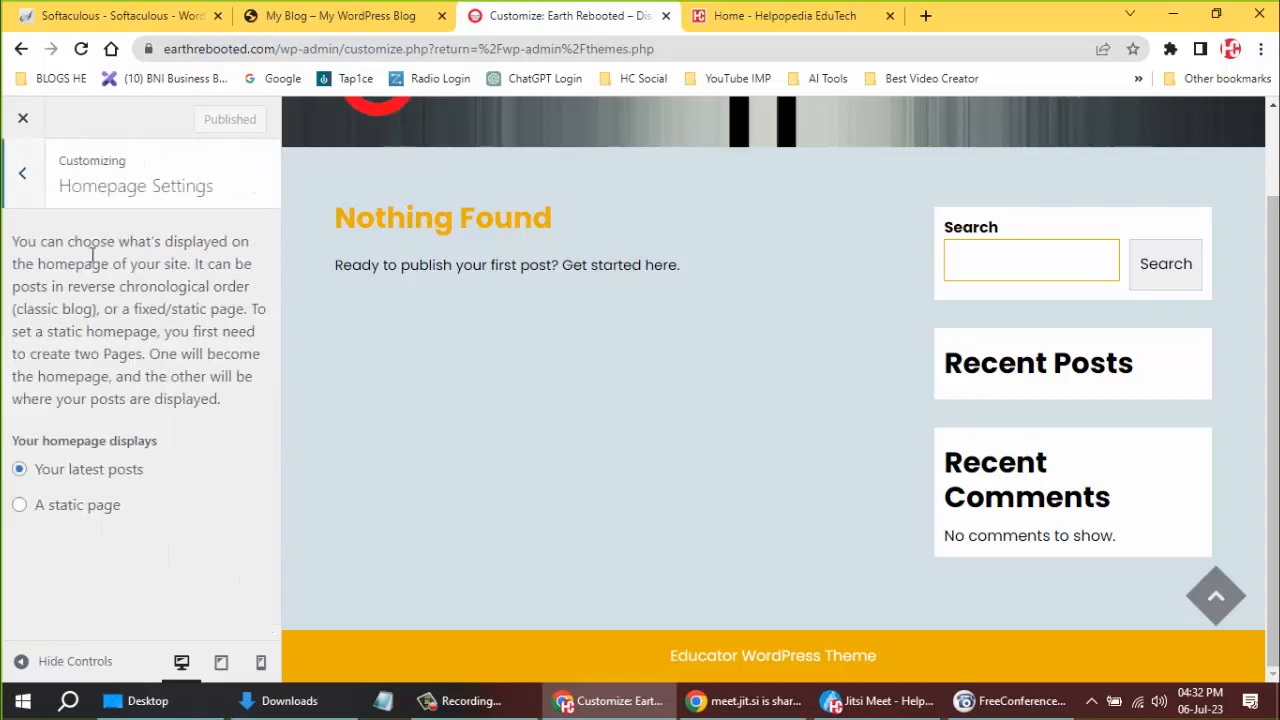
pyautogui.click(22, 174)
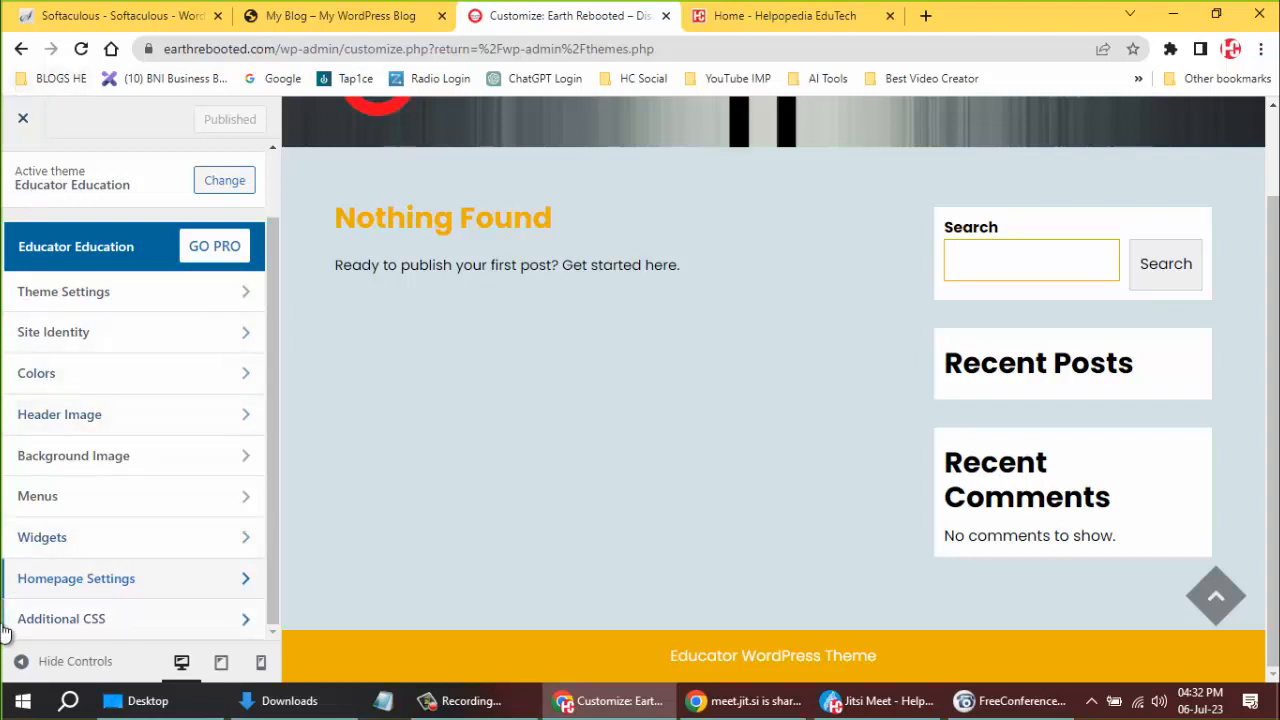
pyautogui.scroll(2, 120, 490)
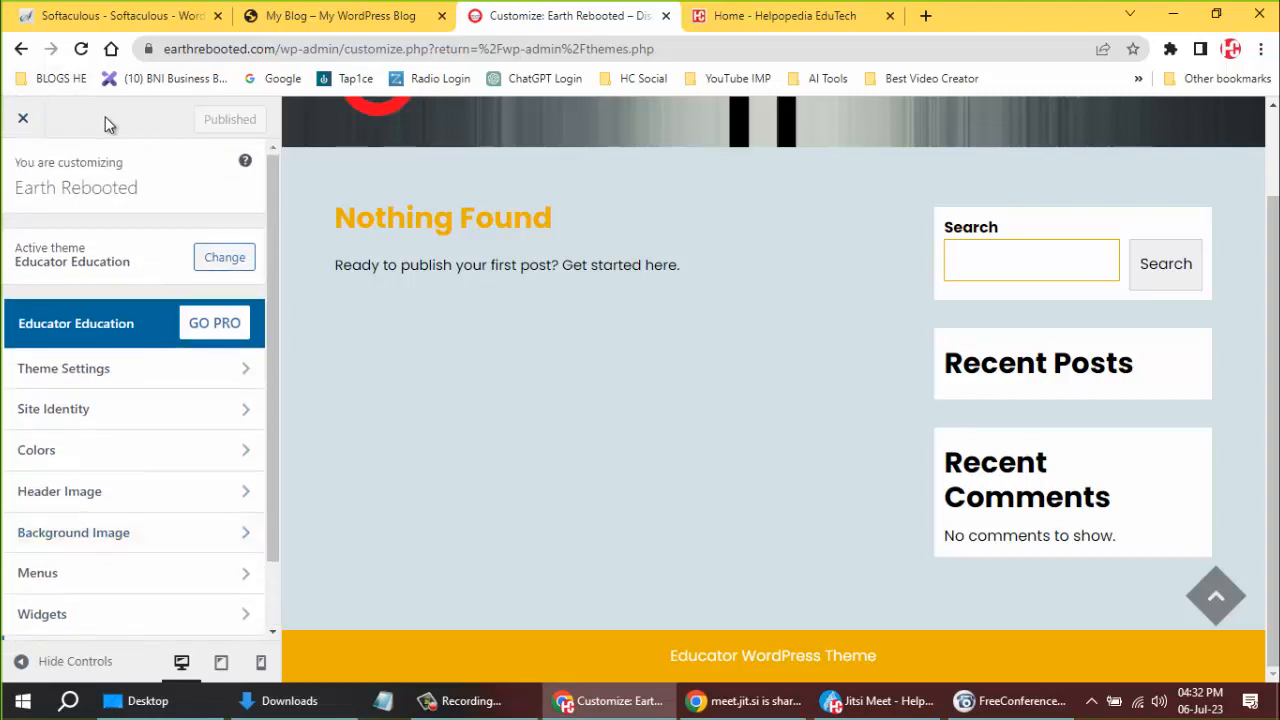
pyautogui.click(23, 121)
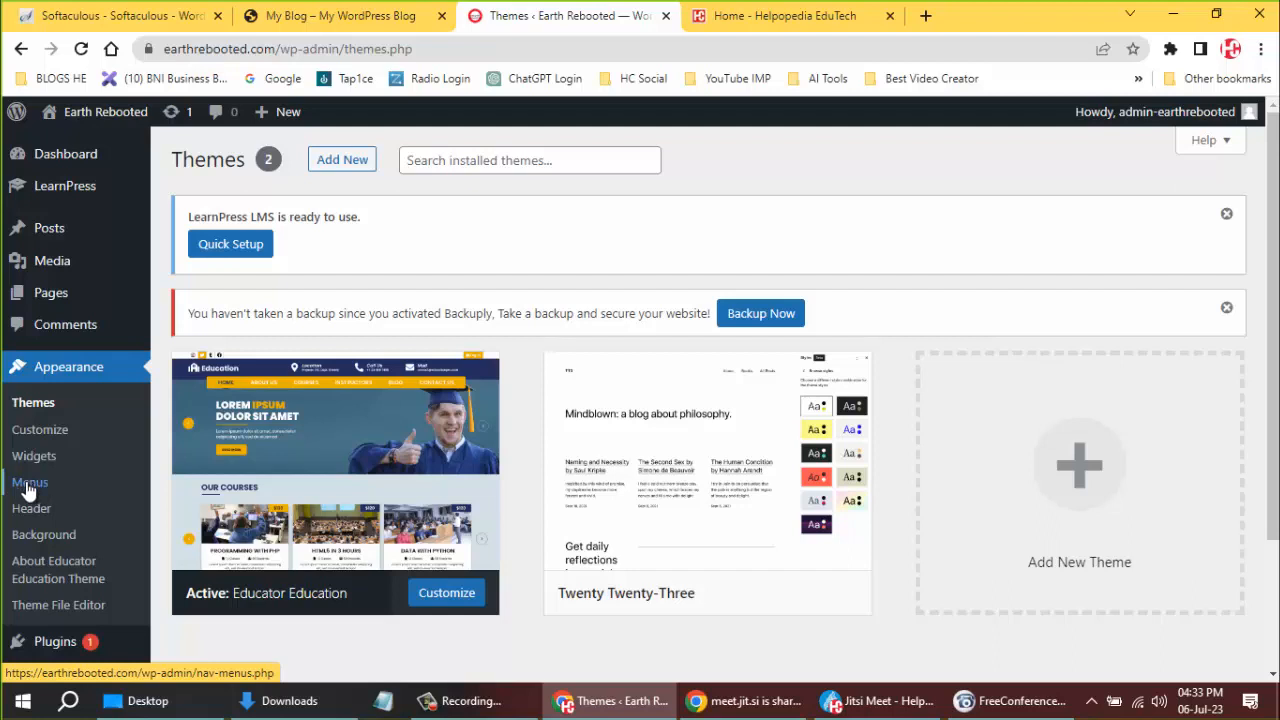
# - Switch to the 'My Blog – My WordPress Blog' tab showing its Nothing Found front page
pyautogui.click(300, 22)
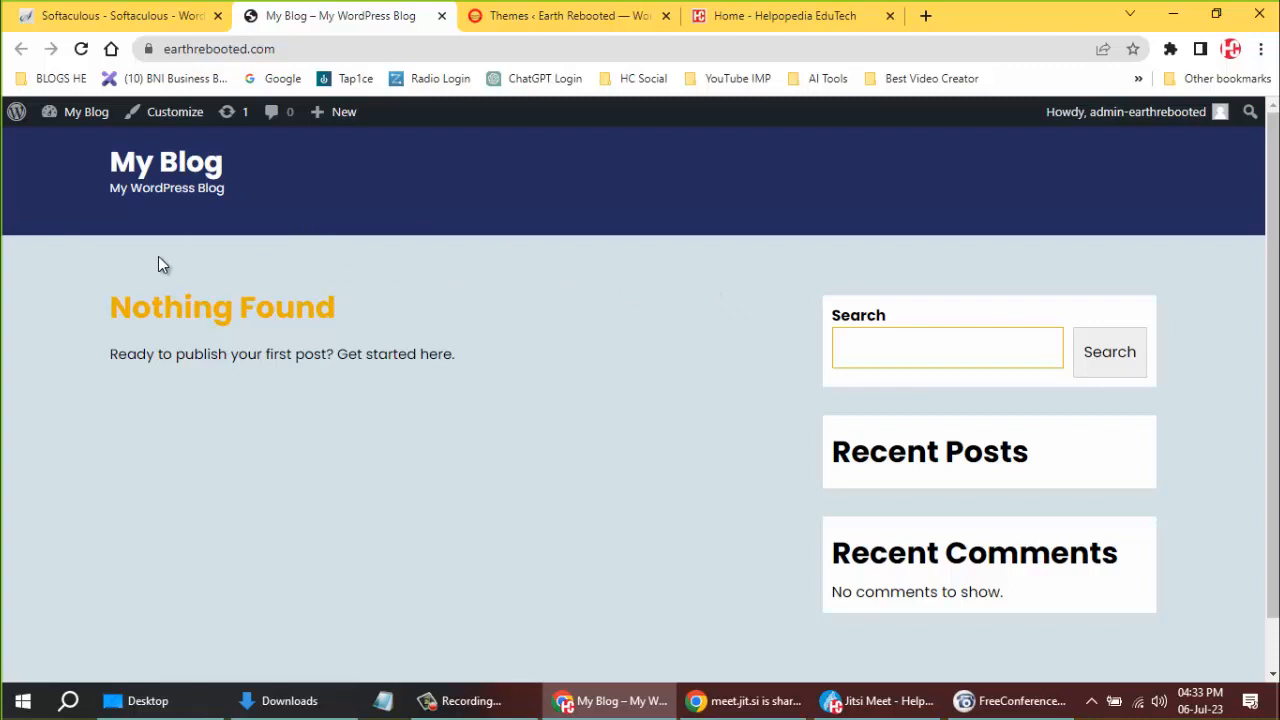
# - Log out of cPanel from the Softaculous tab, then return to the Earth Rebooted Themes page
pyautogui.click(112, 15)
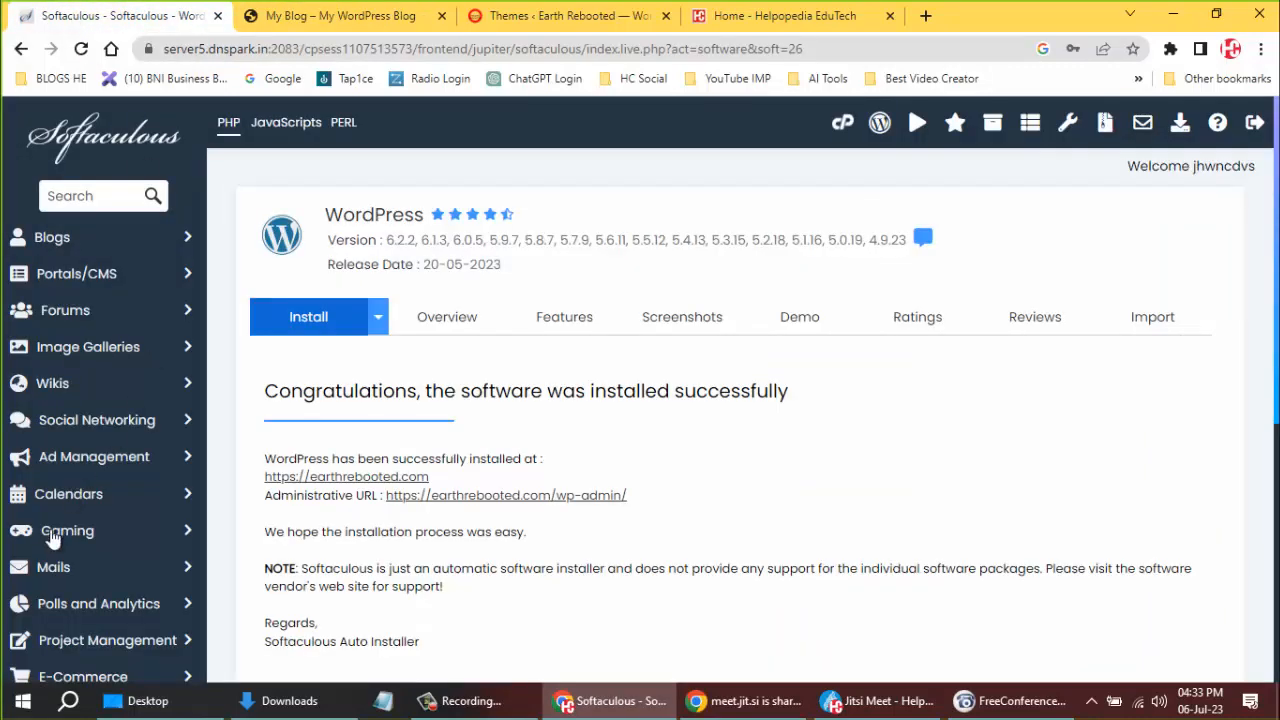
pyautogui.scroll(-3, 157, 382)
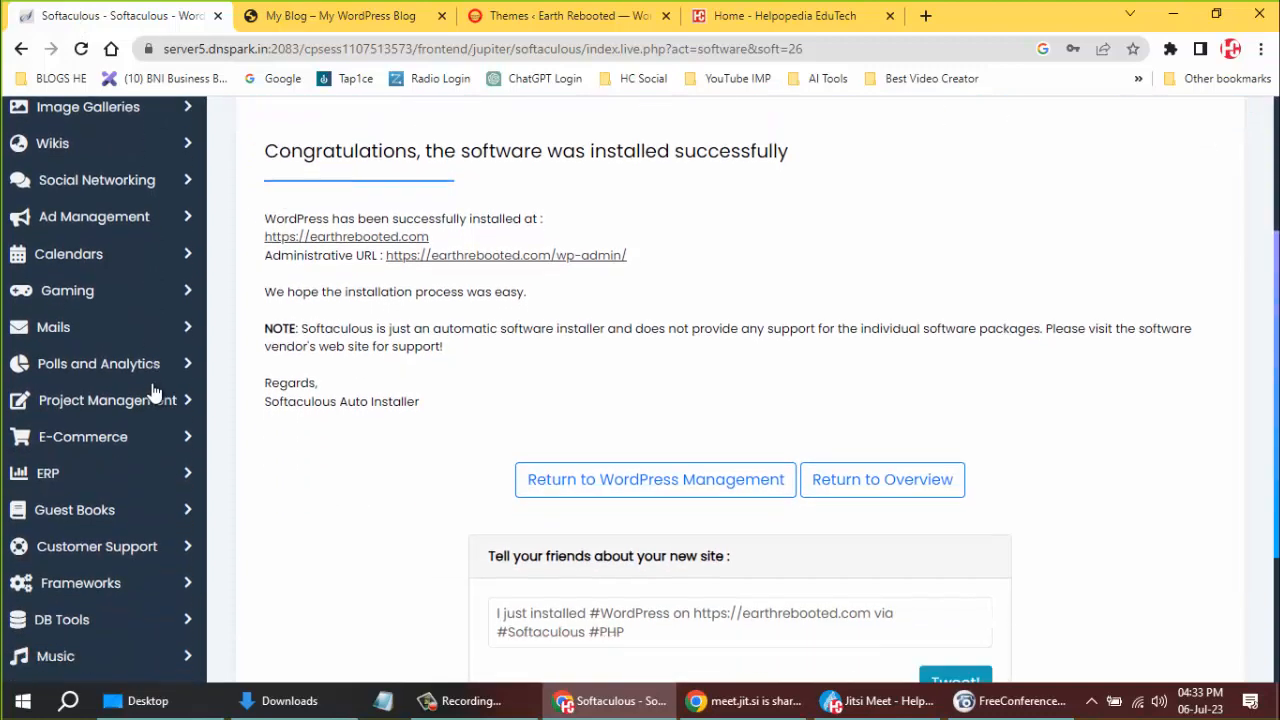
pyautogui.scroll(4, 113, 380)
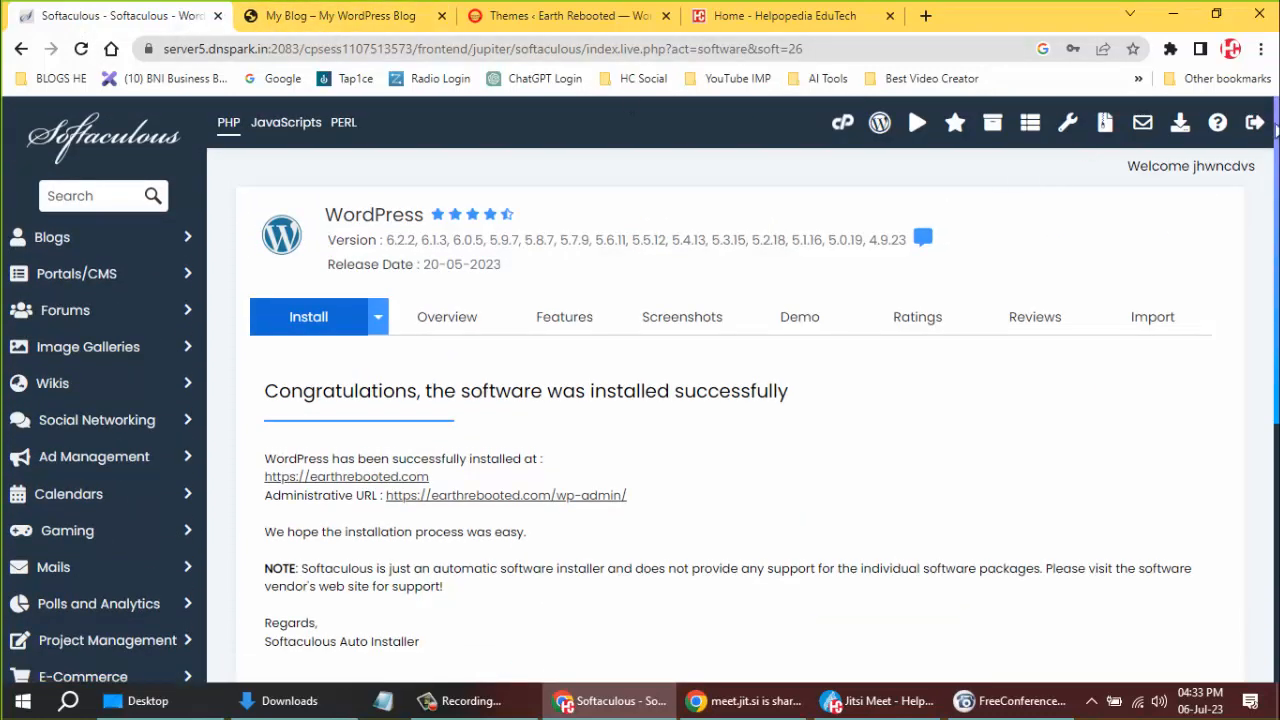
pyautogui.click(1254, 122)
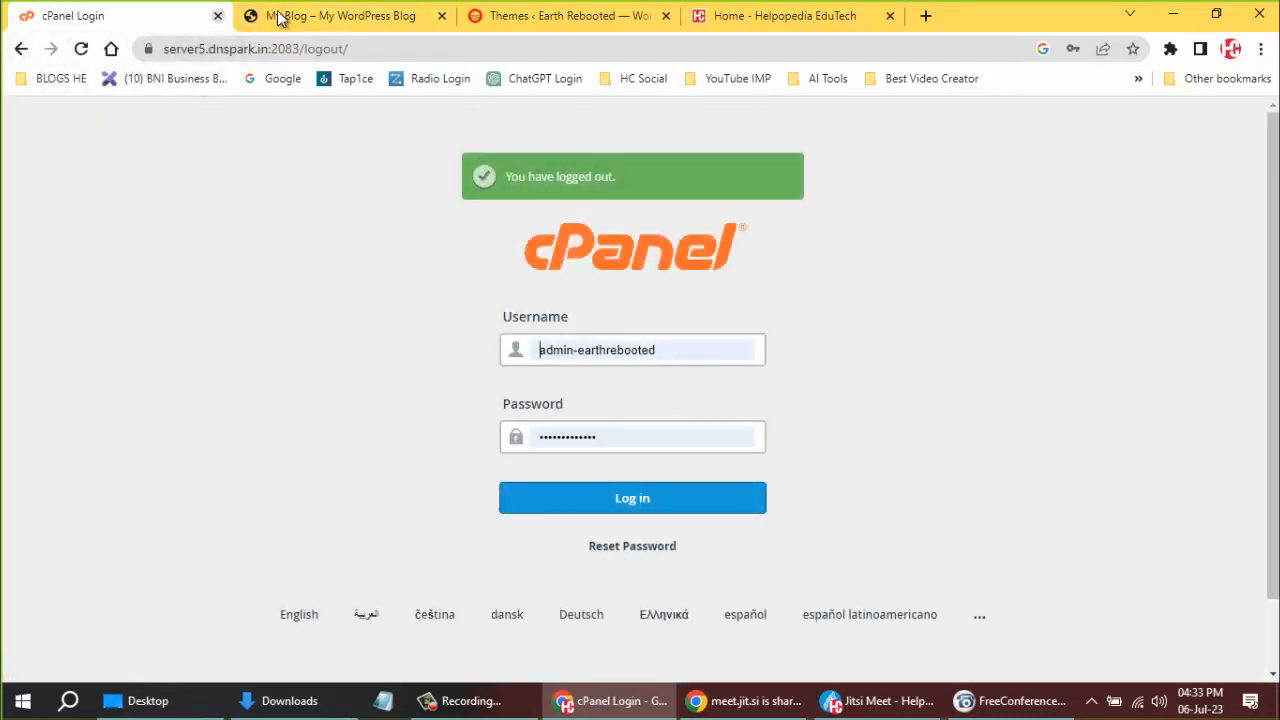
pyautogui.click(281, 19)
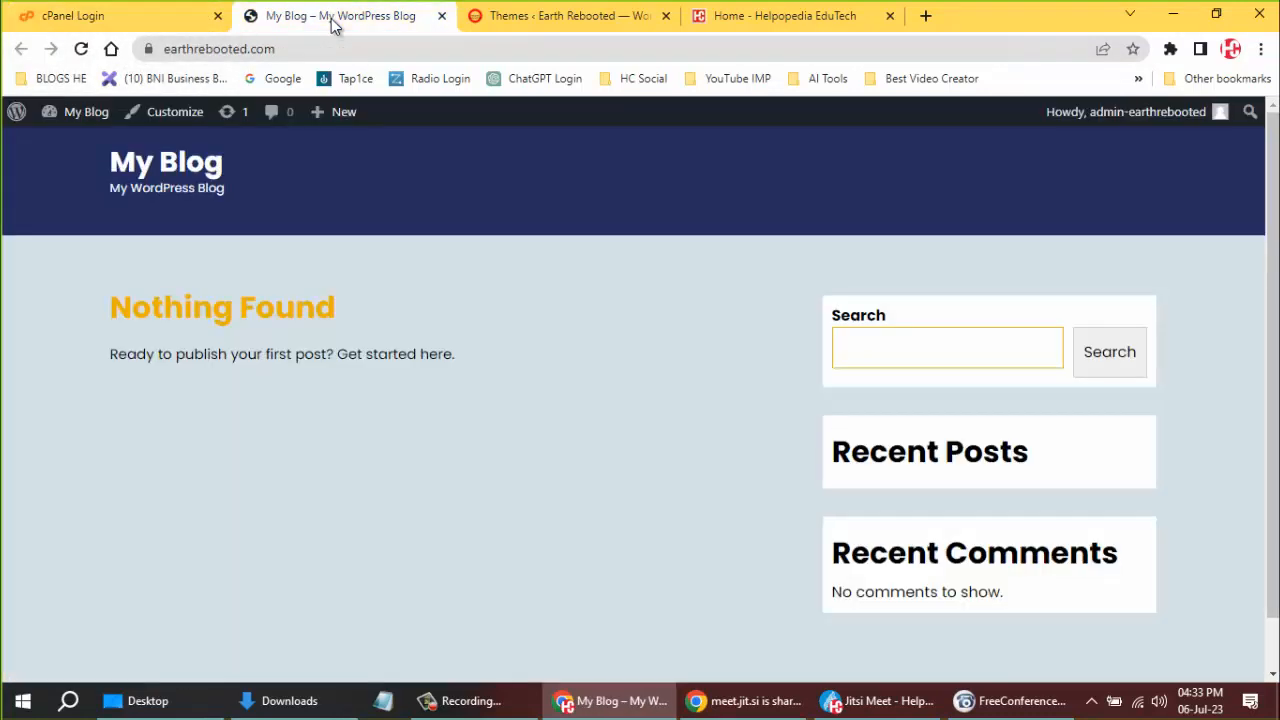
pyautogui.click(556, 24)
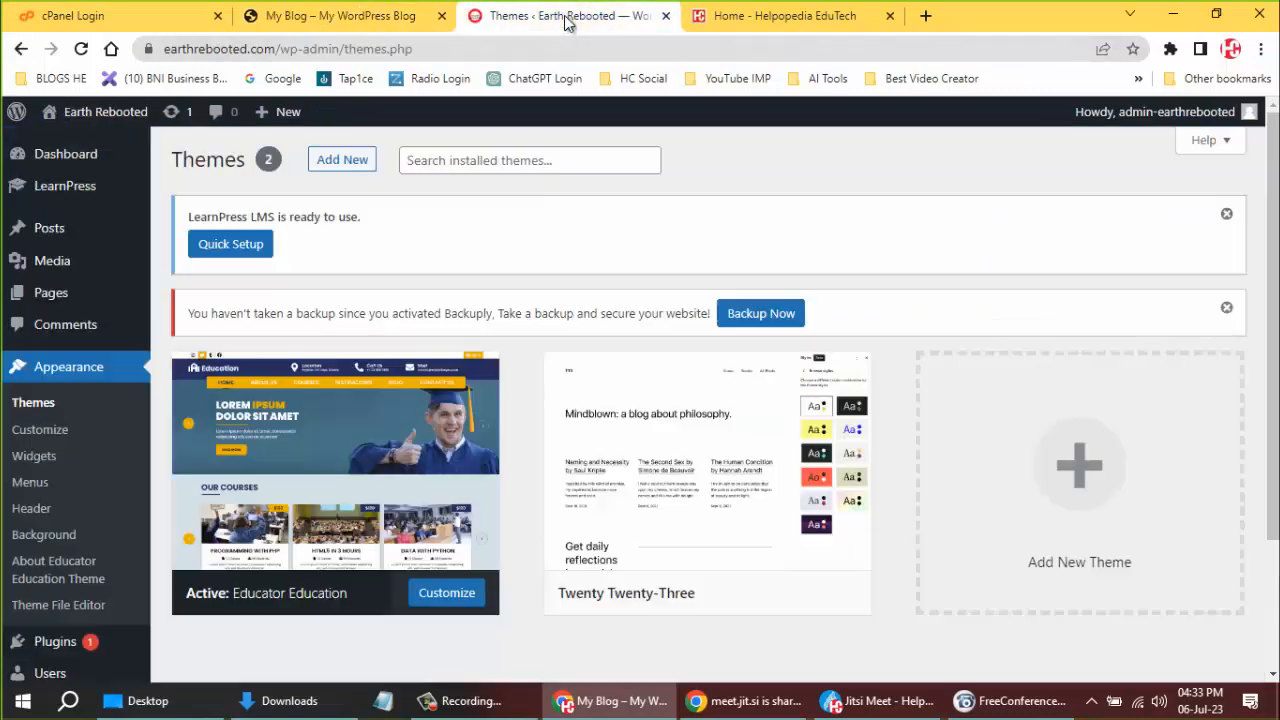
# - Open Appearance > Menus and review the available pages such as Contact Us and About Us
pyautogui.click(30, 484)
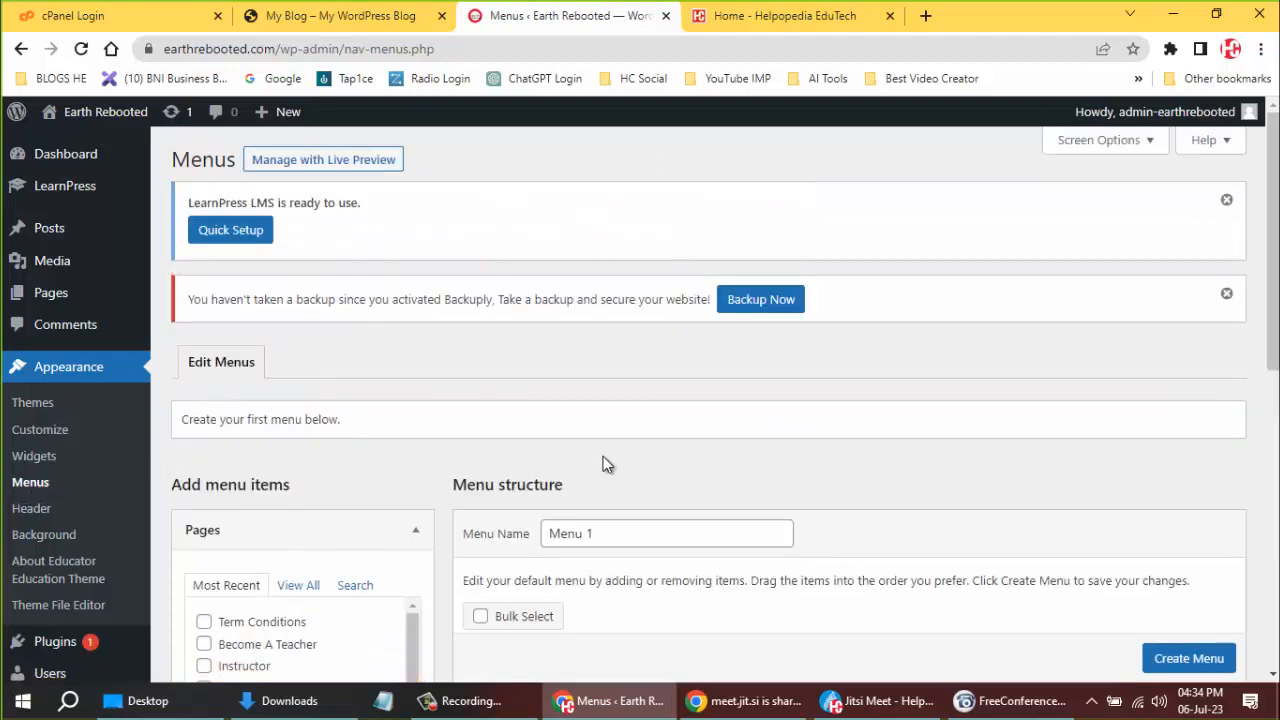
pyautogui.scroll(-3, 603, 460)
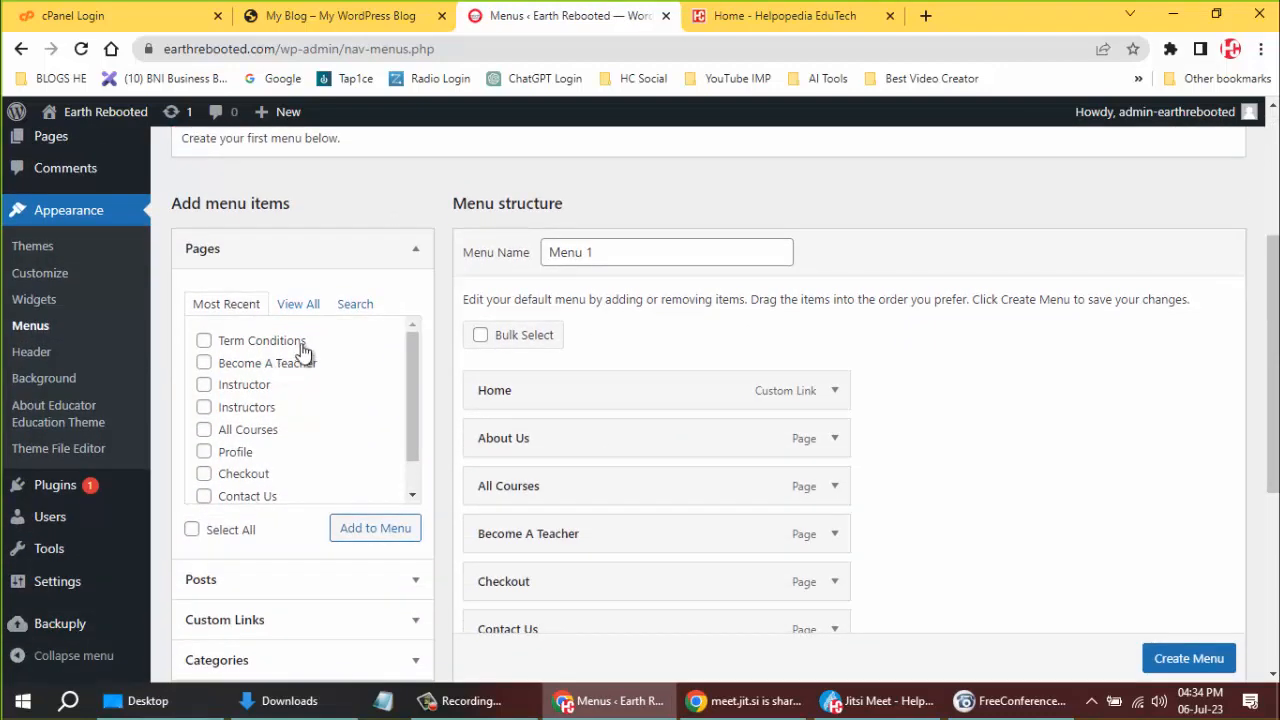
pyautogui.scroll(-3, 301, 338)
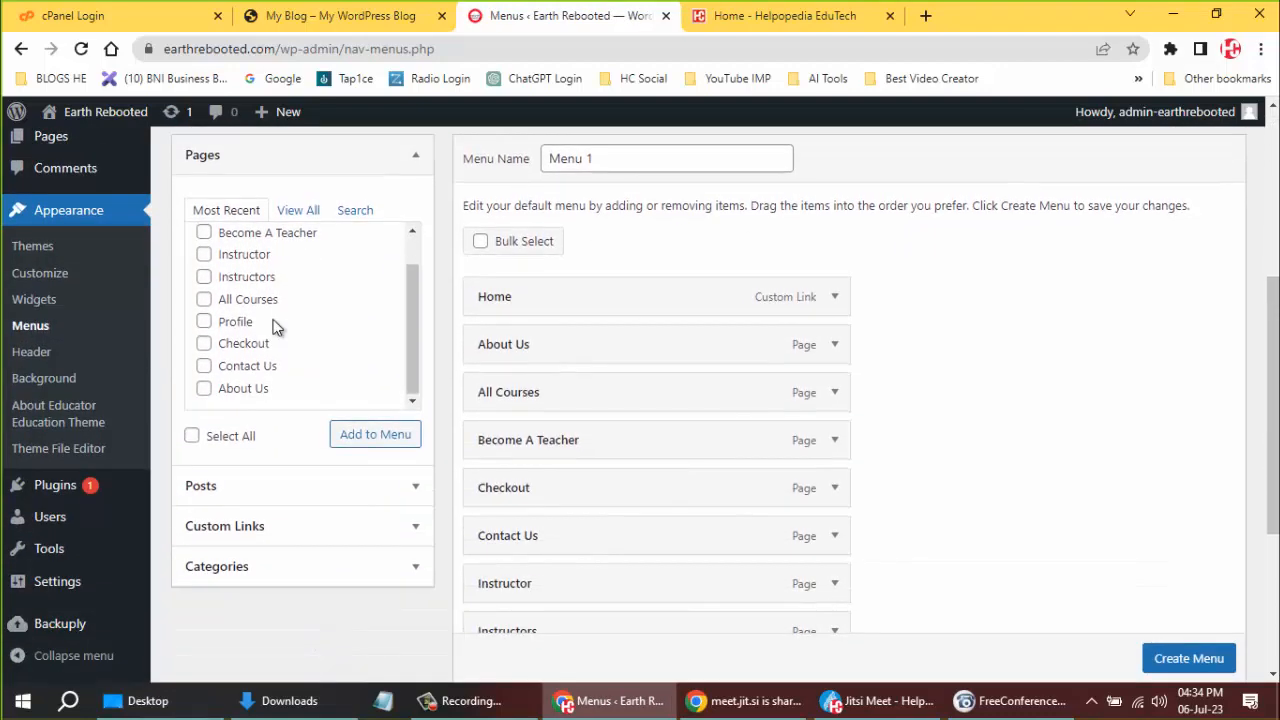
pyautogui.moveTo(280, 390); pyautogui.dragTo(215, 378)
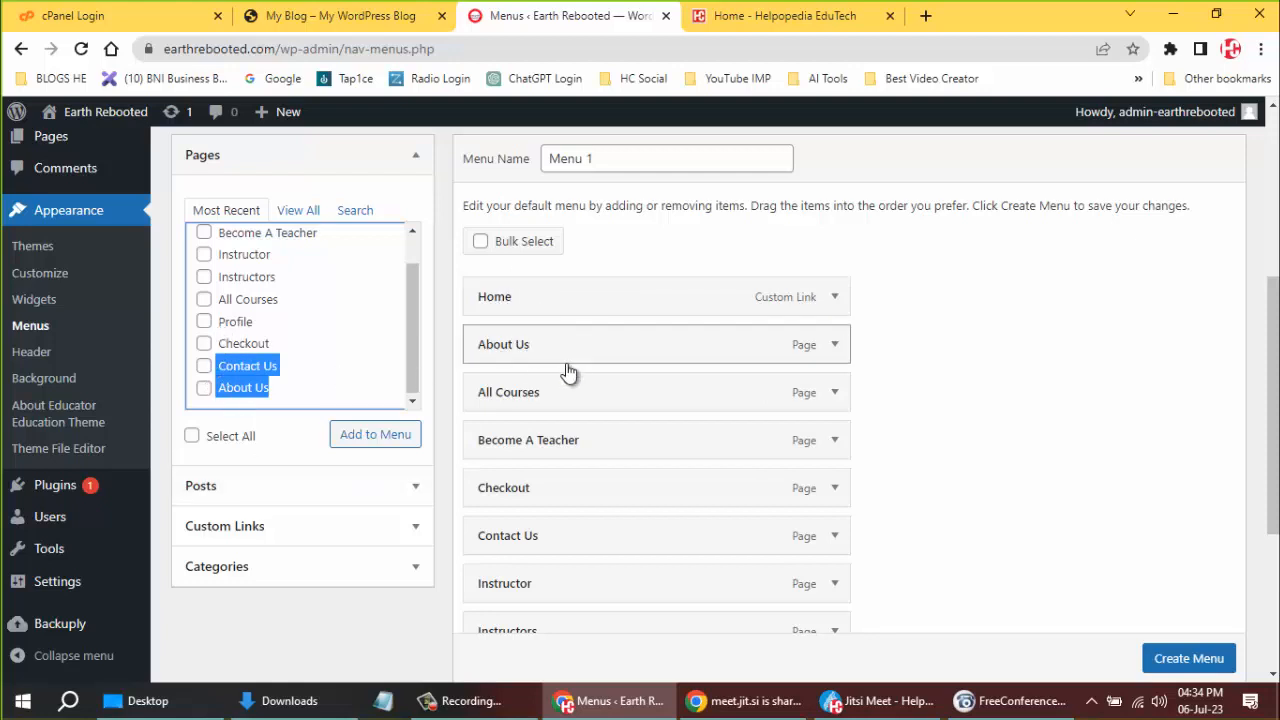
pyautogui.scroll(-2, 603, 525)
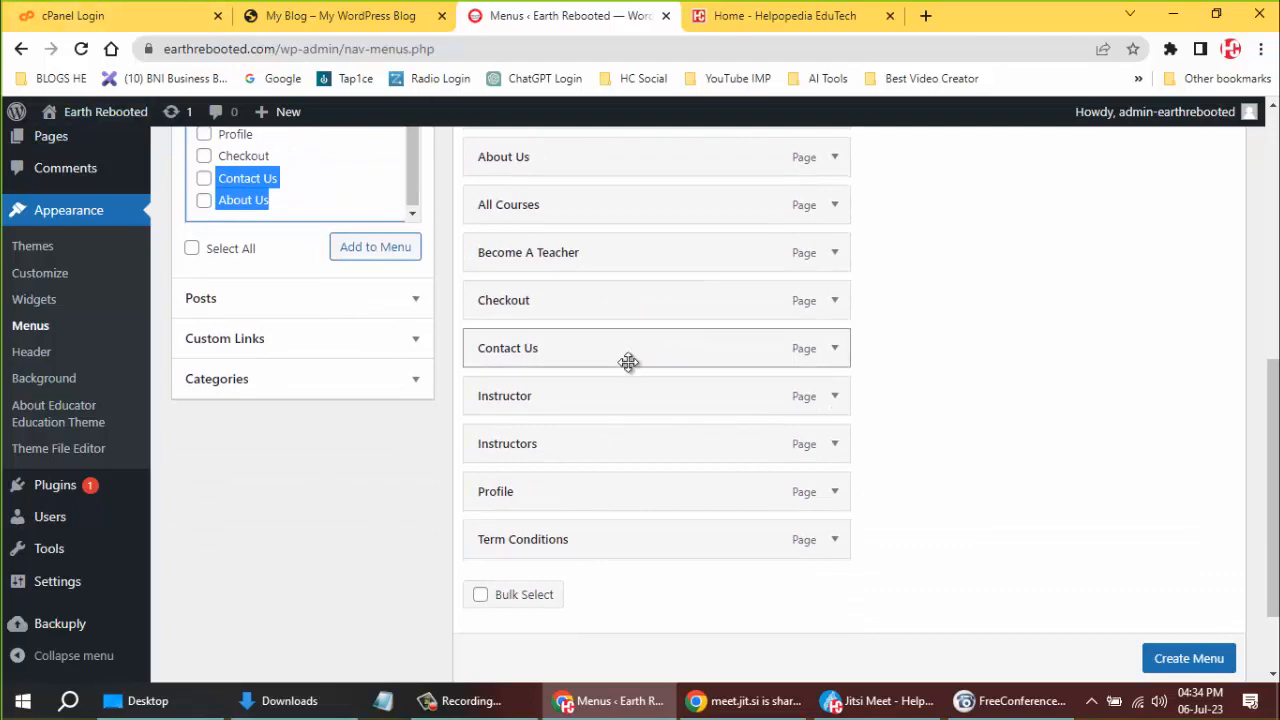
pyautogui.scroll(5, 651, 437)
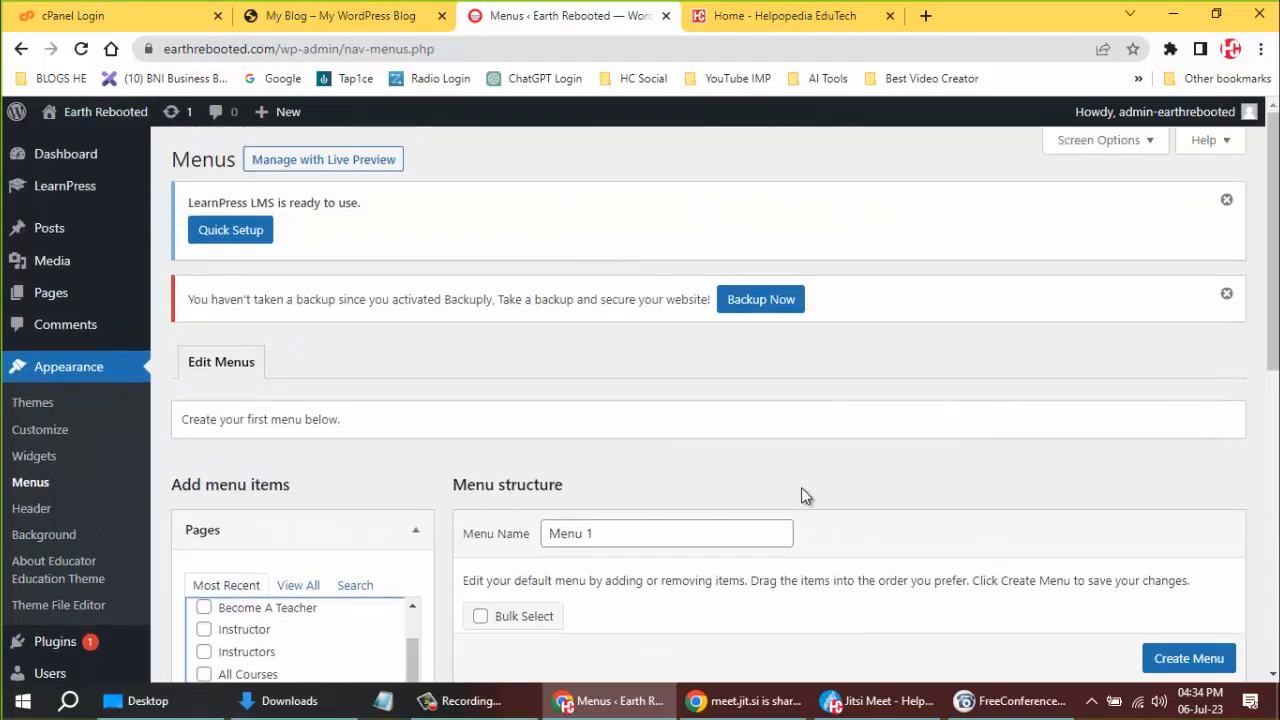
pyautogui.scroll(-3, 677, 511)
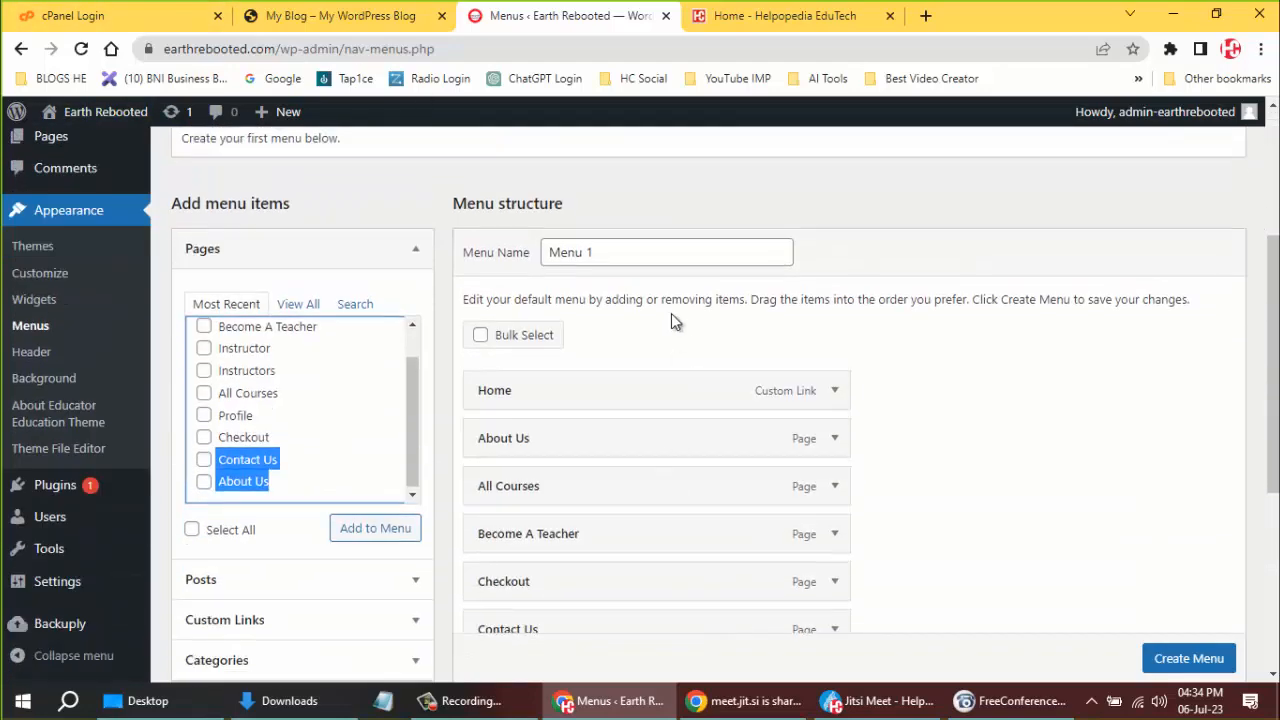
# - Rename 'Menu 1' to 'Primary Menu', then come back to the Menus page tab
pyautogui.moveTo(706, 252); pyautogui.dragTo(455, 265)
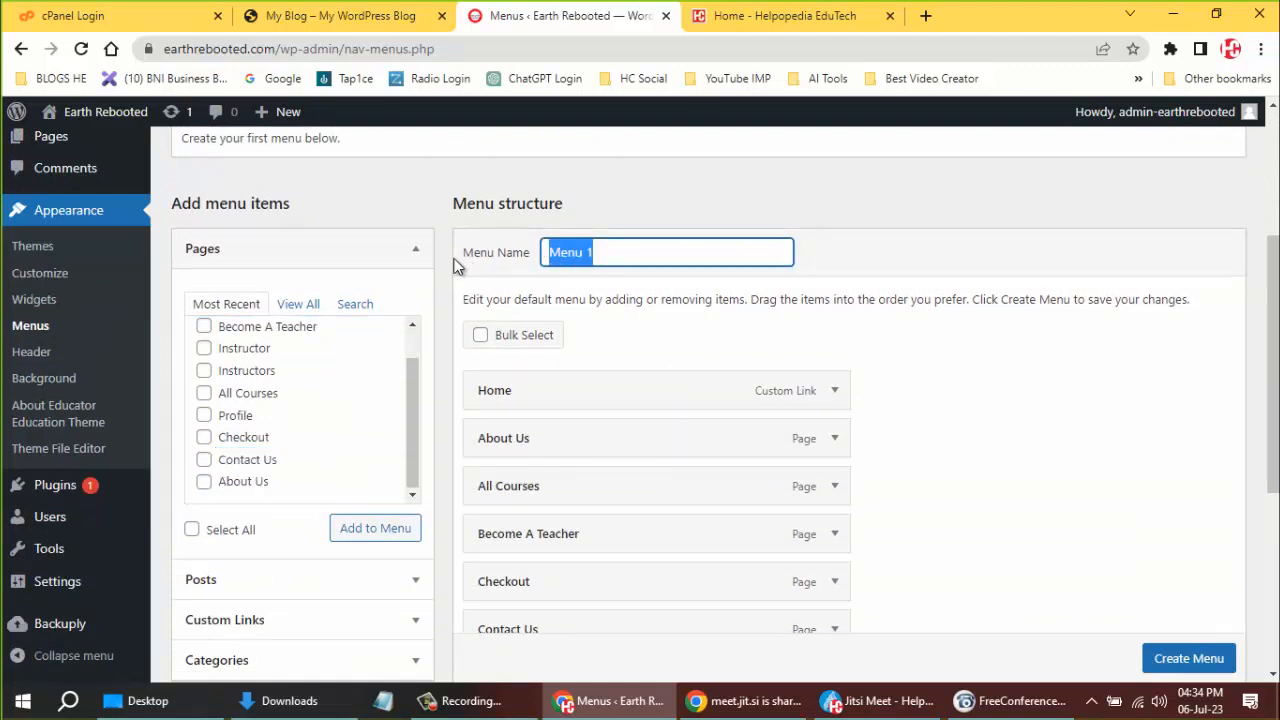
pyautogui.write('Primary')
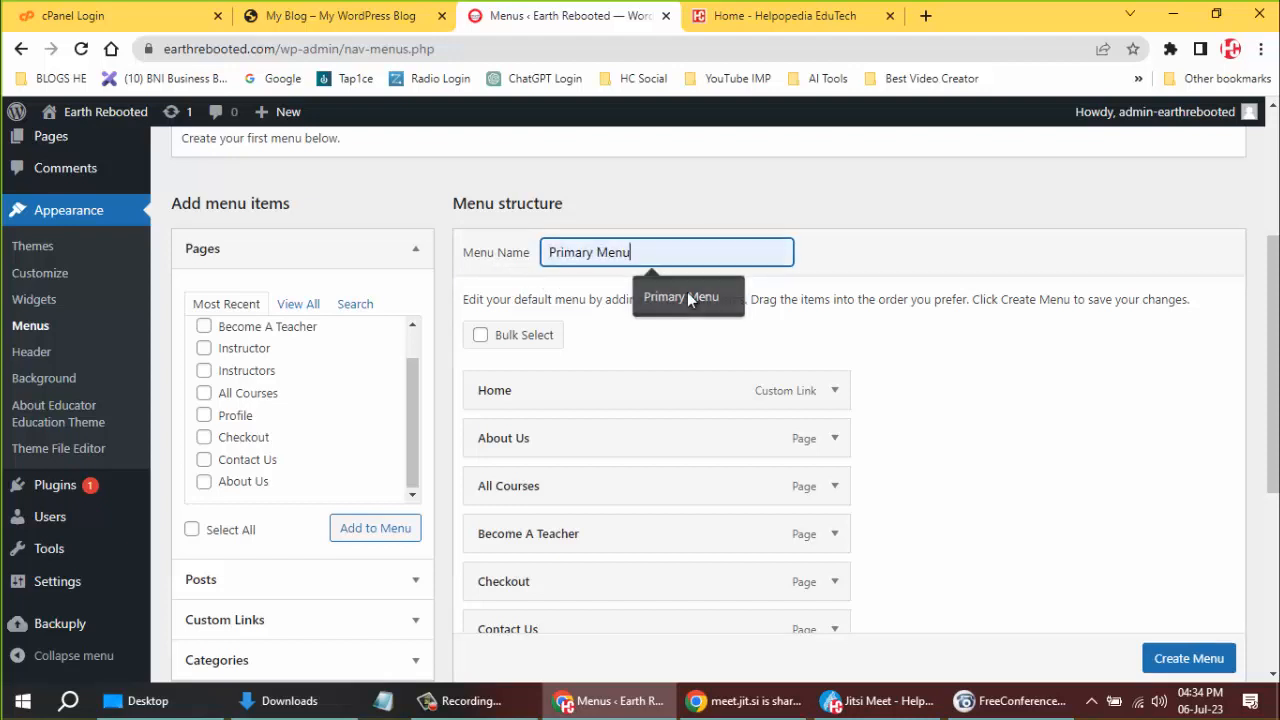
pyautogui.click(680, 297)
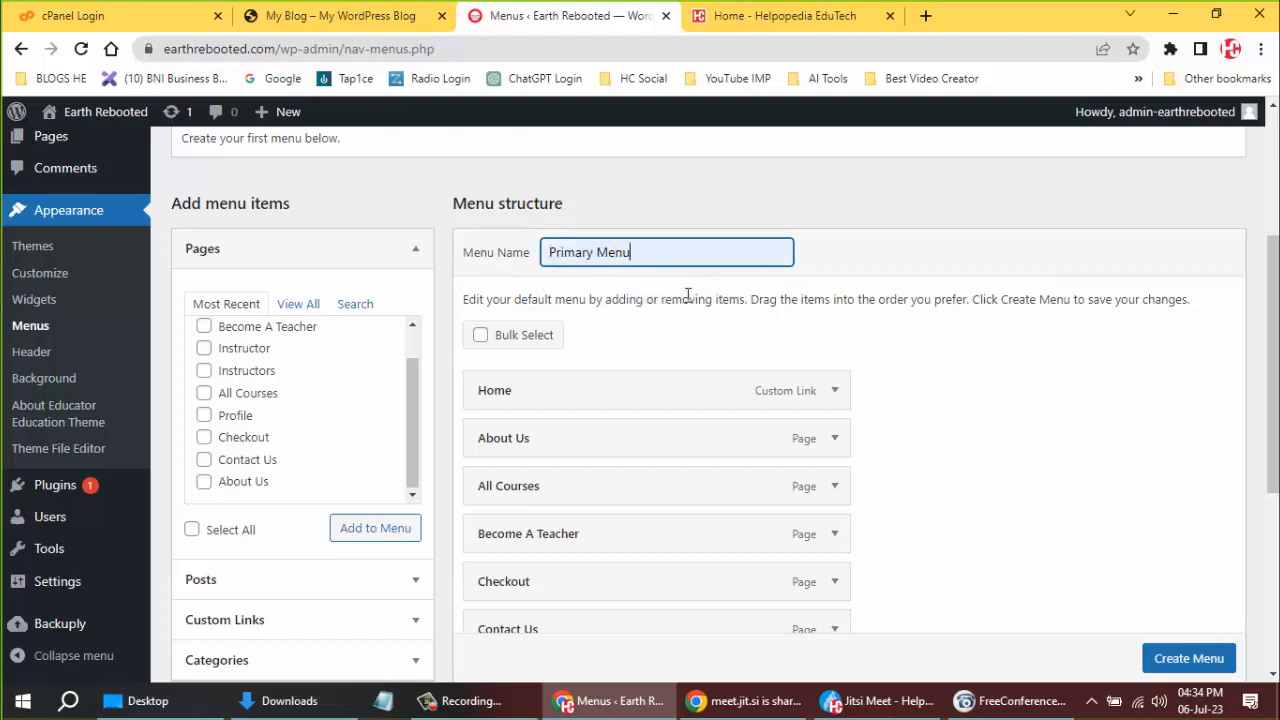
pyautogui.click(810, 17)
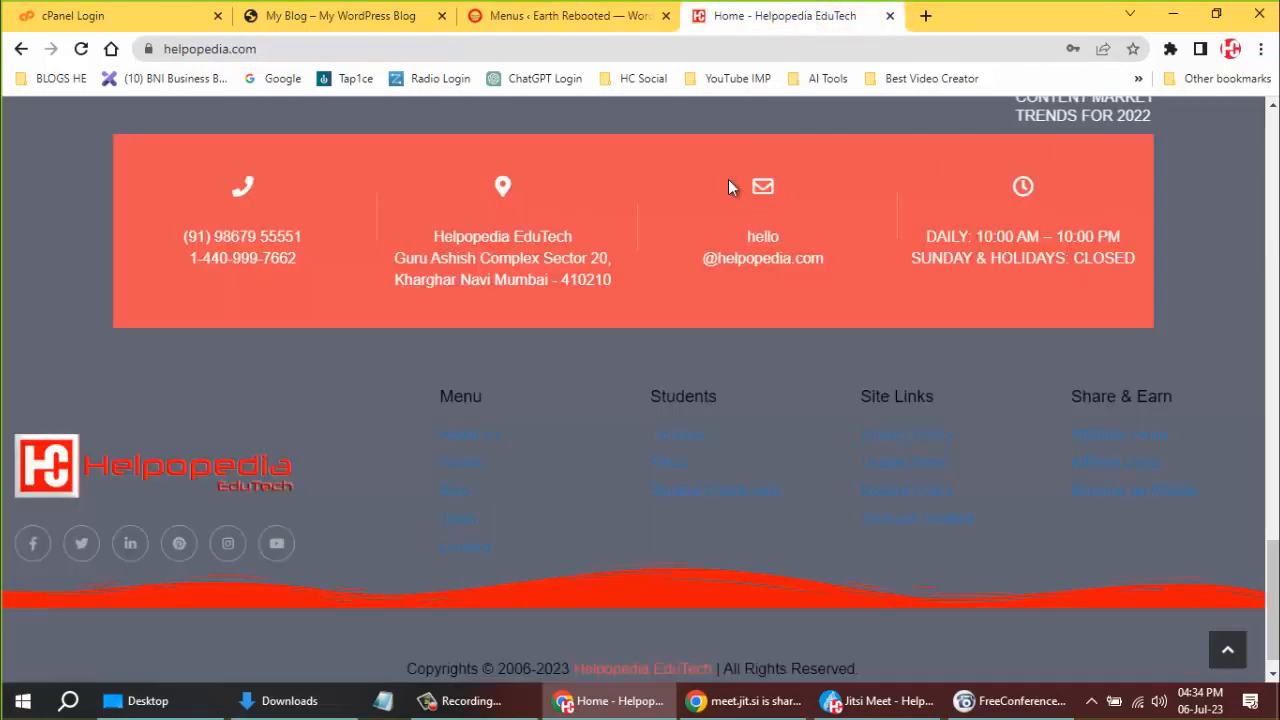
pyautogui.scroll(10, 885, 225)
pyautogui.scroll(5, 885, 232)
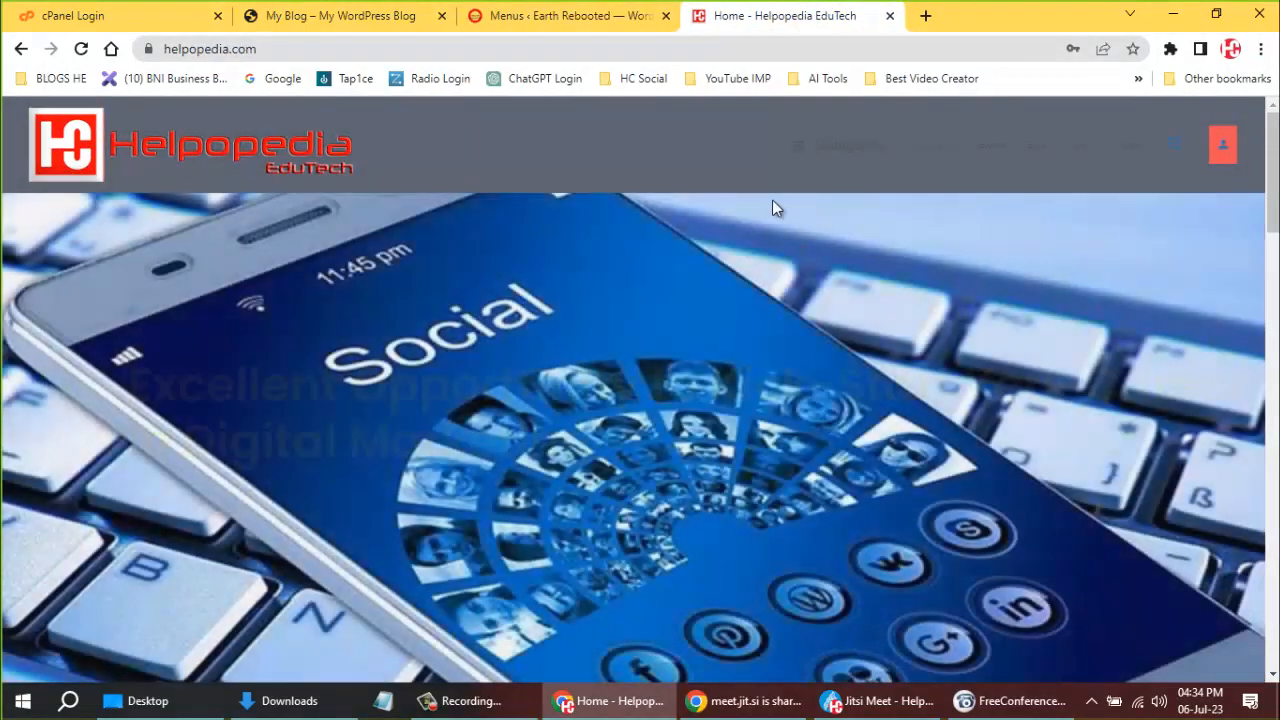
pyautogui.click(519, 10)
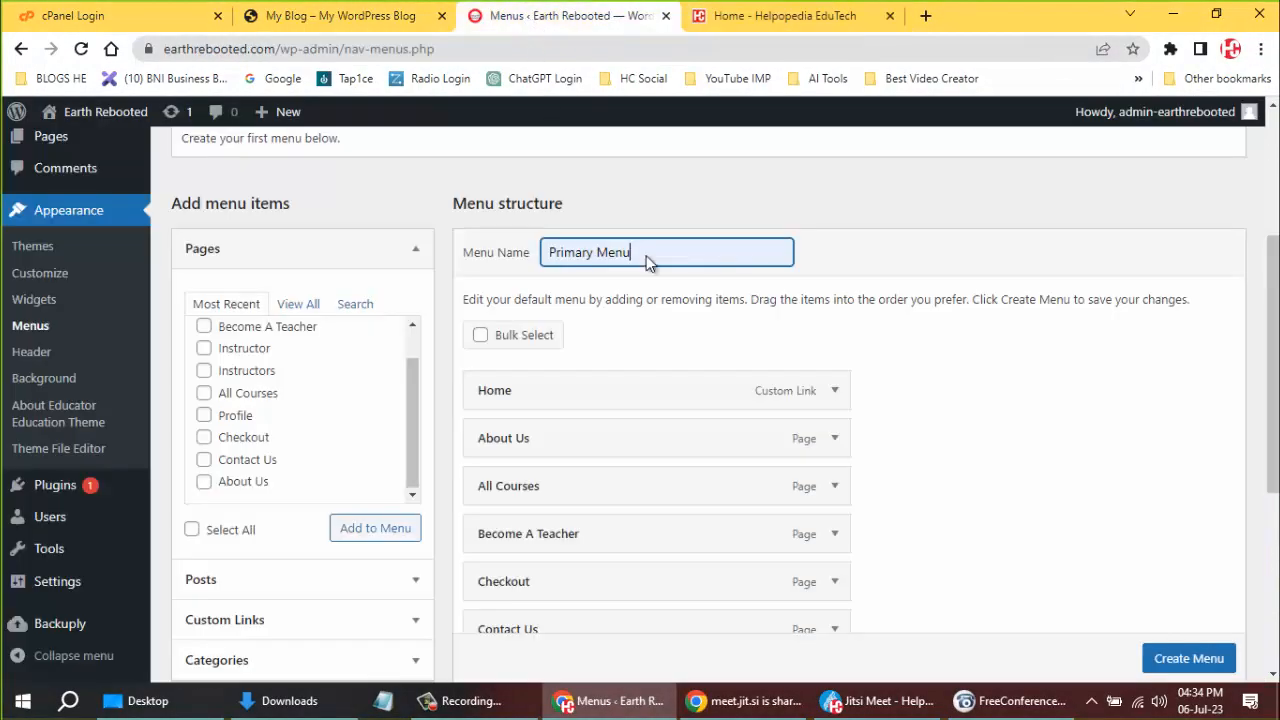
# - Remove Become A Teacher and Instructor from the Primary Menu structure
pyautogui.scroll(-2, 930, 365)
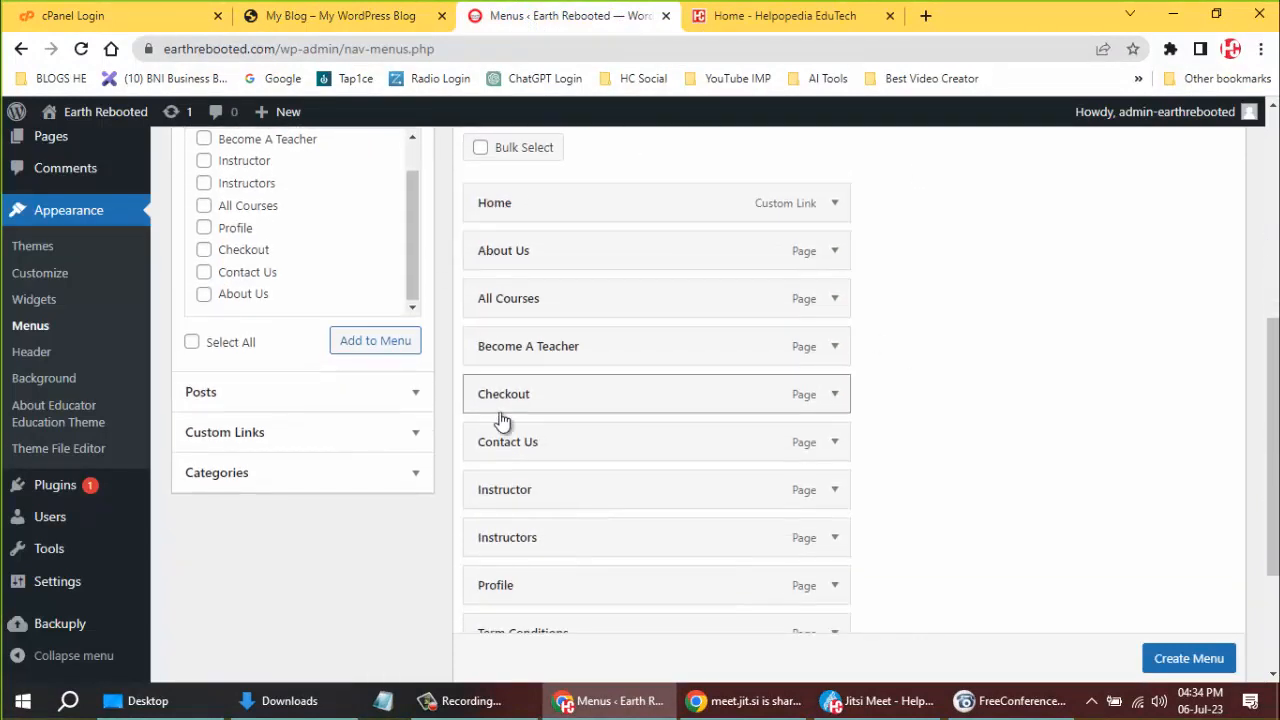
pyautogui.scroll(-2, 529, 495)
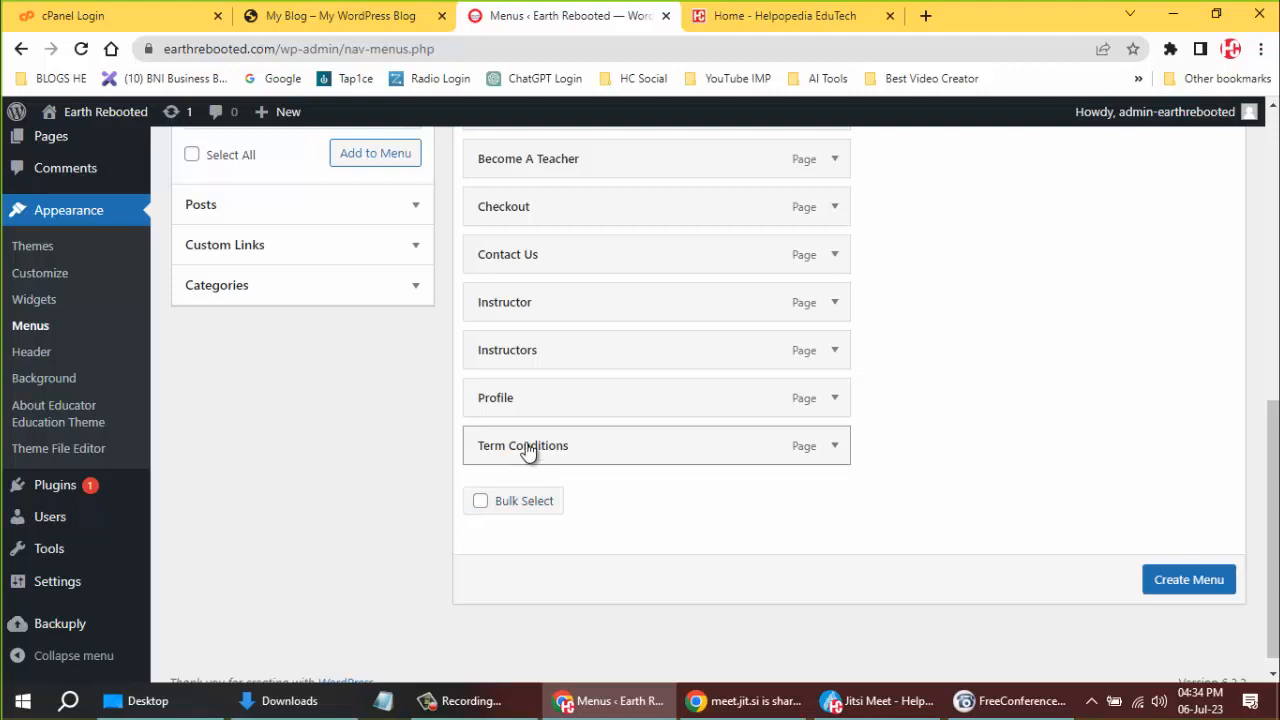
pyautogui.scroll(2, 520, 445)
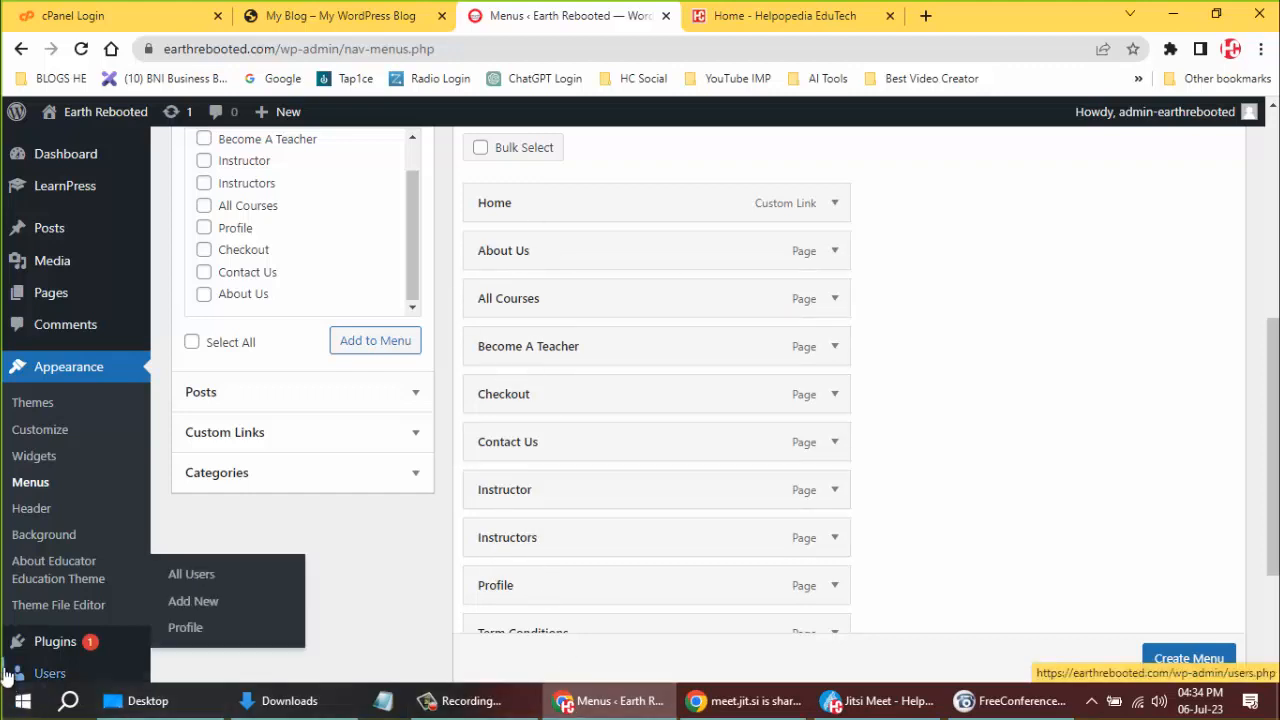
pyautogui.moveTo(70, 195)
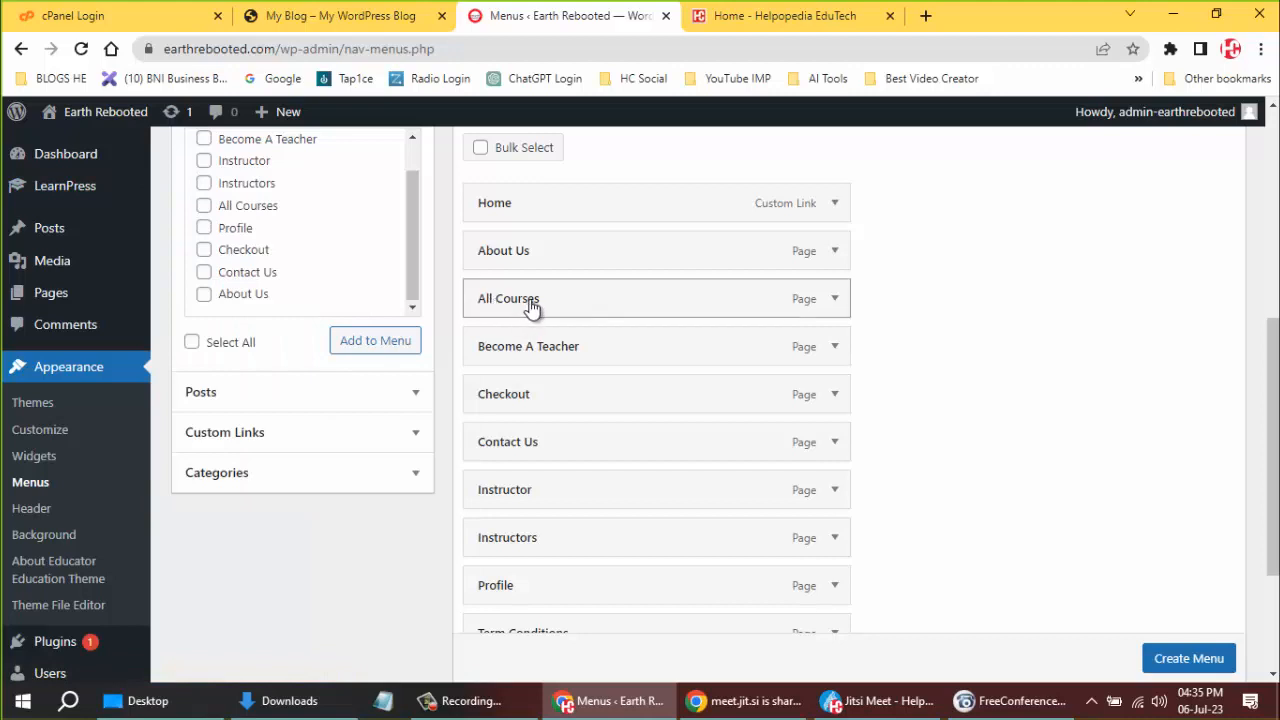
pyautogui.click(836, 347)
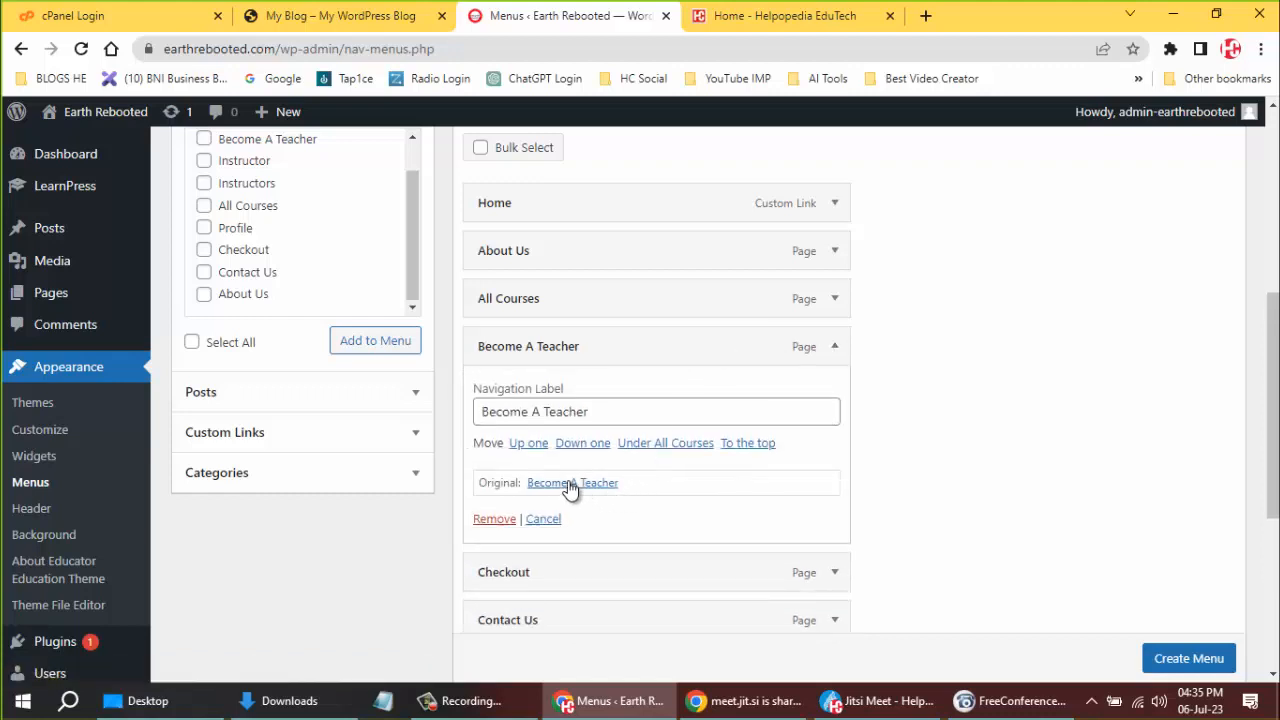
pyautogui.click(490, 519)
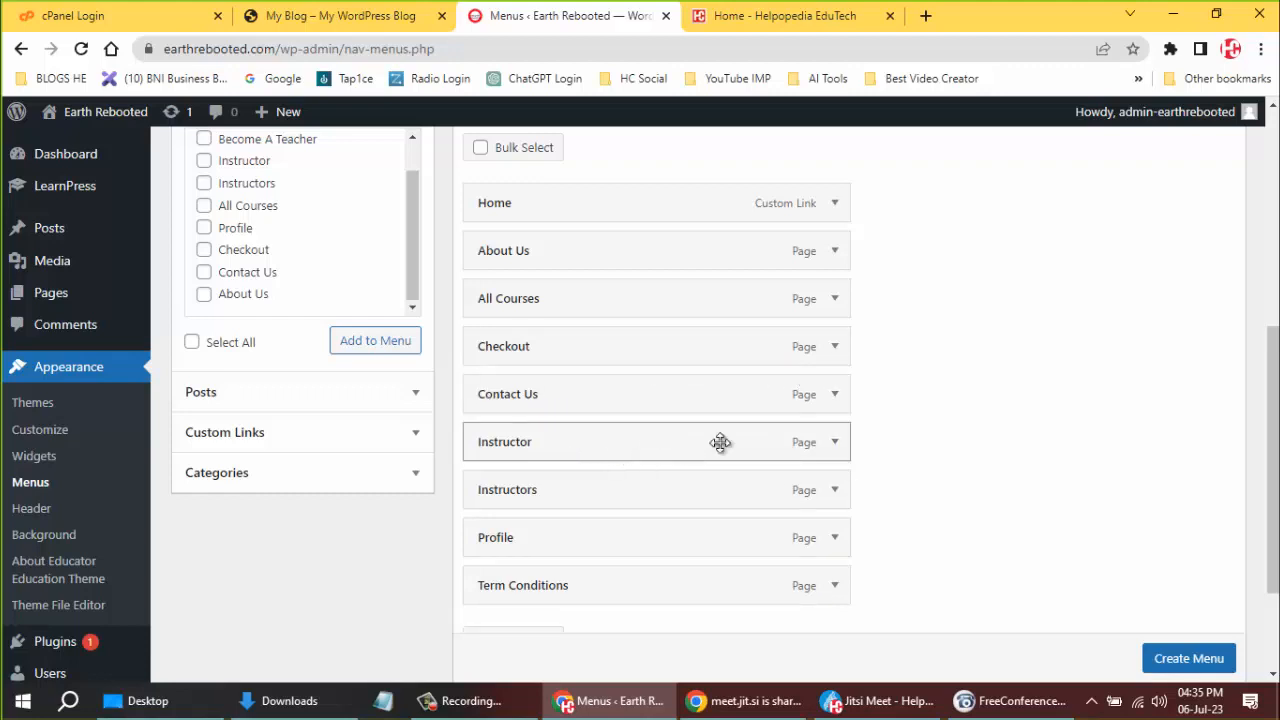
pyautogui.click(834, 449)
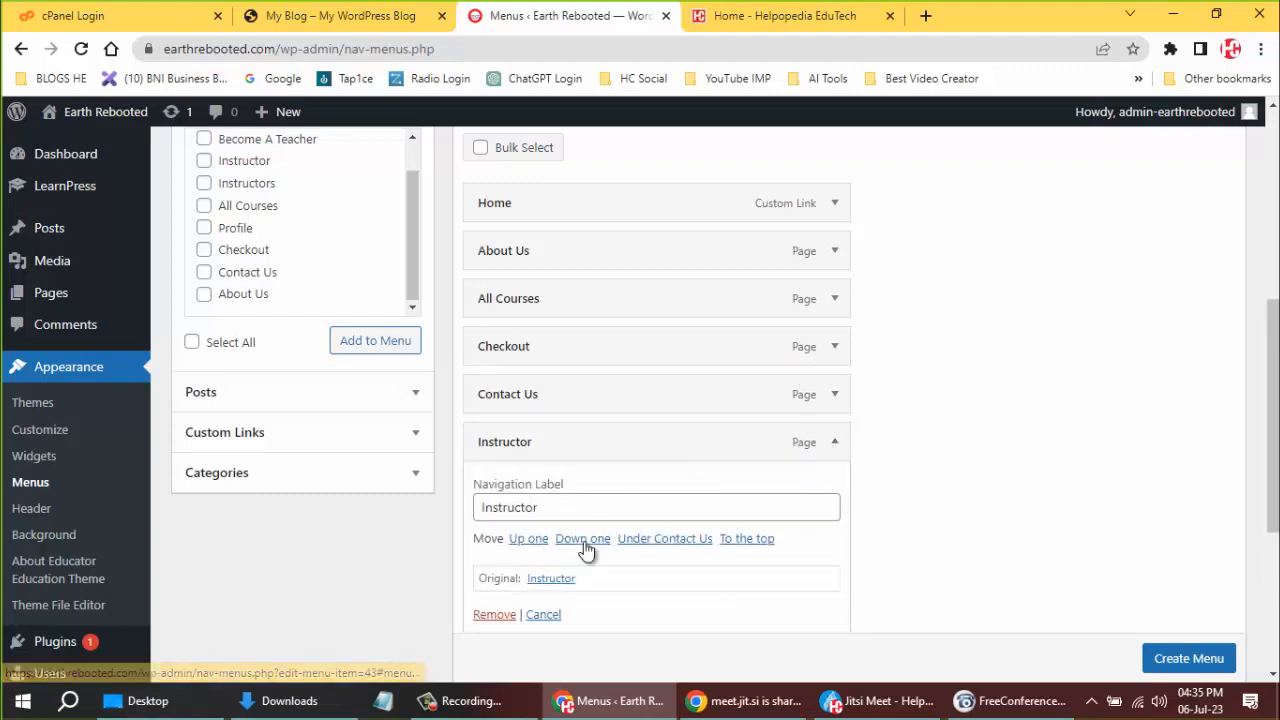
pyautogui.click(494, 615)
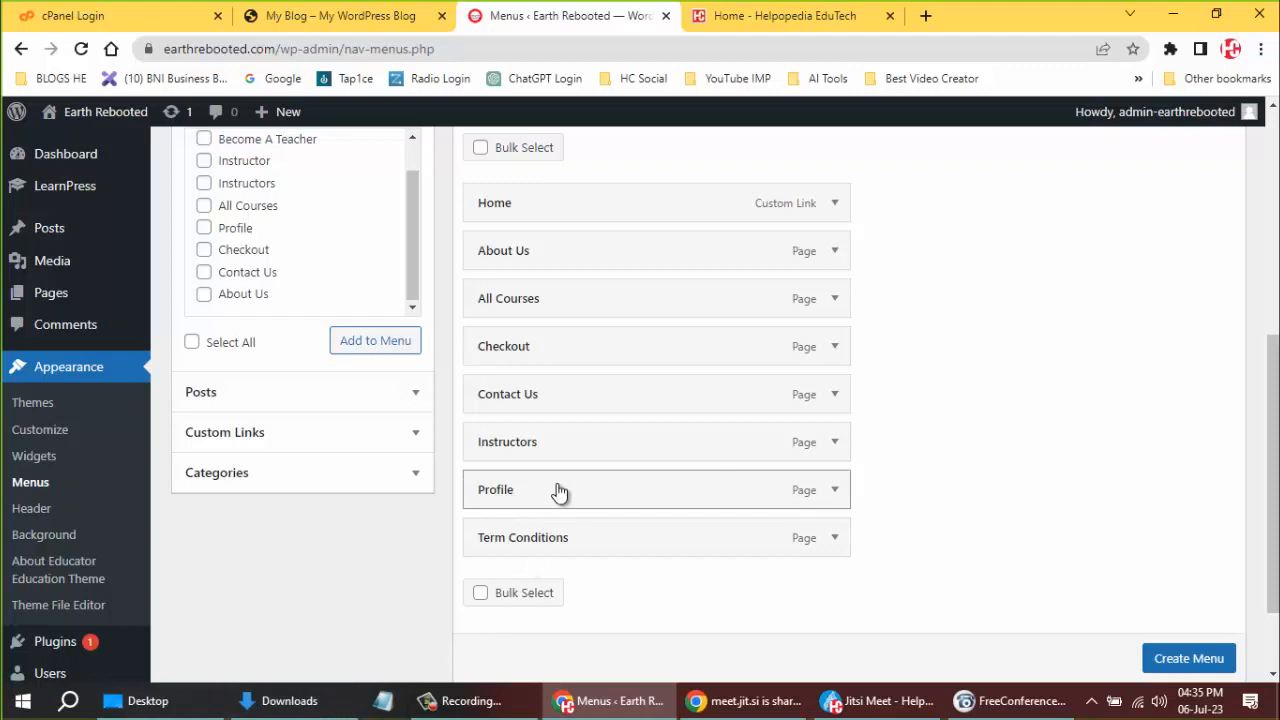
# - Remove Profile and Term Conditions from the menu, leaving six items
pyautogui.click(832, 497)
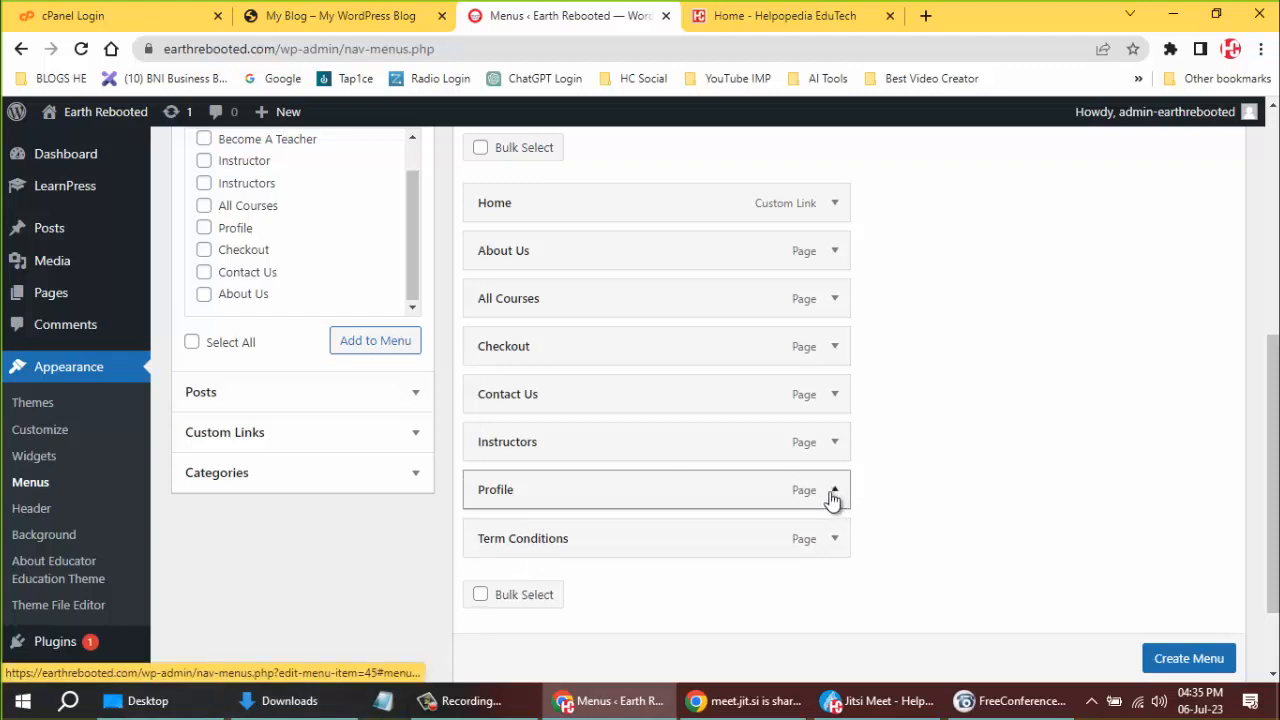
pyautogui.scroll(-3, 583, 546)
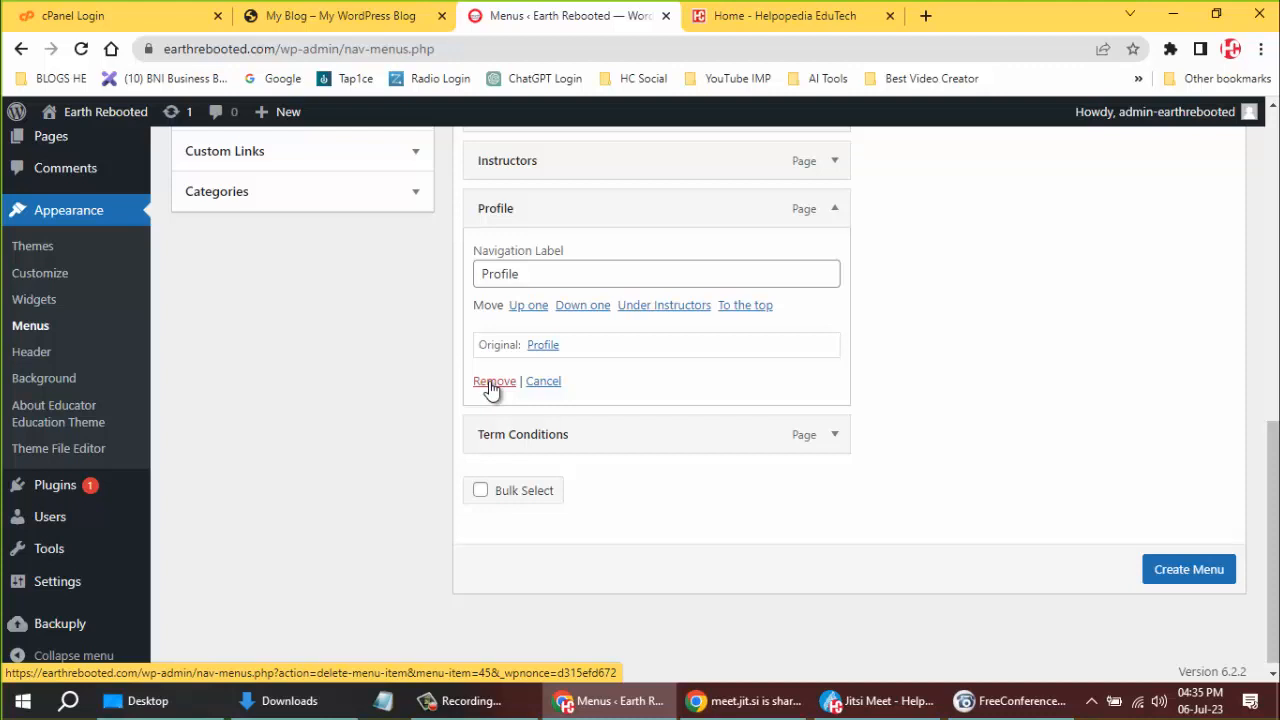
pyautogui.click(493, 381)
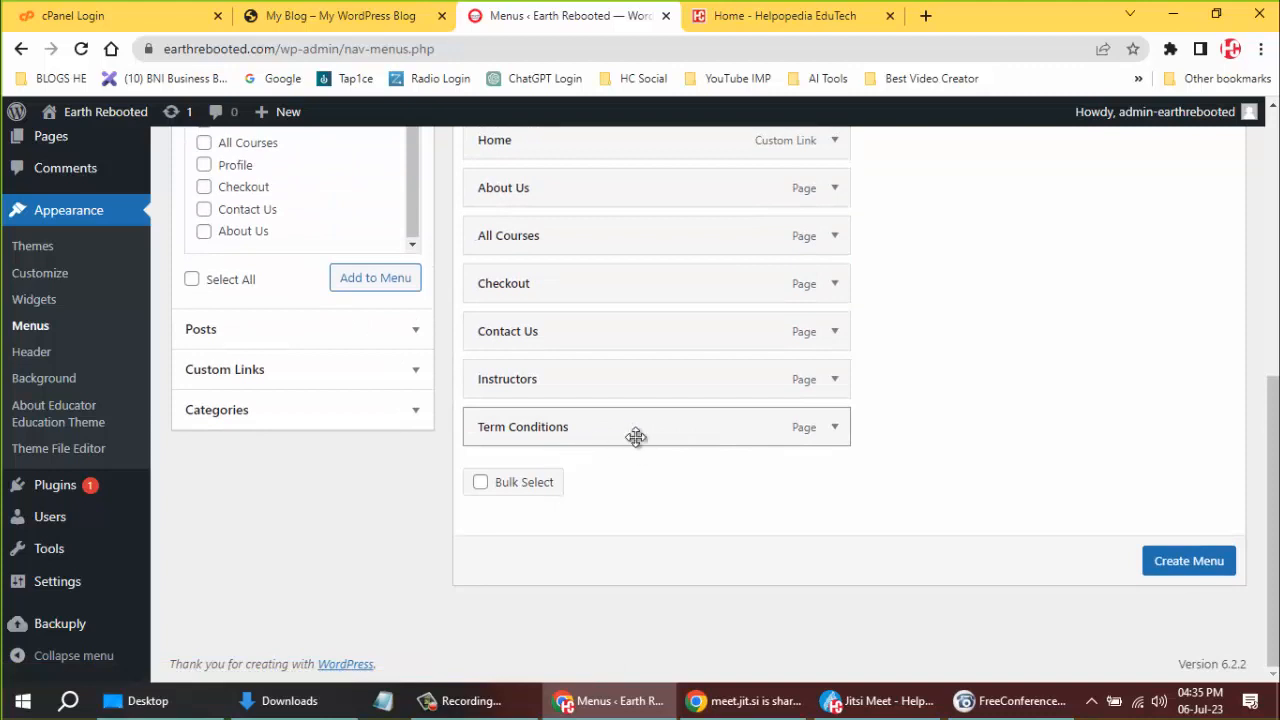
pyautogui.click(833, 428)
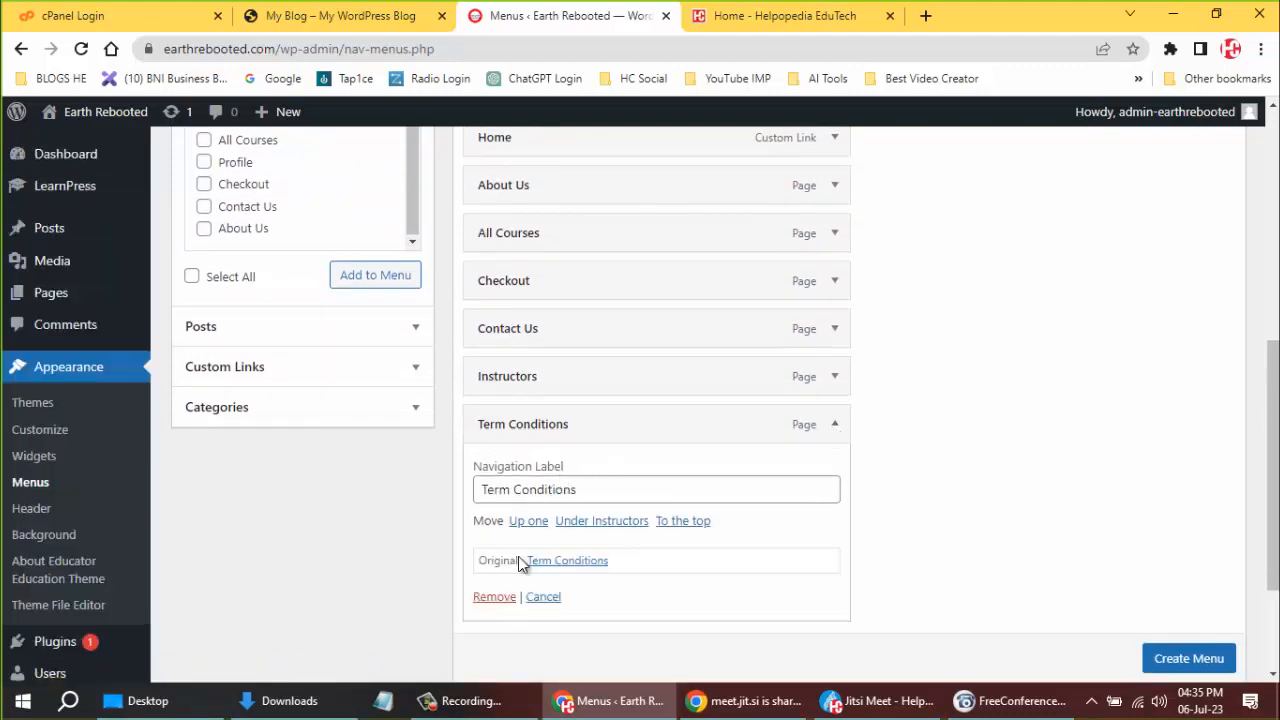
pyautogui.click(495, 598)
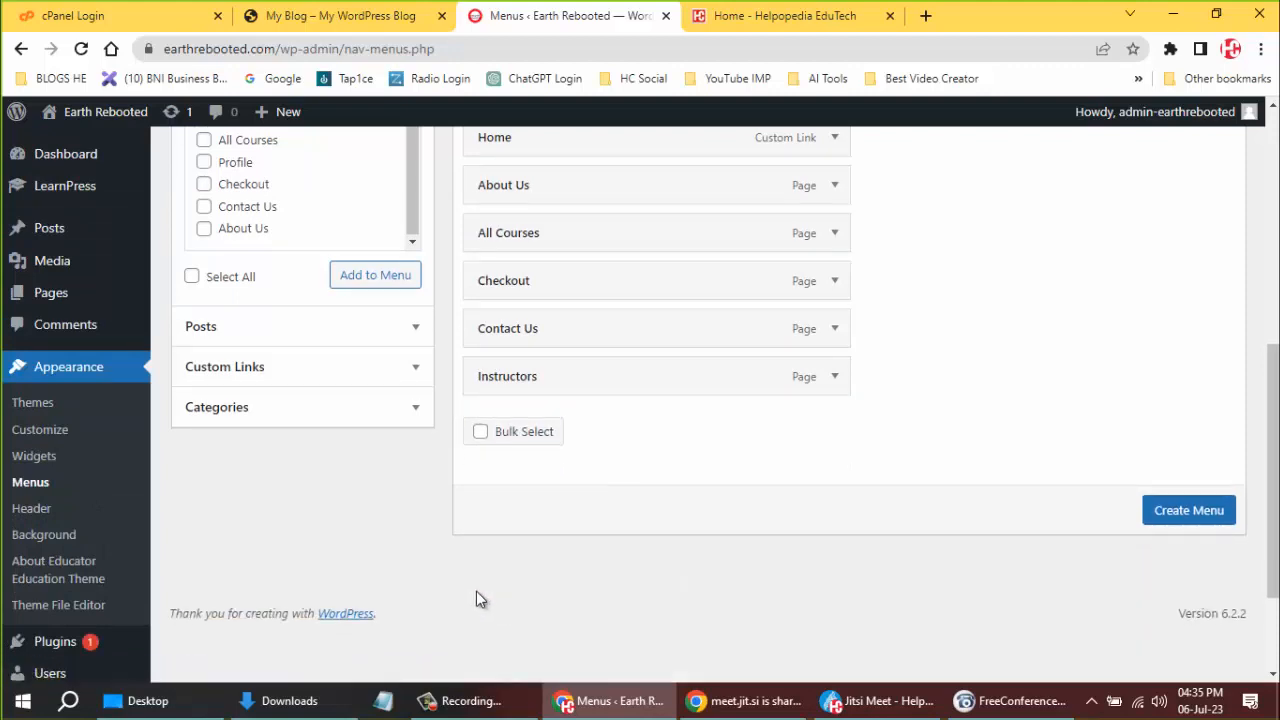
pyautogui.scroll(3, 476, 578)
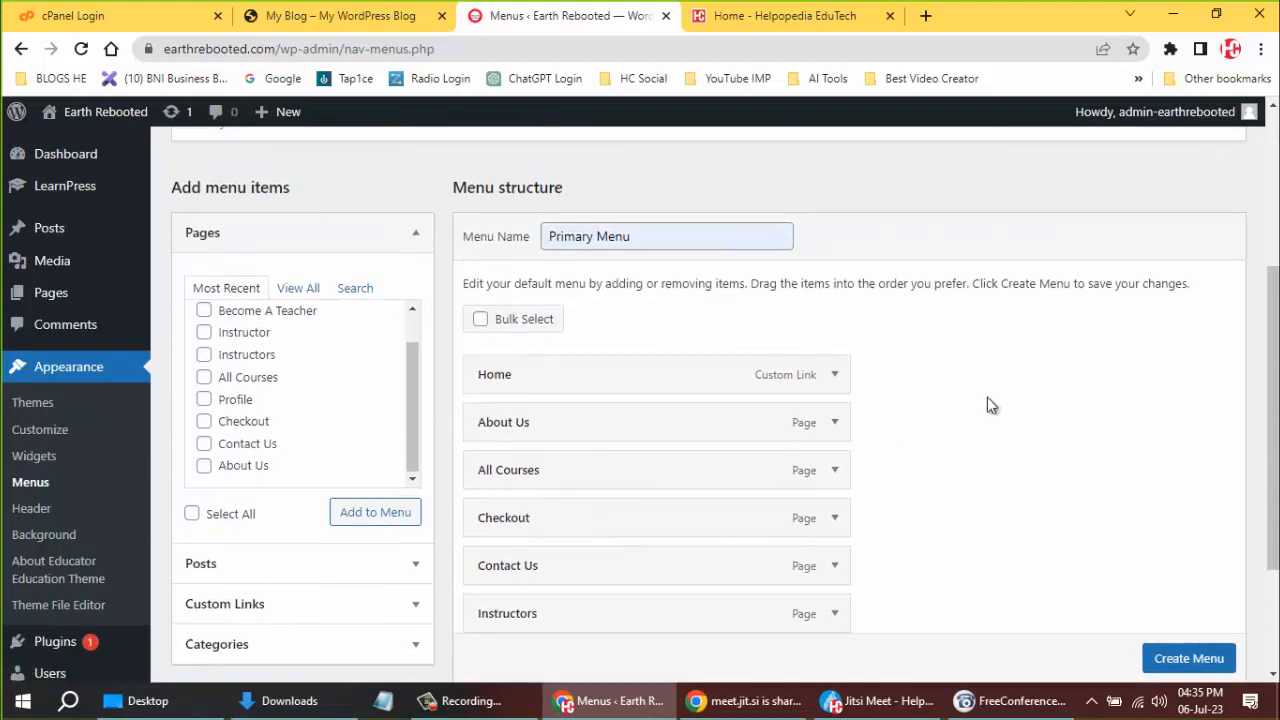
# - Drag Contact Us below Instructors so it becomes the last menu item
pyautogui.scroll(-2, 735, 373)
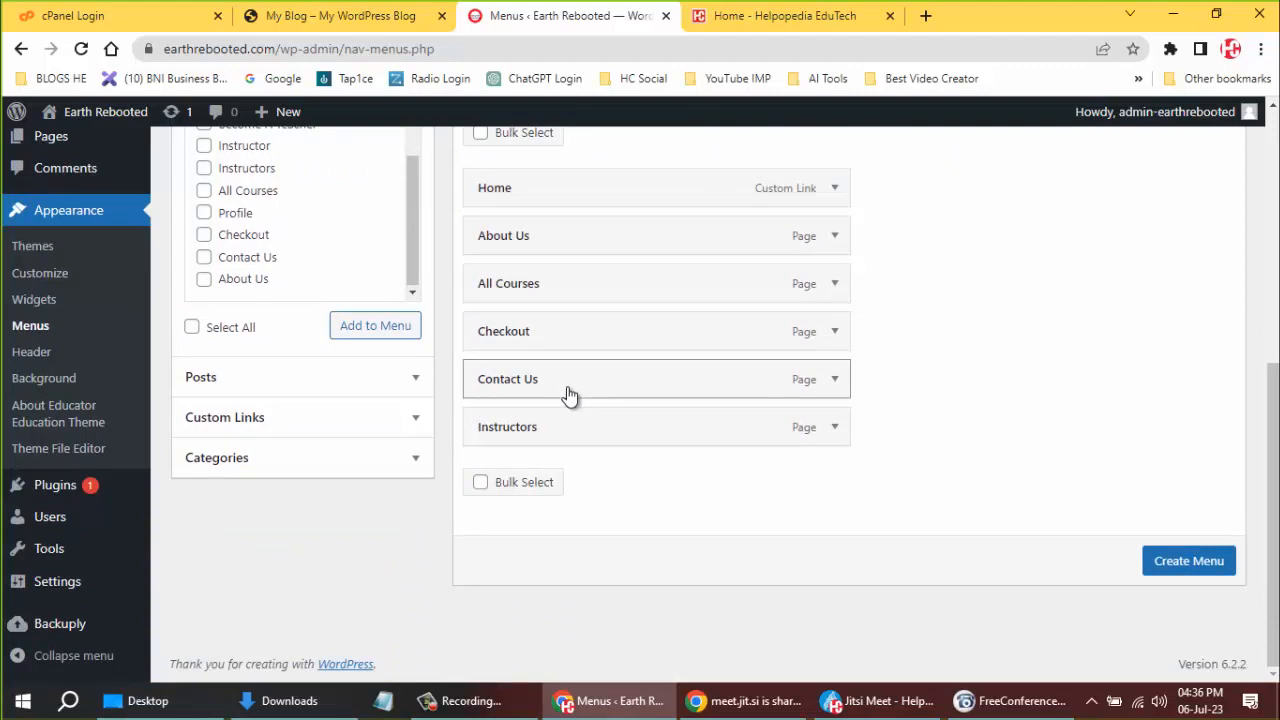
pyautogui.moveTo(569, 395); pyautogui.dragTo(571, 446)
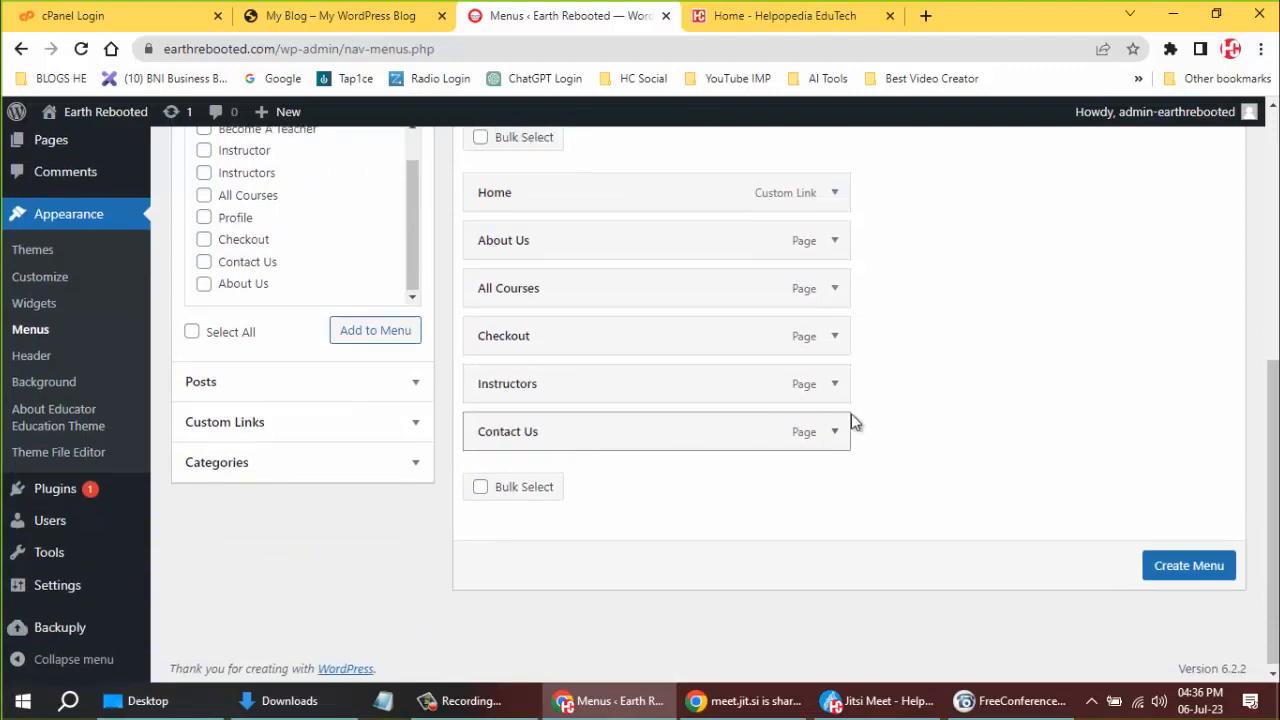
pyautogui.scroll(1, 894, 393)
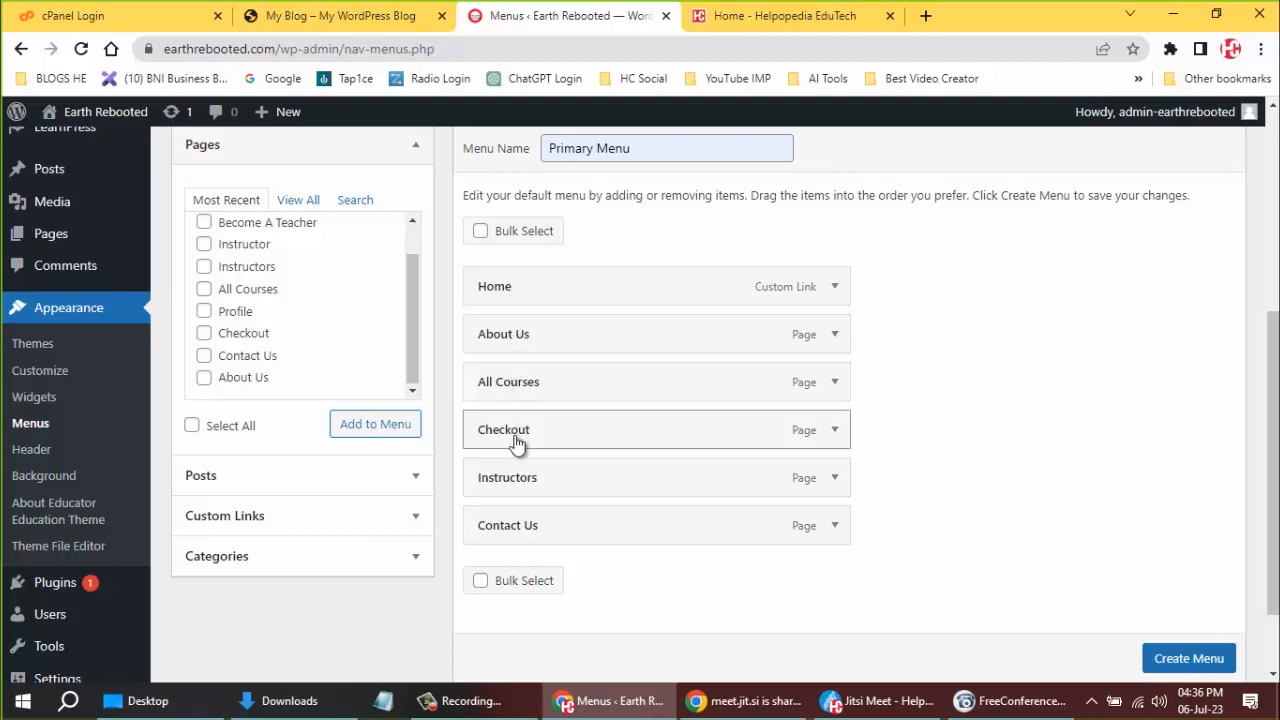
# - Create the Primary Menu with these six items and save it
pyautogui.click(836, 431)
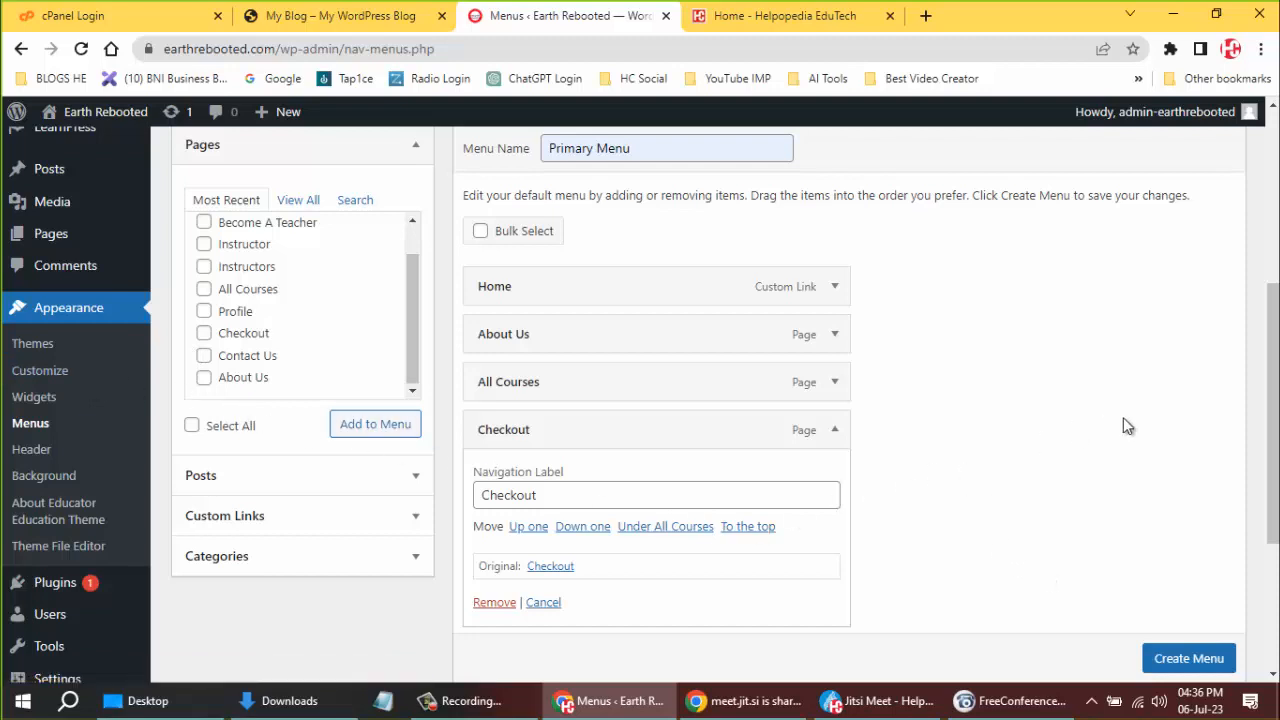
pyautogui.click(1218, 658)
pyautogui.scroll(-1, 1210, 656)
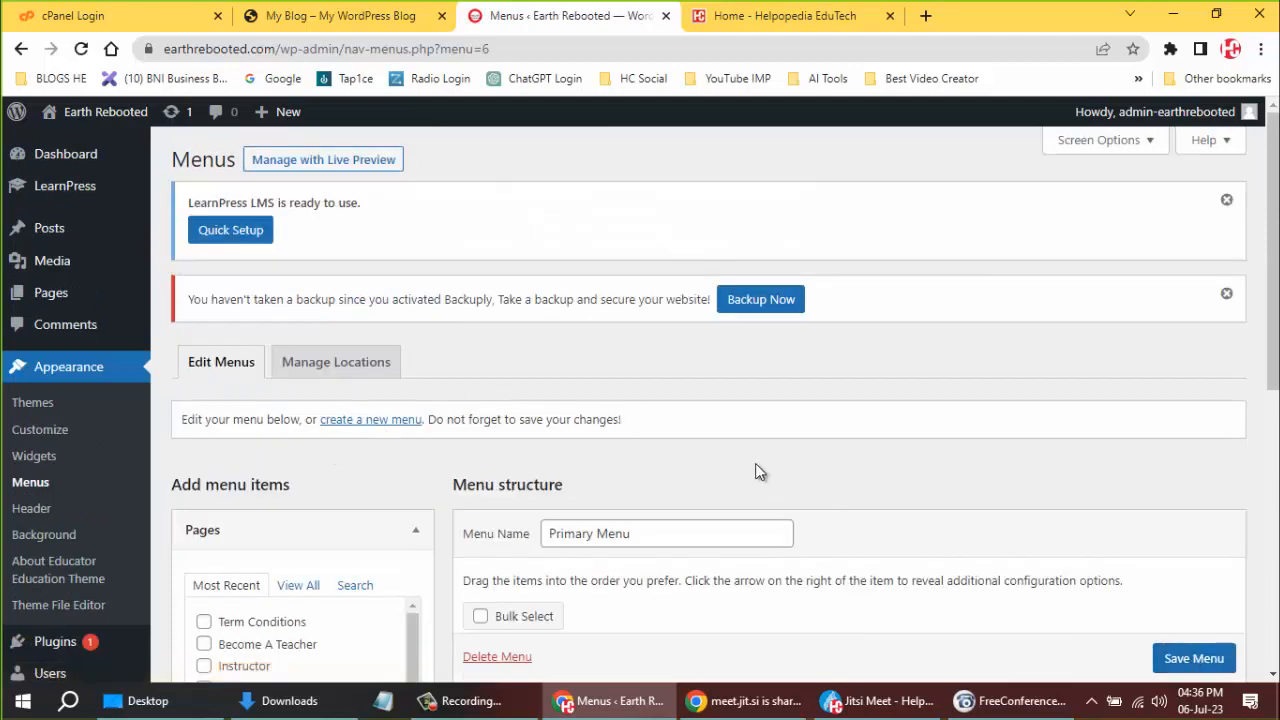
pyautogui.scroll(-1, 750, 466)
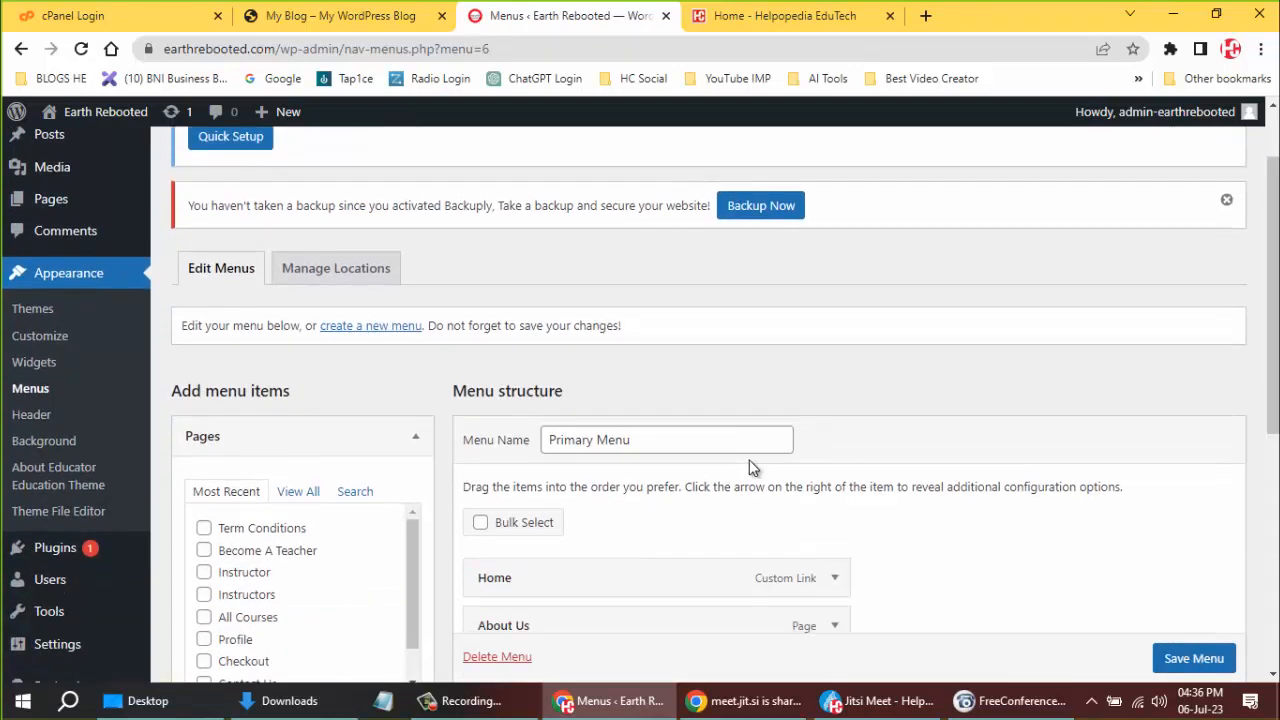
pyautogui.scroll(-3, 748, 445)
pyautogui.scroll(-2, 747, 441)
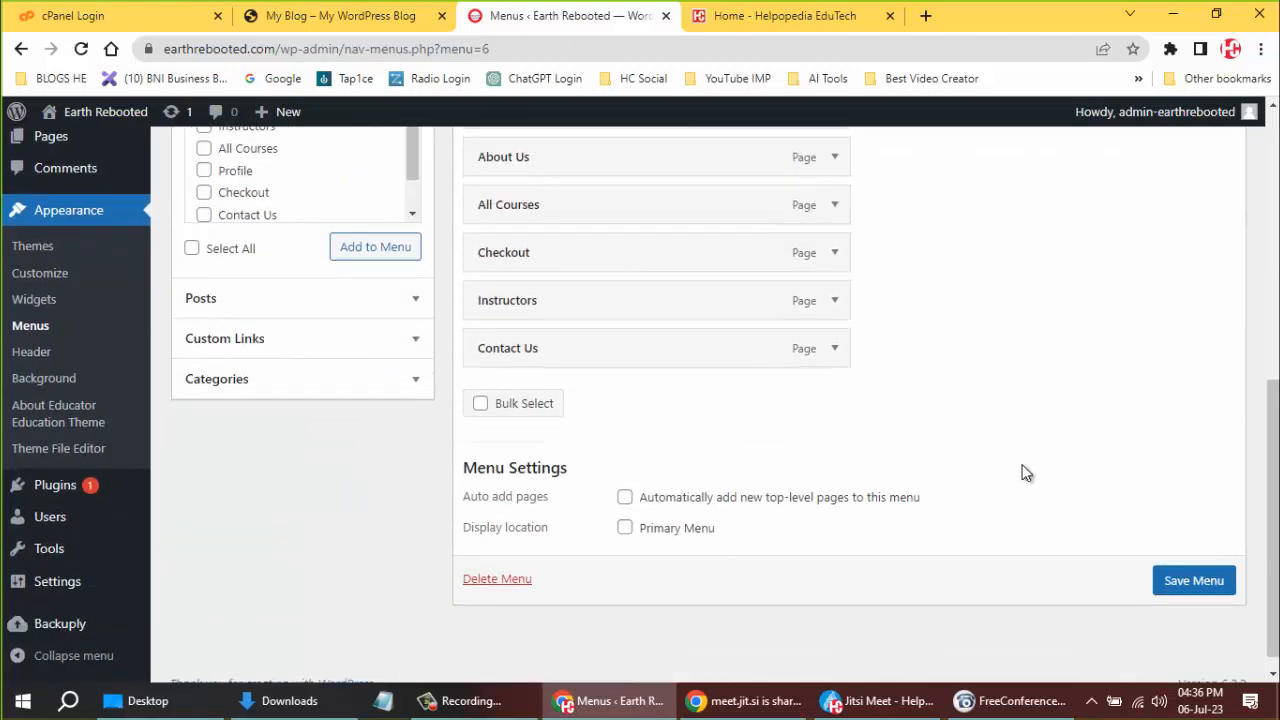
pyautogui.click(1176, 586)
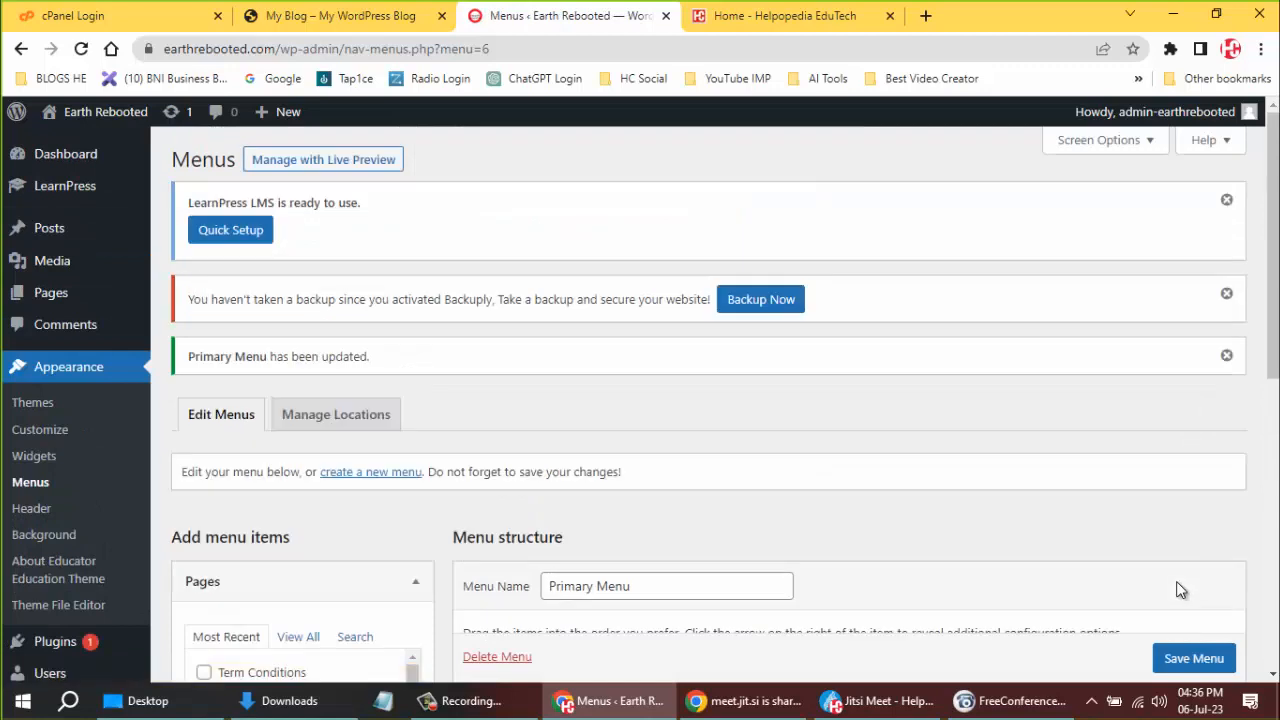
# - Reload the live front page to check the menu, then return to the Menus page
pyautogui.click(330, 15)
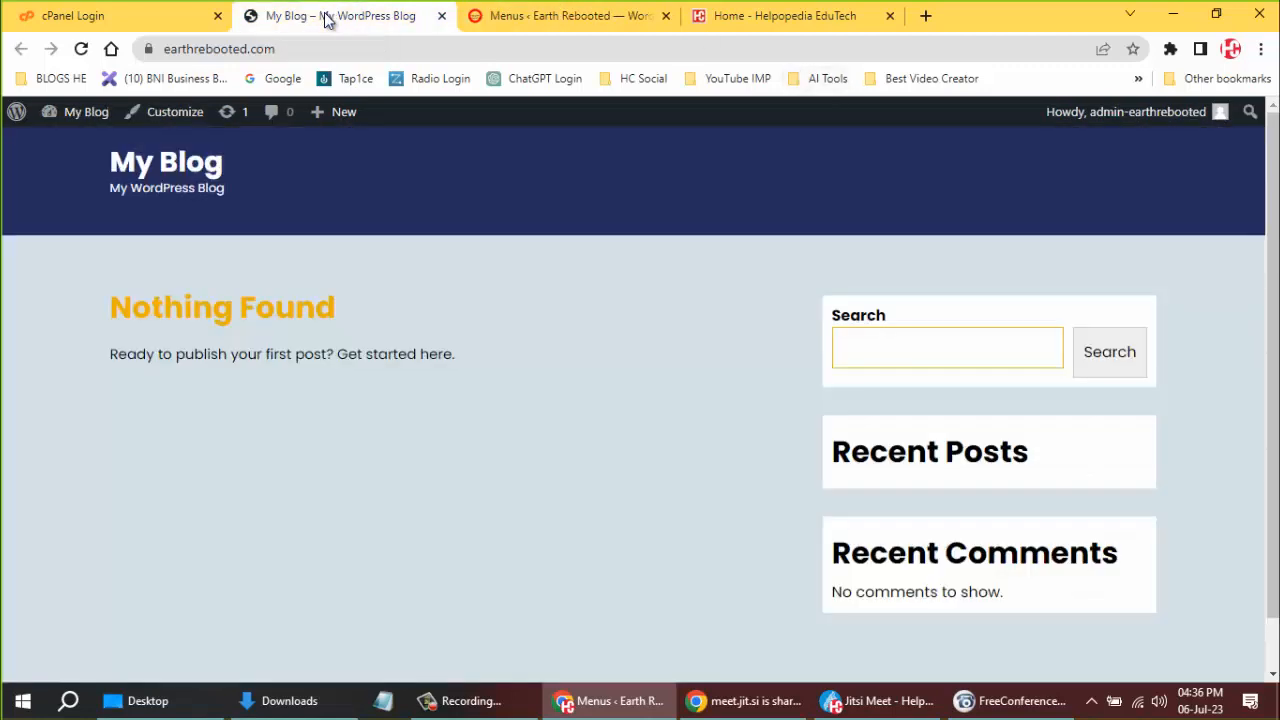
pyautogui.click(81, 49)
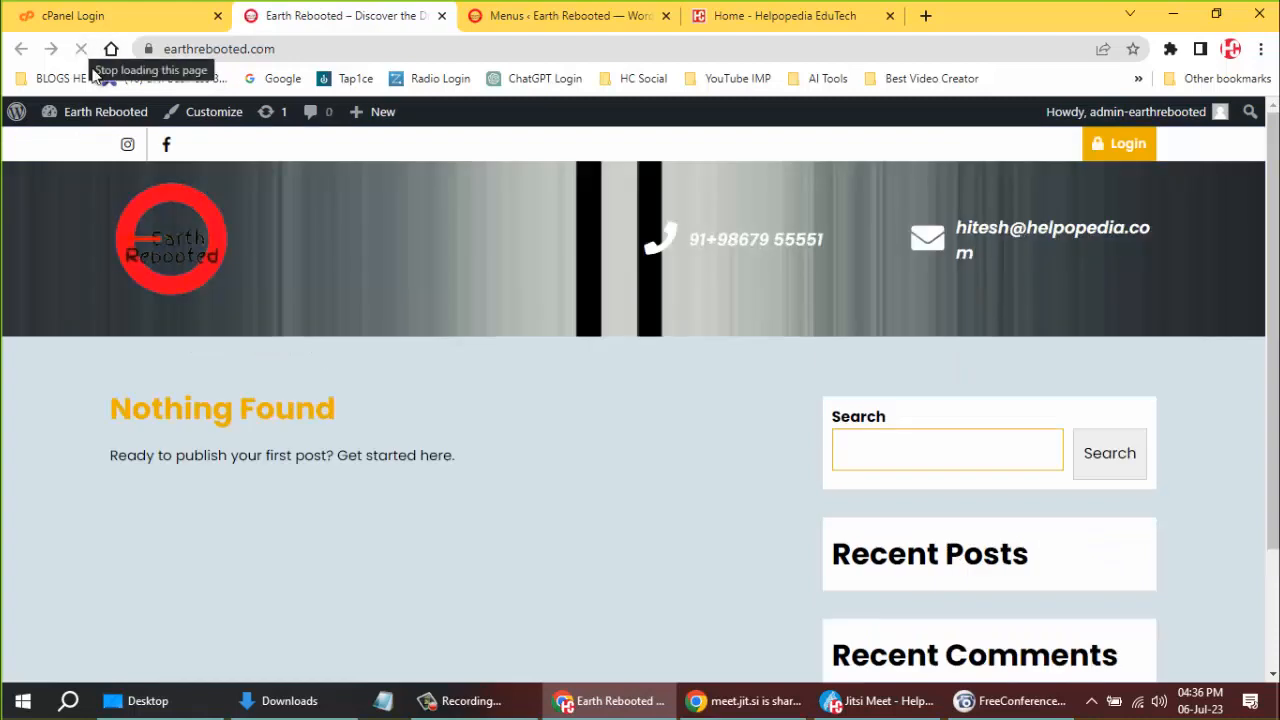
pyautogui.click(152, 20)
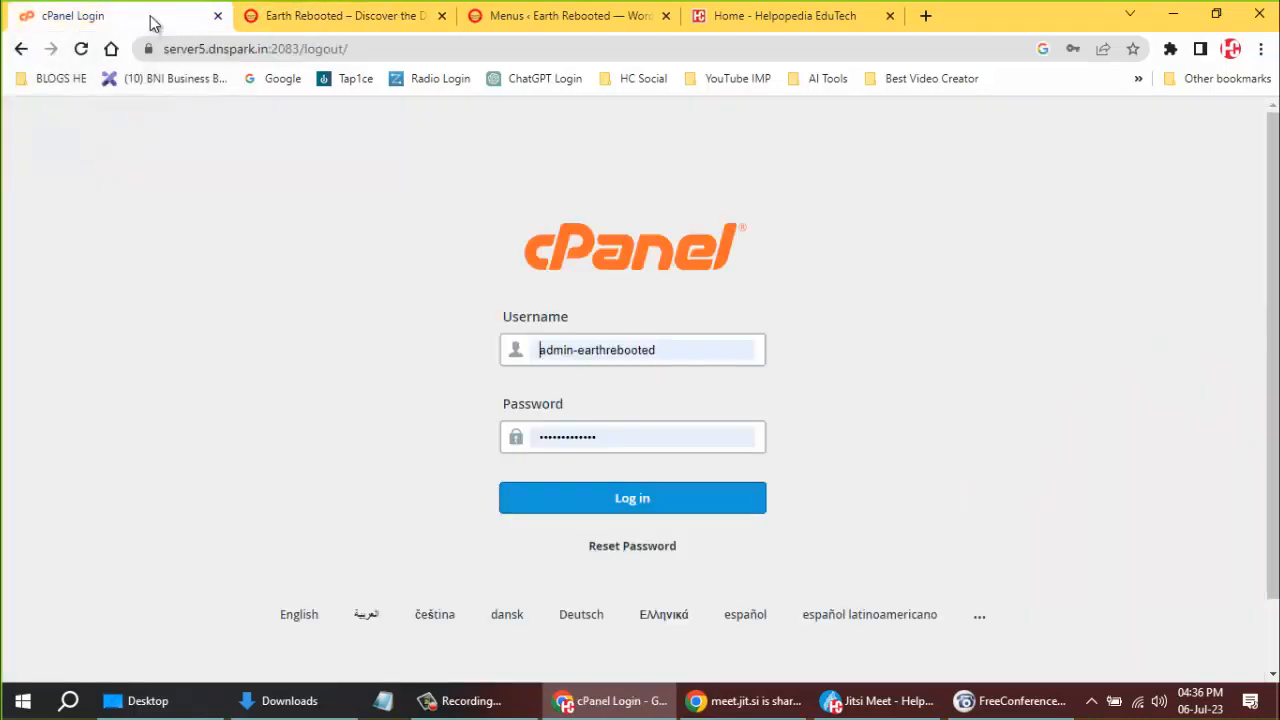
pyautogui.click(571, 17)
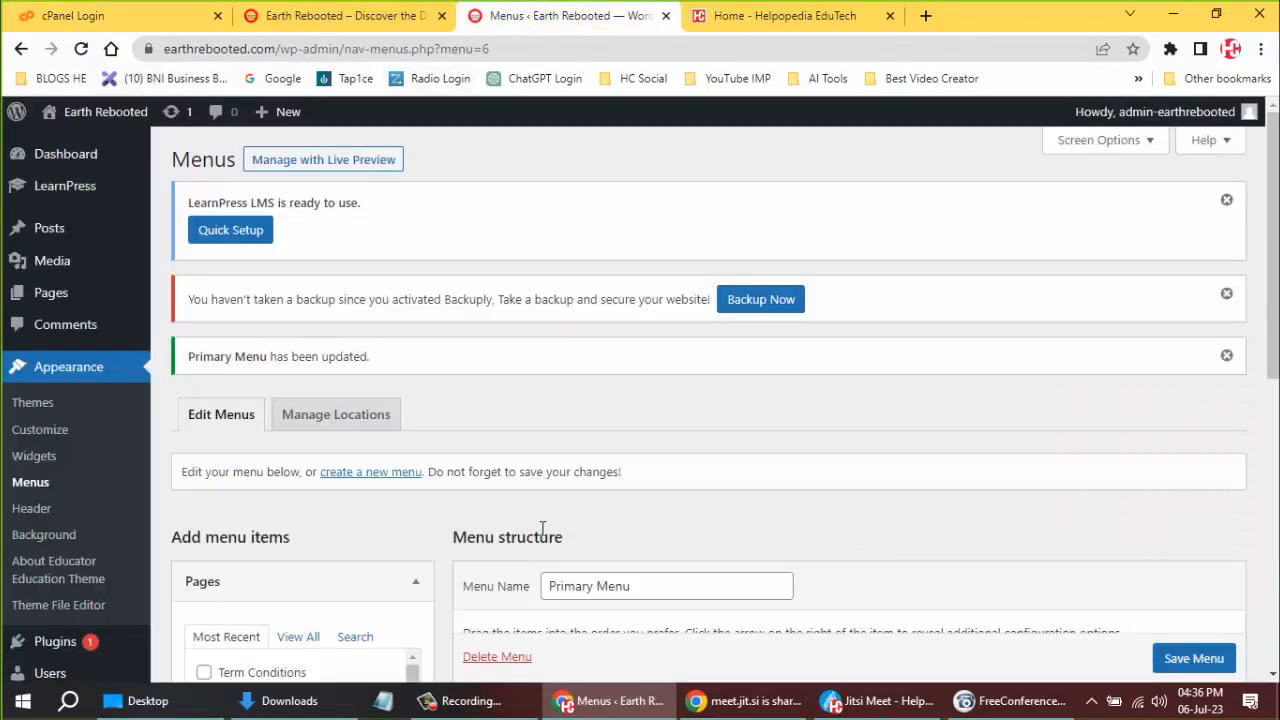
# - Assign the menu to the Primary Menu display location and save it
pyautogui.scroll(-4, 757, 520)
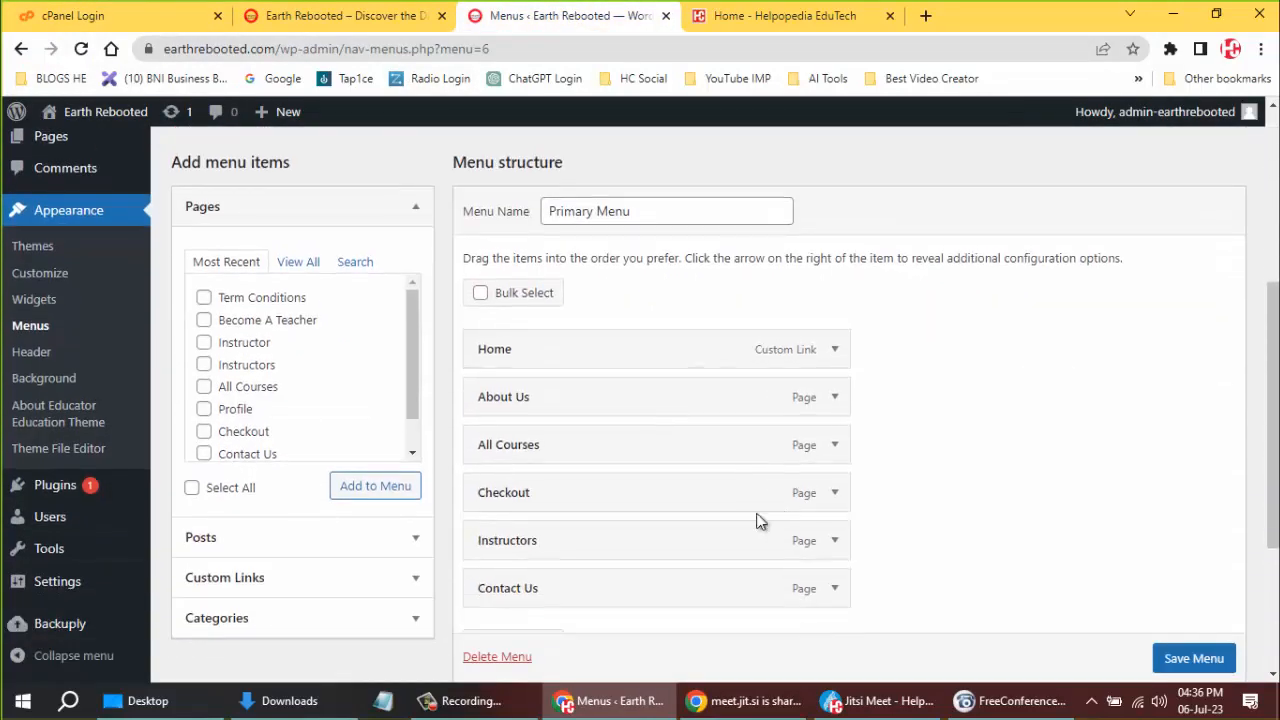
pyautogui.click(834, 349)
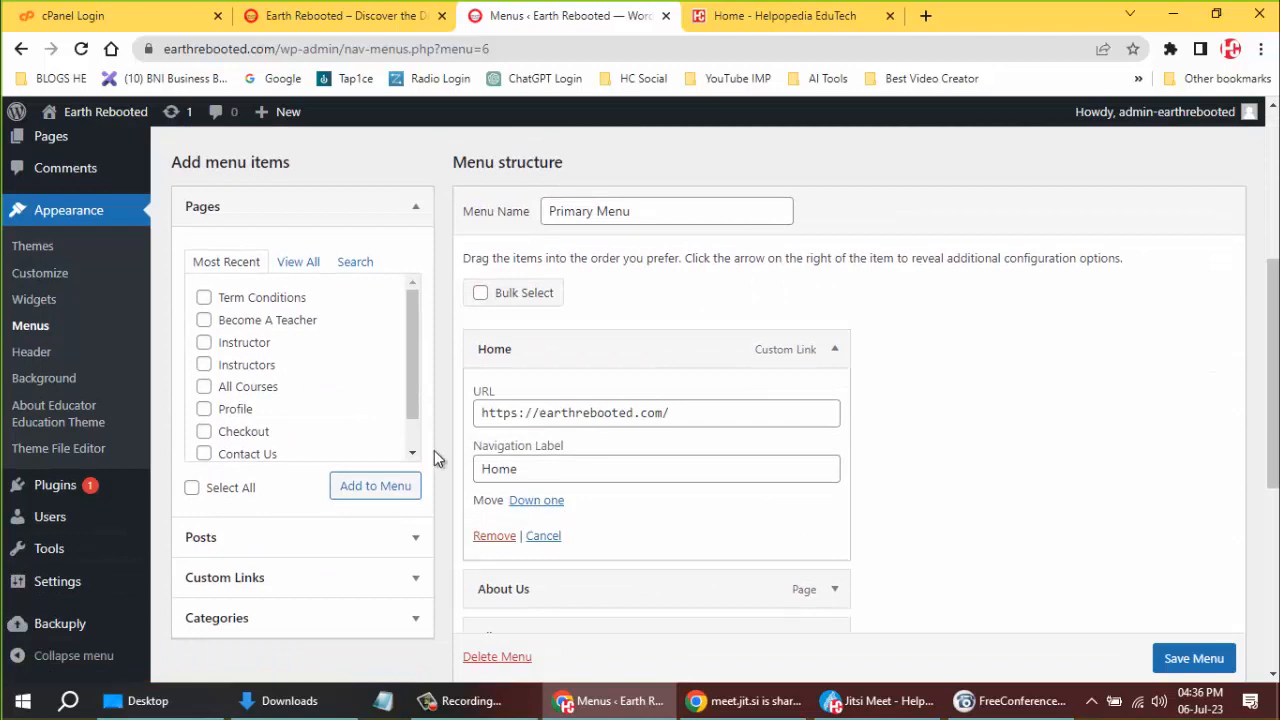
pyautogui.scroll(-3, 746, 394)
pyautogui.click(836, 311)
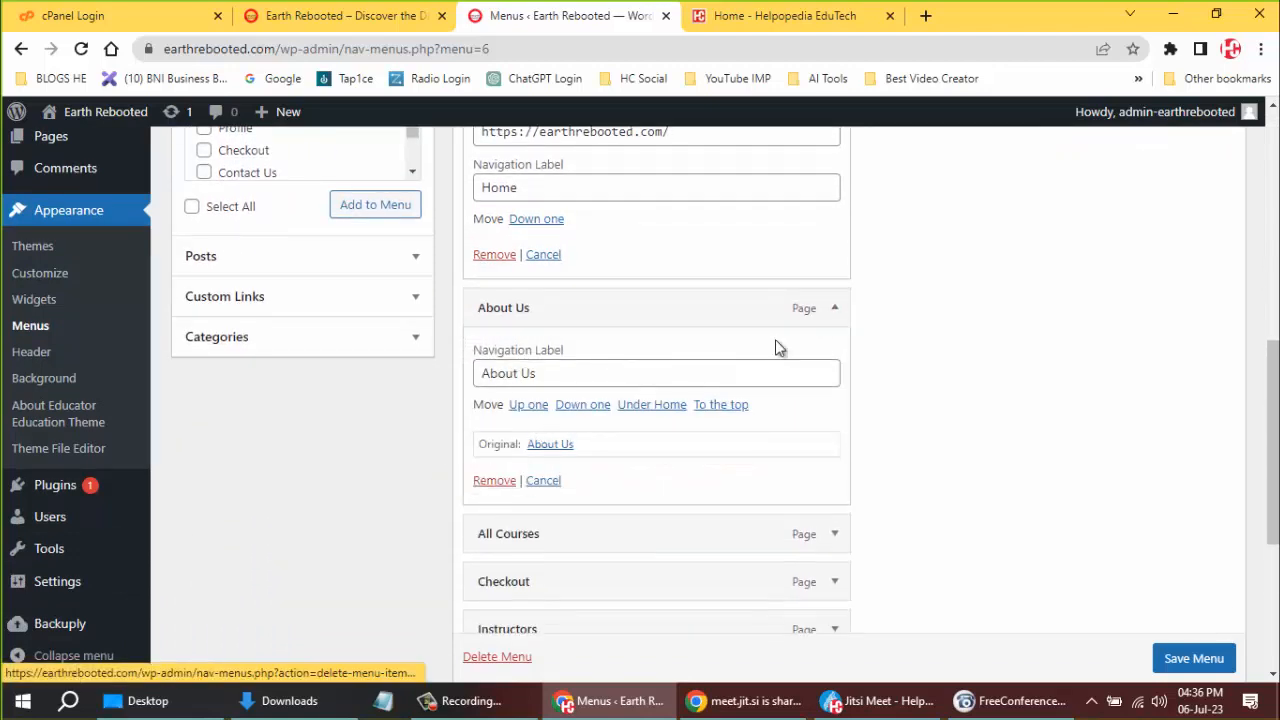
pyautogui.click(836, 314)
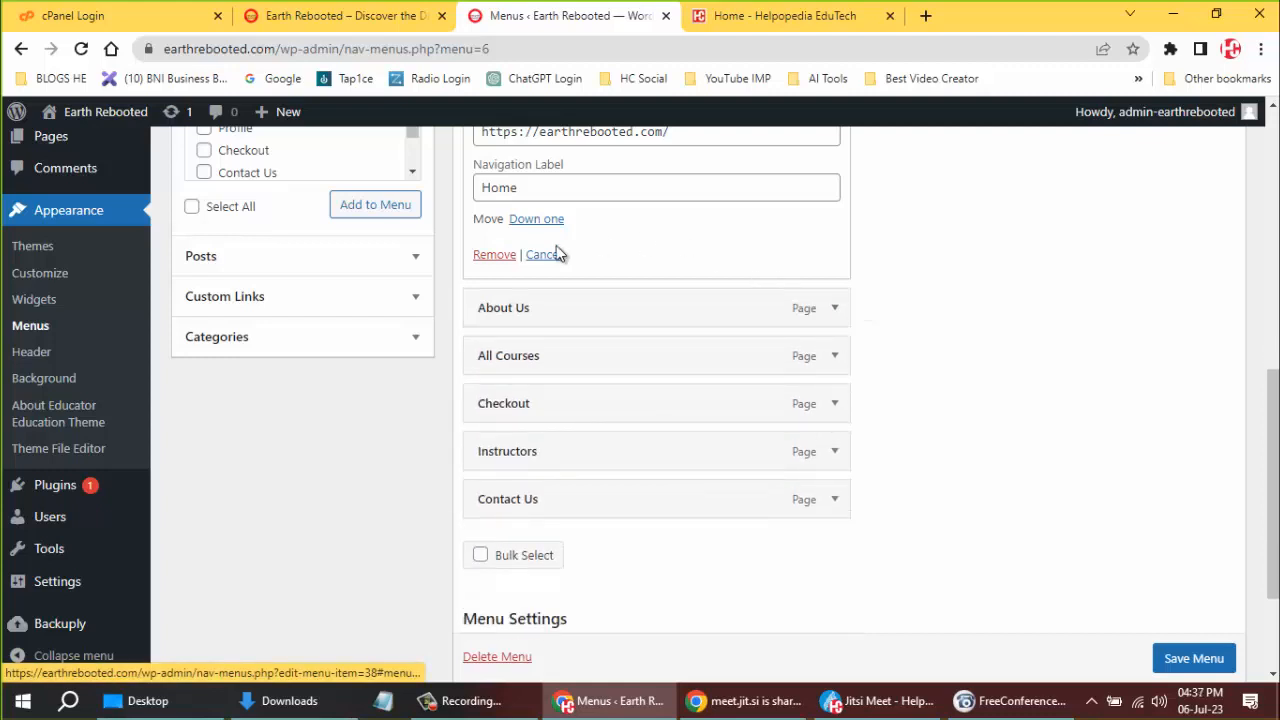
pyautogui.scroll(2, 553, 328)
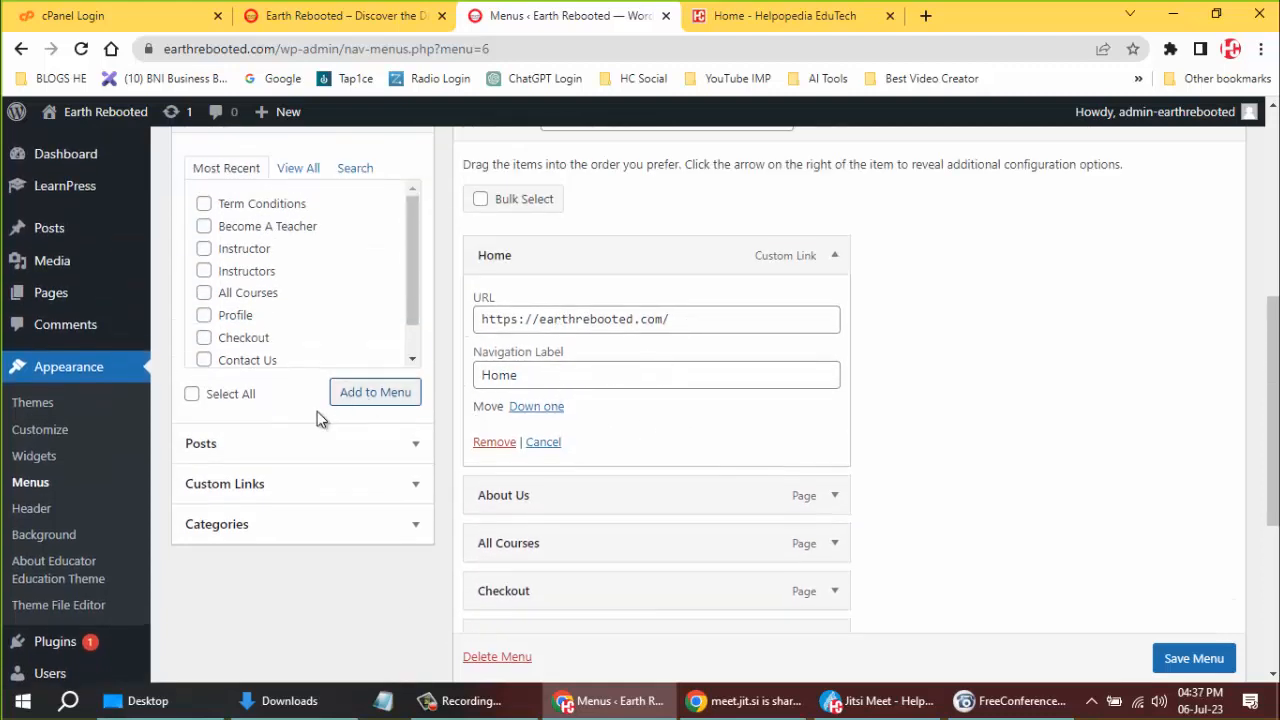
pyautogui.scroll(2, 707, 380)
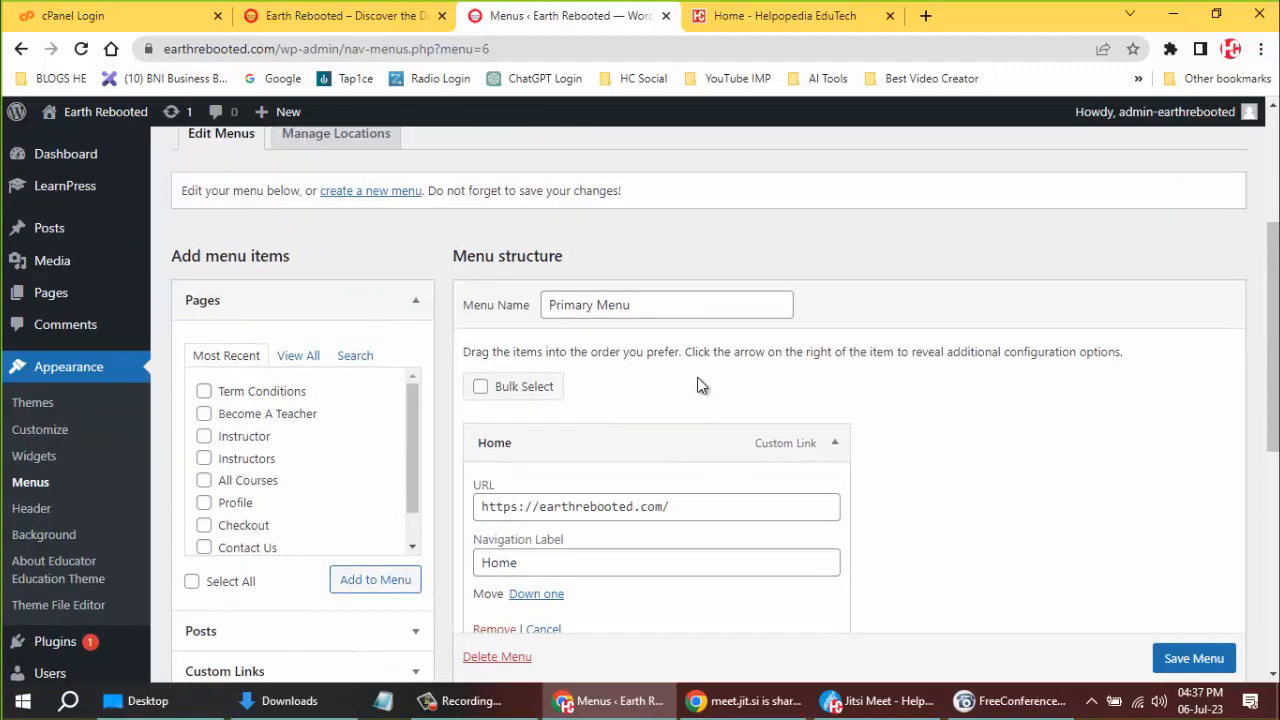
pyautogui.click(671, 305)
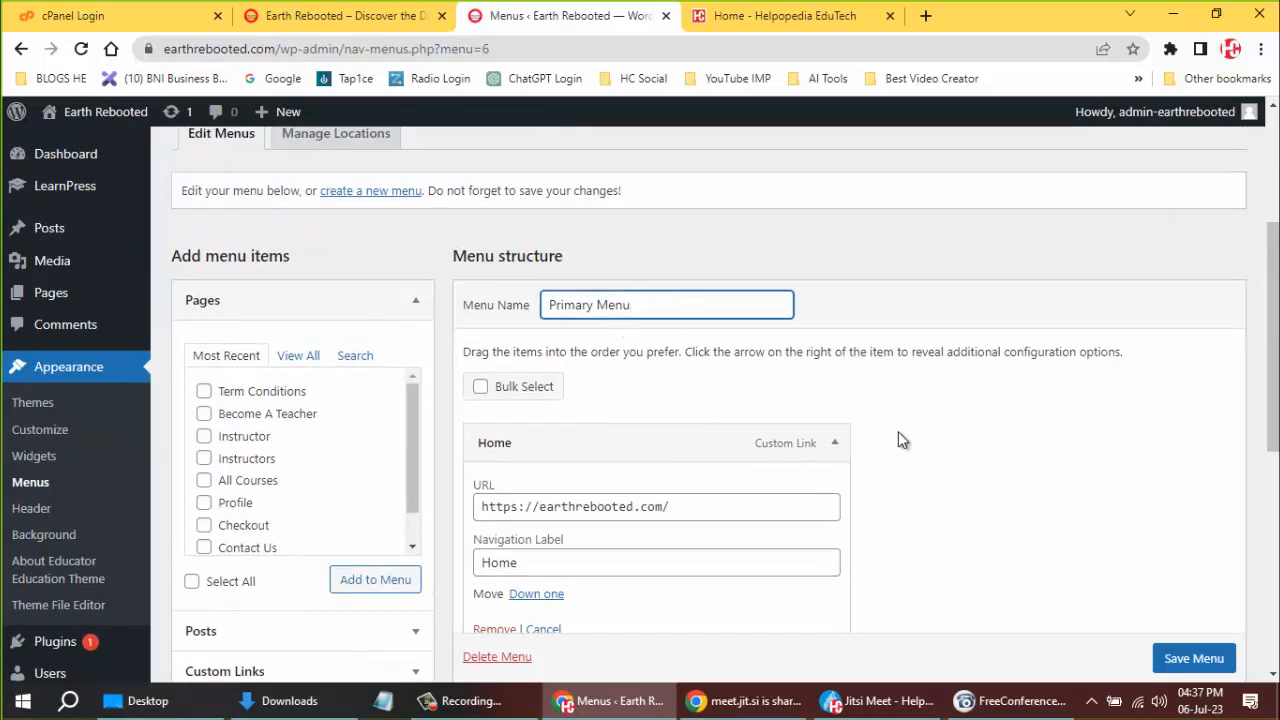
pyautogui.scroll(-5, 910, 435)
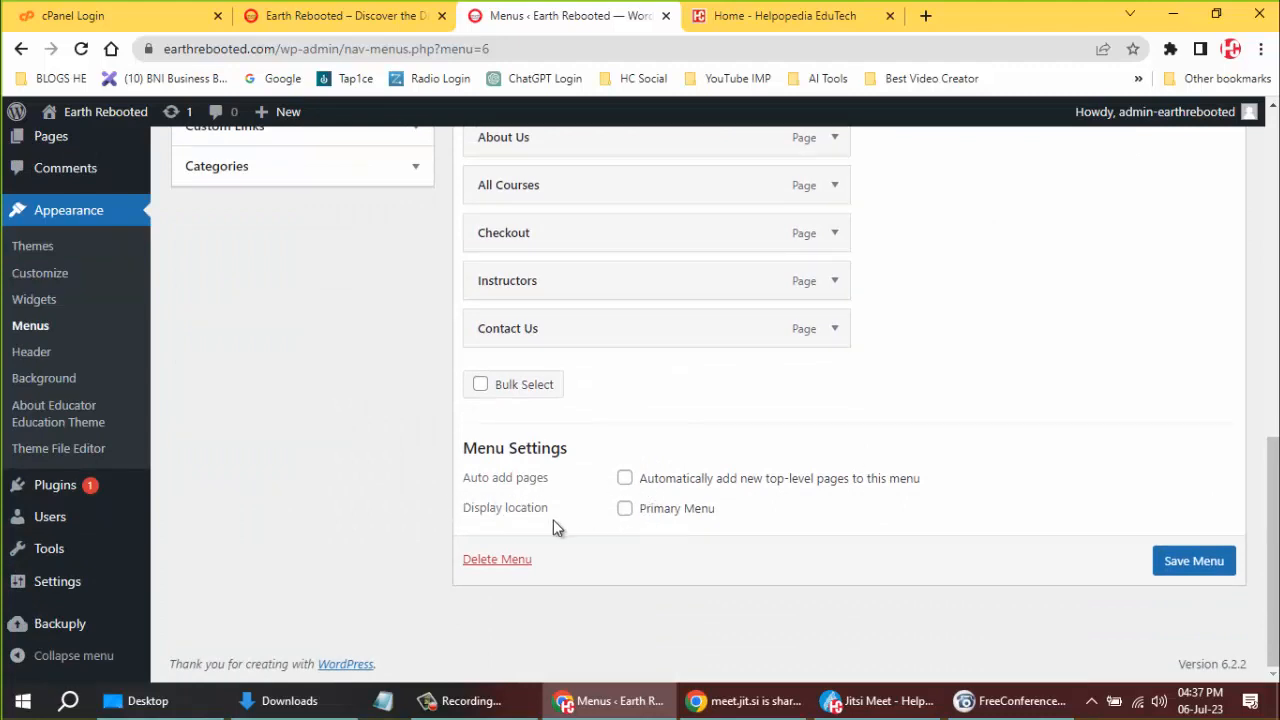
pyautogui.click(625, 508)
pyautogui.click(1190, 568)
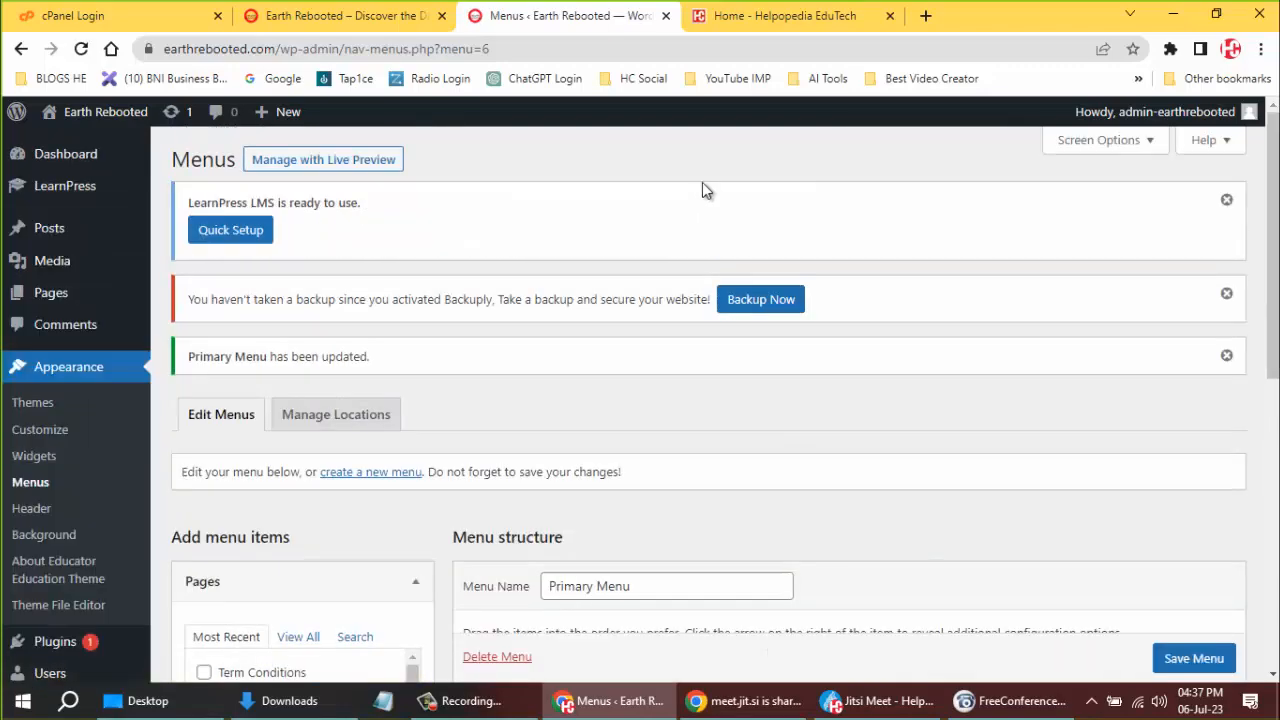
pyautogui.click(335, 15)
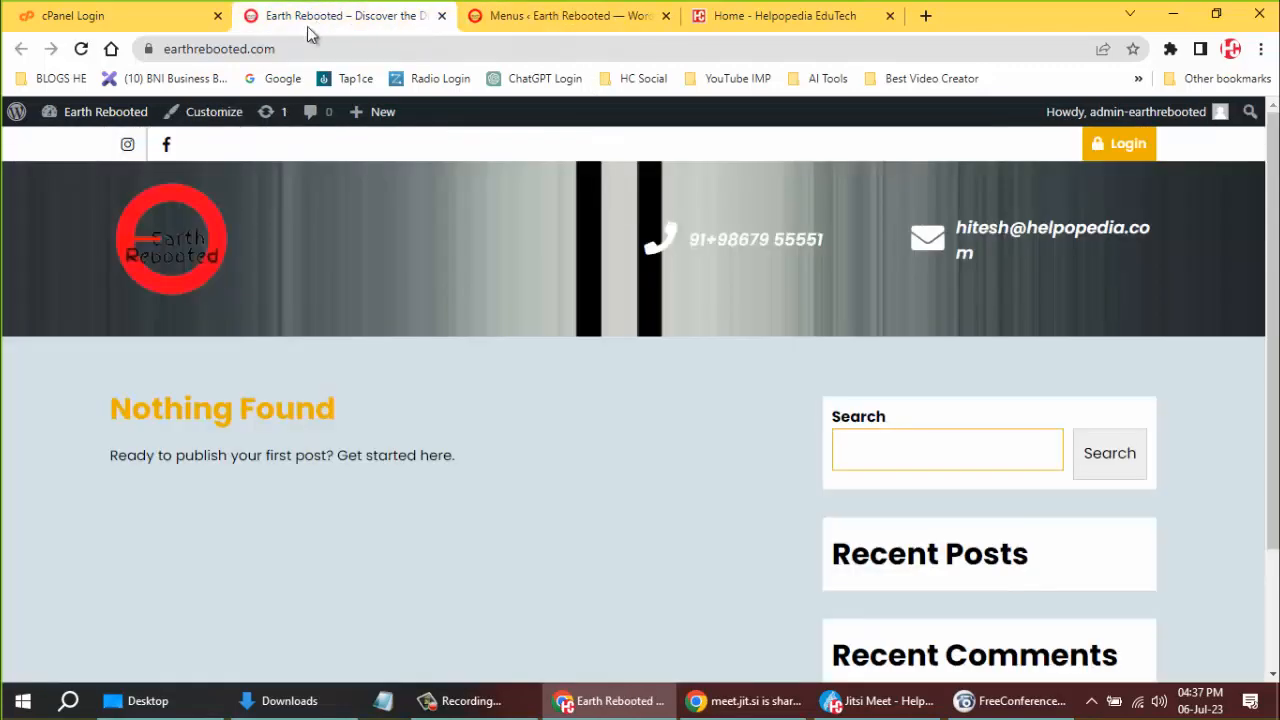
pyautogui.click(82, 50)
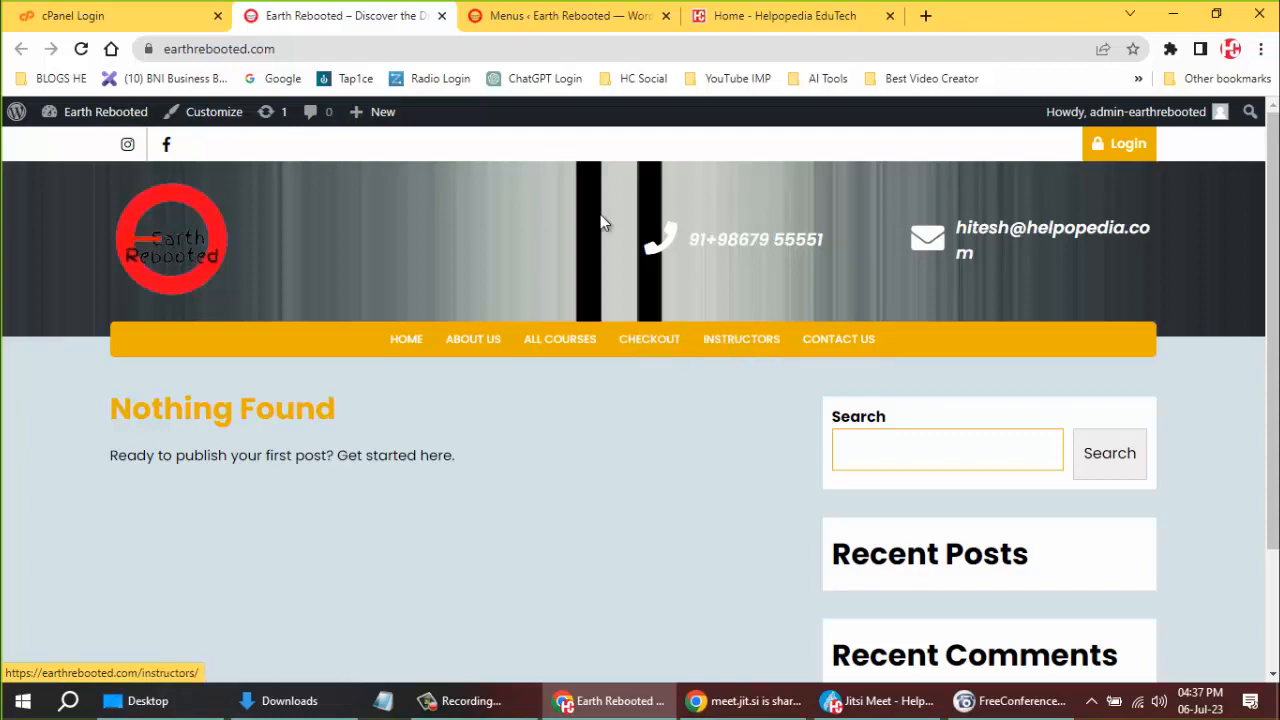
pyautogui.click(547, 17)
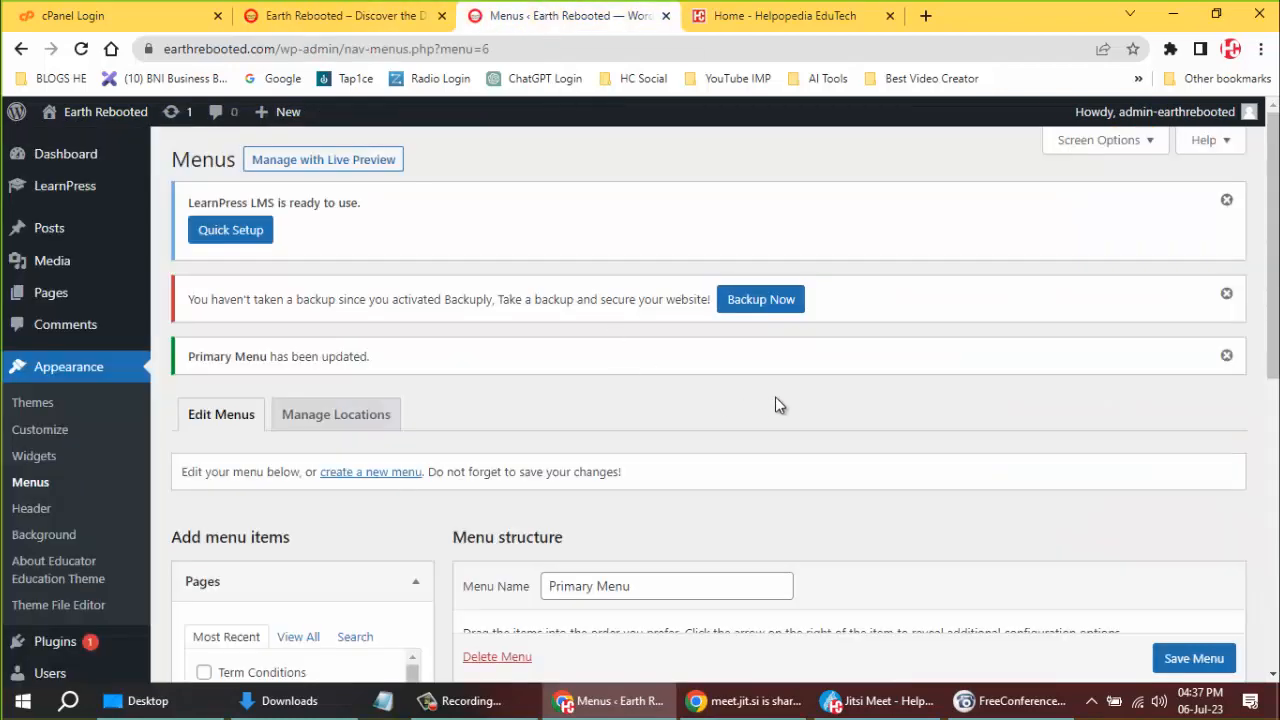
# - Remove Instructors and Checkout, save the menu, and reload the live site to check it
pyautogui.scroll(-5, 868, 400)
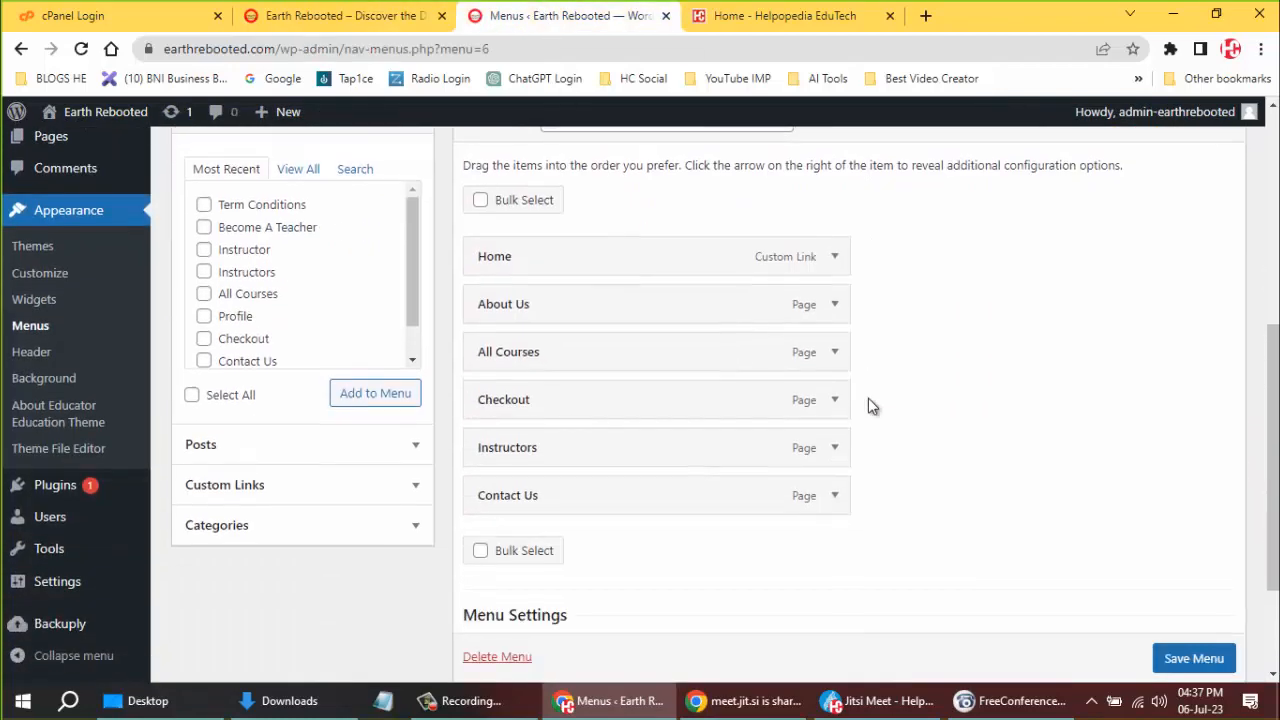
pyautogui.click(835, 450)
pyautogui.scroll(-2, 545, 540)
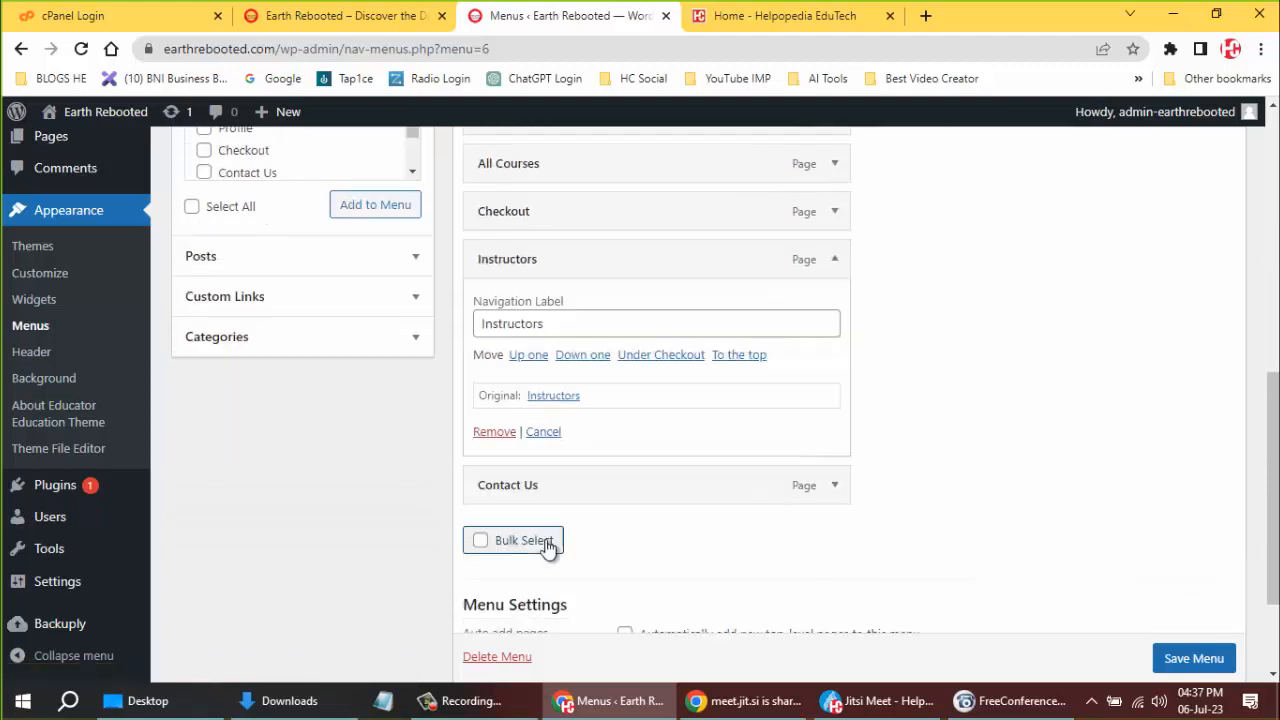
pyautogui.click(494, 433)
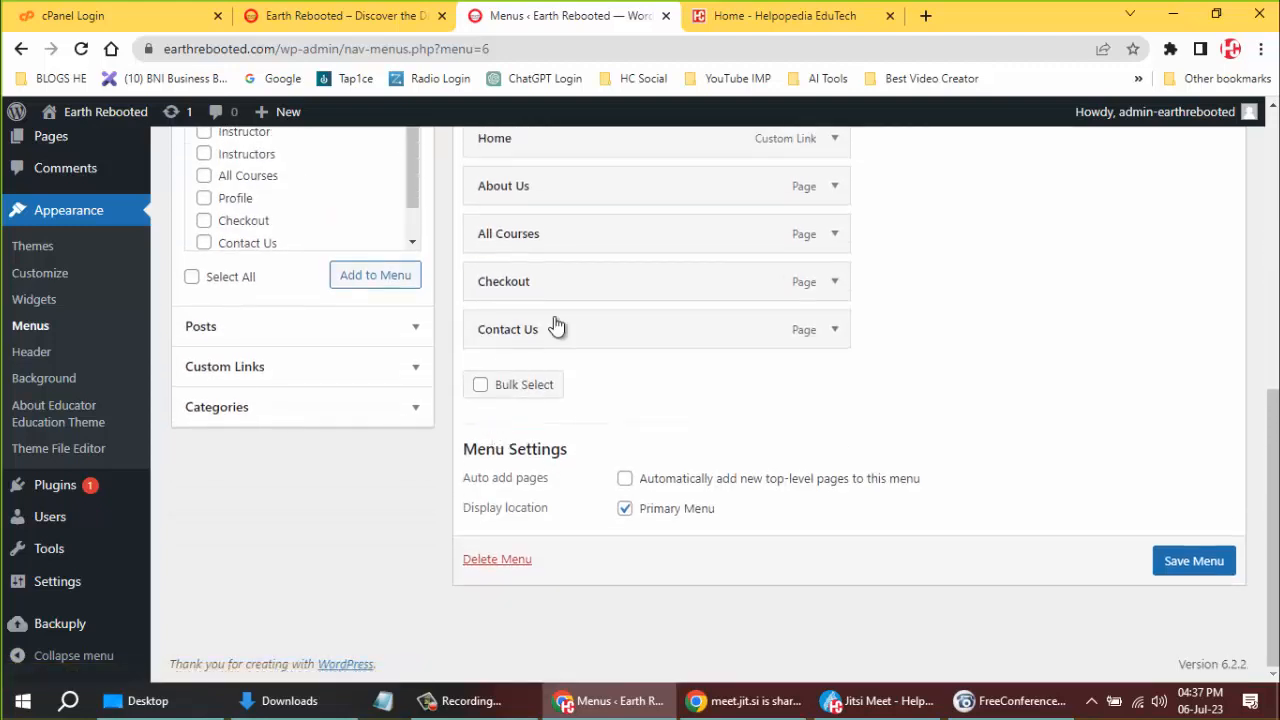
pyautogui.click(836, 282)
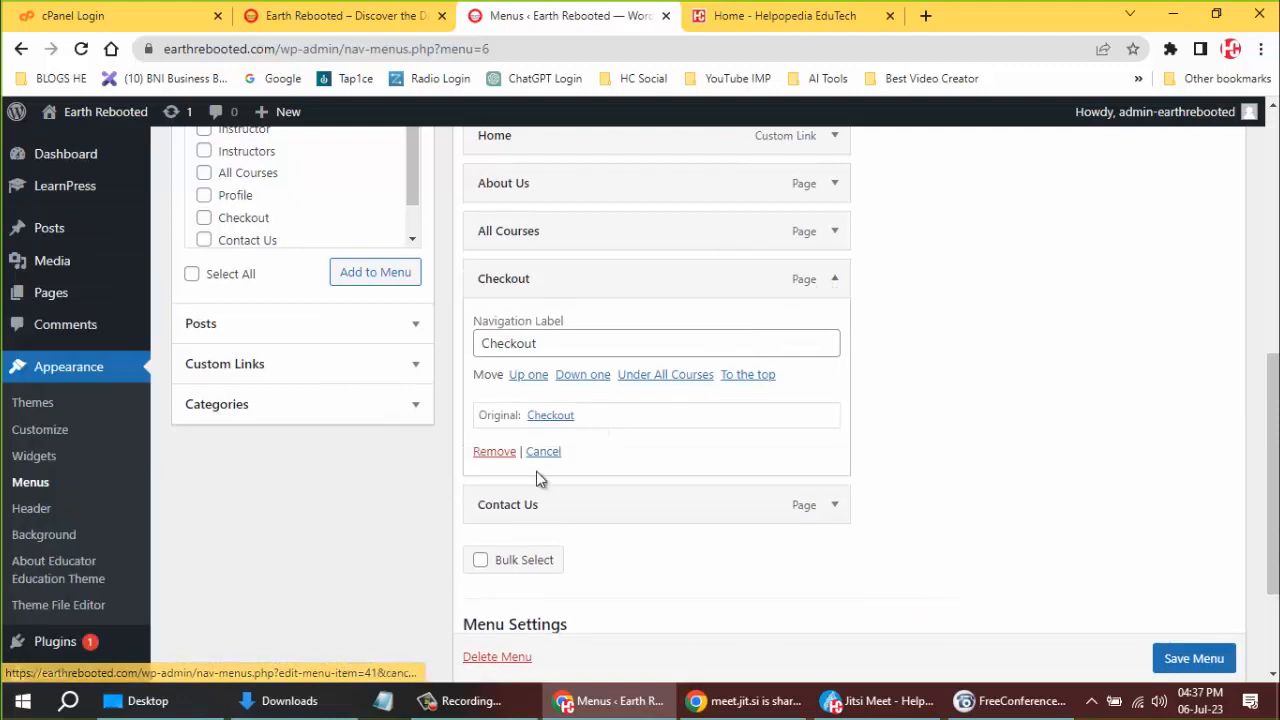
pyautogui.click(494, 452)
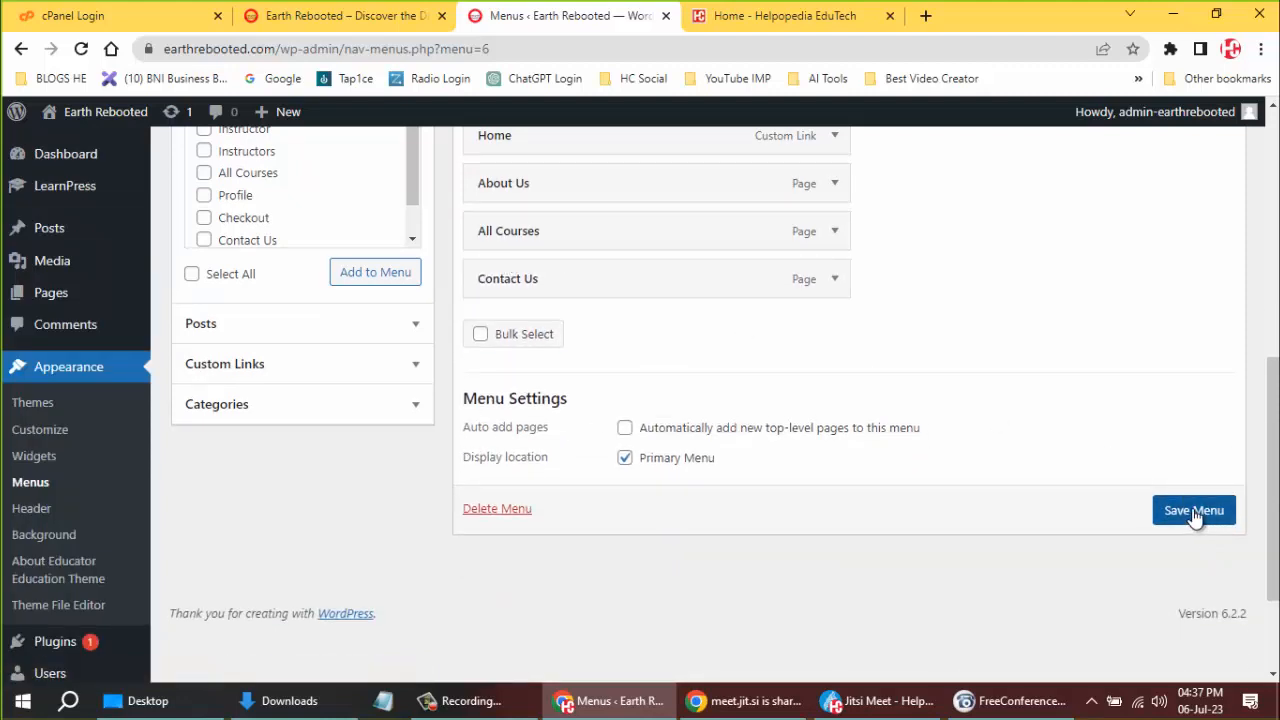
pyautogui.click(1193, 512)
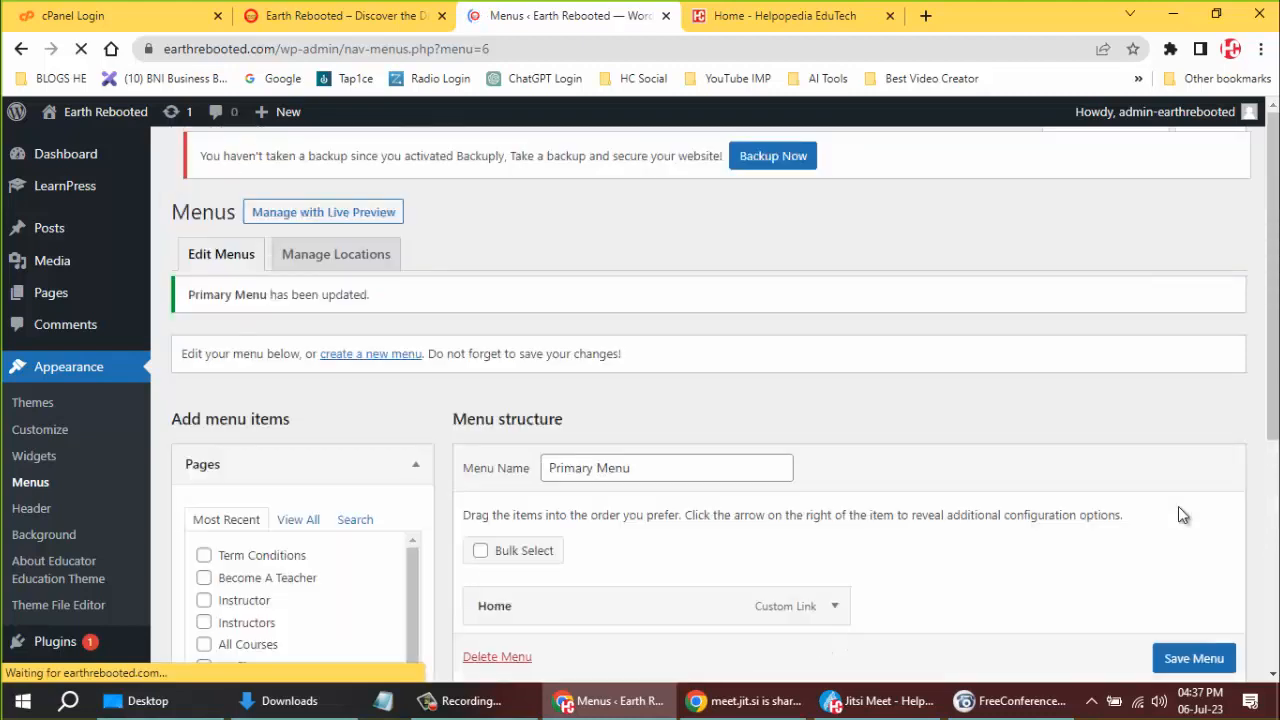
pyautogui.click(340, 18)
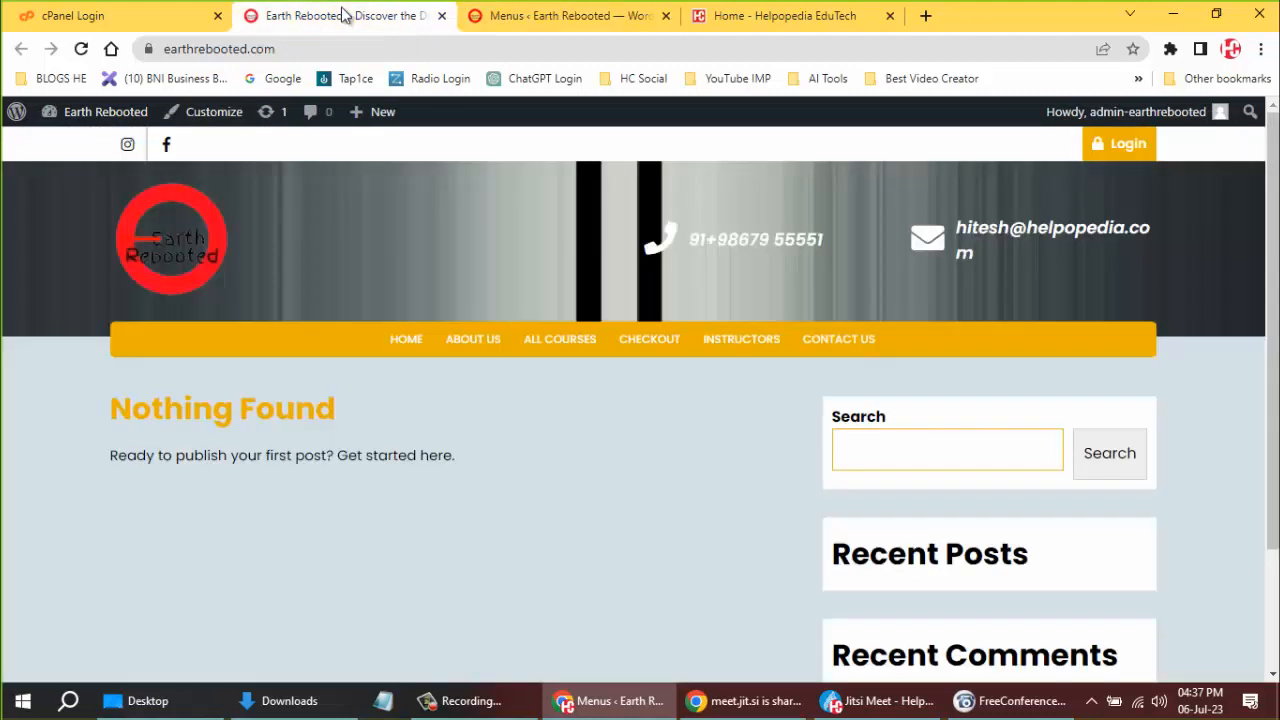
pyautogui.click(81, 50)
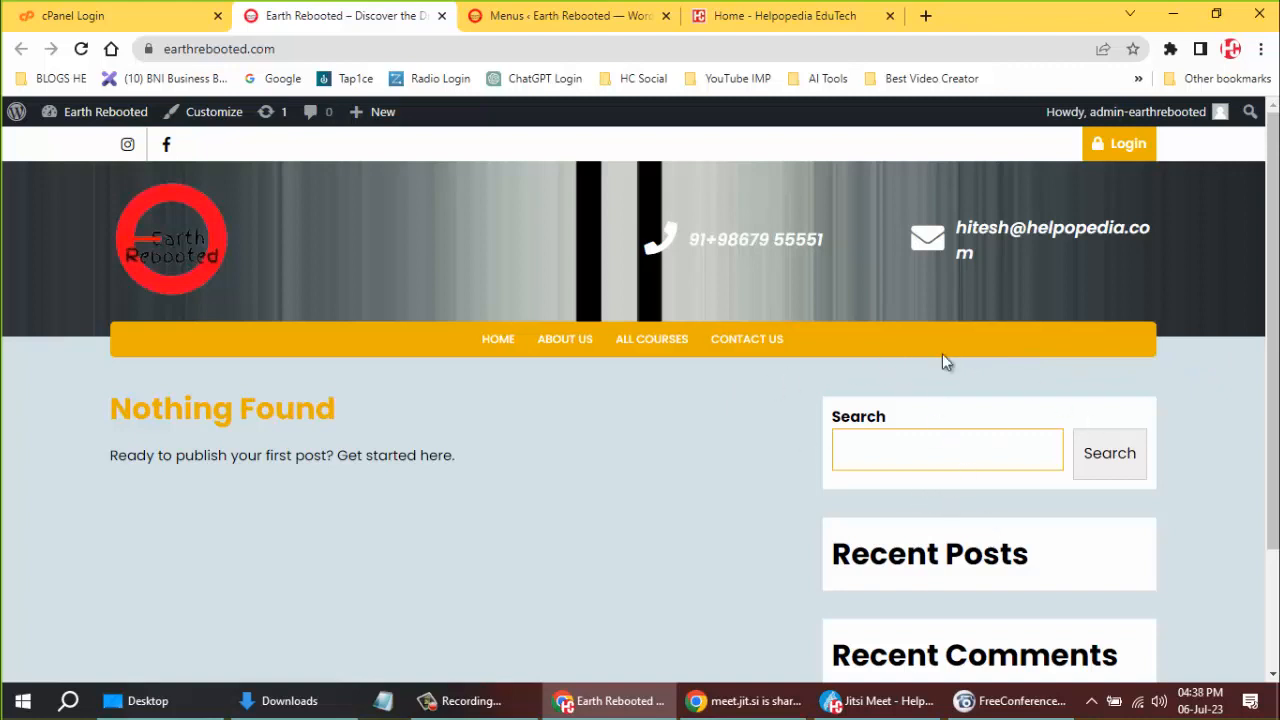
# - Add a custom link with URL '#' and link text 'My Account' to the menu
pyautogui.click(568, 16)
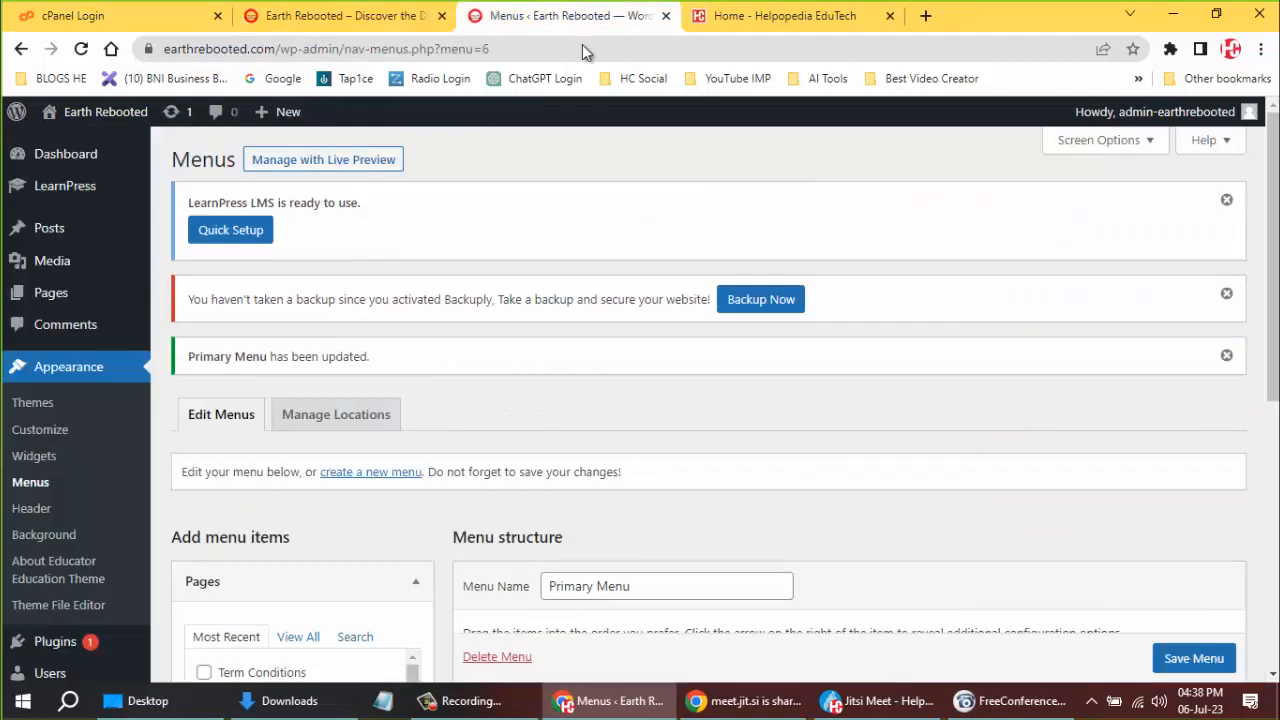
pyautogui.scroll(-5, 627, 317)
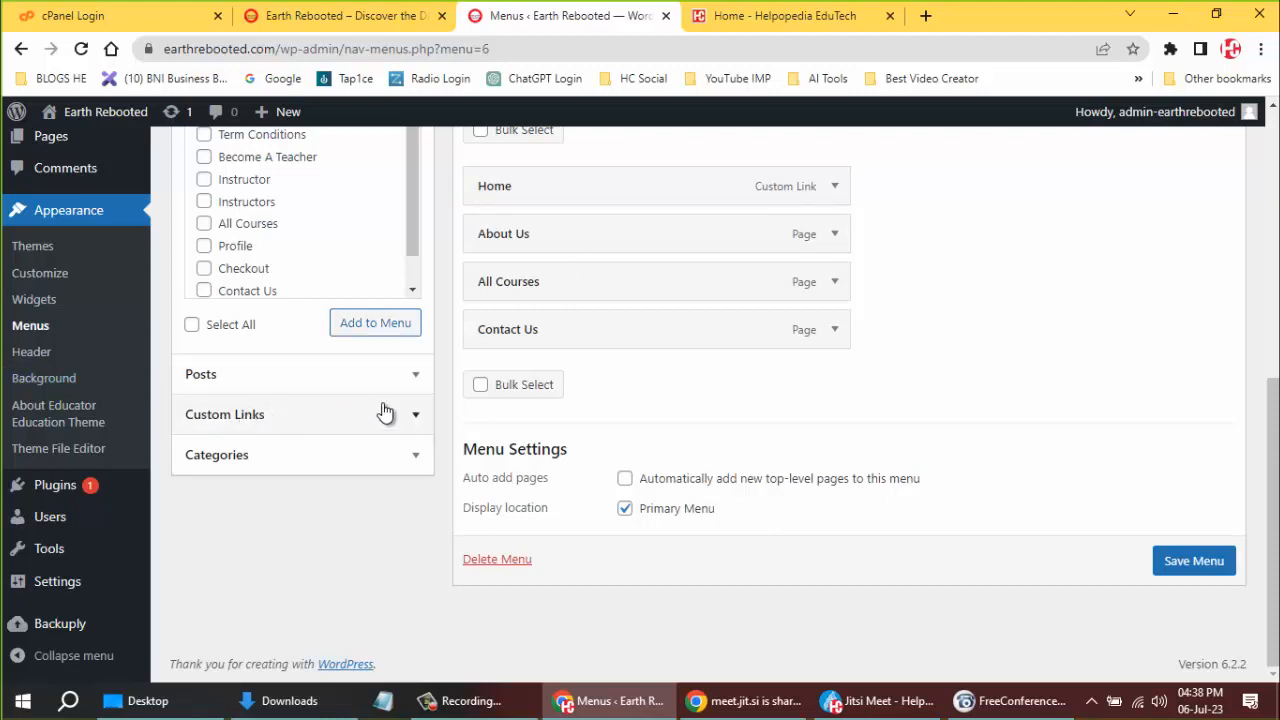
pyautogui.click(412, 420)
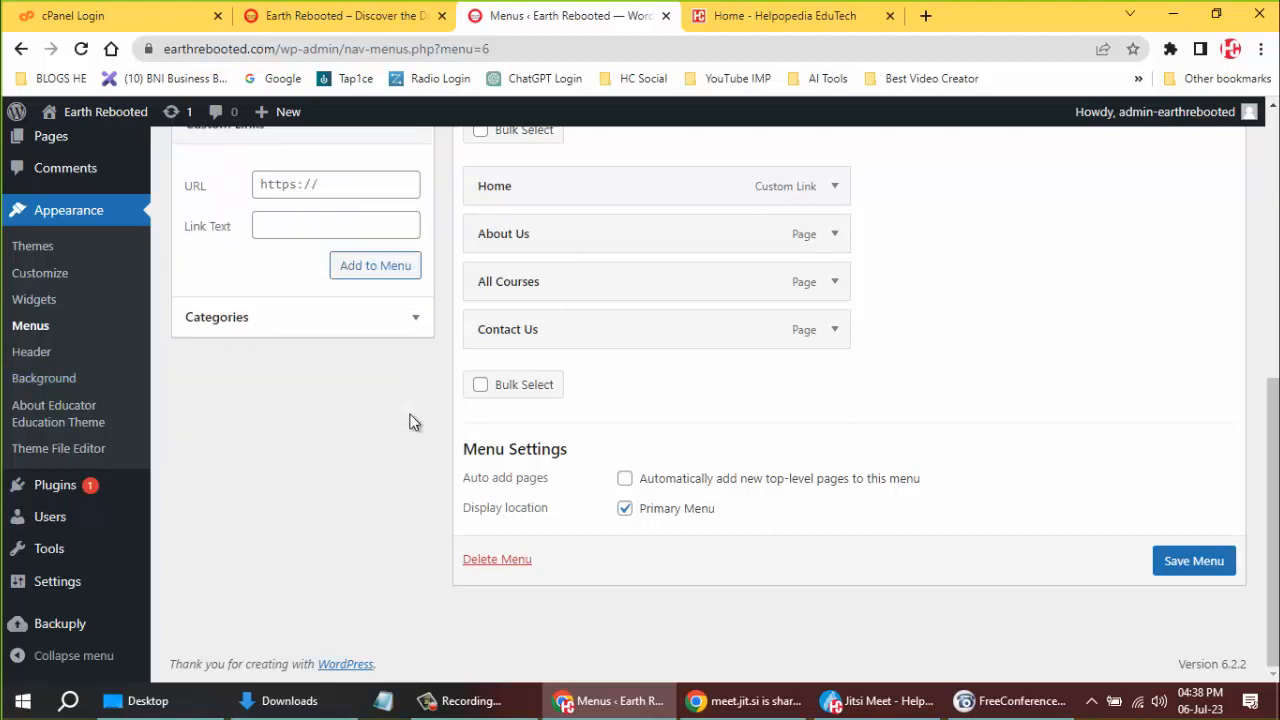
pyautogui.click(331, 185)
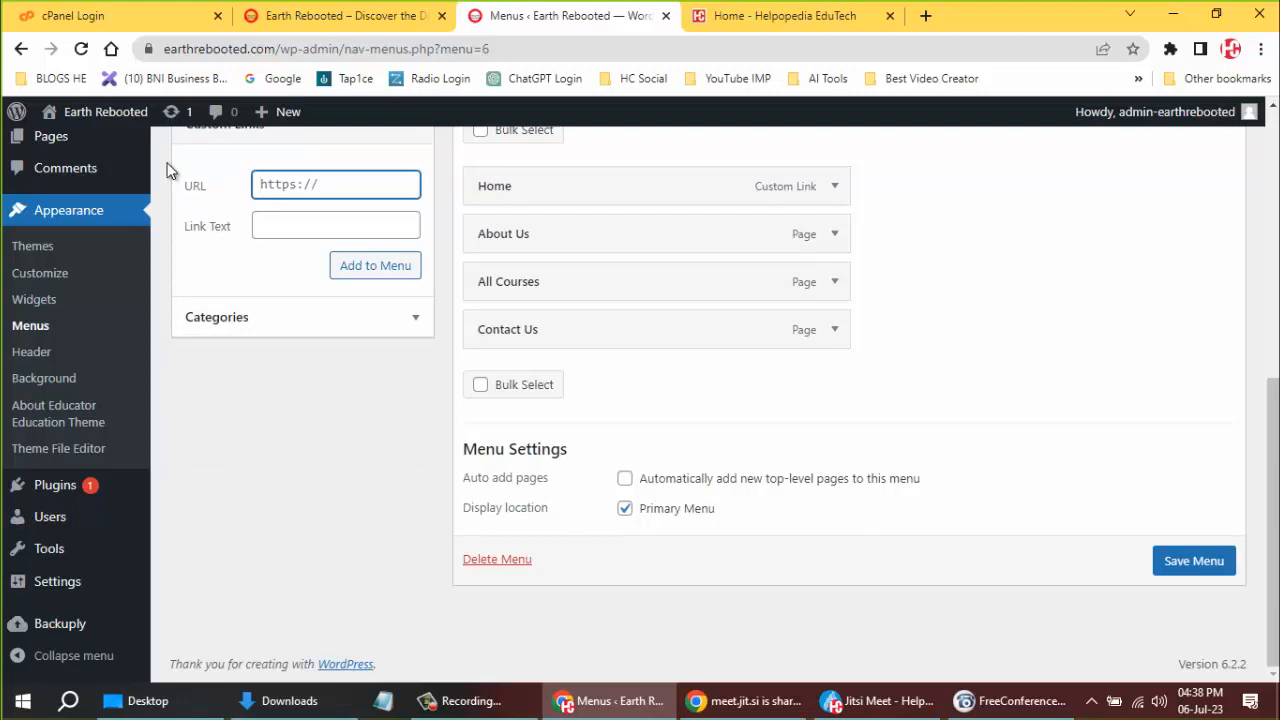
pyautogui.write('#')
pyautogui.click(296, 226)
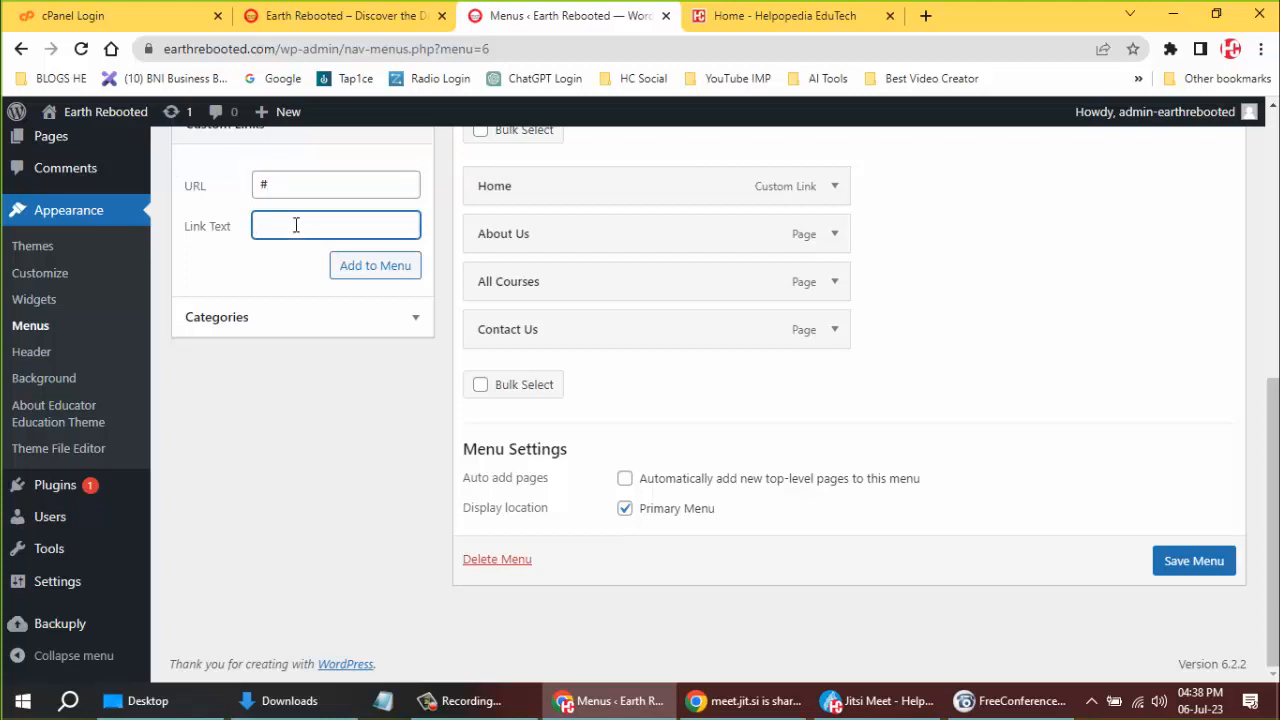
pyautogui.write('My Account')
pyautogui.click(371, 268)
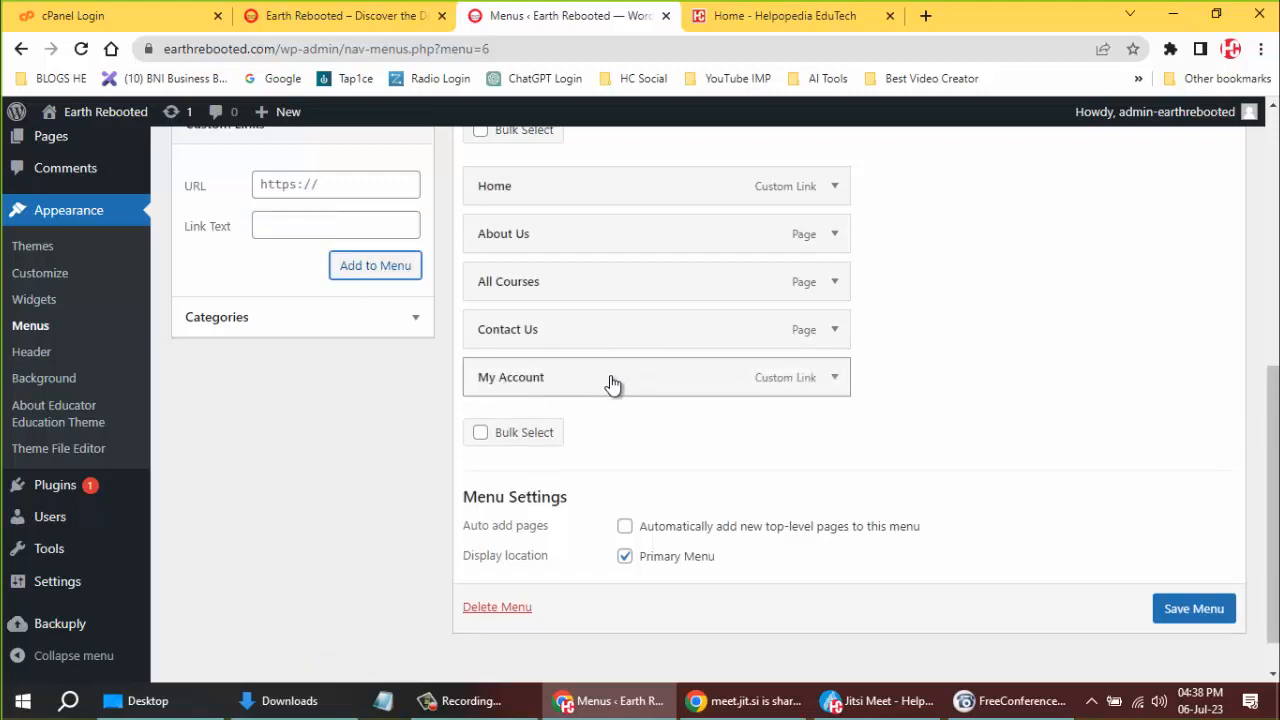
# - Move My Account above Contact Us in the menu structure
pyautogui.moveTo(609, 383); pyautogui.dragTo(614, 331)
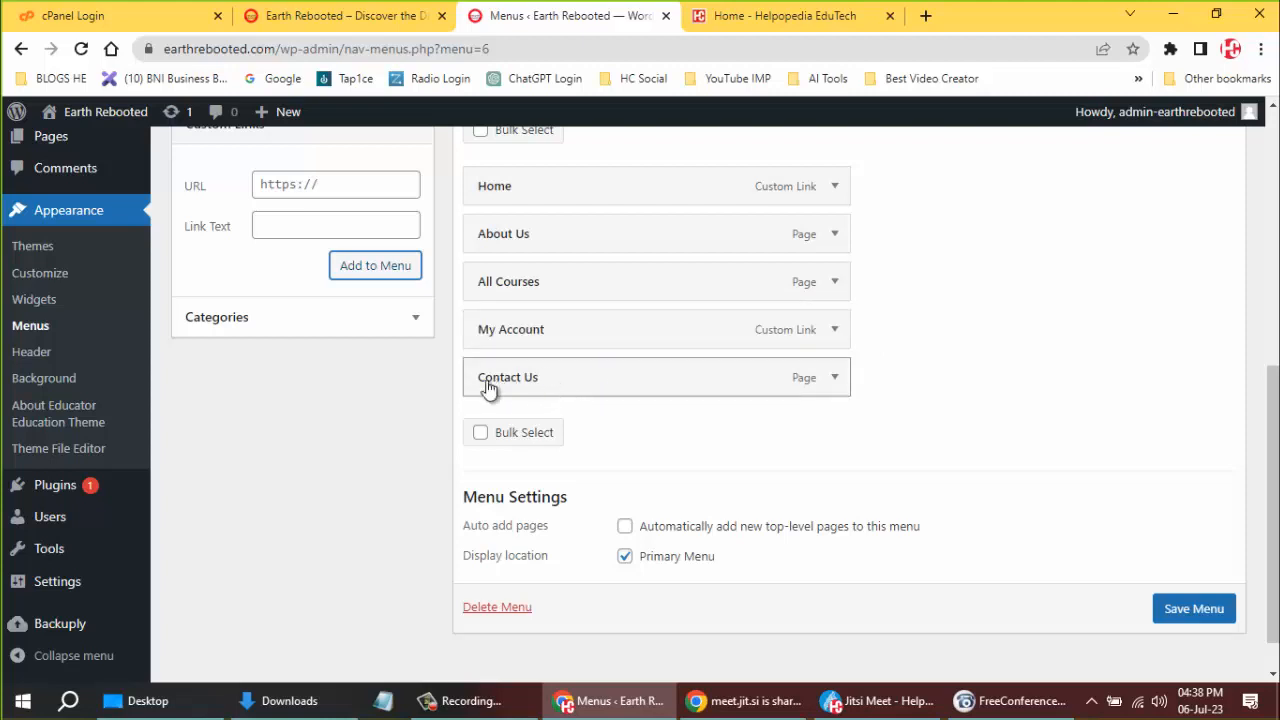
pyautogui.scroll(3, 329, 348)
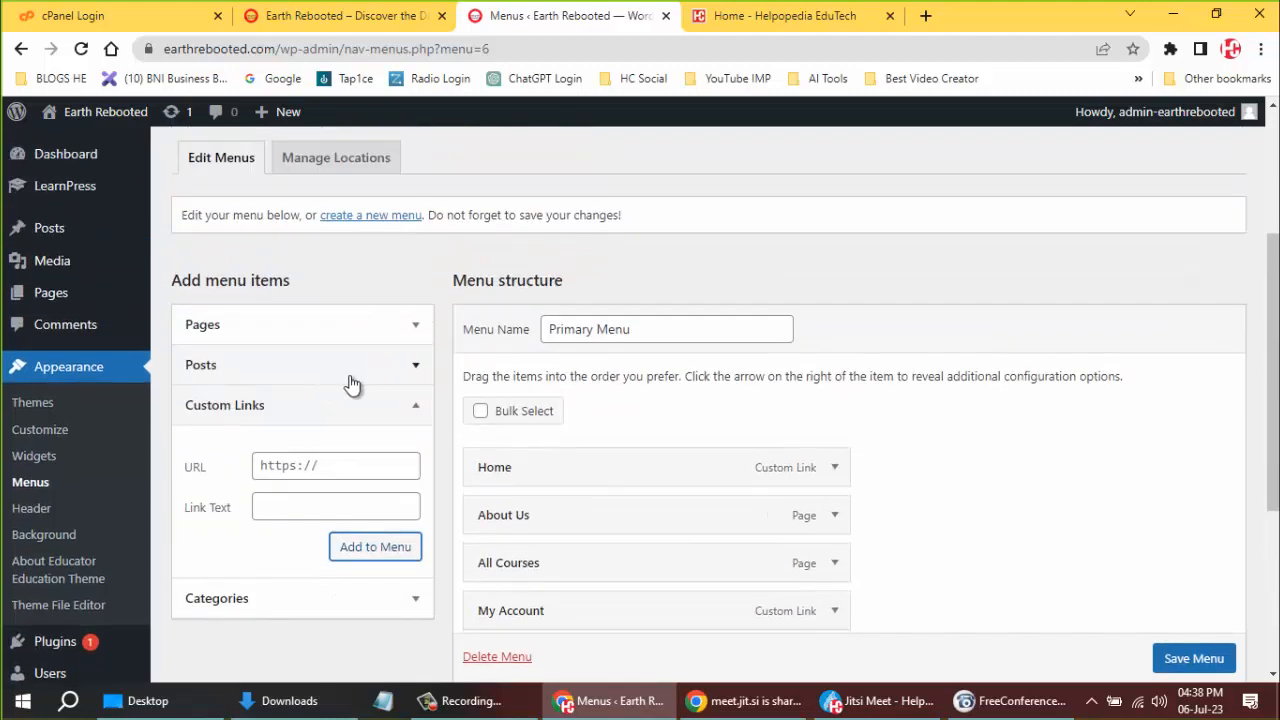
pyautogui.click(343, 331)
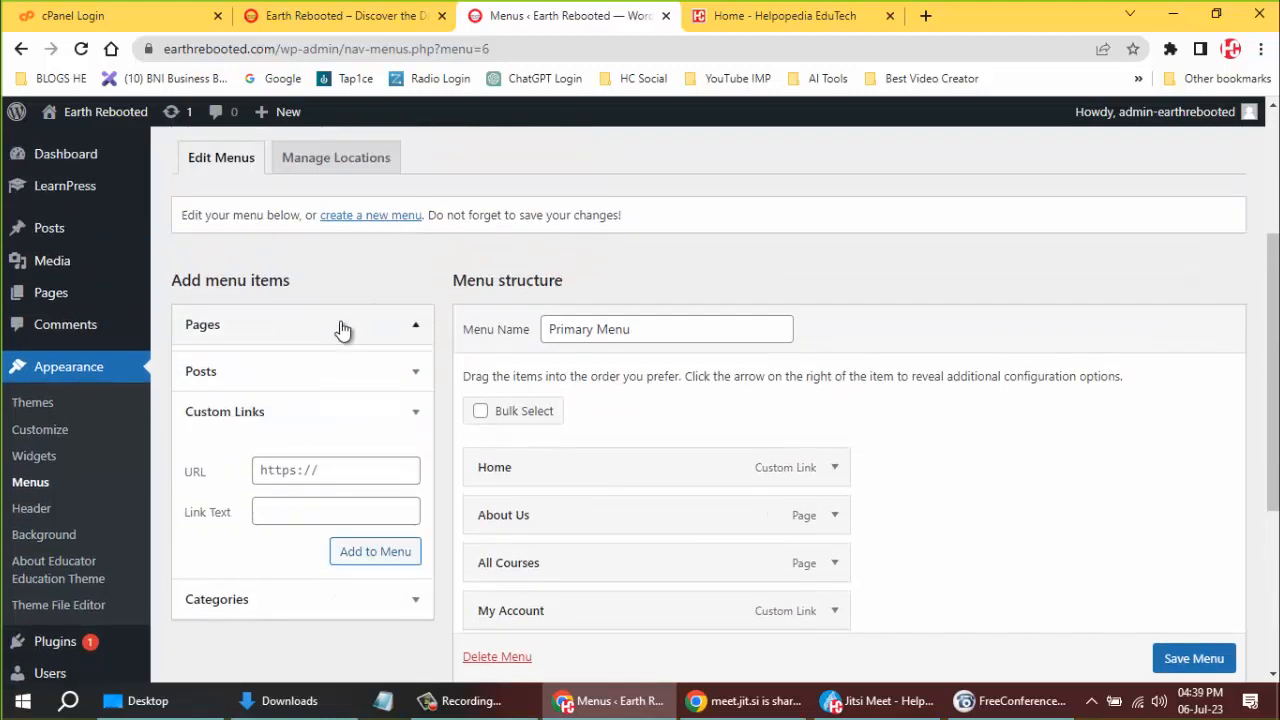
pyautogui.scroll(1, 366, 366)
pyautogui.scroll(-2, 471, 371)
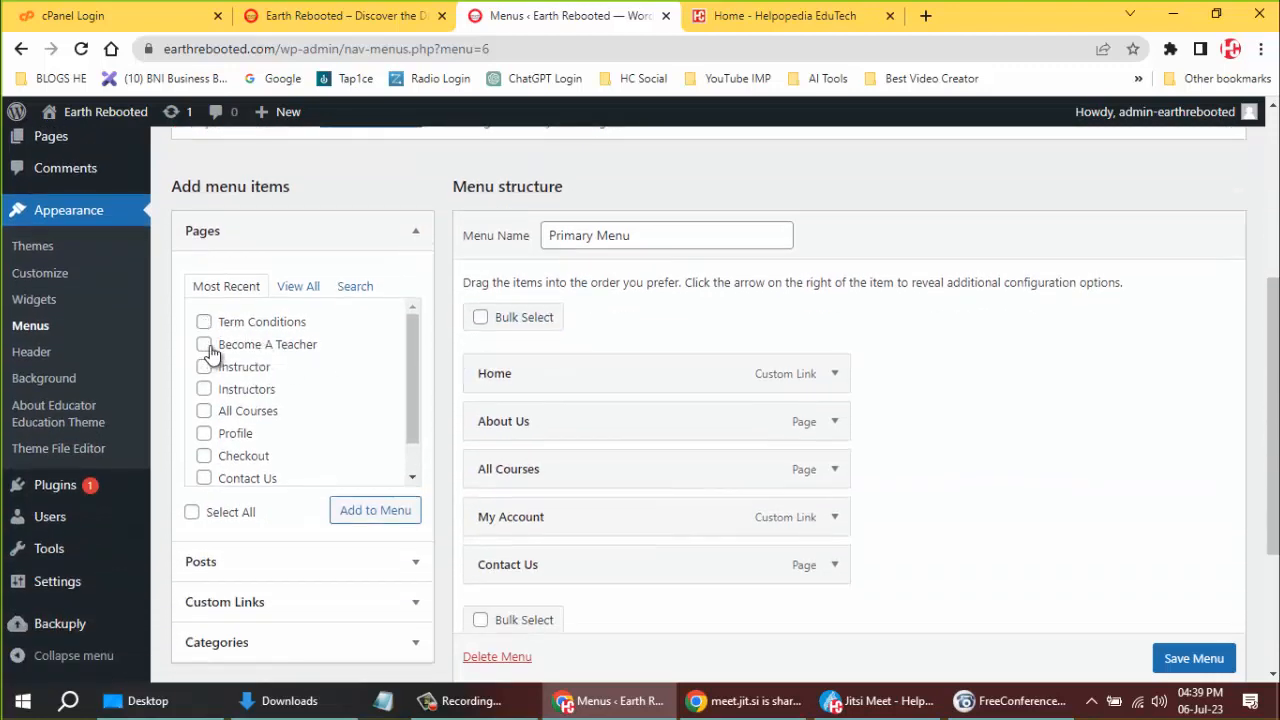
# - Select the Profile and Checkout pages and add them to the menu
pyautogui.click(204, 368)
pyautogui.click(204, 368)
pyautogui.scroll(-1, 204, 372)
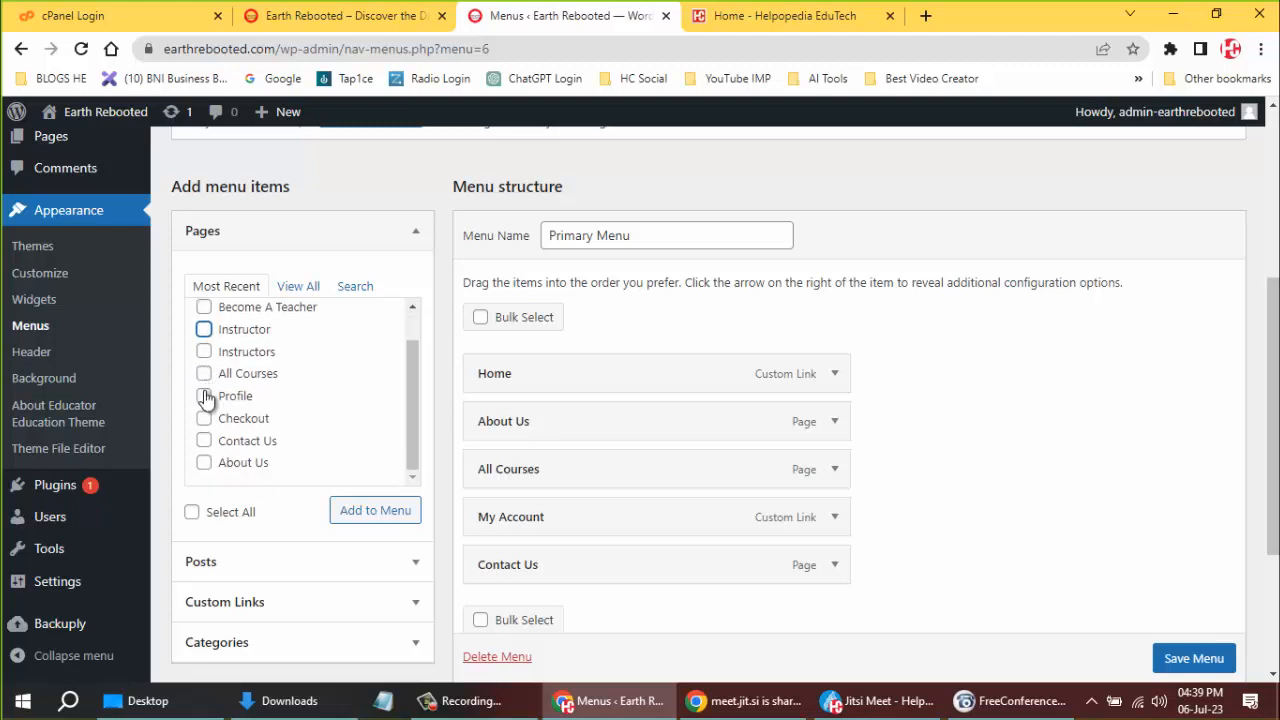
pyautogui.click(204, 400)
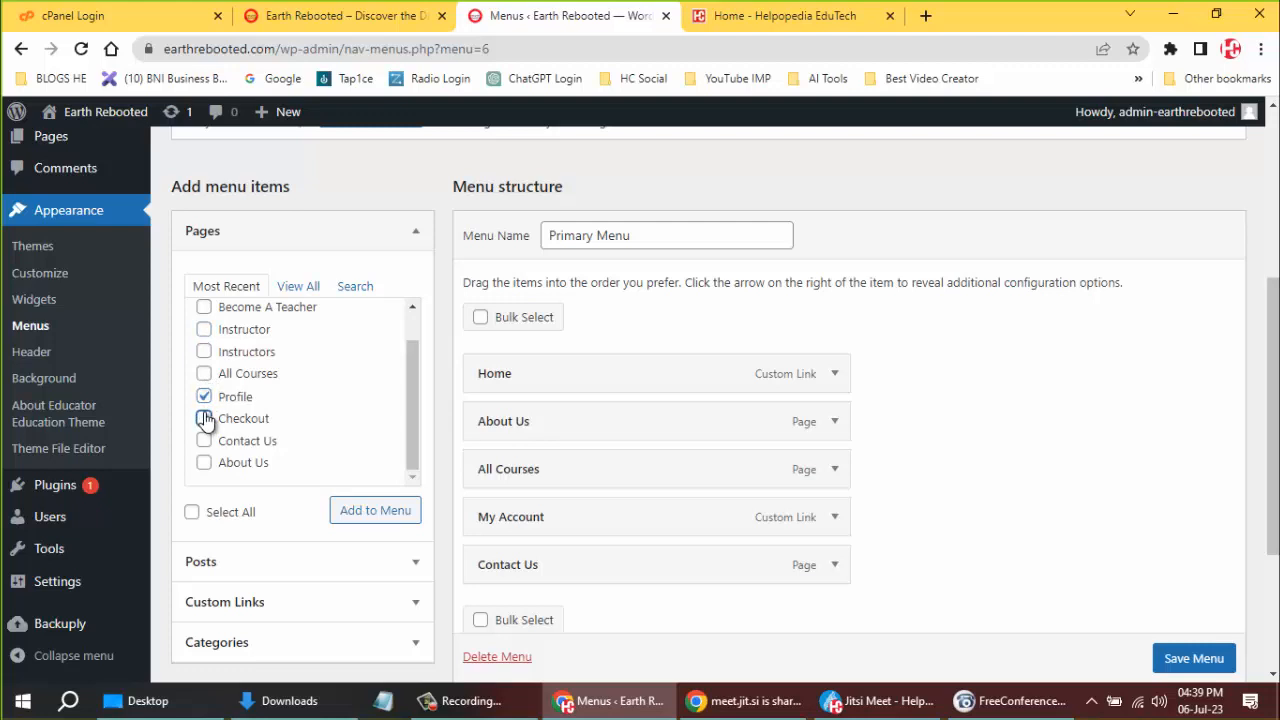
pyautogui.click(204, 417)
pyautogui.scroll(-1, 205, 419)
pyautogui.scroll(1, 309, 349)
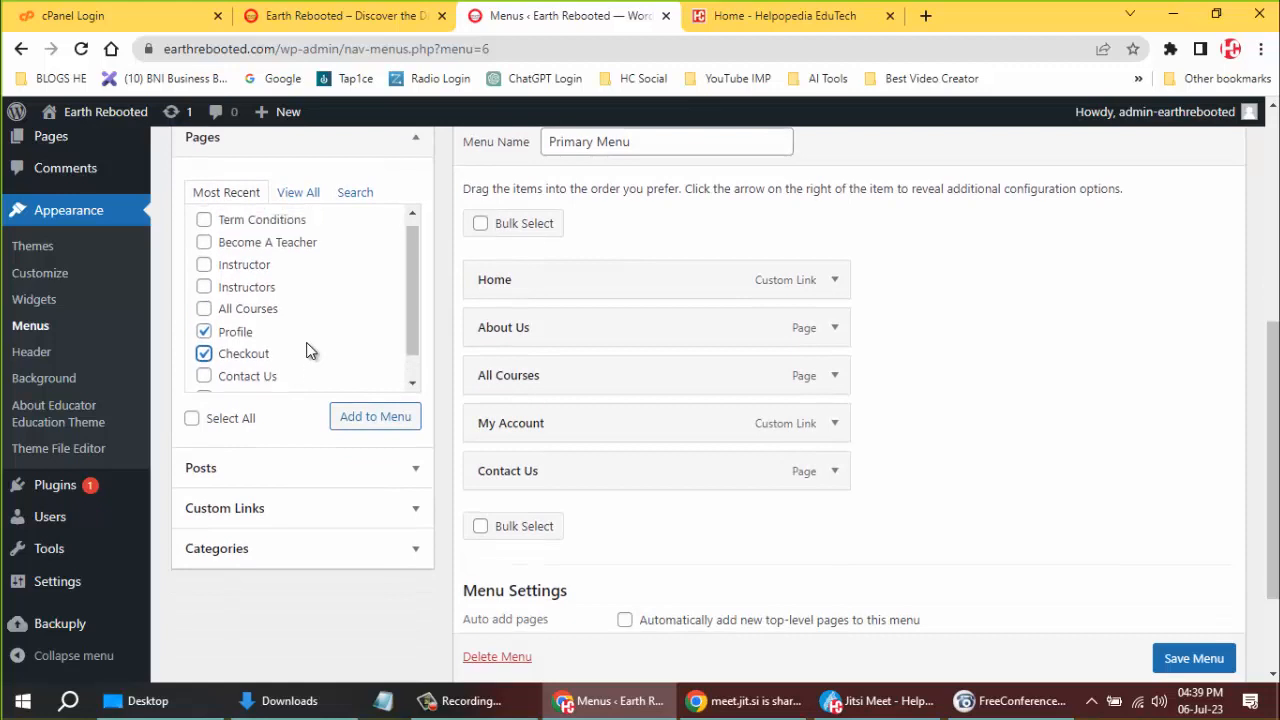
pyautogui.scroll(1, 307, 349)
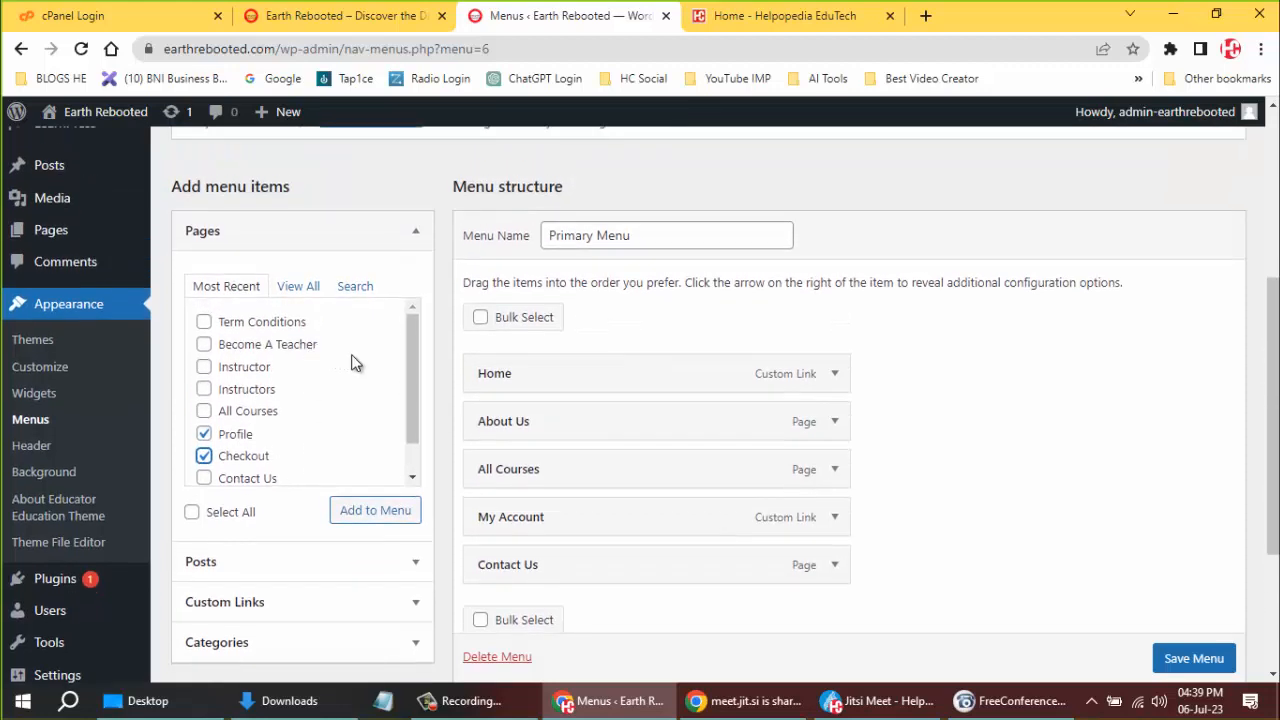
pyautogui.scroll(-1, 355, 365)
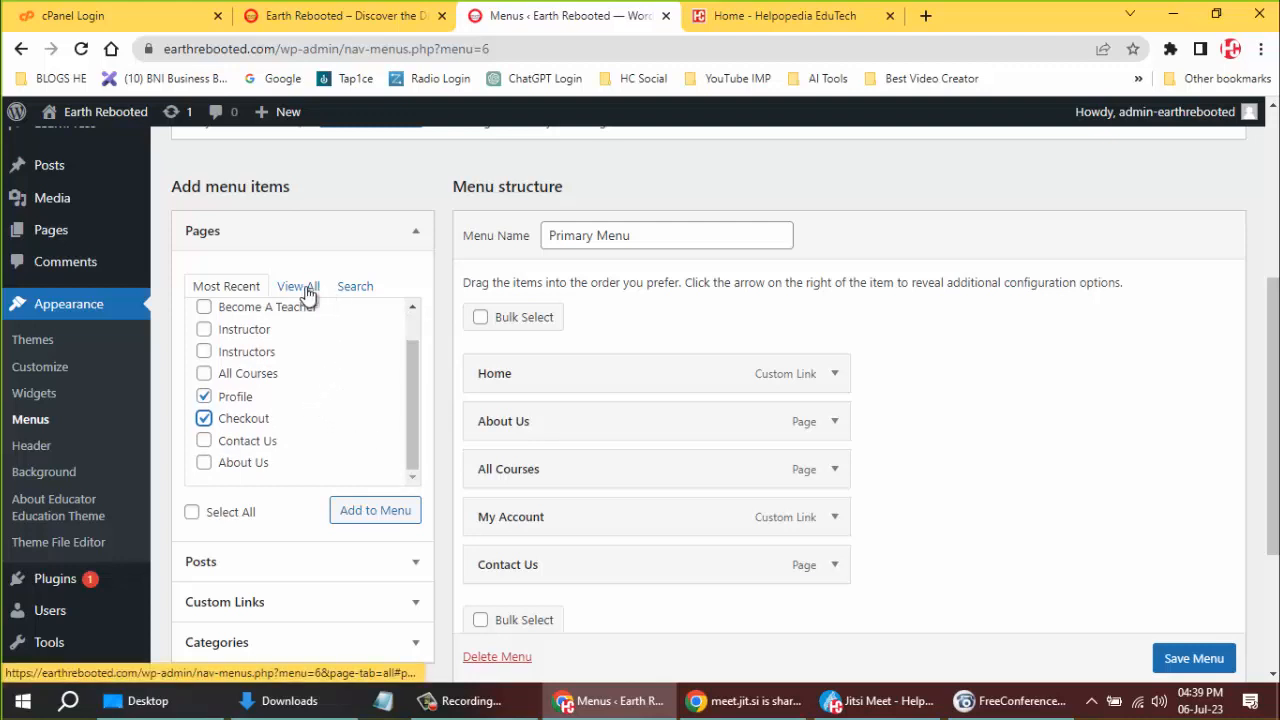
pyautogui.click(372, 511)
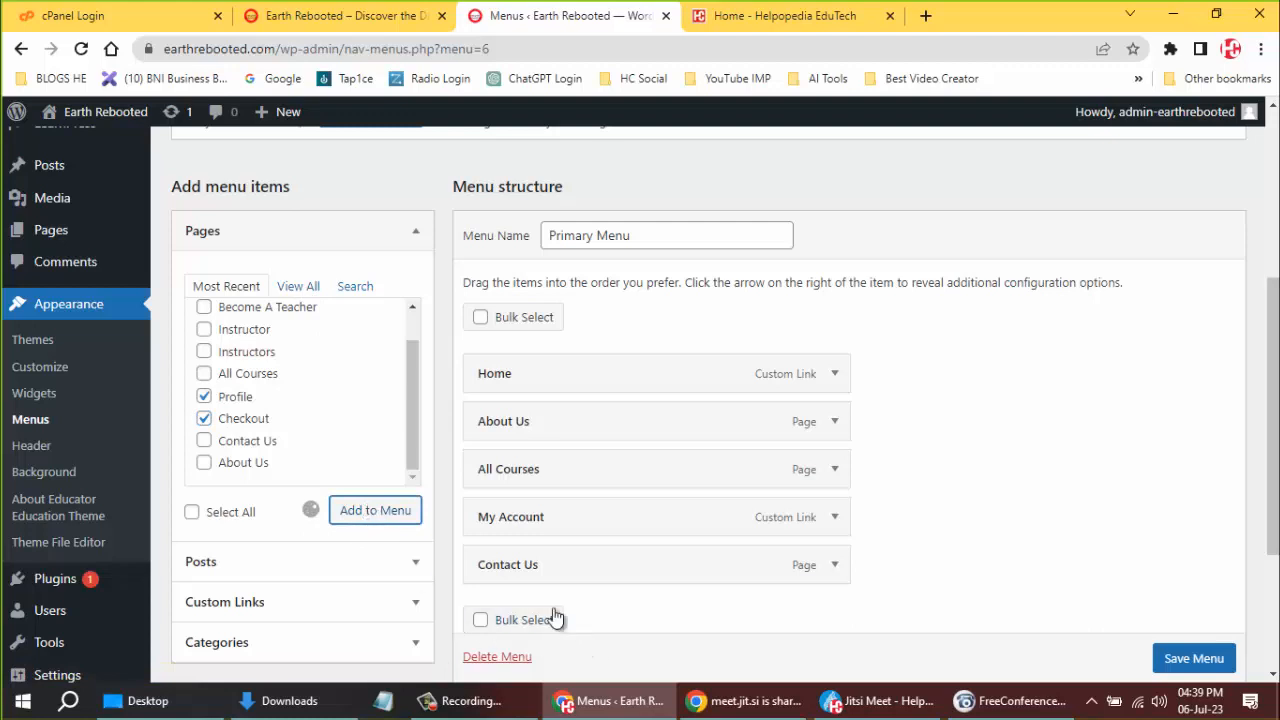
# - Place Profile and Checkout above Contact Us, nest them under My Account, and save
pyautogui.scroll(-2, 615, 470)
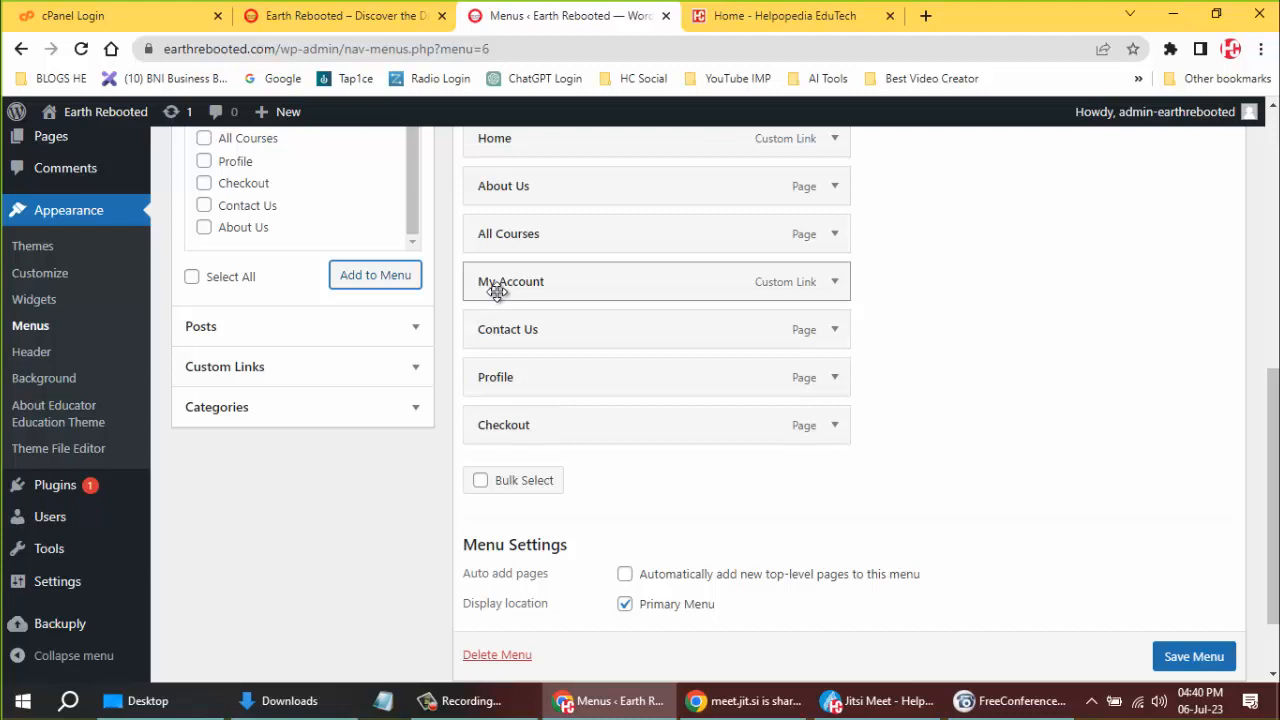
pyautogui.moveTo(555, 383); pyautogui.dragTo(551, 343)
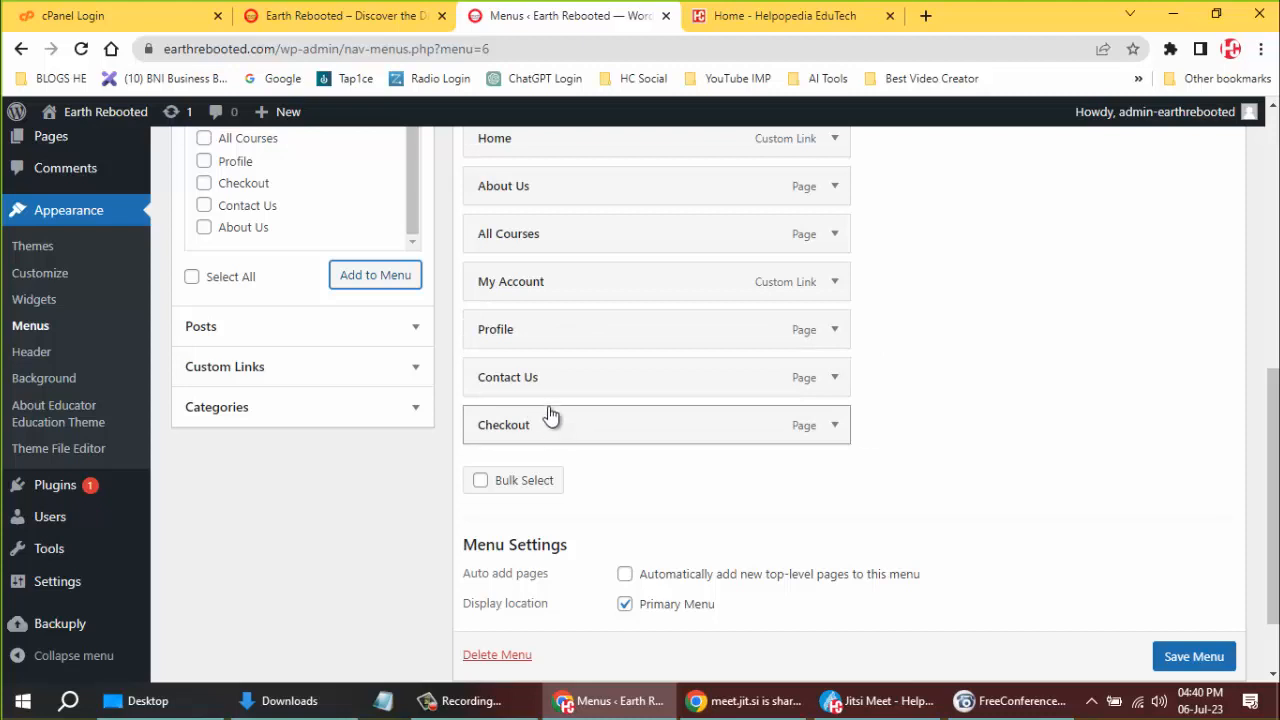
pyautogui.moveTo(551, 417); pyautogui.dragTo(554, 380)
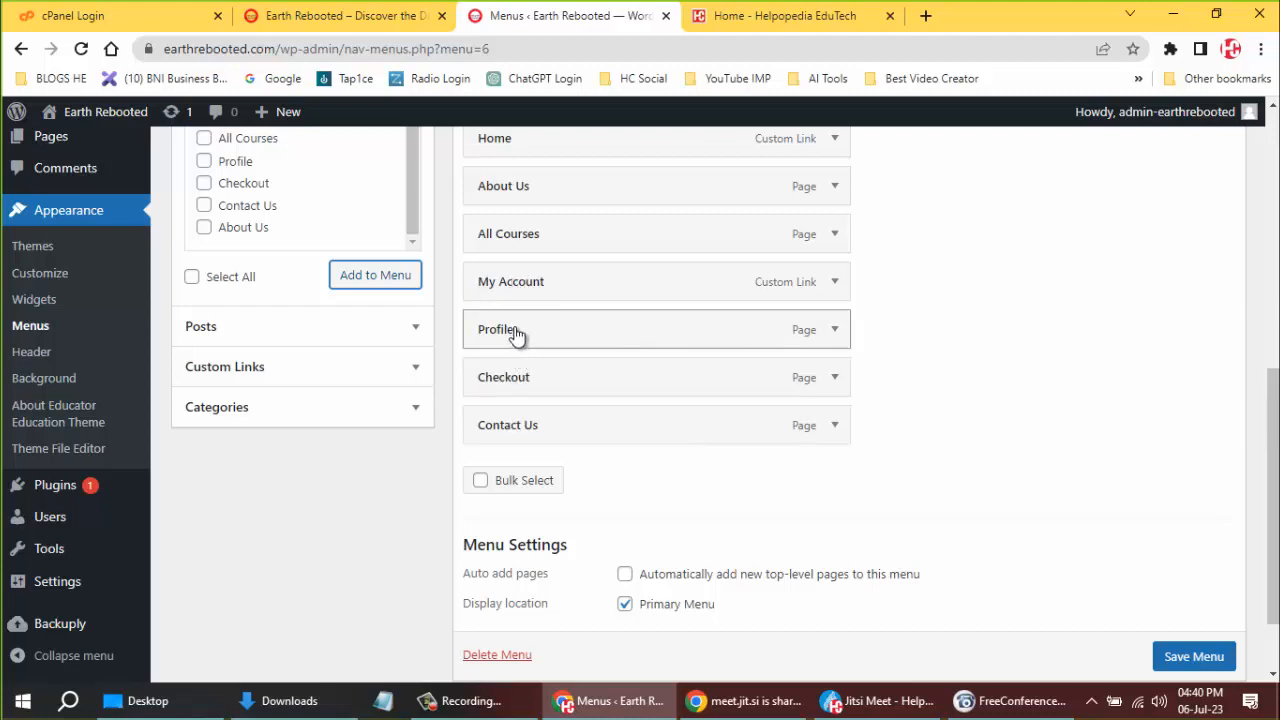
pyautogui.moveTo(528, 333); pyautogui.dragTo(586, 391)
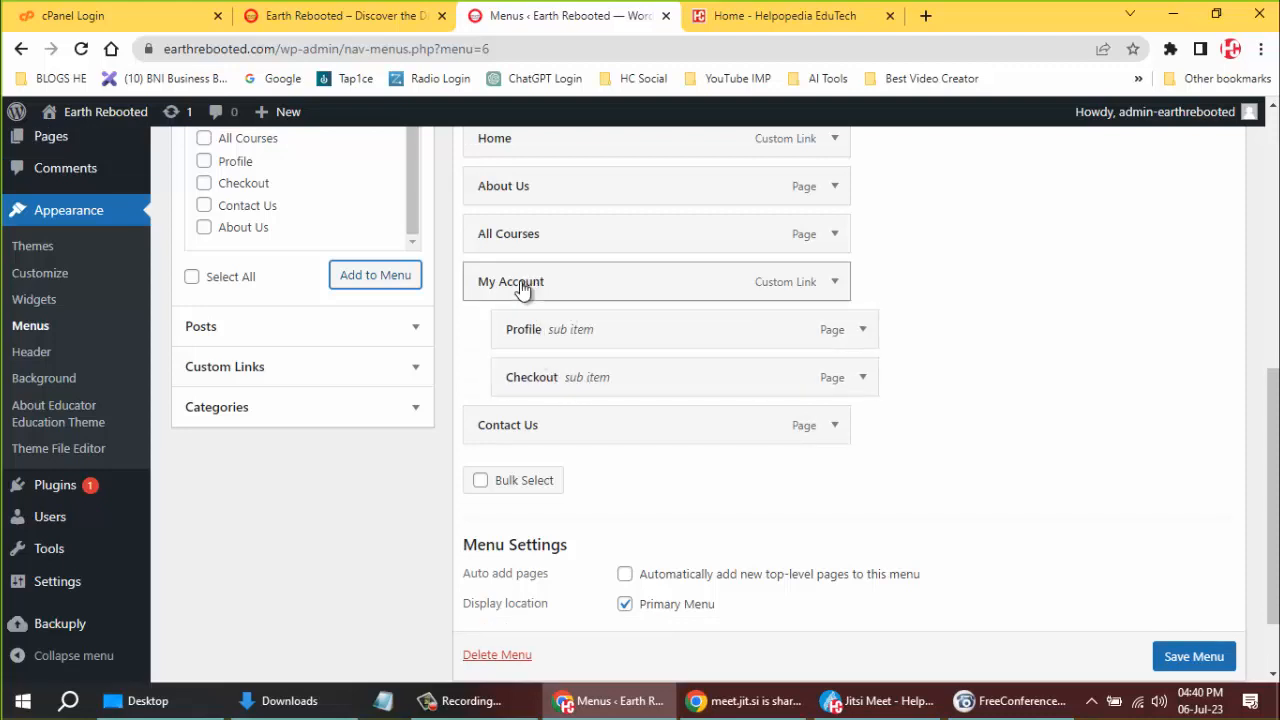
pyautogui.scroll(-1, 1180, 652)
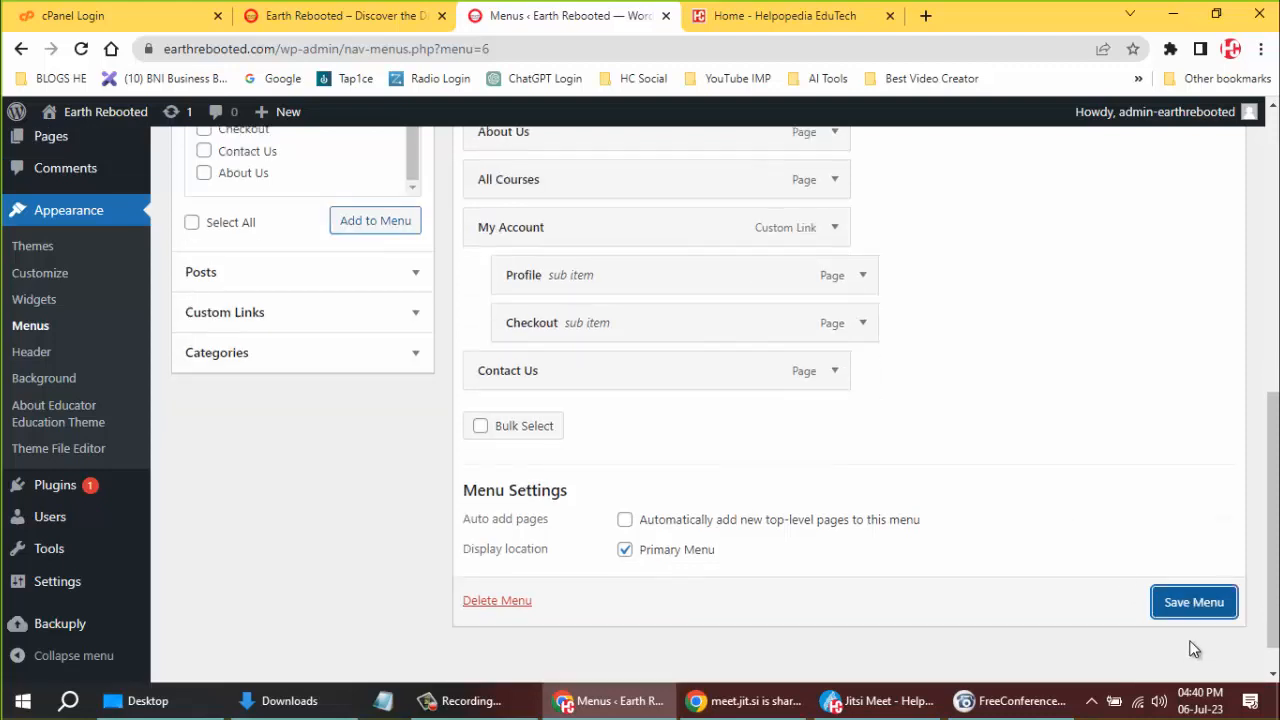
pyautogui.click(1192, 603)
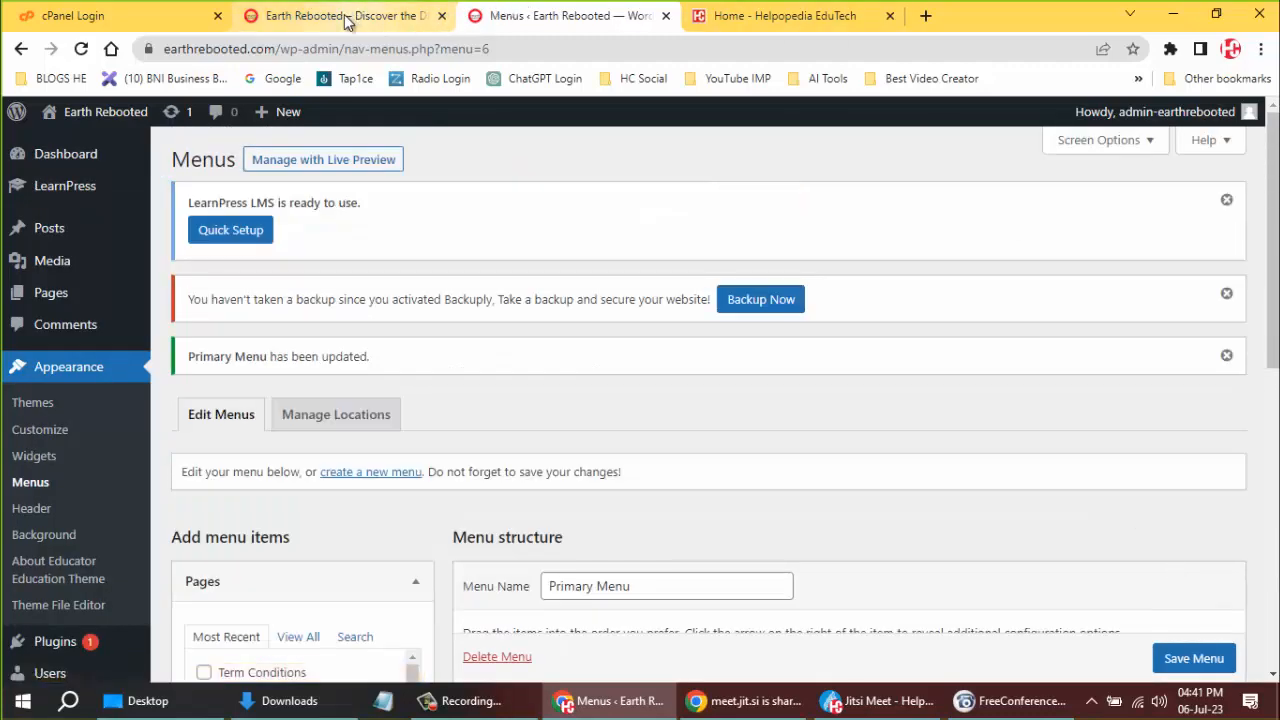
# - Reload the live homepage and confirm Profile and Checkout appear under My Account
pyautogui.click(346, 16)
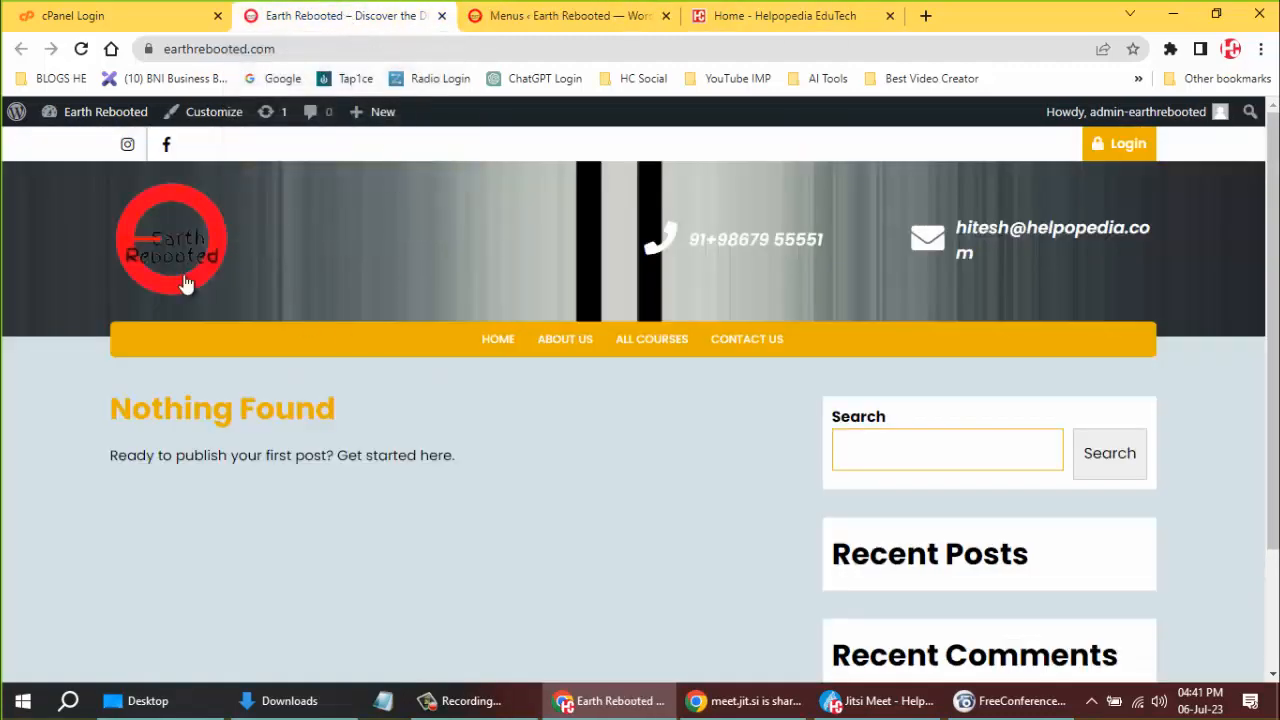
pyautogui.click(82, 49)
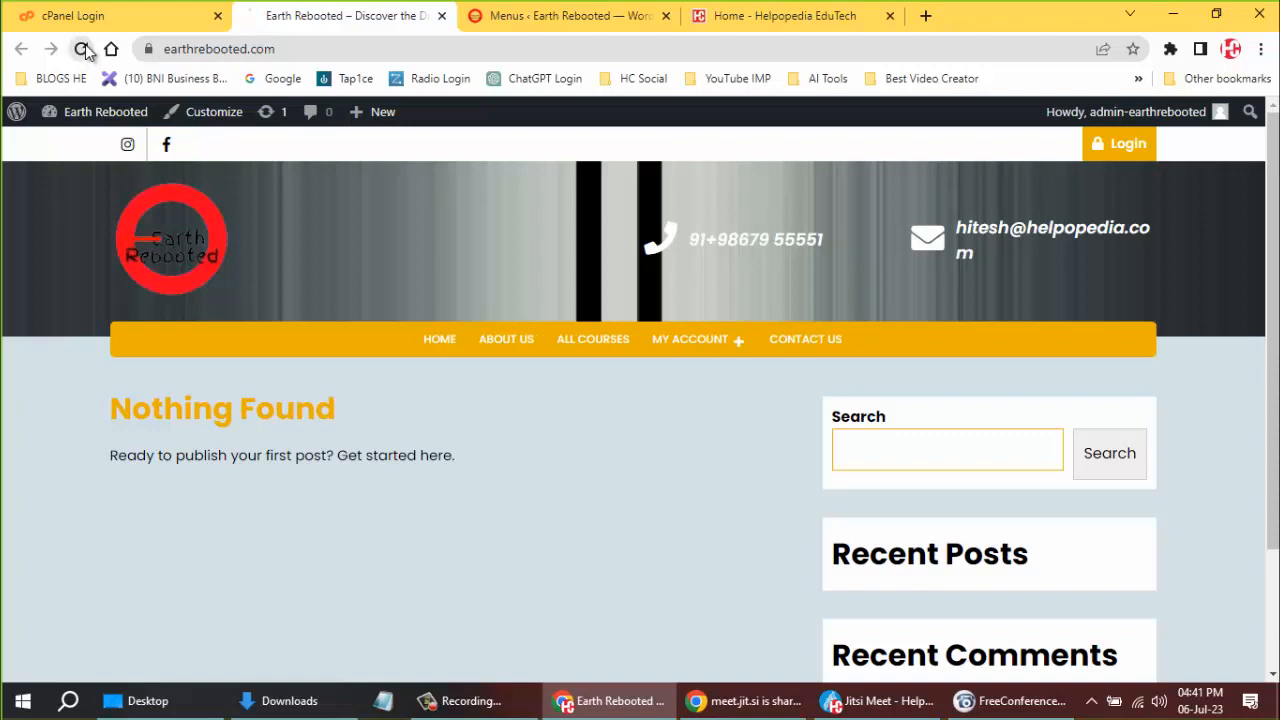
pyautogui.click(83, 50)
pyautogui.moveTo(690, 342)
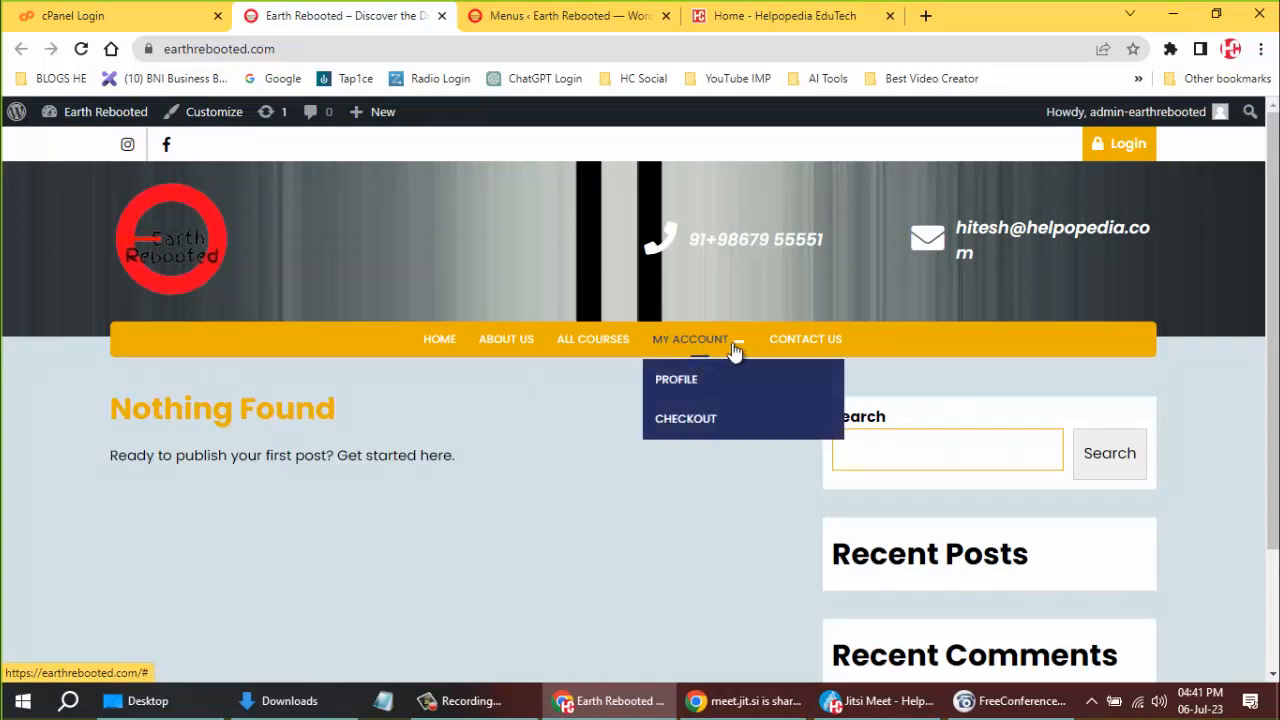
pyautogui.click(733, 347)
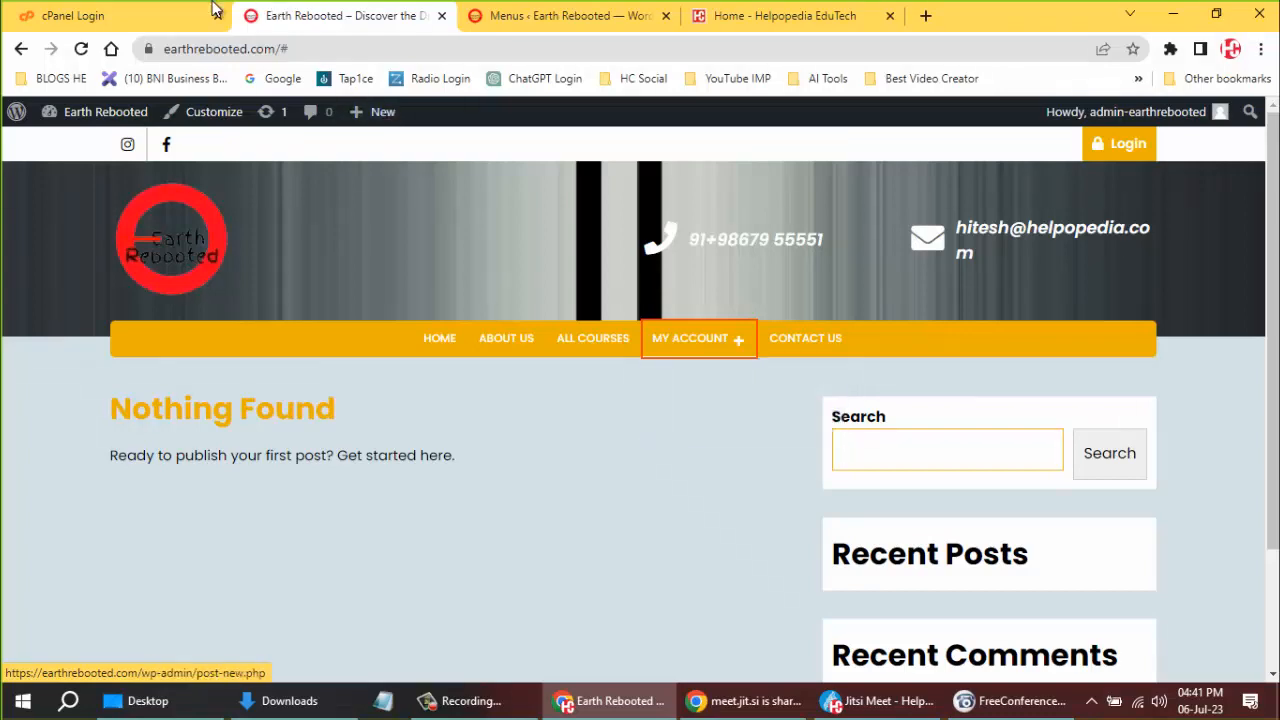
pyautogui.click(567, 15)
# - Nest Checkout under Profile, with Contact Us following one level deeper, and save
pyautogui.scroll(-2, 555, 357)
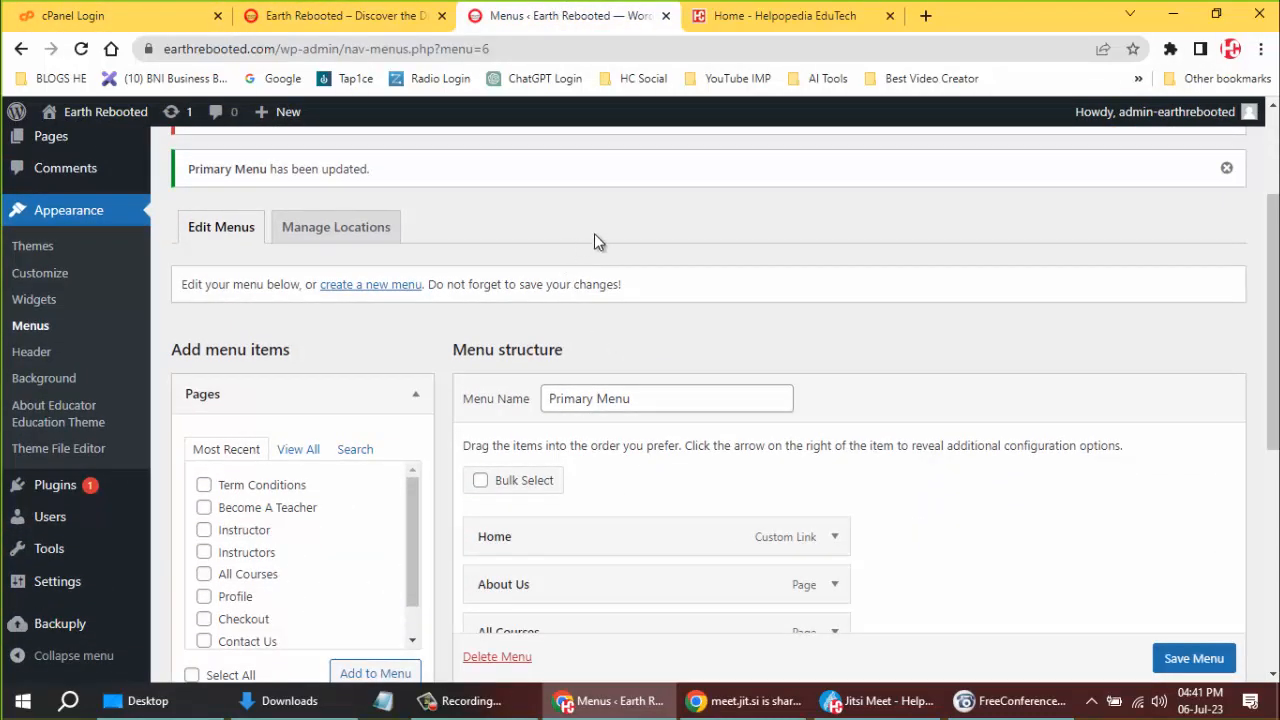
pyautogui.scroll(-3, 672, 264)
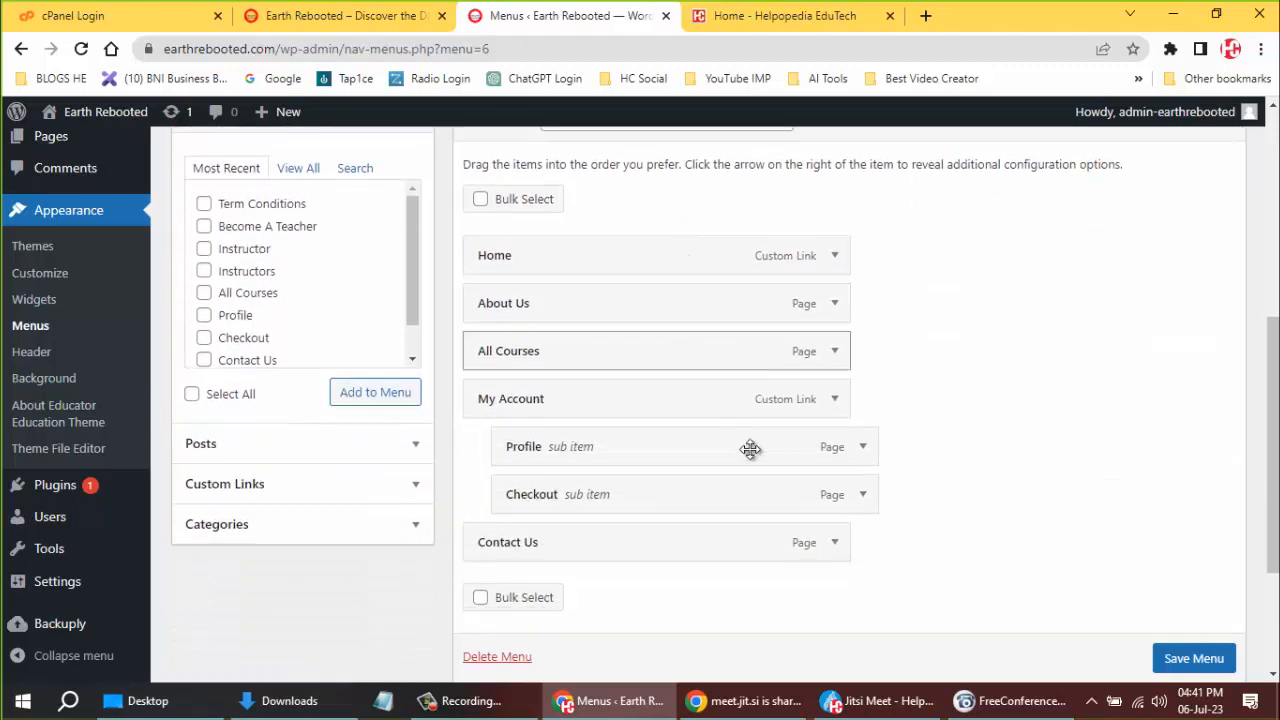
pyautogui.moveTo(511, 503); pyautogui.dragTo(666, 546)
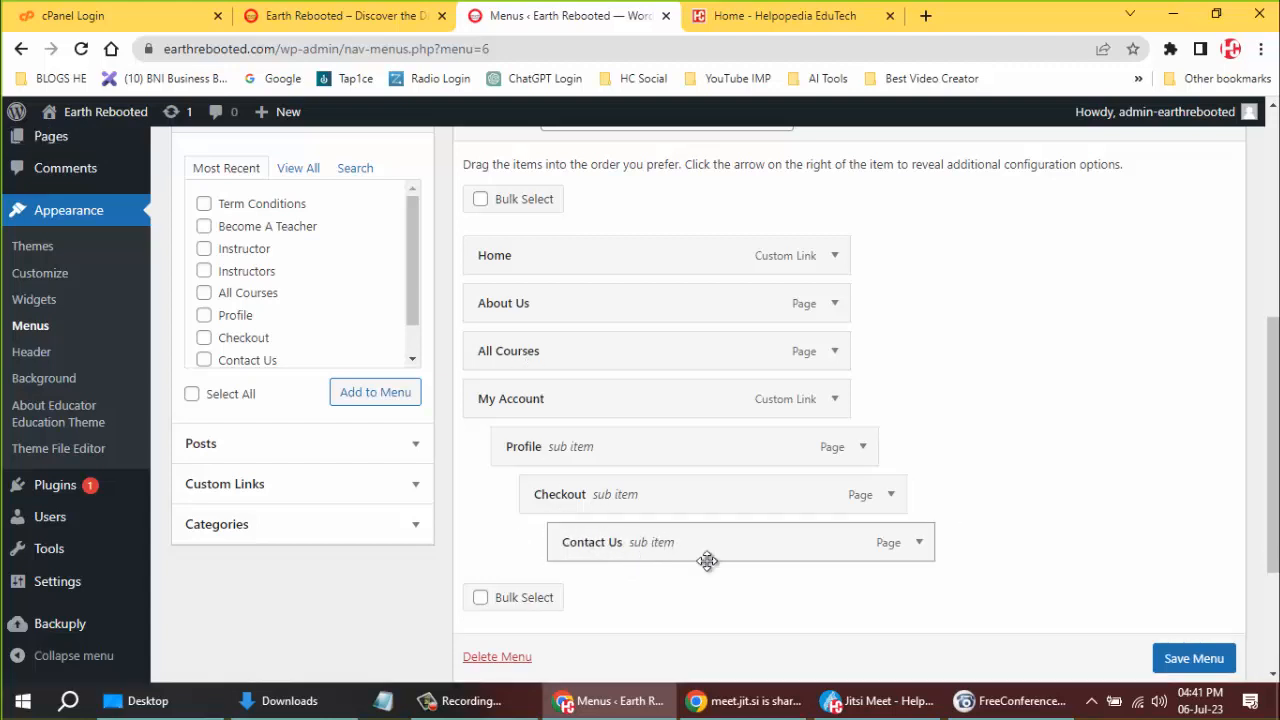
pyautogui.click(1200, 660)
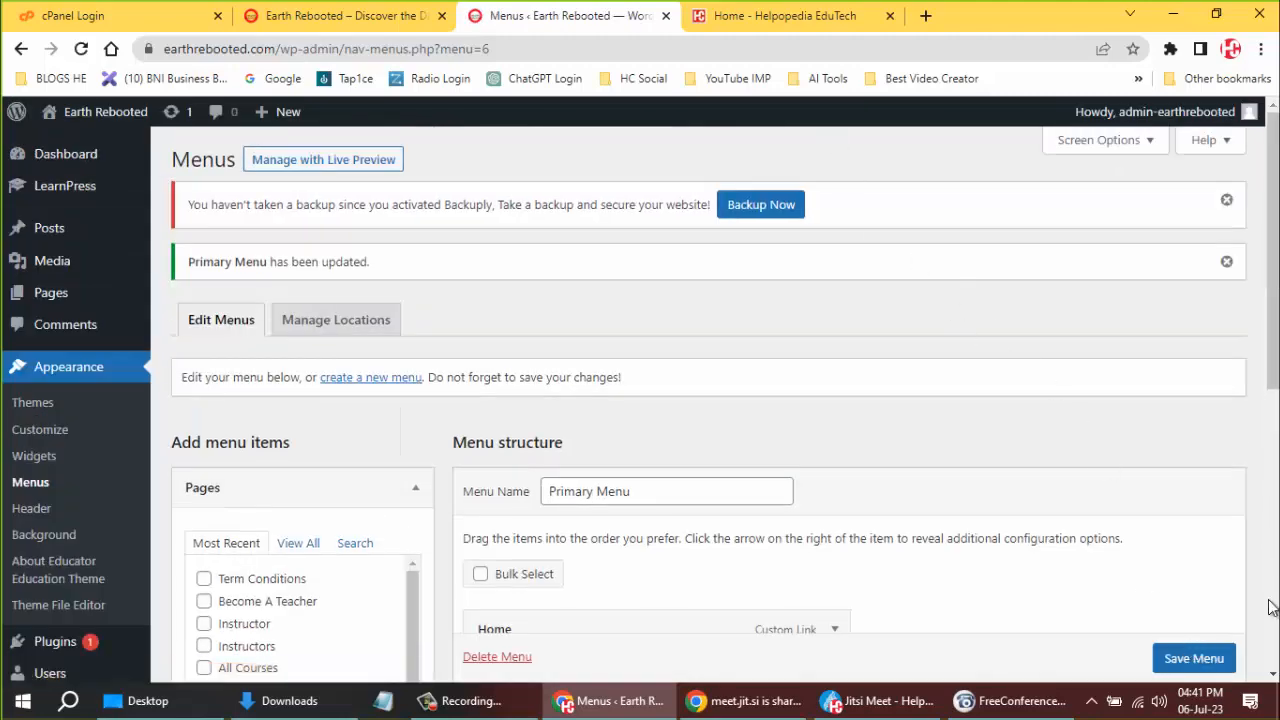
pyautogui.scroll(-1, 1194, 660)
pyautogui.click(1194, 660)
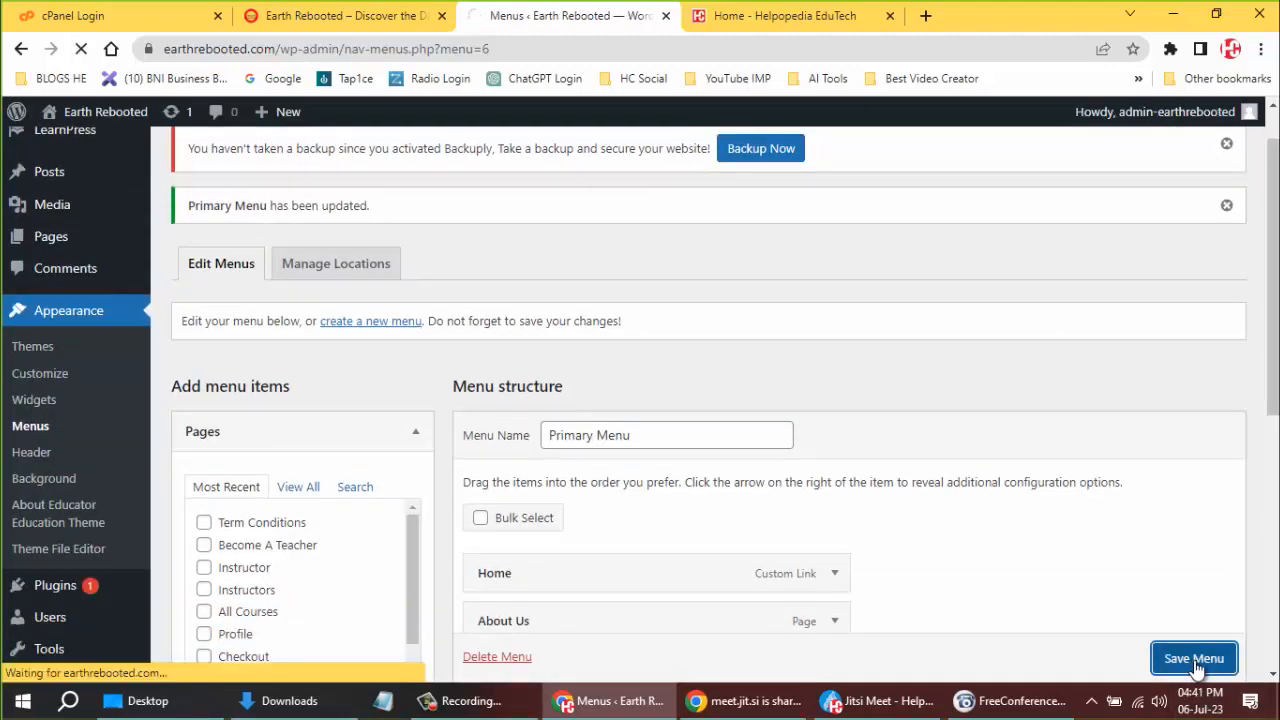
# - View the live site's My Account cascade: Profile, then Checkout, then Contact Us
pyautogui.click(318, 18)
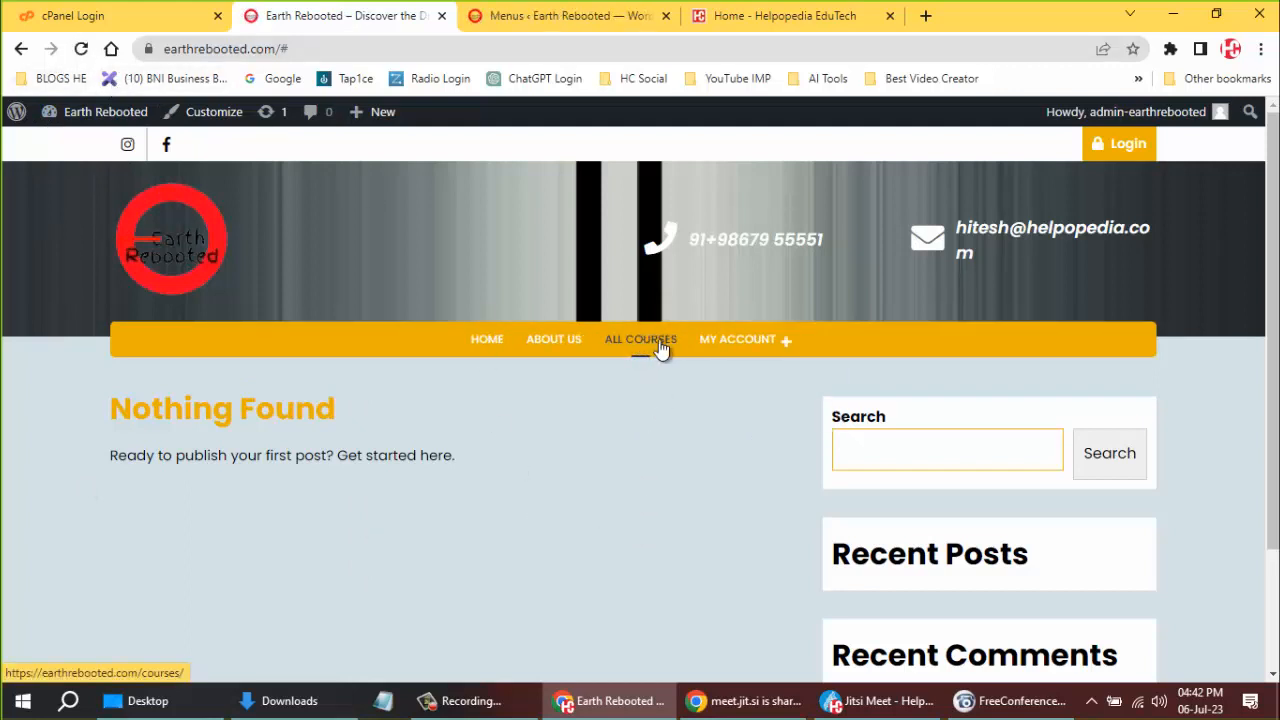
pyautogui.moveTo(737, 345)
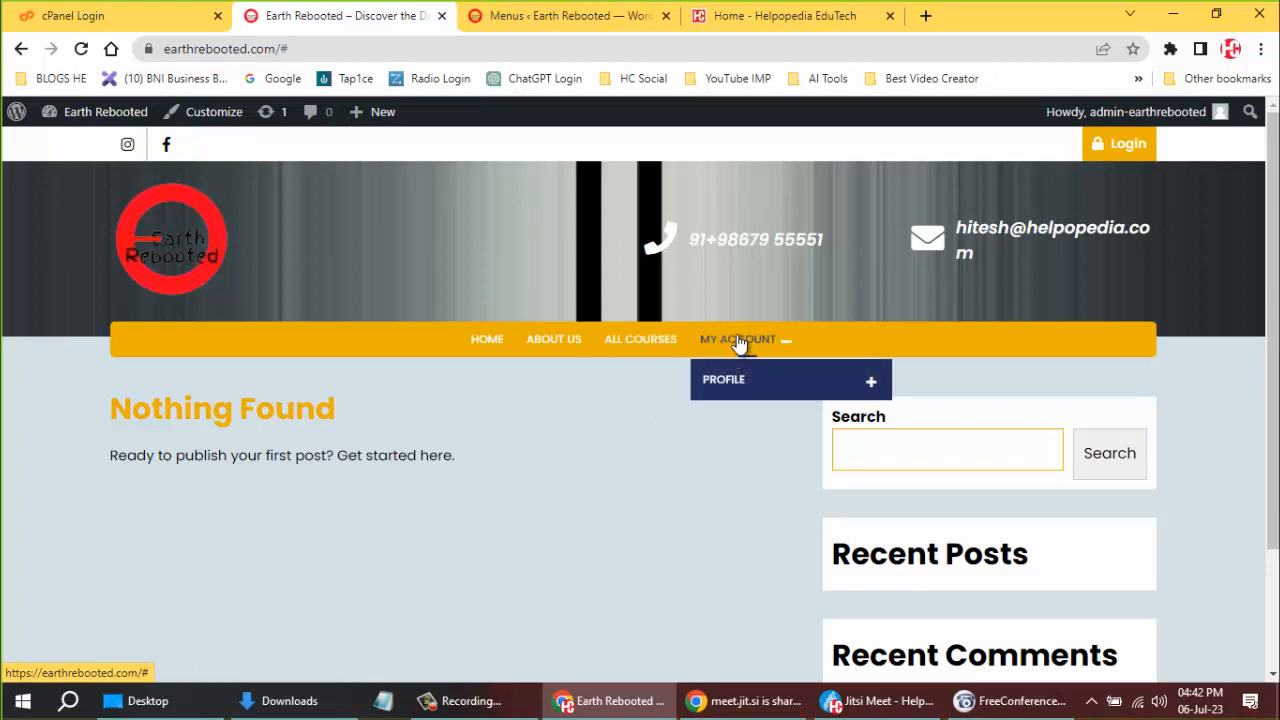
pyautogui.click(788, 344)
pyautogui.moveTo(755, 386)
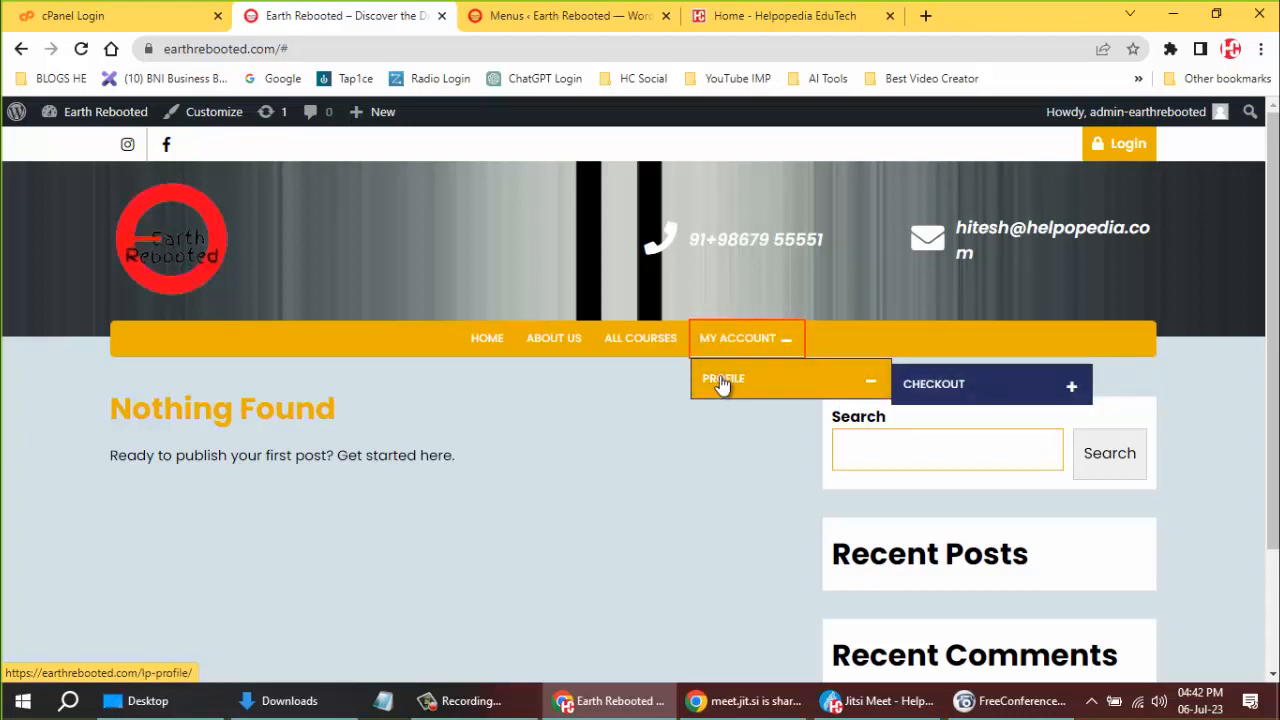
pyautogui.moveTo(952, 395)
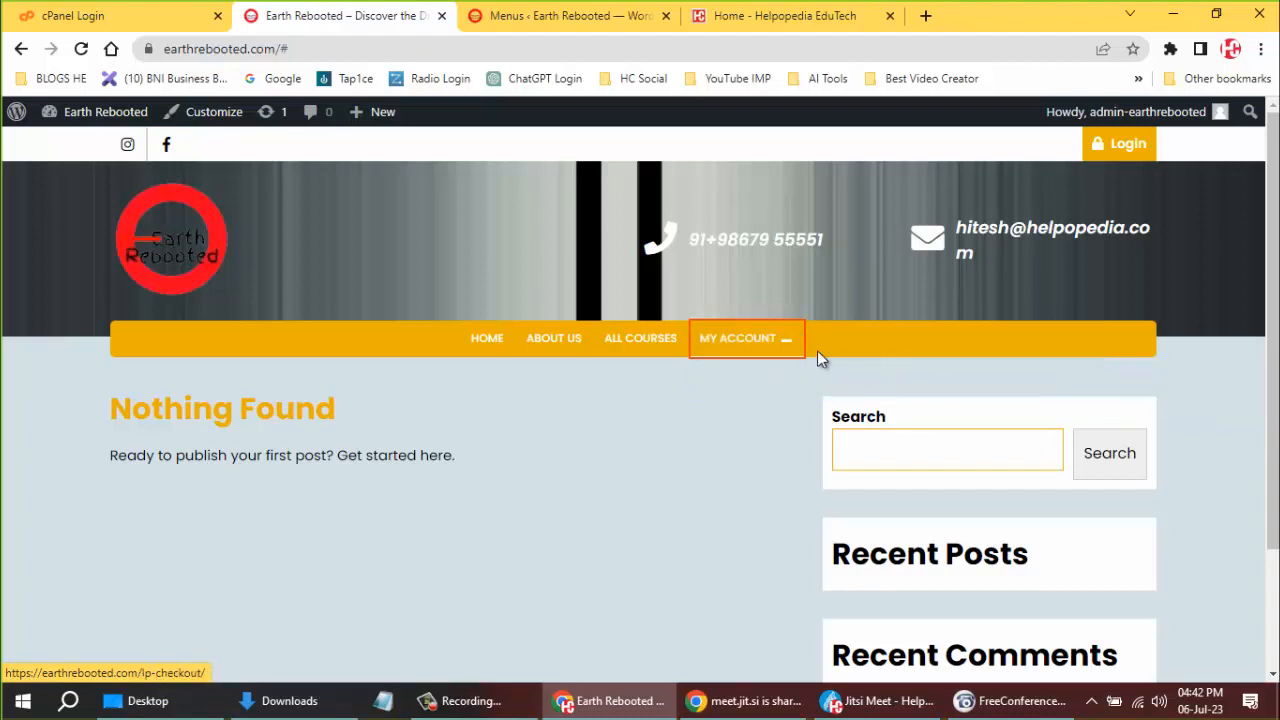
# - Move Contact Us back to top level and Checkout directly under My Account, then save the Primary Menu
pyautogui.click(530, 16)
pyautogui.scroll(-5, 771, 429)
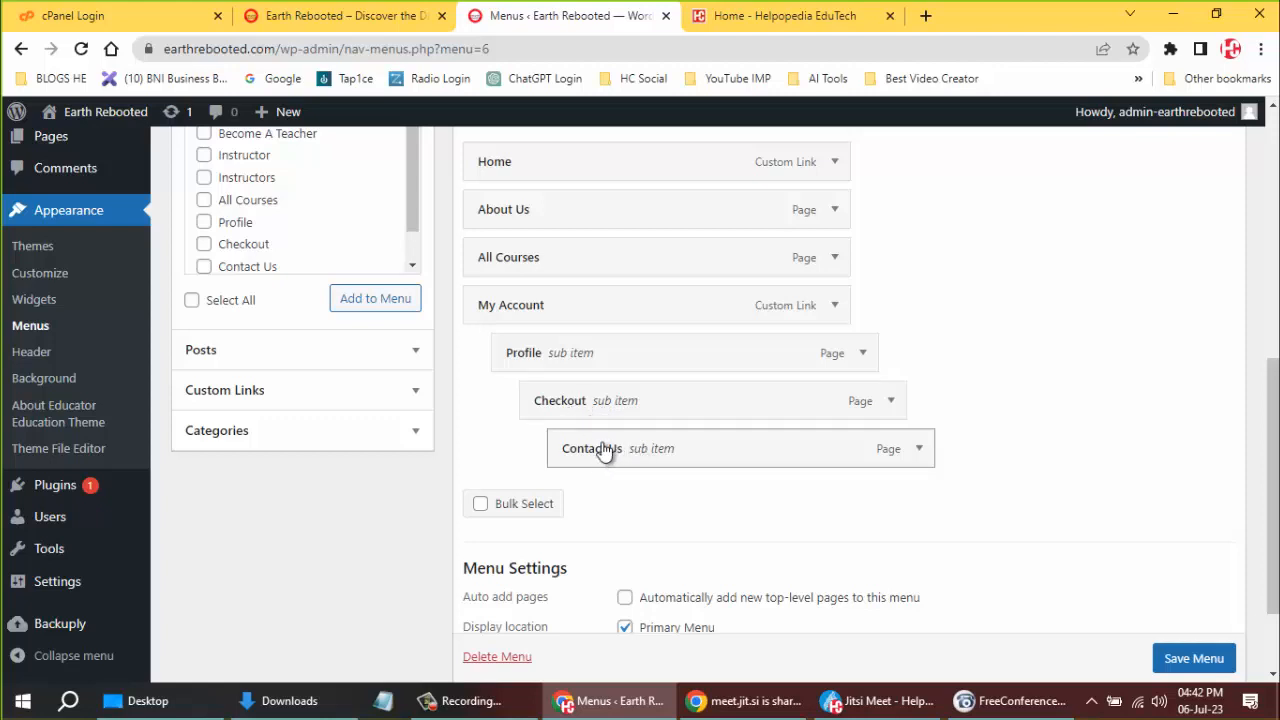
pyautogui.moveTo(603, 449); pyautogui.dragTo(556, 455)
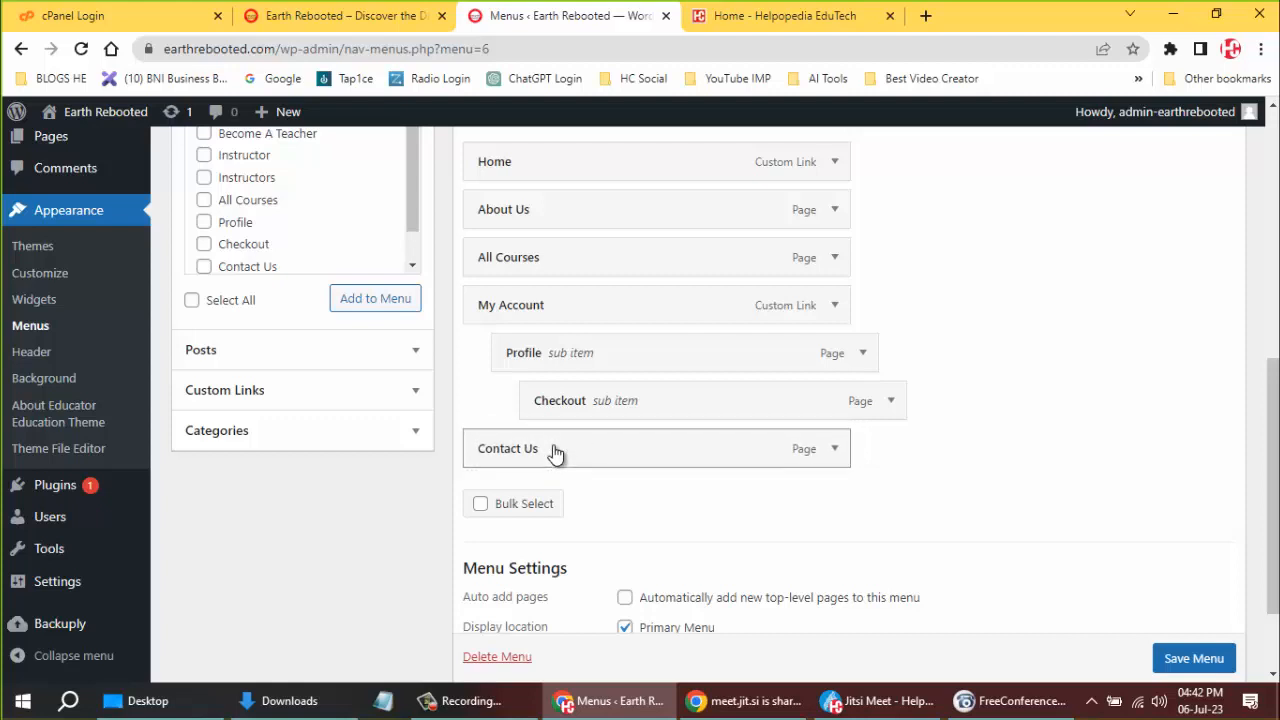
pyautogui.moveTo(590, 407); pyautogui.dragTo(562, 401)
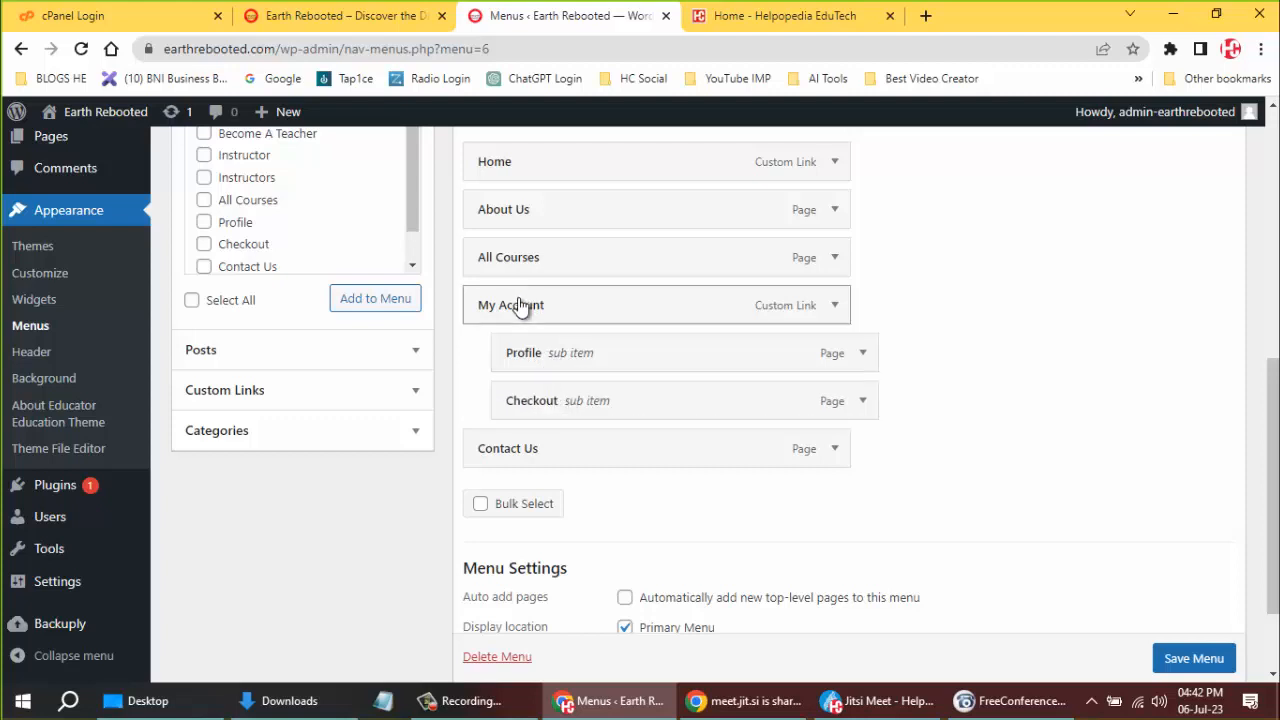
pyautogui.scroll(-1, 1192, 648)
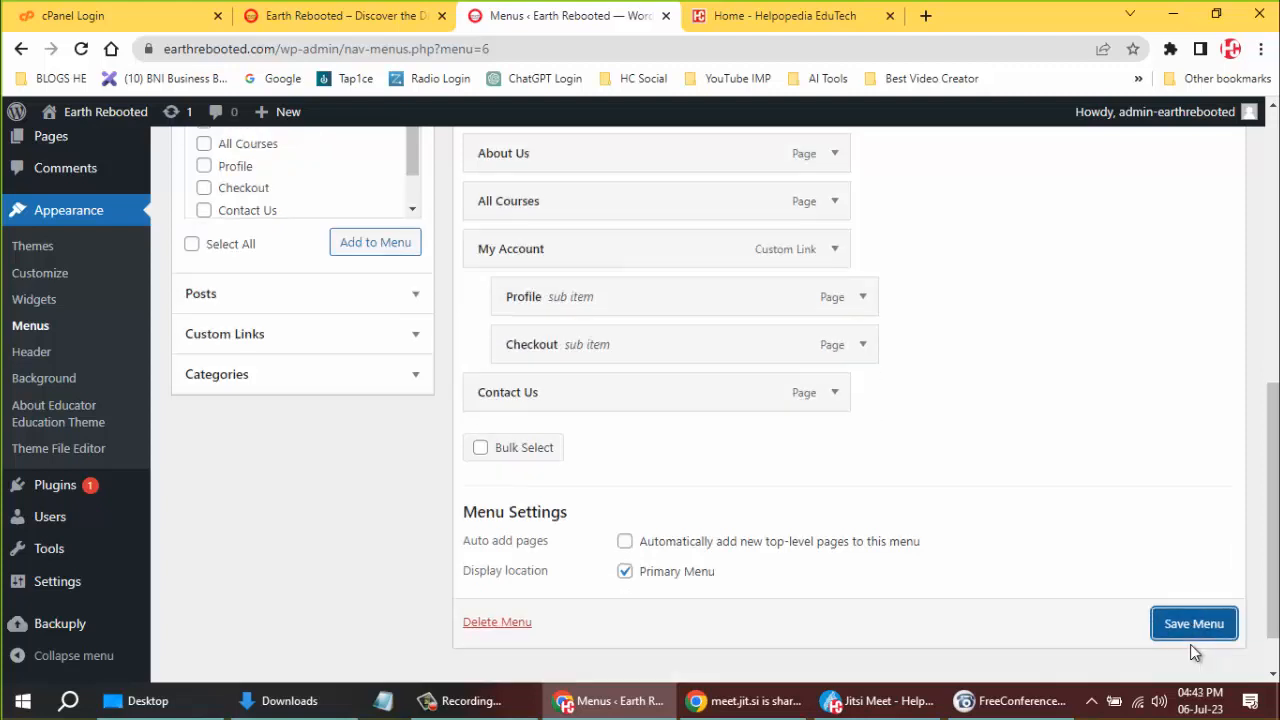
pyautogui.click(1190, 630)
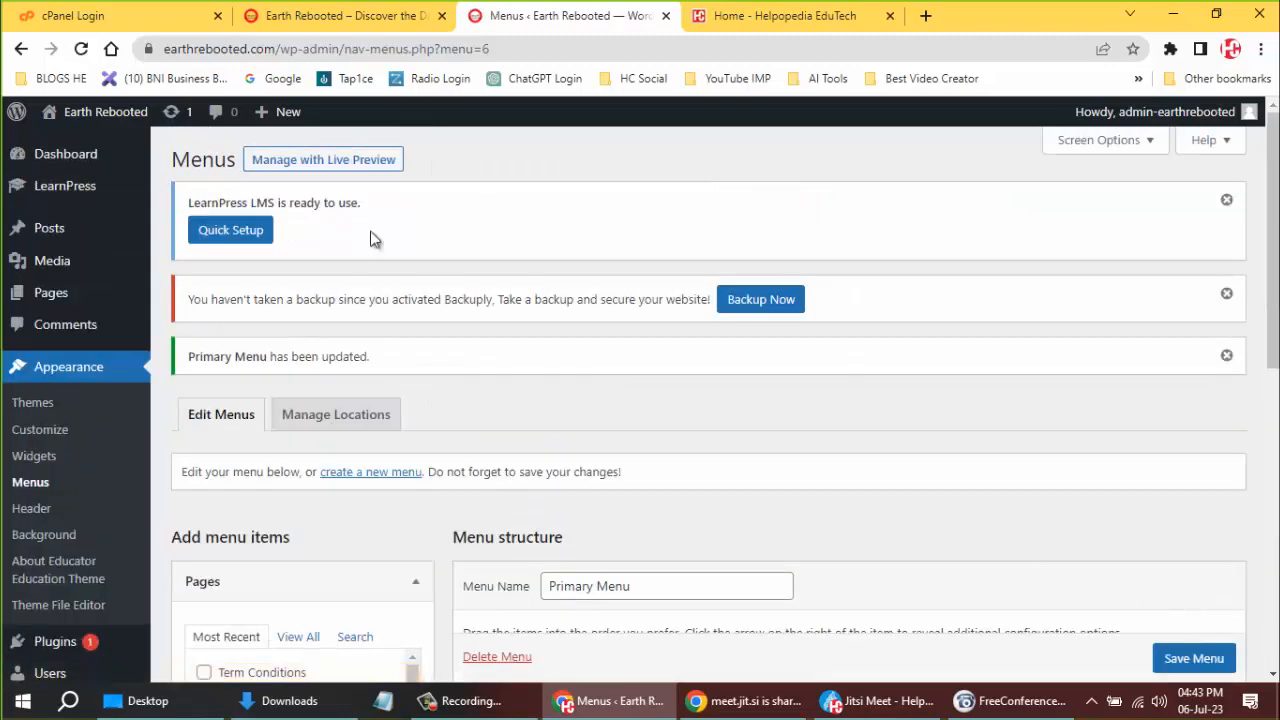
pyautogui.click(336, 18)
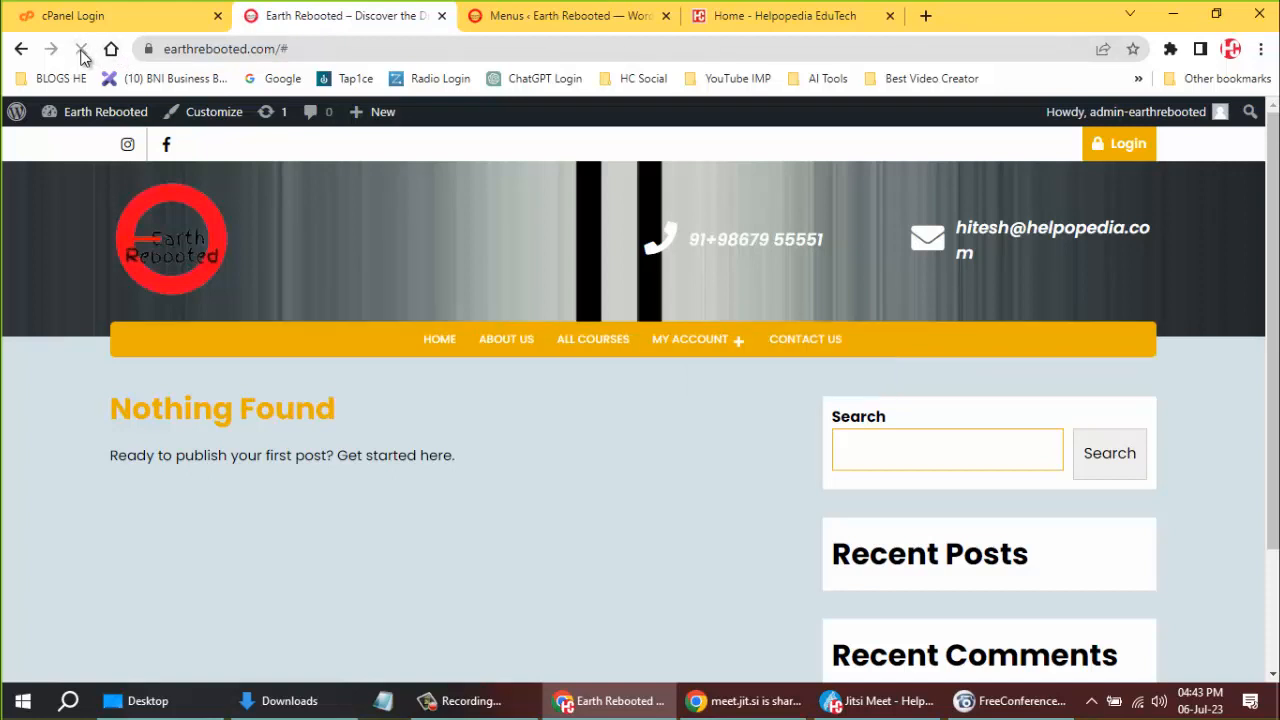
pyautogui.moveTo(697, 340)
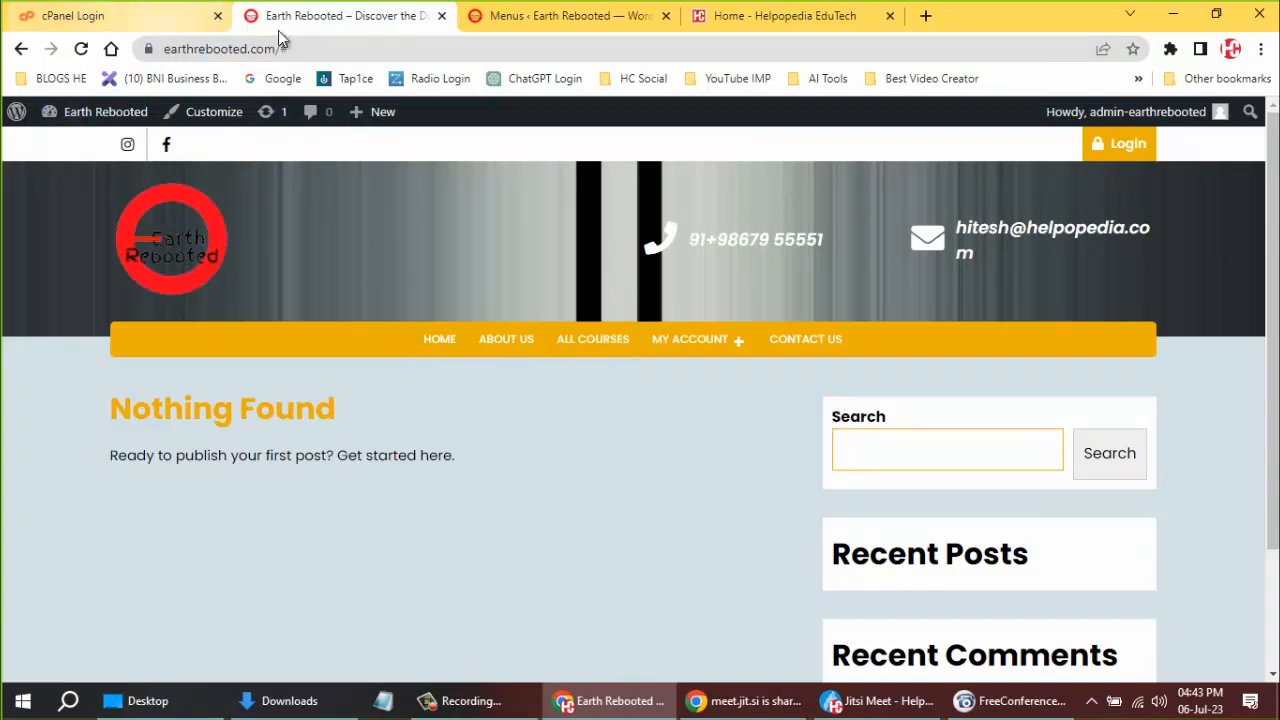
pyautogui.click(550, 16)
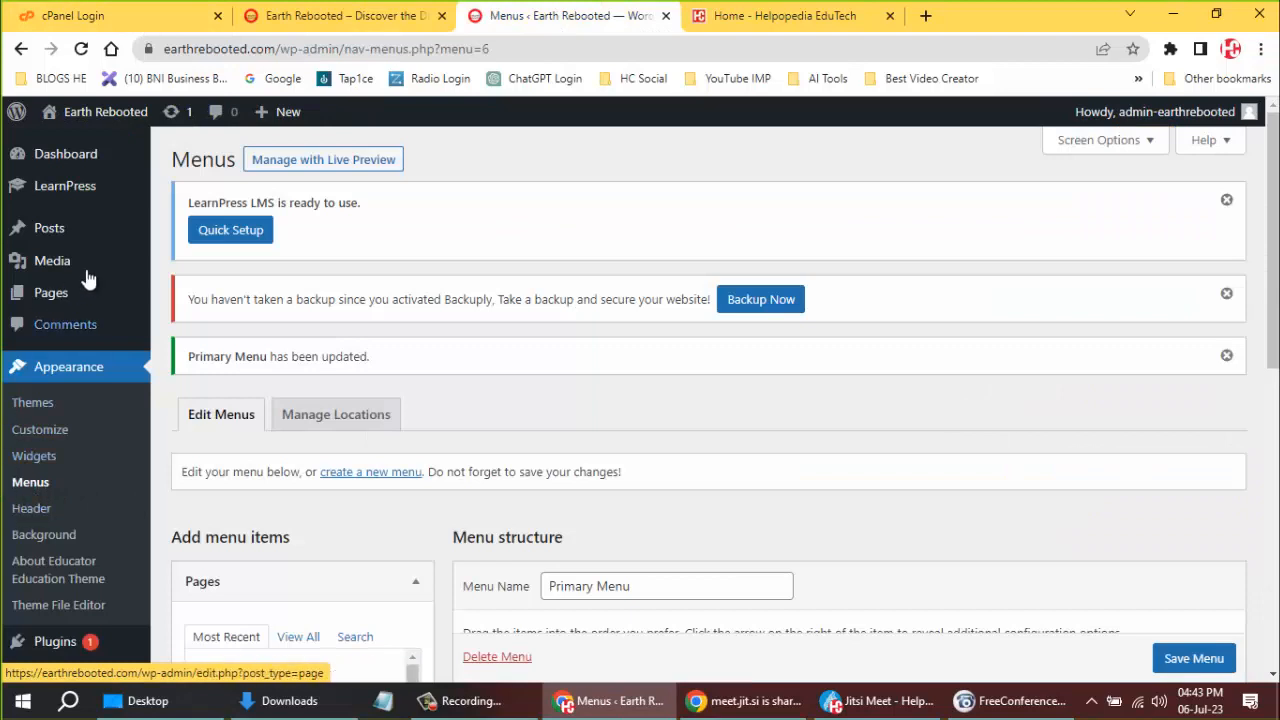
pyautogui.scroll(-2, 116, 362)
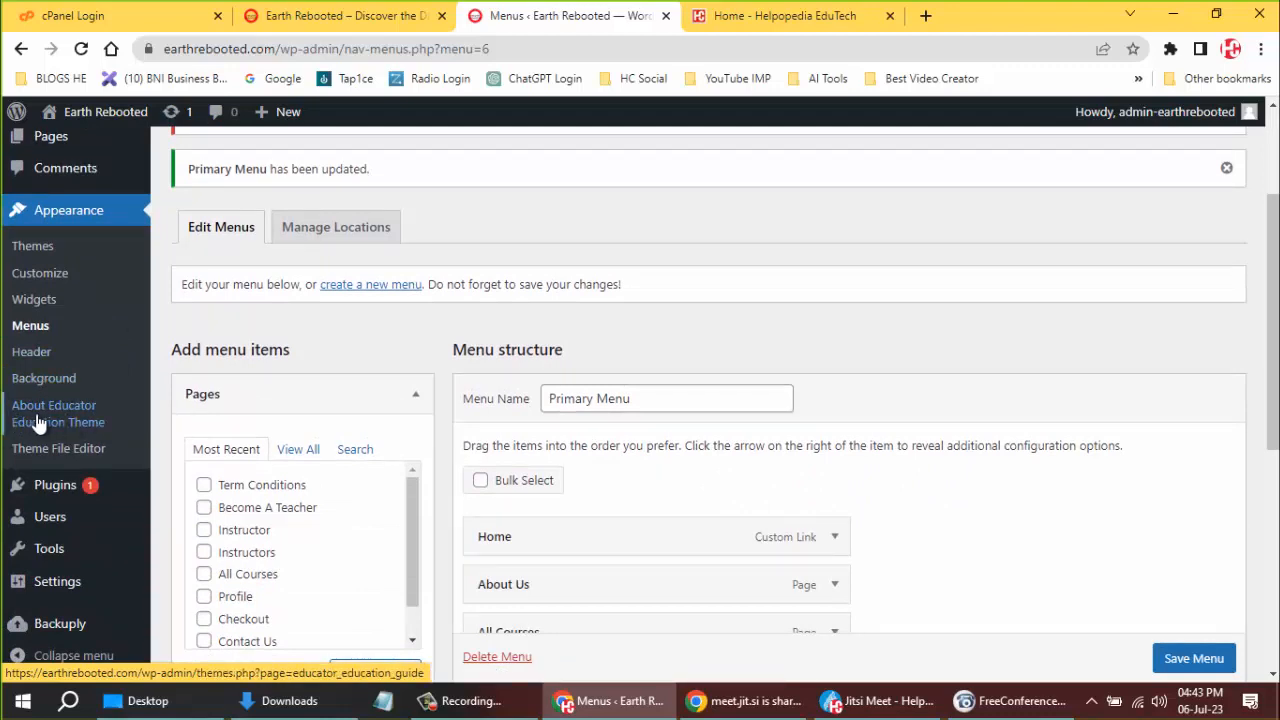
# - Read the About Educator Education Theme page down to 'How to set up homepage', dismissing the Backuply notice
pyautogui.click(36, 422)
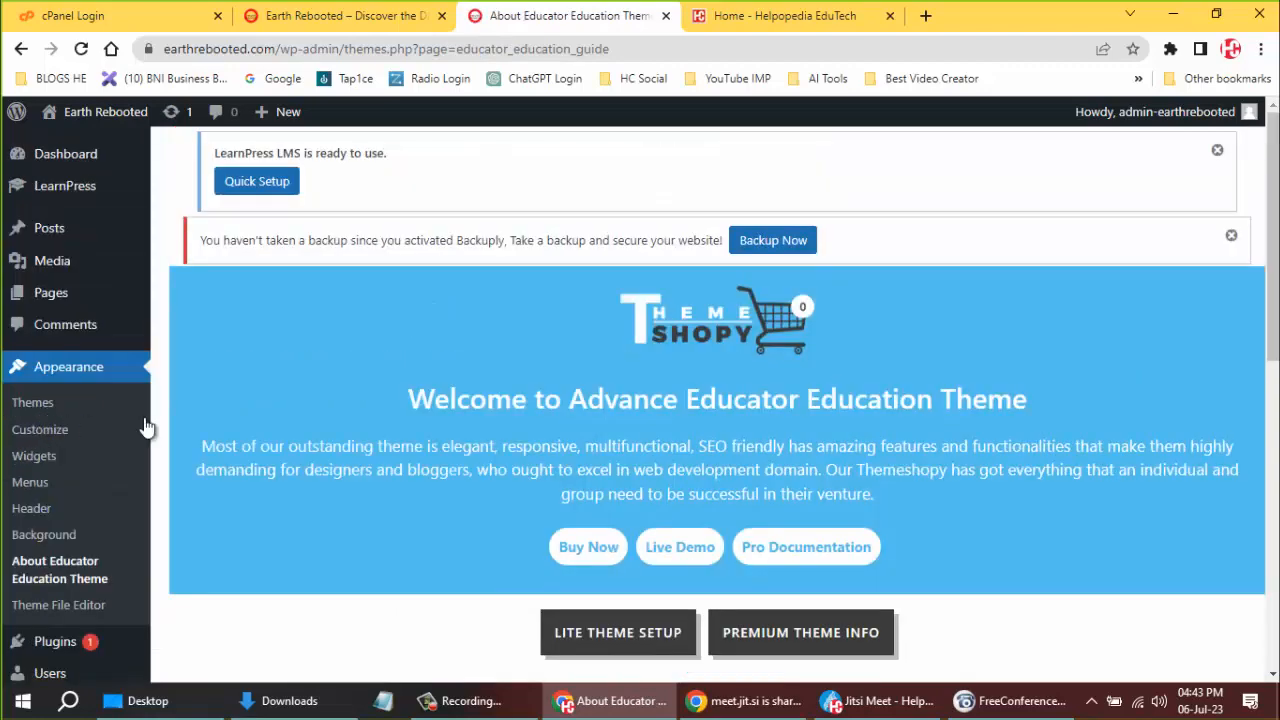
pyautogui.moveTo(424, 400); pyautogui.dragTo(990, 436)
pyautogui.scroll(-2, 990, 436)
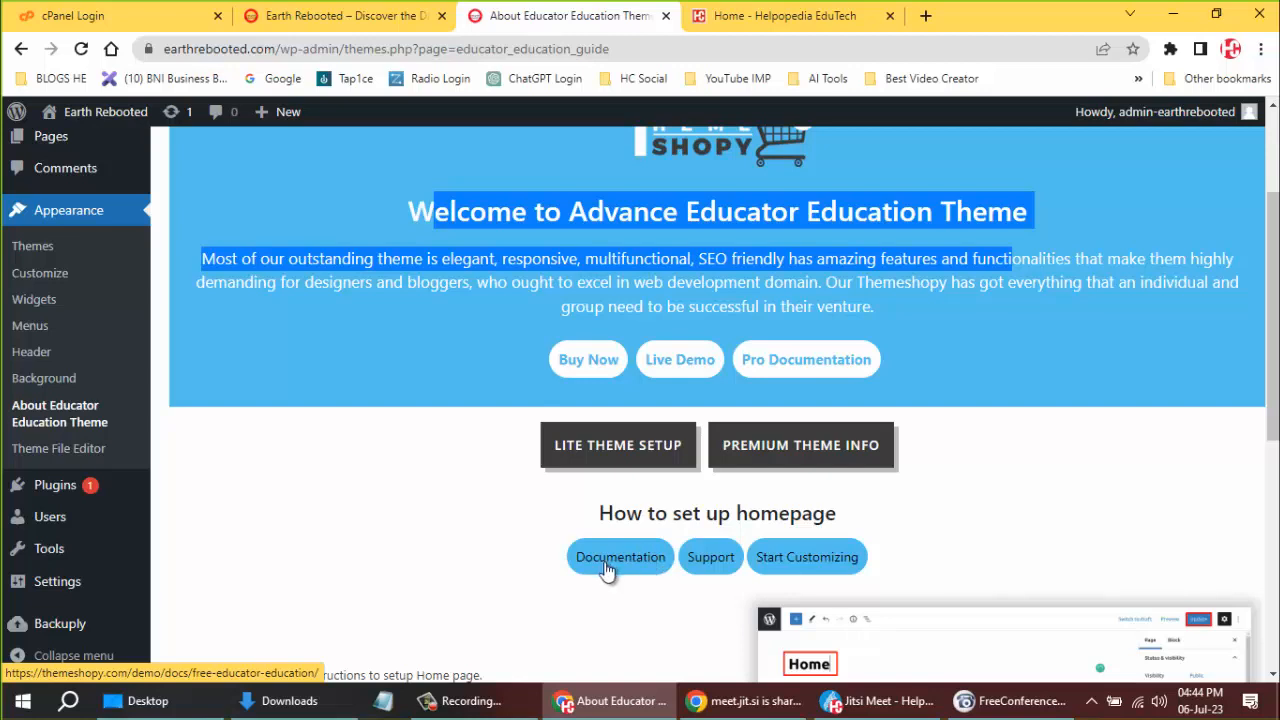
pyautogui.scroll(-3, 597, 565)
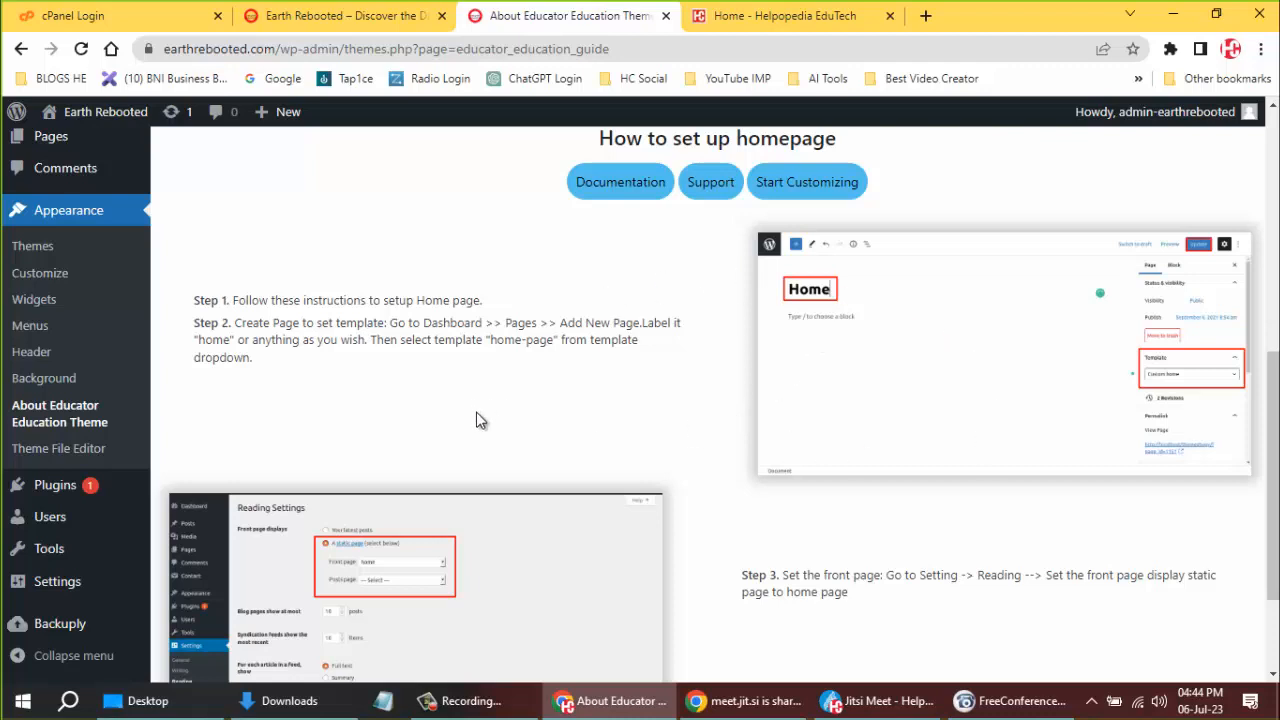
pyautogui.scroll(-3, 593, 572)
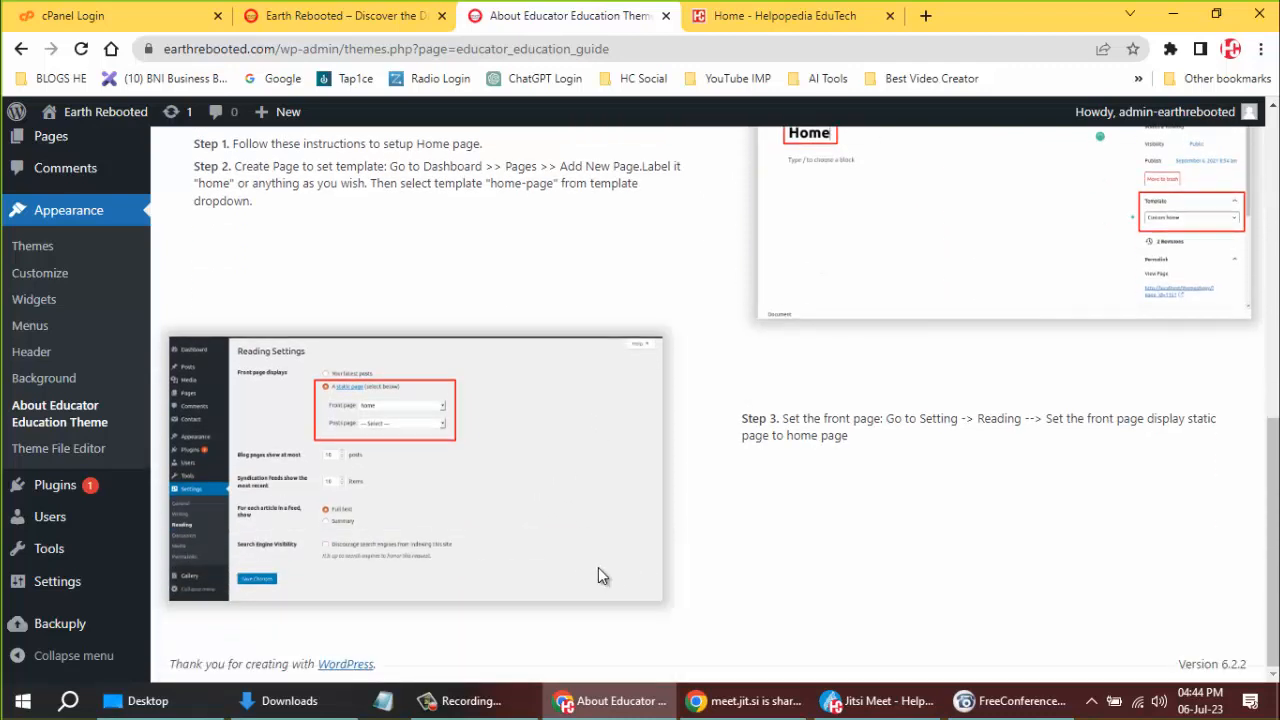
pyautogui.scroll(10, 598, 567)
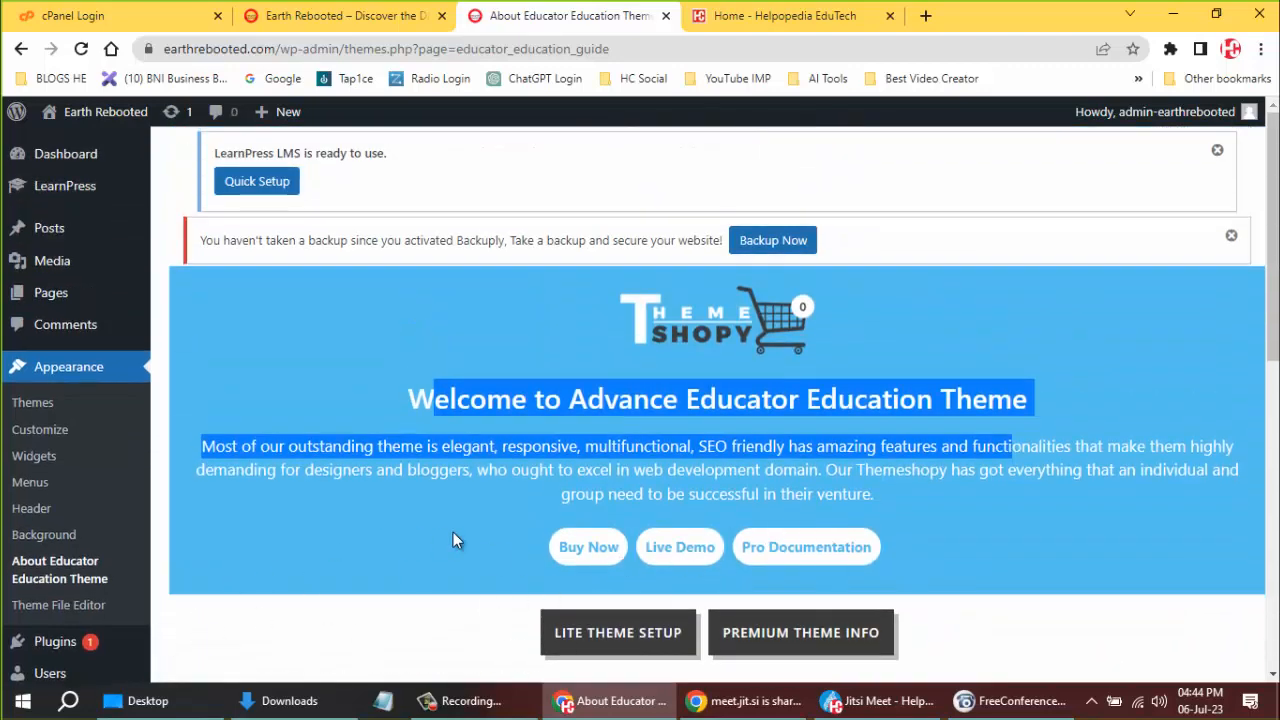
pyautogui.click(1232, 238)
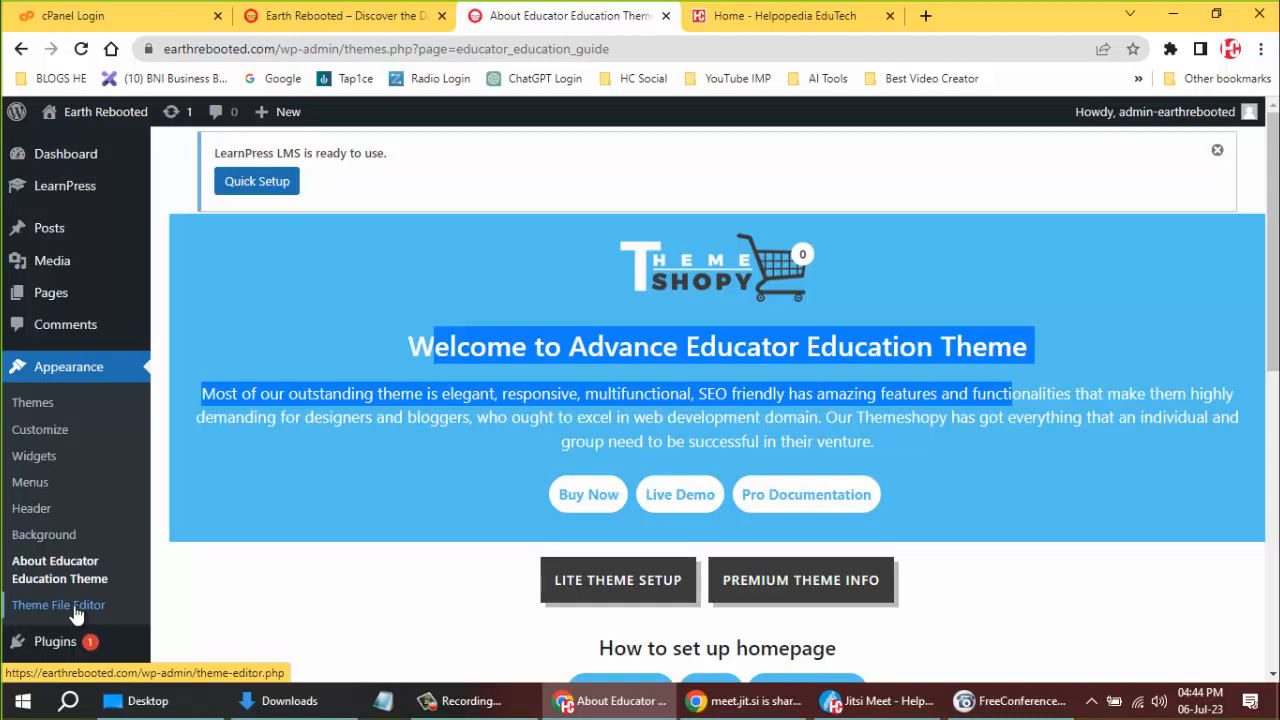
pyautogui.scroll(-3, 95, 495)
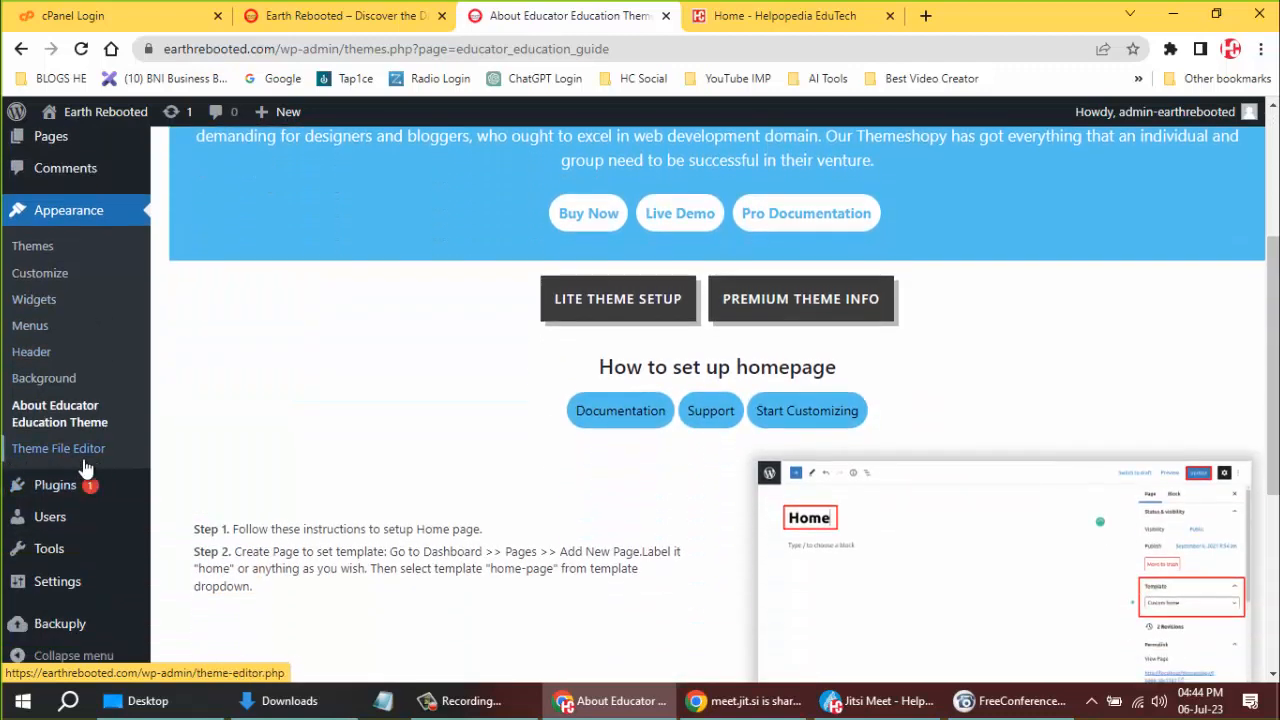
pyautogui.moveTo(50, 496)
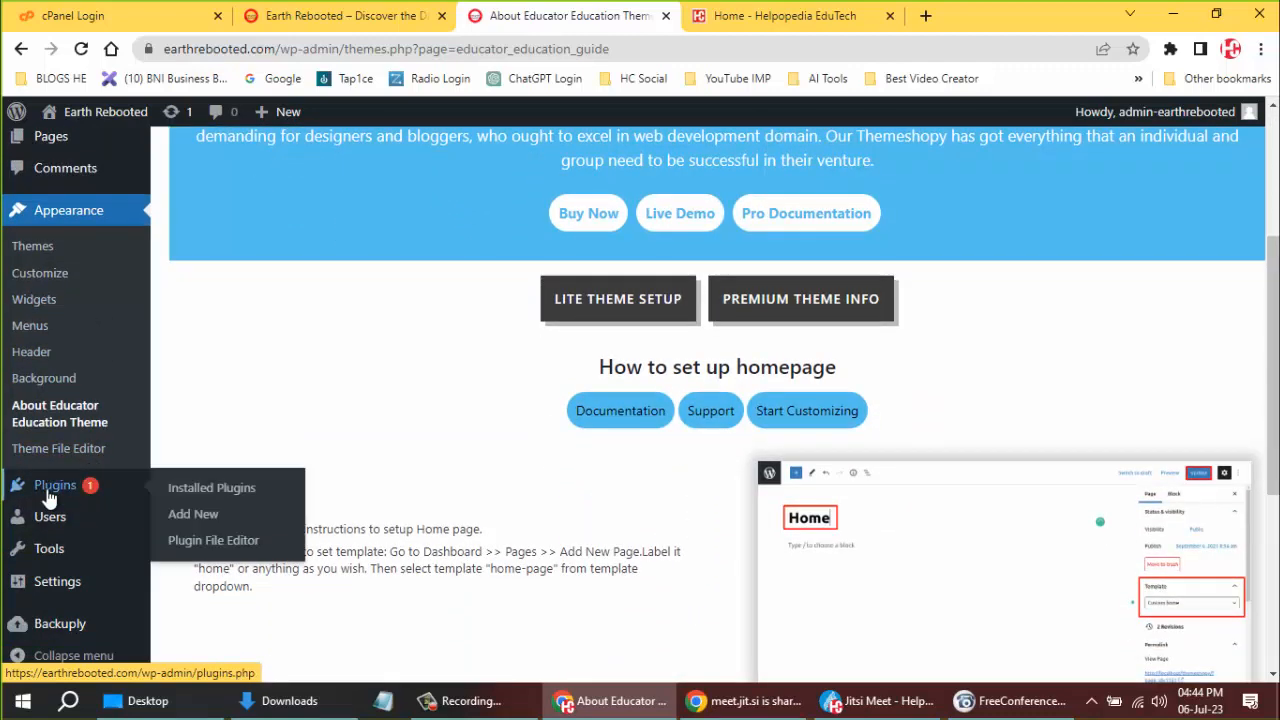
# - Delete the Akismet Anti-Spam and Hello Dolly plugins from Installed Plugins, confirming each deletion
pyautogui.click(210, 493)
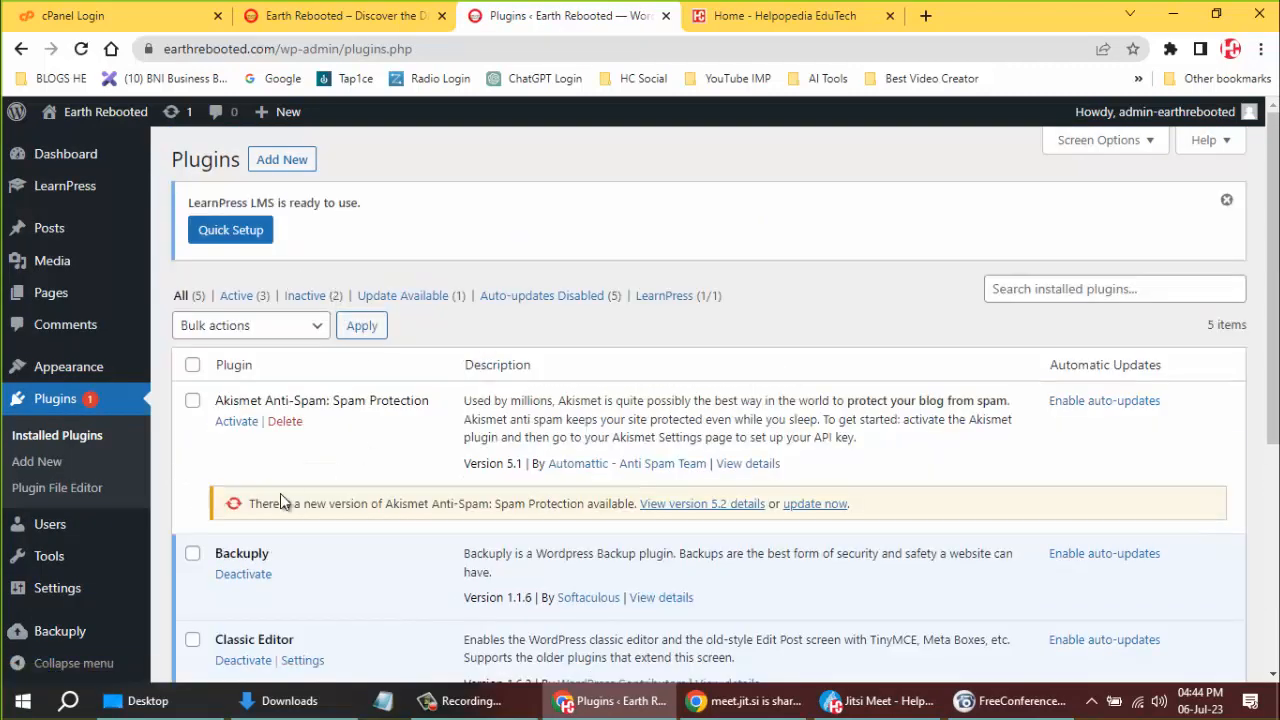
pyautogui.click(292, 424)
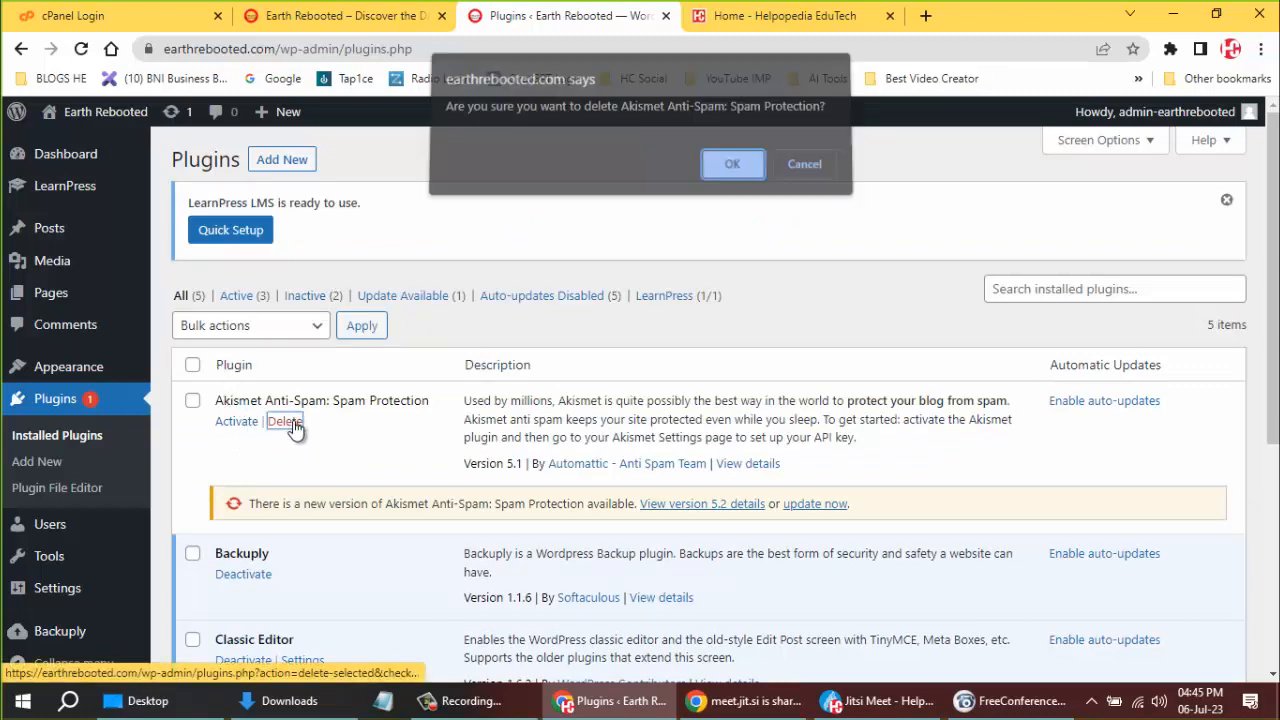
pyautogui.click(729, 166)
pyautogui.scroll(-3, 312, 427)
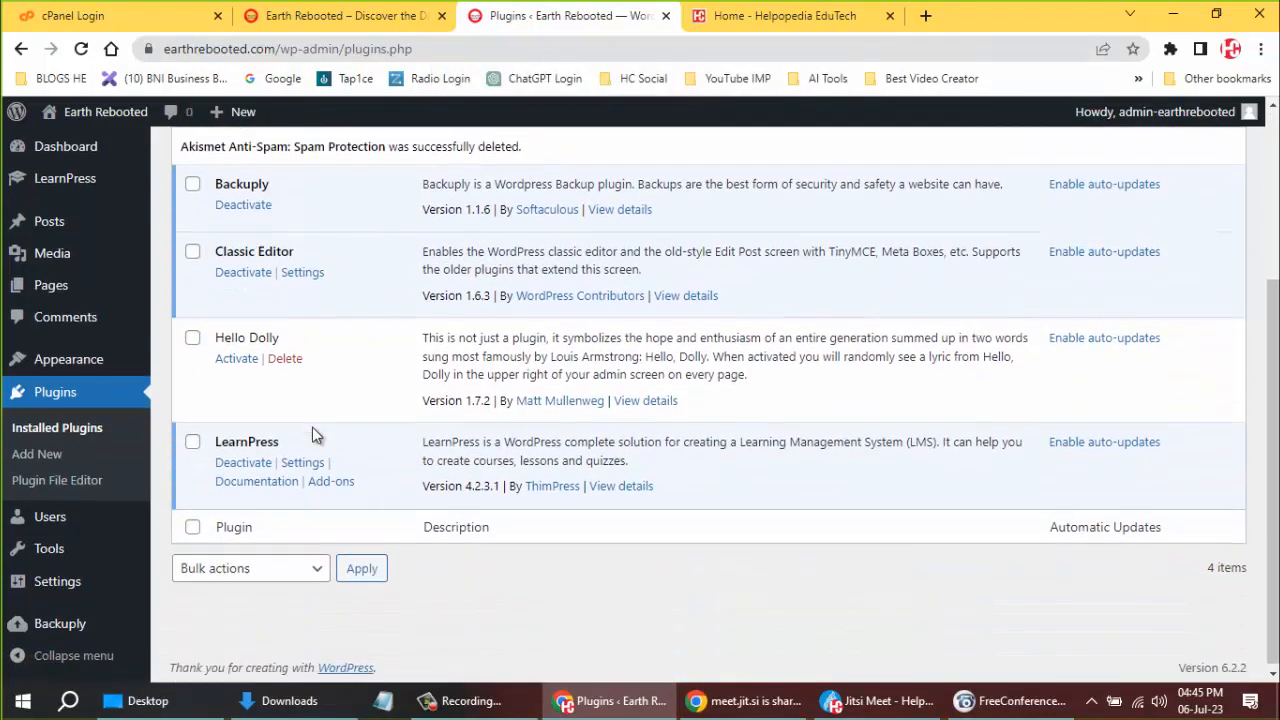
pyautogui.click(285, 355)
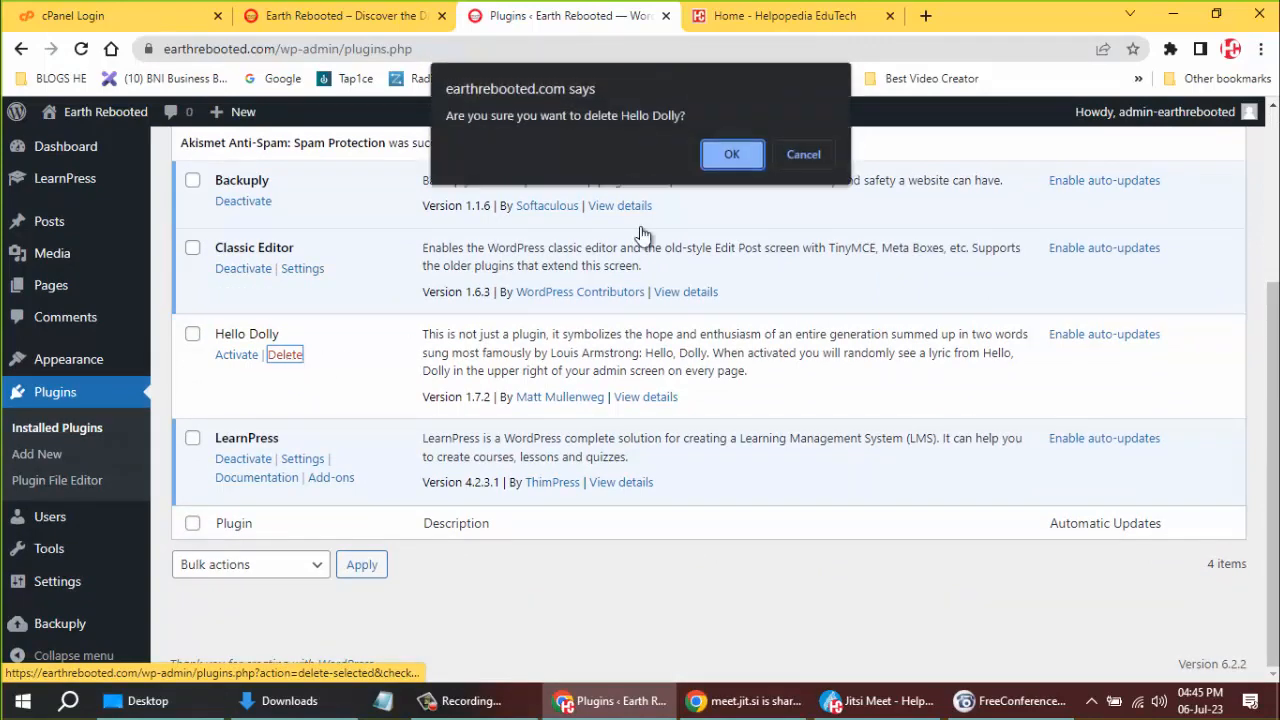
pyautogui.click(732, 155)
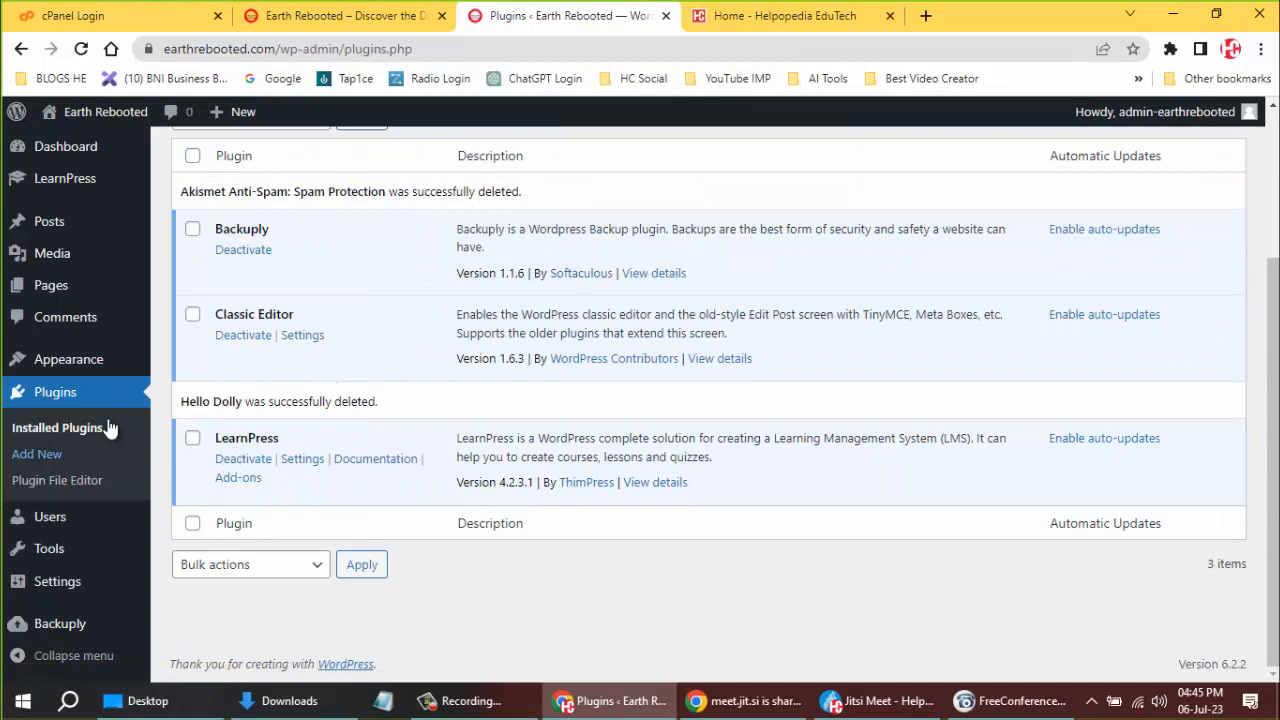
# - Review the remaining LearnPress plugin, view the site's Contact Us page, and return to the plugin list
pyautogui.moveTo(45, 246)
pyautogui.moveTo(216, 438); pyautogui.dragTo(290, 452)
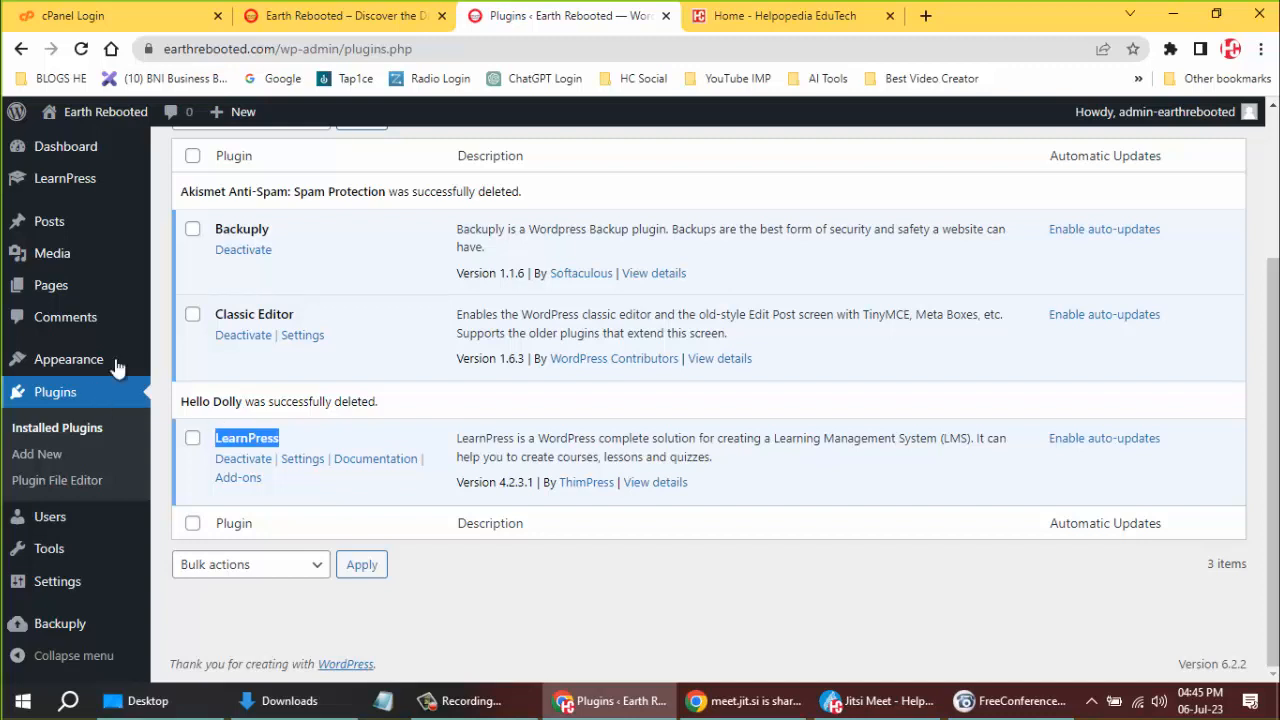
pyautogui.scroll(1, 721, 528)
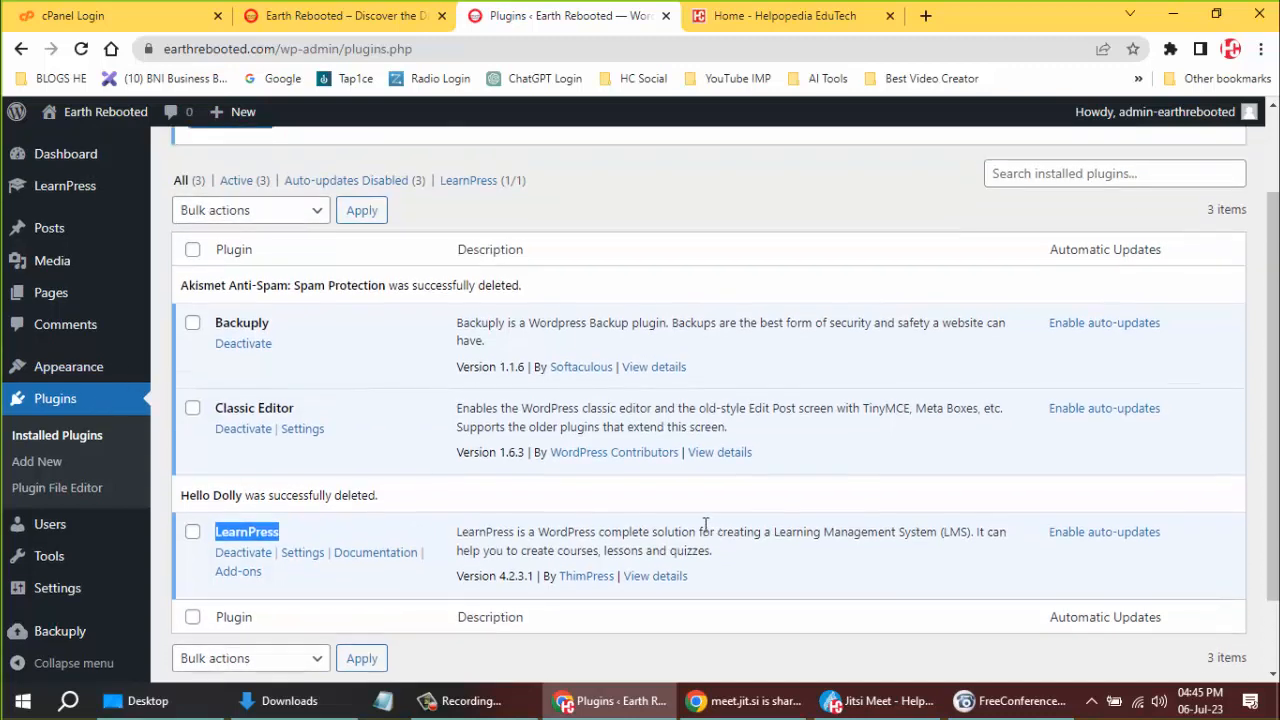
pyautogui.click(330, 16)
pyautogui.click(804, 341)
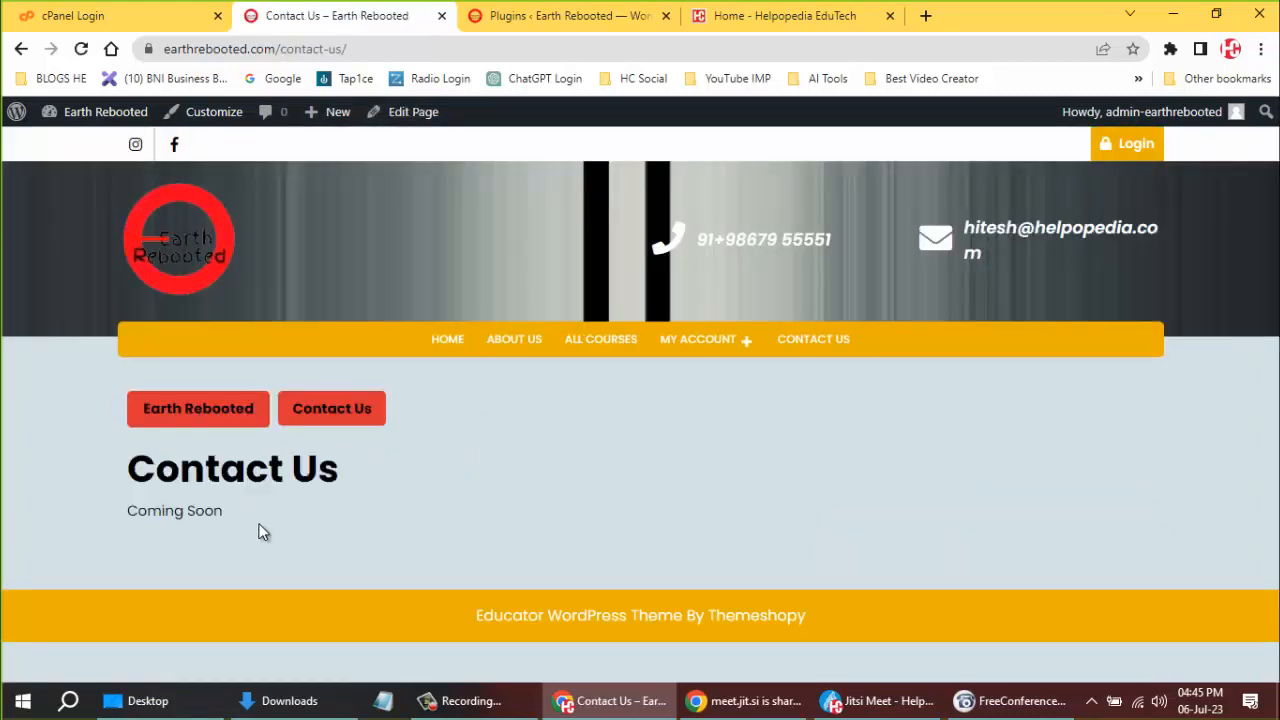
pyautogui.click(540, 15)
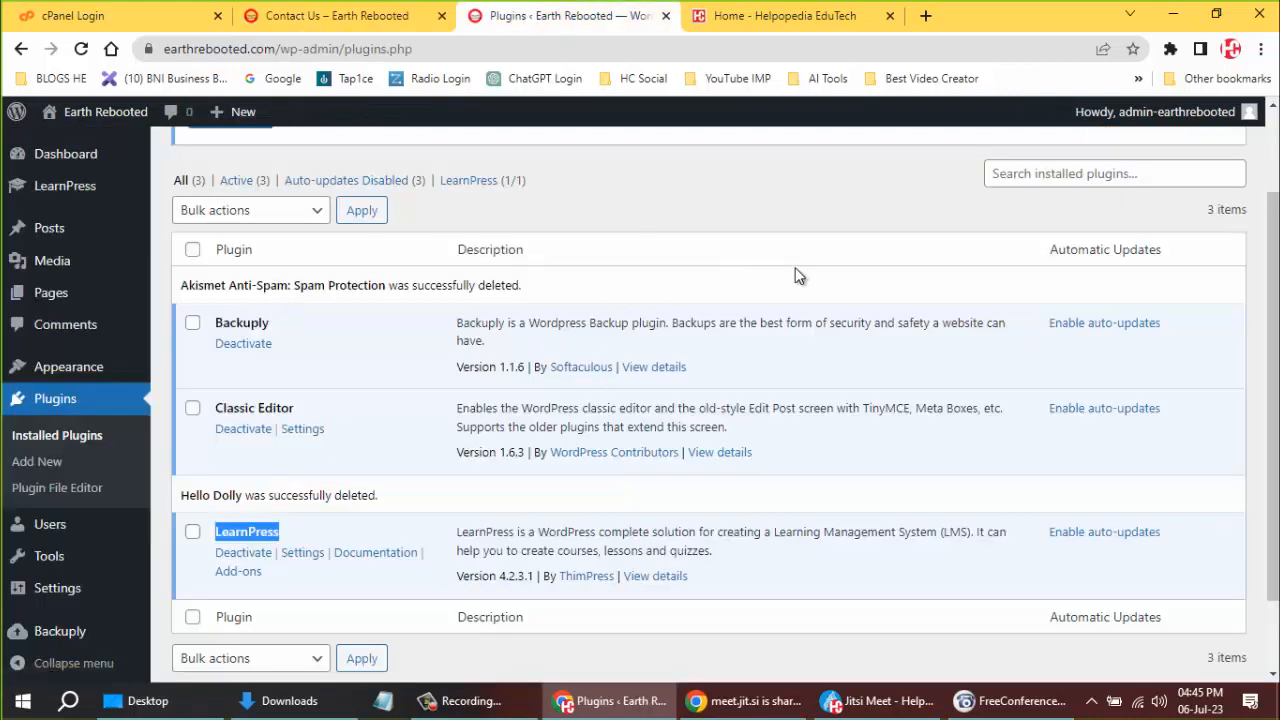
pyautogui.scroll(1, 1030, 288)
pyautogui.scroll(1, 572, 307)
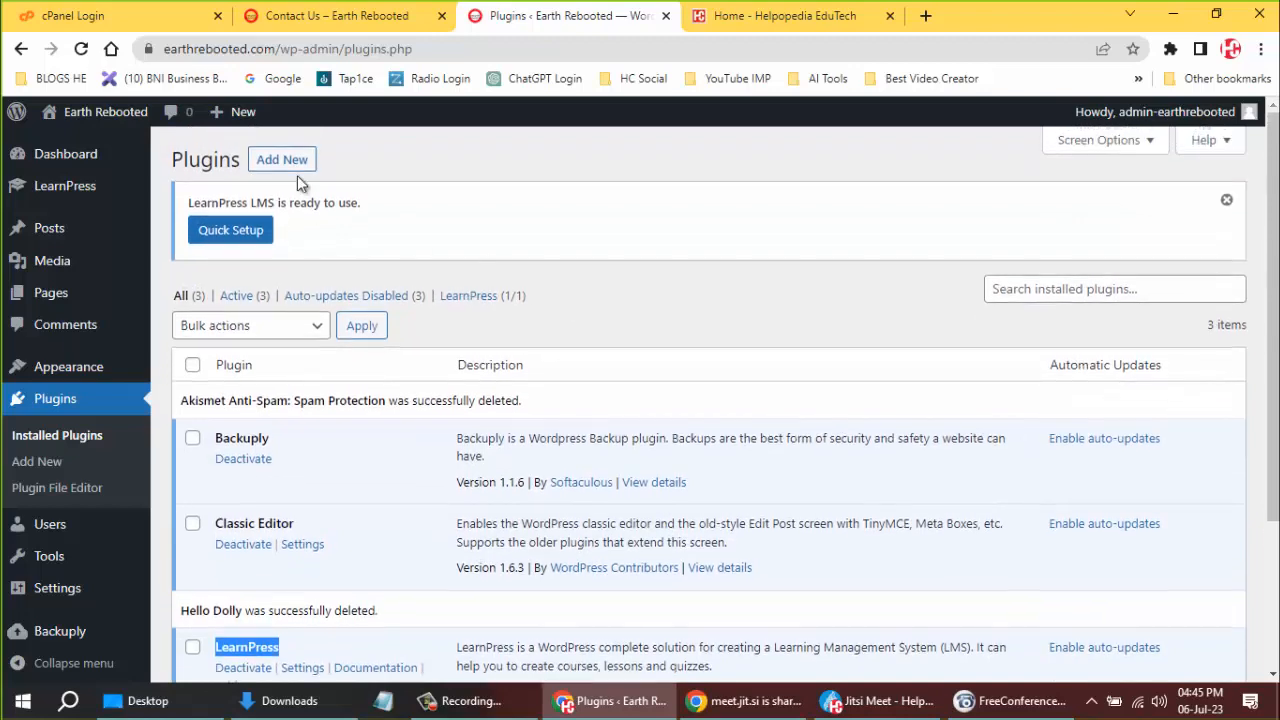
# - Search Add New plugins for 'forms'
pyautogui.click(281, 161)
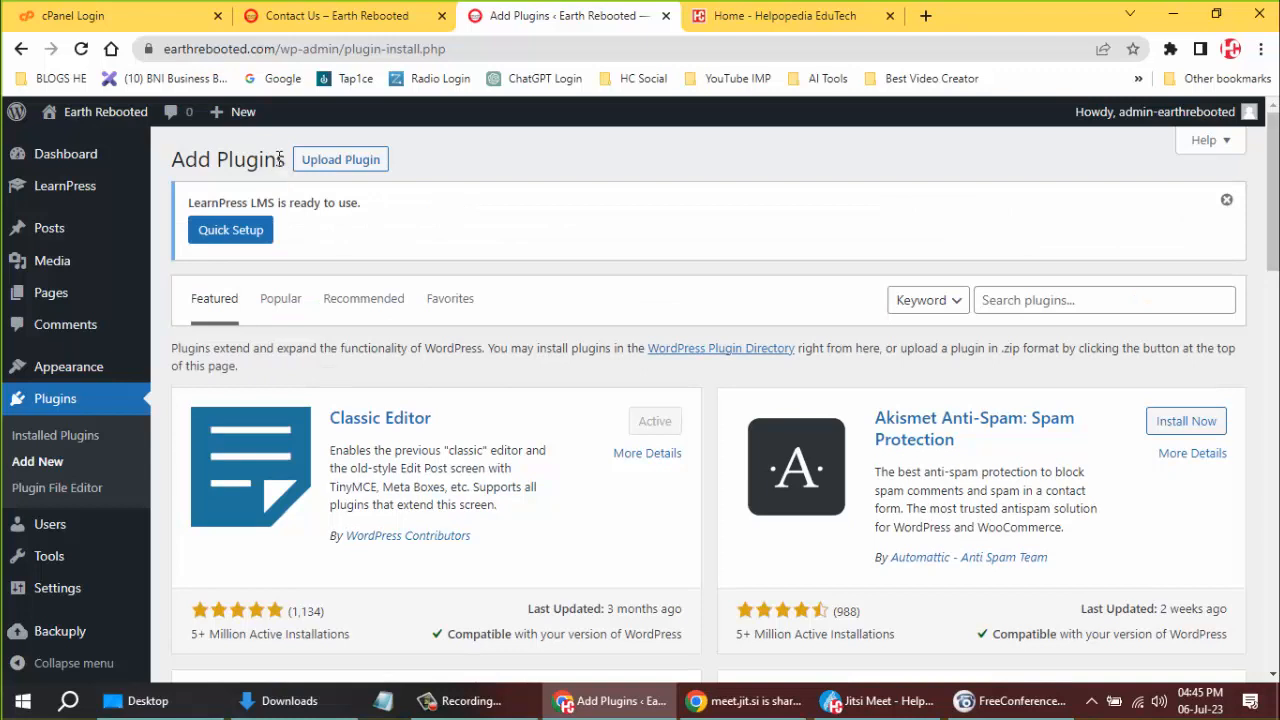
pyautogui.click(1056, 298)
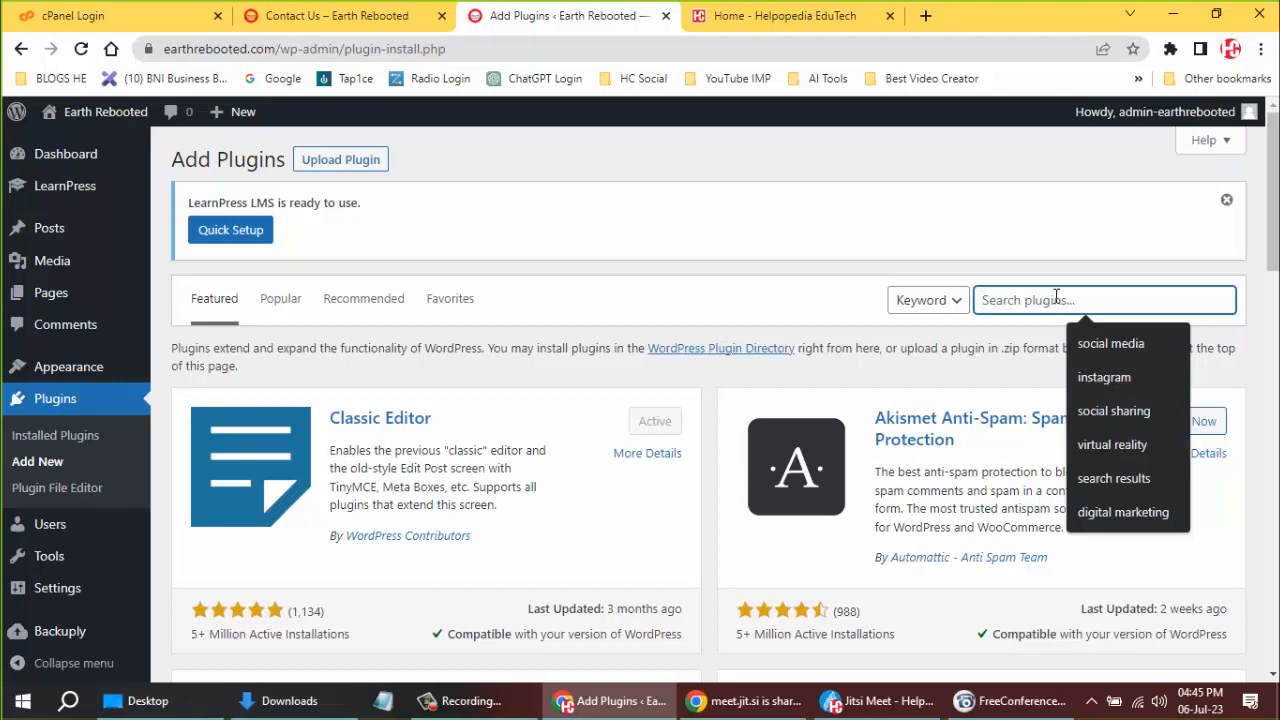
pyautogui.write('forms')
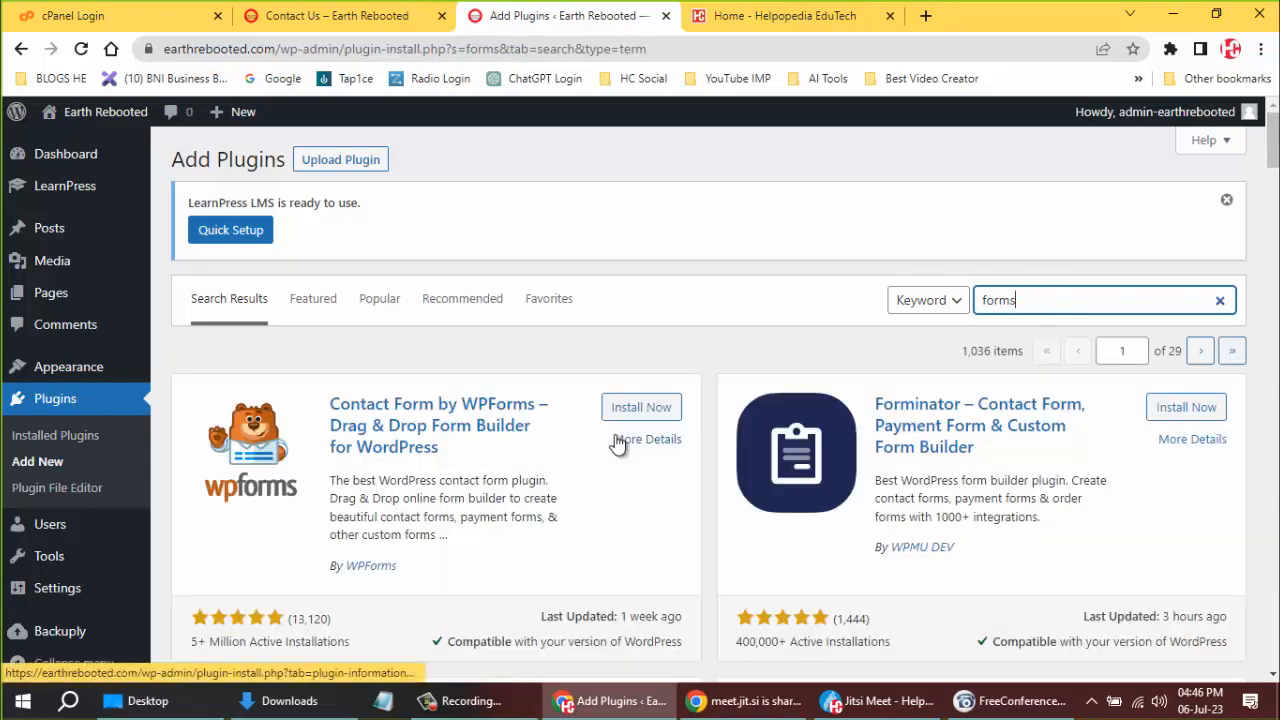
pyautogui.scroll(-15, 717, 360)
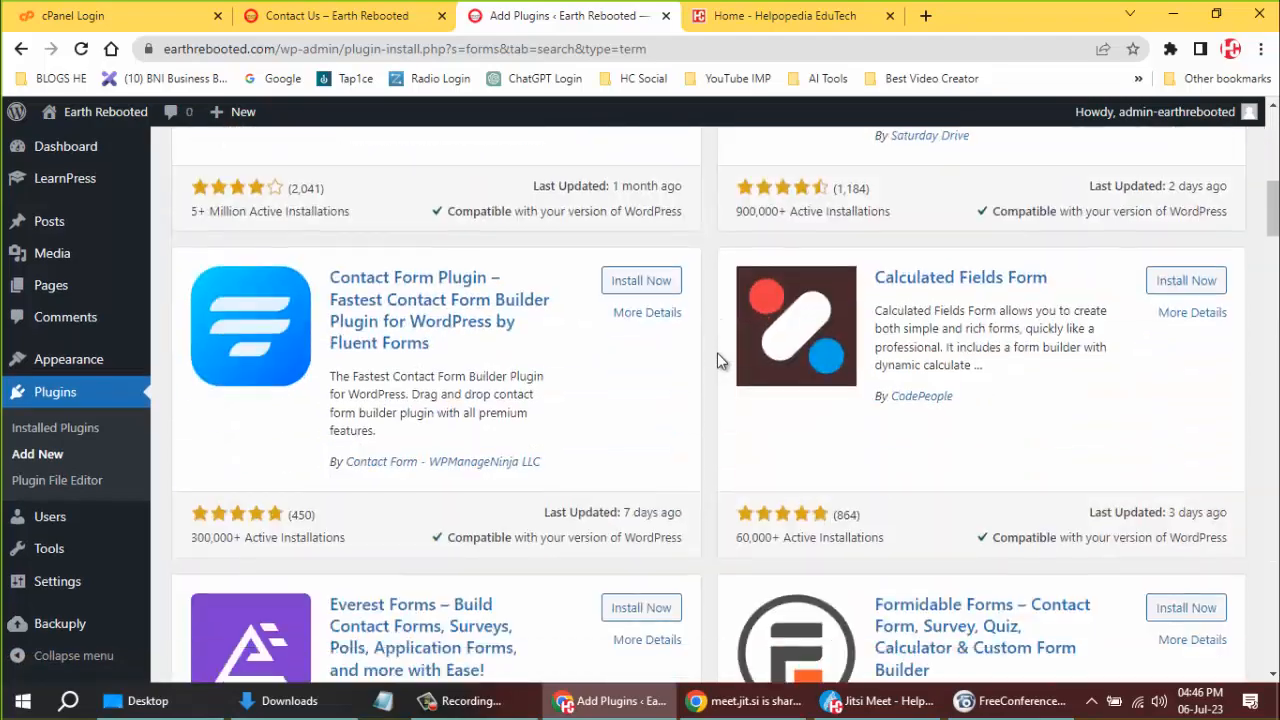
pyautogui.scroll(15, 716, 352)
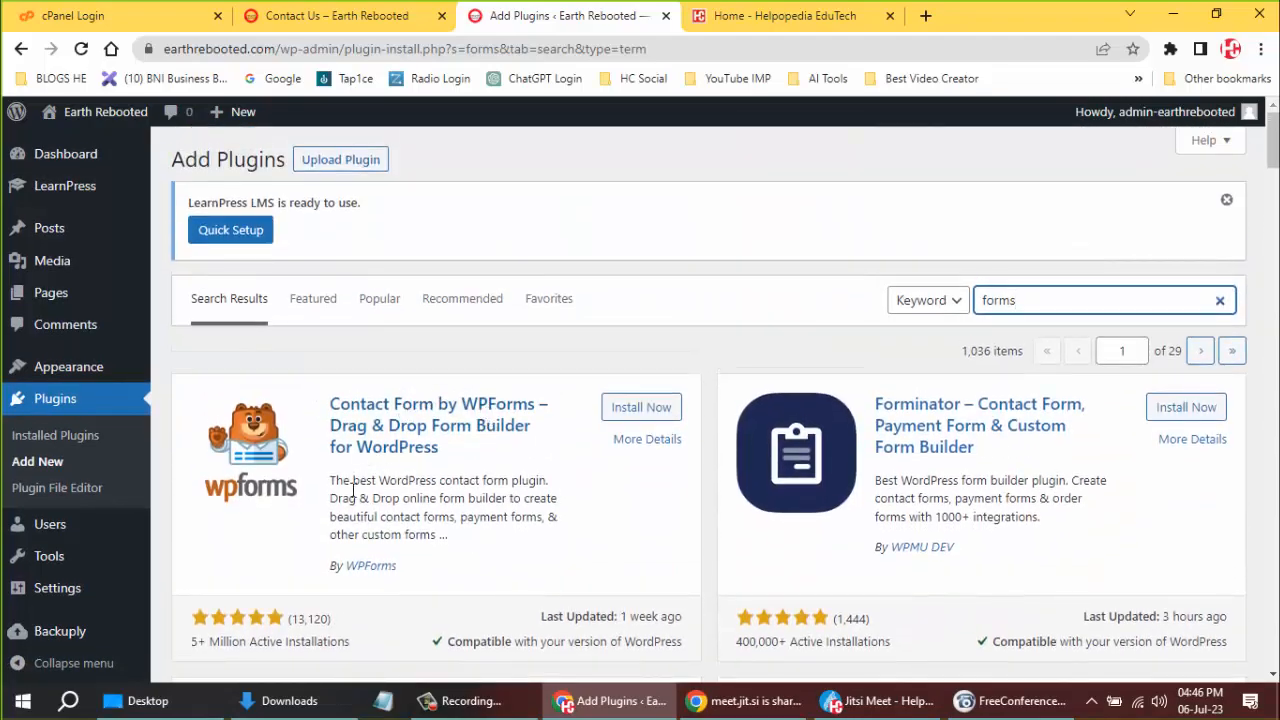
# - Open the Contact Form by WPForms details and install the plugin
pyautogui.click(640, 442)
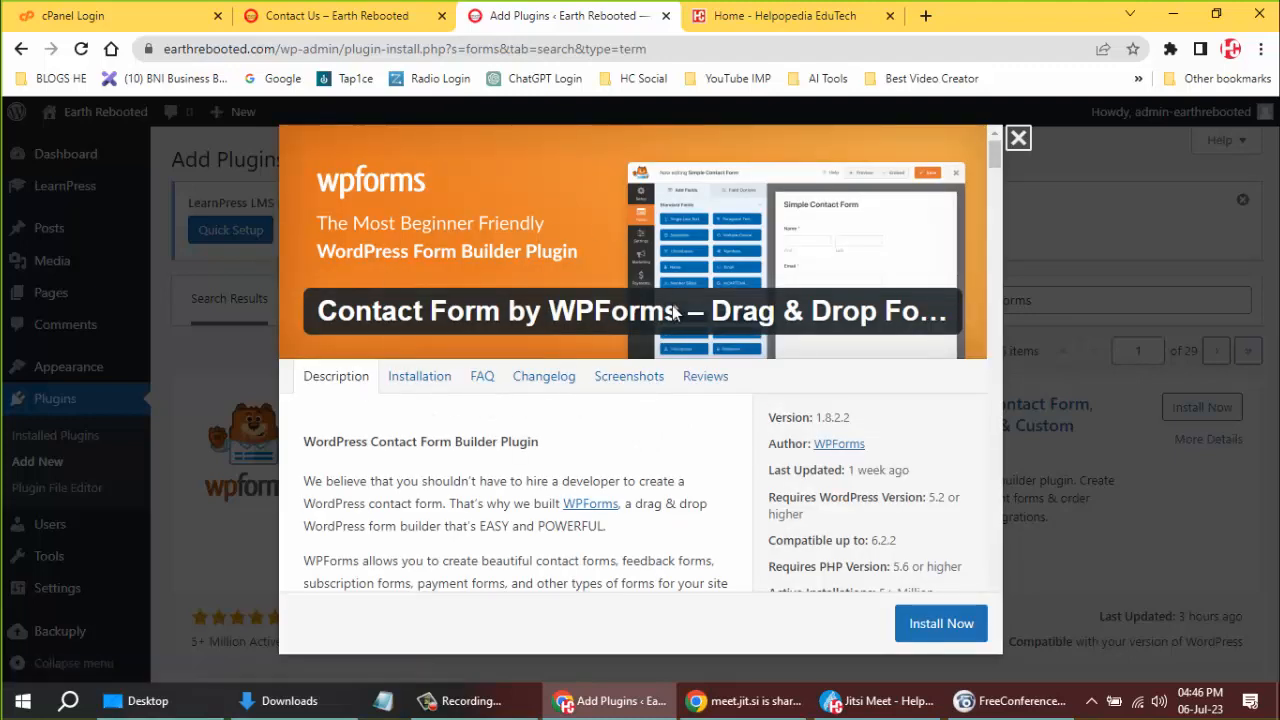
pyautogui.scroll(-12, 560, 424)
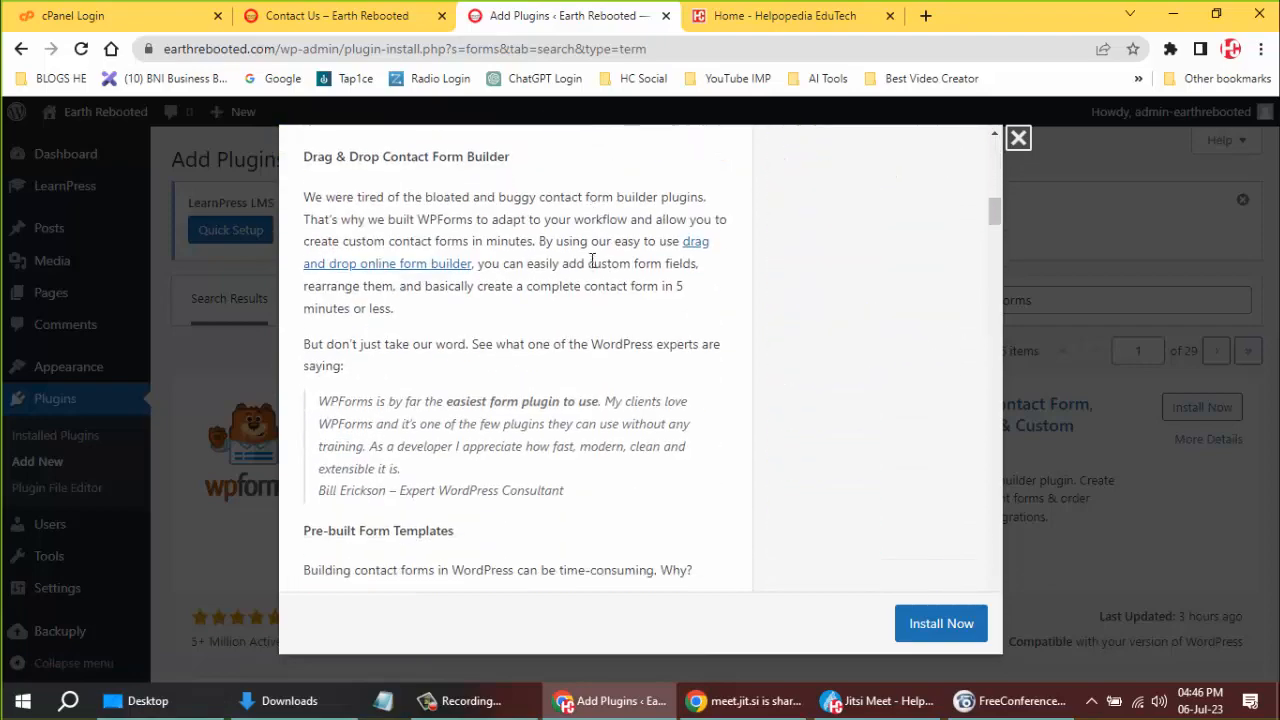
pyautogui.scroll(12, 629, 380)
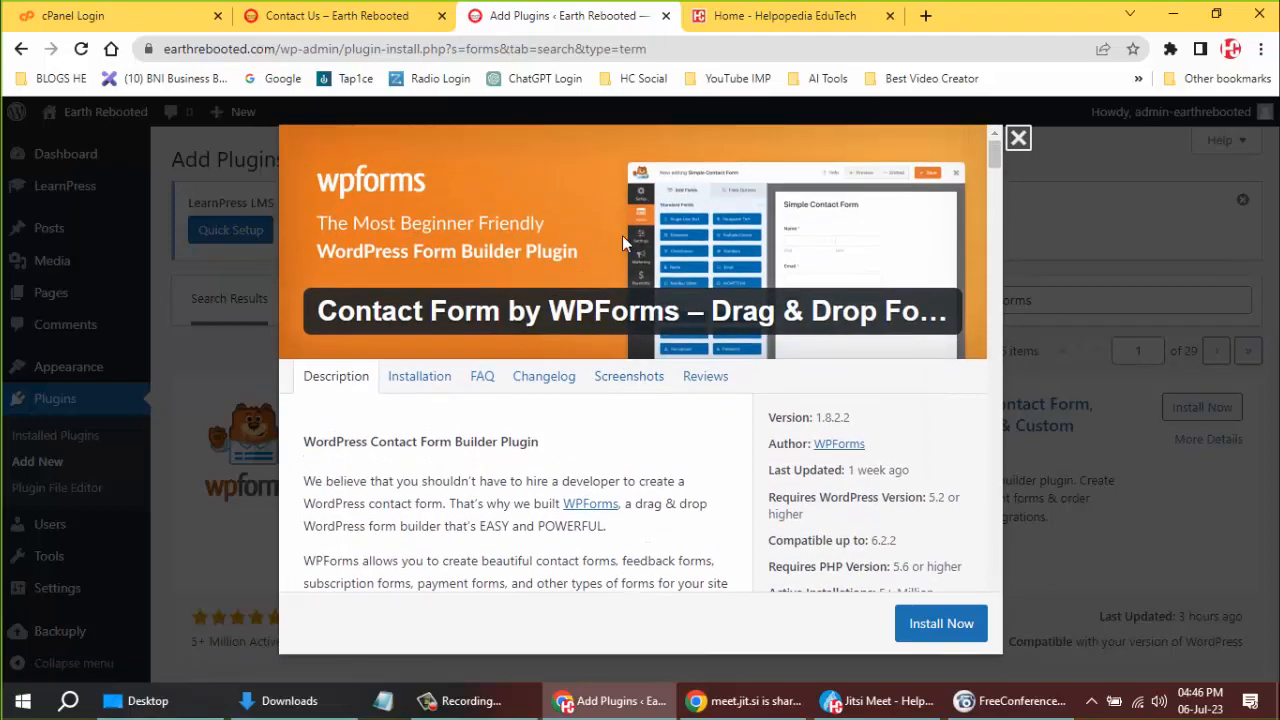
pyautogui.click(940, 627)
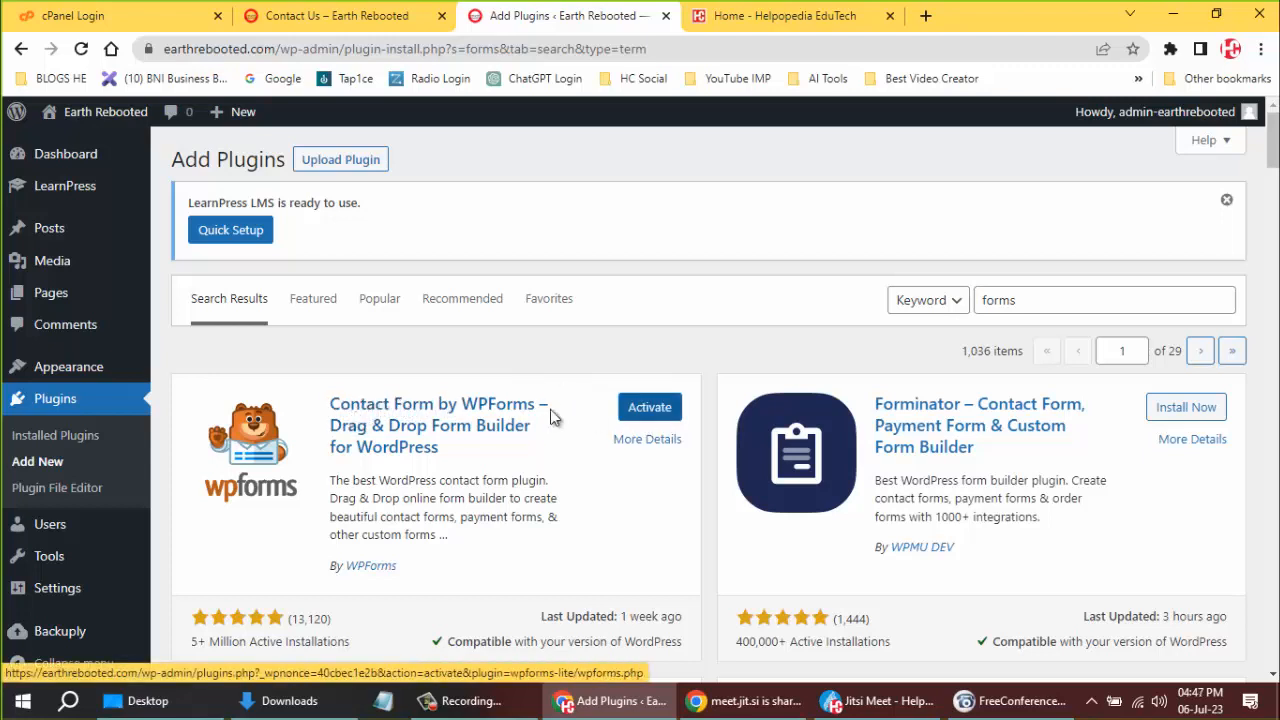
# - Activate the WPForms plugin and look over its Welcome to WPForms screen
pyautogui.click(650, 408)
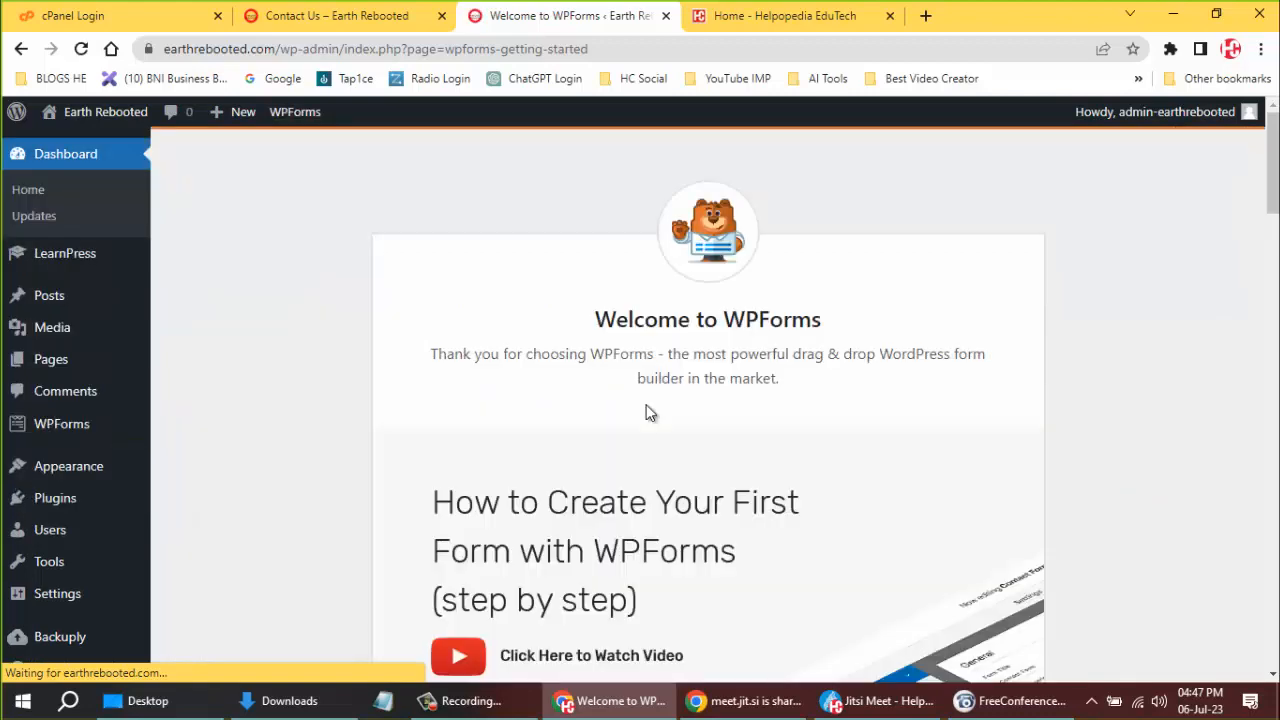
pyautogui.moveTo(594, 318); pyautogui.dragTo(929, 316)
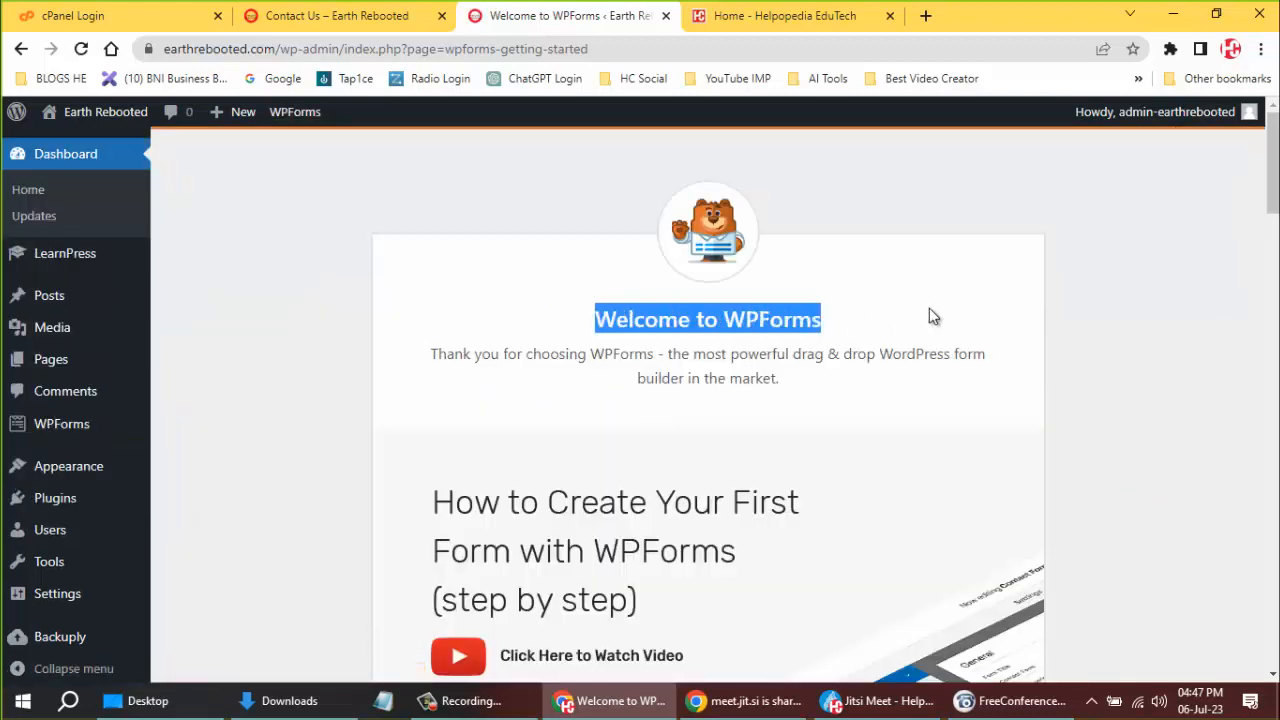
pyautogui.scroll(-6, 653, 390)
pyautogui.scroll(6, 640, 421)
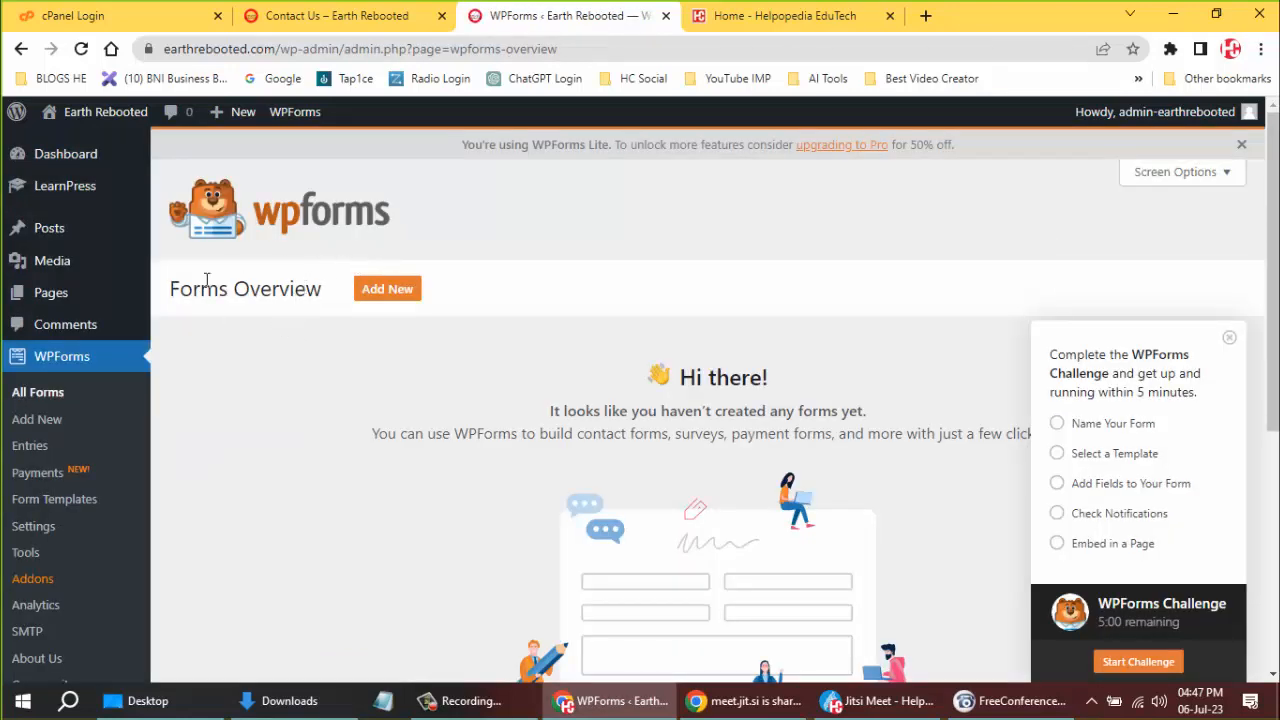
pyautogui.scroll(-4, 780, 416)
pyautogui.scroll(4, 771, 414)
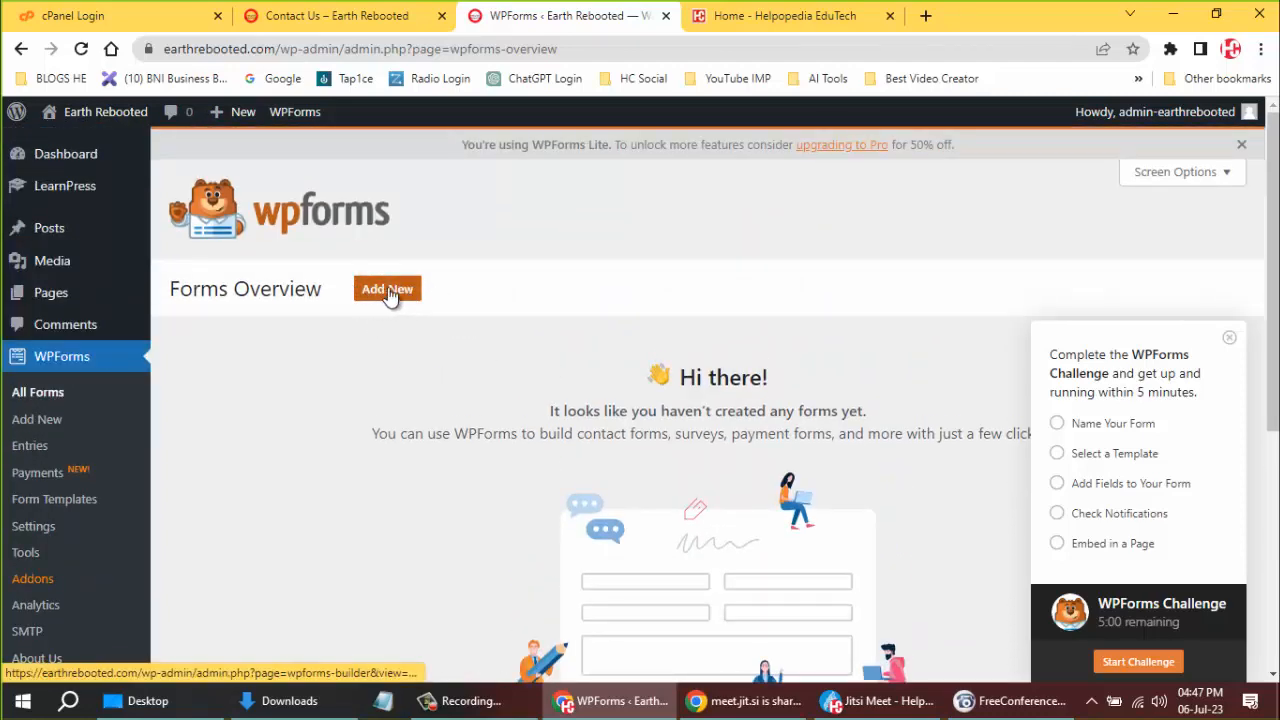
pyautogui.click(389, 290)
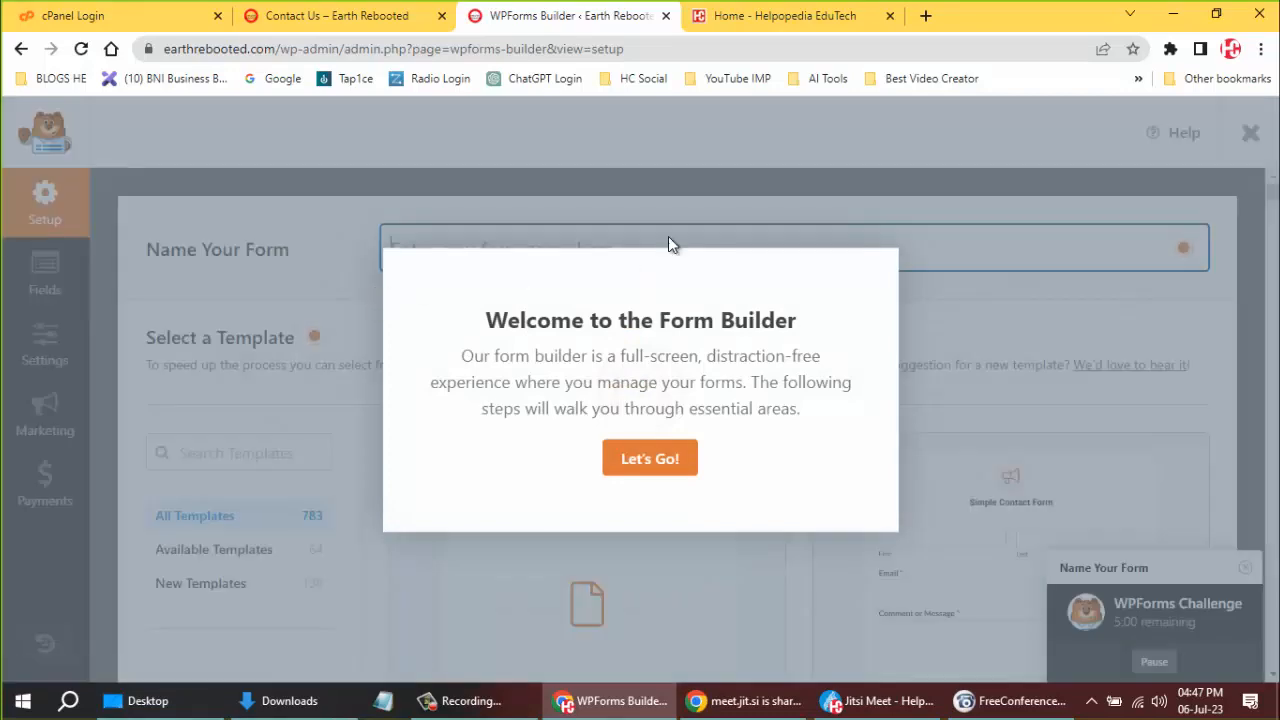
pyautogui.click(660, 464)
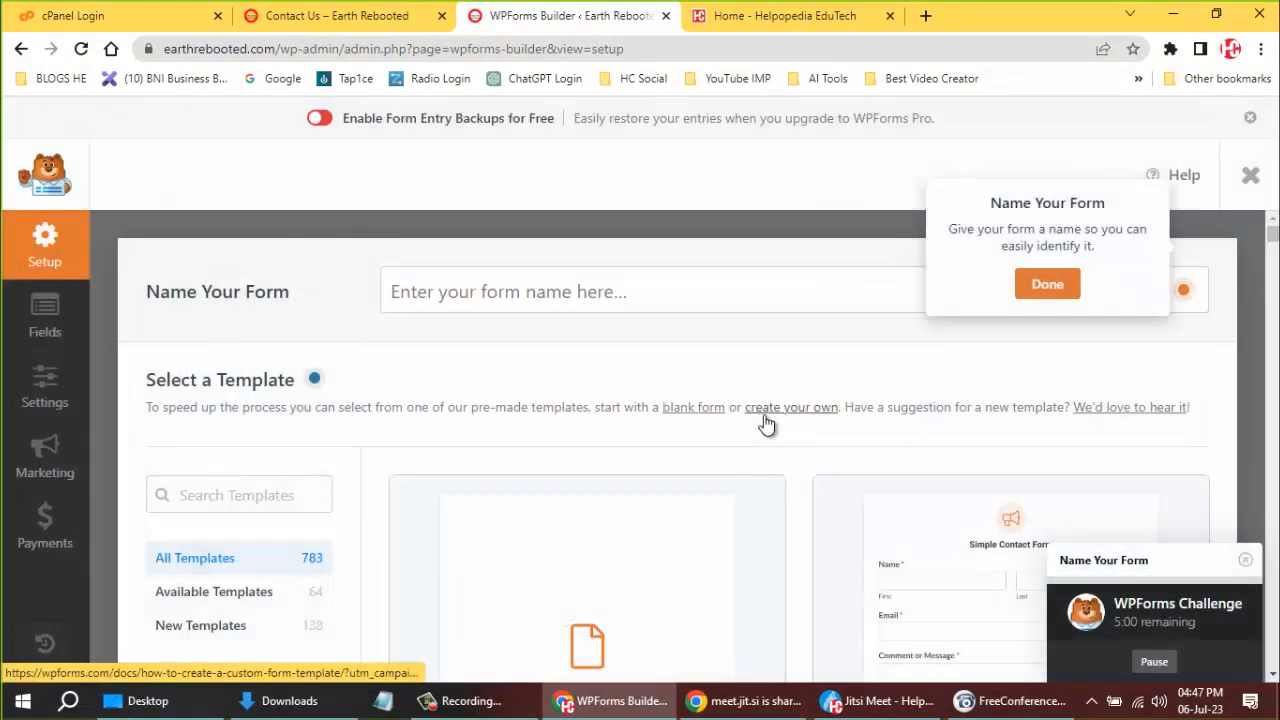
pyautogui.click(1046, 285)
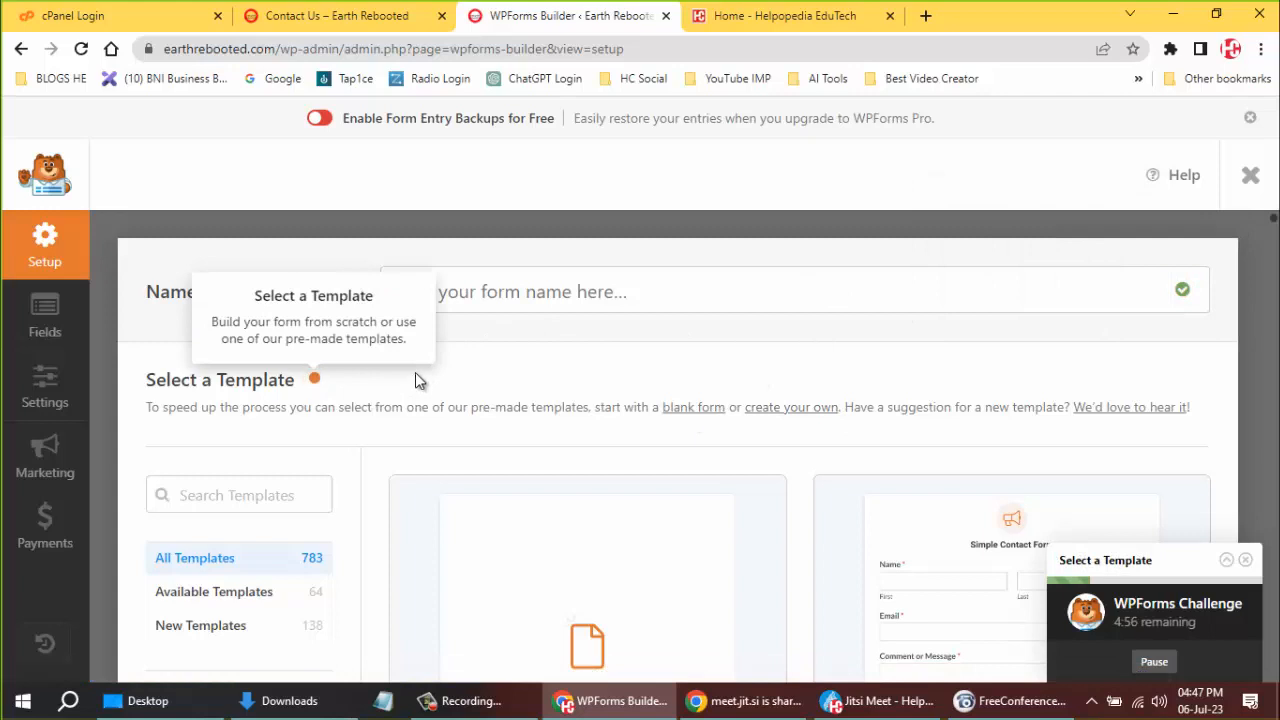
pyautogui.scroll(-3, 578, 380)
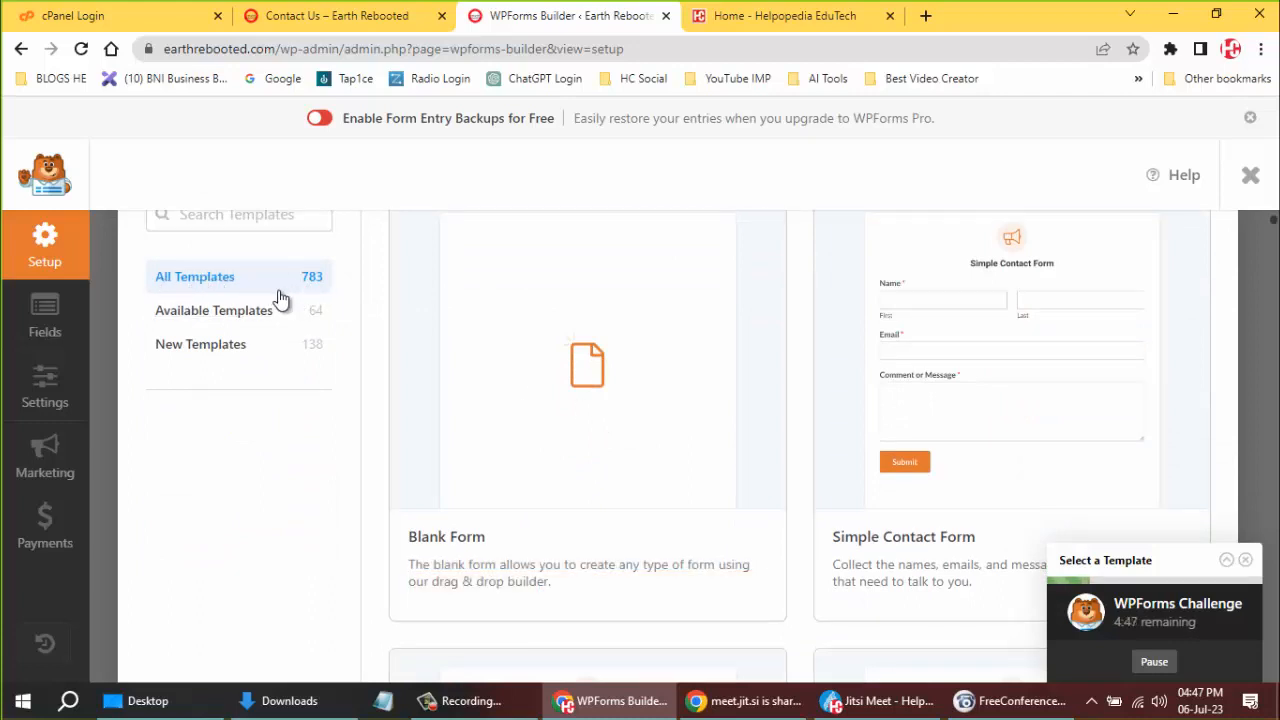
pyautogui.moveTo(553, 440)
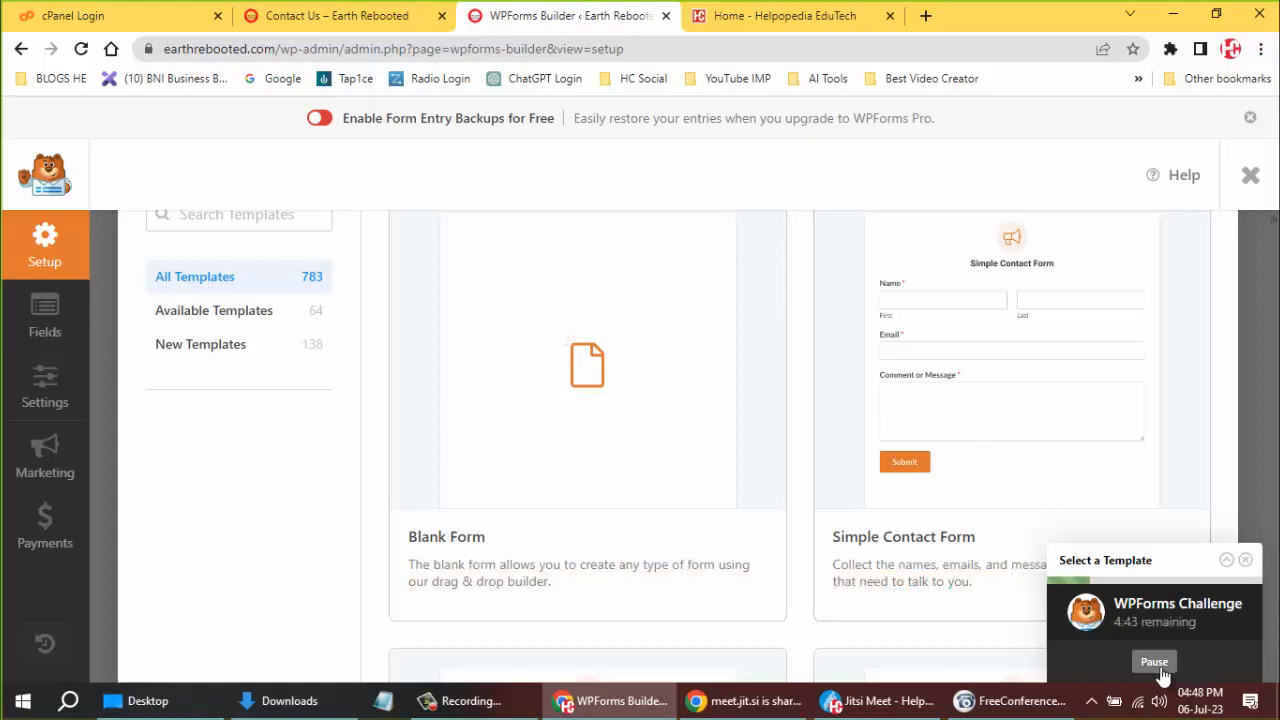
pyautogui.click(1245, 560)
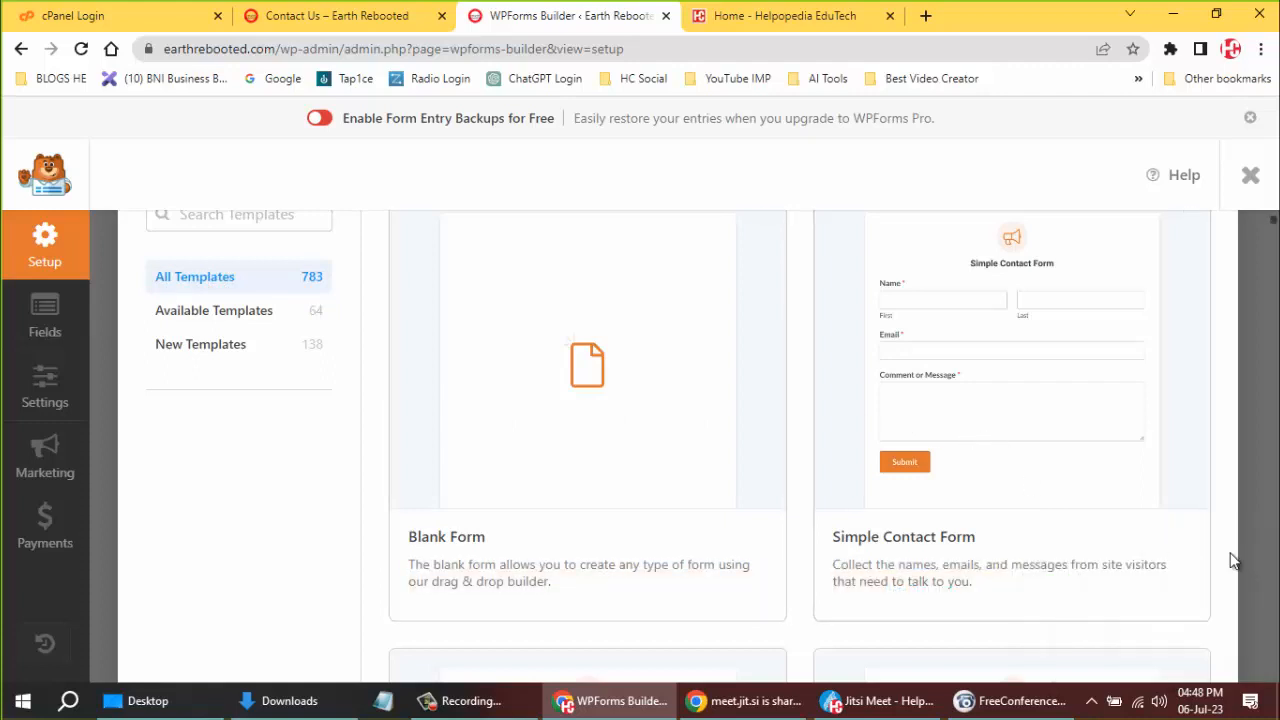
pyautogui.moveTo(1079, 362)
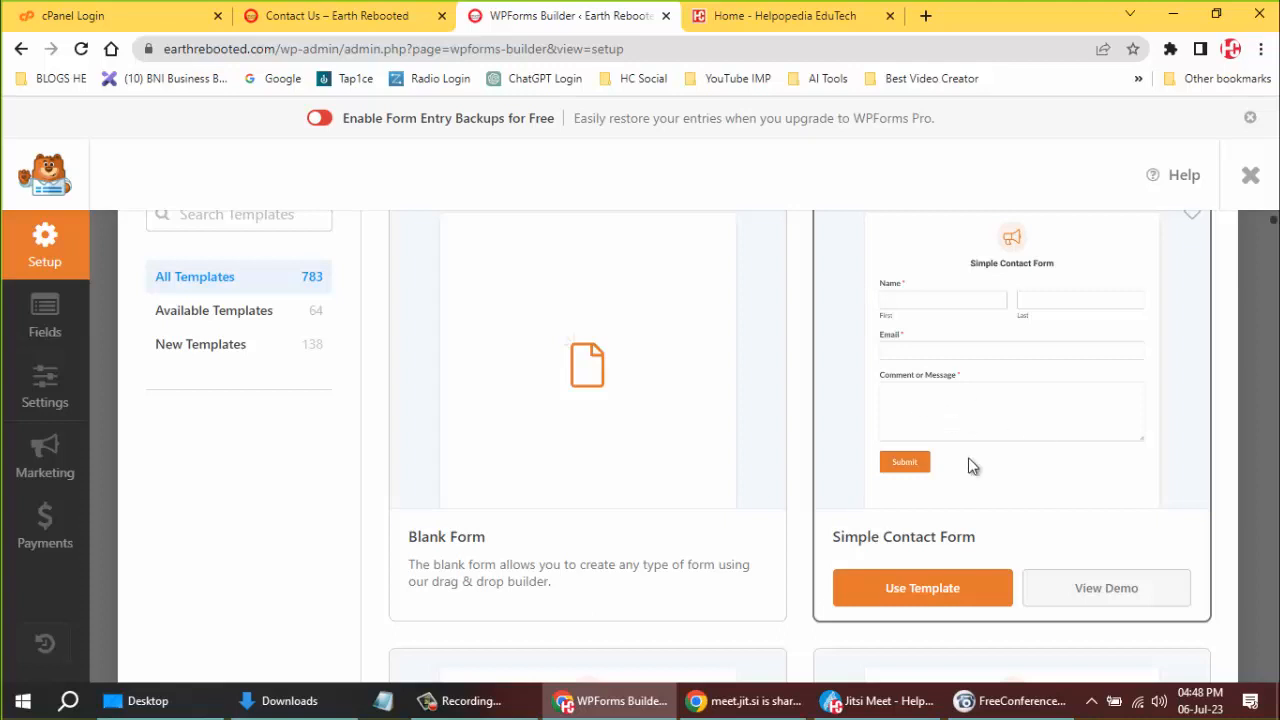
pyautogui.moveTo(862, 539); pyautogui.dragTo(966, 546)
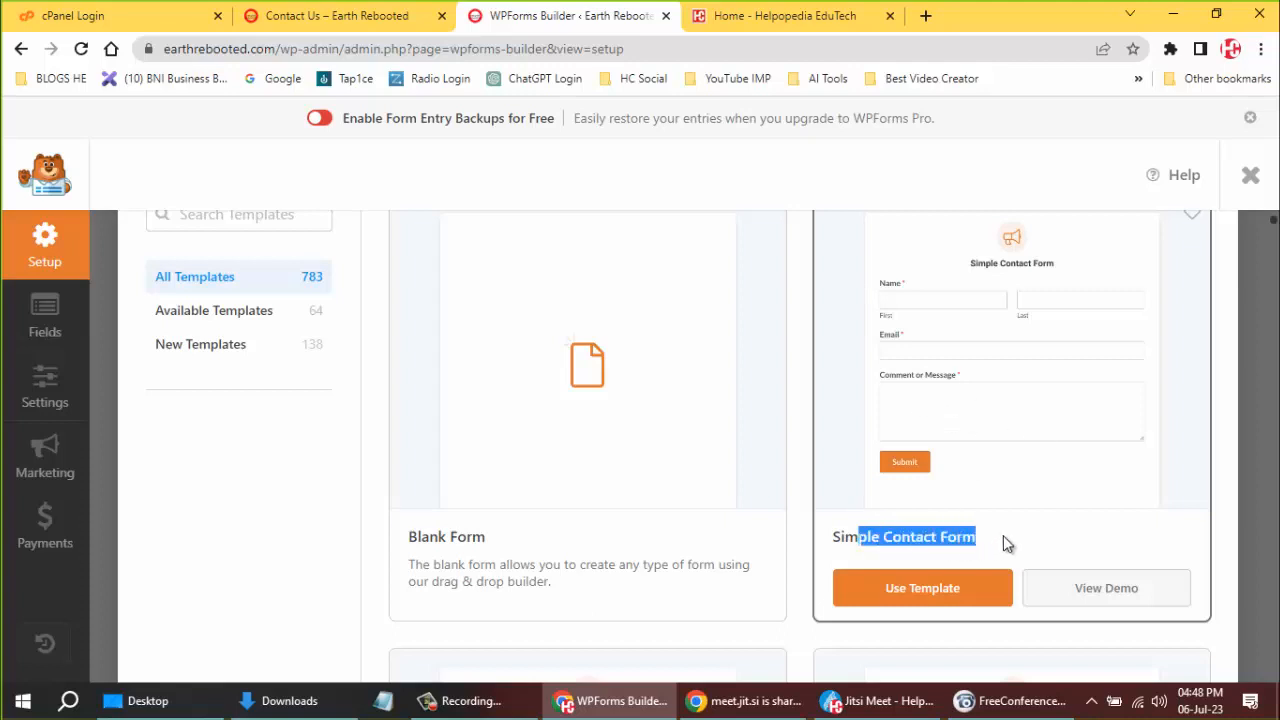
pyautogui.scroll(1, 965, 425)
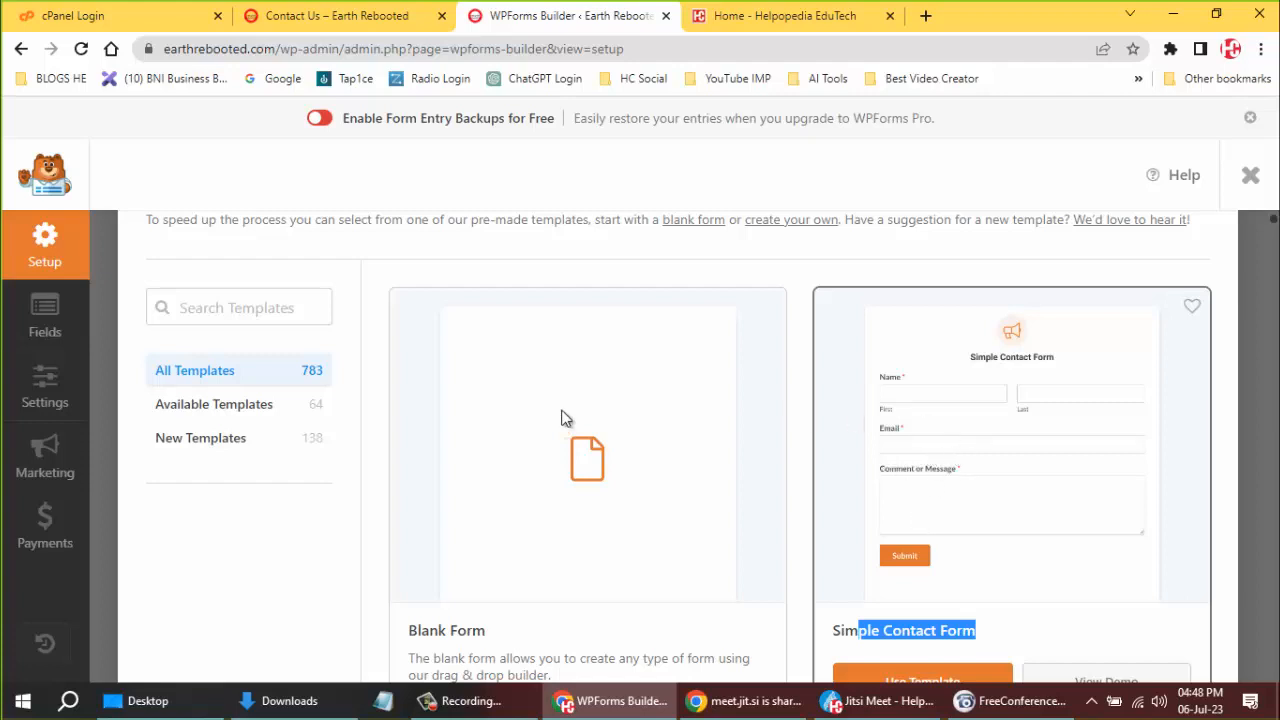
pyautogui.scroll(-4, 588, 460)
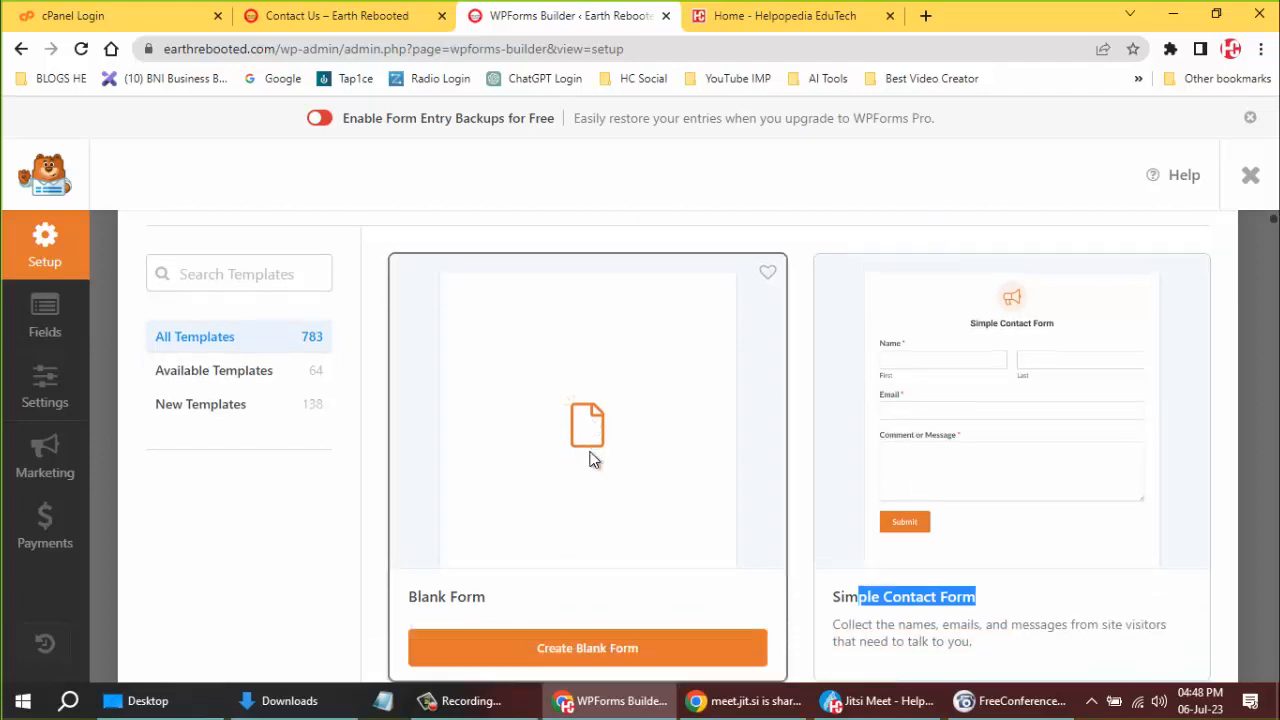
pyautogui.scroll(-2, 600, 450)
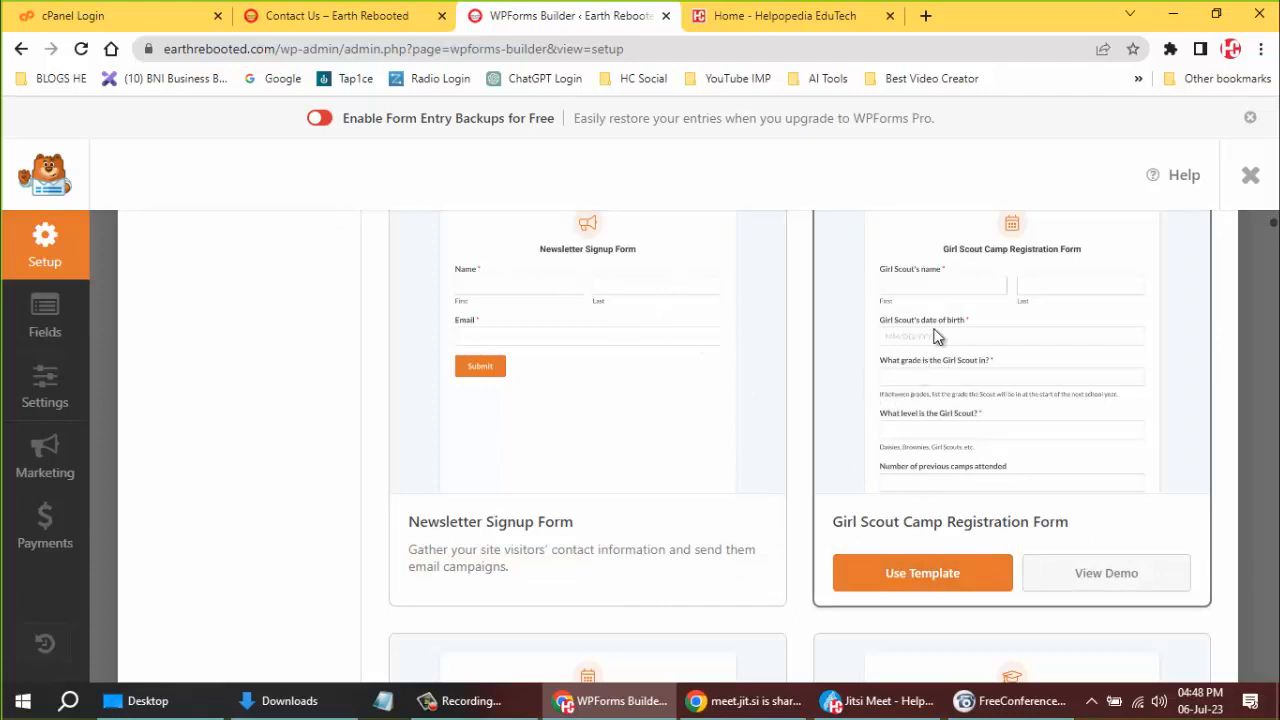
pyautogui.scroll(-5, 976, 300)
pyautogui.scroll(-1, 600, 403)
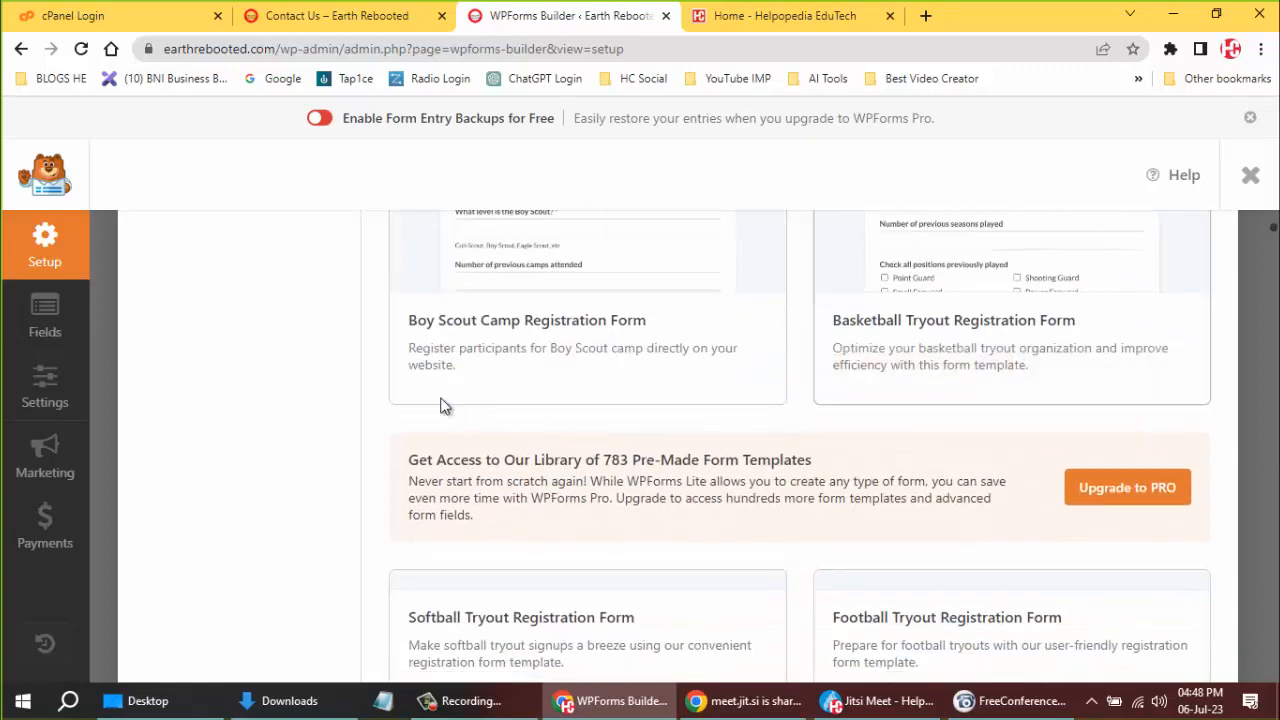
pyautogui.scroll(-1, 631, 349)
pyautogui.scroll(-3, 680, 352)
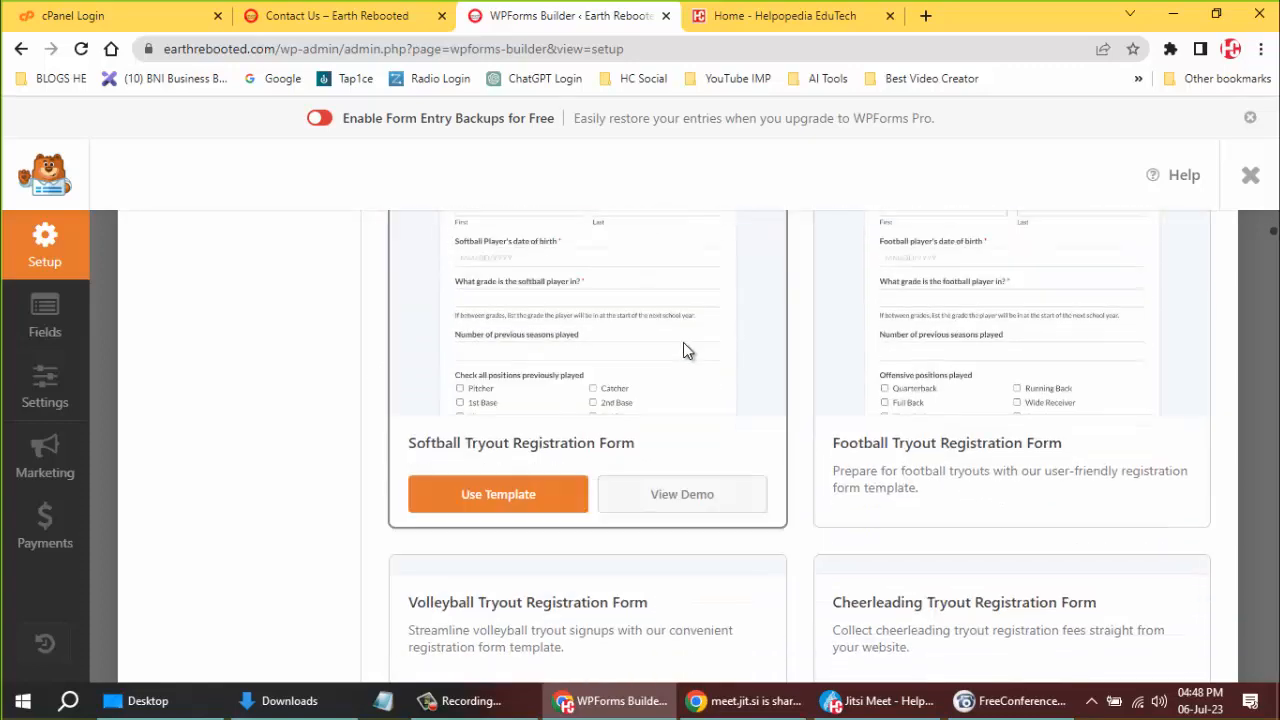
pyautogui.scroll(-1, 856, 410)
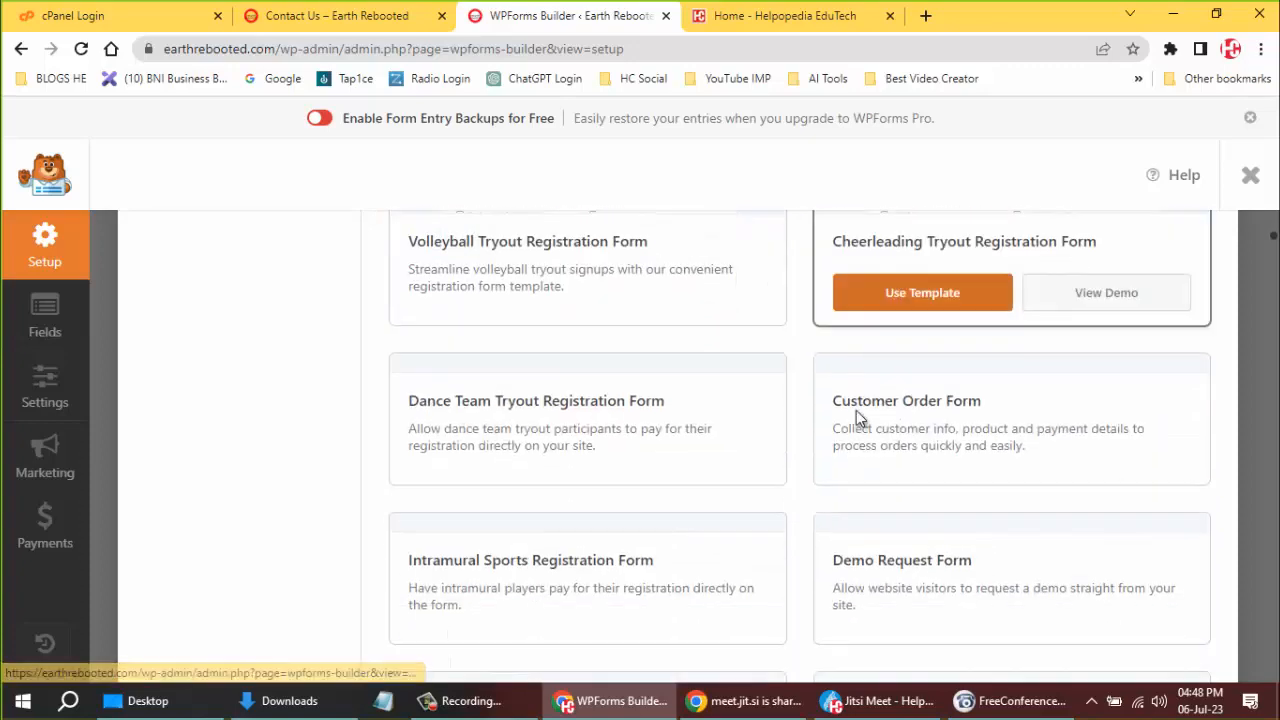
pyautogui.scroll(10, 803, 415)
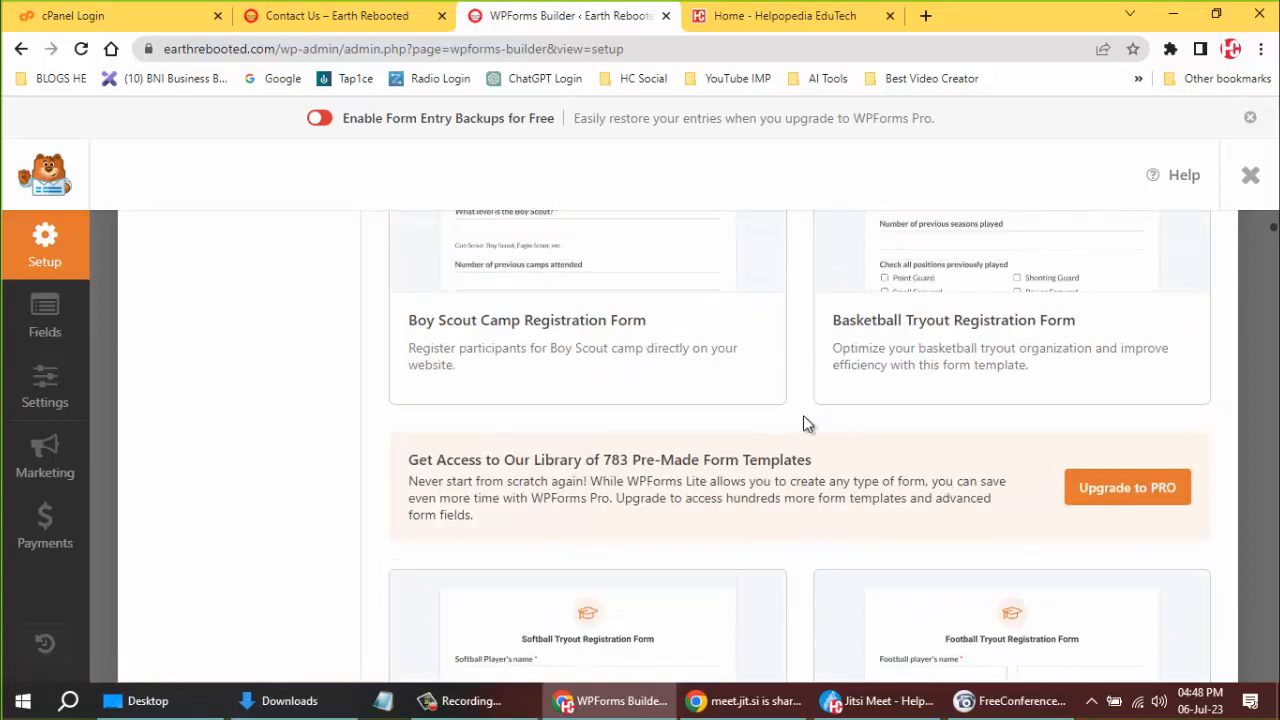
pyautogui.scroll(-4, 805, 417)
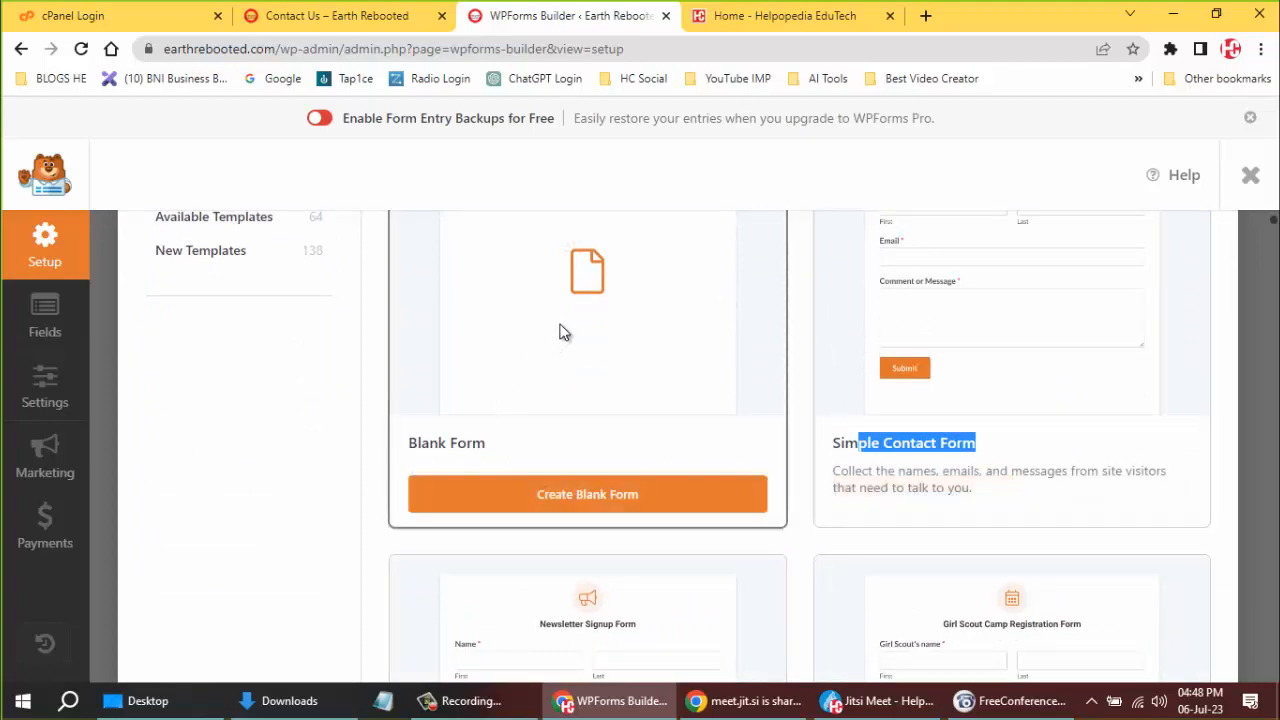
# - Create a Blank Form in WPForms Builder and browse the Add Fields panel
pyautogui.click(583, 497)
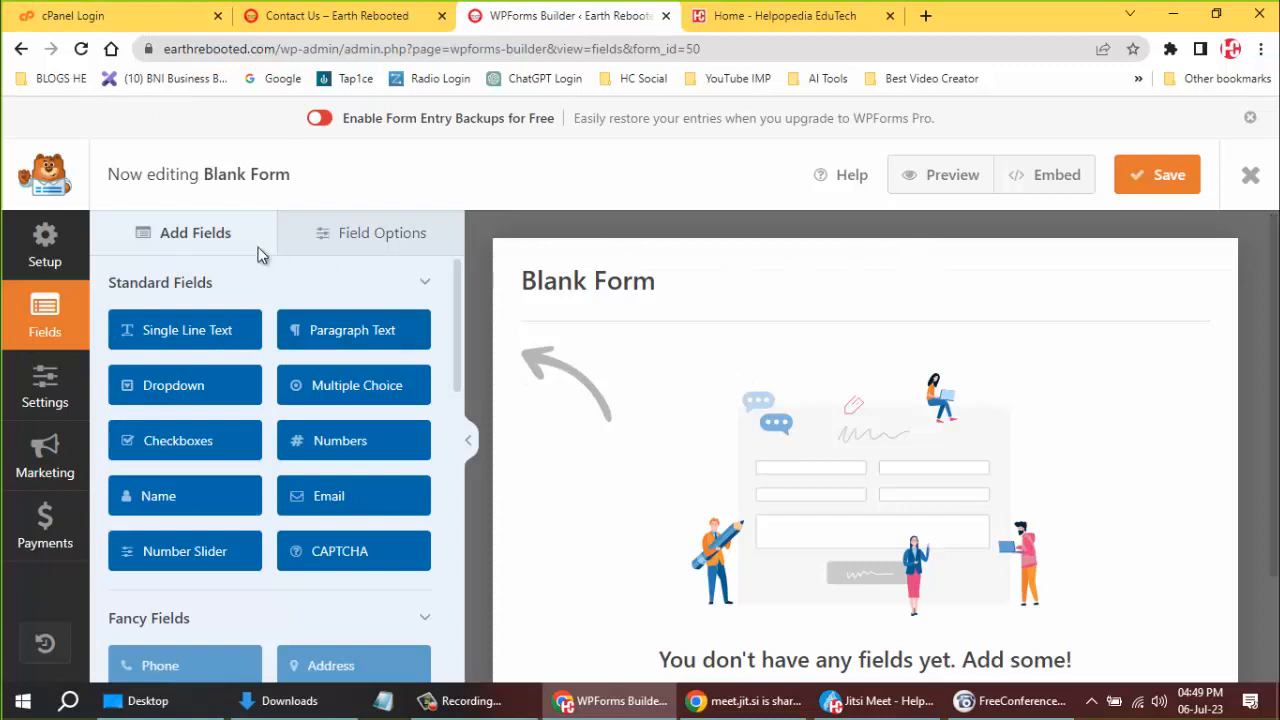
pyautogui.scroll(-3, 349, 310)
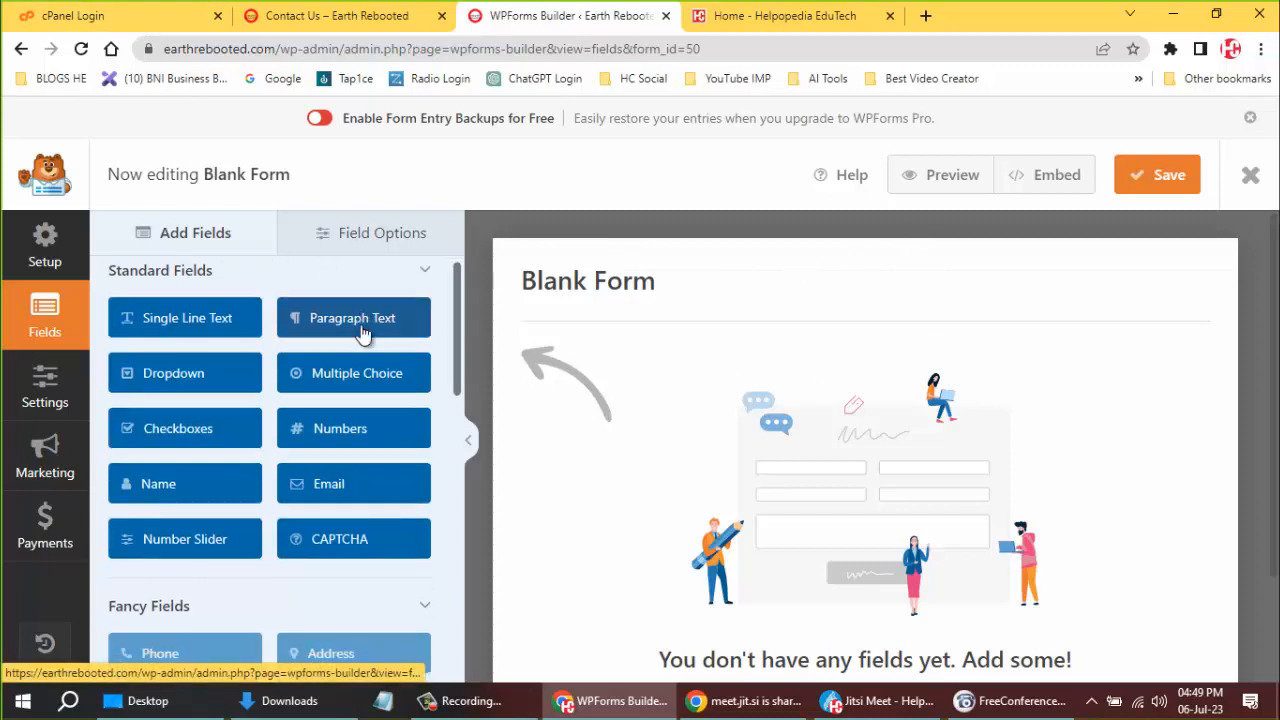
pyautogui.scroll(-3, 160, 404)
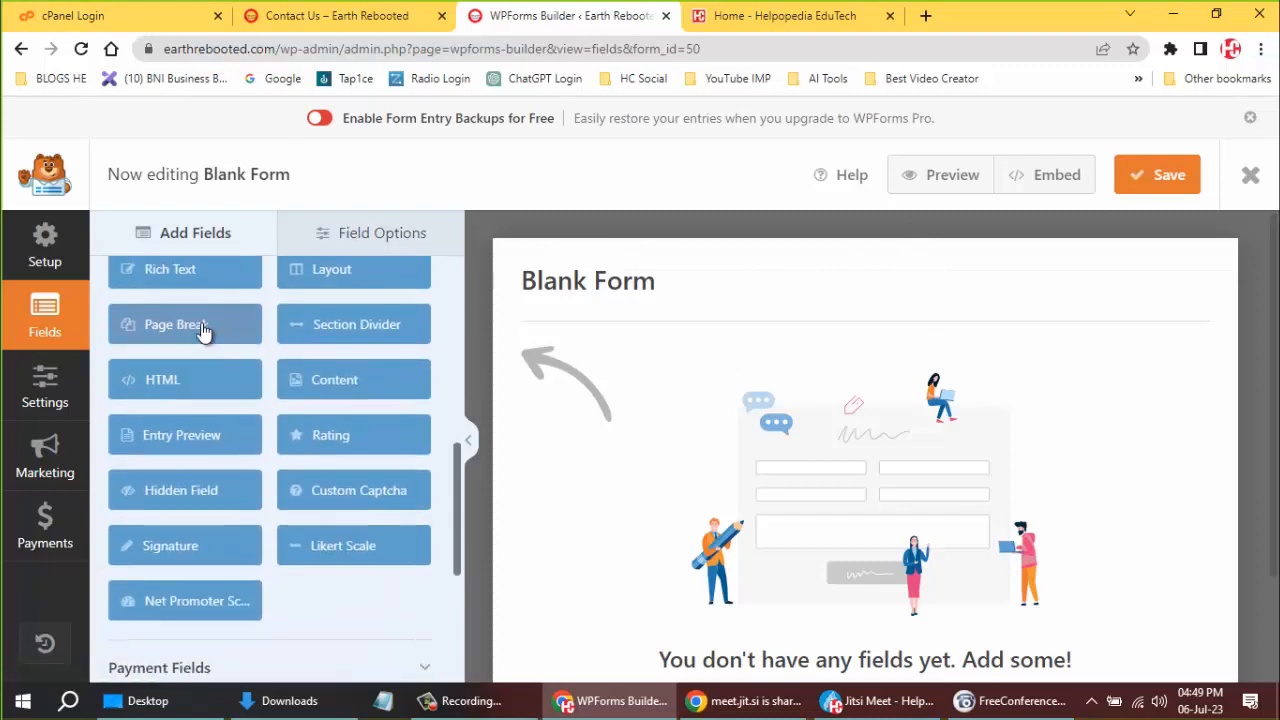
pyautogui.scroll(1, 229, 565)
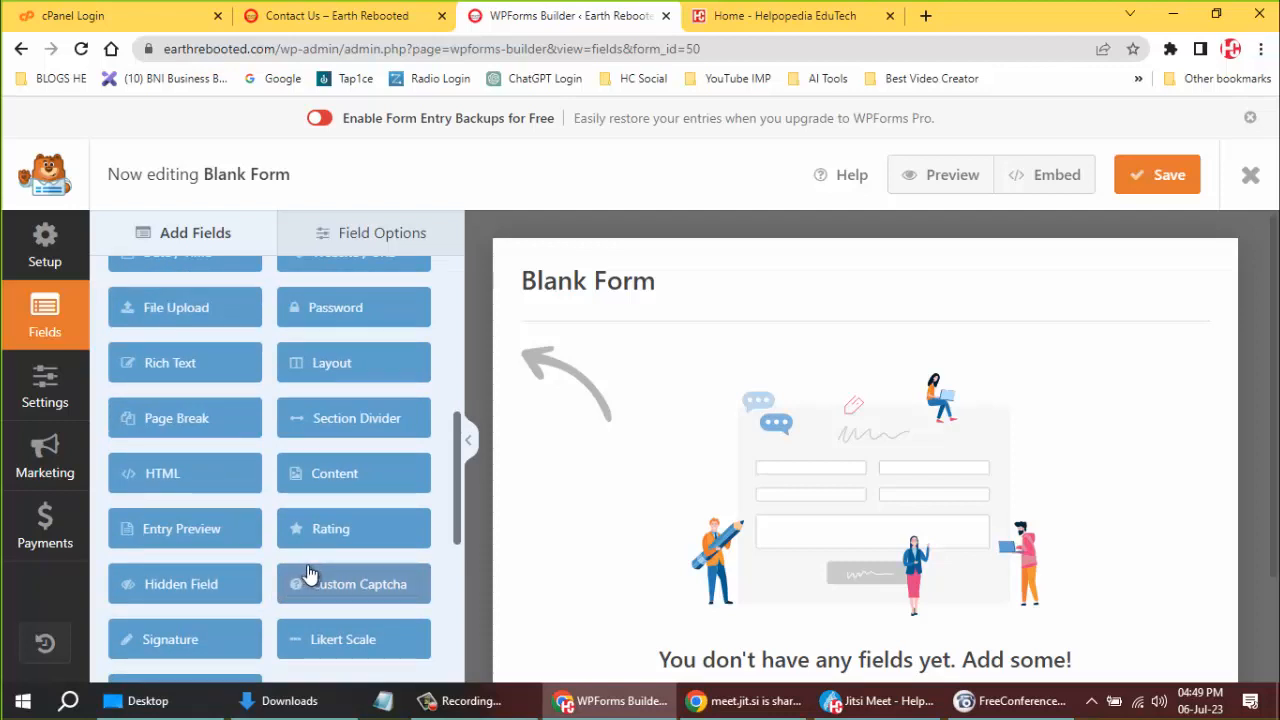
pyautogui.scroll(5, 290, 500)
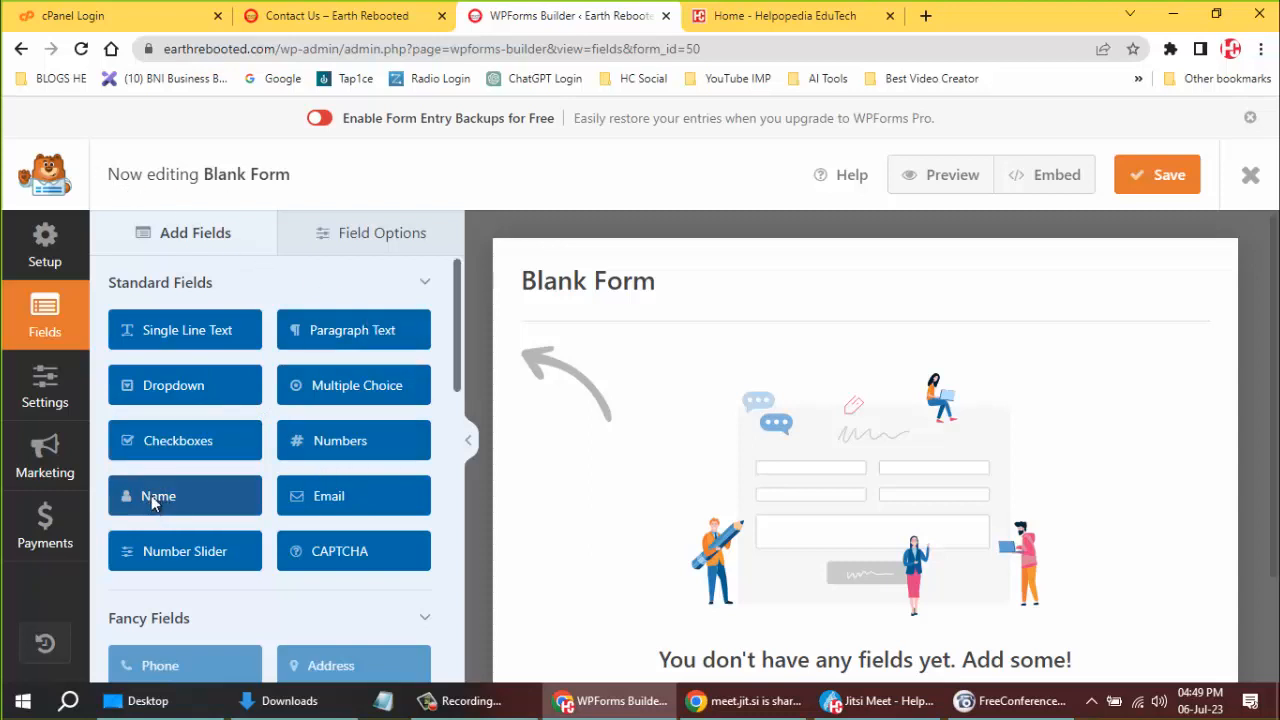
# - Add Name and Single Line Text fields, labelling the text field 'Full Name' and making it required
pyautogui.moveTo(157, 500); pyautogui.dragTo(566, 412)
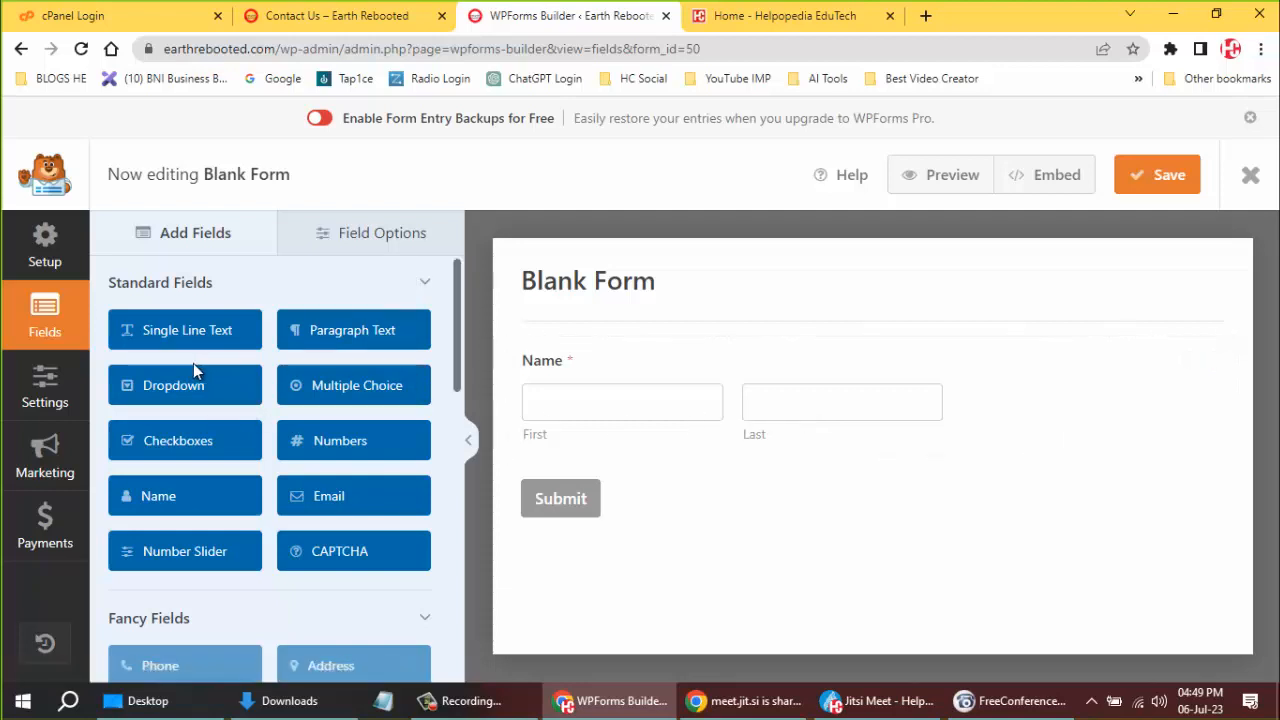
pyautogui.moveTo(185, 333); pyautogui.dragTo(584, 460)
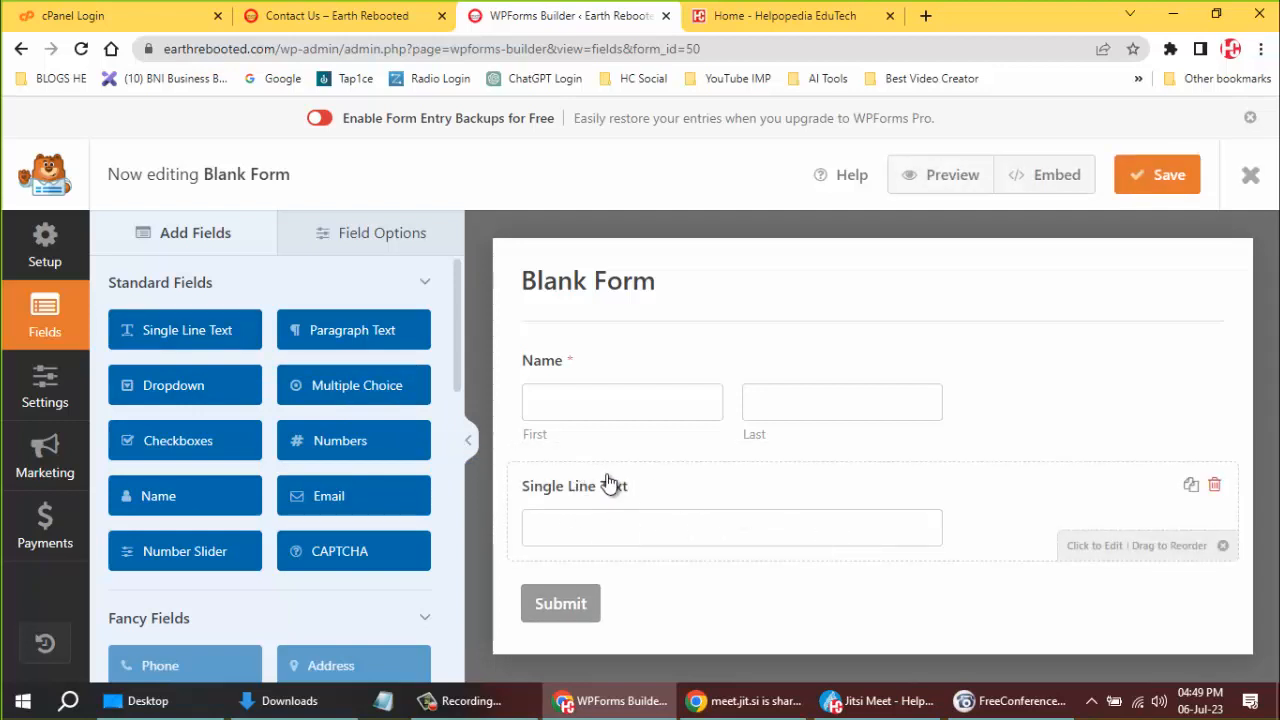
pyautogui.click(598, 490)
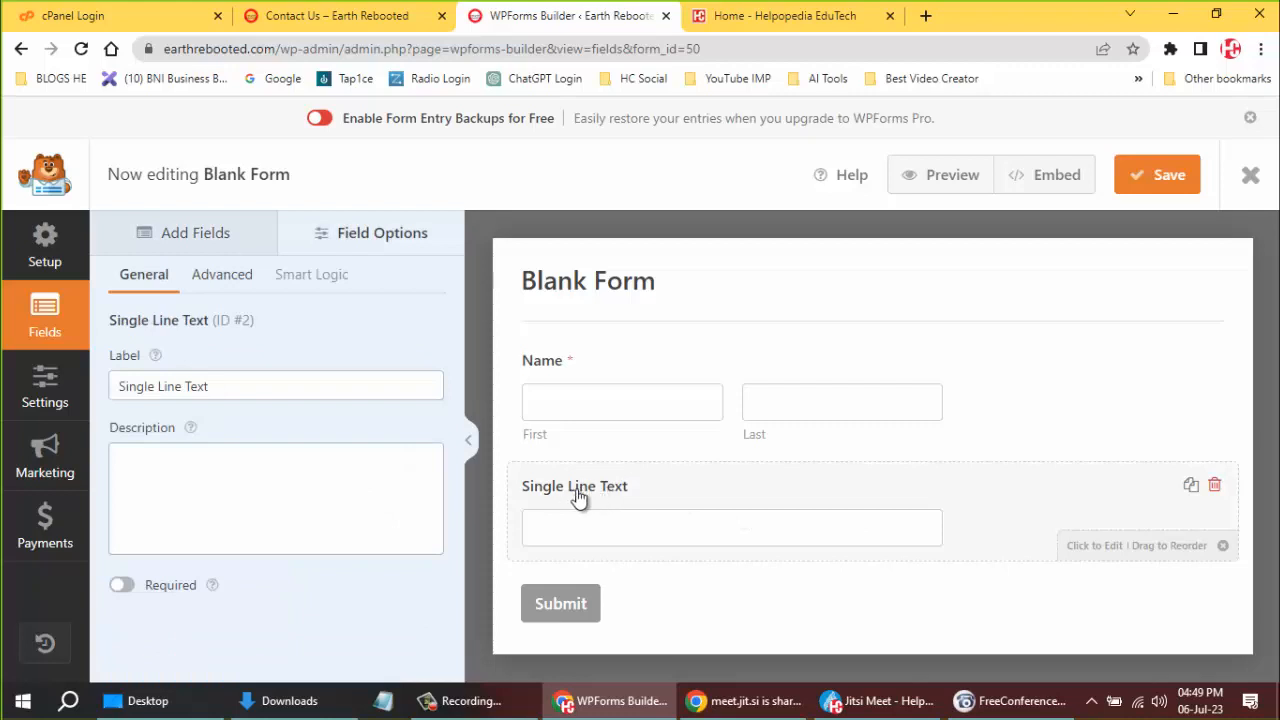
pyautogui.click(152, 386)
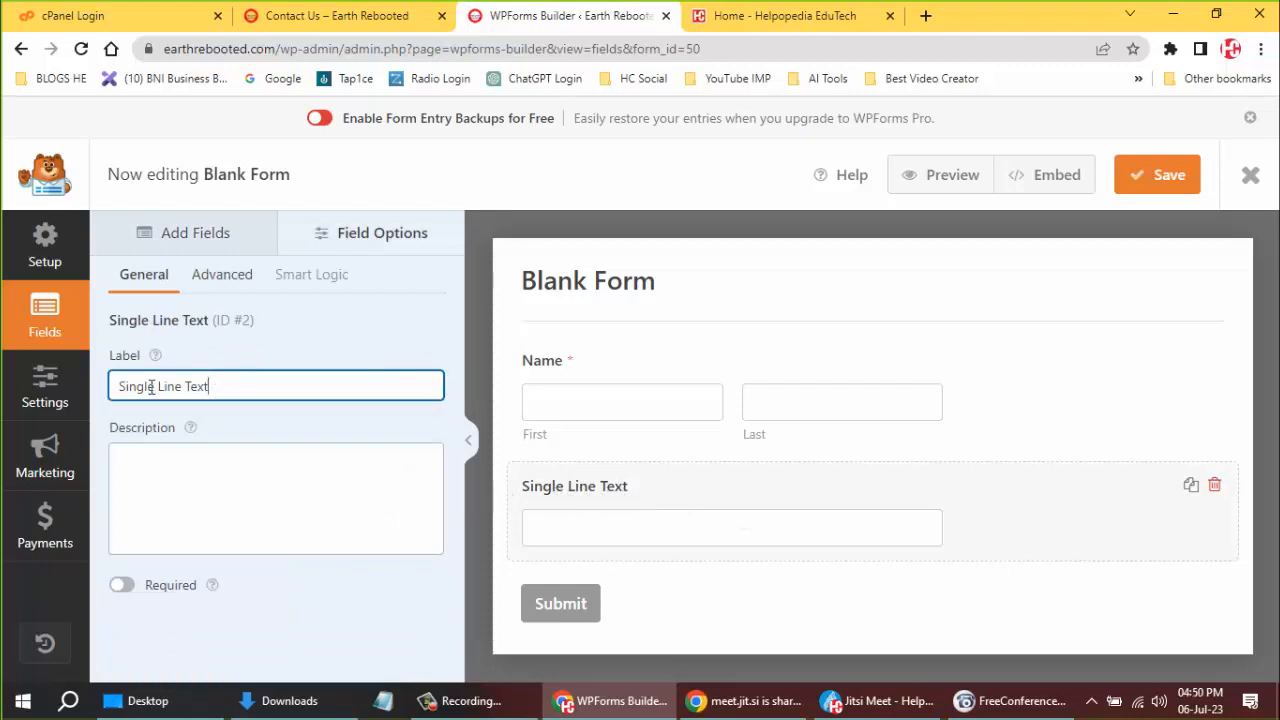
pyautogui.hotkey('ctrl', 'a')
pyautogui.write('F')
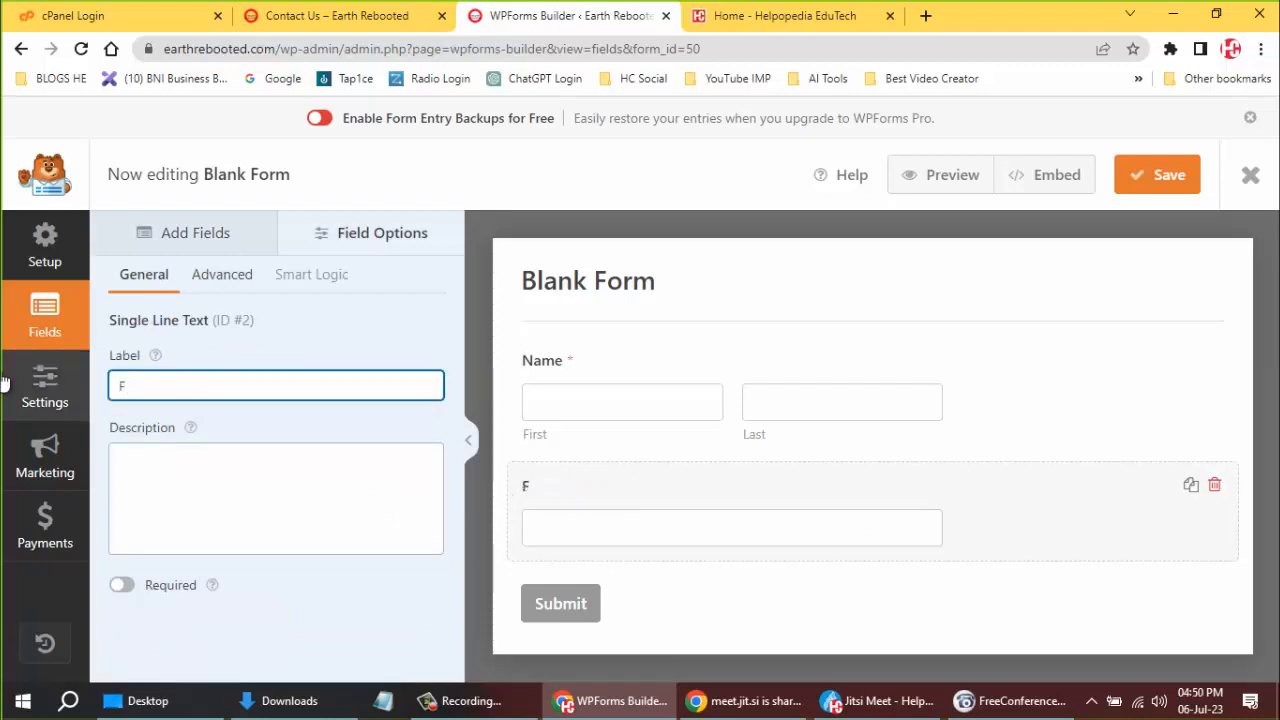
pyautogui.write('ull Name')
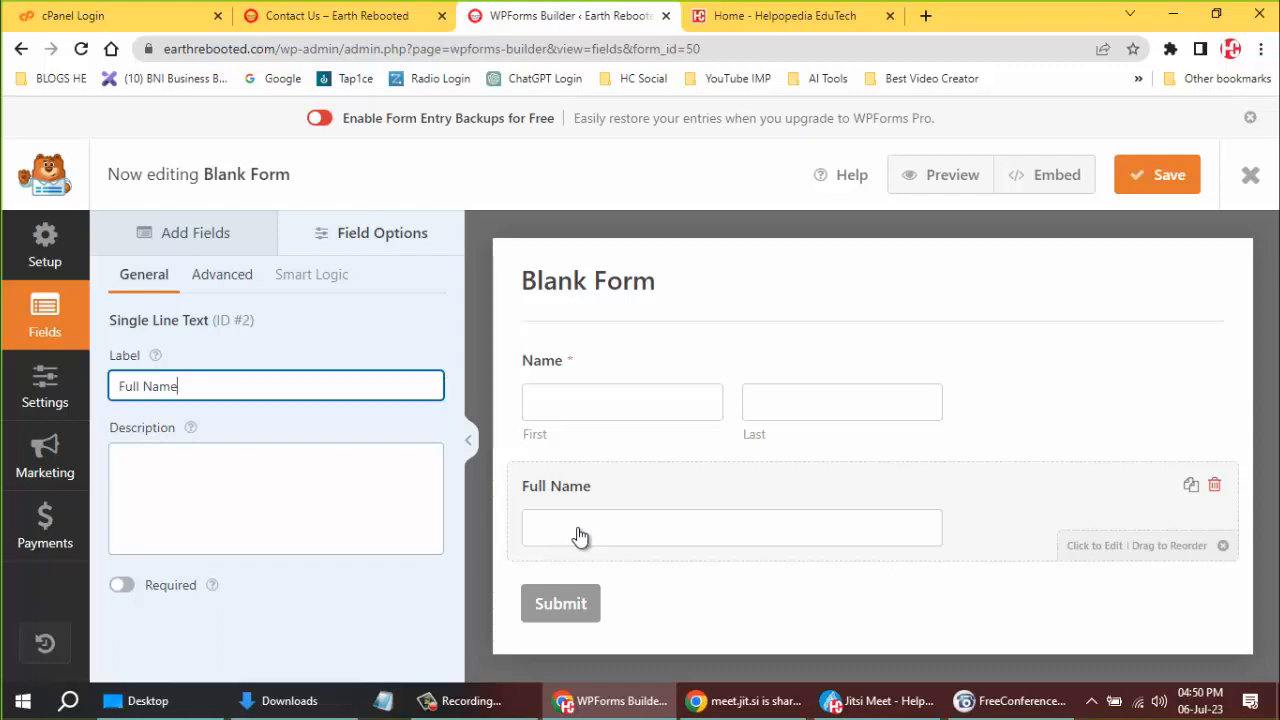
pyautogui.click(129, 591)
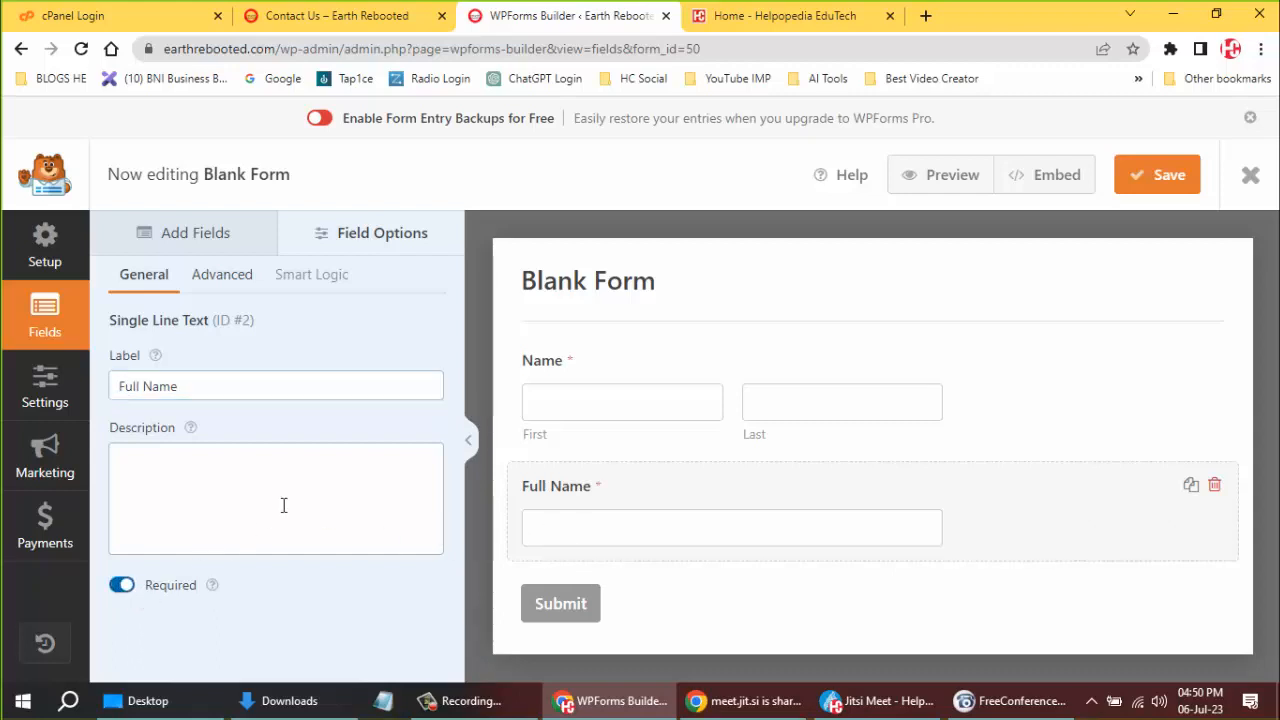
pyautogui.click(190, 235)
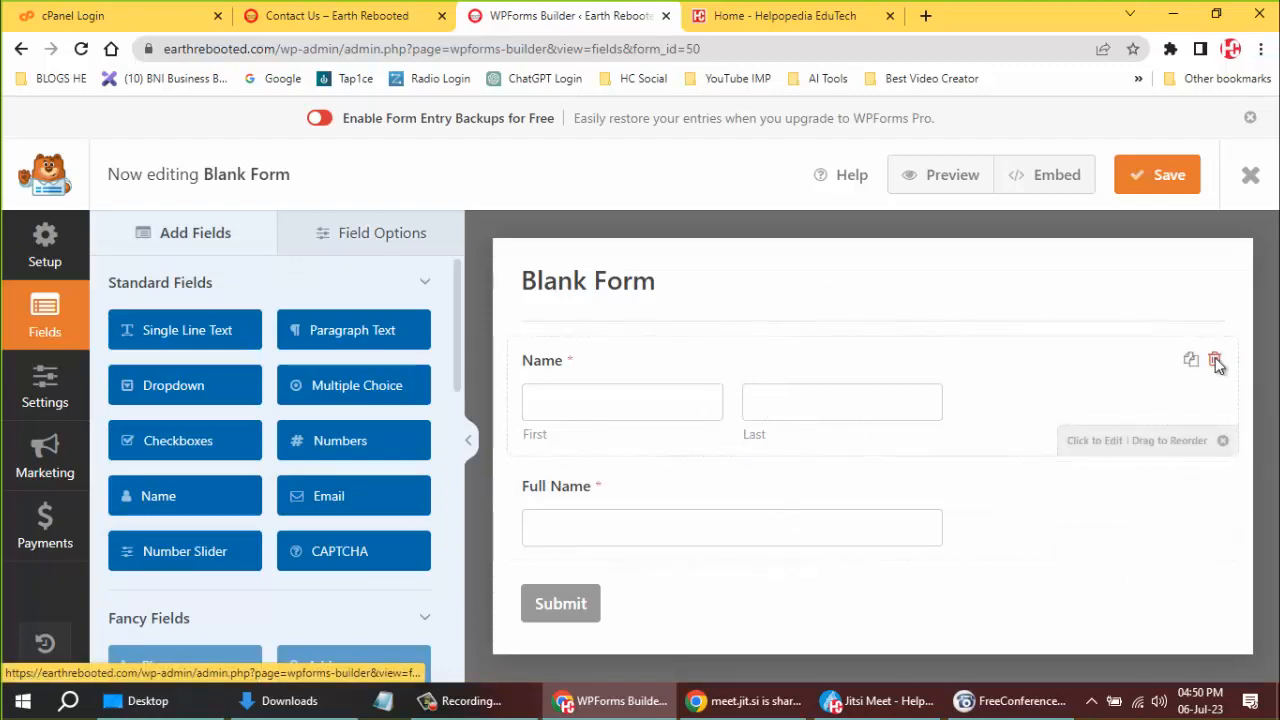
# - Delete the two-part Name field, add an Email field below Full Name, and make Full Name required
pyautogui.click(1215, 360)
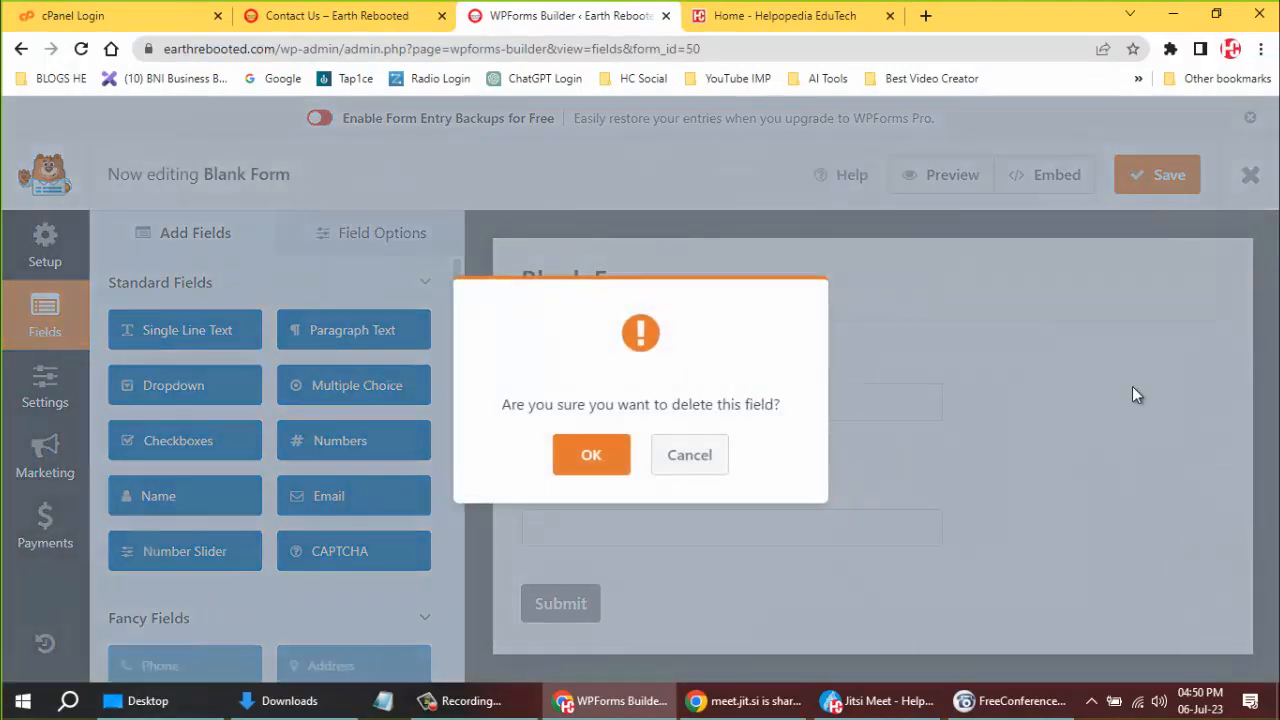
pyautogui.click(590, 456)
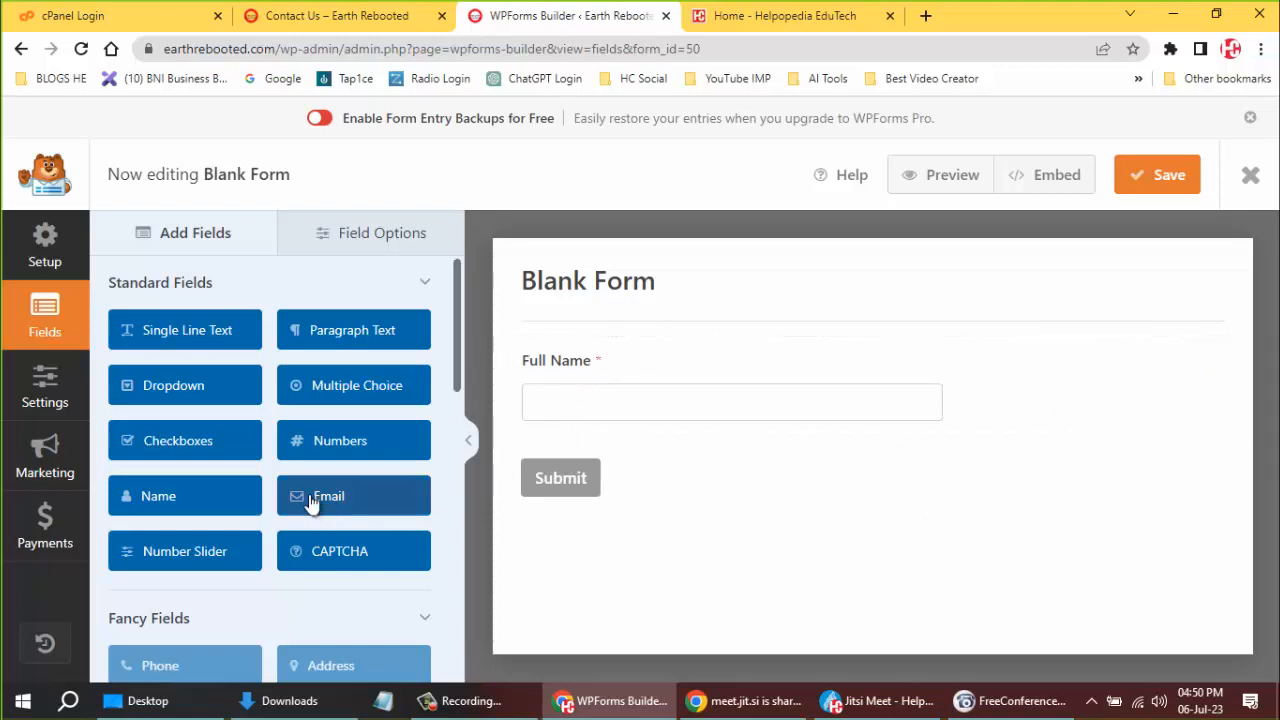
pyautogui.moveTo(383, 497); pyautogui.dragTo(576, 466)
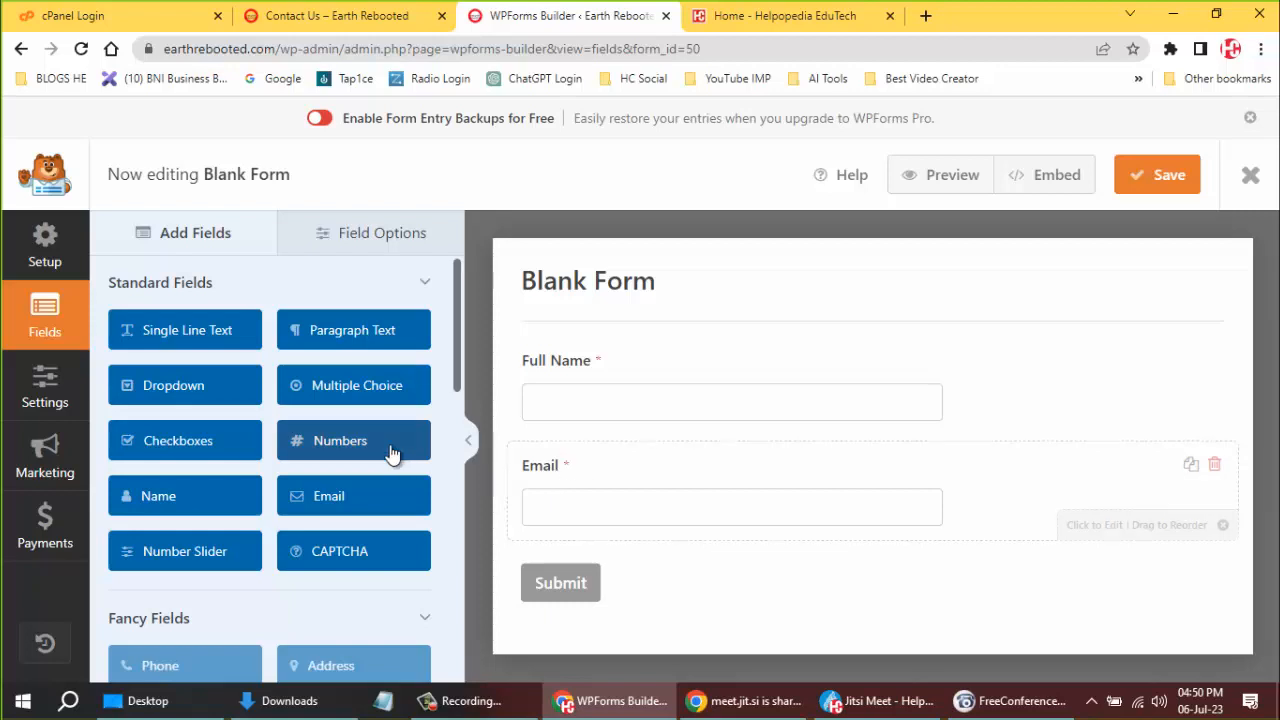
pyautogui.click(341, 234)
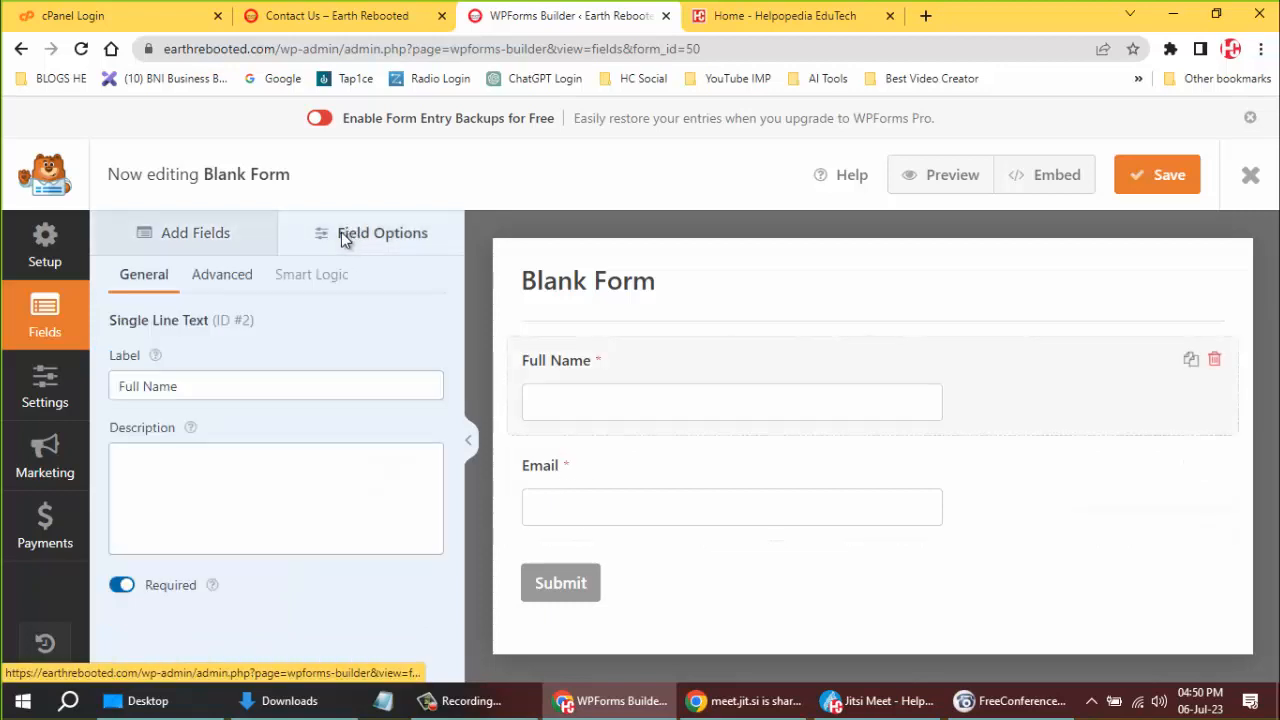
pyautogui.click(122, 588)
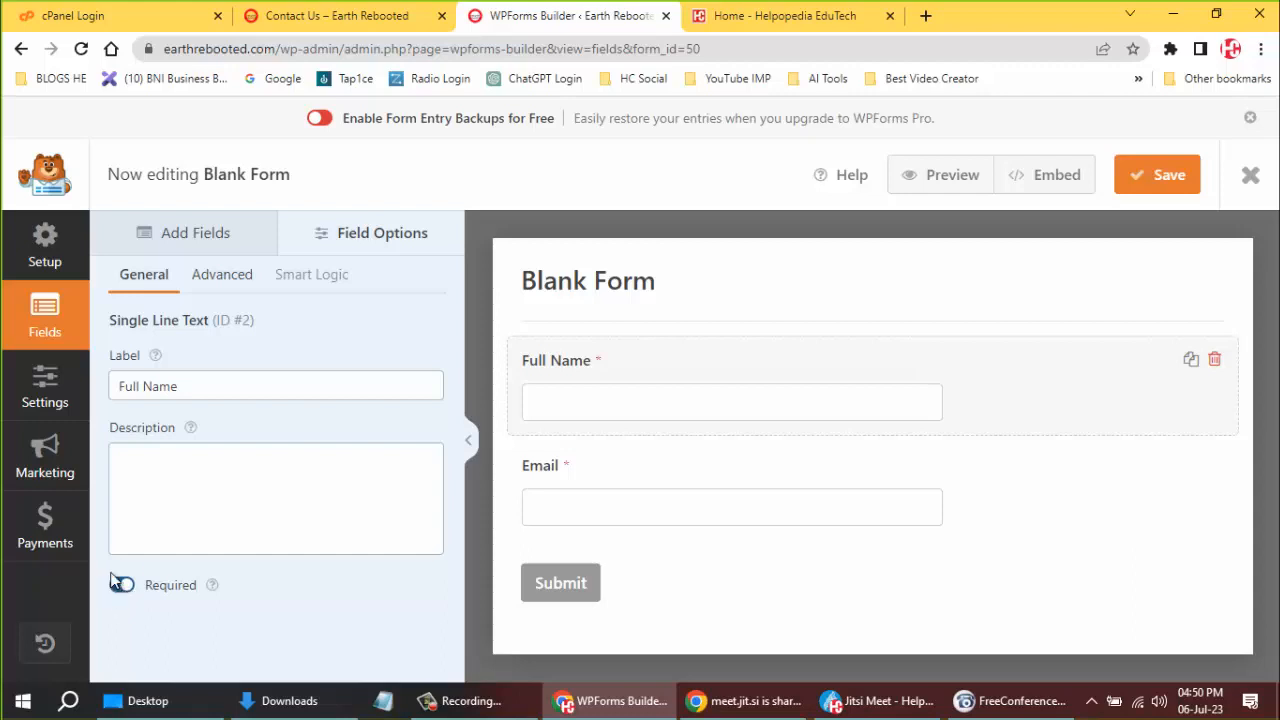
pyautogui.click(190, 238)
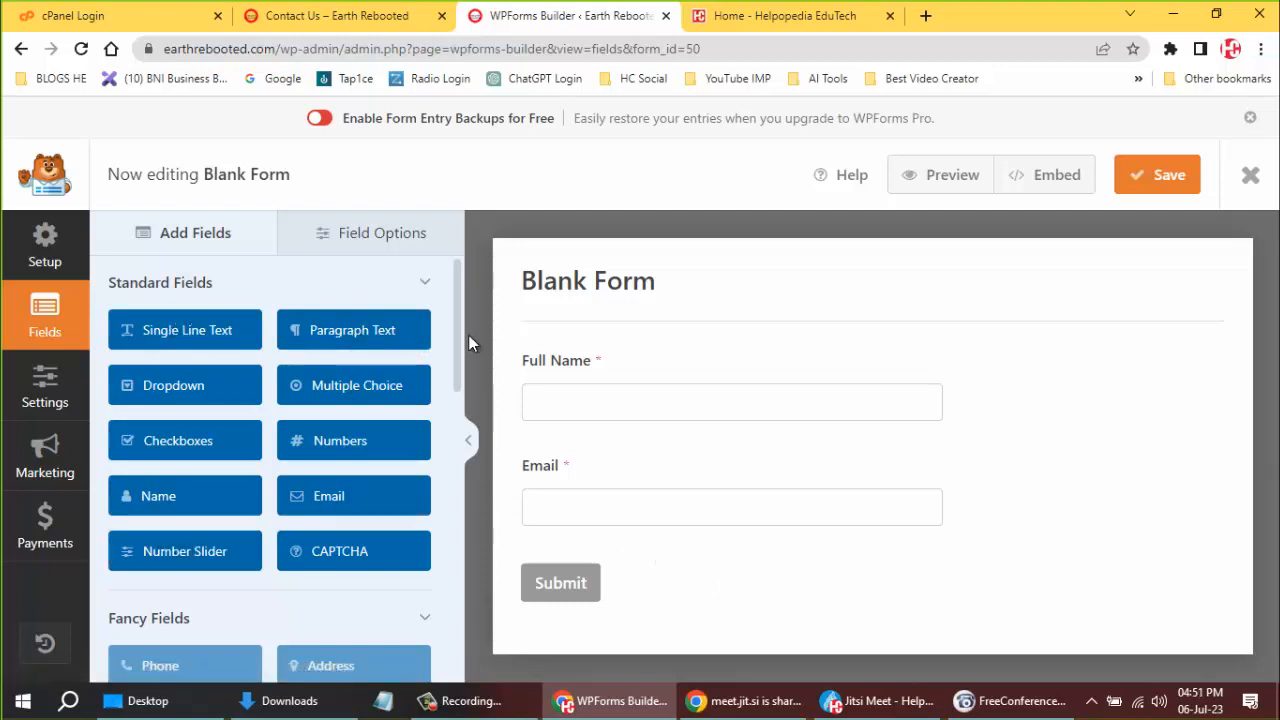
pyautogui.scroll(-3, 300, 550)
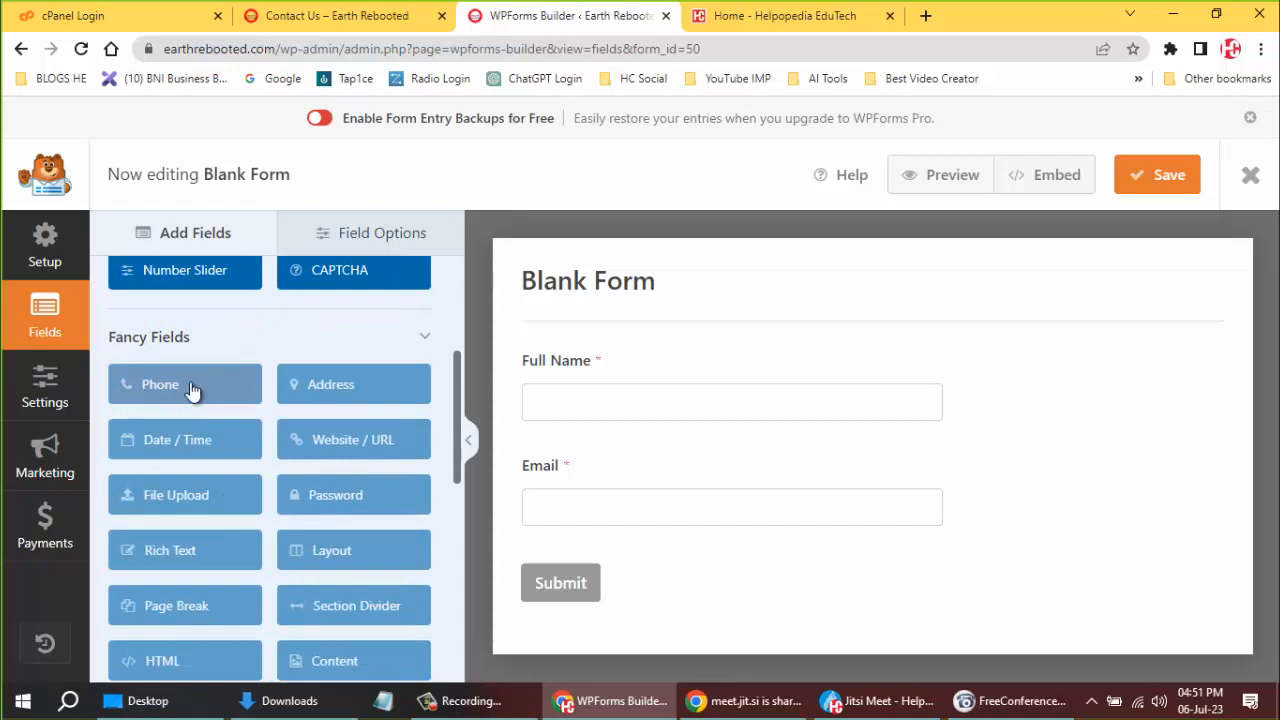
pyautogui.scroll(2, 256, 430)
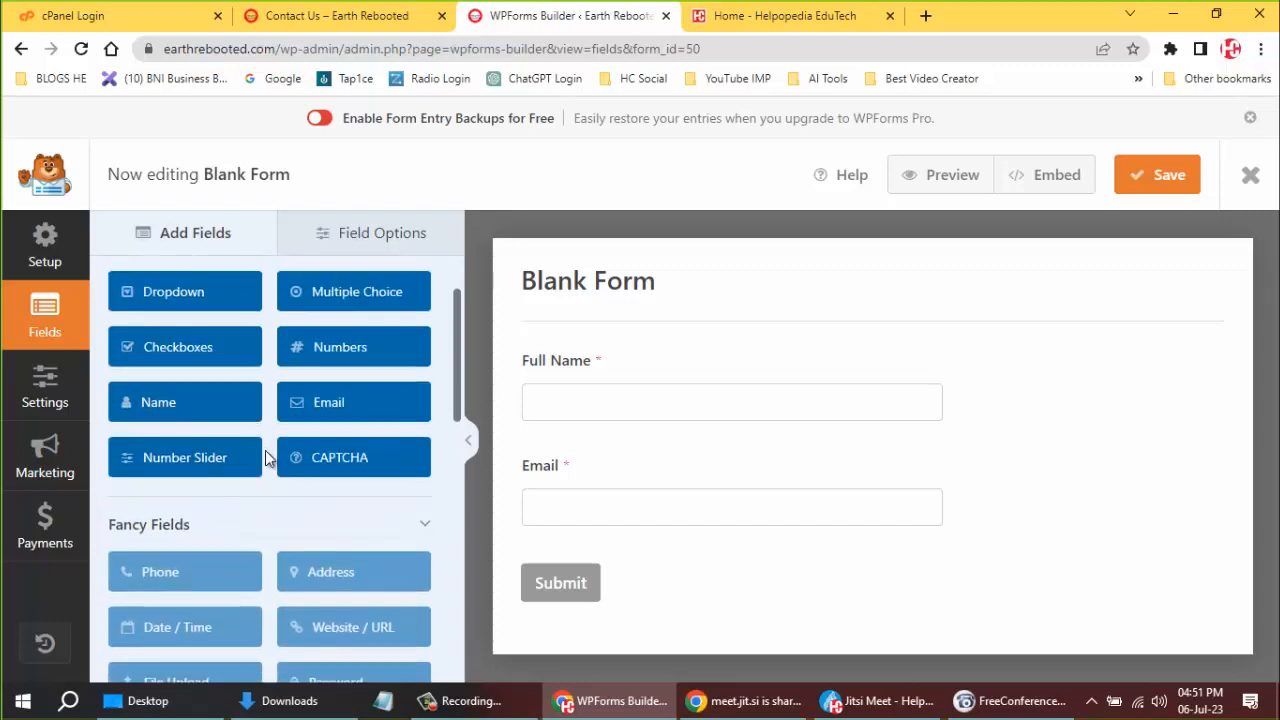
pyautogui.scroll(1, 272, 468)
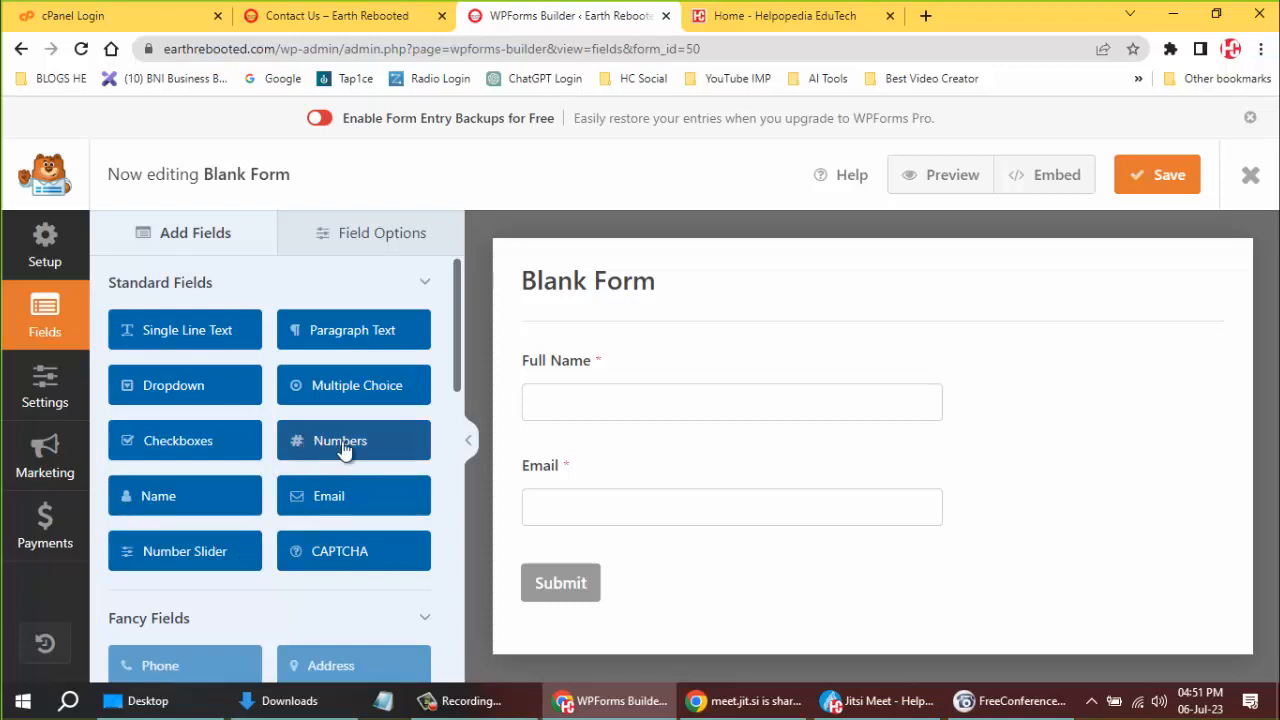
# - Add a Numbers field below Email, relabel it 'Phone Number', and leave it not required
pyautogui.moveTo(366, 449); pyautogui.dragTo(541, 572)
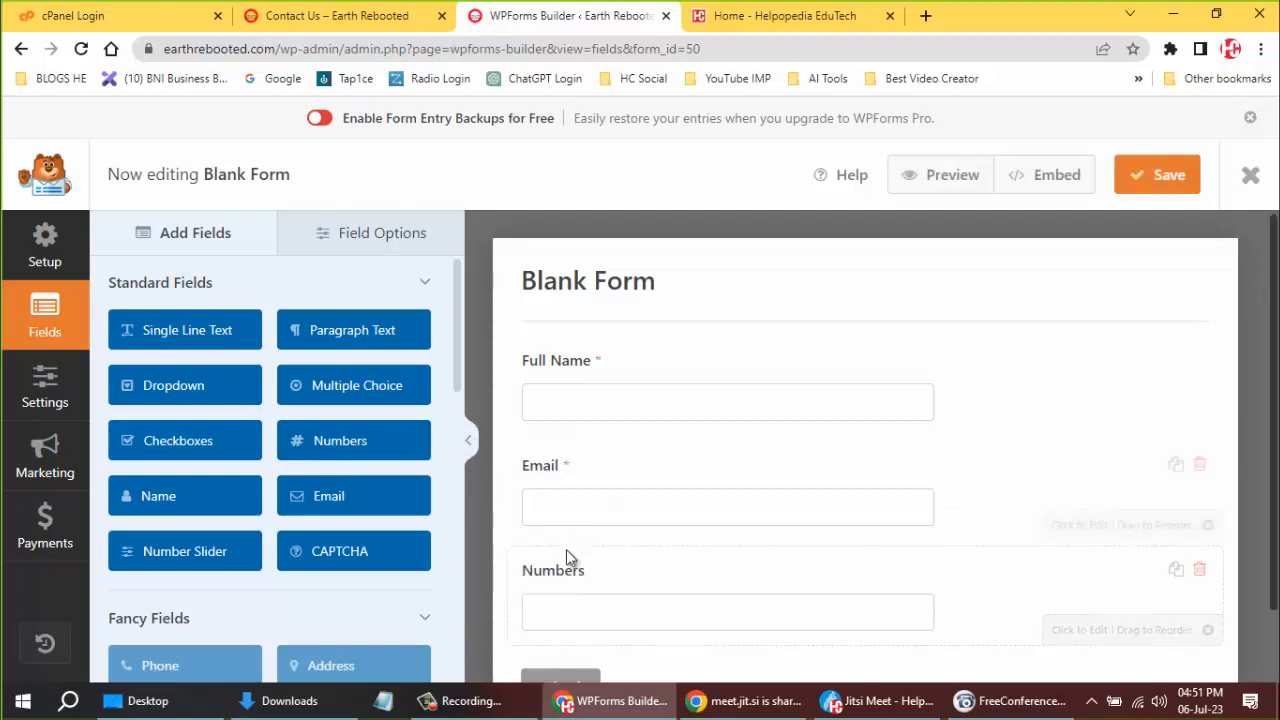
pyautogui.click(548, 578)
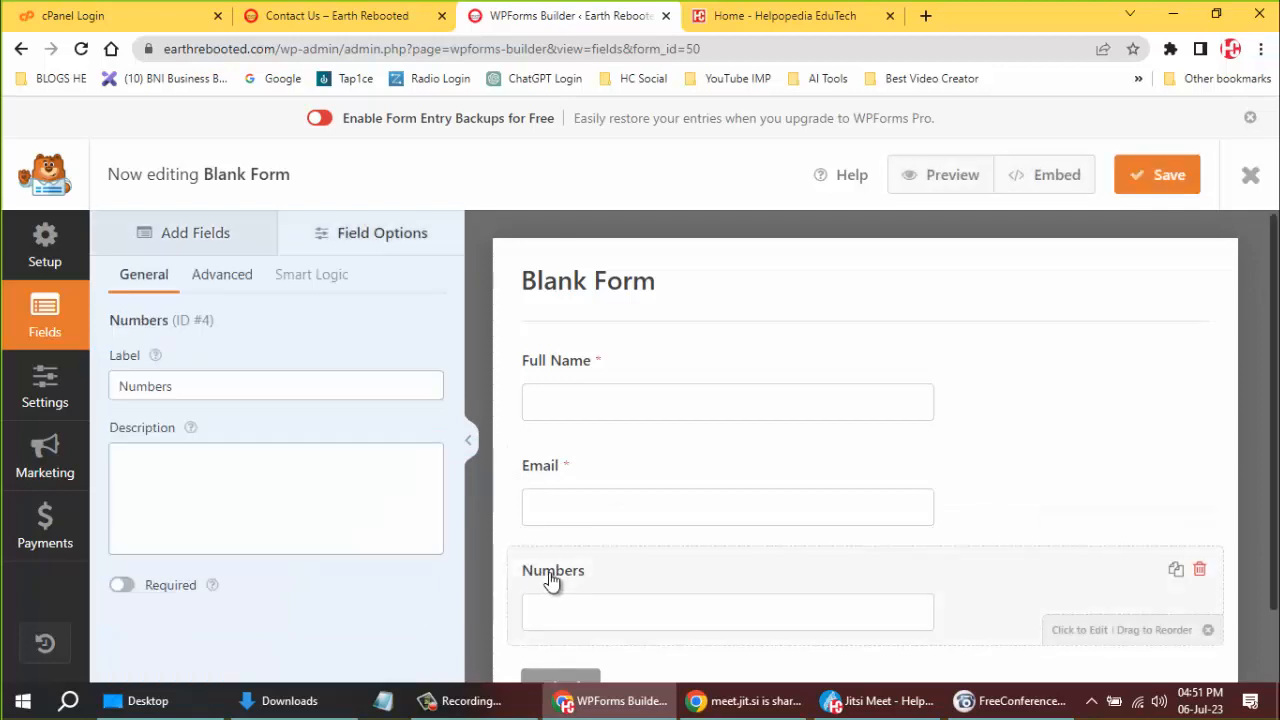
pyautogui.doubleClick(181, 385)
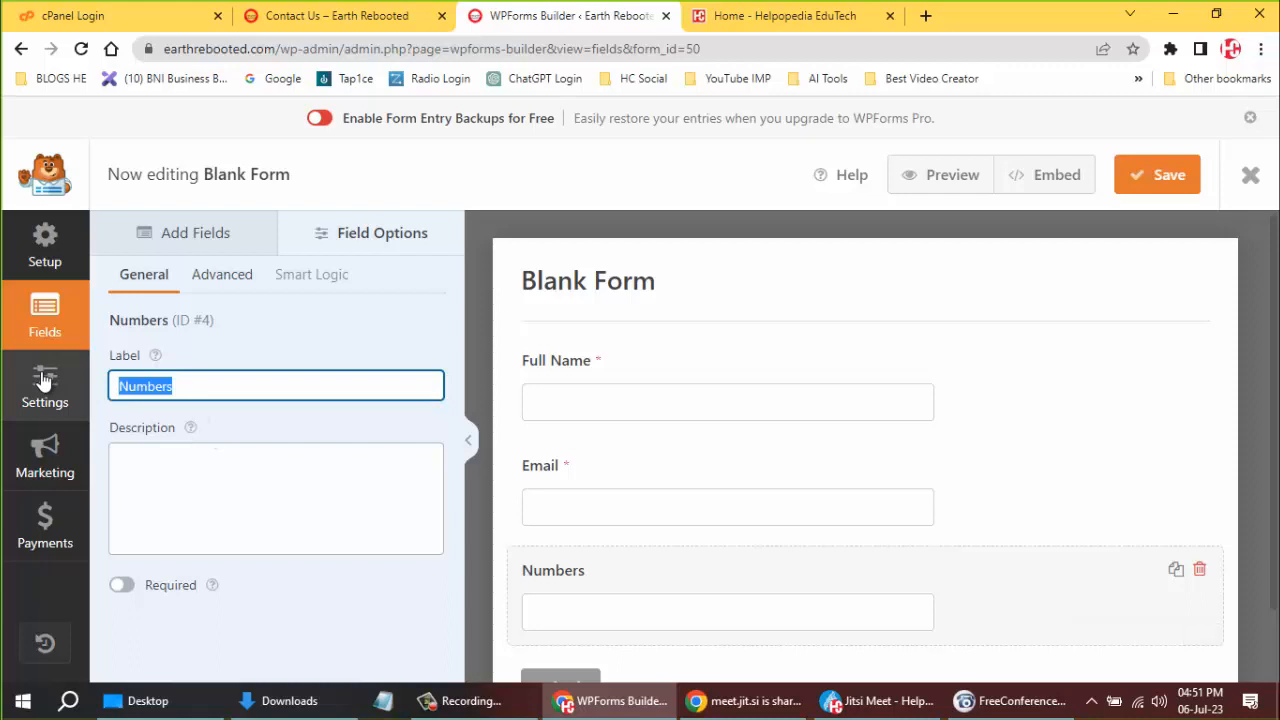
pyautogui.write('Phone')
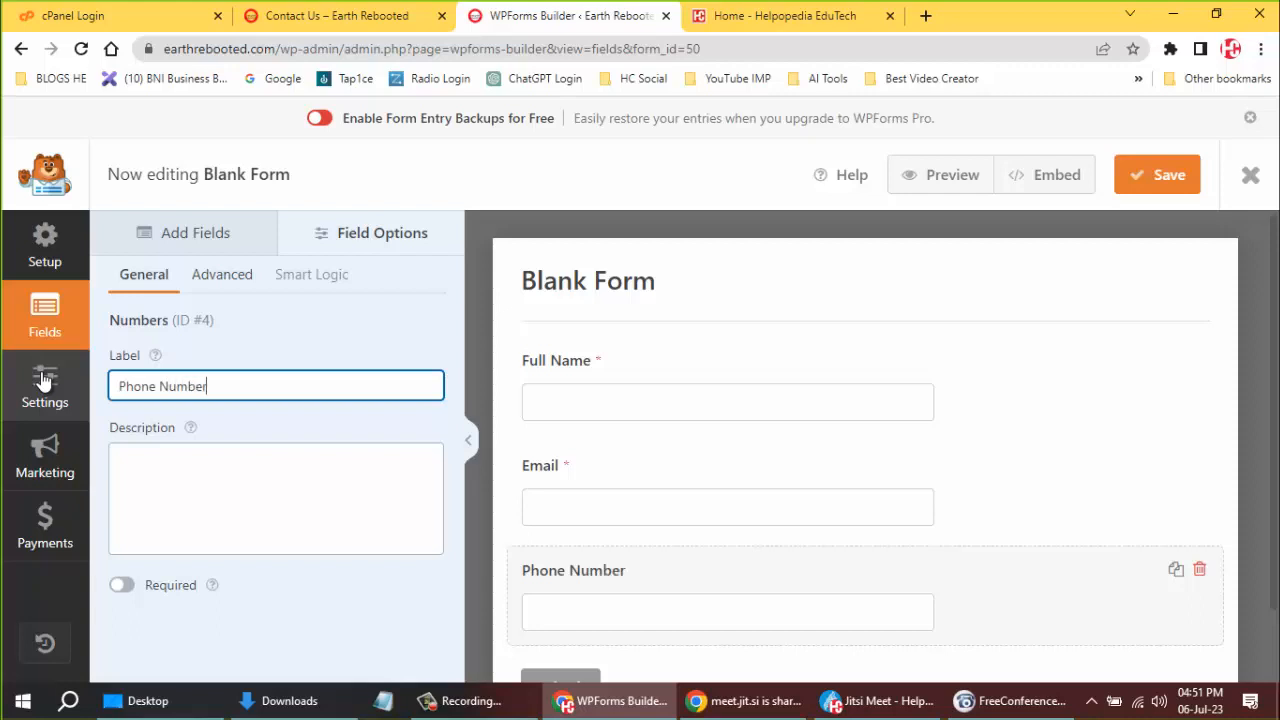
pyautogui.click(124, 587)
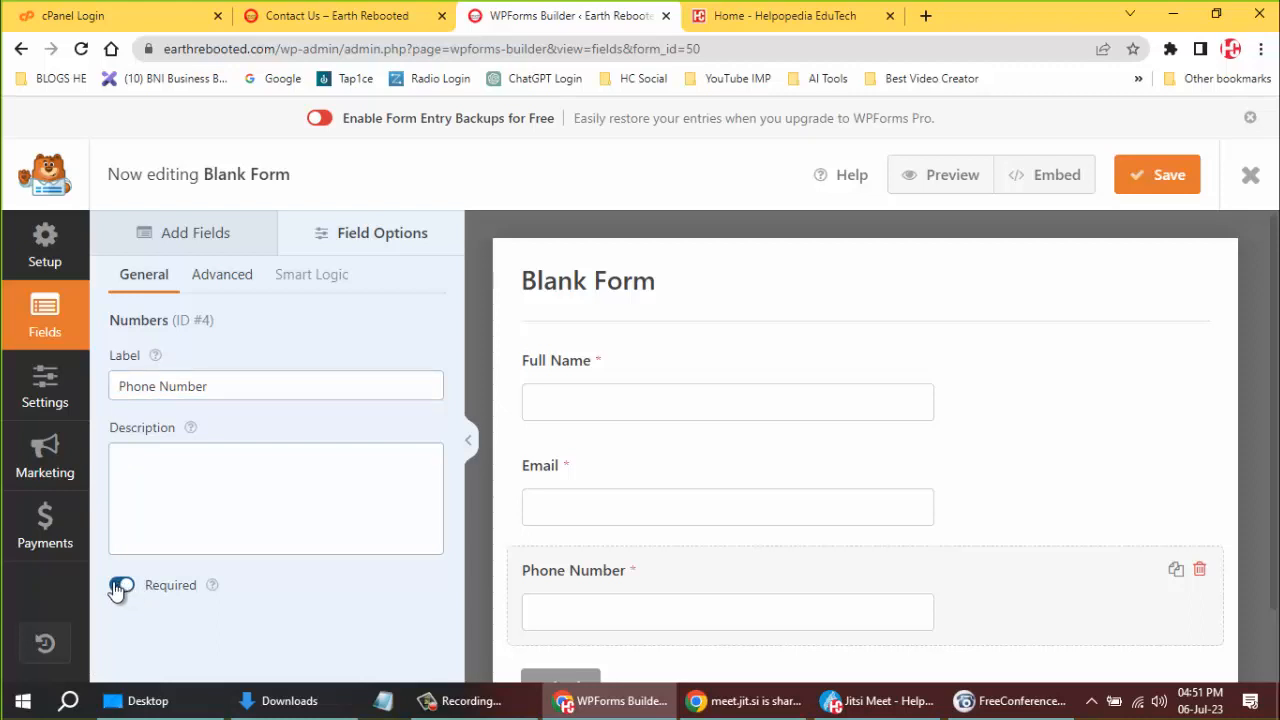
pyautogui.click(120, 587)
pyautogui.click(190, 238)
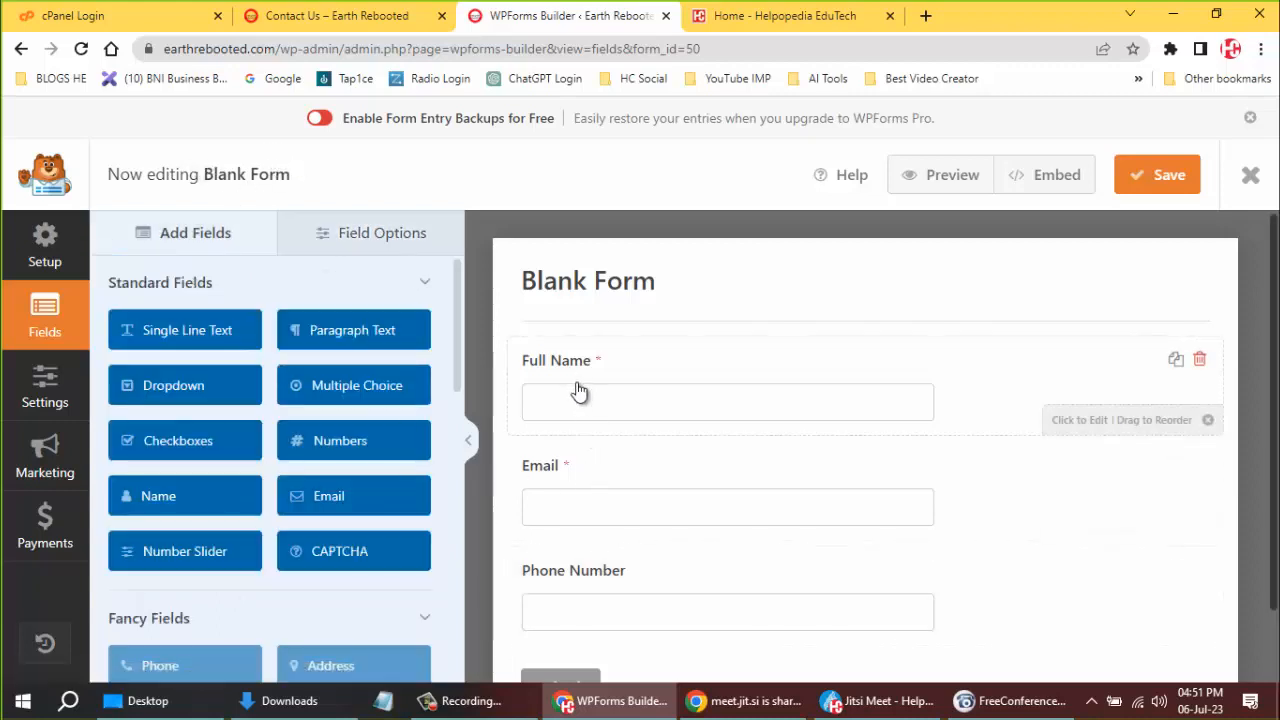
pyautogui.scroll(-1, 660, 550)
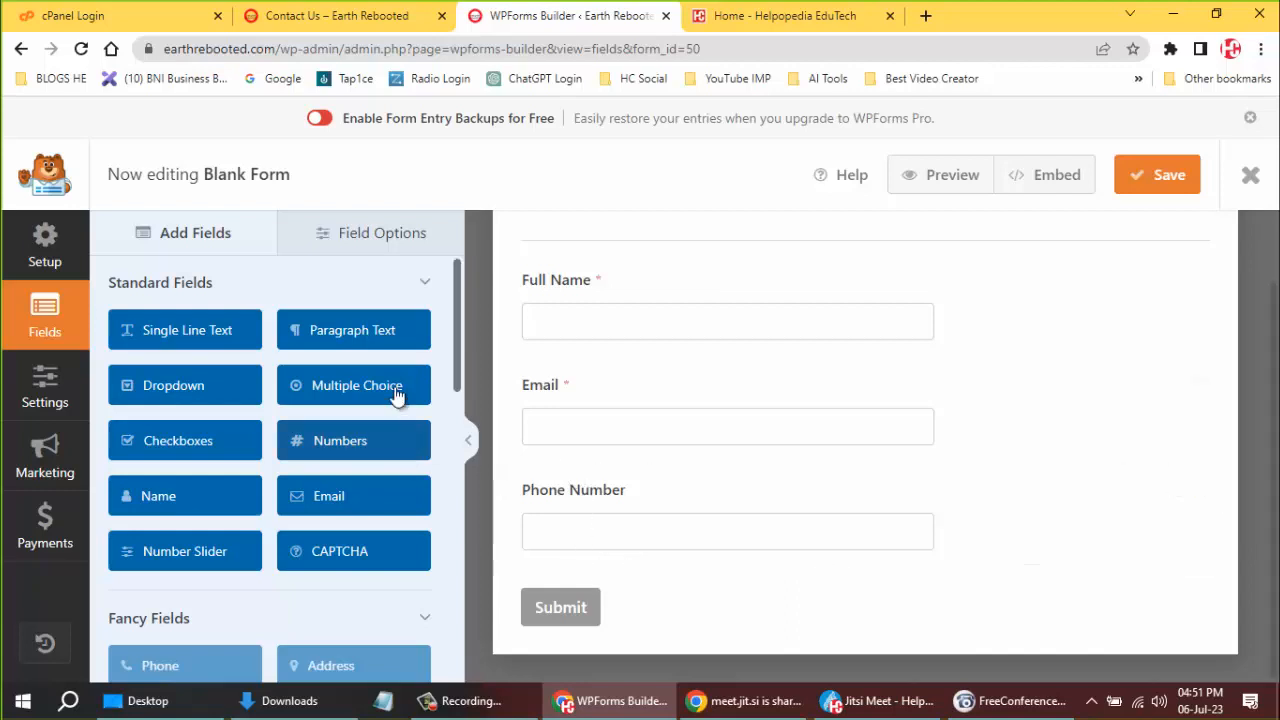
# - Add a Paragraph Text field below Phone Number, label it 'Your Message', and make it required
pyautogui.moveTo(337, 334); pyautogui.dragTo(556, 565)
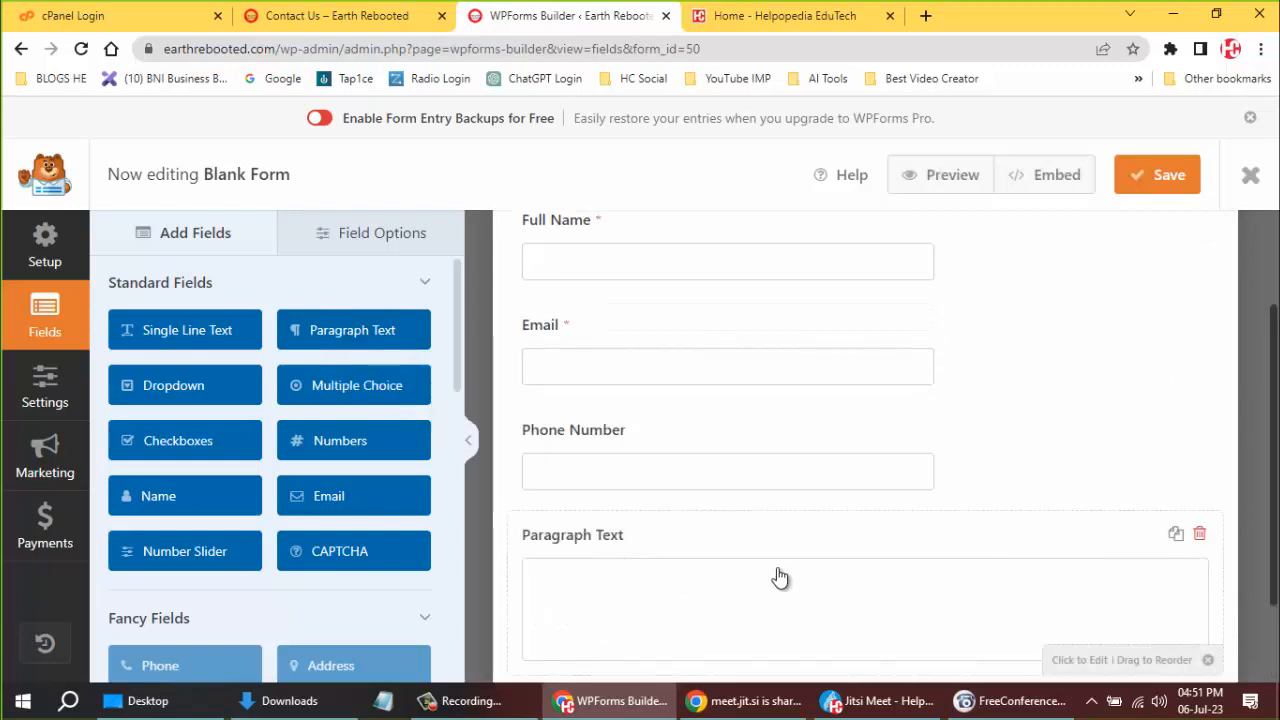
pyautogui.click(585, 538)
pyautogui.moveTo(208, 386); pyautogui.dragTo(5, 362)
pyautogui.write('Your')
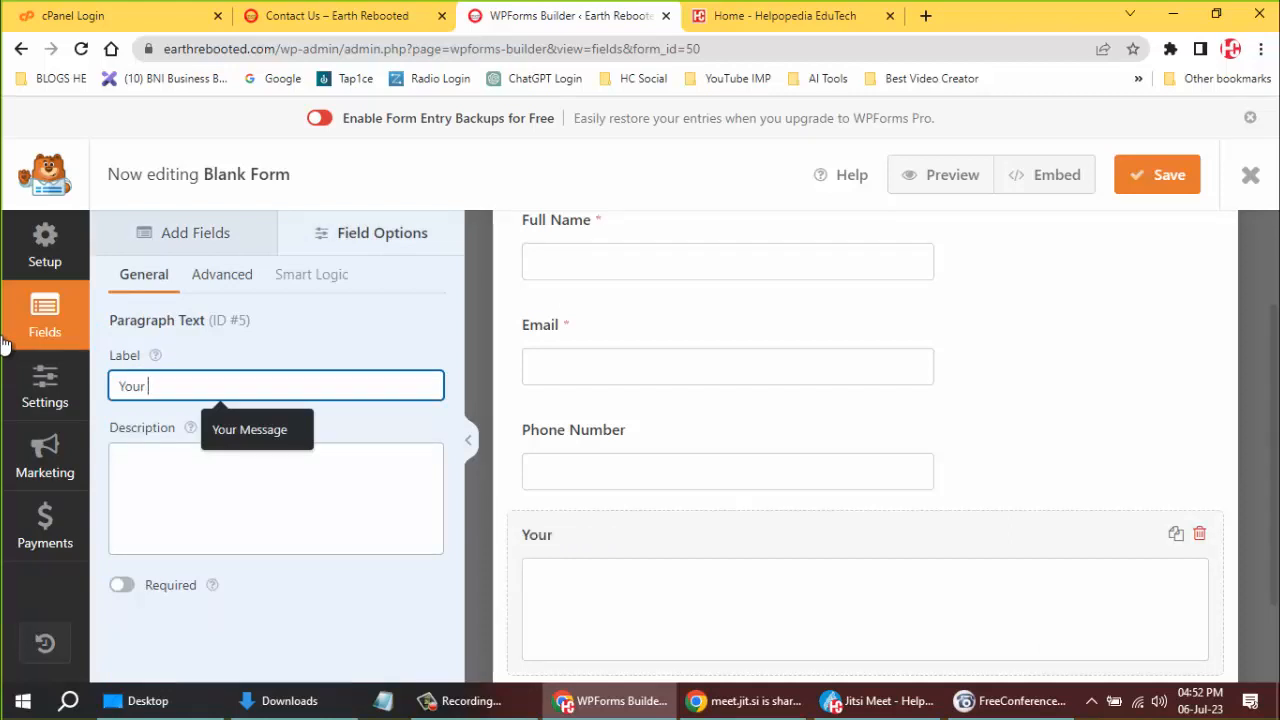
pyautogui.write(' Message')
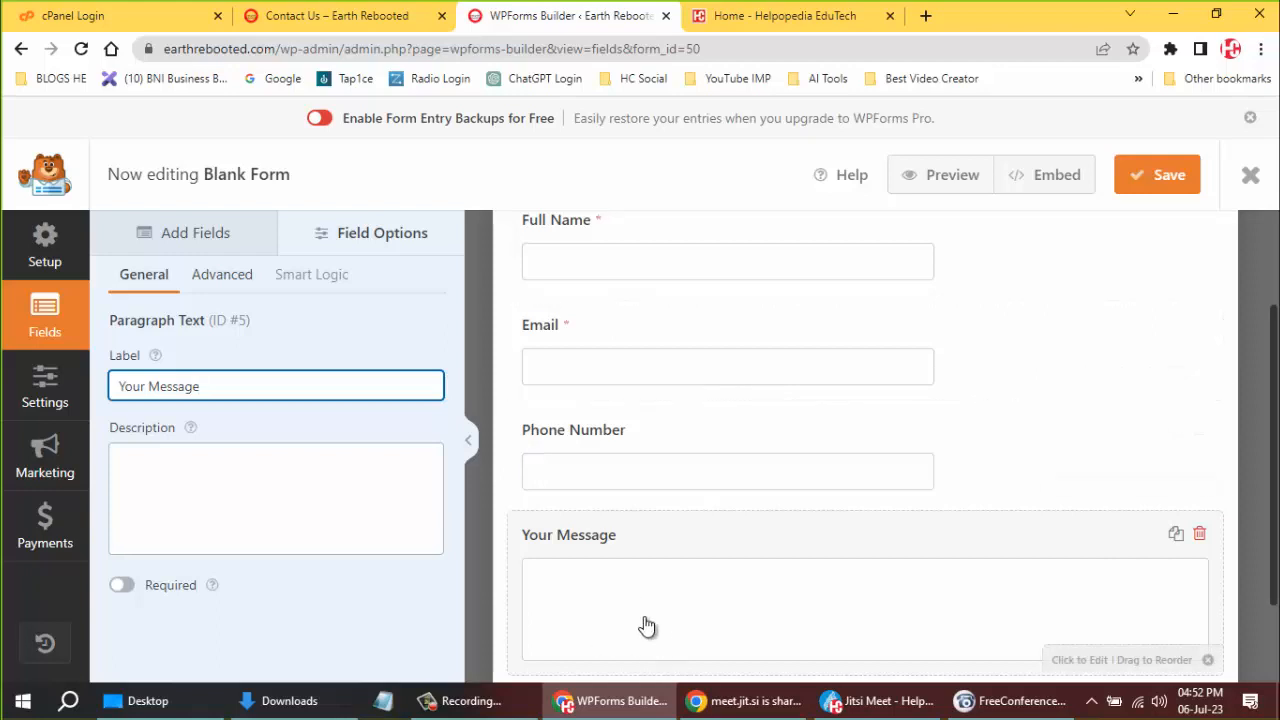
pyautogui.click(123, 588)
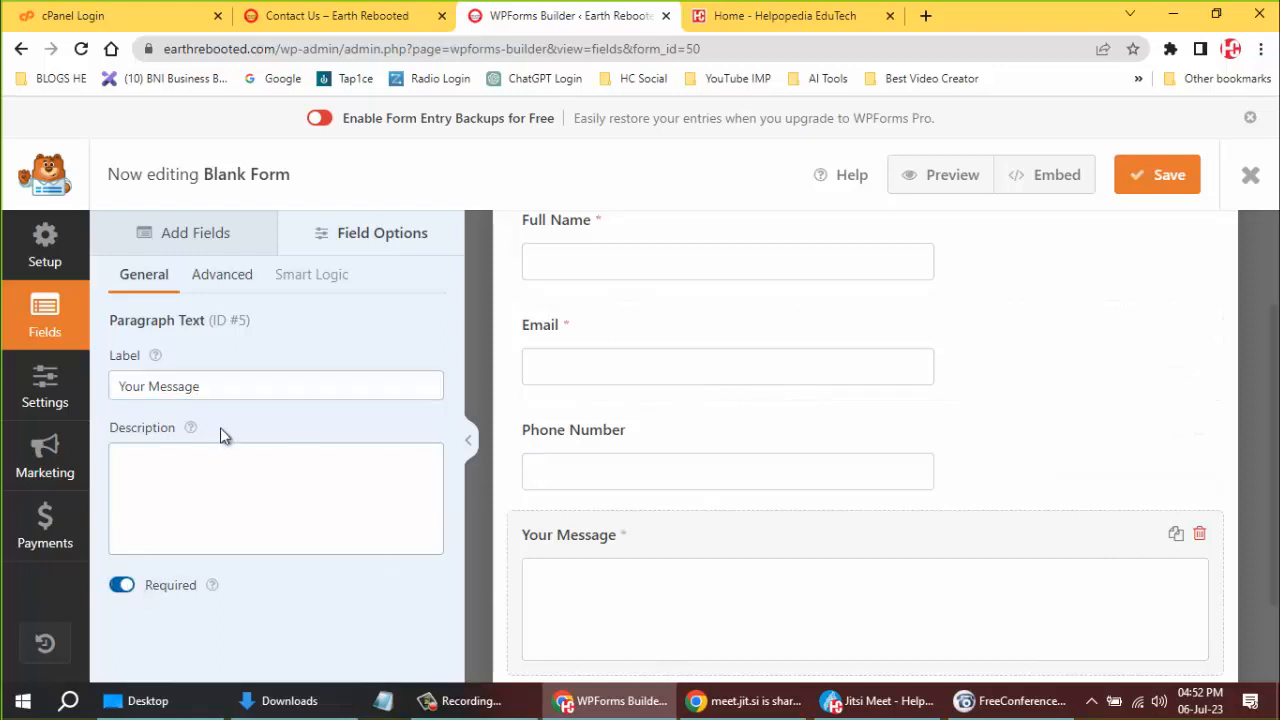
pyautogui.scroll(3, 757, 329)
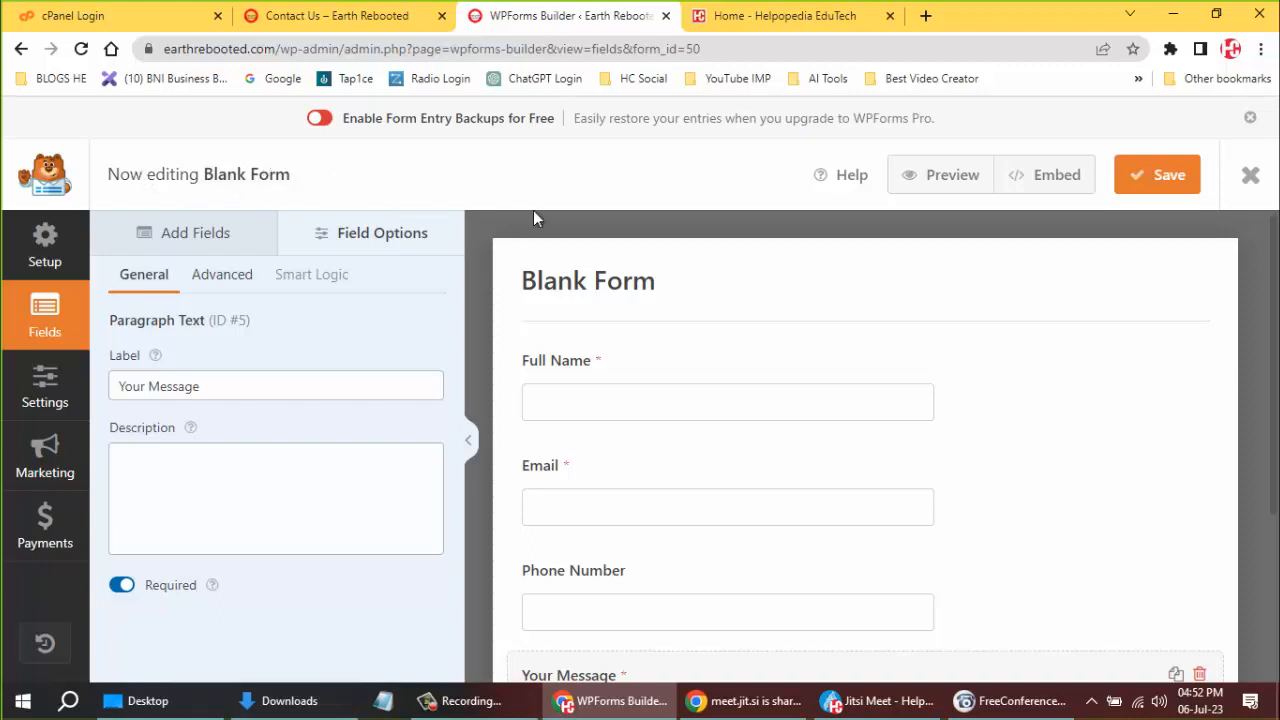
# - Switch between General settings, Fields and Setup, ending on Setup with the name 'Blank Form'
pyautogui.click(243, 176)
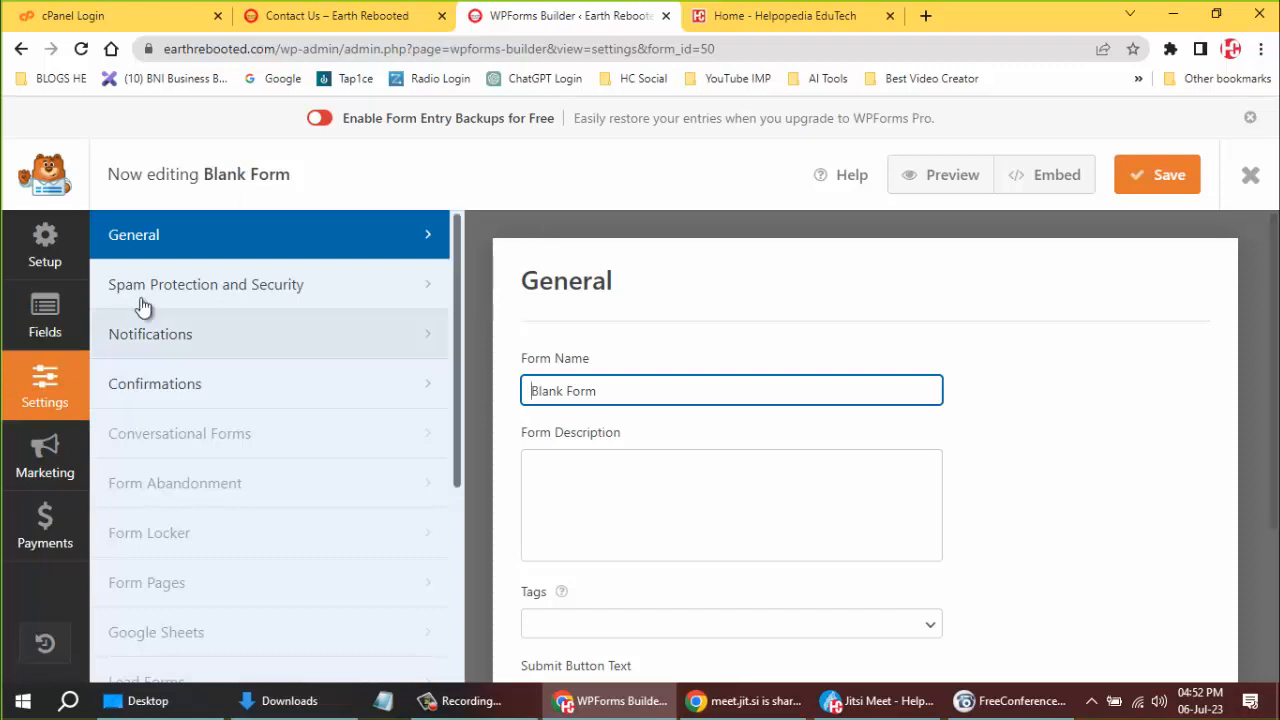
pyautogui.click(57, 305)
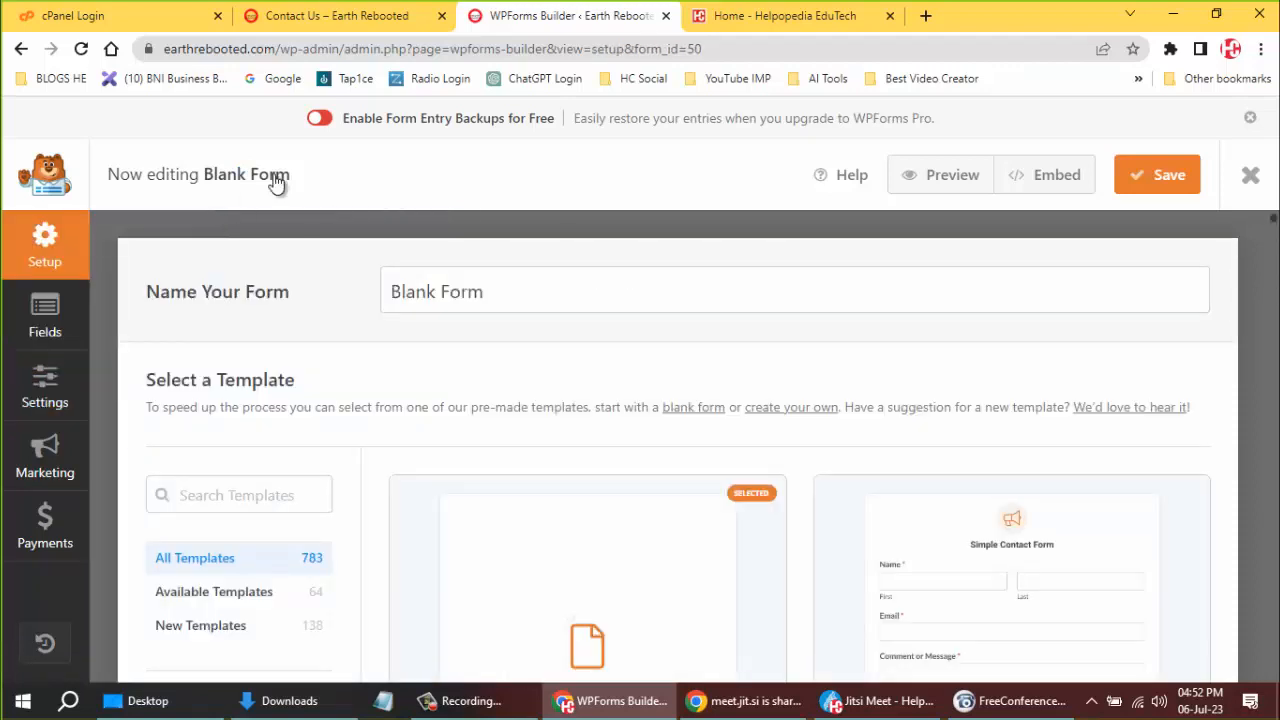
pyautogui.click(268, 176)
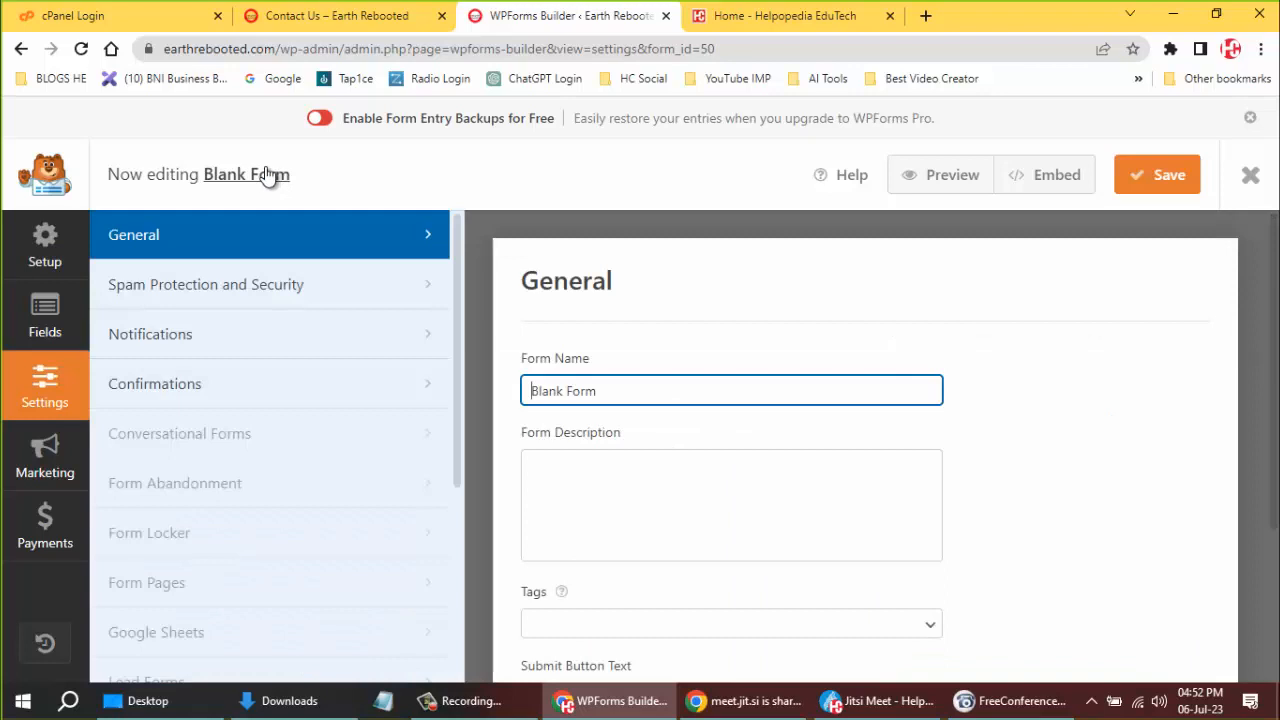
pyautogui.click(46, 322)
pyautogui.click(50, 250)
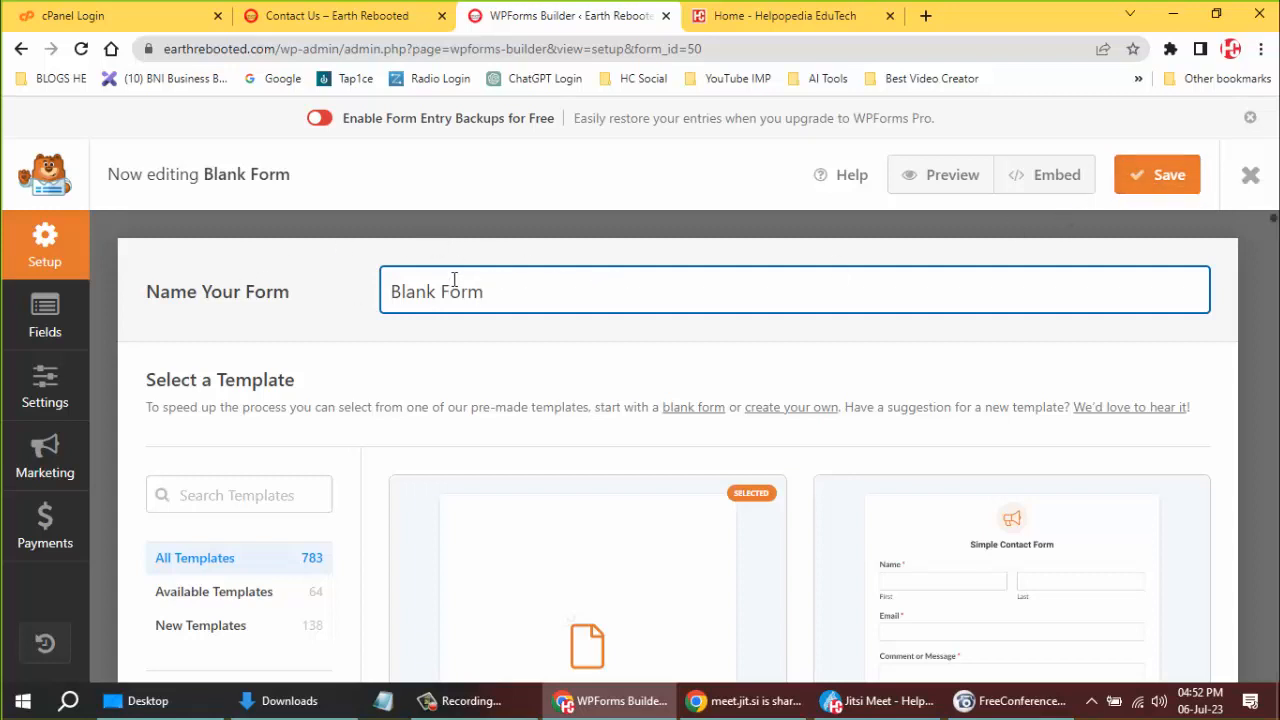
pyautogui.click(47, 305)
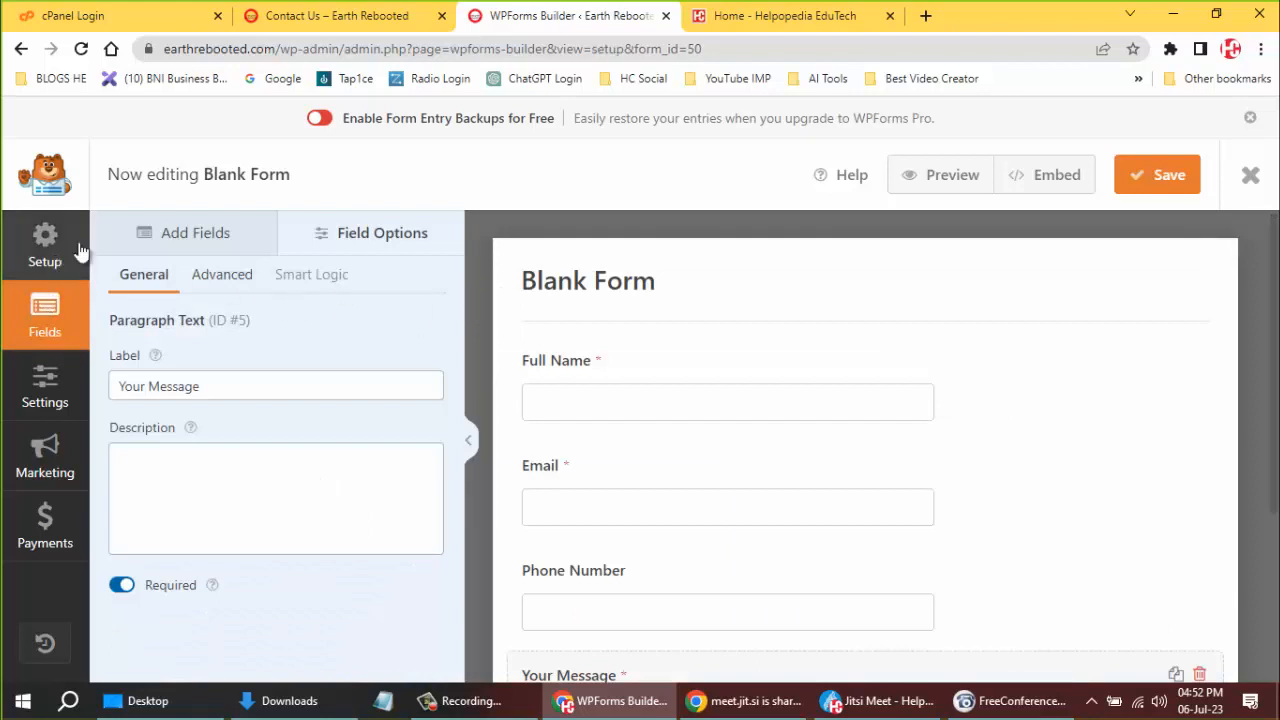
pyautogui.click(32, 240)
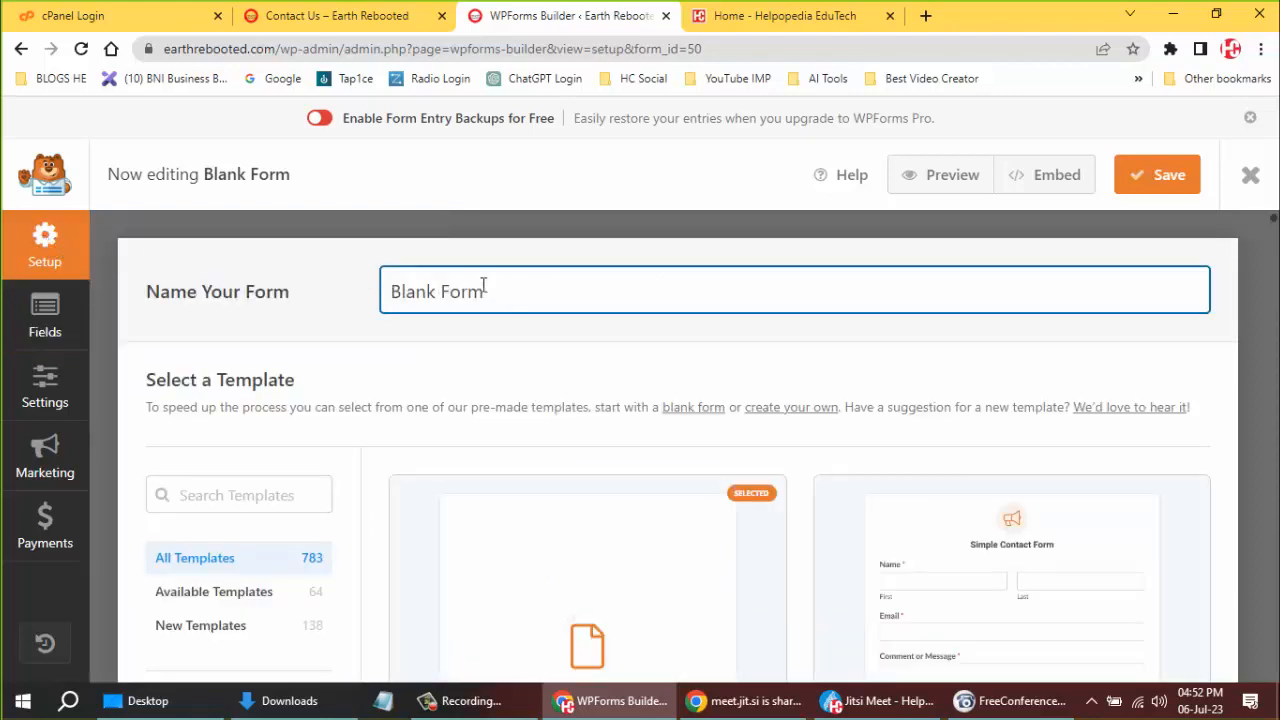
# - Replace the form name 'Blank Form' with 'Contact Us' and save the form
pyautogui.moveTo(421, 297); pyautogui.dragTo(351, 300)
pyautogui.press('BackSpace')
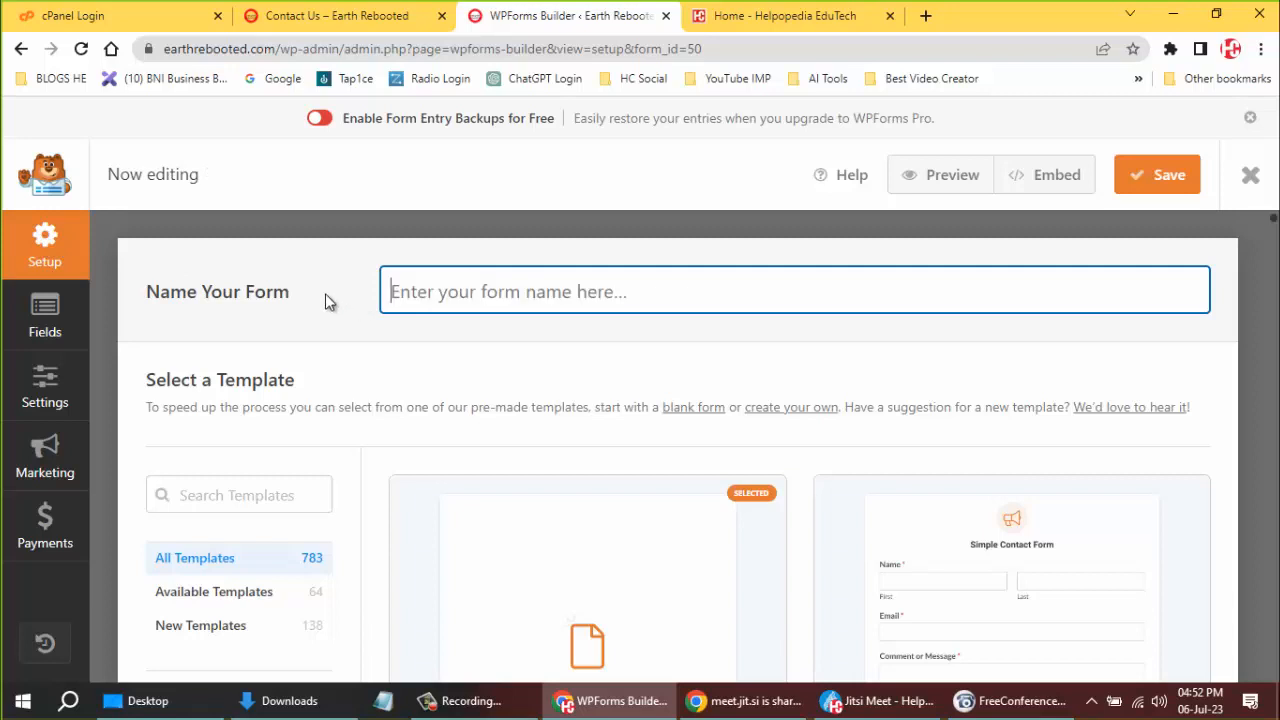
pyautogui.write('Contact')
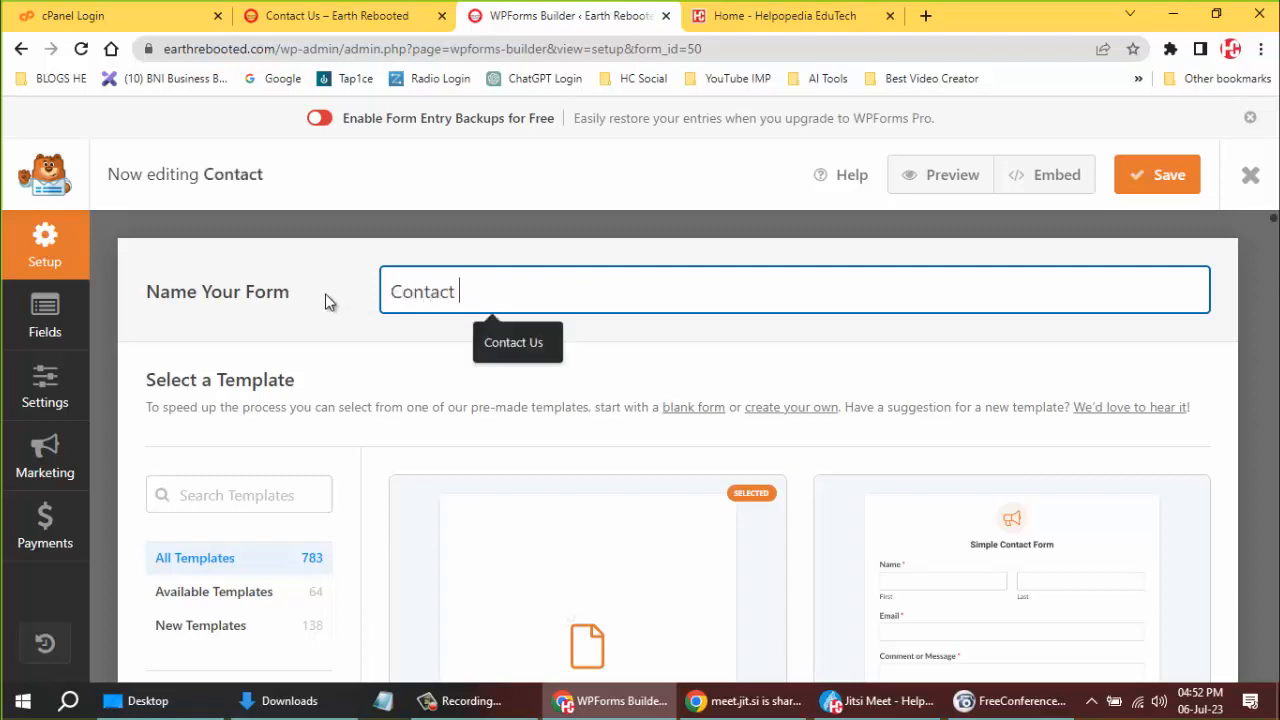
pyautogui.write(' Us')
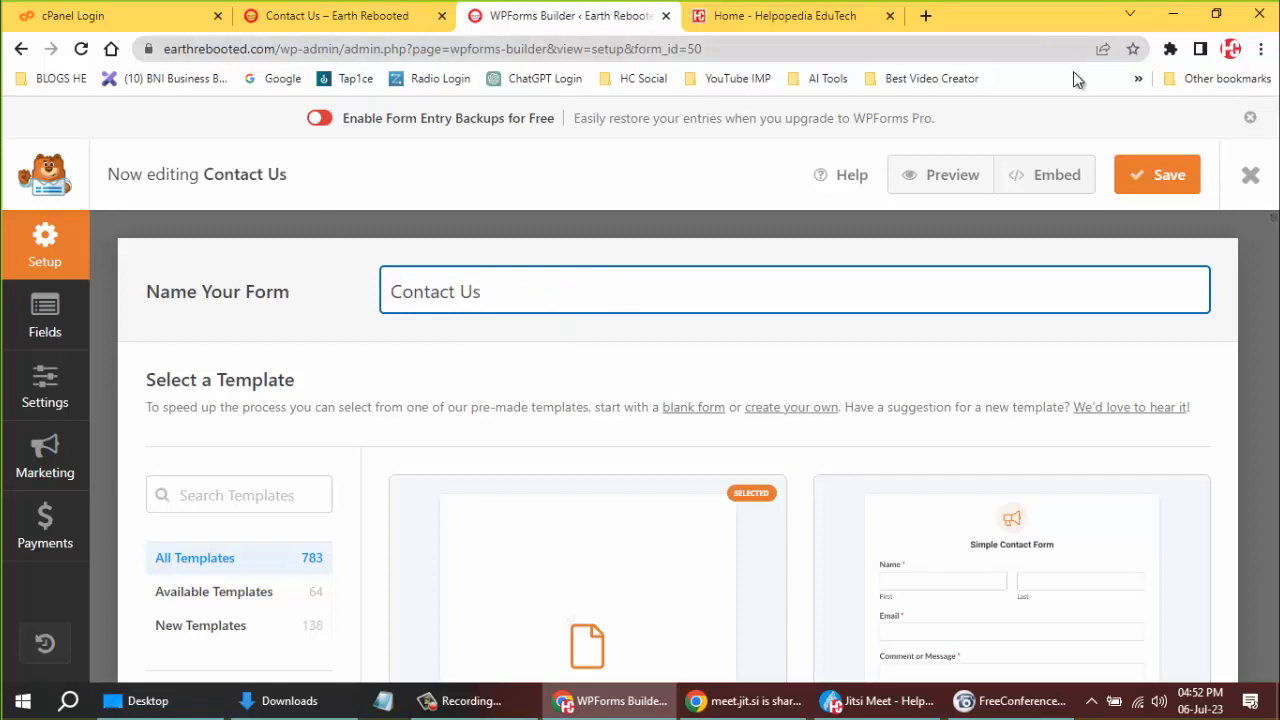
pyautogui.click(1157, 177)
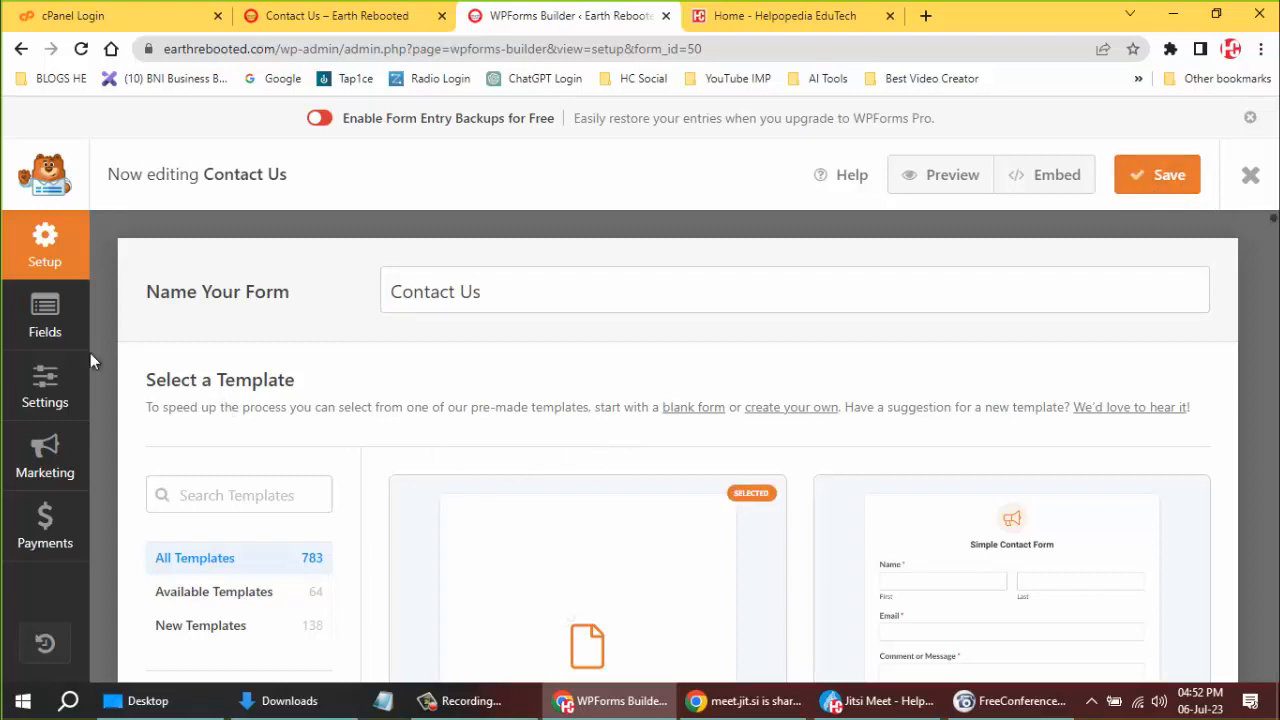
pyautogui.click(45, 394)
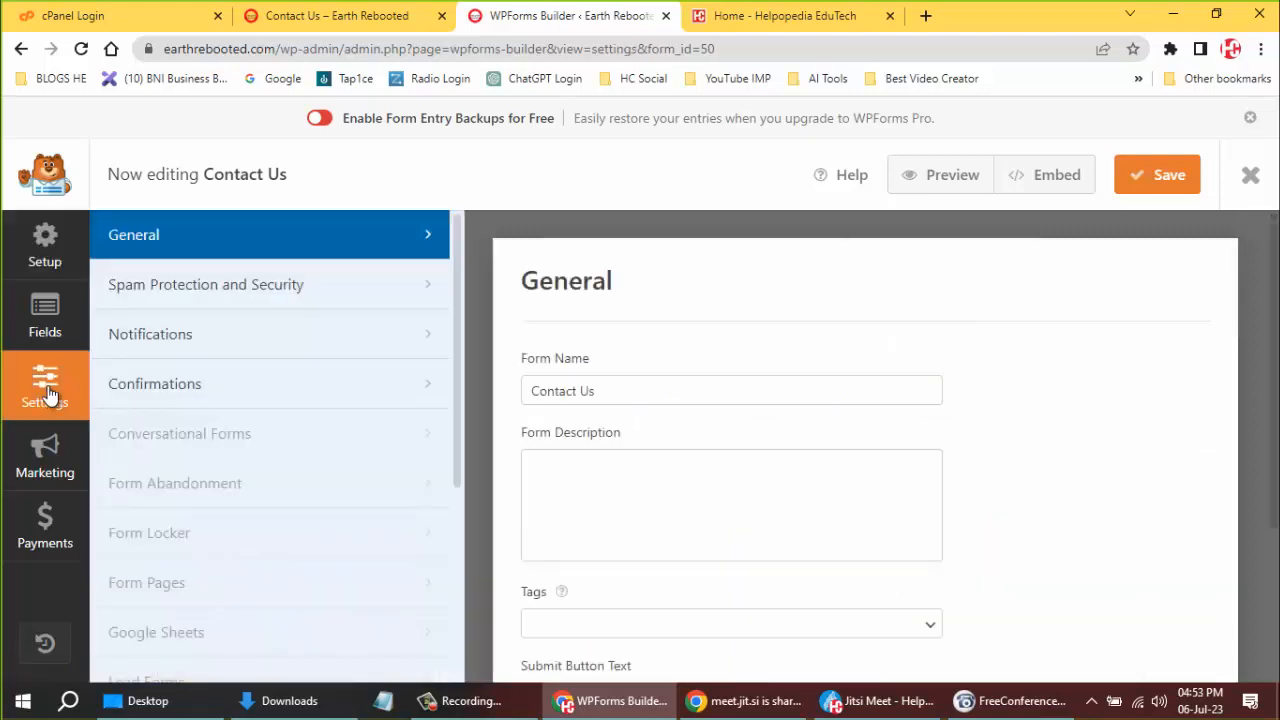
pyautogui.click(278, 286)
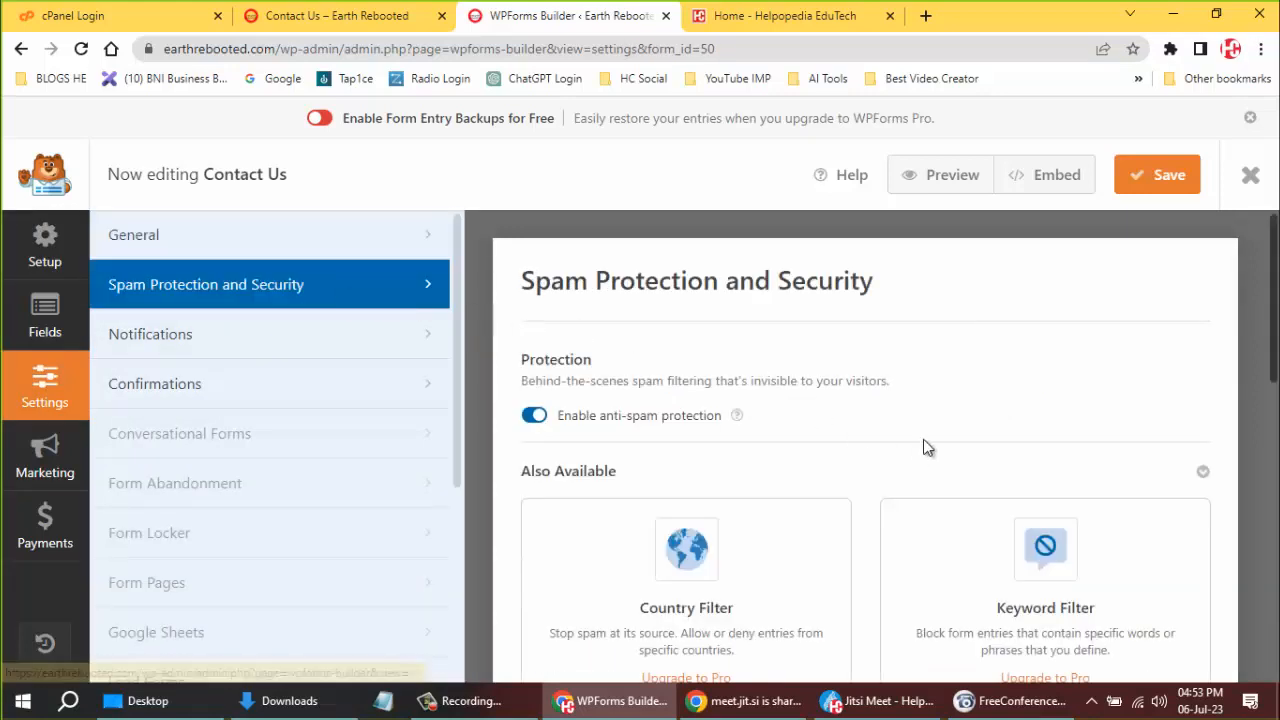
pyautogui.scroll(-2, 930, 440)
pyautogui.click(152, 334)
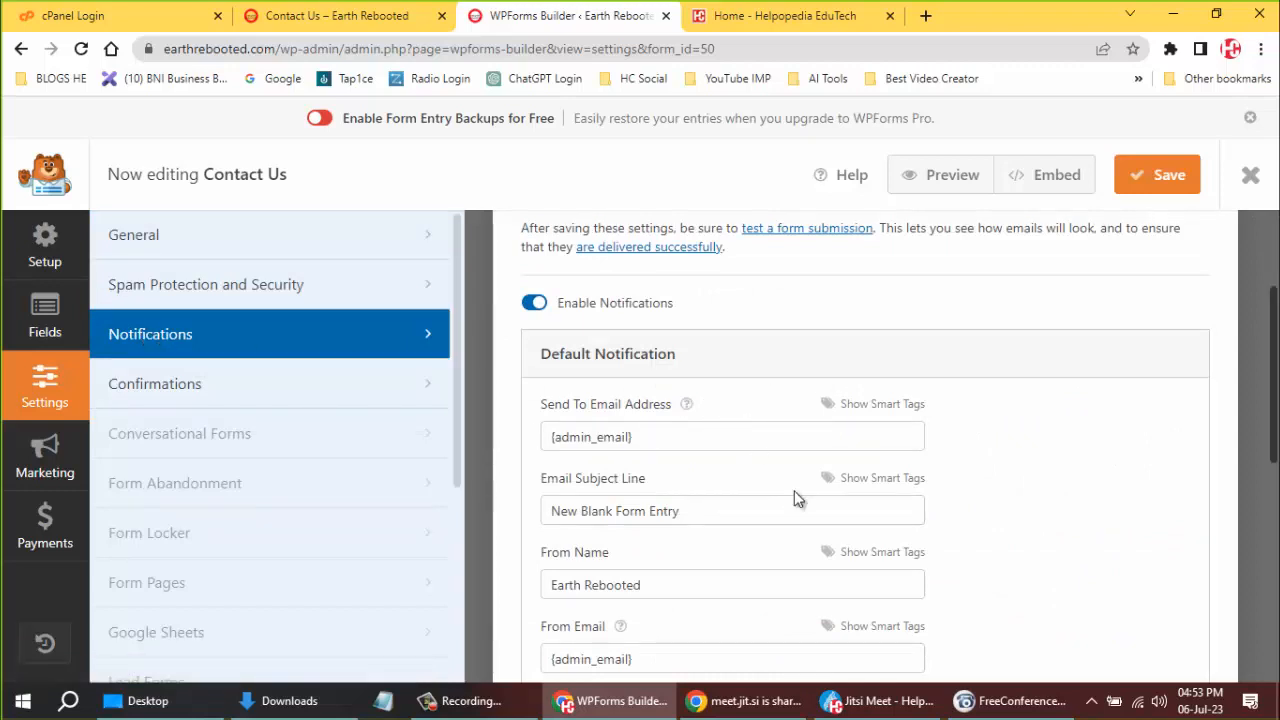
pyautogui.scroll(-4, 800, 490)
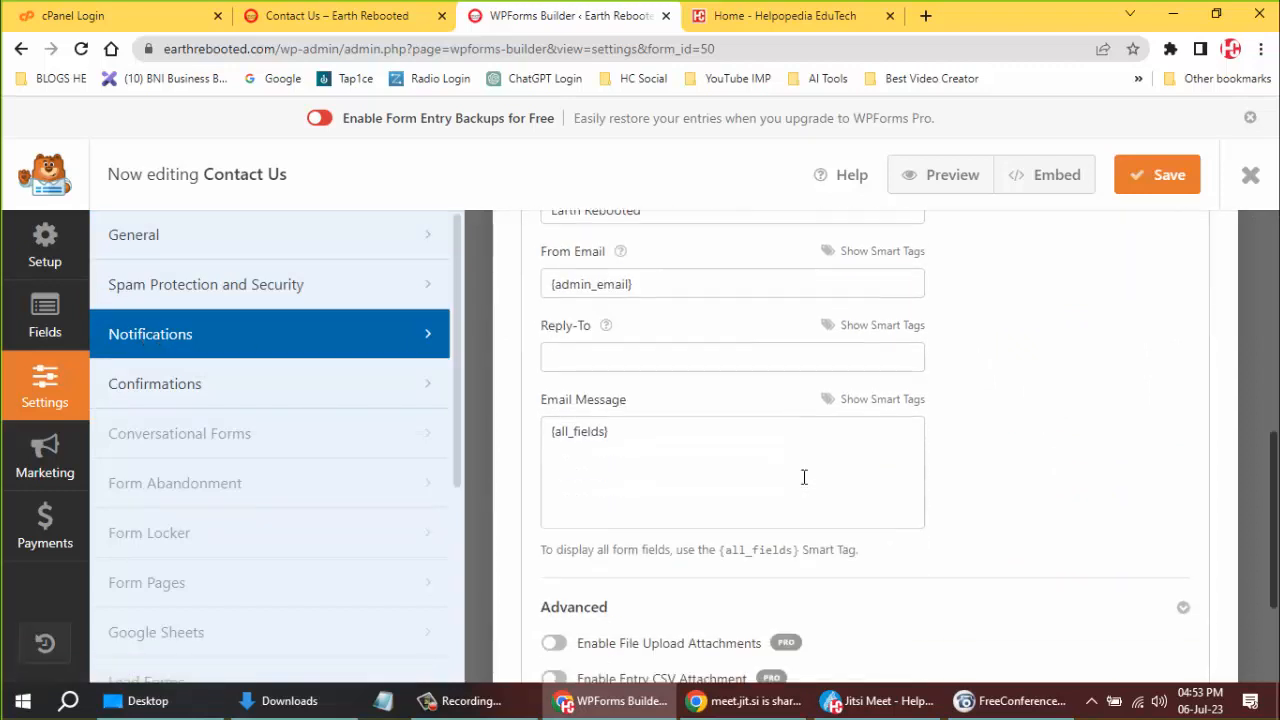
pyautogui.click(192, 392)
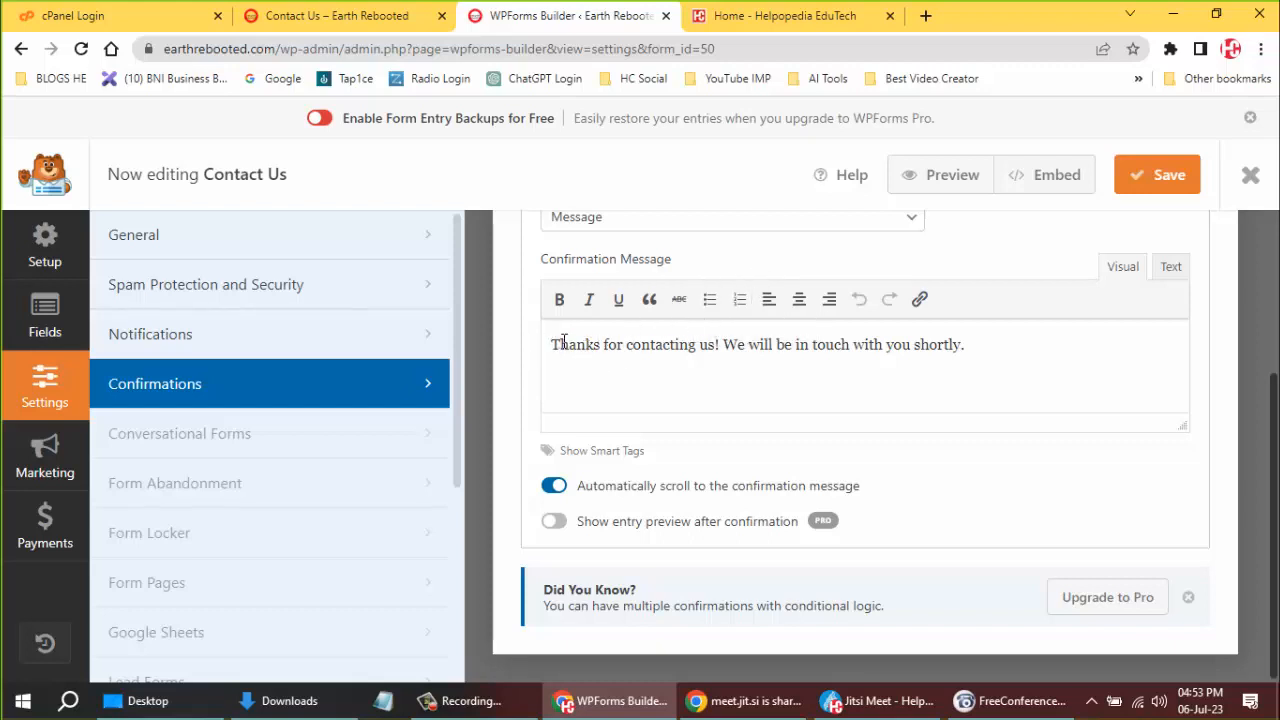
pyautogui.moveTo(563, 342); pyautogui.dragTo(1031, 357)
pyautogui.click(1001, 359)
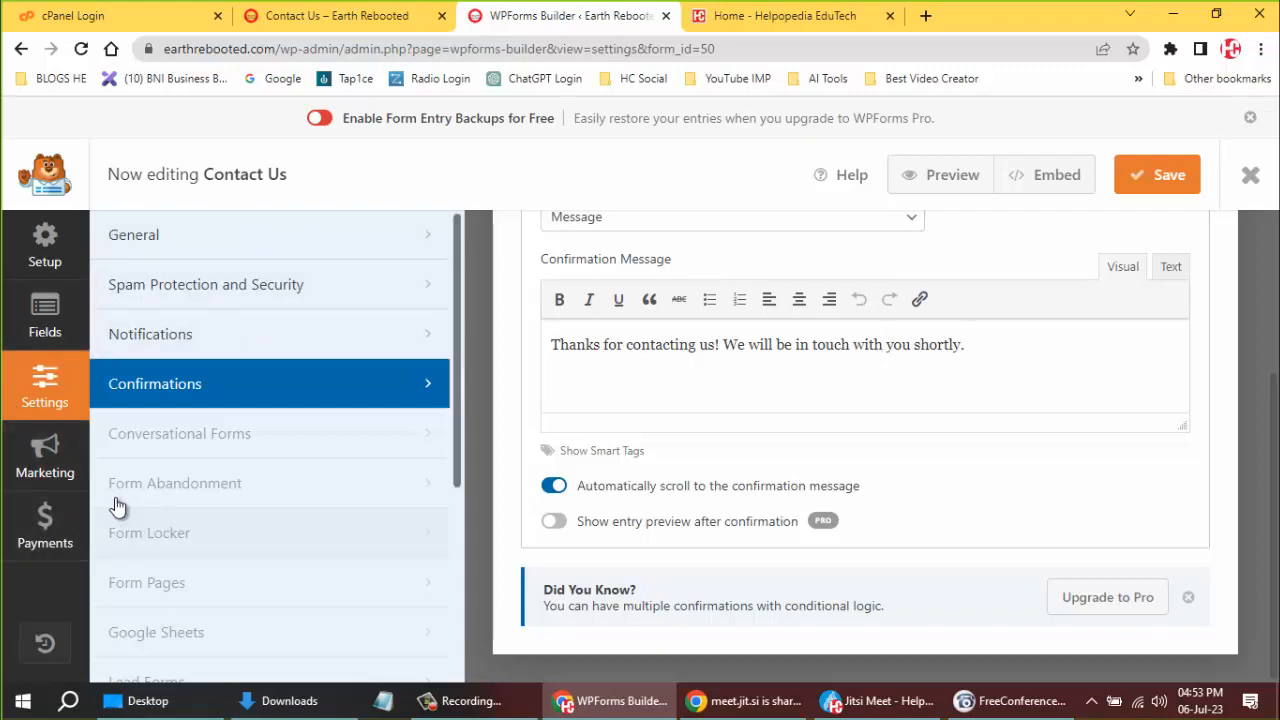
pyautogui.click(47, 258)
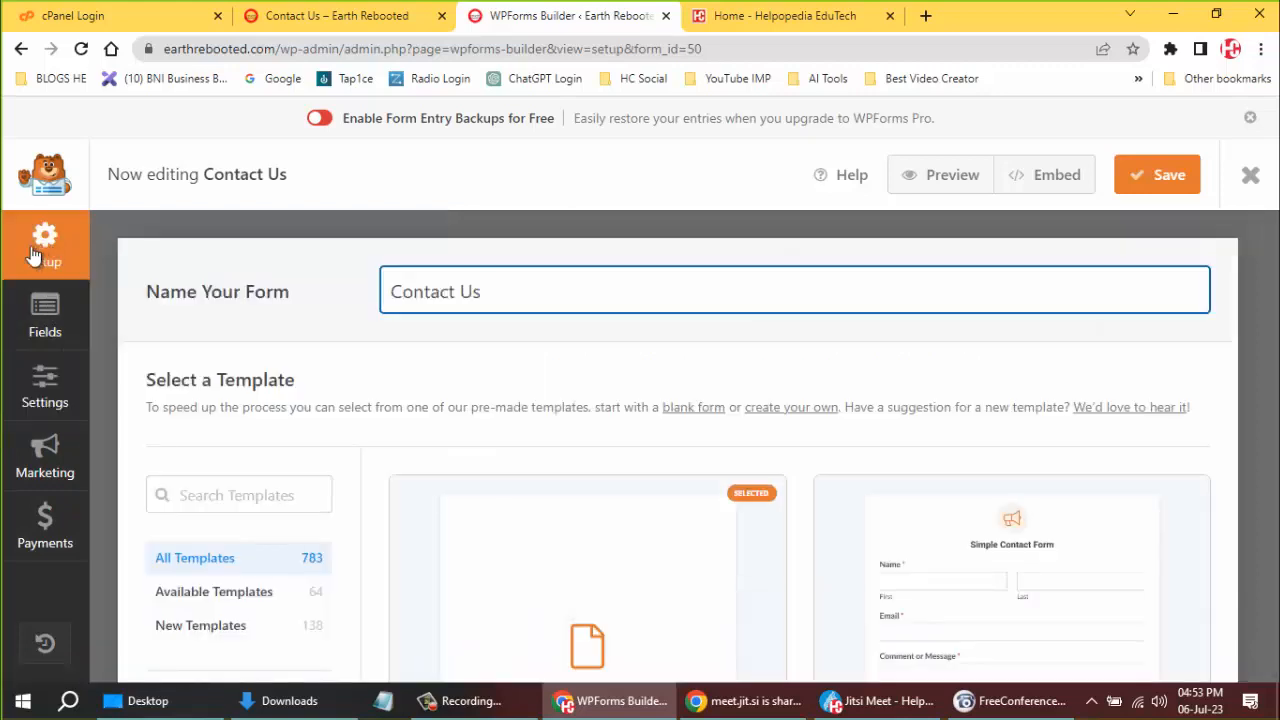
# - Keep the Your Message field's size at Medium in its advanced options
pyautogui.scroll(-4, 494, 420)
pyautogui.scroll(3, 330, 390)
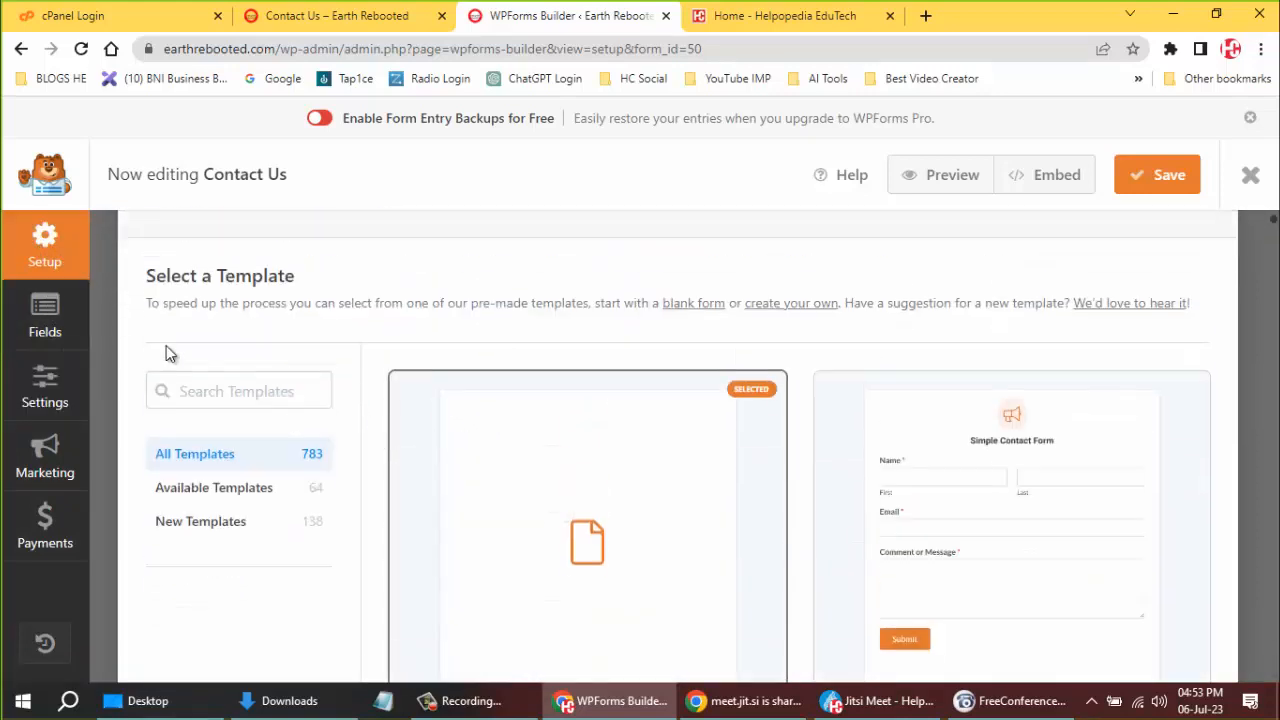
pyautogui.click(47, 336)
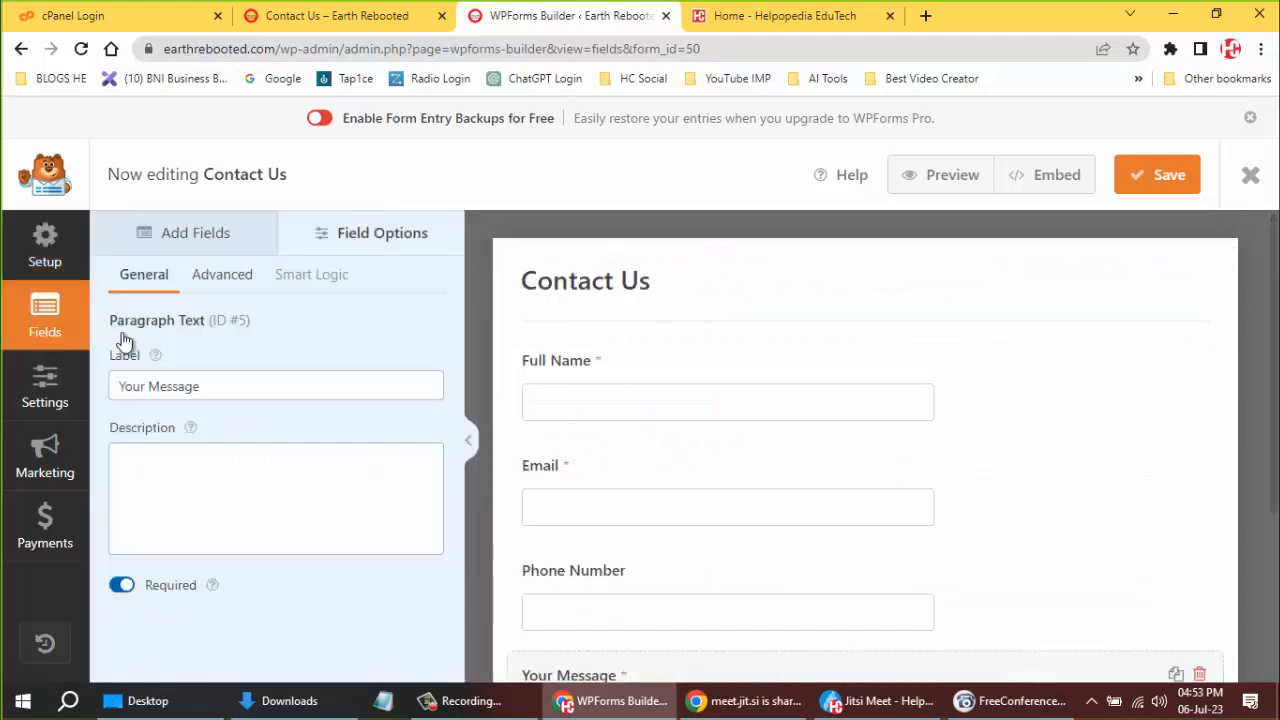
pyautogui.click(220, 274)
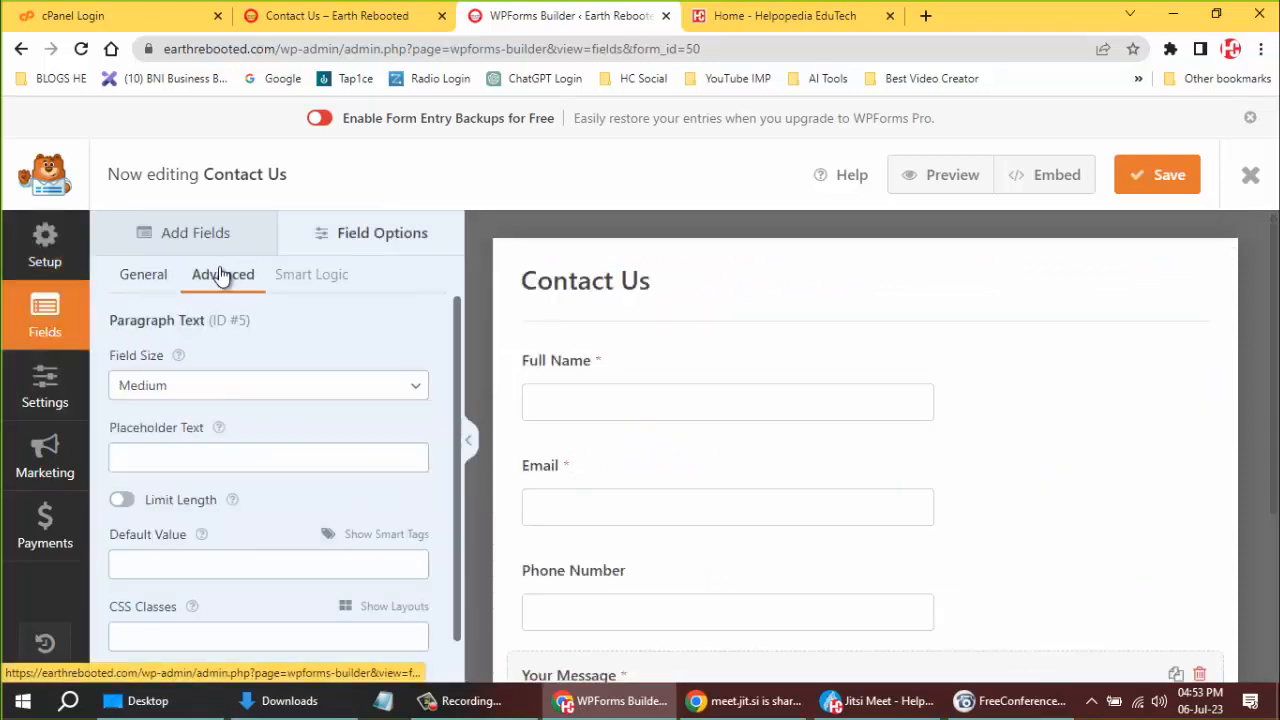
pyautogui.scroll(-1, 307, 365)
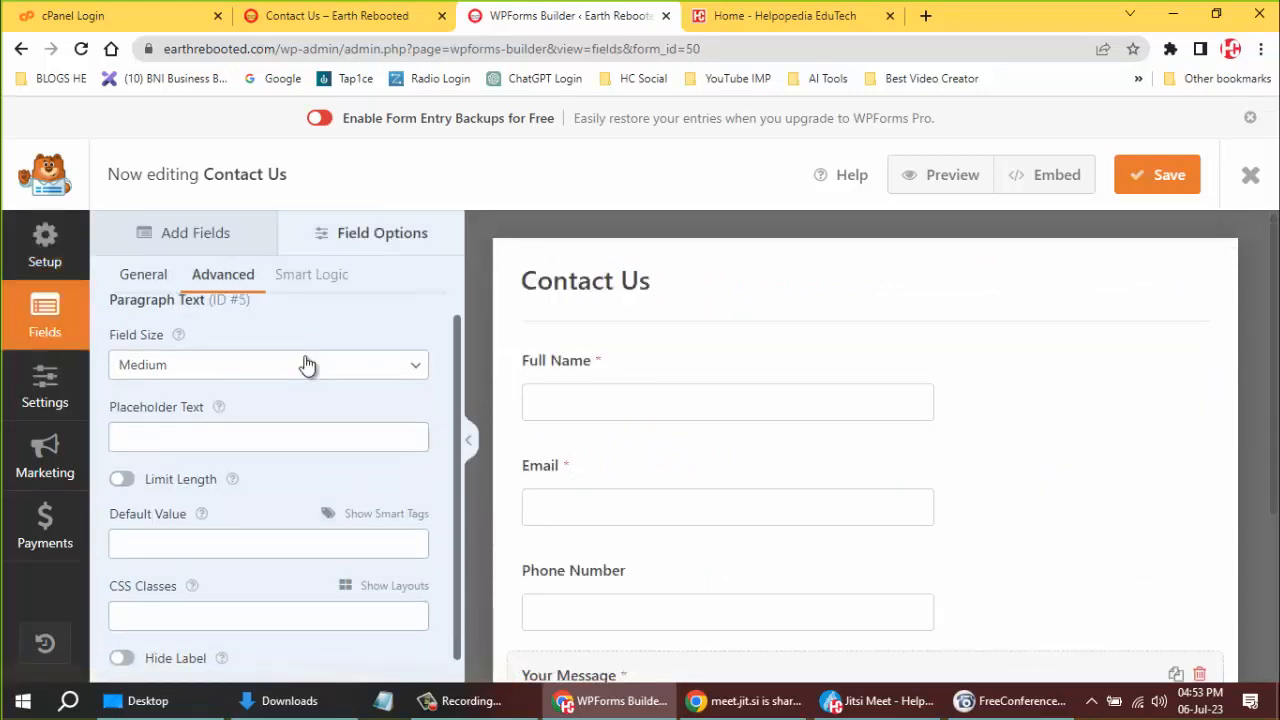
pyautogui.click(232, 352)
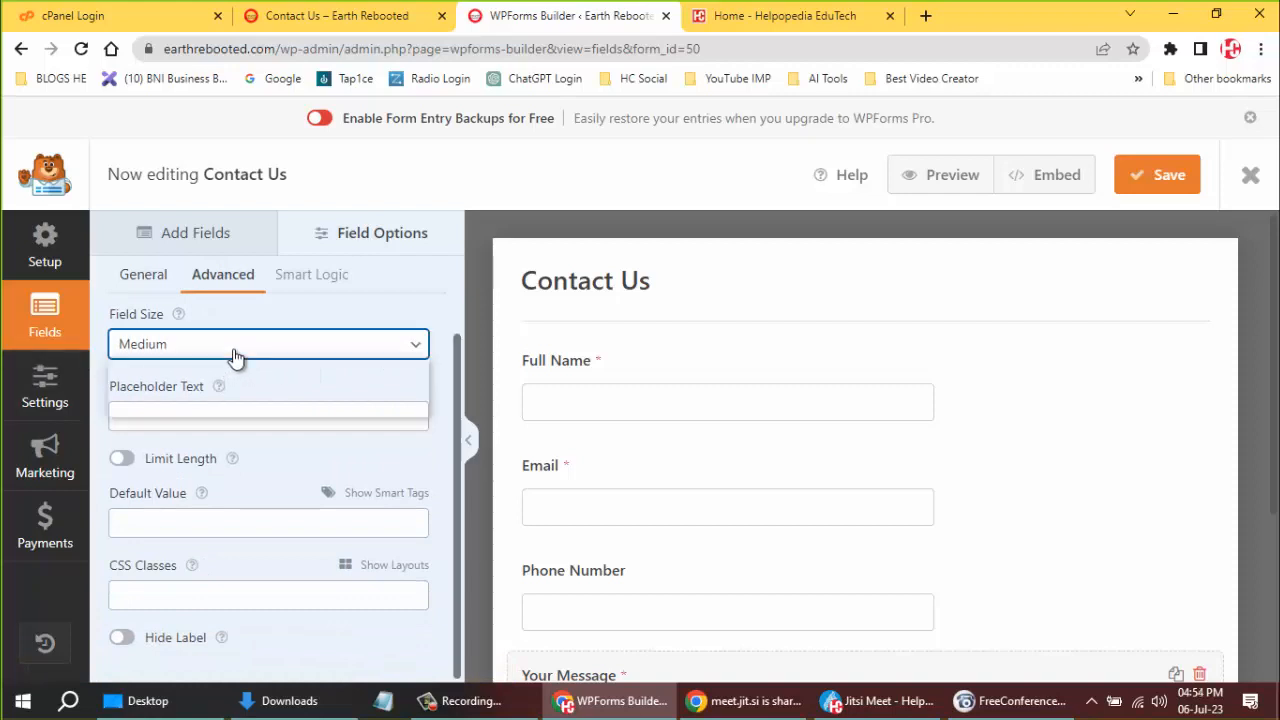
pyautogui.click(236, 356)
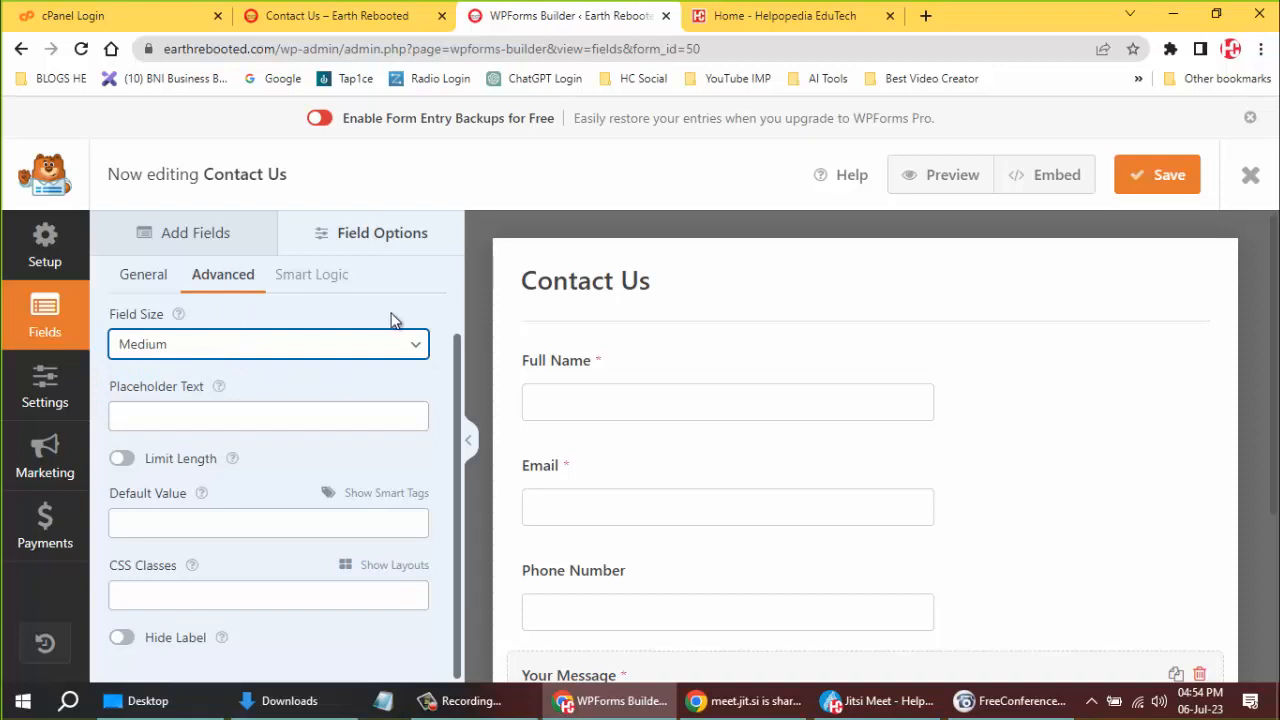
# - Try enabling conditional logic on the field and dismiss the PRO upgrade notice
pyautogui.click(366, 236)
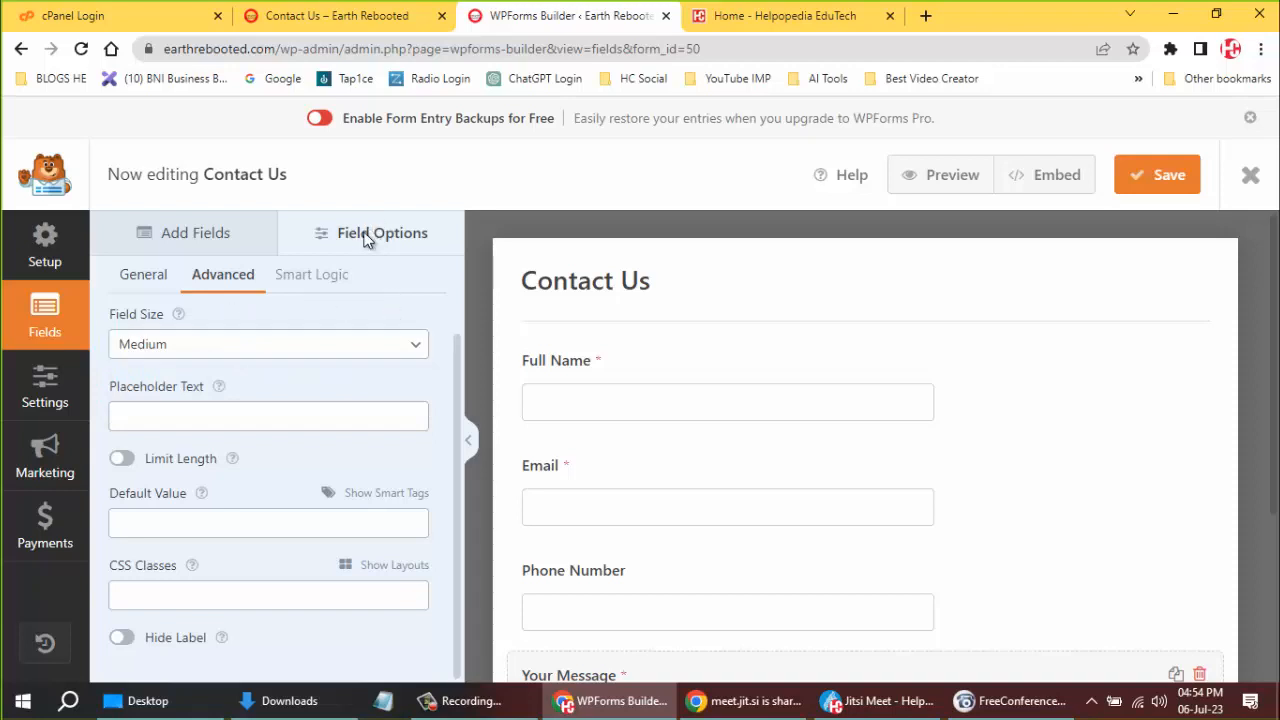
pyautogui.click(312, 276)
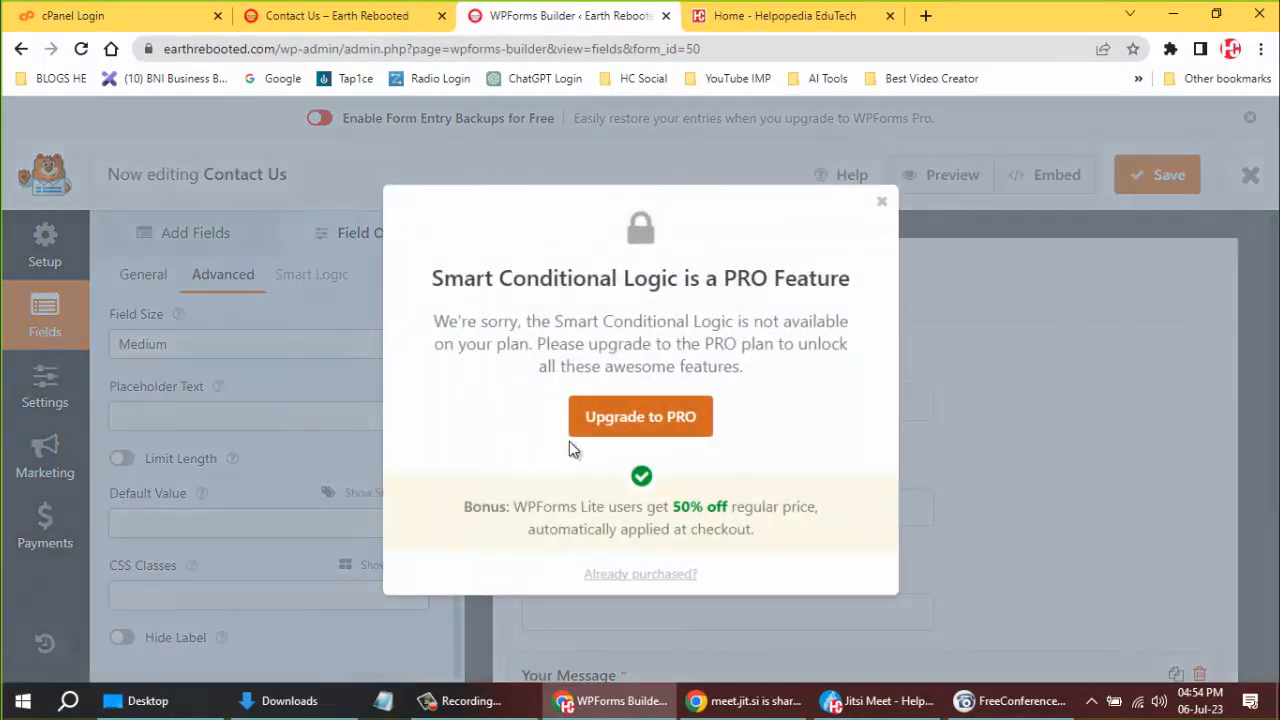
pyautogui.click(883, 204)
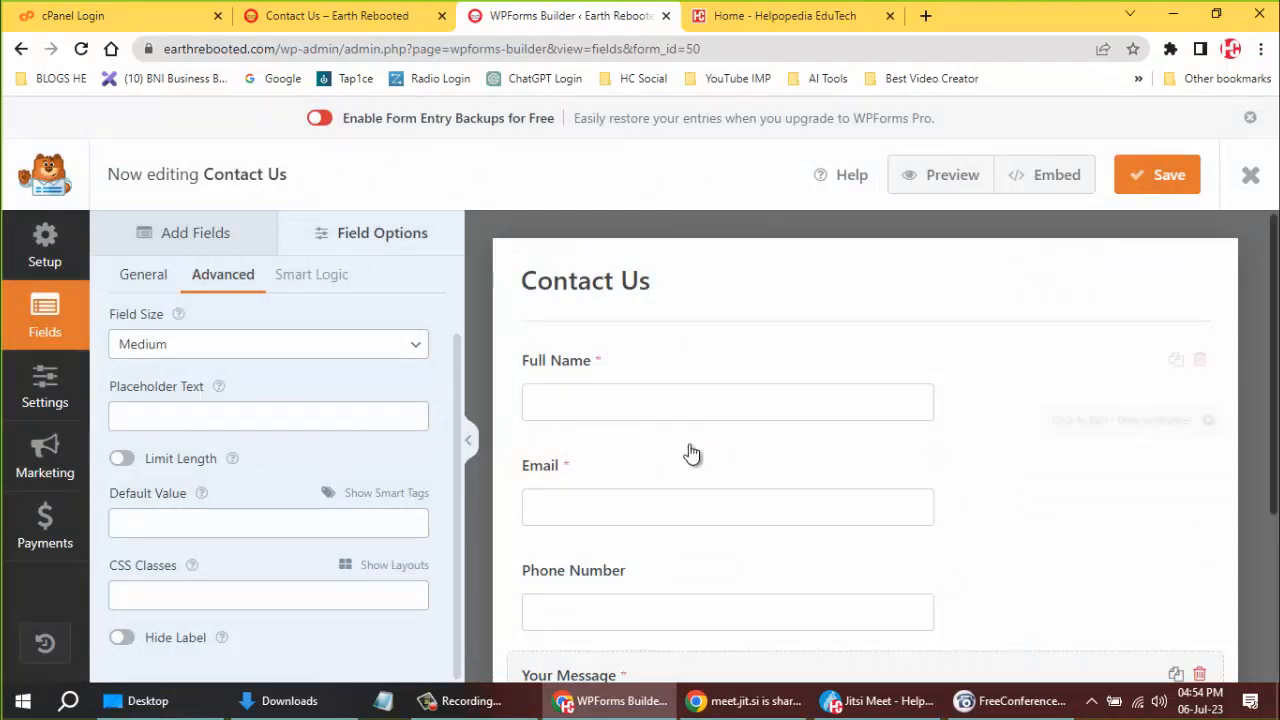
# - Show the Default Notification's Email Subject Line, currently 'New Blank Form Entry'
pyautogui.click(46, 403)
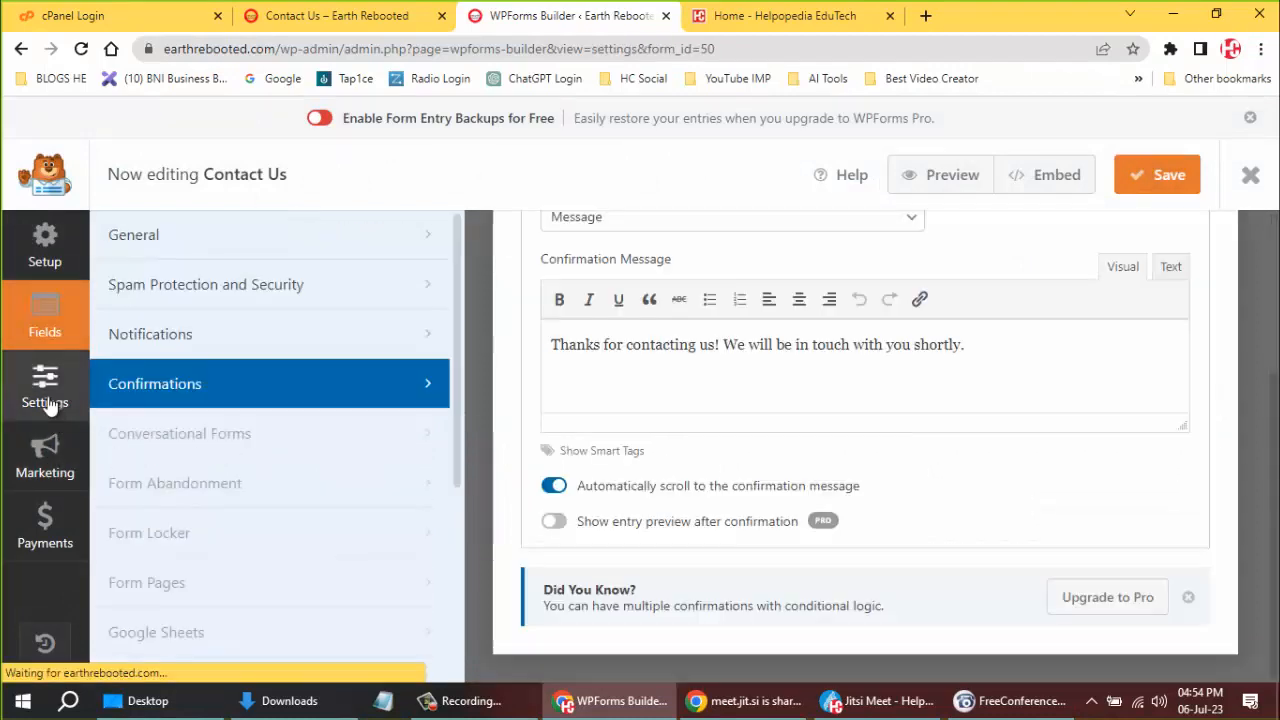
pyautogui.scroll(-3, 334, 409)
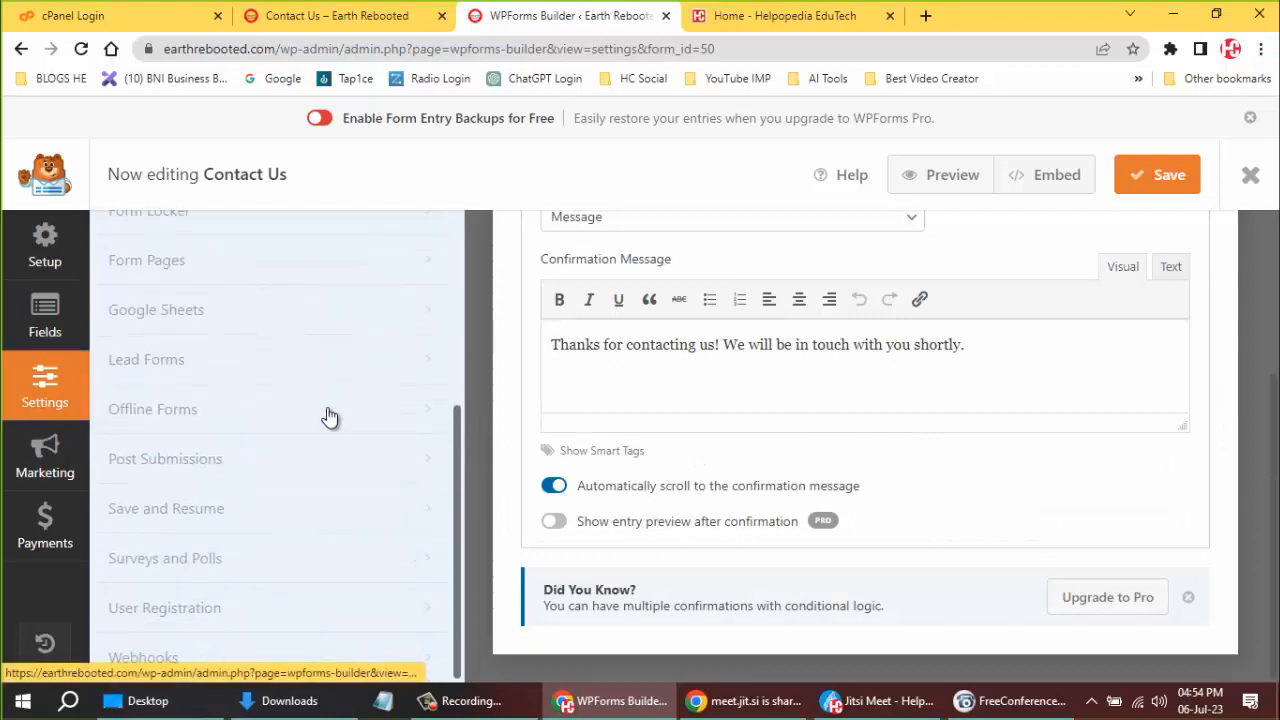
pyautogui.scroll(3, 298, 453)
pyautogui.scroll(3, 757, 391)
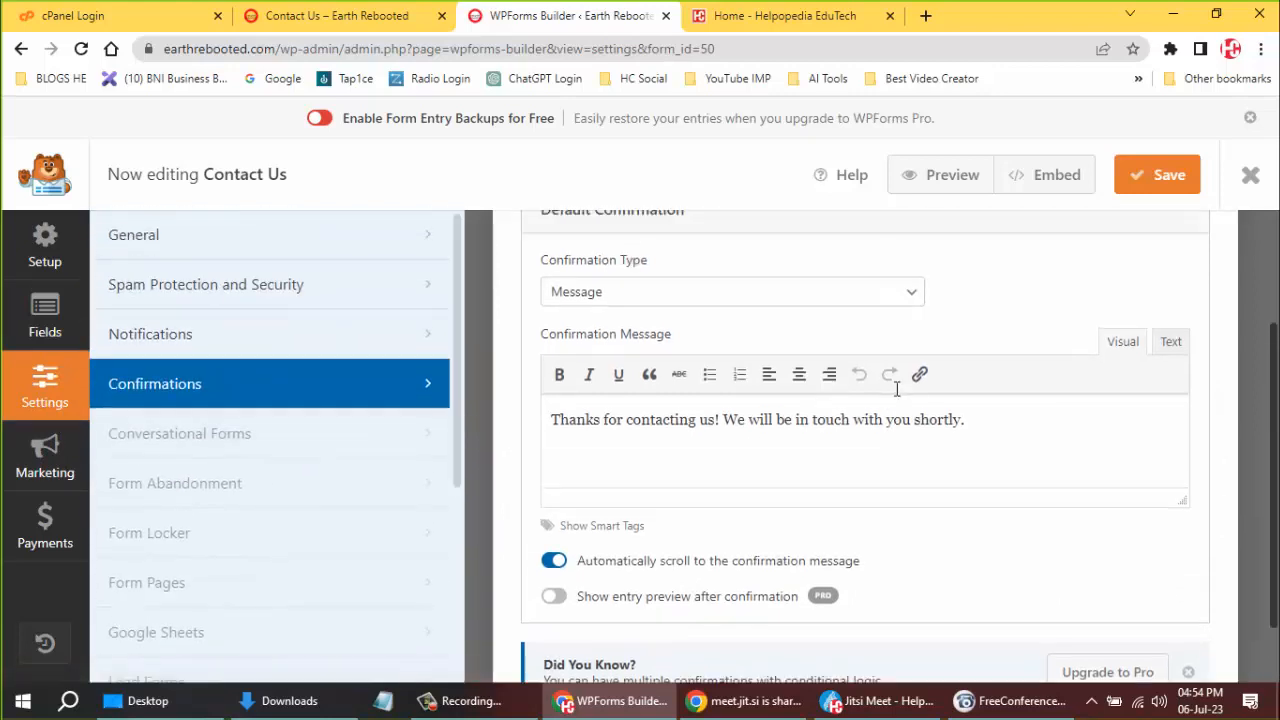
pyautogui.click(186, 342)
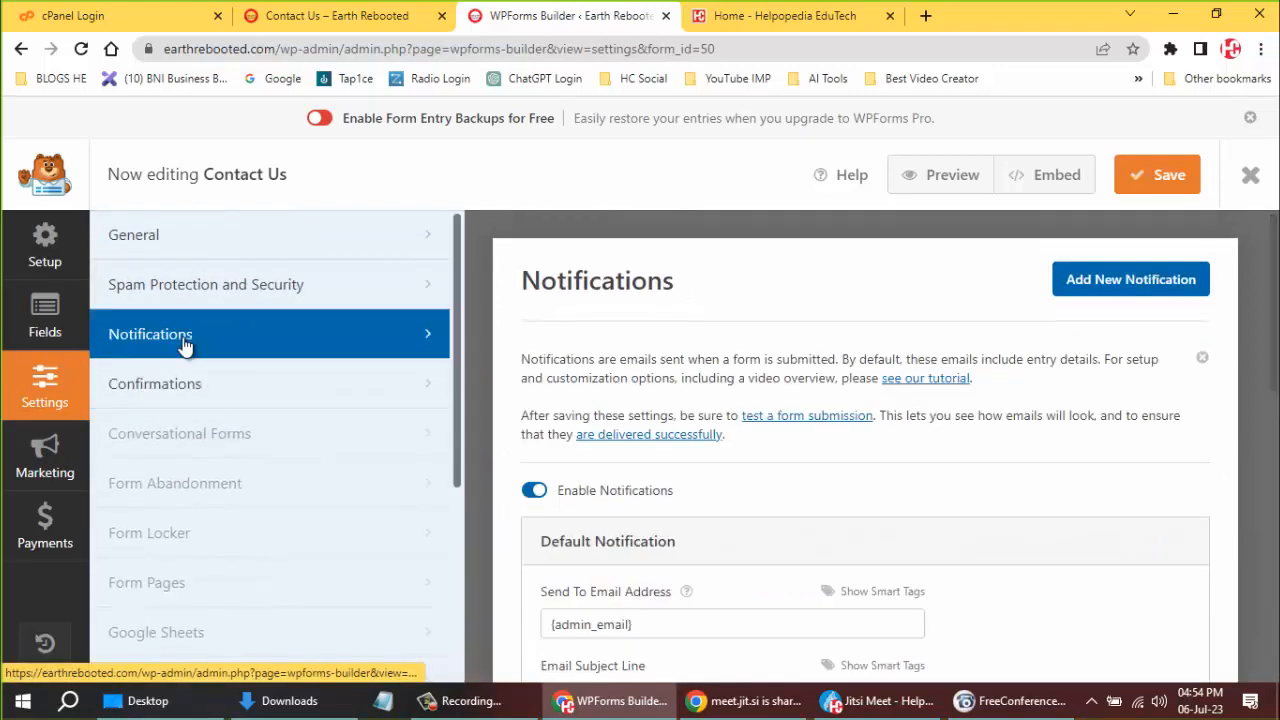
pyautogui.scroll(-3, 923, 423)
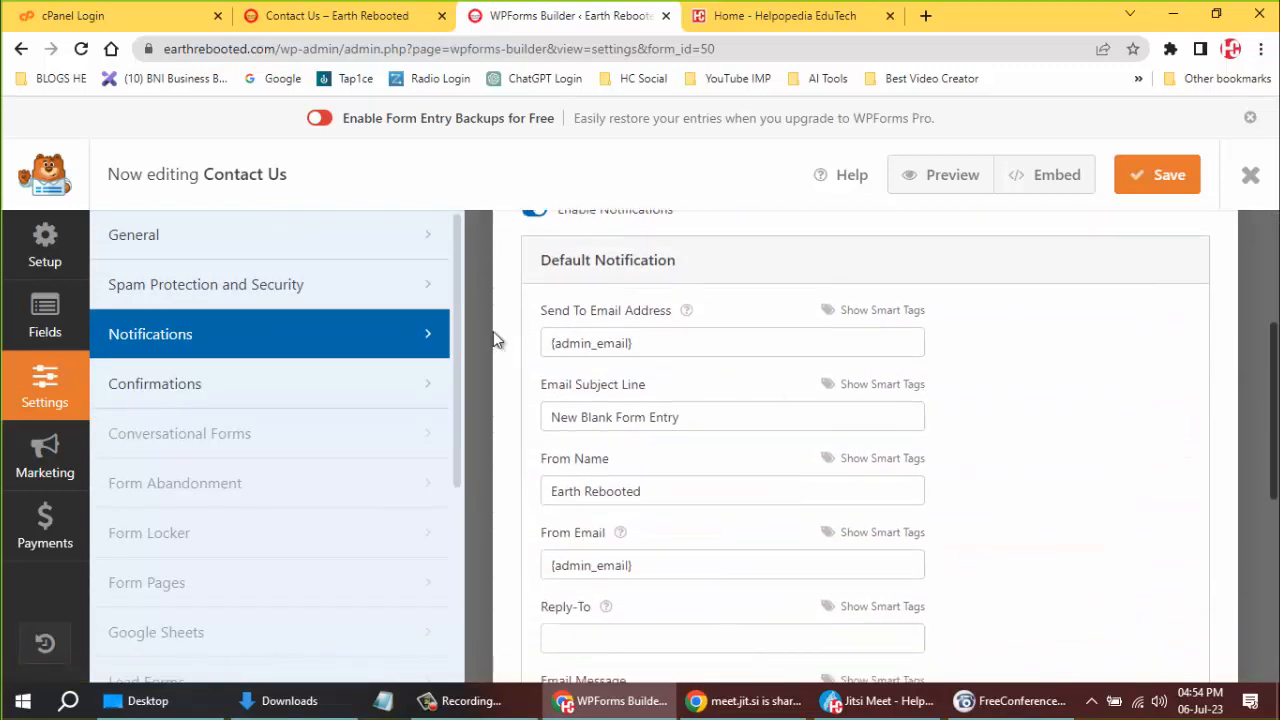
pyautogui.moveTo(548, 384); pyautogui.dragTo(640, 391)
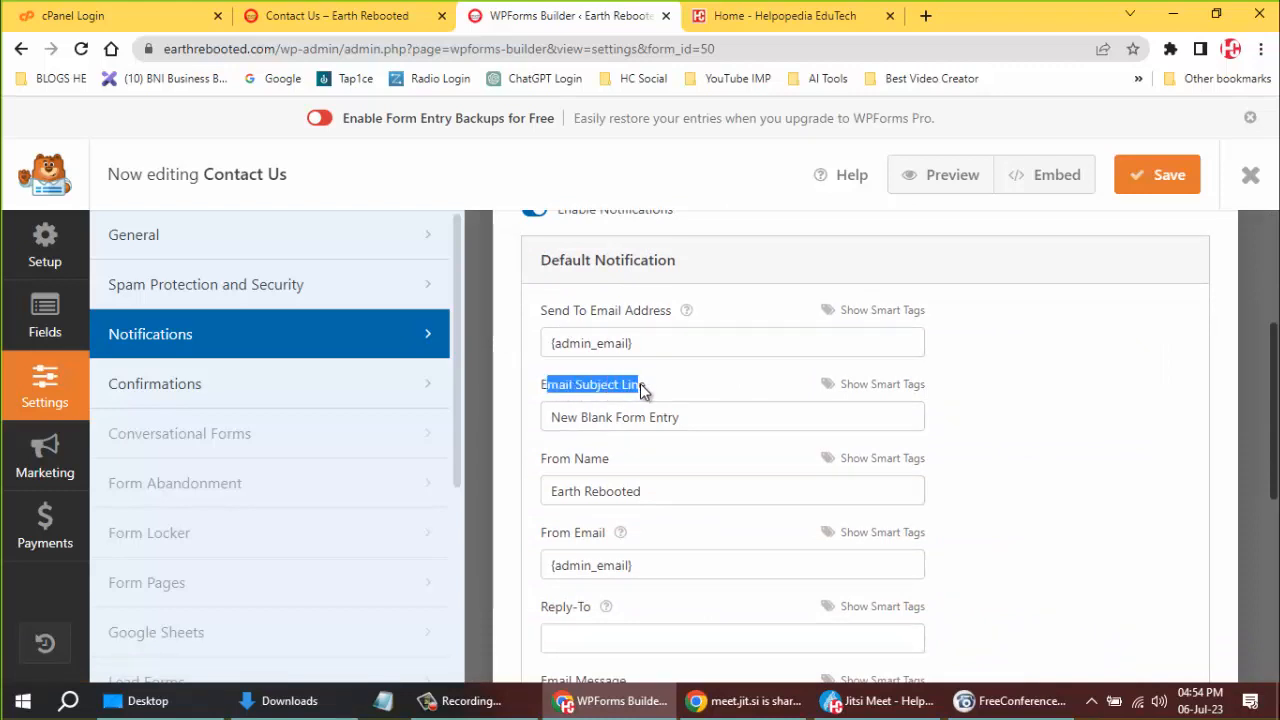
pyautogui.click(688, 412)
pyautogui.moveTo(680, 417); pyautogui.dragTo(482, 418)
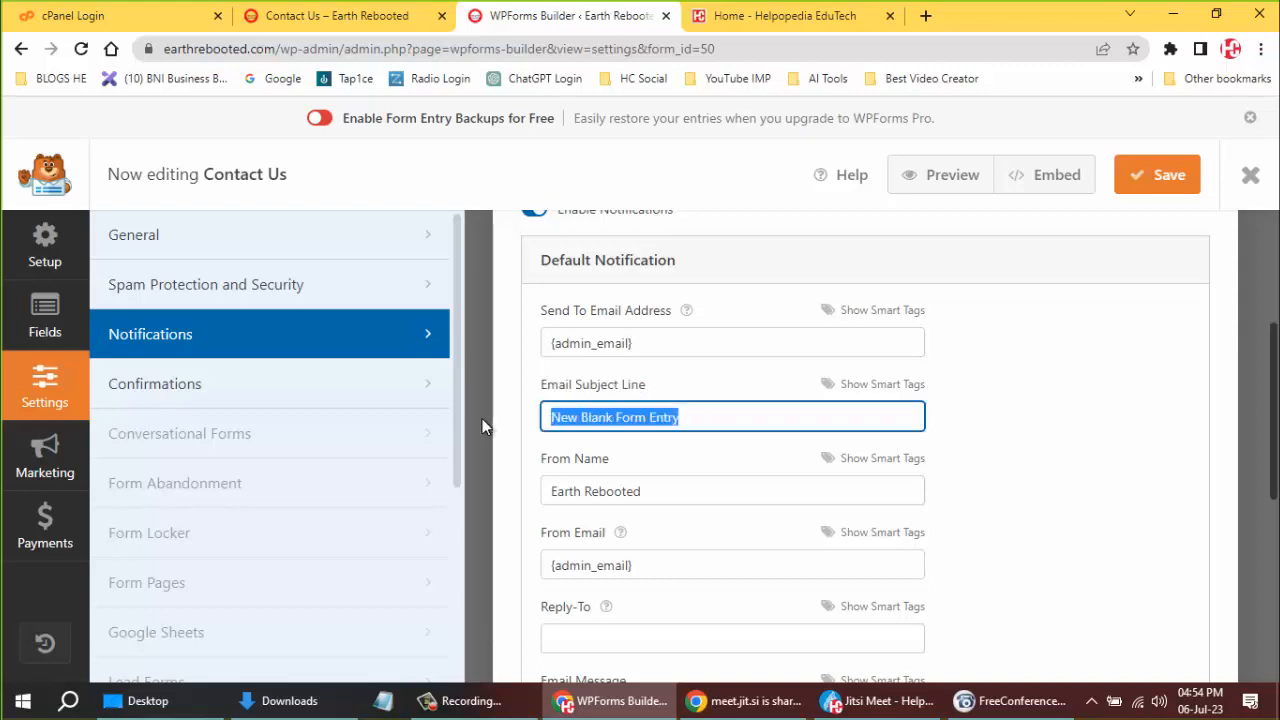
pyautogui.click(620, 417)
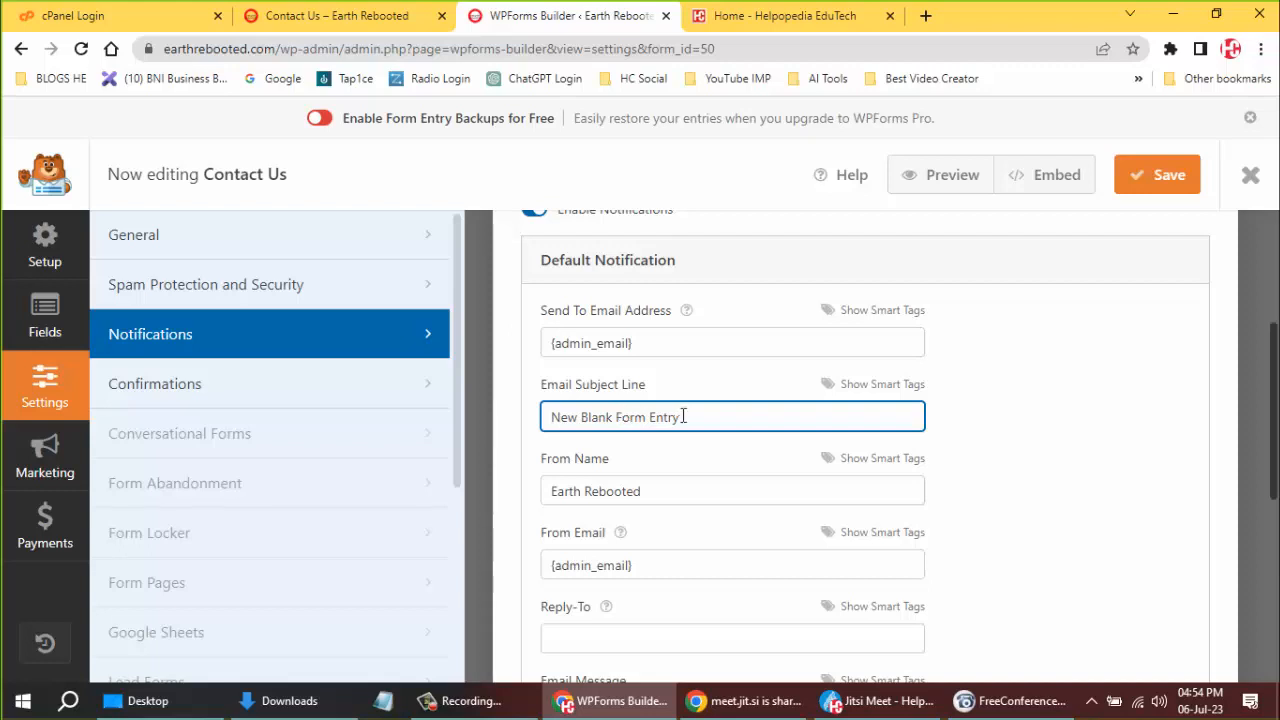
# - Replace the subject with 'Earth Rebooted New Comtact Us Form Entry', fixing typos along the way
pyautogui.moveTo(696, 416); pyautogui.dragTo(432, 418)
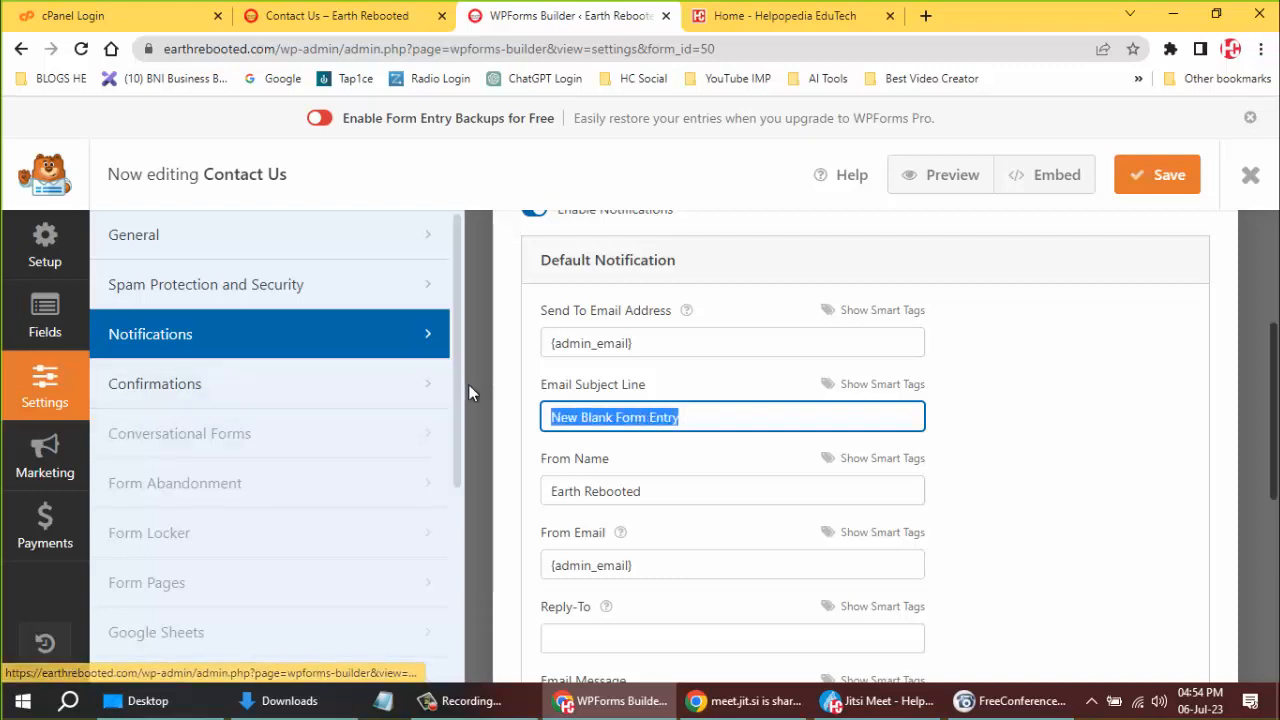
pyautogui.write('Ea')
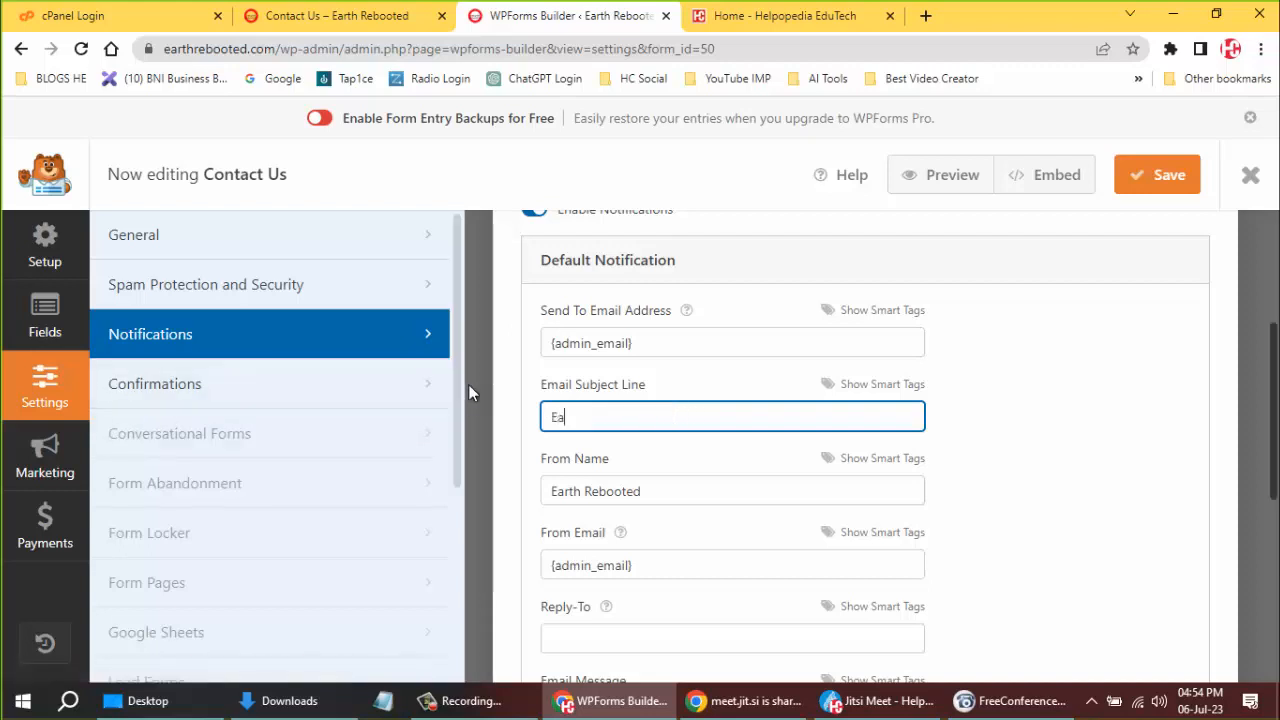
pyautogui.write('rth Rebooted Com')
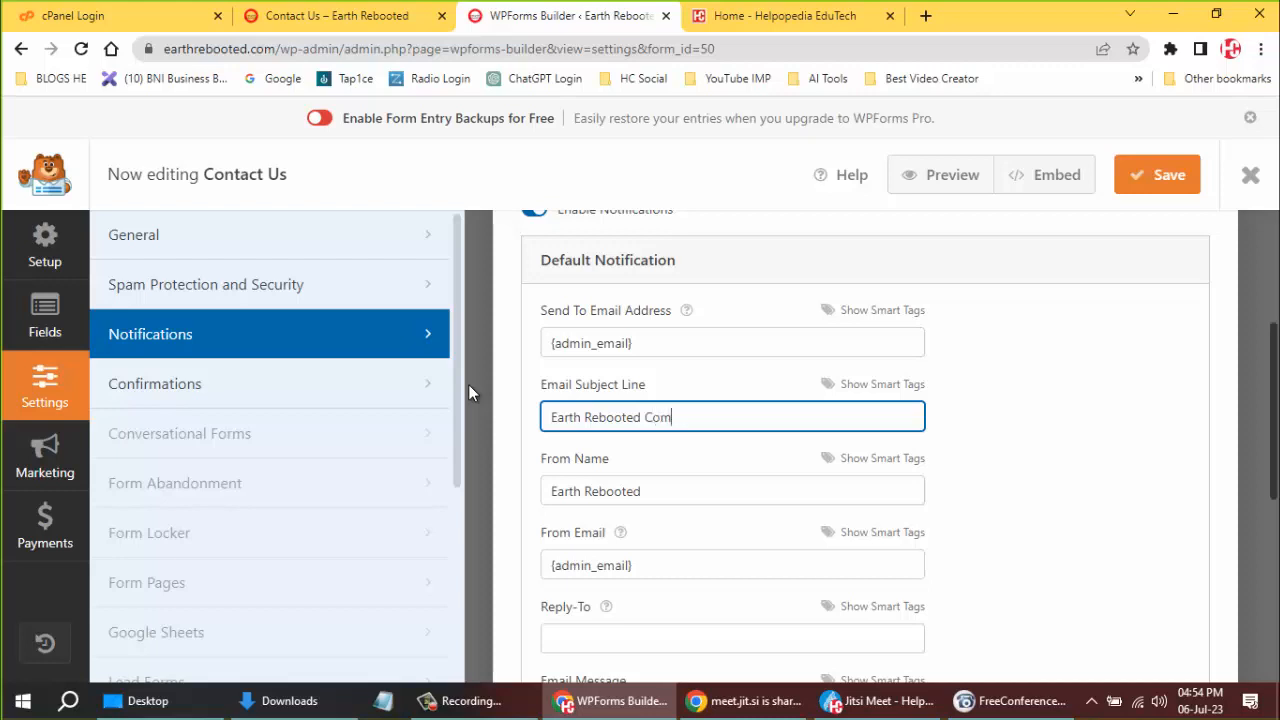
pyautogui.write('tact Us Fo')
pyautogui.write('rm ')
pyautogui.write('R')
pyautogui.write('Entr')
pyautogui.write('y')
pyautogui.write('New')
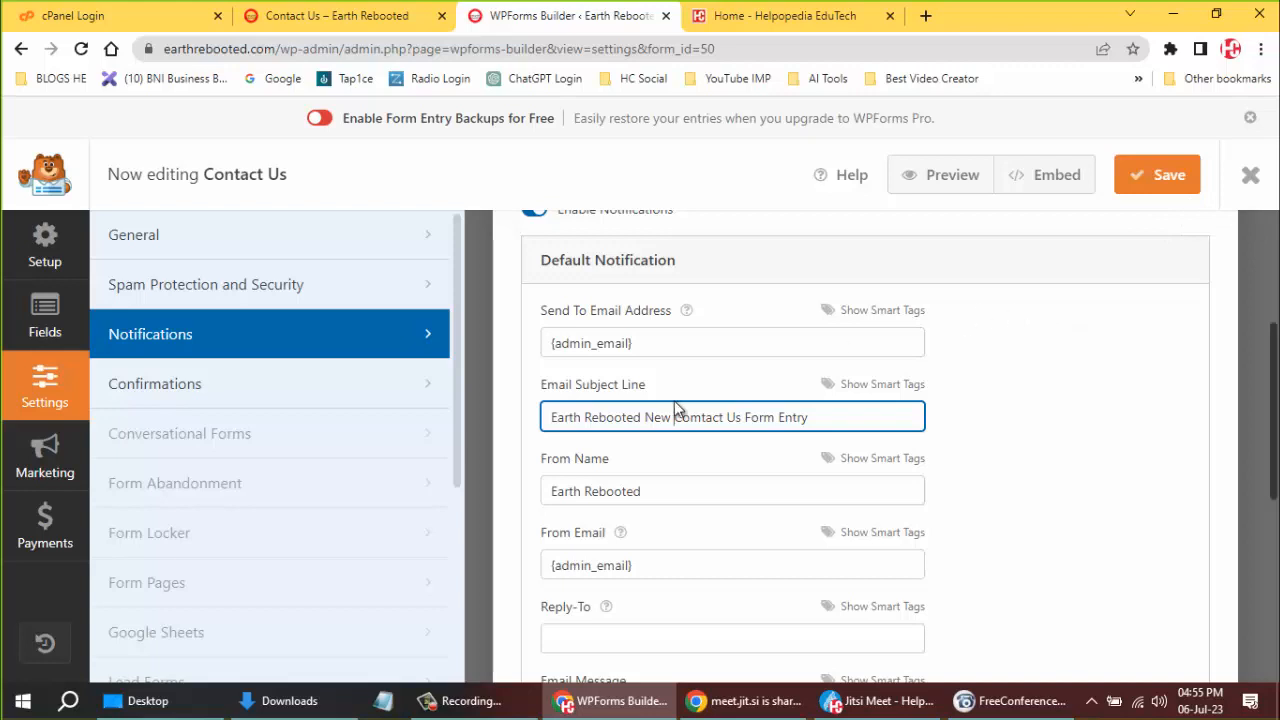
pyautogui.moveTo(545, 490); pyautogui.dragTo(691, 488)
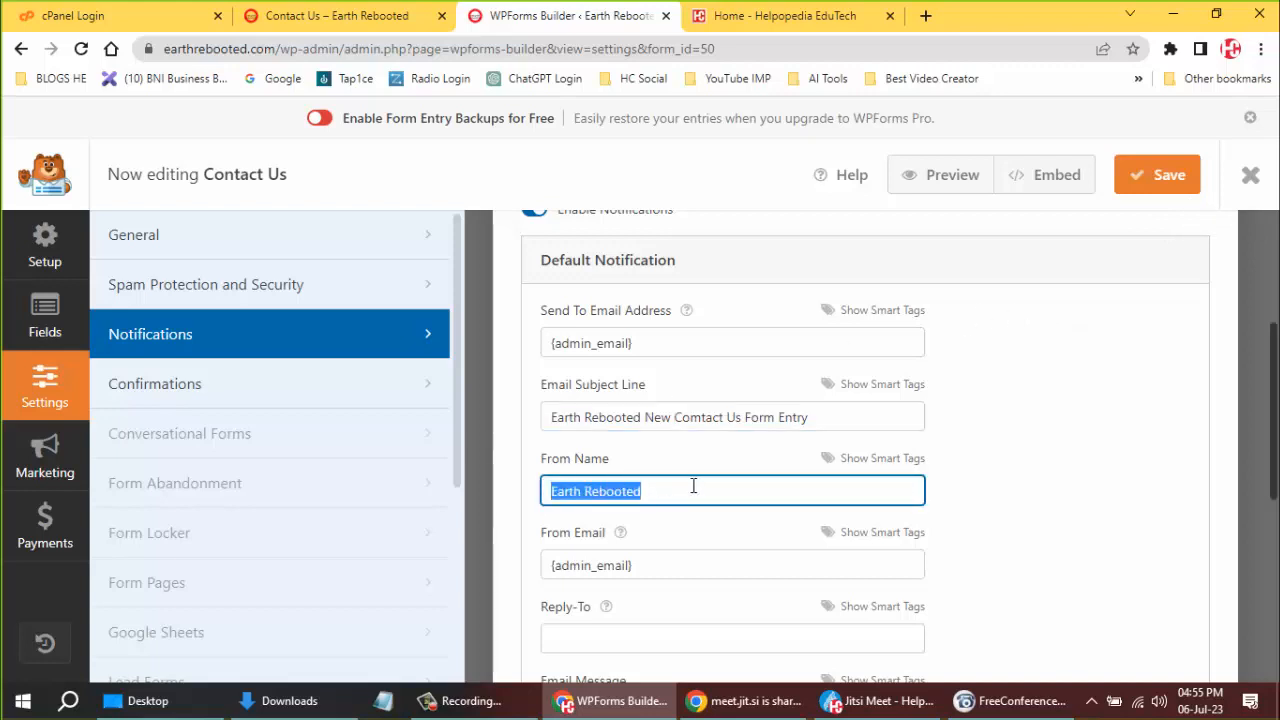
pyautogui.moveTo(561, 566); pyautogui.dragTo(703, 570)
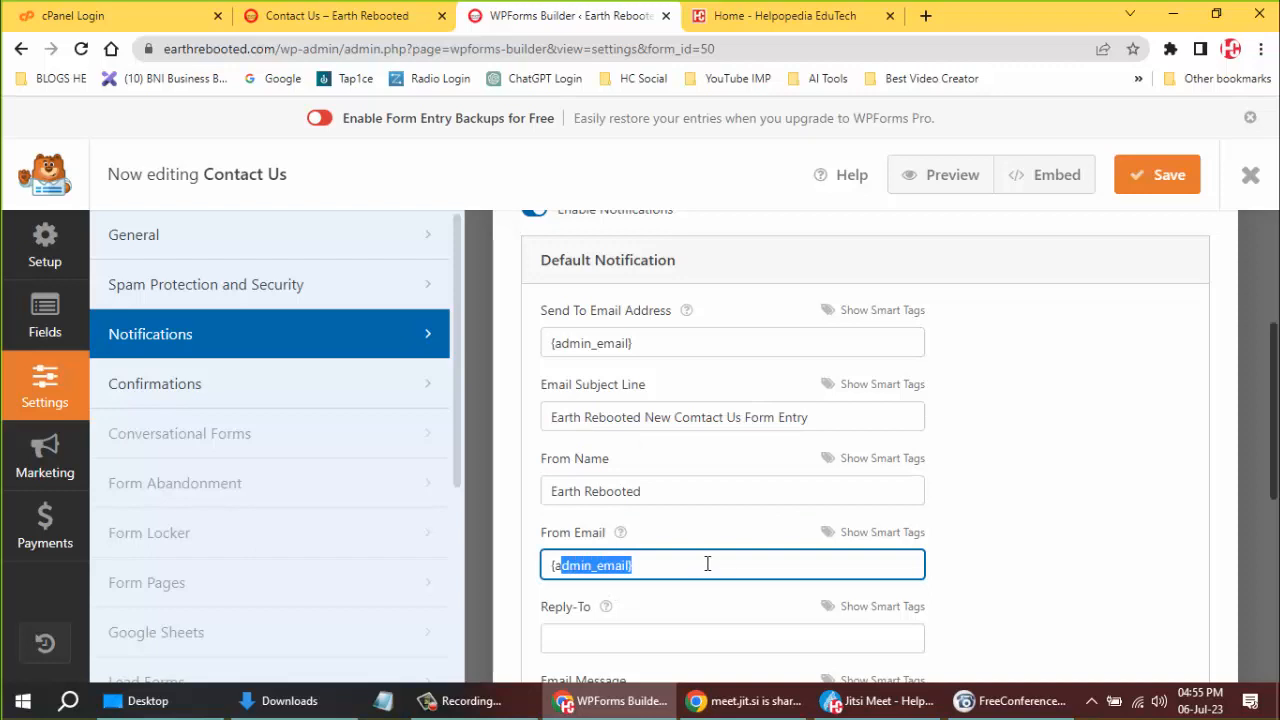
pyautogui.scroll(-5, 733, 541)
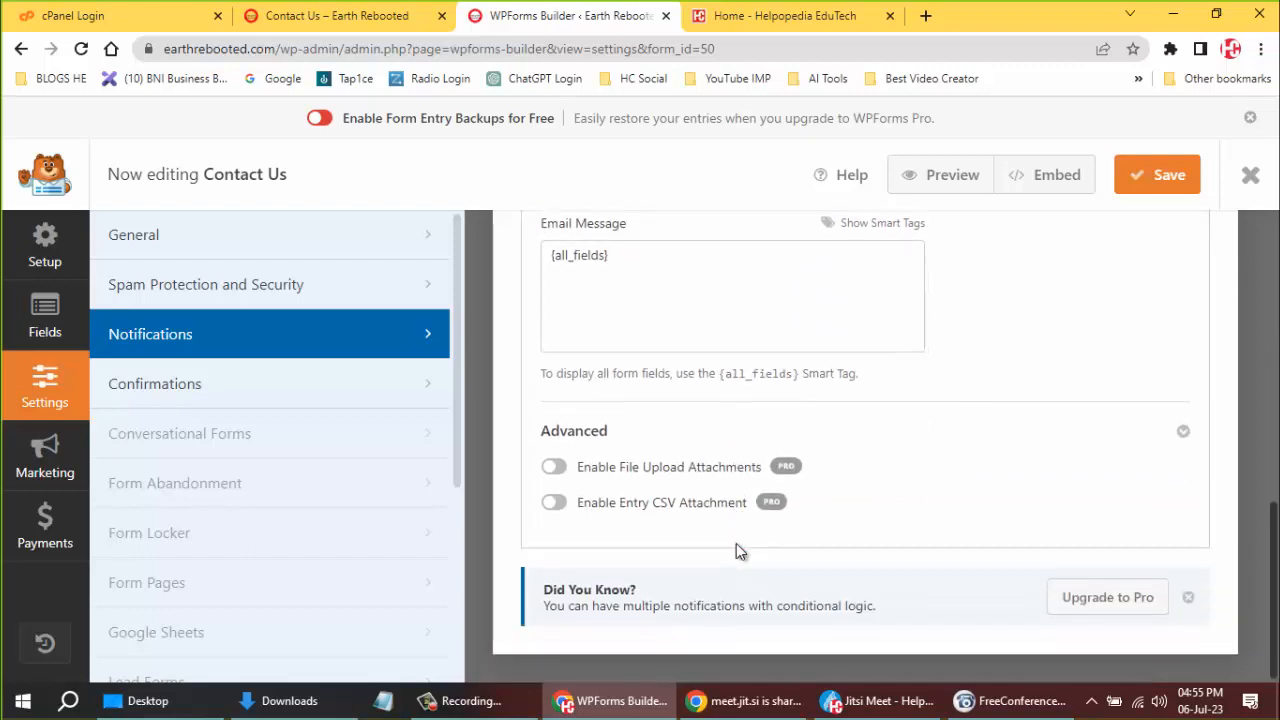
pyautogui.scroll(2, 706, 508)
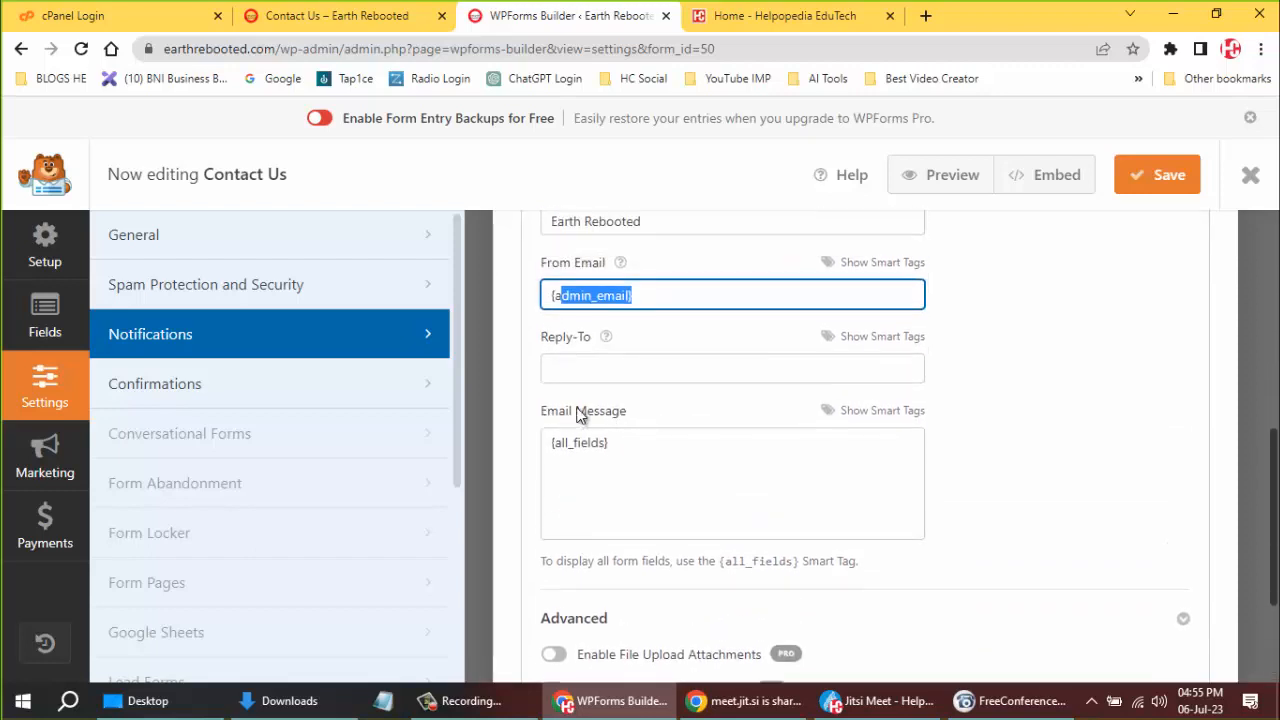
pyautogui.click(553, 442)
pyautogui.moveTo(553, 442); pyautogui.dragTo(674, 449)
pyautogui.scroll(5, 707, 440)
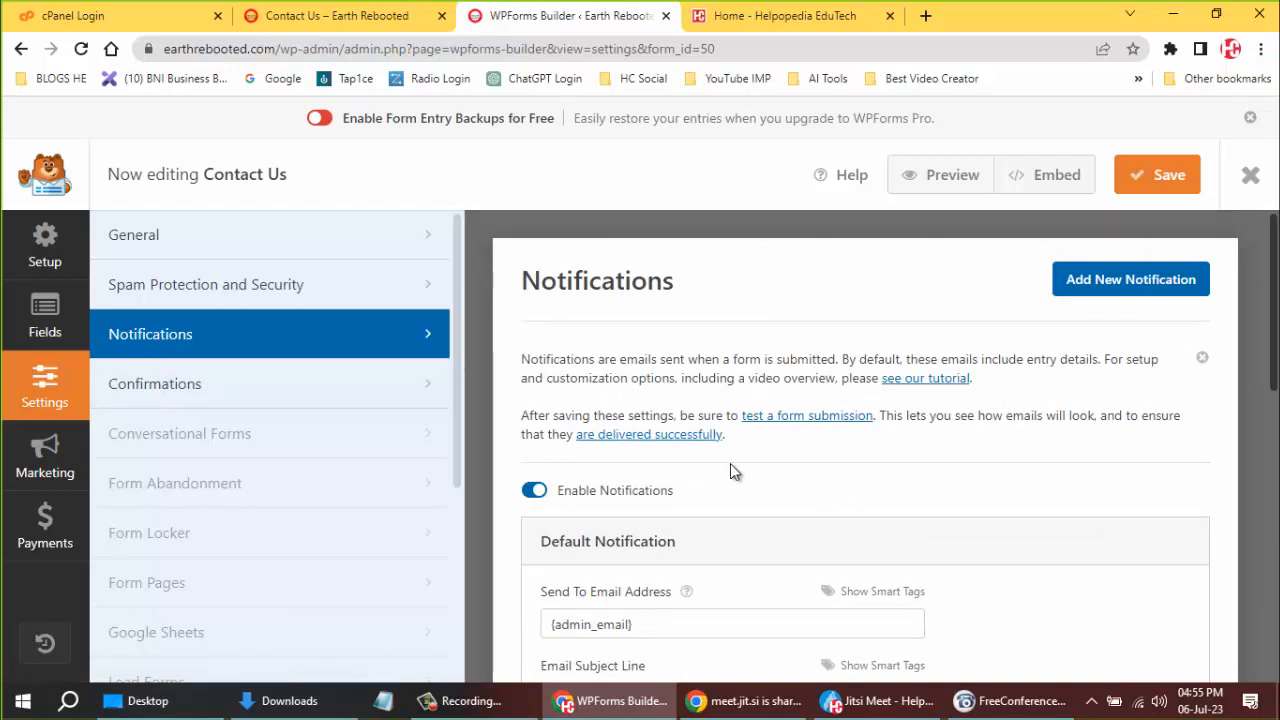
pyautogui.scroll(-5, 763, 445)
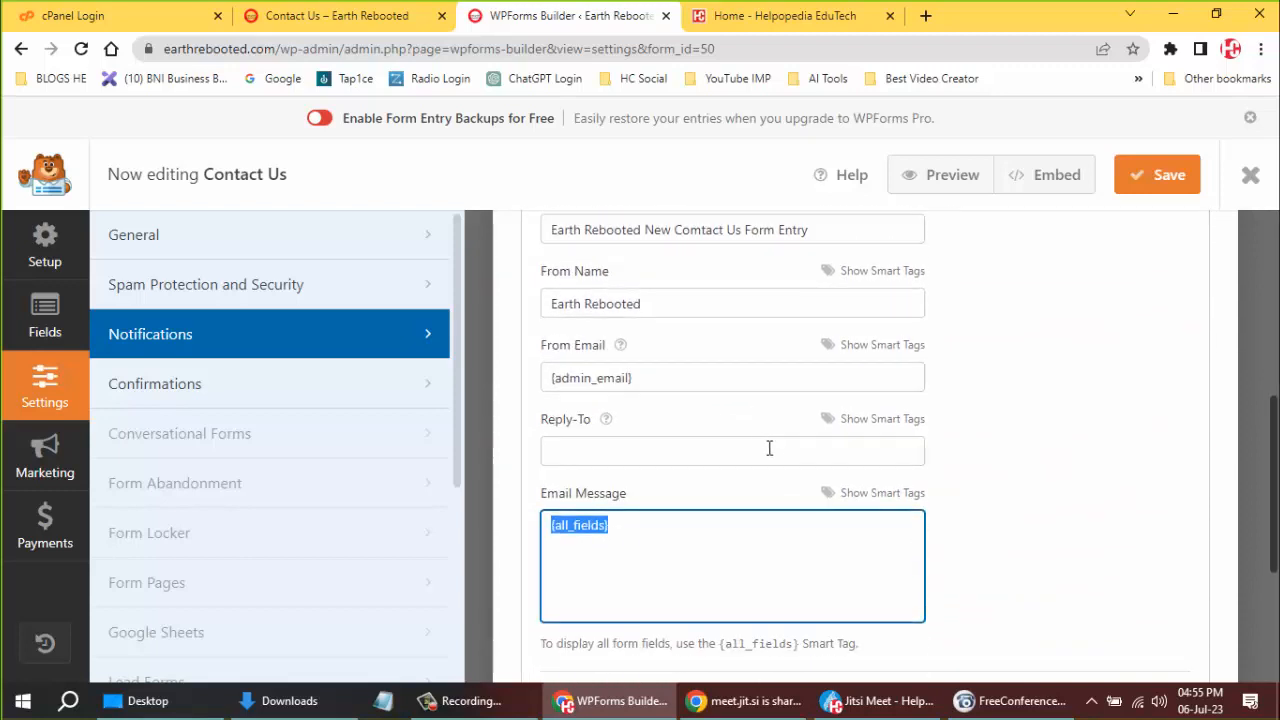
pyautogui.scroll(-3, 757, 537)
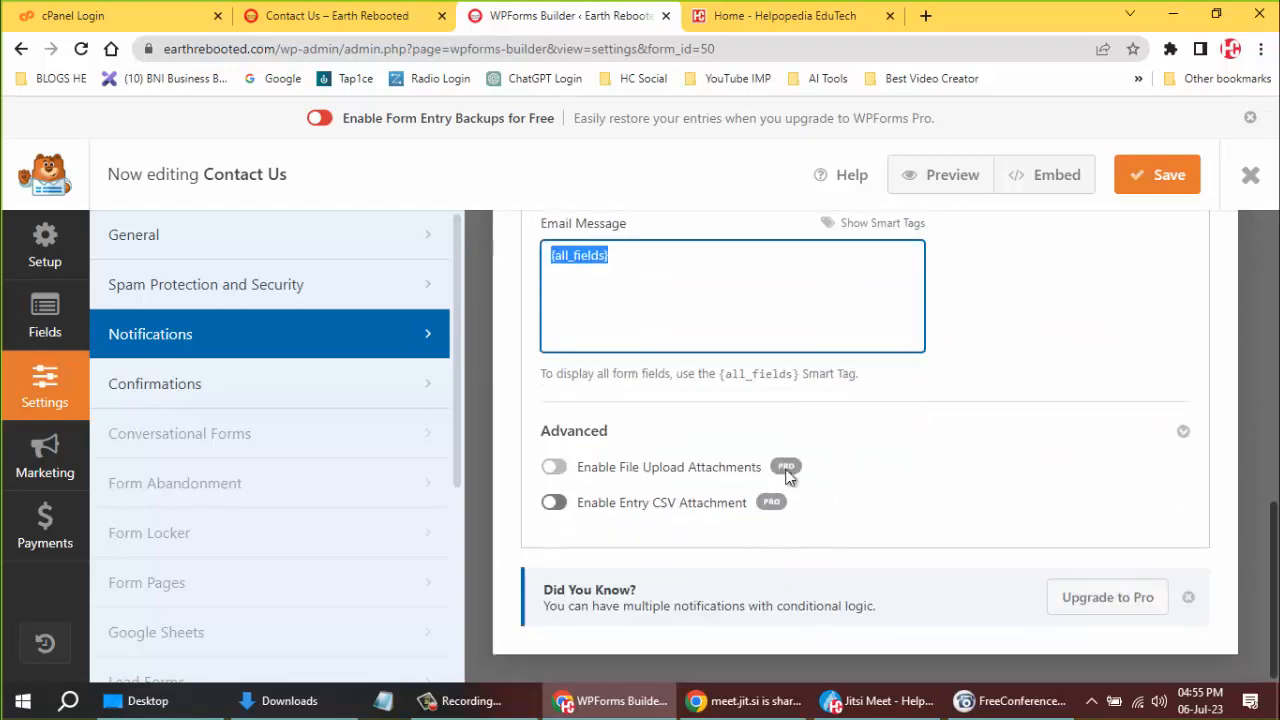
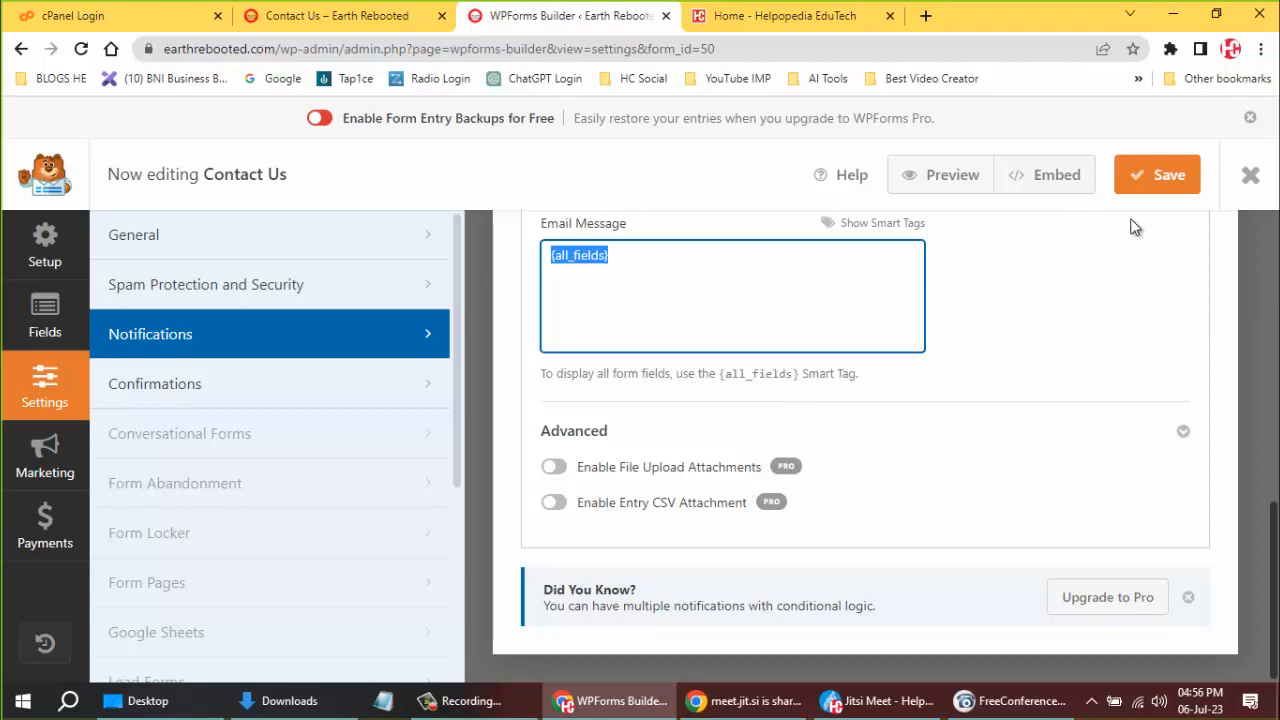
# - Save the Contact Us form's notification settings and close the builder to the Forms Overview
pyautogui.click(1145, 180)
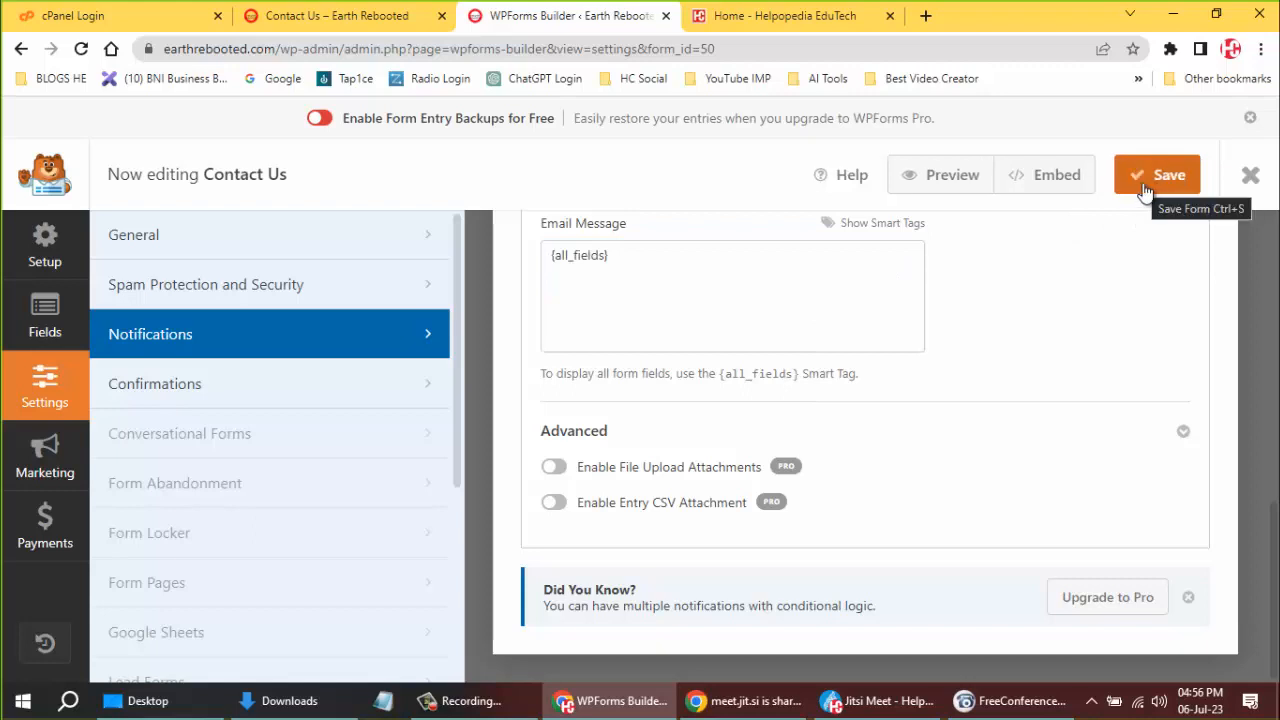
pyautogui.click(1252, 176)
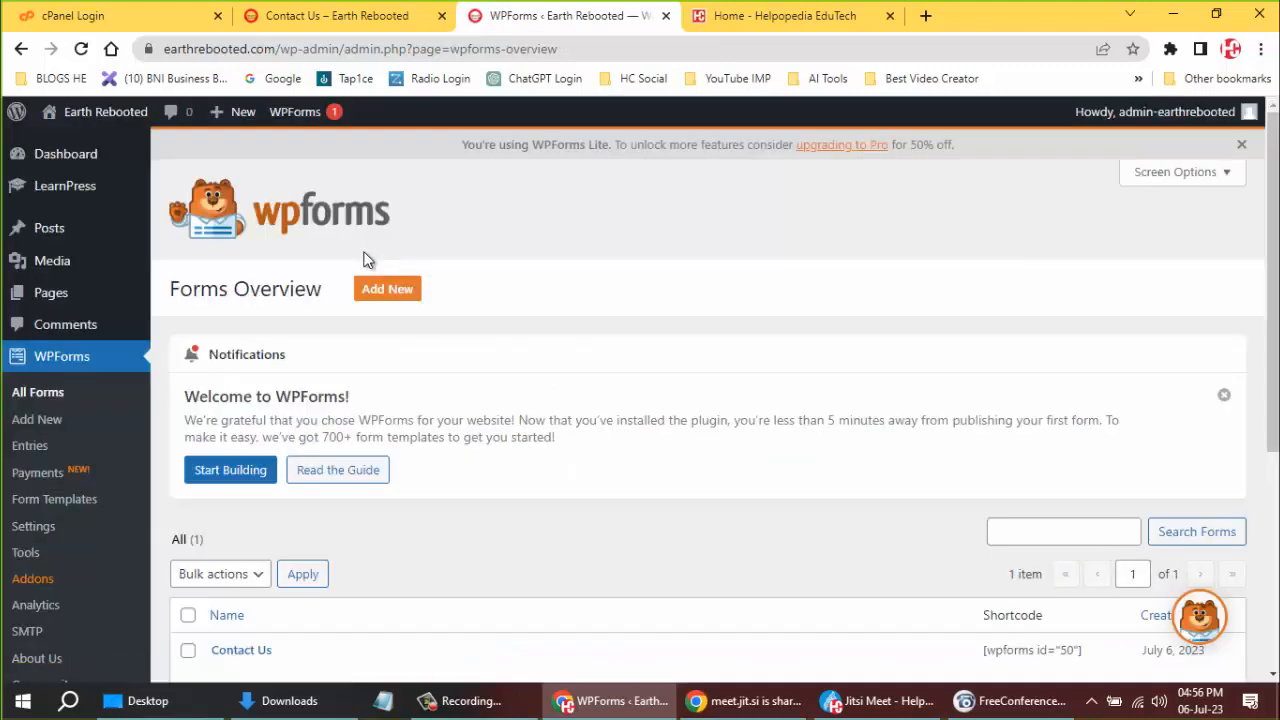
# - From All Pages, edit the Contact Us page and delete its 'Coming Soon' placeholder
pyautogui.moveTo(50, 295)
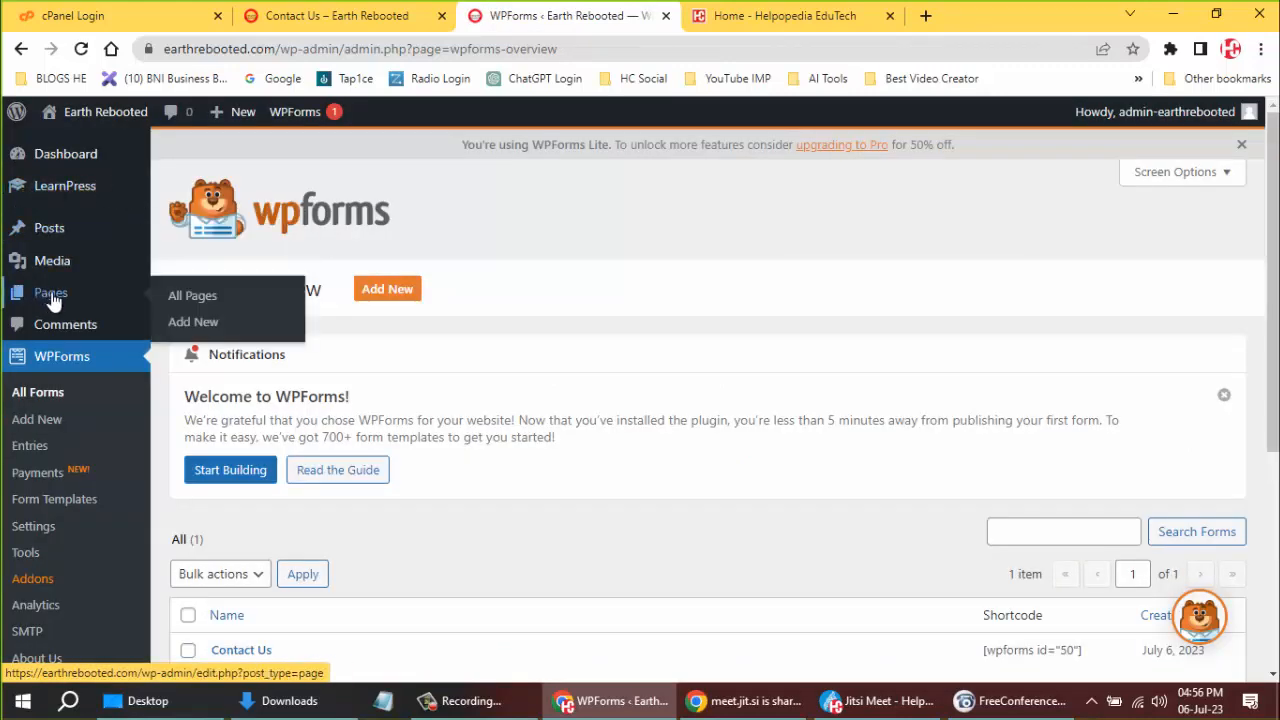
pyautogui.click(205, 298)
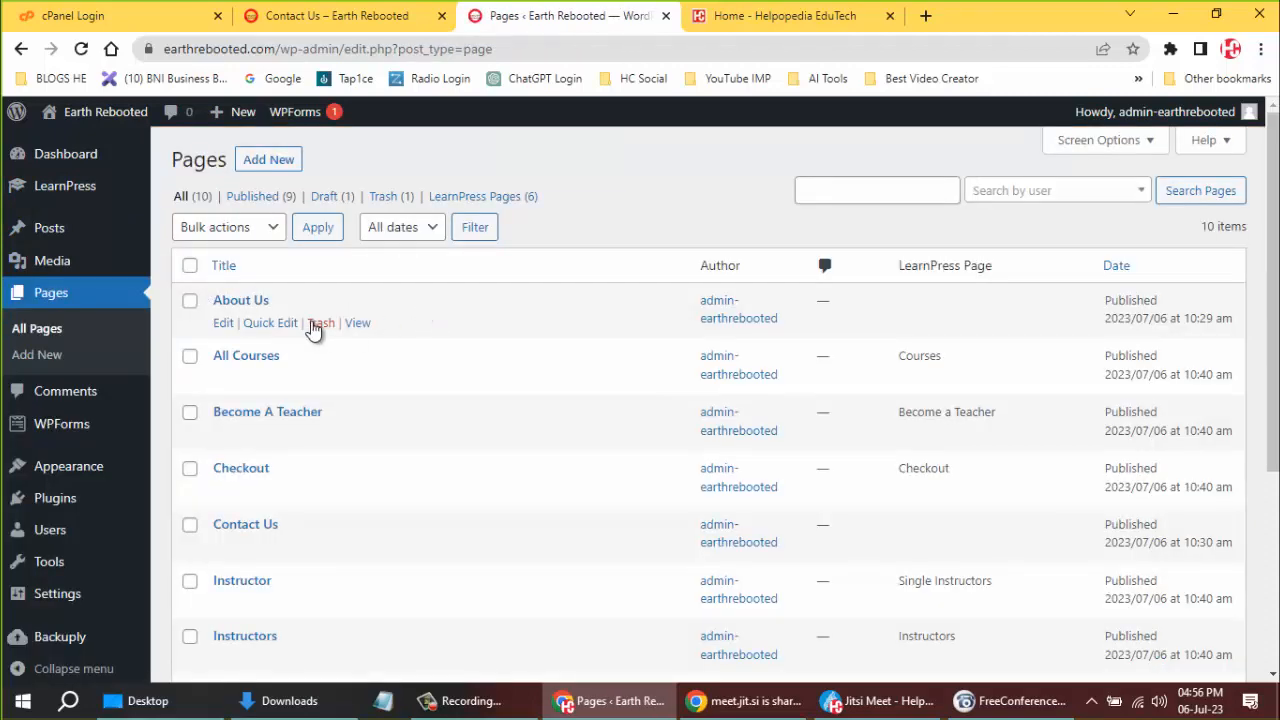
pyautogui.scroll(-2, 323, 366)
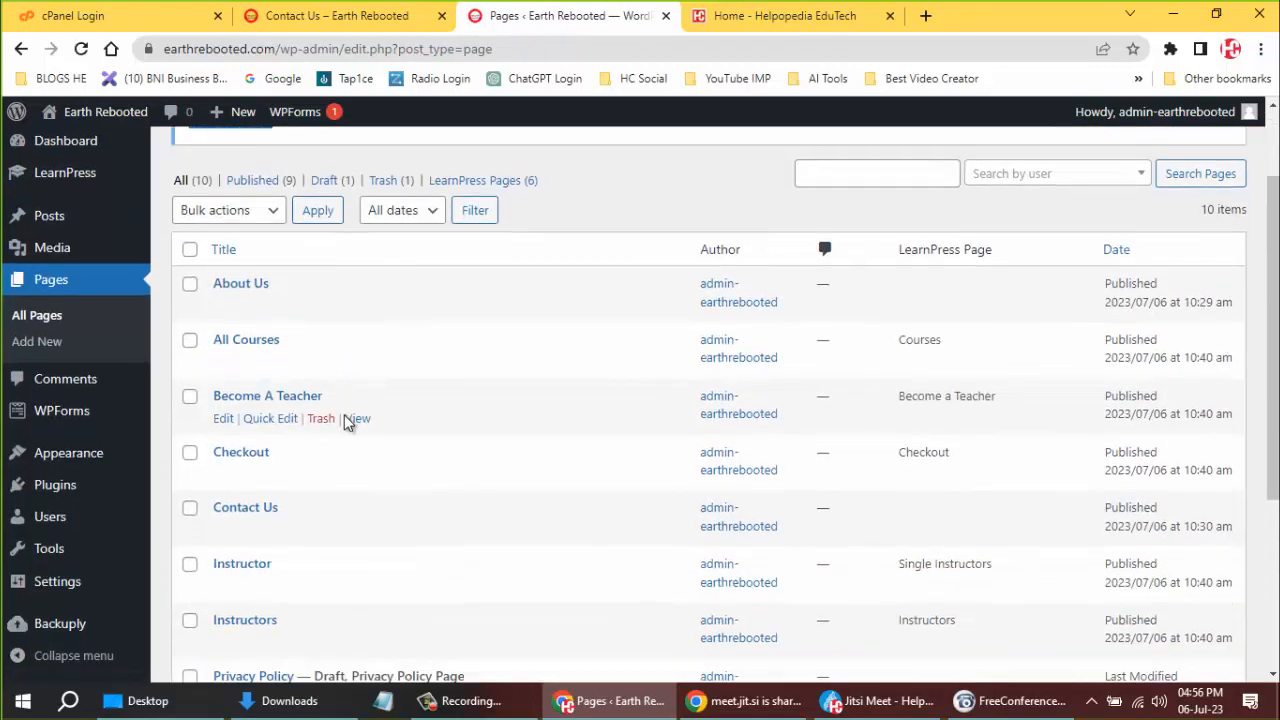
pyautogui.scroll(-1, 346, 420)
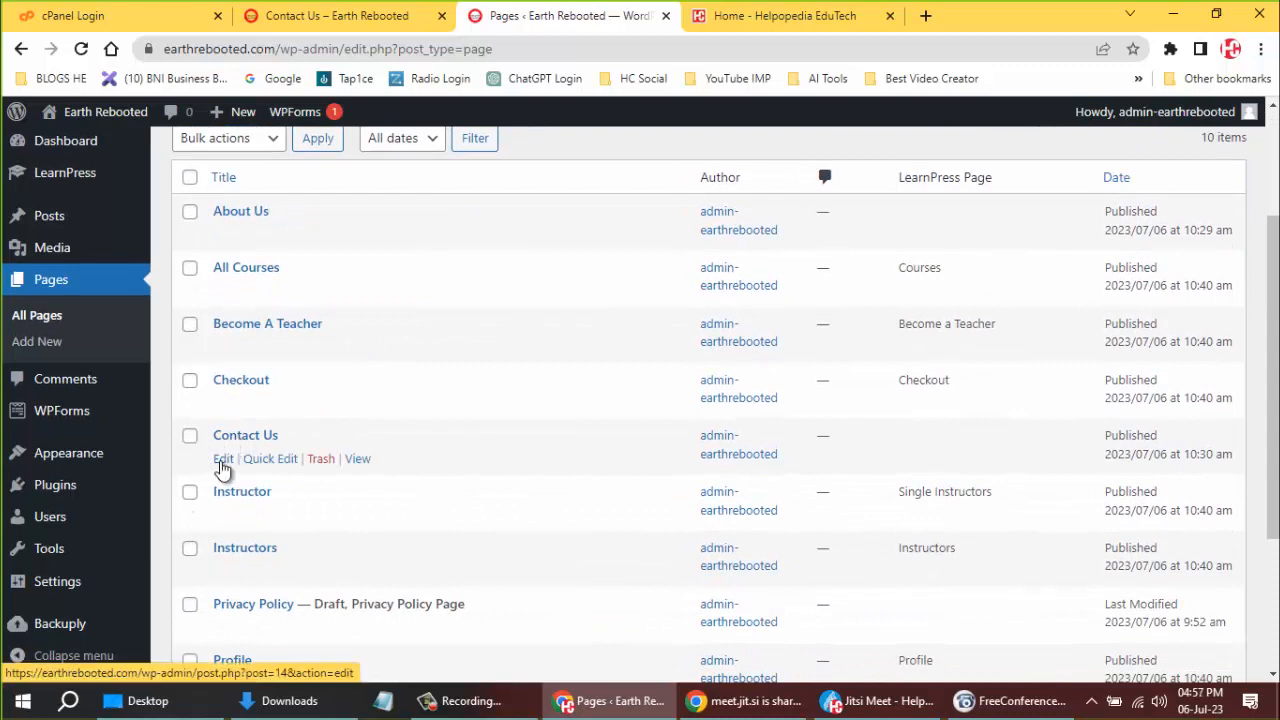
pyautogui.click(223, 462)
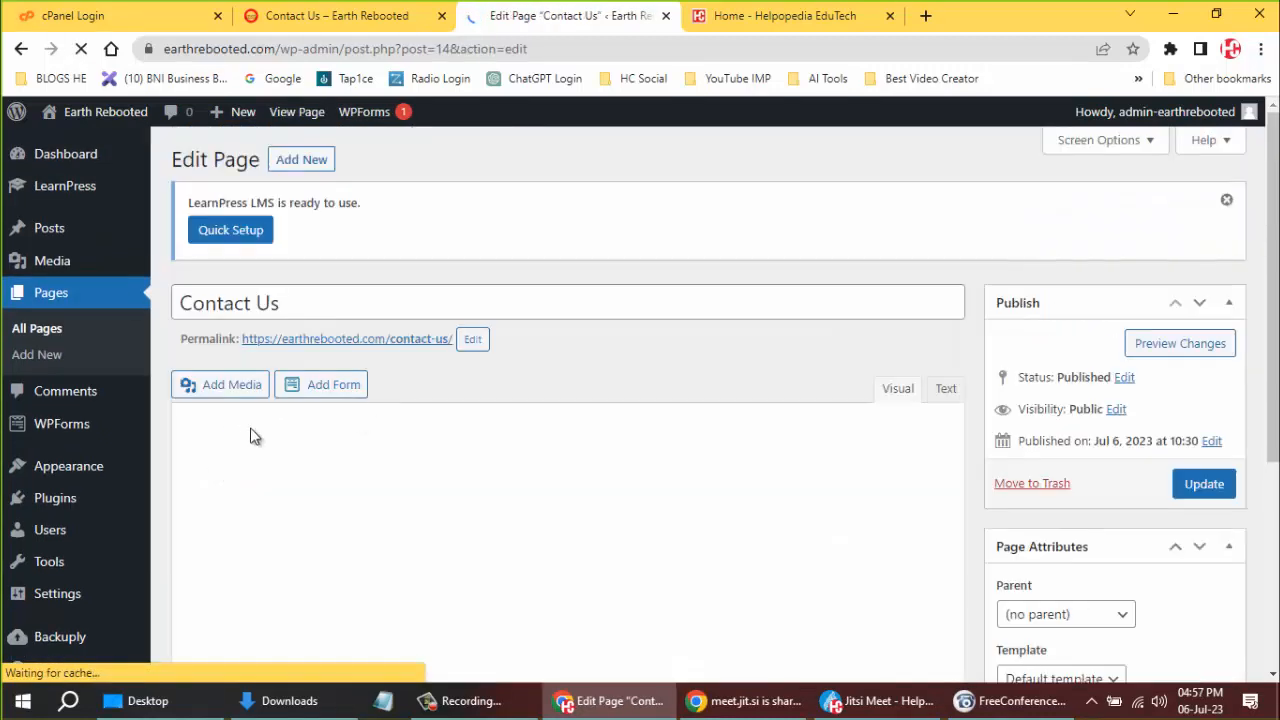
pyautogui.scroll(-1, 401, 545)
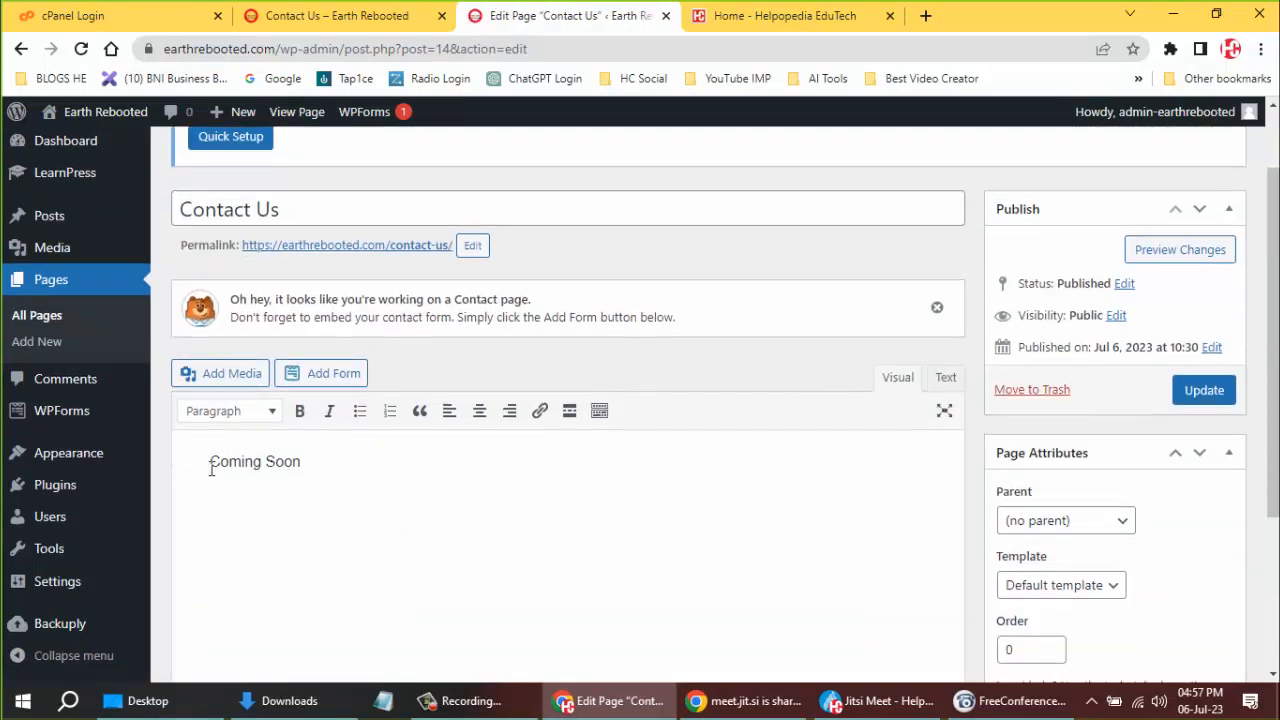
pyautogui.moveTo(199, 461); pyautogui.dragTo(386, 463)
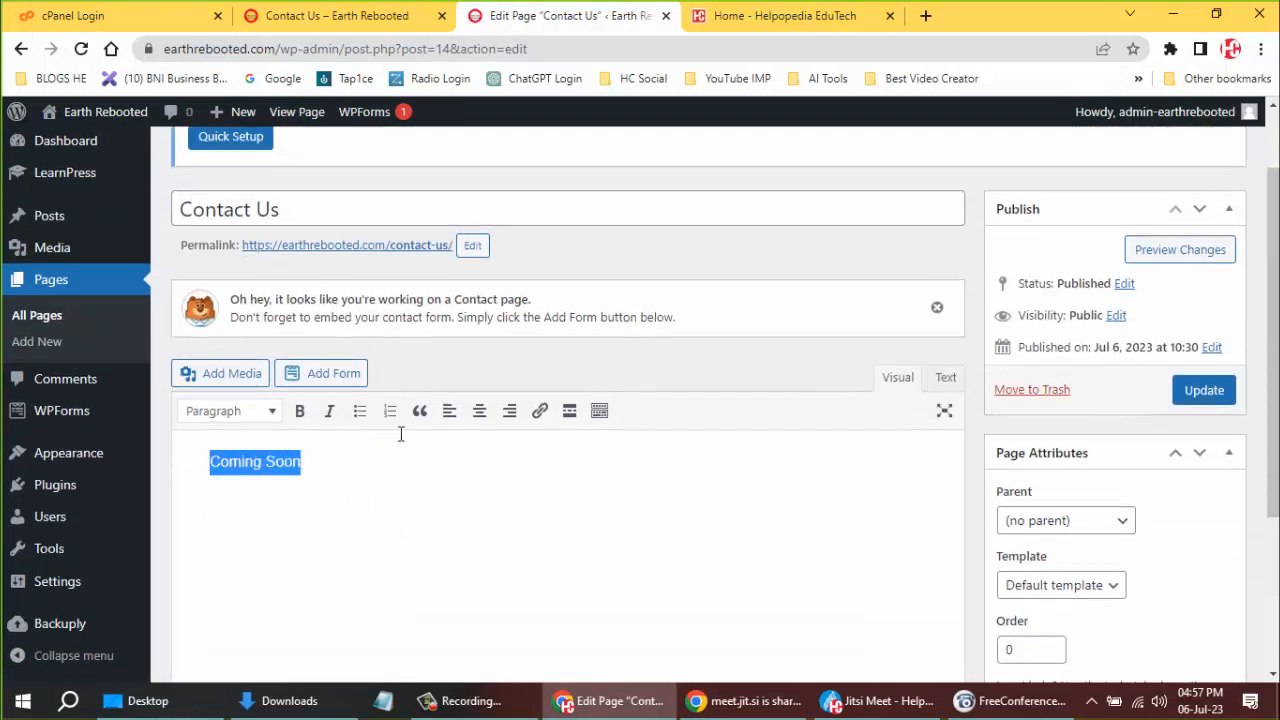
pyautogui.press('BackSpace')
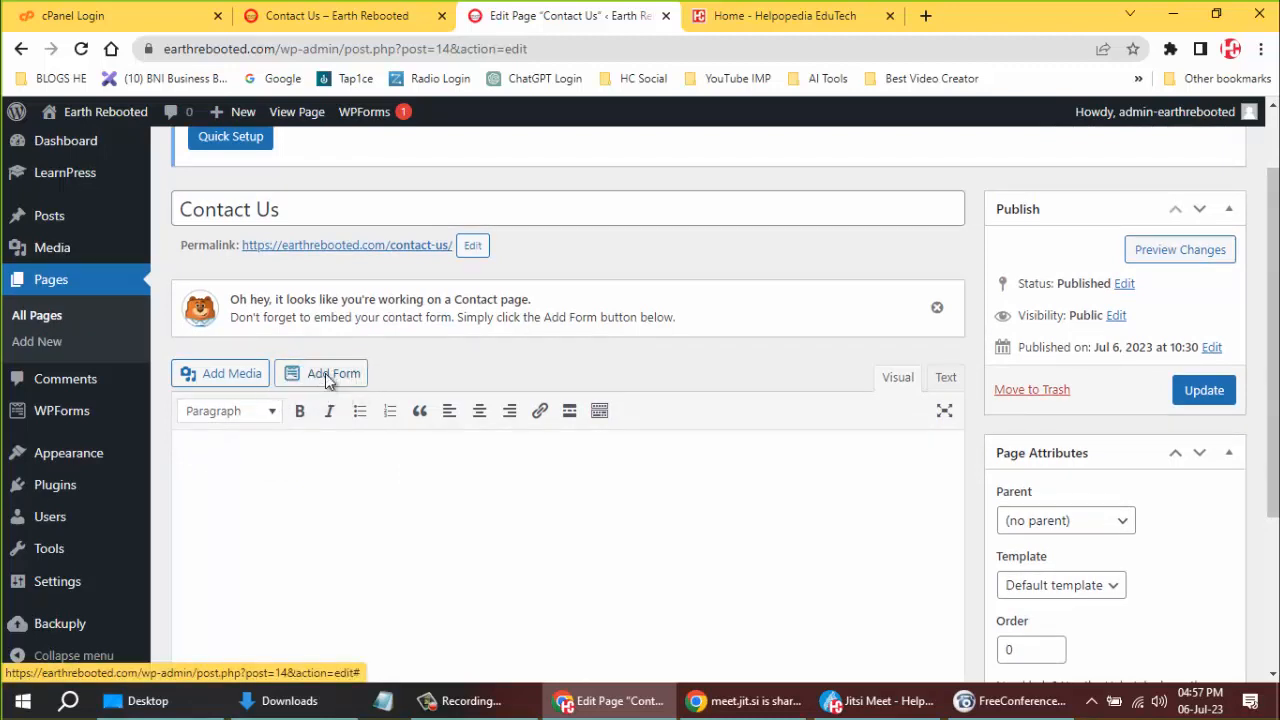
# - Insert the Contact Us form shortcode [wpforms id="50"] into the page and update it
pyautogui.click(326, 376)
pyautogui.click(503, 426)
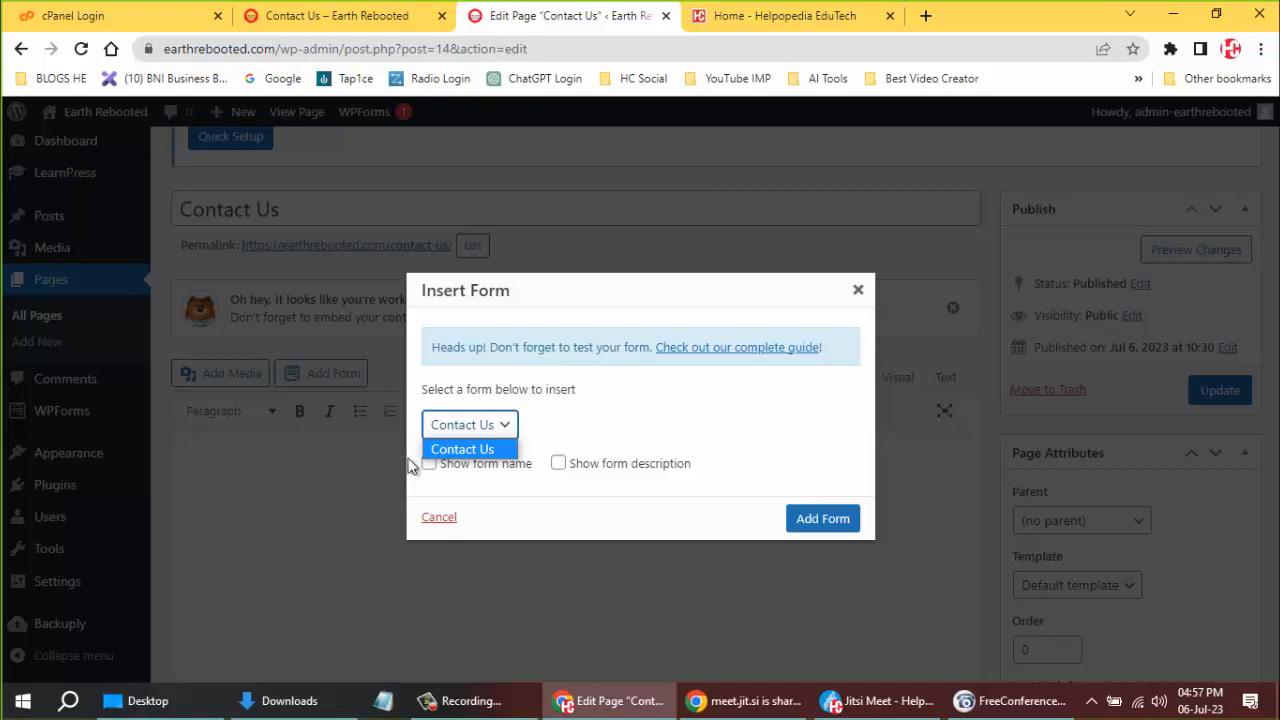
pyautogui.click(464, 449)
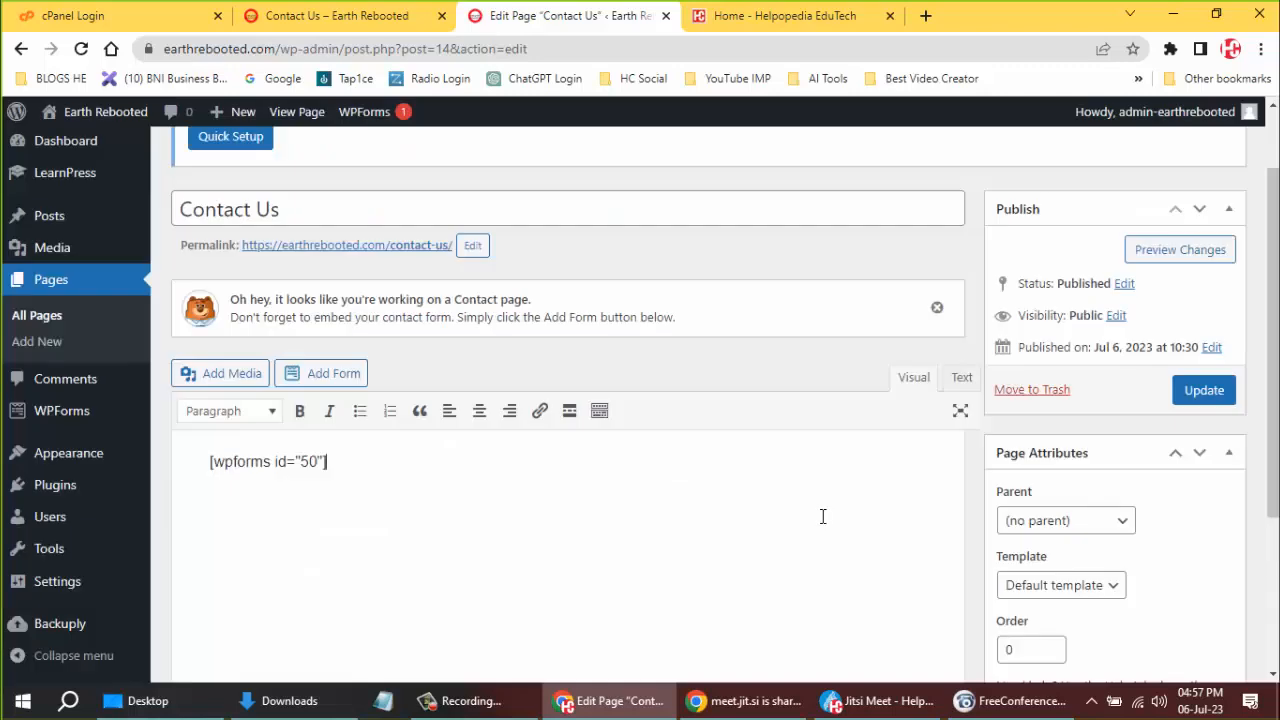
pyautogui.click(822, 518)
pyautogui.click(1208, 396)
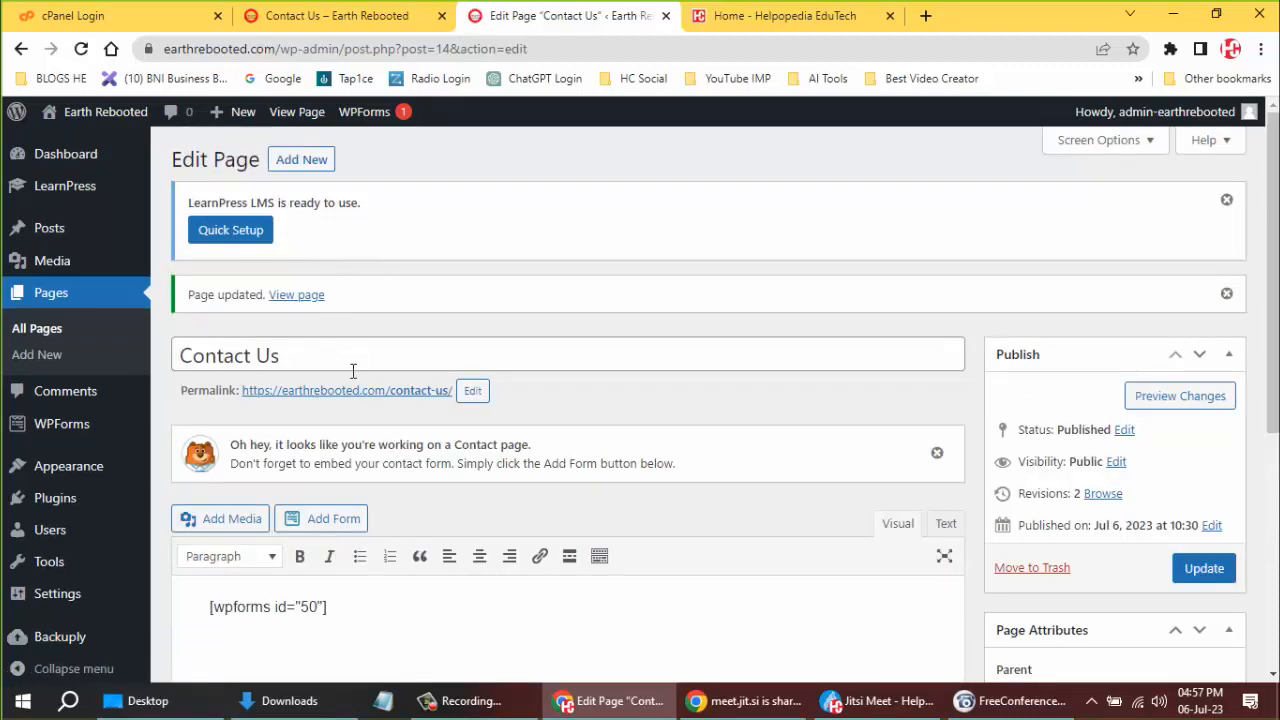
# - Open the live Contact Us page from its permalink in a new browser tab
pyautogui.rightClick(370, 392)
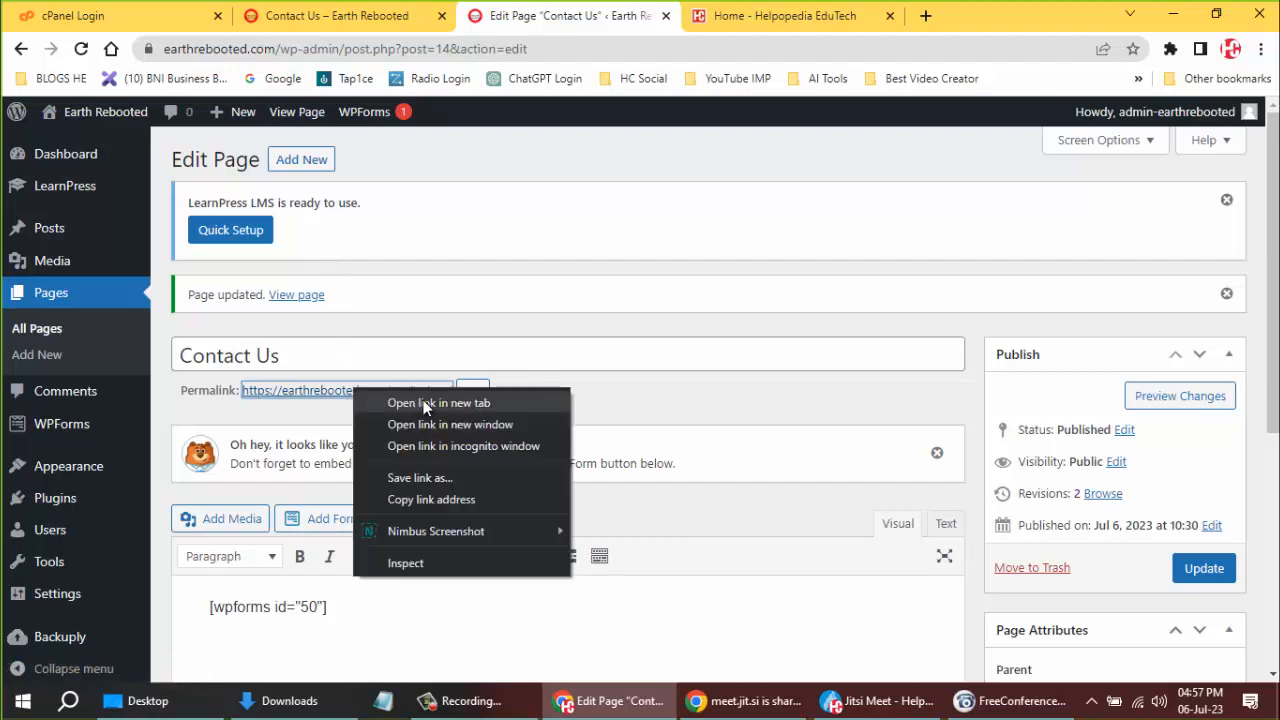
pyautogui.click(405, 402)
pyautogui.click(717, 13)
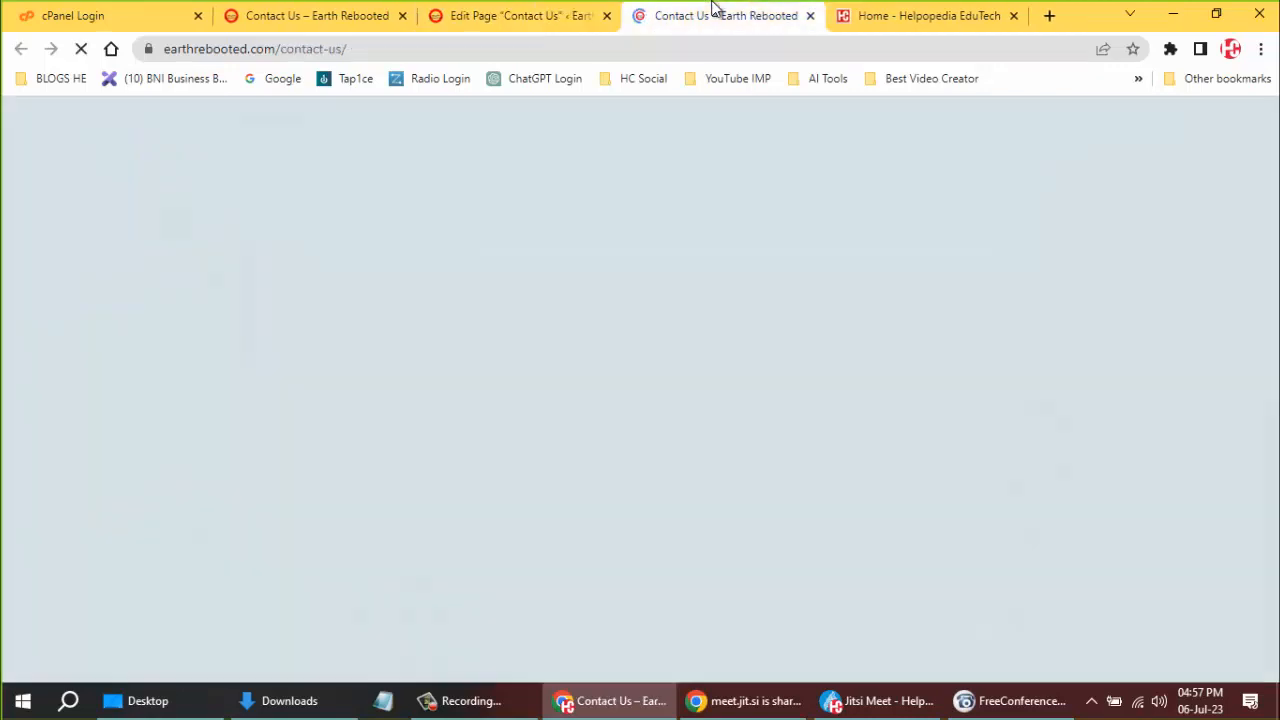
# - Submit the contact form with Full Name, Email, Phone Number and Your Message left blank
pyautogui.scroll(-4, 480, 300)
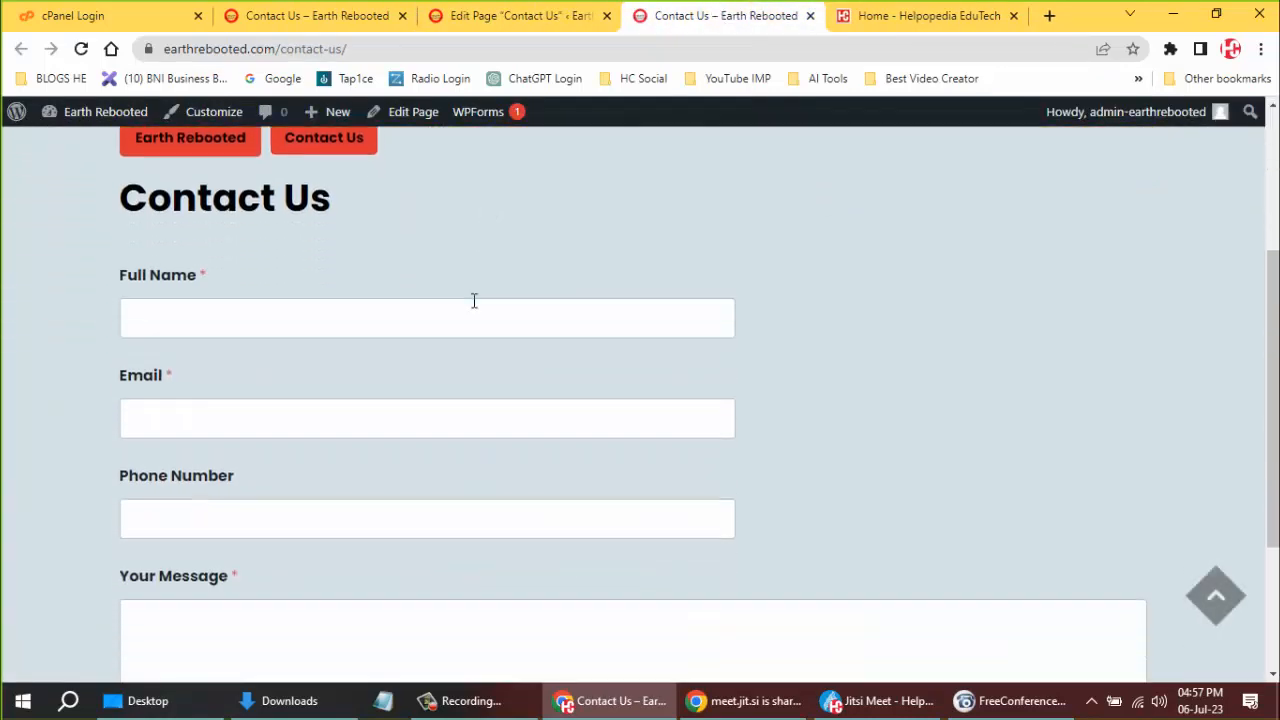
pyautogui.click(164, 214)
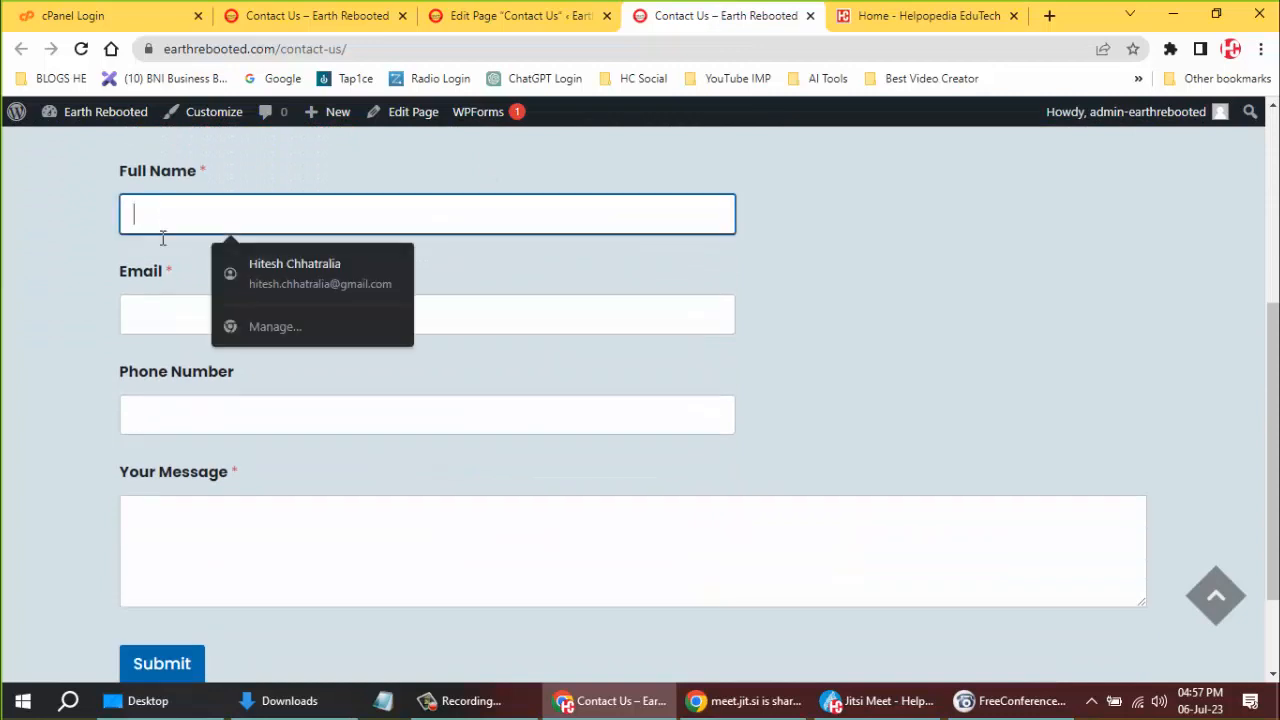
pyautogui.click(162, 322)
pyautogui.click(171, 407)
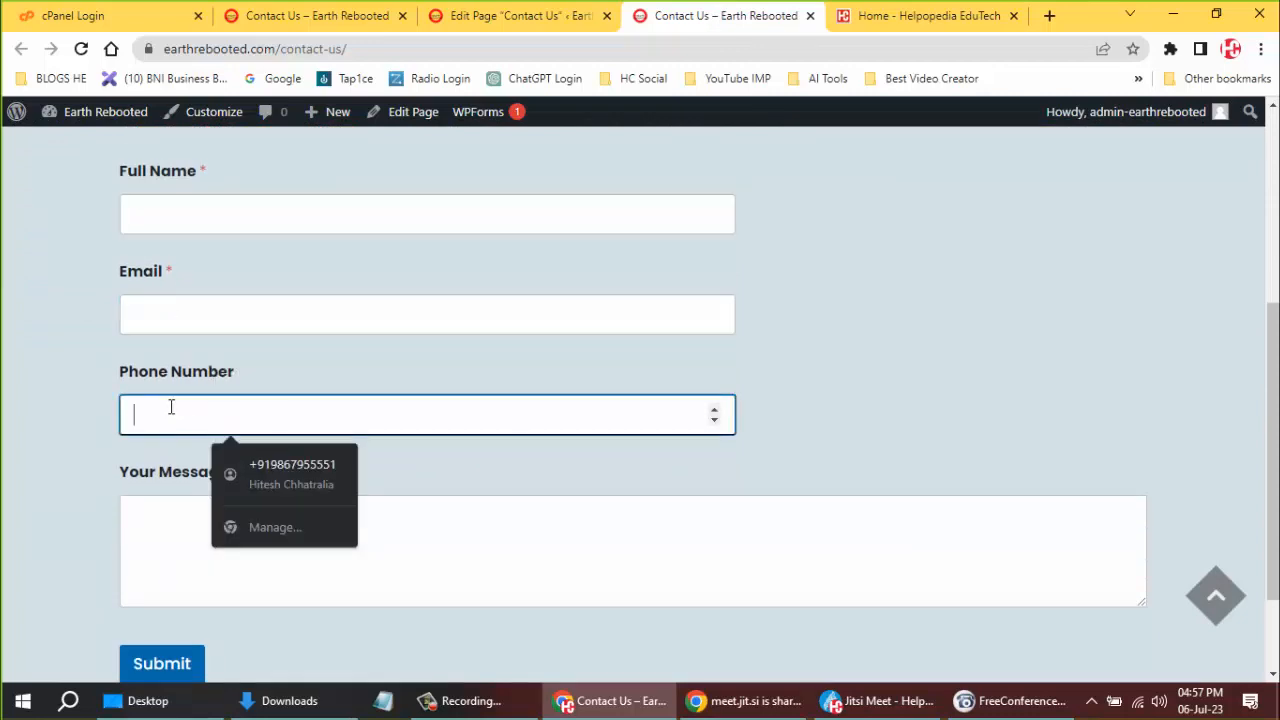
pyautogui.click(177, 510)
pyautogui.scroll(-2, 387, 416)
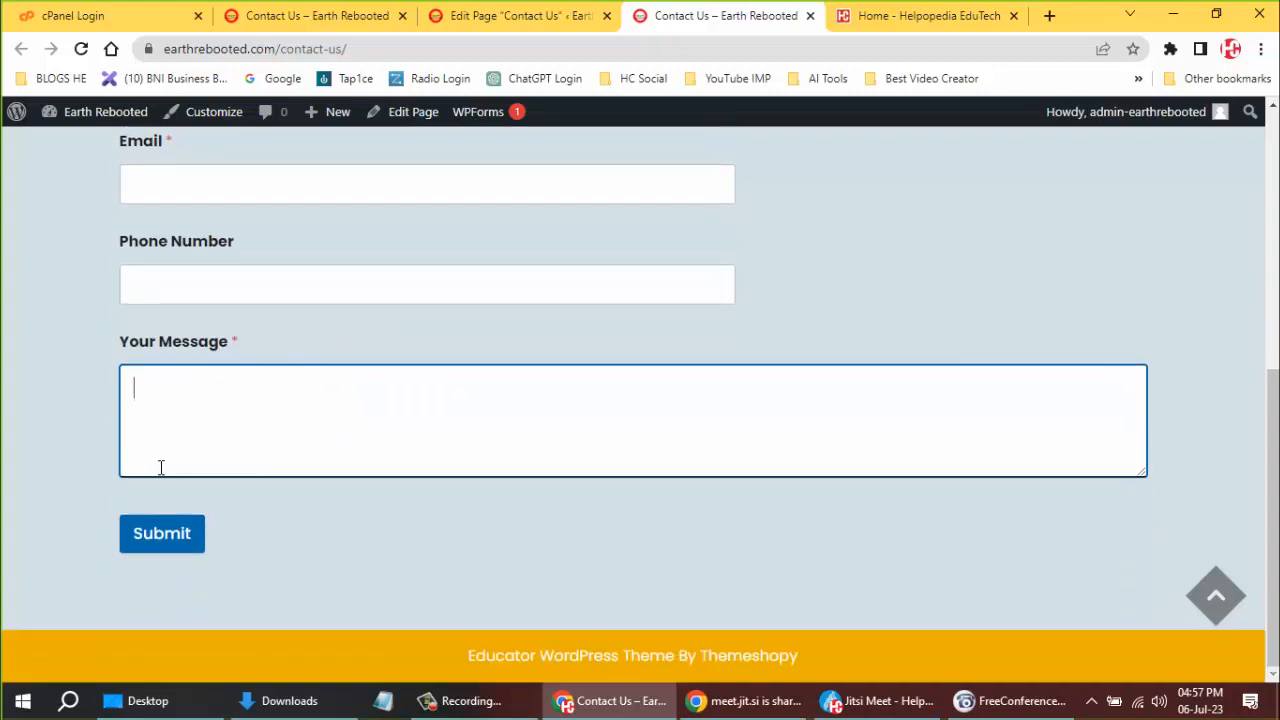
pyautogui.click(160, 535)
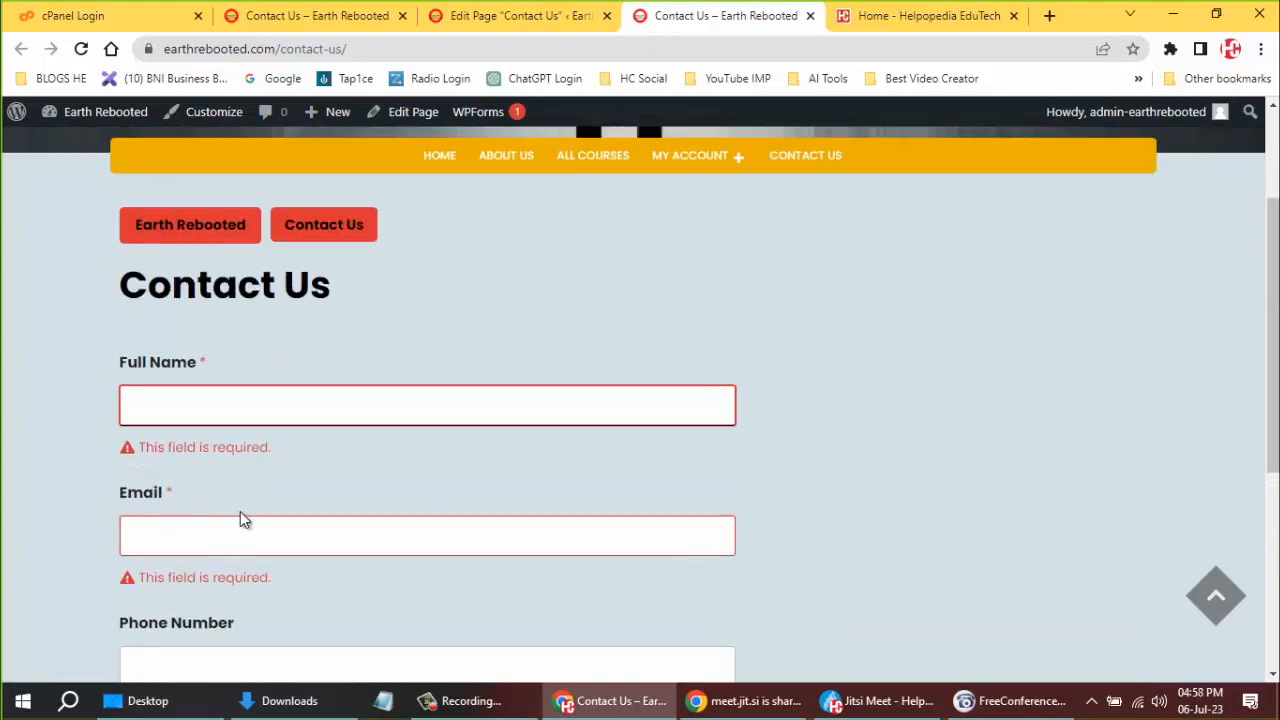
pyautogui.scroll(-1, 240, 510)
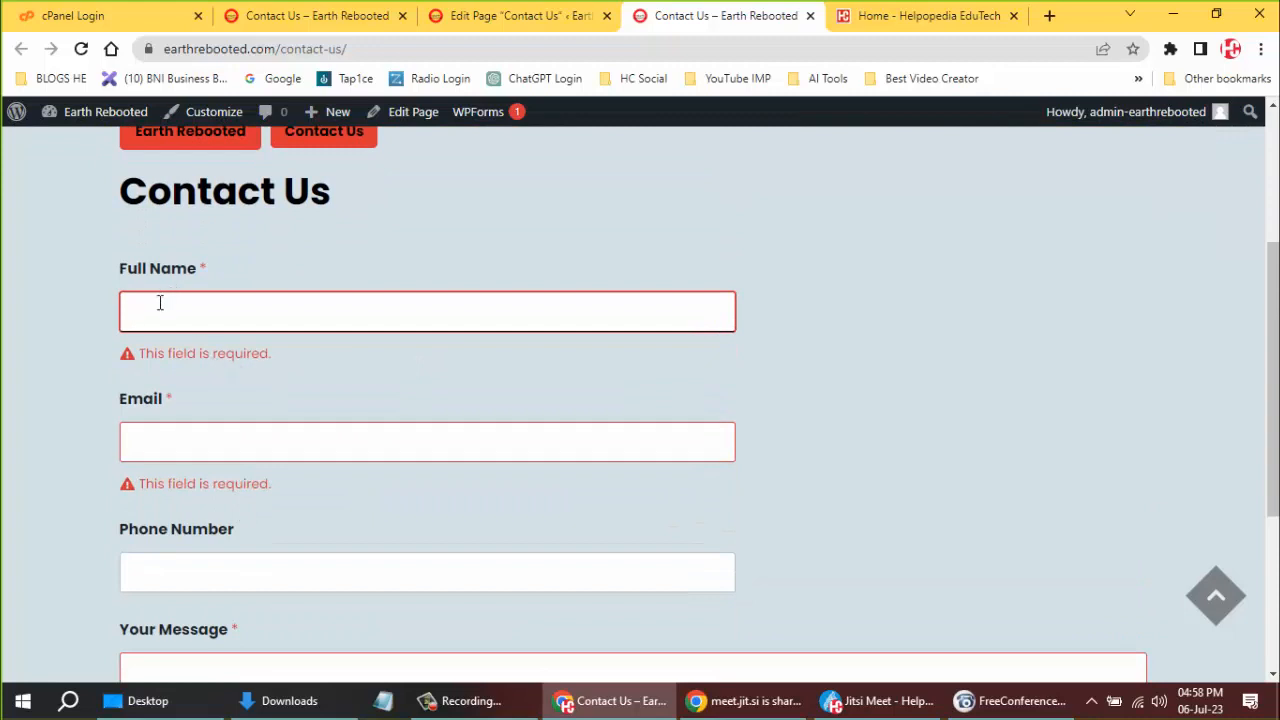
# - Autofill the name and email from saved details and enter a phone number
pyautogui.click(219, 305)
pyautogui.click(281, 366)
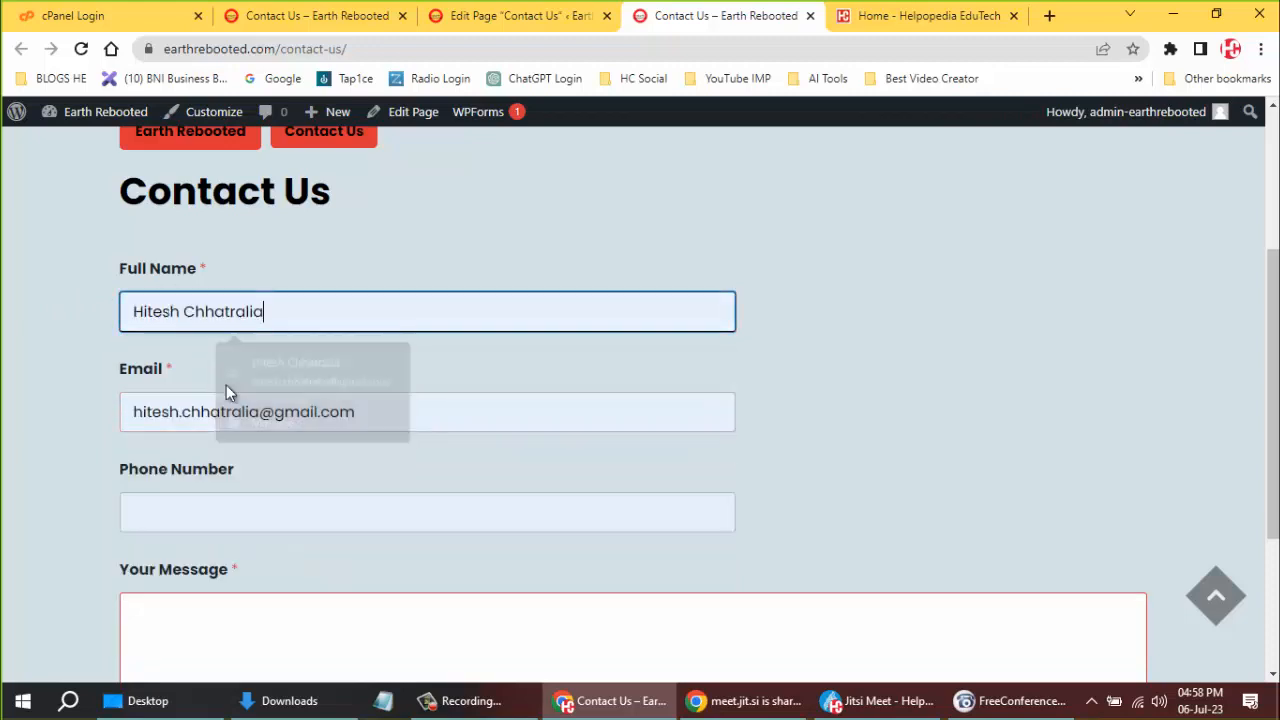
pyautogui.scroll(-2, 230, 385)
pyautogui.click(188, 330)
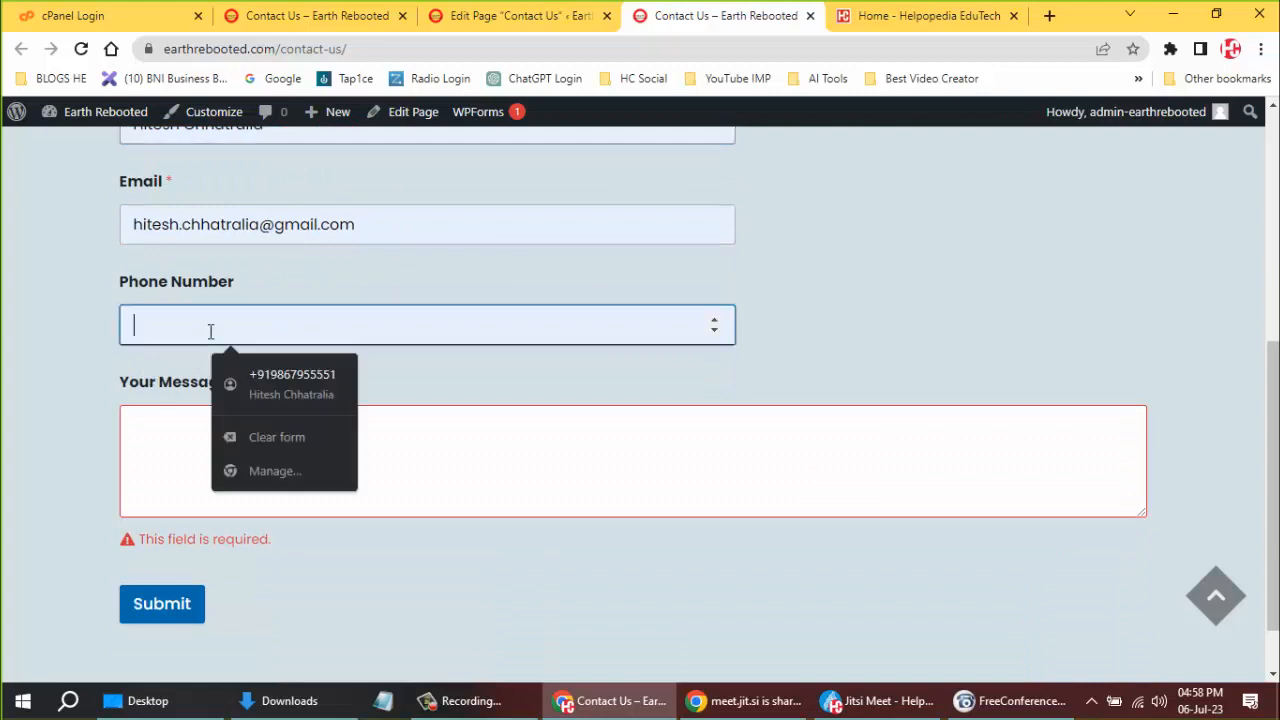
pyautogui.press('Escape')
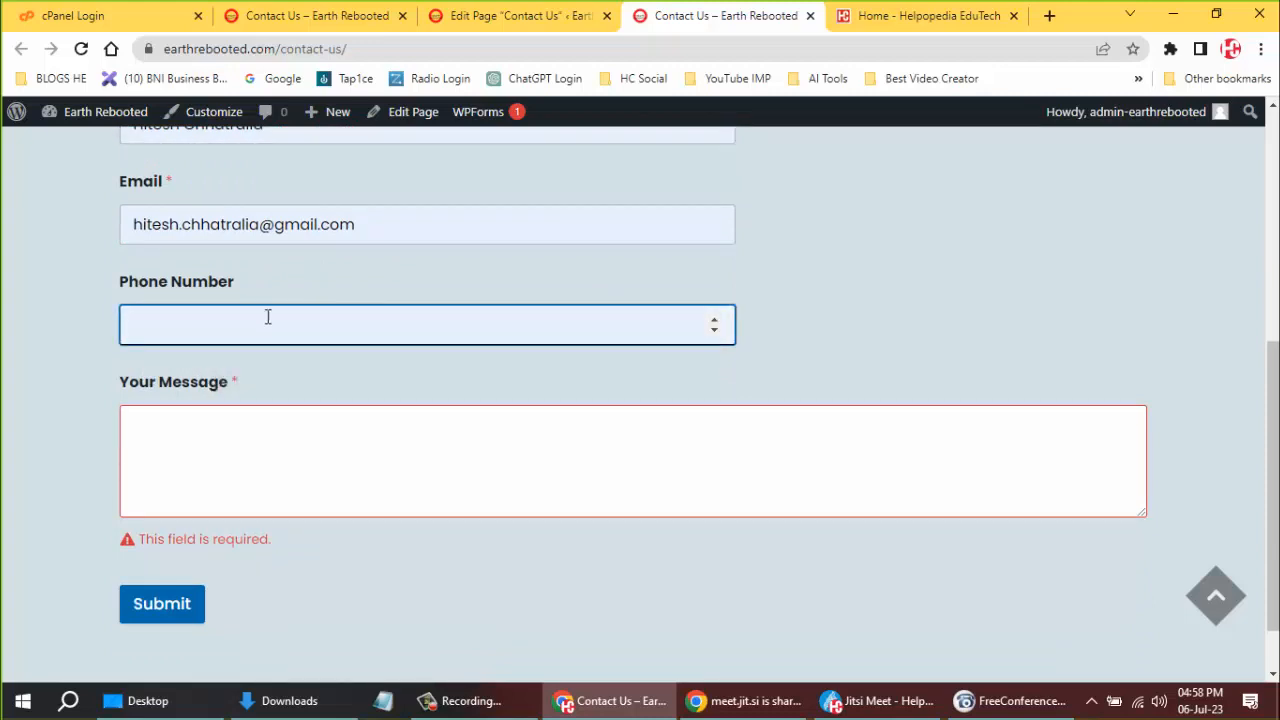
pyautogui.click(268, 317)
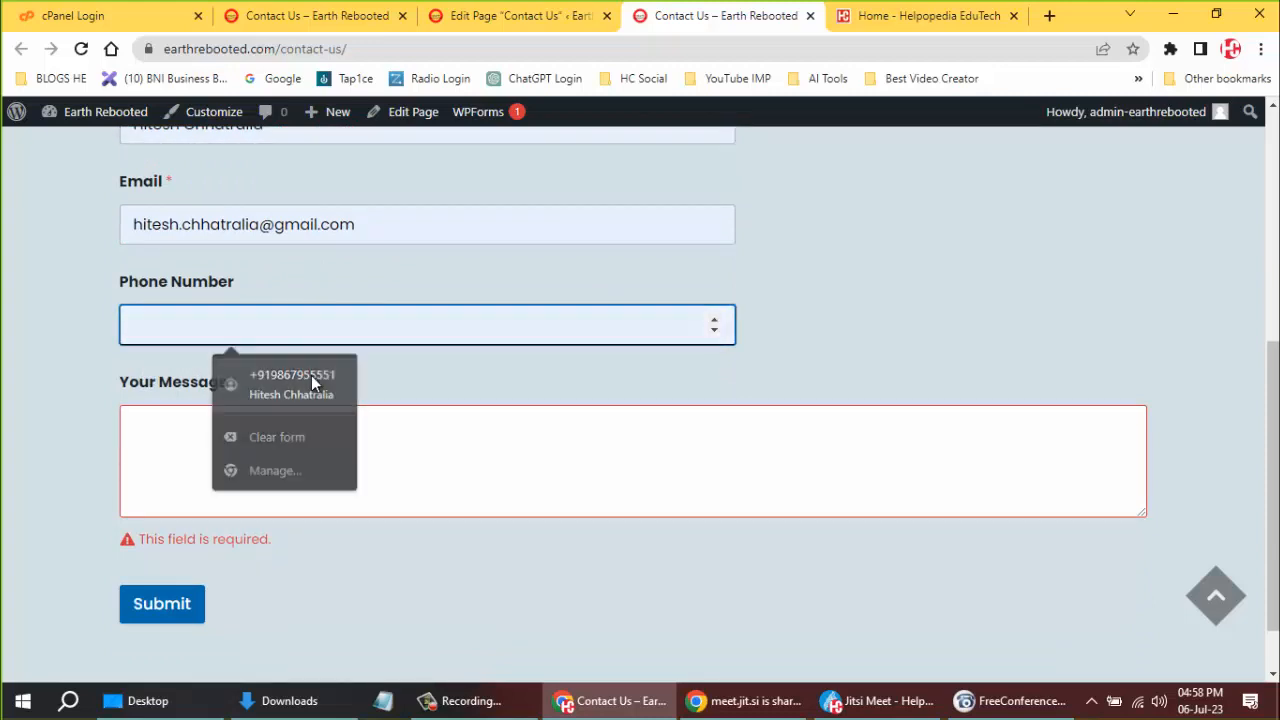
pyautogui.press('Escape')
pyautogui.click(257, 324)
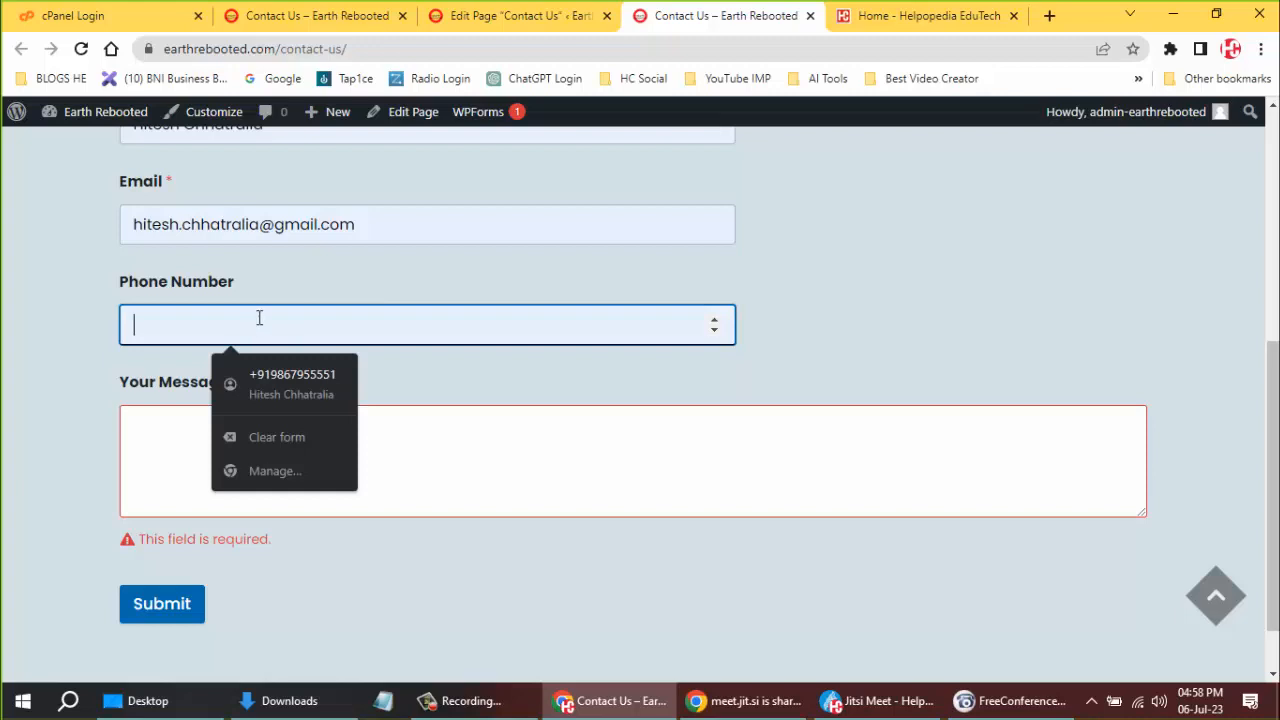
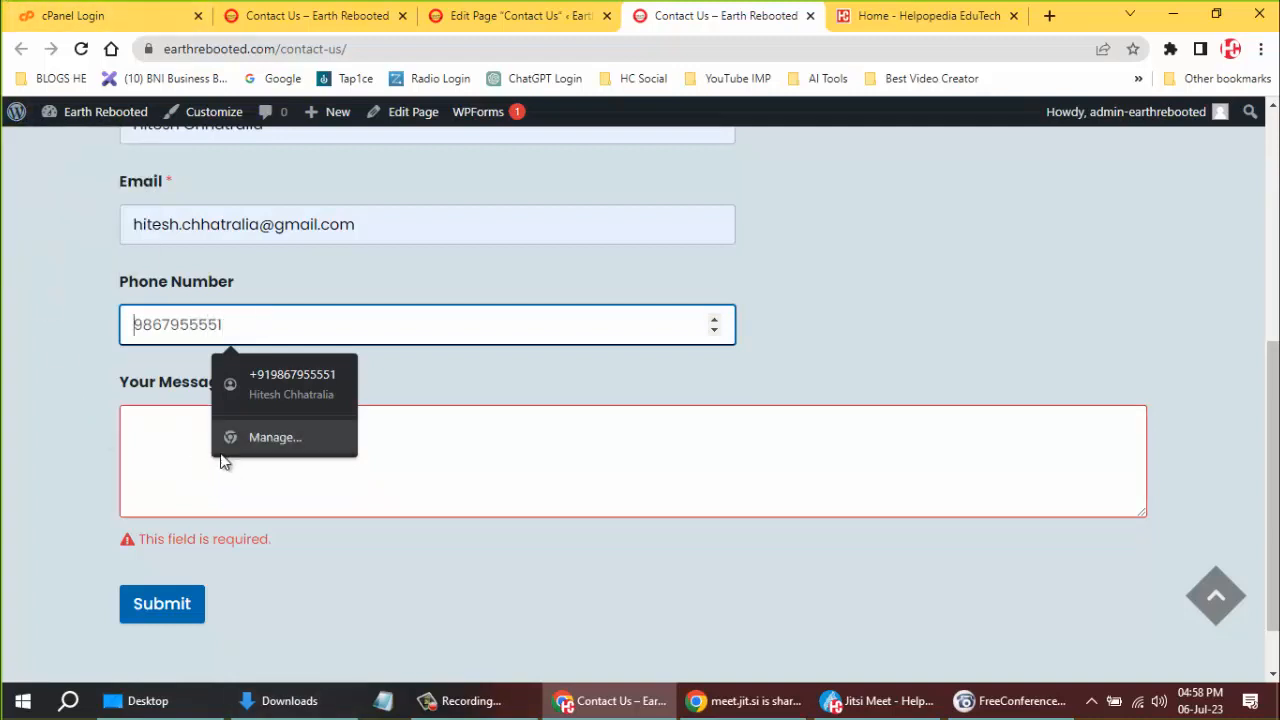
# - Write 'Hello' in Your Message, correcting the typos, and submit the form
pyautogui.click(170, 415)
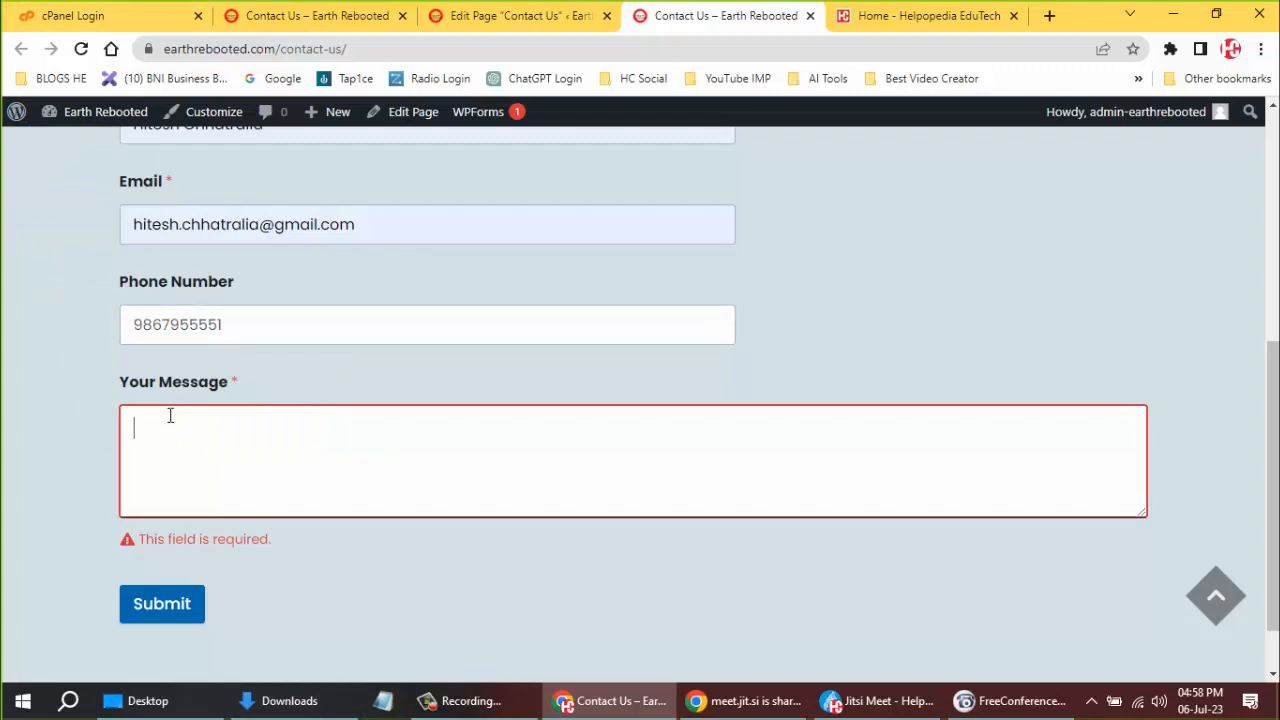
pyautogui.write('Gw')
pyautogui.press('BackSpace')
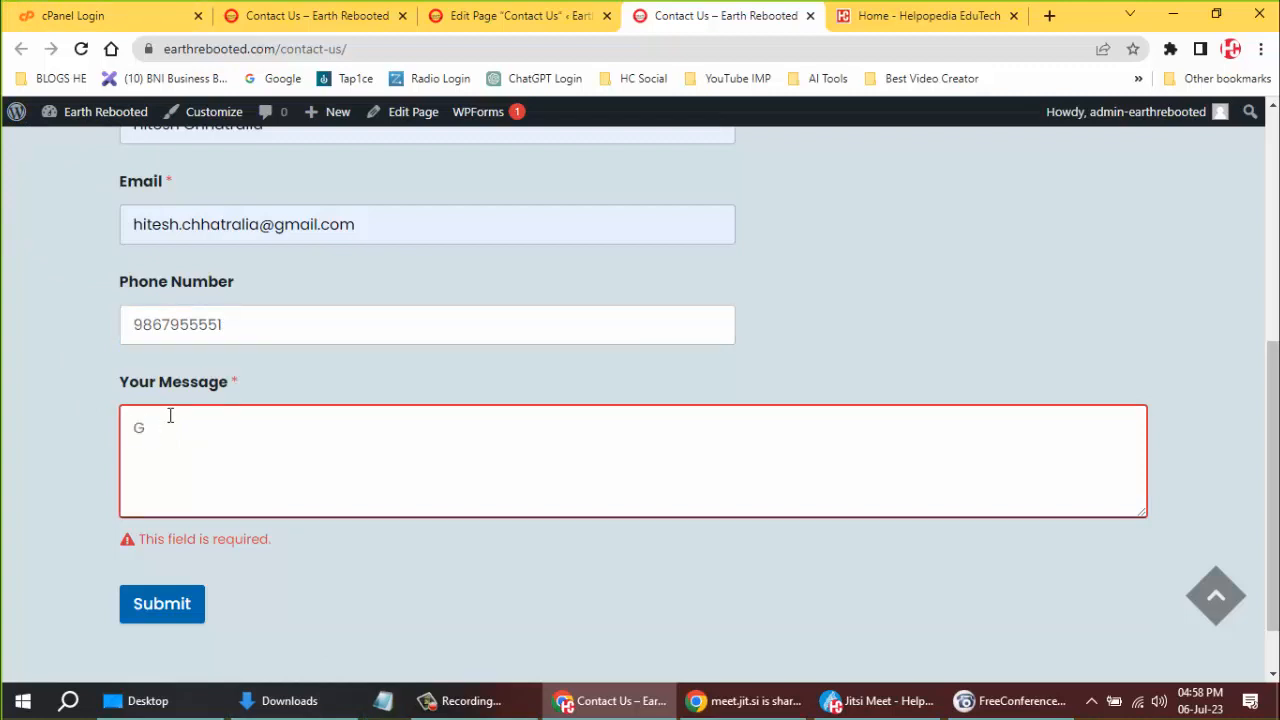
pyautogui.write('w')
pyautogui.press('BackSpace')
pyautogui.press('BackSpace')
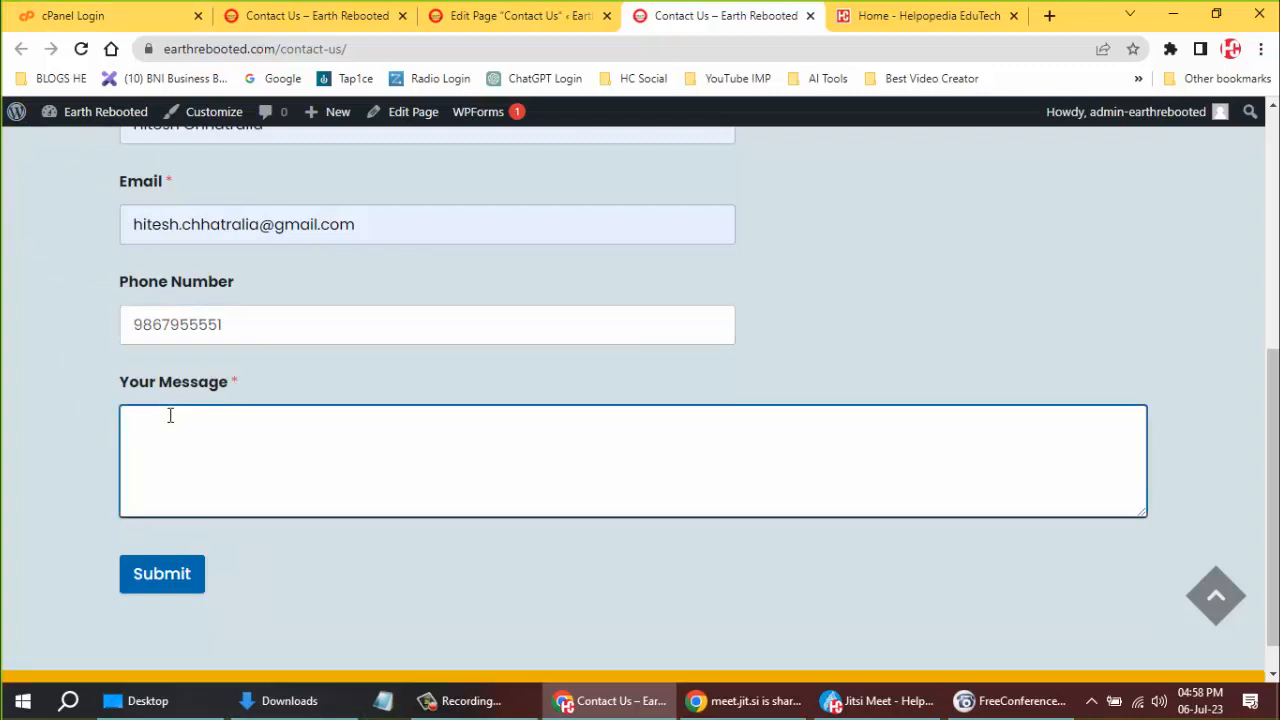
pyautogui.write('Gello')
pyautogui.moveTo(147, 430); pyautogui.dragTo(87, 431)
pyautogui.rightClick(83, 409)
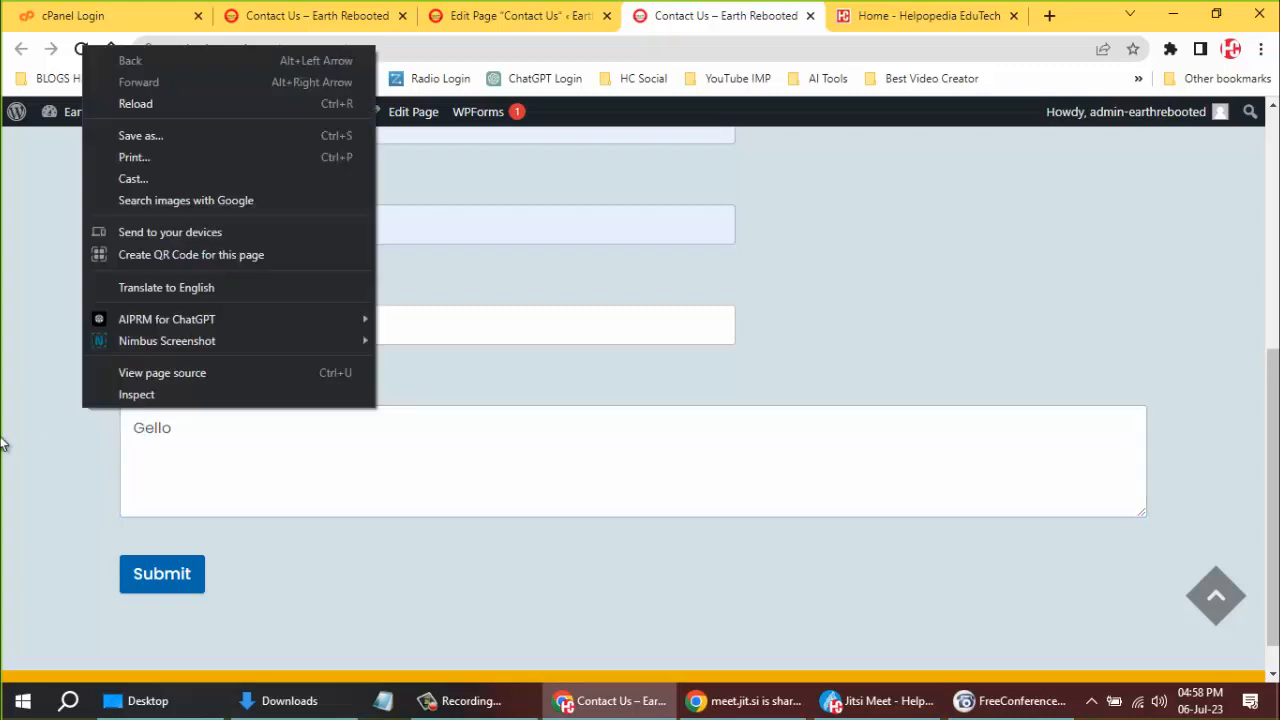
pyautogui.click(203, 440)
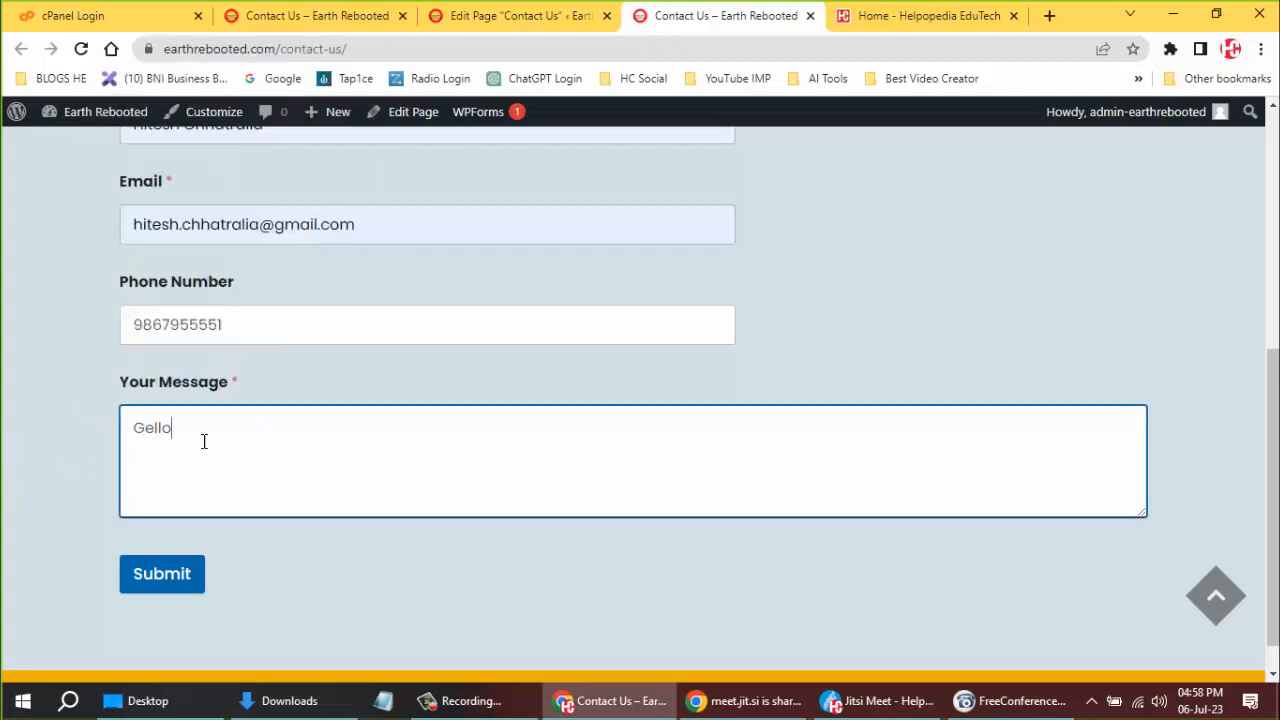
pyautogui.click(145, 430)
pyautogui.write('H')
pyautogui.click(162, 574)
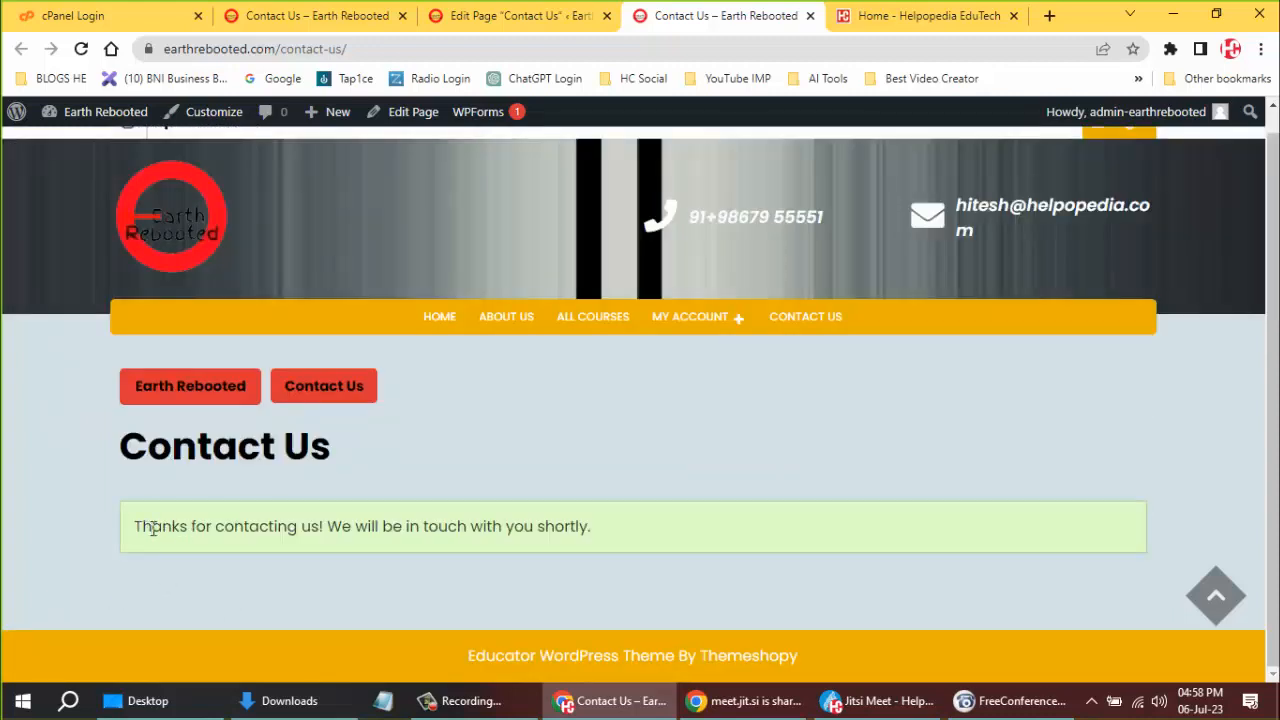
# - Highlight the 'Thanks for contacting us! We will be in touch with you shortly.' confirmation
pyautogui.moveTo(141, 527); pyautogui.dragTo(624, 528)
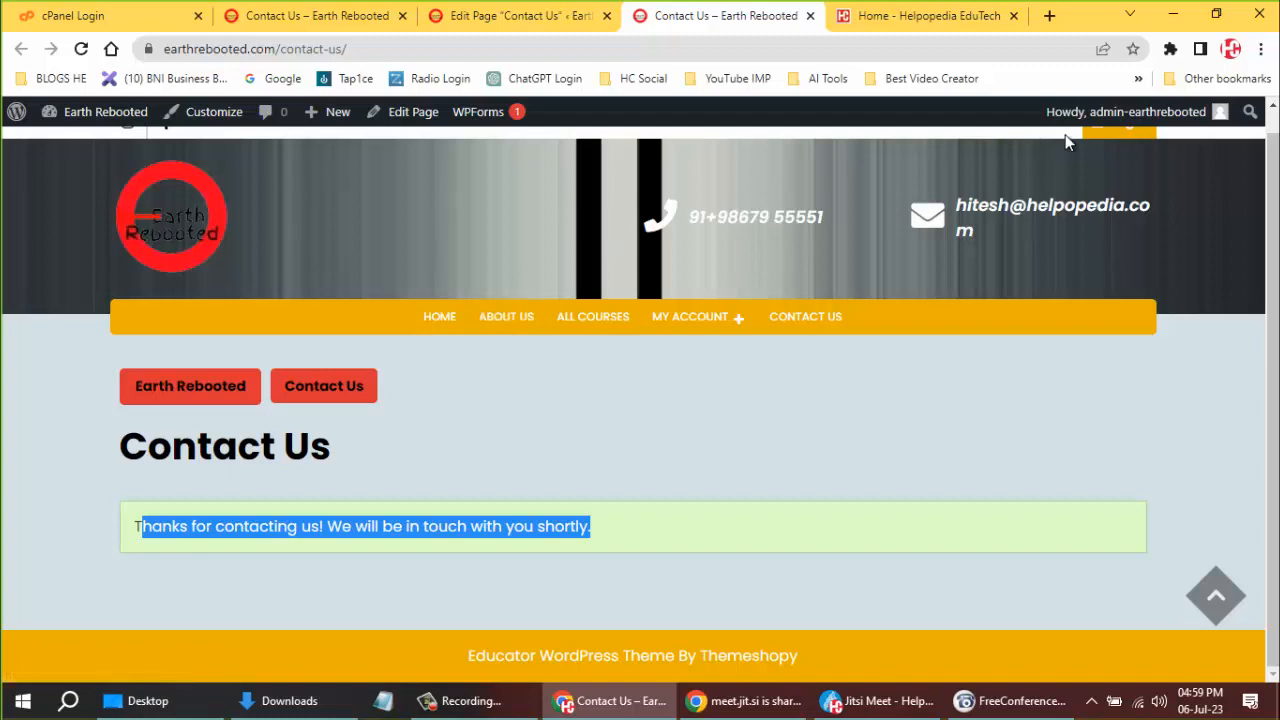
# - Go to Edit Profile from the Howdy account menu and scroll to the Name section
pyautogui.moveTo(1199, 127)
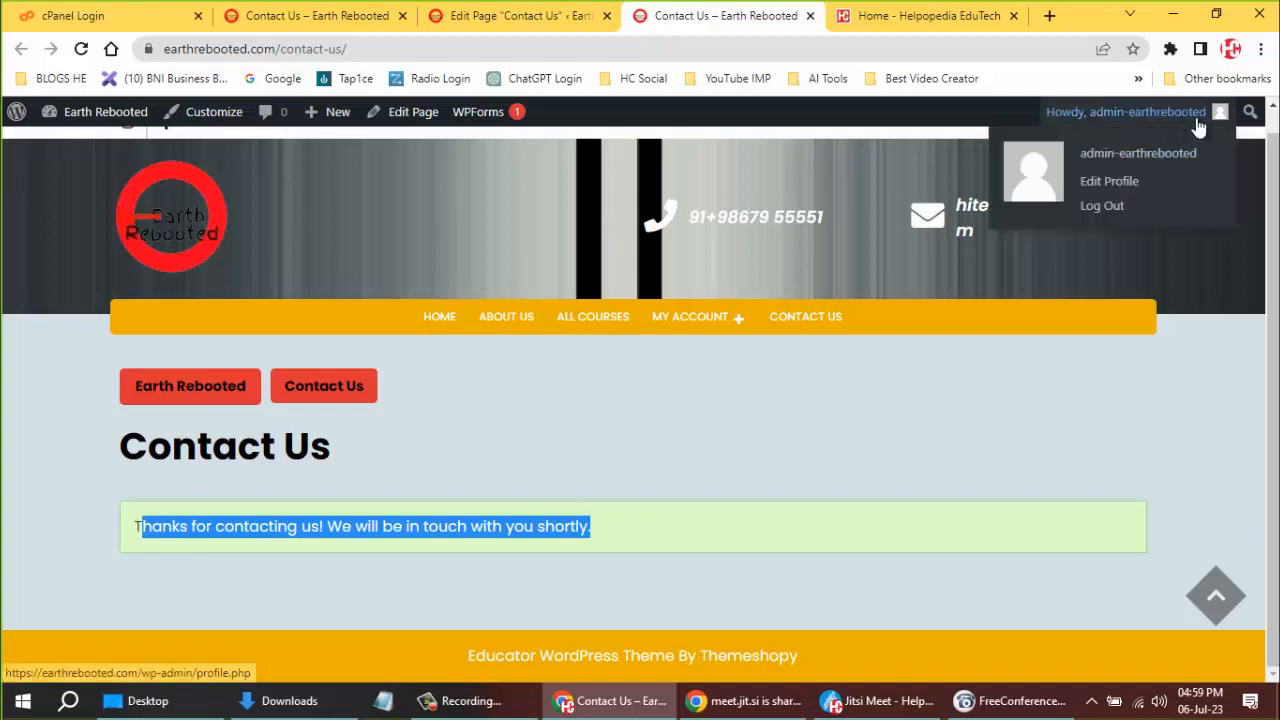
pyautogui.click(1122, 187)
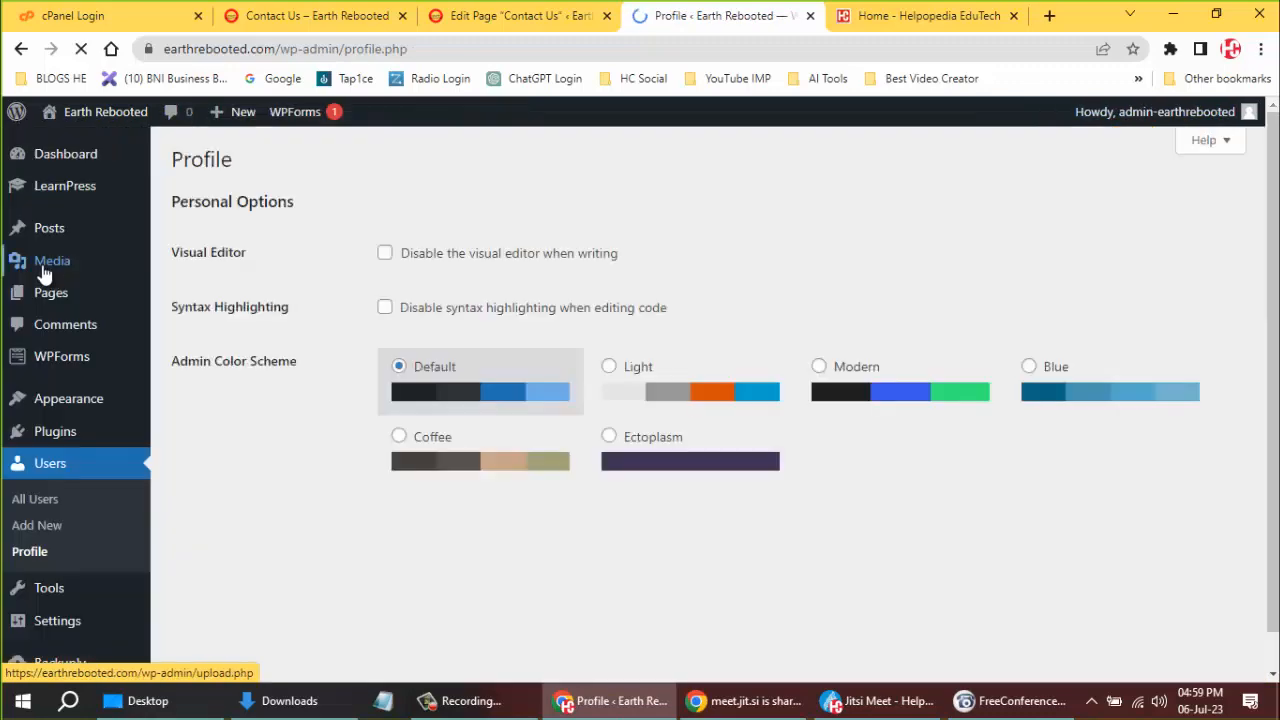
pyautogui.scroll(-6, 200, 232)
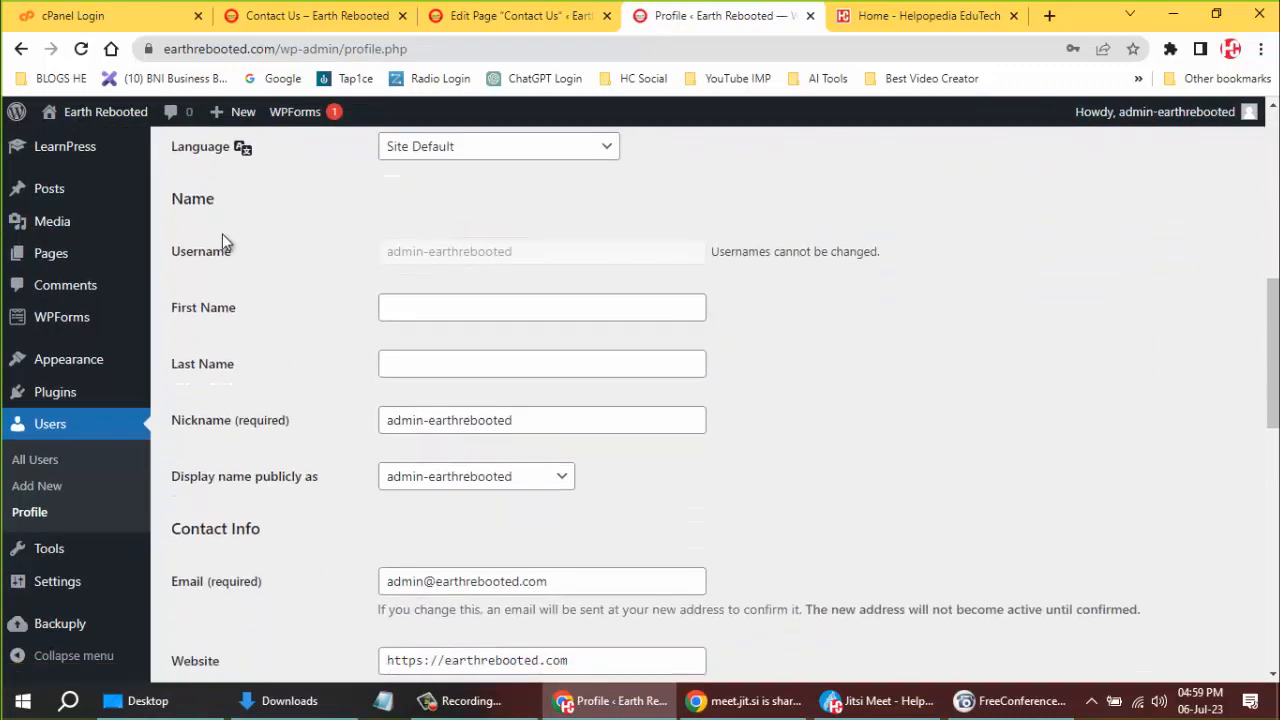
pyautogui.scroll(1, 320, 242)
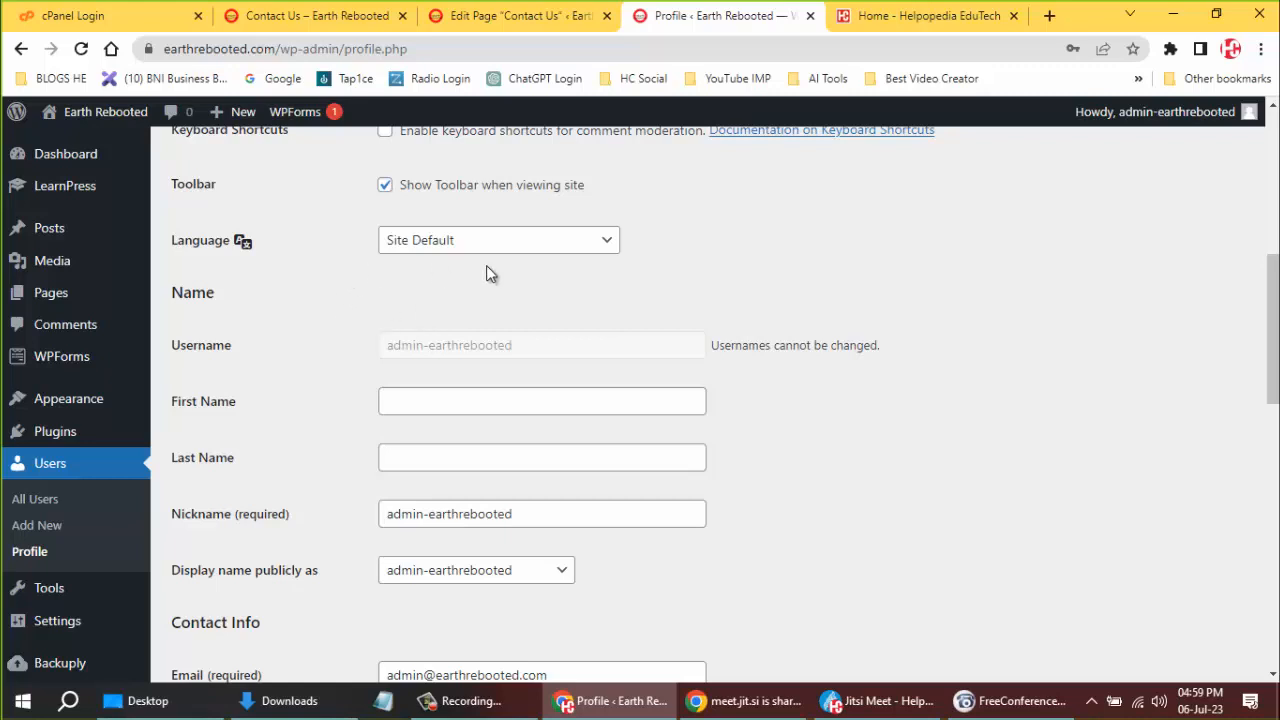
pyautogui.scroll(2, 655, 295)
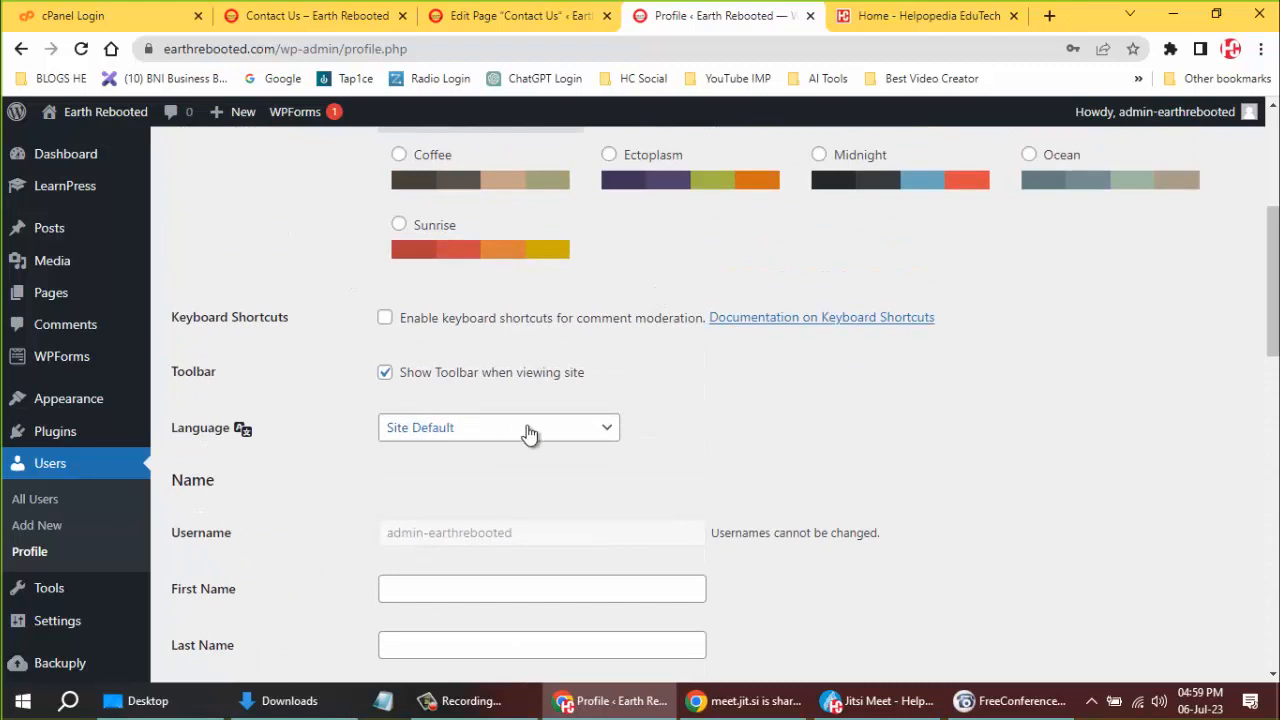
pyautogui.scroll(-3, 726, 393)
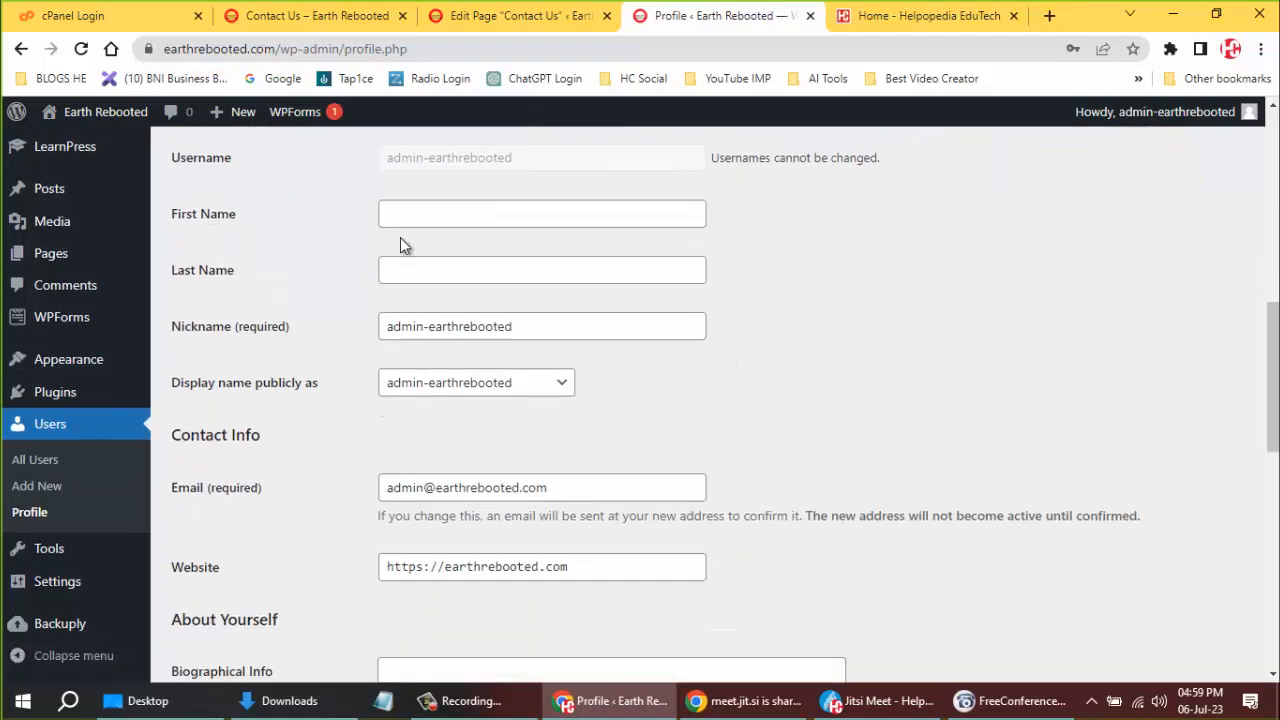
# - Set first name Earth, last name Rebooted, and replace the nickname with 'Earth Rebooted'
pyautogui.click(428, 212)
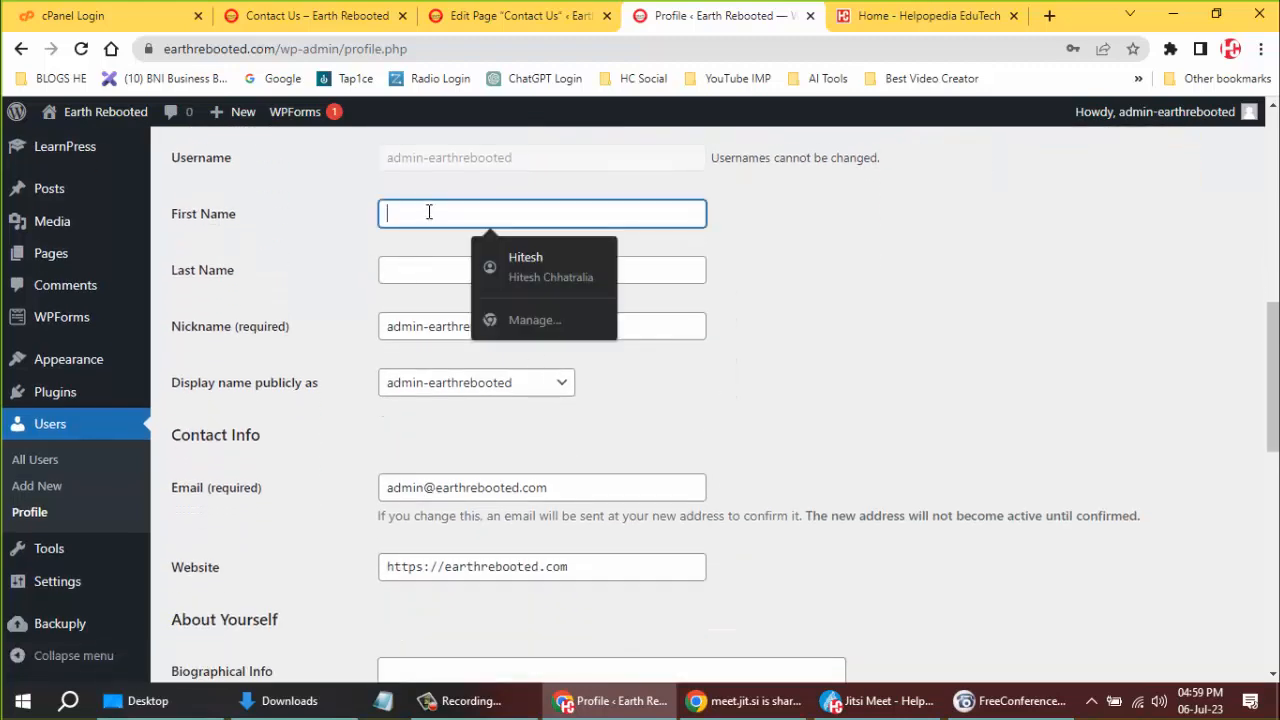
pyautogui.write('Earth')
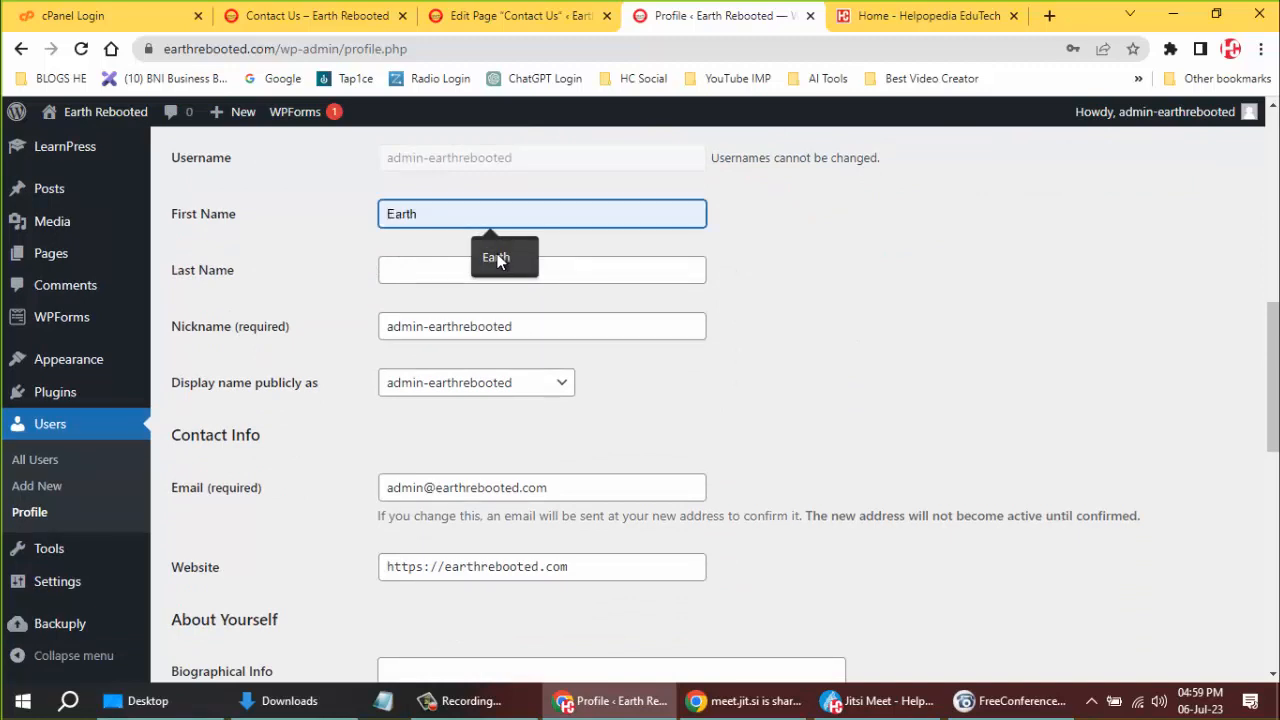
pyautogui.click(497, 260)
pyautogui.click(434, 272)
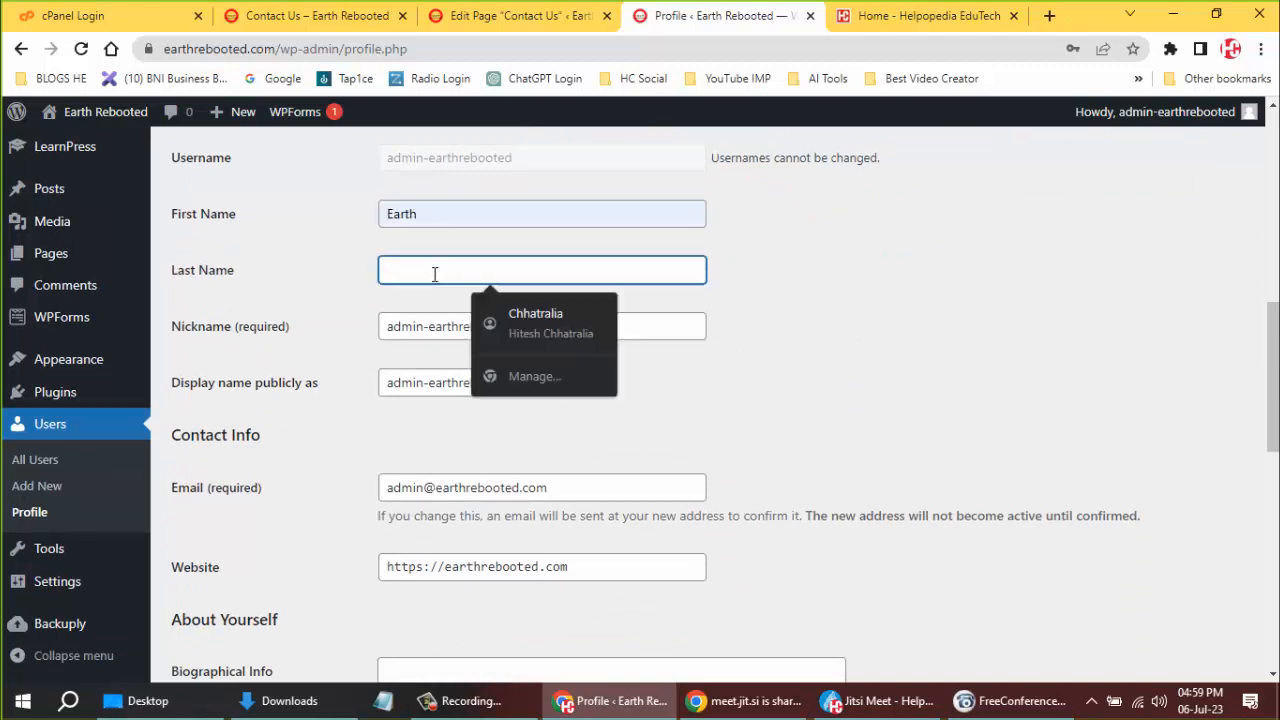
pyautogui.write('Rebooted')
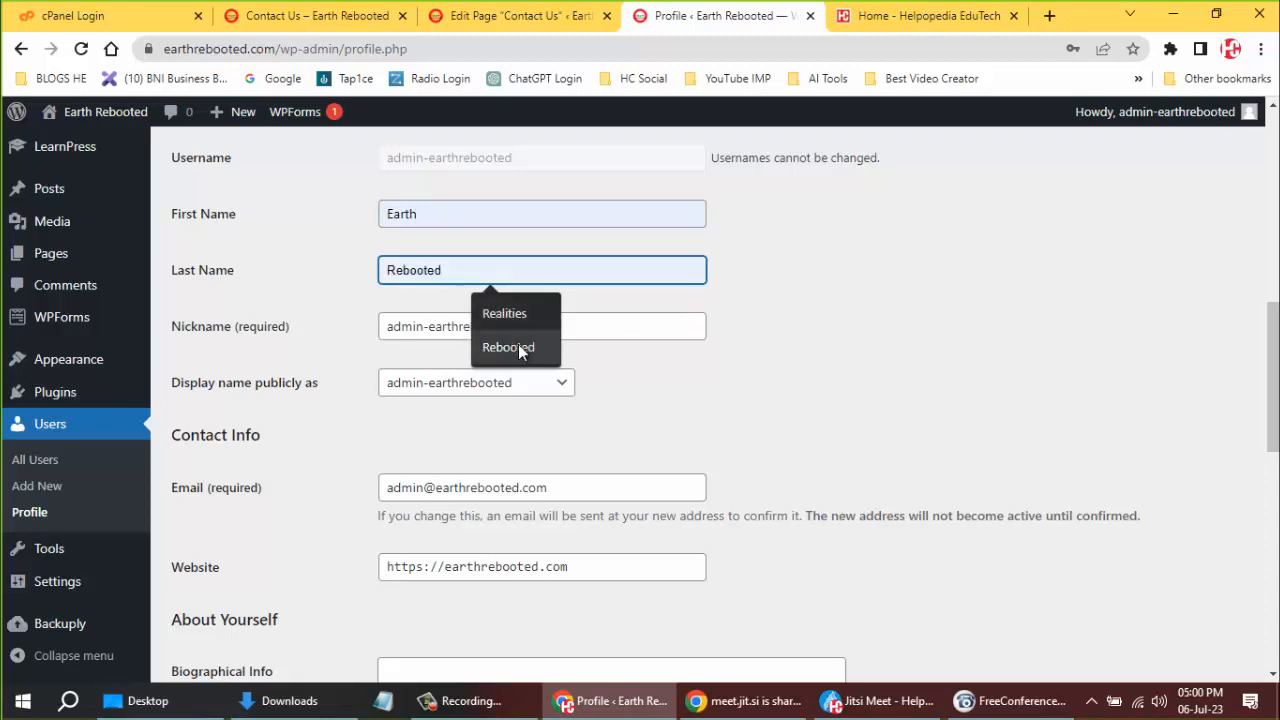
pyautogui.click(518, 347)
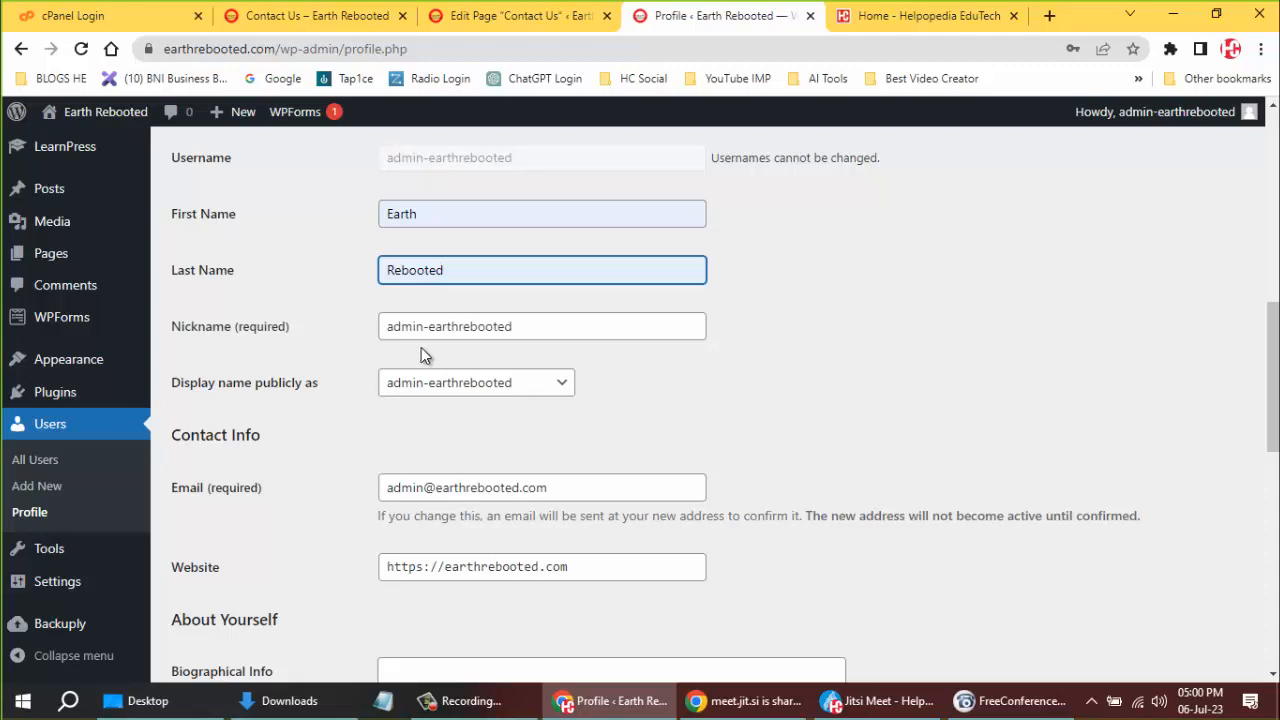
pyautogui.moveTo(543, 329); pyautogui.dragTo(284, 326)
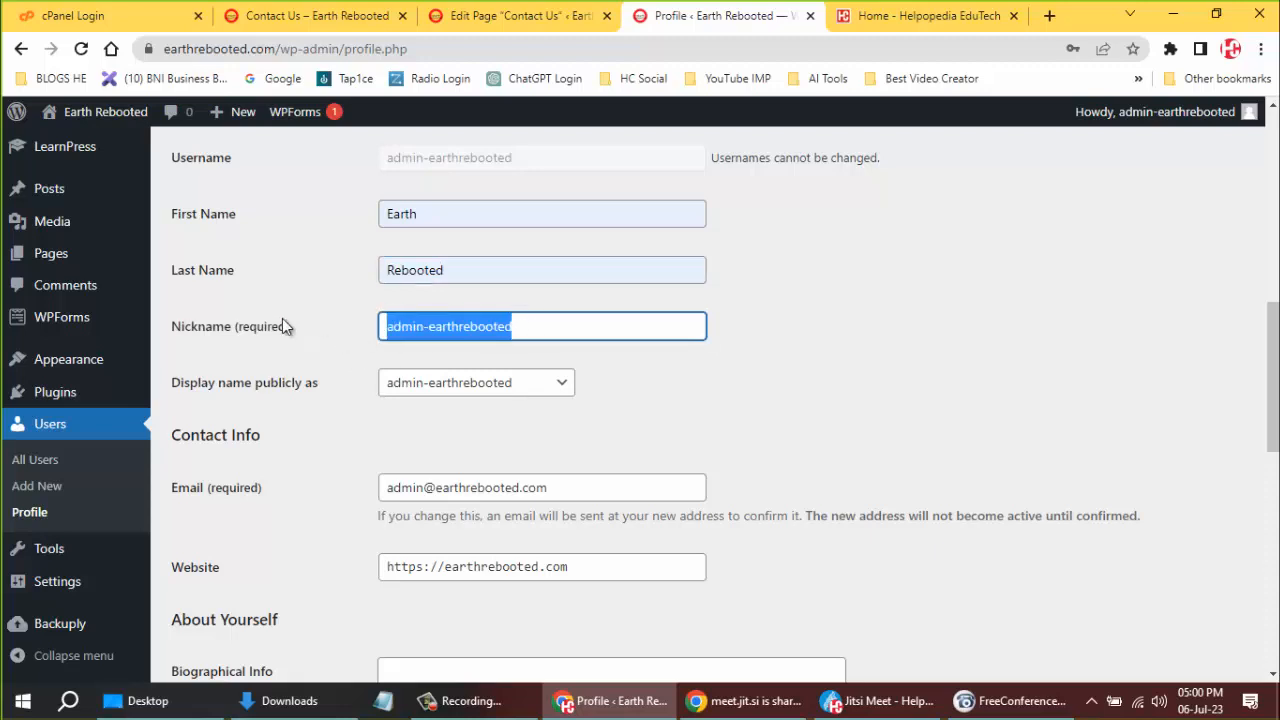
pyautogui.press('BackSpace')
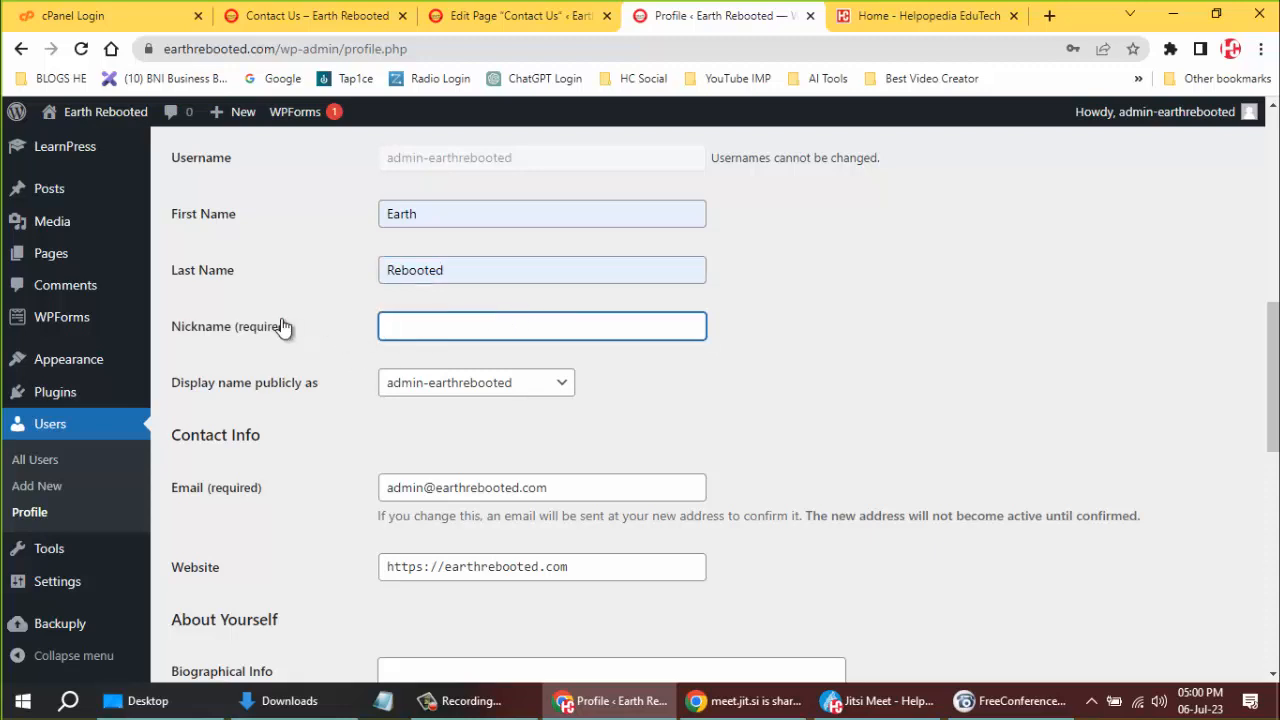
pyautogui.write('Ear')
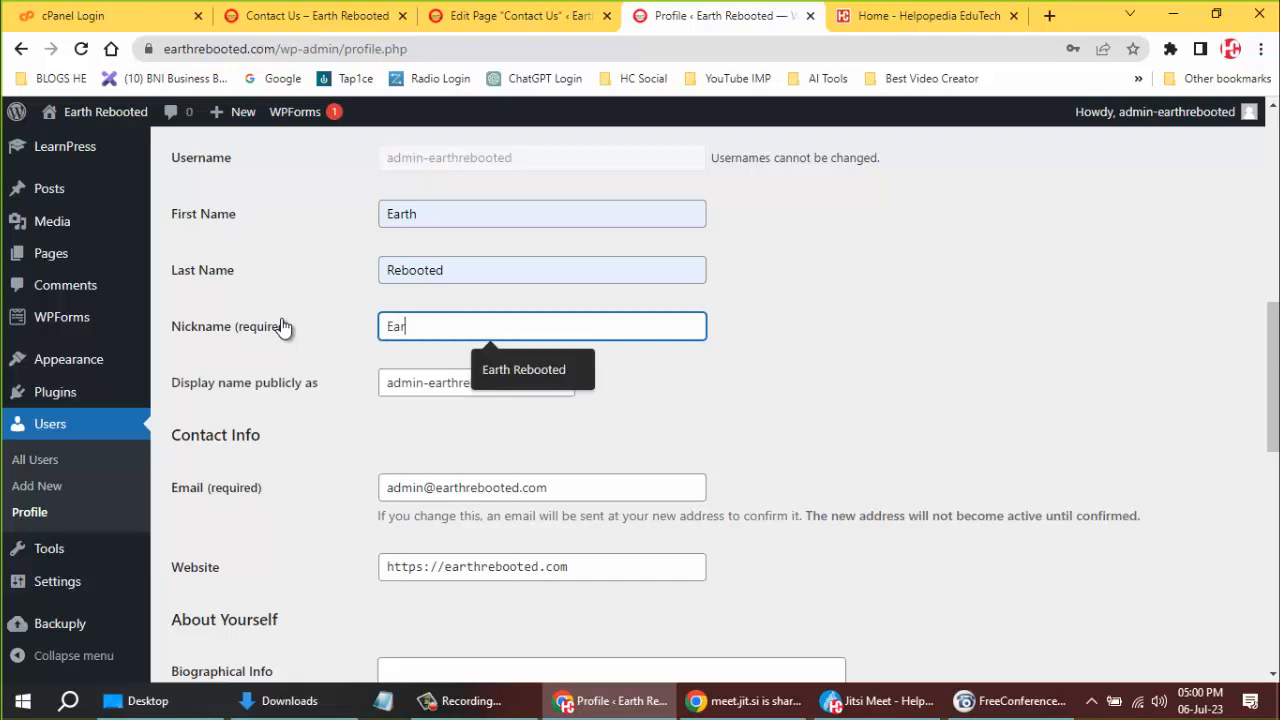
pyautogui.write('th Rebooted')
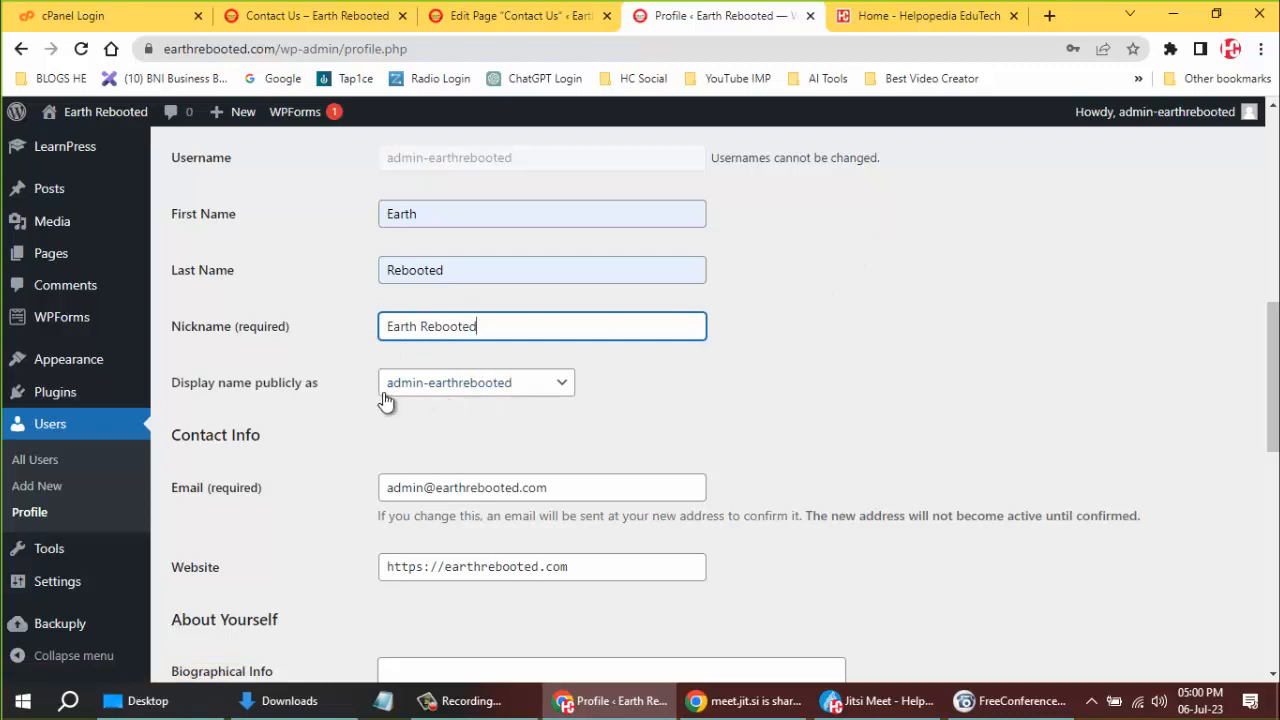
# - Choose Earth Rebooted as the public display name and scroll to the page bottom
pyautogui.click(492, 388)
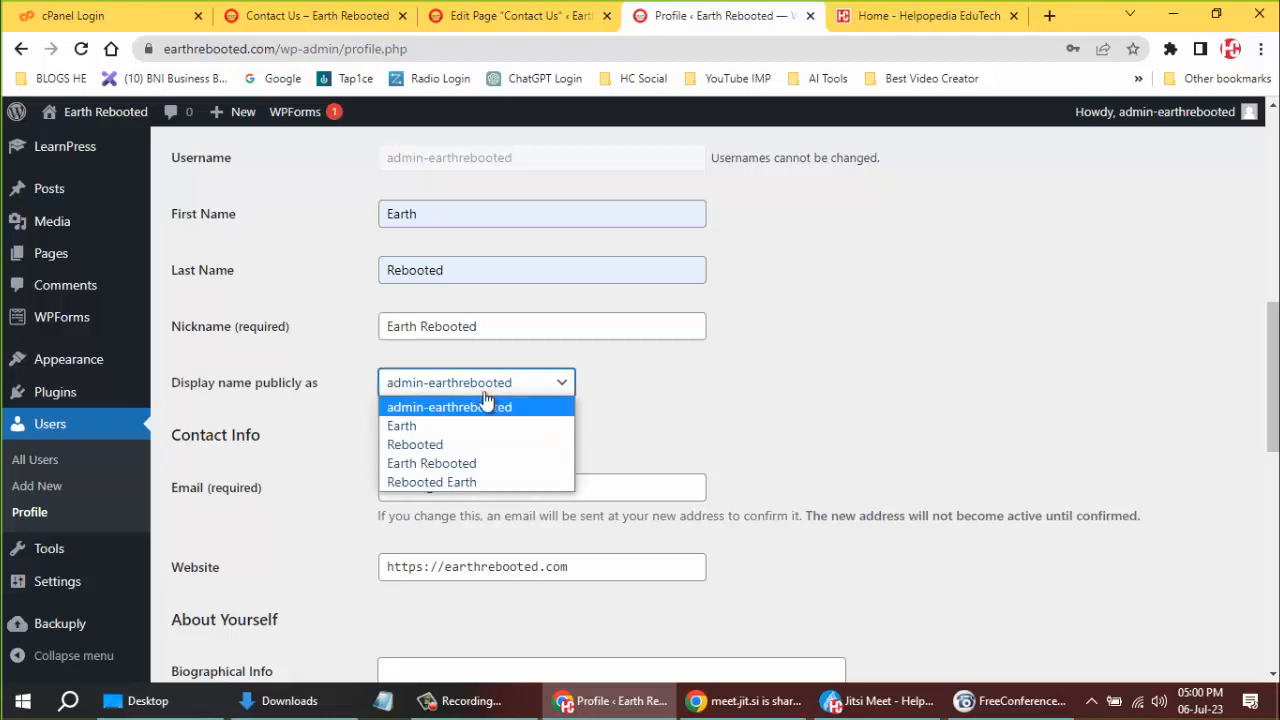
pyautogui.click(443, 470)
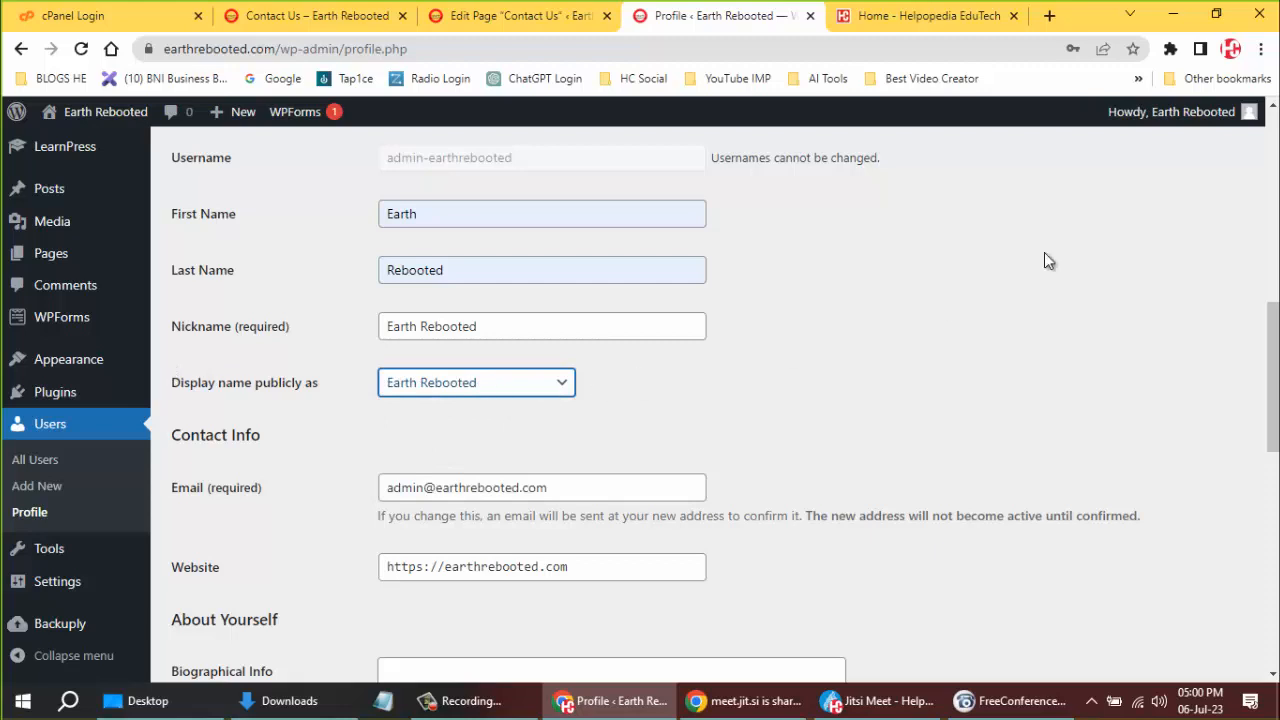
pyautogui.moveTo(1150, 125)
pyautogui.scroll(-2, 767, 398)
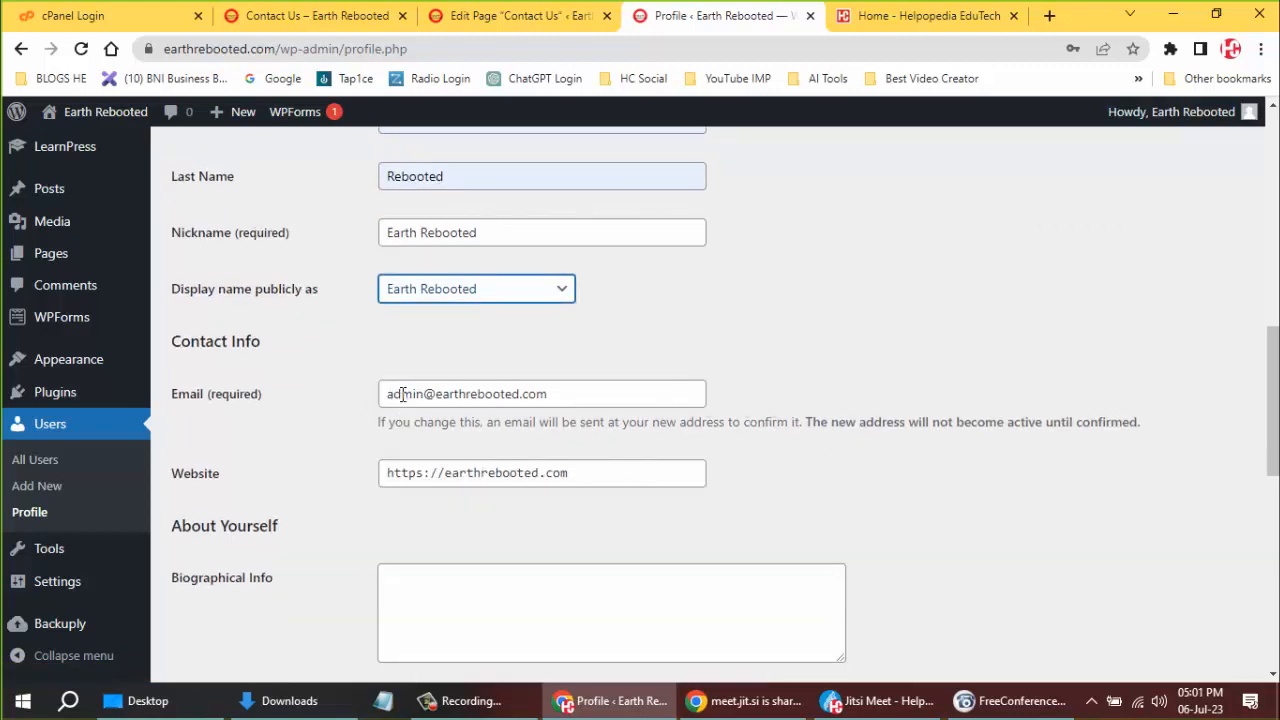
pyautogui.moveTo(389, 395); pyautogui.dragTo(617, 399)
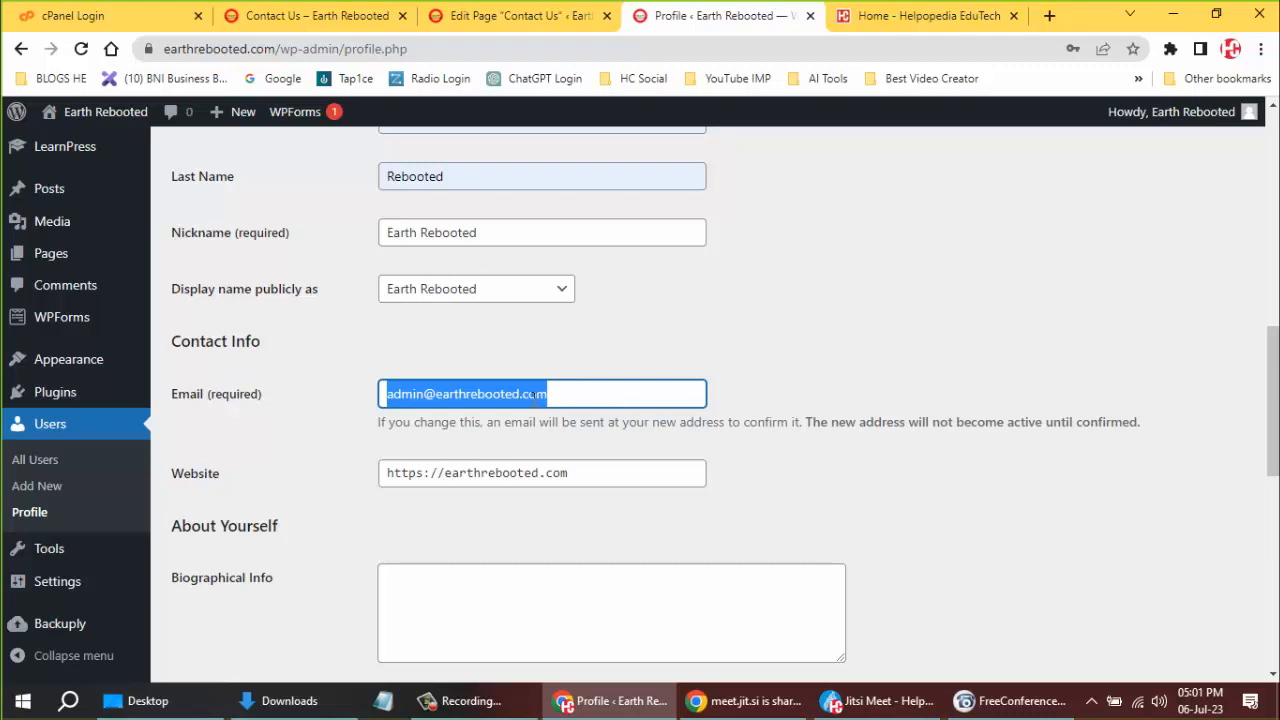
pyautogui.moveTo(137, 405)
pyautogui.scroll(-7, 320, 362)
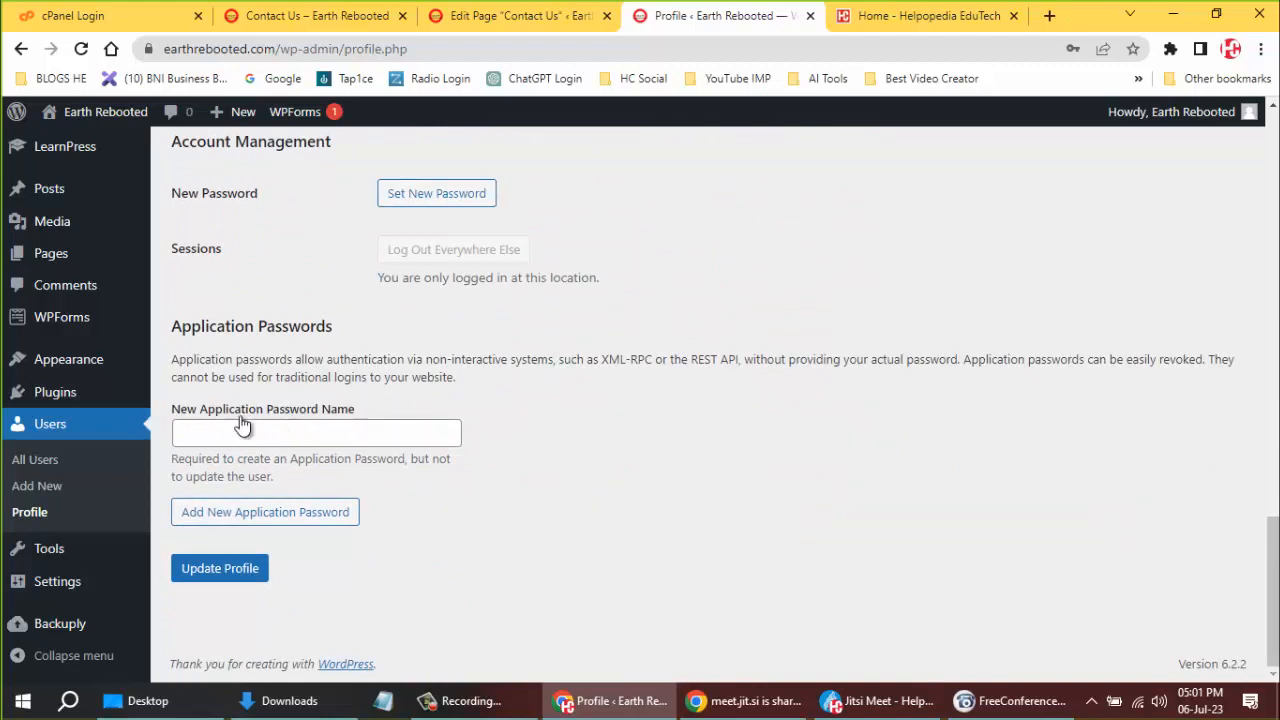
# - Save the Earth Rebooted profile changes with Update Profile
pyautogui.click(208, 569)
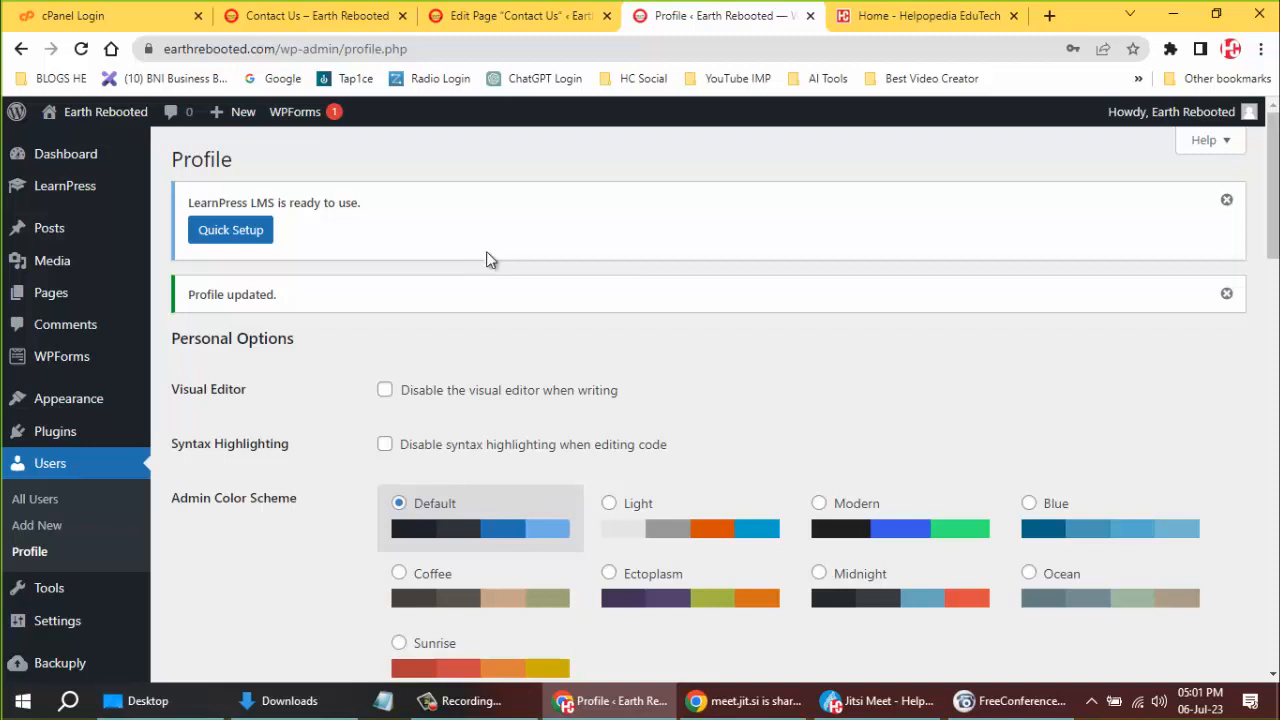
pyautogui.moveTo(1198, 124)
# - Open the Users list, showing the single Earth Rebooted administrator with 0 posts
pyautogui.click(33, 508)
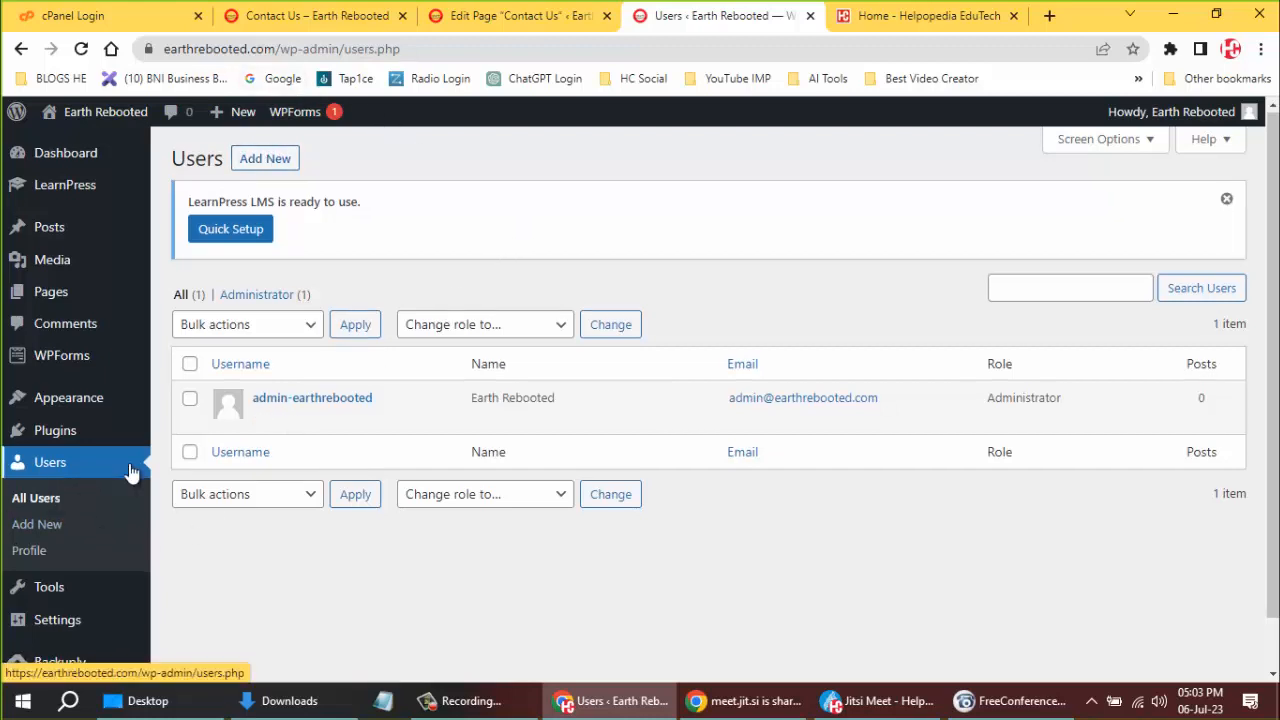
pyautogui.scroll(-1, 130, 470)
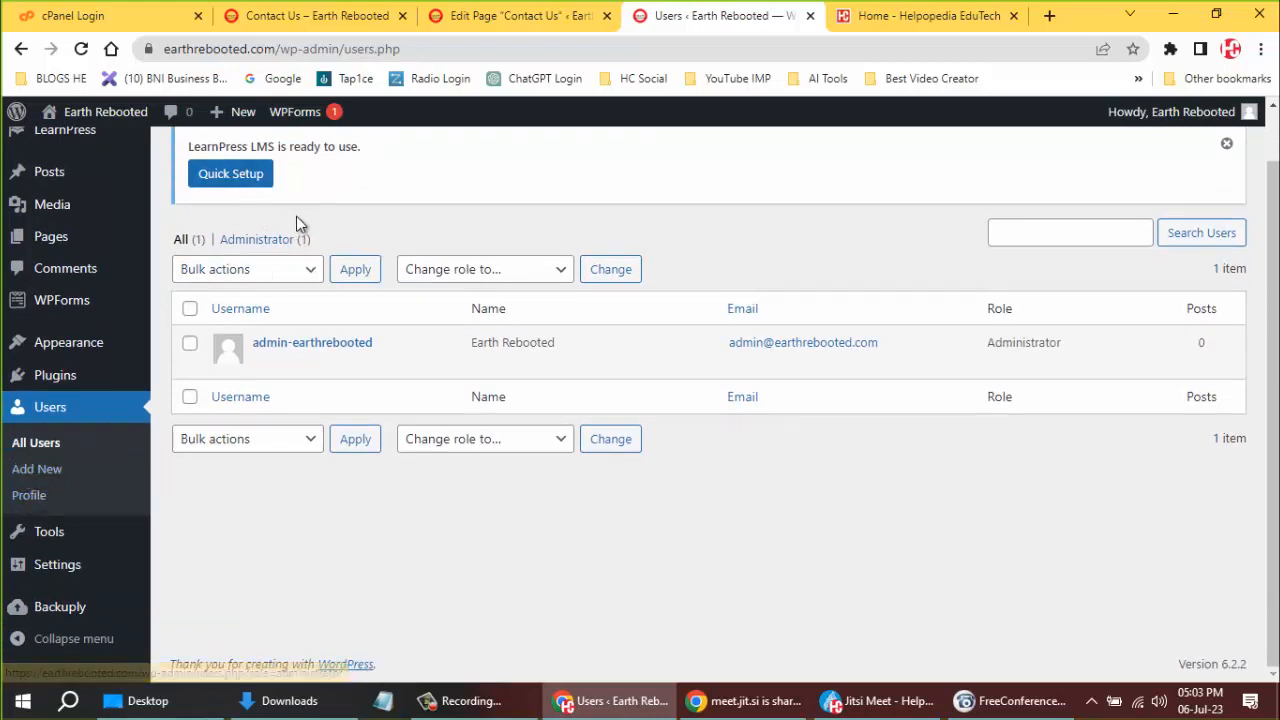
pyautogui.scroll(1, 296, 216)
pyautogui.scroll(-1, 110, 548)
pyautogui.moveTo(88, 548)
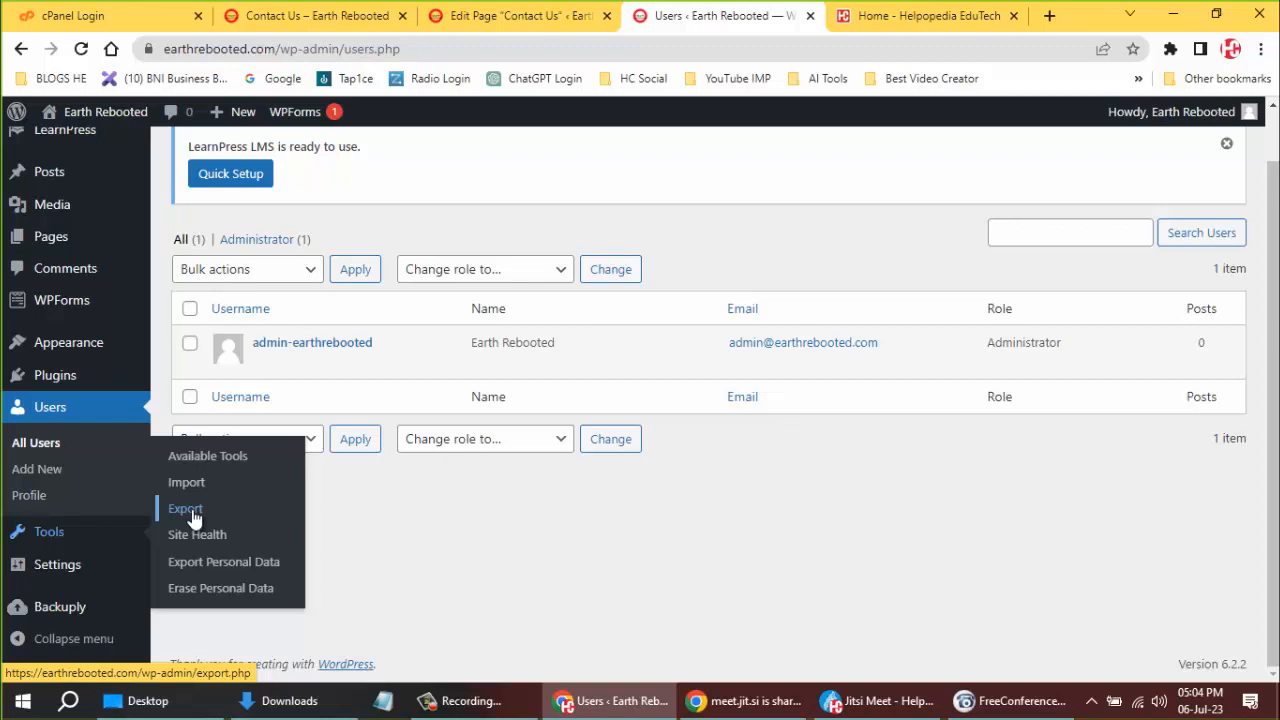
# - Open Permalink Settings and compare the Plain and Day-and-name example links
pyautogui.moveTo(44, 583)
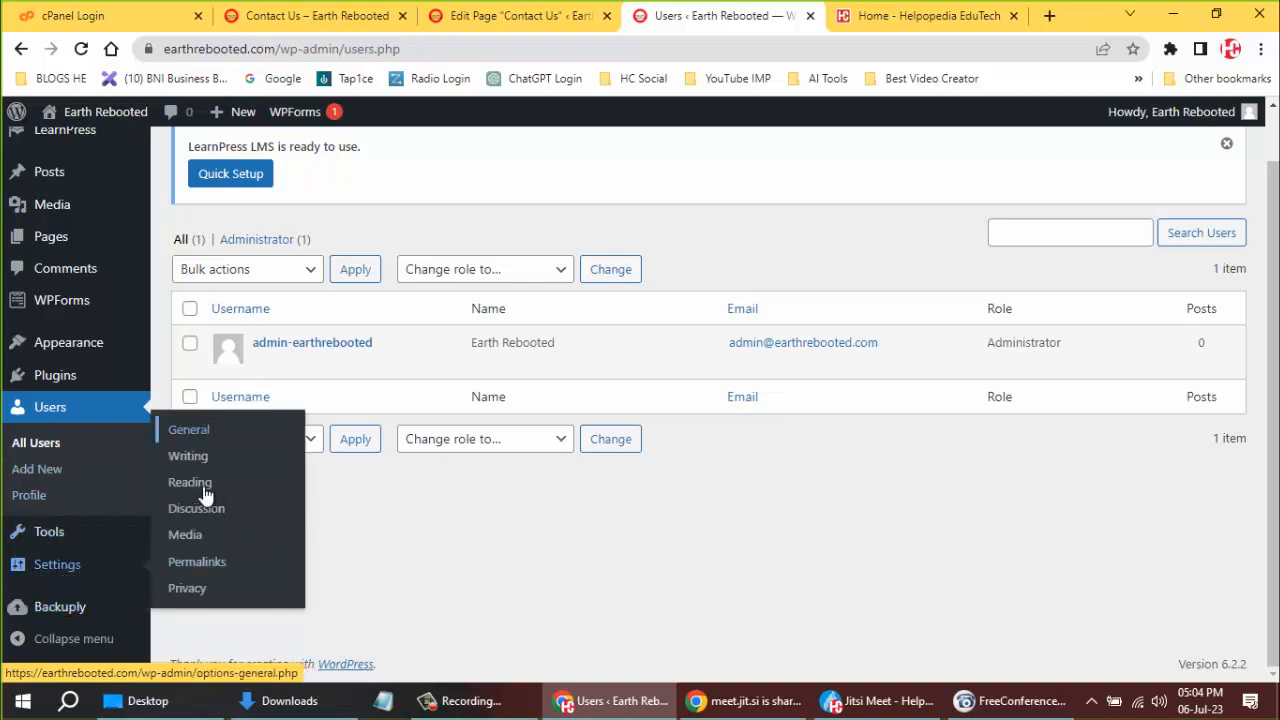
pyautogui.click(205, 565)
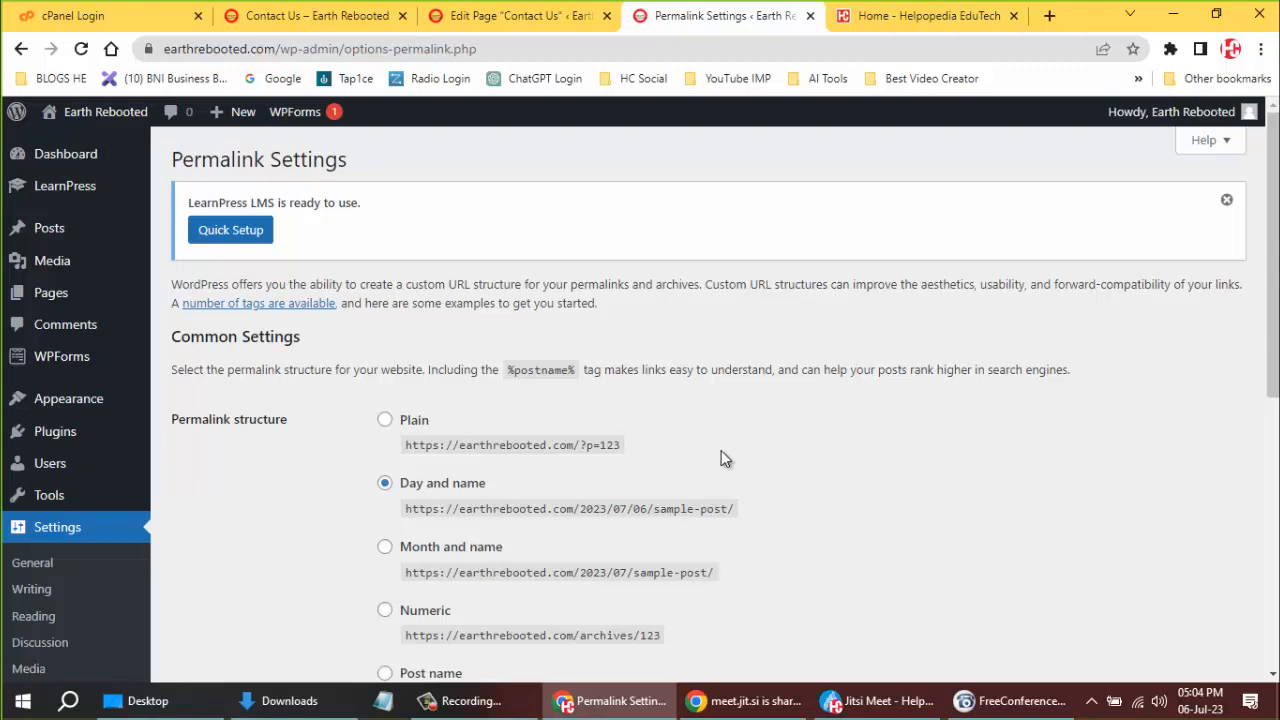
pyautogui.moveTo(587, 446); pyautogui.dragTo(625, 450)
pyautogui.moveTo(576, 510); pyautogui.dragTo(650, 512)
pyautogui.scroll(-5, 587, 596)
pyautogui.scroll(1, 540, 460)
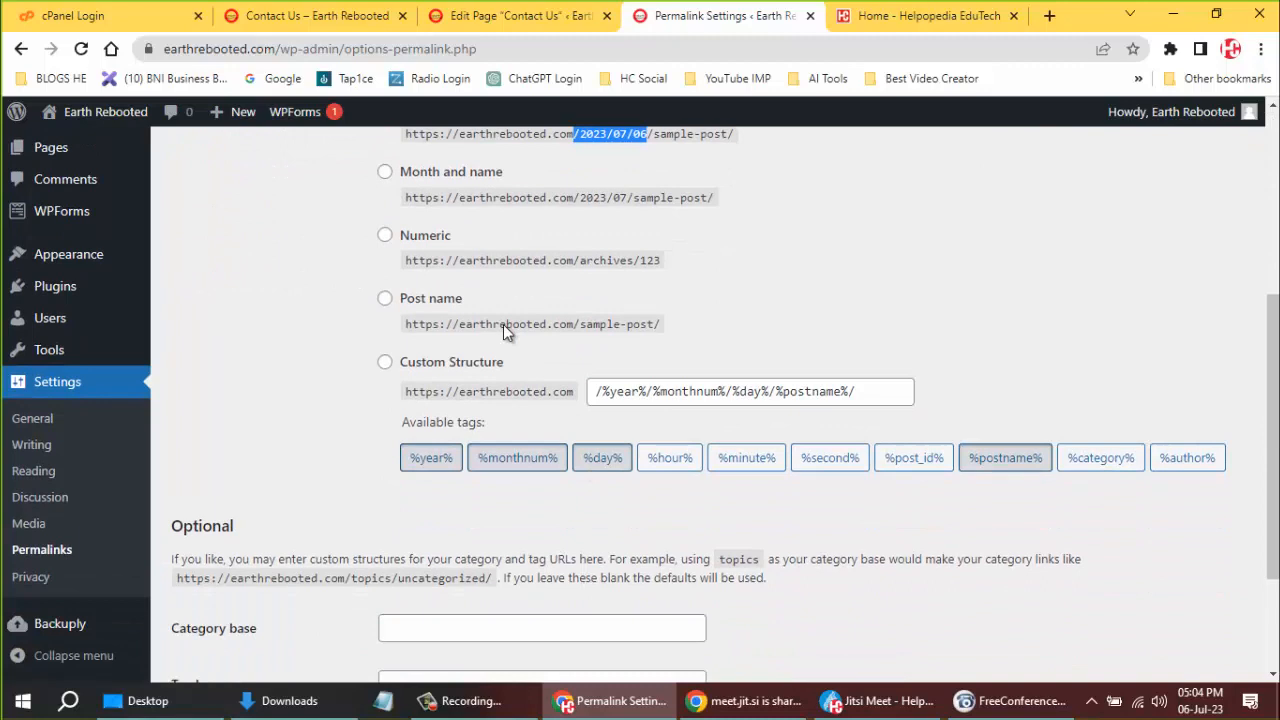
# - Select the Post name structure and save it, confirming 'Permalink structure updated'
pyautogui.click(388, 291)
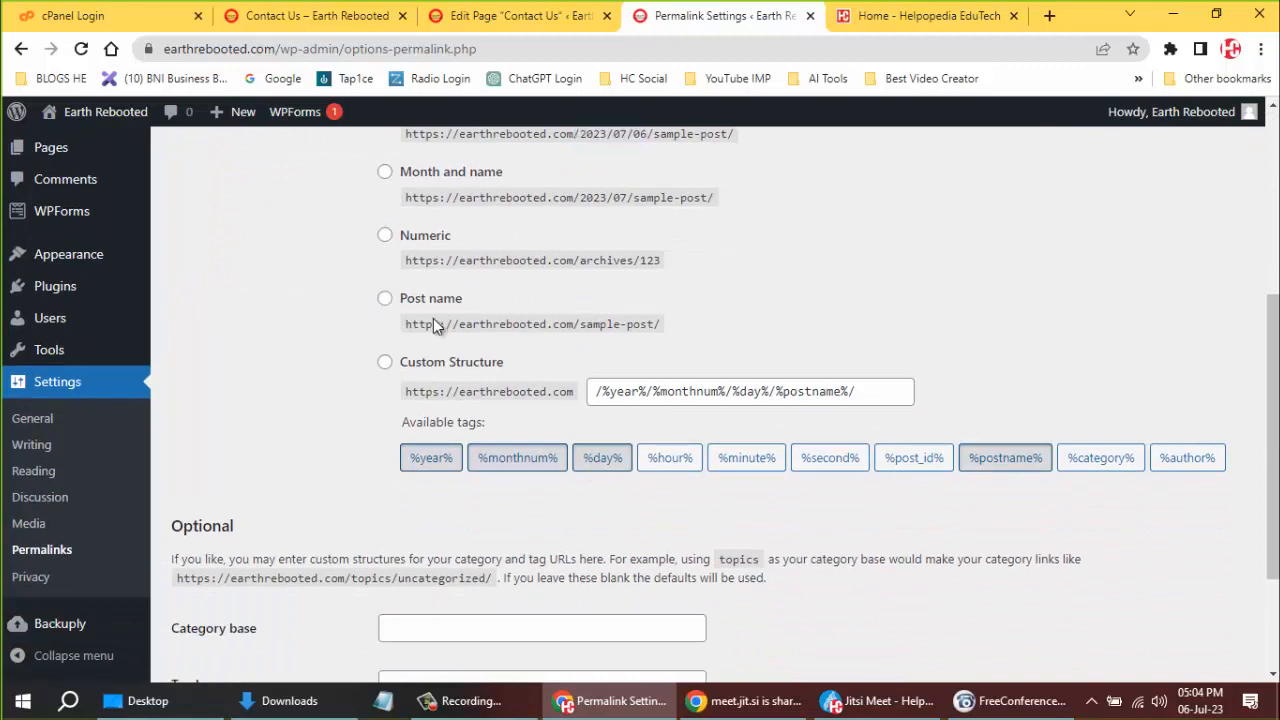
pyautogui.click(385, 302)
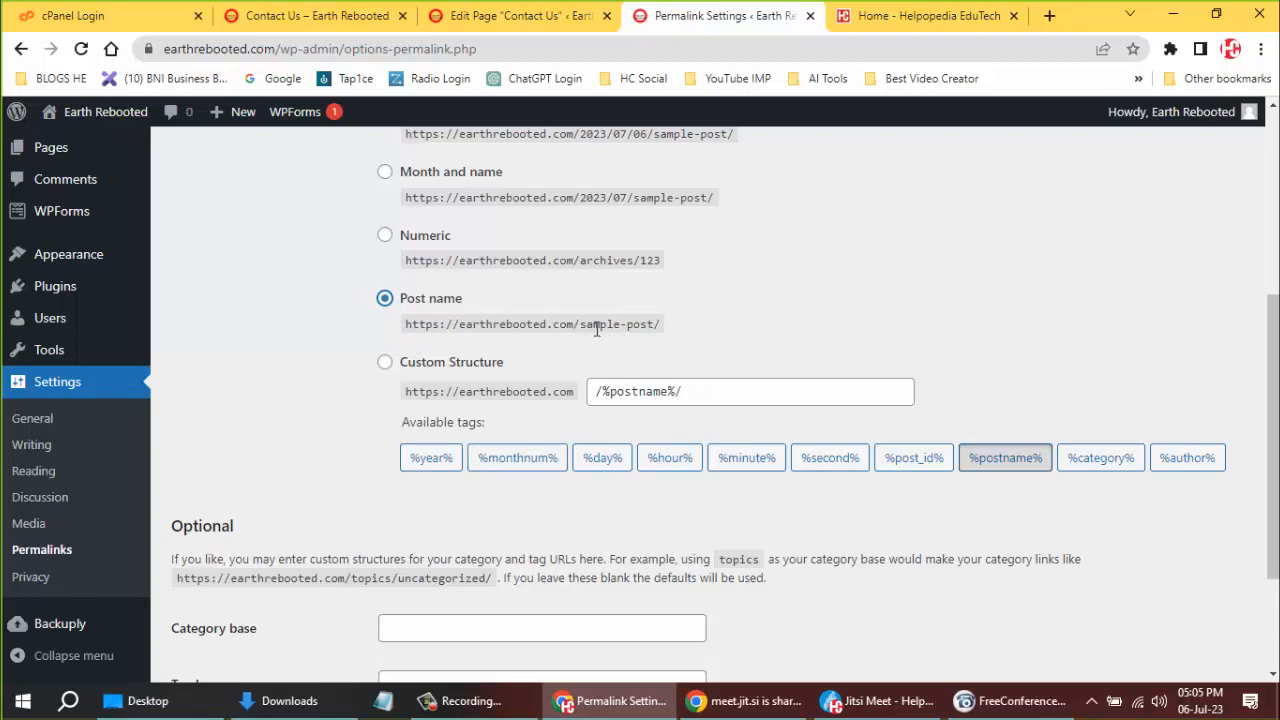
pyautogui.scroll(-3, 420, 365)
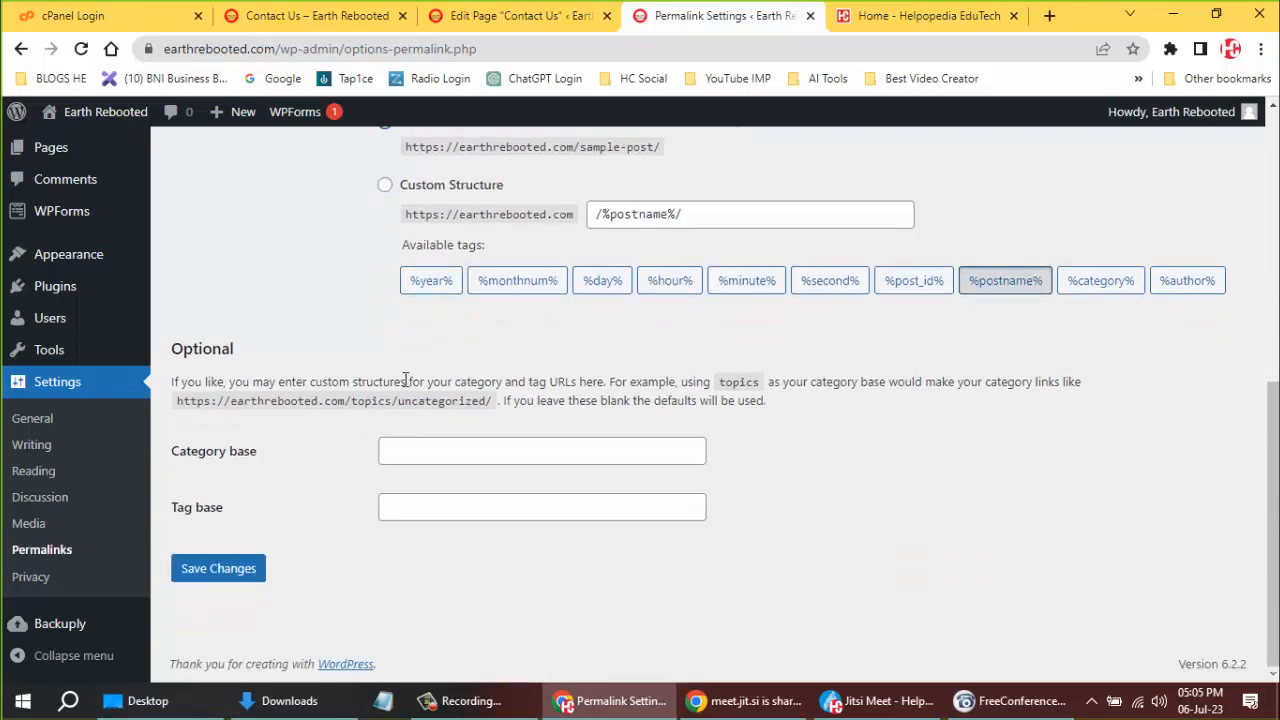
pyautogui.click(205, 571)
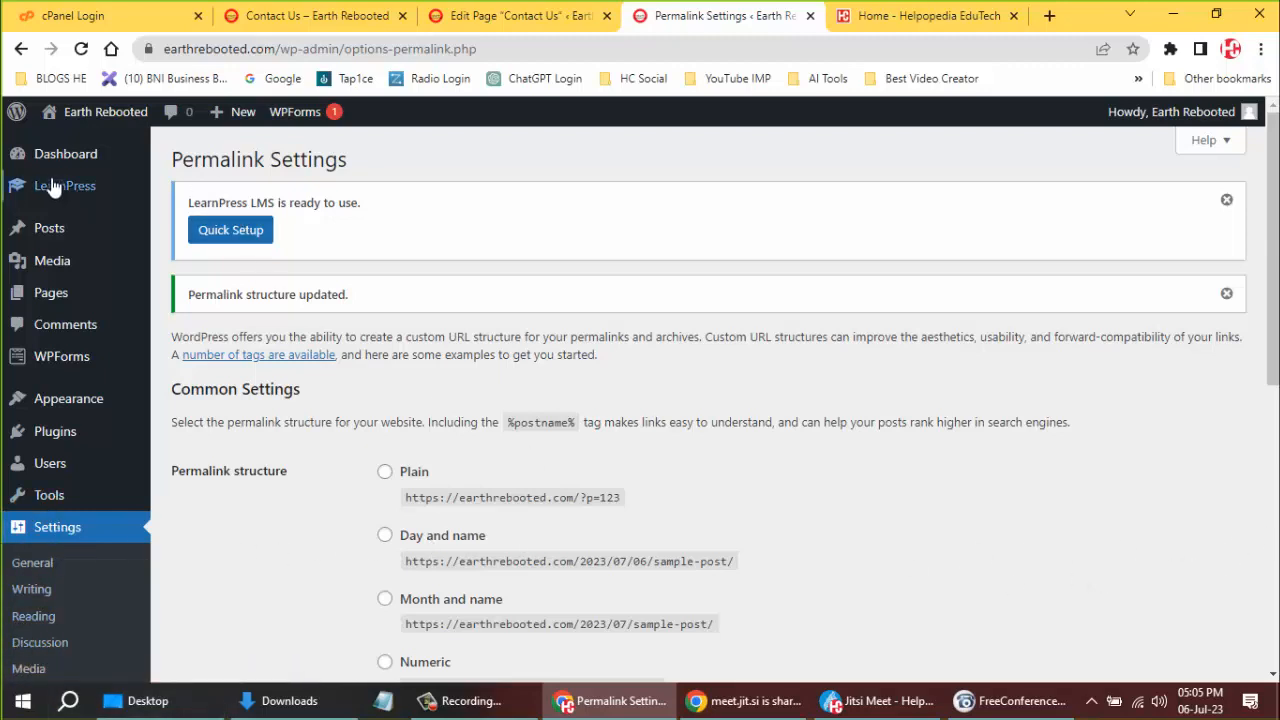
pyautogui.moveTo(57, 165)
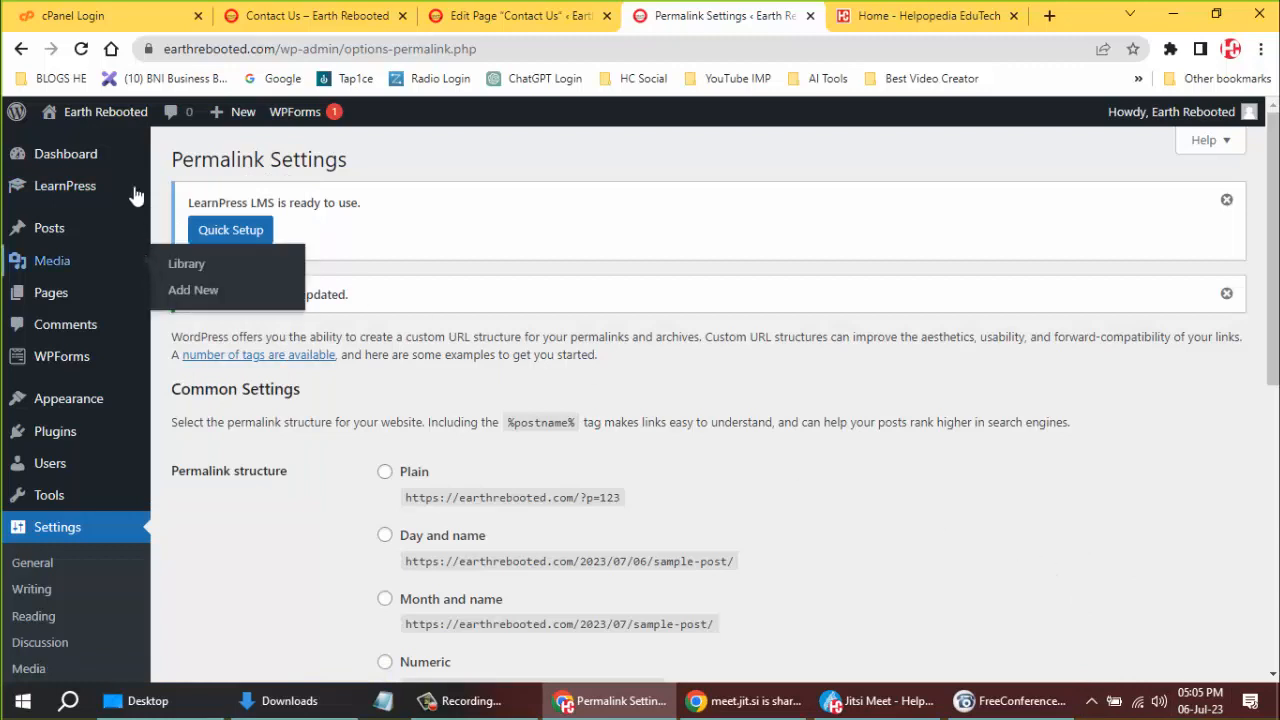
pyautogui.moveTo(44, 236)
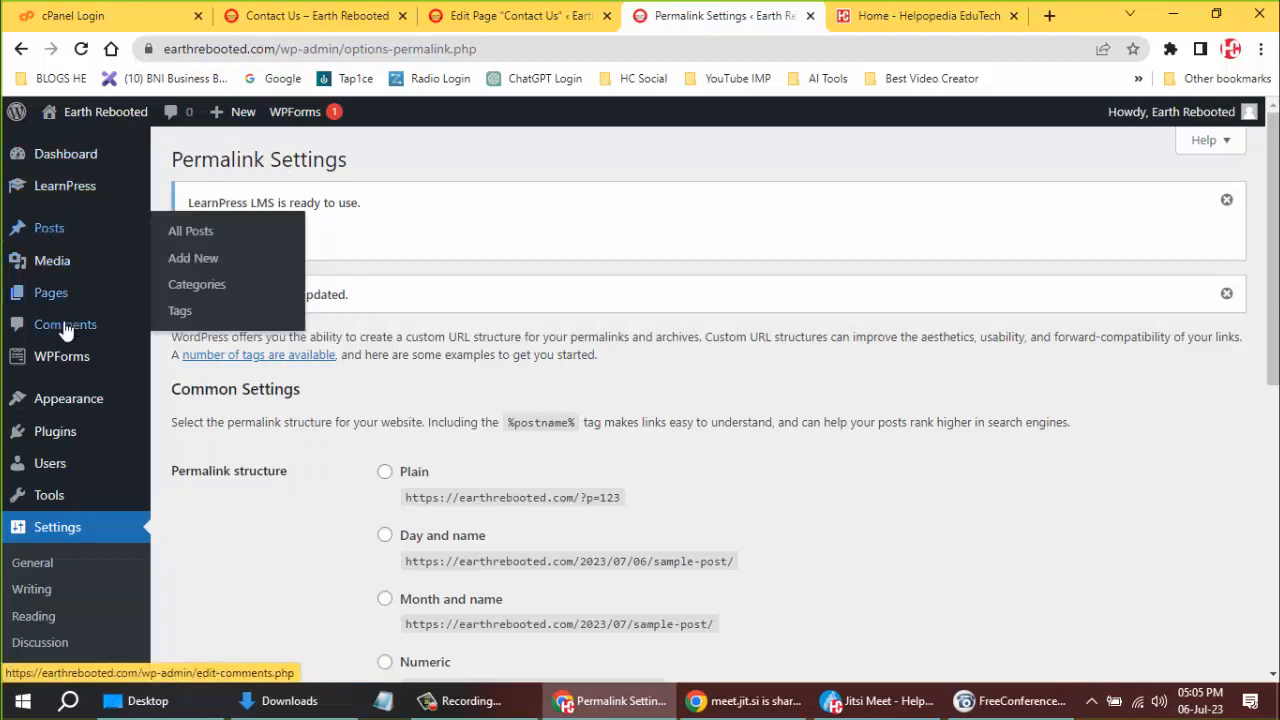
pyautogui.moveTo(70, 400)
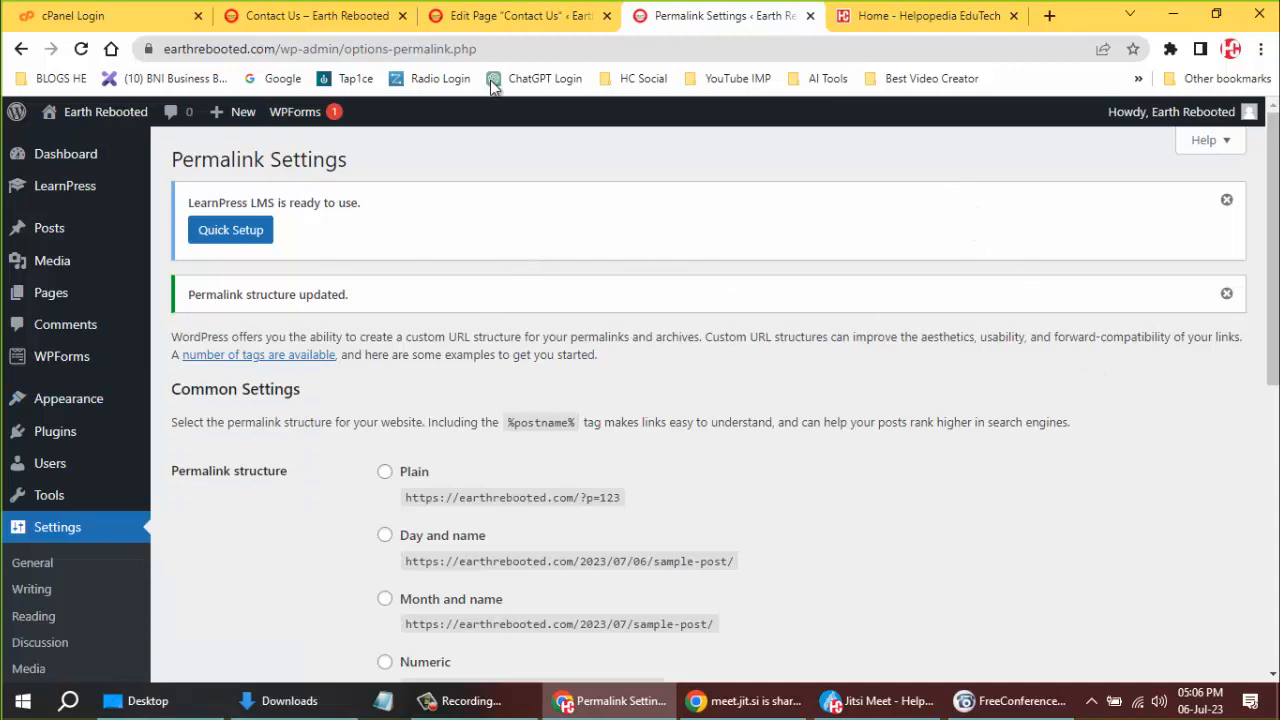
# - Reload the cPanel login page by removing /logout/ from its address
pyautogui.click(86, 17)
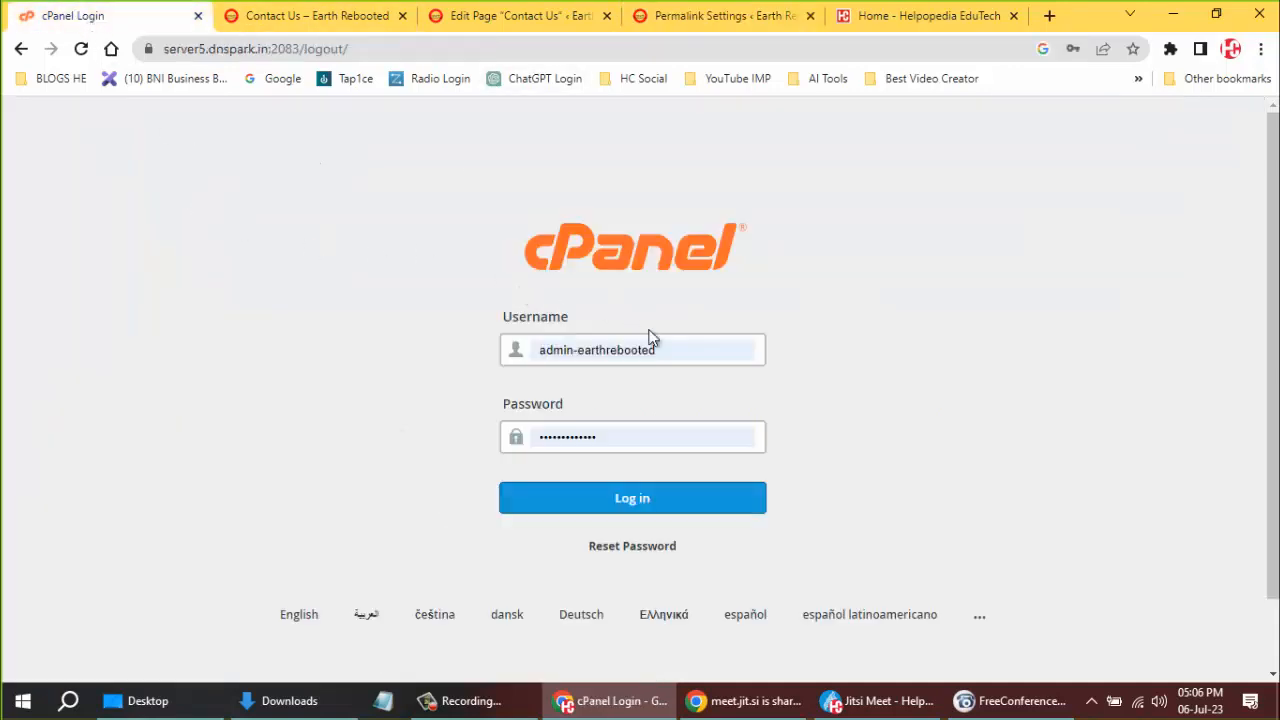
pyautogui.click(396, 50)
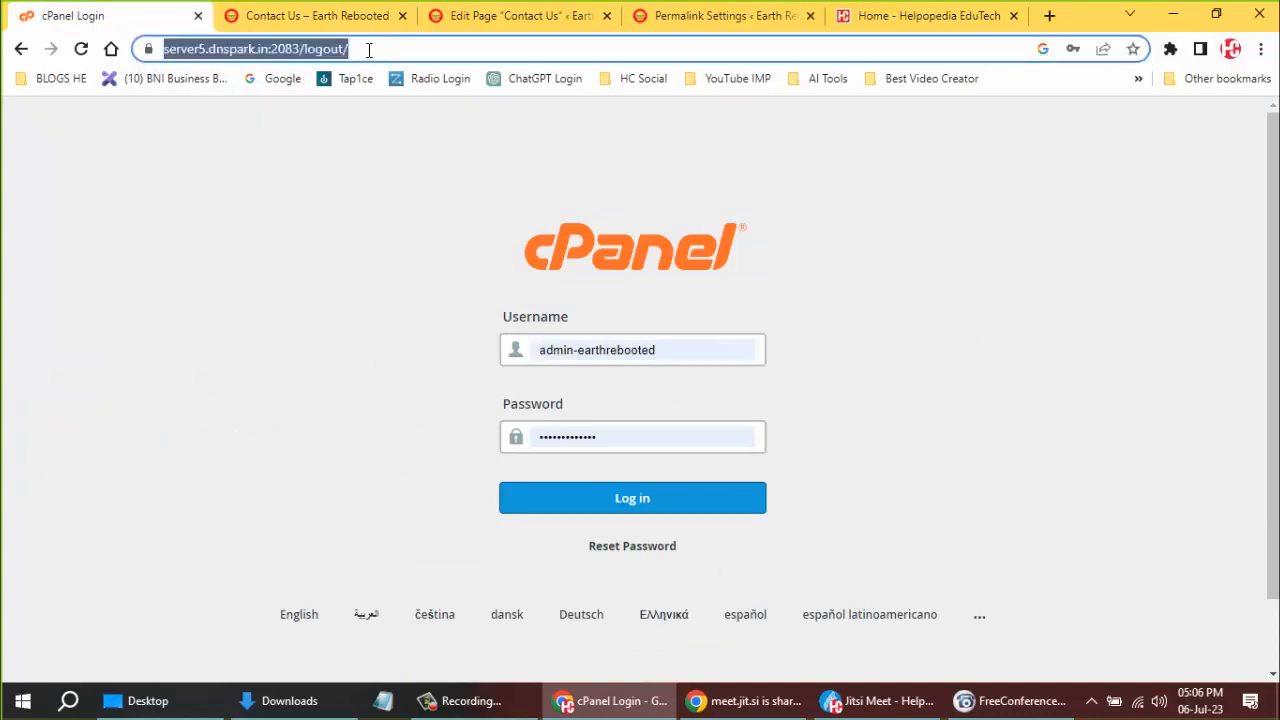
pyautogui.click(306, 49)
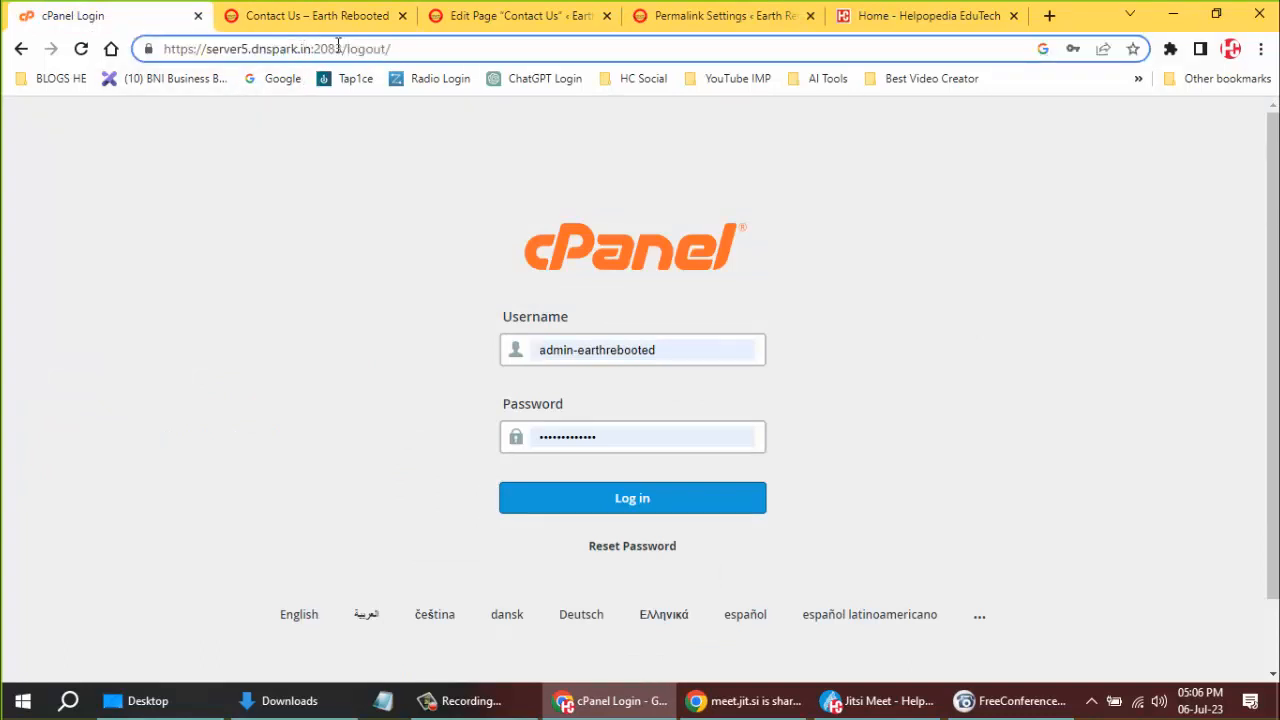
pyautogui.moveTo(343, 49); pyautogui.dragTo(635, 49)
pyautogui.press('BackSpace')
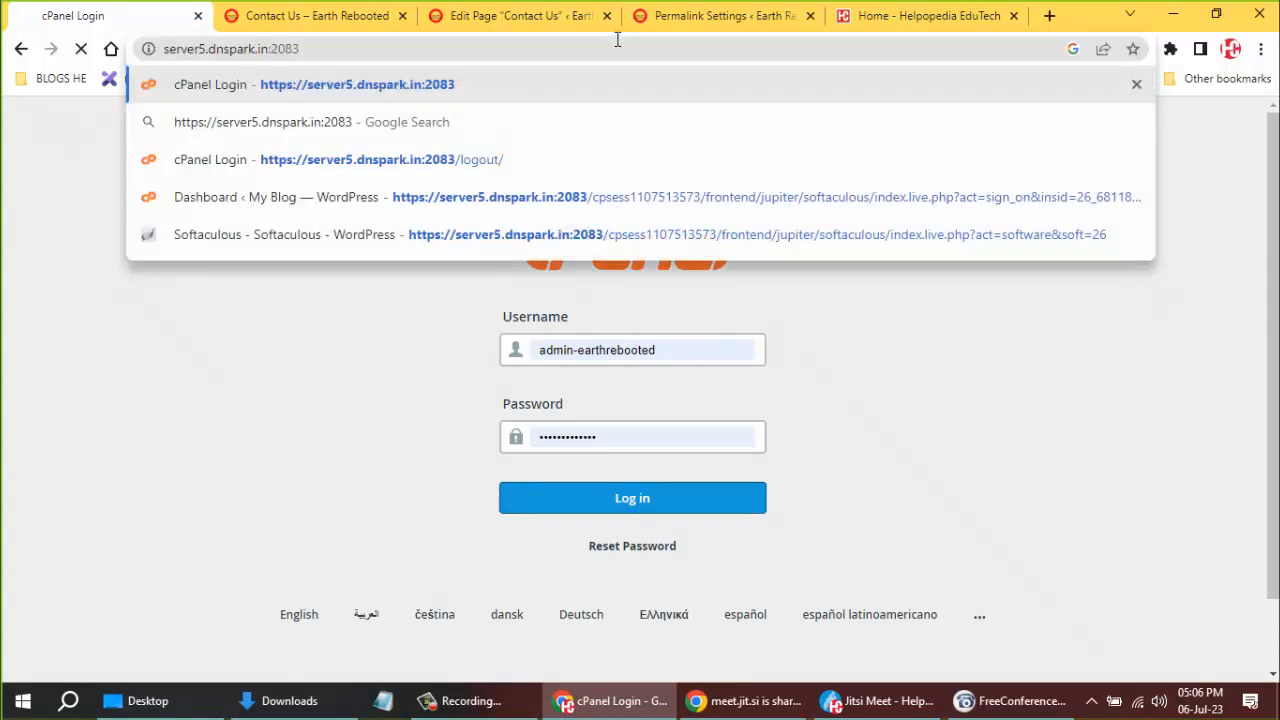
pyautogui.press('Return')
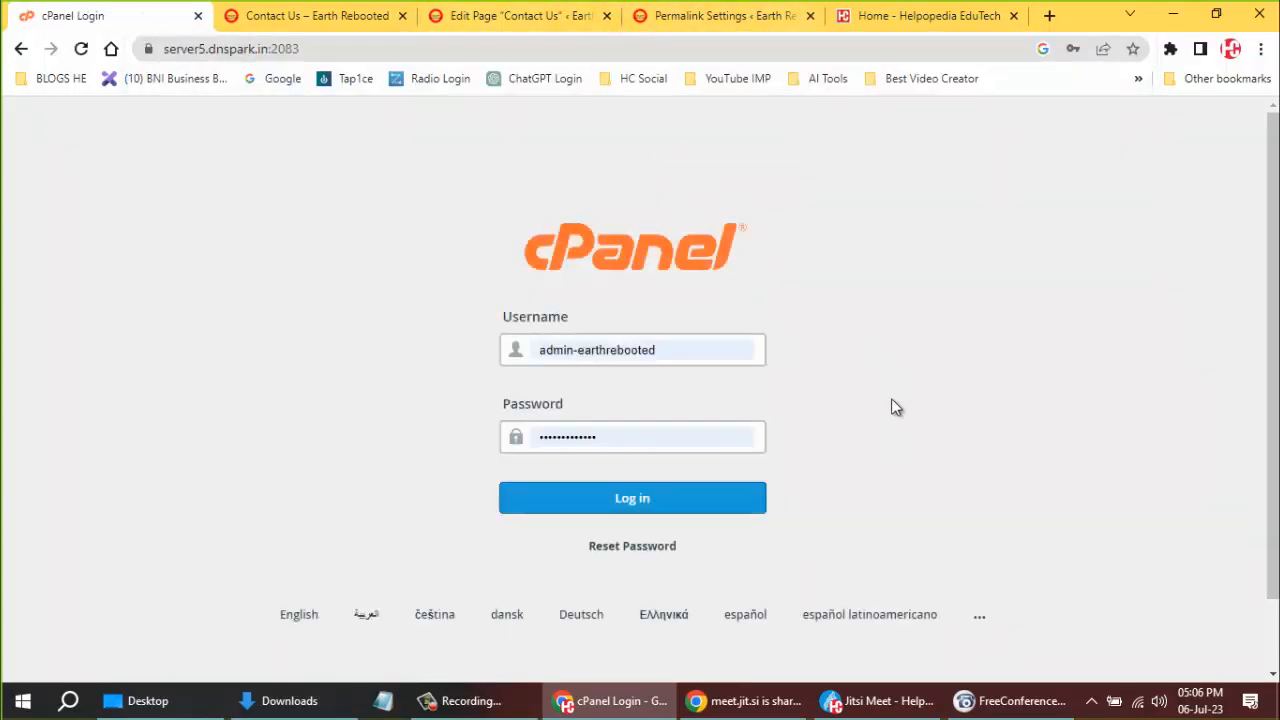
# - Log into cPanel using the browser's saved hosting account login
pyautogui.click(688, 348)
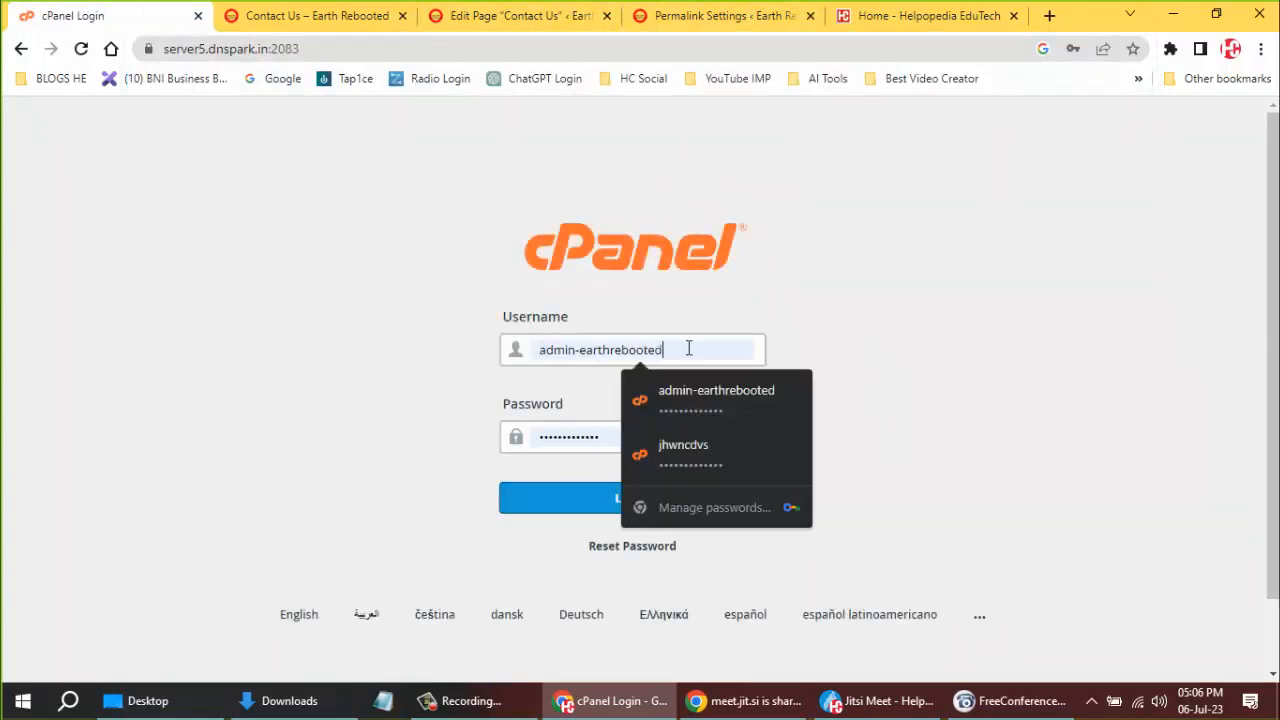
pyautogui.click(677, 438)
pyautogui.click(667, 434)
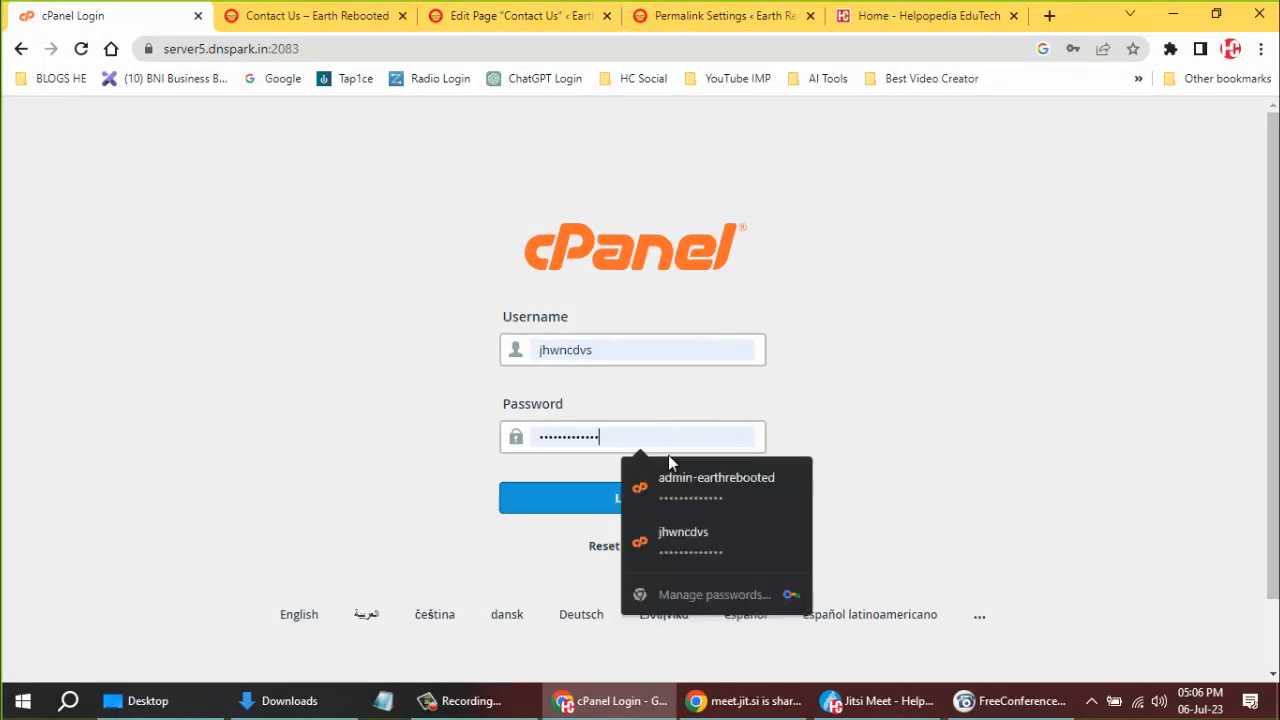
pyautogui.click(672, 538)
pyautogui.click(621, 498)
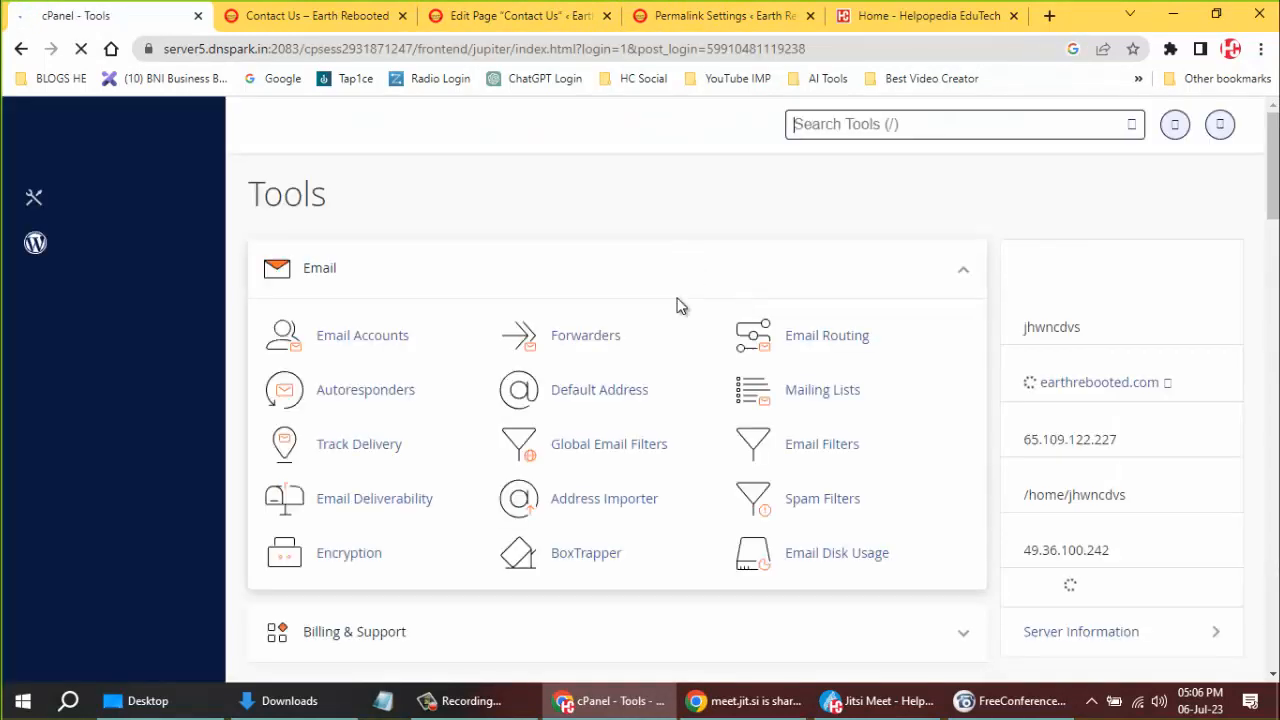
pyautogui.click(860, 703)
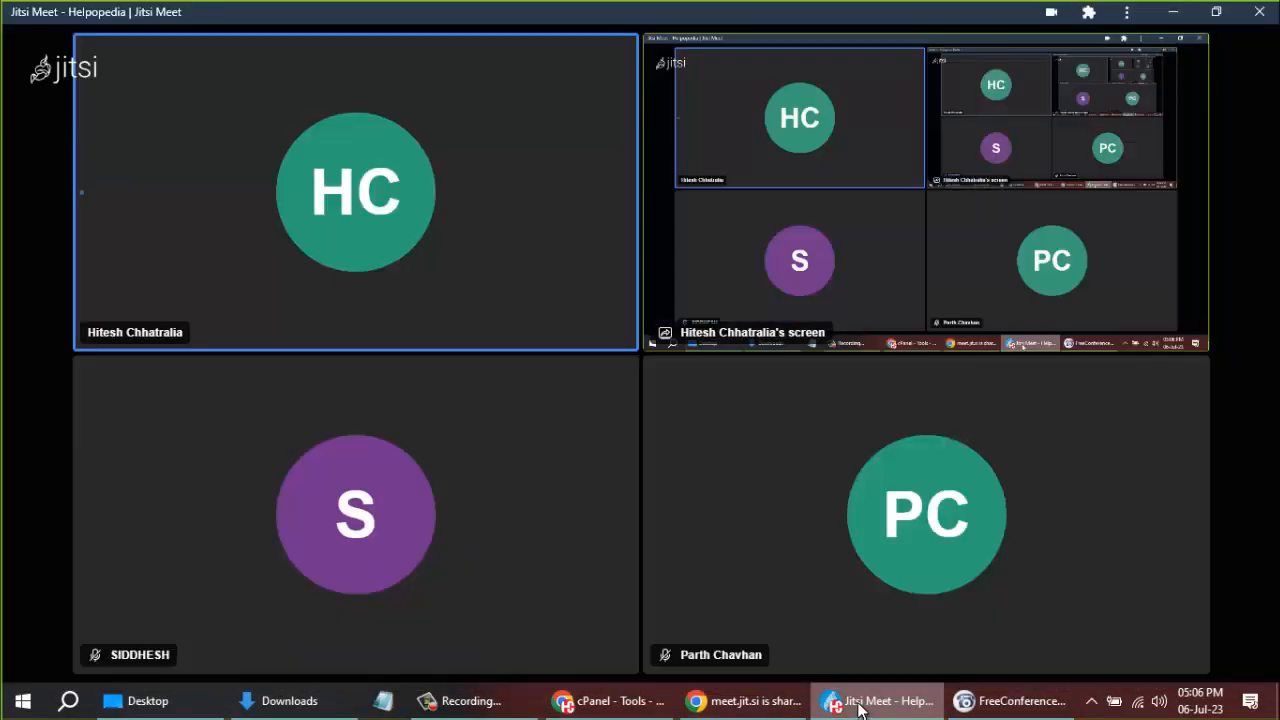
pyautogui.click(858, 702)
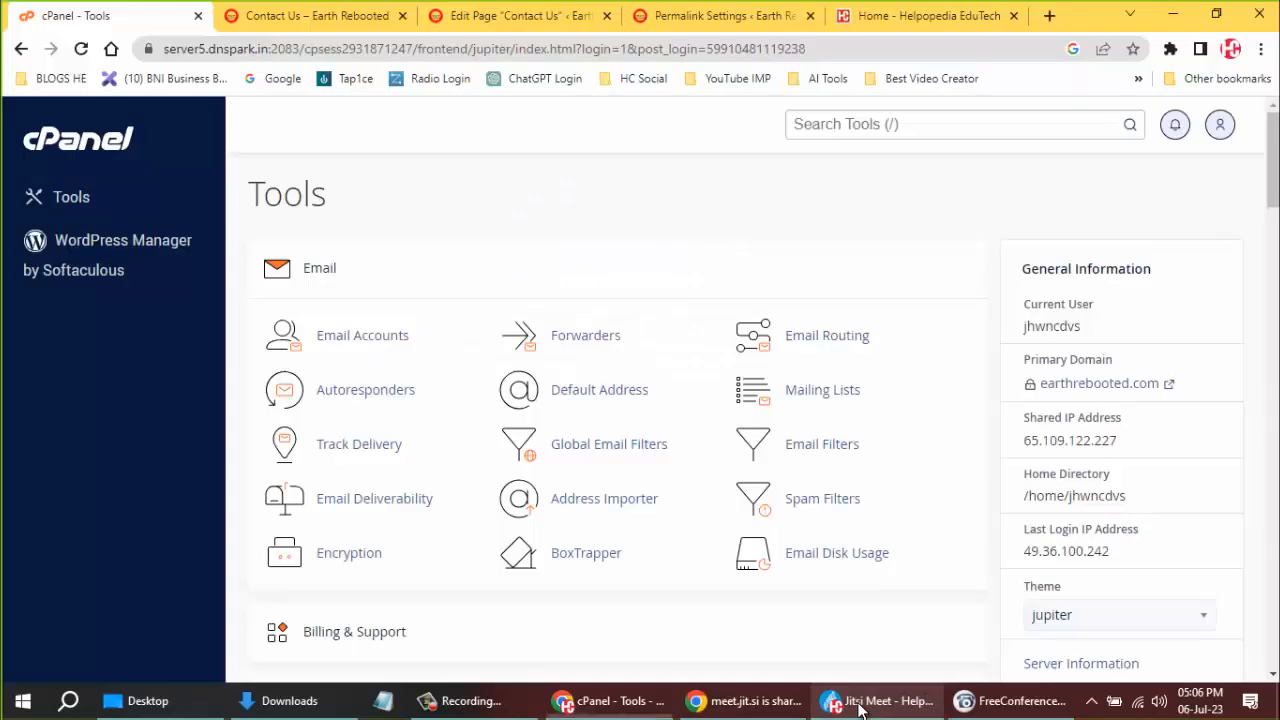
pyautogui.scroll(-5, 410, 357)
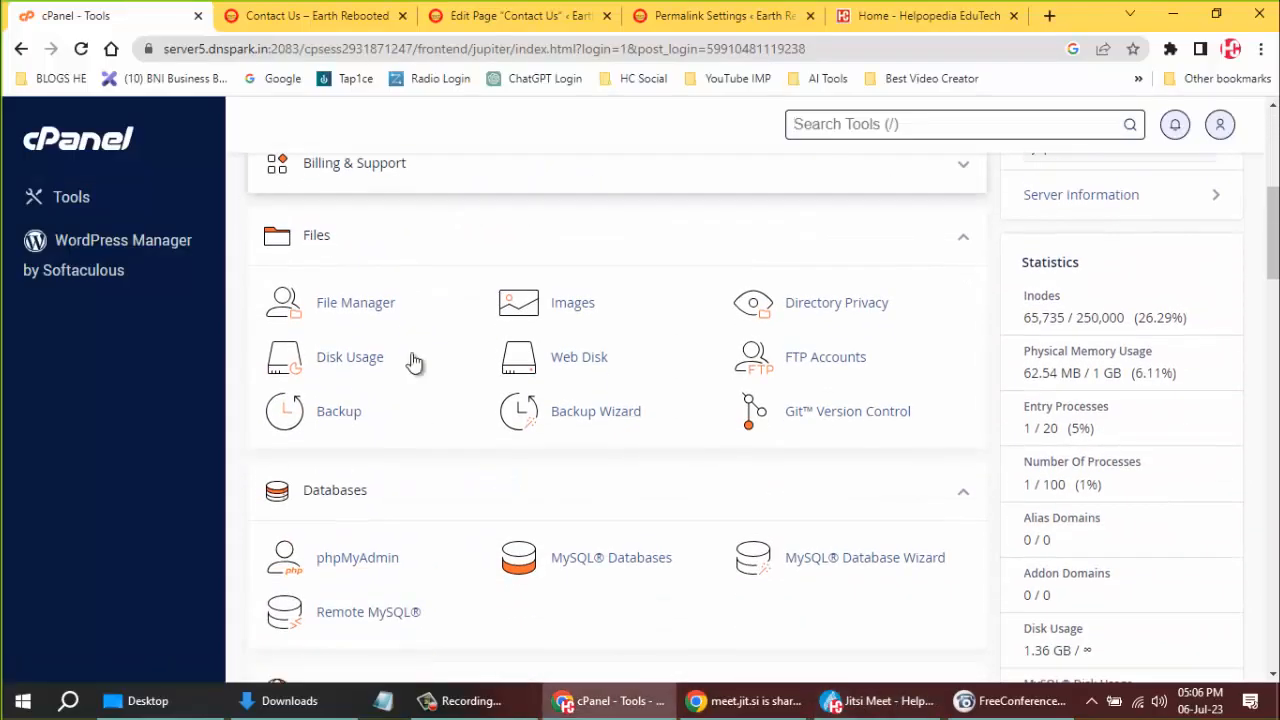
pyautogui.scroll(-4, 414, 358)
pyautogui.scroll(-10, 416, 362)
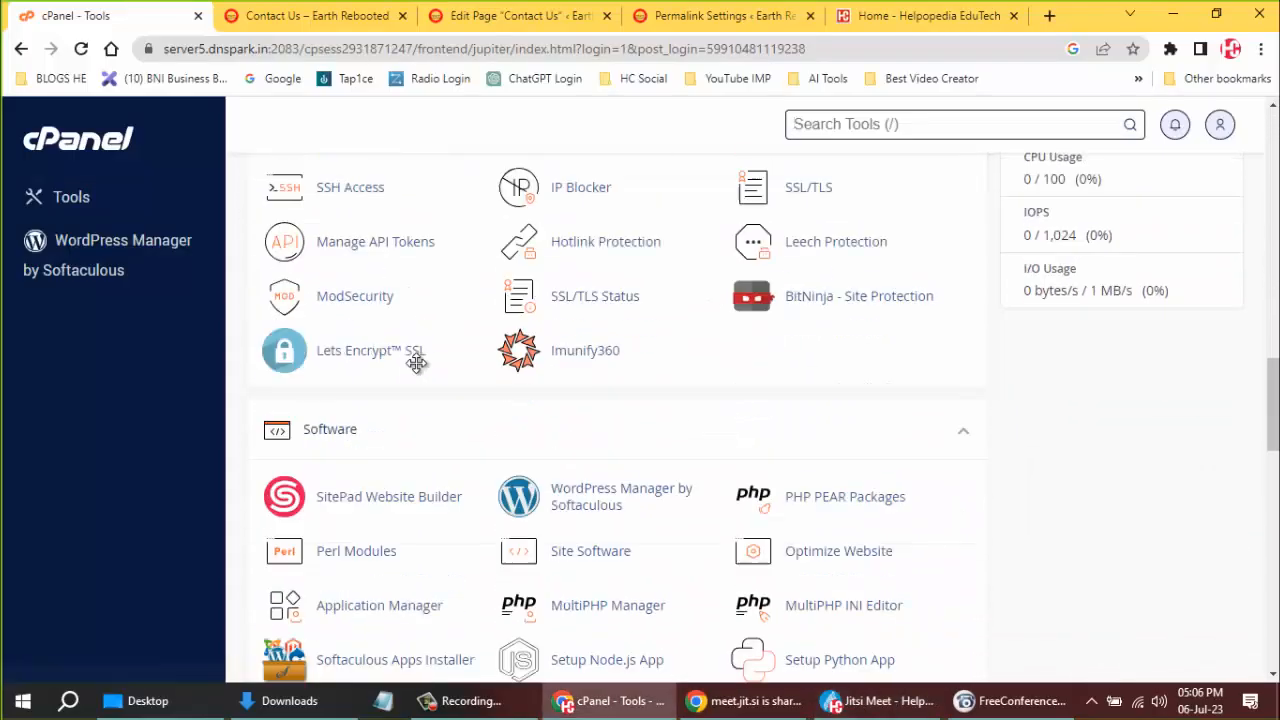
# - Open Softaculous and go to the WordPress 6.2.2 page under Blogs
pyautogui.click(372, 342)
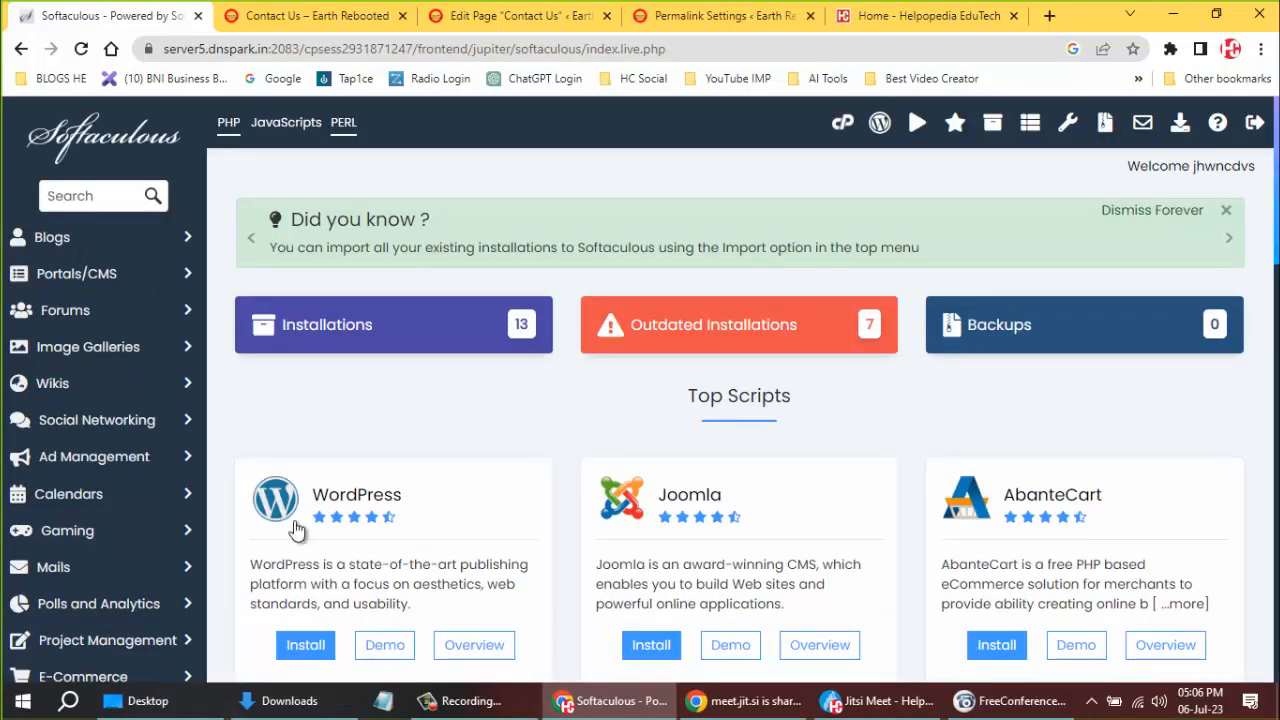
pyautogui.click(125, 256)
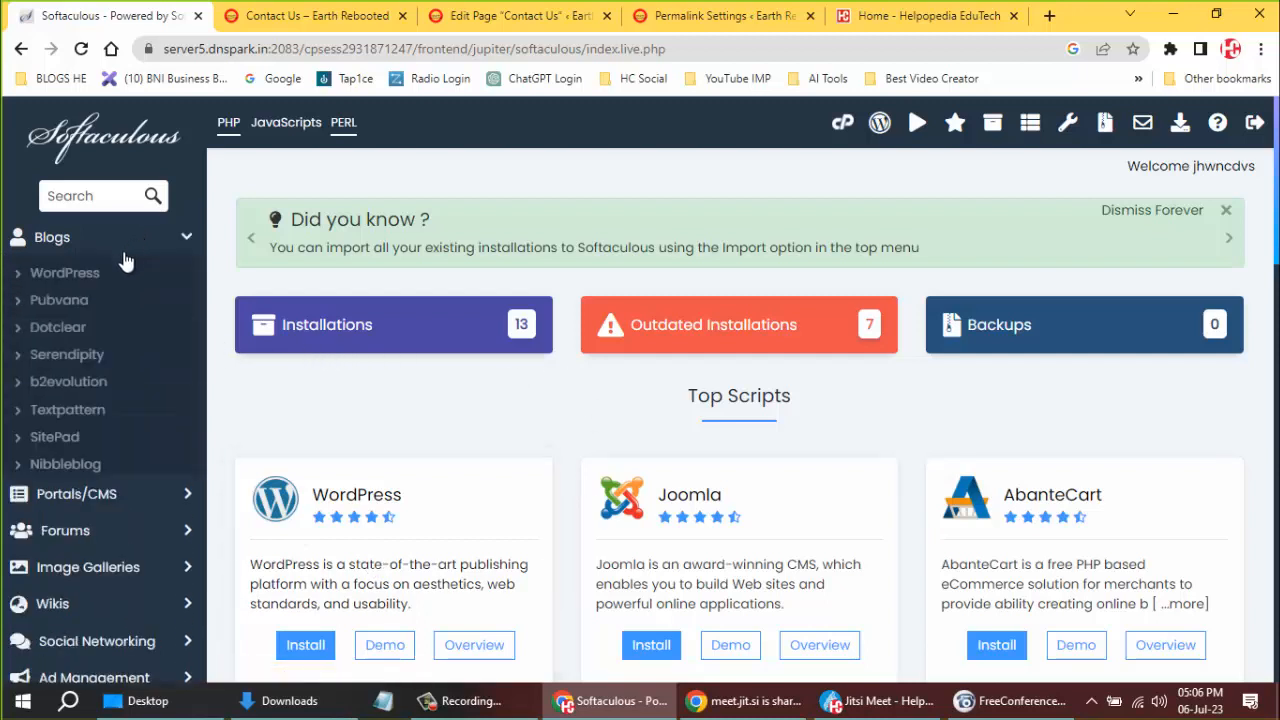
pyautogui.click(74, 277)
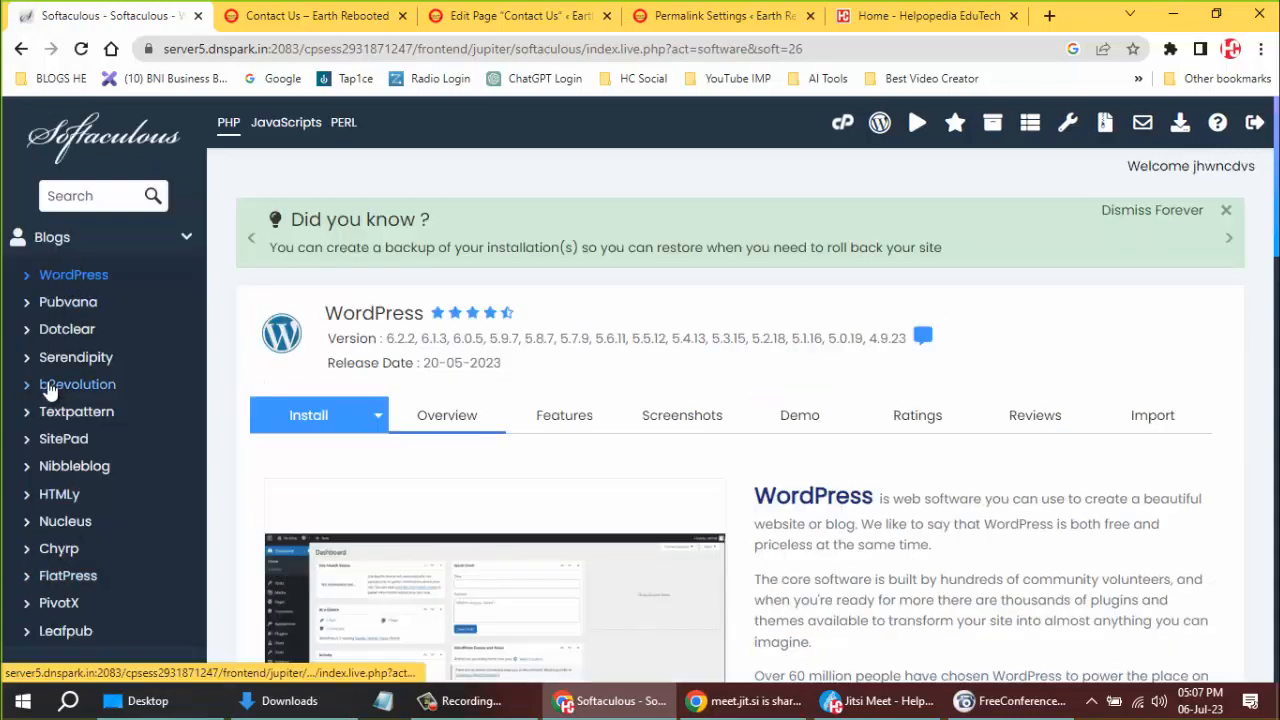
pyautogui.scroll(-3, 94, 216)
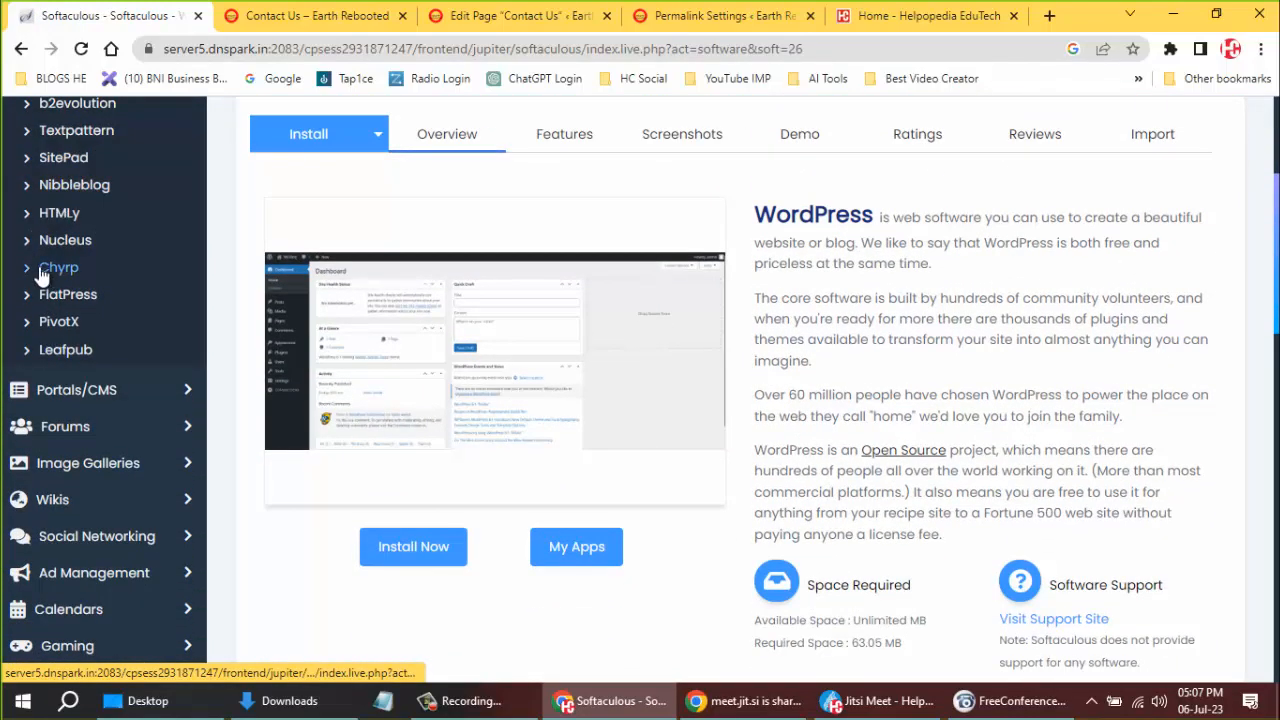
pyautogui.click(90, 400)
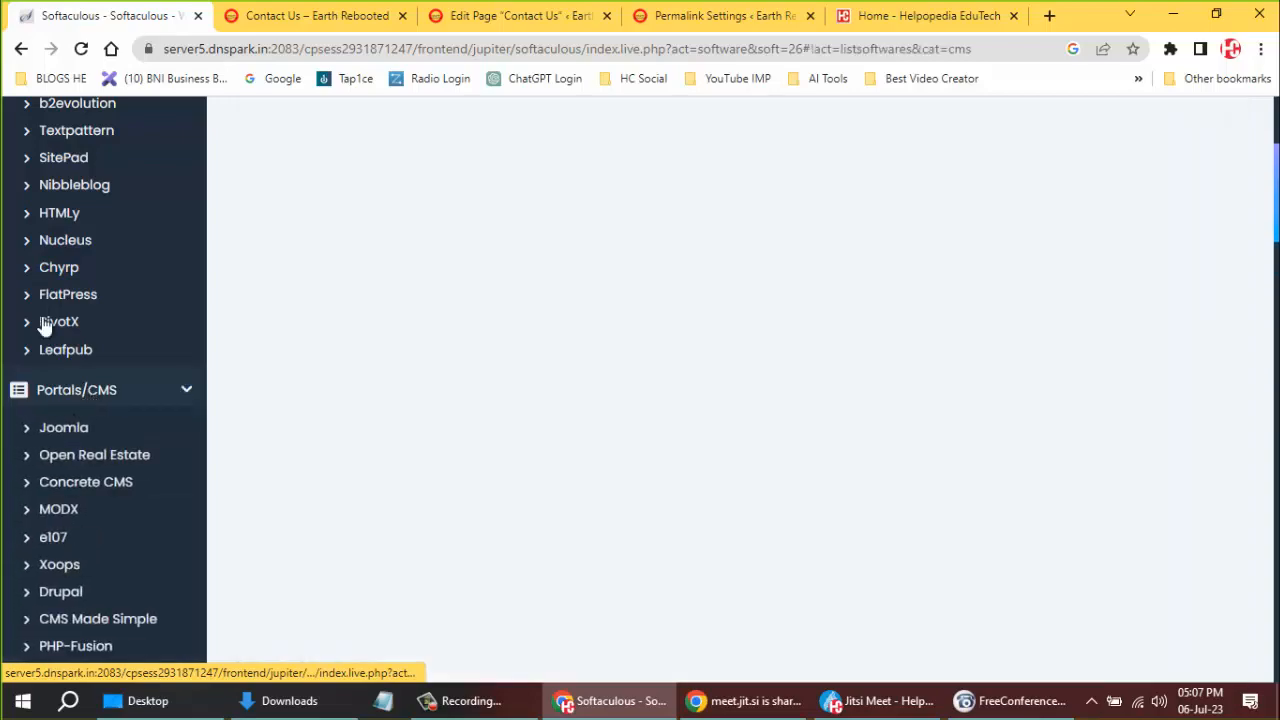
pyautogui.scroll(-5, 63, 423)
pyautogui.scroll(-12, 63, 420)
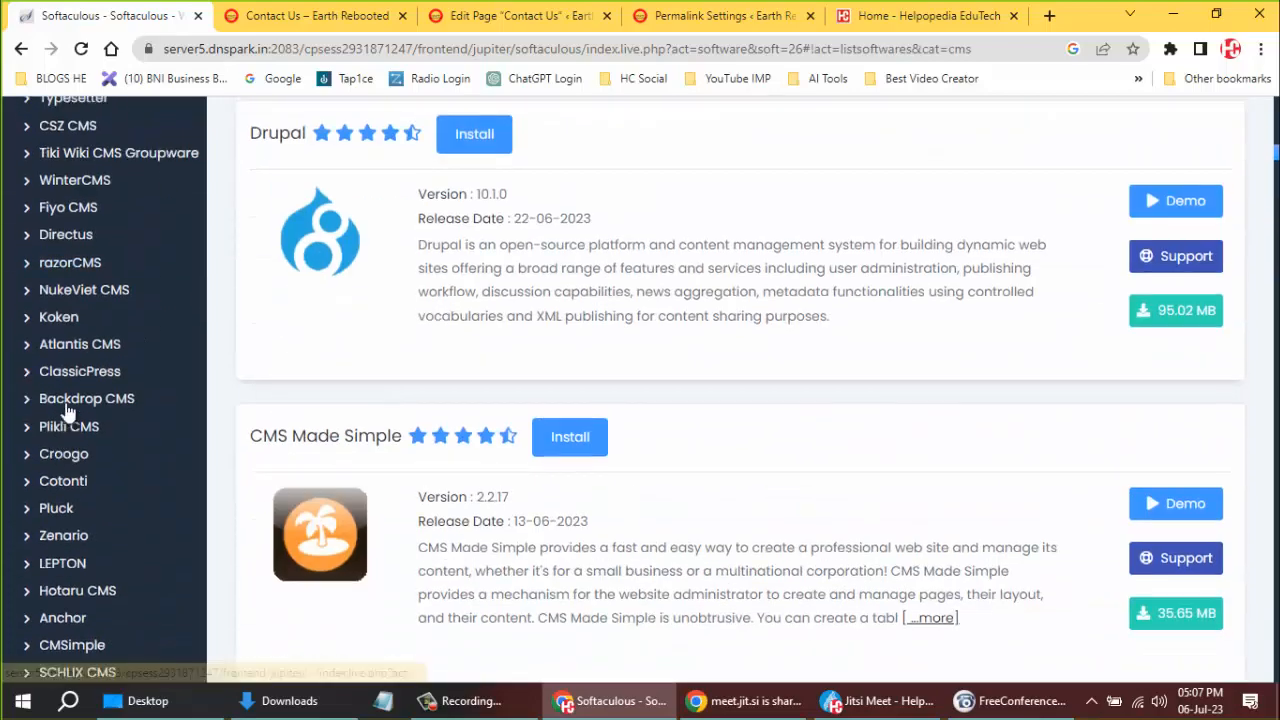
pyautogui.scroll(20, 69, 414)
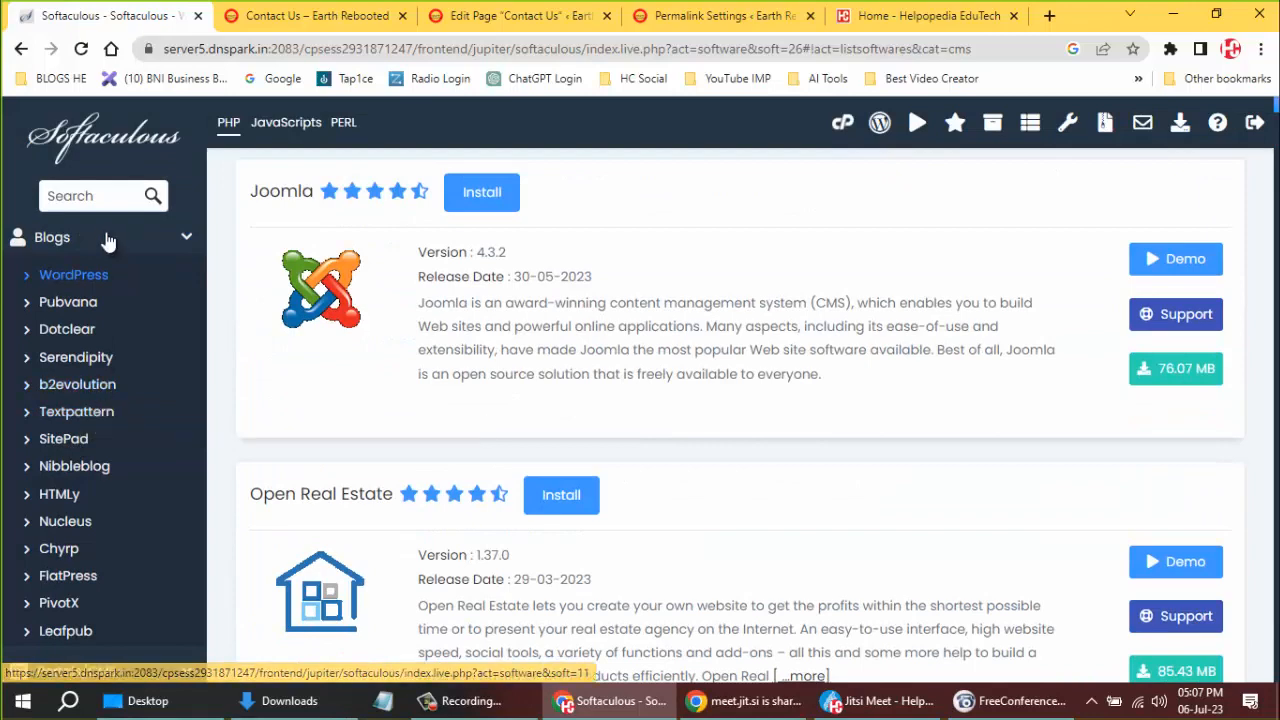
pyautogui.click(95, 280)
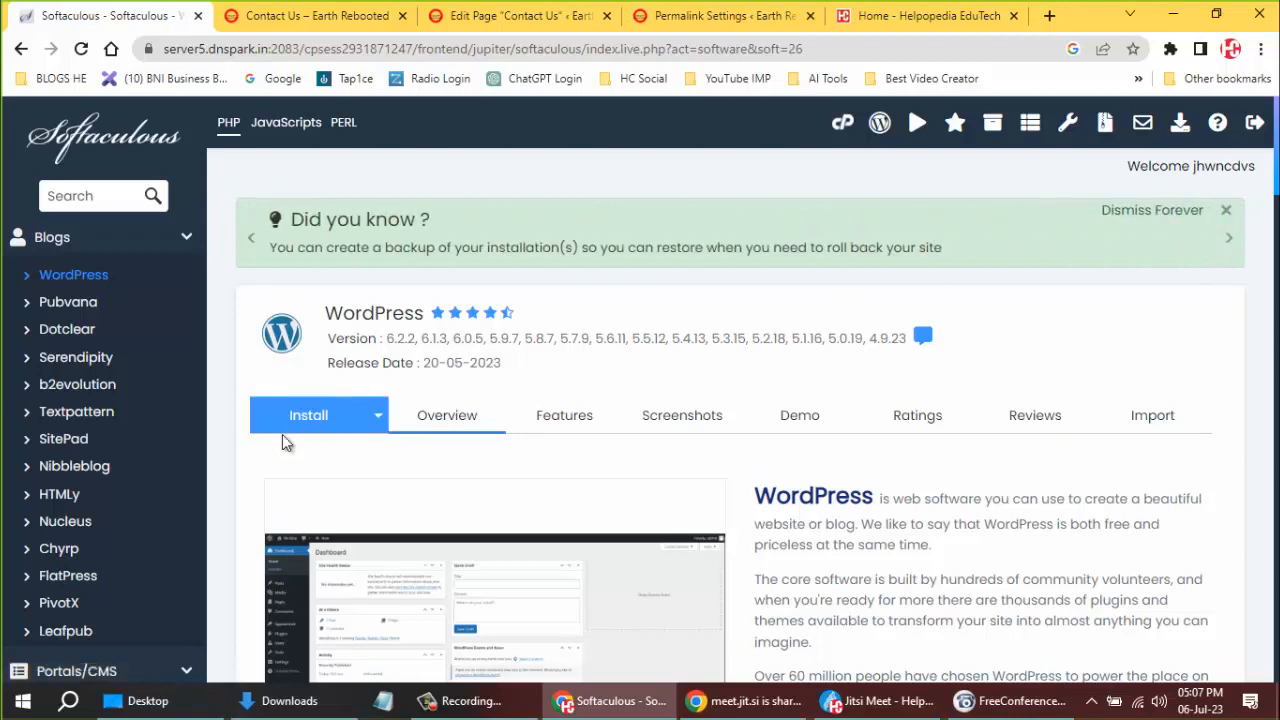
# - Enter siddhesh as the install directory on the WordPress Install form
pyautogui.click(309, 417)
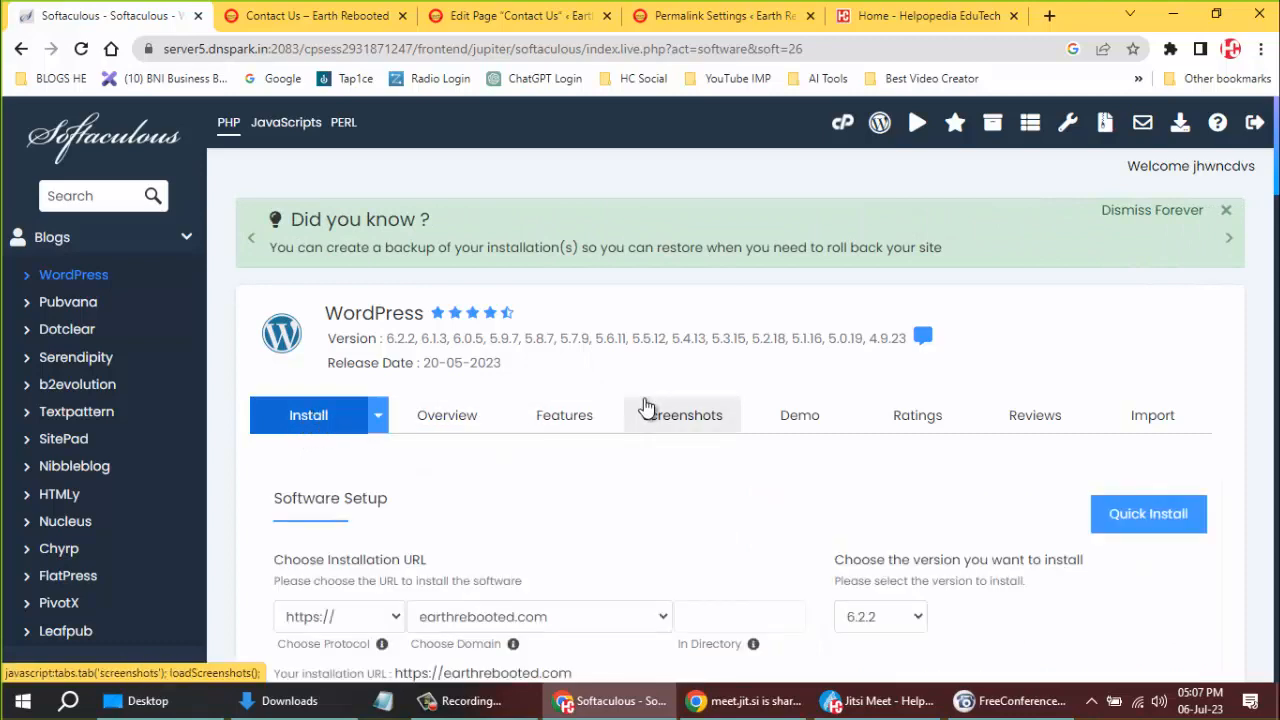
pyautogui.scroll(-3, 645, 408)
pyautogui.click(768, 337)
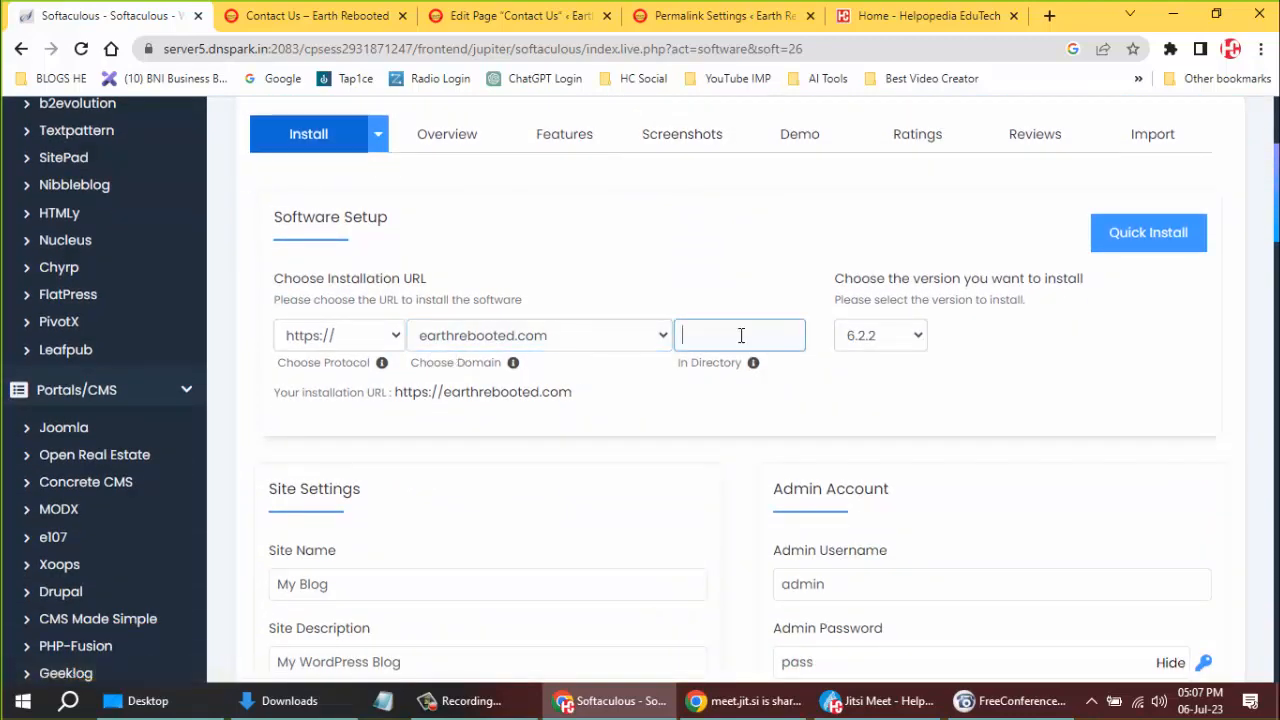
pyautogui.click(739, 332)
pyautogui.write('si')
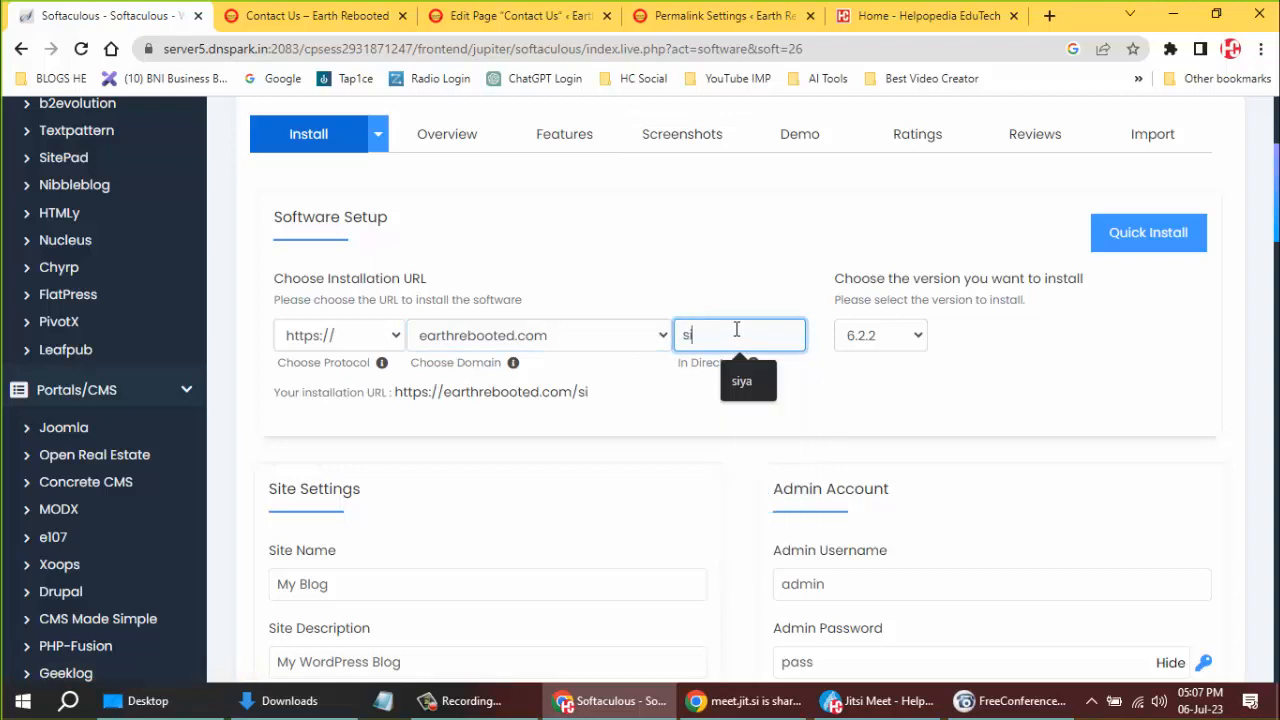
pyautogui.write('ddhesh')
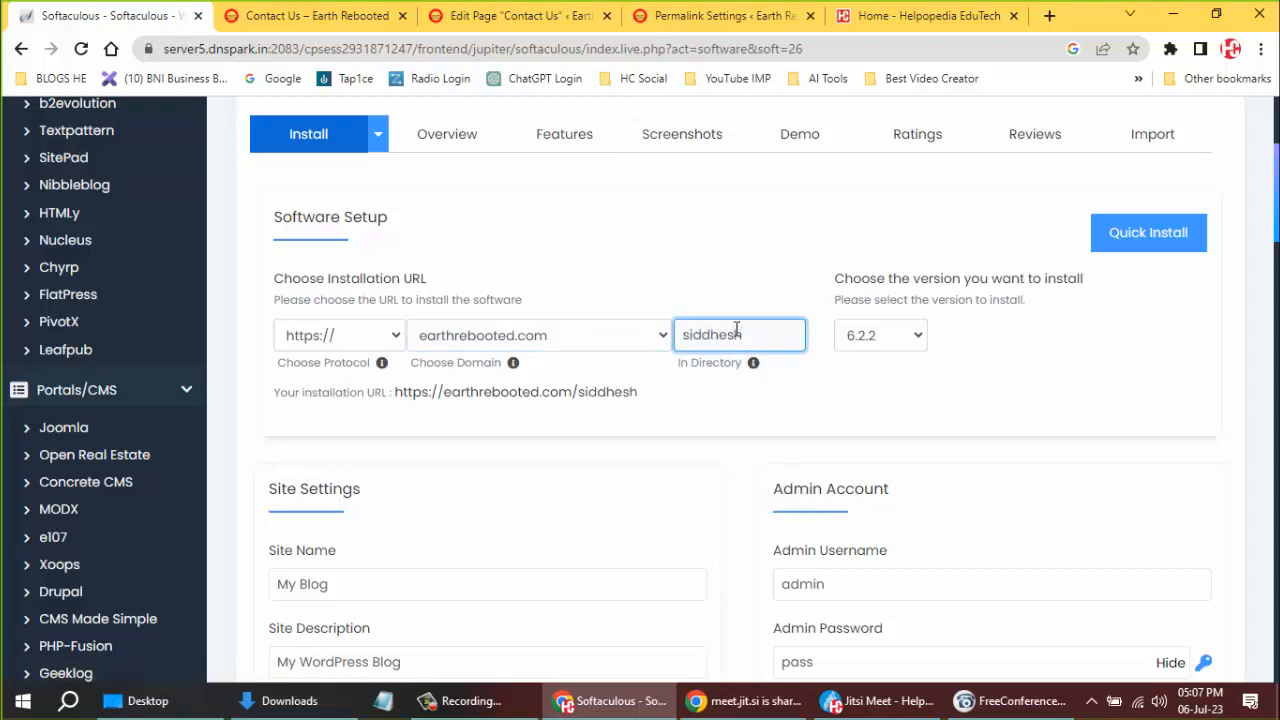
pyautogui.scroll(-2, 766, 422)
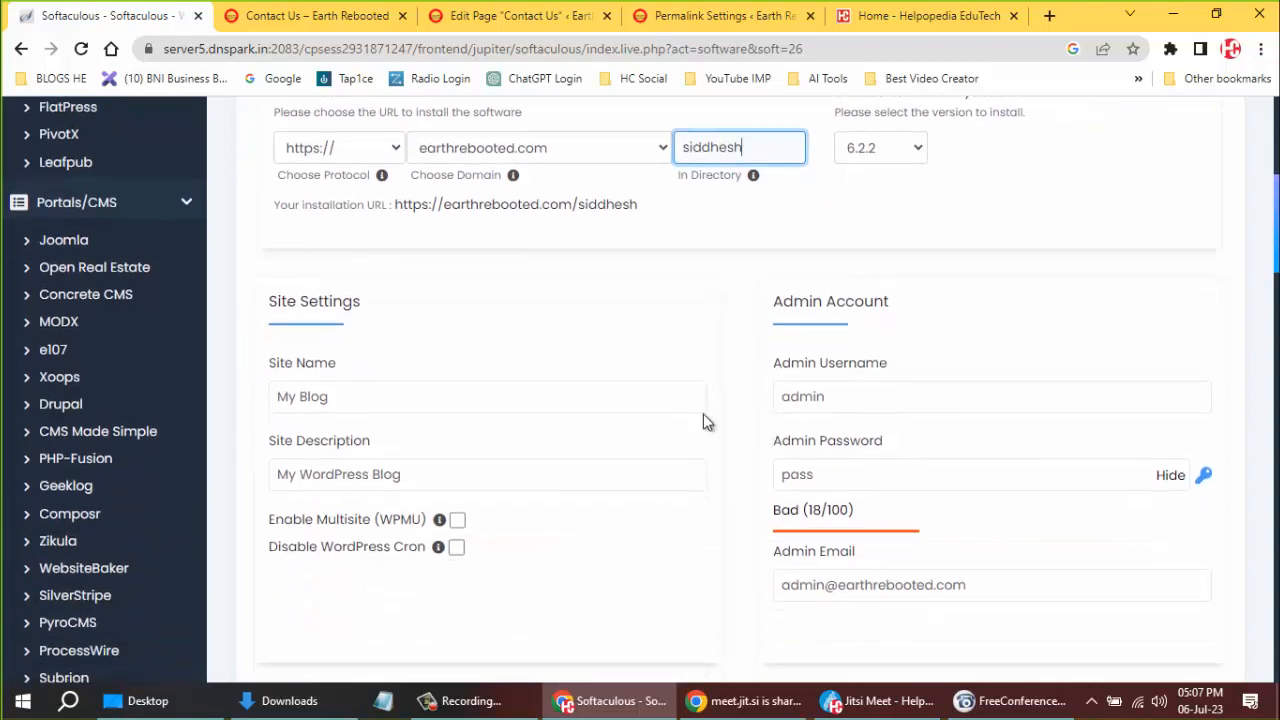
pyautogui.hotkey('ctrl', 'a')
pyautogui.hotkey('ctrl', 'c')
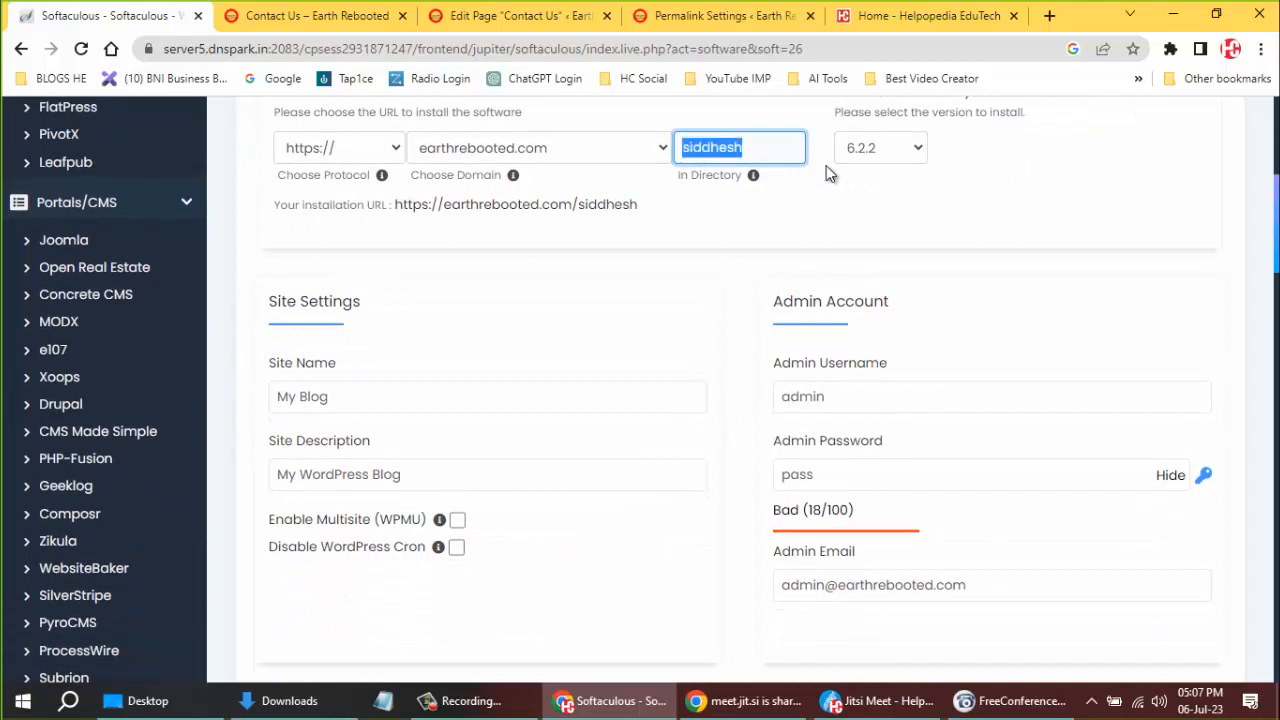
# - Set the admin username to siddhesh and a new strong admin password (97/100)
pyautogui.click(848, 398)
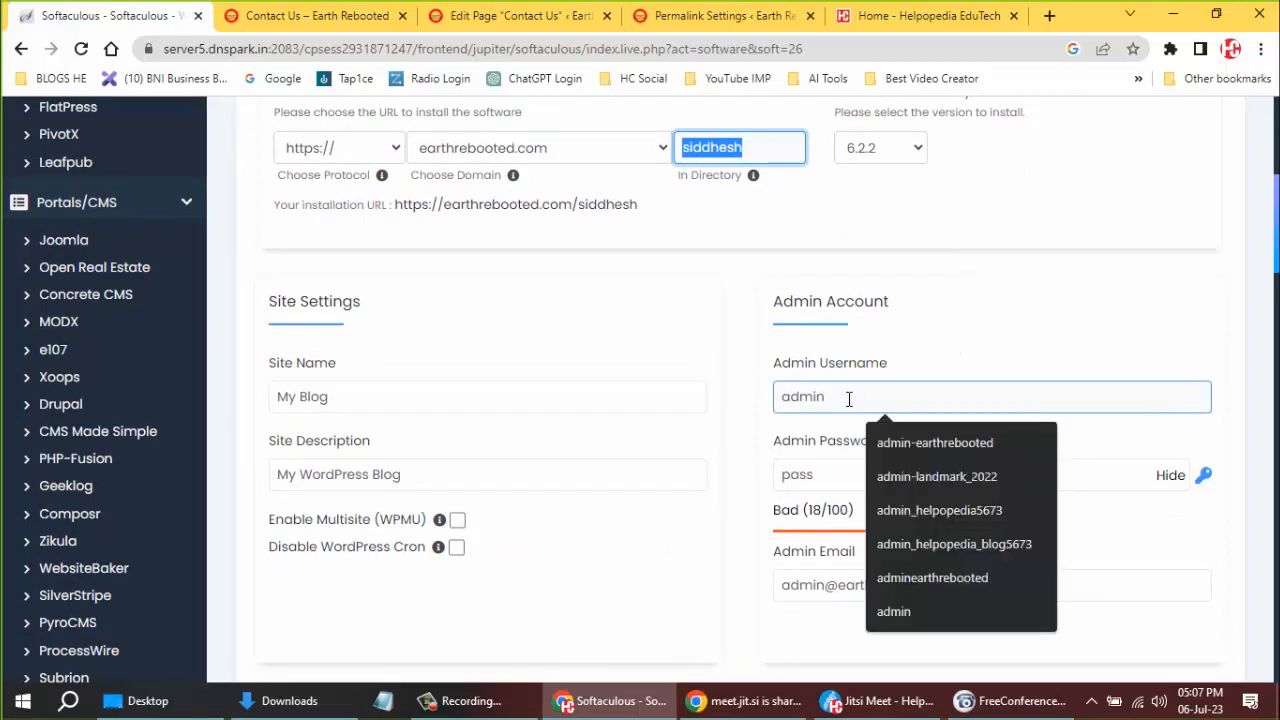
pyautogui.hotkey('ctrl', 'a')
pyautogui.hotkey('ctrl', 'v')
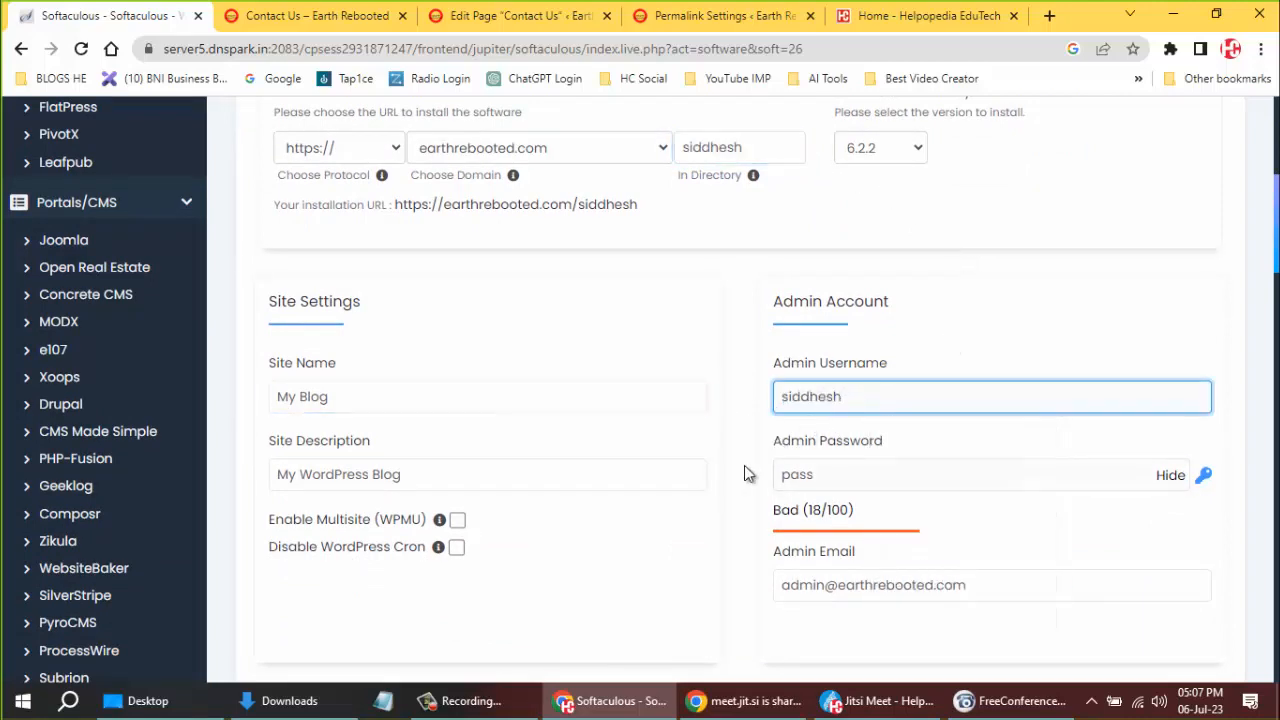
pyautogui.doubleClick(816, 476)
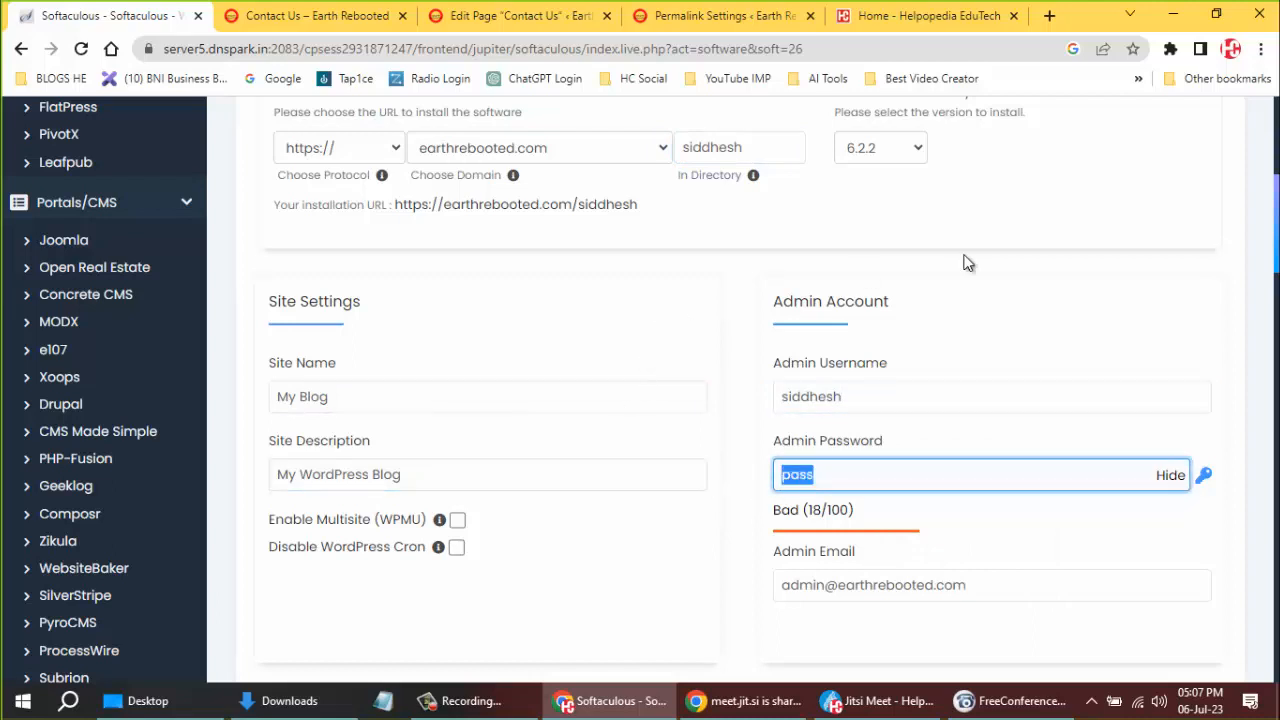
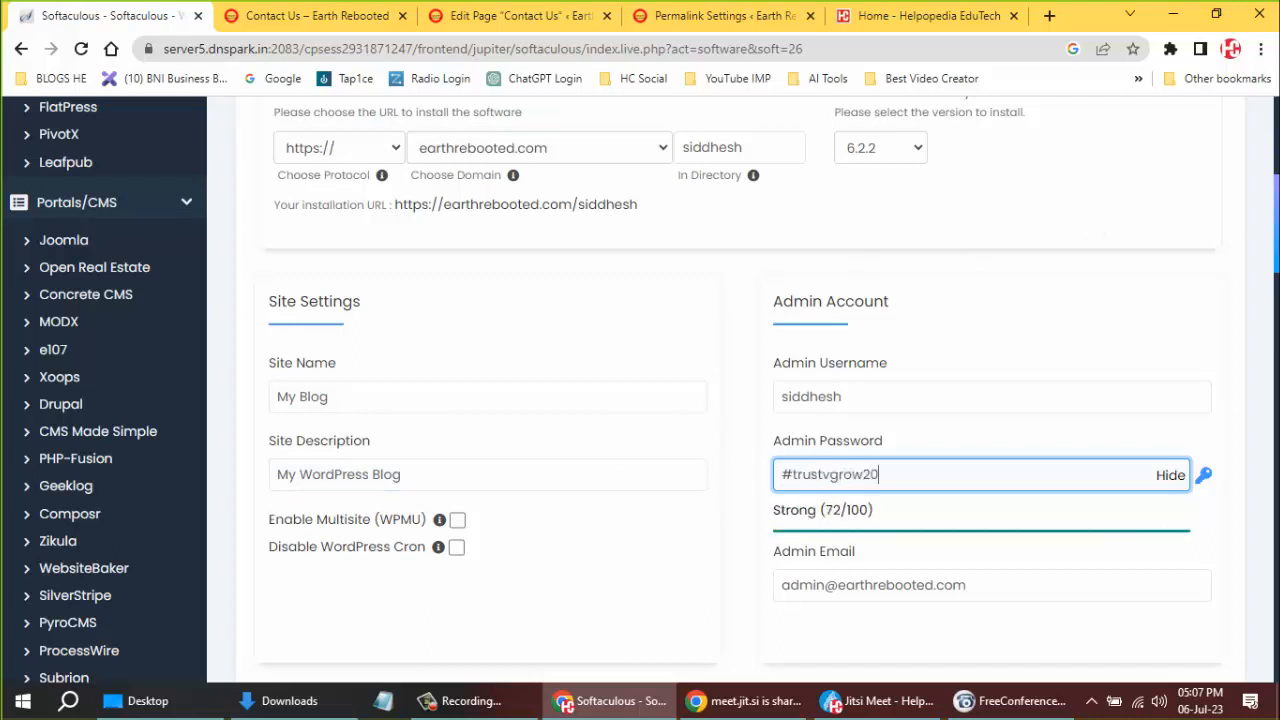
pyautogui.click(897, 386)
pyautogui.moveTo(877, 393); pyautogui.dragTo(717, 414)
pyautogui.hotkey('ctrl', 'c')
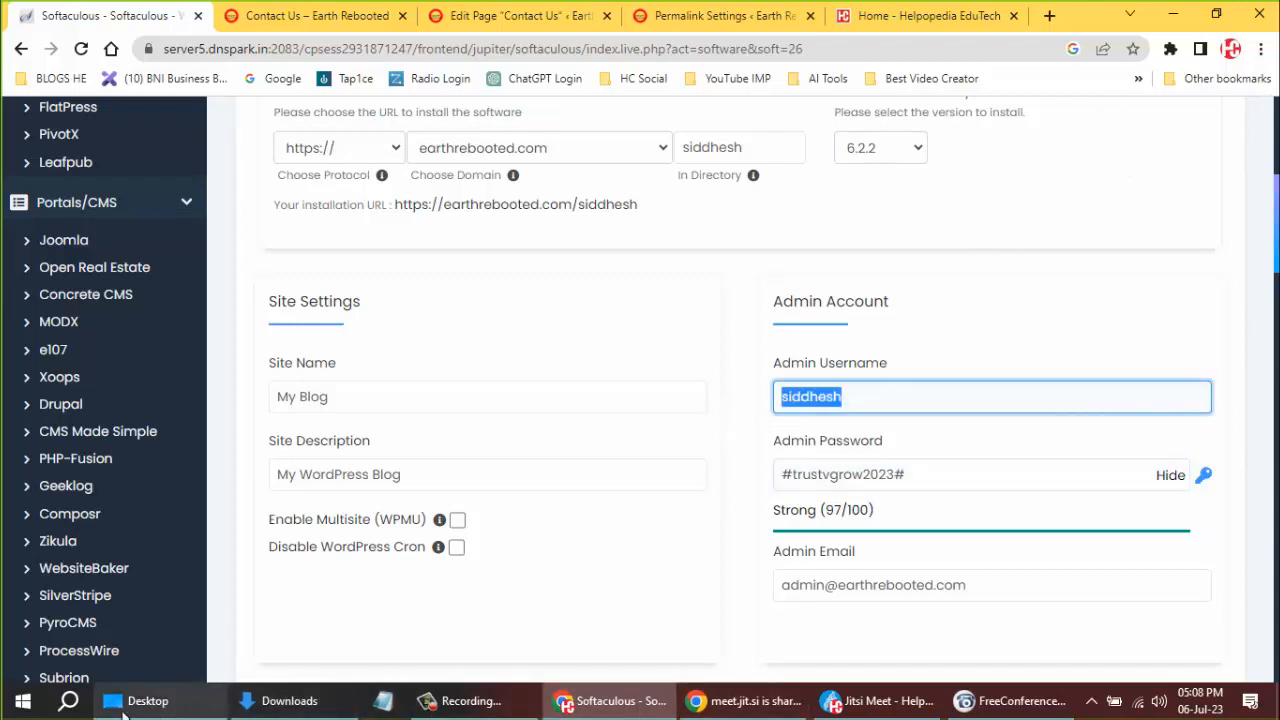
# - Paste the siddhesh admin username into Notepad and copy the admin password from the form
pyautogui.click(388, 703)
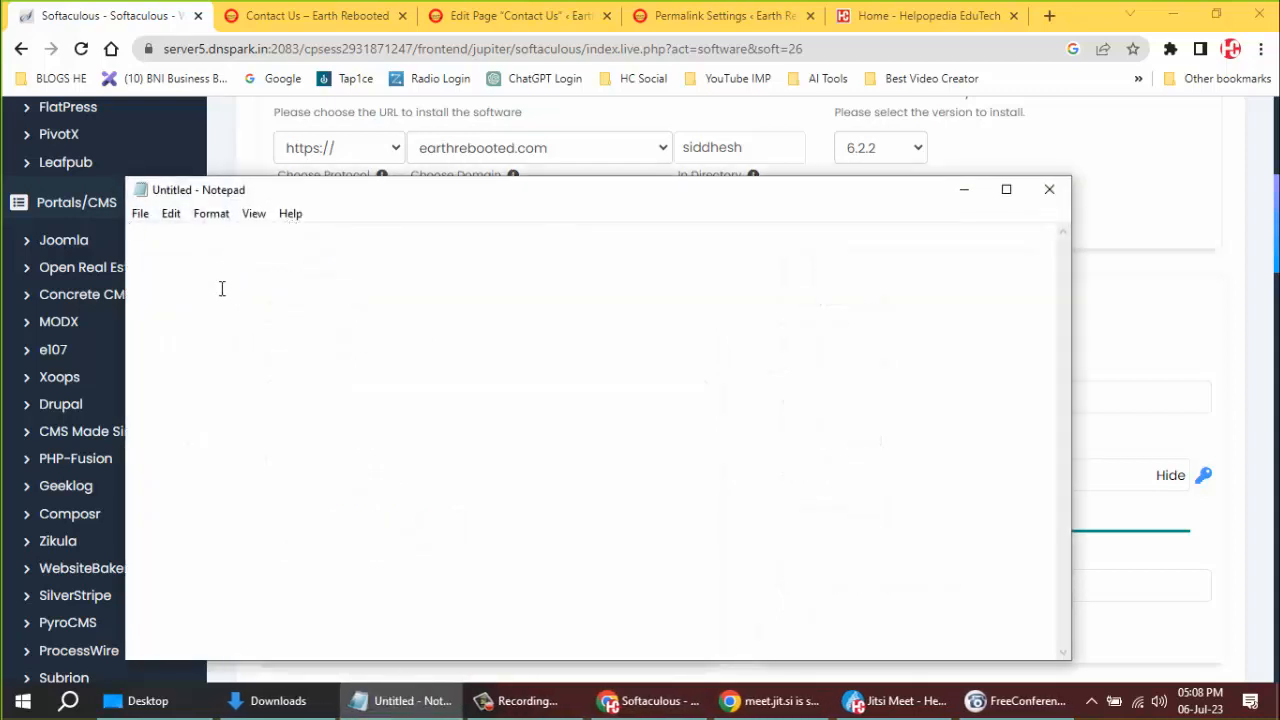
pyautogui.press('Return')
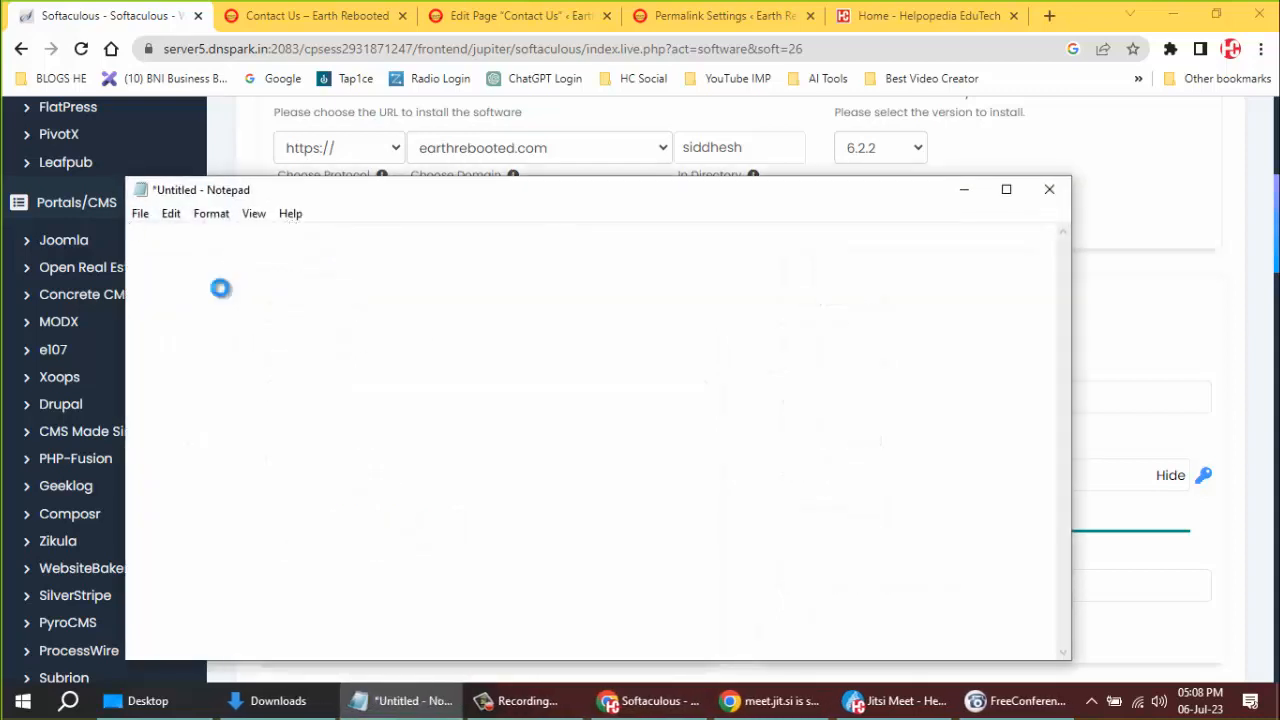
pyautogui.hotkey('ctrl', 'v')
pyautogui.hotkey('alt', 'Tab')
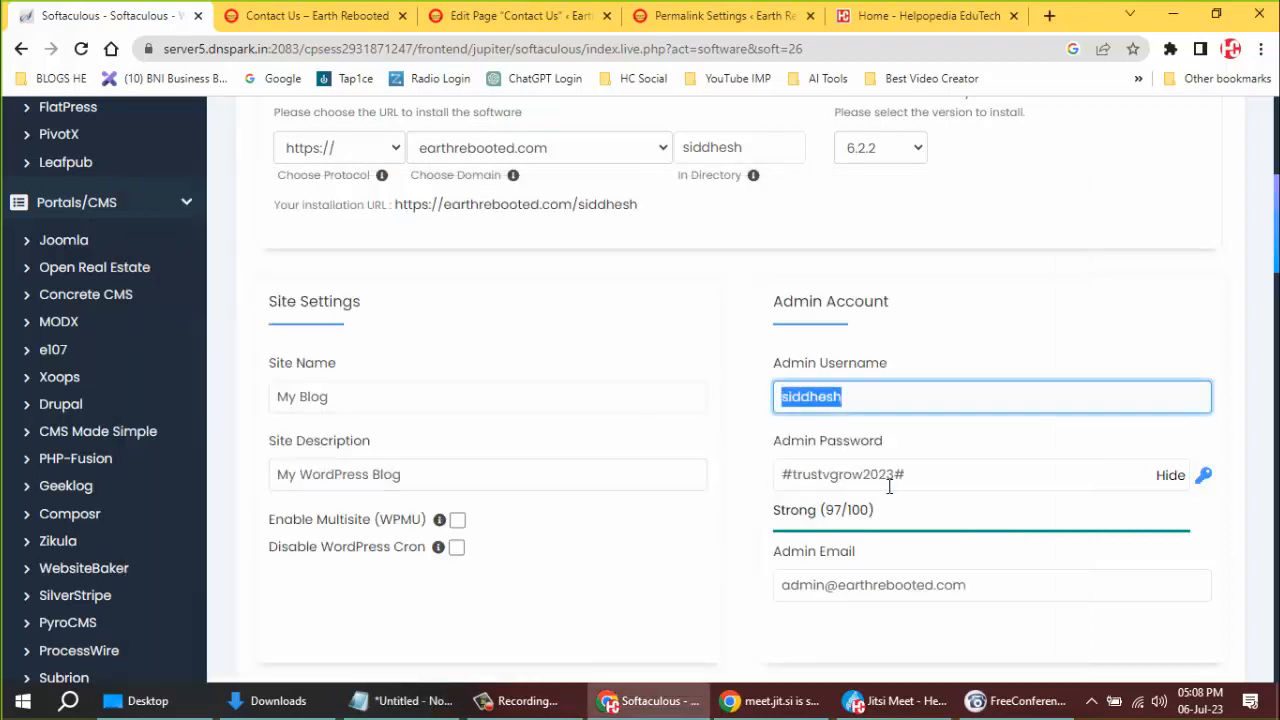
pyautogui.moveTo(926, 476); pyautogui.dragTo(767, 470)
pyautogui.hotkey('ctrl', 'c')
pyautogui.click(767, 470)
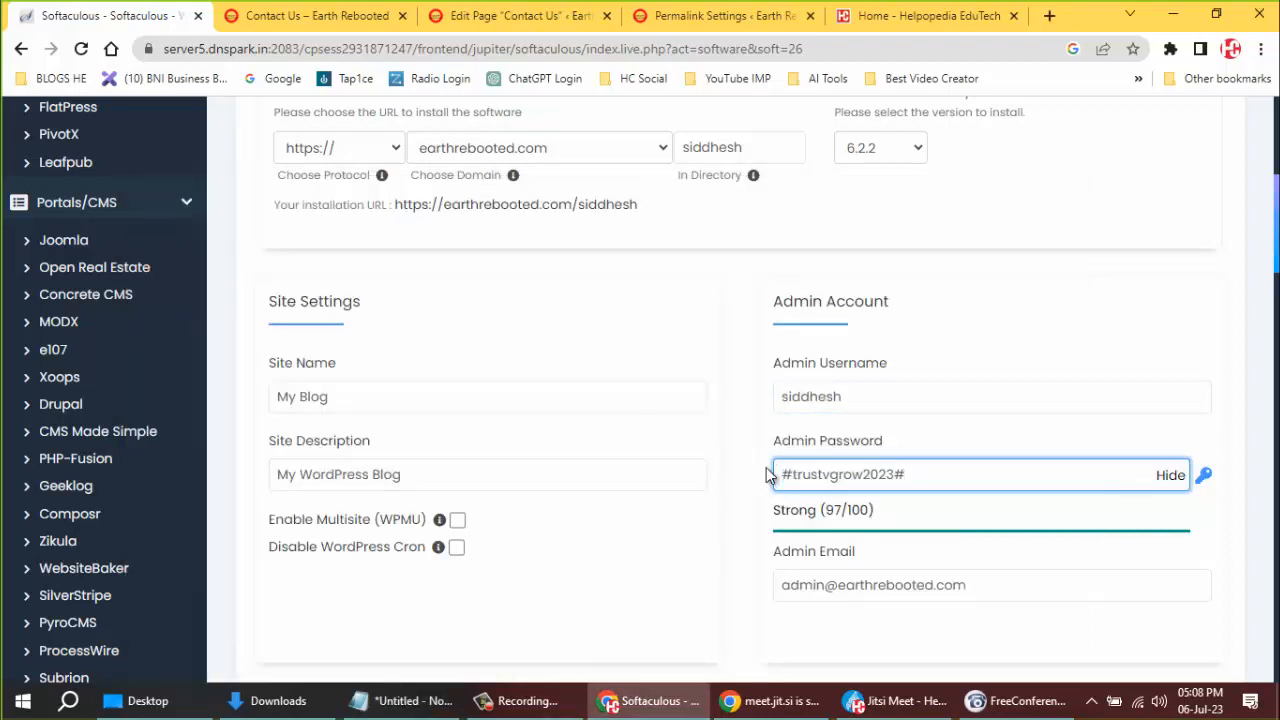
pyautogui.hotkey('alt', 'Tab')
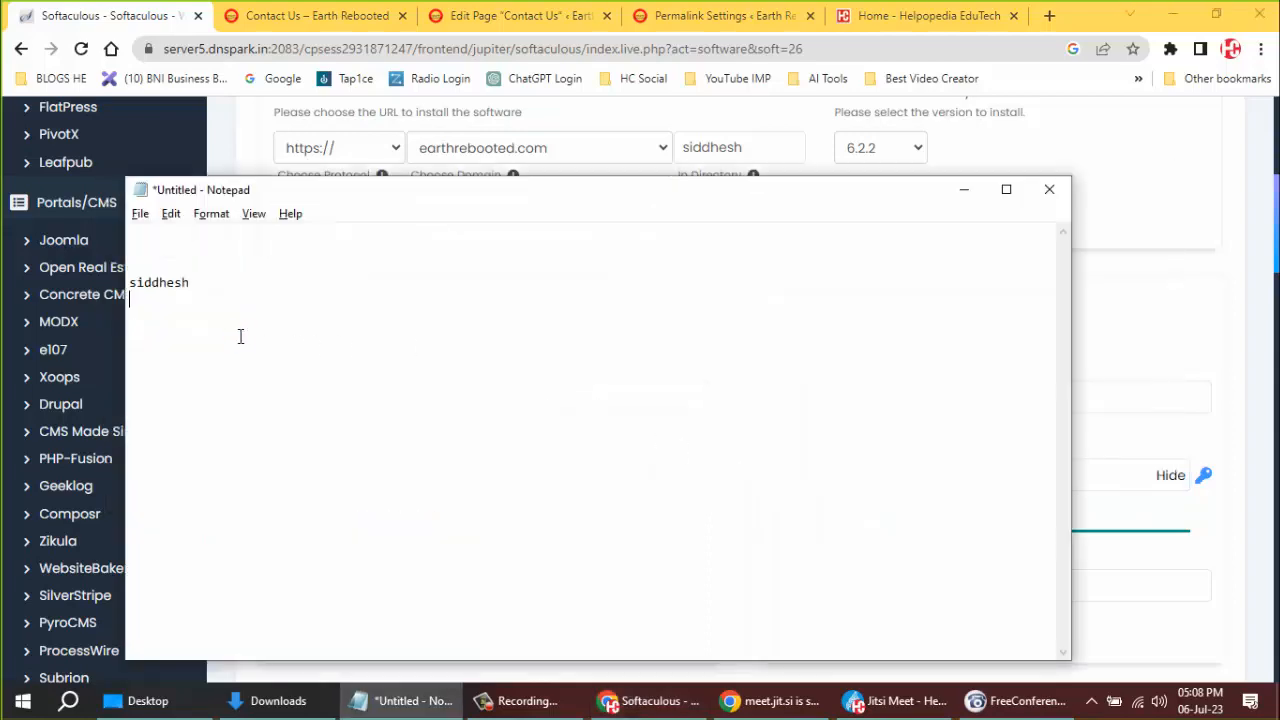
# - Paste the admin password into the Notepad notes and return to the form
pyautogui.hotkey('ctrl', 'v')
pyautogui.hotkey('alt', 'Tab')
pyautogui.scroll(-1, 705, 393)
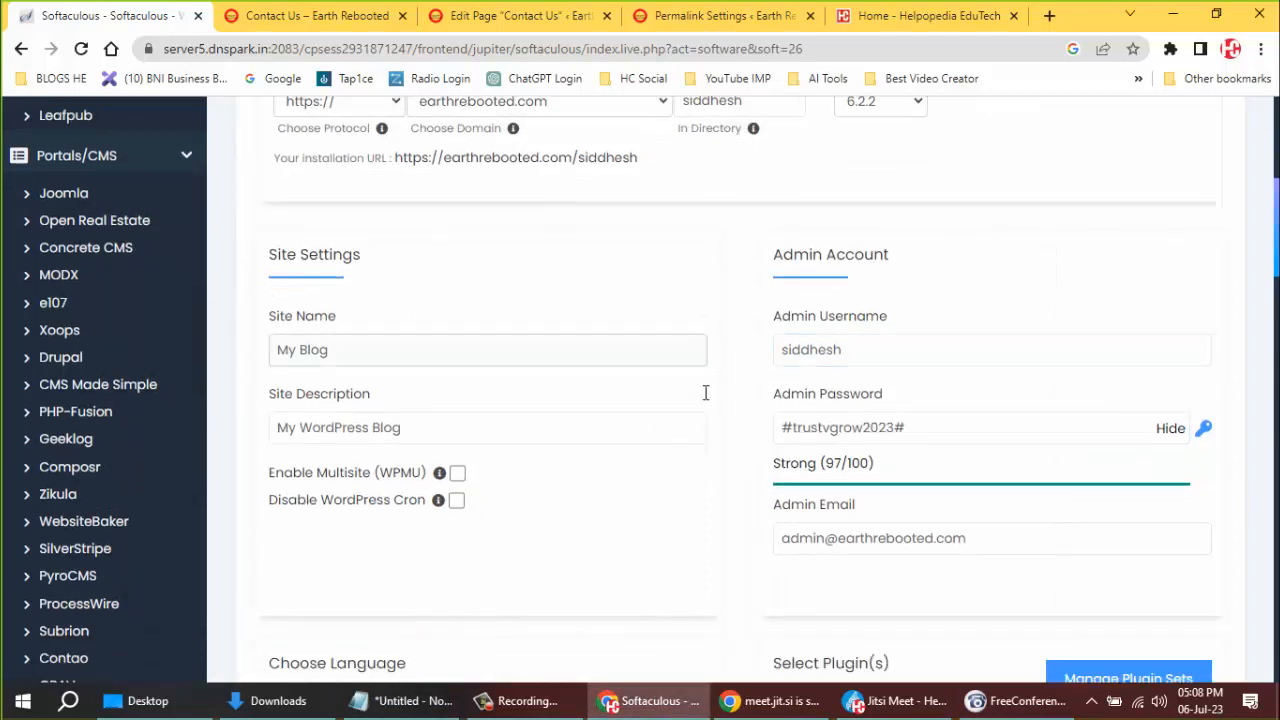
pyautogui.scroll(-2, 710, 392)
# - Edit the admin email so its name part matches the install directory
pyautogui.click(920, 305)
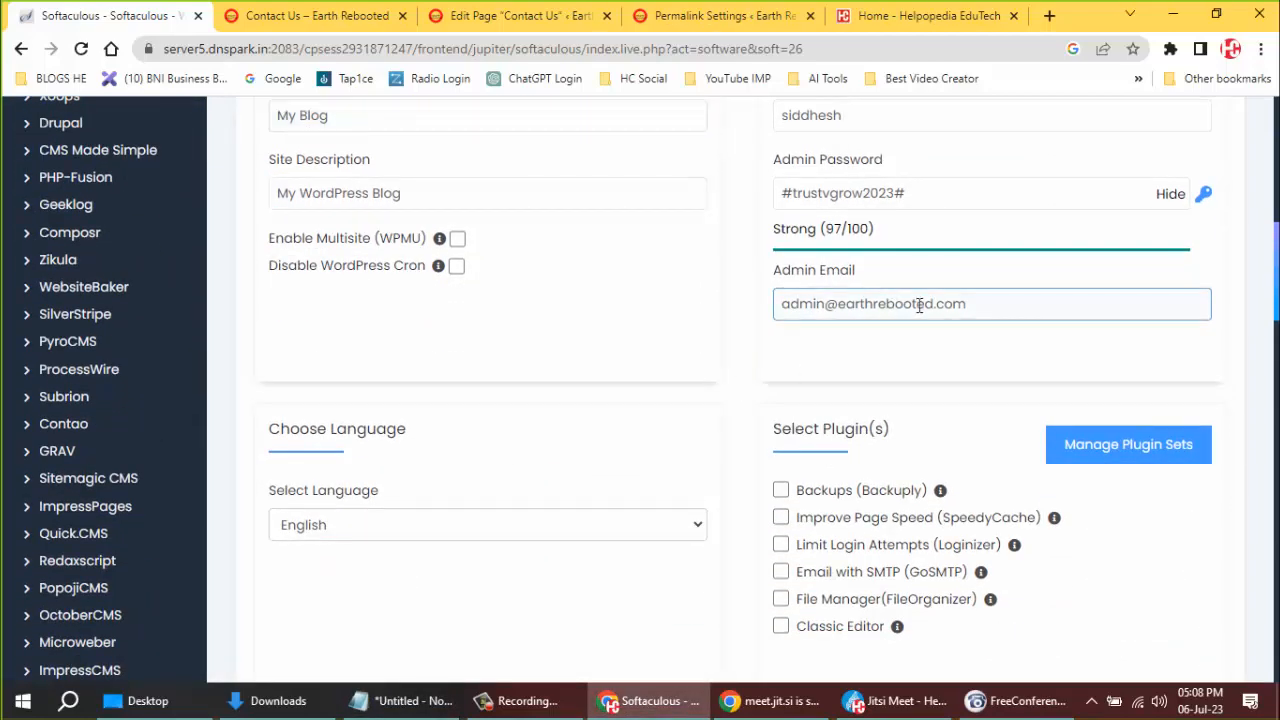
pyautogui.doubleClick(825, 303)
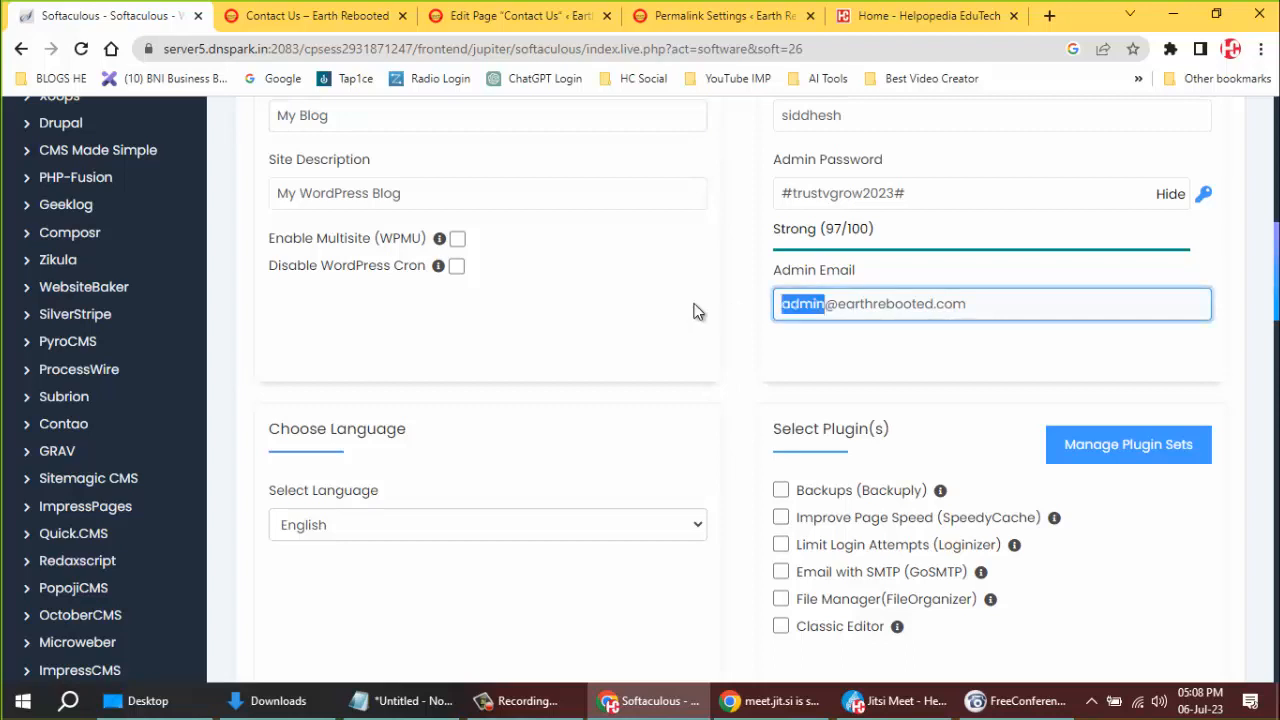
pyautogui.press('BackSpace')
pyautogui.write('si')
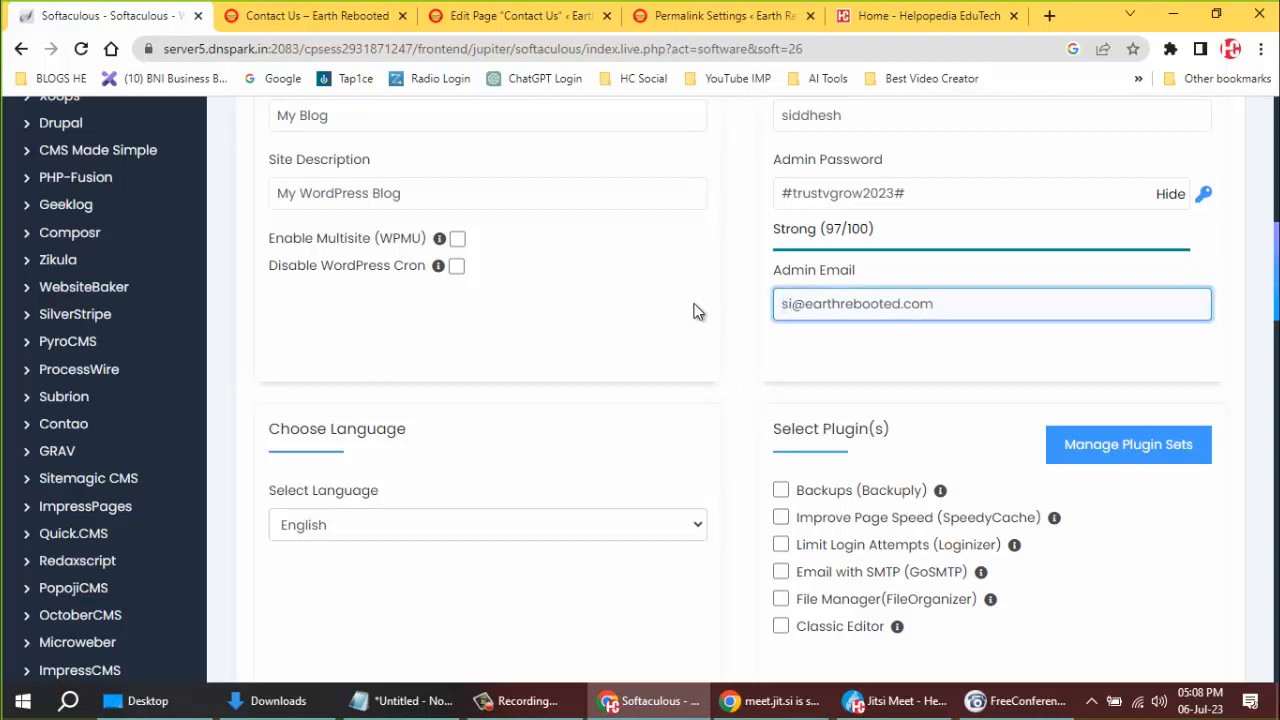
pyautogui.write('dd')
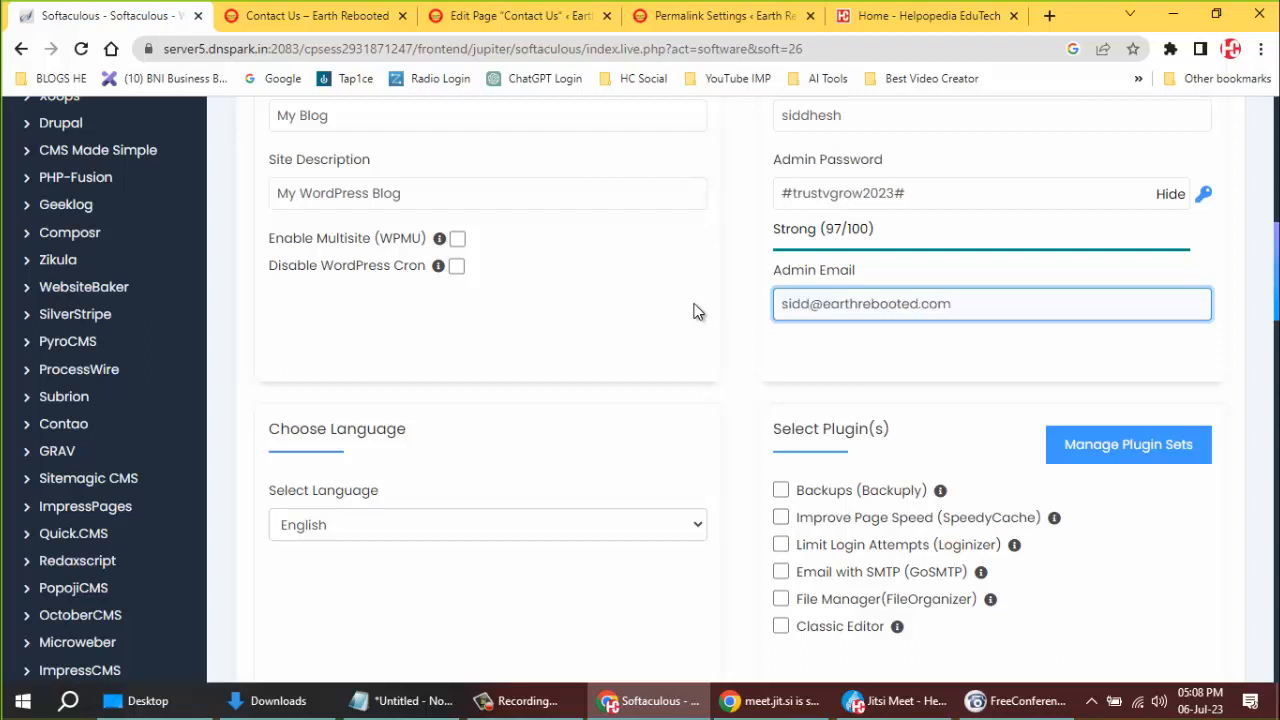
pyautogui.write('hesh')
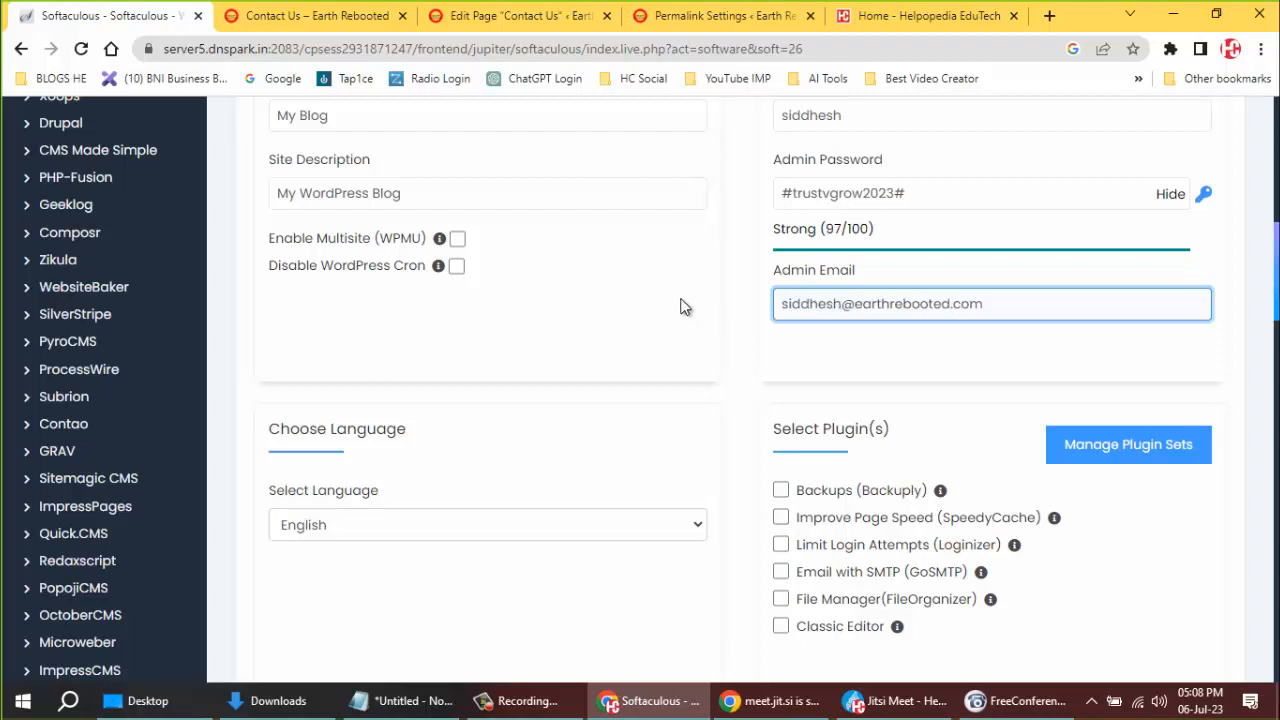
pyautogui.scroll(-2, 1000, 280)
pyautogui.click(855, 184)
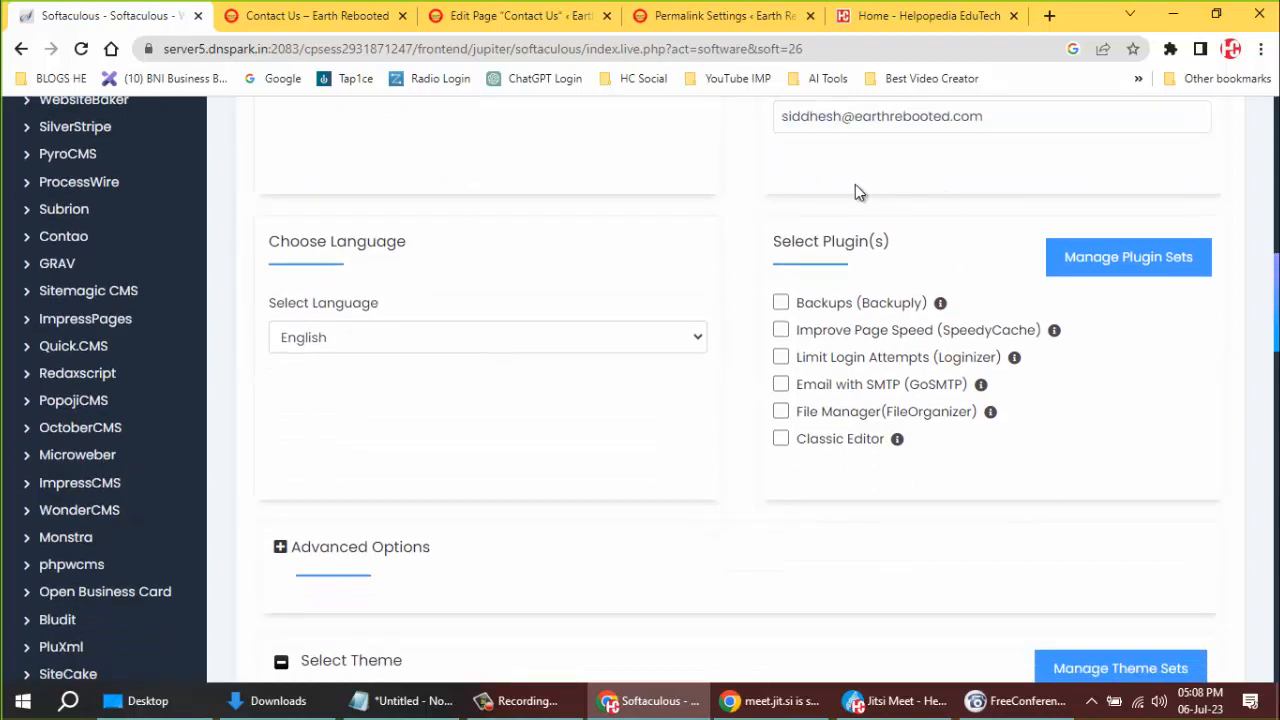
# - Tick the Classic Editor plugin and scroll down to the Install button
pyautogui.scroll(-2, 855, 184)
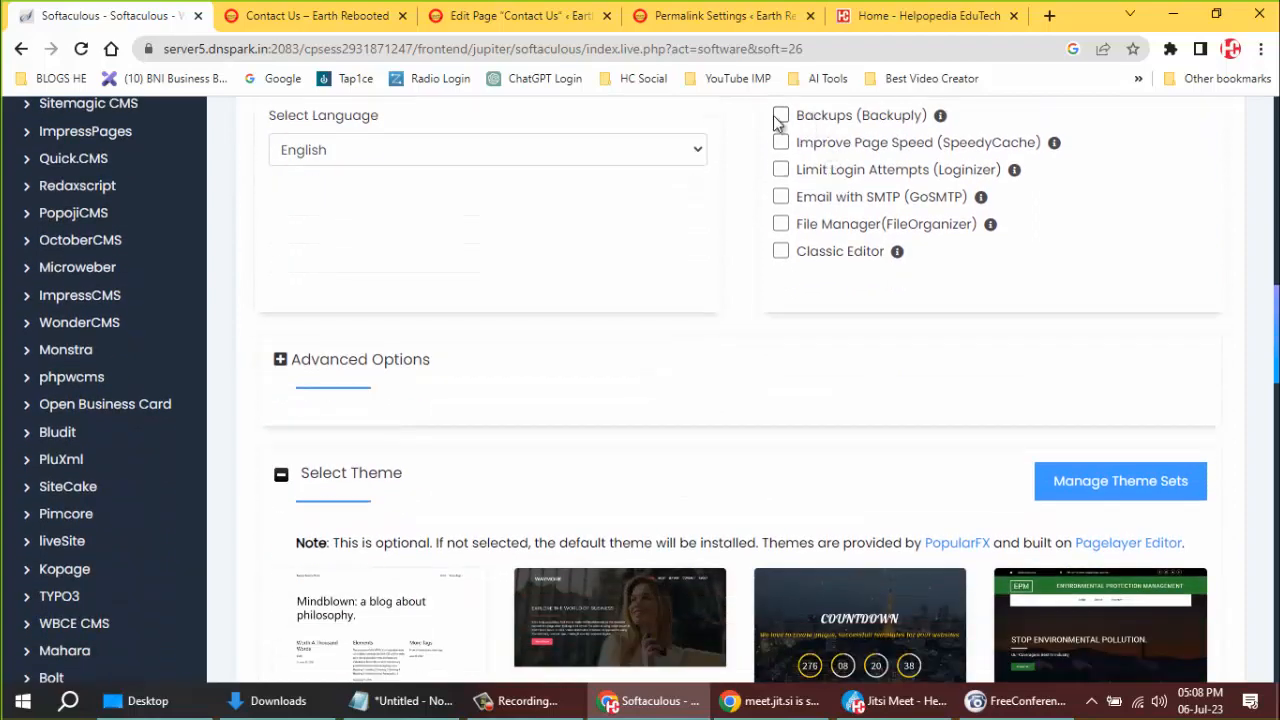
pyautogui.click(780, 251)
pyautogui.scroll(-2, 993, 289)
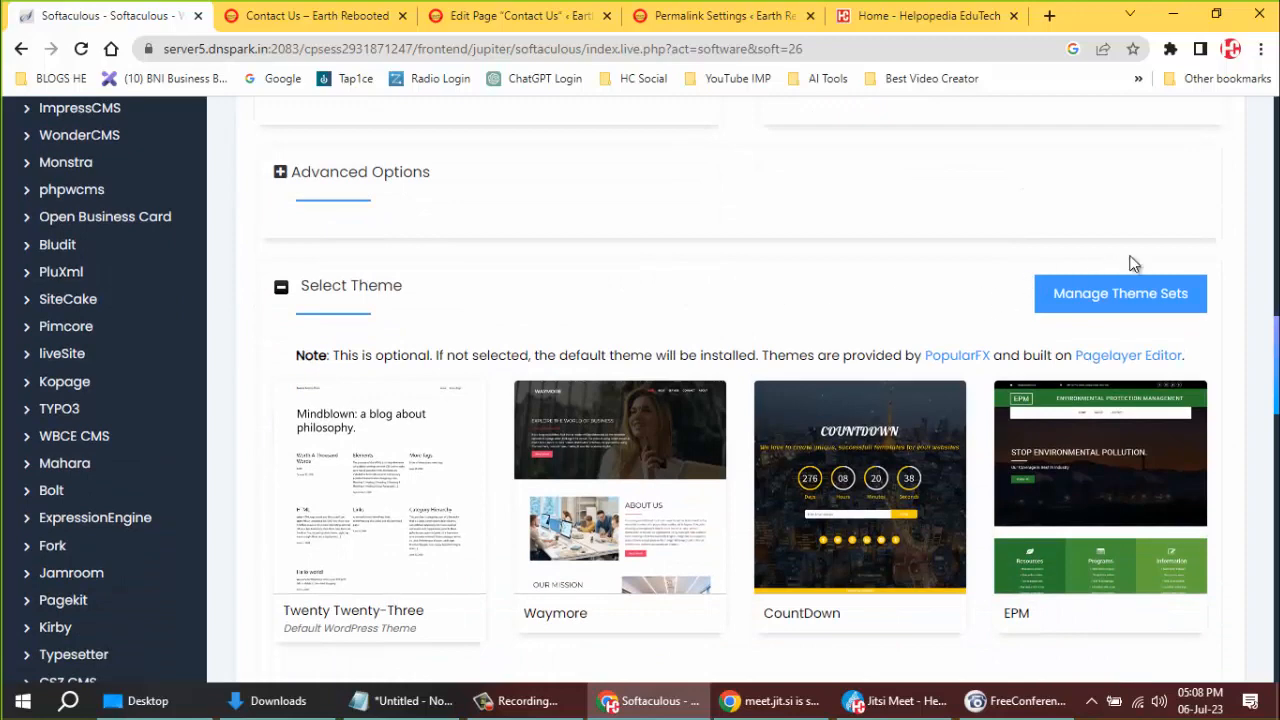
pyautogui.scroll(-3, 940, 294)
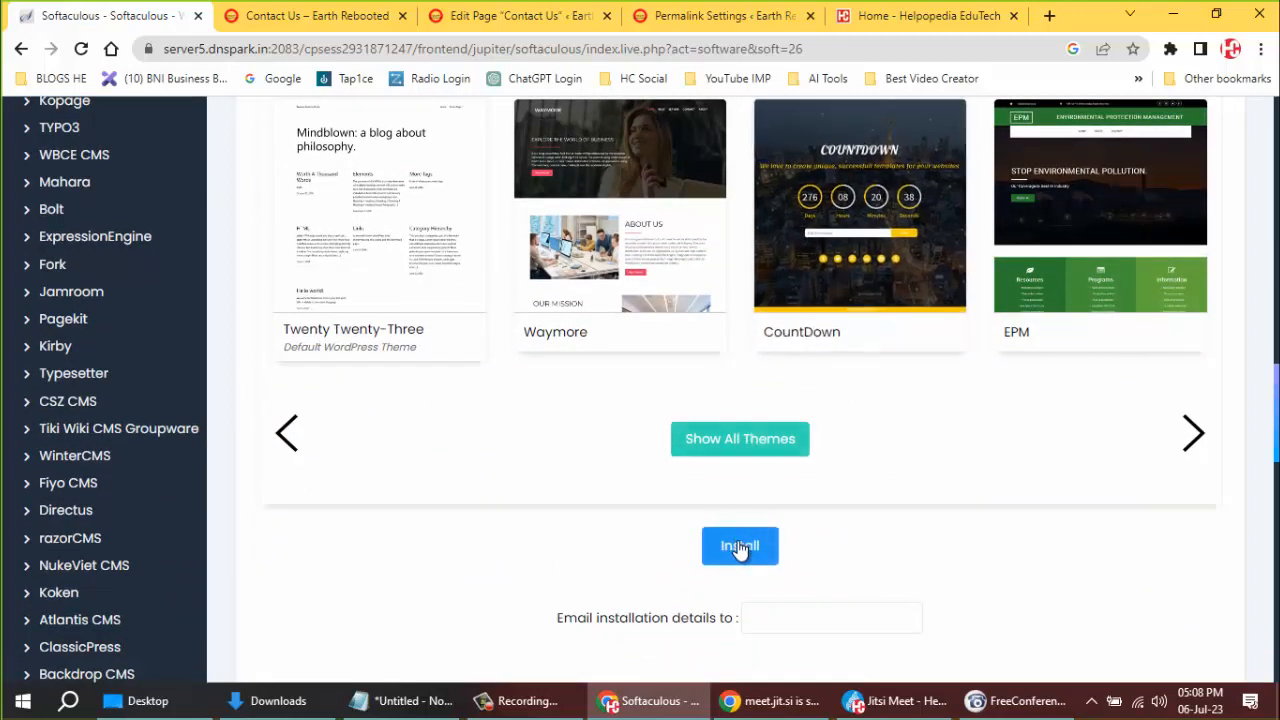
# - Install WordPress and select the success message through the wp-admin URL
pyautogui.click(733, 560)
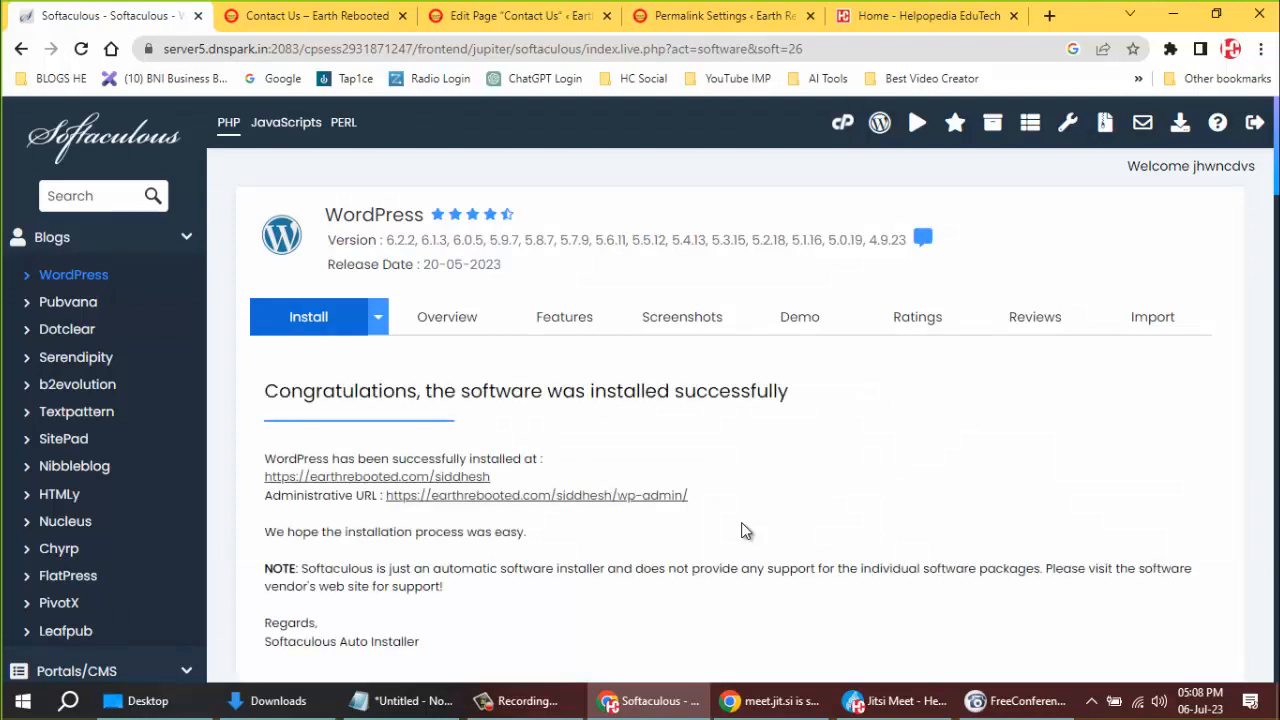
pyautogui.scroll(-1, 800, 515)
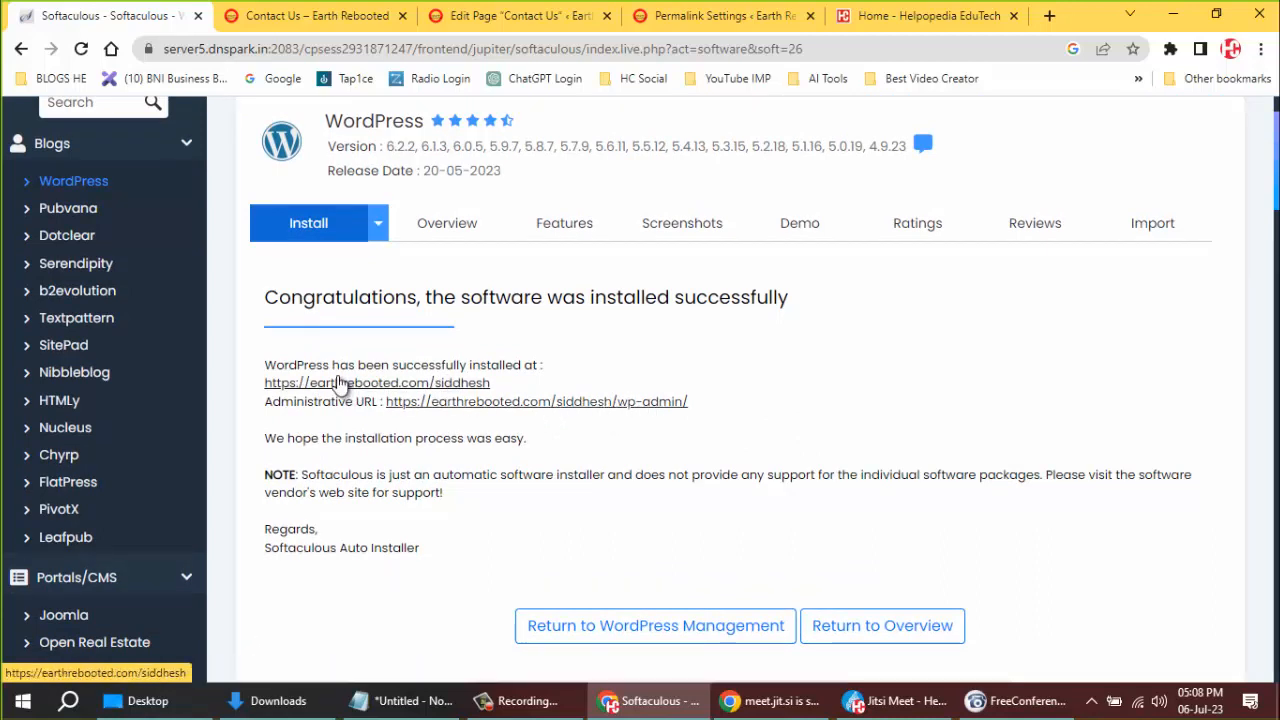
pyautogui.moveTo(273, 364); pyautogui.dragTo(704, 404)
pyautogui.hotkey('ctrl', 'c')
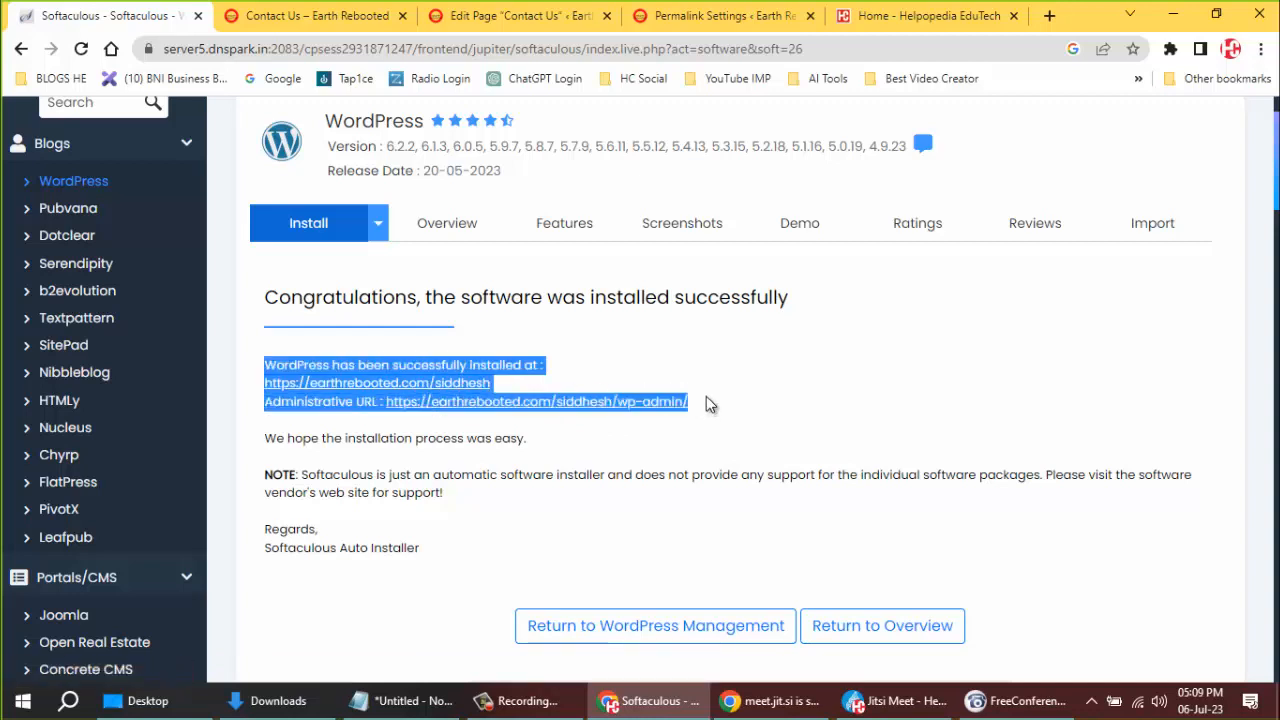
# - Paste the install message, site URL and wp-admin URL above the saved credentials in Notepad
pyautogui.click(402, 701)
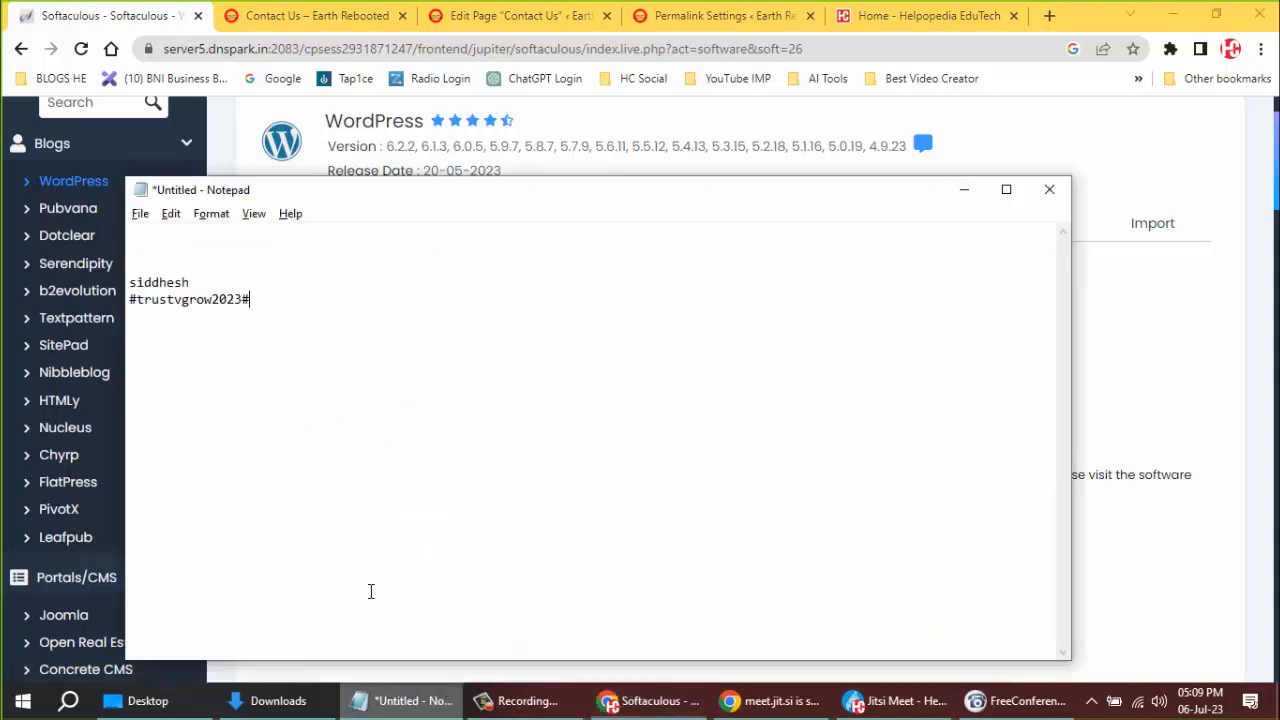
pyautogui.click(141, 261)
pyautogui.hotkey('ctrl', 'v')
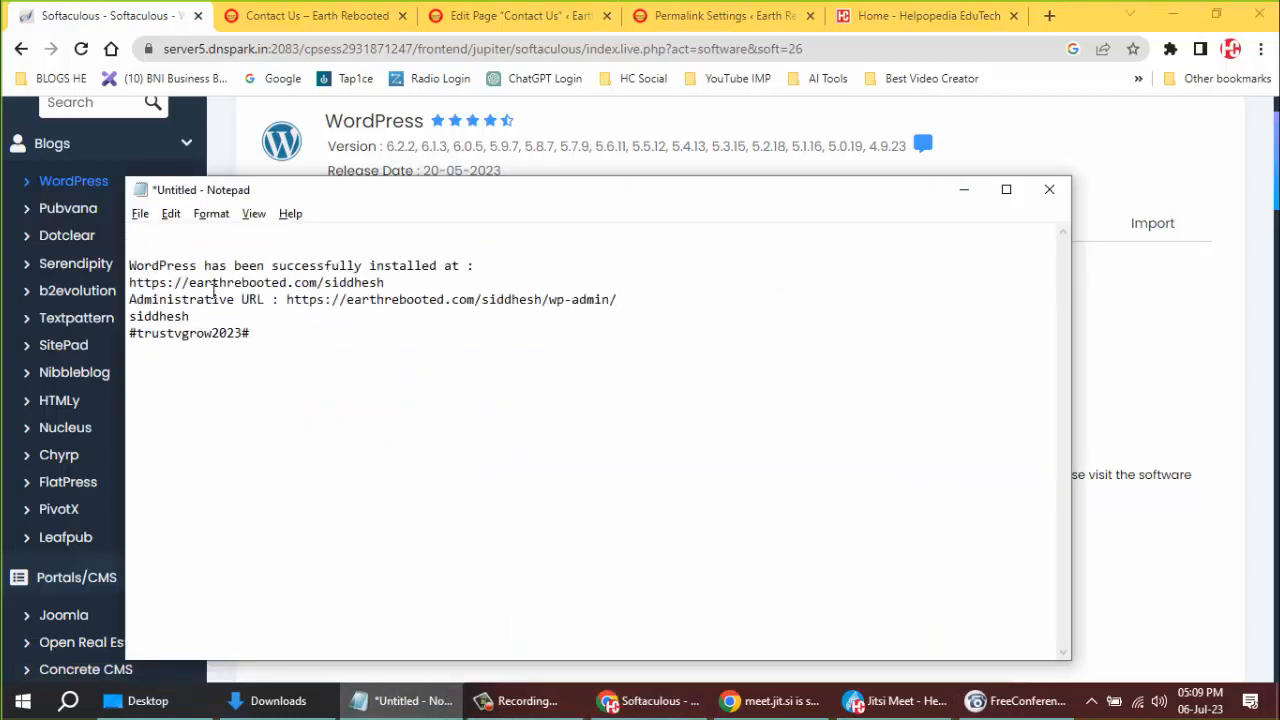
pyautogui.press('Return')
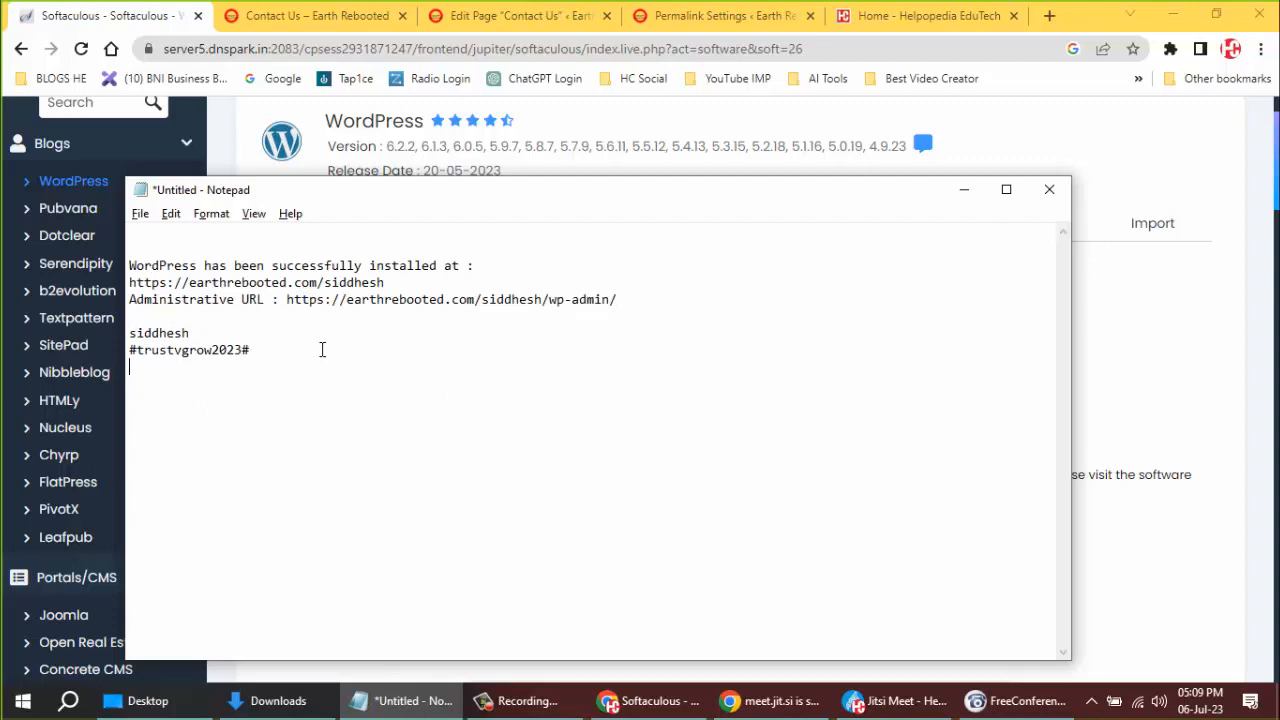
pyautogui.hotkey('alt', 'Tab')
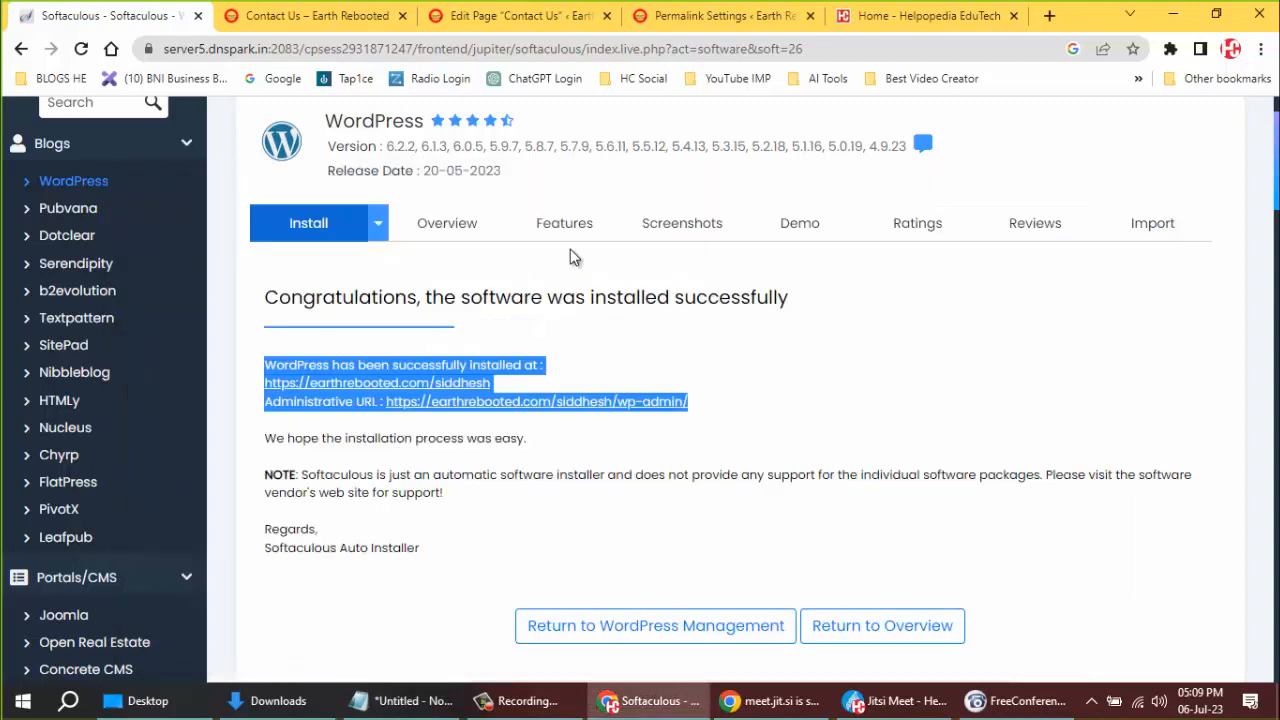
# - Return to the WordPress page in Softaculous and open a fresh Install form
pyautogui.click(838, 373)
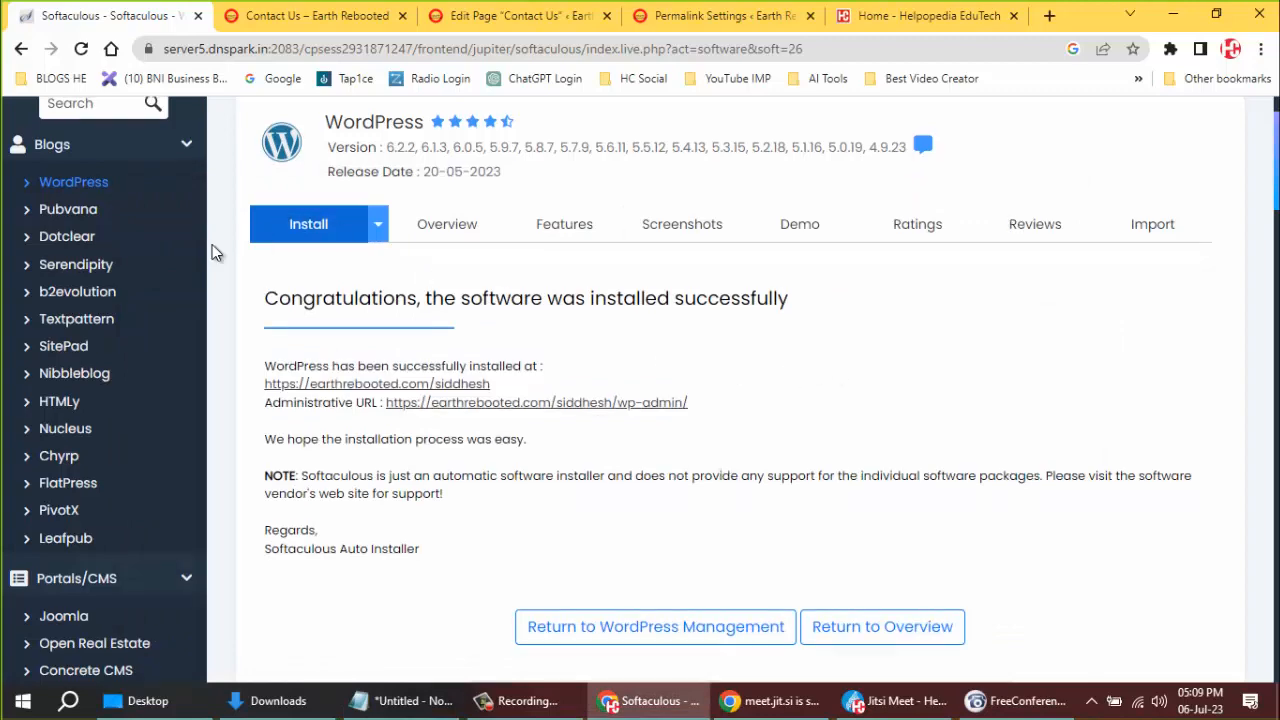
pyautogui.scroll(1, 97, 288)
pyautogui.click(90, 278)
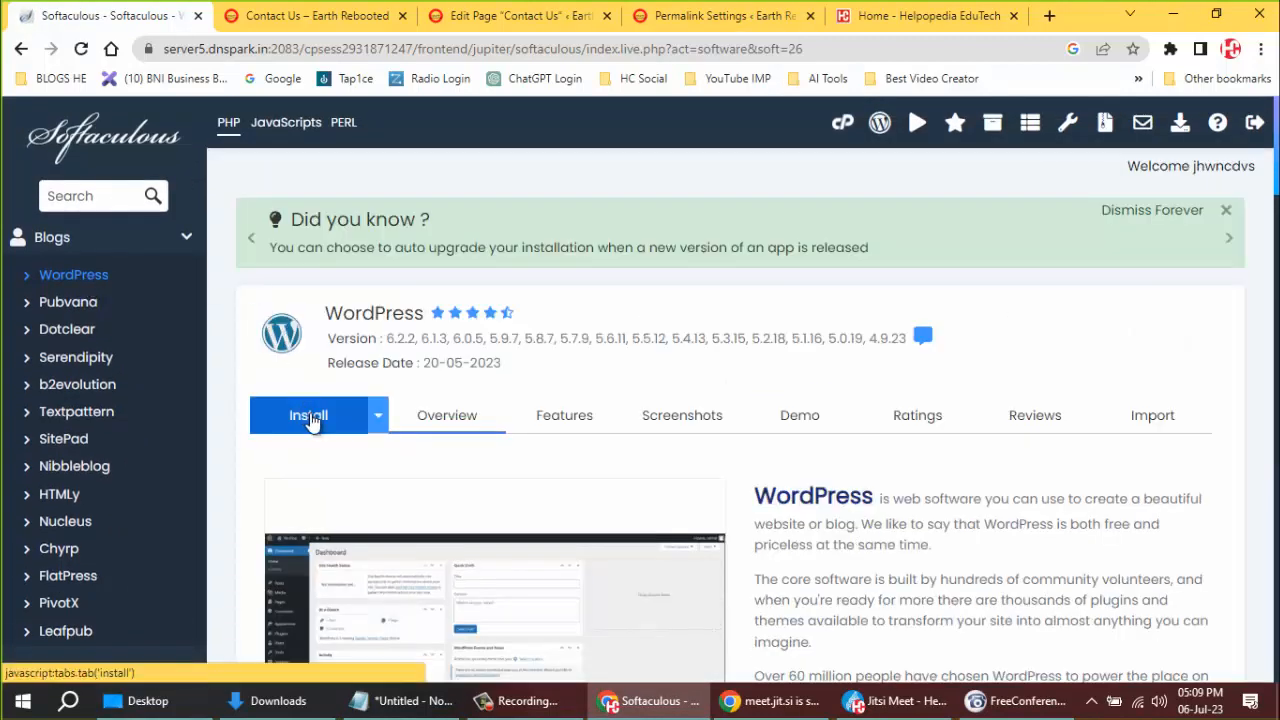
pyautogui.click(307, 413)
pyautogui.scroll(-3, 600, 390)
pyautogui.scroll(-1, 614, 399)
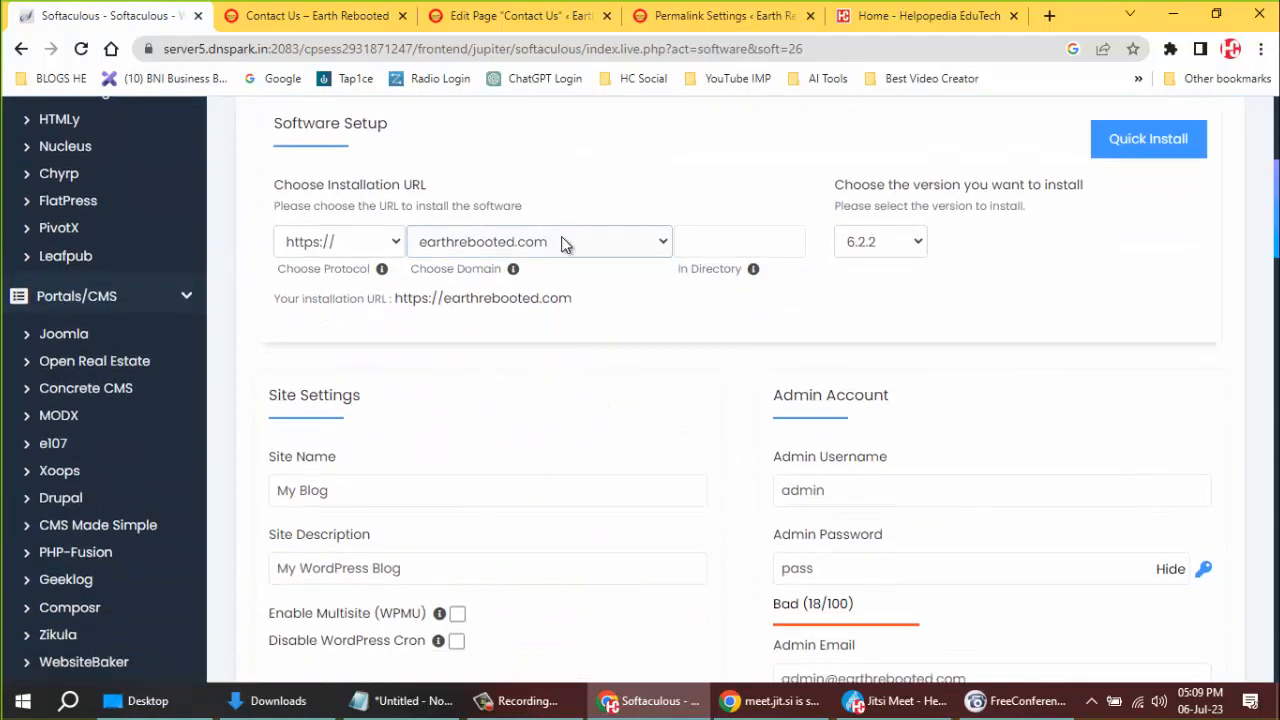
# - Enter parth as the install directory and replace the admin username with parth
pyautogui.click(707, 231)
pyautogui.write('parth')
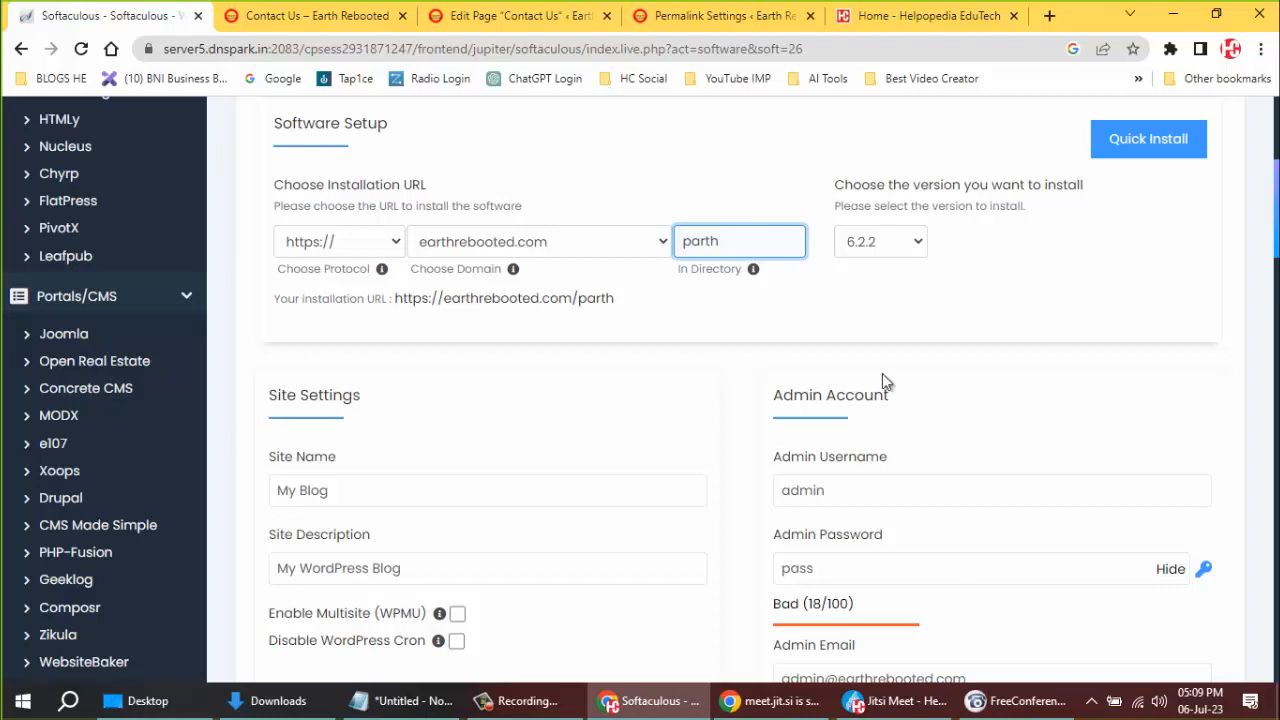
pyautogui.click(823, 496)
pyautogui.hotkey('ctrl', 'a')
pyautogui.write('par')
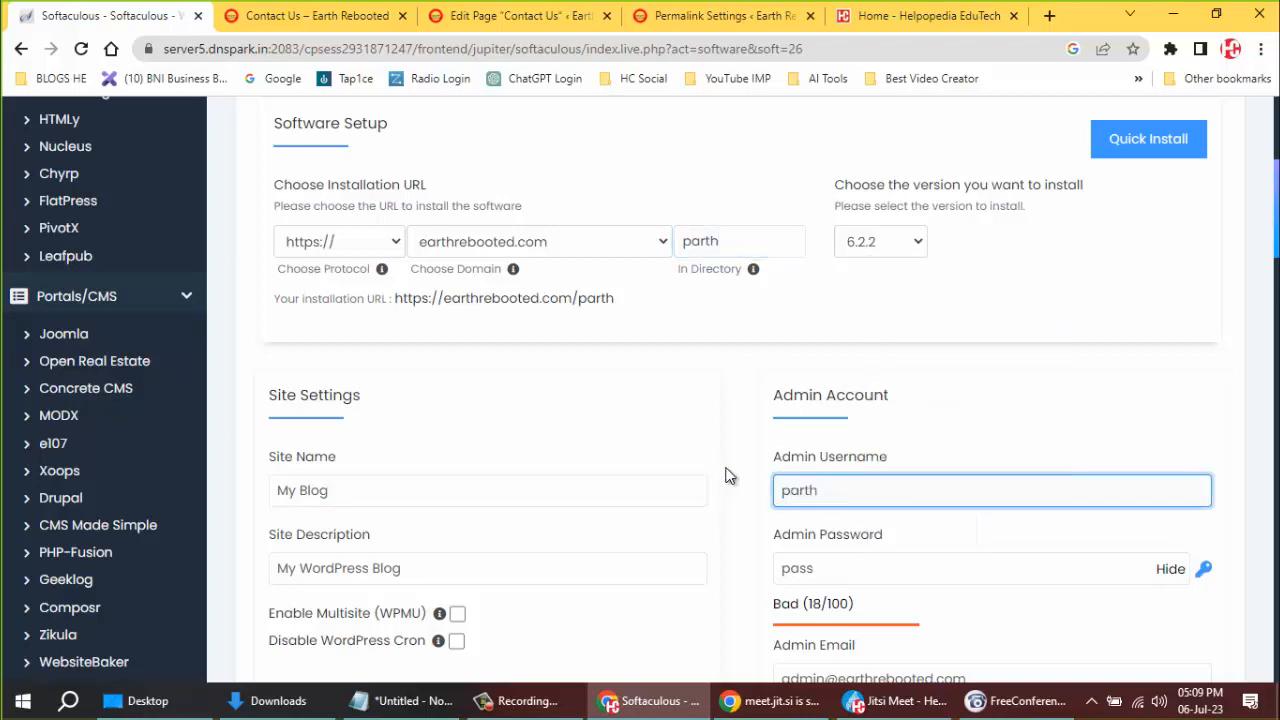
pyautogui.scroll(-1, 708, 476)
# - Restore the site description to 'My WordPress' after password text was typed into it by mistake
pyautogui.press('Tab')
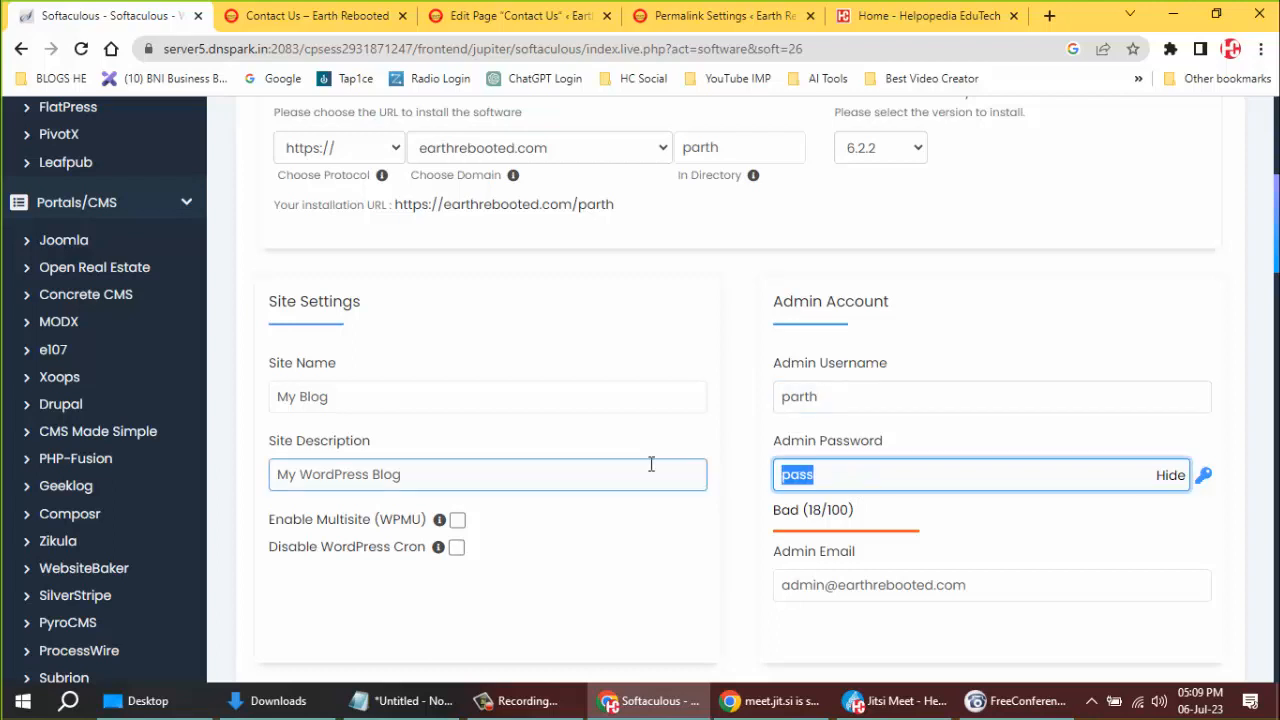
pyautogui.write('#')
pyautogui.click(651, 474)
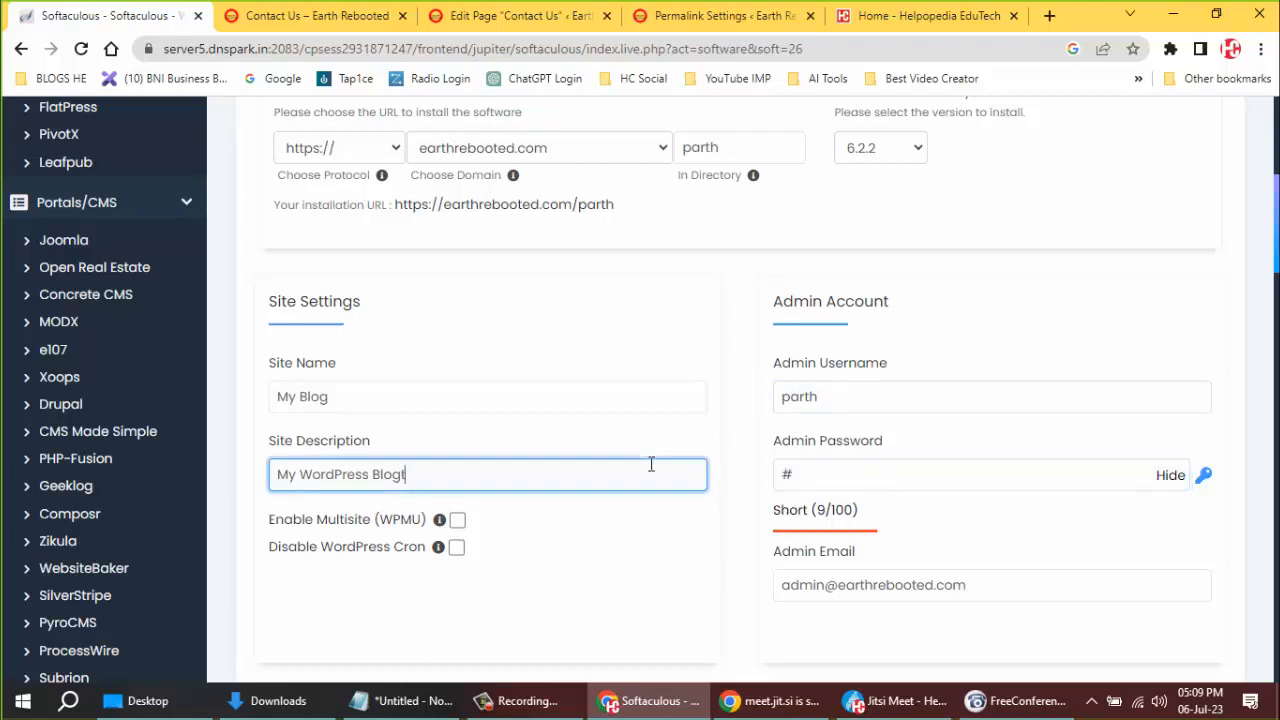
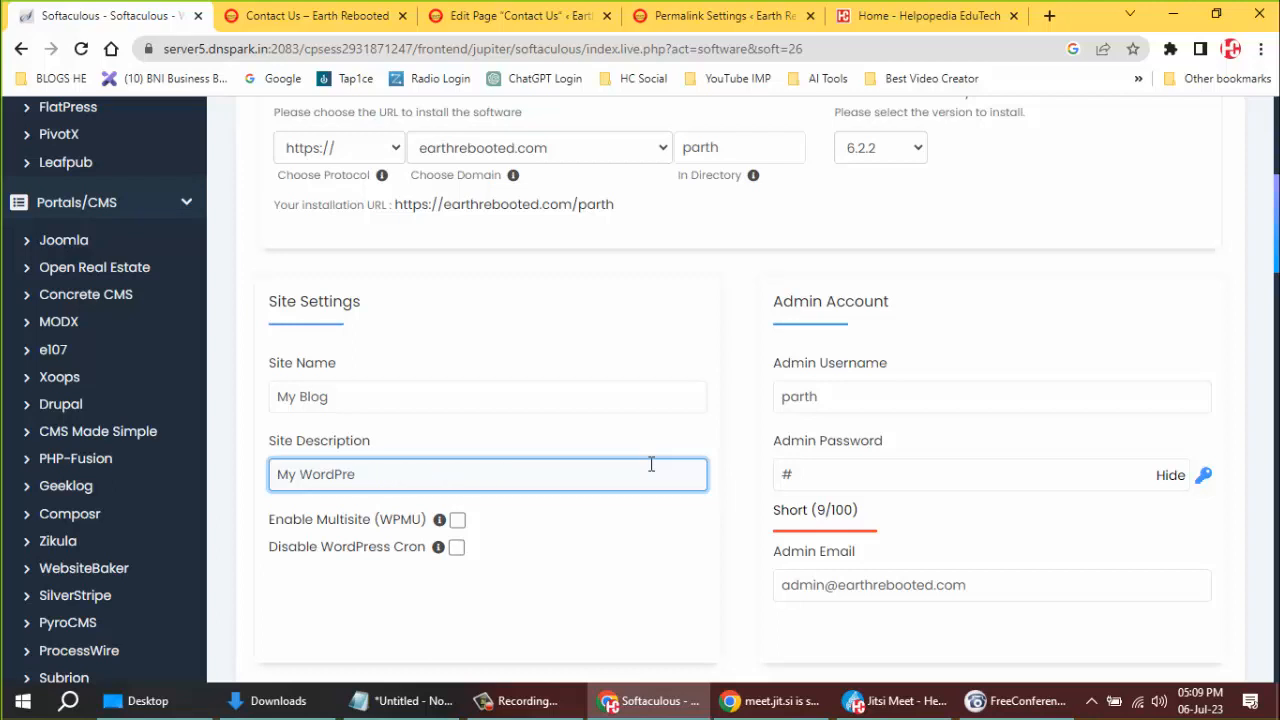
pyautogui.write('Press')
# - Enter the new admin password and make the admin email's name part match the username
pyautogui.click(877, 465)
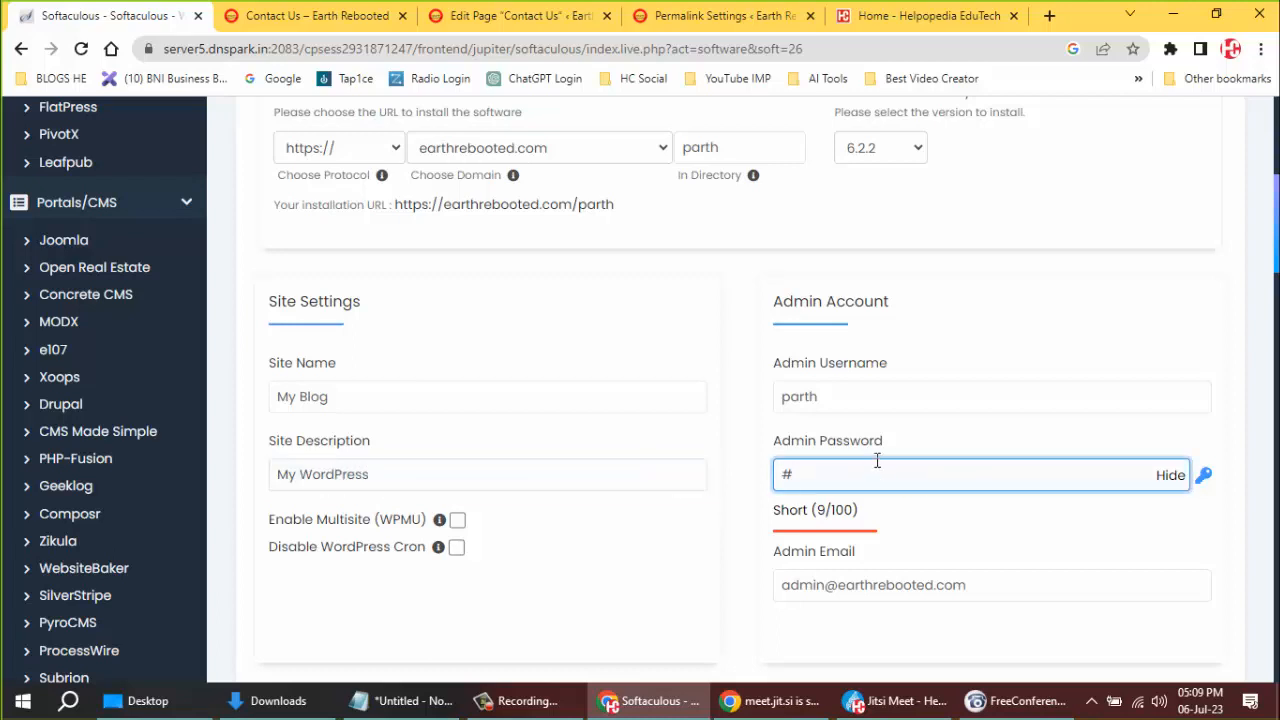
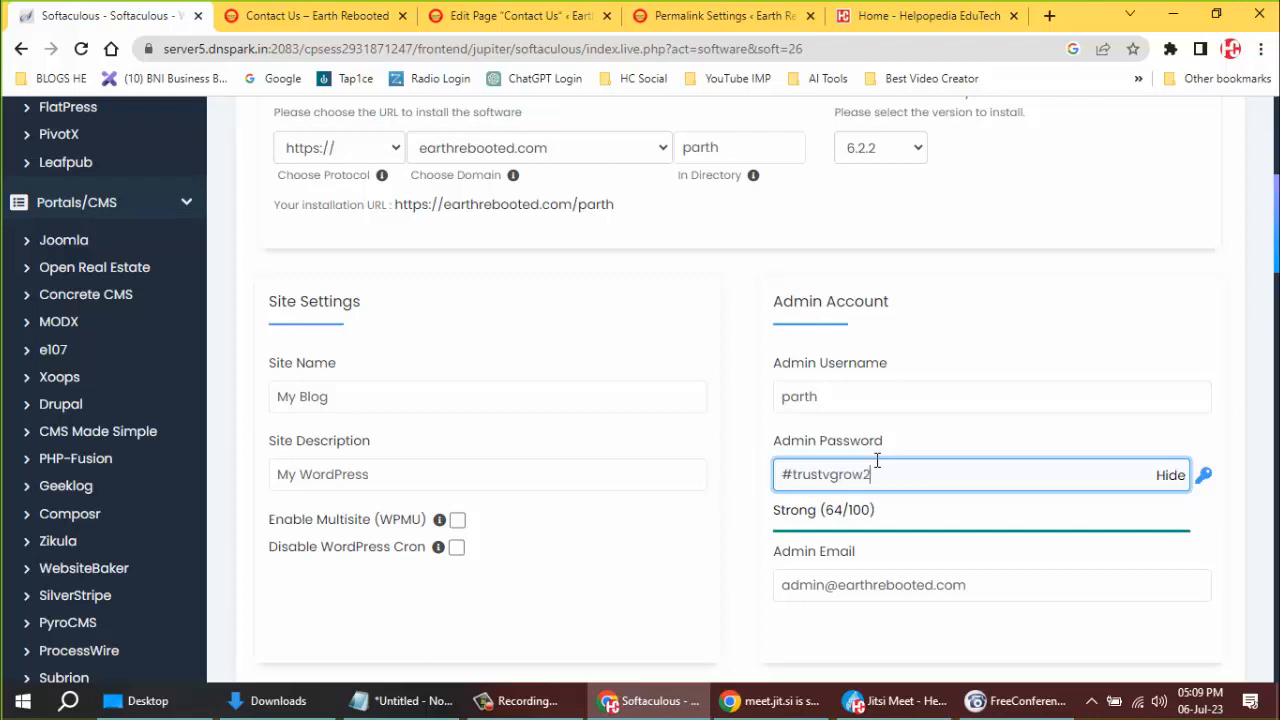
pyautogui.doubleClick(809, 583)
pyautogui.write('pa')
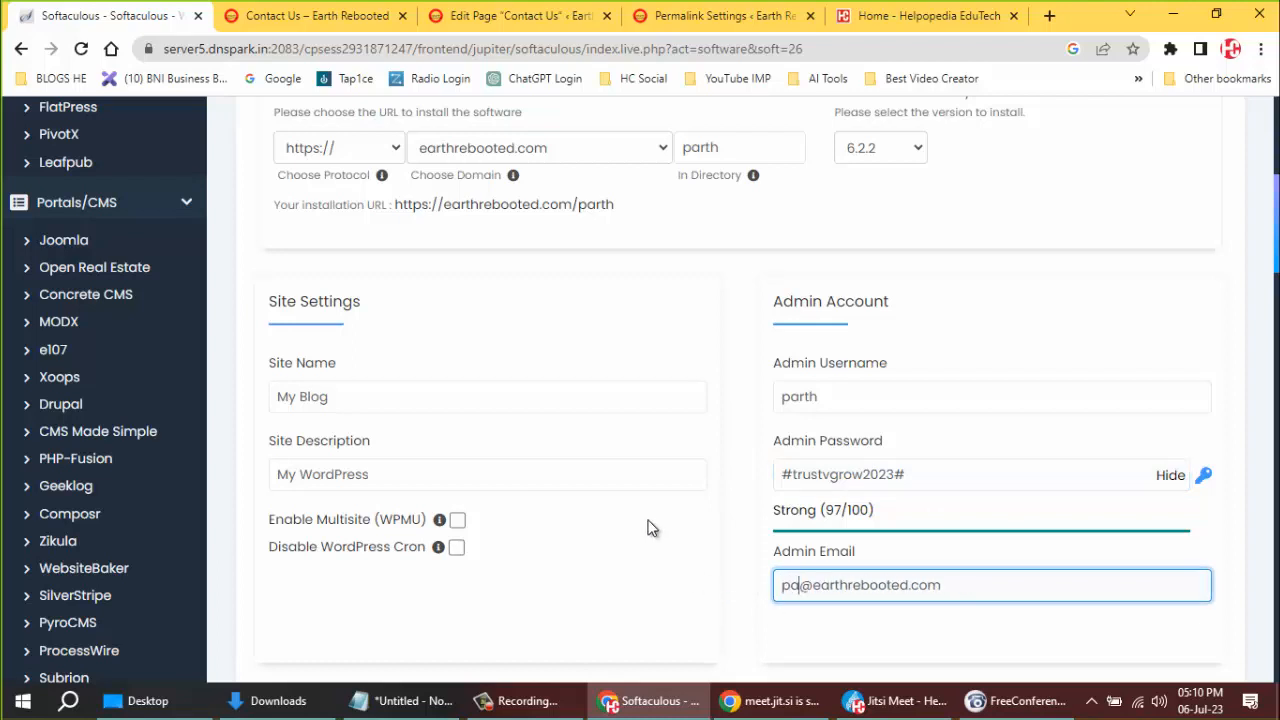
pyautogui.write('rth')
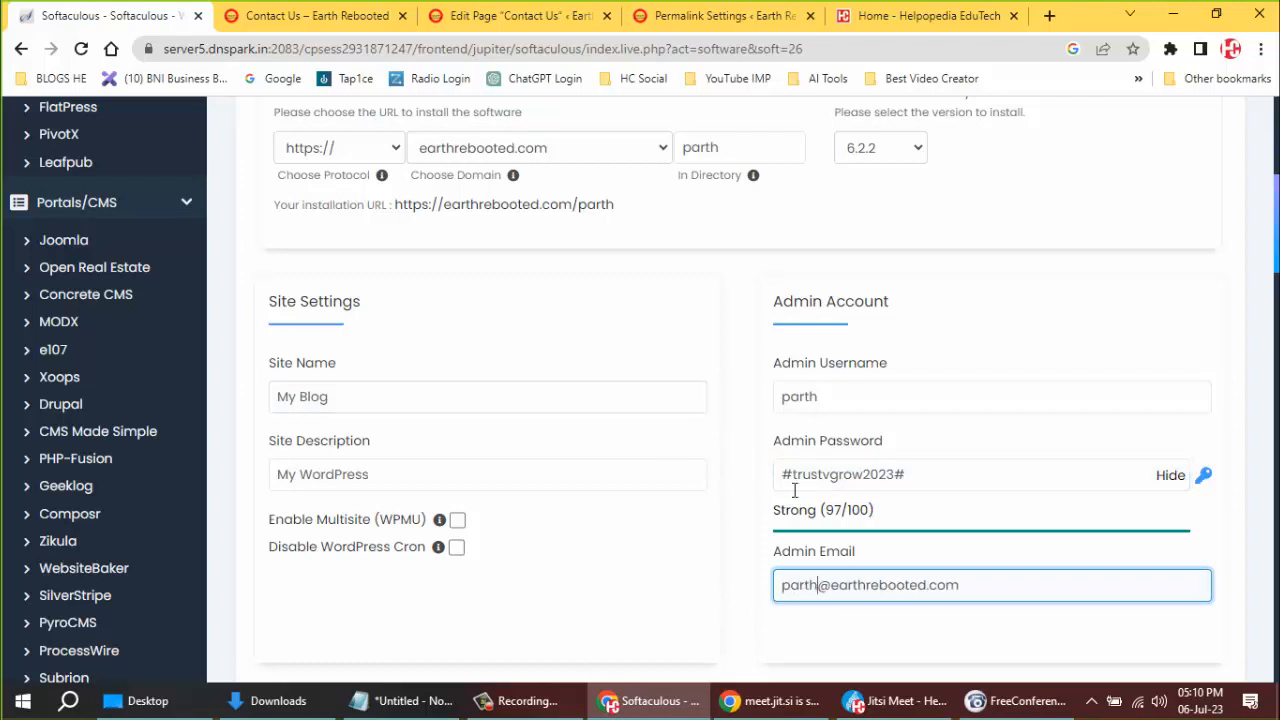
pyautogui.click(769, 443)
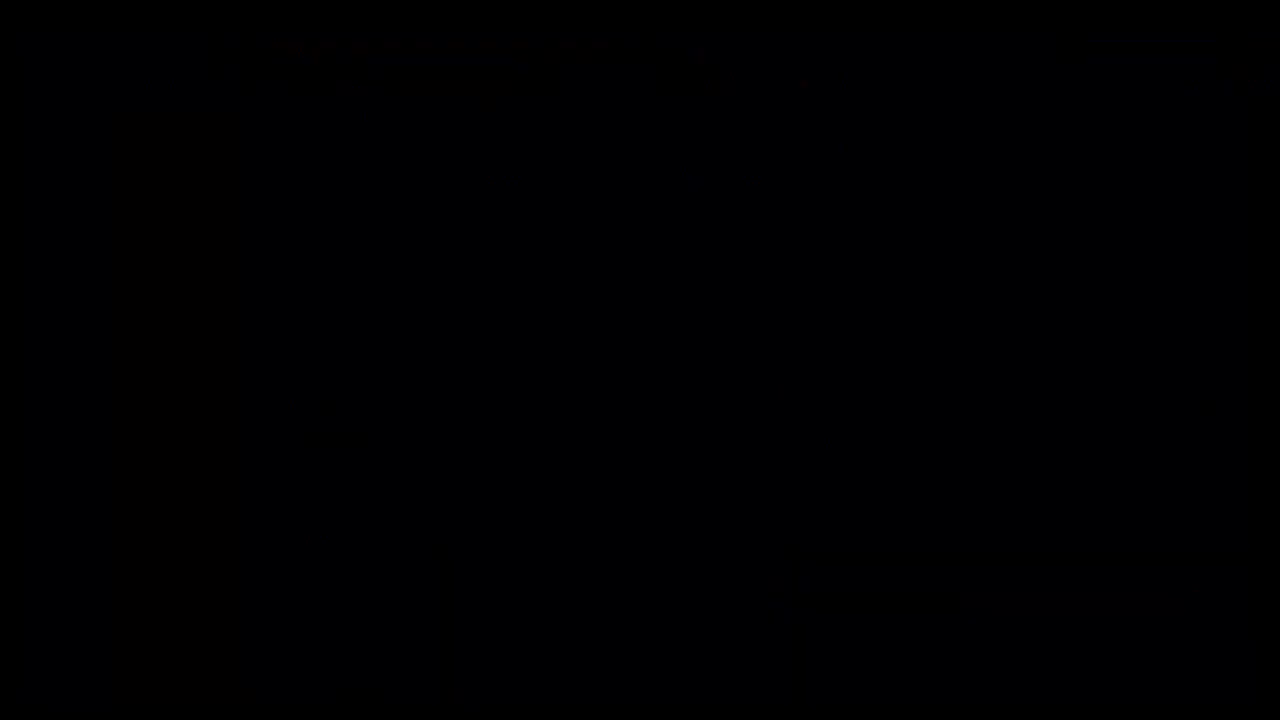